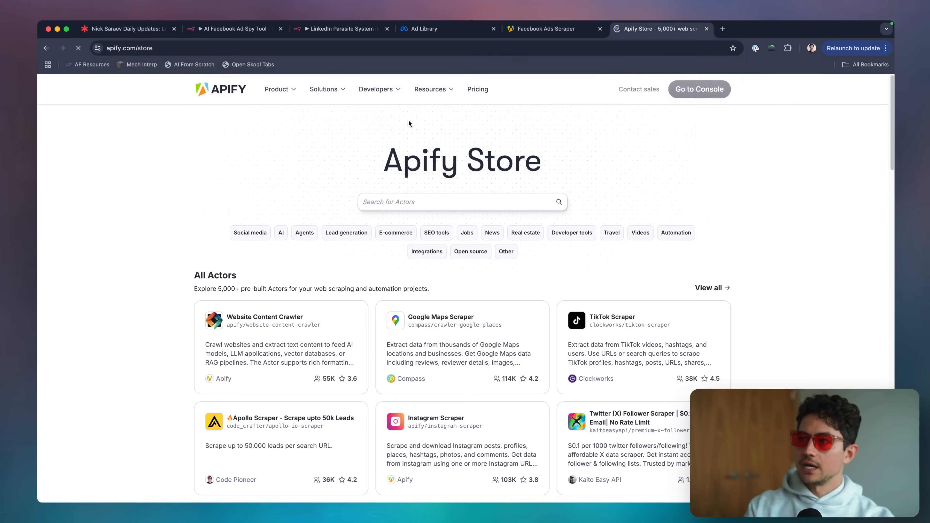
pyautogui.hotkey('ctrl', 'a')
pyautogui.moveTo(427, 184); pyautogui.dragTo(374, 143)
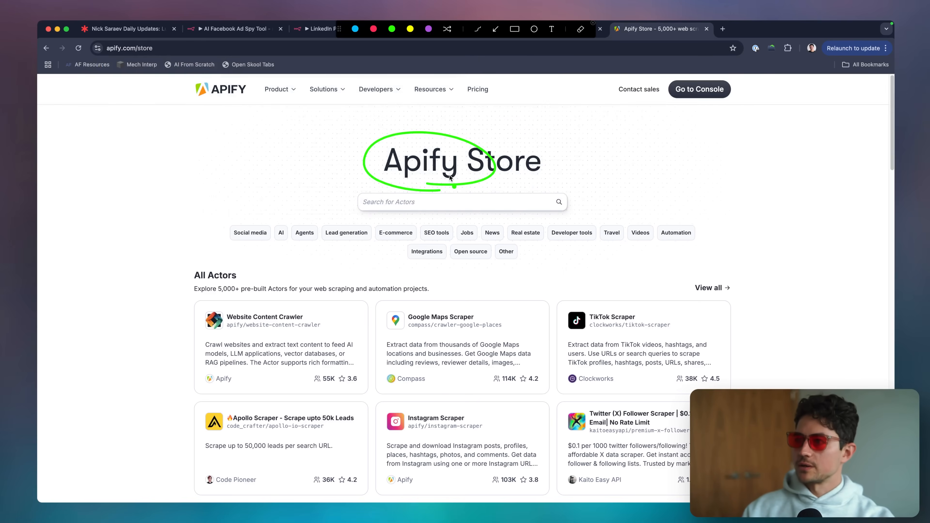
pyautogui.press('Escape')
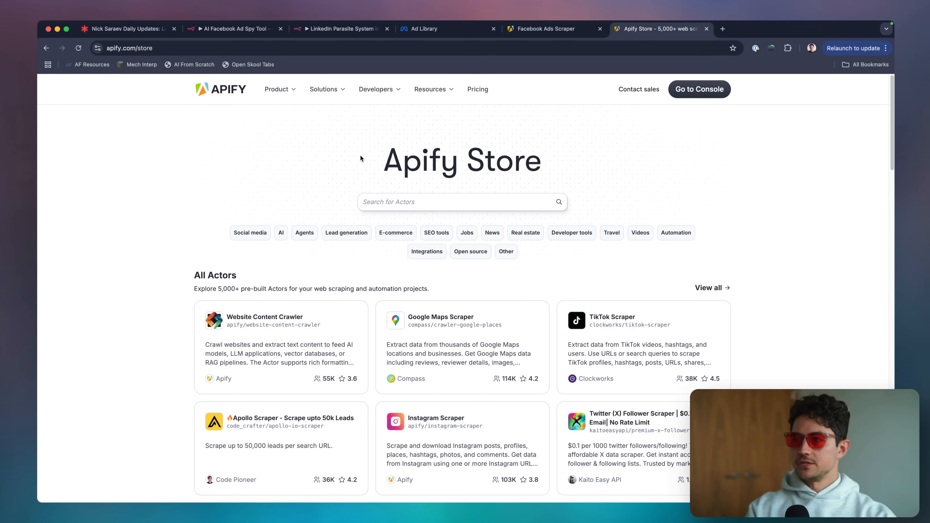
pyautogui.press('super+w')
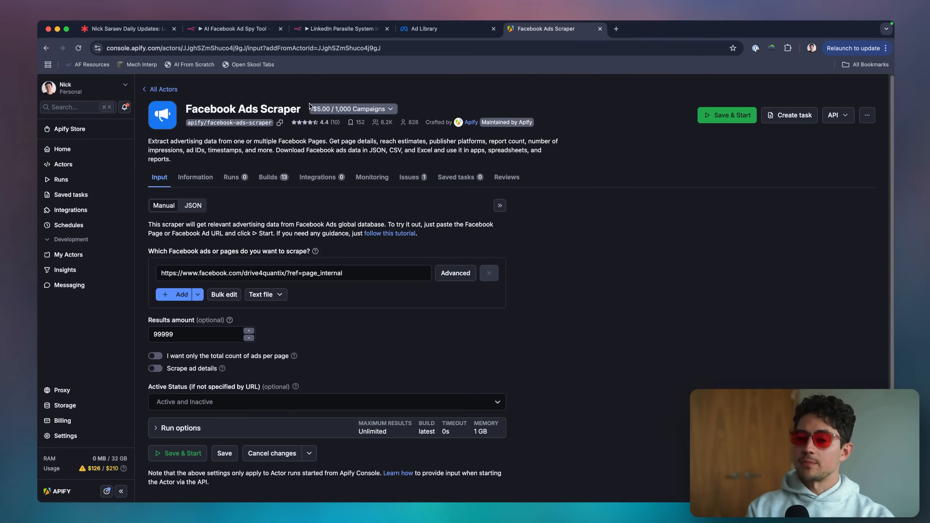
pyautogui.press('super+shift+t')
# Search the Apify Store for "facebook ads" and open the Facebook ad library scraper by curious_coder
pyautogui.write('facebook ads')
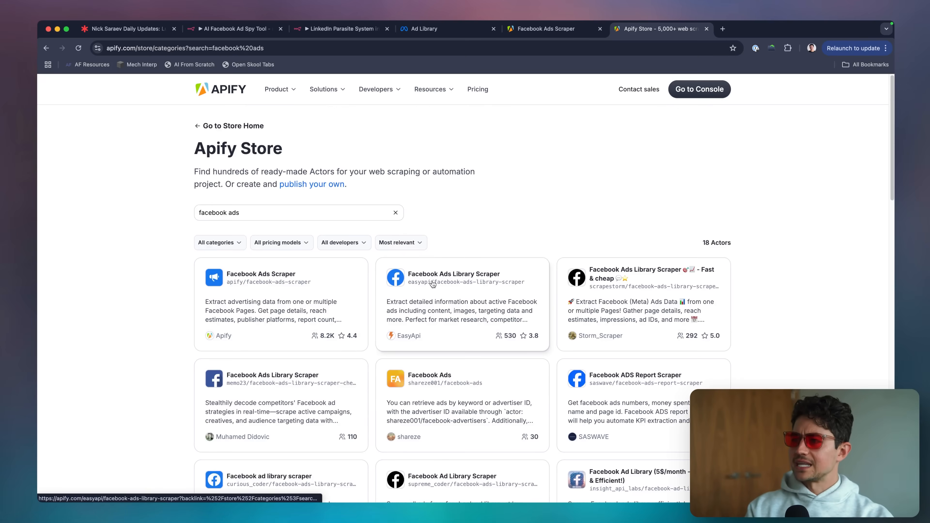
pyautogui.click(459, 283)
pyautogui.press('super+[')
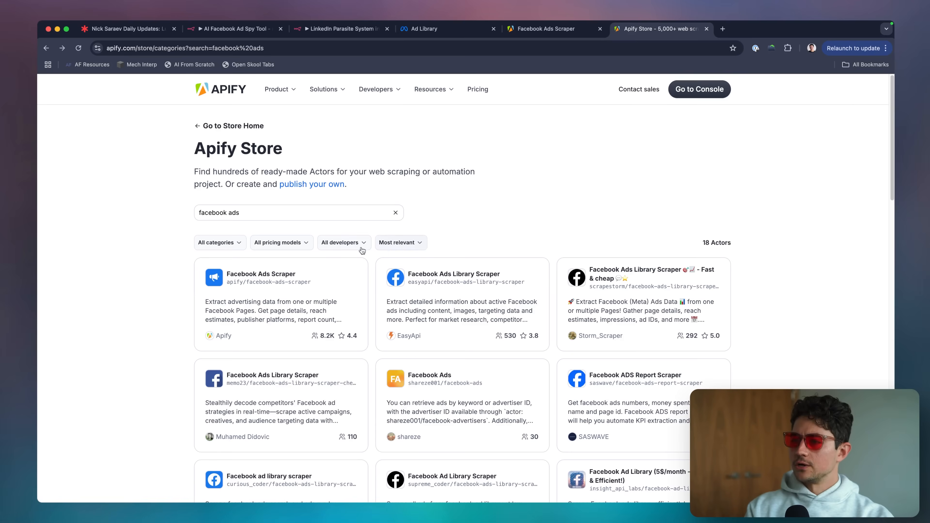
pyautogui.click(281, 242)
pyautogui.click(288, 280)
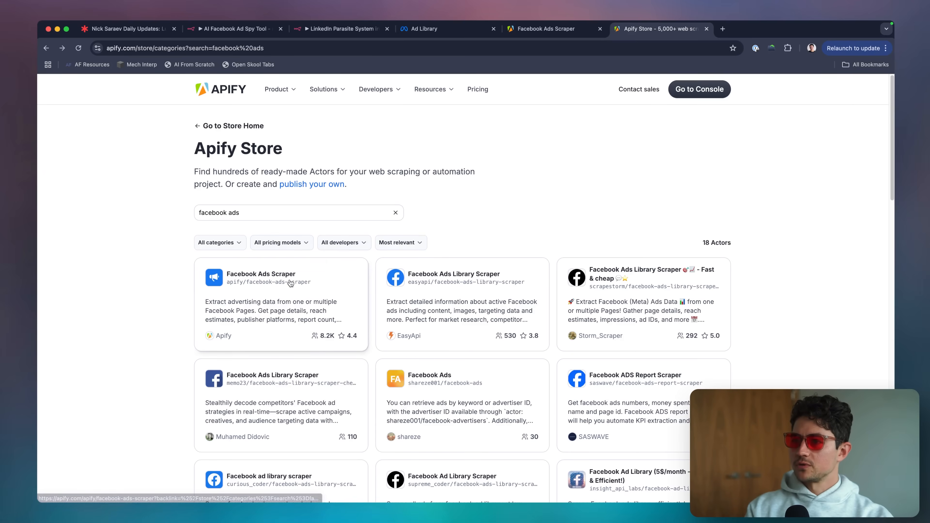
pyautogui.scroll(-1, 442, 272)
pyautogui.click(442, 271)
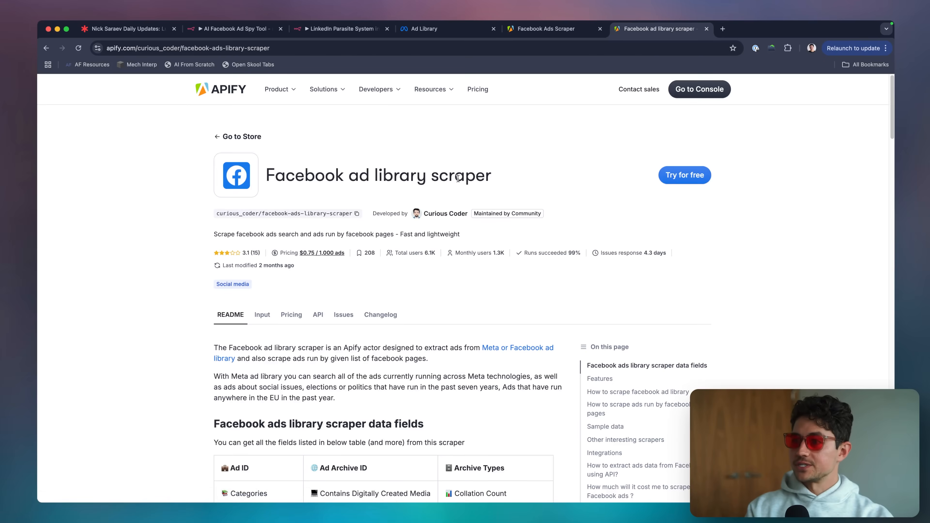
# Review the Facebook ad library scraper's page, open it for a free try in the console, and close the other Facebook Ads Scraper tab
pyautogui.scroll(5, 317, 257)
pyautogui.scroll(-5, 318, 258)
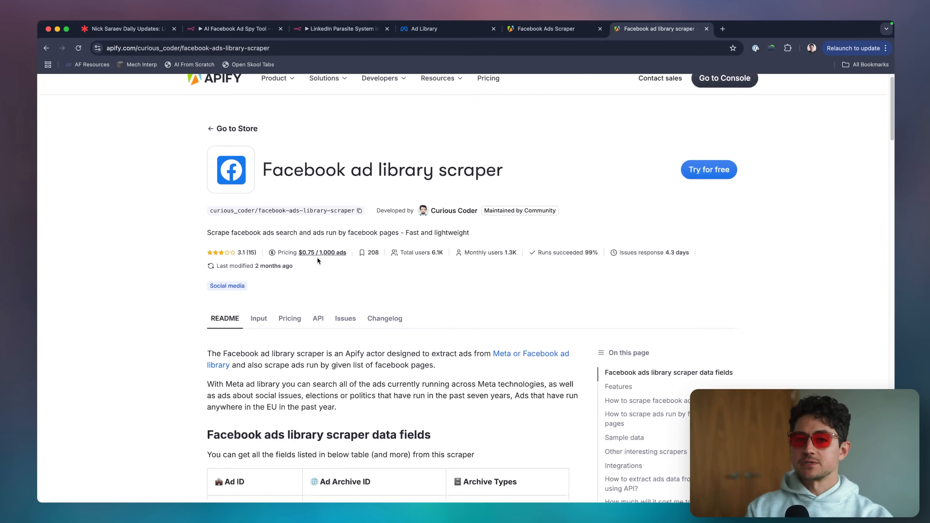
pyautogui.scroll(-1, 463, 283)
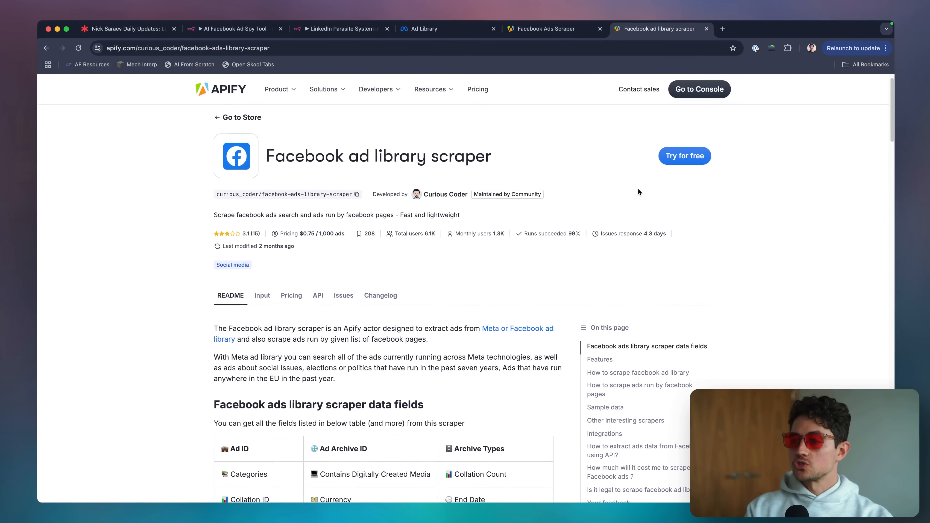
pyautogui.scroll(-1, 652, 180)
pyautogui.click(684, 142)
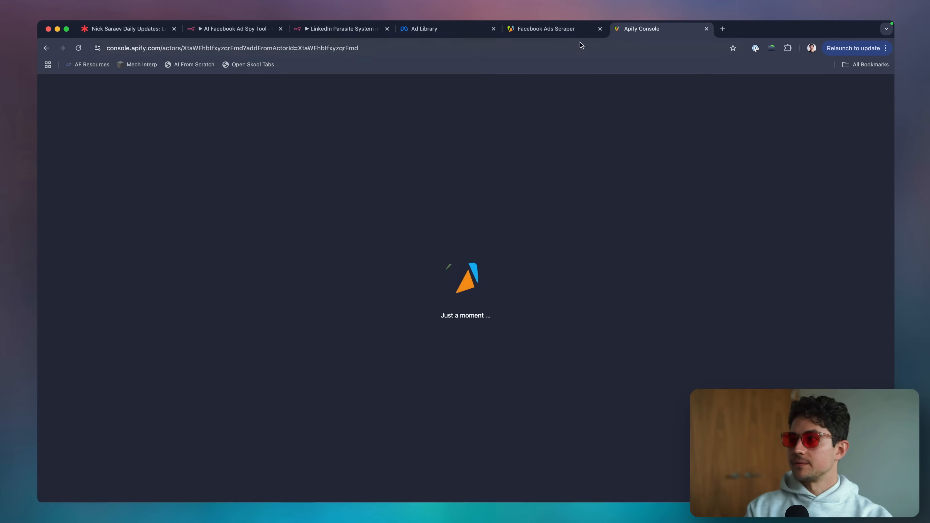
pyautogui.click(578, 32)
pyautogui.press('super+w')
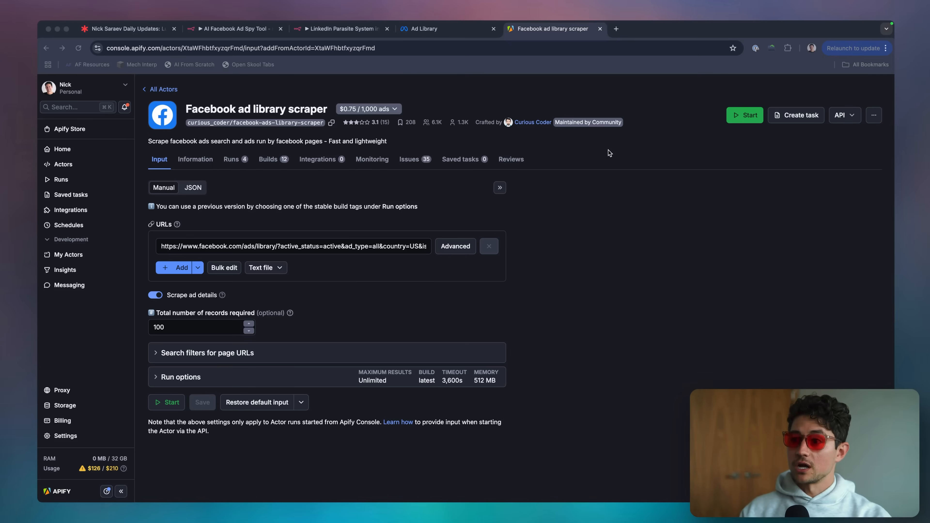
# Copy the Meta Ad Library search URL for "ai automation" into the scraper's URLs input
pyautogui.click(608, 150)
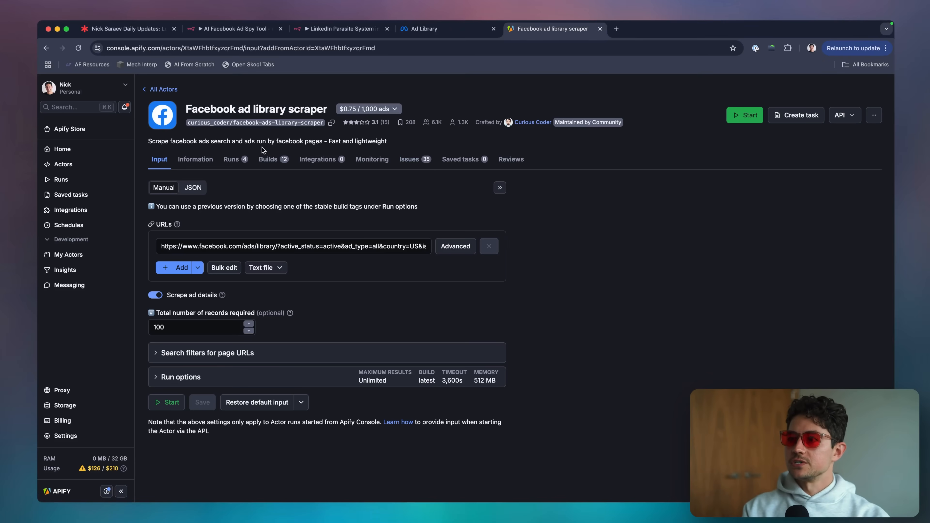
pyautogui.tripleClick(230, 248)
pyautogui.click(427, 31)
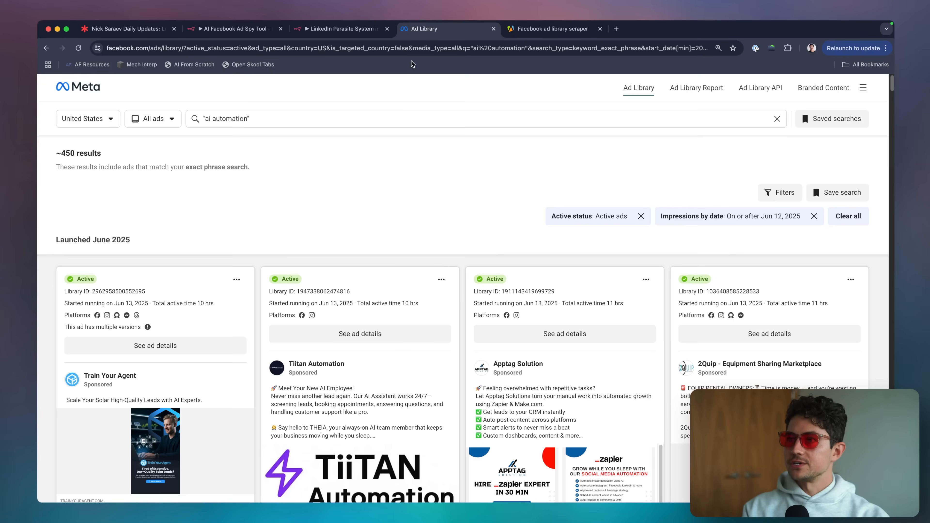
pyautogui.click(410, 49)
pyautogui.hotkey('ctrl', 'Tab')
pyautogui.click(371, 246)
pyautogui.tripleClick(371, 246)
pyautogui.click(322, 264)
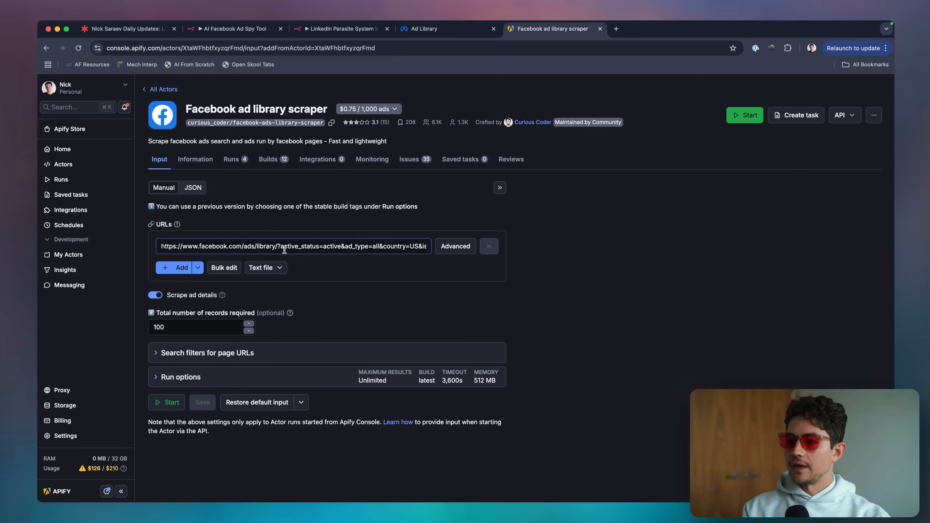
# Set the total number of records required to 20, then save the input and start the scraper run
pyautogui.click(187, 324)
pyautogui.doubleClick(186, 324)
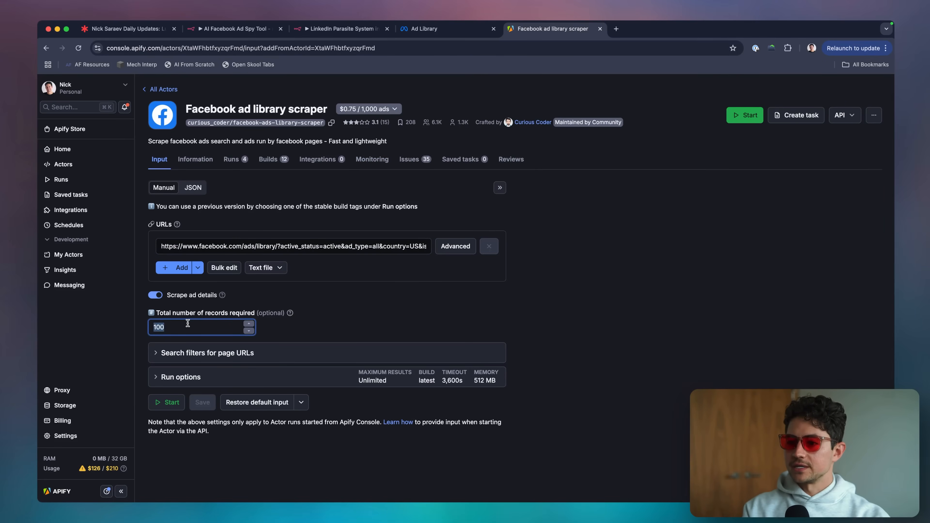
pyautogui.write('1')
pyautogui.click(306, 326)
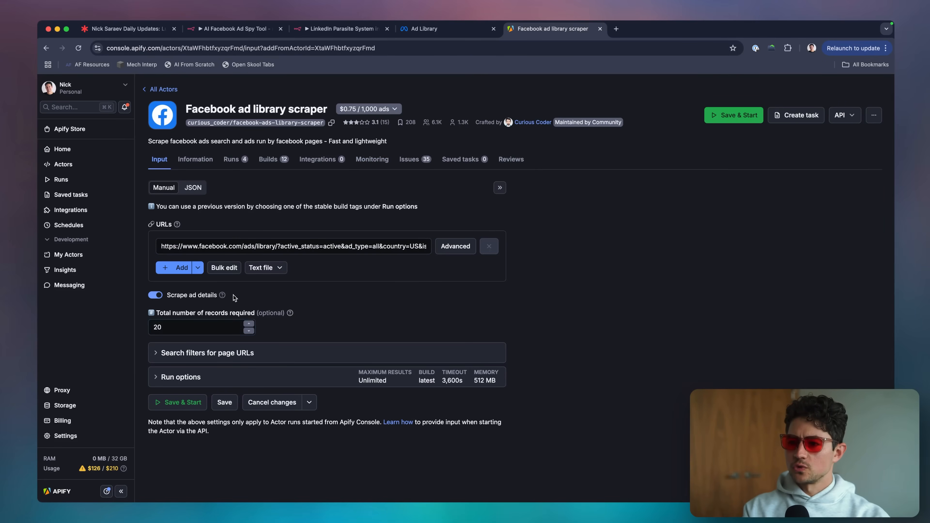
pyautogui.click(194, 353)
pyautogui.click(209, 359)
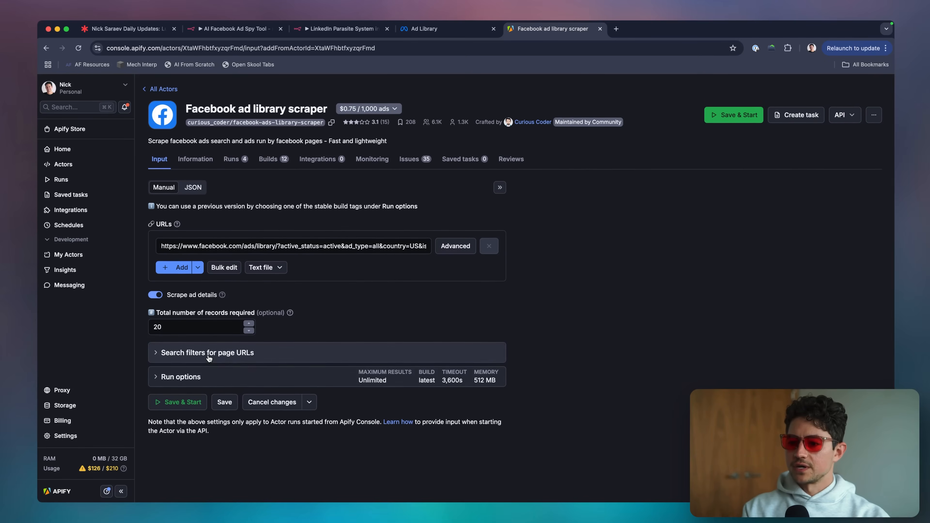
pyautogui.click(178, 403)
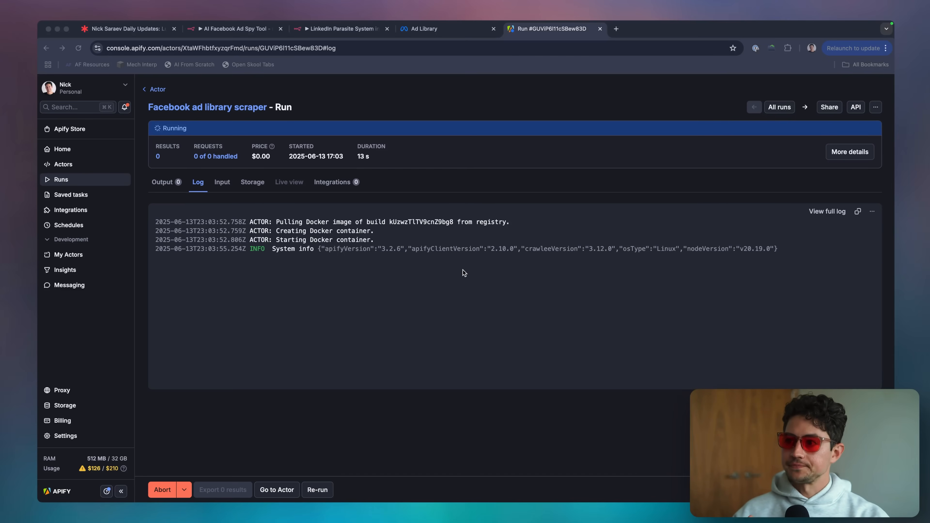
# Switch to the n8n workflow AI Facebook Ad Spy Tool and add a manual trigger followed by an HTTP Request node
pyautogui.click(253, 28)
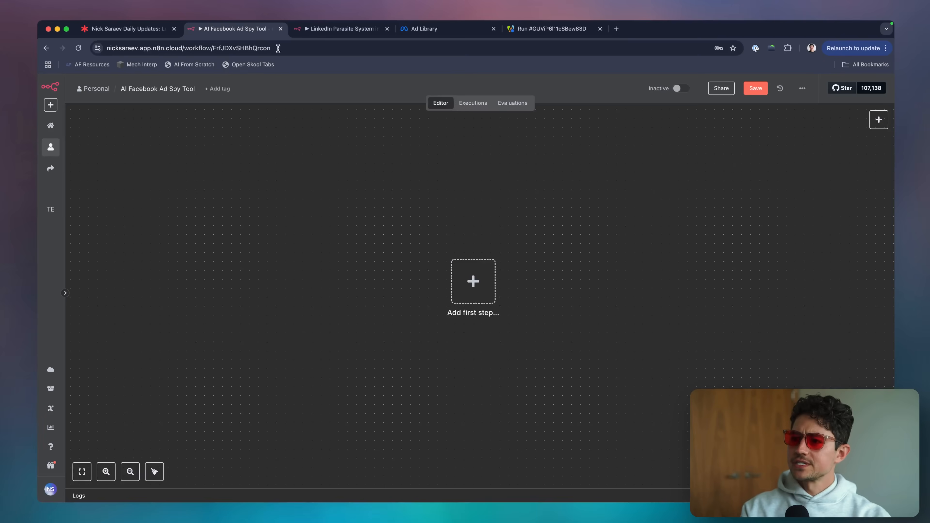
pyautogui.click(492, 285)
pyautogui.write('manual')
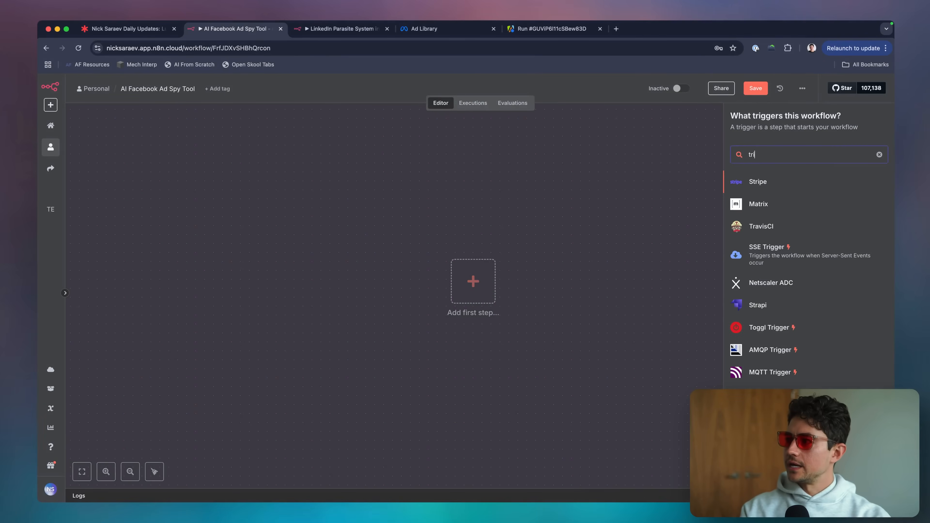
pyautogui.press('Return')
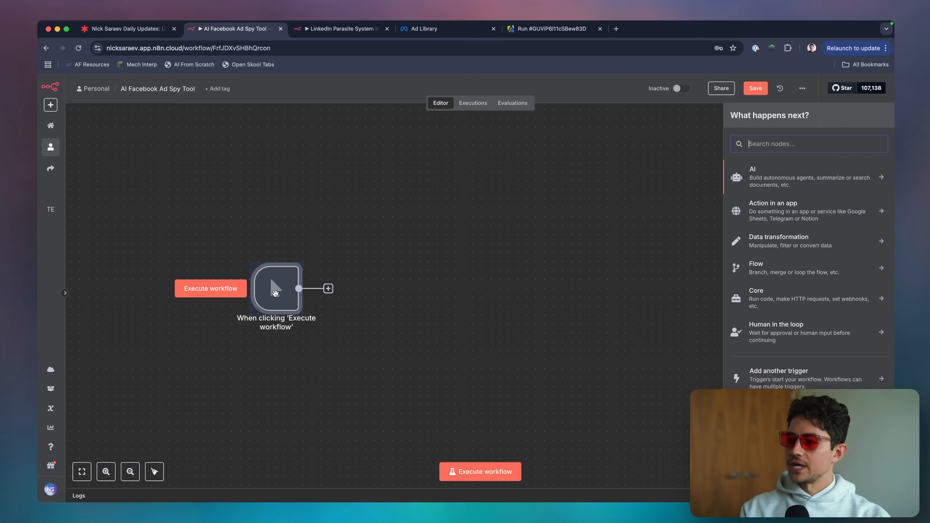
pyautogui.write('http')
pyautogui.press('Return')
pyautogui.press('Escape')
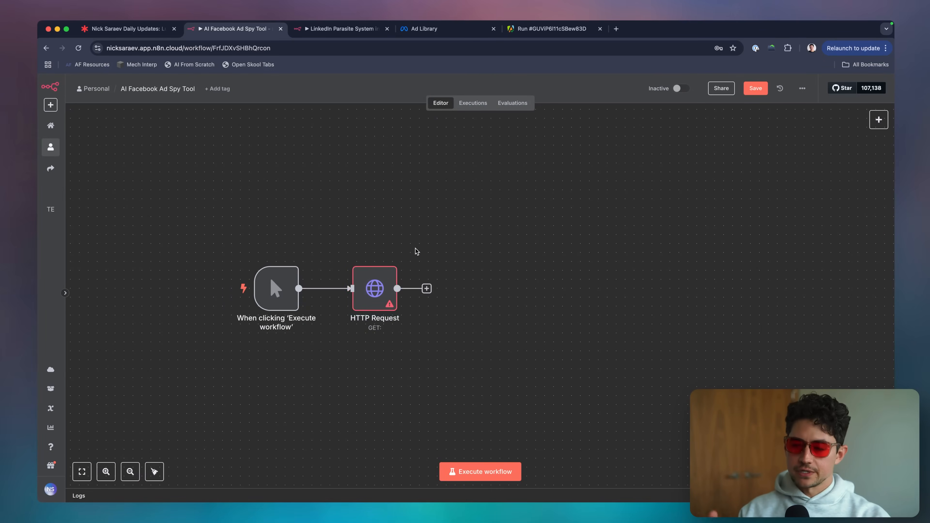
# Switch back to the Apify run, show its output and export the results as a CSV file
pyautogui.click(552, 29)
pyautogui.click(168, 182)
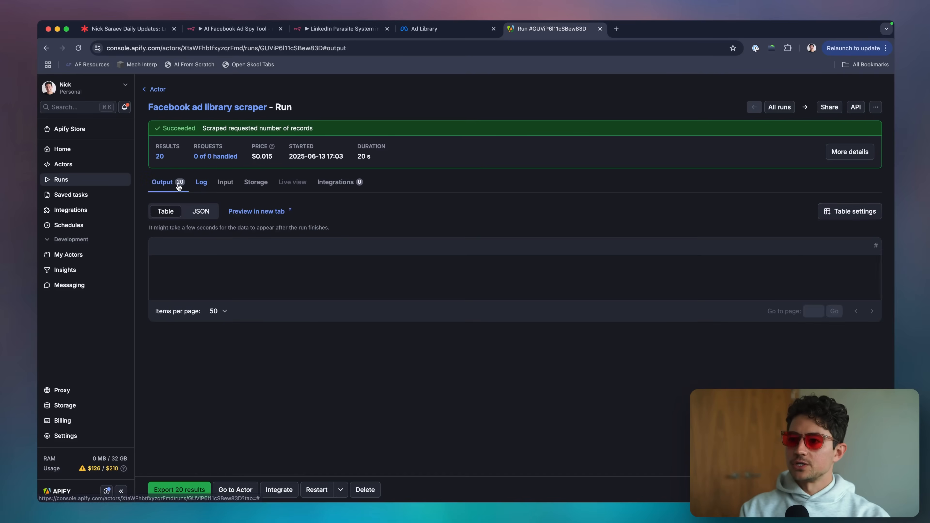
pyautogui.scroll(-1, 311, 307)
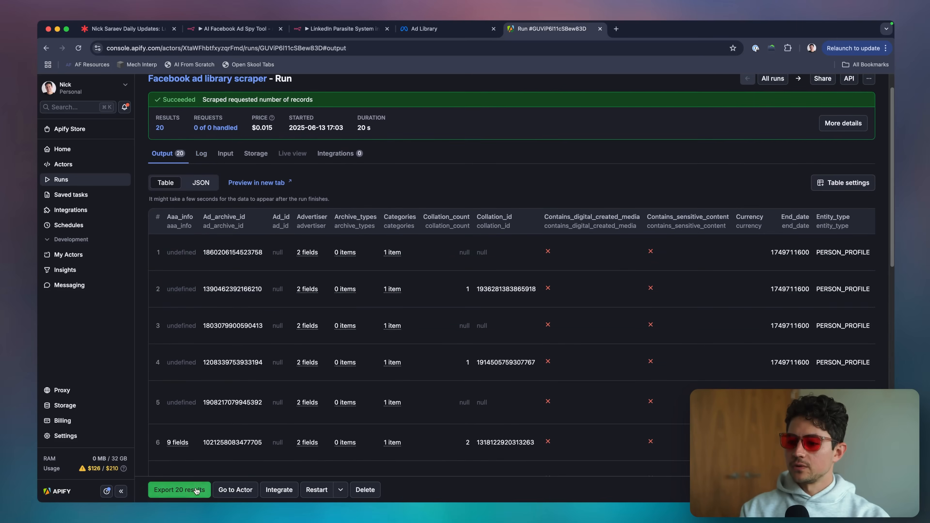
pyautogui.click(179, 490)
pyautogui.click(335, 359)
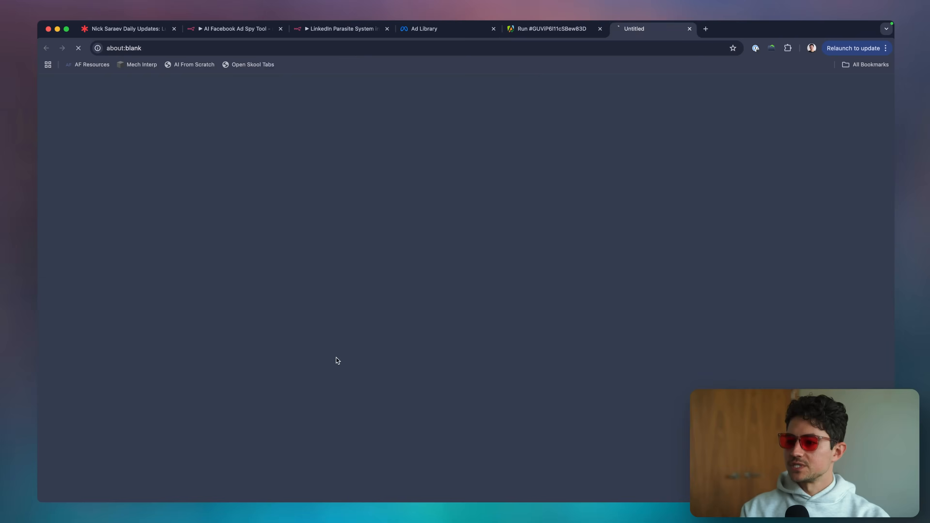
# Create a new Google Sheets spreadsheet at sheets.new and import the downloaded dataset CSV, appending it to the current sheet
pyautogui.write('sheets.new')
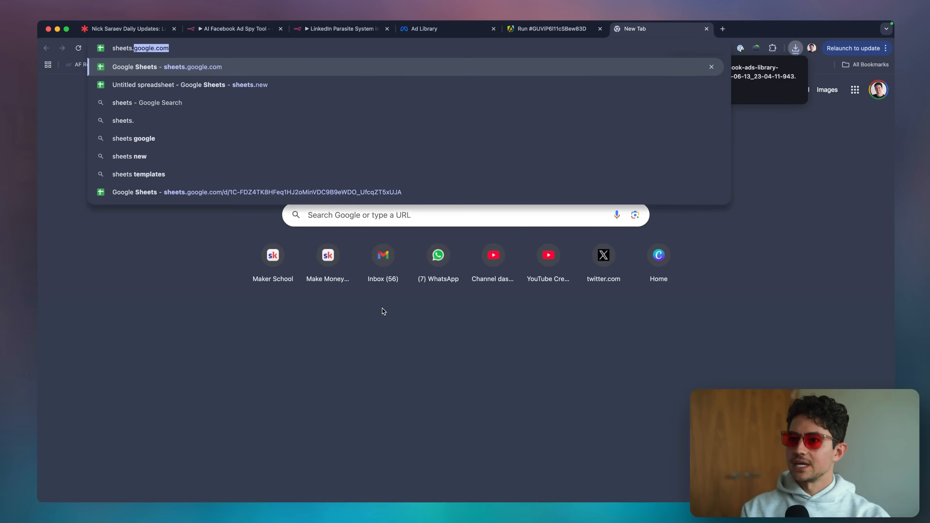
pyautogui.press('Return')
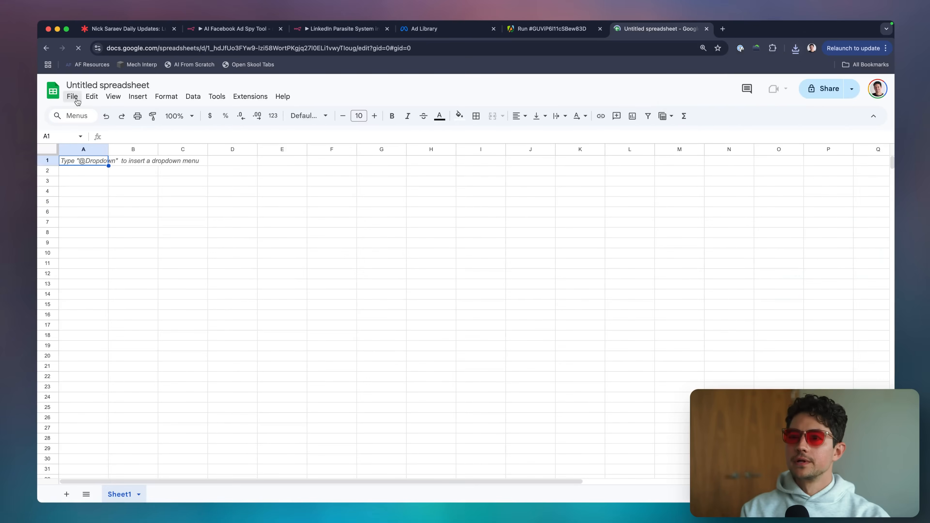
pyautogui.click(72, 97)
pyautogui.click(92, 144)
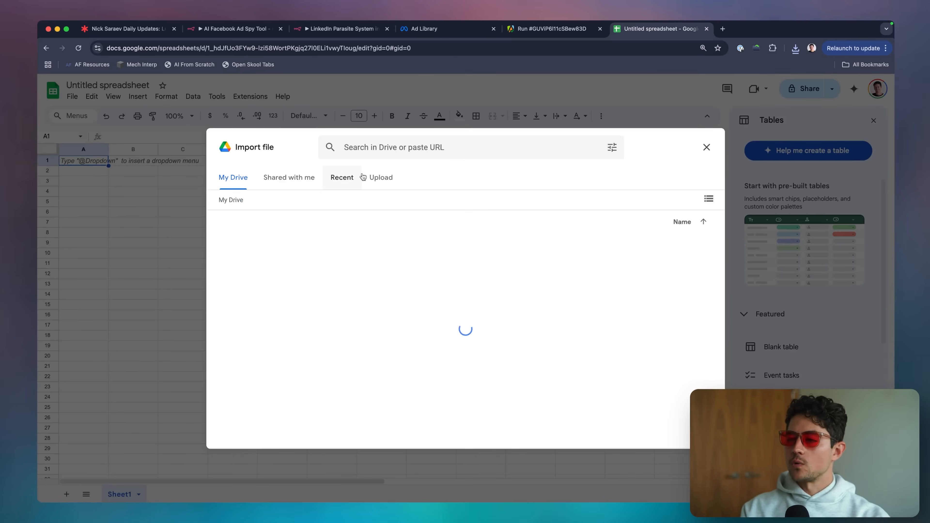
pyautogui.click(796, 48)
pyautogui.moveTo(714, 87); pyautogui.dragTo(491, 366)
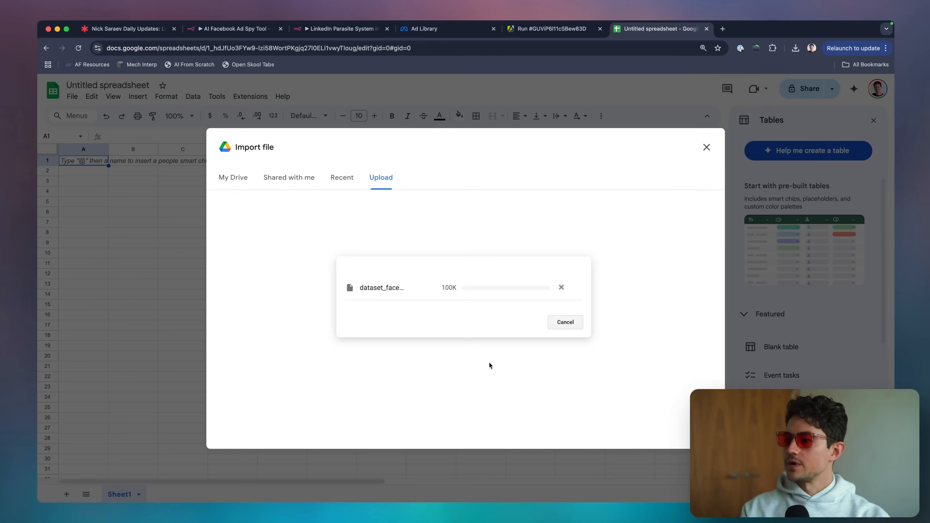
pyautogui.click(427, 299)
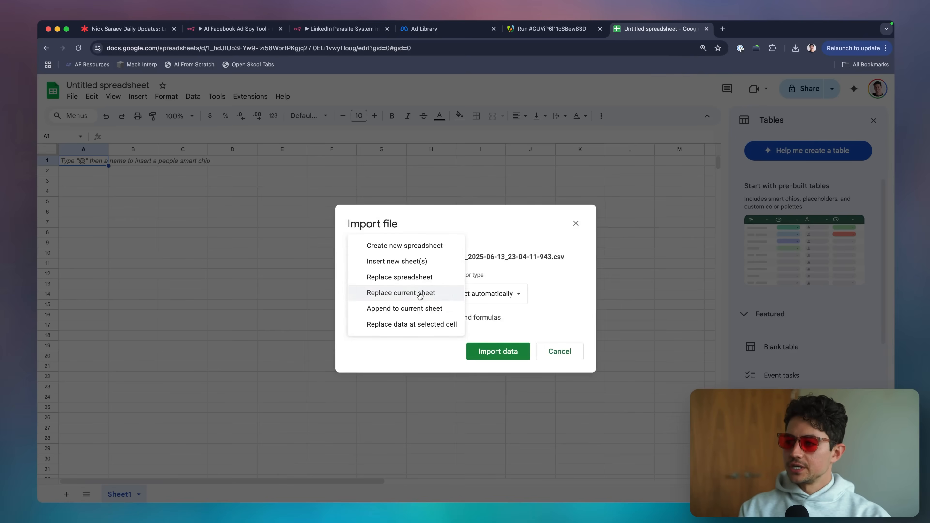
pyautogui.click(388, 308)
pyautogui.click(487, 348)
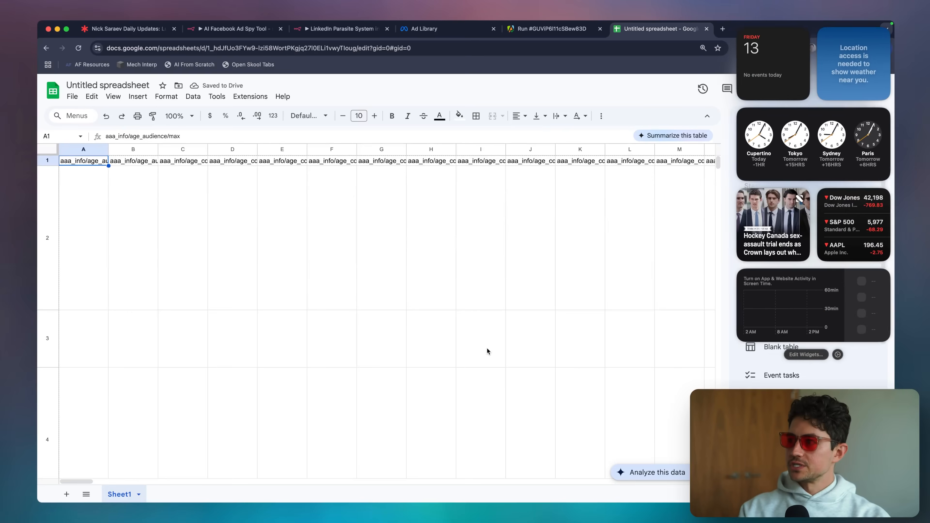
# Examine the columns of the imported ad dataset across the sheet, including the snapshot, start date and URL fields
pyautogui.click(515, 277)
pyautogui.hscroll(10, 517, 276)
pyautogui.hscroll(20, 516, 277)
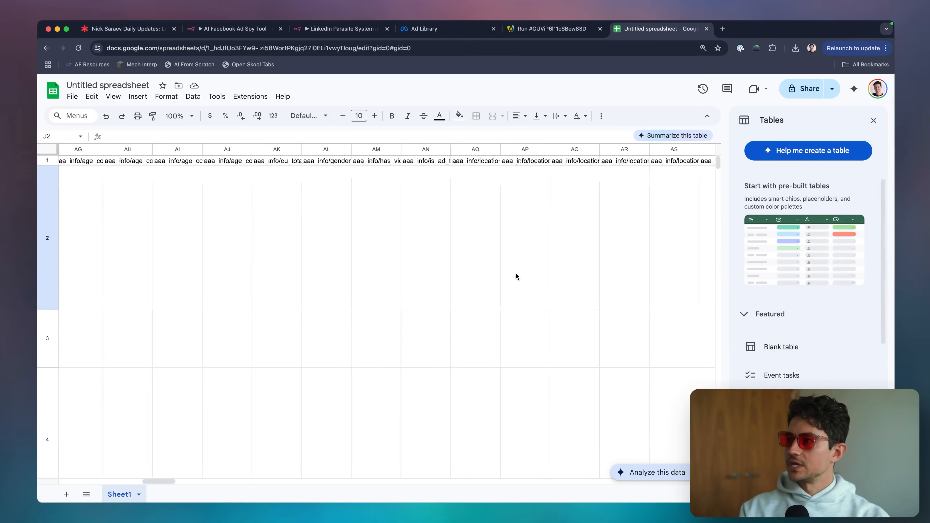
pyautogui.hscroll(20, 502, 277)
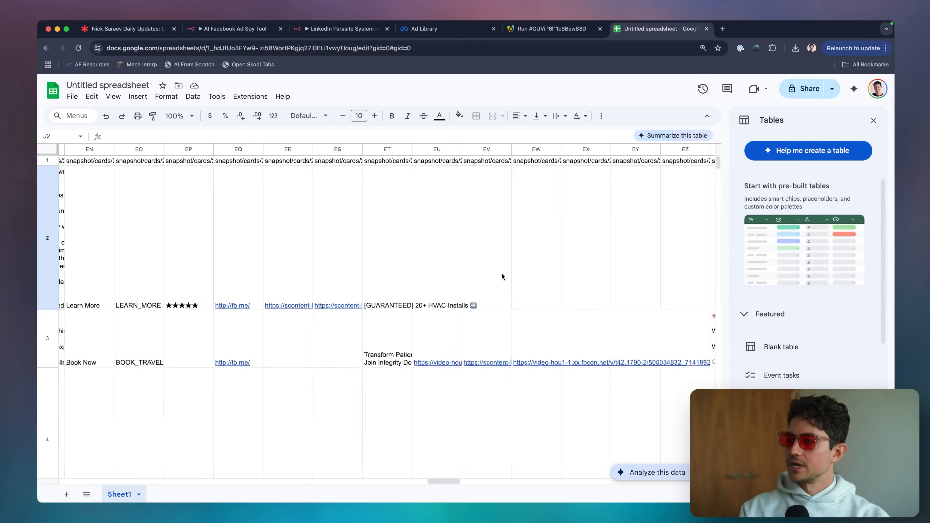
pyautogui.hscroll(10, 502, 275)
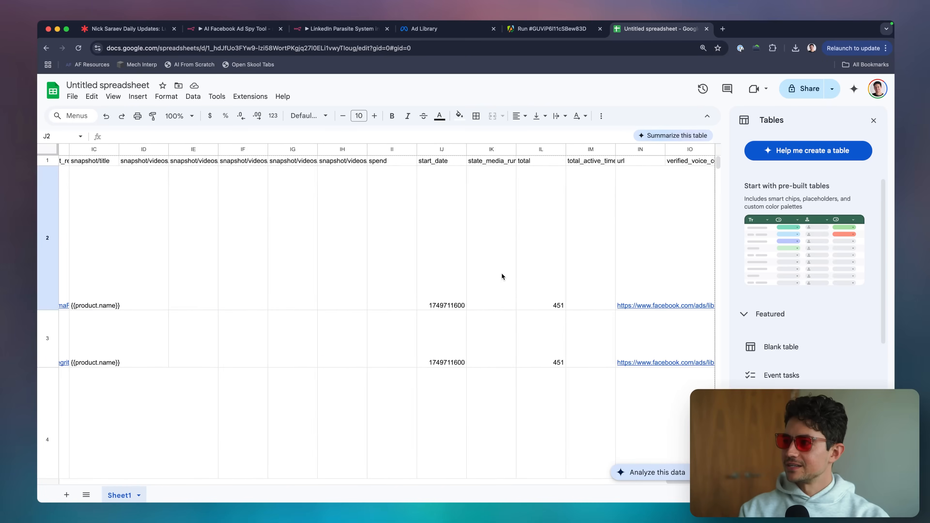
pyautogui.hscroll(-20, 502, 275)
pyautogui.hscroll(-15, 501, 276)
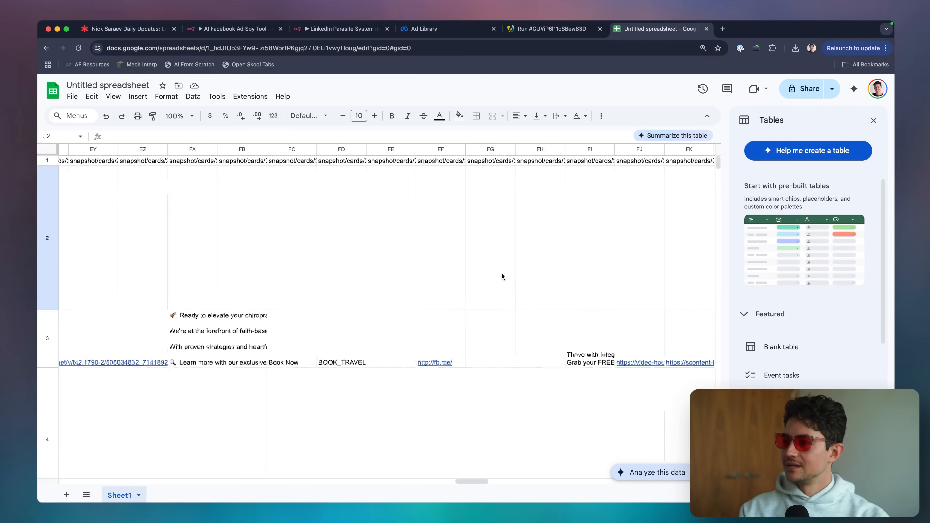
# Look back through the snapshot card columns to the snapshot body text column of the ad dataset
pyautogui.hscroll(-2, 501, 274)
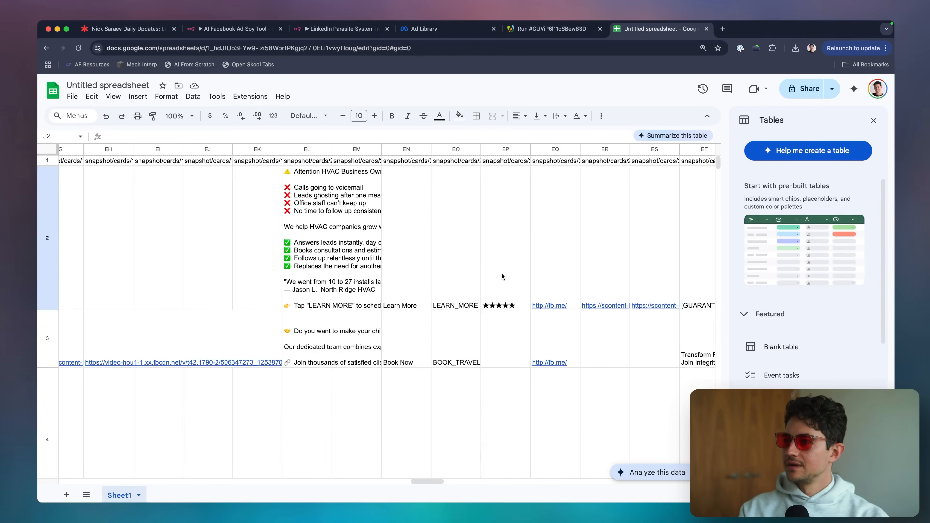
pyautogui.hscroll(-15, 333, 210)
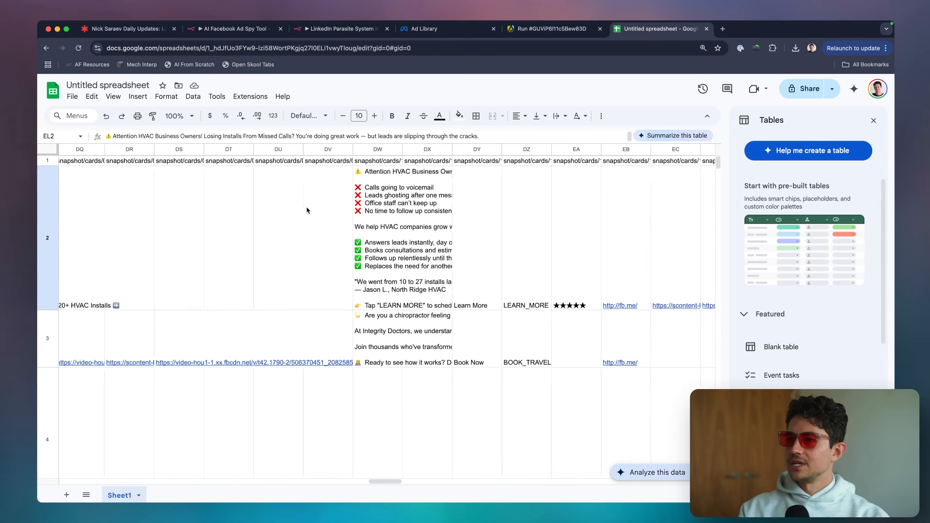
pyautogui.hscroll(-15, 323, 213)
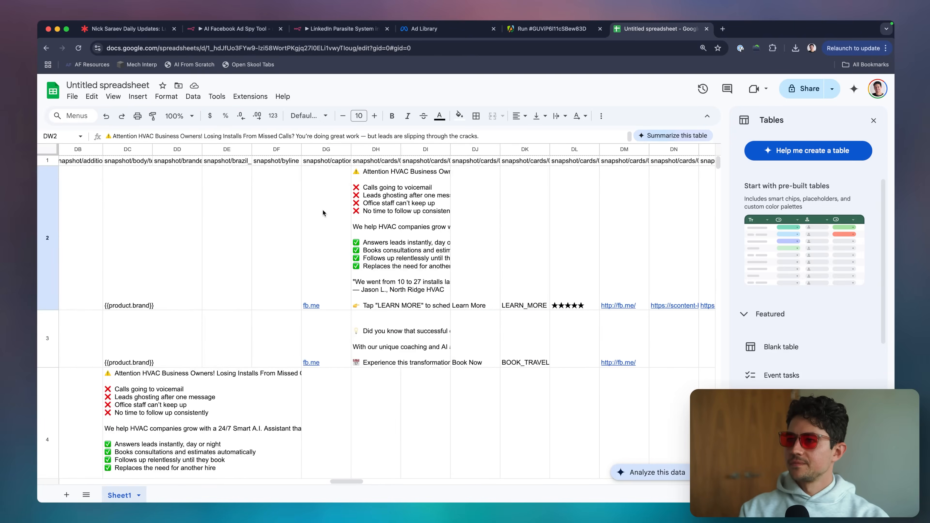
pyautogui.hscroll(-6, 380, 211)
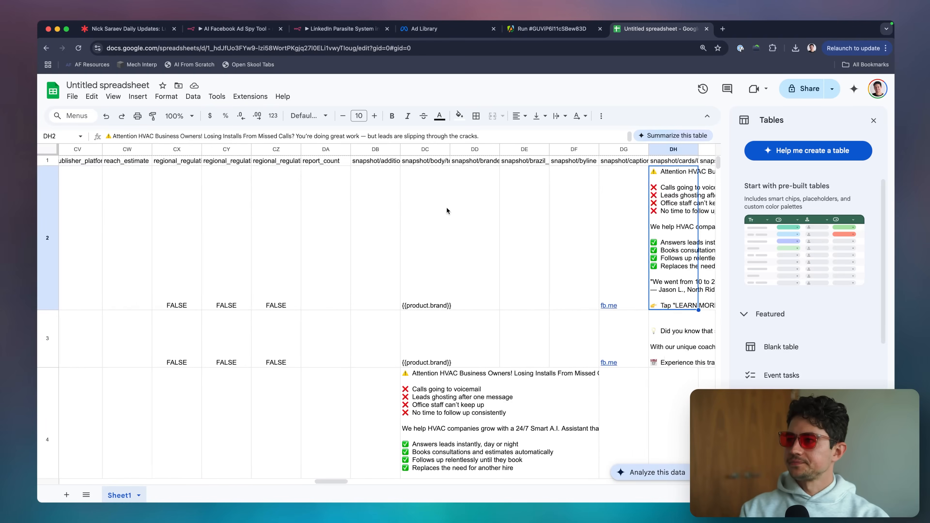
# Read through the ad copy in the snapshot body text column down to the last ad in row 21
pyautogui.click(413, 163)
pyautogui.press('Down')
pyautogui.press('Down')
pyautogui.press('Down')
pyautogui.press('Down')
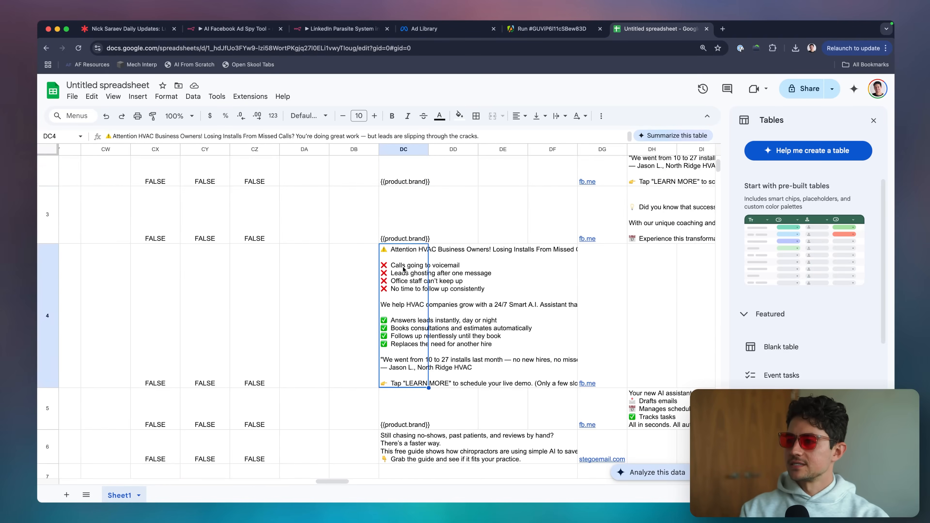
pyautogui.click(381, 318)
pyautogui.scroll(-6, 381, 317)
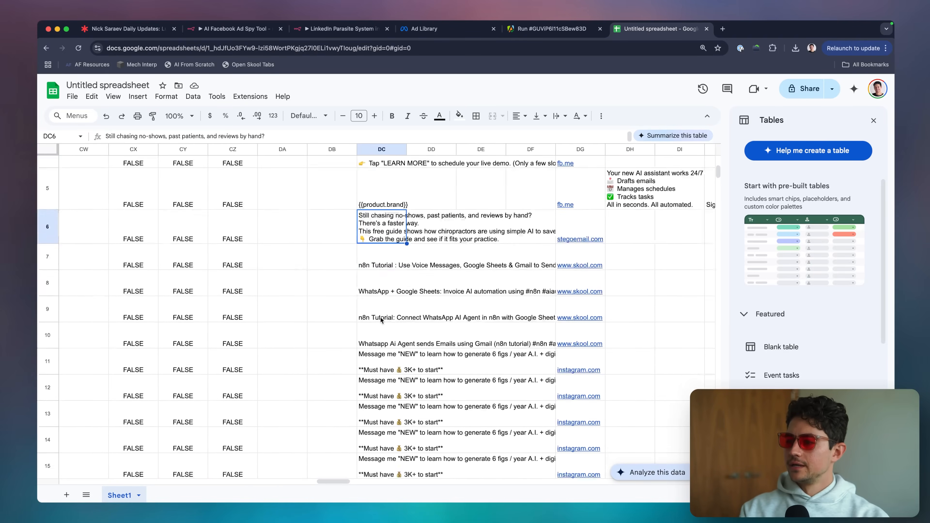
pyautogui.scroll(5, 382, 317)
pyautogui.scroll(-10, 382, 314)
pyautogui.press('Up')
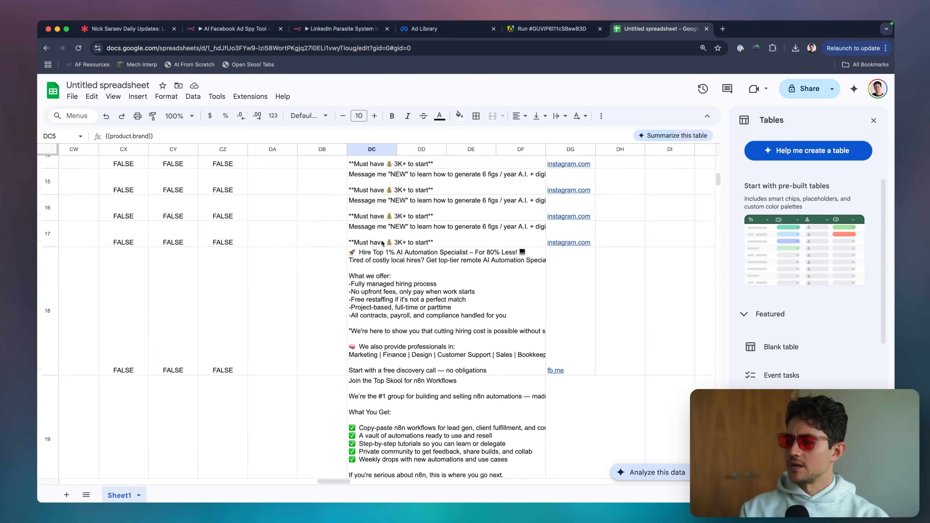
pyautogui.scroll(3, 381, 243)
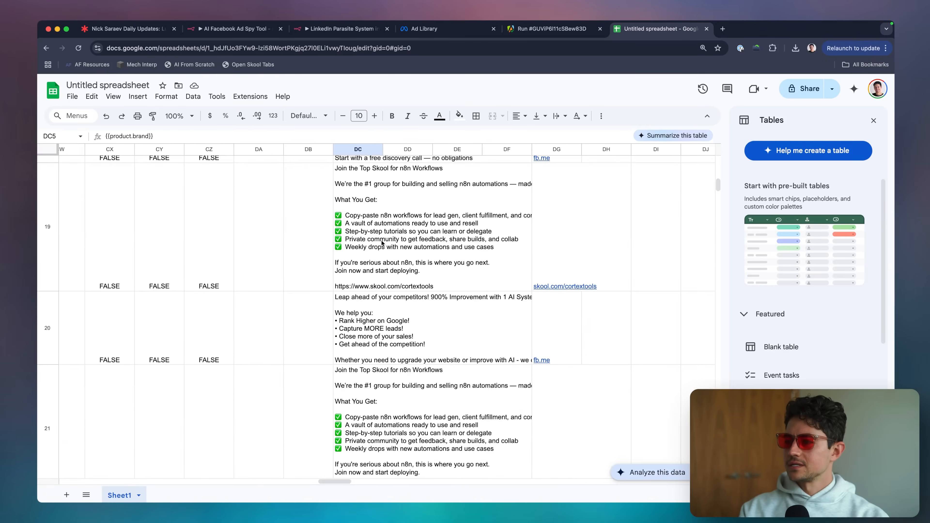
pyautogui.click(352, 347)
pyautogui.scroll(-3, 385, 341)
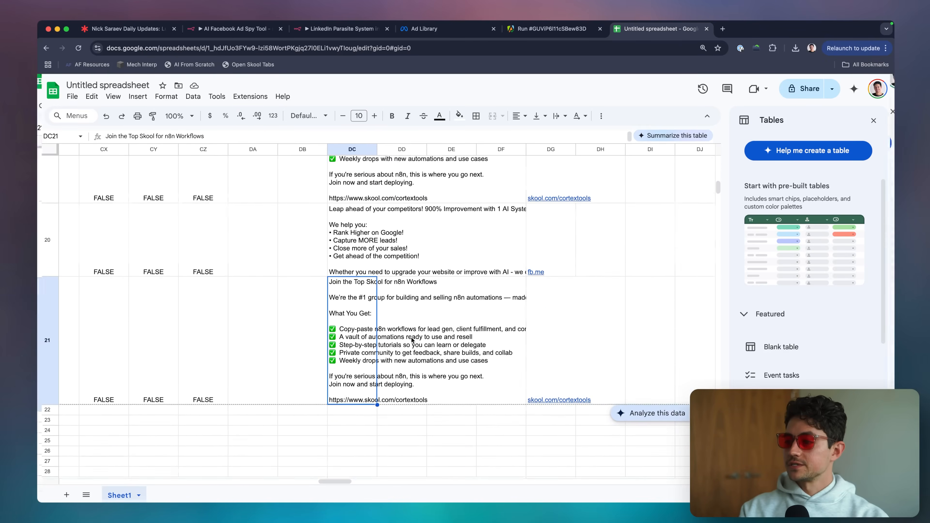
pyautogui.scroll(2, 412, 340)
pyautogui.hscroll(2, 413, 340)
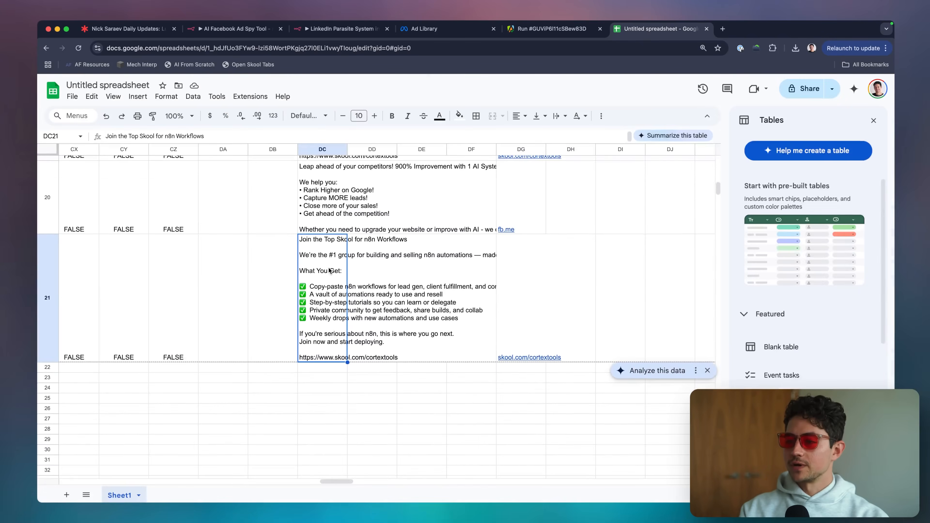
# Copy the skool.com/cortextools link from the last ad's caption cell and open it in a new browser tab
pyautogui.click(511, 334)
pyautogui.press('super+c')
pyautogui.press('super+t')
pyautogui.press('super+v')
pyautogui.press('Return')
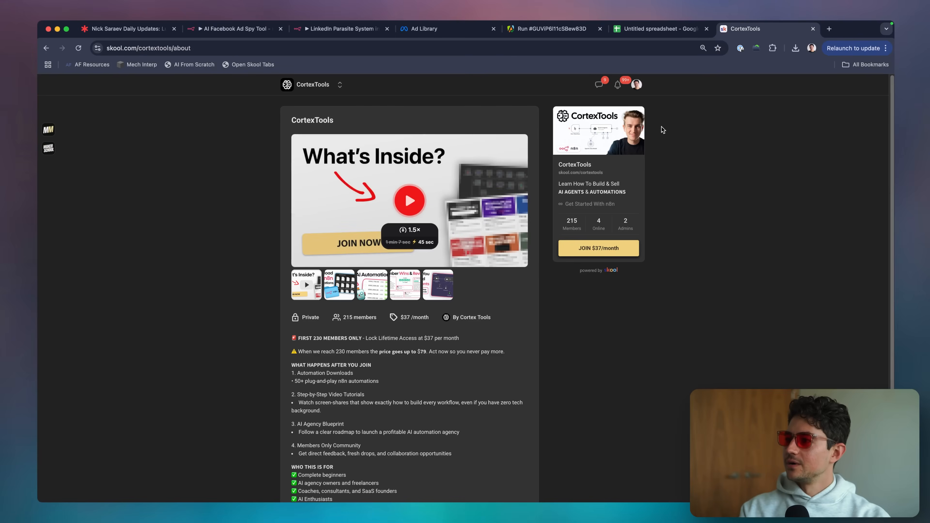
# Look over the CortexTools community's about page, including its offer and preview images, and close the page
pyautogui.scroll(-3, 277, 219)
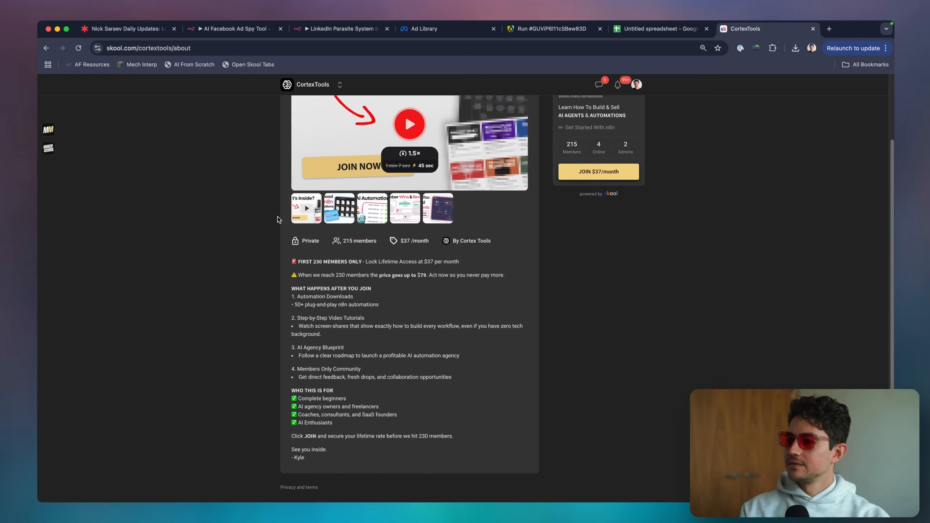
pyautogui.scroll(3, 488, 263)
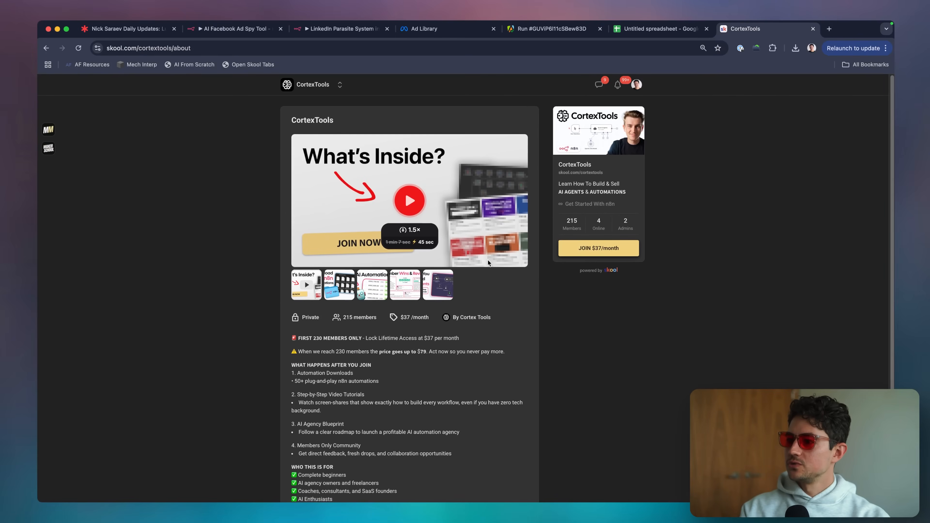
pyautogui.scroll(-1, 351, 224)
pyautogui.scroll(-3, 351, 223)
pyautogui.click(372, 209)
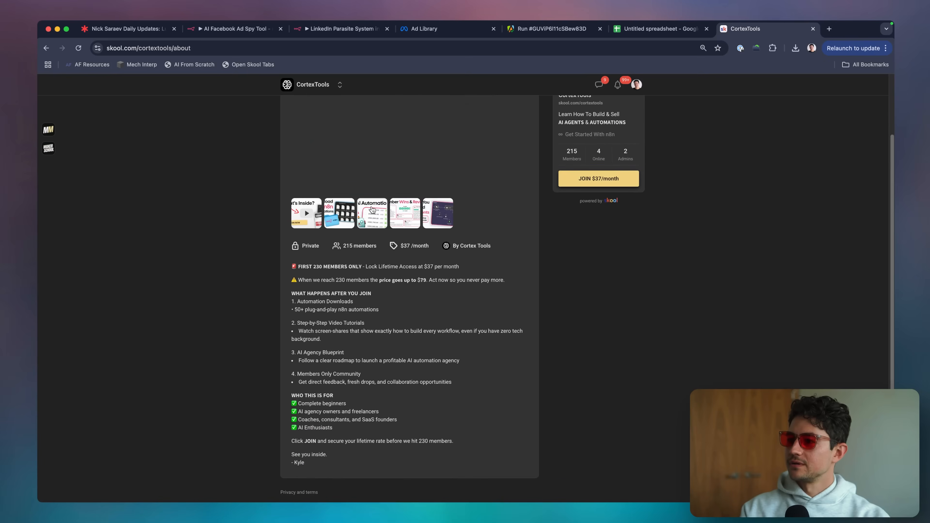
pyautogui.scroll(4, 373, 209)
pyautogui.press('super+w')
# Check the earlier dataset columns, from the aaa_info fields across to the advertiser, collation and end date fields
pyautogui.hscroll(-10, 371, 207)
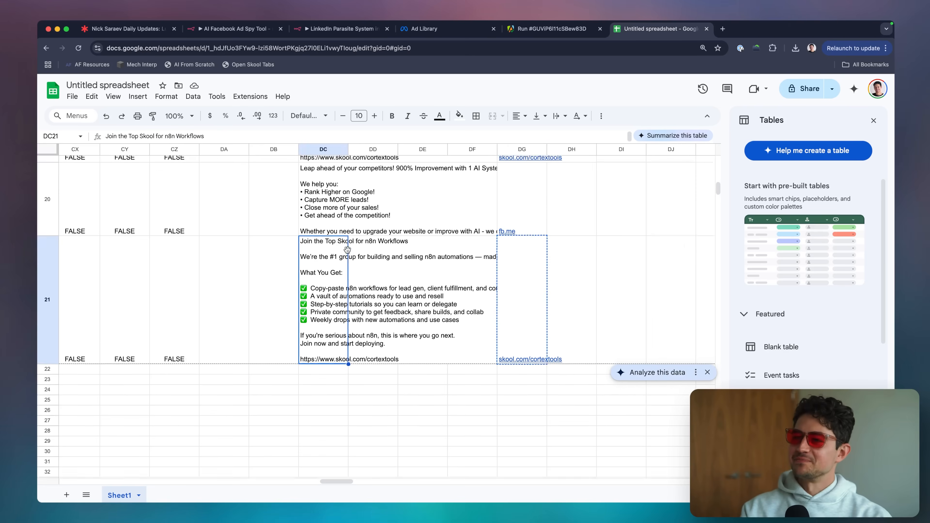
pyautogui.hscroll(-15, 347, 249)
pyautogui.scroll(3, 348, 250)
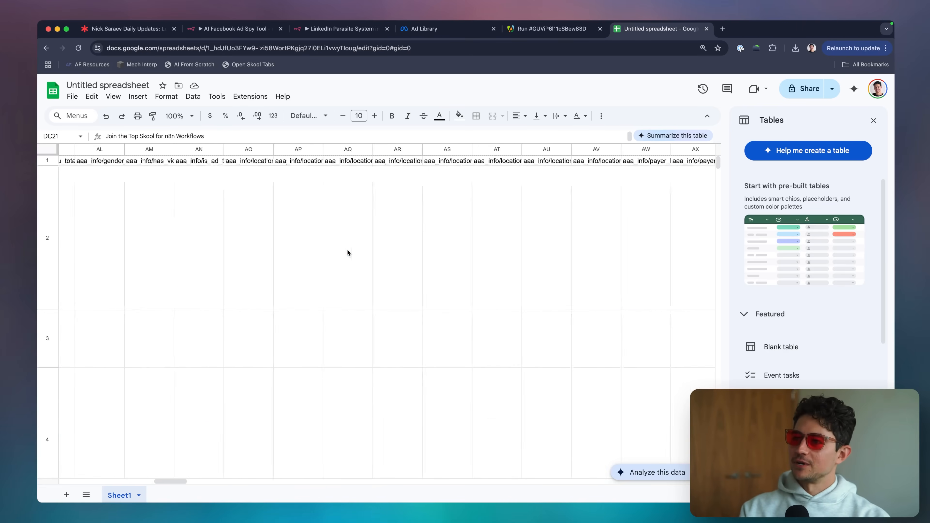
pyautogui.hscroll(15, 337, 256)
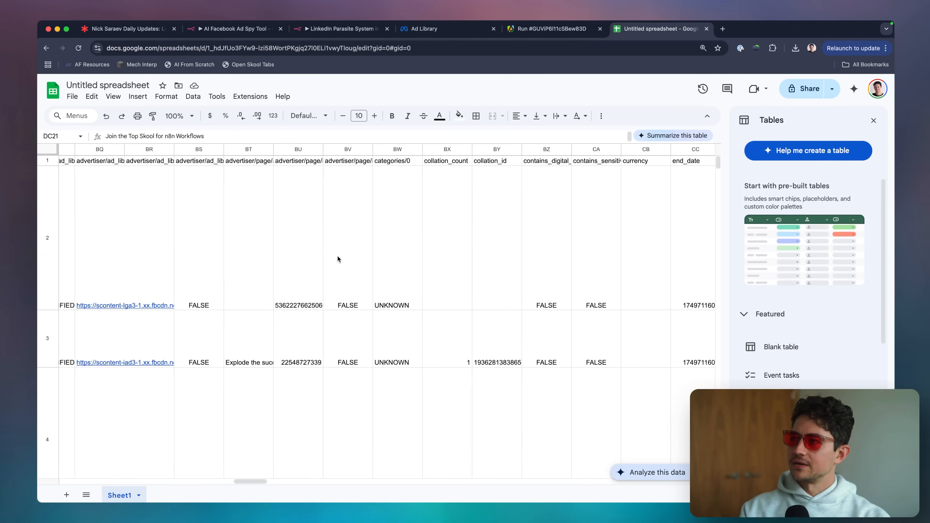
pyautogui.click(337, 256)
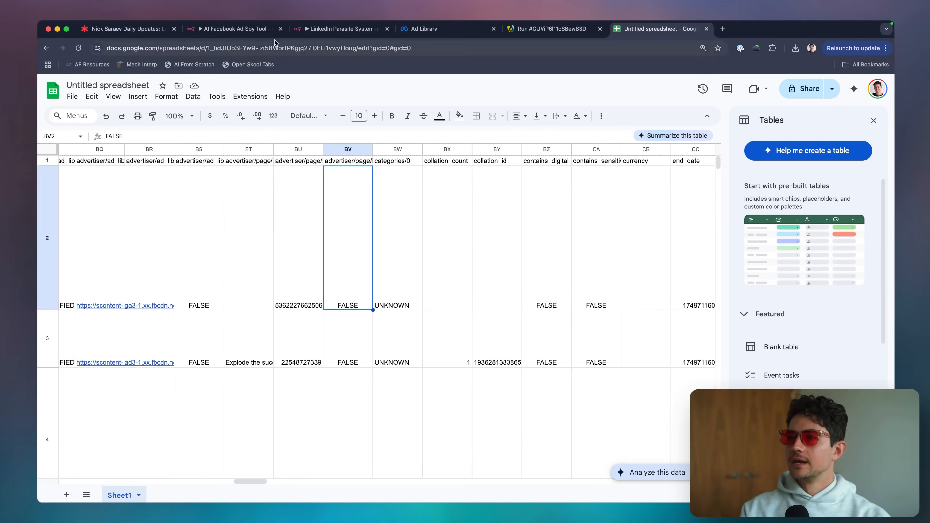
# Return to the n8n workflow, search the web for "apify api docs" in a new tab and open the Apify API documentation, closing the search results
pyautogui.click(252, 32)
pyautogui.scroll(5, 370, 300)
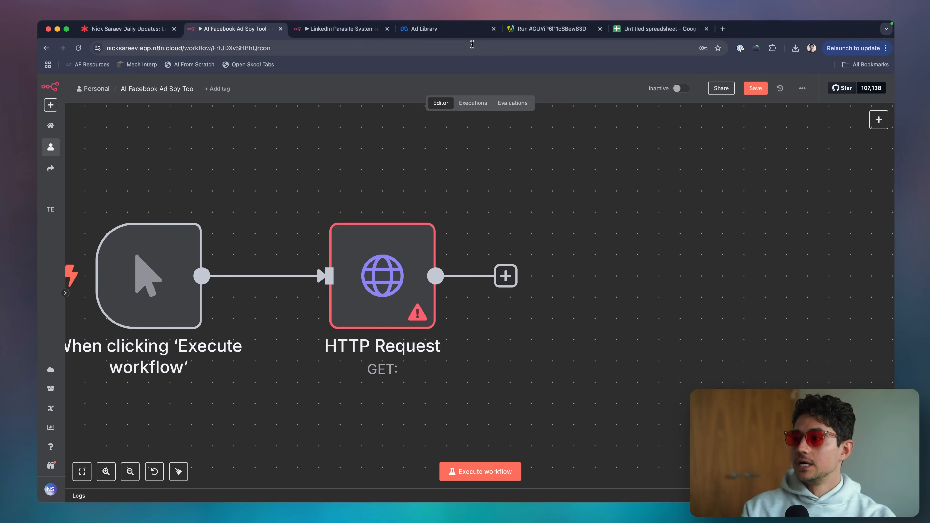
pyautogui.press('super+t')
pyautogui.write('apify api docs')
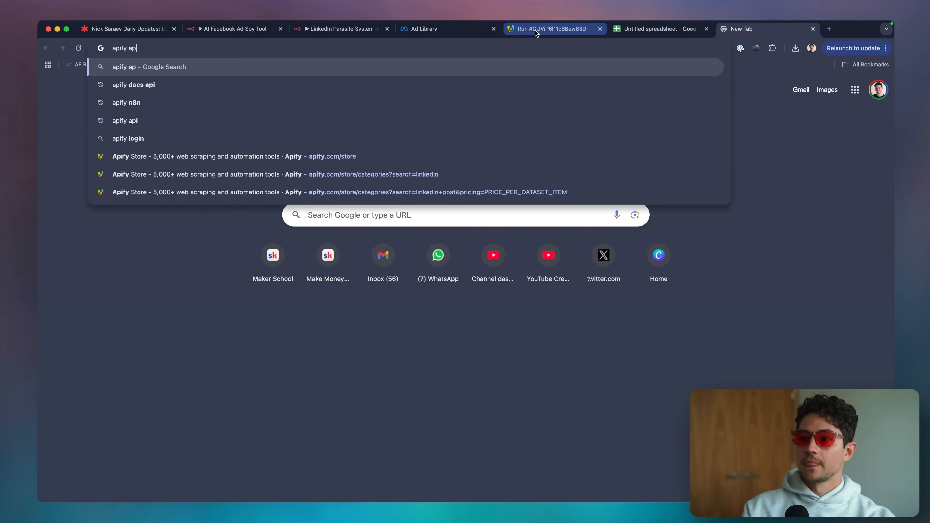
pyautogui.press('Return')
pyautogui.doubleClick(136, 94)
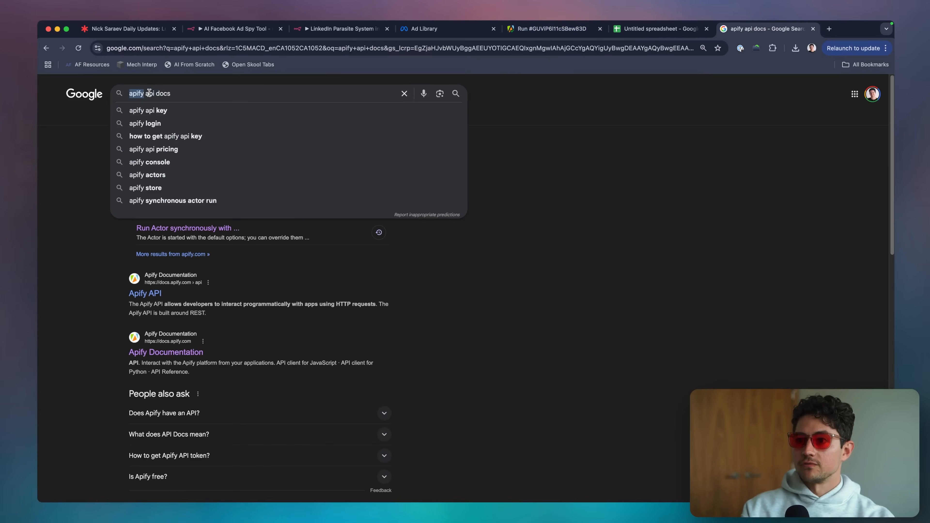
pyautogui.click(112, 144)
pyautogui.keyDown('super'); pyautogui.click(146, 158); pyautogui.keyUp('super')
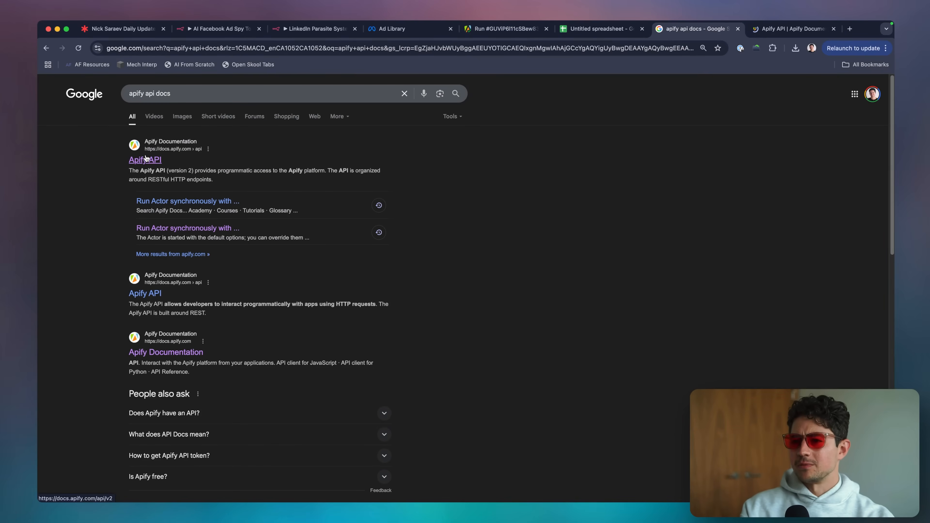
pyautogui.press('super+w')
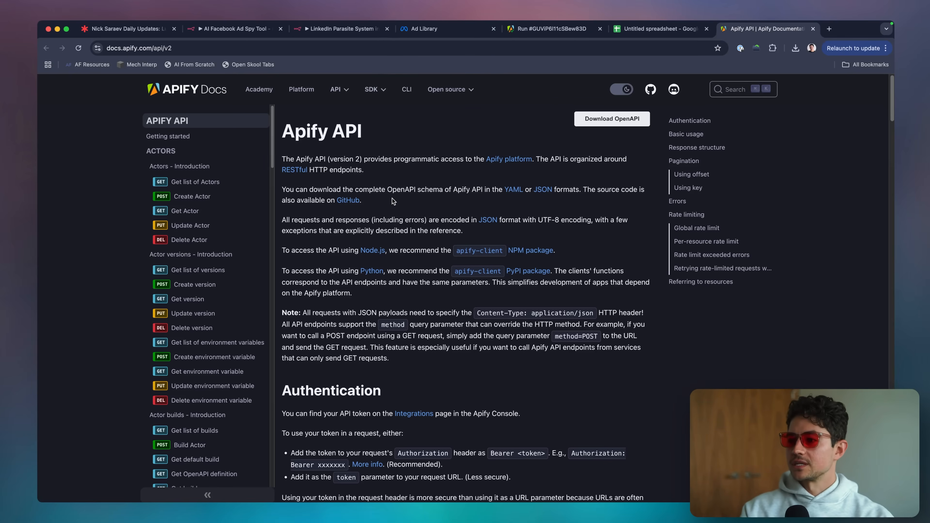
# Find "authentic" on the Apify API page and read the Authentication section on using the API token
pyautogui.press('super+f')
pyautogui.write('auth')
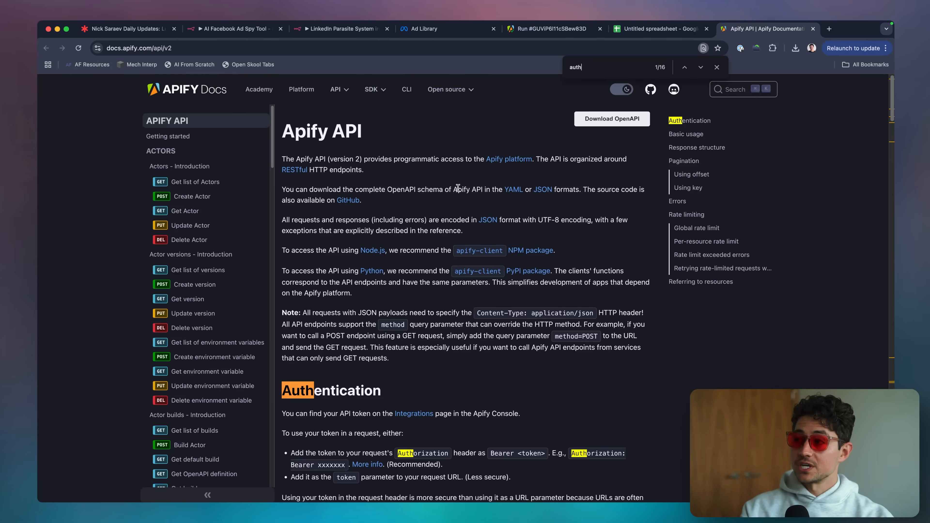
pyautogui.write('entic')
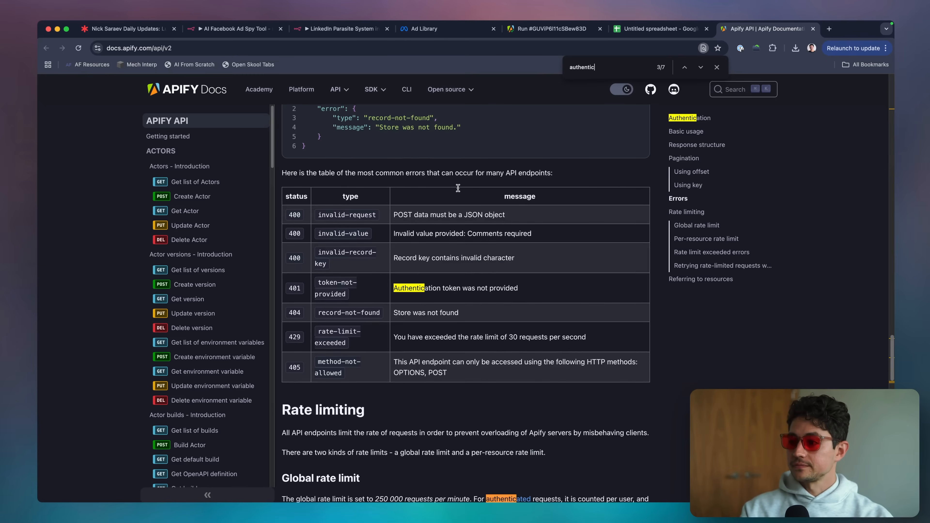
pyautogui.scroll(-3, 458, 249)
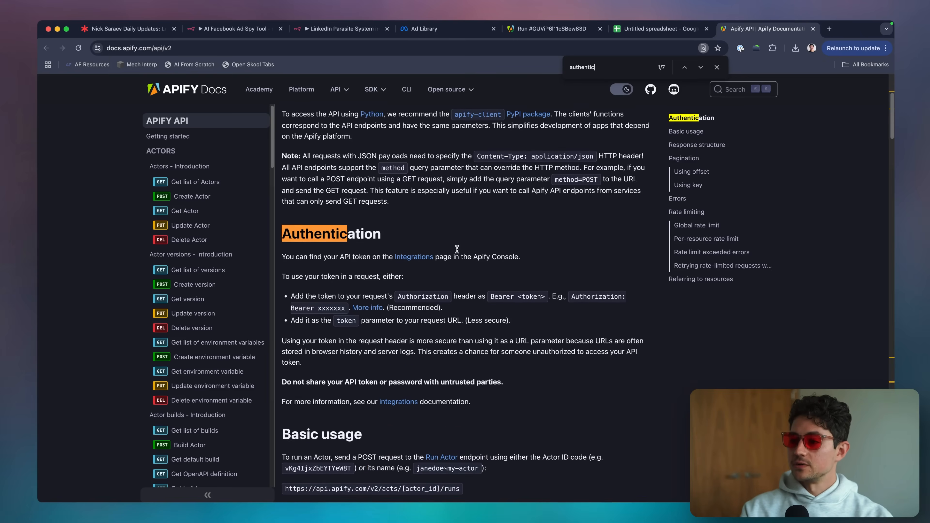
pyautogui.scroll(5, 476, 287)
pyautogui.scroll(-1, 477, 282)
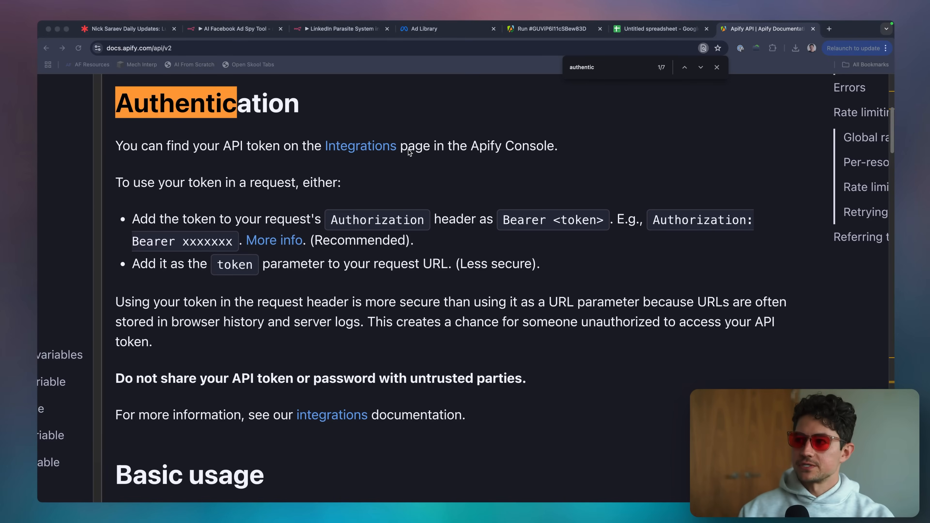
# Underline the Authentication heading with the screen annotation pen and clear the mark
pyautogui.hotkey('ctrl', 'shift', 'a')
pyautogui.moveTo(274, 113)
pyautogui.mouseDown()
pyautogui.moveTo(362, 114)
pyautogui.moveTo(335, 108)
pyautogui.mouseUp()
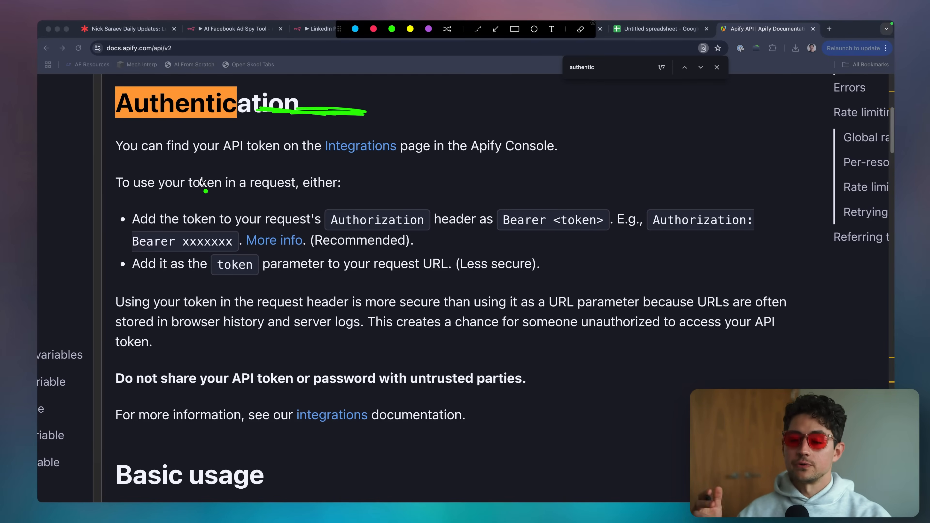
pyautogui.press('Escape')
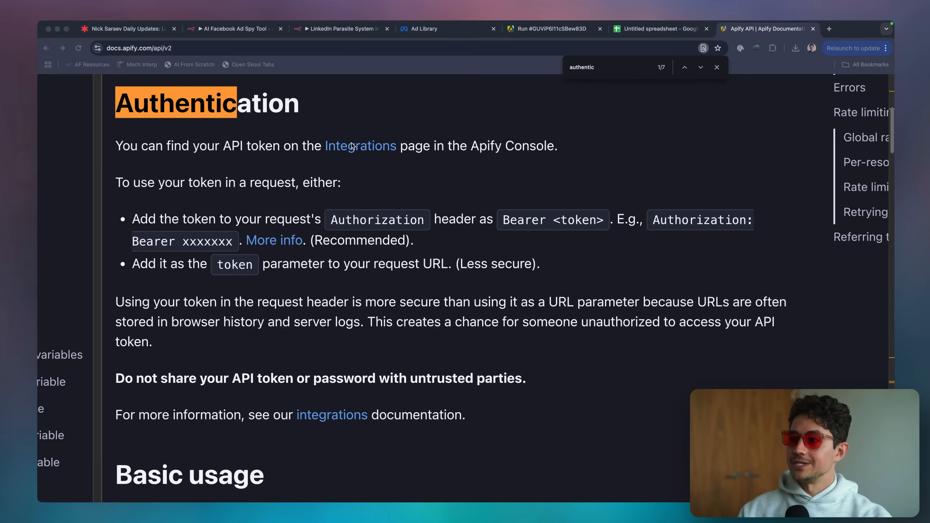
# Open the Apify Console integrations settings from the docs and create a personal API token with the description "AI Facebook Ad Spy Tool"
pyautogui.click(381, 151)
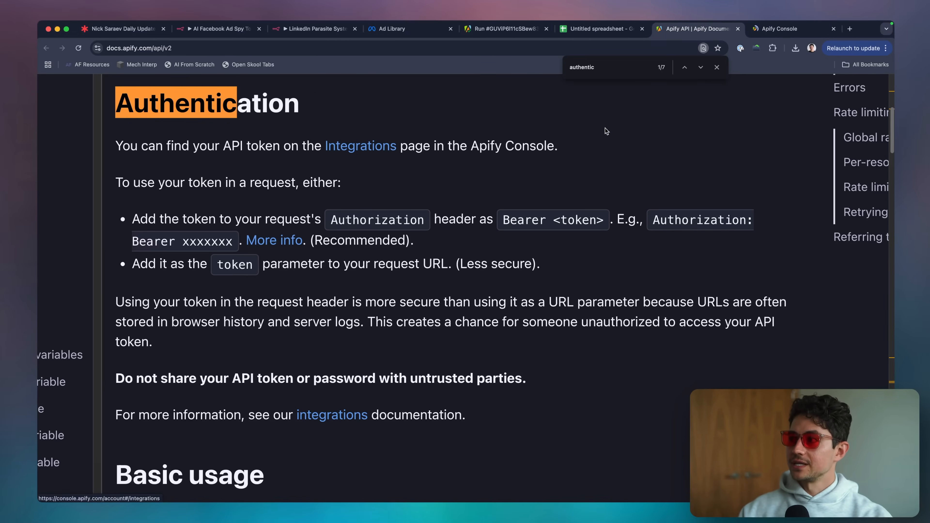
pyautogui.click(717, 67)
pyautogui.click(776, 29)
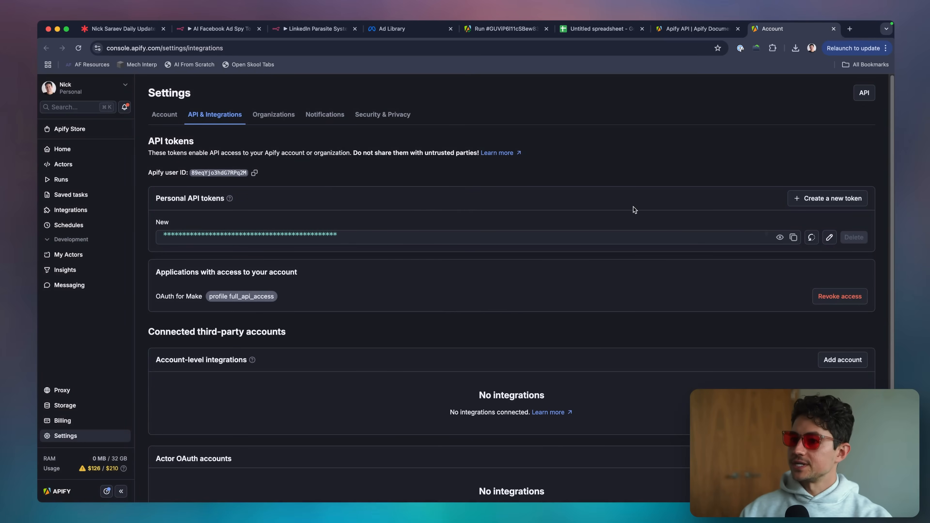
pyautogui.click(802, 201)
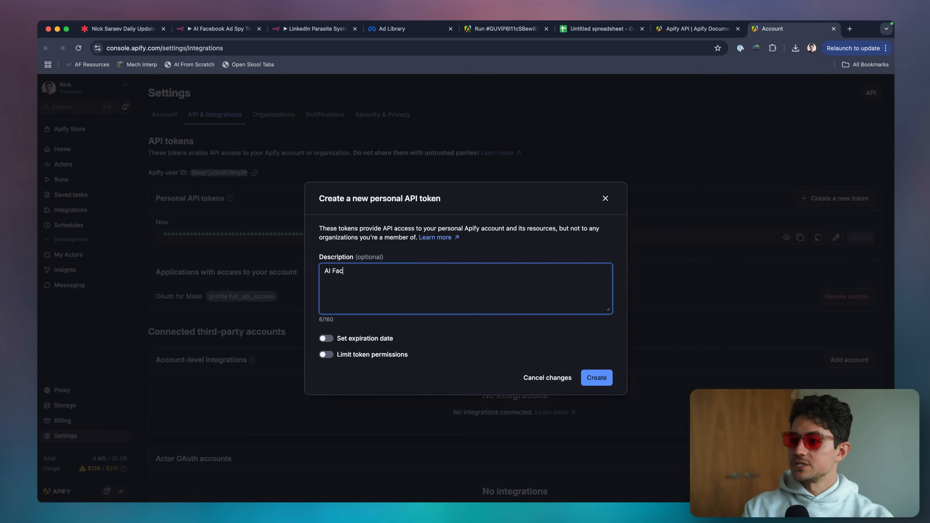
pyautogui.press('super+a')
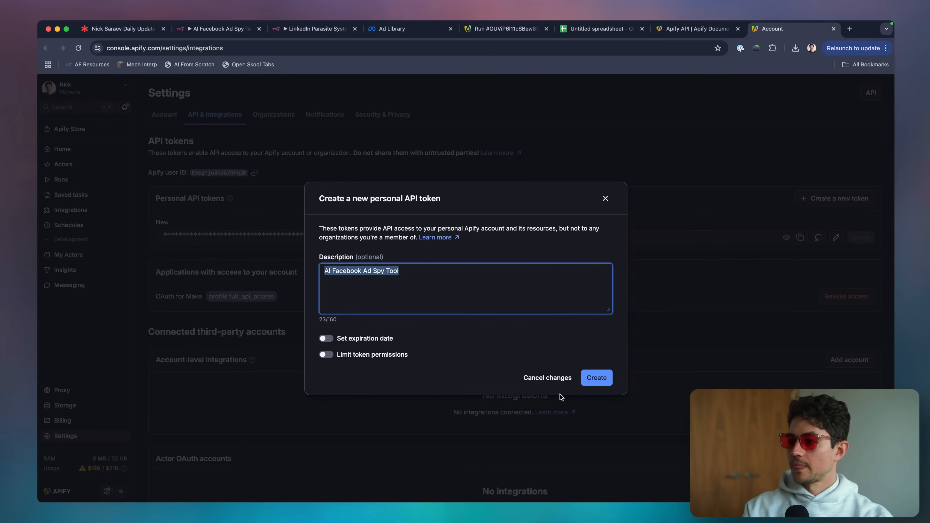
pyautogui.click(597, 377)
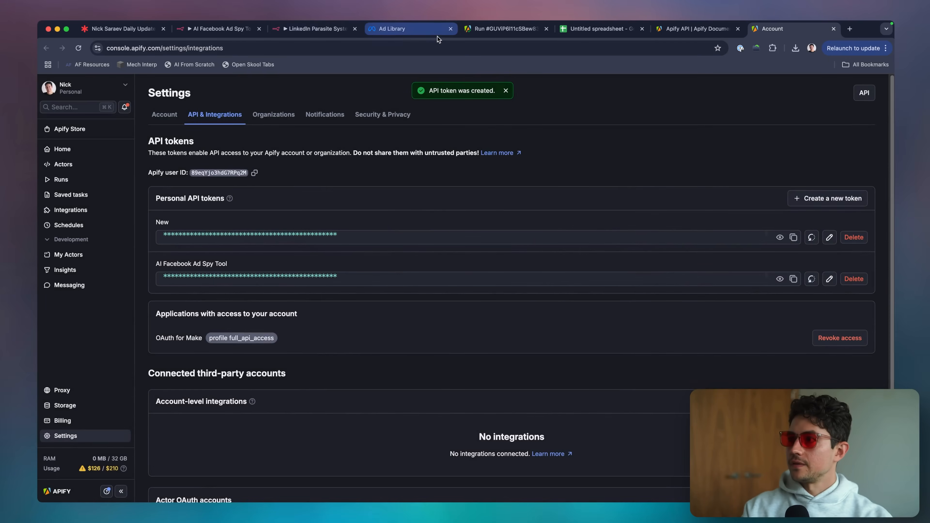
# Return to the Apify API docs and examine how the Authorization header uses the "Bearer <token>" format
pyautogui.click(696, 29)
pyautogui.scroll(-1, 402, 231)
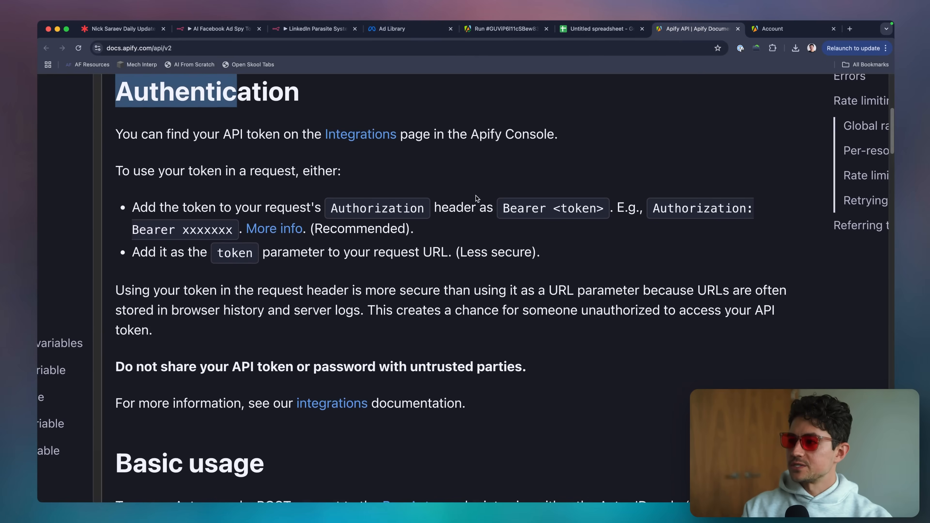
pyautogui.doubleClick(449, 208)
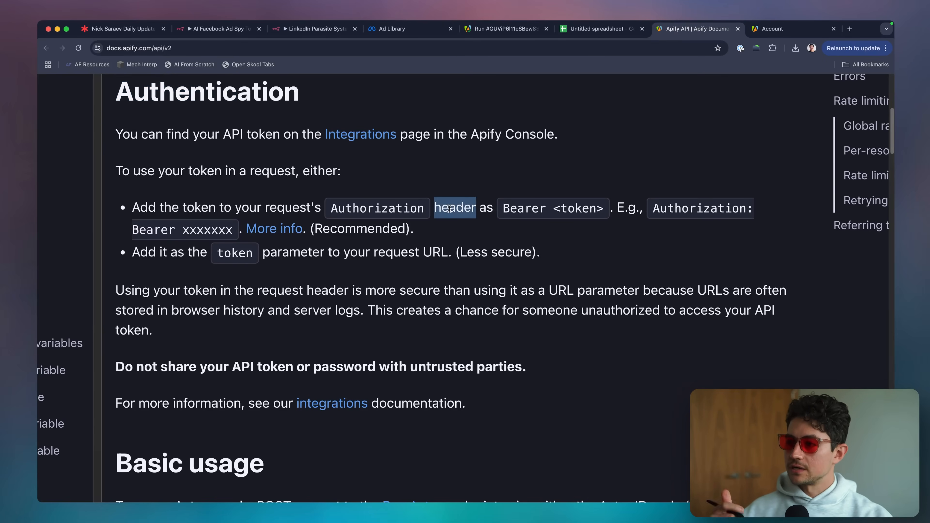
pyautogui.doubleClick(400, 208)
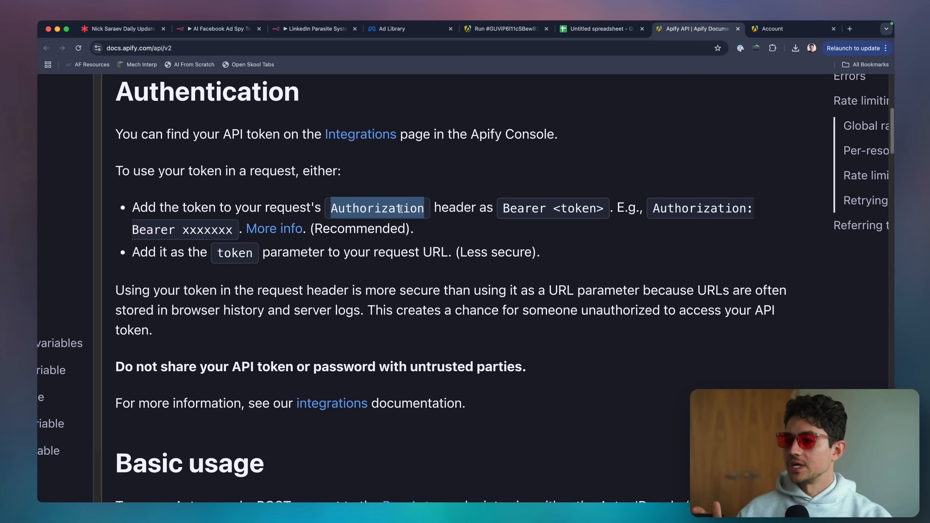
pyautogui.doubleClick(516, 207)
pyautogui.moveTo(516, 205); pyautogui.dragTo(590, 206)
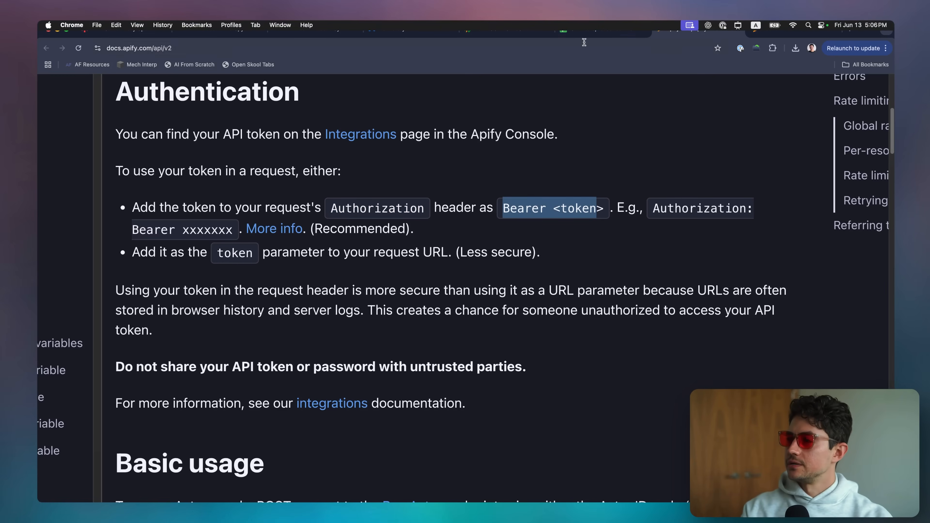
# In the n8n HTTP Request node, enable sending headers and add an Authorization header with "Bearer" followed by the Apify API token
pyautogui.click(520, 33)
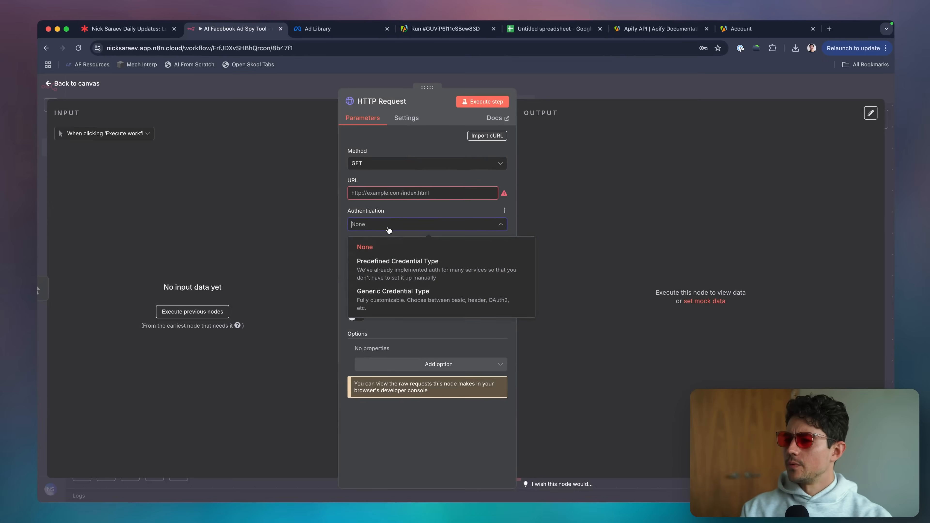
pyautogui.click(379, 244)
pyautogui.click(356, 286)
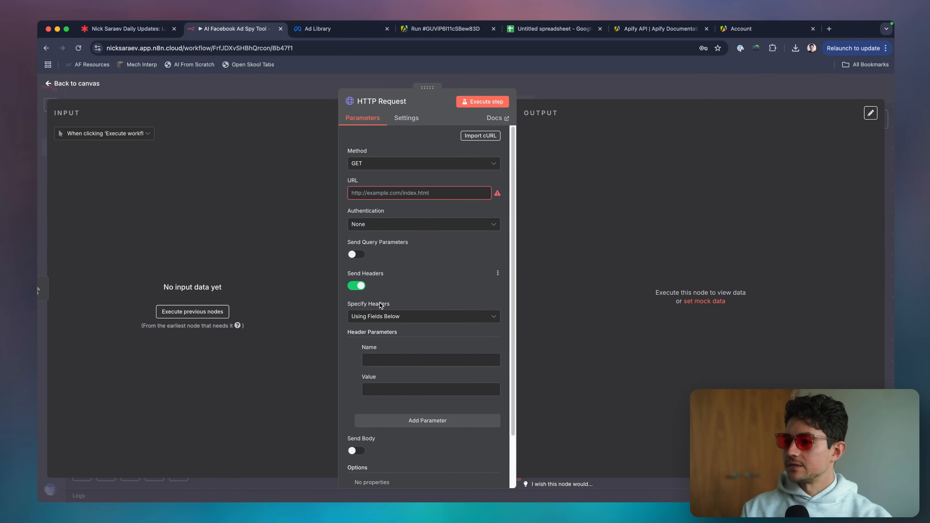
pyautogui.click(403, 358)
pyautogui.write('Authorizat')
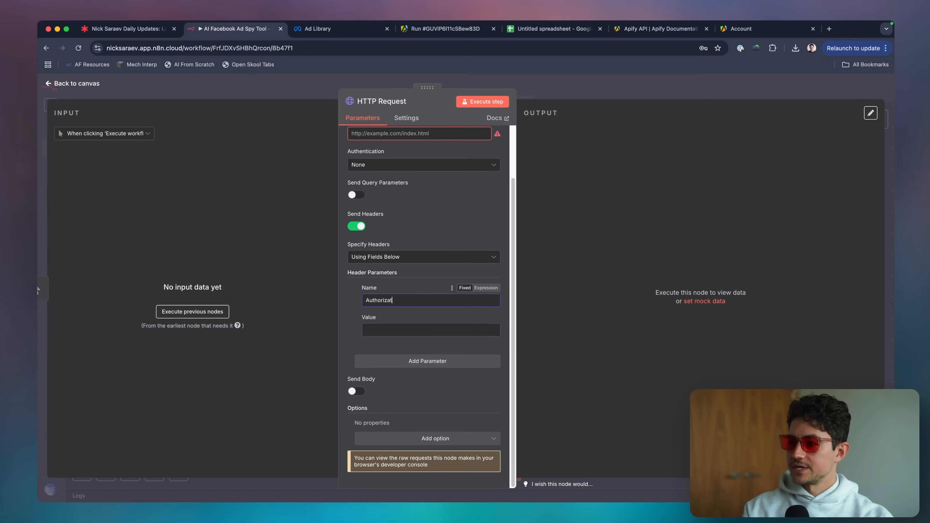
pyautogui.write('ion')
pyautogui.write('Bearer')
pyautogui.press('super+v')
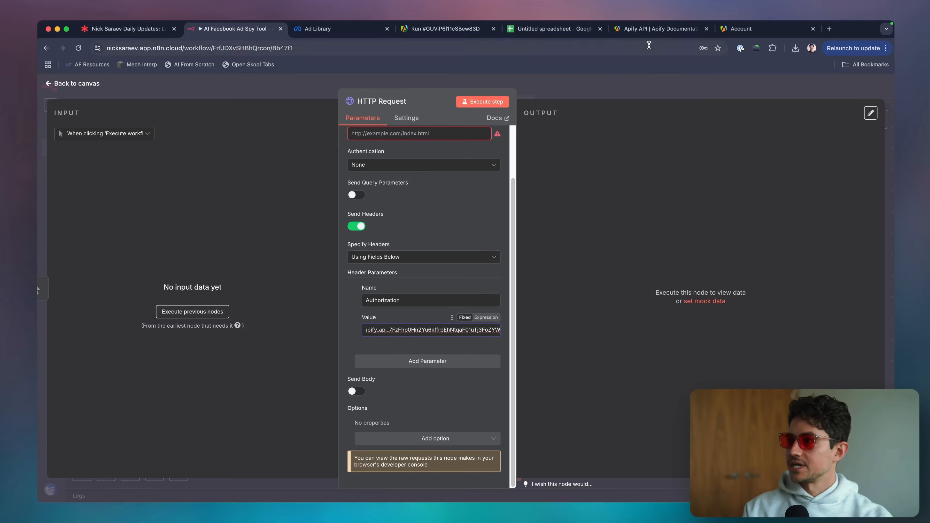
# Browse the Apify API docs from the Authentication section through basic usage and the response structure for how to run an Actor
pyautogui.click(648, 33)
pyautogui.scroll(-5, 368, 263)
pyautogui.scroll(-6, 416, 268)
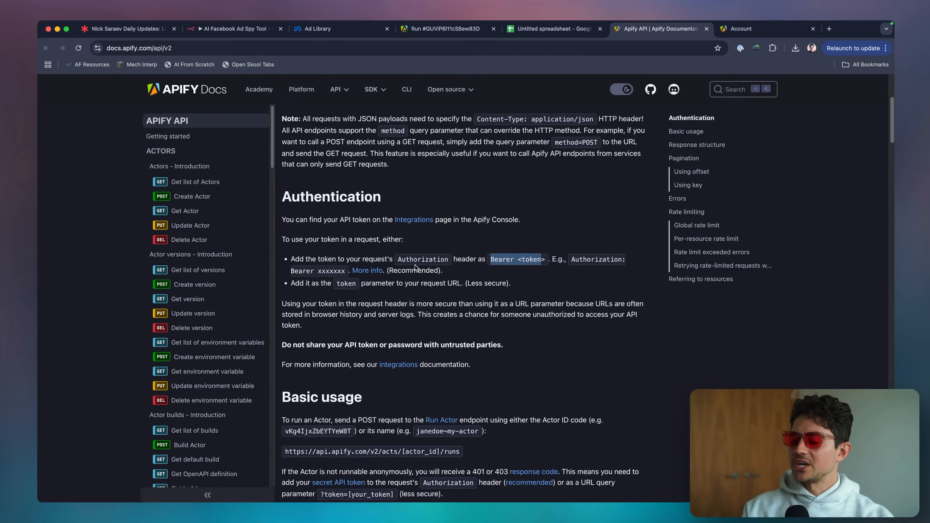
pyautogui.scroll(-5, 416, 266)
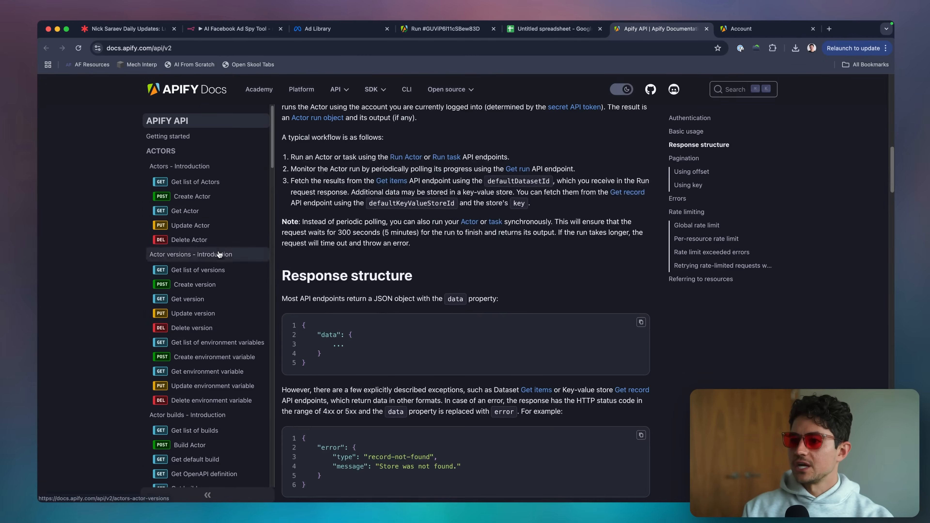
pyautogui.scroll(-7, 220, 254)
pyautogui.scroll(-2, 220, 254)
pyautogui.scroll(9, 218, 254)
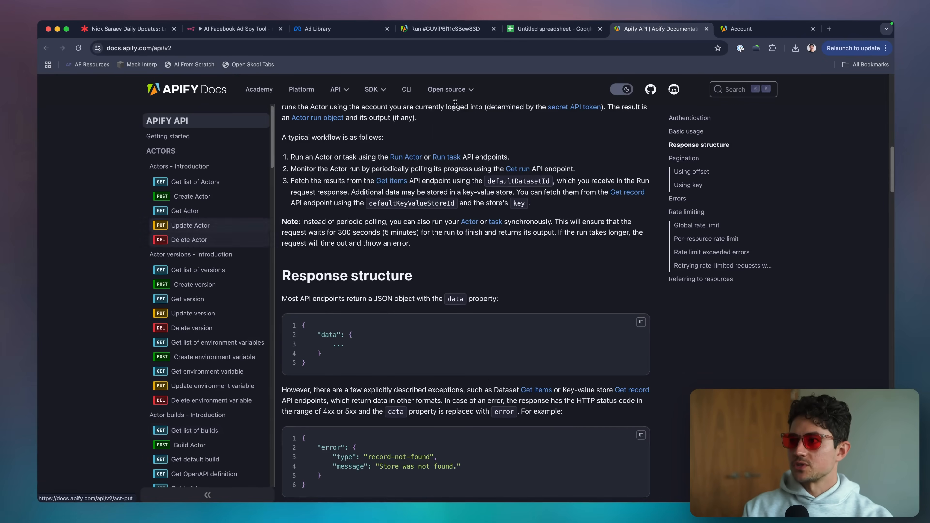
# Switch to the Apify scraper run and open the page of its Facebook ad library scraper Actor
pyautogui.click(435, 31)
pyautogui.click(443, 169)
pyautogui.scroll(2, 179, 158)
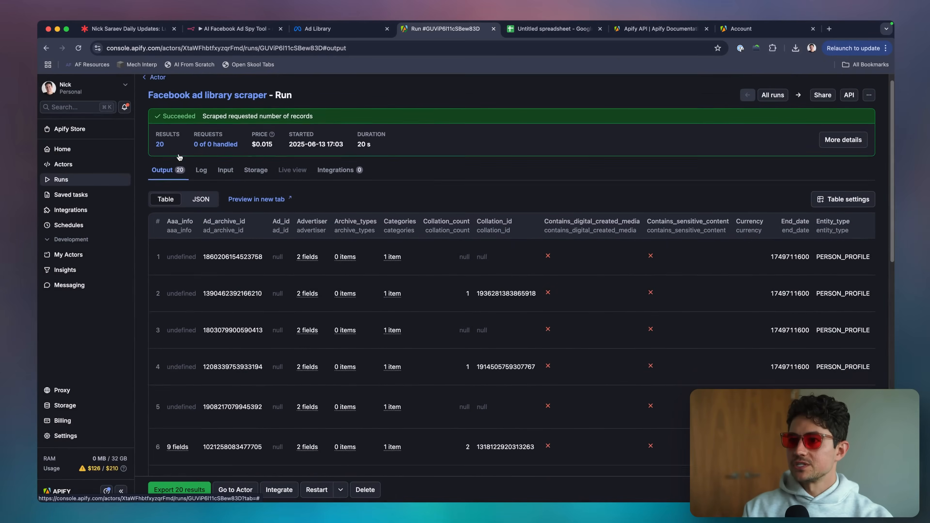
pyautogui.click(214, 106)
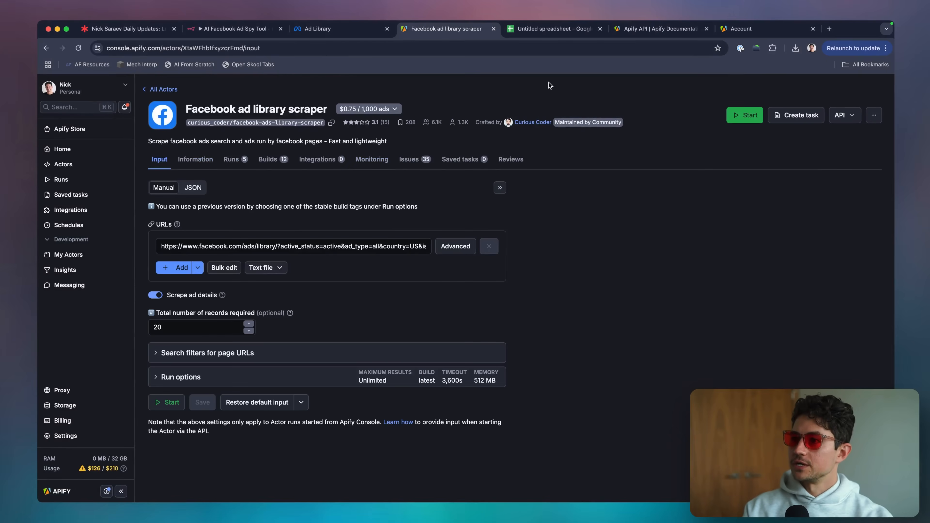
# Check the Actor's Run from CLI instructions, including its call command, and close them
pyautogui.click(843, 115)
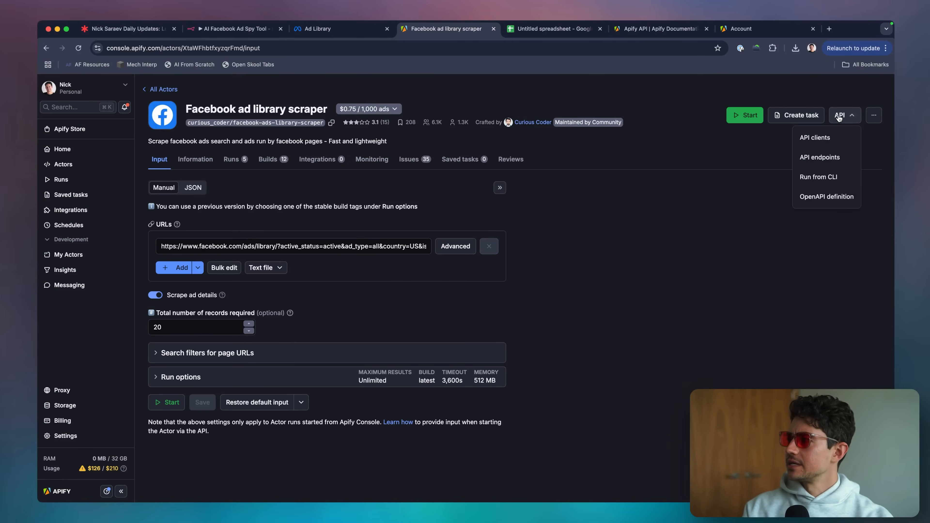
pyautogui.click(833, 178)
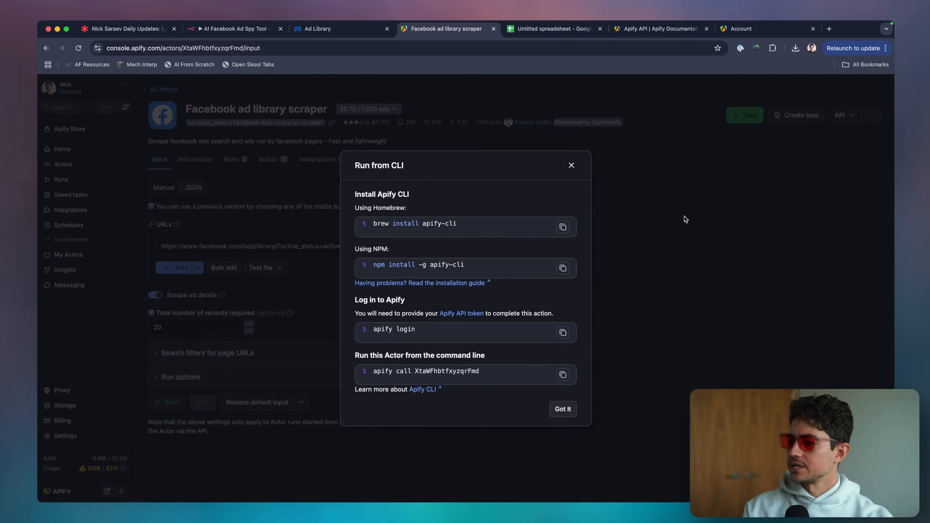
pyautogui.doubleClick(467, 371)
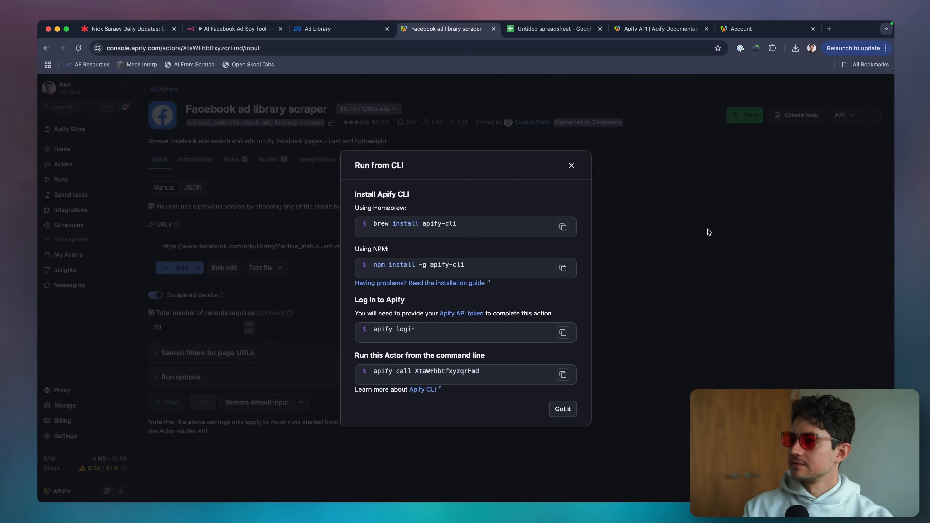
pyautogui.click(708, 229)
# Open the Actor's API endpoints and copy the "Run Actor synchronously and get dataset items" POST URL
pyautogui.click(842, 115)
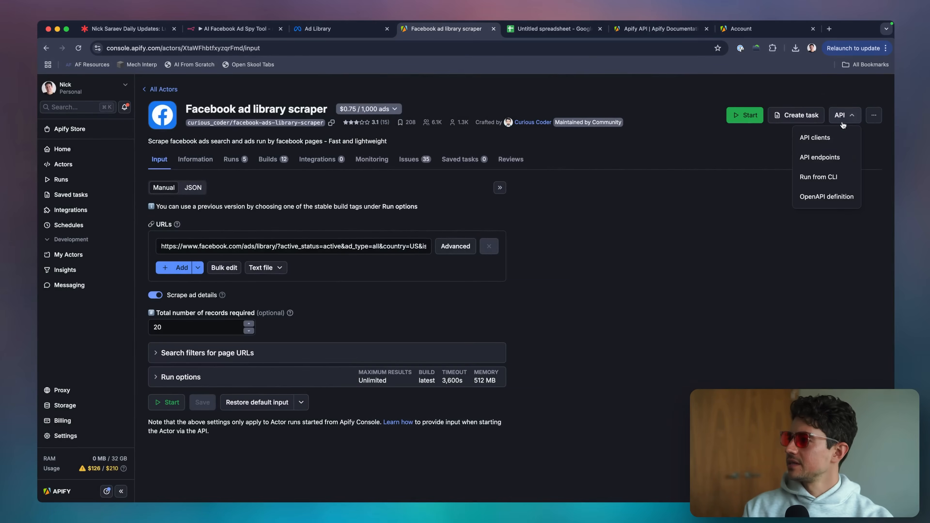
pyautogui.click(834, 161)
pyautogui.scroll(-3, 406, 247)
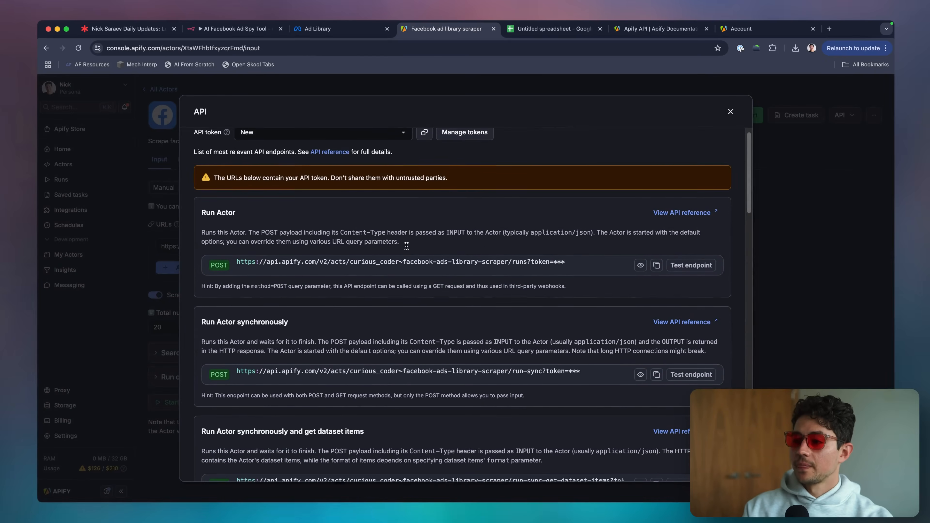
pyautogui.scroll(-8, 407, 247)
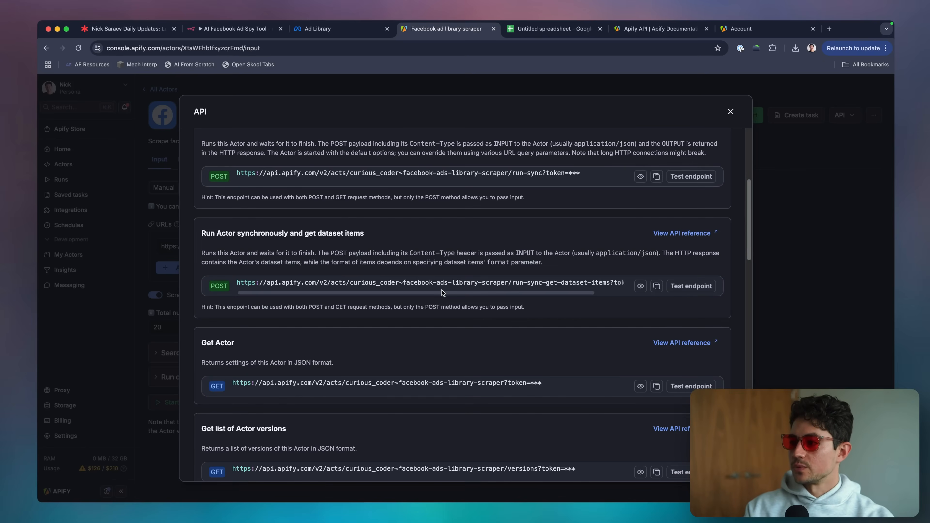
pyautogui.hscroll(3, 441, 290)
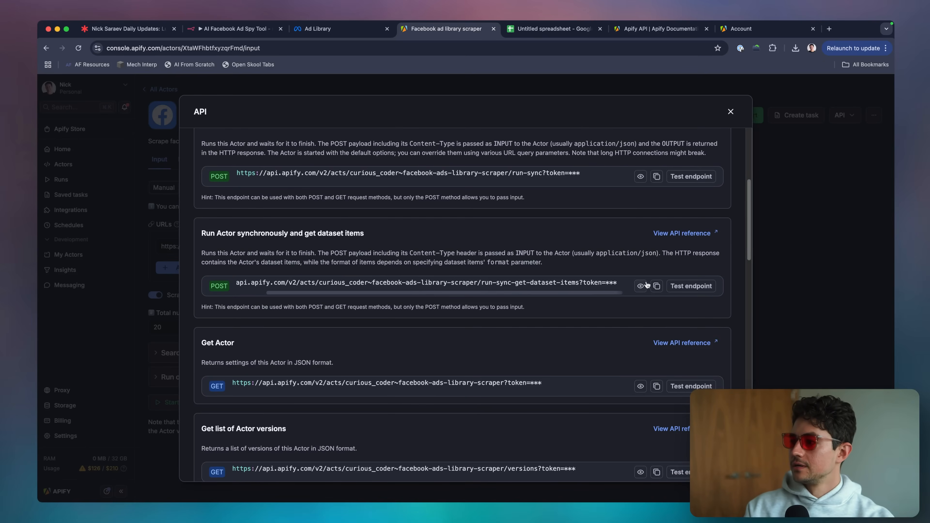
pyautogui.click(657, 286)
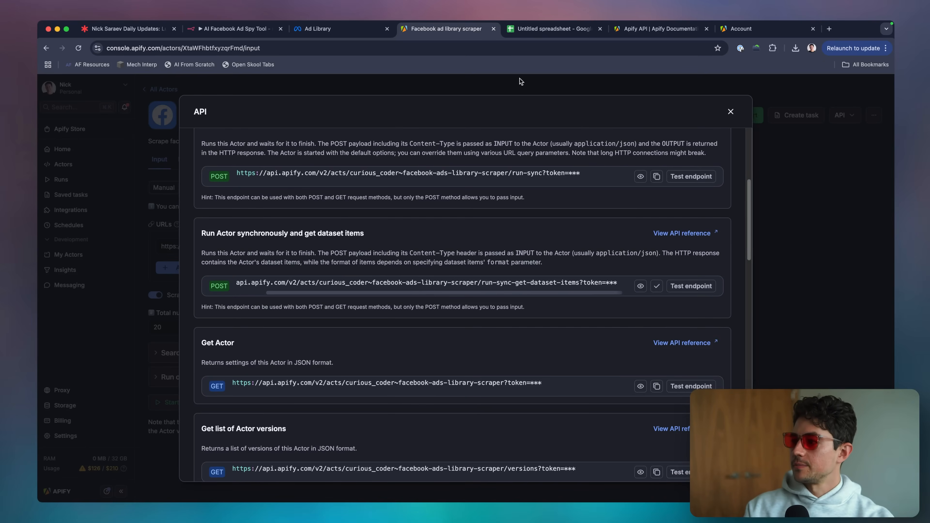
# Paste the copied endpoint URL containing the API token into the browser's address field and inspect its token parameter
pyautogui.click(513, 48)
pyautogui.press('super+v')
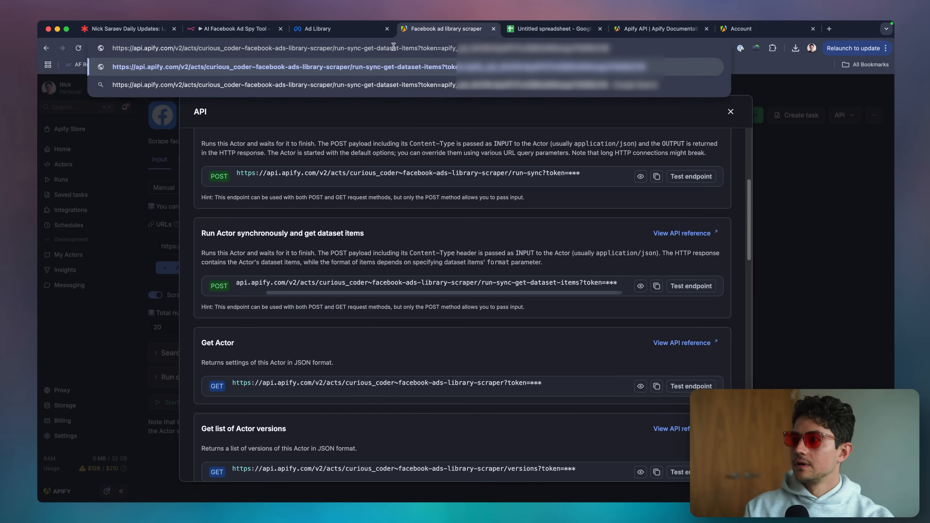
pyautogui.doubleClick(476, 48)
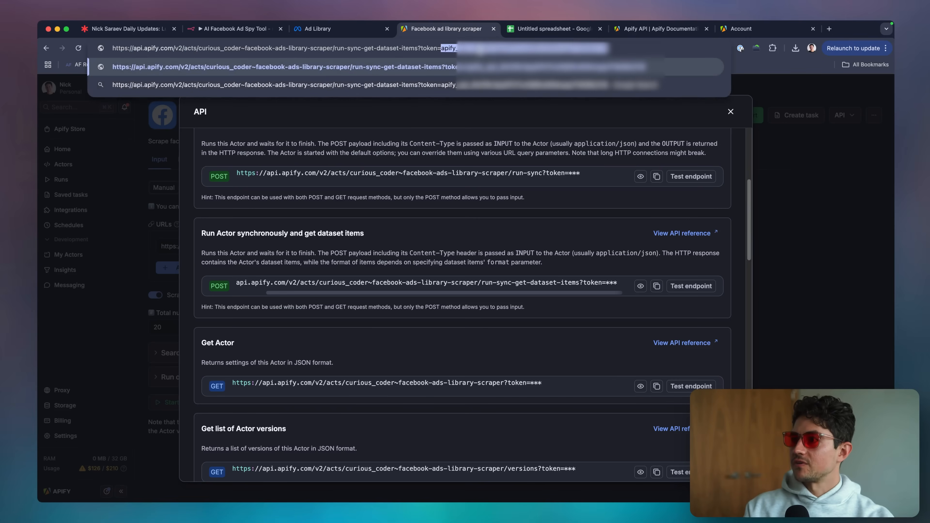
pyautogui.click(420, 45)
pyautogui.press('super+a')
pyautogui.click(545, 245)
# Compare the Actor's run endpoints in the API list: Run Actor, run synchronously, and run synchronously with dataset items
pyautogui.scroll(-3, 546, 245)
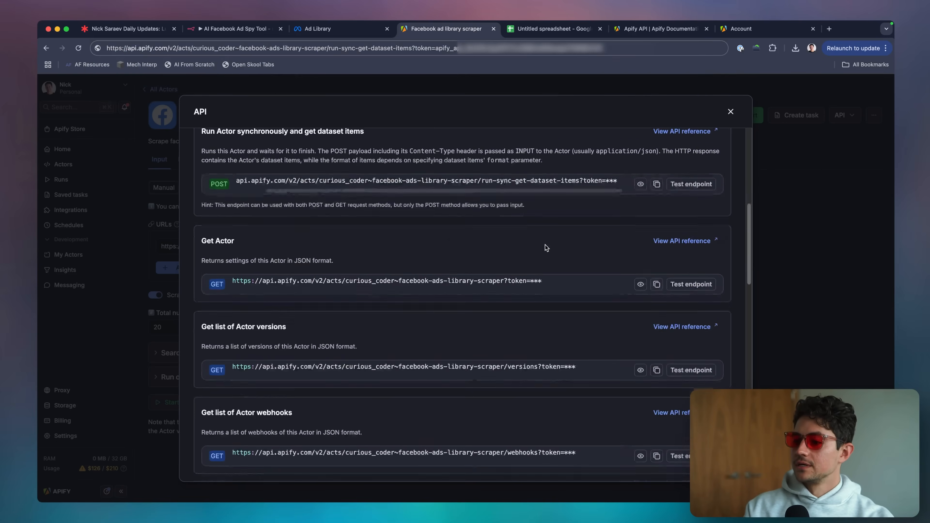
pyautogui.scroll(8, 546, 248)
pyautogui.scroll(-2, 585, 220)
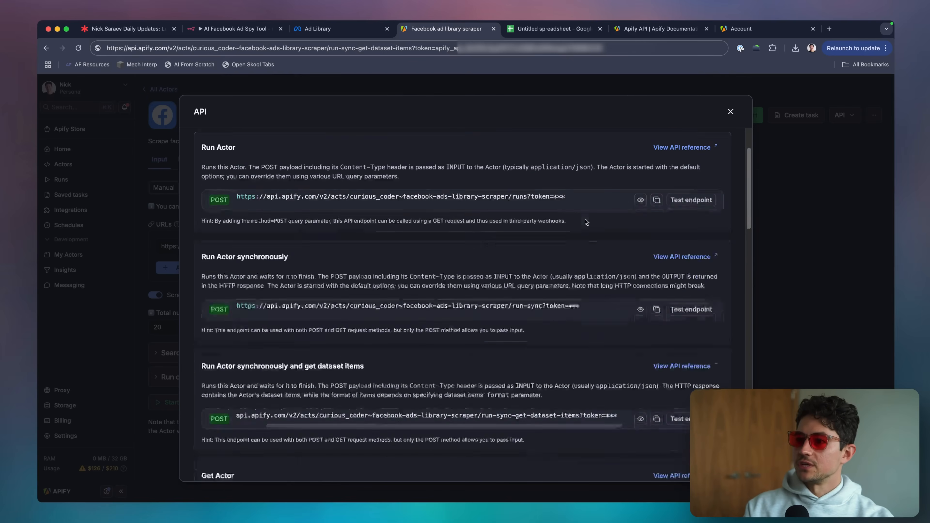
pyautogui.scroll(1, 585, 220)
pyautogui.scroll(-2, 585, 220)
pyautogui.scroll(-2, 585, 219)
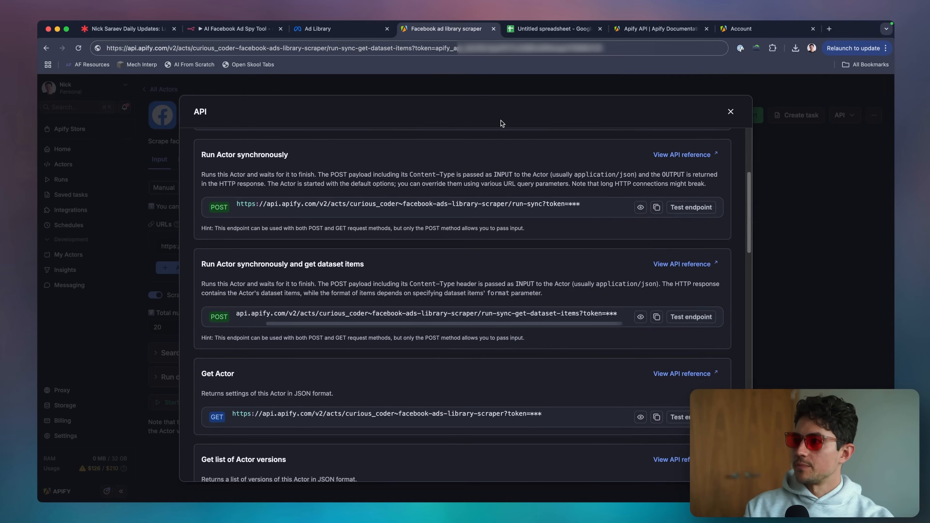
# Reopen the LinkedIn Parasite System workflow and paste its Apify HTTP Request node into the AI Facebook Ad Spy Tool workflow
pyautogui.press('super+shift+t')
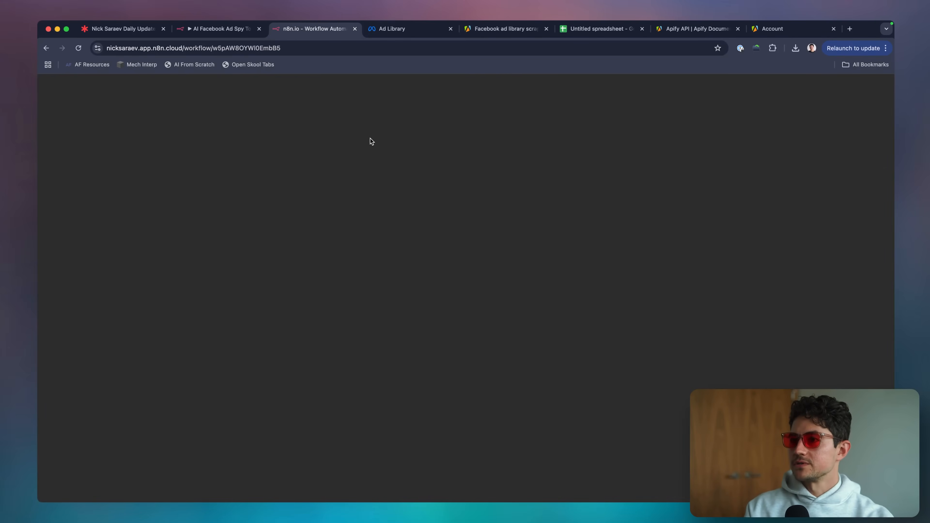
pyautogui.scroll(5, 293, 179)
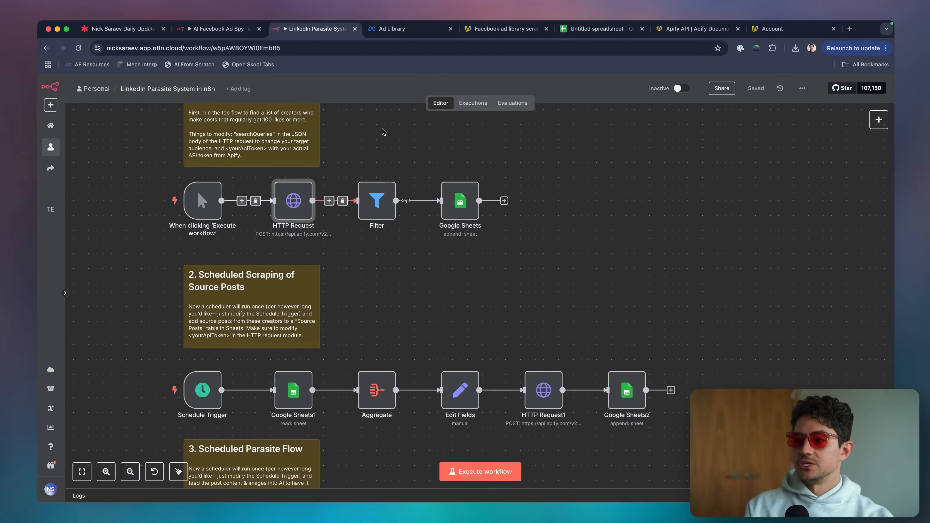
pyautogui.click(244, 32)
pyautogui.click(543, 84)
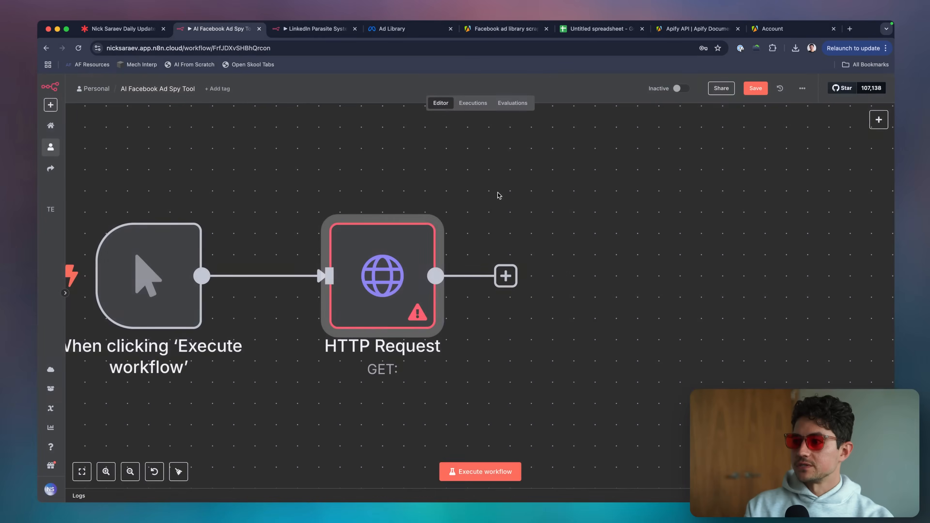
pyautogui.hotkey('ctrl', 'v')
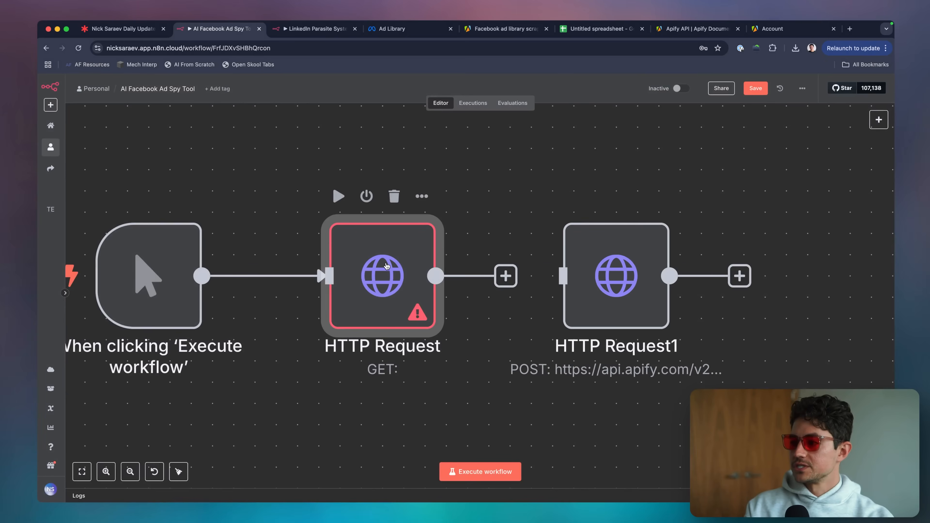
# Select the Authorization header value in the original GET HTTP Request node, and delete that node from the workflow
pyautogui.doubleClick(386, 264)
pyautogui.tripleClick(433, 390)
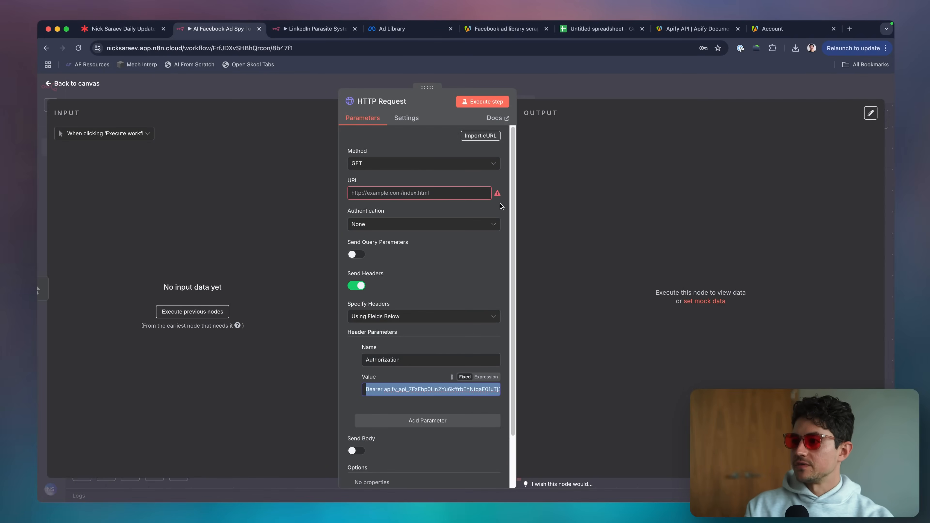
pyautogui.click(533, 87)
pyautogui.press('Delete')
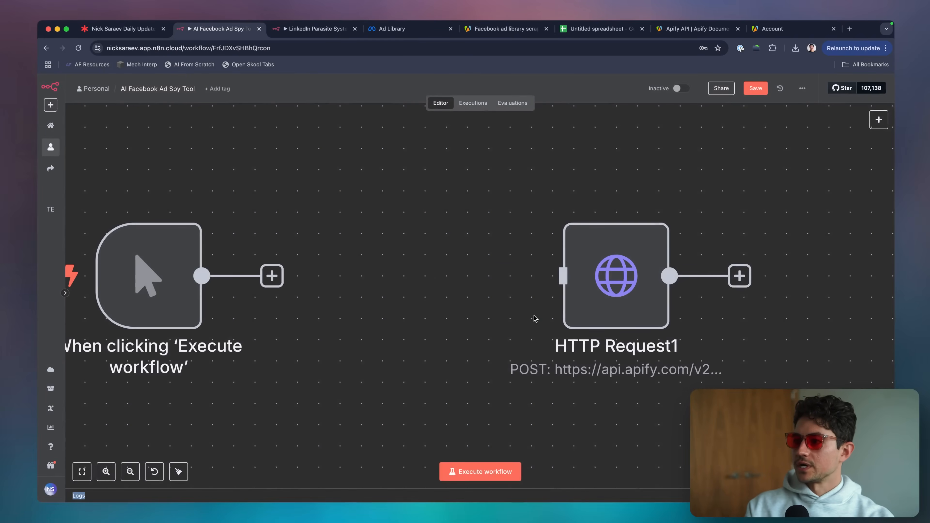
# Move the pasted HTTP Request1 node beside the manual trigger and connect the trigger to it
pyautogui.moveTo(592, 304); pyautogui.dragTo(358, 305)
pyautogui.moveTo(272, 276); pyautogui.dragTo(329, 279)
# Open the pasted HTTP Request1 node and examine the Actor ID segment of its Apify URL
pyautogui.doubleClick(358, 286)
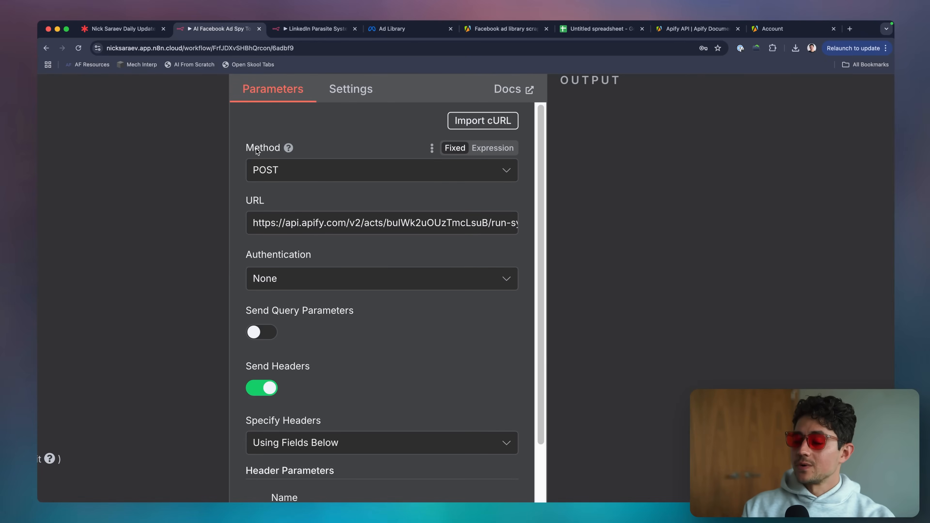
pyautogui.moveTo(291, 222); pyautogui.dragTo(393, 222)
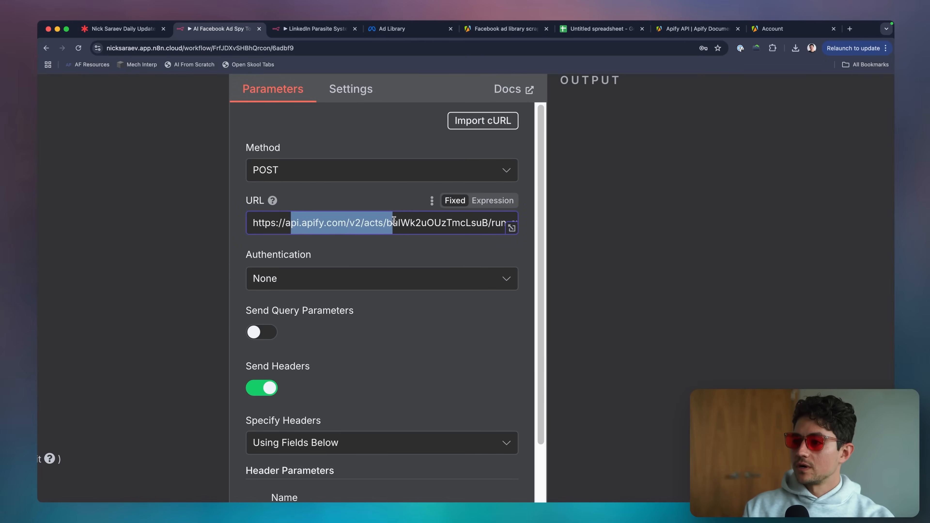
pyautogui.hscroll(3, 393, 222)
pyautogui.doubleClick(410, 222)
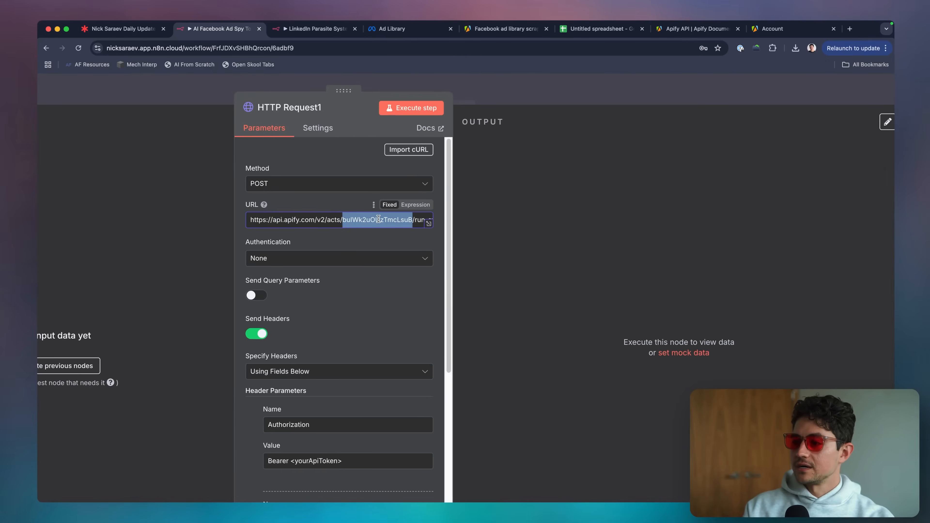
# Replace the <yourApiToken> placeholder in HTTP Request1's Authorization header value by pasting the copied Apify bearer token
pyautogui.scroll(-3, 379, 220)
pyautogui.hscroll(3, 450, 193)
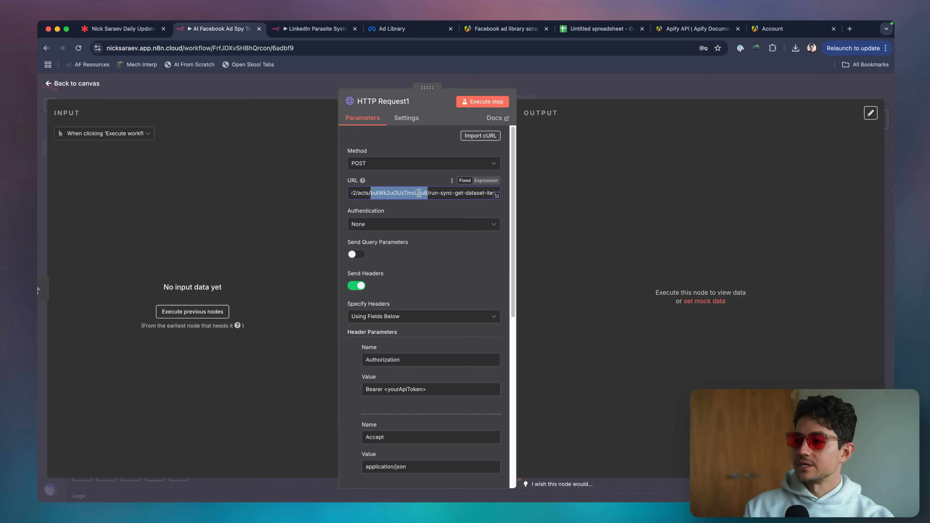
pyautogui.hscroll(-2, 419, 193)
pyautogui.scroll(-3, 434, 262)
pyautogui.click(441, 301)
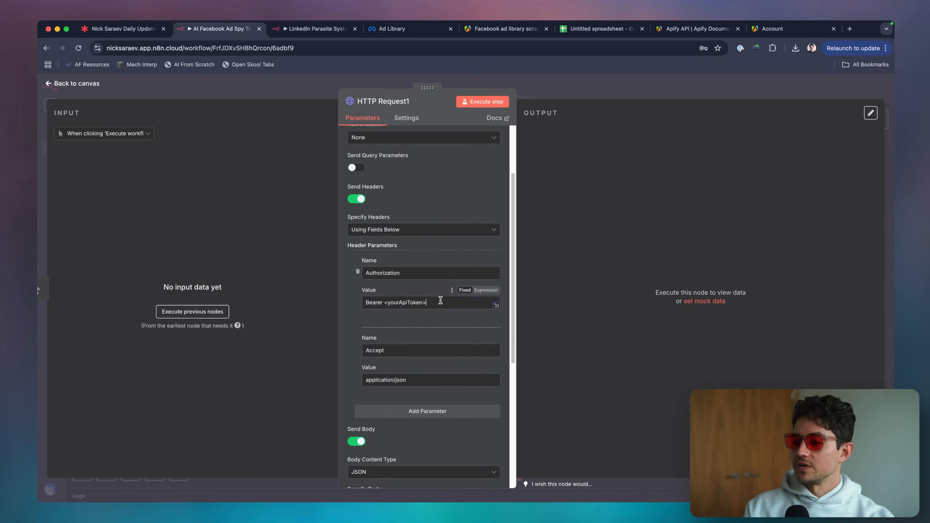
pyautogui.moveTo(440, 301); pyautogui.dragTo(387, 301)
pyautogui.hotkey('ctrl', 'v')
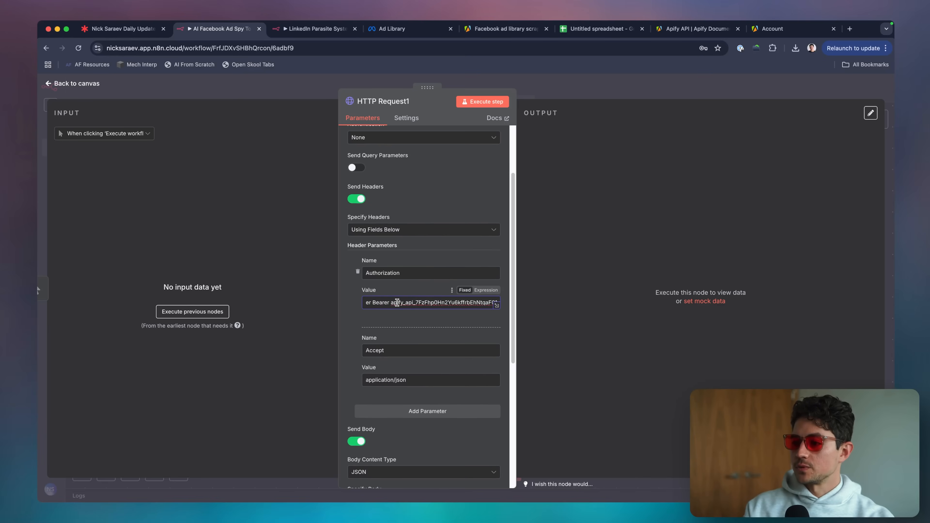
# Open the Facebook ad library scraper's input page in Apify and examine the Actor ID in its web address
pyautogui.scroll(-3, 374, 326)
pyautogui.scroll(-2, 374, 326)
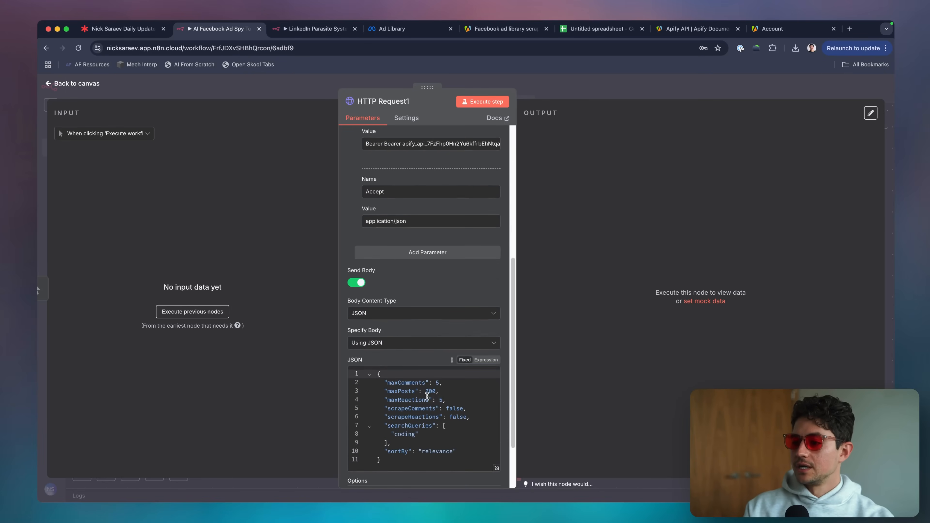
pyautogui.scroll(4, 380, 332)
pyautogui.scroll(3, 381, 332)
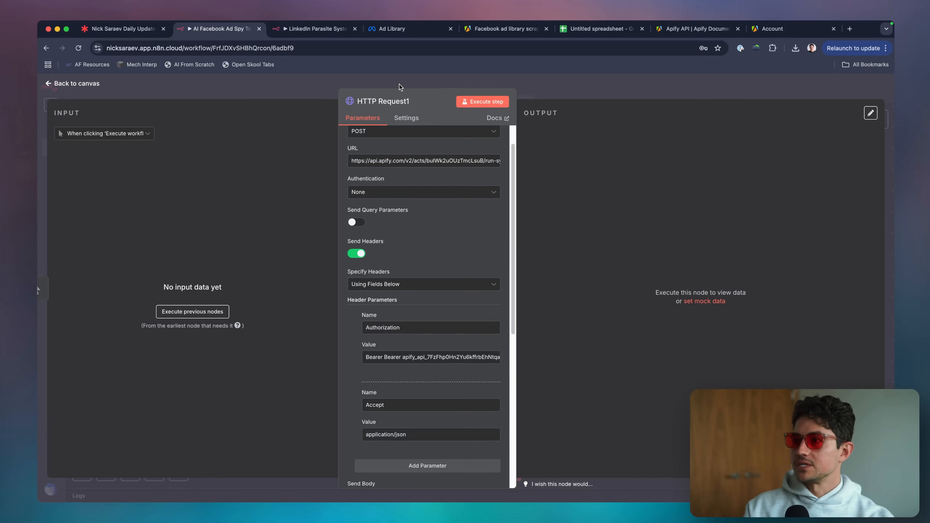
pyautogui.click(494, 30)
pyautogui.moveTo(494, 29); pyautogui.dragTo(399, 30)
pyautogui.click(155, 162)
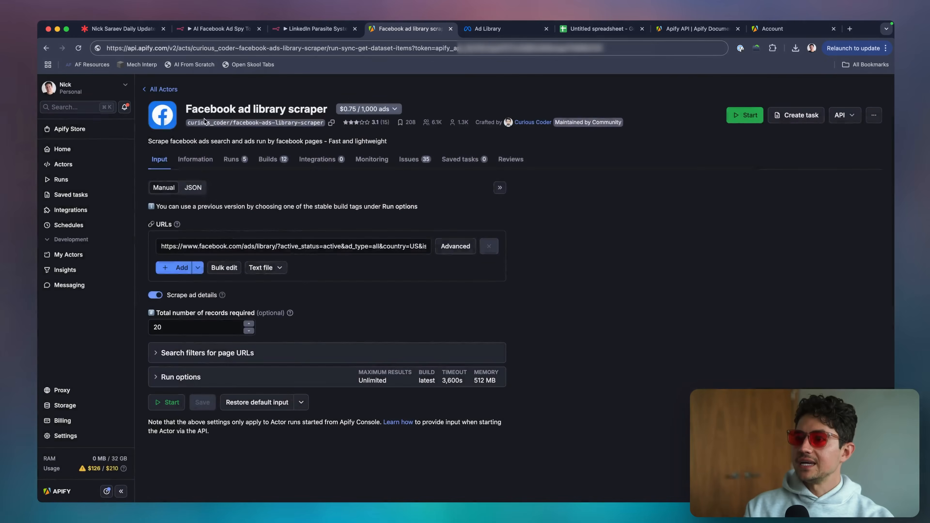
pyautogui.click(196, 159)
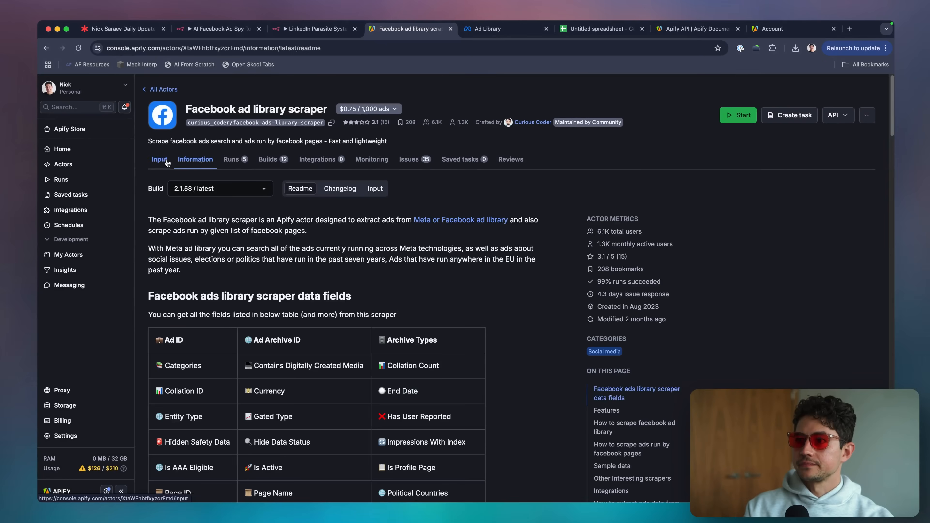
pyautogui.click(159, 159)
pyautogui.doubleClick(205, 48)
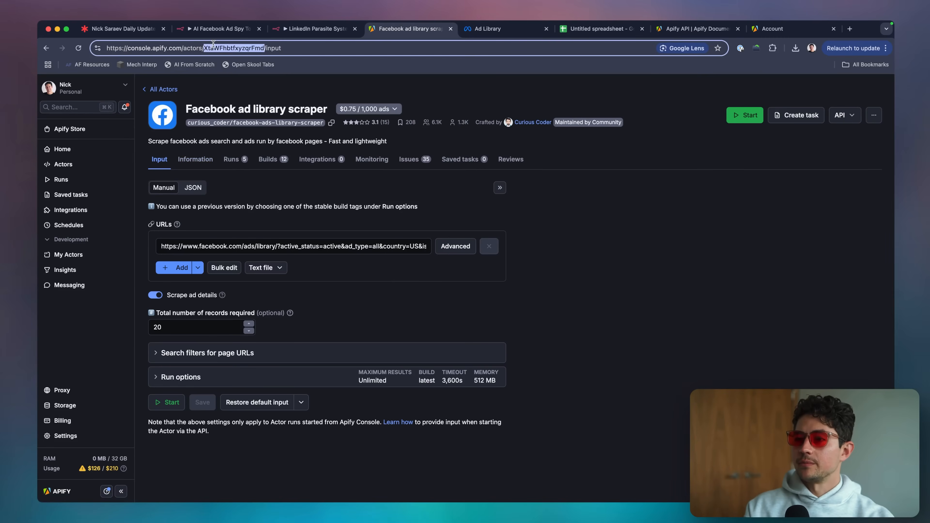
pyautogui.doubleClick(192, 48)
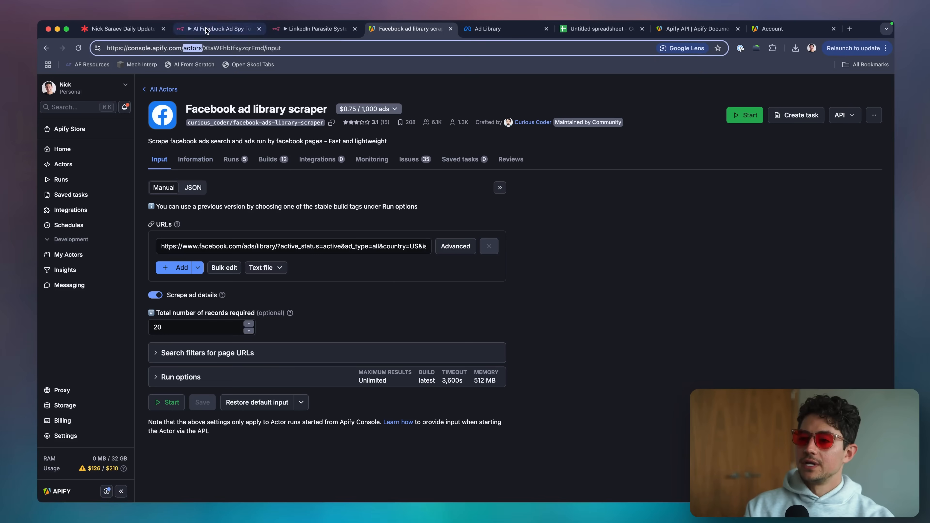
pyautogui.doubleClick(212, 48)
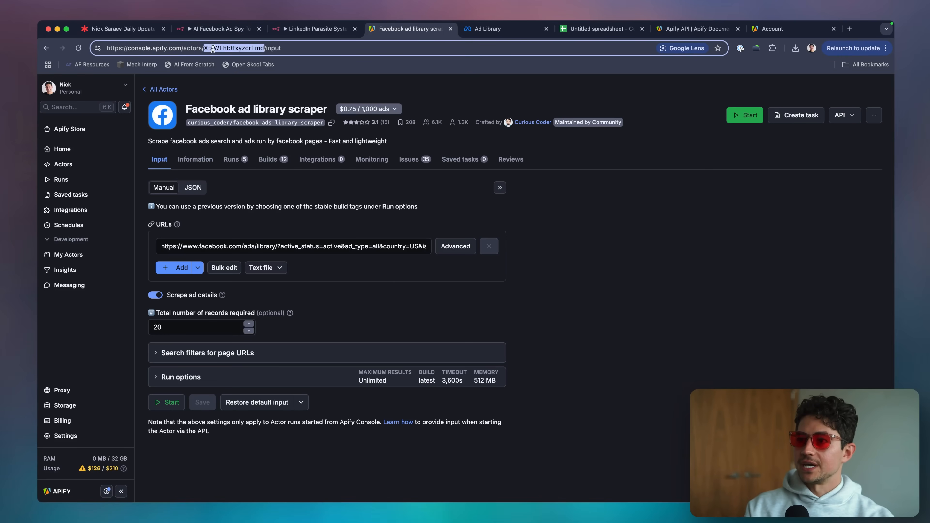
pyautogui.doubleClick(270, 49)
pyautogui.click(304, 50)
pyautogui.write('/fwef34f')
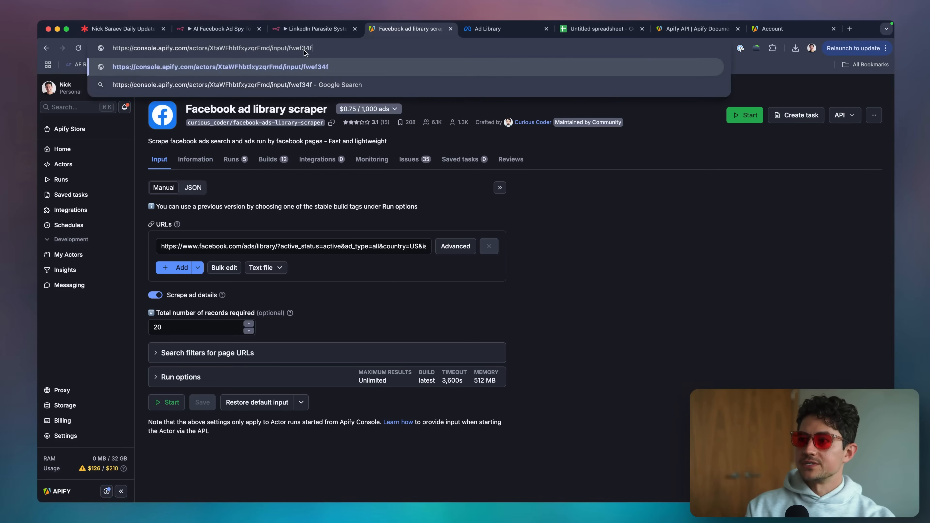
pyautogui.write('34/instance')
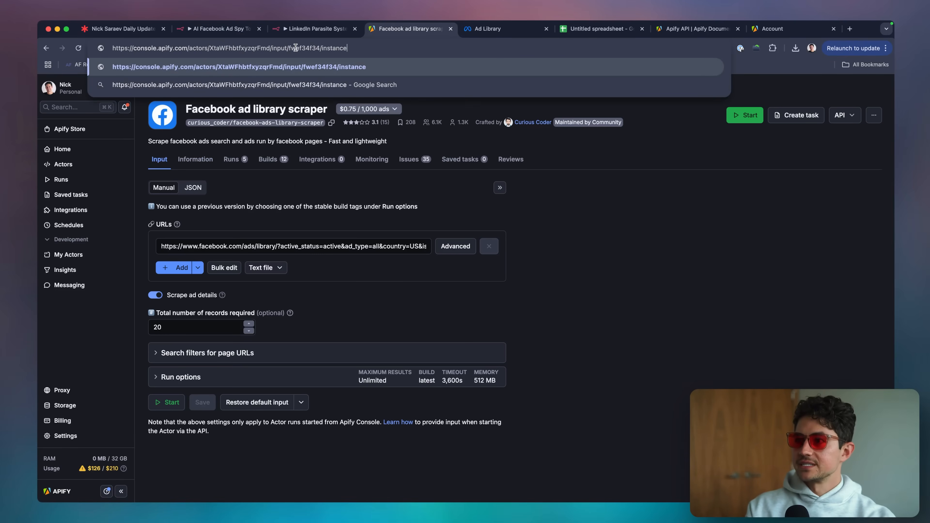
pyautogui.write('/fasdfasdf/')
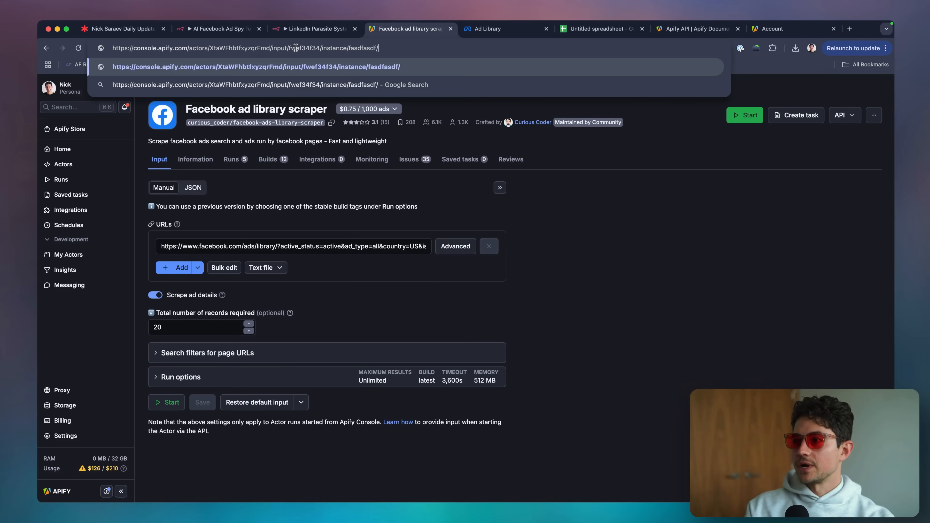
pyautogui.write('house/340fi34f0i34')
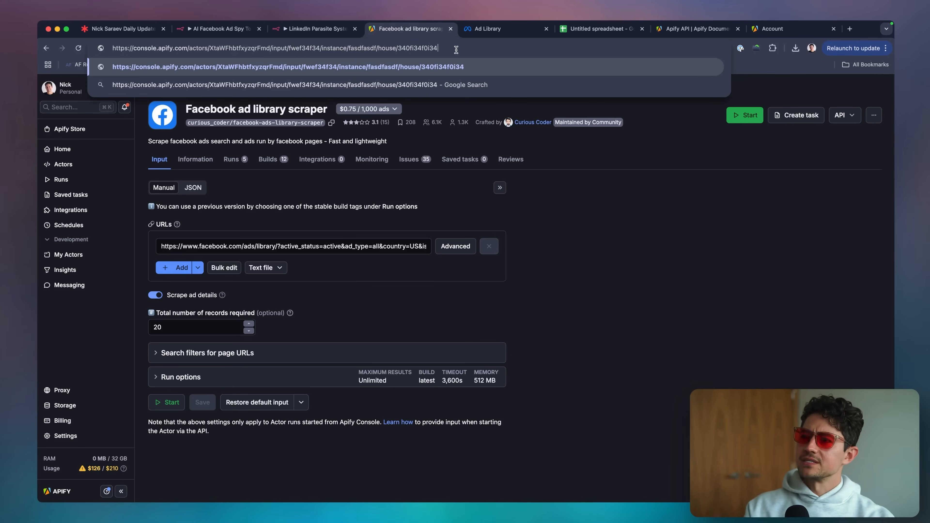
pyautogui.moveTo(454, 50); pyautogui.dragTo(271, 51)
pyautogui.press('BackSpace')
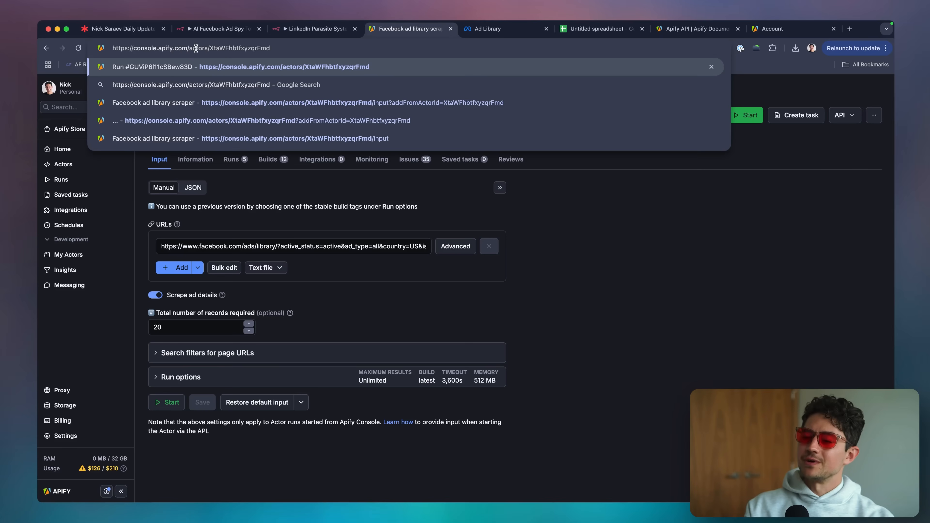
# Copy the Facebook ad library scraper's Actor ID, XtaWFhbtfxyzqrFmd, over the existing Actor ID in HTTP Request1's URL
pyautogui.doubleClick(221, 48)
pyautogui.press('super+c')
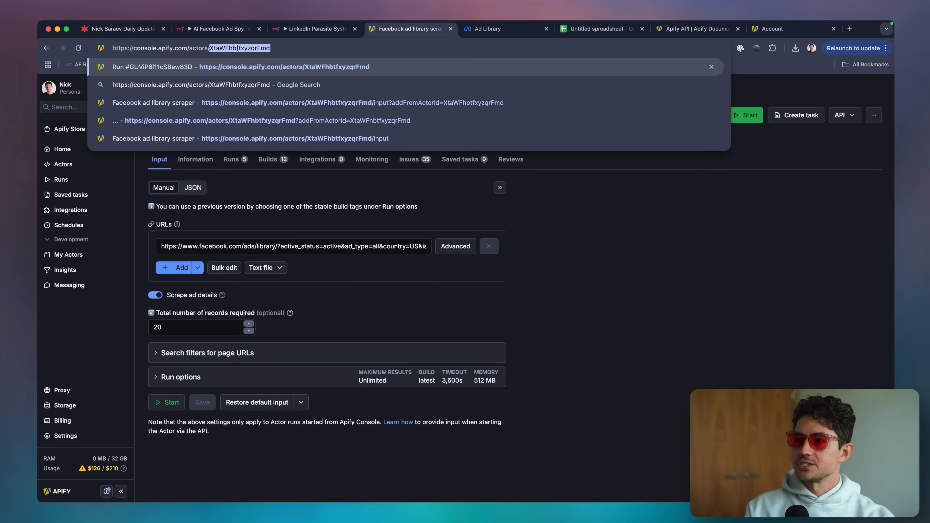
pyautogui.click(232, 31)
pyautogui.doubleClick(449, 160)
pyautogui.press('super+v')
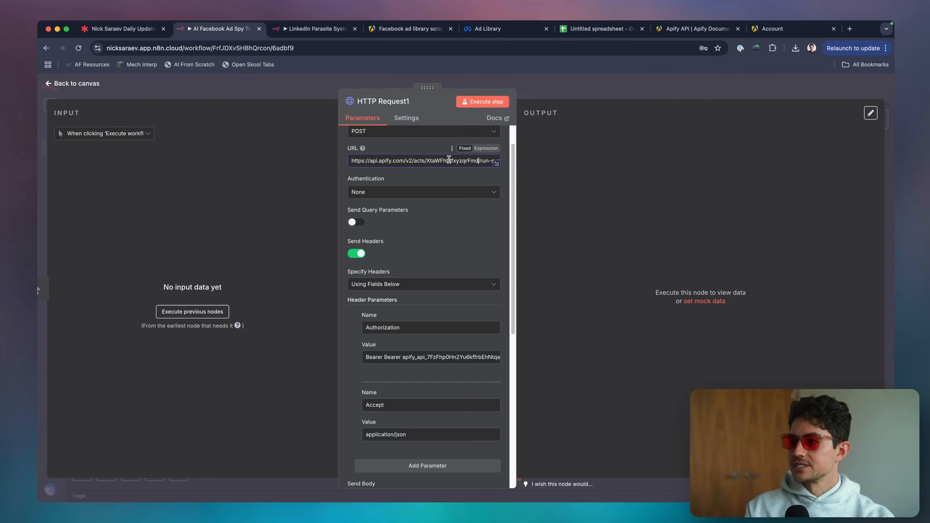
# Replace HTTP Request1's JSON body with the Facebook ad library scraper's JSON input from Apify, and execute the node
pyautogui.scroll(-8, 457, 185)
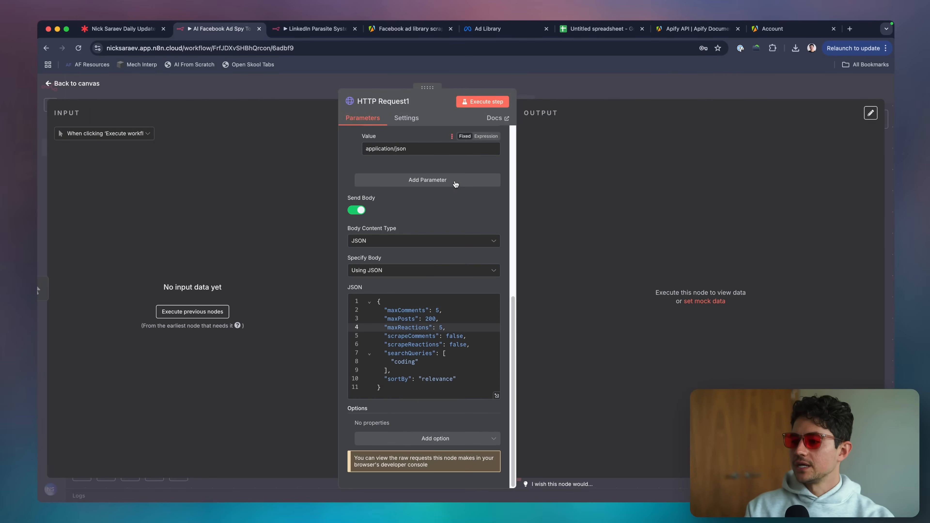
pyautogui.moveTo(405, 30); pyautogui.dragTo(331, 31)
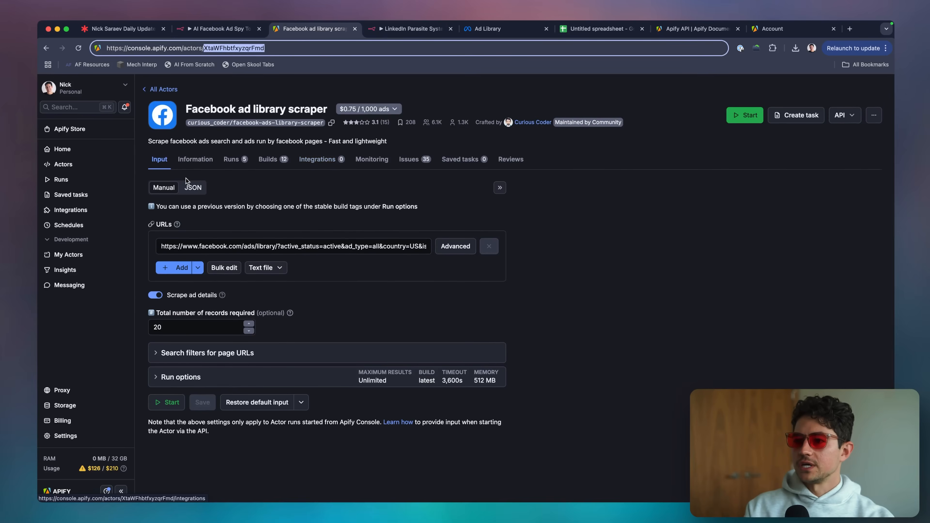
pyautogui.click(193, 188)
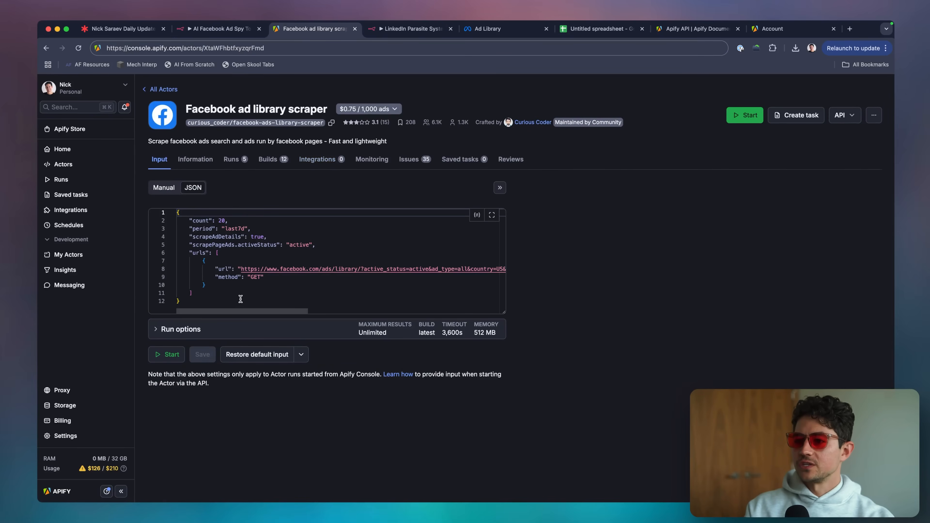
pyautogui.press('super+a')
pyautogui.click(220, 28)
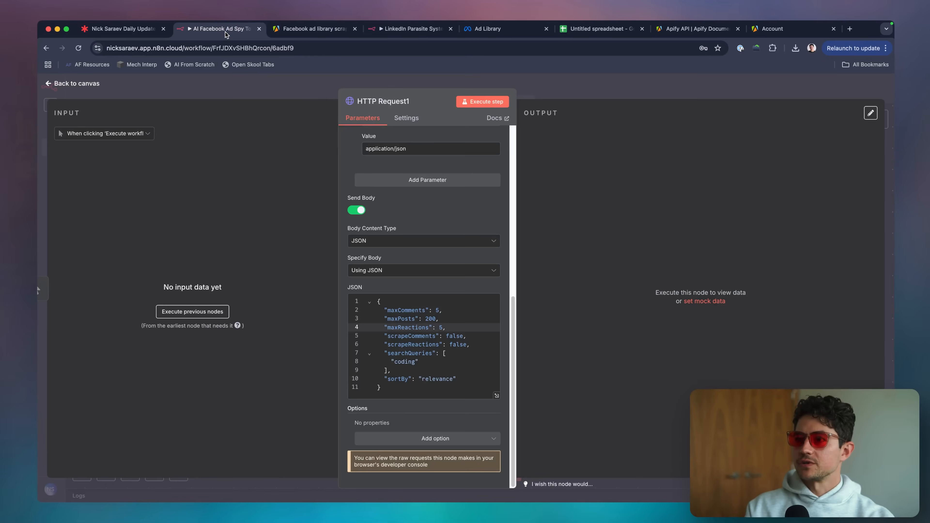
pyautogui.click(391, 322)
pyautogui.press('super+a')
pyautogui.press('super+v')
pyautogui.scroll(2, 407, 351)
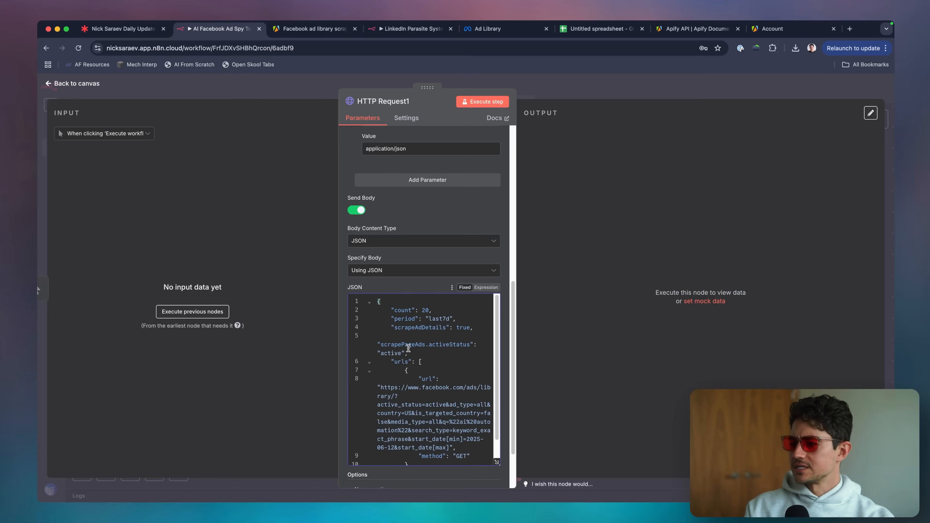
pyautogui.scroll(-5, 439, 330)
pyautogui.scroll(10, 446, 219)
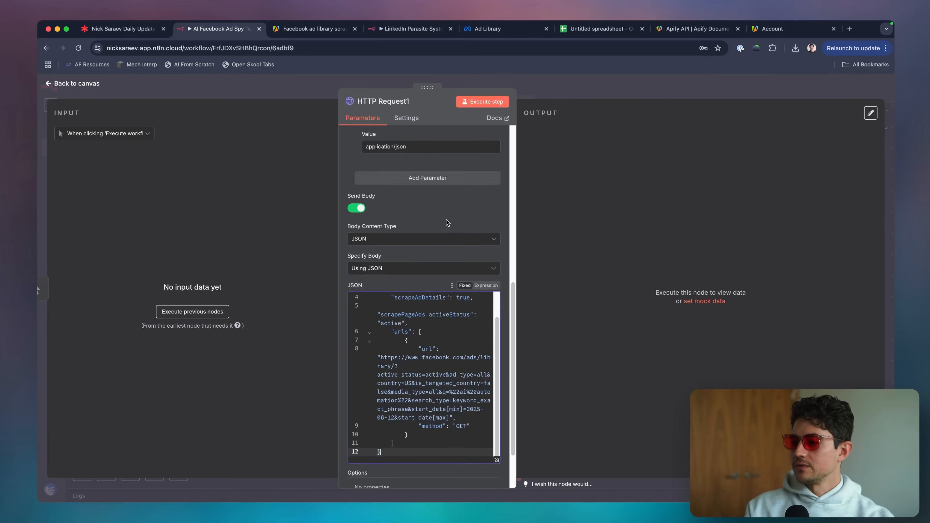
pyautogui.click(487, 103)
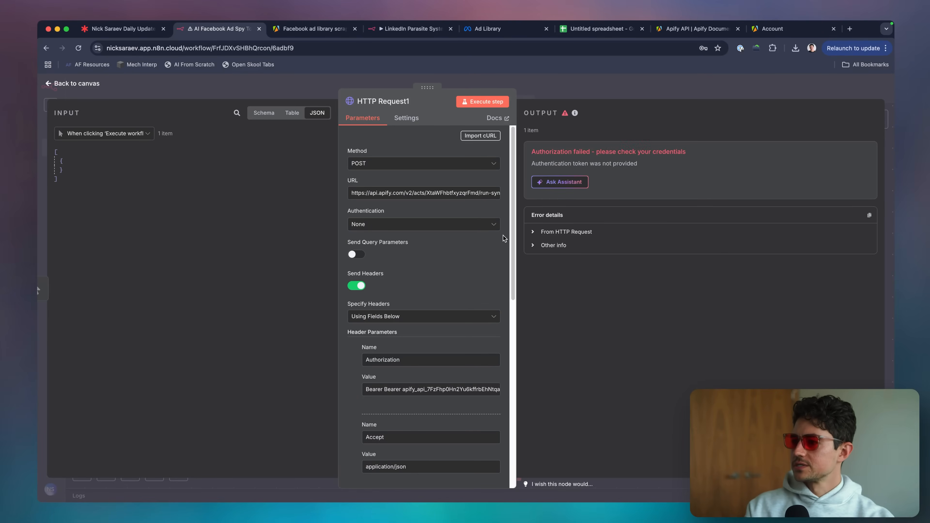
# Remove the duplicate word "Bearer" from HTTP Request1's Authorization header value and execute the node again
pyautogui.scroll(-5, 503, 236)
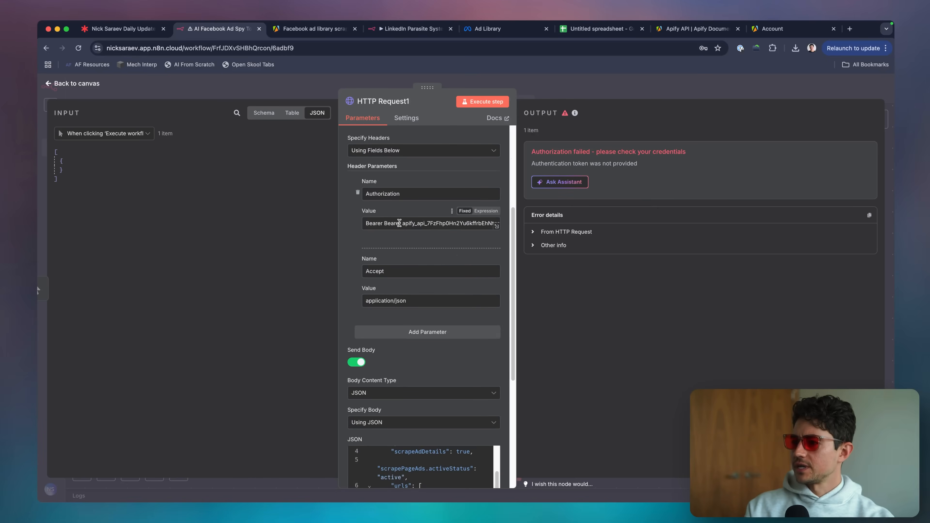
pyautogui.doubleClick(392, 223)
pyautogui.press('BackSpace')
pyautogui.press('BackSpace')
pyautogui.click(484, 103)
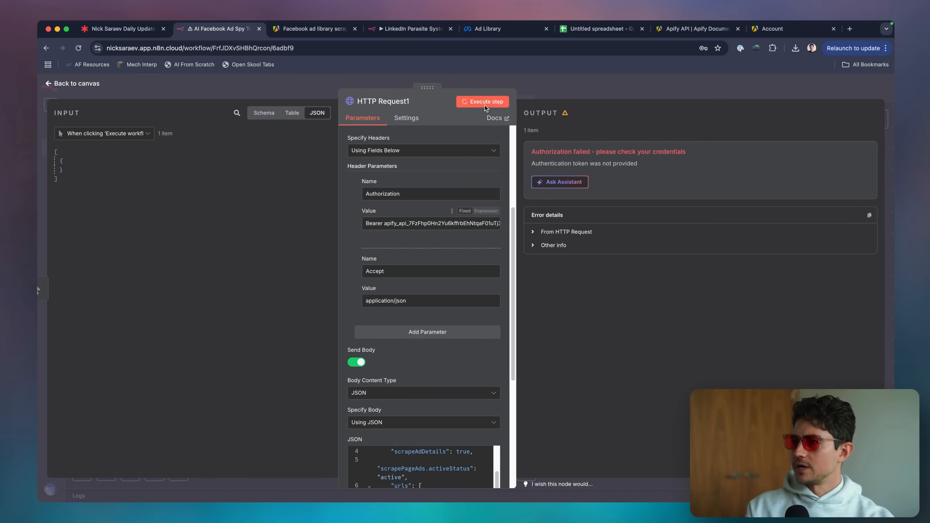
# Examine the scraped ad fields in HTTP Request1's output, and close the node
pyautogui.press('super+Tab')
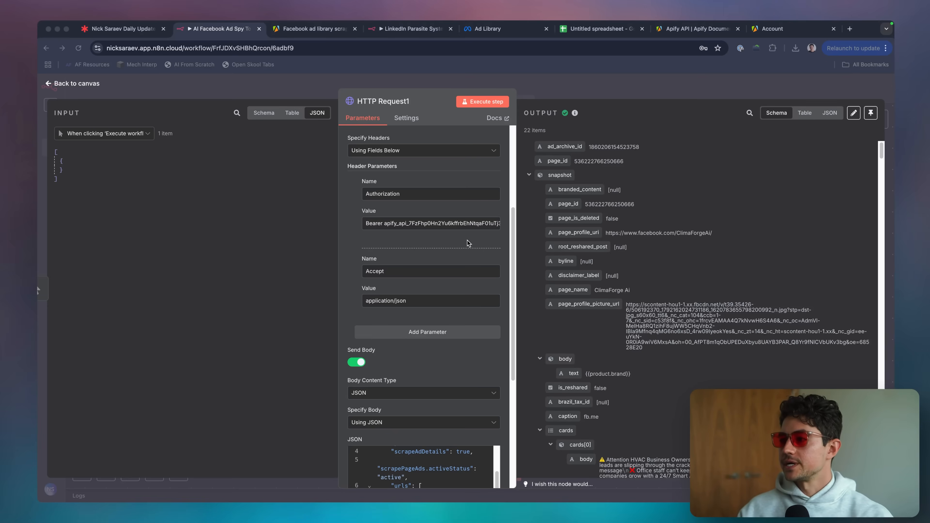
pyautogui.click(468, 243)
pyautogui.scroll(-10, 563, 213)
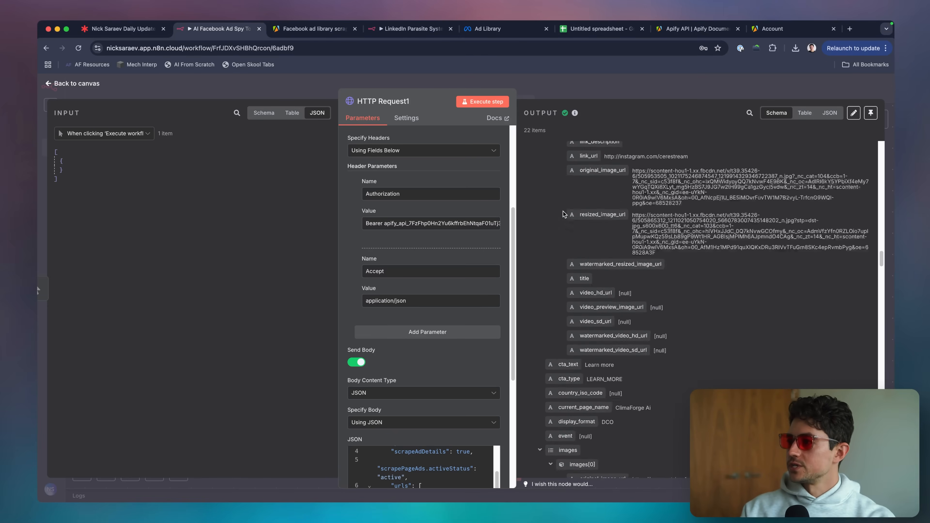
pyautogui.scroll(10, 563, 214)
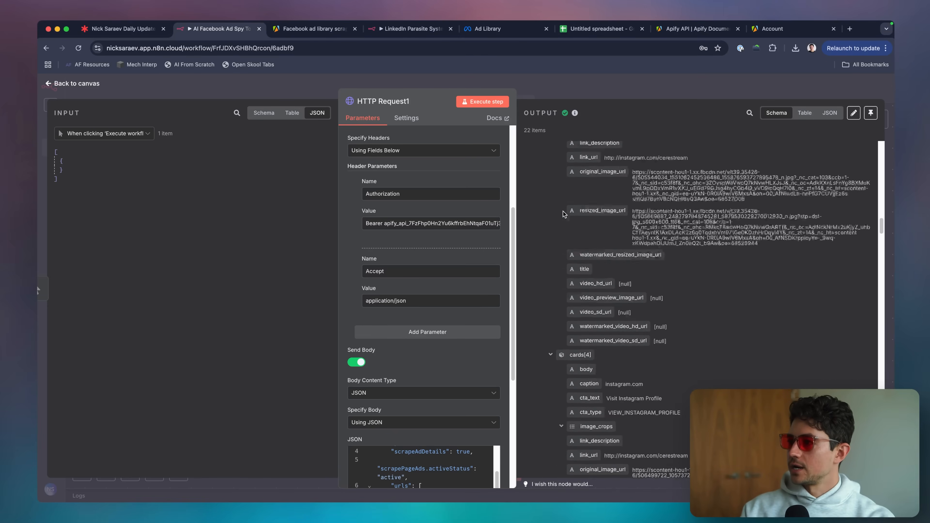
pyautogui.click(621, 87)
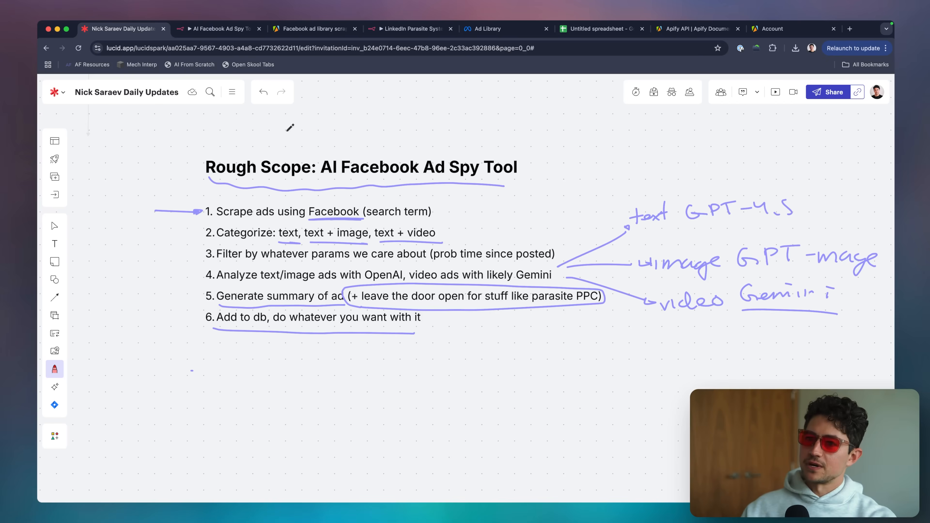
# Draw a green check mark beside the "Scrape ads using Facebook (search term)" item in the Lucidspark rough scope list
pyautogui.click(55, 369)
pyautogui.click(87, 357)
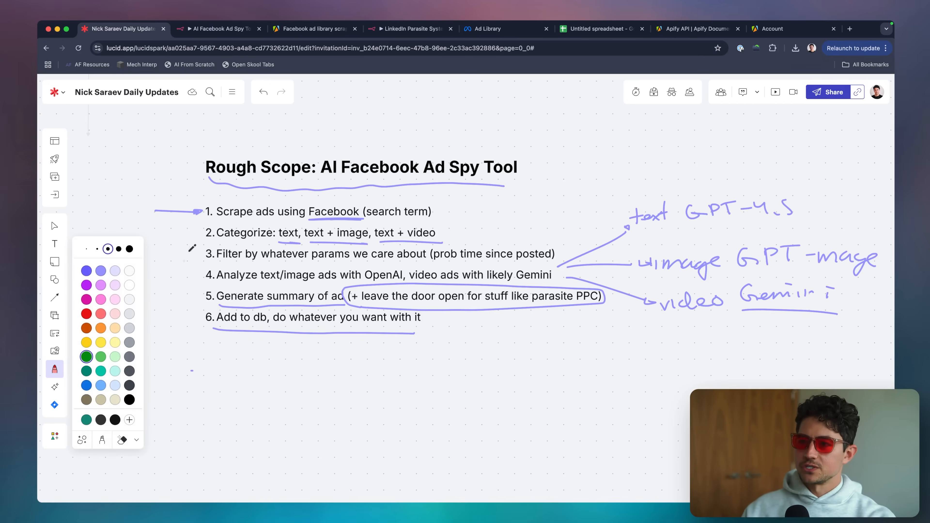
pyautogui.moveTo(439, 208); pyautogui.dragTo(468, 185)
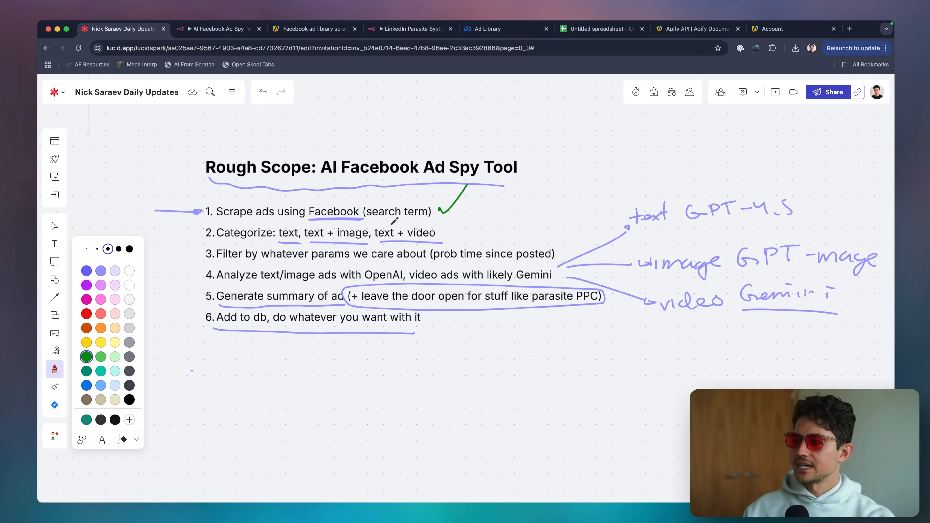
# Add a Switch node after HTTP Request1 in the AI Facebook Ad Spy Tool workflow and return to the canvas
pyautogui.click(220, 29)
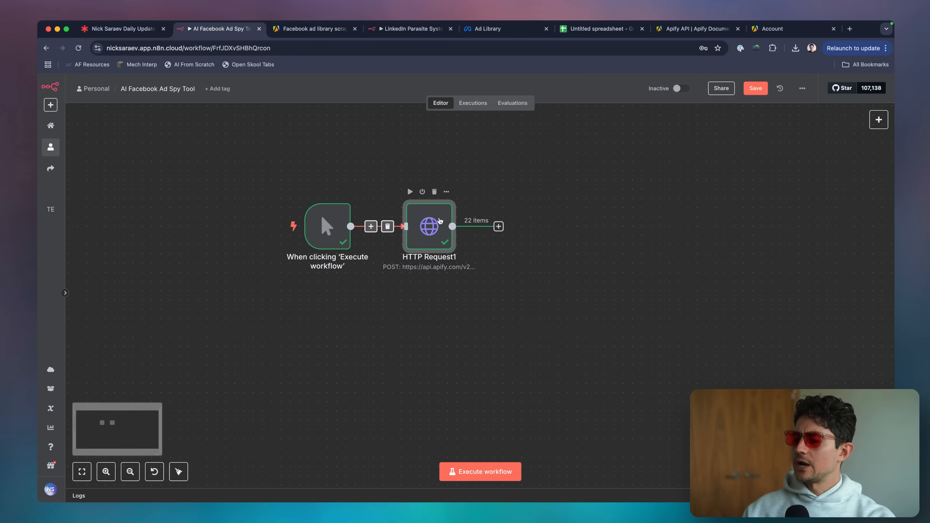
pyautogui.click(373, 211)
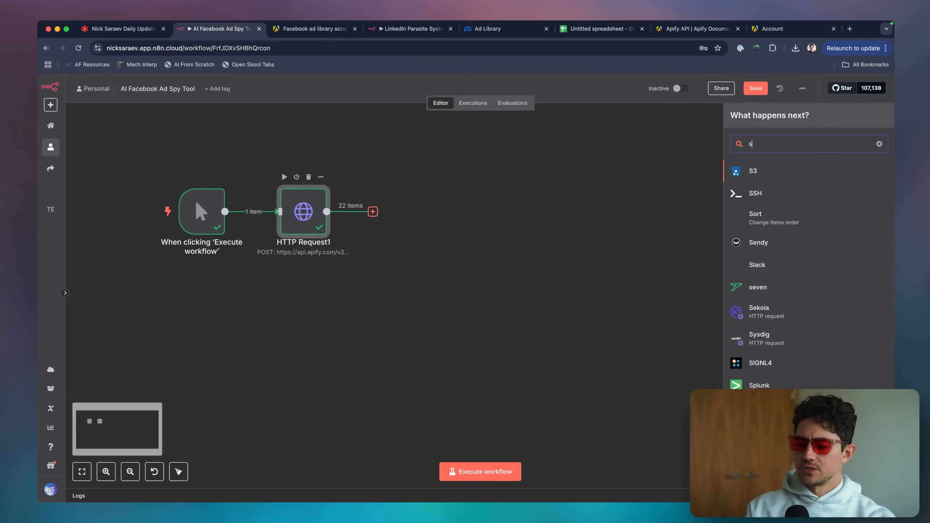
pyautogui.write('switch')
pyautogui.press('Return')
pyautogui.press('Escape')
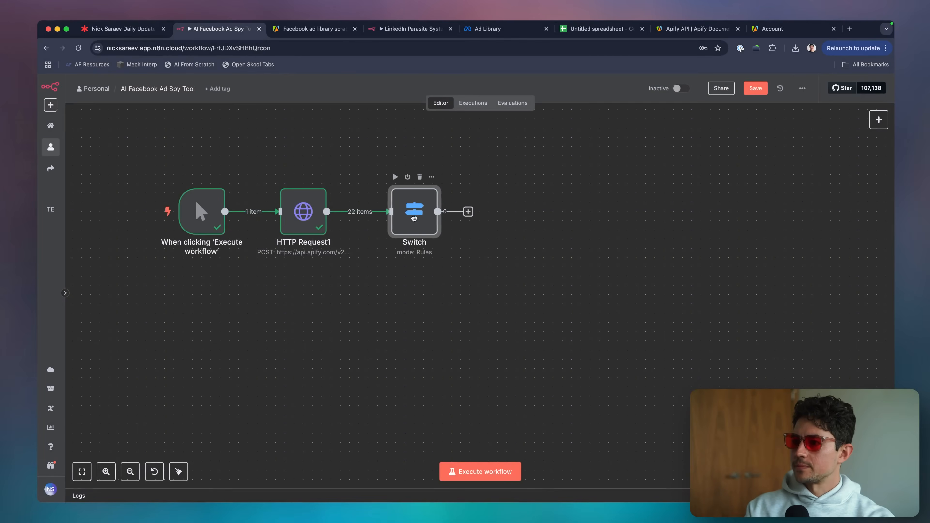
# Sketch three green branches leading out of the Switch node on the canvas and label them video, image and text
pyautogui.hscroll(5, 465, 266)
pyautogui.scroll(2, 464, 265)
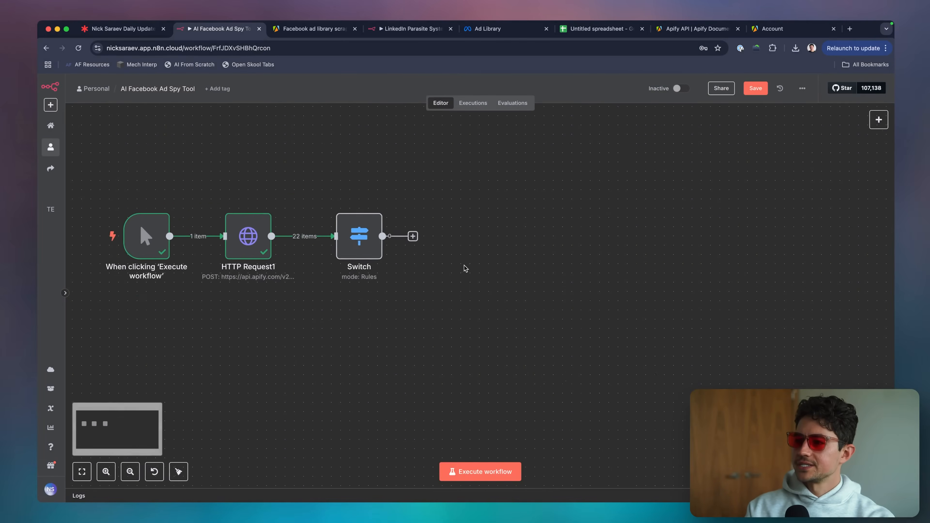
pyautogui.hscroll(1, 464, 266)
pyautogui.hotkey('ctrl', 'a')
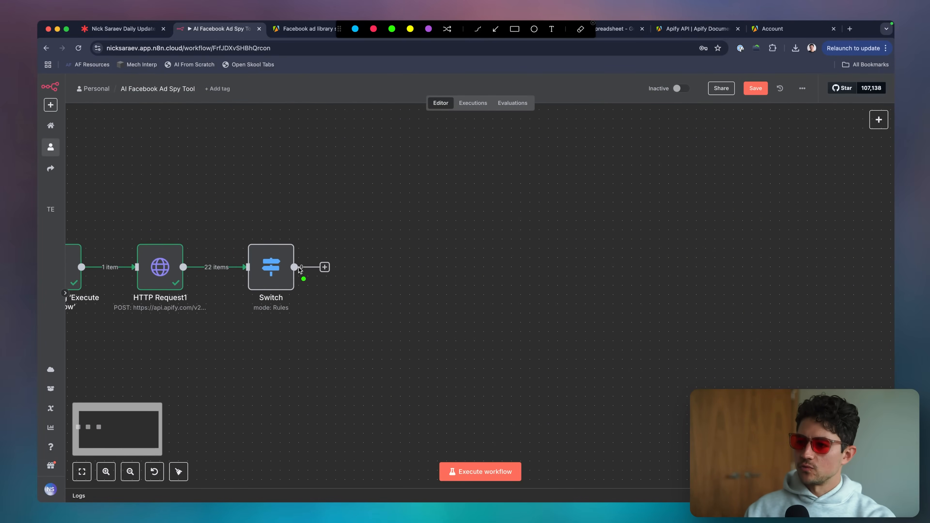
pyautogui.moveTo(297, 267)
pyautogui.mouseDown()
pyautogui.moveTo(387, 231)
pyautogui.moveTo(433, 230)
pyautogui.mouseUp()
pyautogui.moveTo(304, 268); pyautogui.dragTo(412, 271)
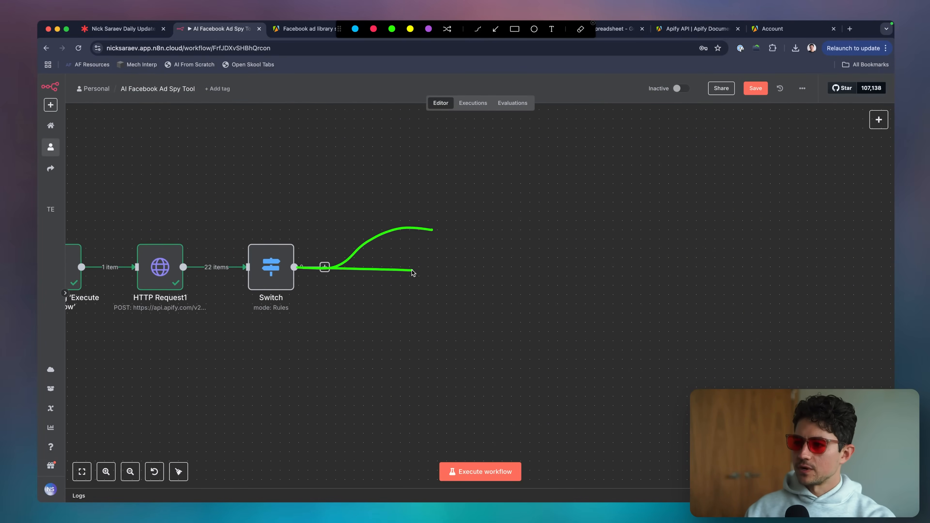
pyautogui.moveTo(309, 271); pyautogui.dragTo(419, 311)
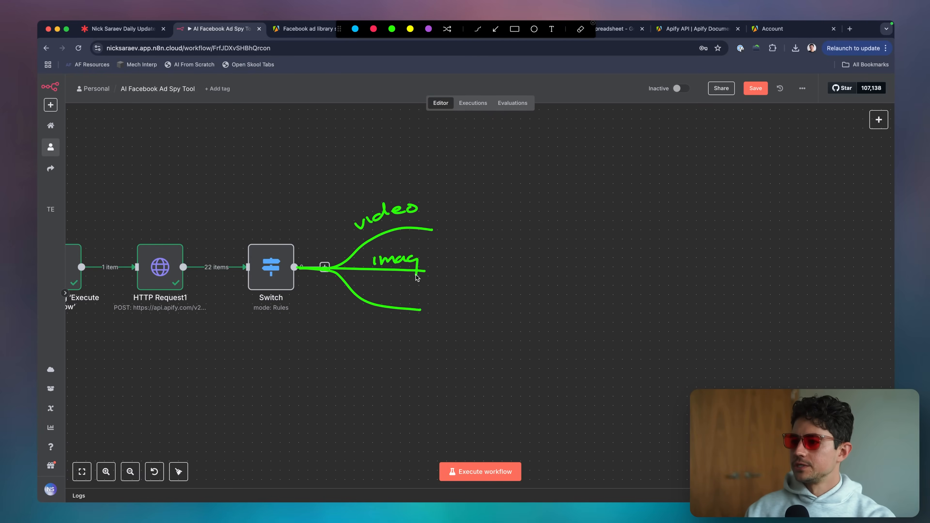
pyautogui.moveTo(418, 303); pyautogui.dragTo(433, 300)
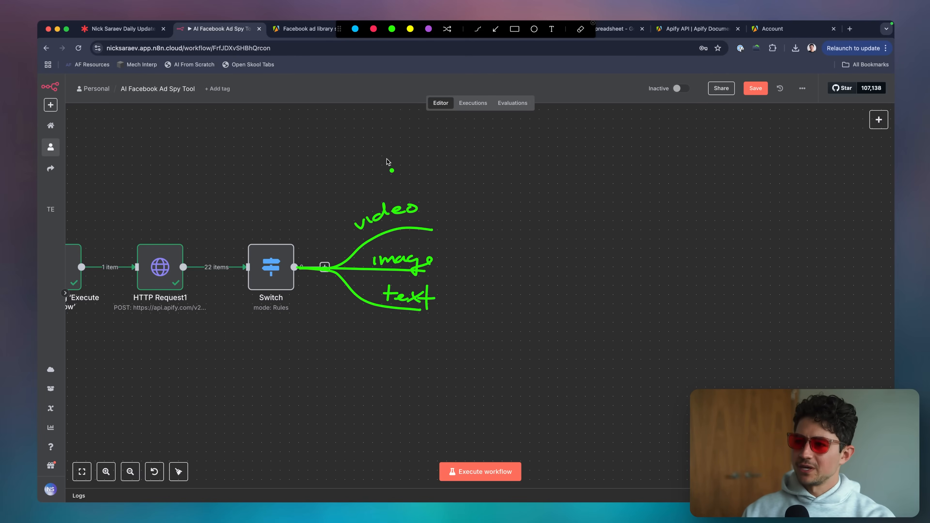
# Draw green arrows pointing to and leading out of the video, image and text branch labels, and clear the annotations
pyautogui.moveTo(484, 202); pyautogui.dragTo(455, 253)
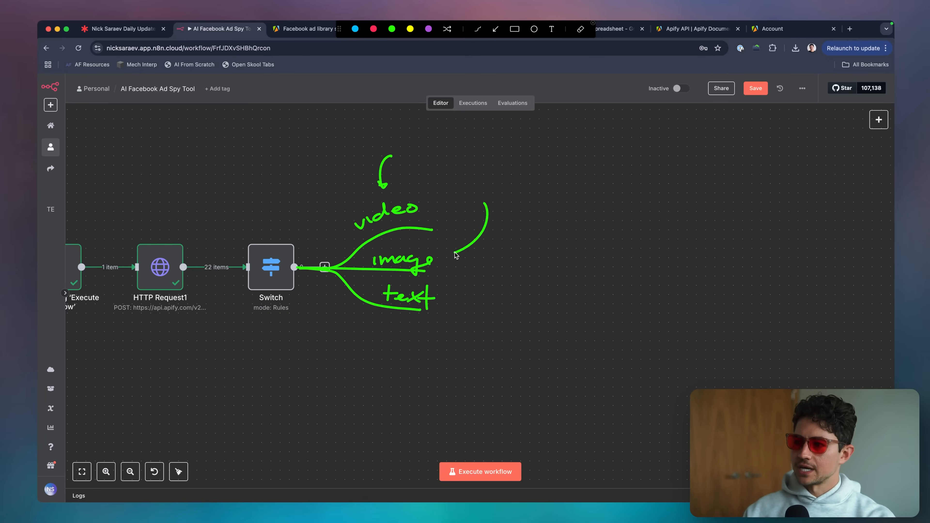
pyautogui.moveTo(538, 294); pyautogui.dragTo(467, 303)
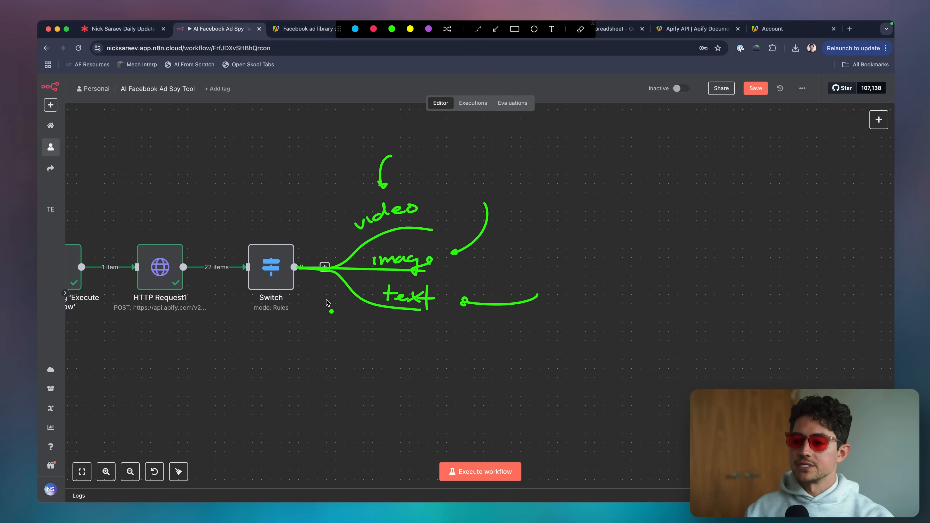
pyautogui.moveTo(441, 199); pyautogui.dragTo(514, 187)
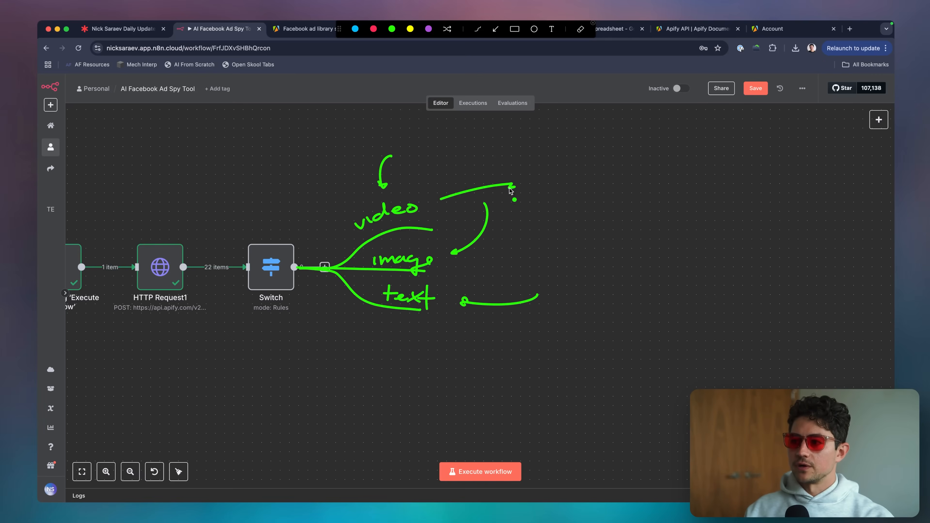
pyautogui.moveTo(448, 261); pyautogui.dragTo(524, 258)
pyautogui.moveTo(461, 313); pyautogui.dragTo(551, 341)
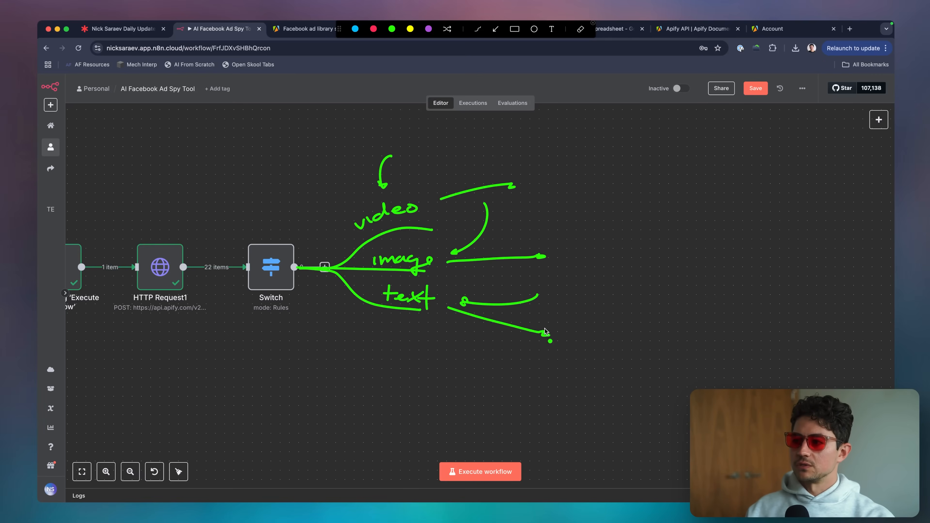
pyautogui.press('Escape')
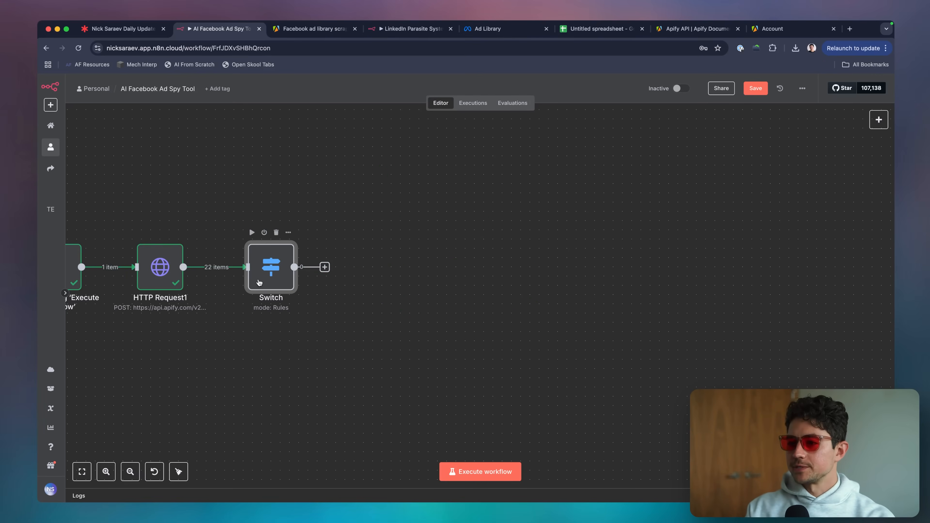
# Open the Switch node and rename the first routing rule's output to Video
pyautogui.doubleClick(271, 267)
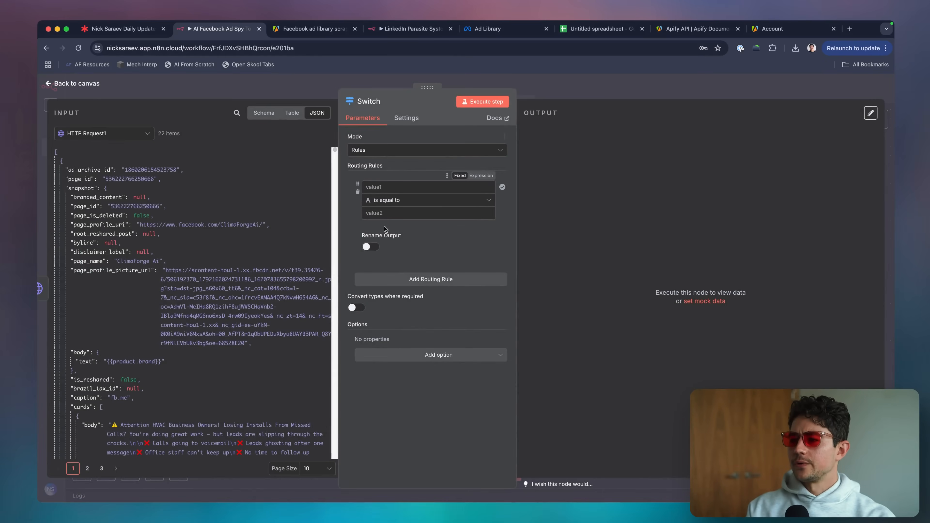
pyautogui.click(379, 245)
pyautogui.write('V')
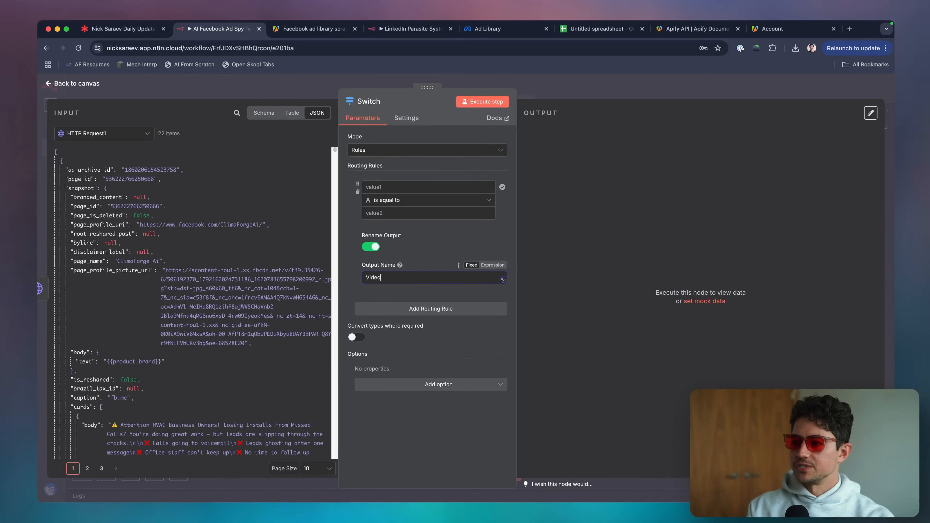
pyautogui.write('ideo')
# Add two more routing rules to the Switch node and rename their outputs to Image and Text
pyautogui.click(431, 308)
pyautogui.scroll(-3, 420, 416)
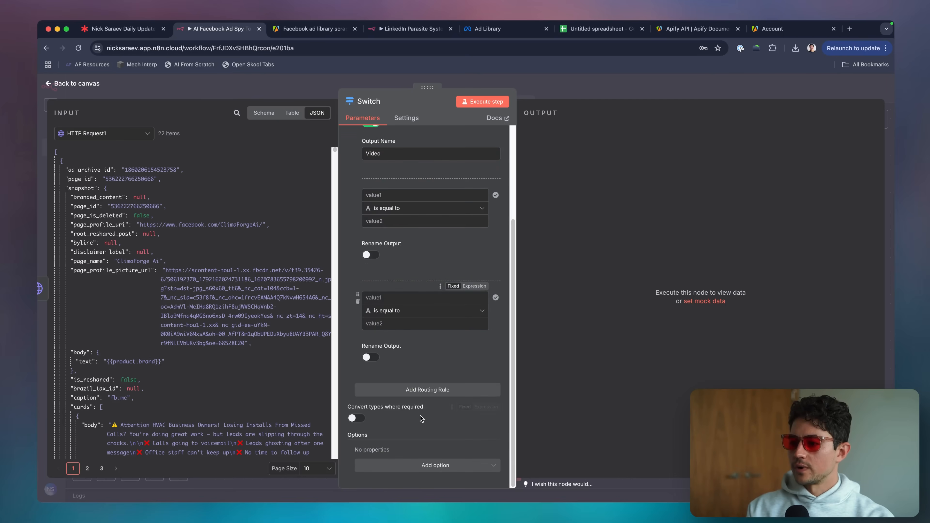
pyautogui.click(371, 255)
pyautogui.write('Image')
pyautogui.scroll(-2, 387, 376)
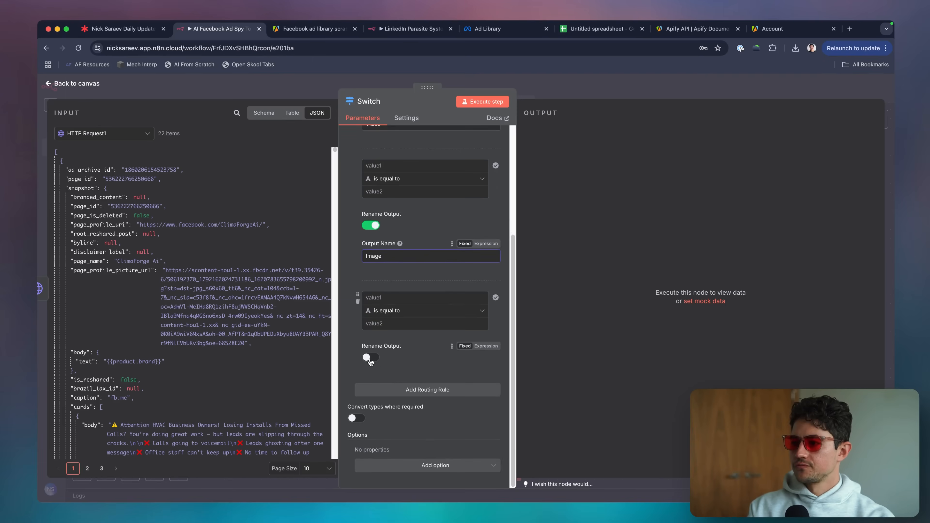
pyautogui.click(370, 358)
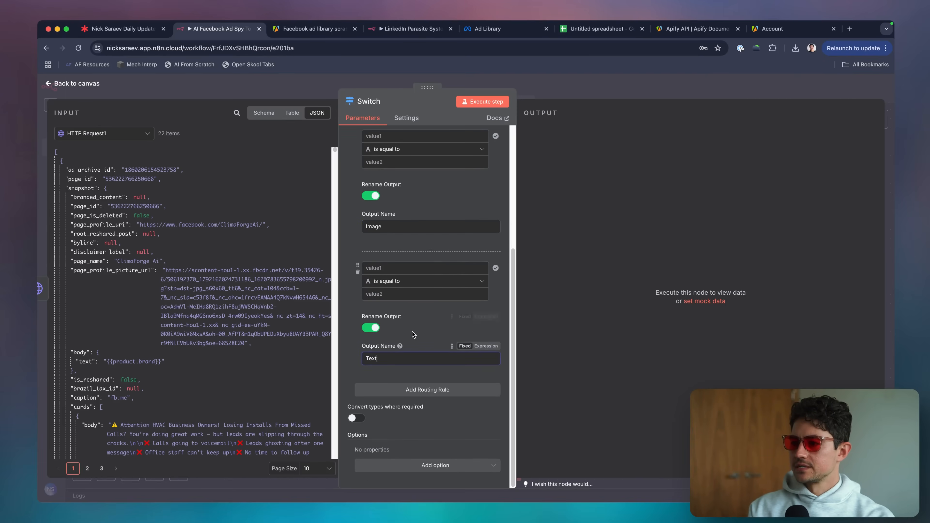
pyautogui.scroll(4, 410, 337)
pyautogui.scroll(1, 410, 246)
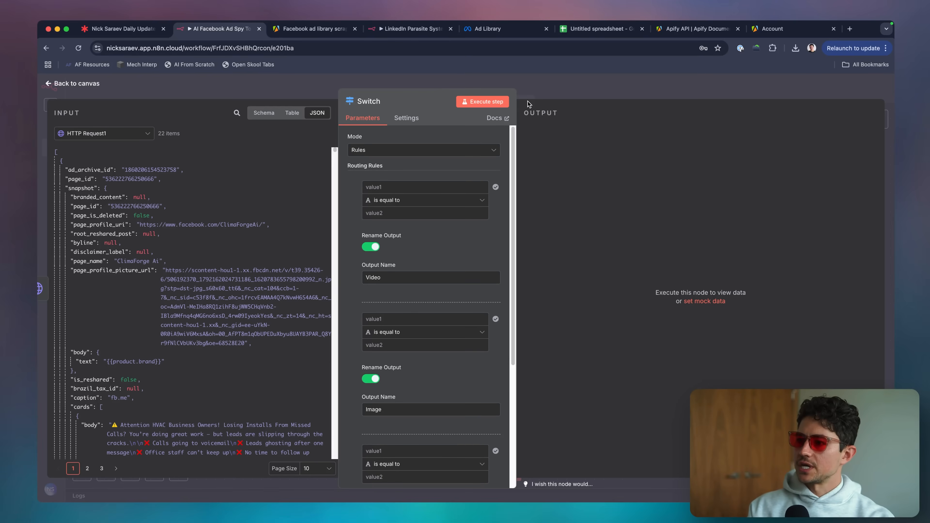
# Search the scraped ad data in the Google Sheets spreadsheet for "video", go through the matching columns, and close the search
pyautogui.click(600, 29)
pyautogui.hotkey('ctrl', 'f')
pyautogui.write('video')
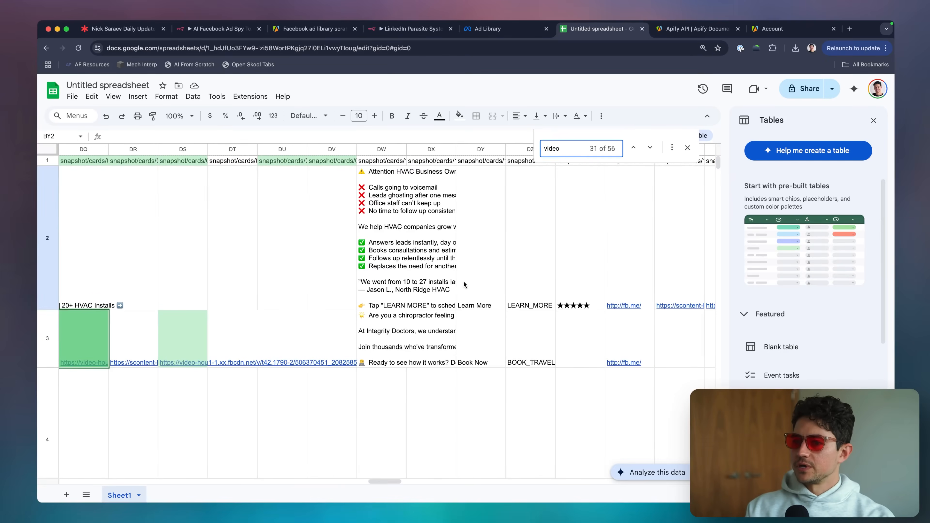
pyautogui.hscroll(-2, 464, 284)
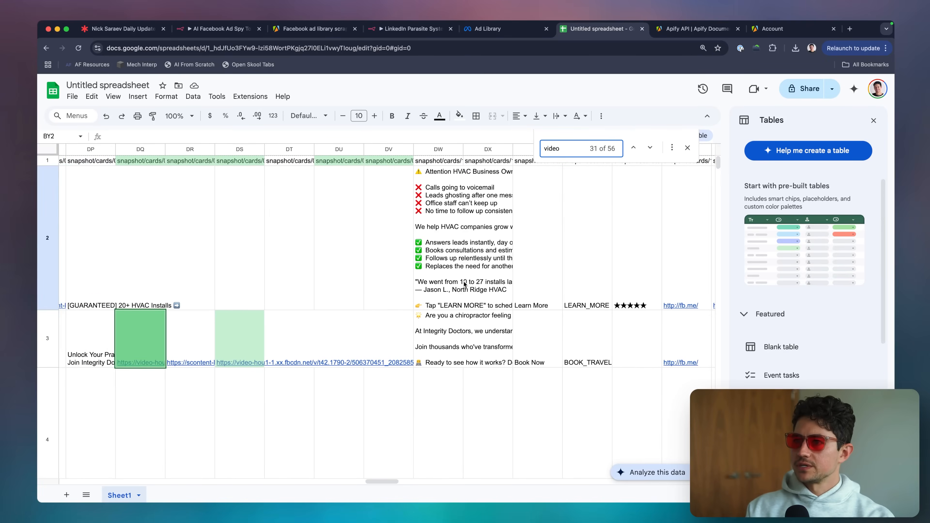
pyautogui.hotkey('shift', 'Return')
pyautogui.hotkey('shift', 'Return')
pyautogui.hotkey('shift', 'Return')
pyautogui.hotkey('shift', 'Return')
pyautogui.hotkey('shift', 'Return')
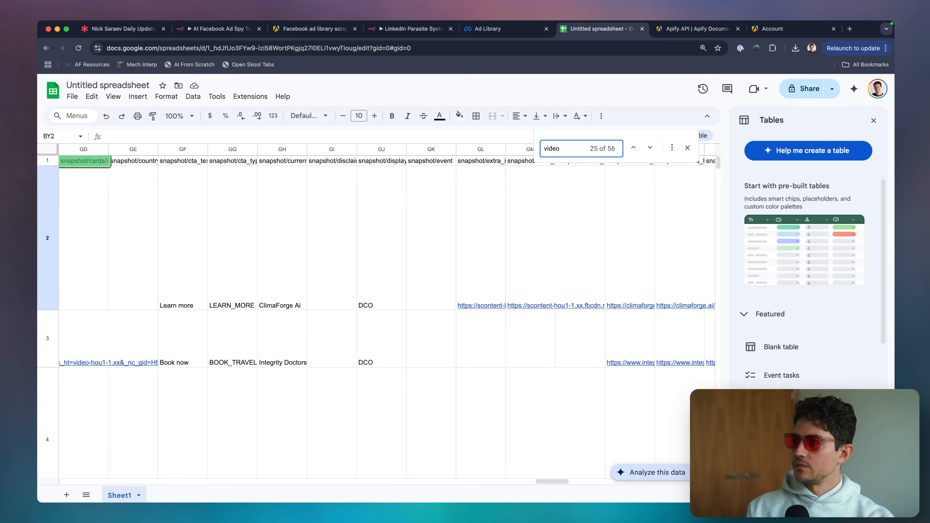
pyautogui.hotkey('shift', 'Return')
pyautogui.hotkey('shift', 'Return')
pyautogui.hotkey('shift', 'Return')
pyautogui.hotkey('shift', 'Return')
pyautogui.hotkey('shift', 'Return')
pyautogui.hotkey('shift', 'Return')
pyautogui.hotkey('shift', 'Return')
pyautogui.hotkey('shift', 'Return')
pyautogui.hotkey('shift', 'Return')
pyautogui.hotkey('shift', 'Return')
pyautogui.hotkey('shift', 'Return')
pyautogui.hotkey('shift', 'Return')
pyautogui.hotkey('shift', 'Return')
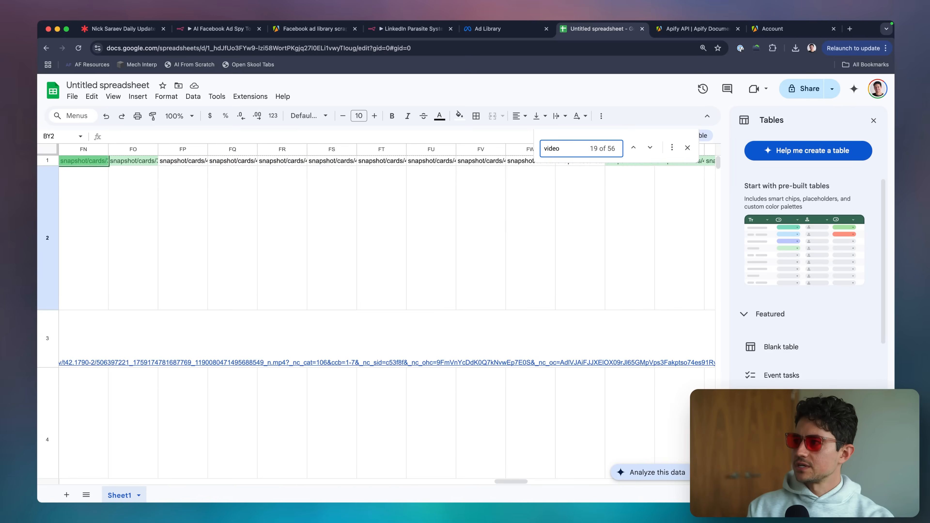
pyautogui.hotkey('shift', 'Return')
pyautogui.hotkey('shift', 'Return')
pyautogui.hotkey('shift', 'Return')
pyautogui.hotkey('shift', 'Return')
pyautogui.hotkey('shift', 'Return')
pyautogui.hotkey('shift', 'Return')
pyautogui.hotkey('shift', 'Return')
pyautogui.hotkey('shift', 'Return')
pyautogui.hotkey('shift', 'Return')
pyautogui.hotkey('shift', 'Return')
pyautogui.hotkey('shift', 'Return')
pyautogui.hotkey('shift', 'Return')
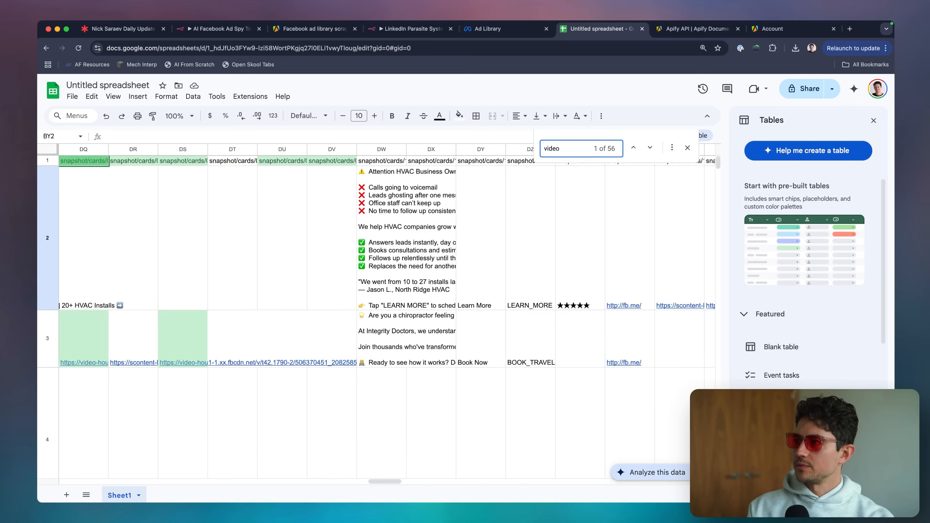
pyautogui.hscroll(-2, 433, 312)
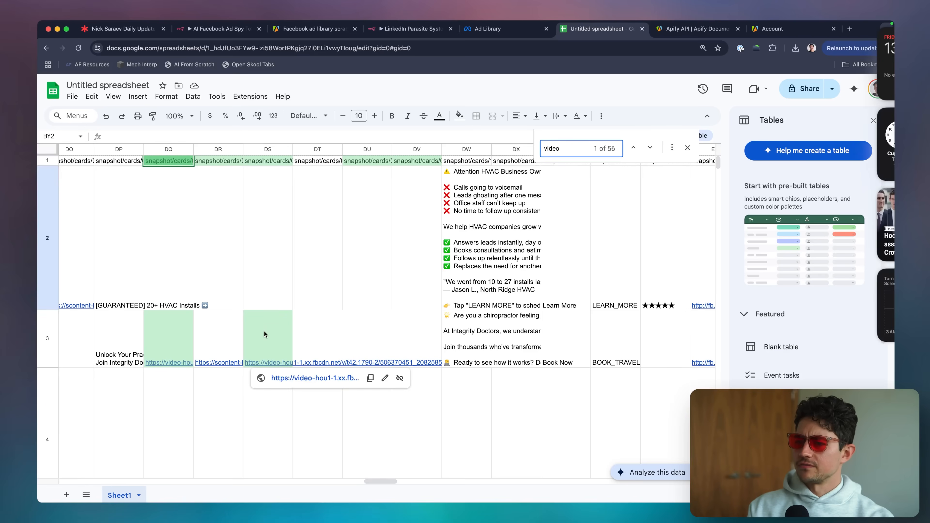
pyautogui.press('Return')
pyautogui.press('Return')
pyautogui.press('Return')
pyautogui.press('Return')
pyautogui.press('Return')
pyautogui.press('Return')
pyautogui.press('Return')
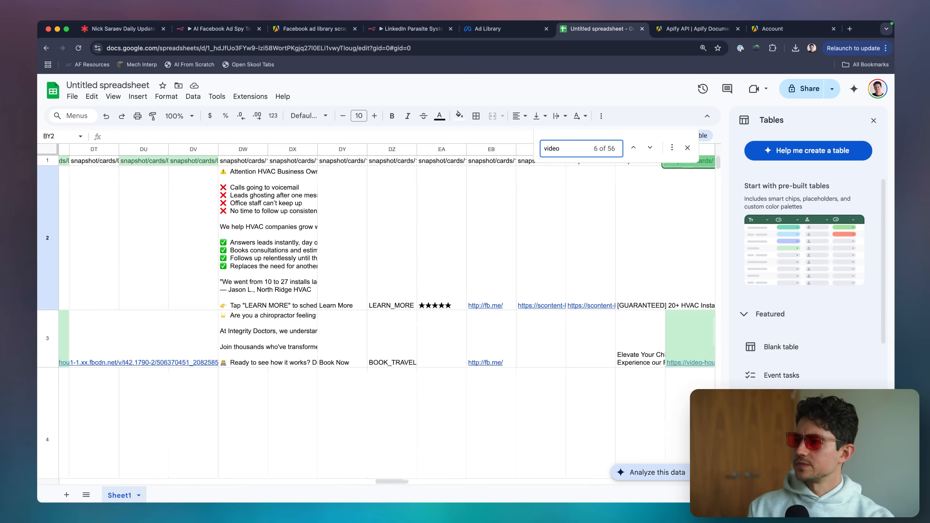
pyautogui.click(687, 147)
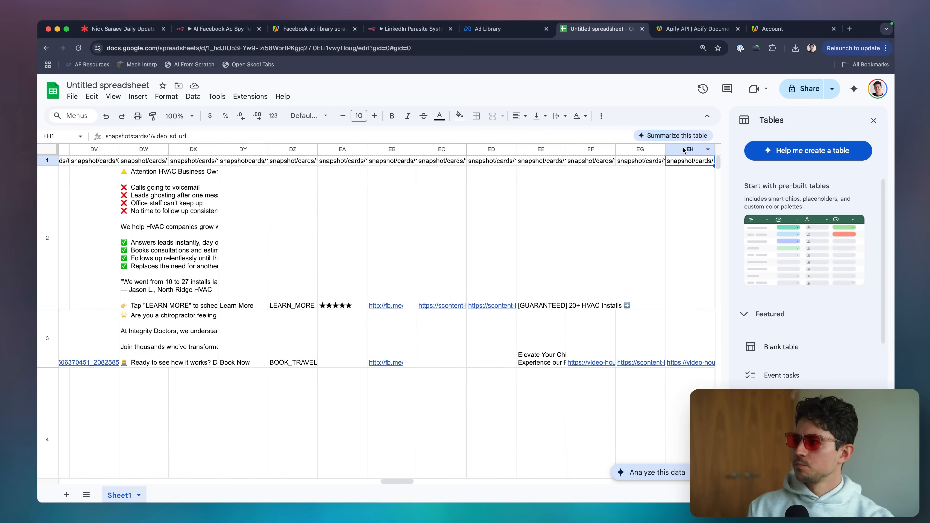
# Return to the n8n workflow and search the Switch node's JSON input data for "video"
pyautogui.click(397, 35)
pyautogui.click(224, 31)
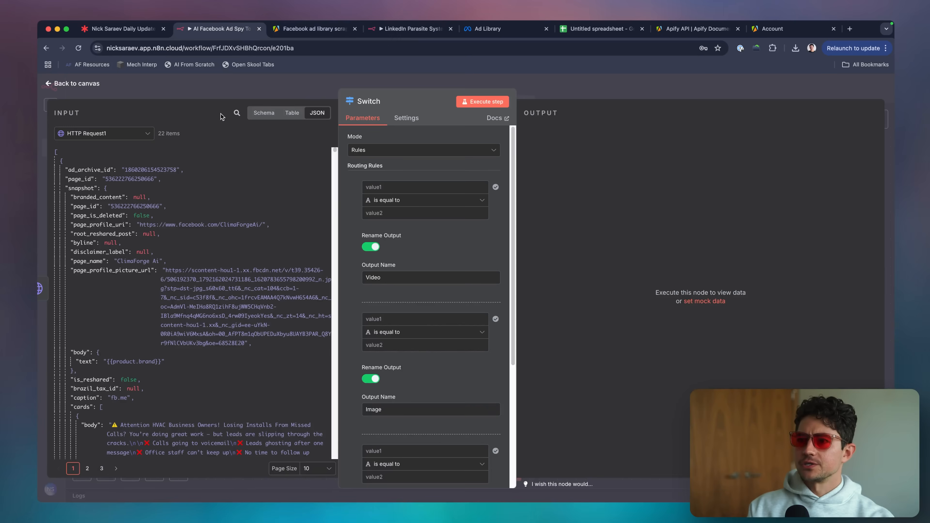
pyautogui.click(236, 112)
pyautogui.write('video')
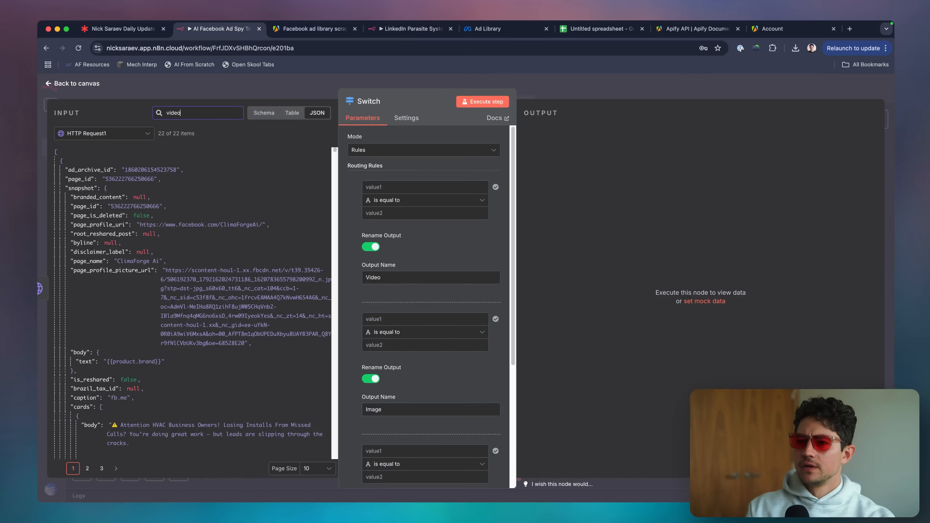
pyautogui.scroll(-3, 220, 202)
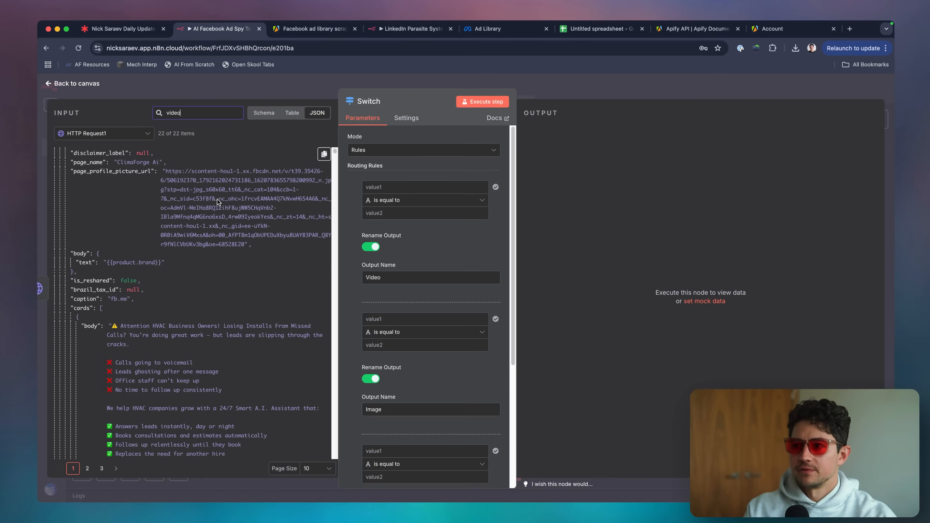
# Show the Switch node's input as a schema filtered by "video" and examine the video fields under cards and videos
pyautogui.scroll(3, 218, 201)
pyautogui.click(264, 112)
pyautogui.doubleClick(200, 115)
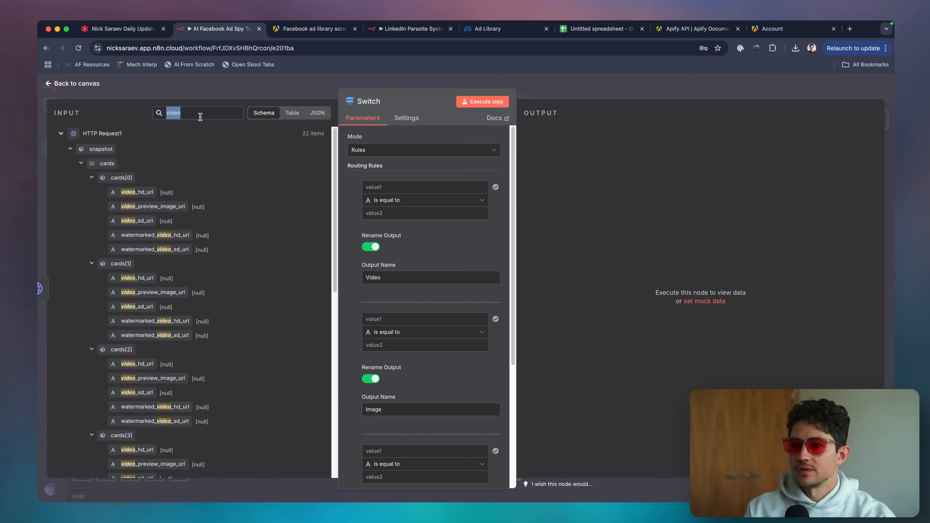
pyautogui.write('vid')
pyautogui.scroll(-1, 176, 176)
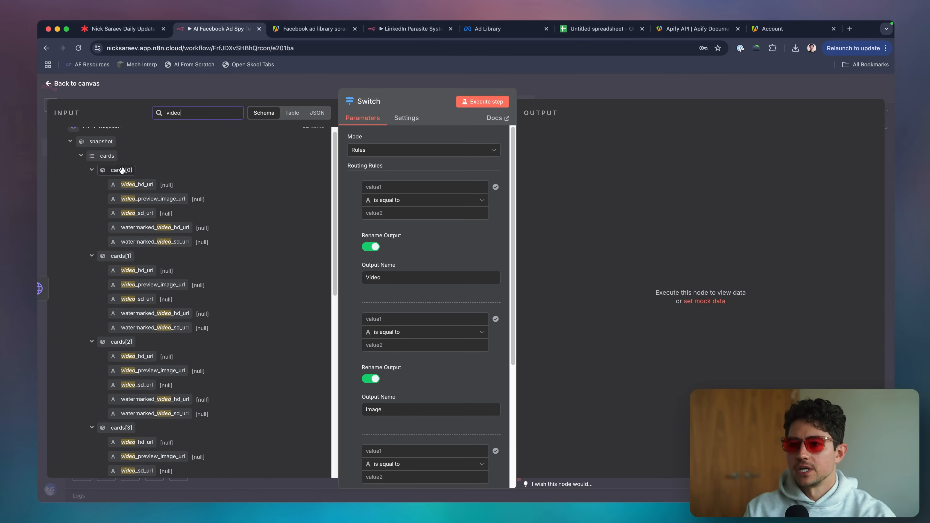
pyautogui.scroll(1, 143, 206)
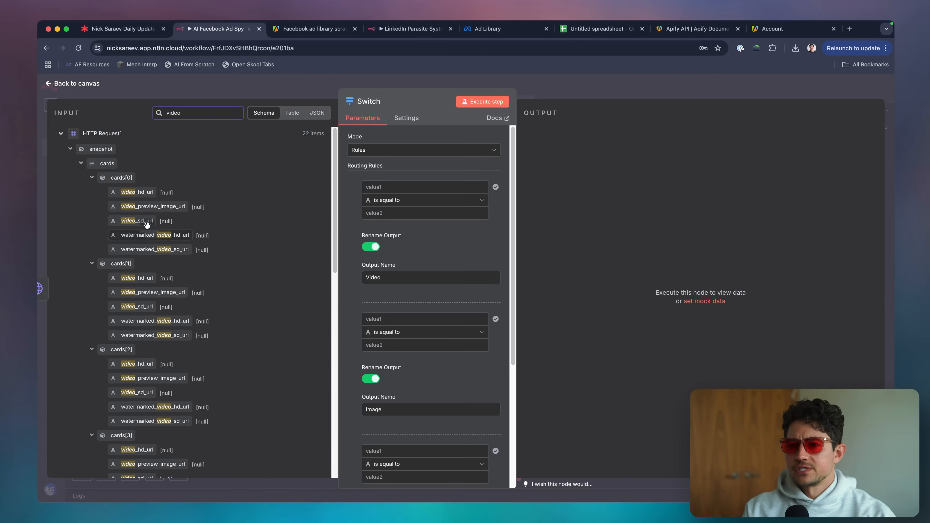
pyautogui.scroll(-6, 183, 227)
pyautogui.scroll(-6, 182, 226)
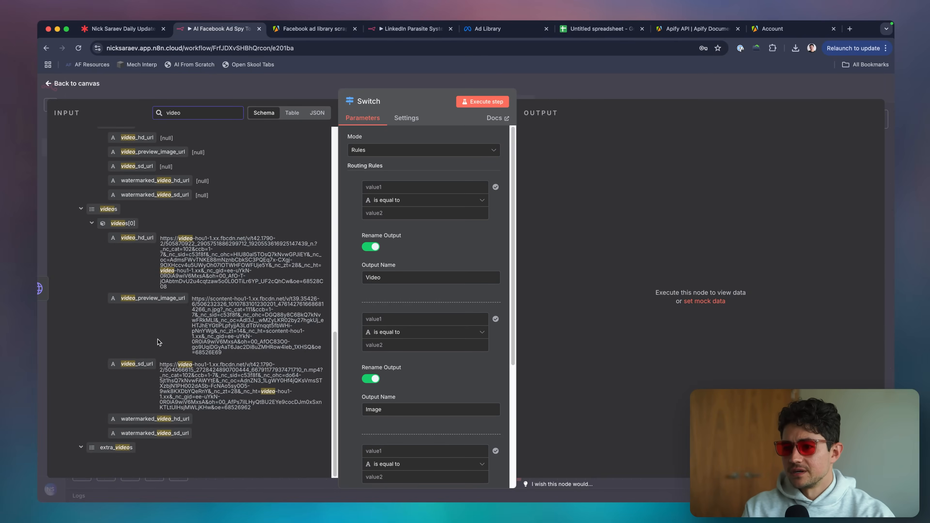
# Set the Video rule's first value to the expression {{ $json.snapshot.videos[0].video_sd_url }}, leaving the comparison value empty
pyautogui.moveTo(141, 365); pyautogui.dragTo(443, 210)
pyautogui.press('super+a')
pyautogui.press('super+x')
pyautogui.click(410, 188)
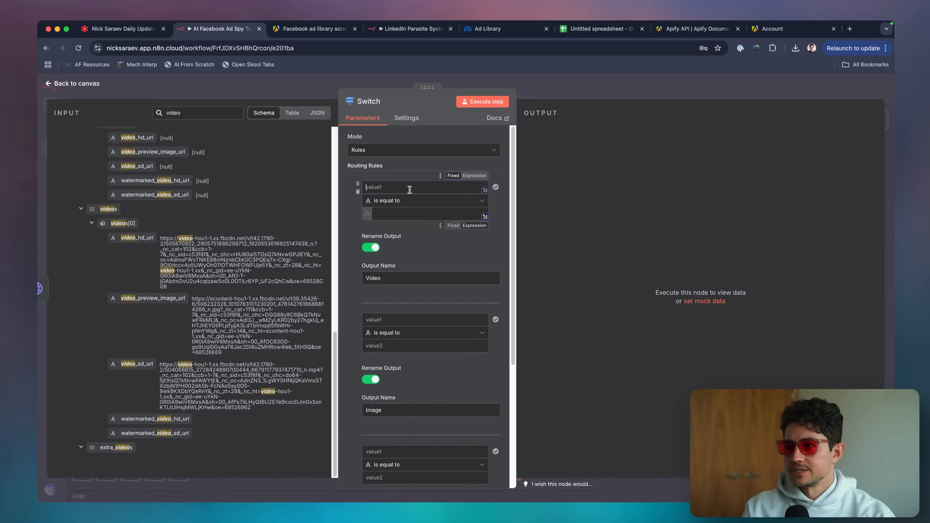
pyautogui.press('super+v')
pyautogui.click(408, 175)
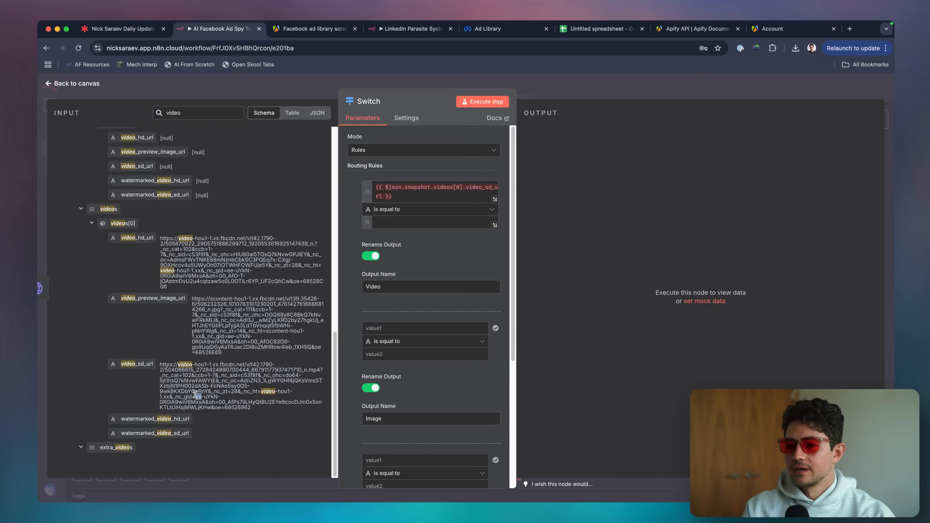
# Open the video_sd_url value from videos[0] in a new browser tab and mute the ad video
pyautogui.tripleClick(195, 394)
pyautogui.press('super+c')
pyautogui.press('super+t')
pyautogui.press('super+v')
pyautogui.press('Return')
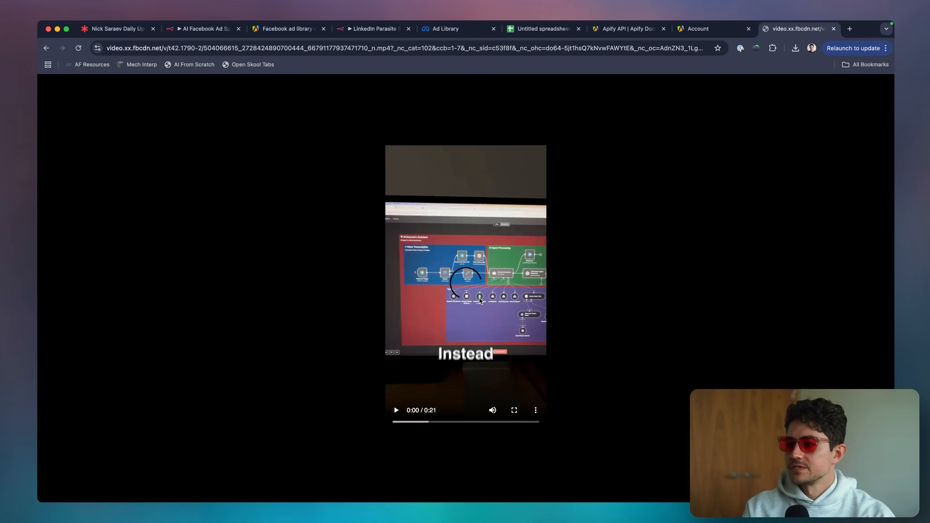
pyautogui.click(477, 492)
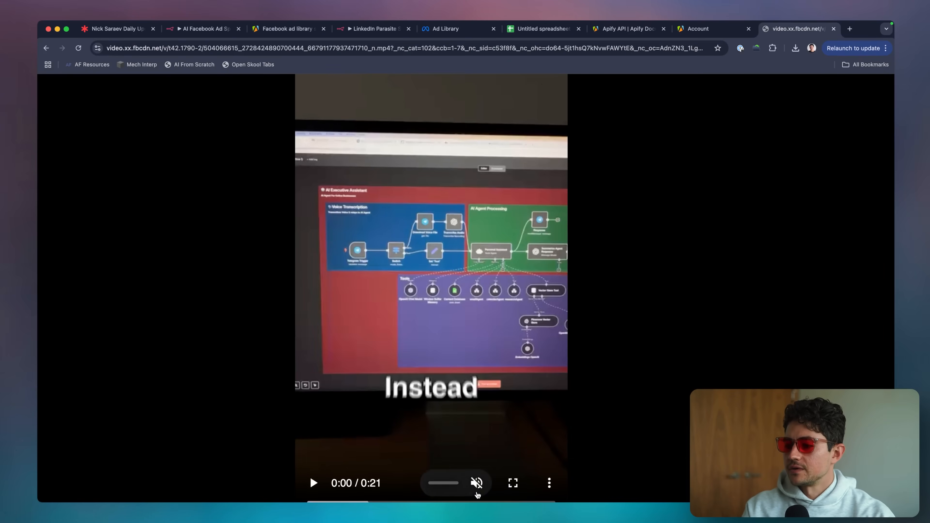
# Preview the ad video, pause it, and close its tab to return to the Switch node
pyautogui.click(481, 362)
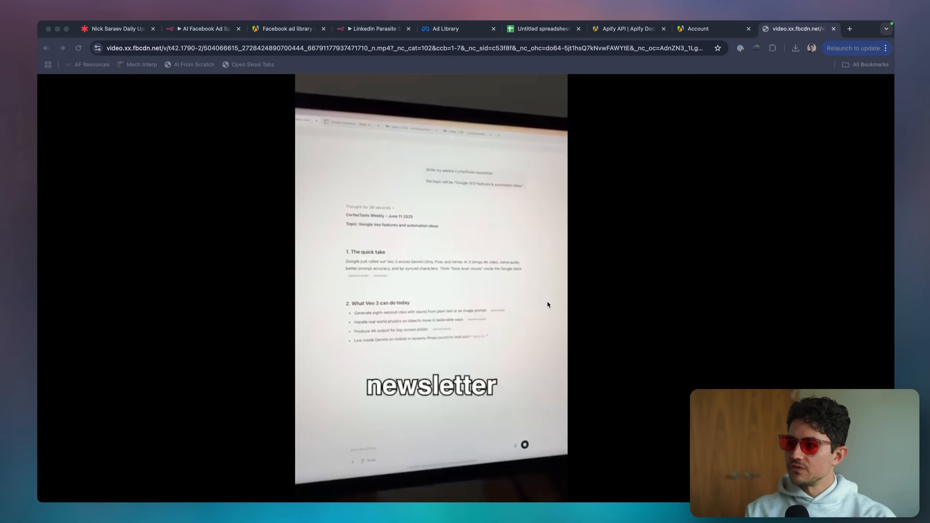
pyautogui.click(564, 288)
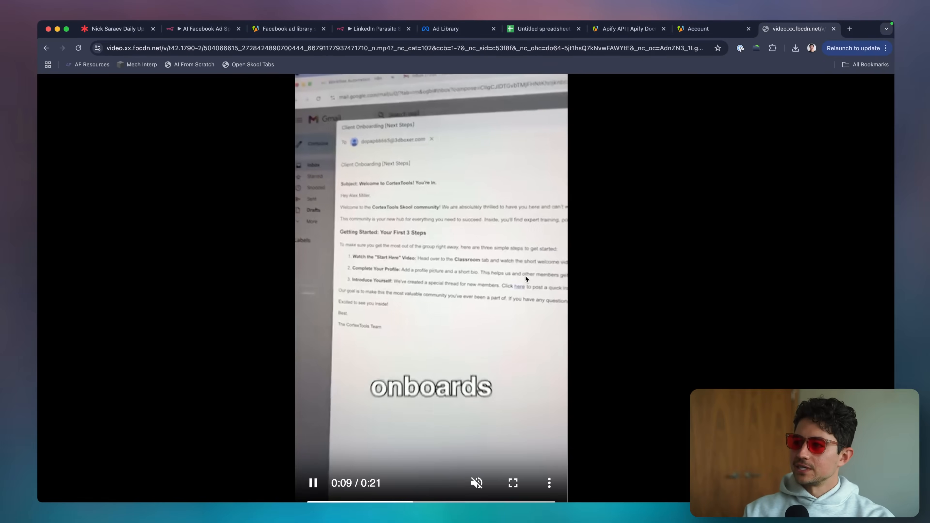
pyautogui.click(526, 277)
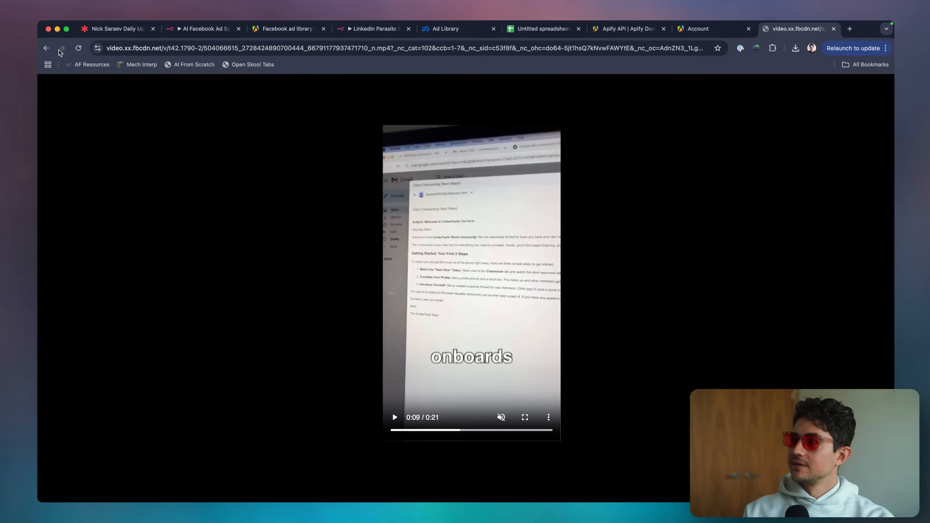
pyautogui.click(46, 48)
pyautogui.press('super+w')
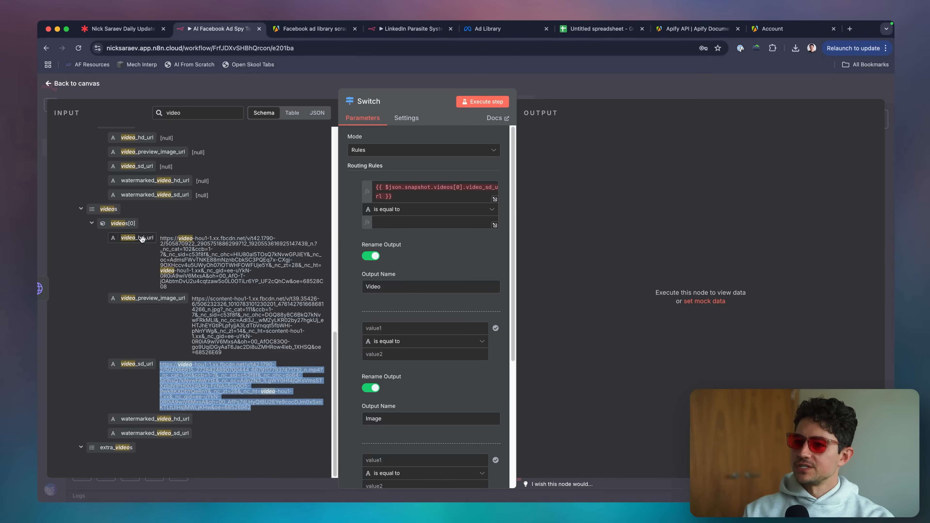
# Set the Video rule's comparison to String exists and return to the workflow canvas
pyautogui.click(422, 213)
pyautogui.moveTo(427, 234)
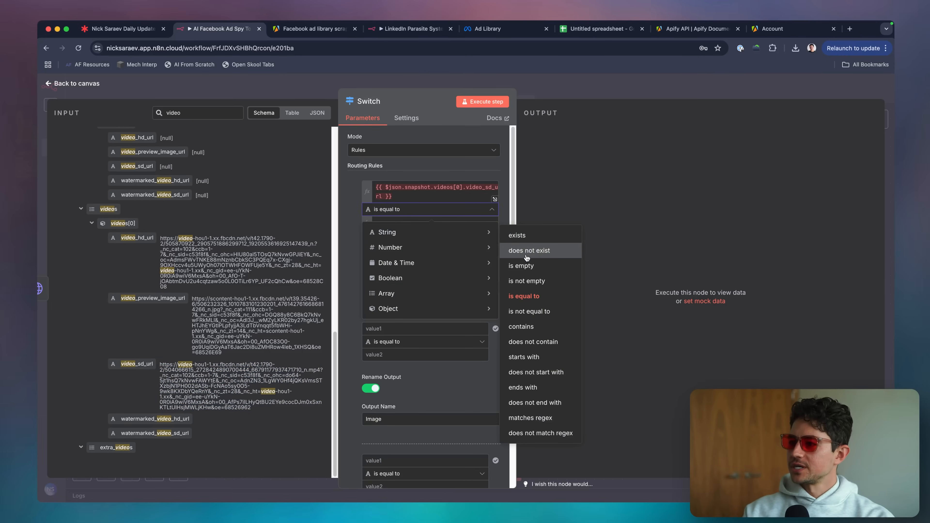
pyautogui.click(527, 239)
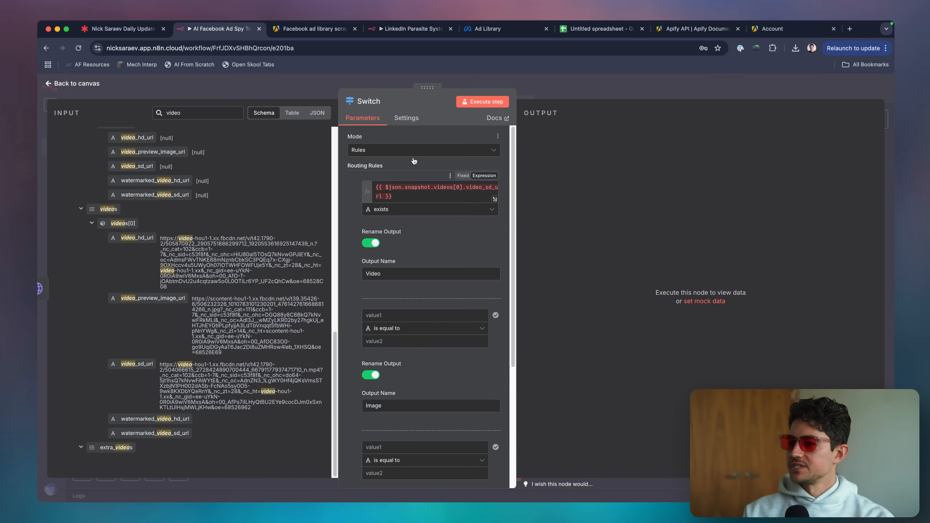
pyautogui.scroll(-1, 476, 153)
pyautogui.click(565, 93)
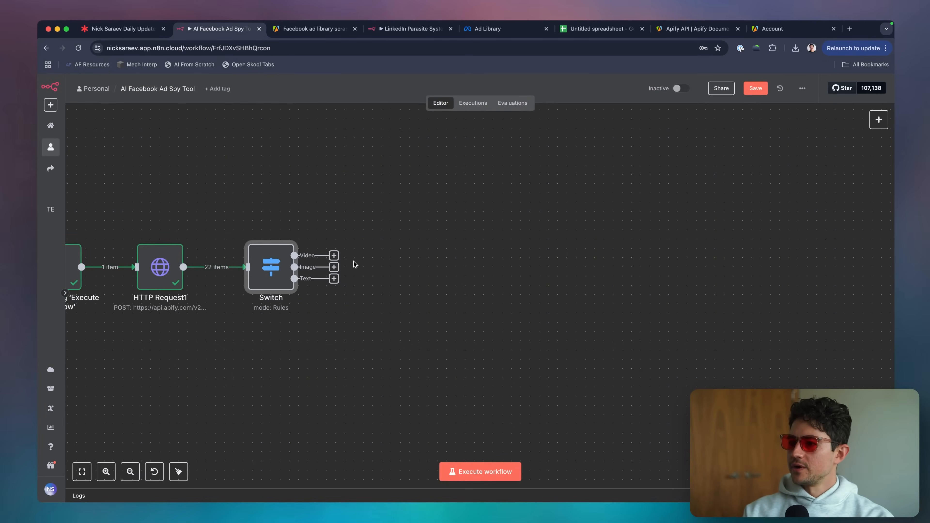
pyautogui.scroll(5, 355, 264)
pyautogui.scroll(-7, 255, 305)
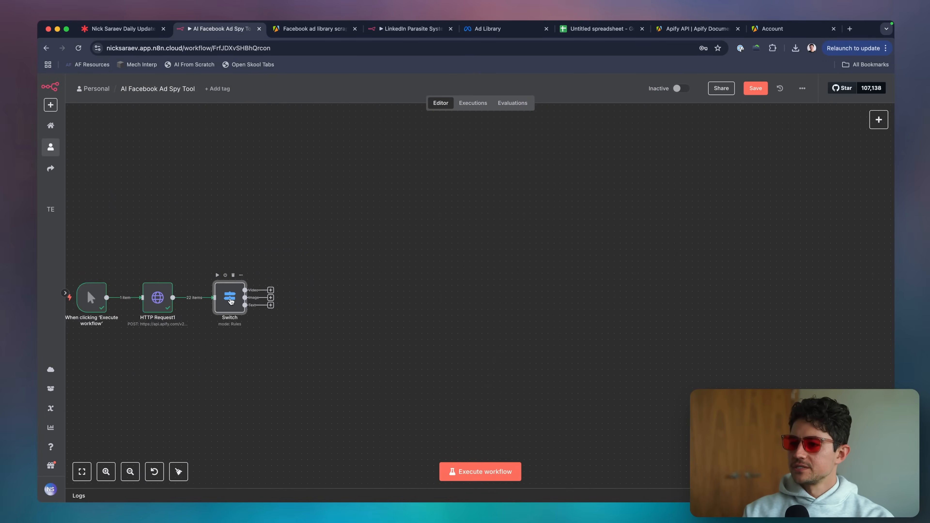
# Reopen the Switch node, filter its input schema by "image" and locate original_image_url under images[0]
pyautogui.doubleClick(230, 301)
pyautogui.scroll(-2, 375, 213)
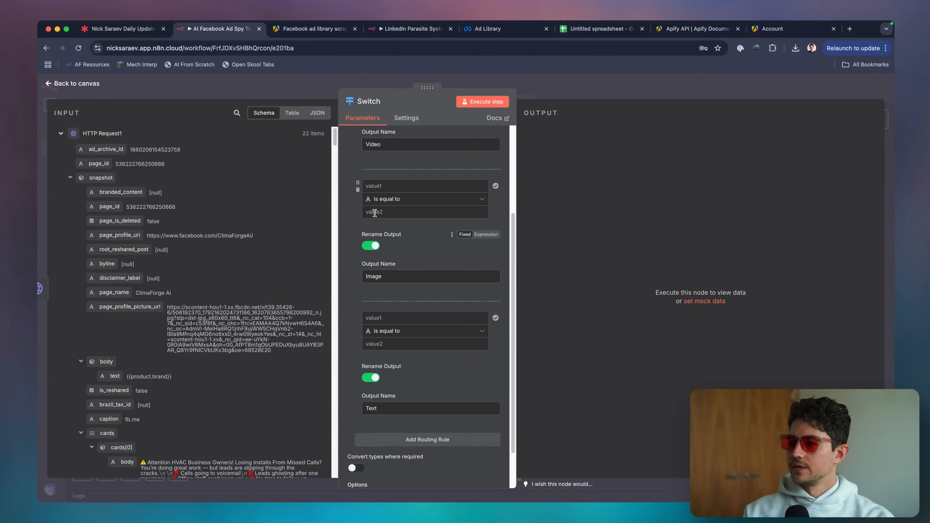
pyautogui.click(379, 185)
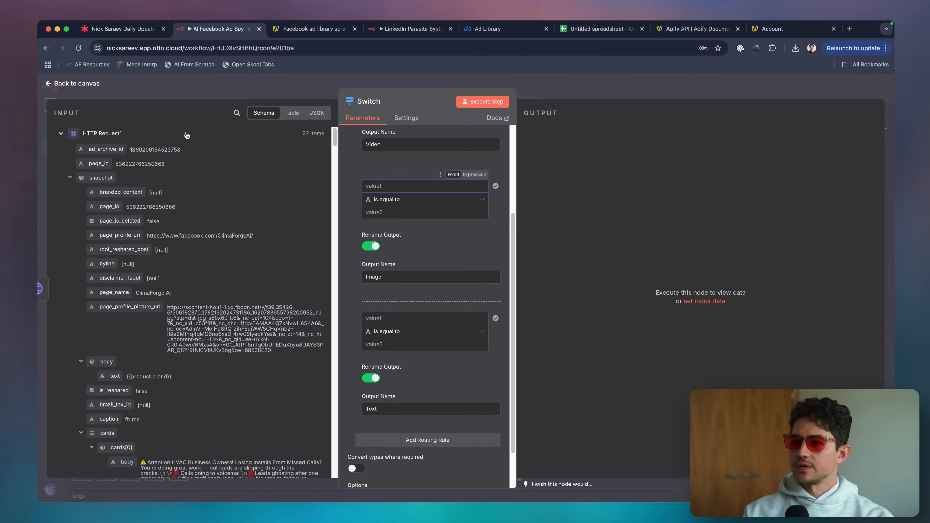
pyautogui.click(237, 113)
pyautogui.write('image')
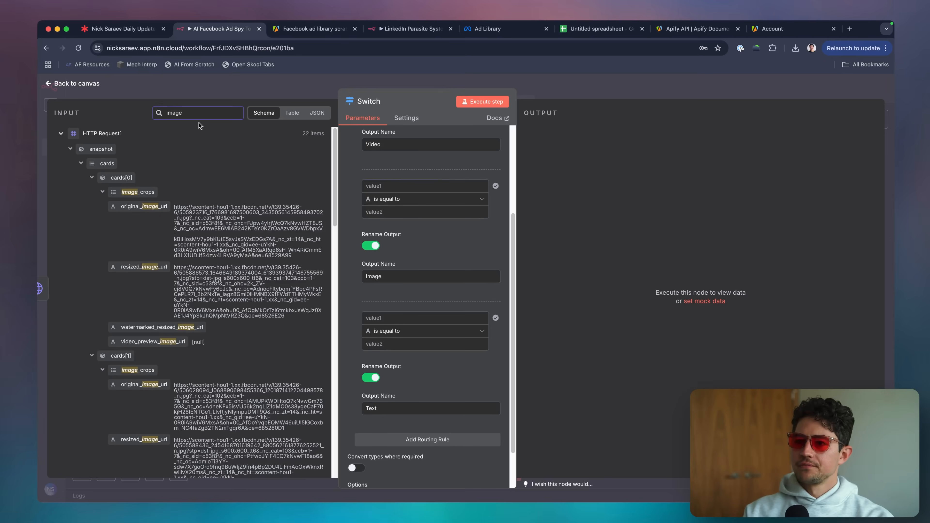
pyautogui.scroll(-8, 131, 191)
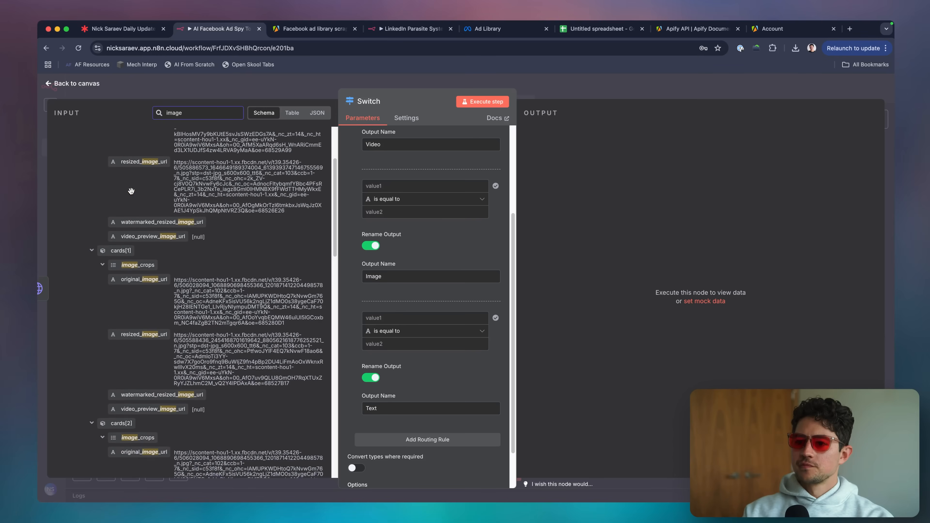
pyautogui.scroll(-15, 115, 235)
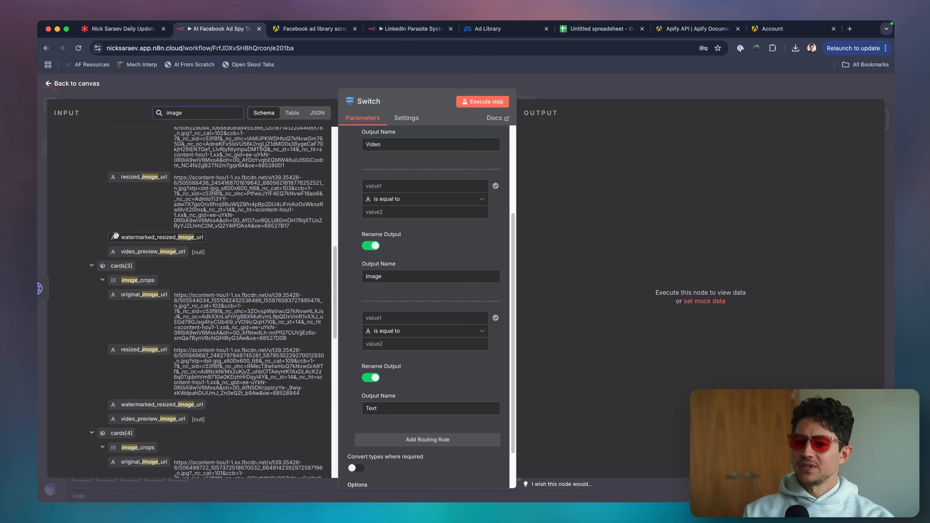
pyautogui.scroll(-5, 116, 235)
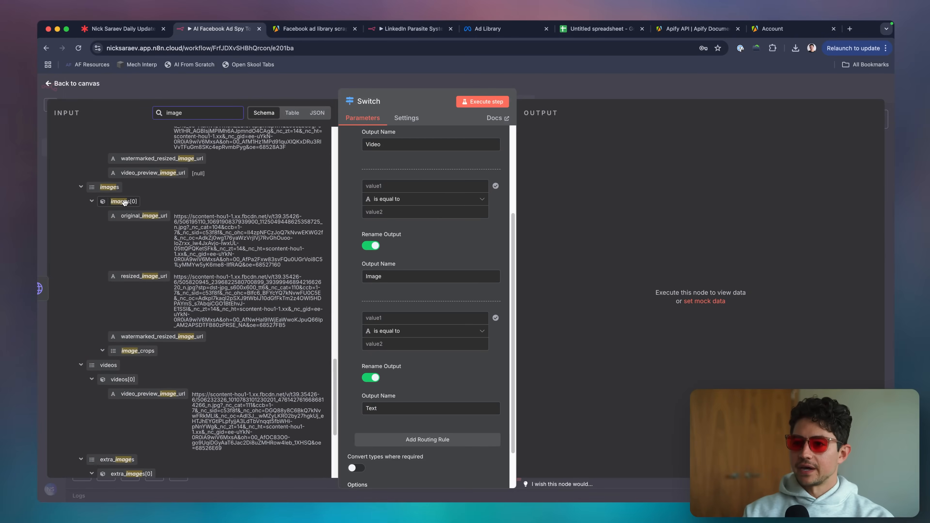
# Set the Image rule's first value to {{ $json.snapshot.images[0].original_image_url }} with the String exists comparison
pyautogui.moveTo(125, 216); pyautogui.dragTo(385, 186)
pyautogui.click(439, 166)
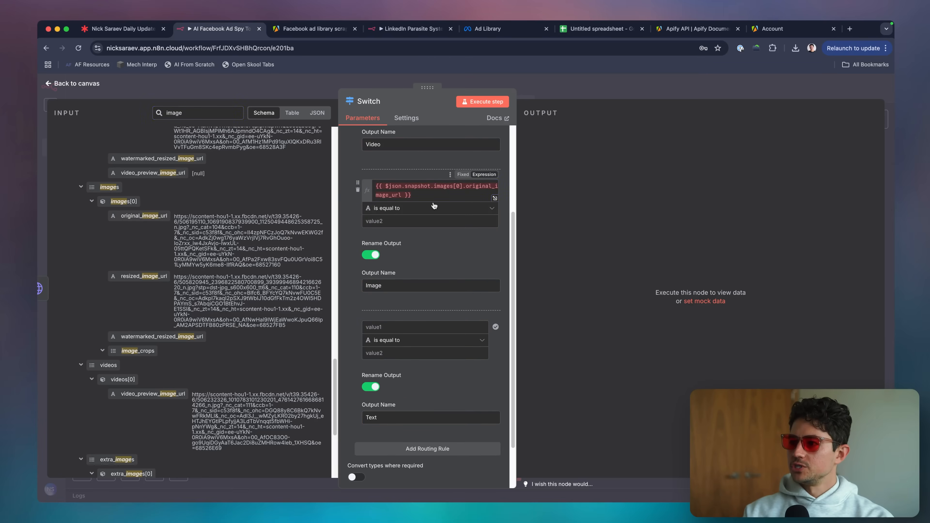
pyautogui.click(429, 223)
pyautogui.moveTo(432, 231)
pyautogui.click(531, 240)
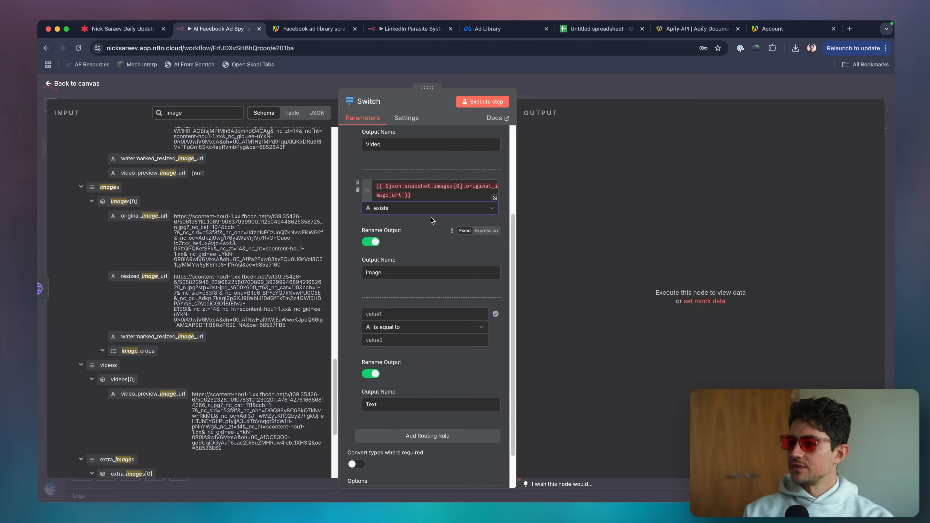
# Add the Fallback Output option to the Switch node
pyautogui.scroll(-5, 249, 284)
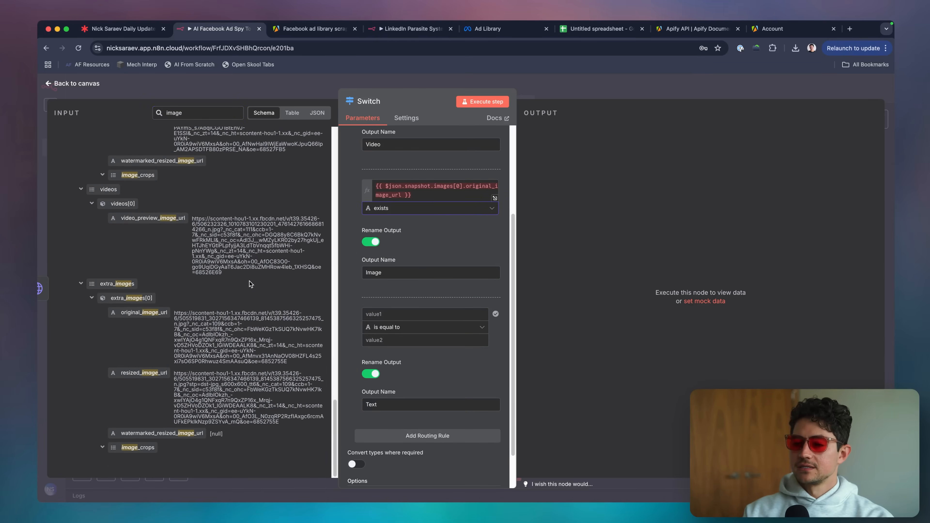
pyautogui.scroll(10, 249, 284)
pyautogui.doubleClick(209, 114)
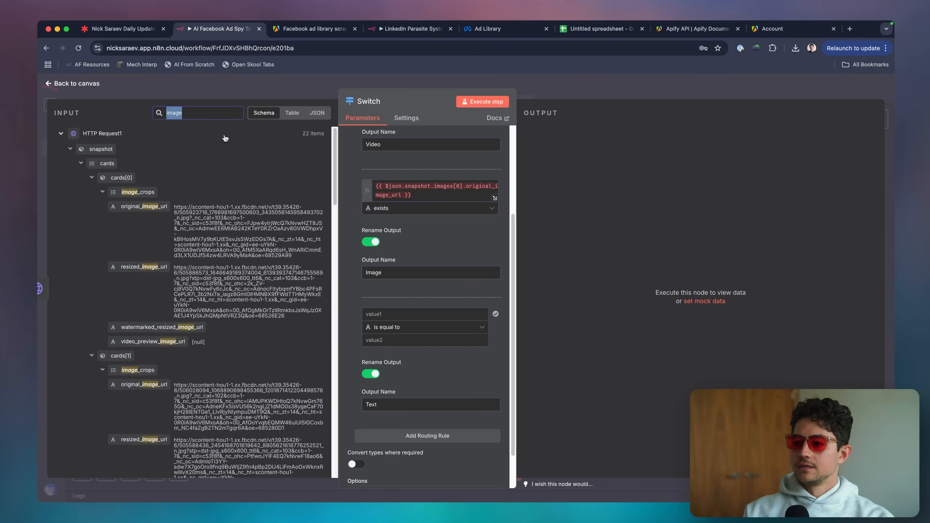
pyautogui.scroll(-1, 419, 347)
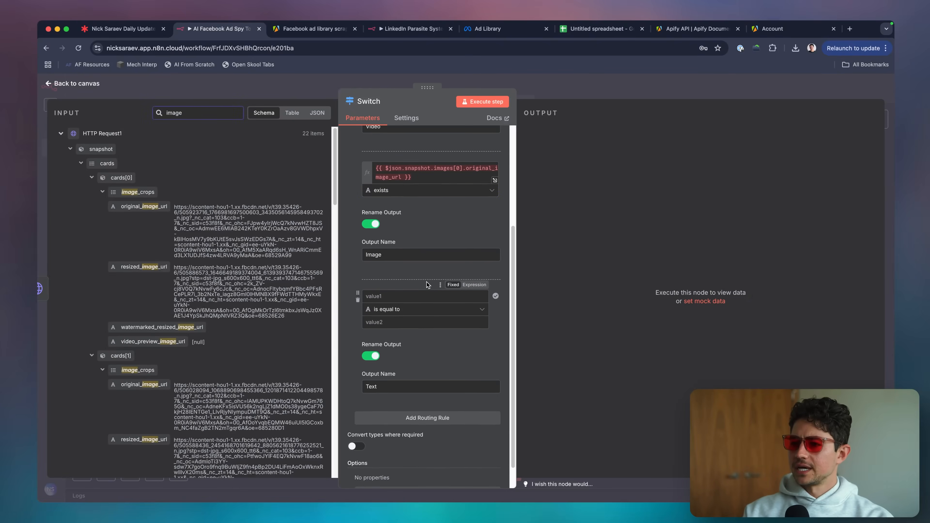
pyautogui.scroll(-2, 395, 293)
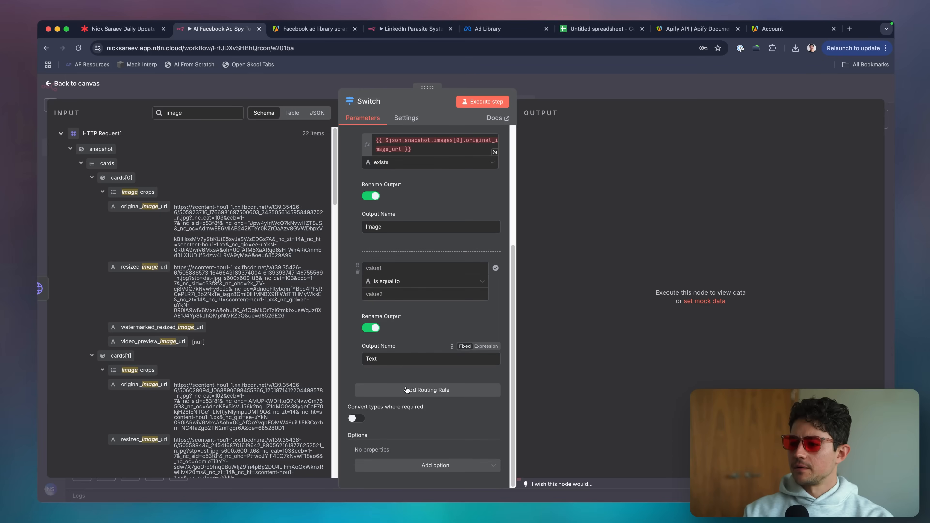
pyautogui.click(397, 473)
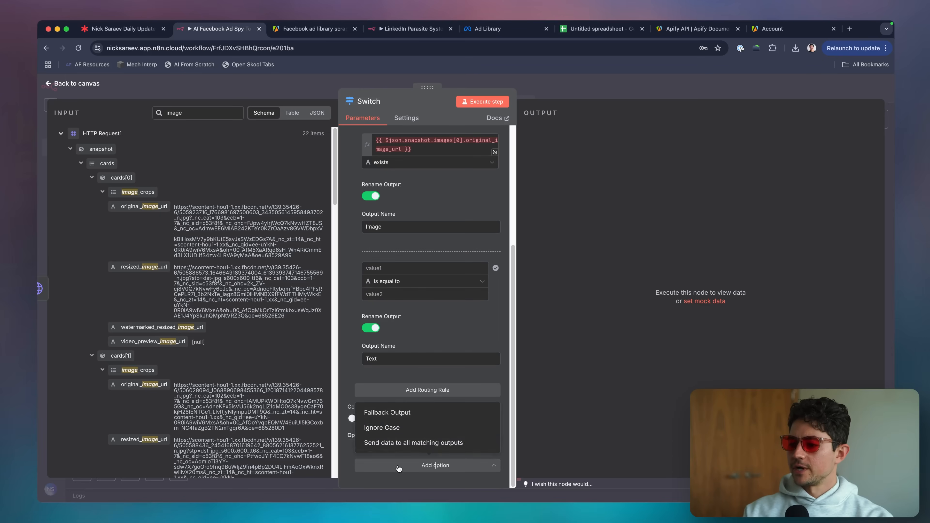
pyautogui.click(399, 414)
pyautogui.scroll(-1, 407, 409)
pyautogui.scroll(1, 416, 243)
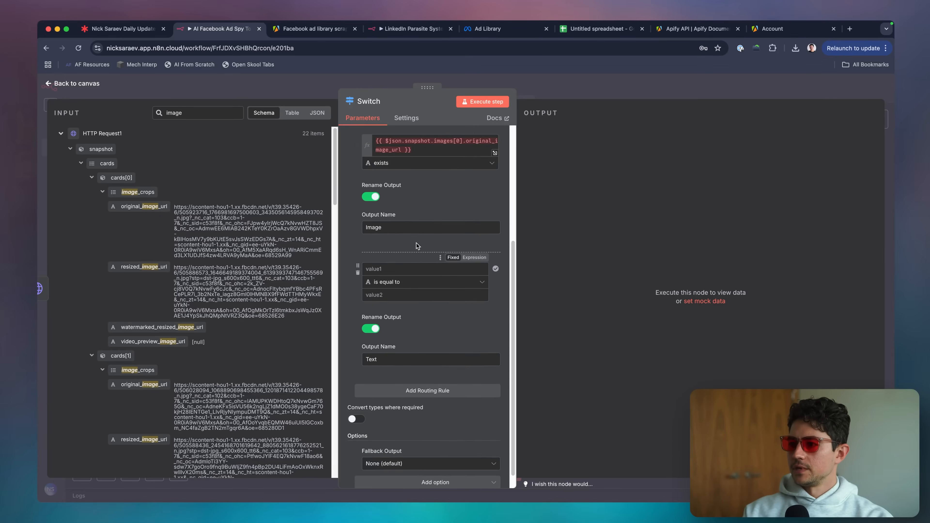
# Delete the Text routing rule, set the Fallback Output to Extra Output, and return to the canvas
pyautogui.click(359, 273)
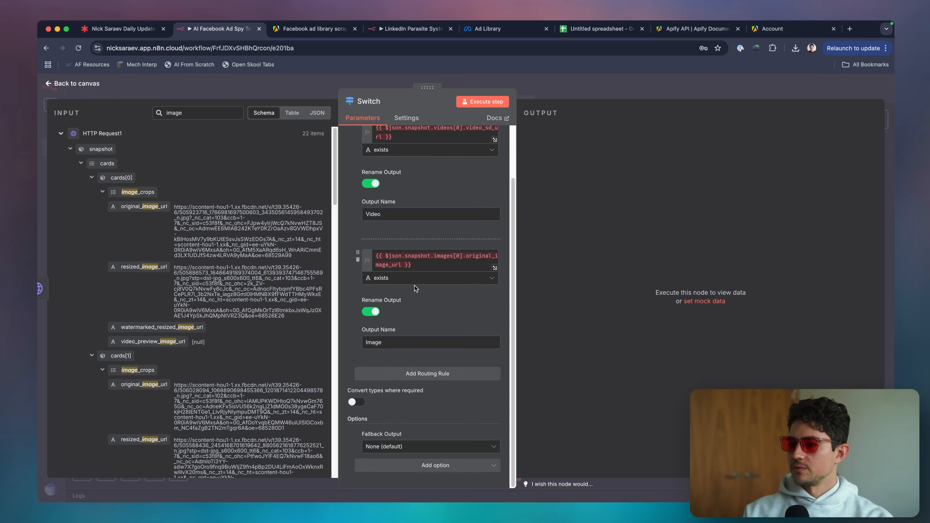
pyautogui.click(403, 446)
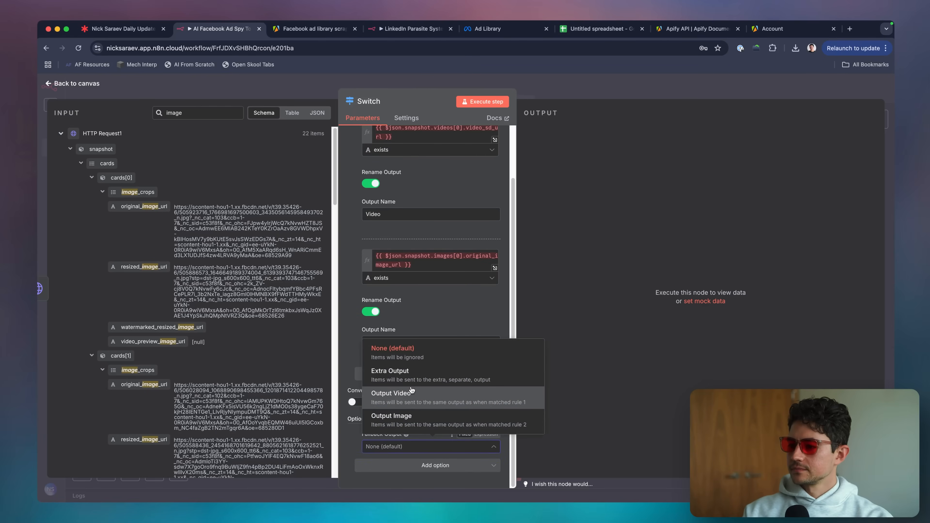
pyautogui.click(410, 378)
pyautogui.click(431, 446)
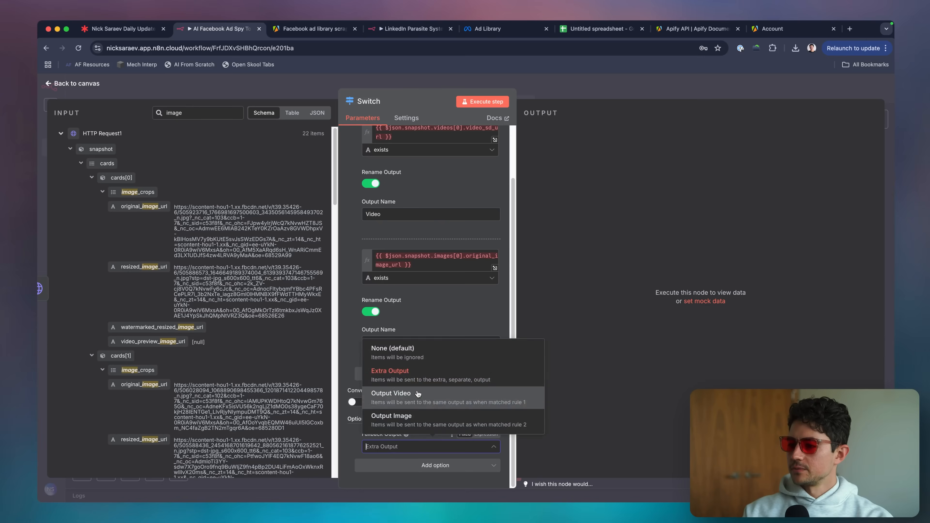
pyautogui.click(416, 384)
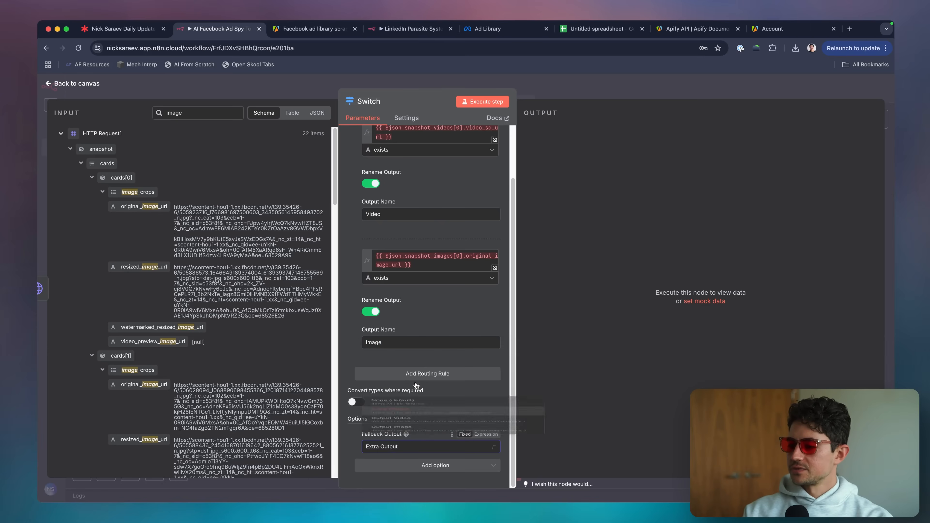
pyautogui.click(574, 93)
pyautogui.scroll(5, 249, 297)
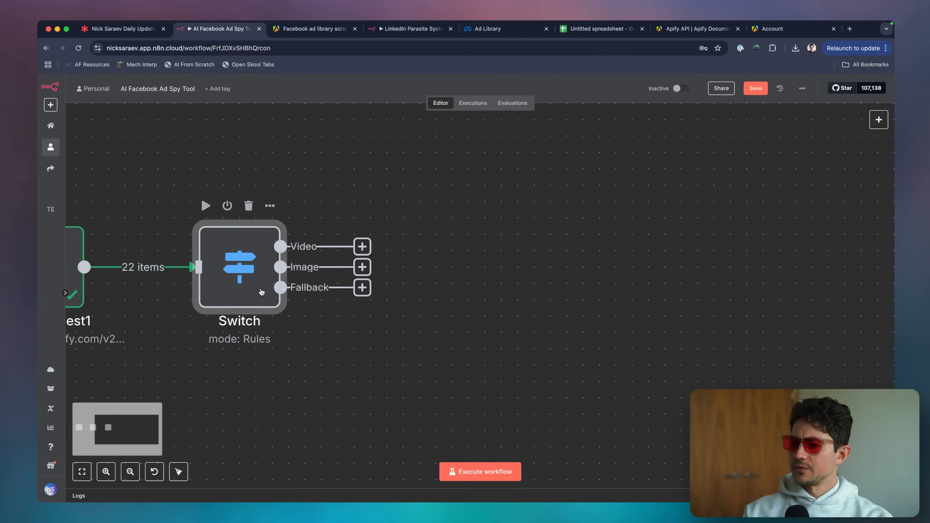
# Add the Rename Fallback Output option to the Switch node and name that output Text
pyautogui.doubleClick(238, 266)
pyautogui.scroll(-1, 406, 415)
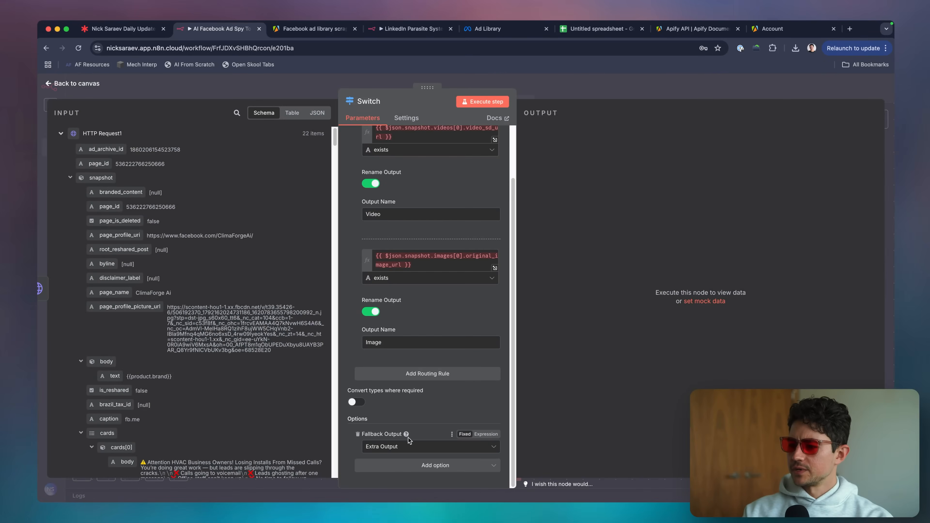
pyautogui.click(410, 465)
pyautogui.click(427, 424)
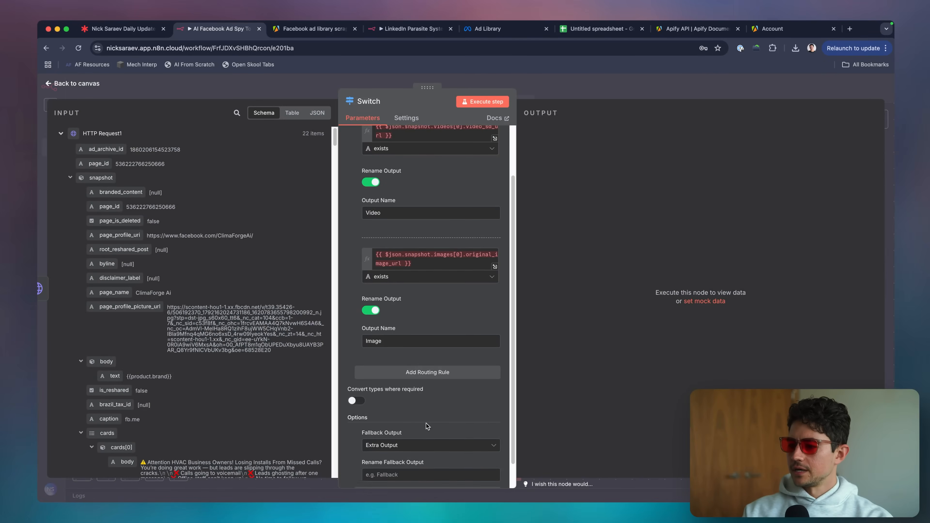
pyautogui.scroll(-1, 427, 425)
pyautogui.click(421, 447)
pyautogui.write('Tex')
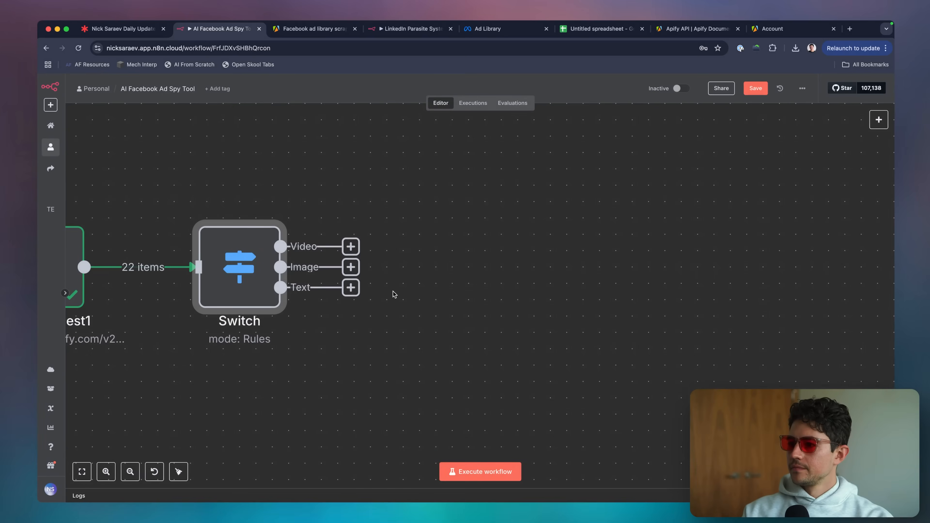
# Pin the output data of the manual trigger and HTTP Request1 nodes
pyautogui.scroll(-5, 336, 305)
pyautogui.scroll(2, 254, 286)
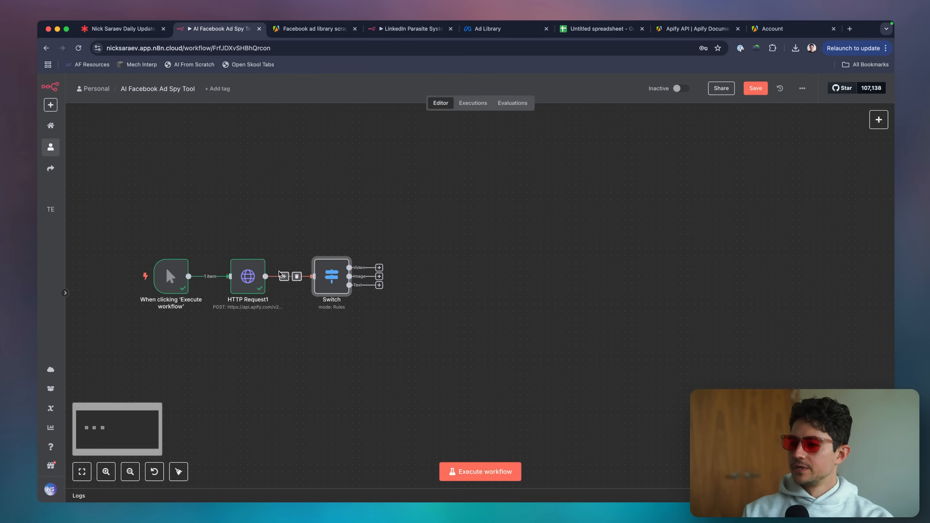
pyautogui.hscroll(-2, 332, 298)
pyautogui.click(294, 286)
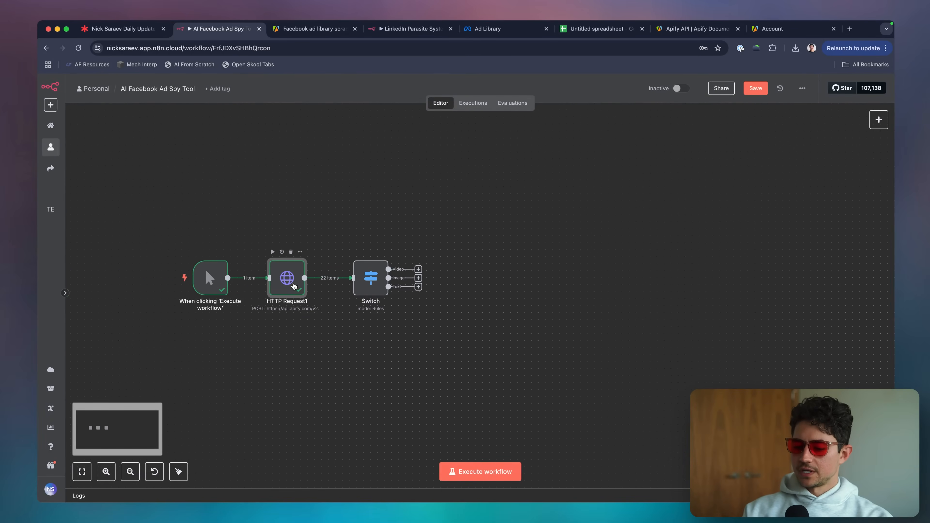
pyautogui.press('p')
# Execute the workflow and check how the items are split across the Video, Image and Text outputs
pyautogui.click(498, 471)
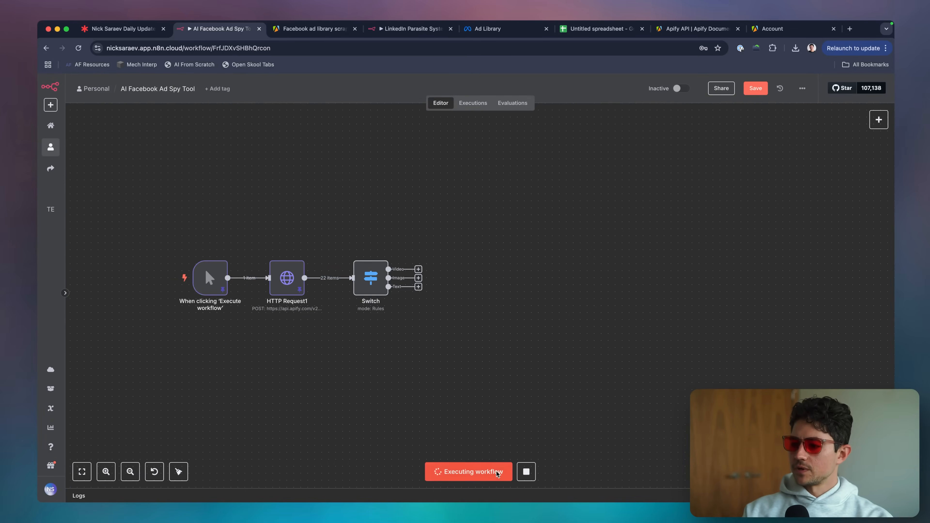
pyautogui.scroll(5, 418, 383)
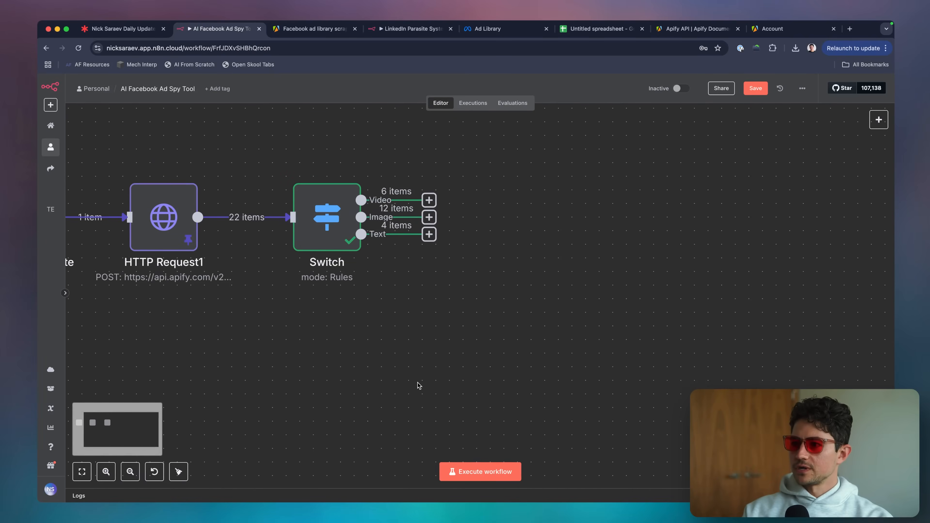
pyautogui.scroll(-5, 389, 315)
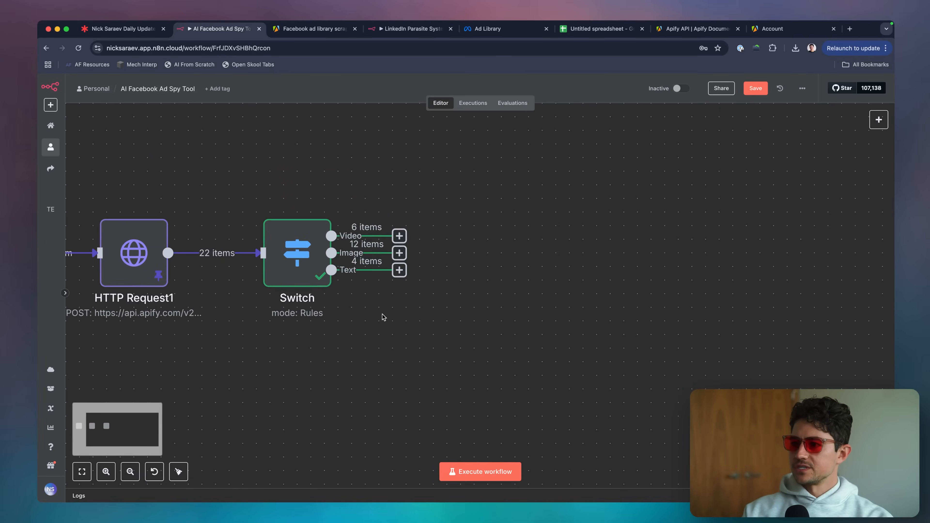
# Search the Switch node's Video, Image and Text outputs for "video" and examine the matching fields in each branch
pyautogui.doubleClick(351, 293)
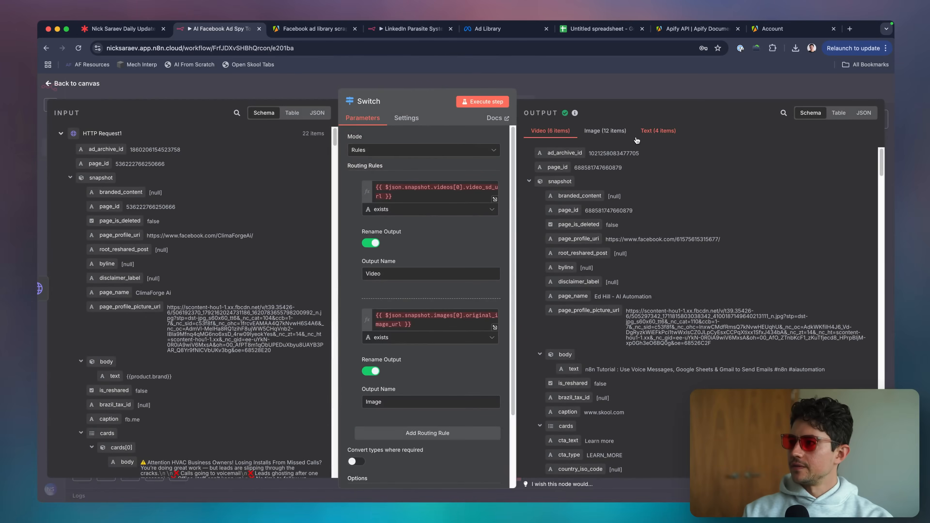
pyautogui.scroll(-2, 664, 210)
pyautogui.scroll(2, 622, 176)
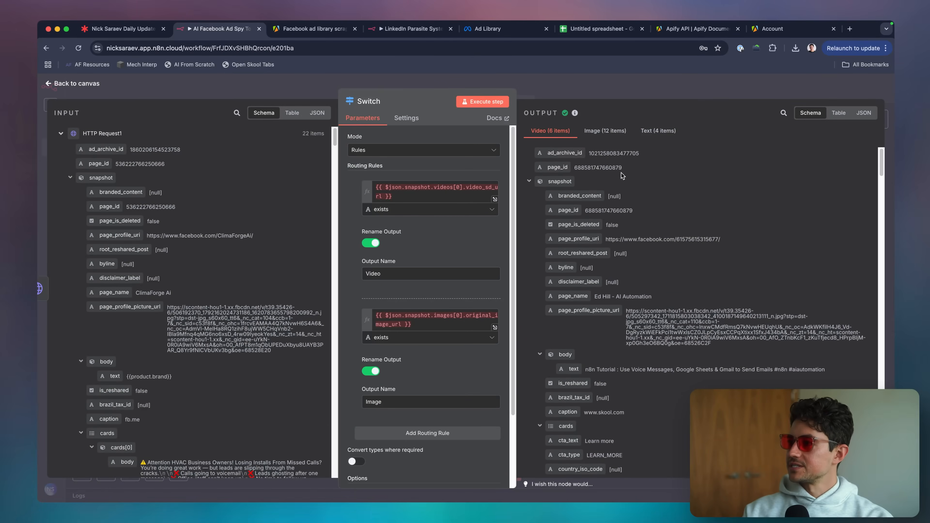
pyautogui.click(783, 113)
pyautogui.write('video')
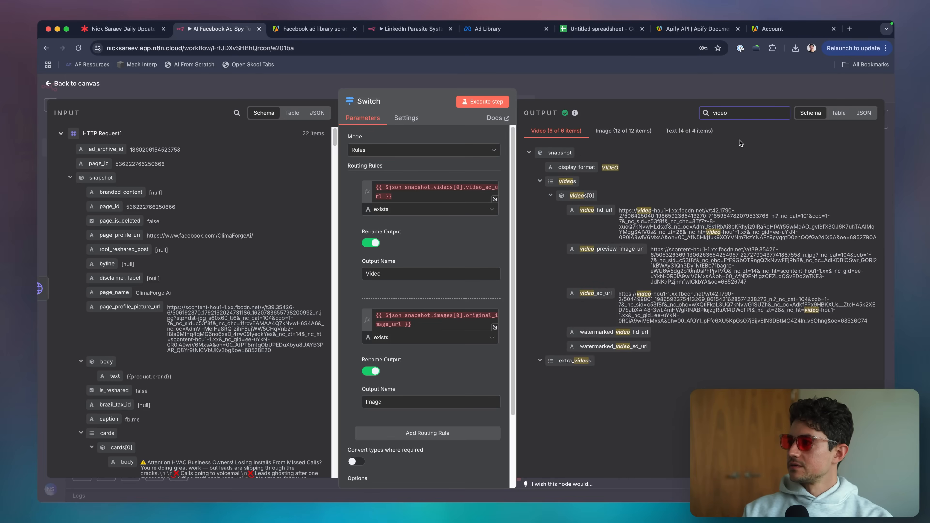
pyautogui.click(637, 128)
pyautogui.doubleClick(727, 115)
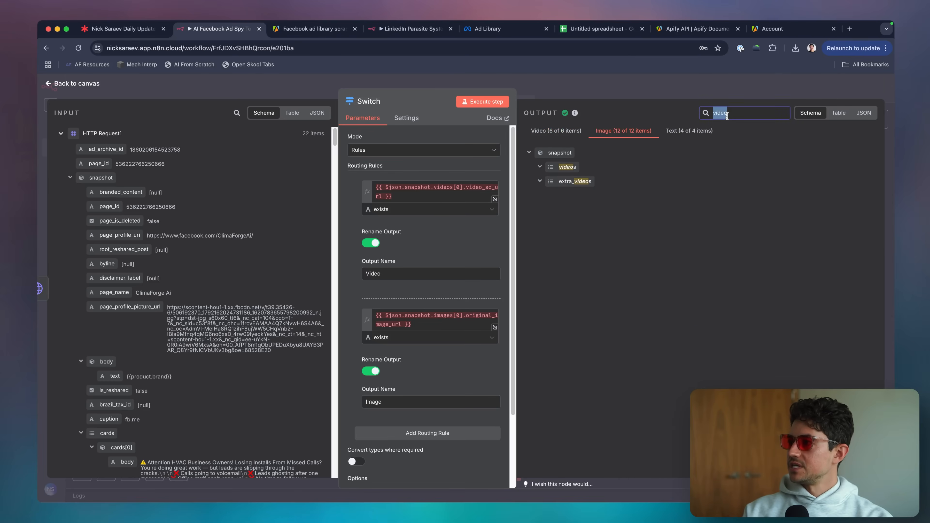
pyautogui.write('video')
pyautogui.click(663, 133)
pyautogui.doubleClick(721, 112)
pyautogui.write('vi')
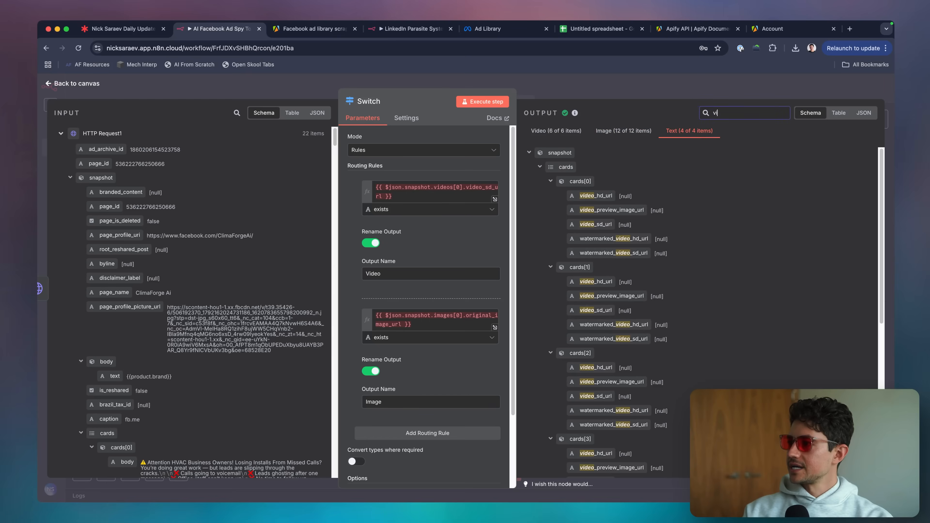
pyautogui.scroll(-8, 612, 180)
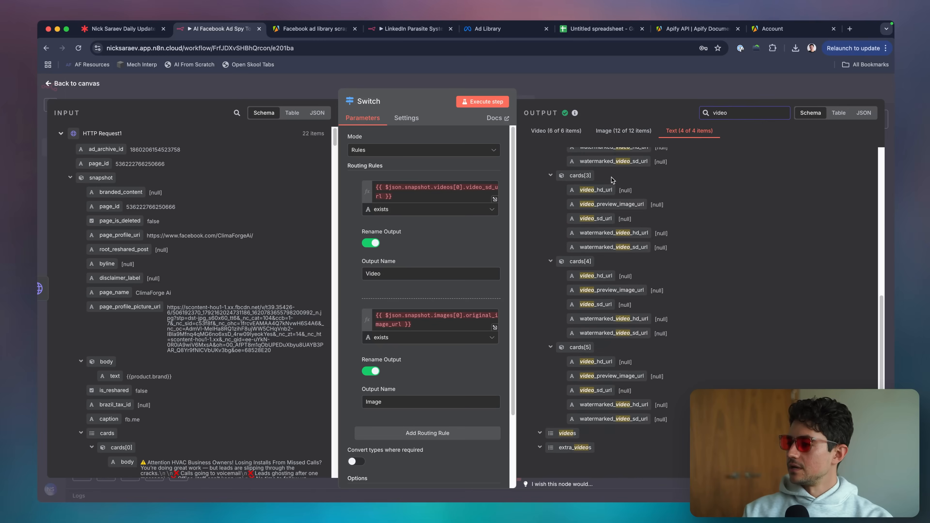
pyautogui.scroll(8, 613, 180)
# Search the Switch node's Video, Image and Text outputs for "image", collapsing the cards group in the Text results
pyautogui.click(569, 132)
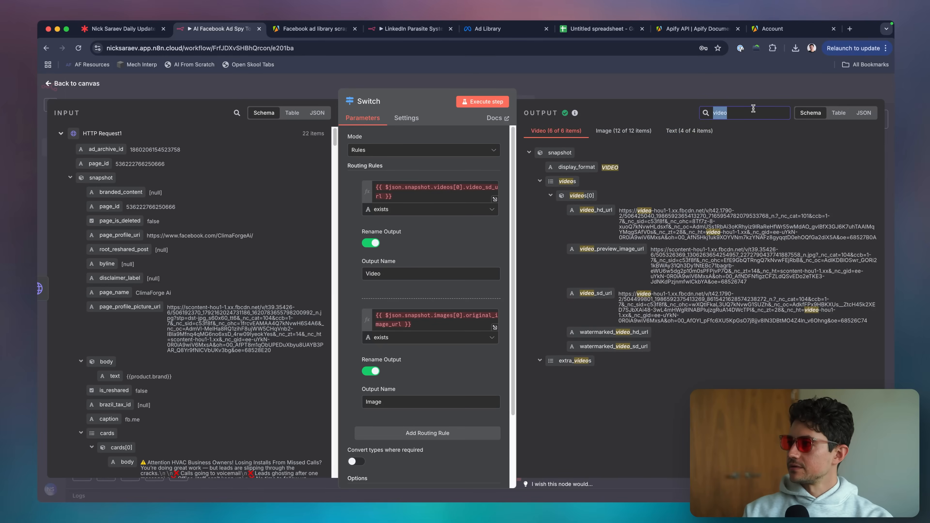
pyautogui.write('image')
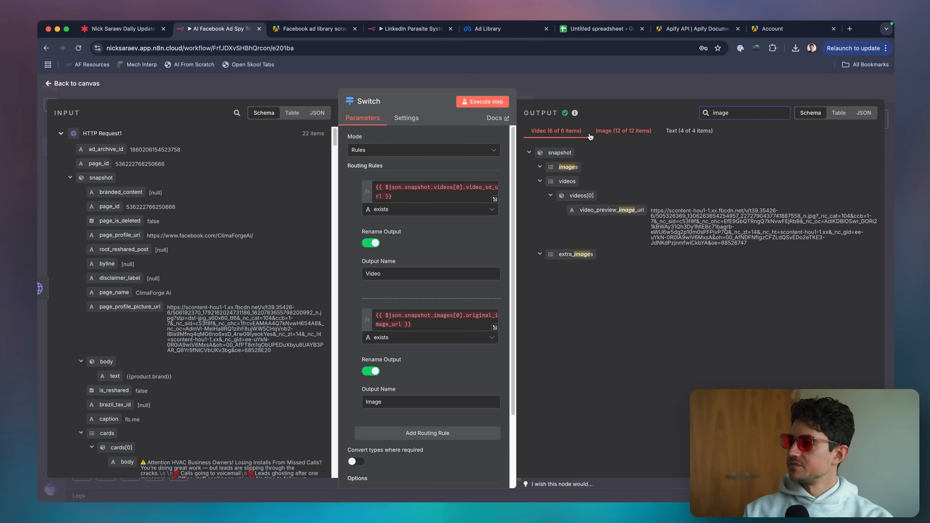
pyautogui.click(621, 132)
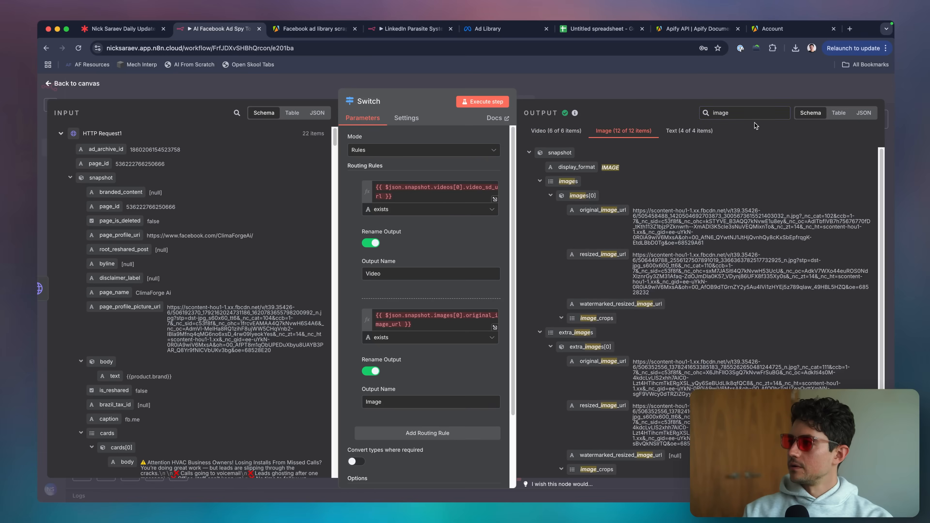
pyautogui.write('i,a')
pyautogui.press('BackSpace')
pyautogui.press('BackSpace')
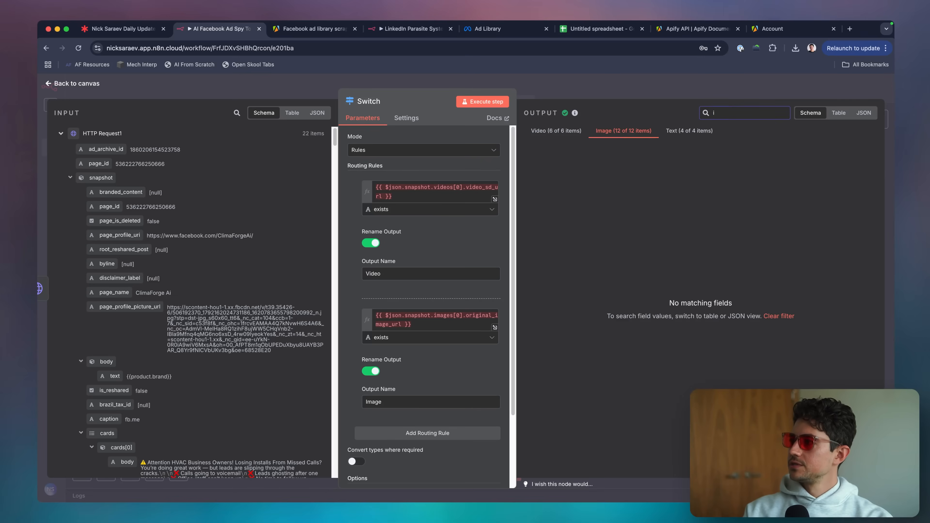
pyautogui.scroll(-1, 605, 195)
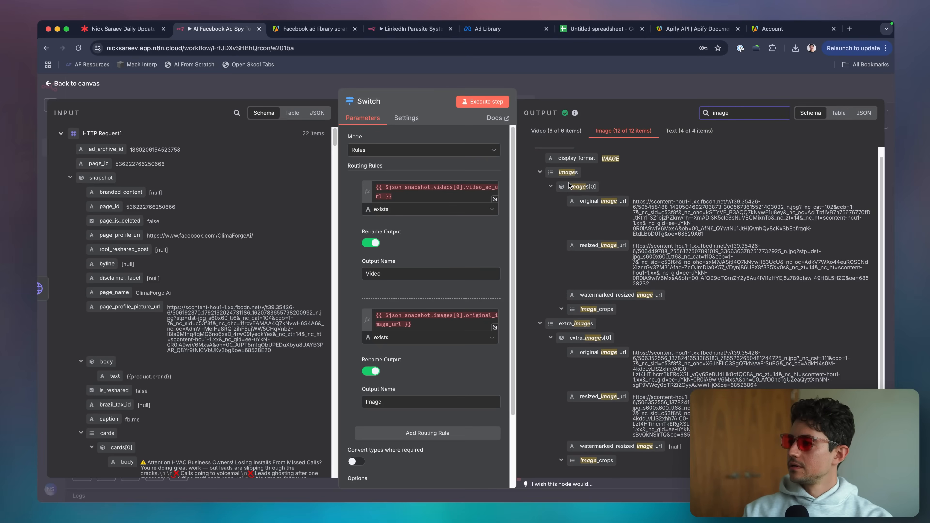
pyautogui.click(682, 130)
pyautogui.doubleClick(735, 112)
pyautogui.write('i')
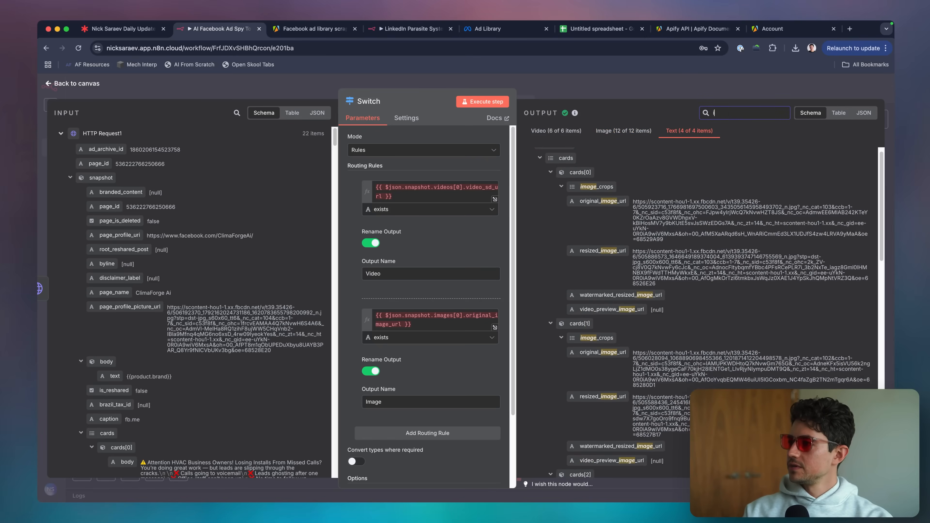
pyautogui.scroll(1, 638, 165)
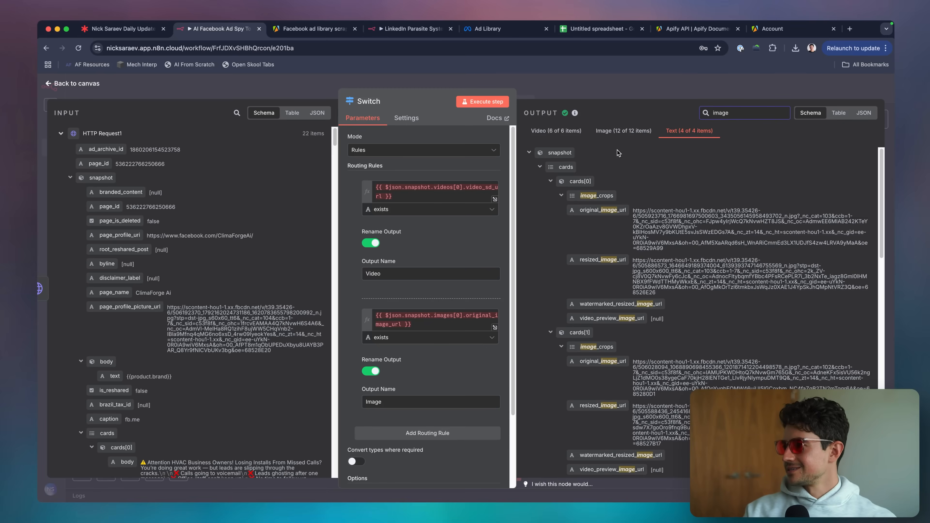
pyautogui.click(540, 167)
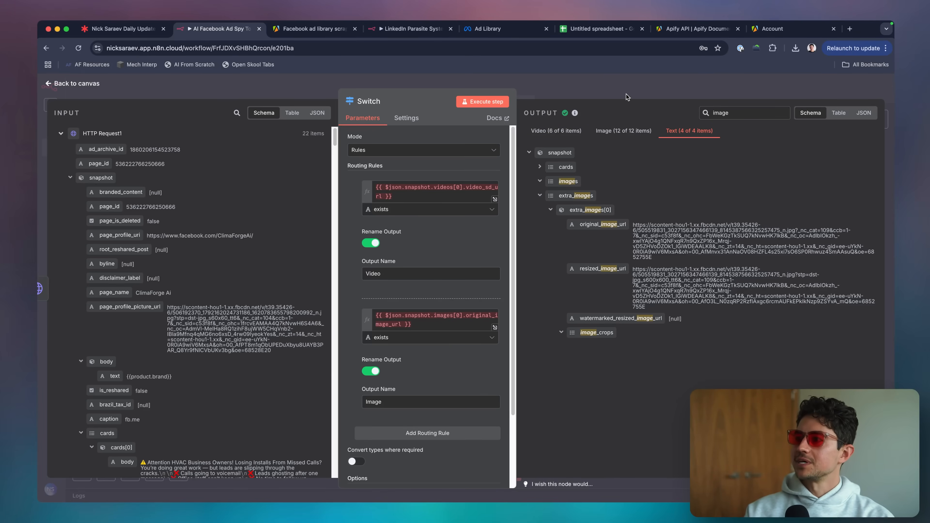
# Return to the canvas and pin the output data of the Switch node
pyautogui.click(624, 87)
pyautogui.scroll(5, 401, 242)
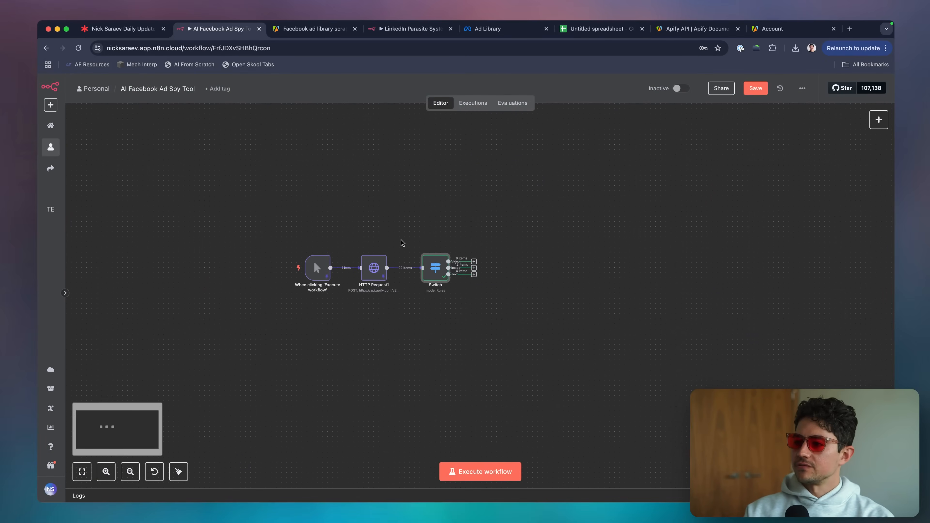
pyautogui.scroll(-2, 401, 240)
pyautogui.hscroll(2, 401, 240)
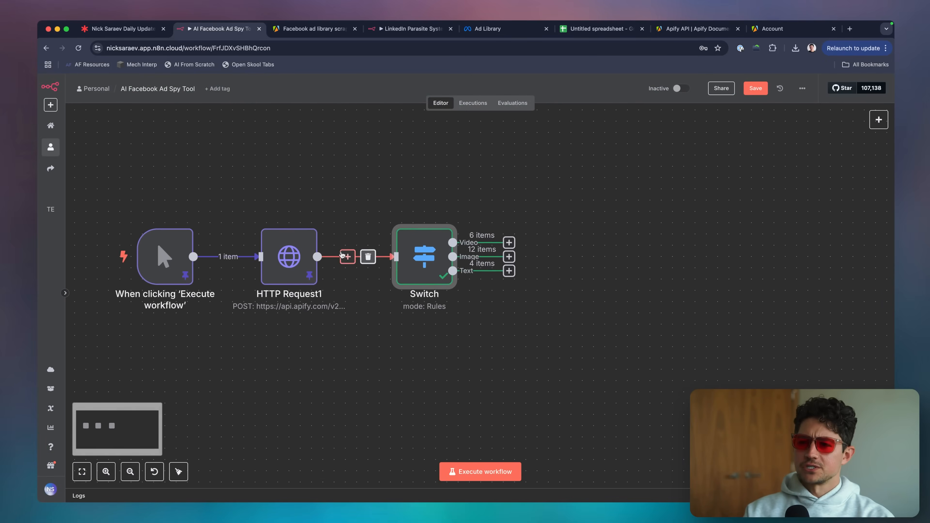
pyautogui.hscroll(-1, 341, 252)
pyautogui.hscroll(3, 342, 254)
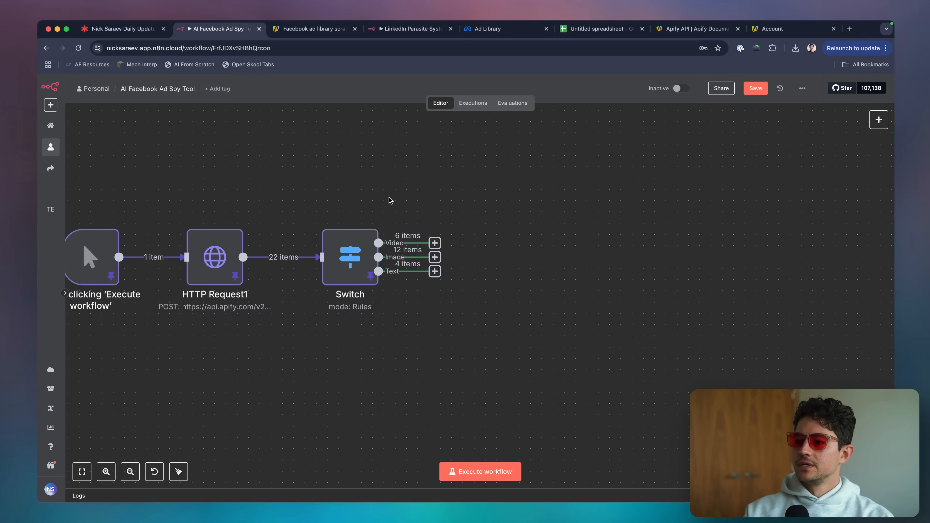
pyautogui.hscroll(-2, 390, 200)
# Review the rough scope on the Lucidspark board, return to the n8n workflow and look over the Switch node's pinned data
pyautogui.click(140, 30)
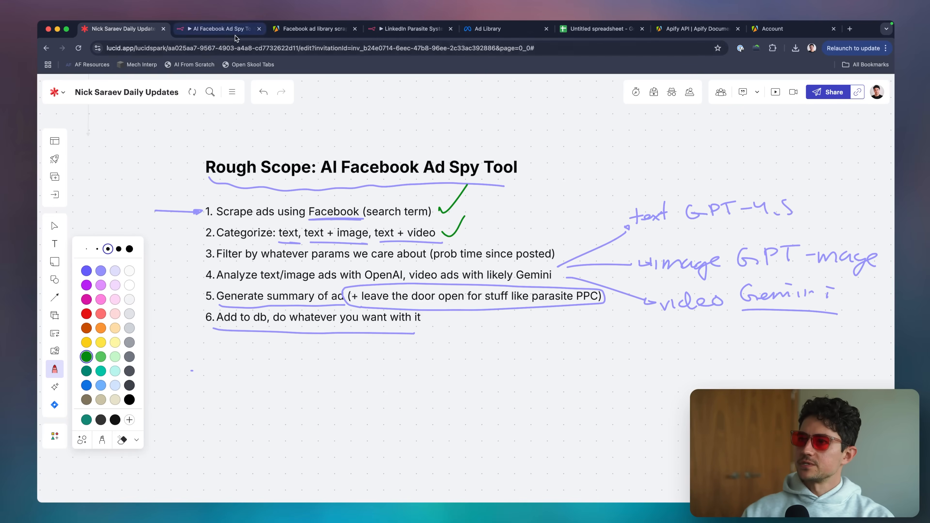
pyautogui.click(219, 29)
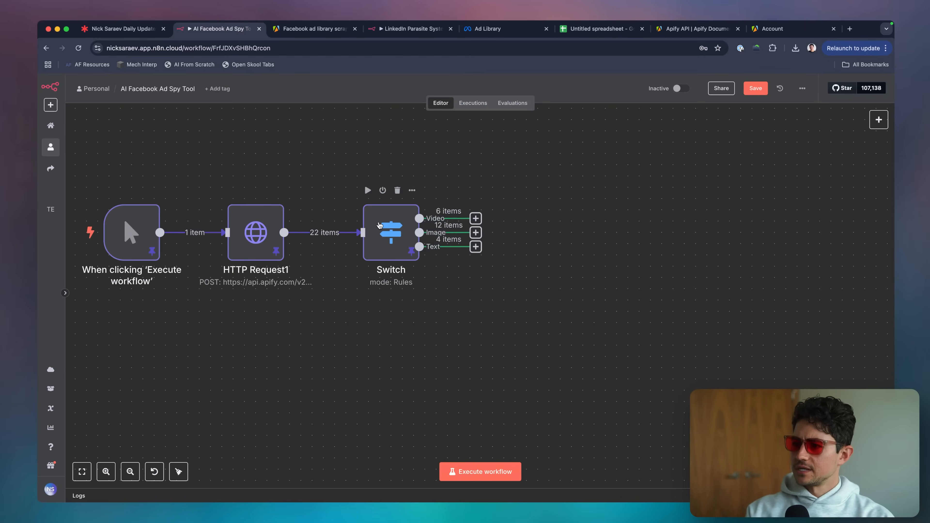
pyautogui.doubleClick(380, 225)
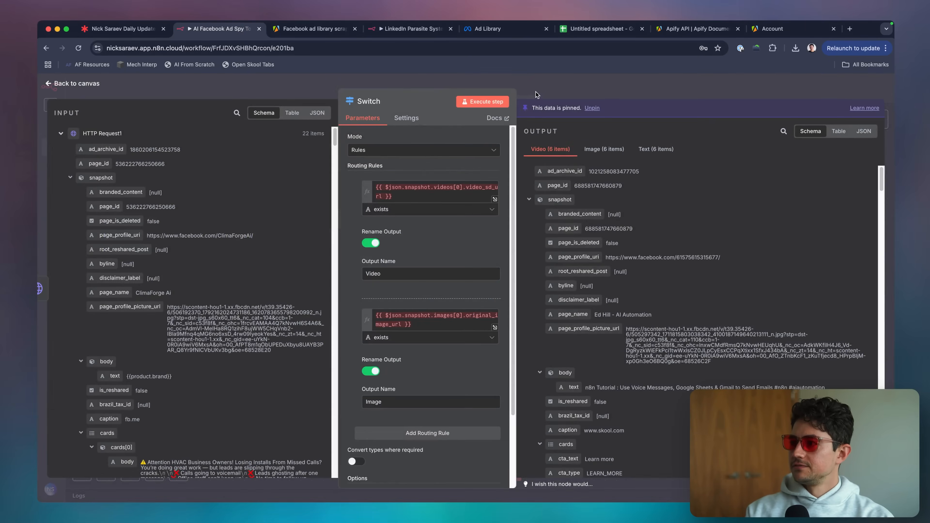
pyautogui.click(538, 88)
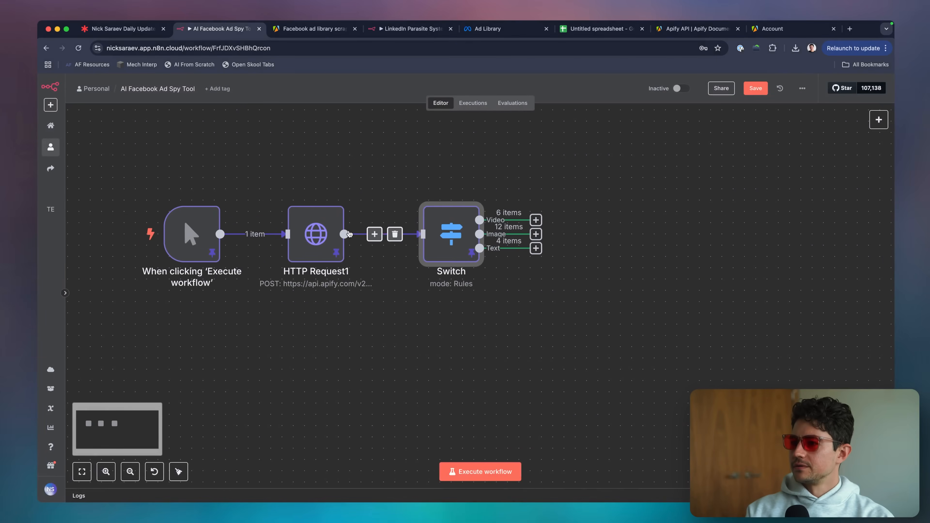
# Examine the fields in HTTP Request1's pinned output for ad properties usable as filter criteria, and return to the canvas
pyautogui.doubleClick(316, 256)
pyautogui.scroll(-6, 602, 216)
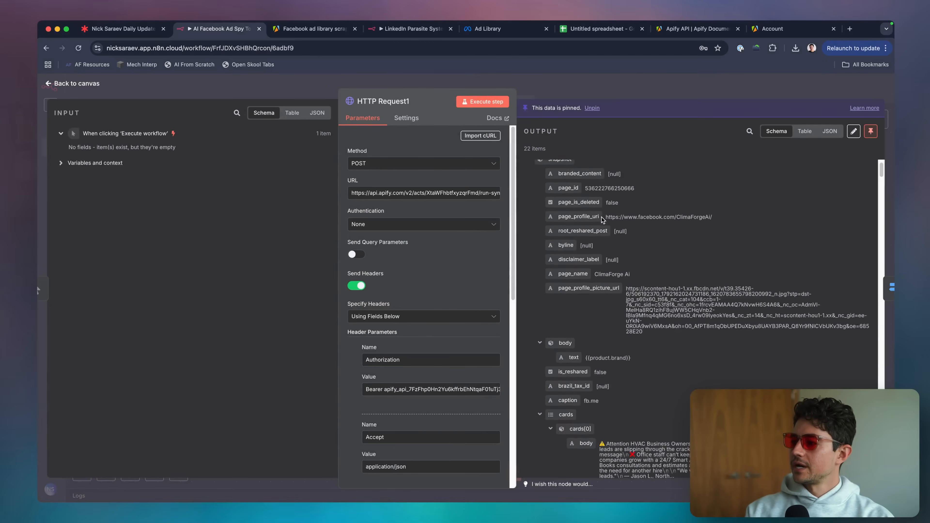
pyautogui.scroll(-5, 602, 216)
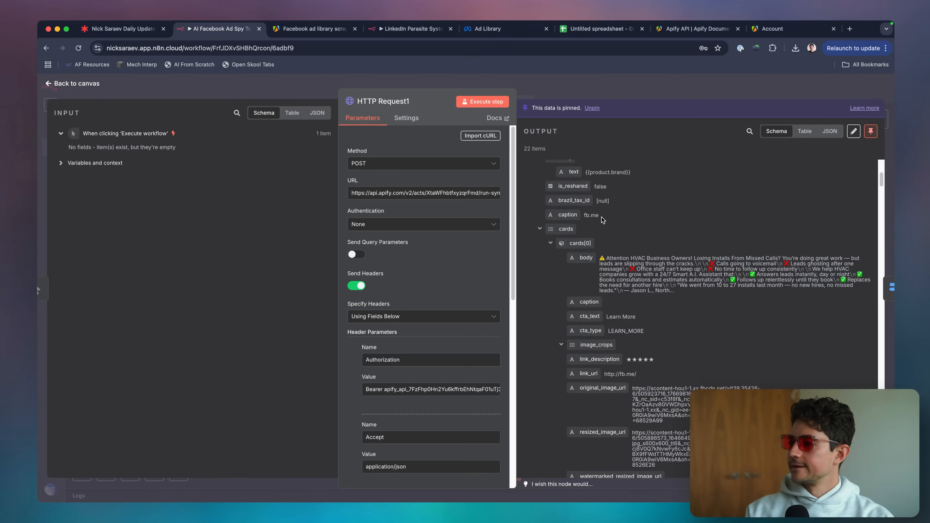
pyautogui.scroll(-8, 602, 219)
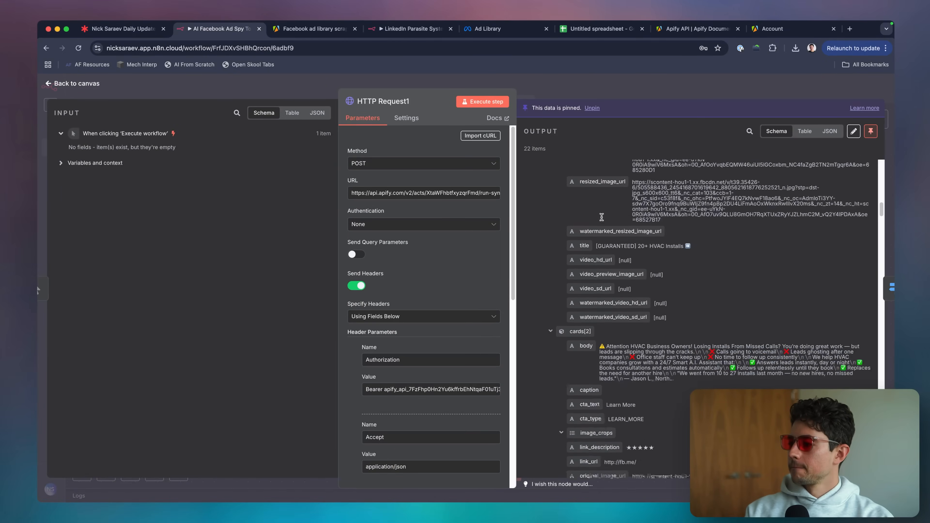
pyautogui.scroll(-5, 602, 220)
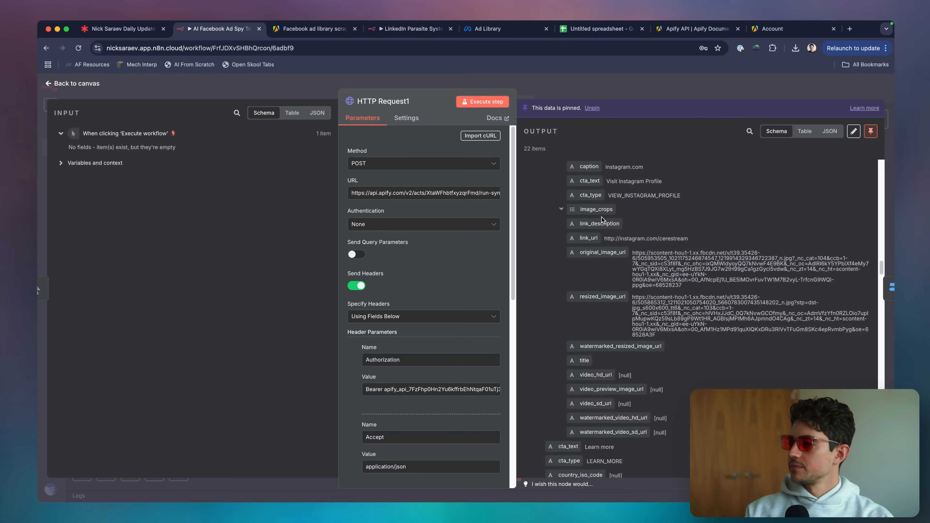
pyautogui.scroll(-8, 602, 216)
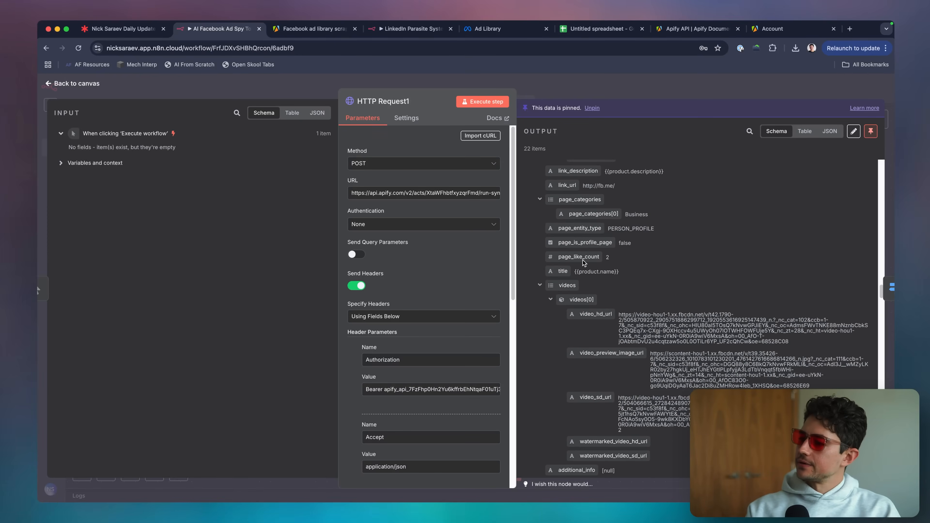
pyautogui.scroll(-5, 659, 251)
pyautogui.scroll(-8, 658, 251)
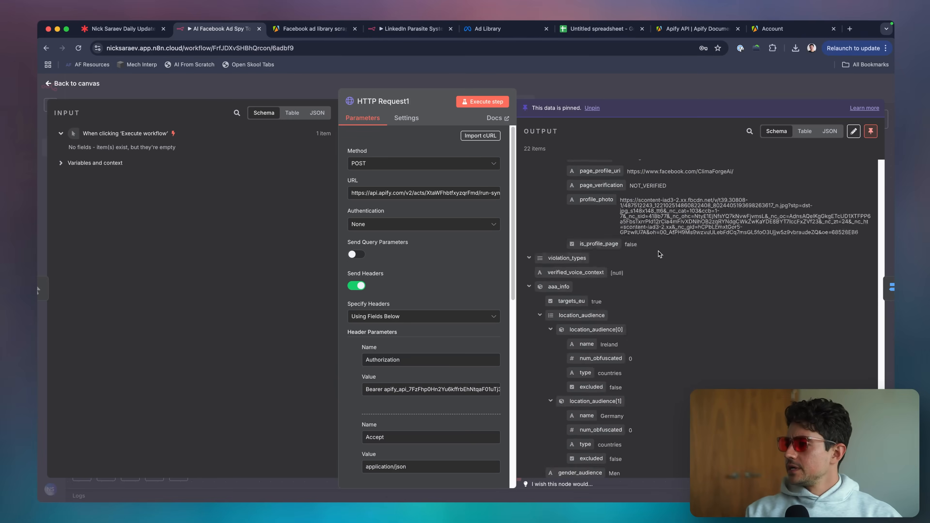
pyautogui.scroll(5, 659, 251)
pyautogui.scroll(2, 659, 251)
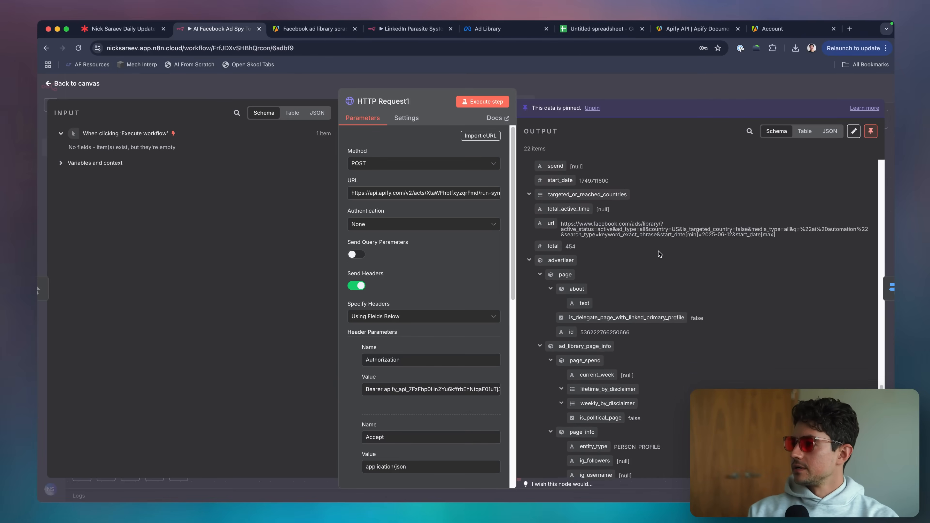
pyautogui.scroll(-10, 658, 251)
pyautogui.scroll(3, 628, 273)
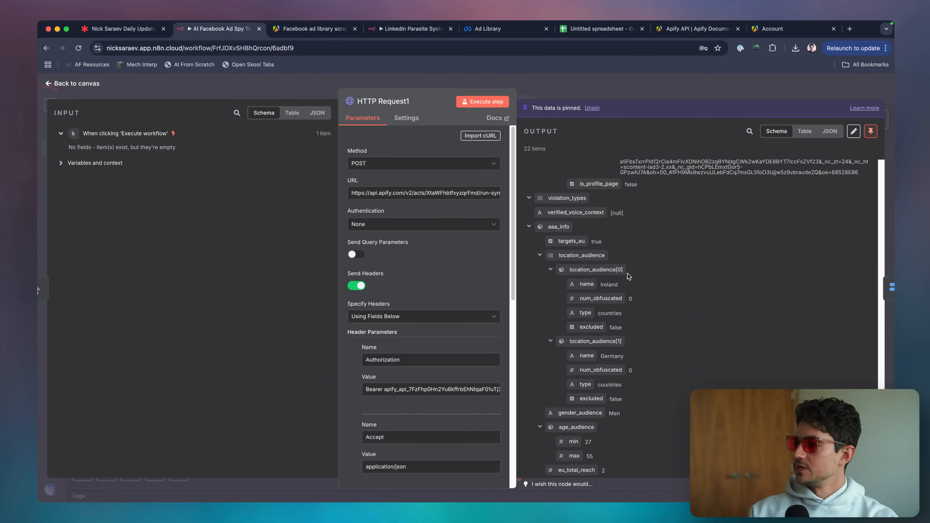
pyautogui.scroll(-10, 626, 274)
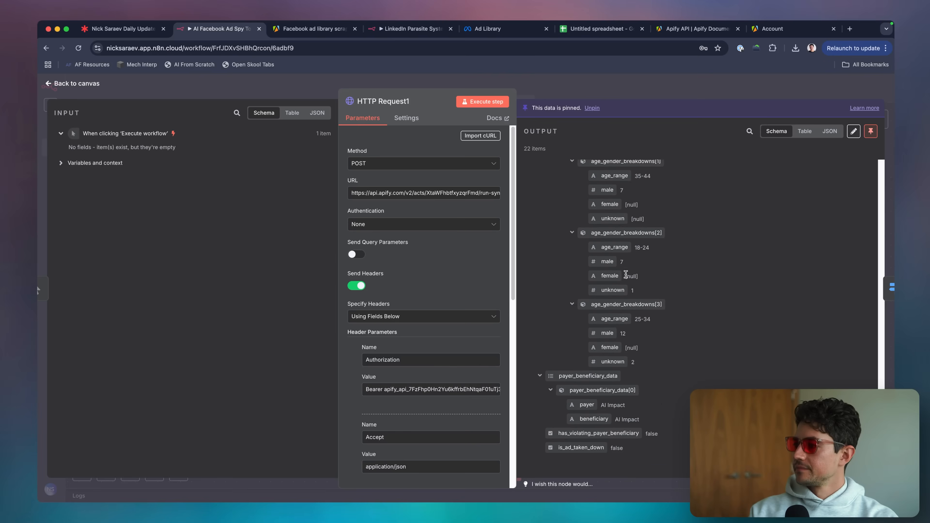
pyautogui.scroll(-15, 626, 274)
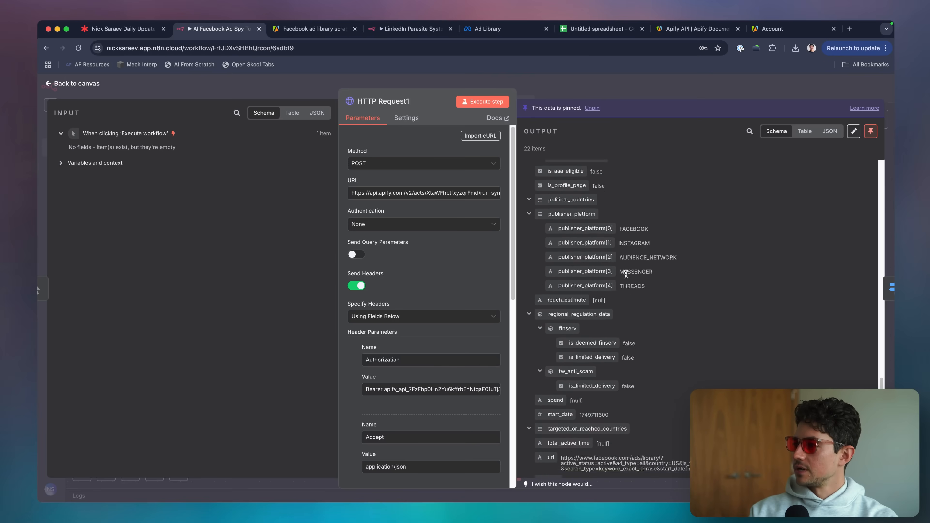
pyautogui.scroll(20, 633, 287)
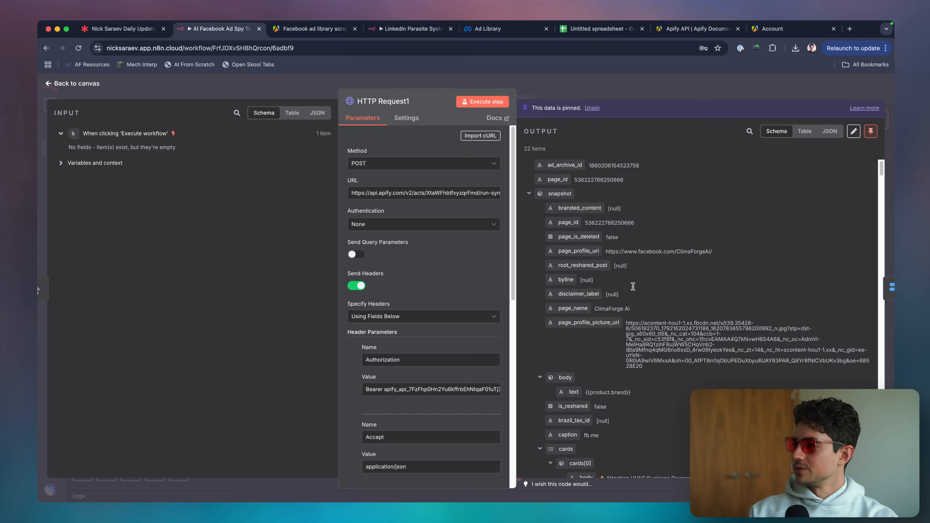
pyautogui.click(657, 87)
# Insert a Filter node on the connection between HTTP Request1 and Switch
pyautogui.click(423, 236)
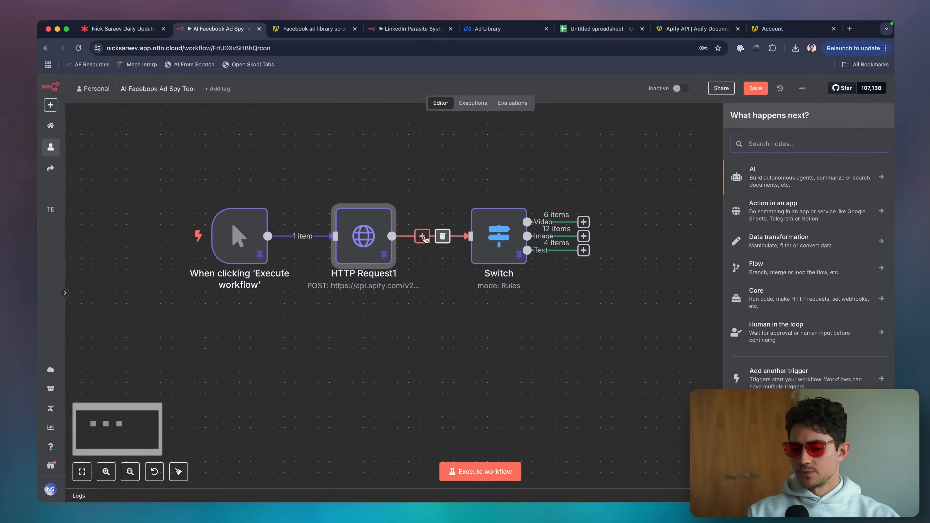
pyautogui.write('filter')
pyautogui.press('Return')
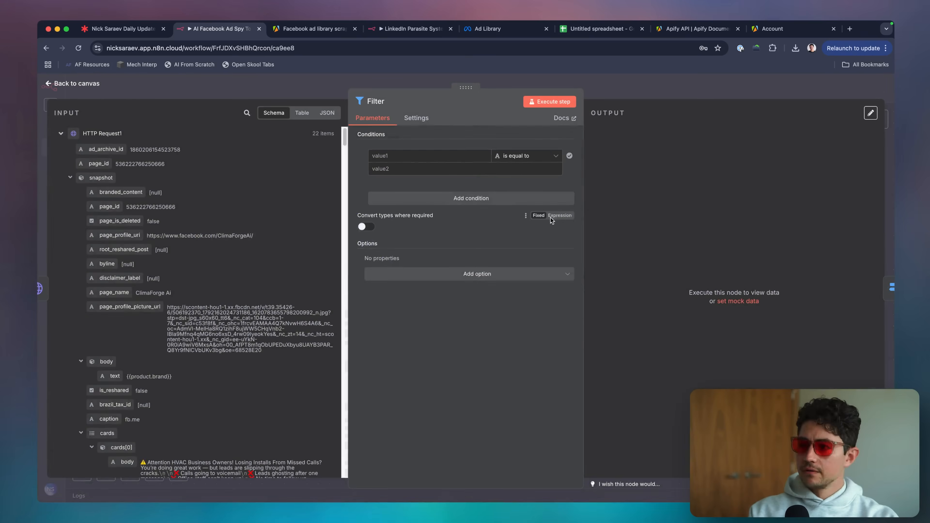
# Search the input fields for "like" and filter for the advertiser page_info likes number being greater than 0
pyautogui.click(247, 112)
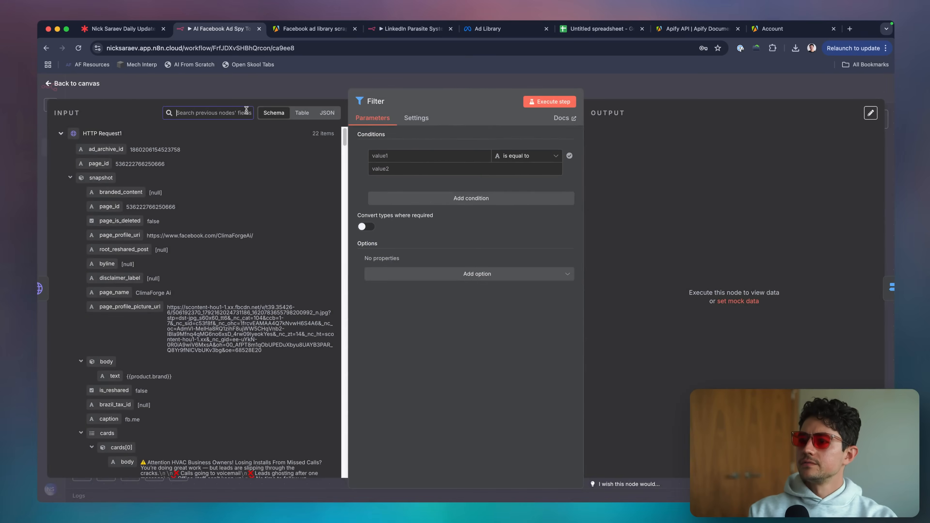
pyautogui.write('ku')
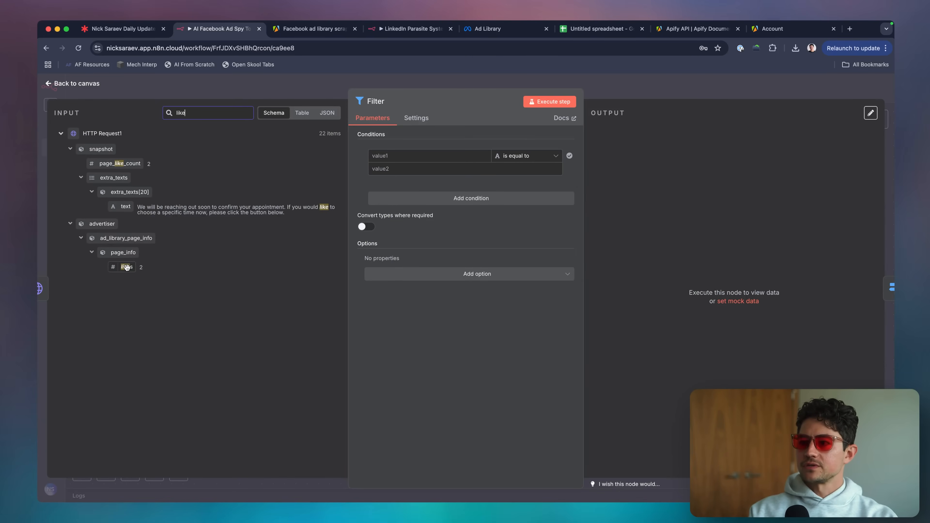
pyautogui.moveTo(126, 266); pyautogui.dragTo(421, 157)
pyautogui.click(527, 156)
pyautogui.moveTo(548, 189)
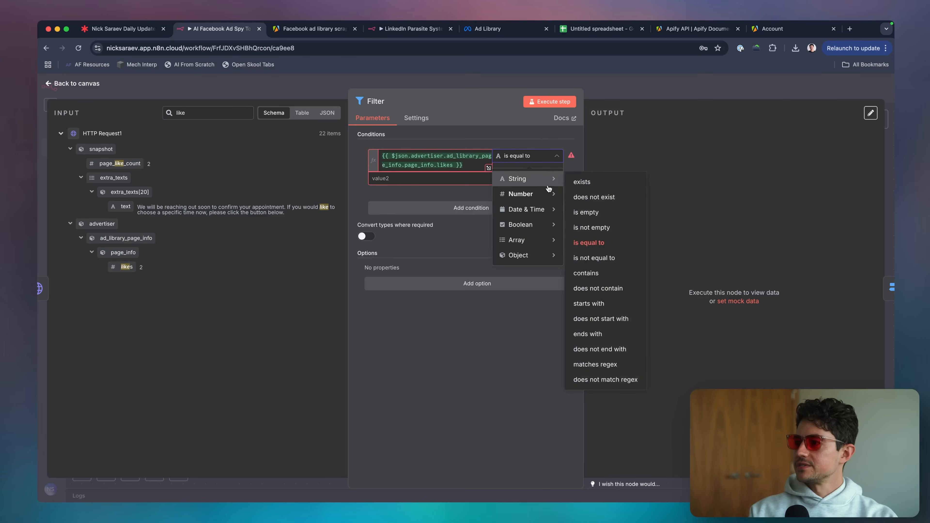
pyautogui.click(602, 287)
pyautogui.click(472, 178)
pyautogui.write('0')
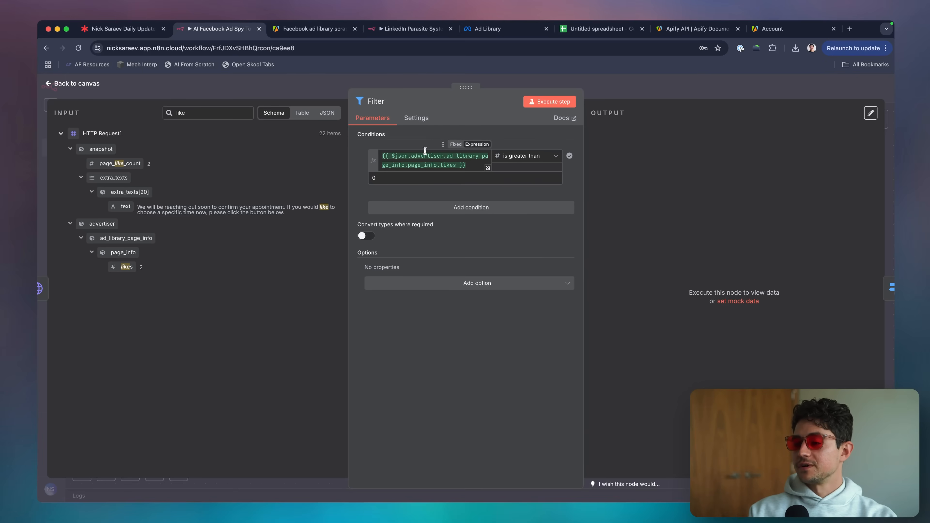
pyautogui.click(606, 93)
# Rename the Filter node "Filter For Likes"
pyautogui.press('F2')
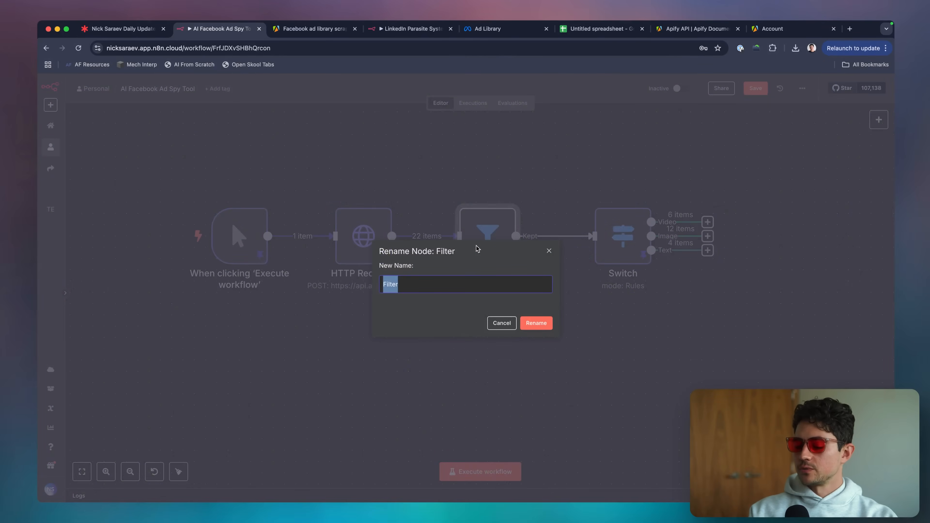
pyautogui.write('Filter ')
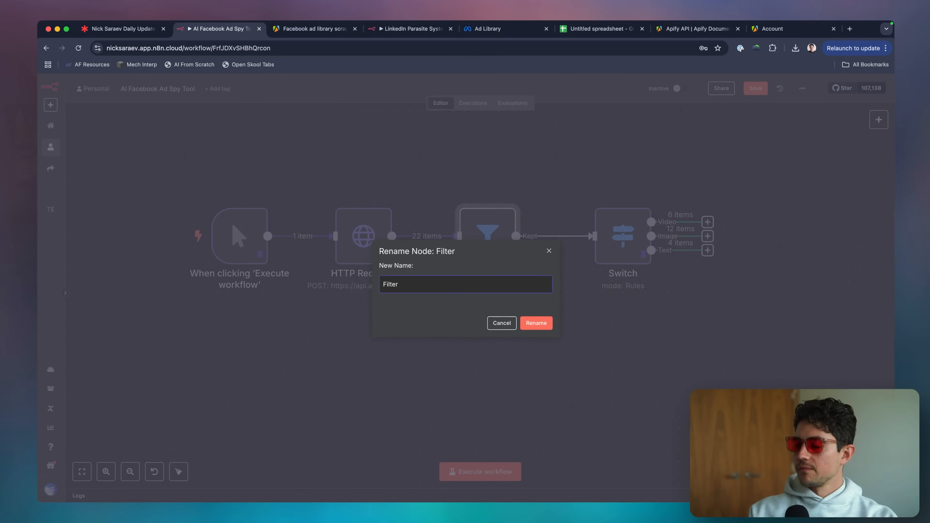
pyautogui.write('For Likes')
pyautogui.press('Return')
# Rename the HTTP Request1 node "Run Actor"
pyautogui.click(363, 236)
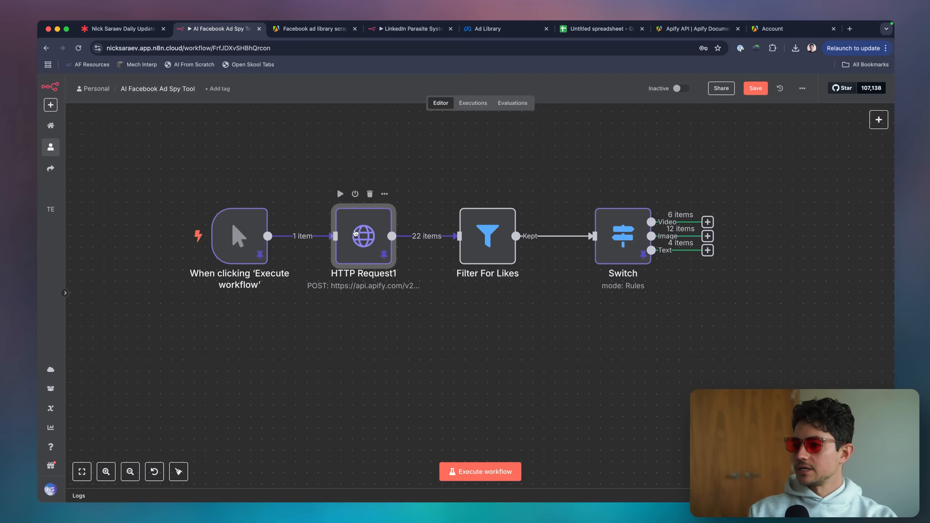
pyautogui.press('F2')
pyautogui.write('Run Acto')
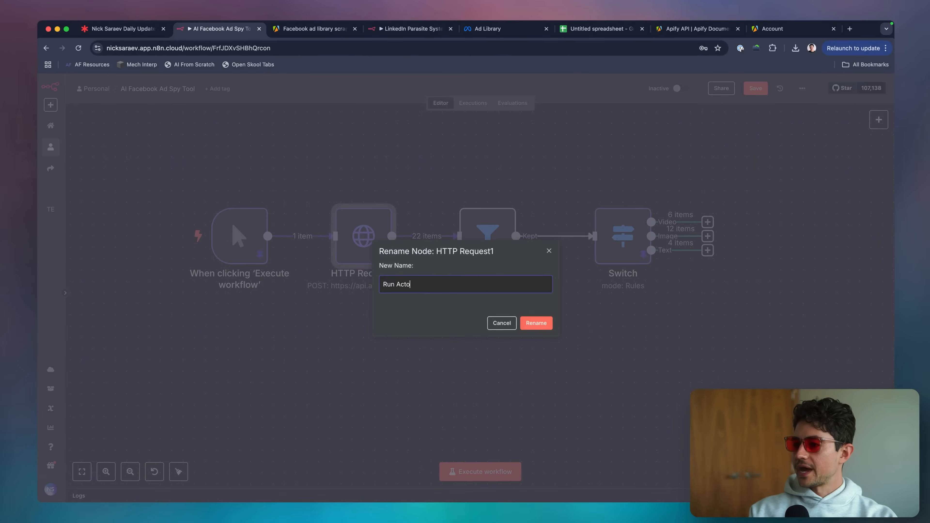
pyautogui.write('r')
pyautogui.press('Return')
pyautogui.click(606, 250)
pyautogui.press('F2')
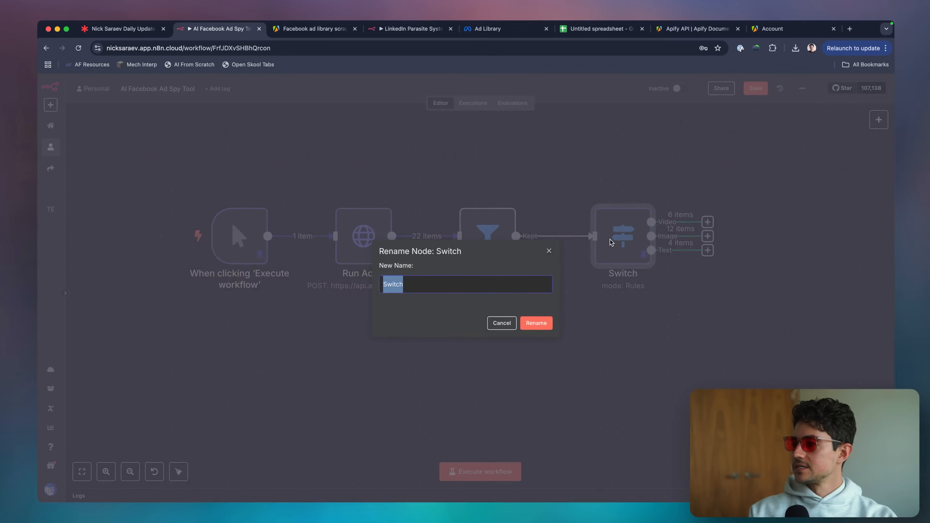
pyautogui.press('Escape')
# Execute the Filter For Likes node and examine its discarded output
pyautogui.scroll(-5, 623, 292)
pyautogui.scroll(2, 625, 294)
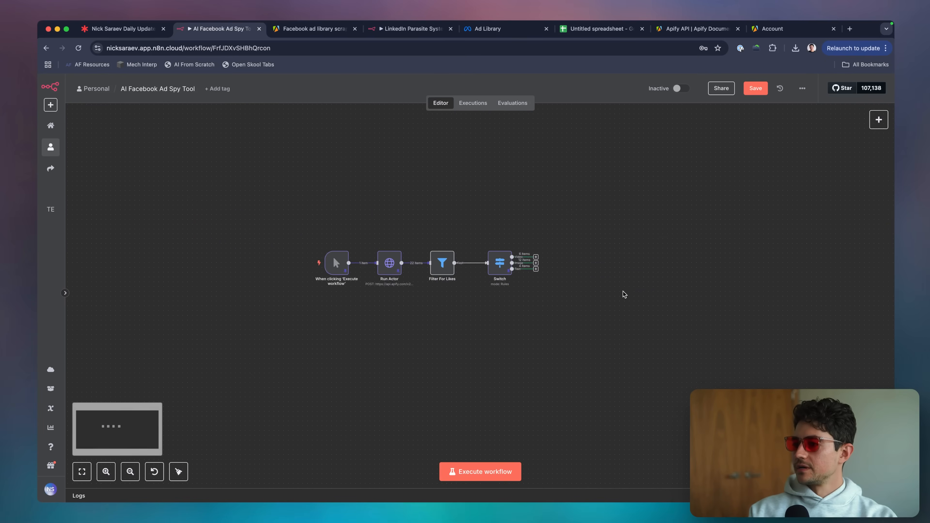
pyautogui.doubleClick(442, 263)
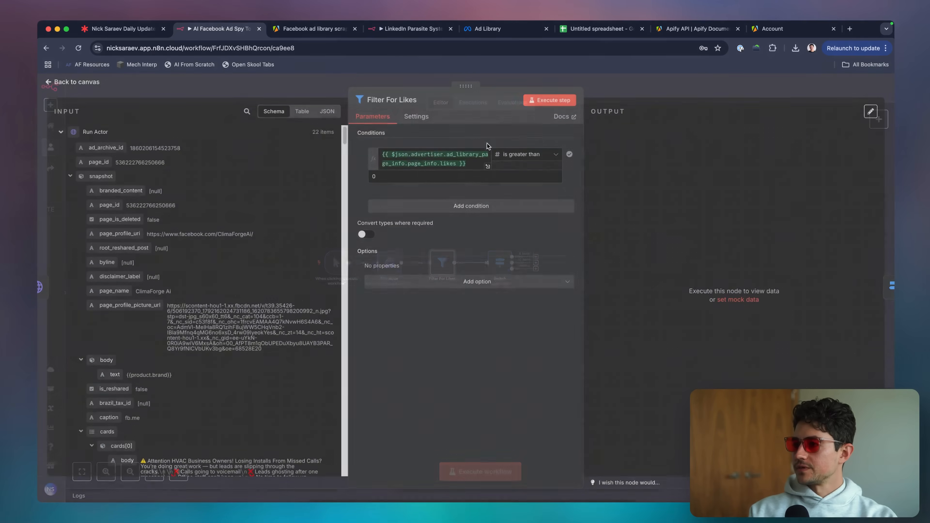
pyautogui.click(545, 101)
pyautogui.press('Escape')
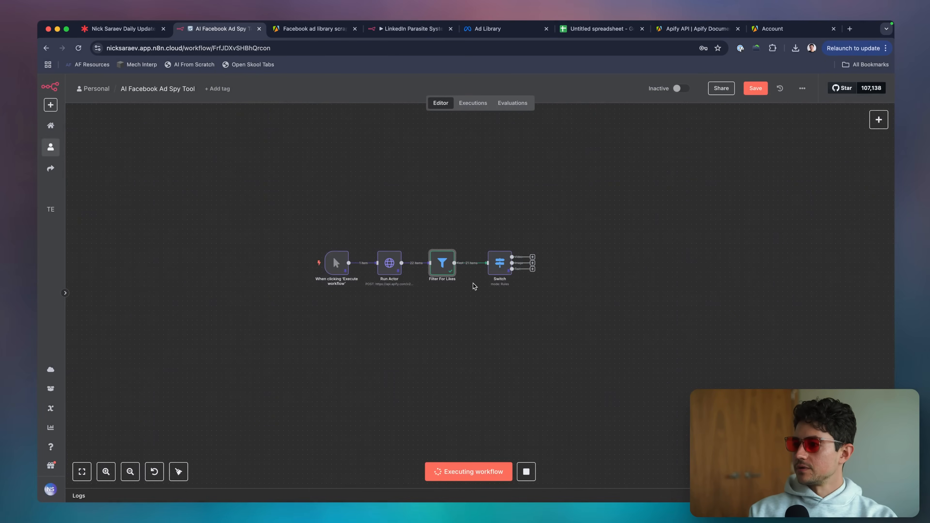
pyautogui.doubleClick(443, 266)
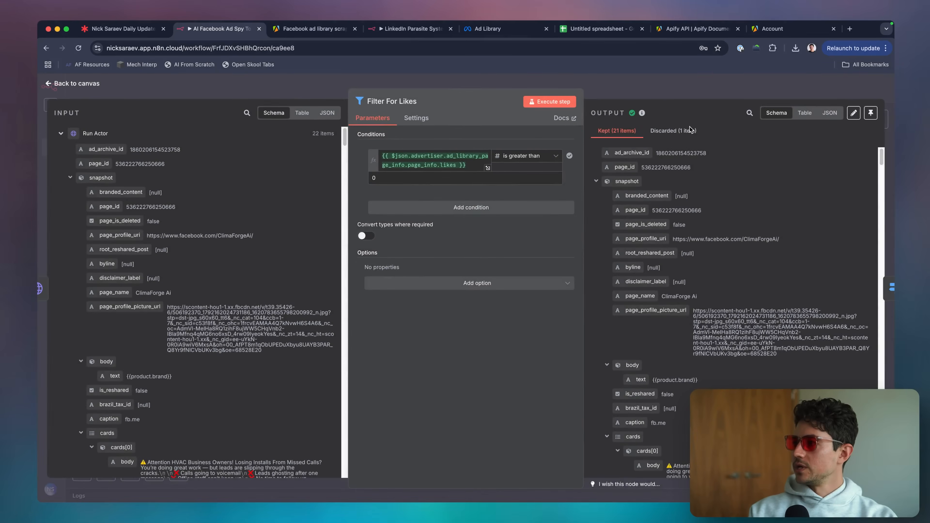
pyautogui.click(686, 133)
pyautogui.scroll(-2, 719, 293)
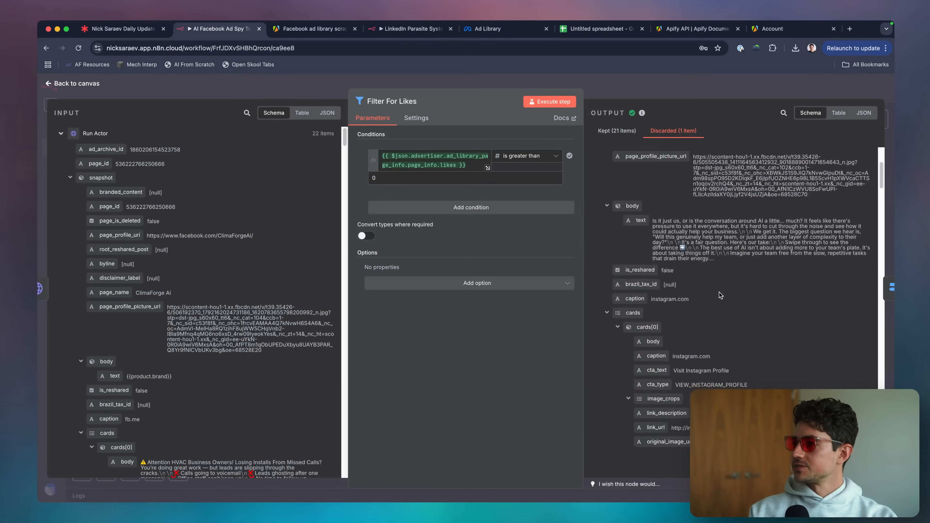
# Return to the canvas and pin the output data of the Filter For Likes node
pyautogui.press('Escape')
pyautogui.press('space')
pyautogui.press('Escape')
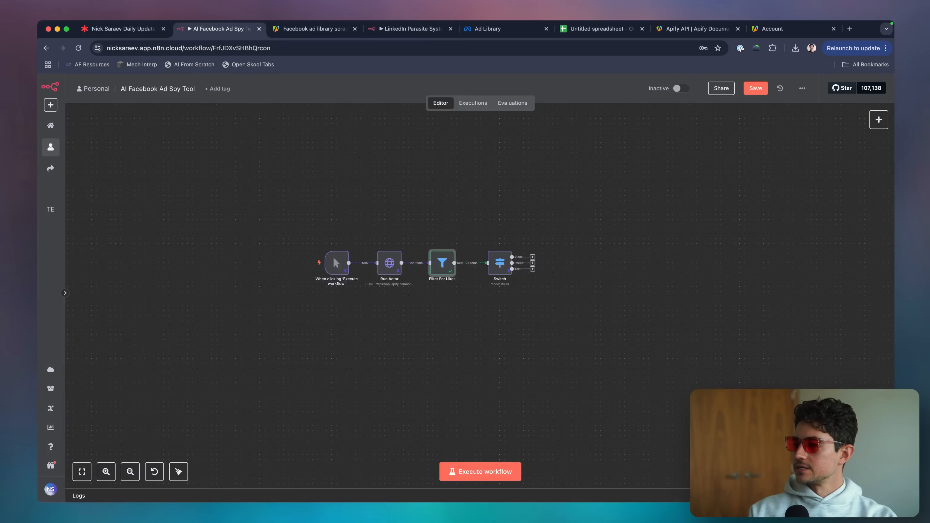
pyautogui.hscroll(3, 486, 253)
# Tick off the filter item, number 3, in green on the Lucidspark scope board, and return to the n8n workflow
pyautogui.hotkey('ctrl', 'shift', 'Tab')
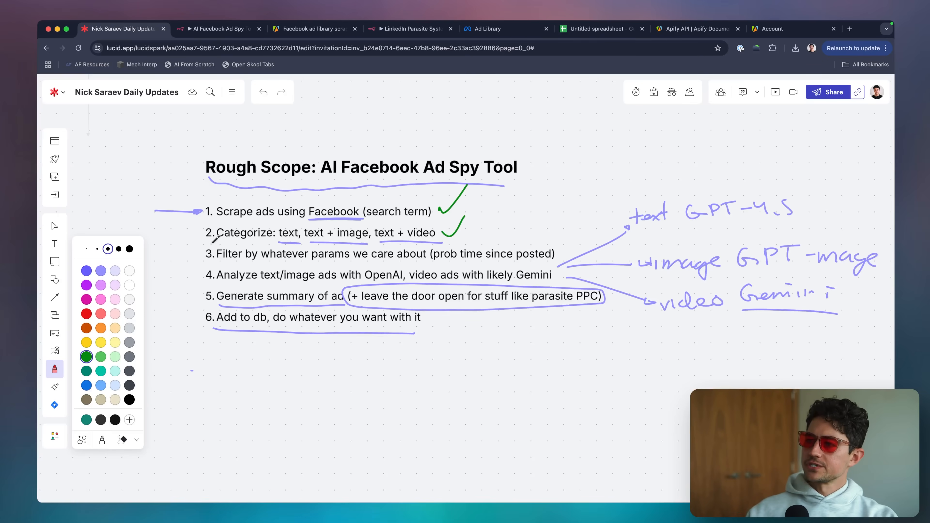
pyautogui.moveTo(564, 246); pyautogui.dragTo(588, 221)
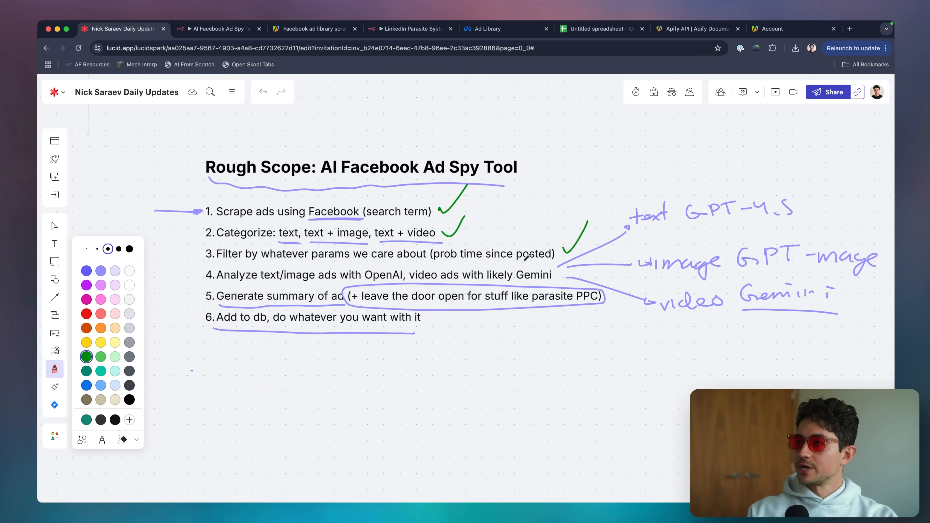
pyautogui.hotkey('ctrl', 'Tab')
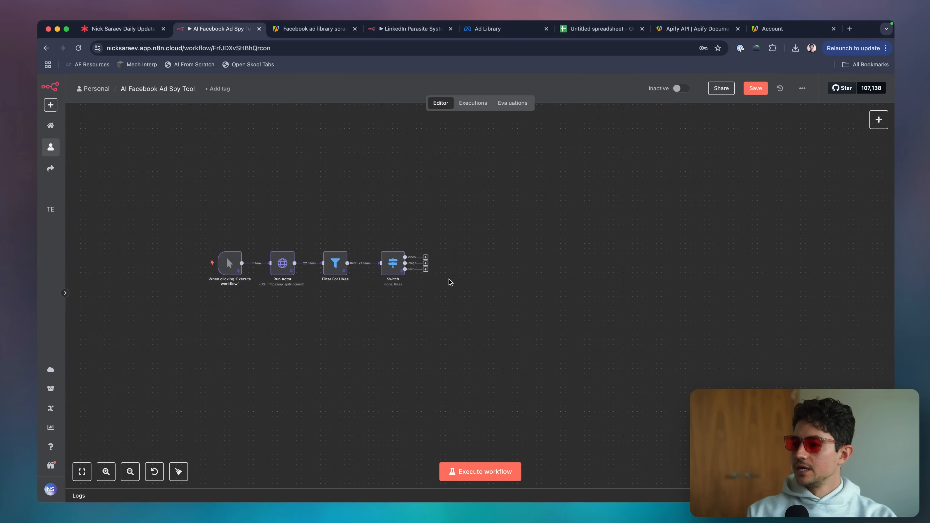
# Add an OpenAI "Message a model" node to the Switch node's Text output and move it farther from the Switch
pyautogui.scroll(3, 449, 280)
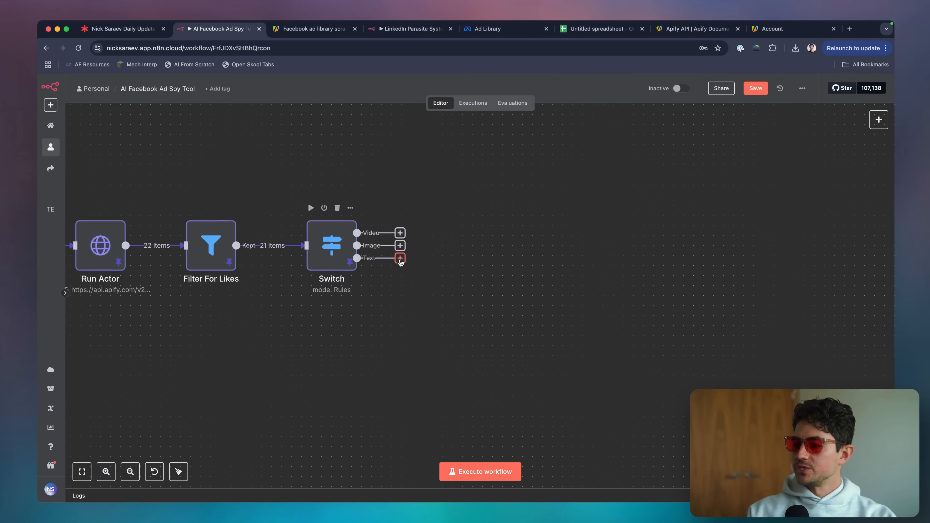
pyautogui.hscroll(1, 399, 262)
pyautogui.click(383, 250)
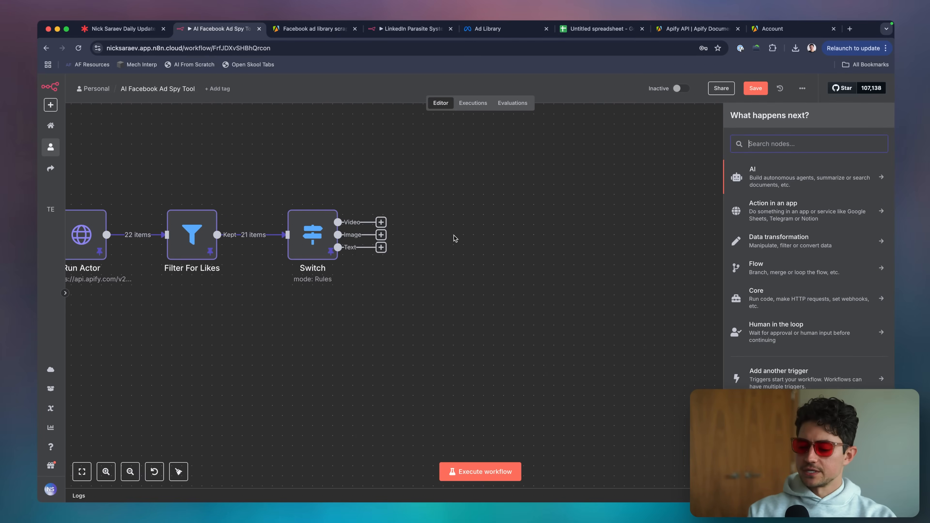
pyautogui.write('open')
pyautogui.press('Return')
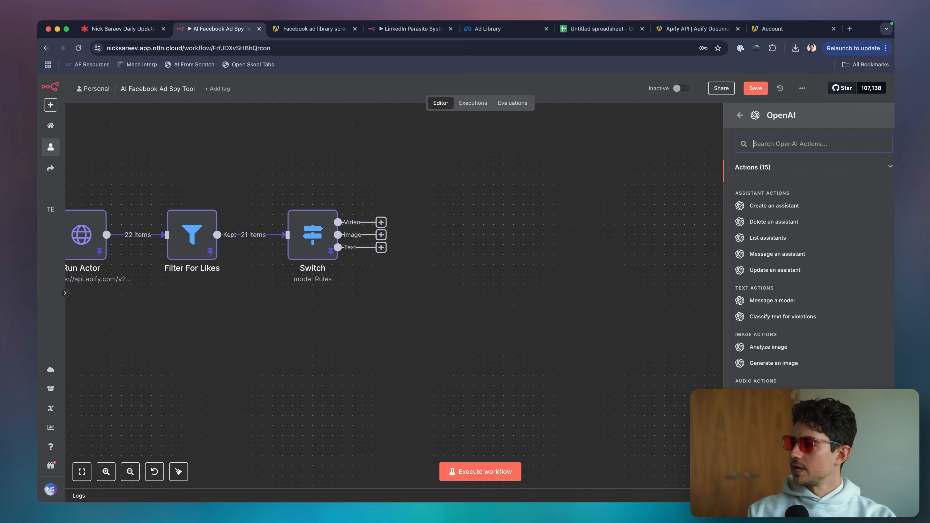
pyautogui.scroll(-1, 774, 257)
pyautogui.click(778, 290)
pyautogui.press('Escape')
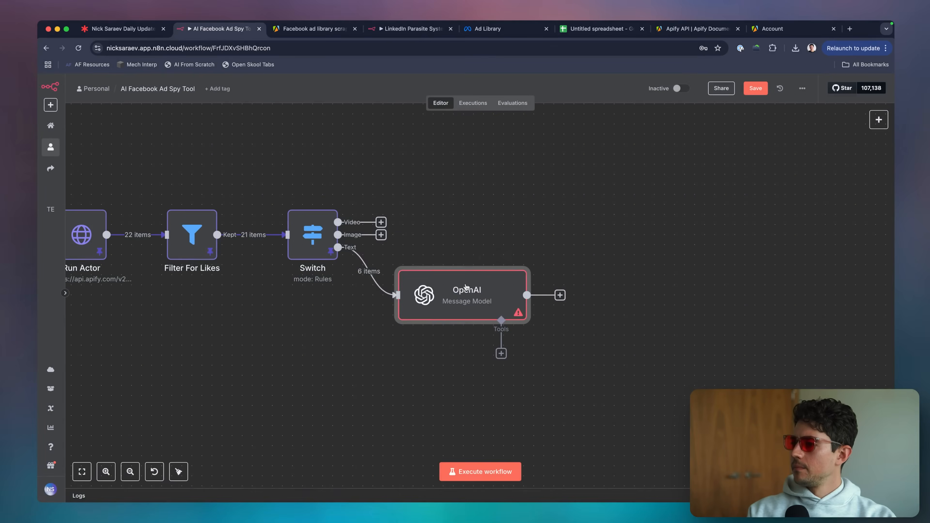
pyautogui.moveTo(461, 290); pyautogui.dragTo(557, 290)
pyautogui.hscroll(-2, 487, 320)
pyautogui.click(438, 332)
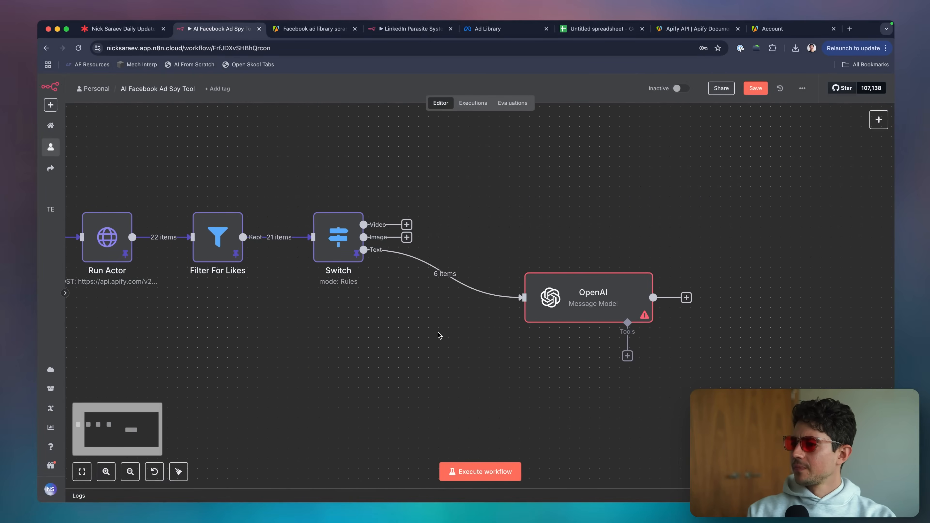
# Annotate the canvas with an arrow along the Text branch and "5-10 × 6 → 60" above the OpenAI node, and clear the drawing
pyautogui.moveTo(388, 261)
pyautogui.hotkey('ctrl', 'shift', 'a')
pyautogui.moveTo(383, 261); pyautogui.dragTo(505, 319)
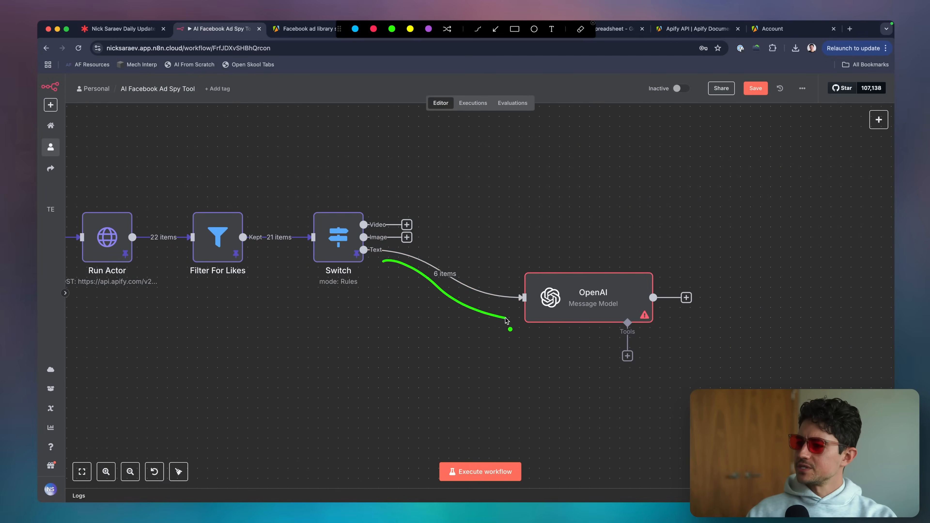
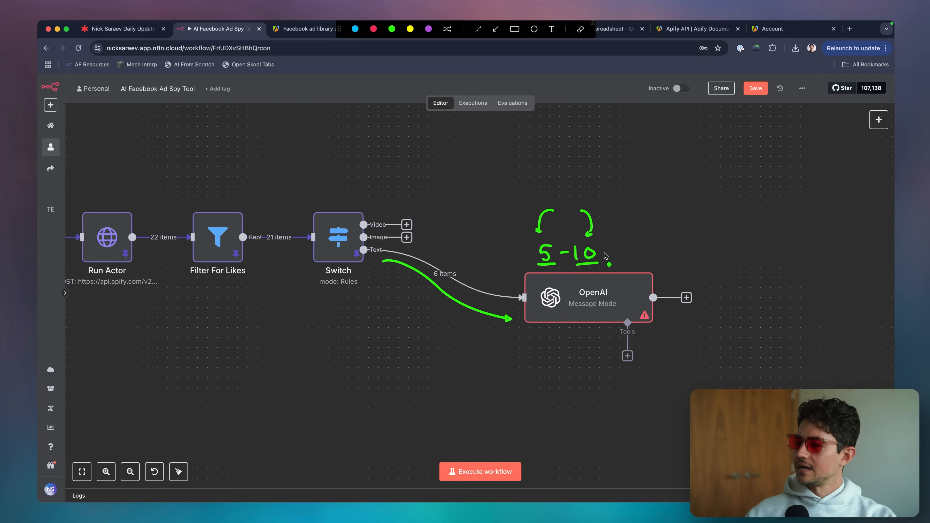
pyautogui.moveTo(671, 259); pyautogui.dragTo(693, 248)
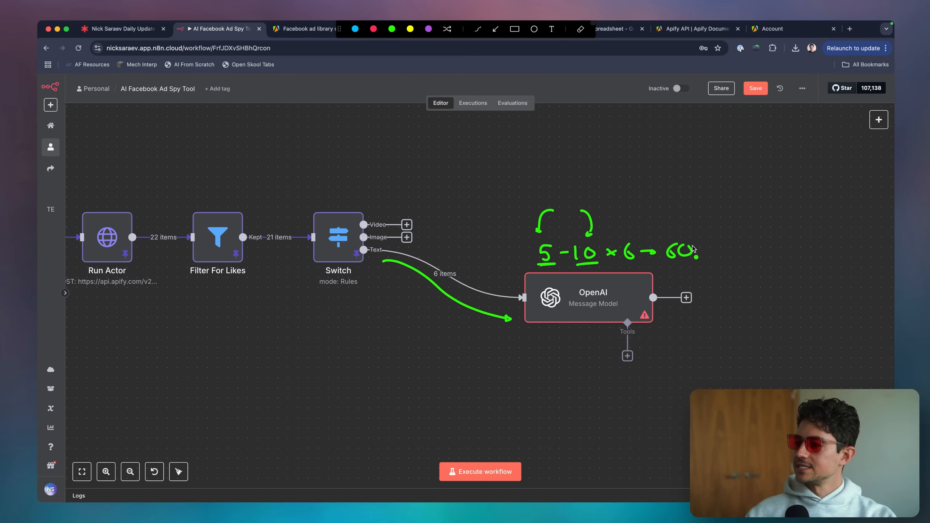
pyautogui.press('Escape')
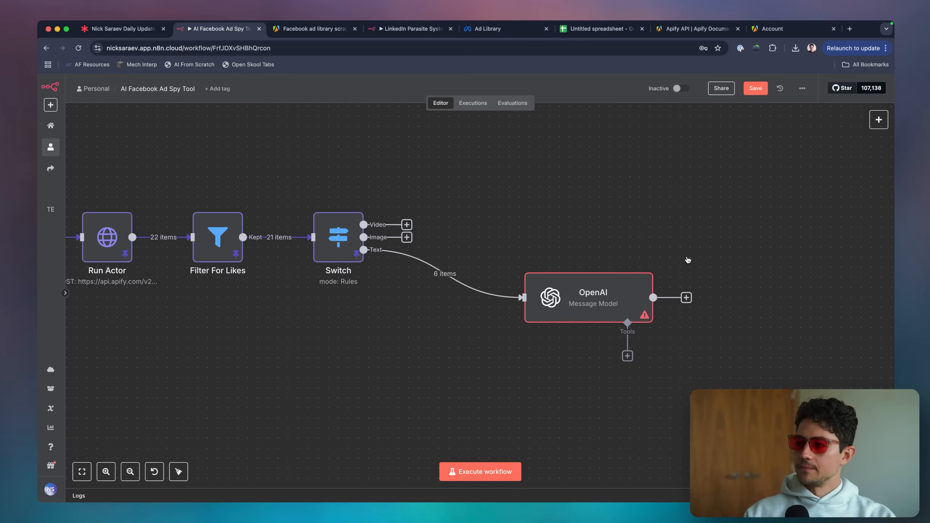
# Replace the OpenAI node's connection to the Switch's Text output with a Loop Over Items node, spacing the nodes along the branch
pyautogui.click(453, 275)
pyautogui.moveTo(562, 295); pyautogui.dragTo(633, 295)
pyautogui.click(407, 250)
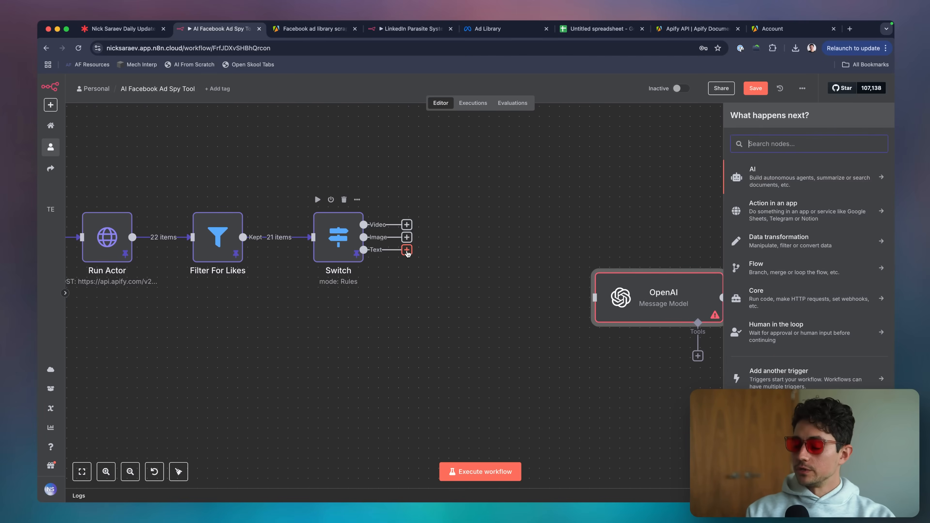
pyautogui.write('loop')
pyautogui.press('Return')
pyautogui.press('Escape')
pyautogui.moveTo(458, 303)
pyautogui.mouseDown()
pyautogui.moveTo(439, 304)
pyautogui.moveTo(448, 303)
pyautogui.mouseUp()
pyautogui.hscroll(2, 437, 307)
pyautogui.scroll(-1, 437, 307)
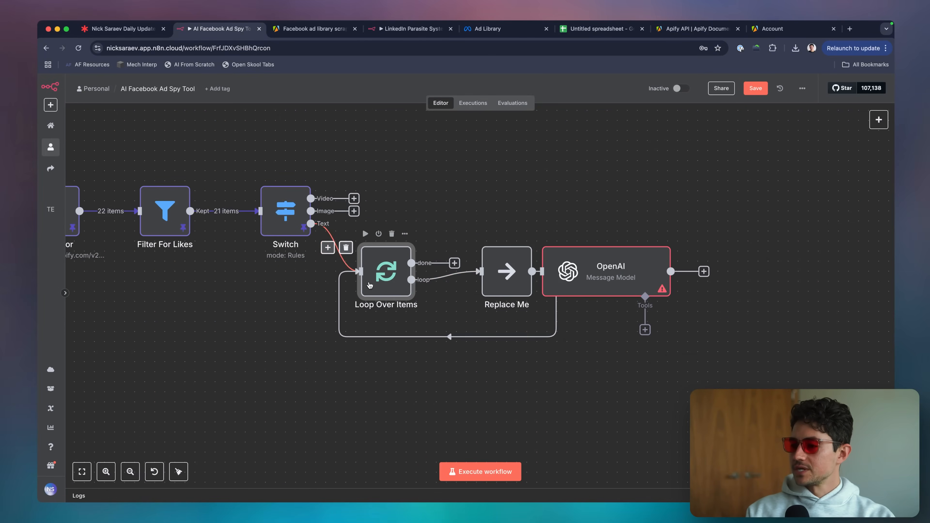
# Review the Batch Size setting of the Loop Over Items node and return to the canvas
pyautogui.doubleClick(370, 285)
pyautogui.scroll(5, 420, 136)
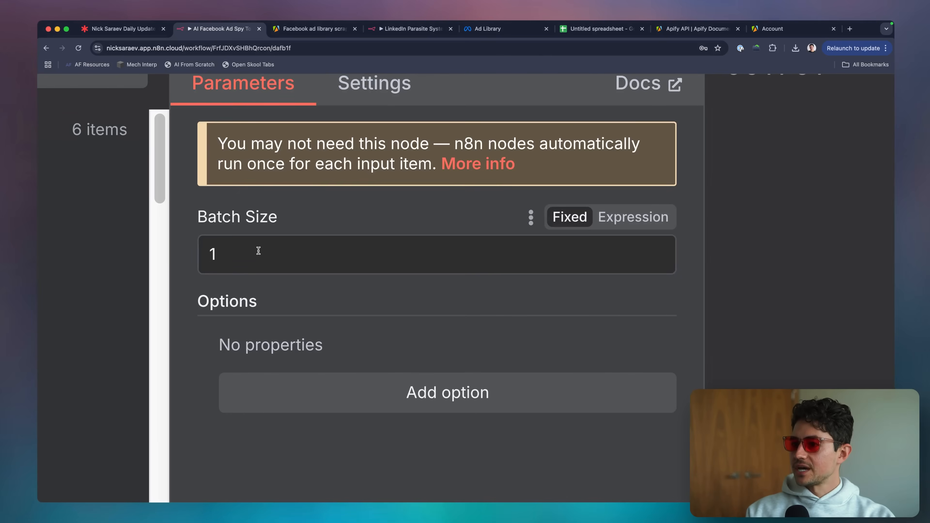
pyautogui.scroll(-5, 348, 213)
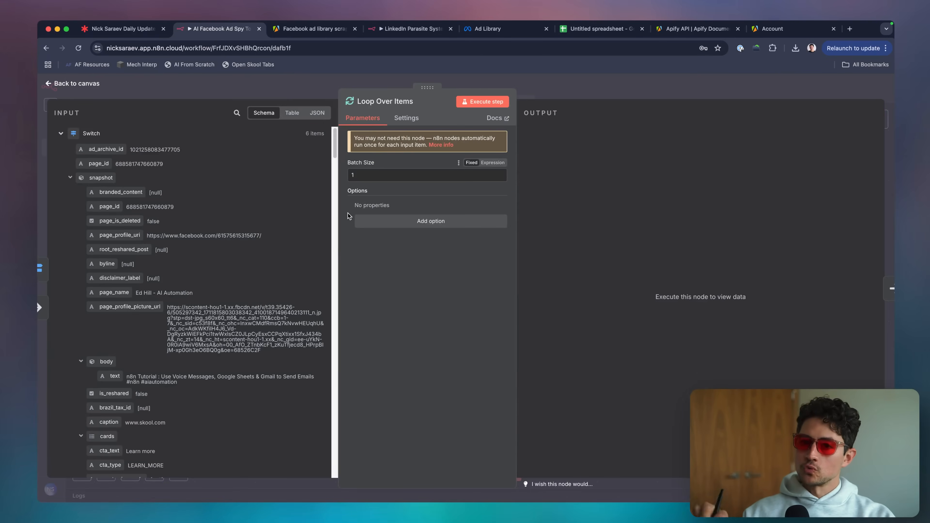
pyautogui.press('Escape')
# Return to the canvas, underline the 22, 21 and 6 items labels, mark up the loop output, and clear the drawing
pyautogui.click(411, 164)
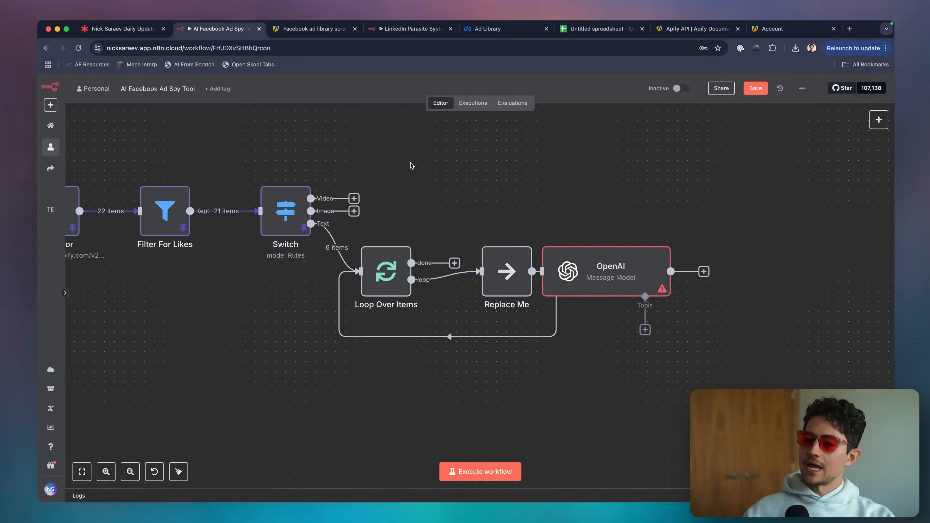
pyautogui.hotkey('ctrl', 'a')
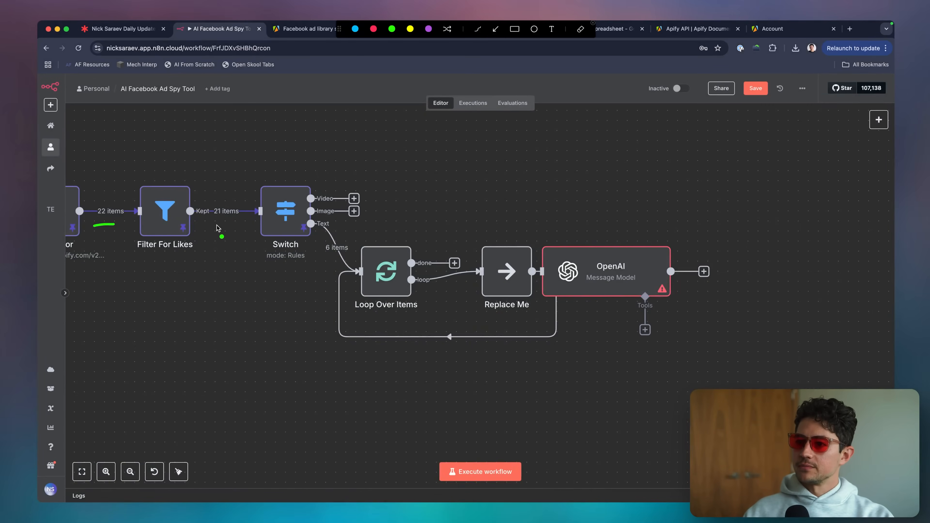
pyautogui.moveTo(216, 226); pyautogui.dragTo(240, 224)
pyautogui.moveTo(323, 263); pyautogui.dragTo(339, 264)
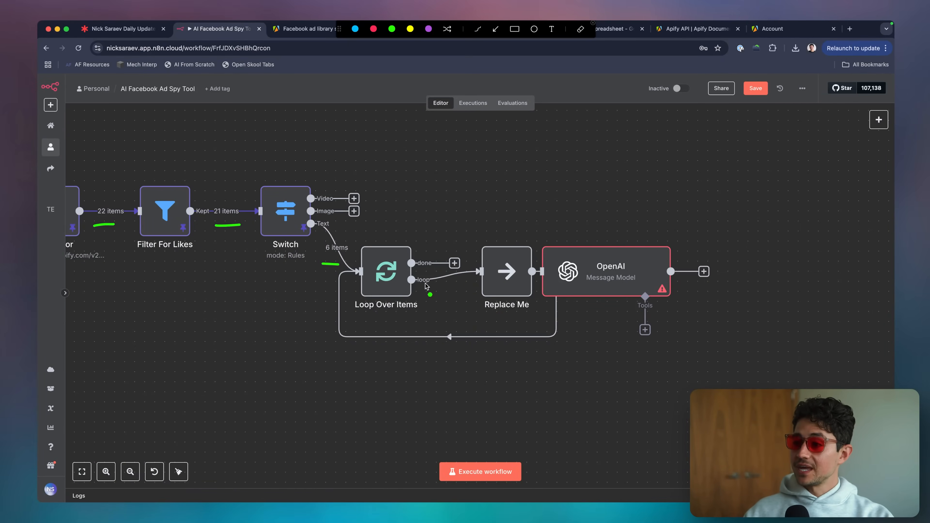
pyautogui.moveTo(441, 301)
pyautogui.mouseDown()
pyautogui.moveTo(514, 299)
pyautogui.moveTo(478, 325)
pyautogui.moveTo(373, 327)
pyautogui.moveTo(399, 304)
pyautogui.moveTo(486, 304)
pyautogui.moveTo(383, 320)
pyautogui.moveTo(504, 308)
pyautogui.moveTo(450, 331)
pyautogui.moveTo(389, 311)
pyautogui.moveTo(451, 324)
pyautogui.moveTo(478, 301)
pyautogui.moveTo(397, 328)
pyautogui.moveTo(348, 299)
pyautogui.moveTo(395, 266)
pyautogui.moveTo(455, 264)
pyautogui.moveTo(498, 223)
pyautogui.mouseUp()
pyautogui.press('Escape')
# Delete the Replace Me node and the leftover loop-back connection, and connect the loop output to the OpenAI node in its place
pyautogui.moveTo(578, 261); pyautogui.dragTo(647, 190)
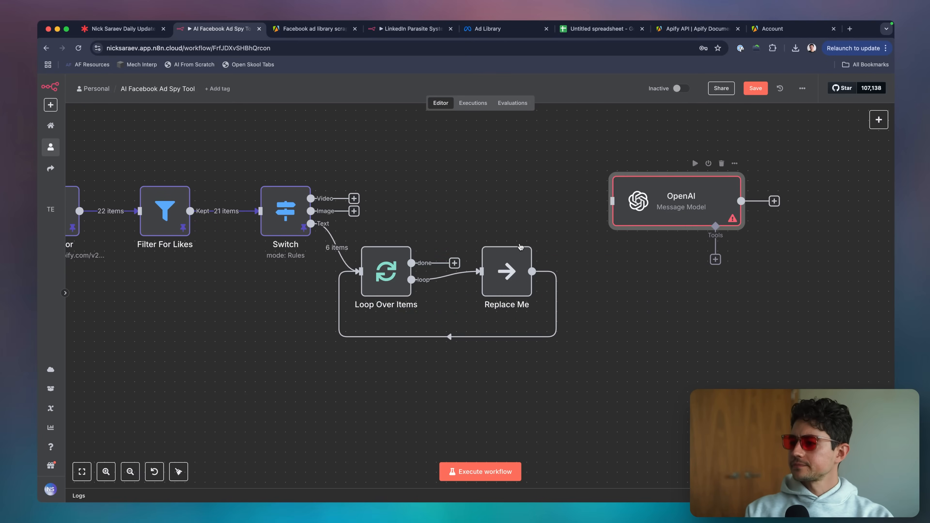
pyautogui.click(520, 252)
pyautogui.press('Delete')
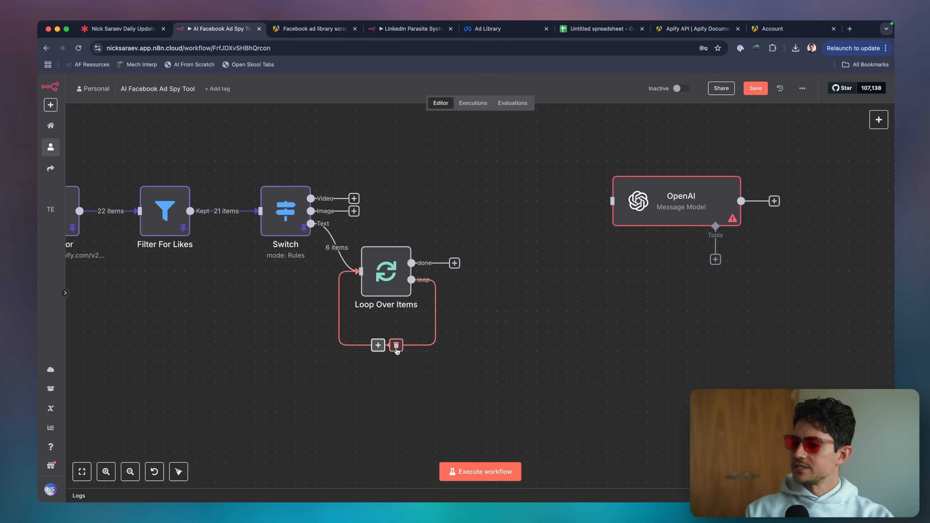
pyautogui.click(394, 344)
pyautogui.moveTo(628, 211); pyautogui.dragTo(517, 282)
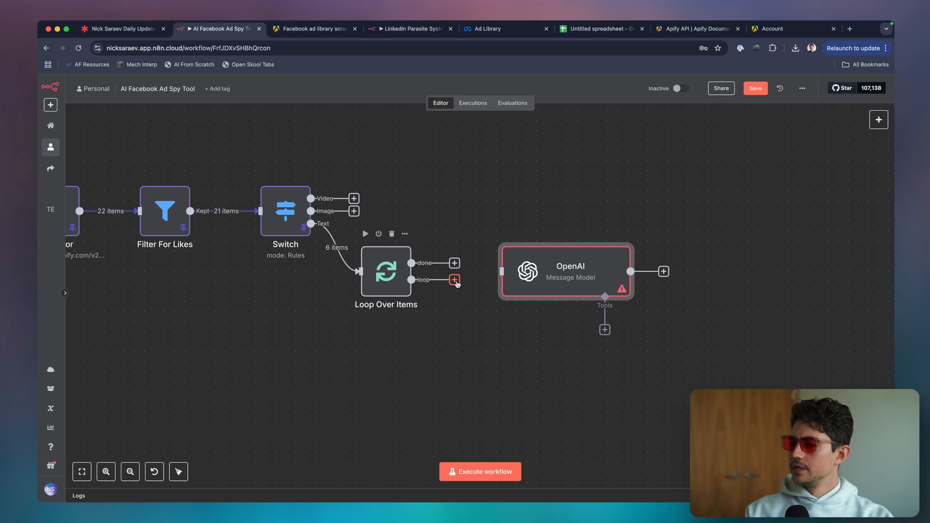
pyautogui.moveTo(455, 281); pyautogui.dragTo(511, 273)
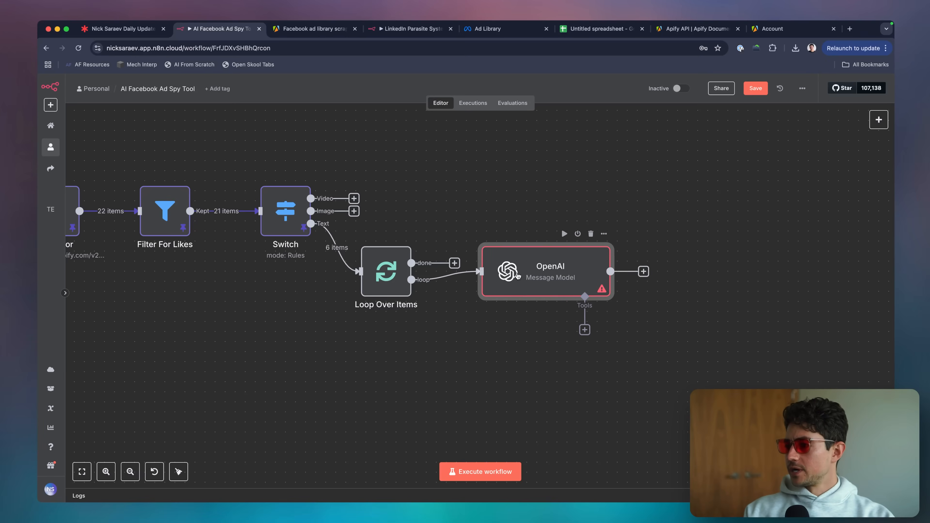
# Review the OpenAI node's YouTube credential and the n8n docs on generating an OpenAI API key, and close the credential
pyautogui.doubleClick(511, 273)
pyautogui.click(497, 147)
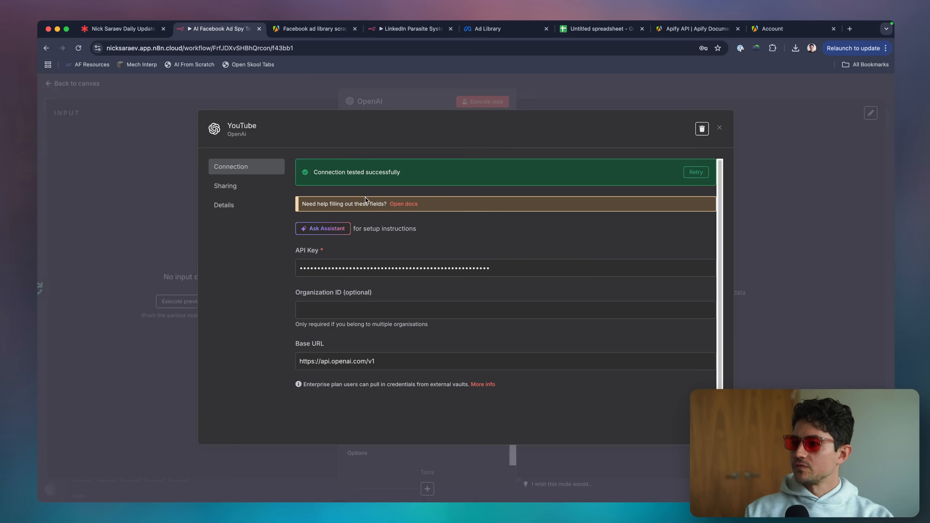
pyautogui.click(404, 204)
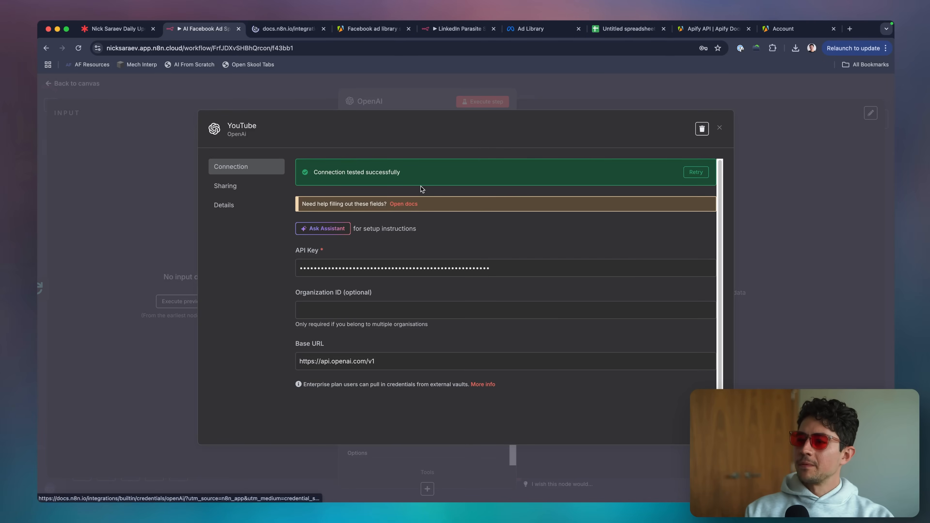
pyautogui.scroll(-3, 309, 291)
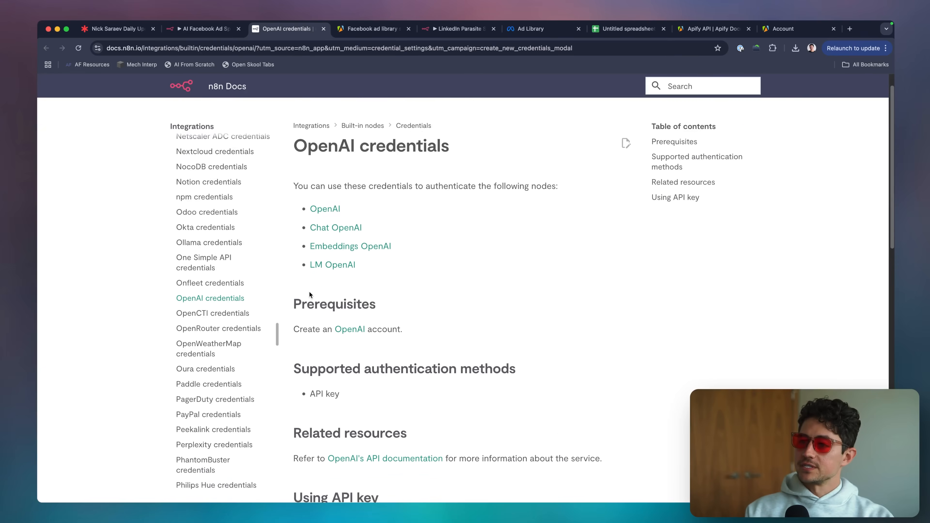
pyautogui.scroll(-6, 343, 253)
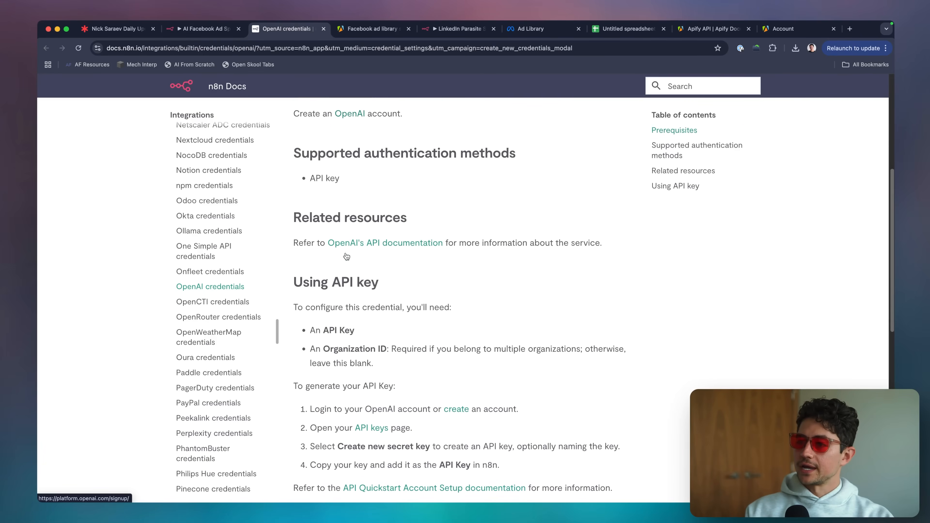
pyautogui.click(378, 324)
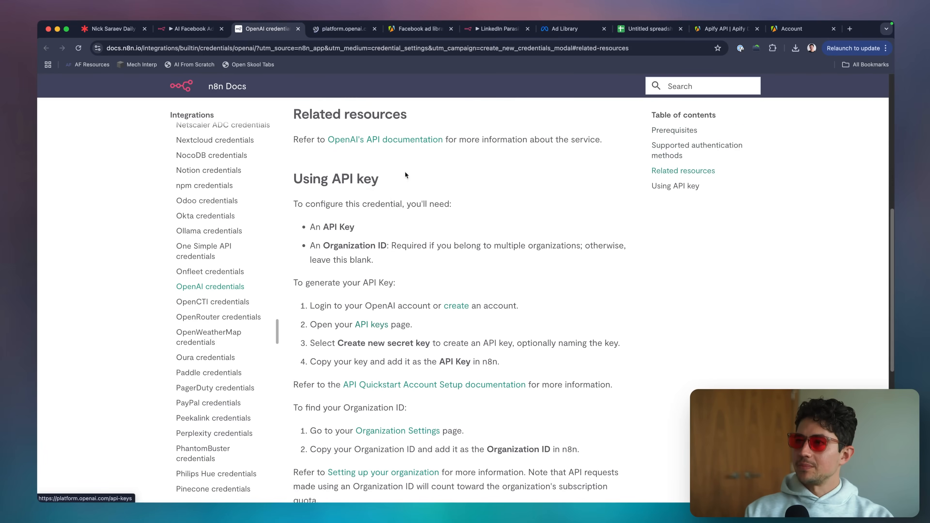
pyautogui.press('super+w')
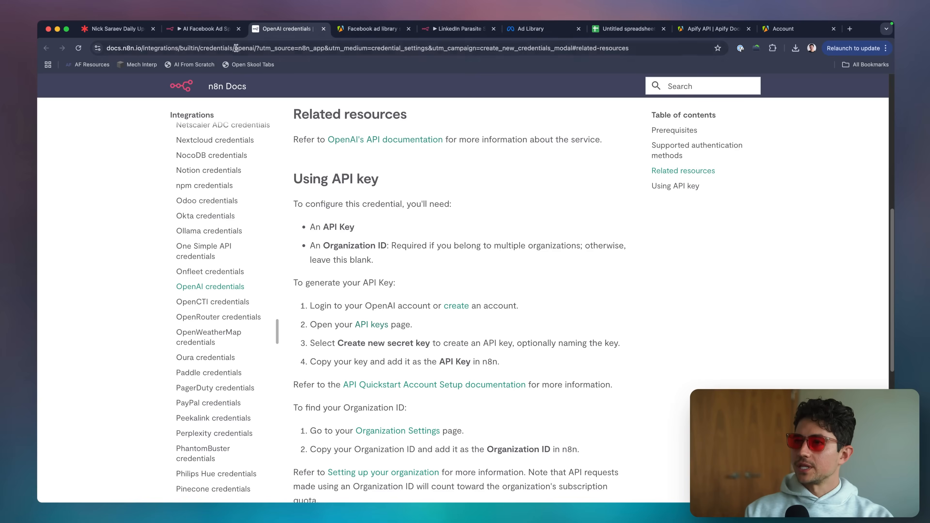
pyautogui.click(220, 33)
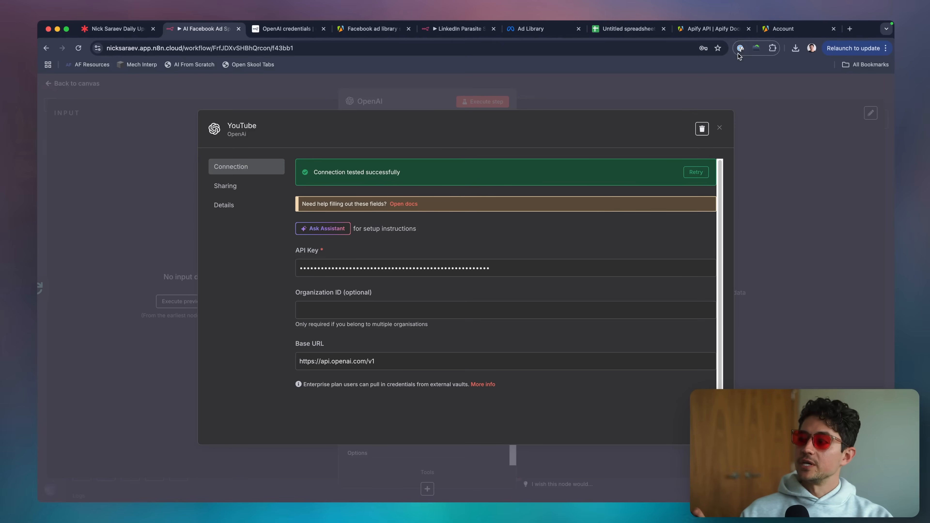
pyautogui.click(720, 127)
# Set the OpenAI node's model to GPT-4.1
pyautogui.click(466, 237)
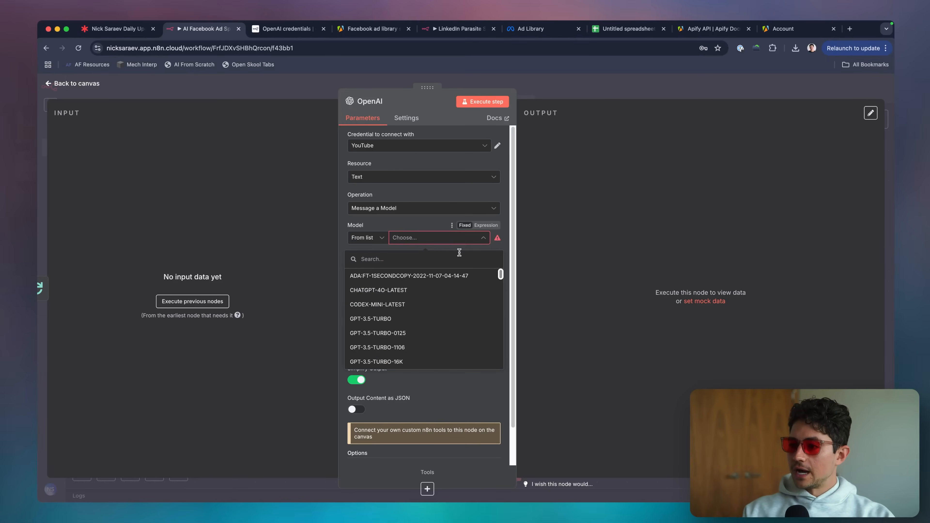
pyautogui.write('gpt-4.1')
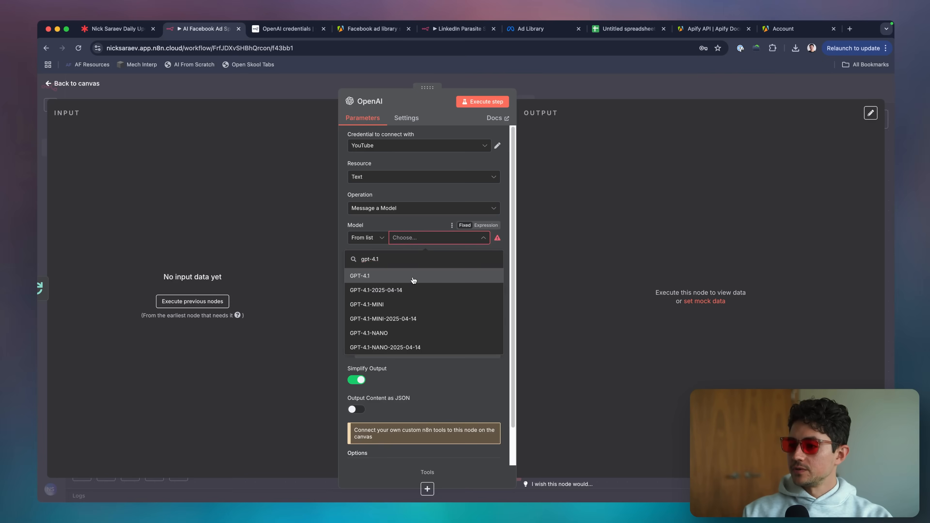
pyautogui.click(421, 278)
# Make the first message a System message with the prompt "You're a helpful, intelligent advertisement analysis bot. You analyze advertisements."
pyautogui.click(425, 320)
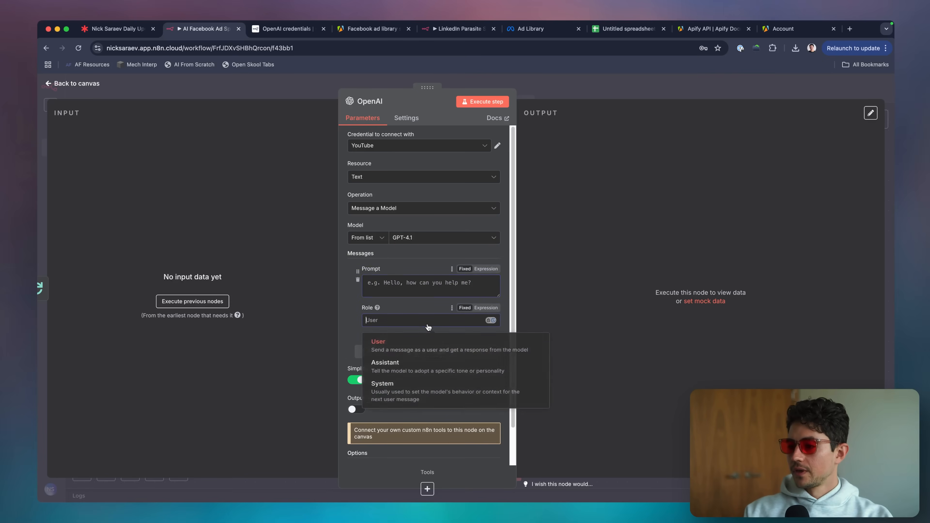
pyautogui.click(417, 389)
pyautogui.click(422, 285)
pyautogui.write("You're a helpful, intelligent adver")
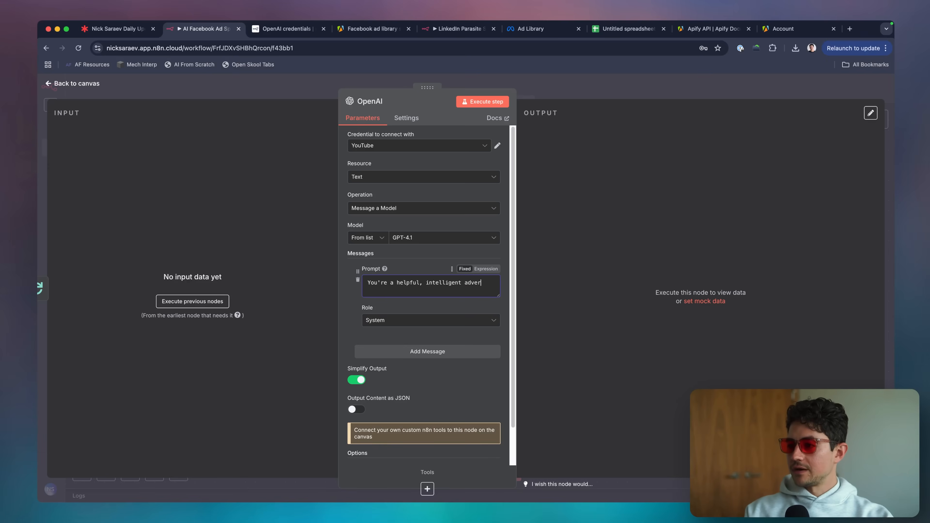
pyautogui.write('tisement analy')
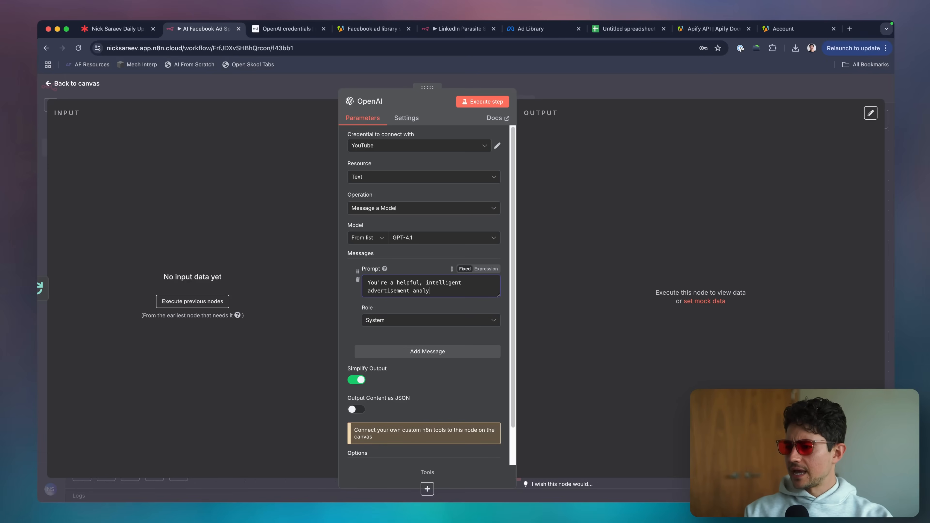
pyautogui.write('sis')
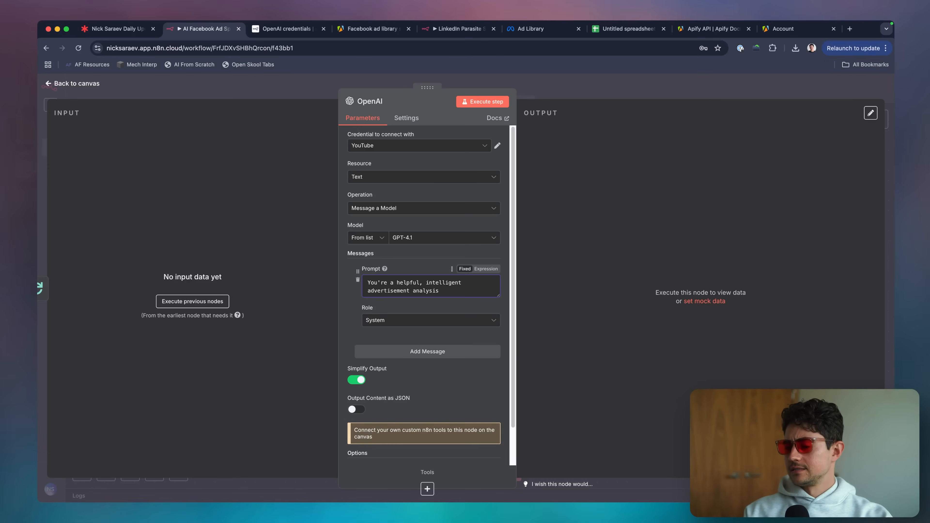
pyautogui.scroll(-2, 429, 311)
pyautogui.write('bot.')
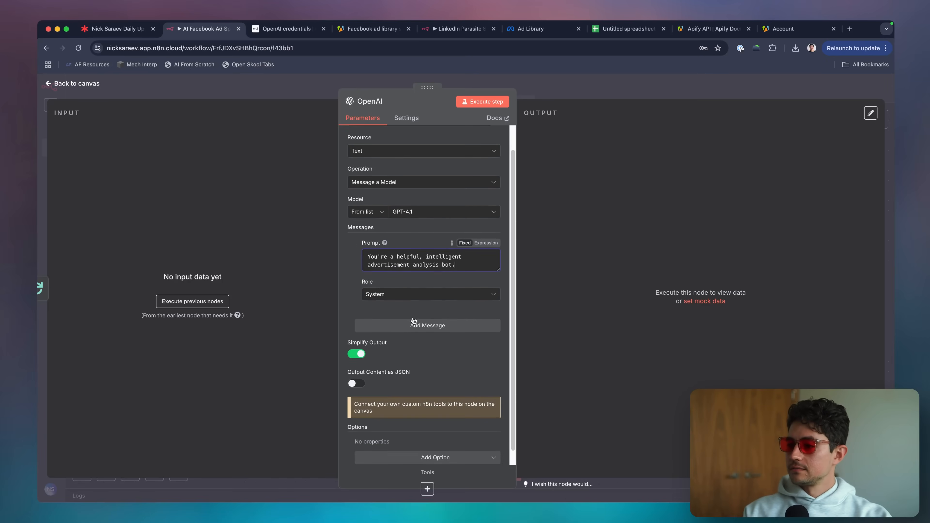
pyautogui.write(' You analyze adverti')
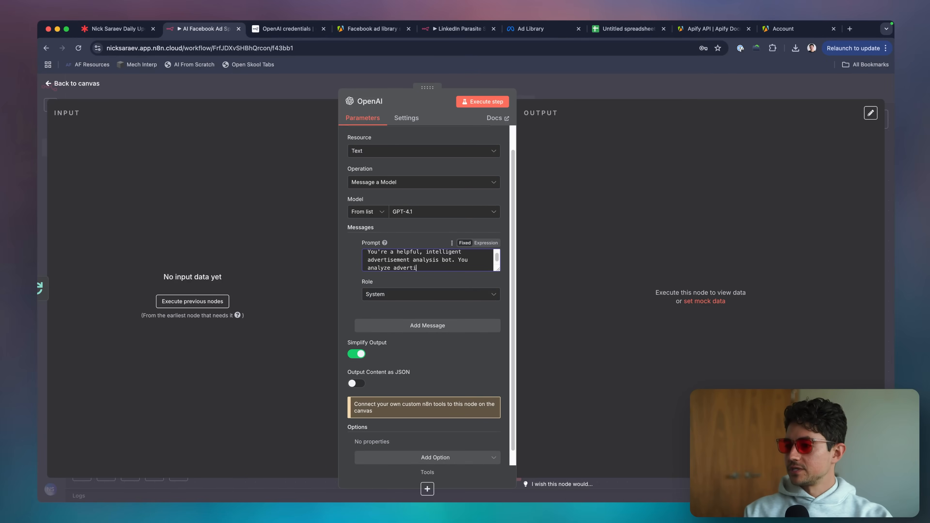
pyautogui.write('sements.')
# Add a second message with the User role and the prompt "Hey what's up?"
pyautogui.click(451, 324)
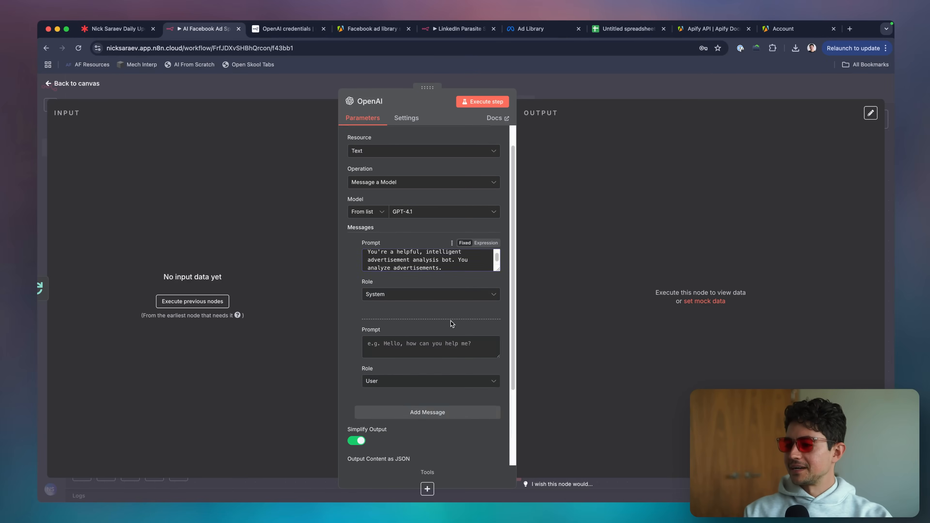
pyautogui.click(422, 343)
pyautogui.write("Hey what's up?")
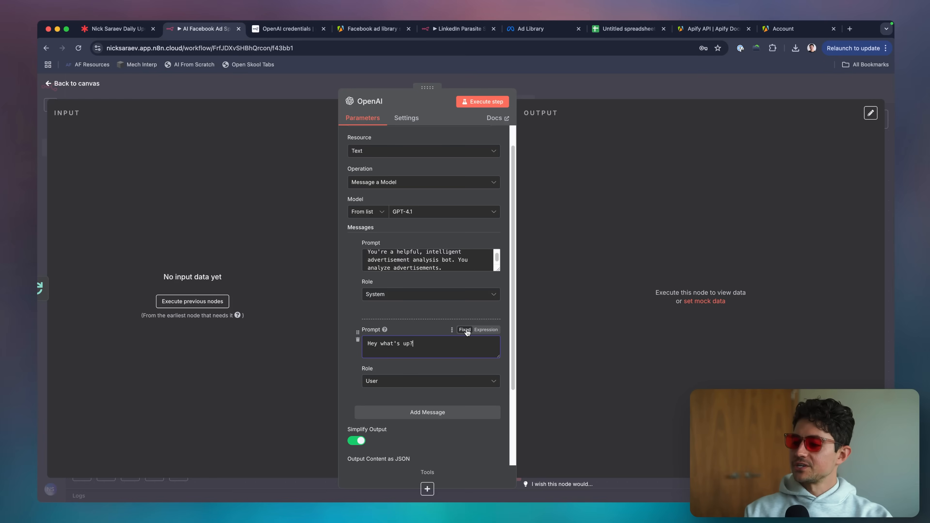
# Execute the OpenAI step as a test and reopen the node to review its output
pyautogui.scroll(-1, 476, 220)
pyautogui.click(497, 99)
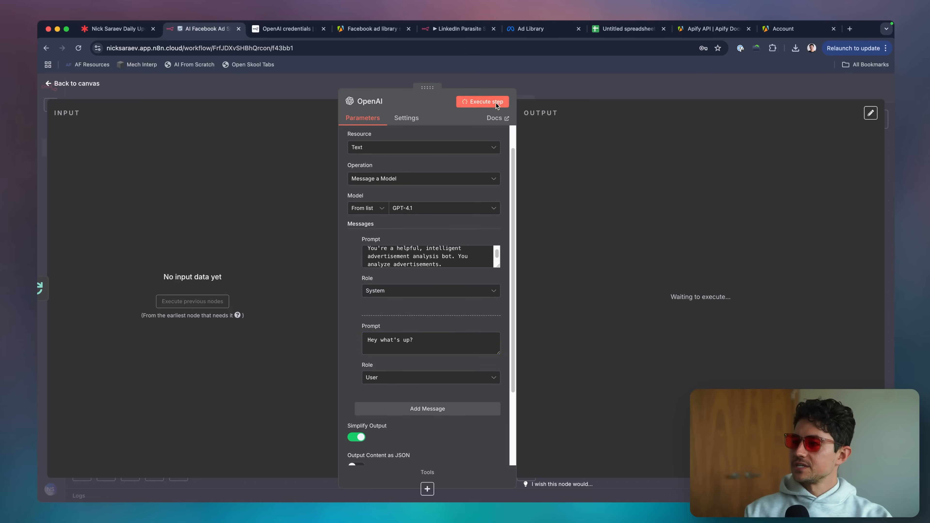
pyautogui.click(544, 93)
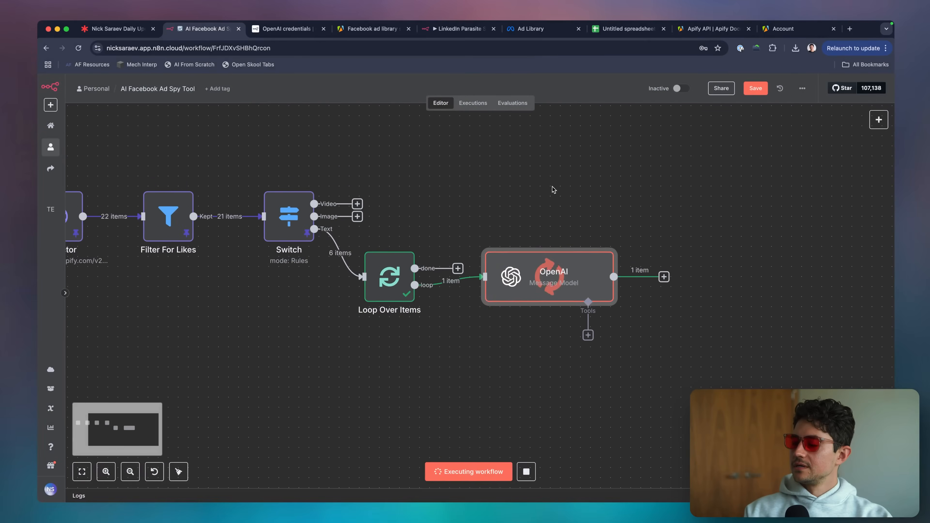
pyautogui.doubleClick(593, 259)
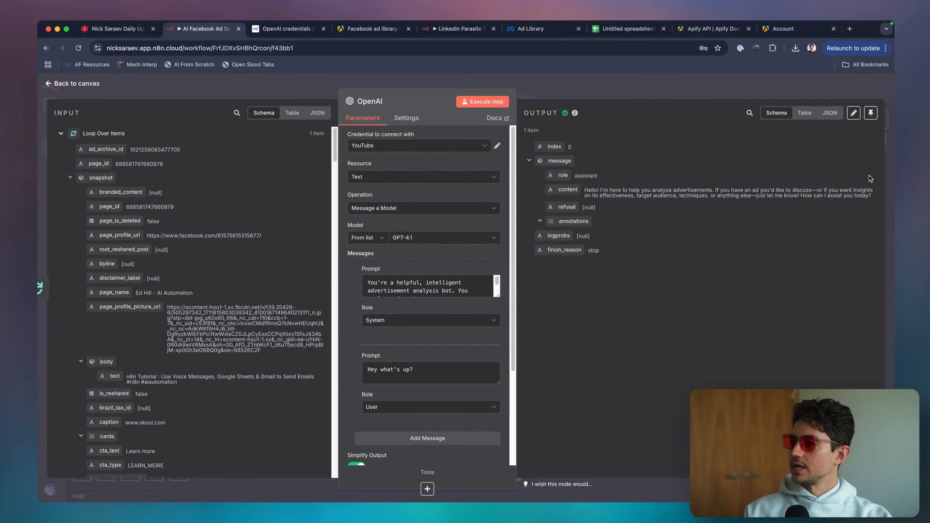
pyautogui.scroll(5, 869, 176)
pyautogui.scroll(-5, 871, 178)
pyautogui.scroll(-2, 435, 267)
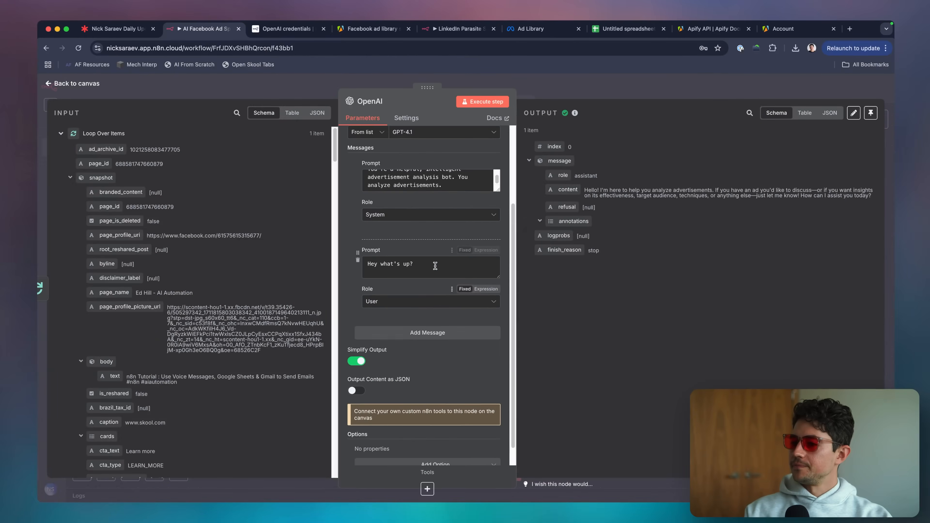
# Enlarge the user message's prompt box and clear its test text
pyautogui.click(476, 275)
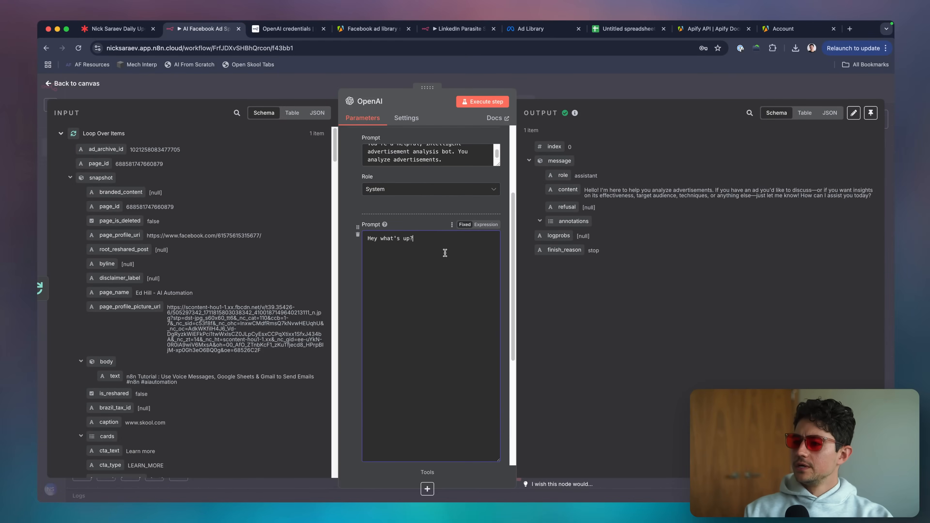
pyautogui.press('super+a')
pyautogui.press('BackSpace')
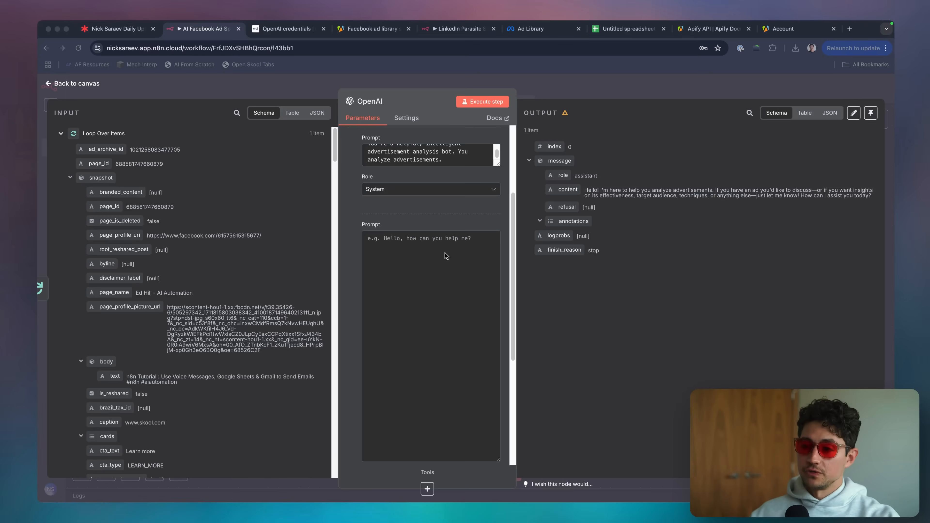
# Start the user message's prompt with "Your task is to take as input a scraped javascript object"
pyautogui.click(444, 253)
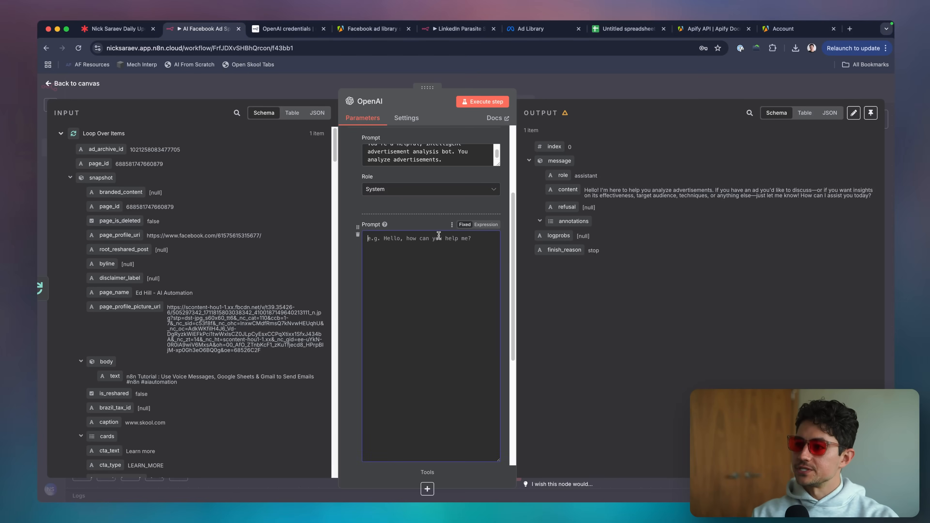
pyautogui.write('You are ')
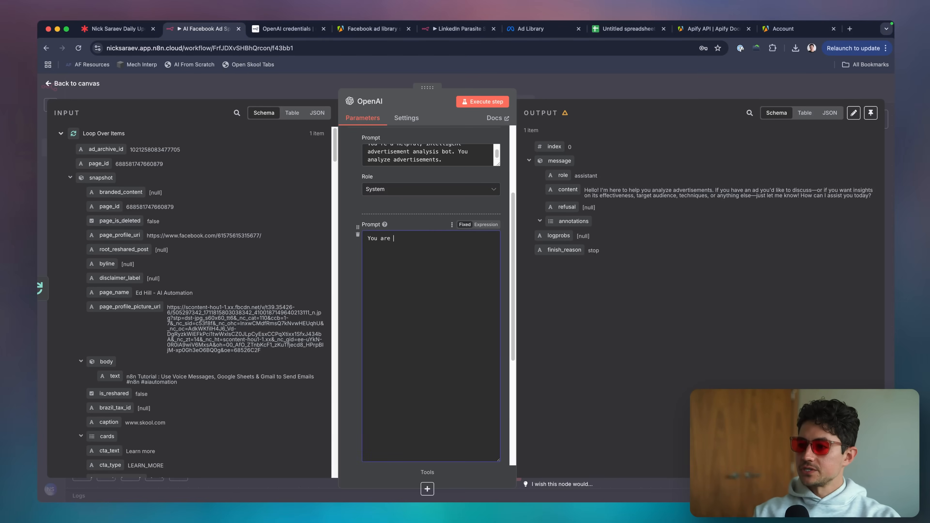
pyautogui.write('a help')
pyautogui.hotkey('alt', 'shift', 'Left')
pyautogui.hotkey('alt', 'shift', 'Left')
pyautogui.hotkey('alt', 'shift', 'Left')
pyautogui.press('BackSpace')
pyautogui.press('BackSpace')
pyautogui.write('r task is to take')
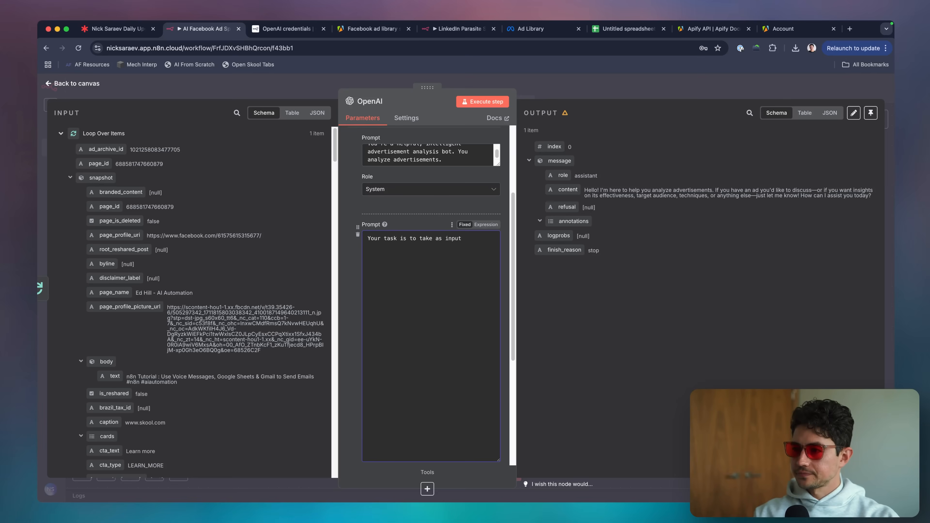
pyautogui.write(' a scraped JSO')
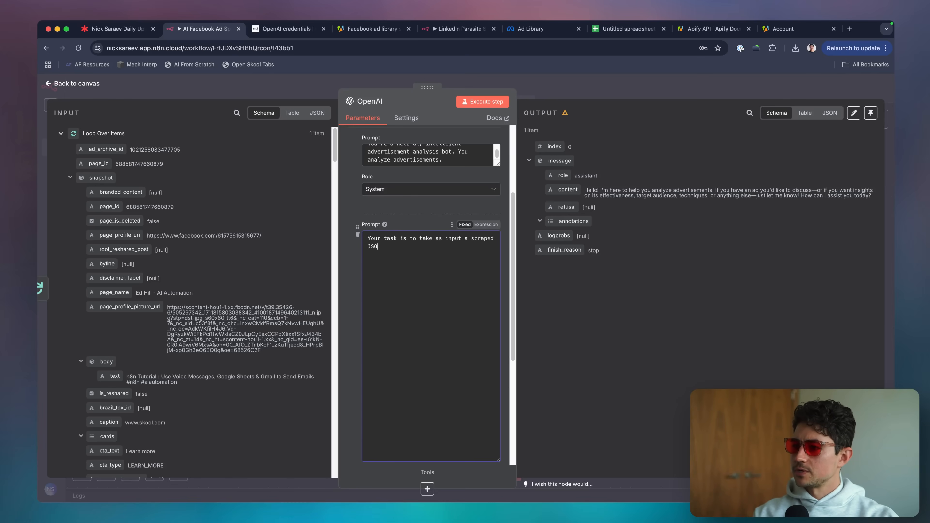
pyautogui.write('N')
pyautogui.hotkey('alt', 'BackSpace')
pyautogui.write('ject')
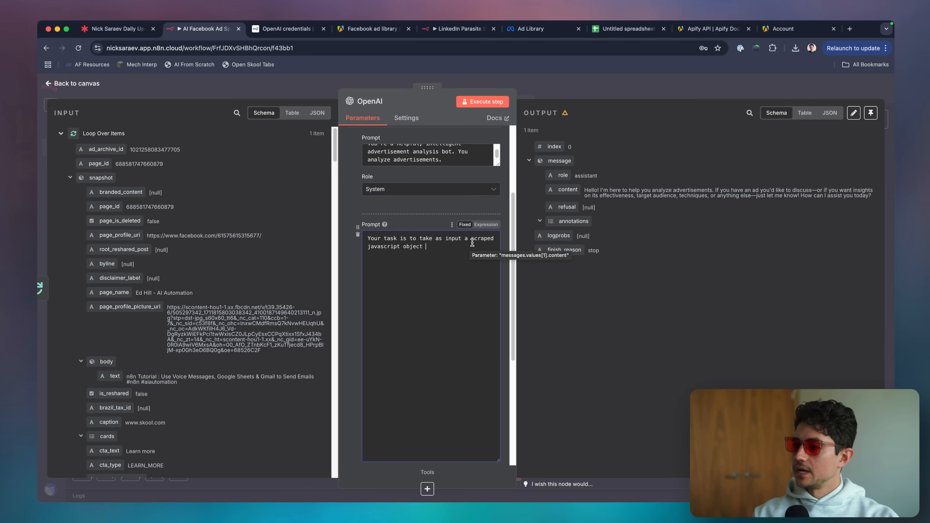
# Continue the prompt sentence with "from an advertisement in the FB ad library, and then summarize it + spin (repurpose, rewrite) the ad copy."
pyautogui.write(' fr')
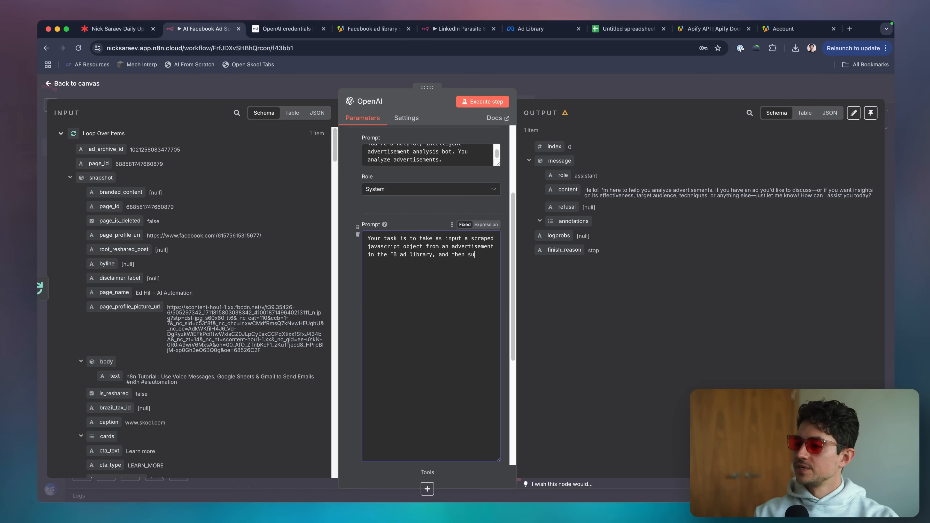
pyautogui.write('e it + spin (')
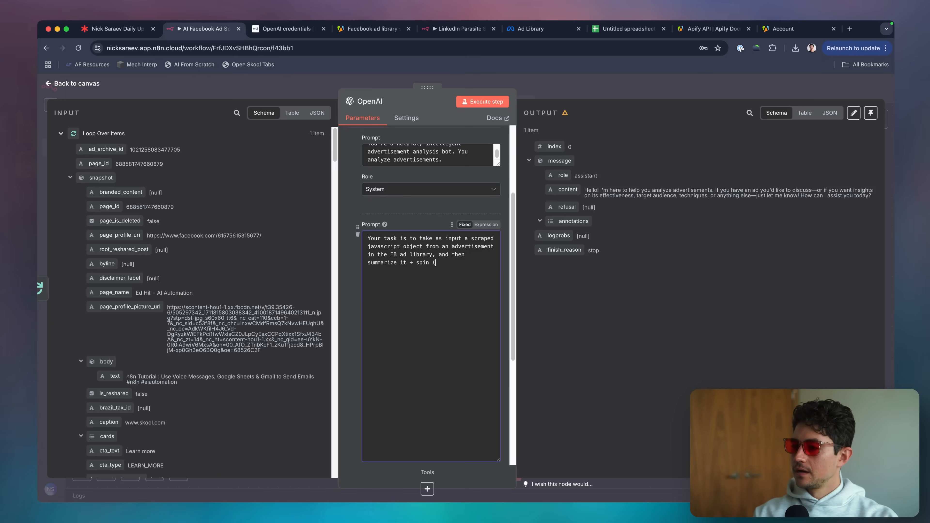
pyautogui.write('repurpose, rewrite) the advertisement')
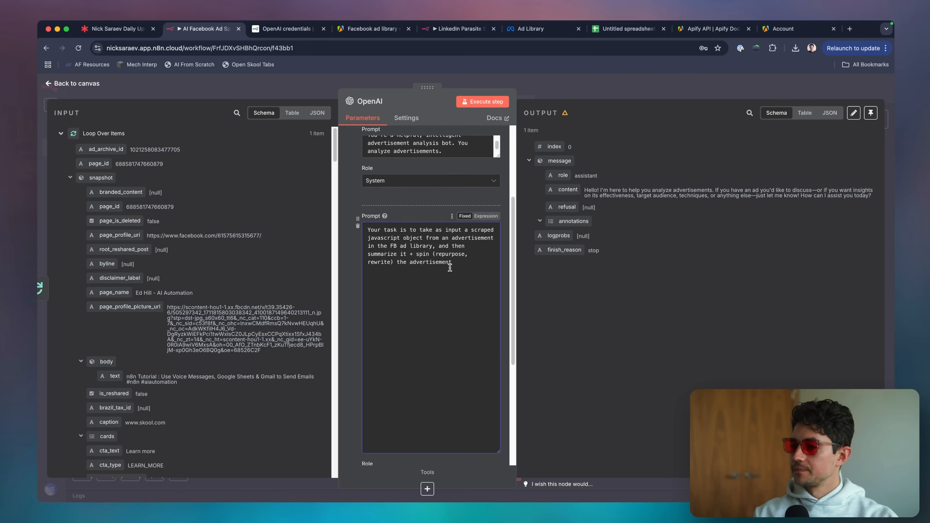
pyautogui.press('BackSpace')
pyautogui.press('BackSpace')
pyautogui.press('BackSpace')
pyautogui.press('BackSpace')
pyautogui.press('BackSpace')
pyautogui.press('BackSpace')
pyautogui.press('BackSpace')
pyautogui.press('BackSpace')
pyautogui.press('BackSpace')
pyautogui.press('BackSpace')
pyautogui.press('BackSpace')
pyautogui.press('BackSpace')
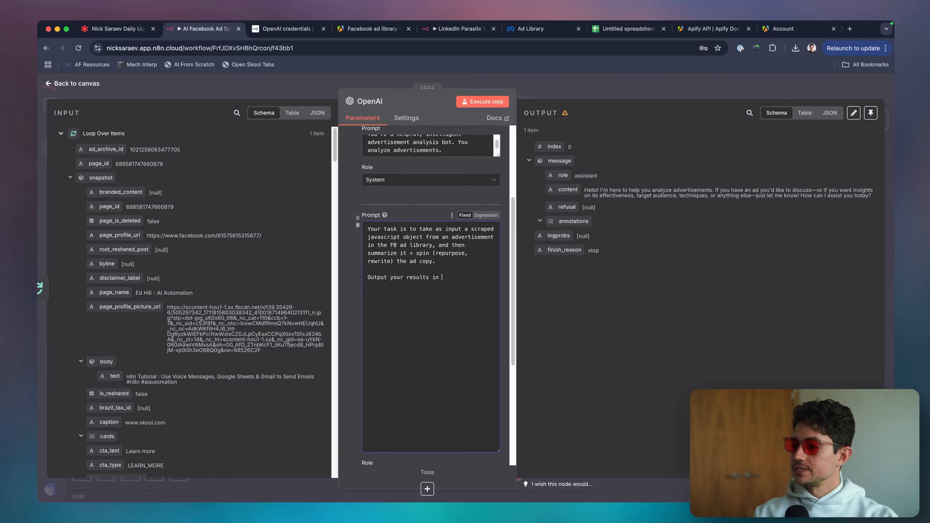
# Add the paragraph "Output your results in this JSON format:" followed by {"summary":"","rewrittenAdCopy":""}
pyautogui.write('his')
pyautogui.press('End')
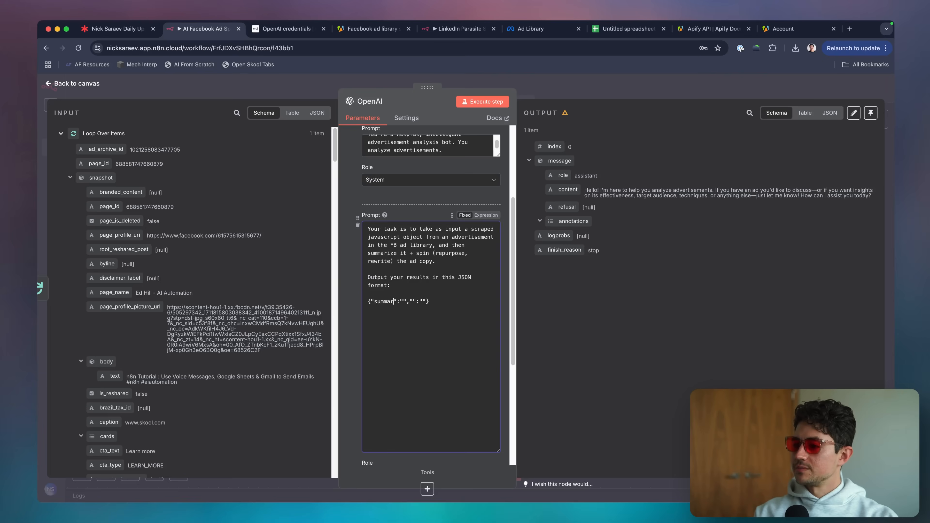
pyautogui.write('y')
pyautogui.scroll(-2, 431, 304)
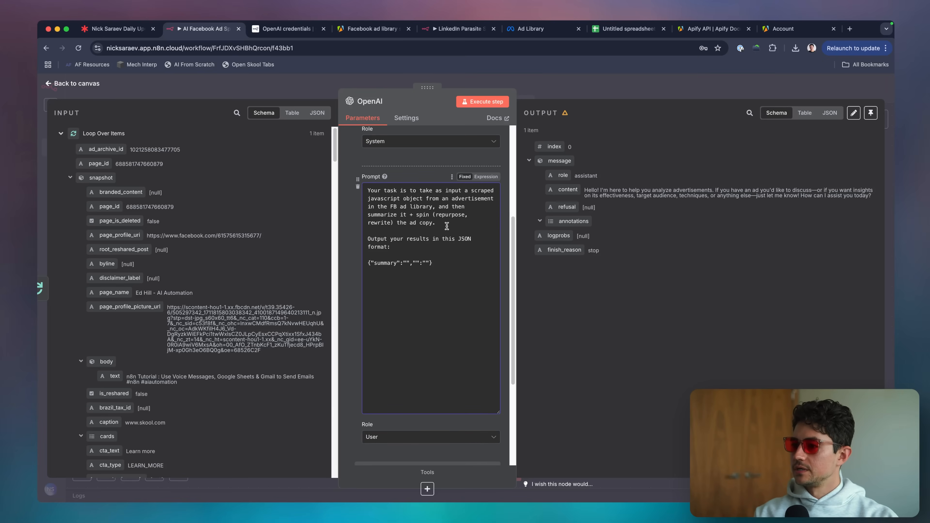
pyautogui.write('rewrittenAdCopy')
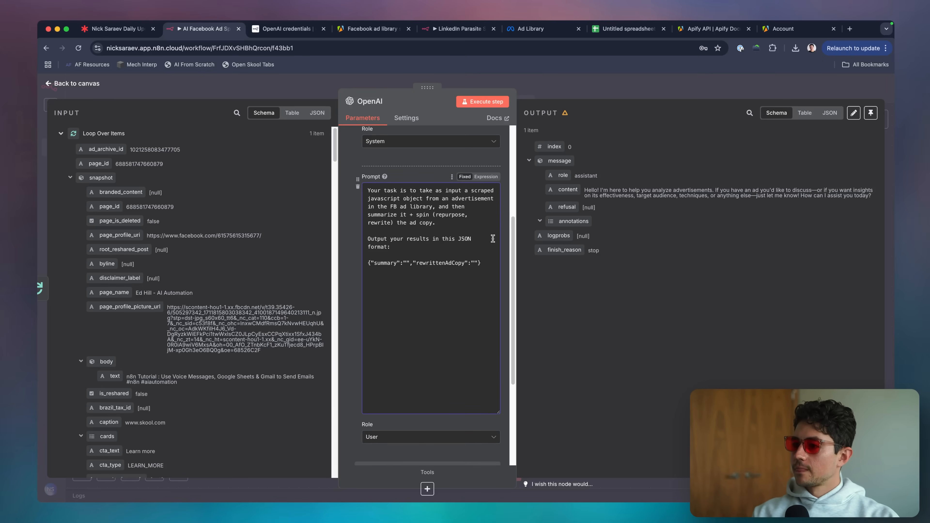
# Insert above the output format: "You're doing this for strategic intelligence. We run an advertising agency and we're always looking at what our competitor advertisers are doing."
pyautogui.press('Return')
pyautogui.press('Return')
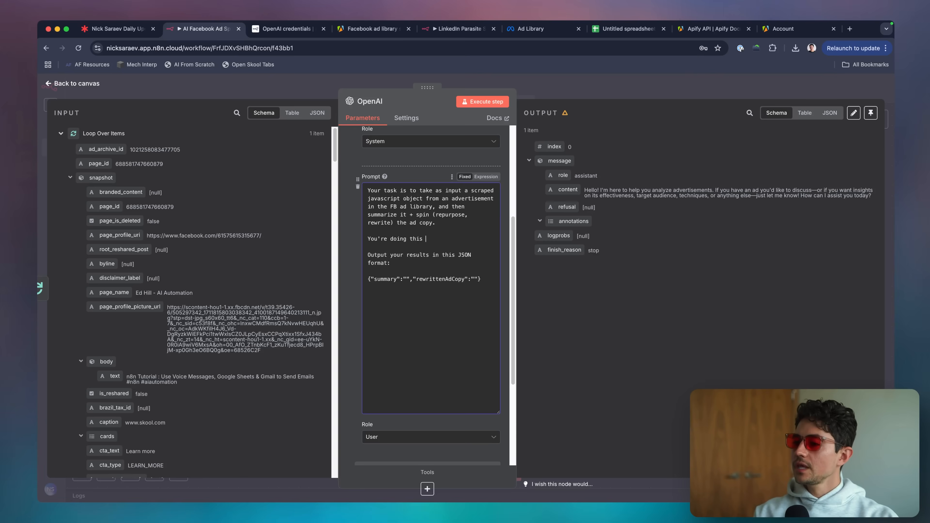
pyautogui.write("You're doing this for strategic intelligenc")
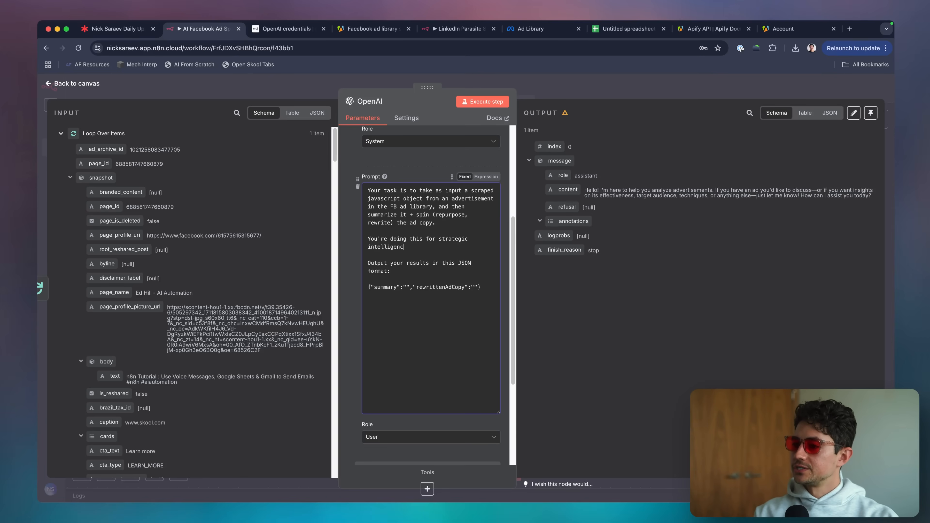
pyautogui.write("e. We run an advertising agency and we're always looking")
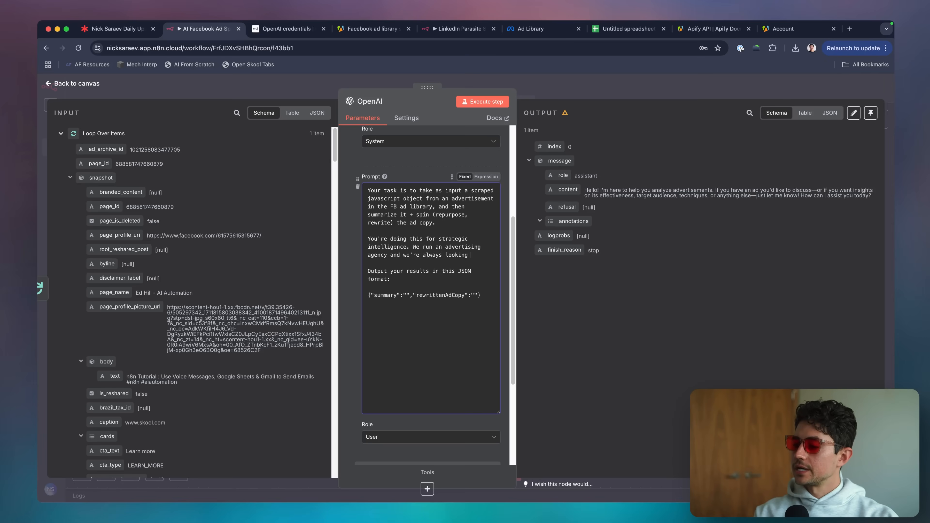
pyautogui.write(' at what our competitor advertisers are doing.')
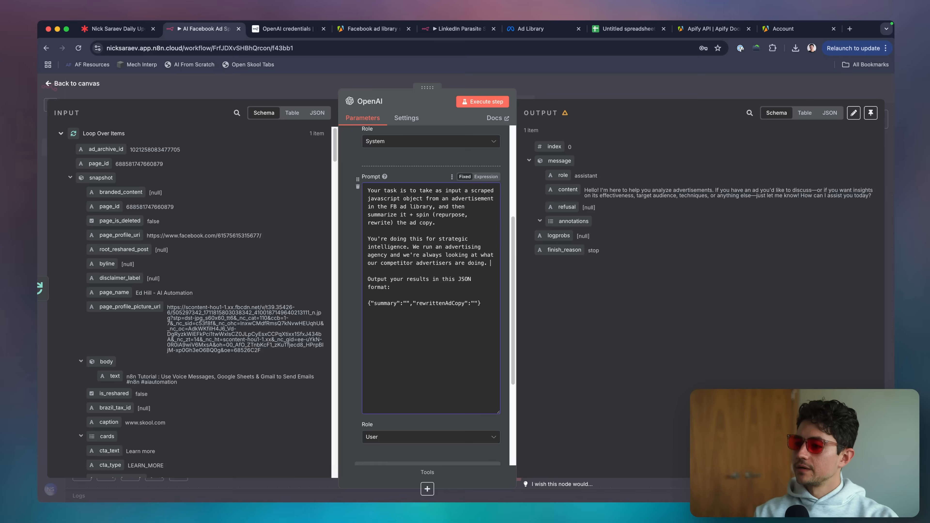
# Add a "Rules:" heading below the JSON format at the end of the prompt
pyautogui.scroll(-1, 472, 239)
pyautogui.click(484, 304)
pyautogui.scroll(-1, 486, 305)
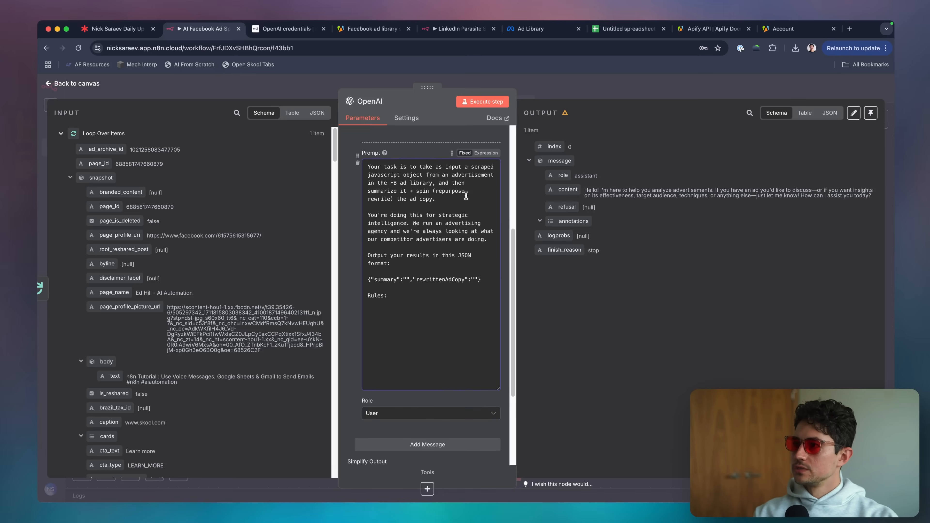
# Switch to the LinkedIn Parasite System workflow and find the main user prompt in its Generate Content (w description) node
pyautogui.click(444, 30)
pyautogui.scroll(-5, 470, 118)
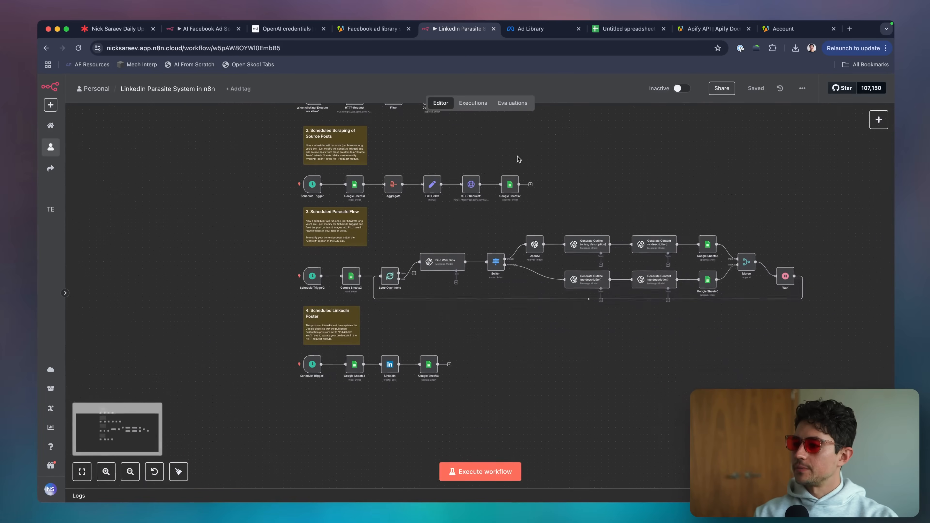
pyautogui.scroll(-1, 519, 156)
pyautogui.doubleClick(645, 229)
pyautogui.scroll(-10, 524, 269)
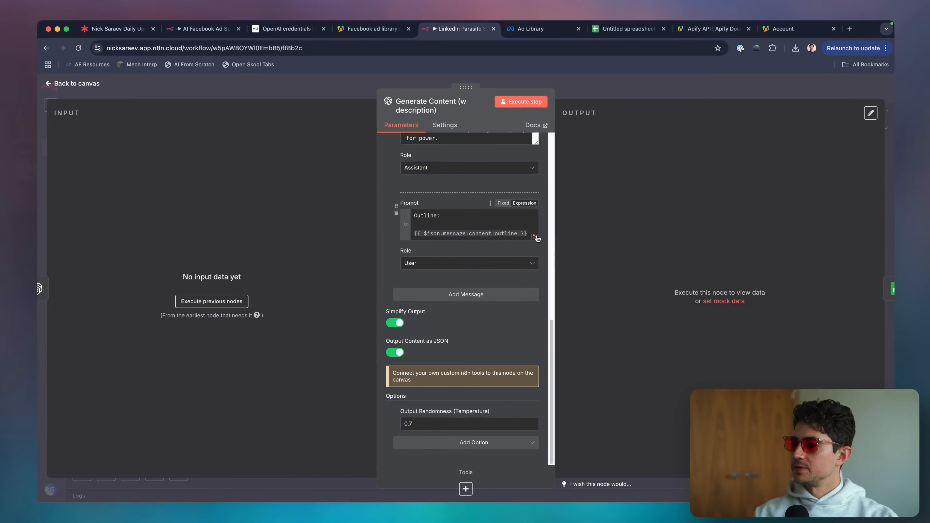
pyautogui.click(537, 238)
pyautogui.press('Escape')
pyautogui.scroll(4, 527, 198)
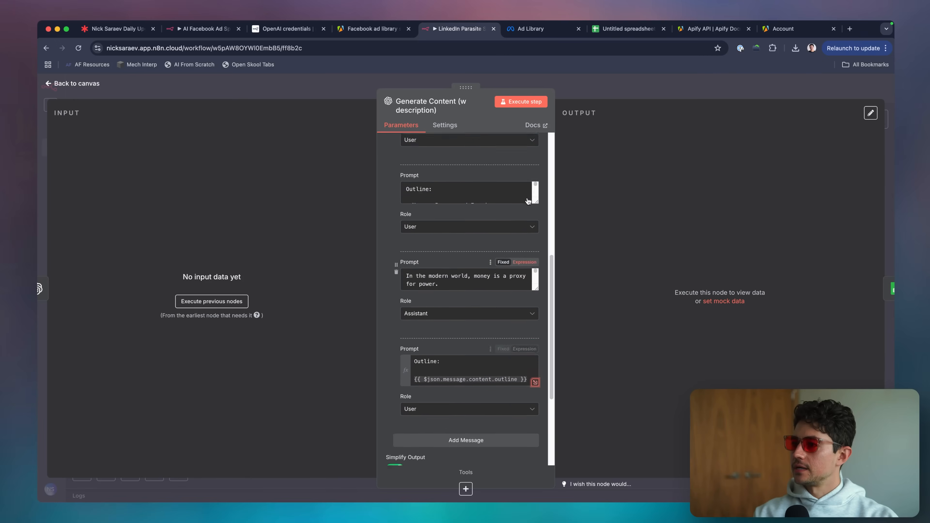
pyautogui.scroll(2, 528, 201)
pyautogui.scroll(3, 534, 206)
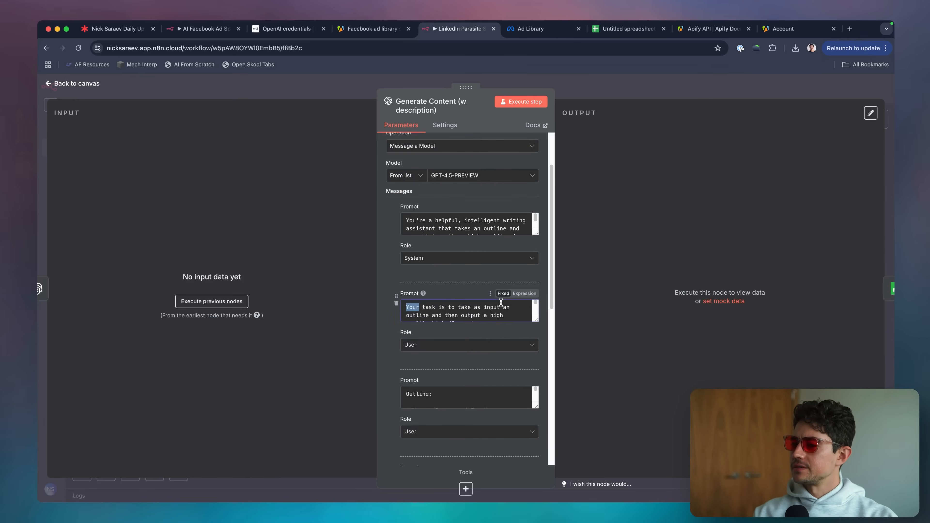
# Enlarge that user prompt and copy its style rules from "The intended style and attitude" through "No rhetorical questions."
pyautogui.moveTo(536, 320); pyautogui.dragTo(536, 465)
pyautogui.scroll(-2, 486, 363)
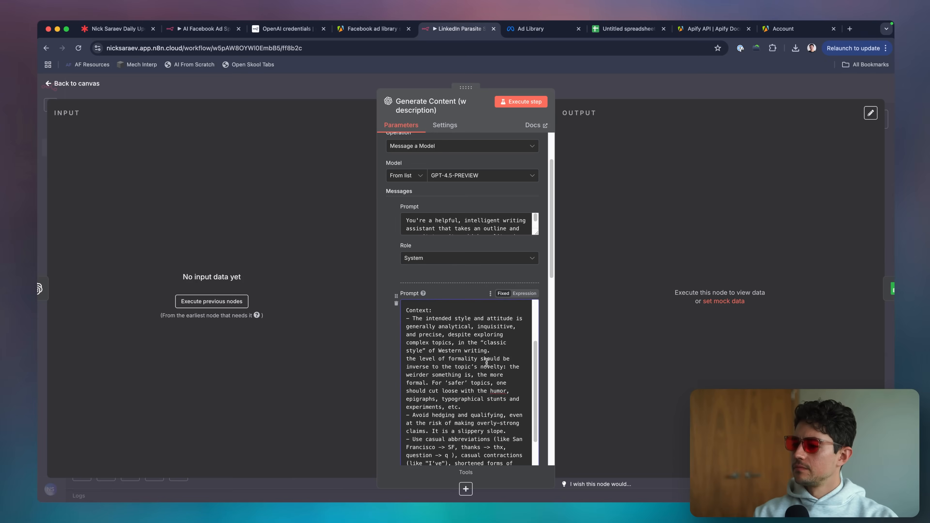
pyautogui.tripleClick(474, 325)
pyautogui.press('super+c')
pyautogui.scroll(-2, 474, 326)
pyautogui.scroll(-1, 494, 354)
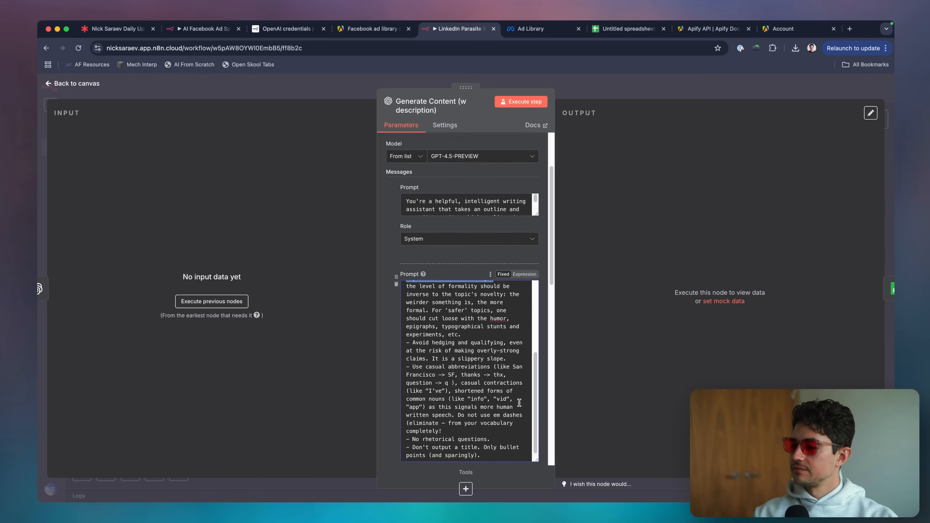
pyautogui.scroll(-2, 519, 403)
pyautogui.keyDown('shift'); pyautogui.click(502, 404); pyautogui.keyUp('shift')
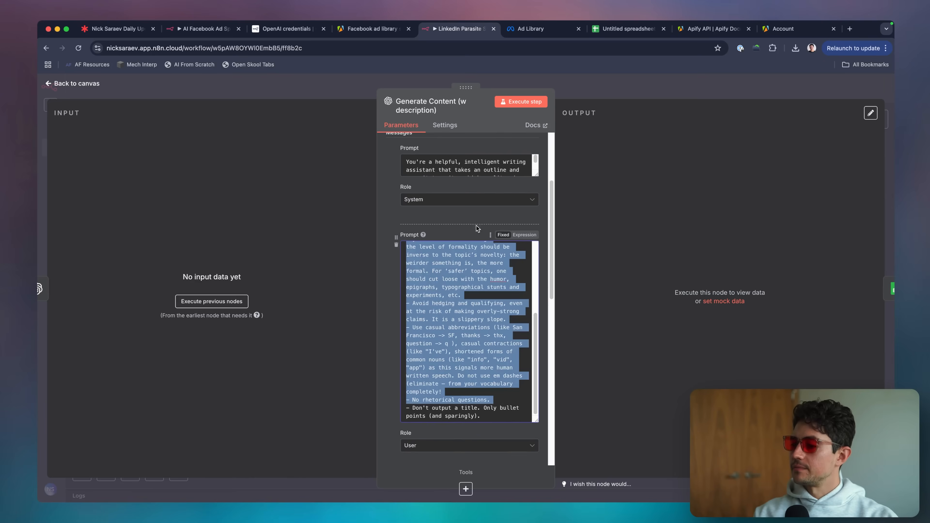
# Return to the AI Facebook Ad Spy workflow and paste the copied style rules under "Rules:" in the OpenAI prompt
pyautogui.press('super+2')
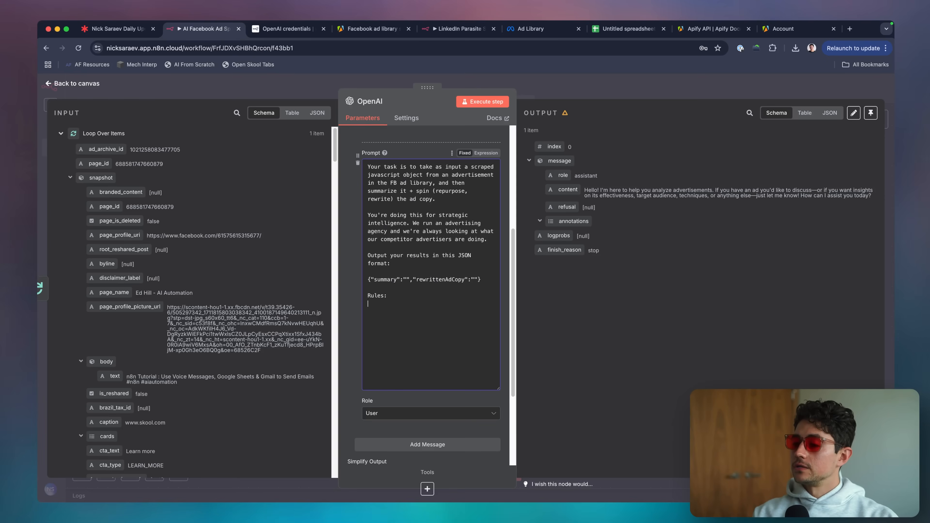
pyautogui.press('super+v')
pyautogui.scroll(2, 431, 275)
# Open the gwern.net style guide, expand its Condensed MoS section and examine the Writing section's style rules
pyautogui.press('super+9')
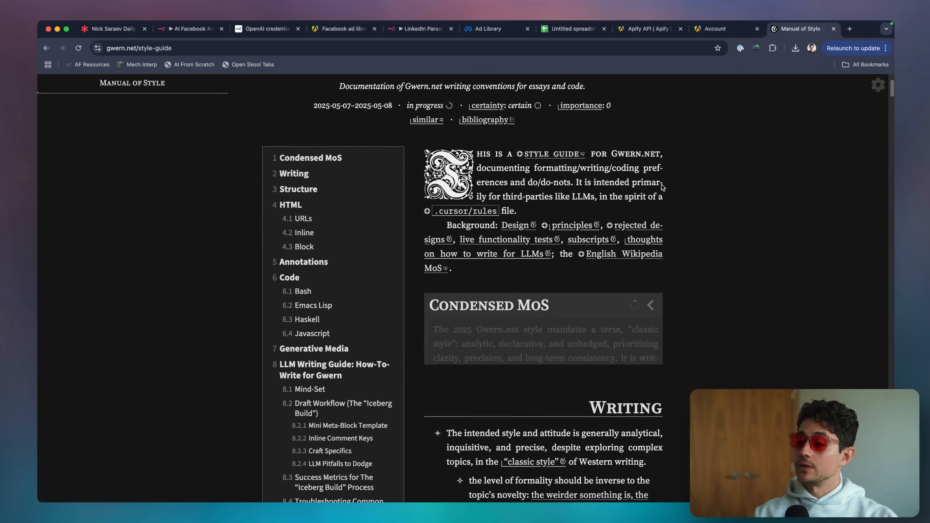
pyautogui.scroll(-2, 663, 187)
pyautogui.click(650, 242)
pyautogui.scroll(-3, 680, 214)
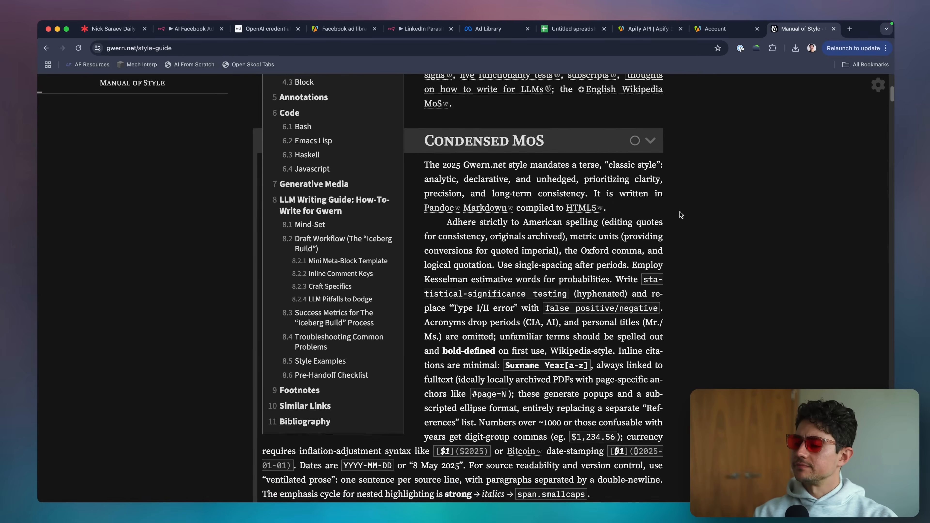
pyautogui.scroll(-8, 680, 211)
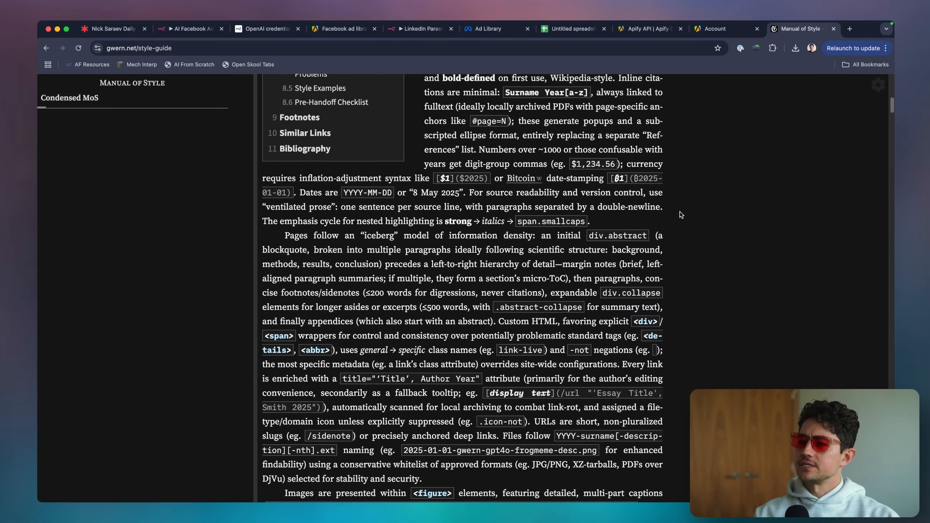
pyautogui.scroll(12, 679, 212)
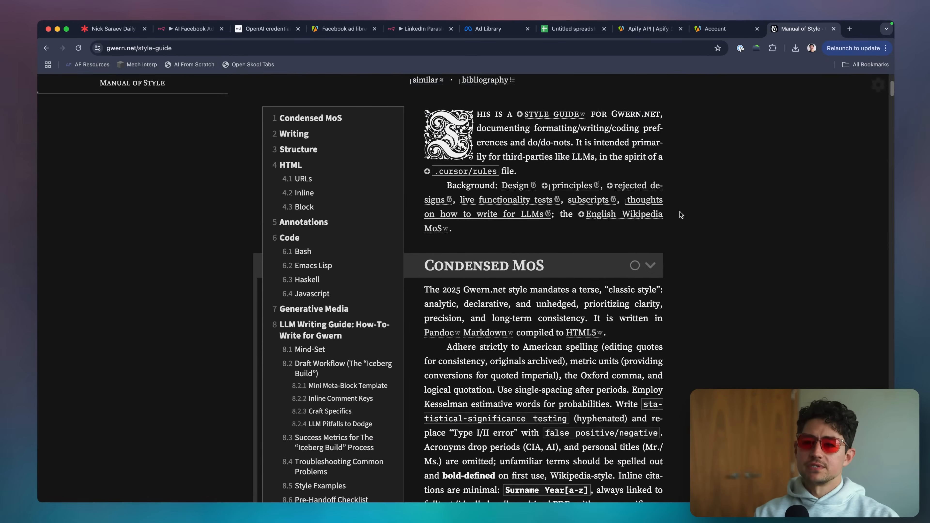
pyautogui.scroll(-2, 680, 211)
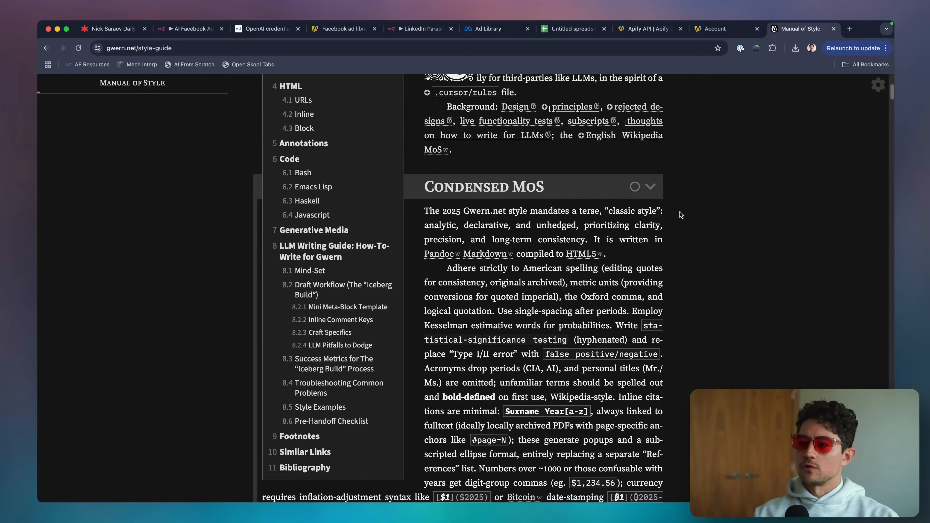
pyautogui.scroll(-15, 679, 212)
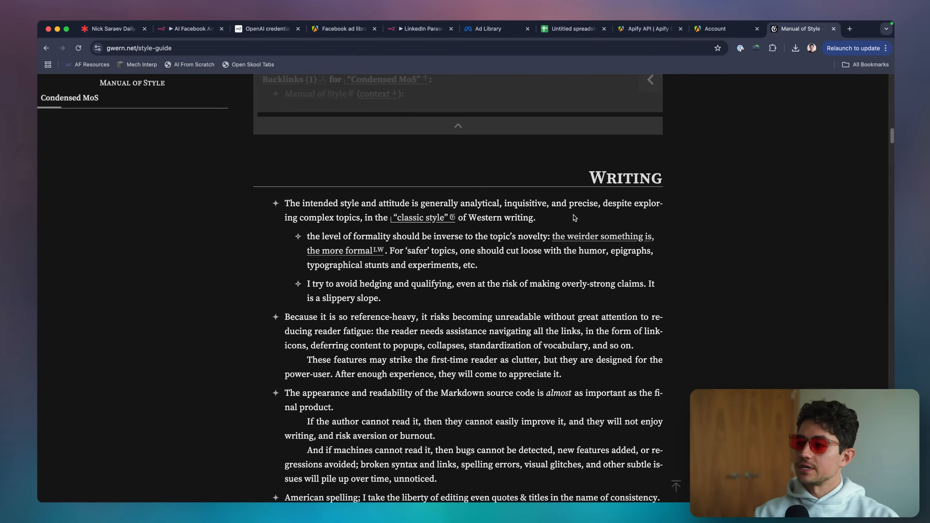
pyautogui.hotkey('ctrl', 'a')
pyautogui.moveTo(254, 203)
pyautogui.mouseDown()
pyautogui.moveTo(189, 300)
pyautogui.moveTo(221, 395)
pyautogui.mouseUp()
pyautogui.press('Escape')
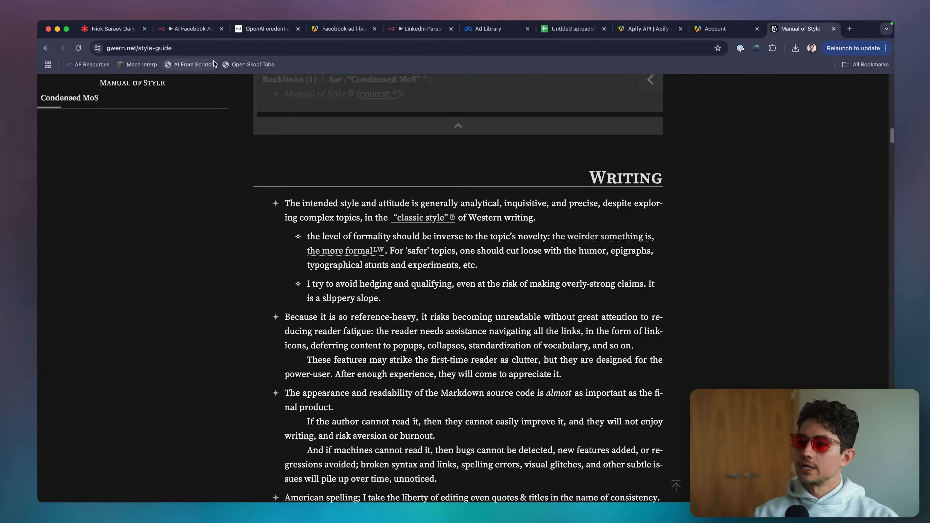
# Go back to the OpenAI node's user prompt and review the pasted rule on the "classic style" of Western writing
pyautogui.click(191, 32)
pyautogui.scroll(-4, 431, 215)
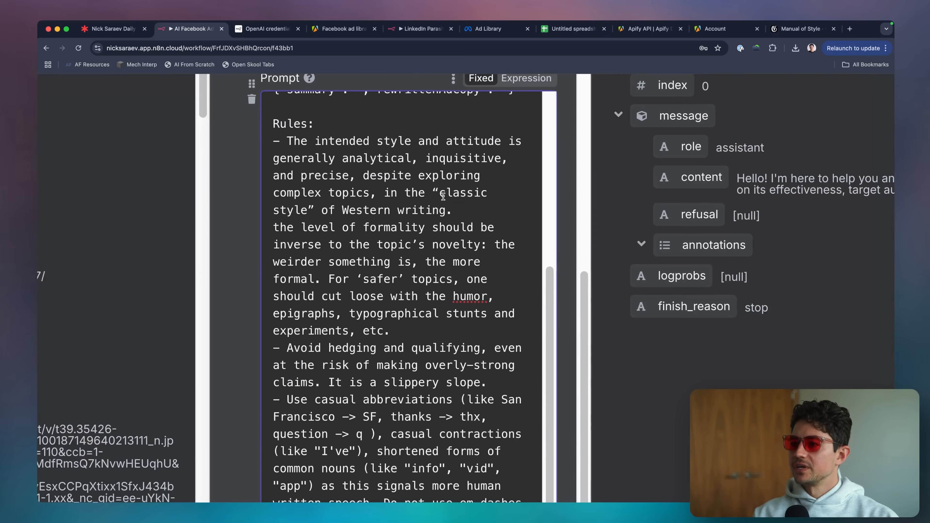
pyautogui.moveTo(450, 198); pyautogui.dragTo(395, 204)
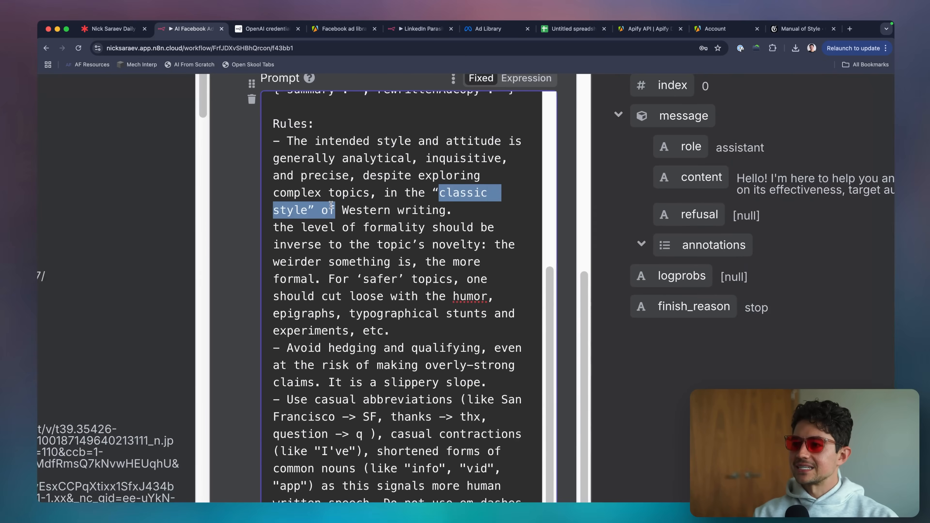
pyautogui.moveTo(332, 205); pyautogui.dragTo(447, 210)
pyautogui.click(331, 220)
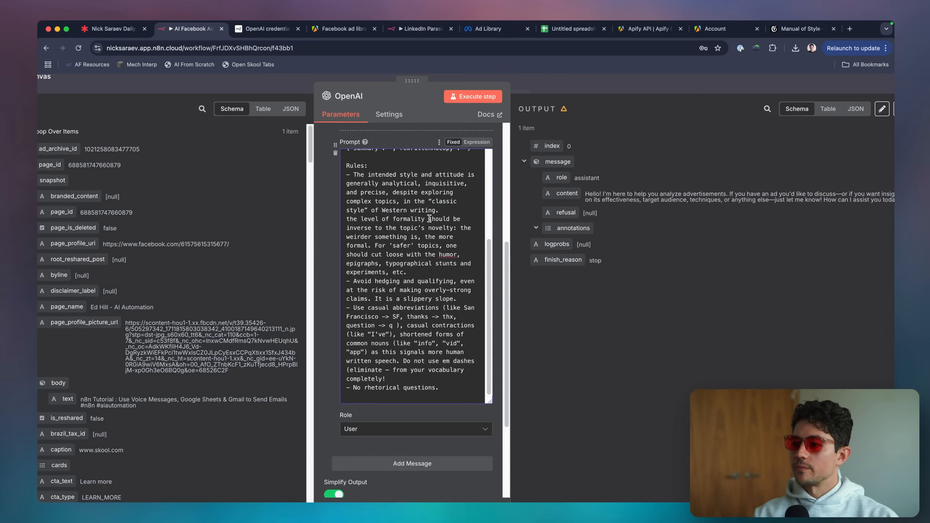
# Review the pasted rules on formality, humor and typographical stunts in the OpenAI user prompt
pyautogui.scroll(-1, 458, 227)
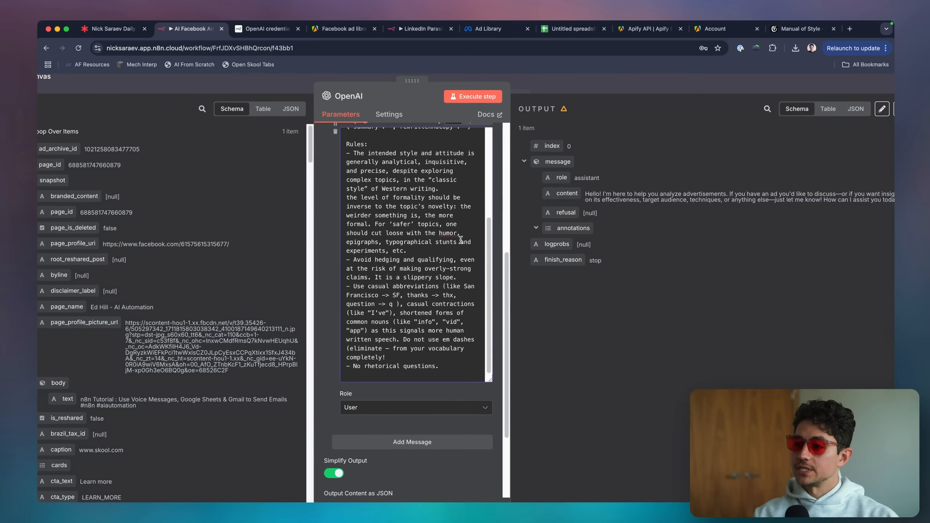
pyautogui.doubleClick(403, 242)
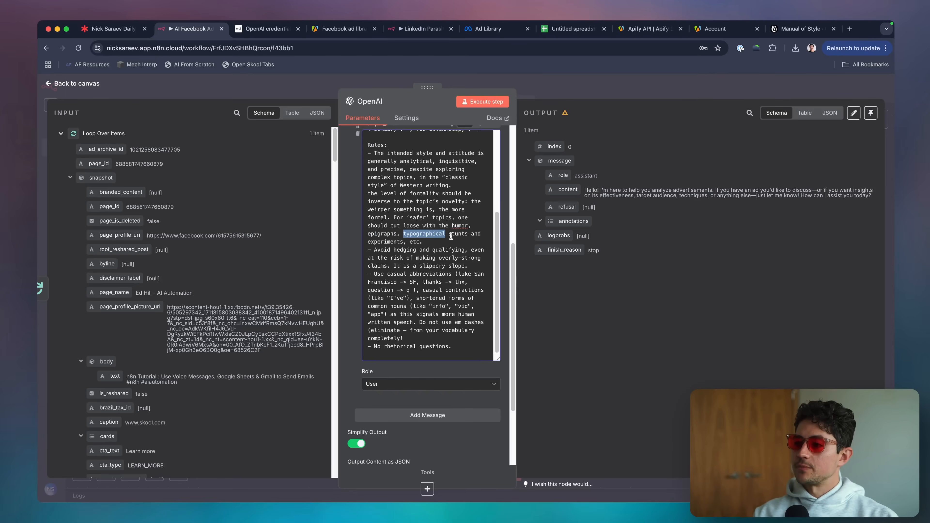
pyautogui.click(386, 243)
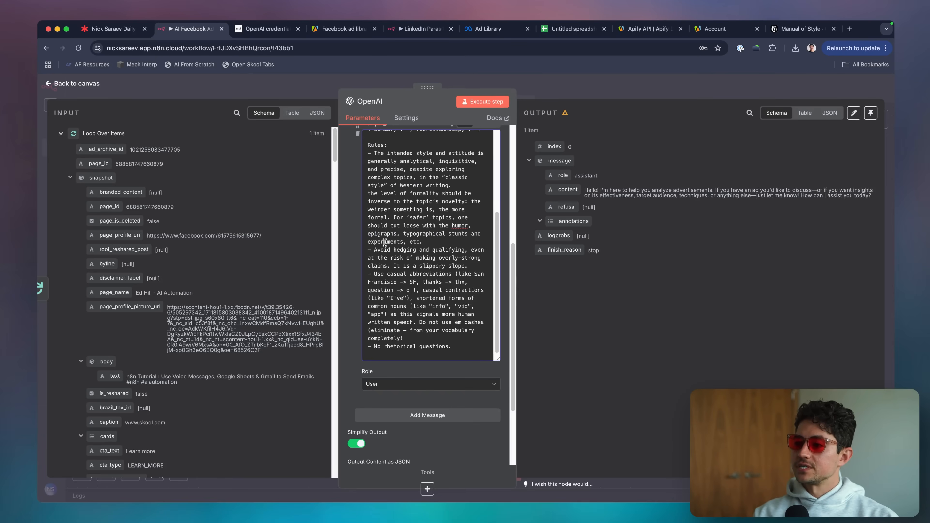
pyautogui.scroll(-2, 403, 246)
pyautogui.scroll(3, 461, 298)
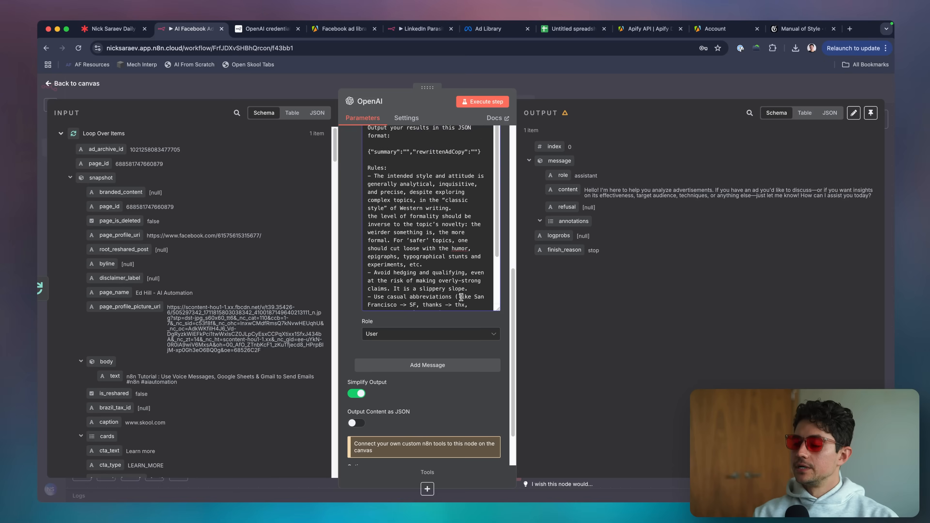
# Add the rule "- Make your summary extremely comprehensive and analytical." after the last rule in the user prompt
pyautogui.scroll(-3, 461, 297)
pyautogui.click(461, 297)
pyautogui.scroll(-2, 441, 322)
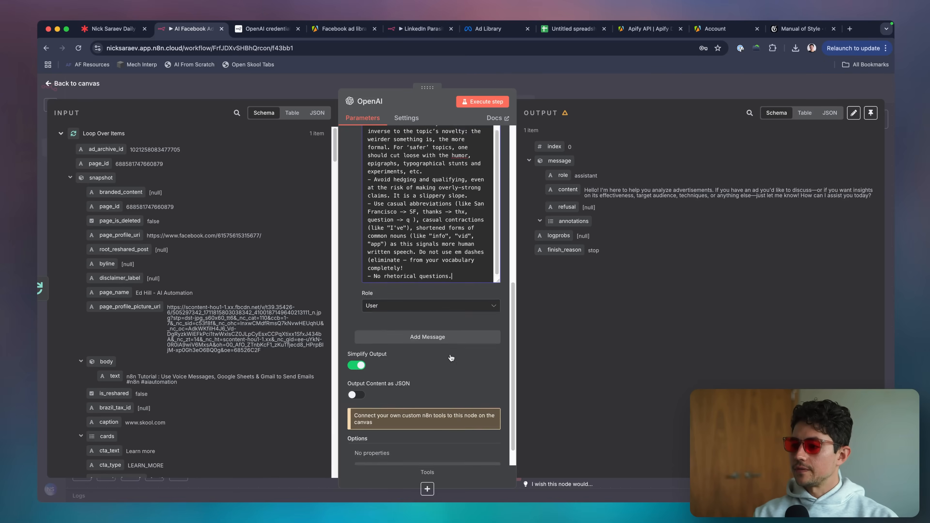
pyautogui.scroll(10, 445, 301)
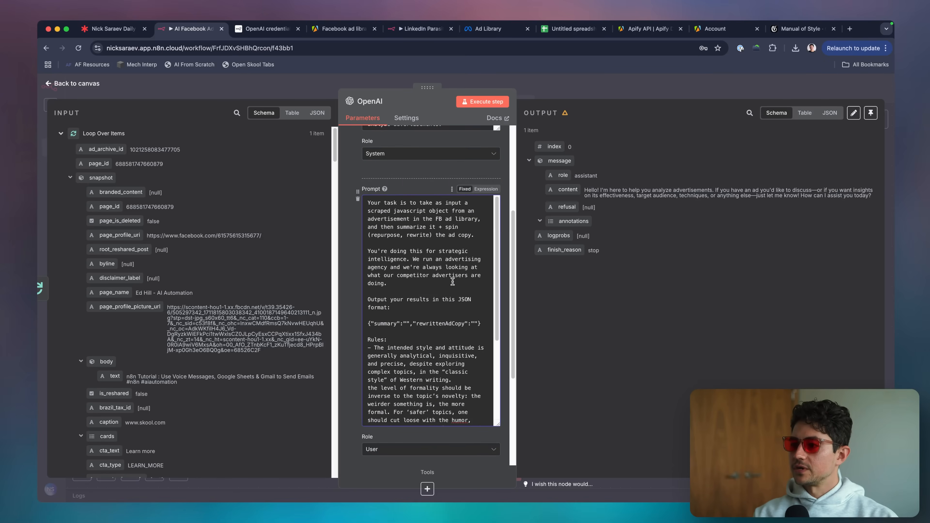
pyautogui.press('Return')
pyautogui.write('- Make your su')
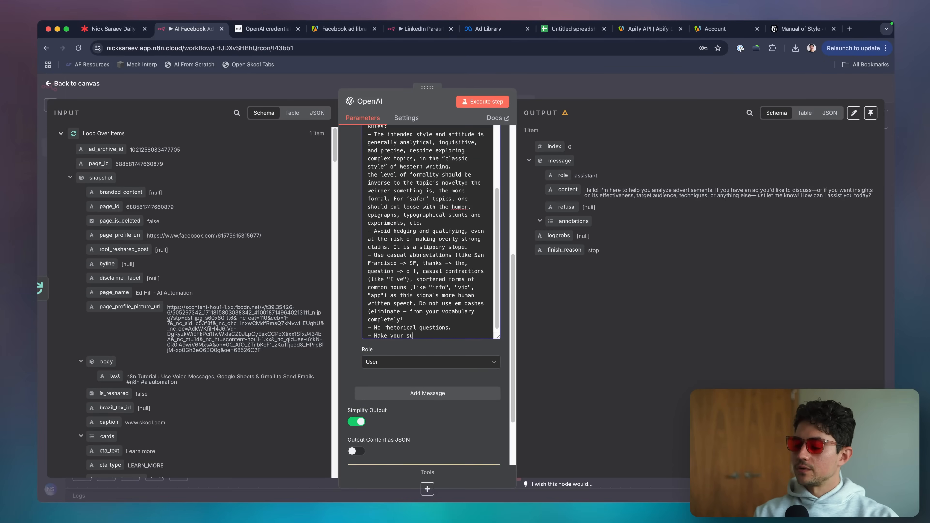
pyautogui.write('mmary extremely comprehens')
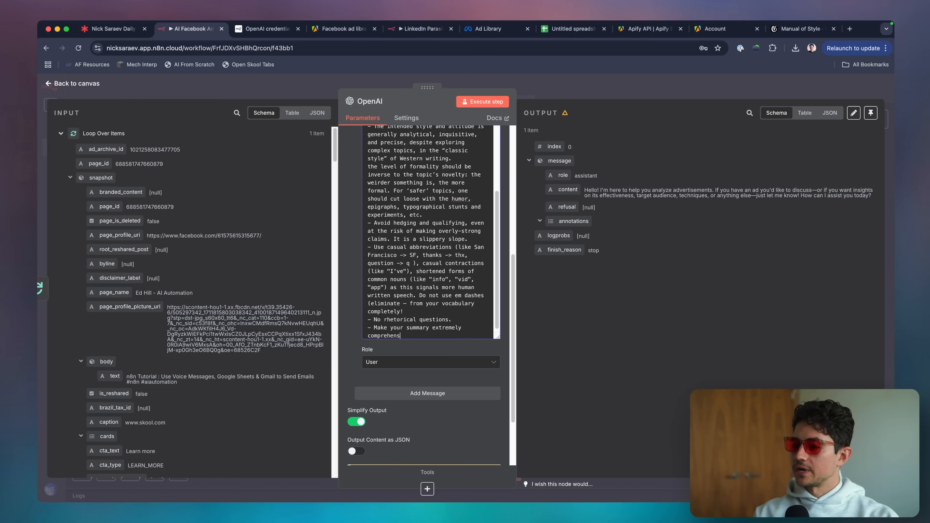
pyautogui.write('ive and analytical.')
pyautogui.scroll(-3, 474, 343)
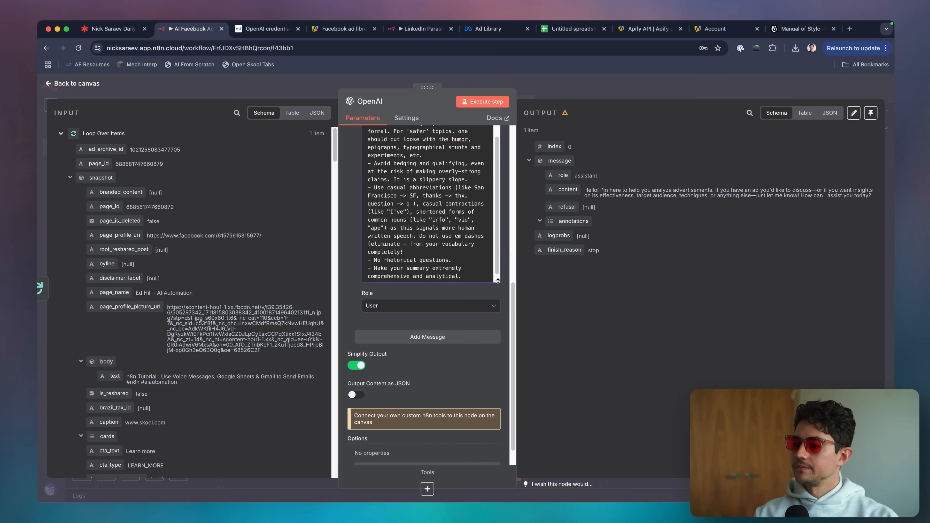
# Add another user message to the OpenAI node and make its prompt an expression with $json.toJsonString() inside double braces
pyautogui.click(453, 309)
pyautogui.scroll(-2, 443, 315)
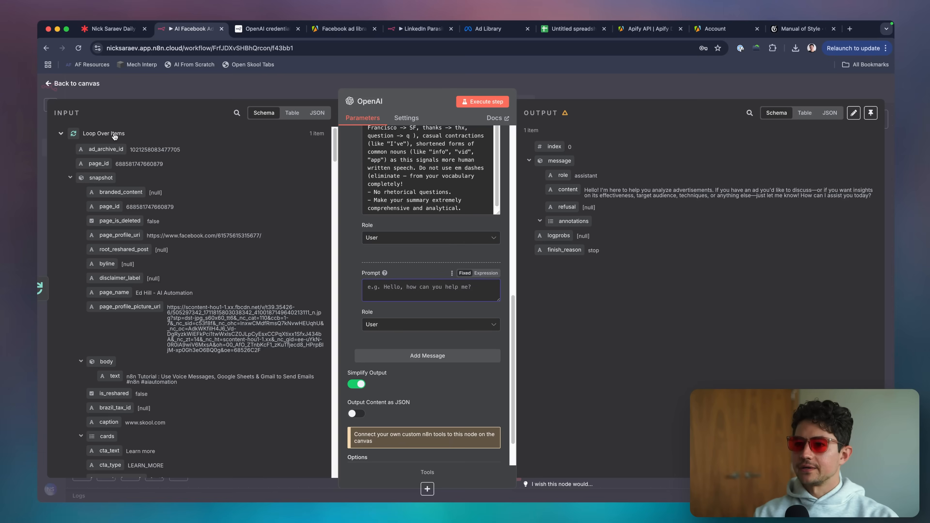
pyautogui.write('{{')
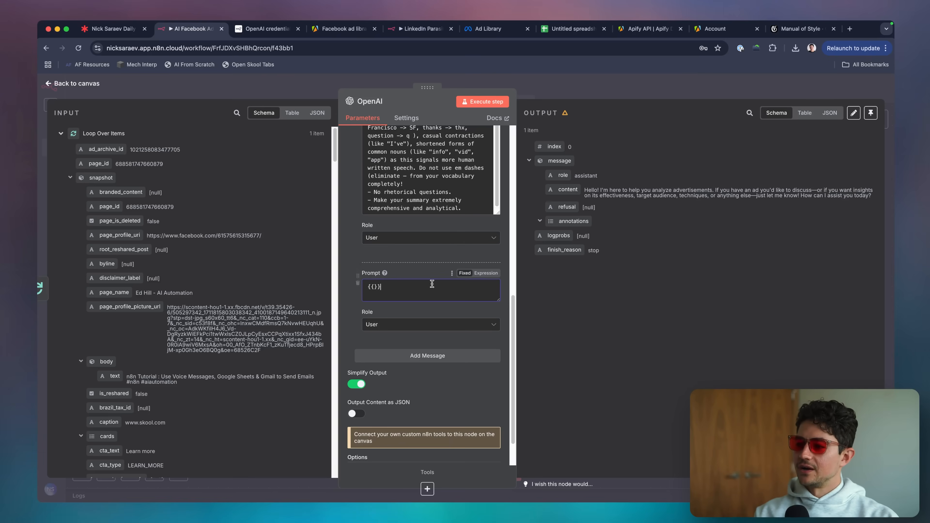
pyautogui.click(490, 273)
pyautogui.press('Return')
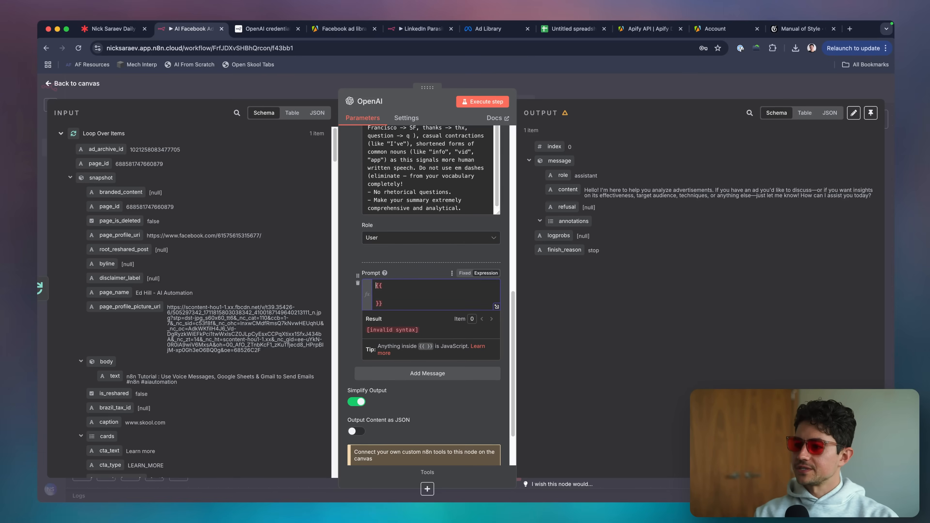
pyautogui.write('$json')
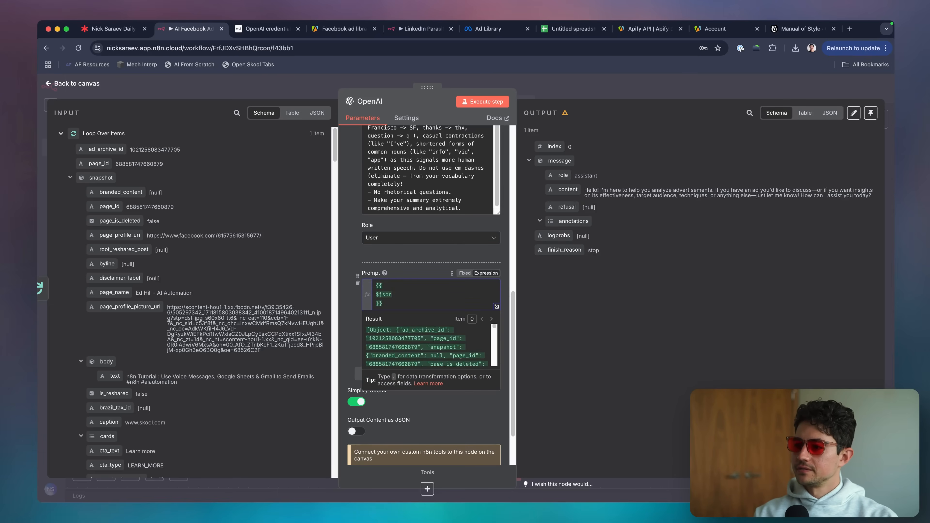
pyautogui.write('.toJsonString()')
pyautogui.press('Down')
pyautogui.press('Down')
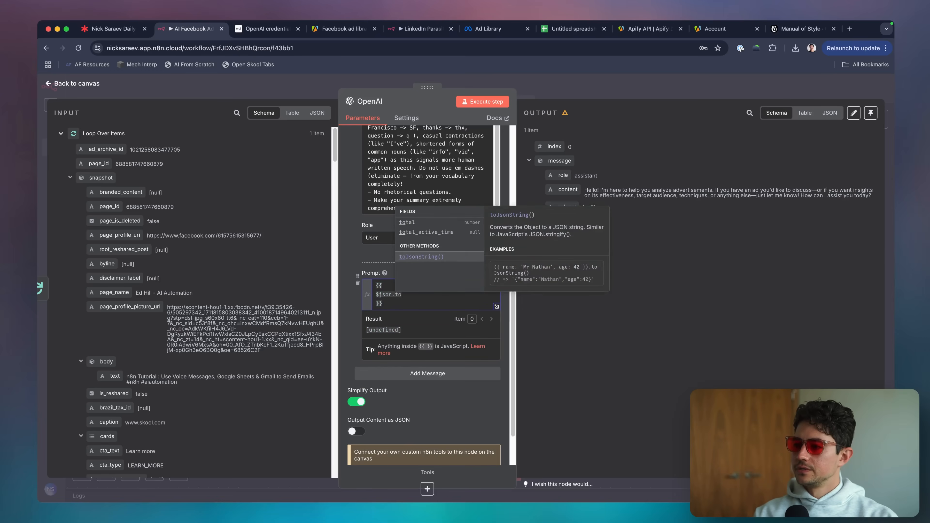
pyautogui.press('Return')
# Look through the expression's result preview to check the stringified ad data, and close the preview
pyautogui.scroll(-10, 419, 341)
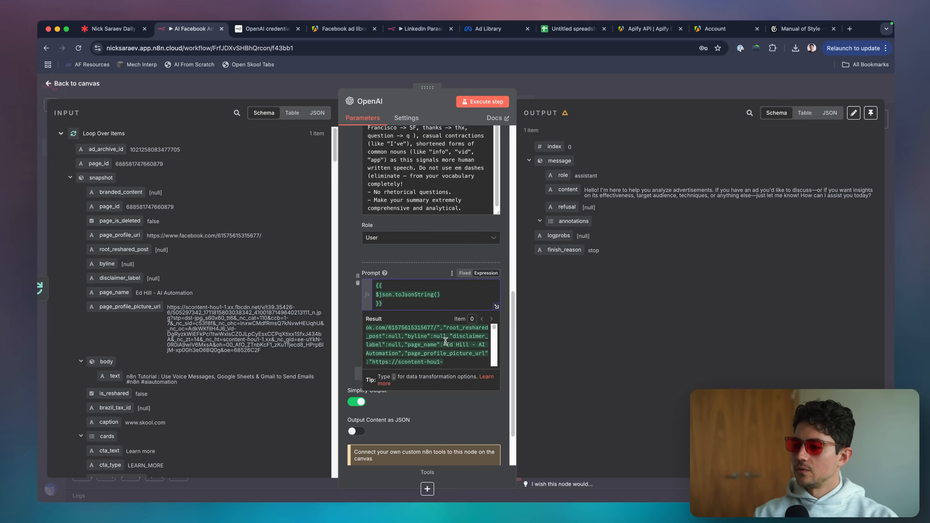
pyautogui.scroll(15, 445, 342)
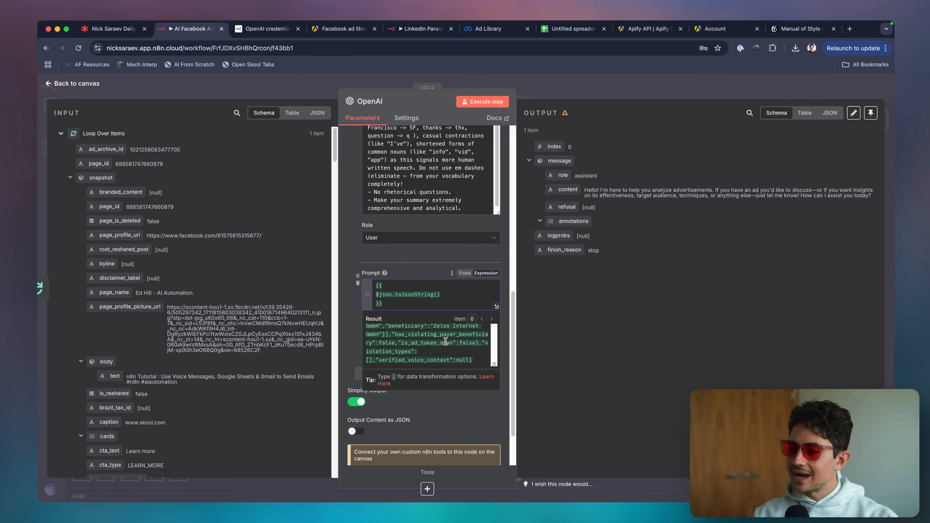
pyautogui.scroll(-10, 446, 342)
pyautogui.scroll(-5, 449, 291)
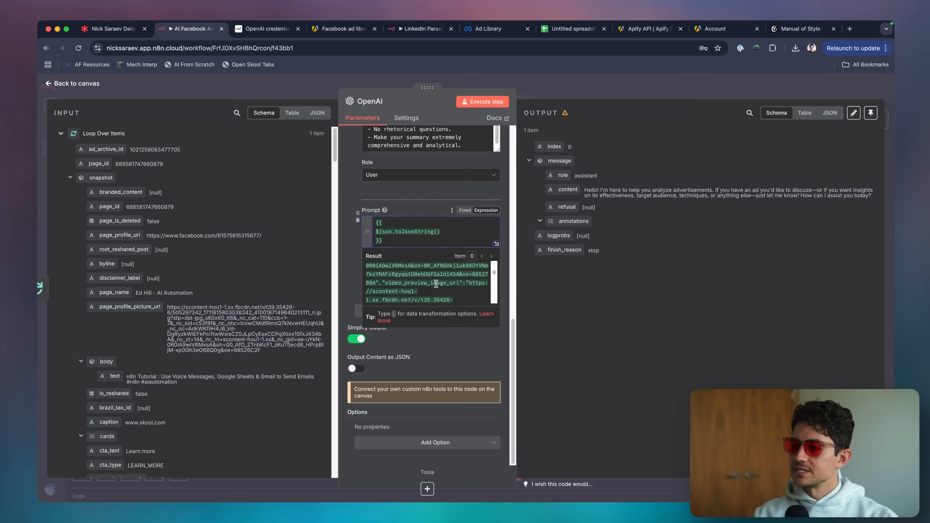
pyautogui.scroll(10, 457, 286)
pyautogui.click(460, 383)
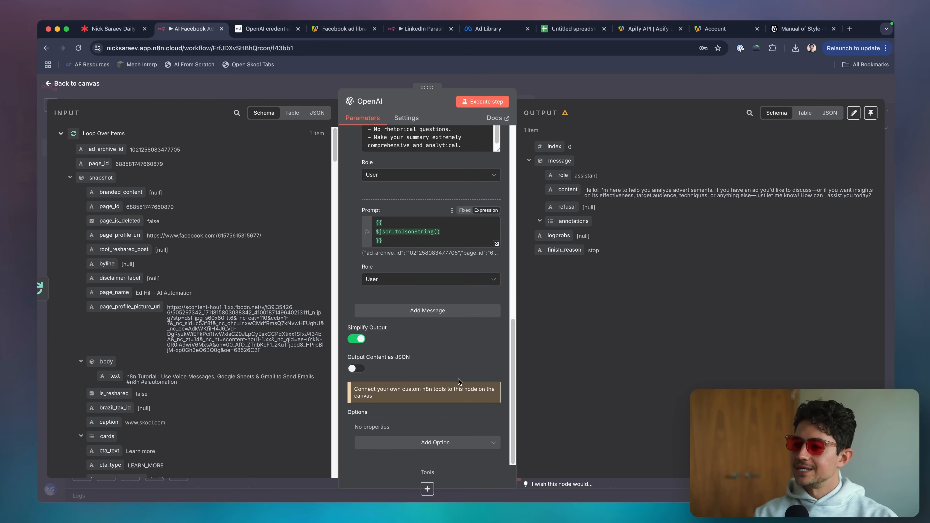
# Remove the line breaks in the new prompt so the expression reads {{ $json.toJsonString() }} on one line
pyautogui.click(438, 223)
pyautogui.press('Right')
pyautogui.press('BackSpace')
pyautogui.press('Down')
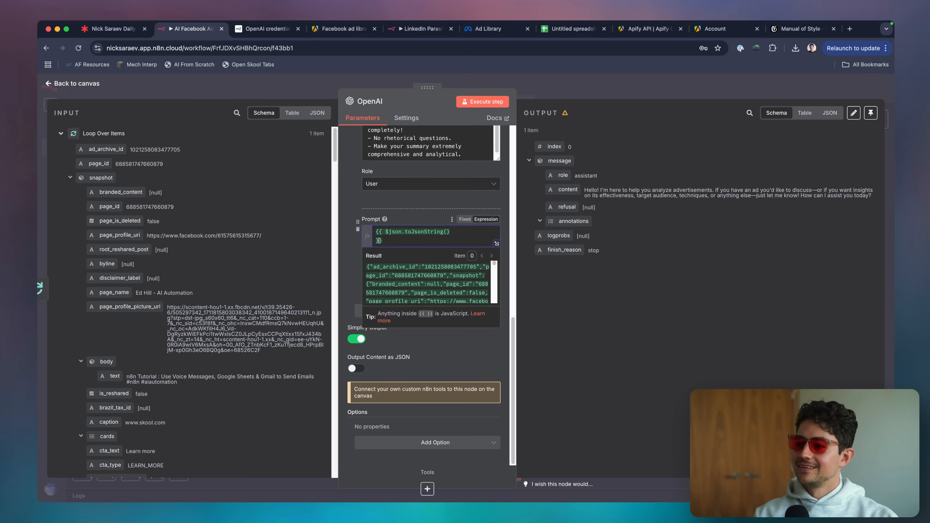
pyautogui.press('Left')
pyautogui.press('Left')
pyautogui.press('BackSpace')
pyautogui.click(439, 203)
pyautogui.scroll(2, 440, 203)
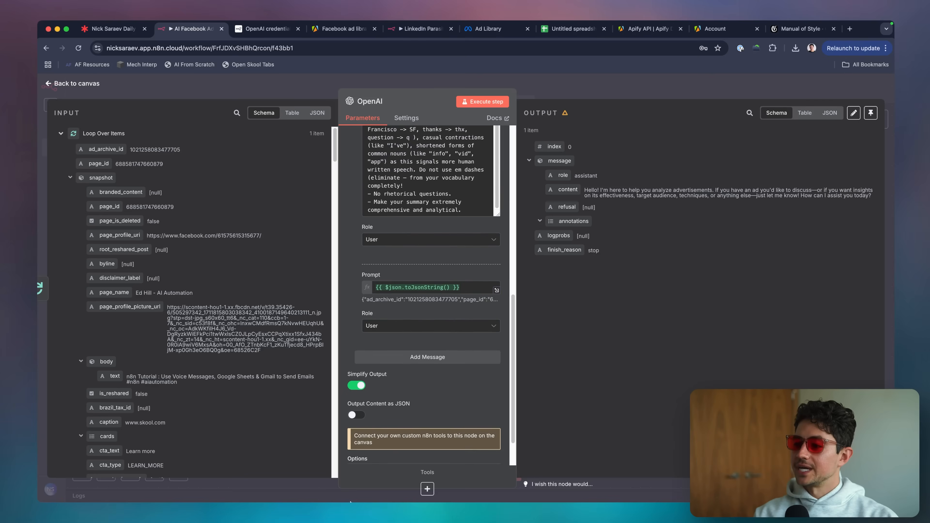
# Enable outputting the content as JSON and add the Output Randomness (Temperature) option to the OpenAI node
pyautogui.click(355, 417)
pyautogui.scroll(-2, 422, 408)
pyautogui.click(413, 444)
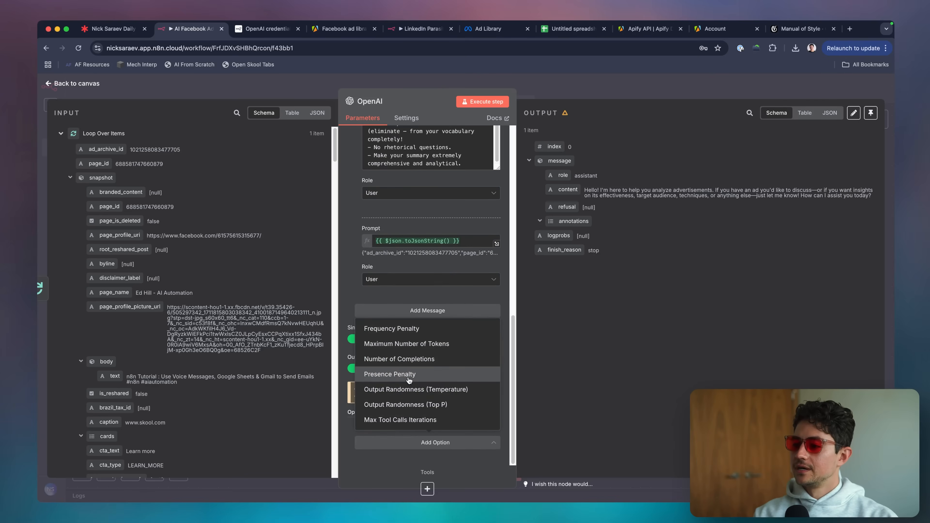
pyautogui.click(406, 389)
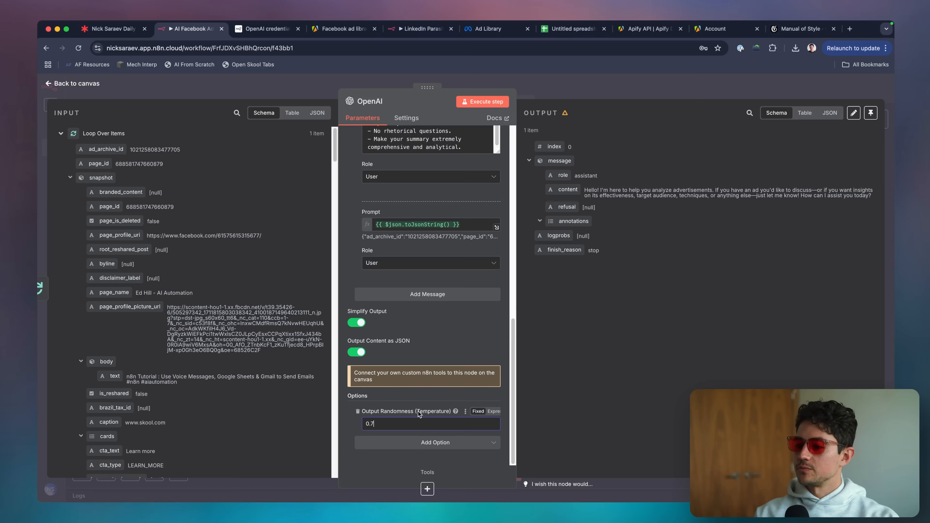
# Execute the OpenAI step and read the generated ad summary in its output, including the targeted age range
pyautogui.scroll(5, 441, 341)
pyautogui.click(482, 102)
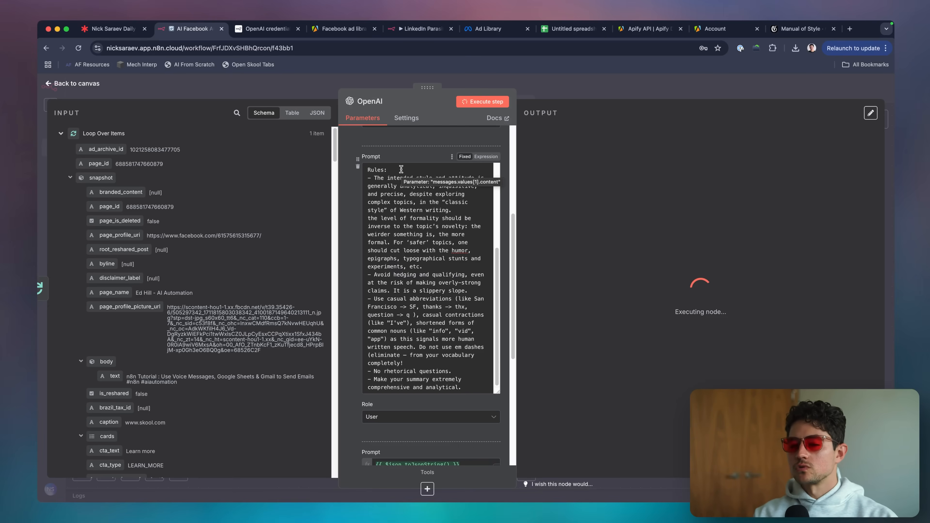
pyautogui.scroll(5, 389, 157)
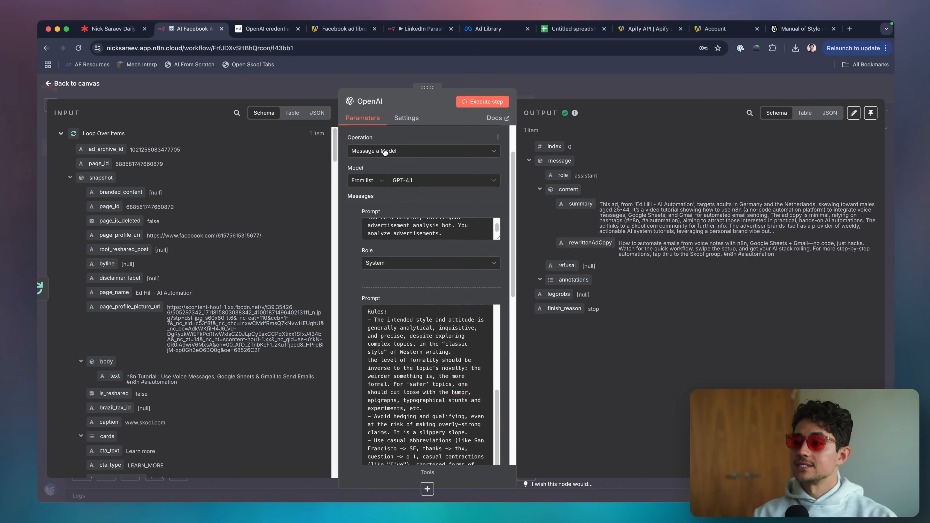
pyautogui.scroll(5, 854, 212)
pyautogui.hscroll(1, 854, 213)
pyautogui.tripleClick(690, 239)
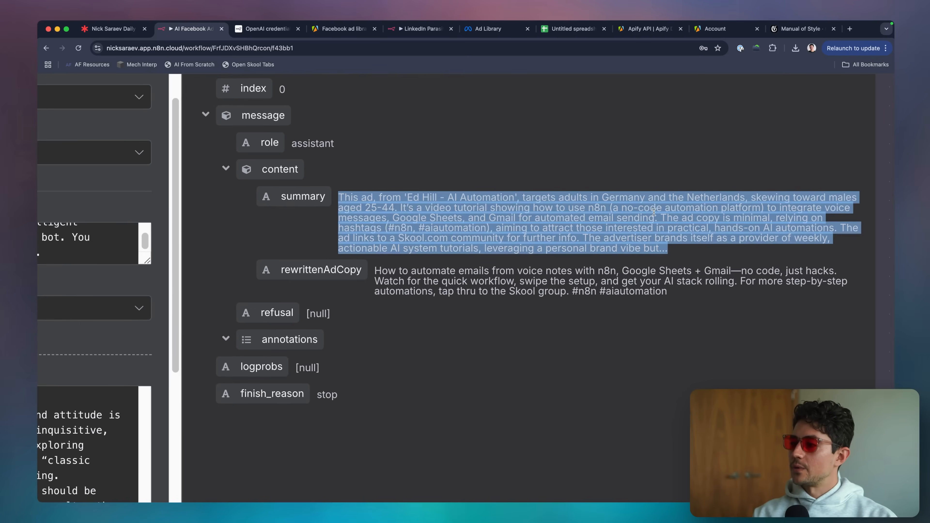
pyautogui.click(652, 203)
pyautogui.doubleClick(382, 206)
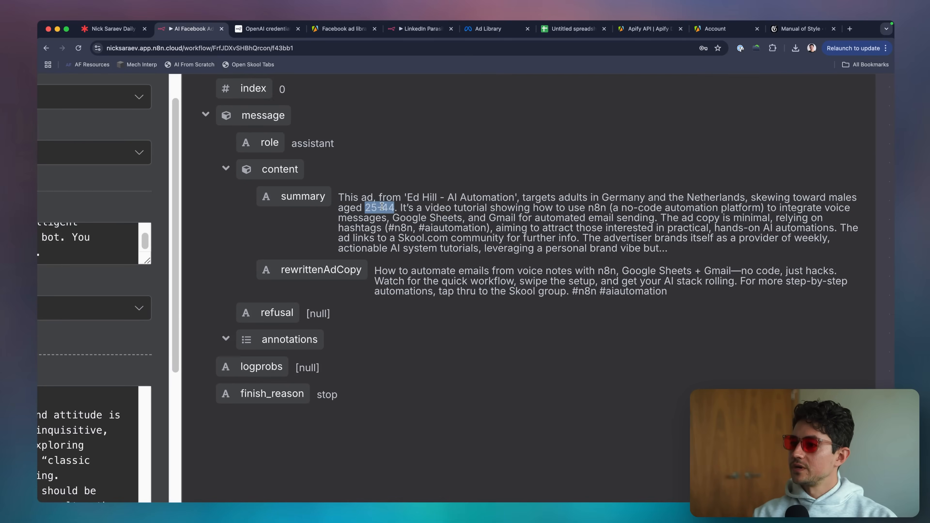
pyautogui.click(504, 216)
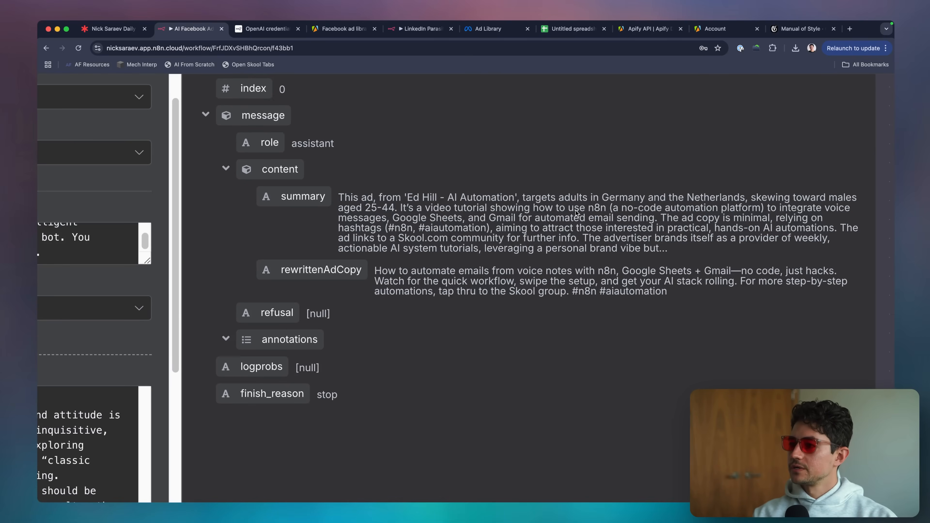
# Reopen the OpenAI node and load the input ad's video_hd_url in a new browser tab
pyautogui.scroll(-5, 614, 229)
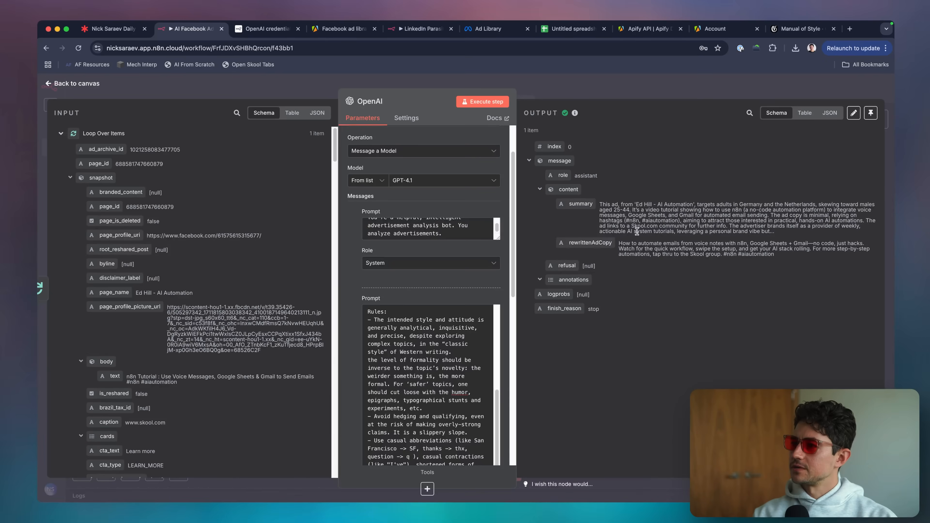
pyautogui.click(593, 82)
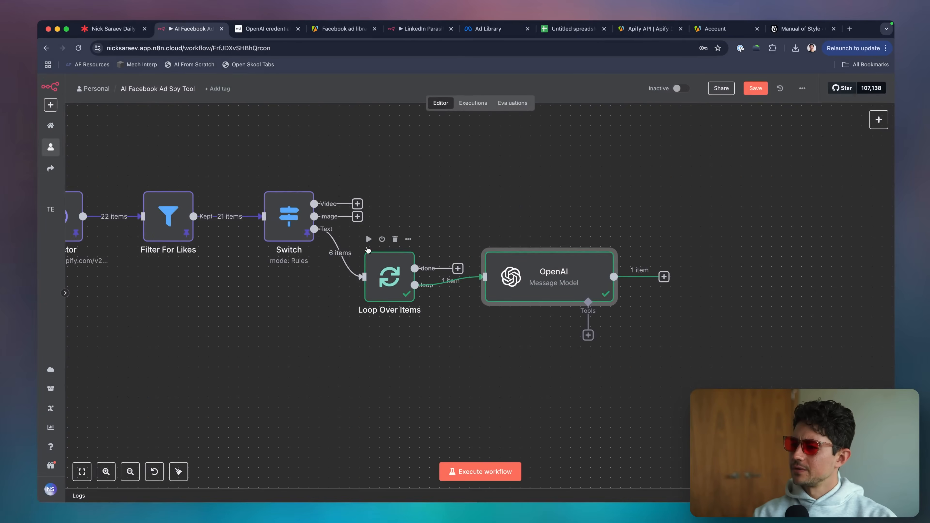
pyautogui.doubleClick(512, 271)
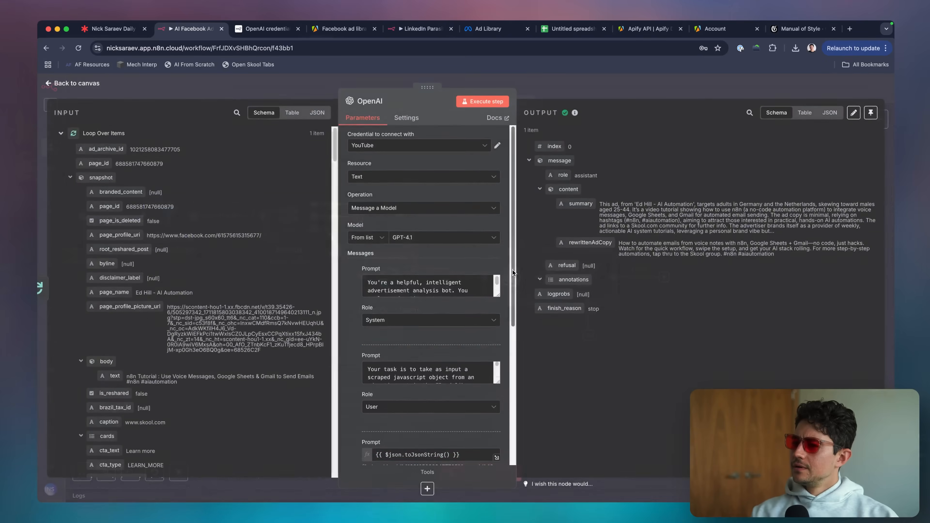
pyautogui.scroll(-10, 168, 325)
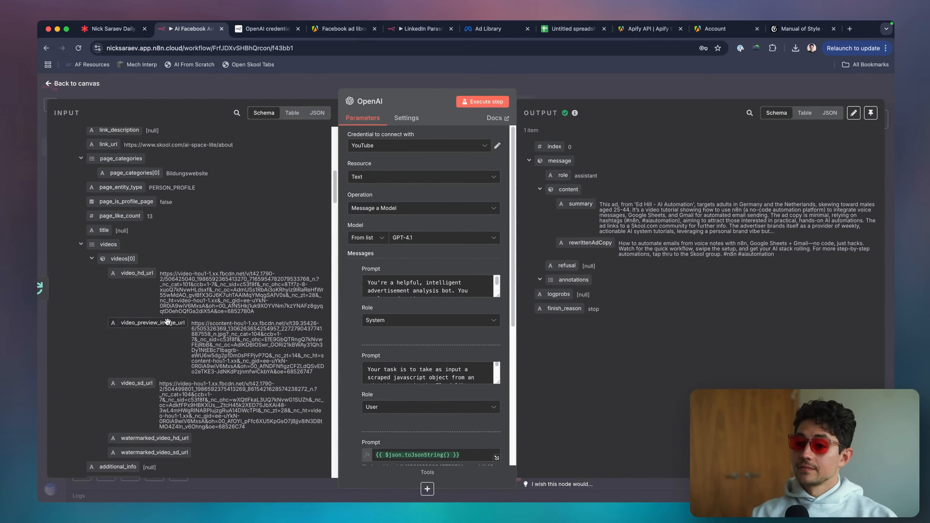
pyautogui.tripleClick(180, 290)
pyautogui.scroll(-5, 183, 265)
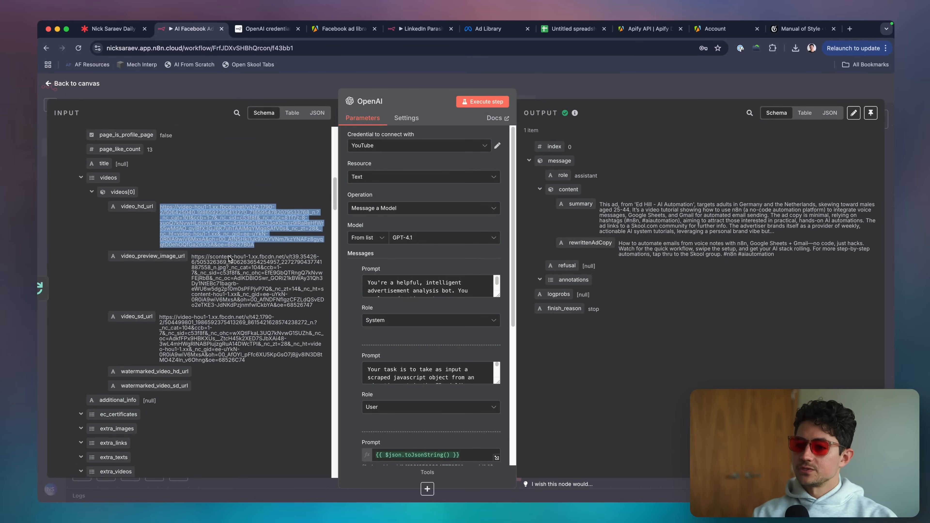
pyautogui.press('super+c')
pyautogui.press('super+t')
pyautogui.press('super+v')
pyautogui.press('Return')
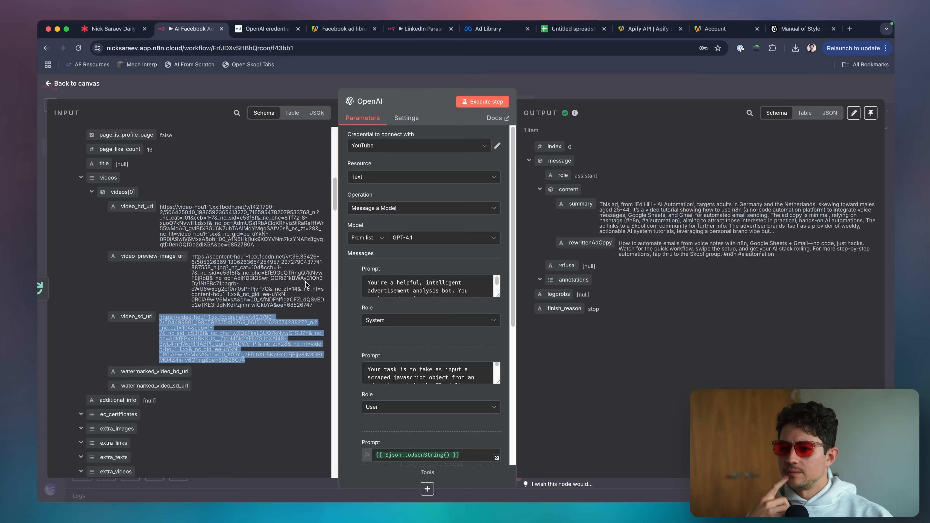
pyautogui.doubleClick(180, 317)
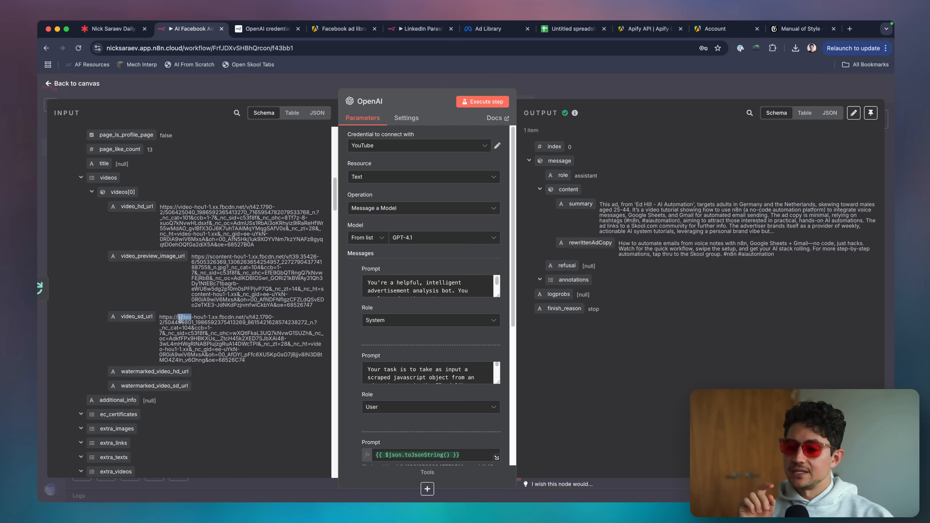
pyautogui.click(181, 318)
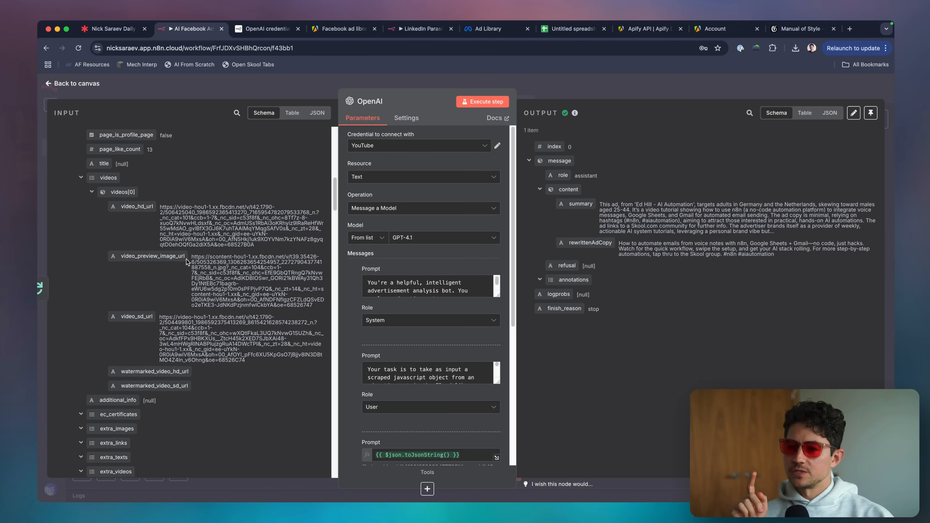
pyautogui.click(211, 44)
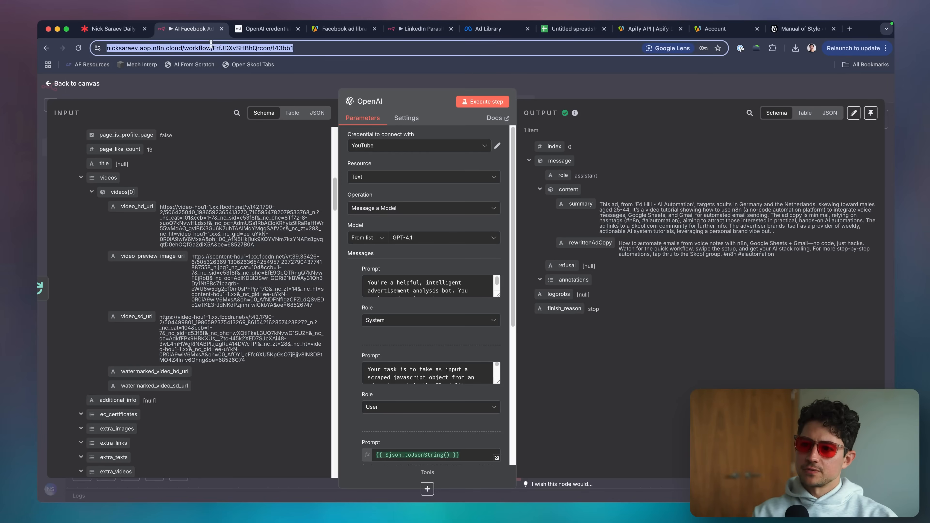
pyautogui.write('//video-ho')
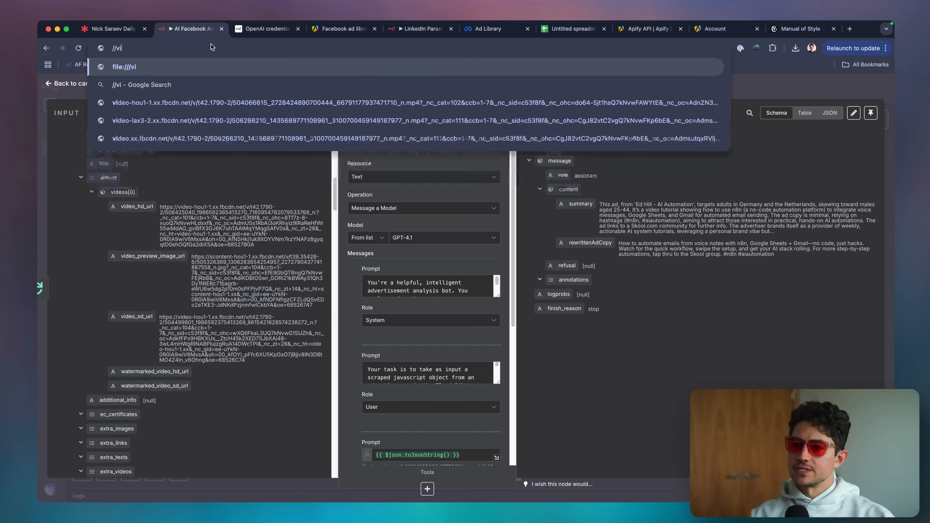
pyautogui.press('super+a')
pyautogui.press('Left')
pyautogui.write('https:')
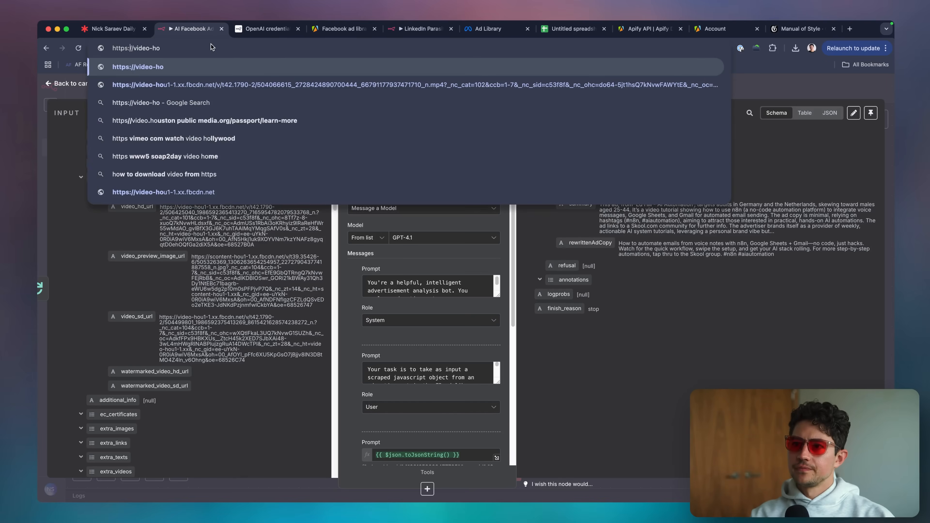
pyautogui.press('super+a')
pyautogui.click(566, 242)
pyautogui.press('Escape')
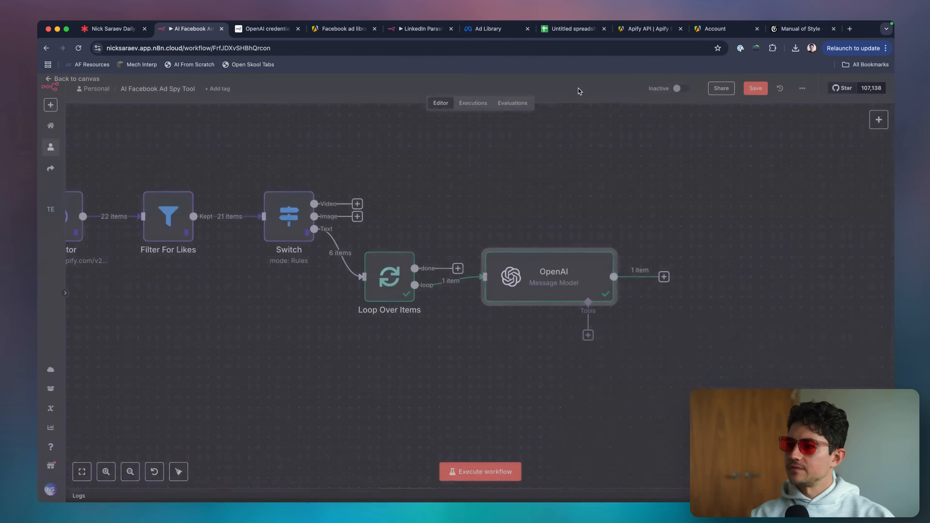
# In the Switch node, replace the Video routing rule's expression with {{ $json.toJsonString() }}
pyautogui.doubleClick(285, 217)
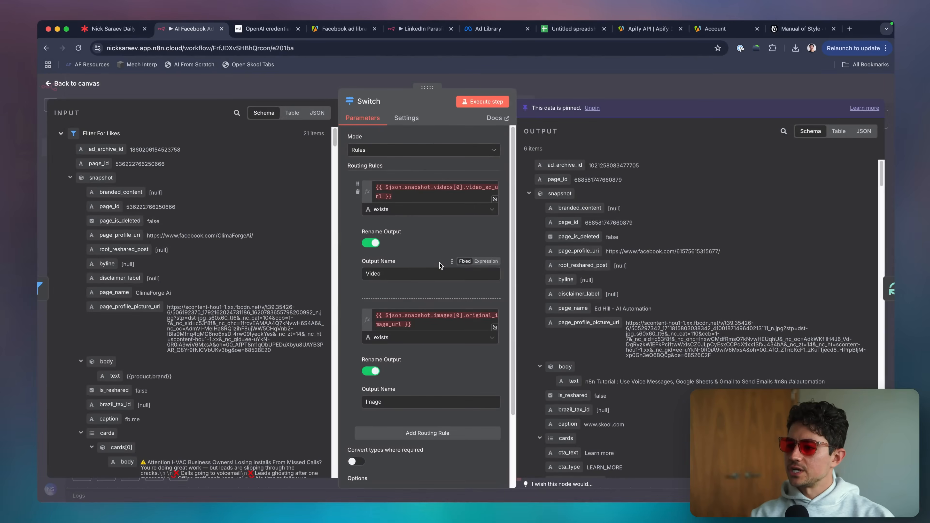
pyautogui.scroll(-3, 463, 284)
pyautogui.scroll(3, 466, 288)
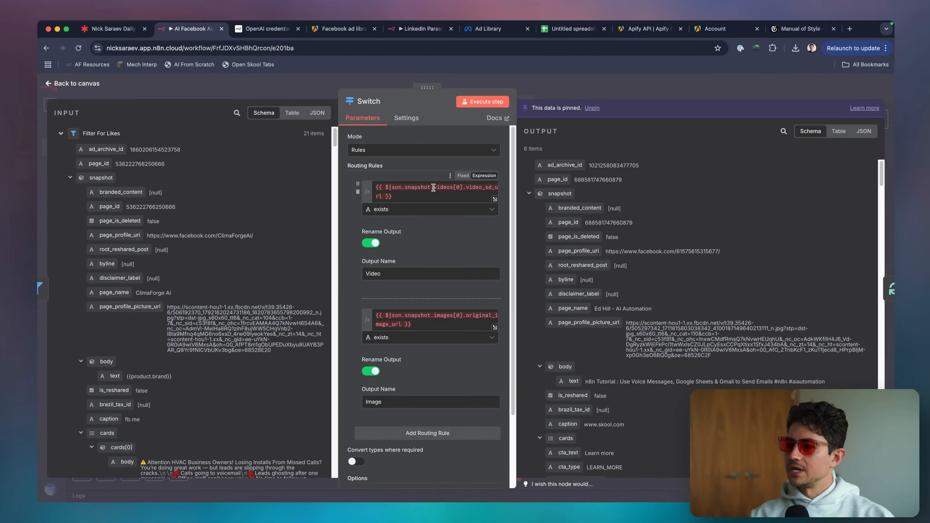
pyautogui.click(433, 192)
pyautogui.click(441, 172)
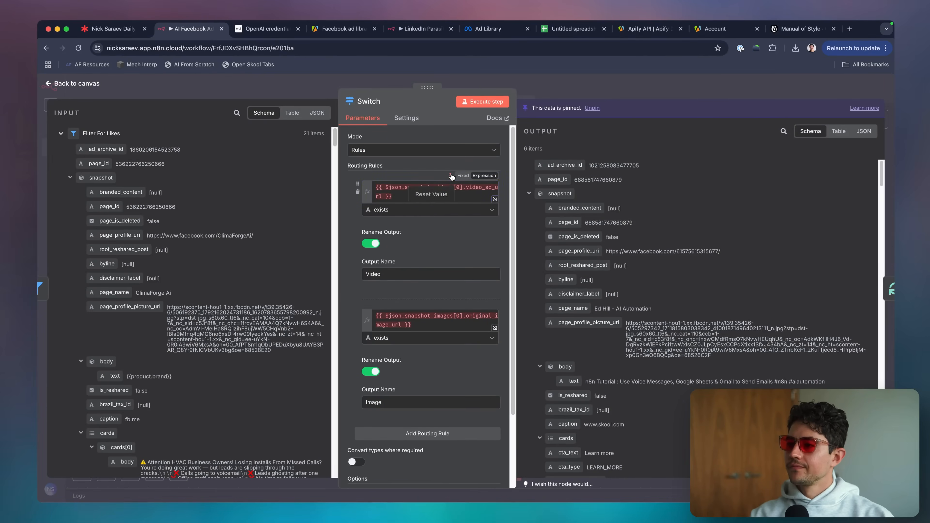
pyautogui.click(442, 193)
pyautogui.tripleClick(442, 193)
pyautogui.click(443, 194)
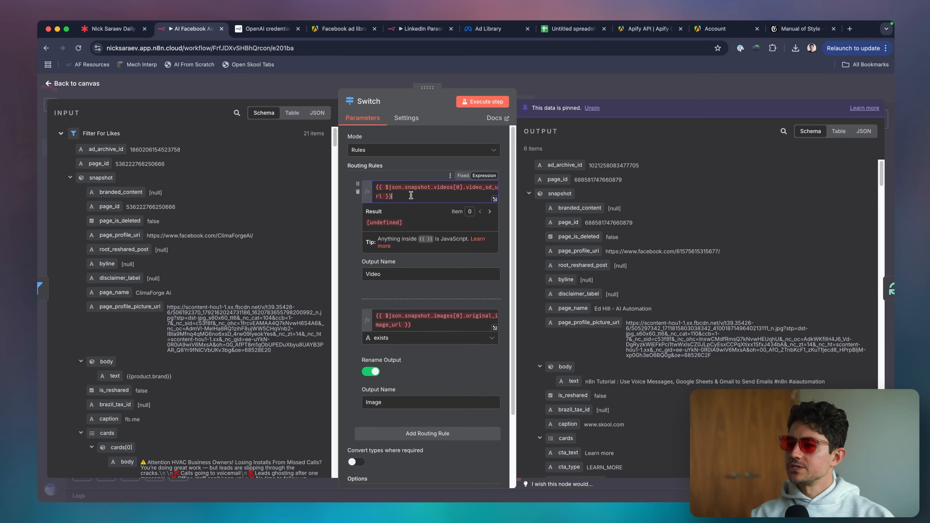
pyautogui.moveTo(405, 189); pyautogui.dragTo(382, 196)
pyautogui.press('BackSpace')
pyautogui.write('toJsonString()')
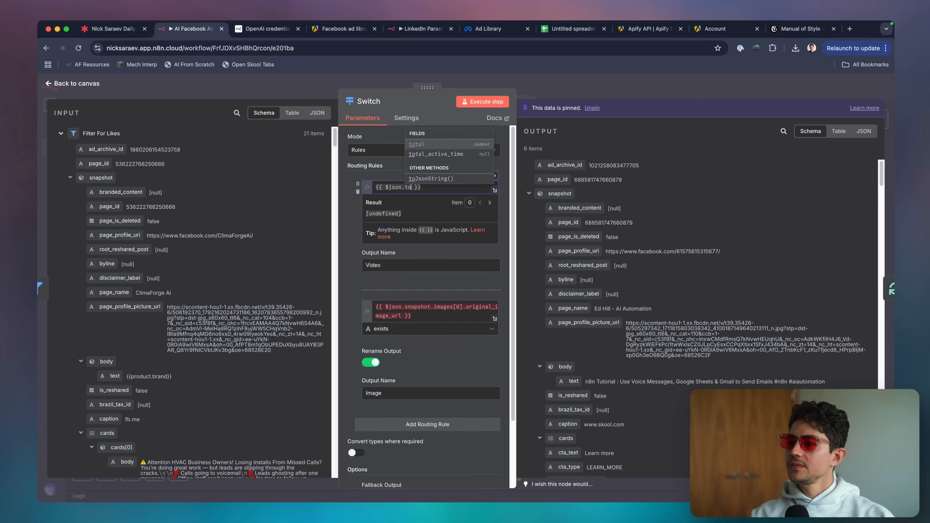
pyautogui.click(406, 172)
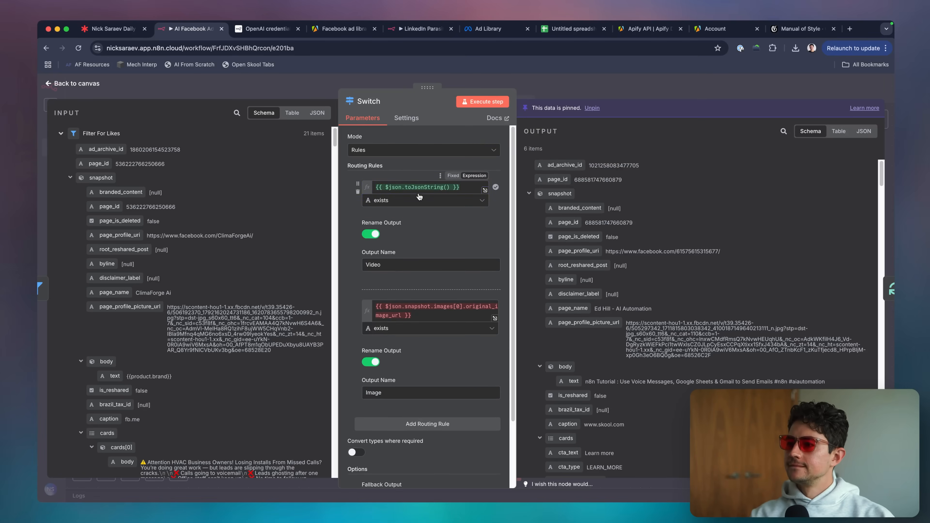
pyautogui.click(420, 199)
pyautogui.moveTo(434, 224)
pyautogui.click(512, 318)
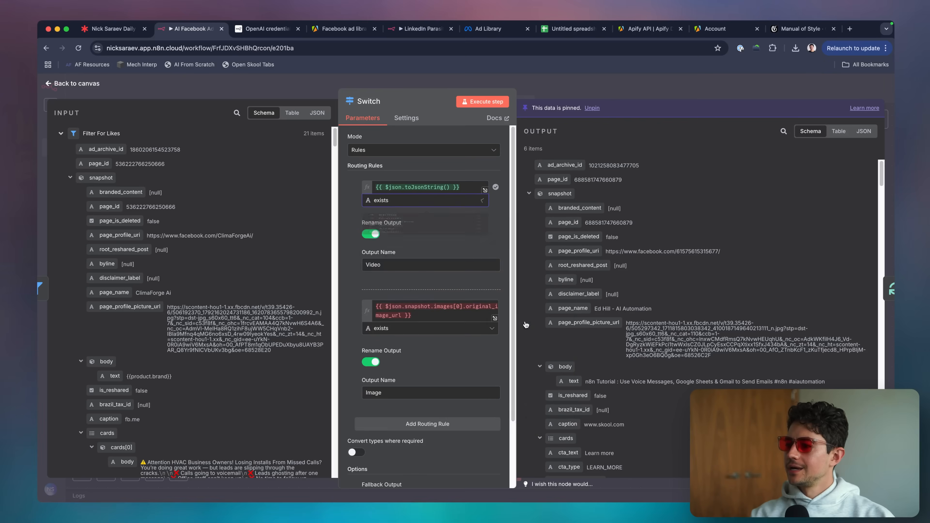
pyautogui.click(420, 213)
pyautogui.press('super+v')
pyautogui.click(420, 168)
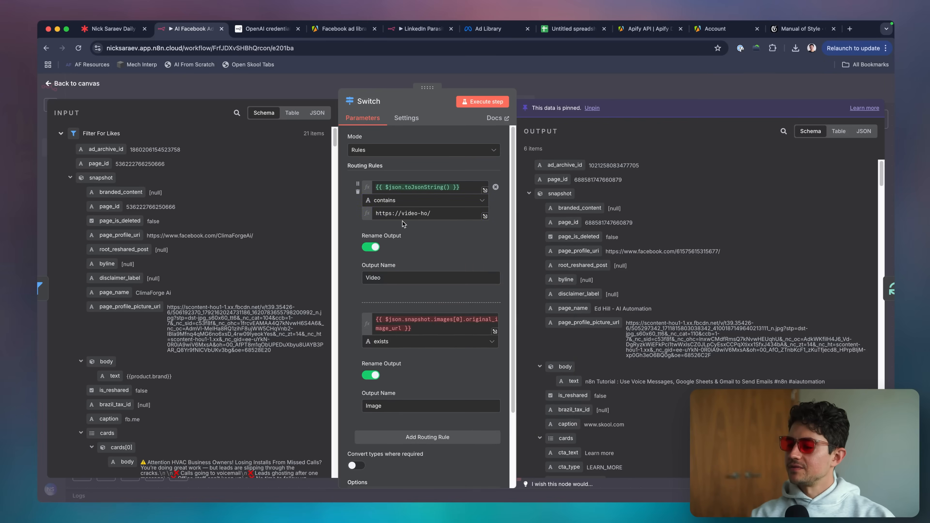
pyautogui.click(417, 189)
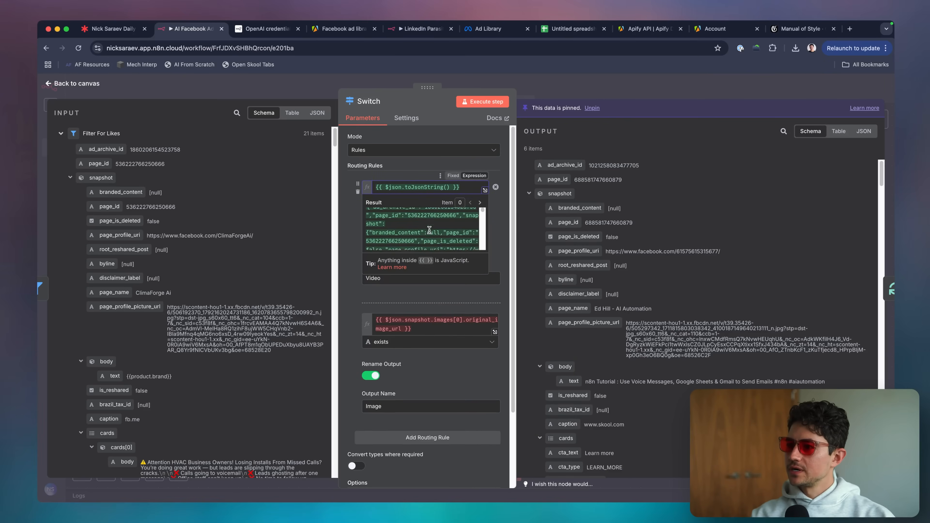
pyautogui.scroll(-5, 429, 230)
pyautogui.click(412, 168)
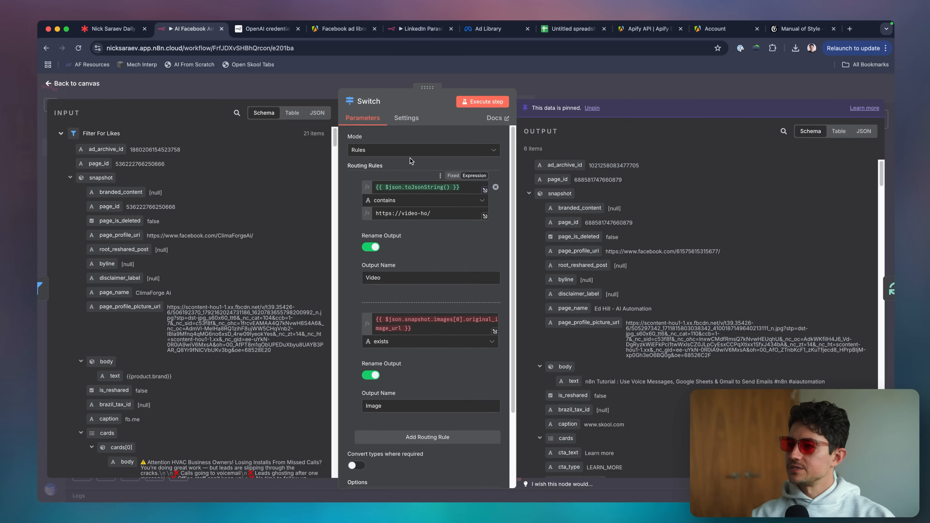
pyautogui.scroll(-1, 379, 239)
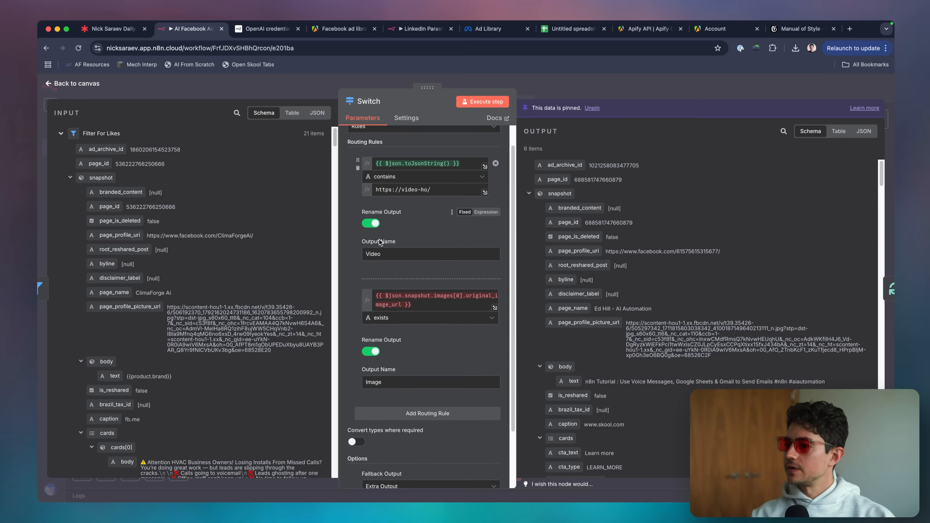
pyautogui.scroll(-2, 497, 159)
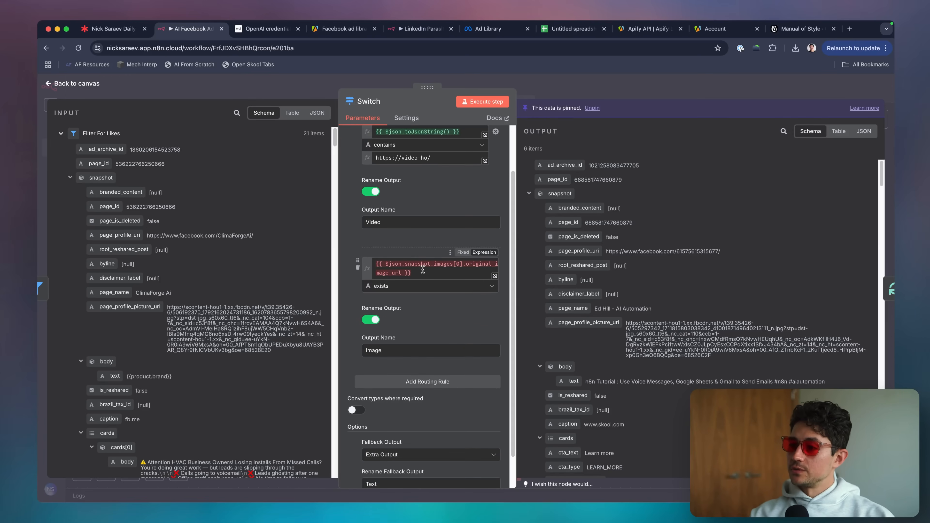
pyautogui.click(236, 113)
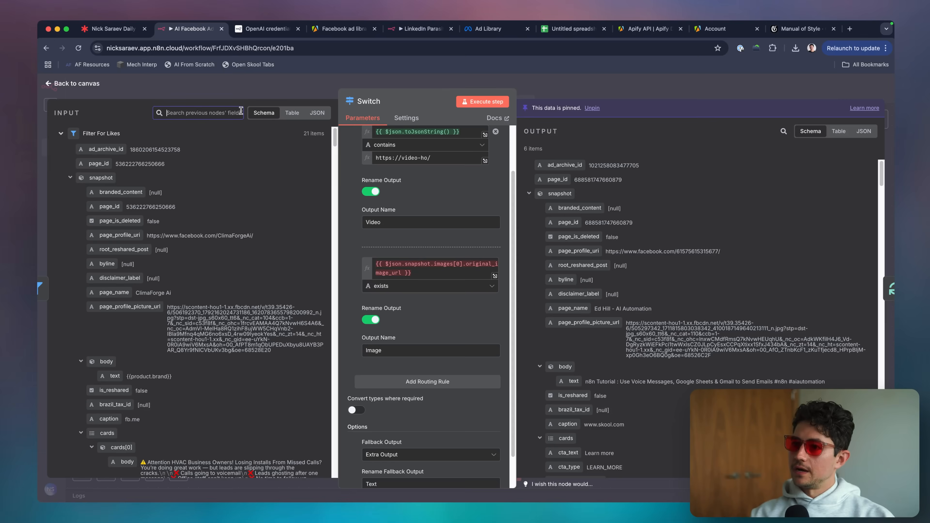
pyautogui.write('image')
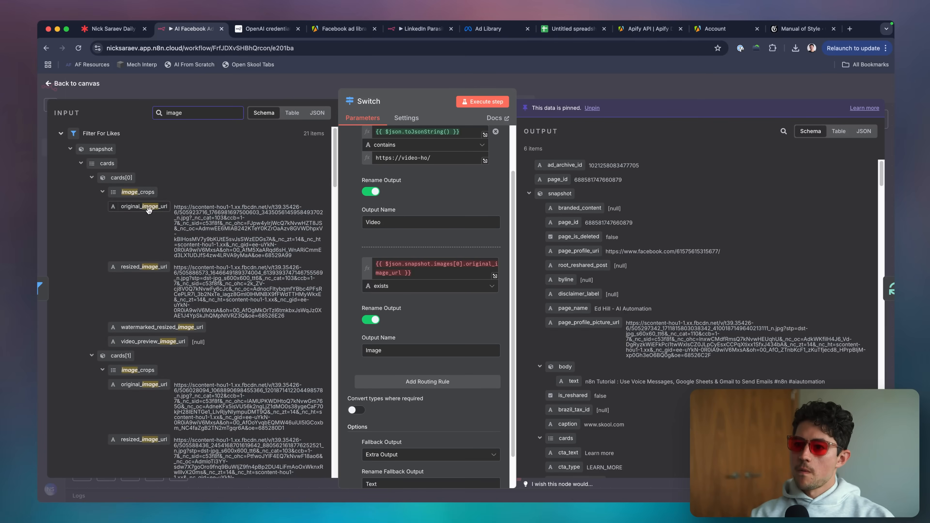
pyautogui.scroll(-2, 217, 242)
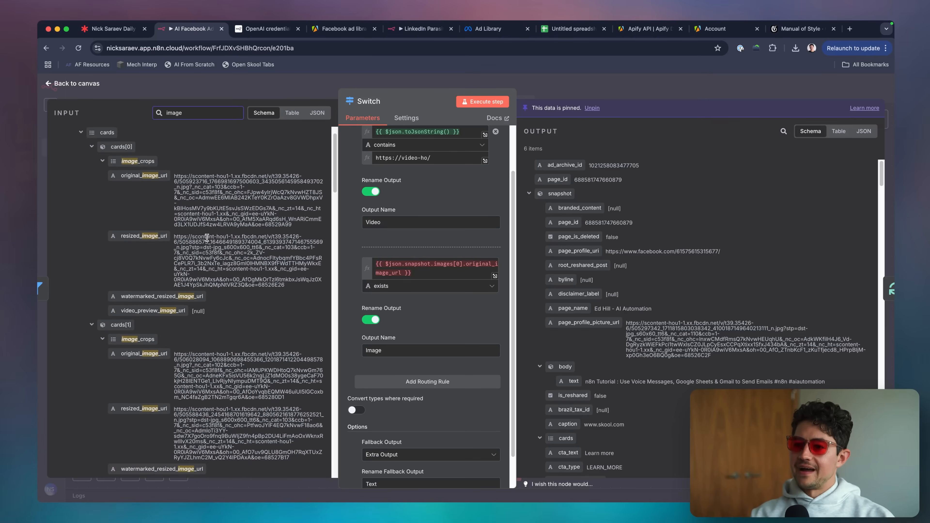
pyautogui.scroll(-1, 207, 237)
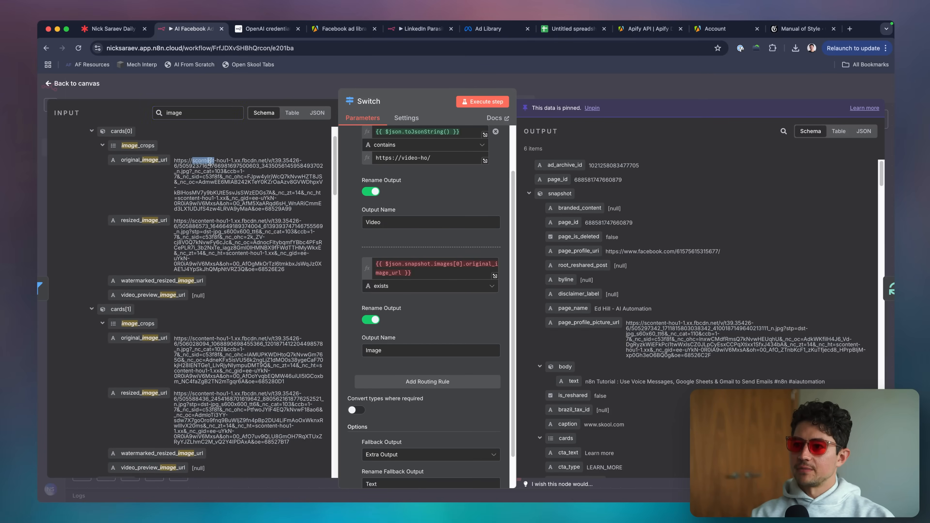
pyautogui.click(228, 163)
pyautogui.moveTo(216, 161); pyautogui.dragTo(177, 158)
pyautogui.press('super+c')
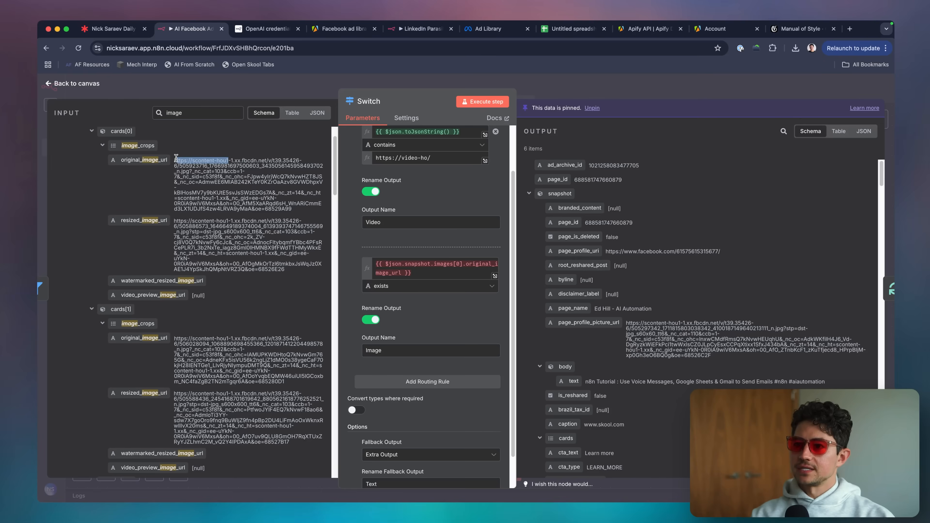
# Replace the Image routing rule's expression with {{ $json.toJsonString() }}
pyautogui.click(431, 273)
pyautogui.hotkey('ctrl', 'a')
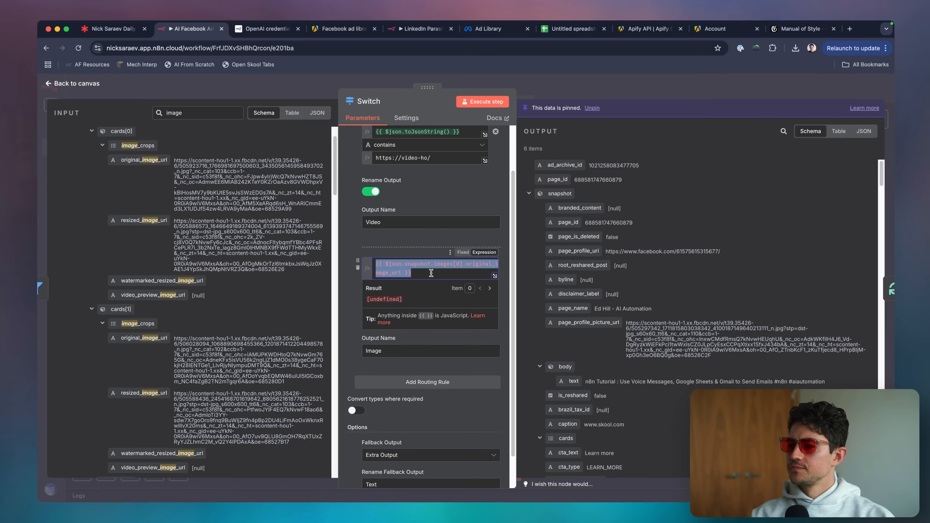
pyautogui.press('BackSpace')
pyautogui.write('{{ $json.to')
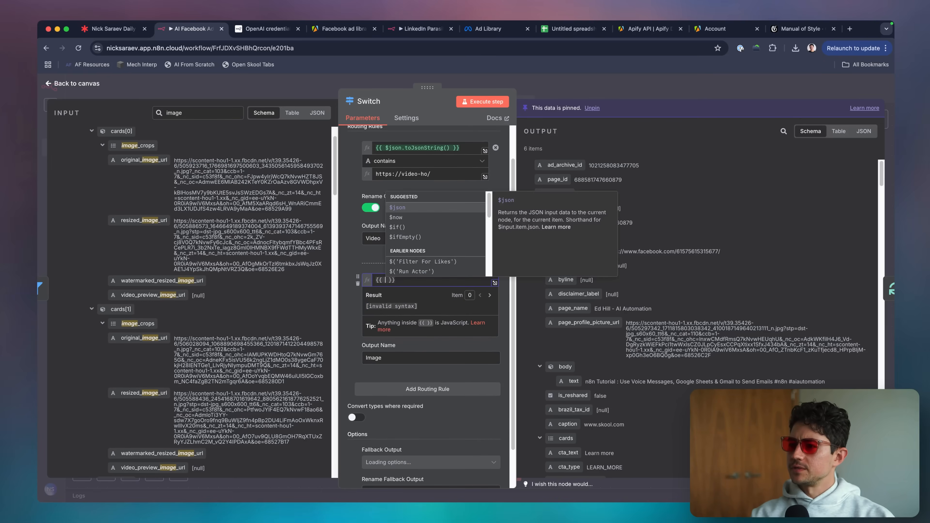
pyautogui.press('Return')
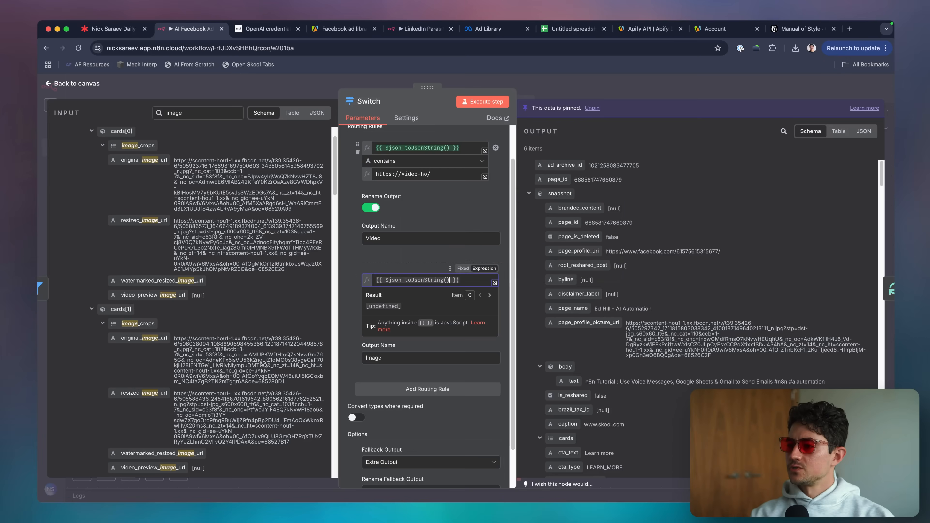
pyautogui.click(394, 299)
pyautogui.moveTo(421, 315)
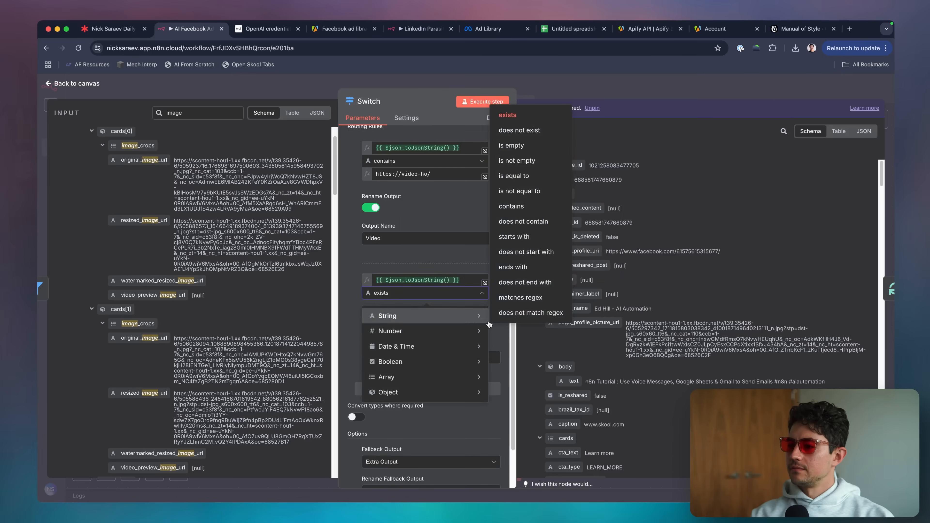
pyautogui.click(512, 222)
pyautogui.click(433, 310)
pyautogui.press('super+v')
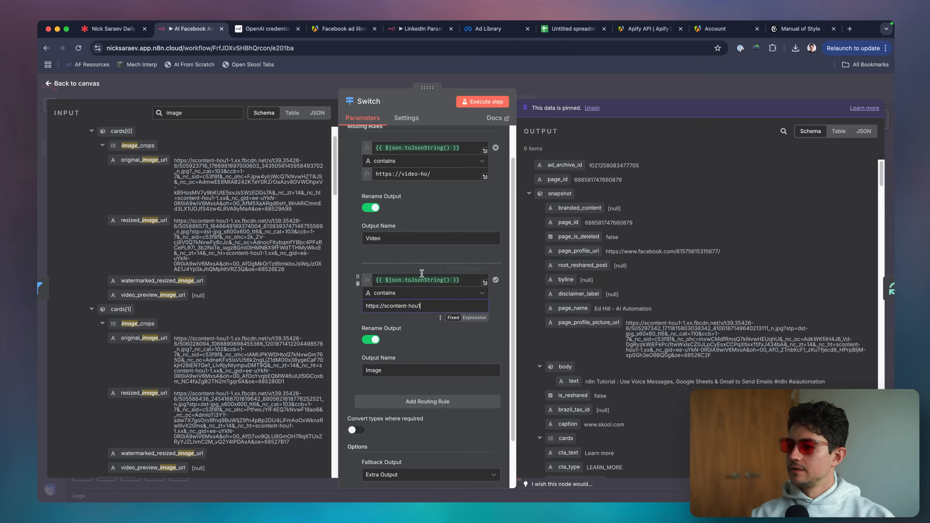
pyautogui.click(441, 174)
pyautogui.press('BackSpace')
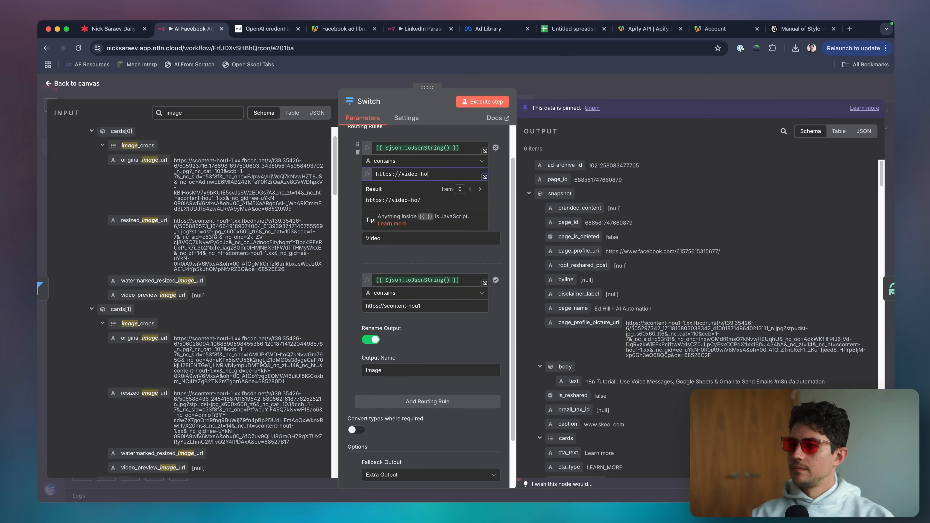
pyautogui.click(354, 191)
pyautogui.click(437, 306)
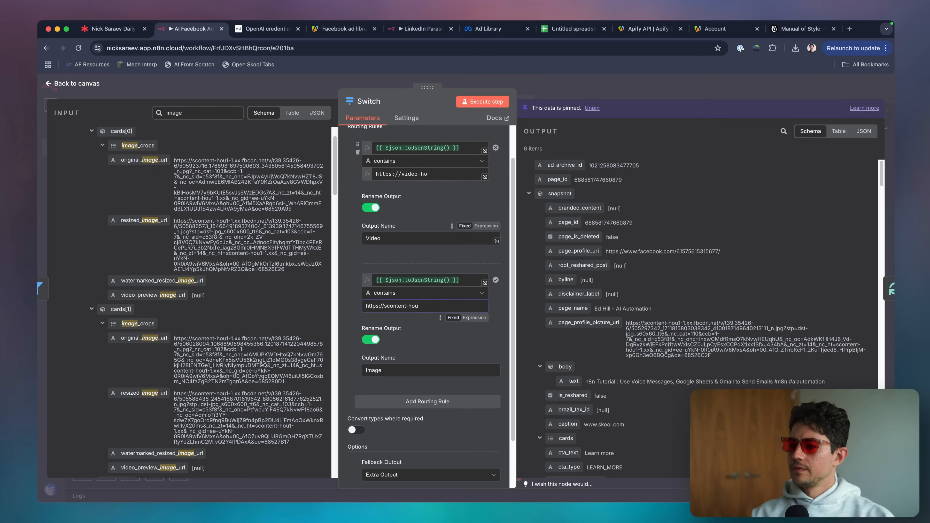
pyautogui.scroll(-3, 400, 255)
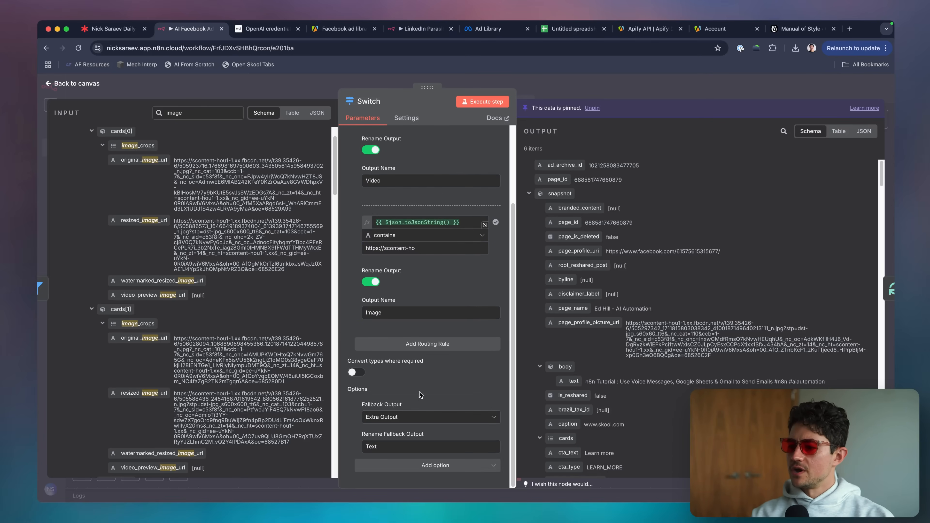
pyautogui.click(610, 91)
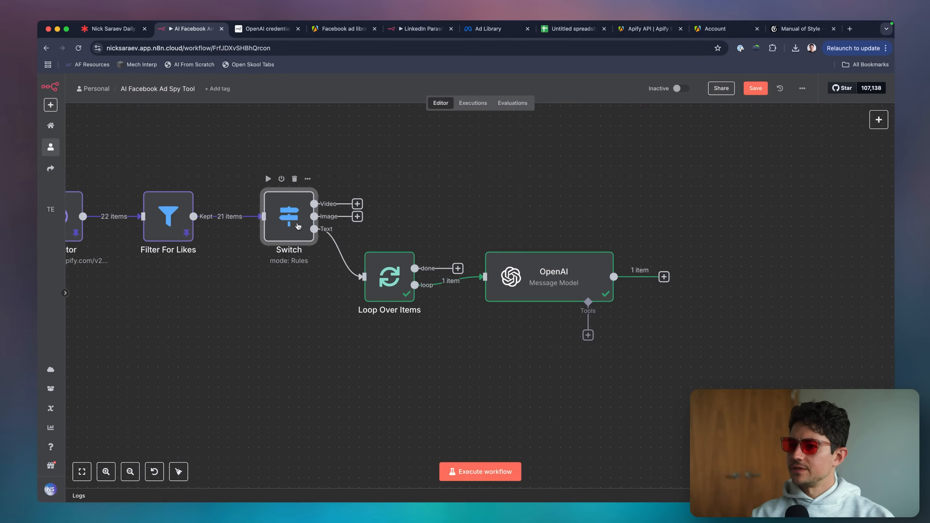
# Disconnect the Switch node's Text output from Loop Over Items and execute the workflow
pyautogui.hscroll(-3, 418, 281)
pyautogui.click(452, 258)
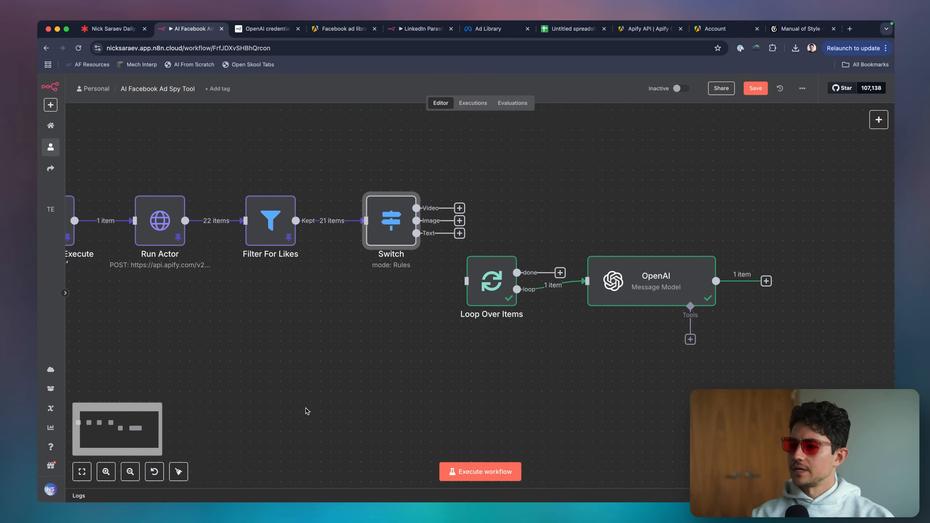
pyautogui.click(477, 471)
pyautogui.scroll(1, 458, 368)
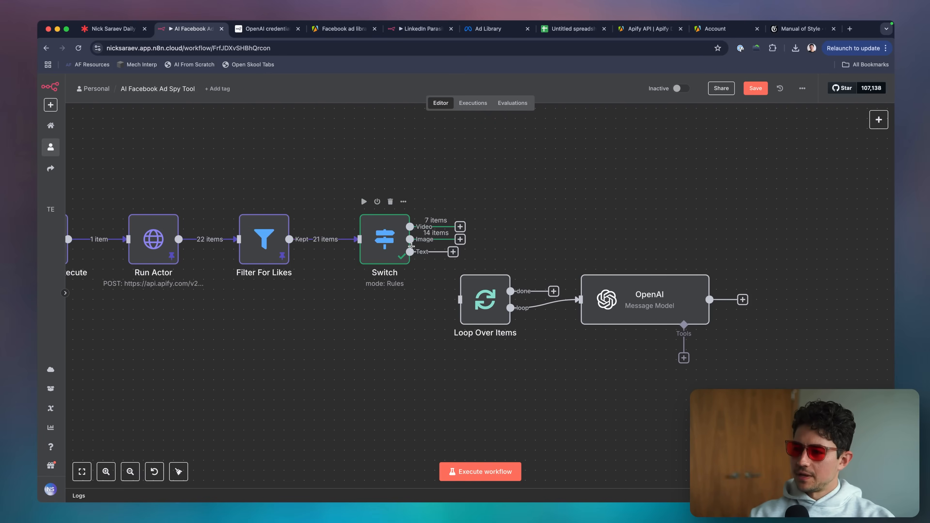
# Set the count in the Run Actor node's JSON body to 200
pyautogui.scroll(-5, 407, 248)
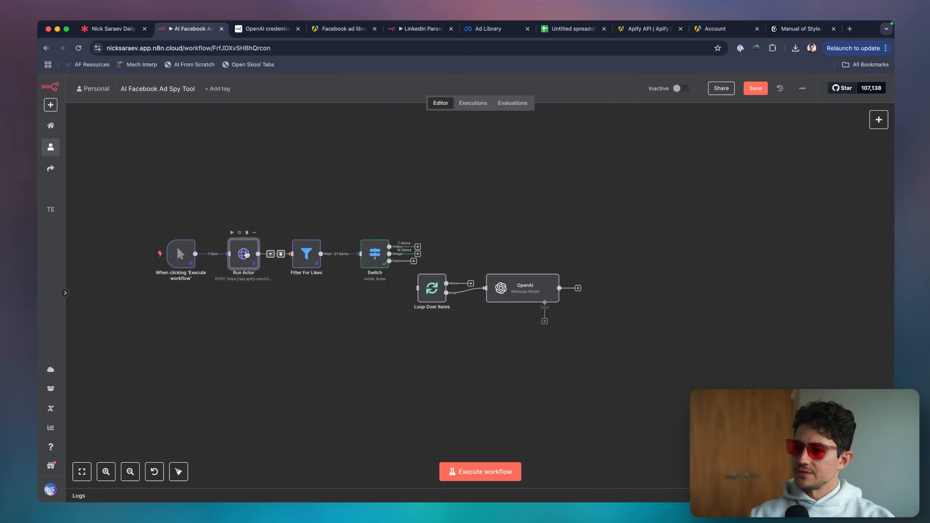
pyautogui.doubleClick(243, 249)
pyautogui.scroll(-10, 462, 210)
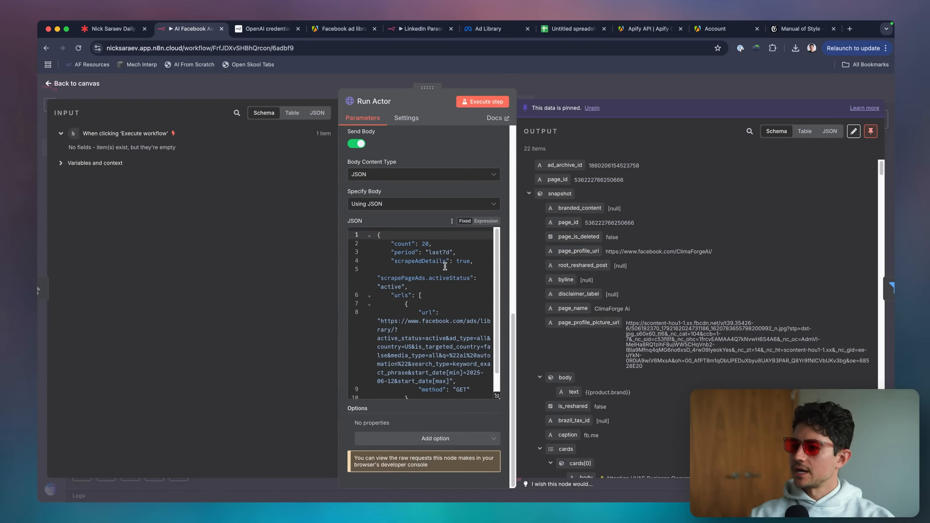
pyautogui.click(453, 239)
pyautogui.press('BackSpace')
pyautogui.write('200')
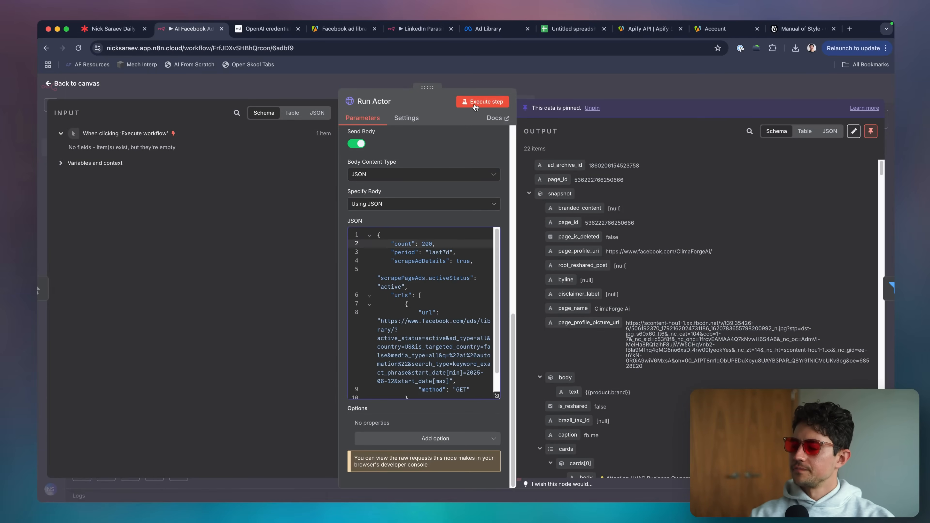
# Unpin the data of the Run Actor and Filter For Likes nodes, and execute the workflow
pyautogui.click(529, 85)
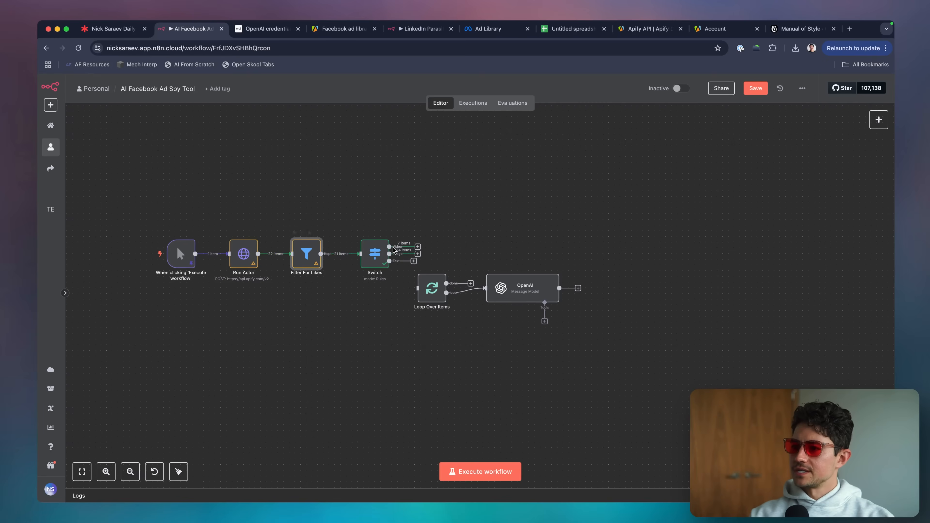
pyautogui.click(508, 470)
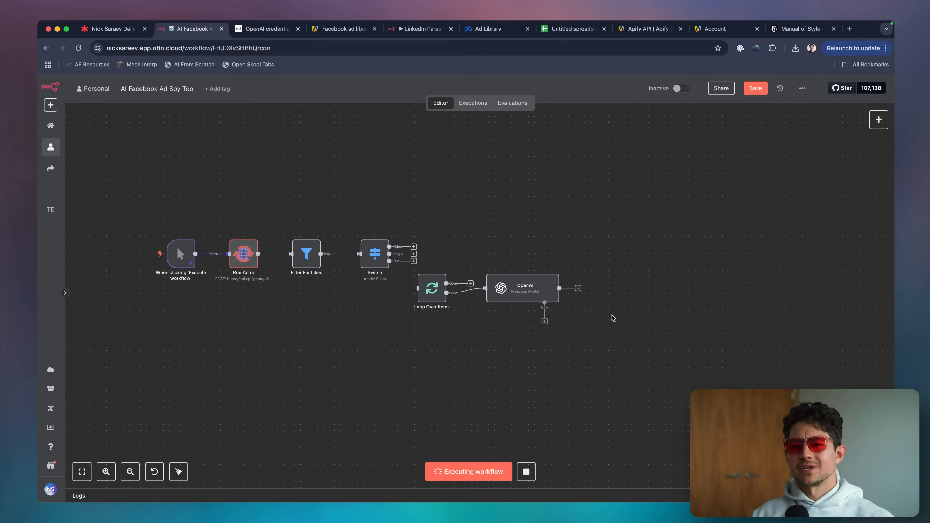
pyautogui.scroll(5, 439, 235)
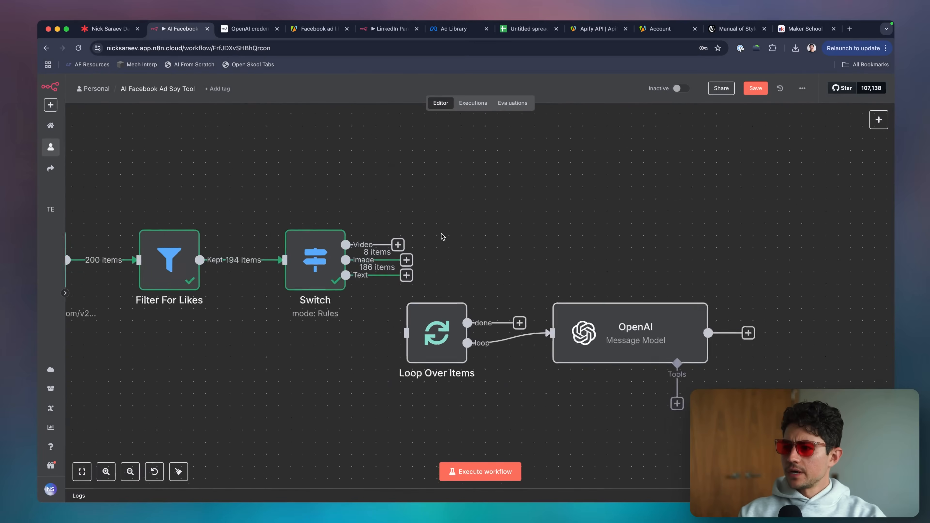
pyautogui.scroll(-3, 346, 279)
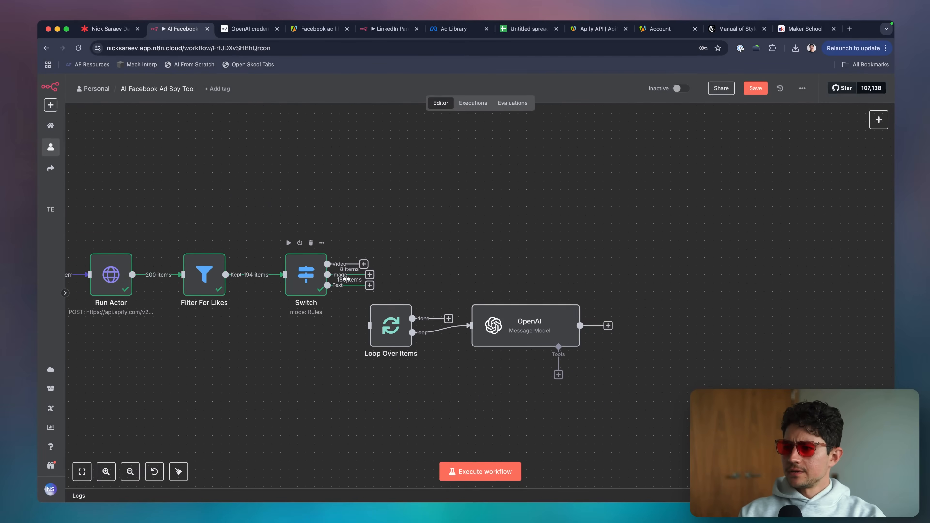
pyautogui.hscroll(-5, 310, 285)
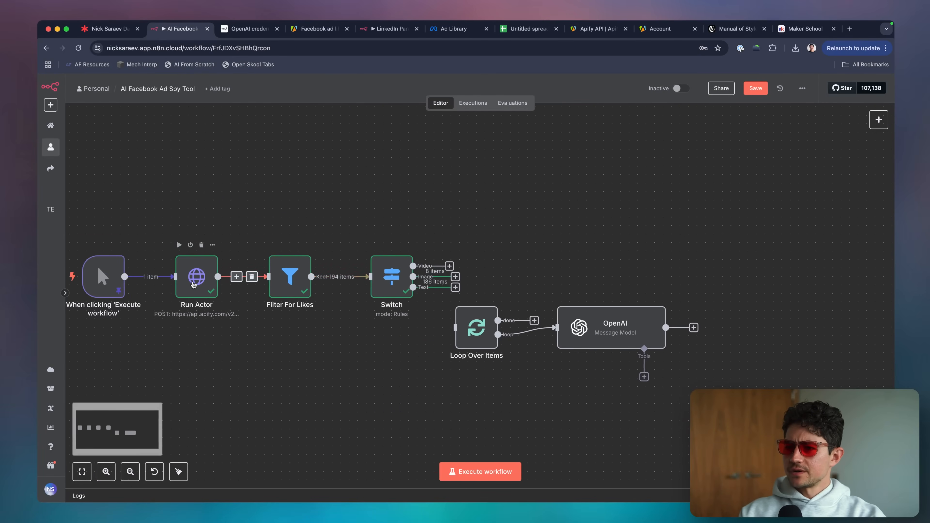
# Search the Switch node's input for "scontent" and examine the image URLs in the cards, images and videos fields
pyautogui.doubleClick(388, 279)
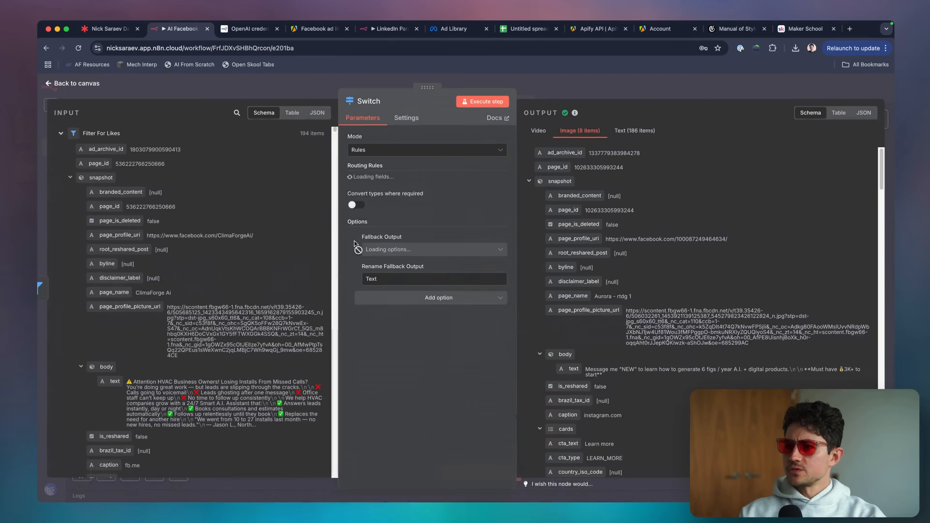
pyautogui.scroll(-2, 359, 268)
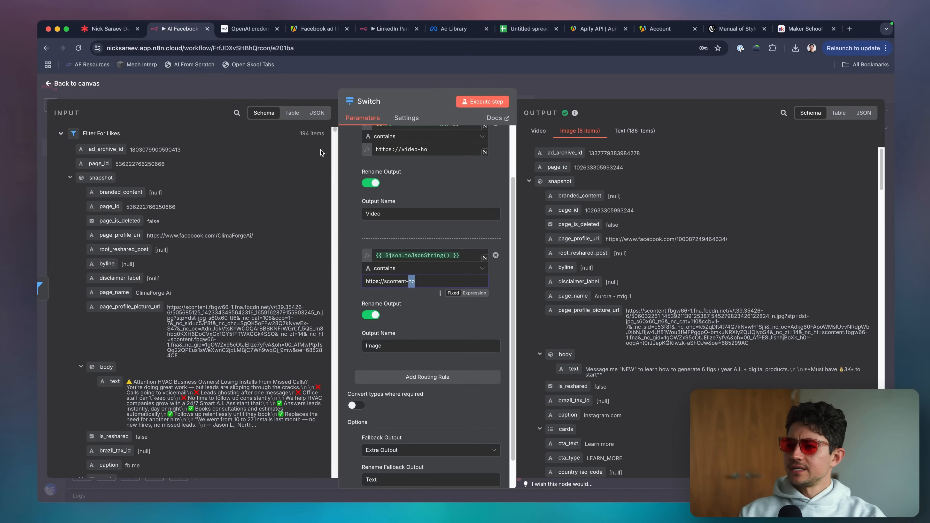
pyautogui.click(242, 114)
pyautogui.write('scontent')
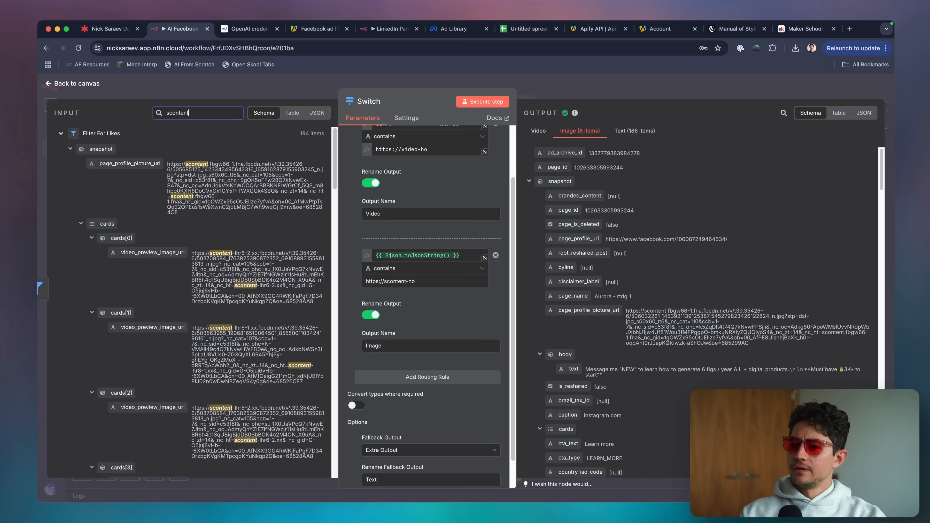
pyautogui.scroll(-15, 236, 192)
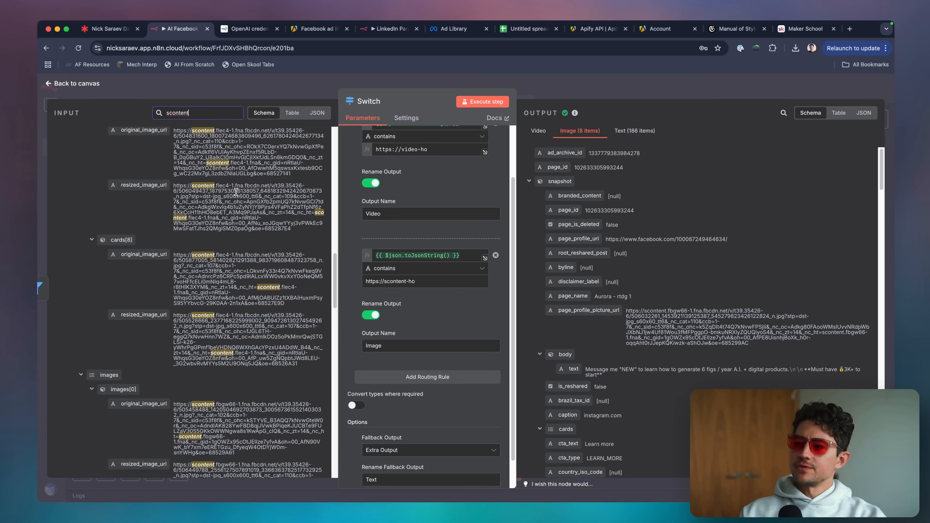
pyautogui.scroll(-5, 236, 192)
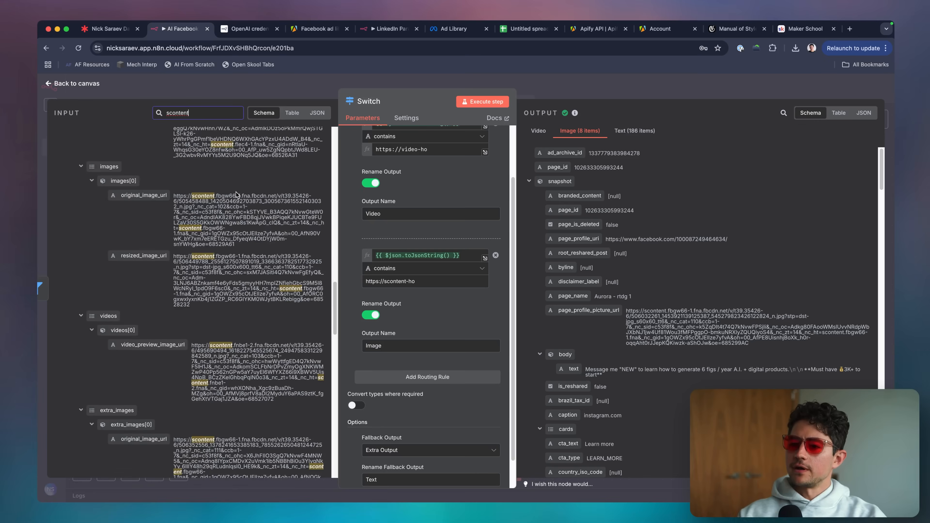
pyautogui.scroll(1, 237, 195)
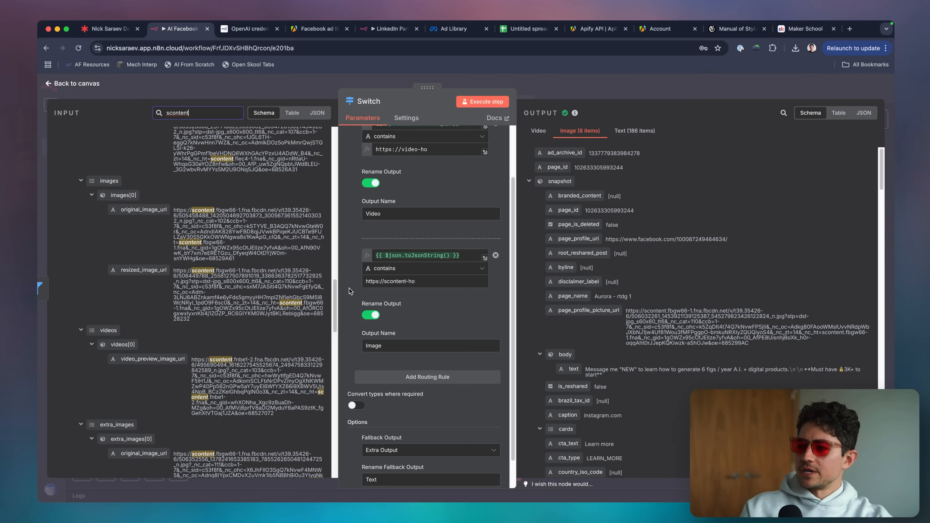
# Change the Image rule to check that {{ $json.snapshot.images[0].original_image_url }} exists, using the string operator, and return to the canvas
pyautogui.click(463, 255)
pyautogui.press('super+a')
pyautogui.press('BackSpace')
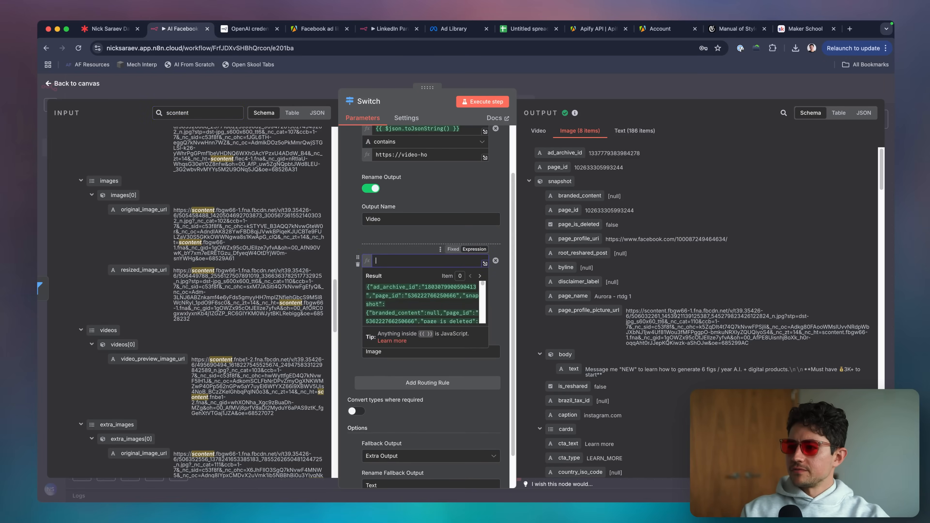
pyautogui.moveTo(141, 208); pyautogui.dragTo(440, 261)
pyautogui.scroll(-1, 410, 263)
pyautogui.click(422, 252)
pyautogui.moveTo(440, 273)
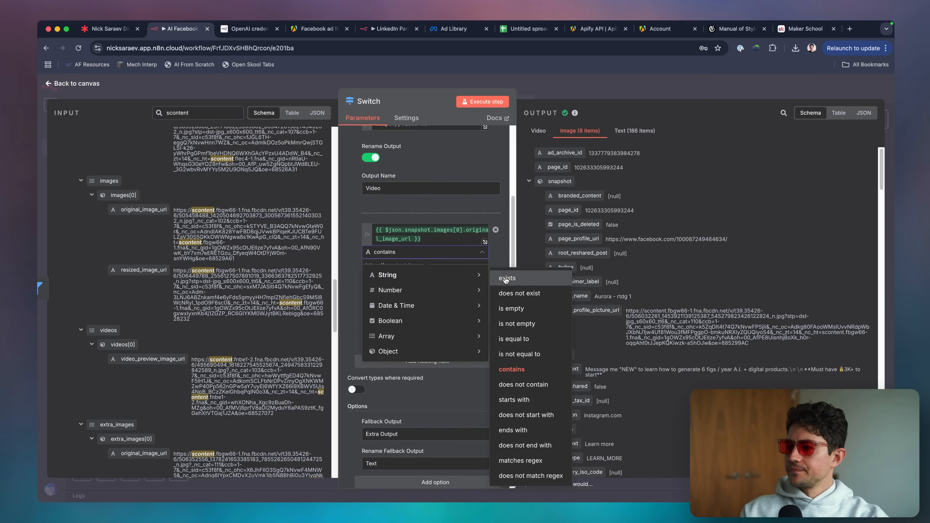
pyautogui.click(509, 278)
pyautogui.click(543, 93)
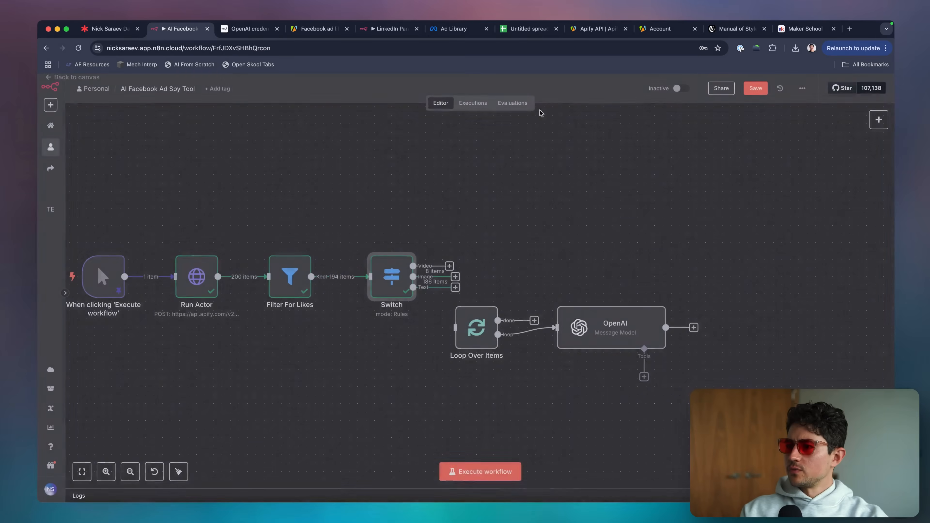
# Pin the output data of the Run Actor and Filter For Likes nodes and execute the workflow again
pyautogui.hscroll(-1, 436, 271)
pyautogui.moveTo(208, 222); pyautogui.dragTo(349, 341)
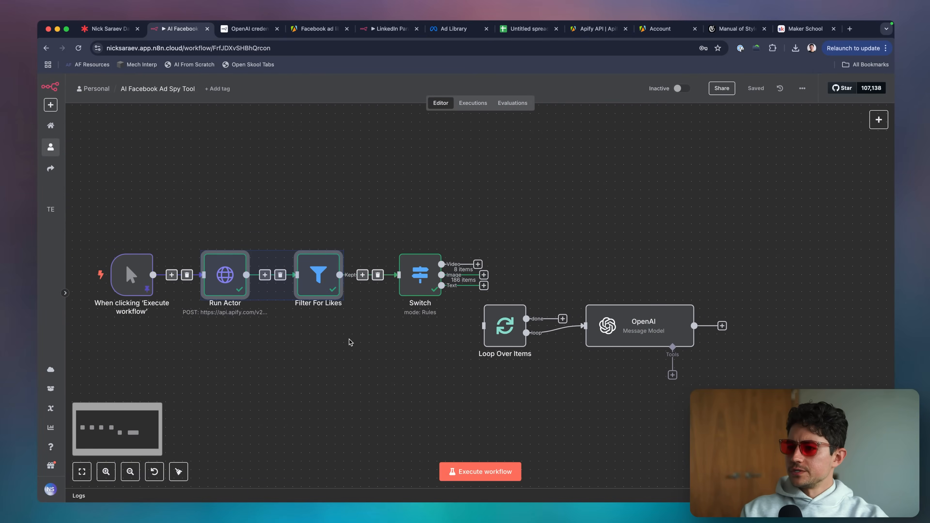
pyautogui.press('p')
pyautogui.click(494, 469)
pyautogui.scroll(5, 490, 299)
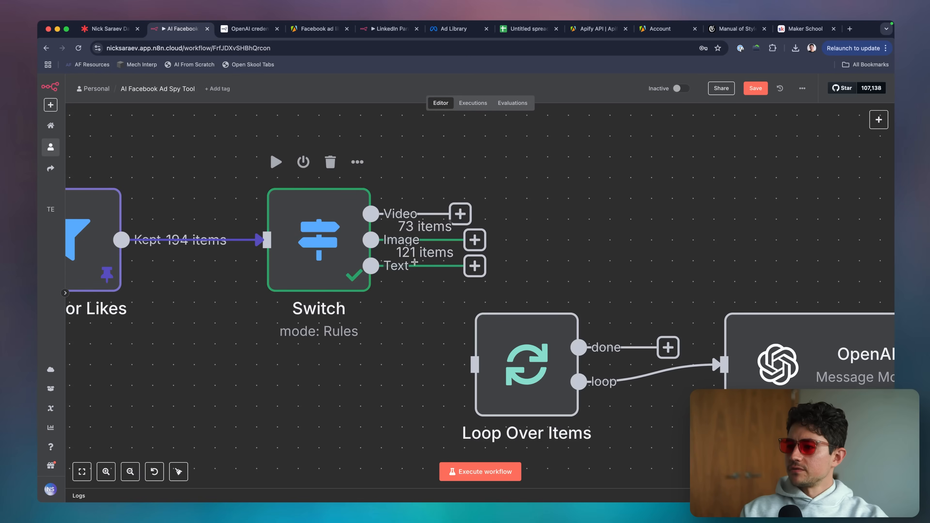
# Search the Switch node's input for "video-ho" and "video" to compare the video URL prefix with the Video rule's value
pyautogui.hscroll(-3, 341, 228)
pyautogui.doubleClick(408, 236)
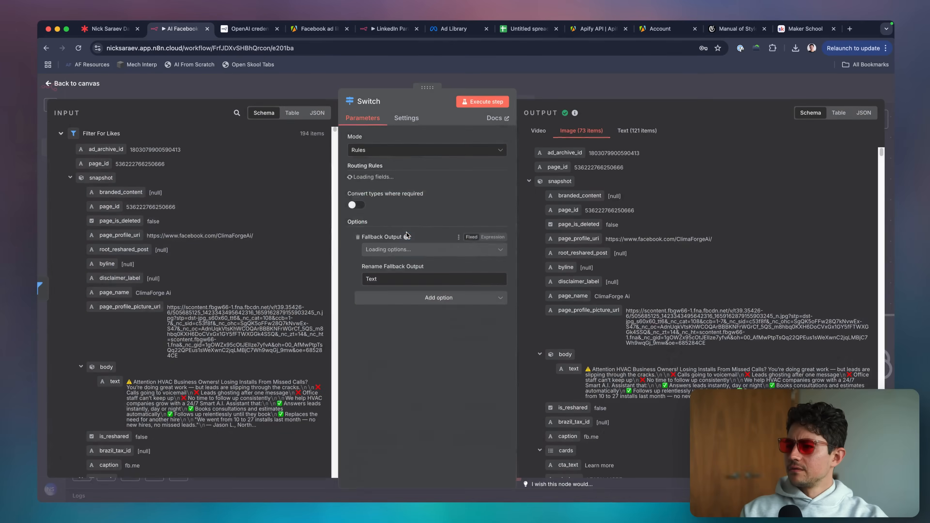
pyautogui.click(451, 213)
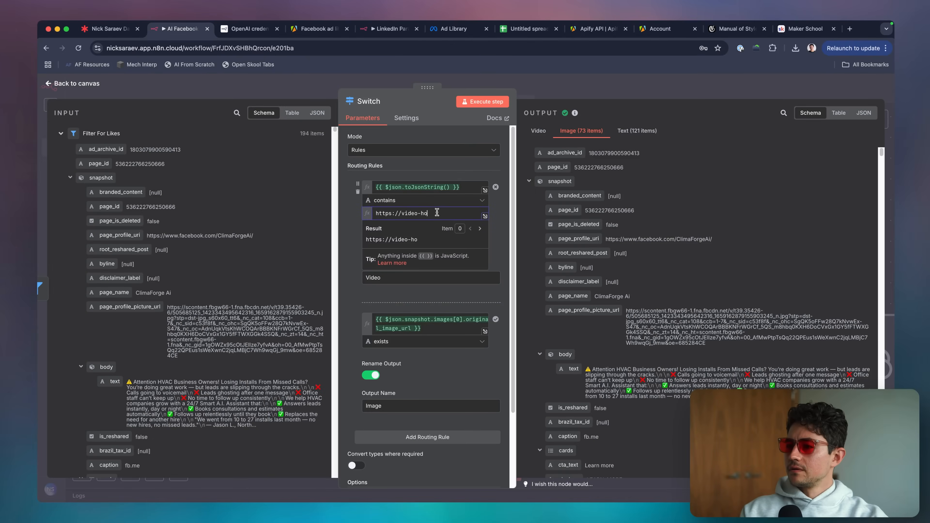
pyautogui.click(420, 173)
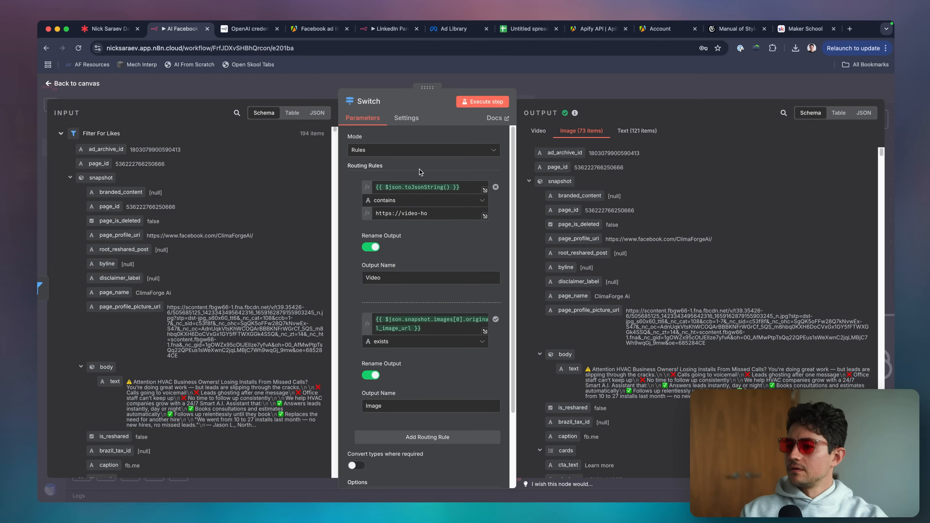
pyautogui.click(433, 213)
pyautogui.moveTo(443, 216); pyautogui.dragTo(352, 209)
pyautogui.click(237, 113)
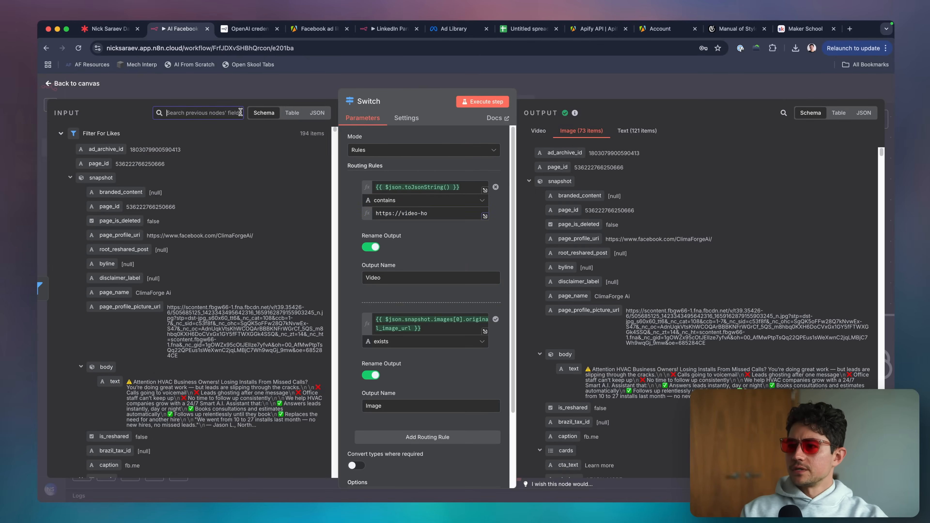
pyautogui.write('video-ho')
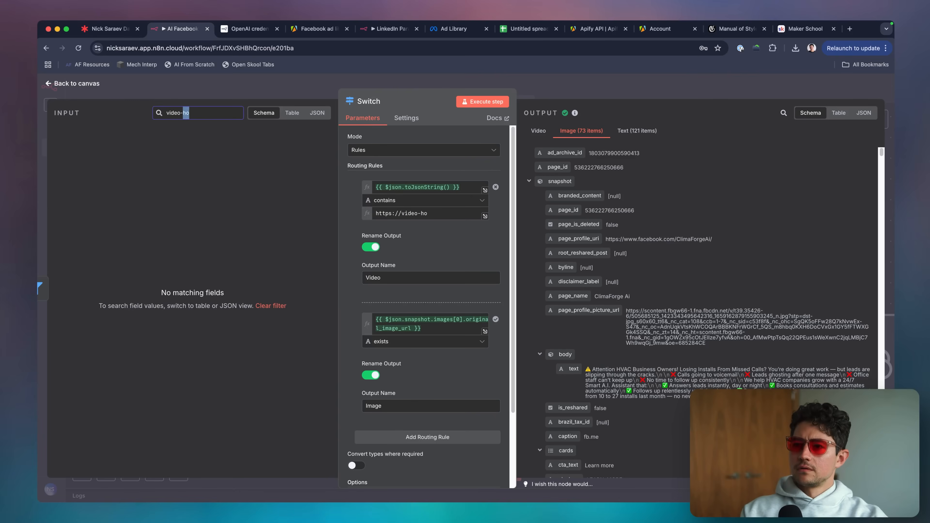
pyautogui.press('BackSpace')
pyautogui.press('BackSpace')
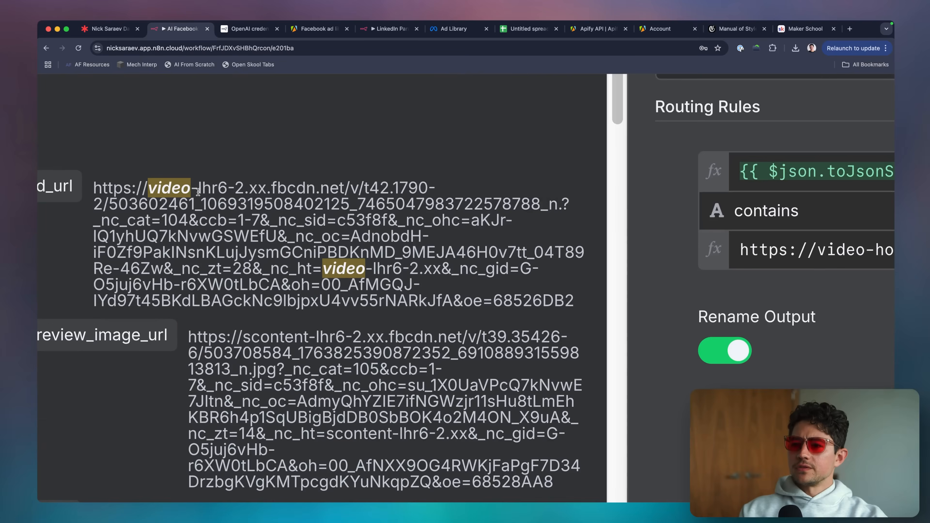
pyautogui.moveTo(195, 193); pyautogui.dragTo(202, 193)
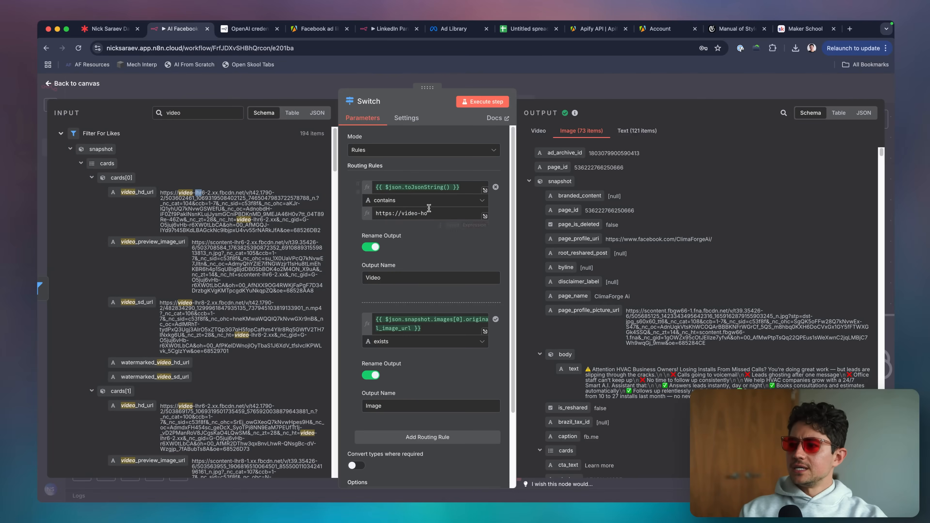
pyautogui.click(432, 212)
pyautogui.press('BackSpace')
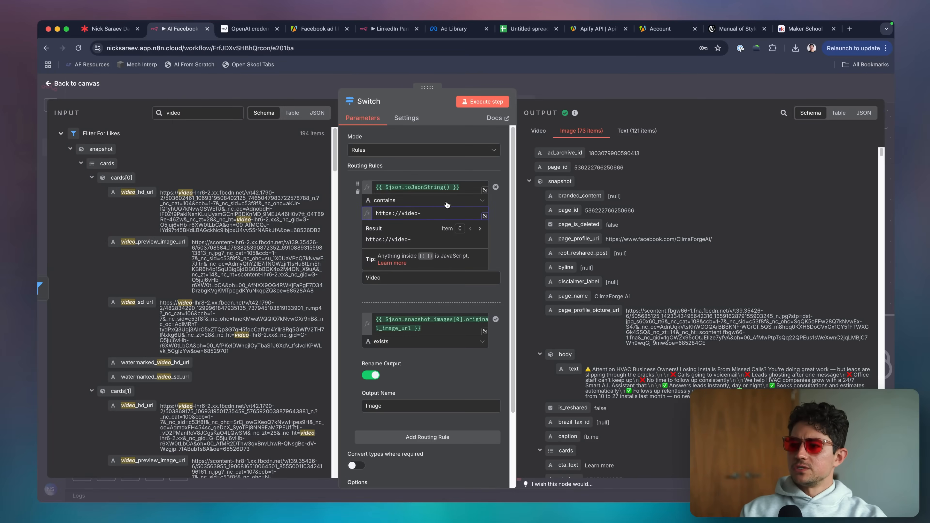
pyautogui.click(241, 181)
pyautogui.scroll(-3, 241, 180)
pyautogui.scroll(2, 239, 178)
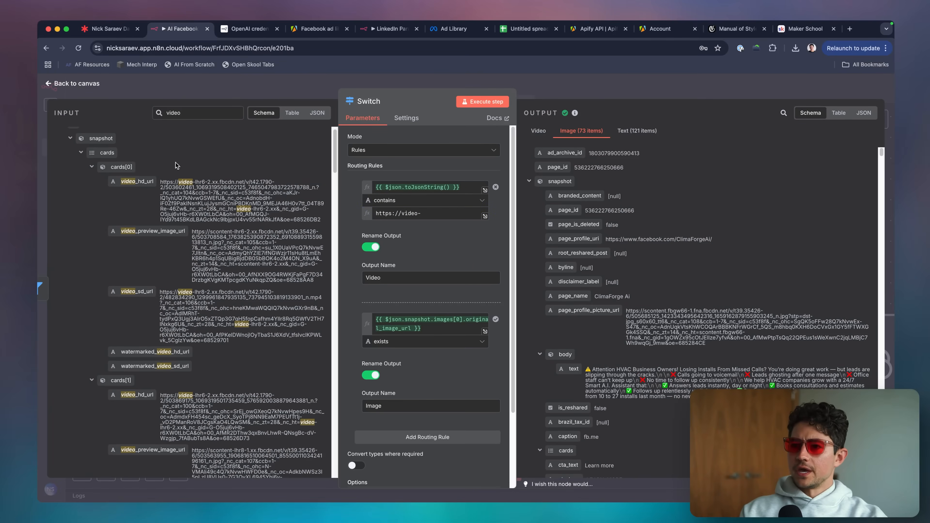
# Execute the Switch node and review the items in its Video and Text outputs
pyautogui.click(483, 102)
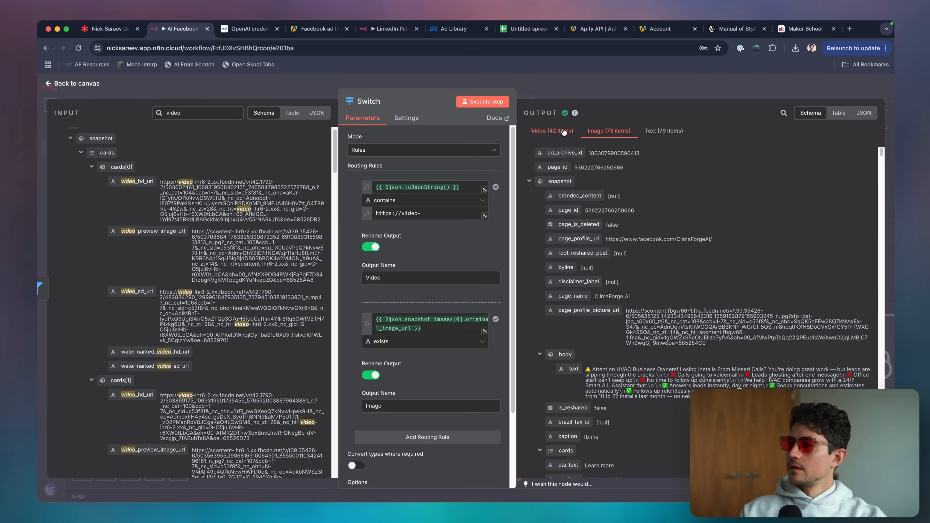
pyautogui.click(553, 130)
pyautogui.click(670, 133)
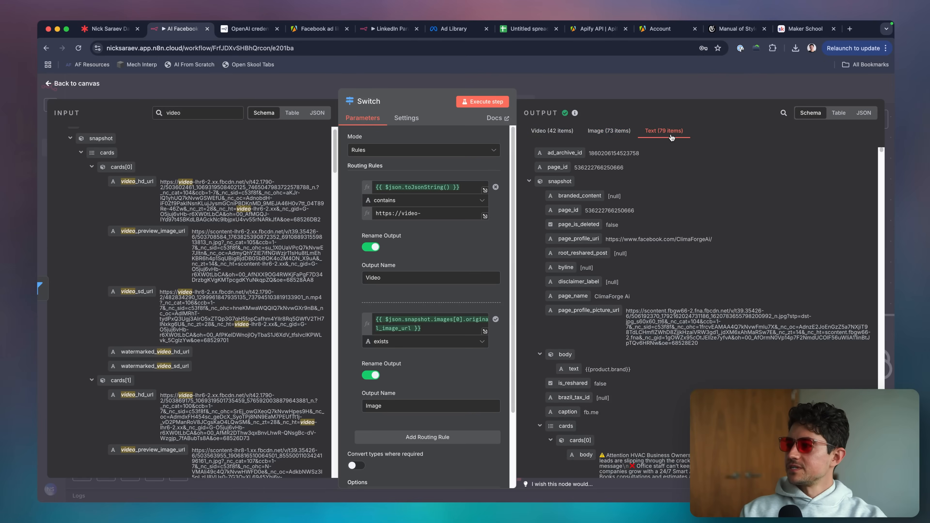
# Examine the image and video URL fields of the cards in the Switch node's Text output, and return to the canvas
pyautogui.scroll(-10, 678, 237)
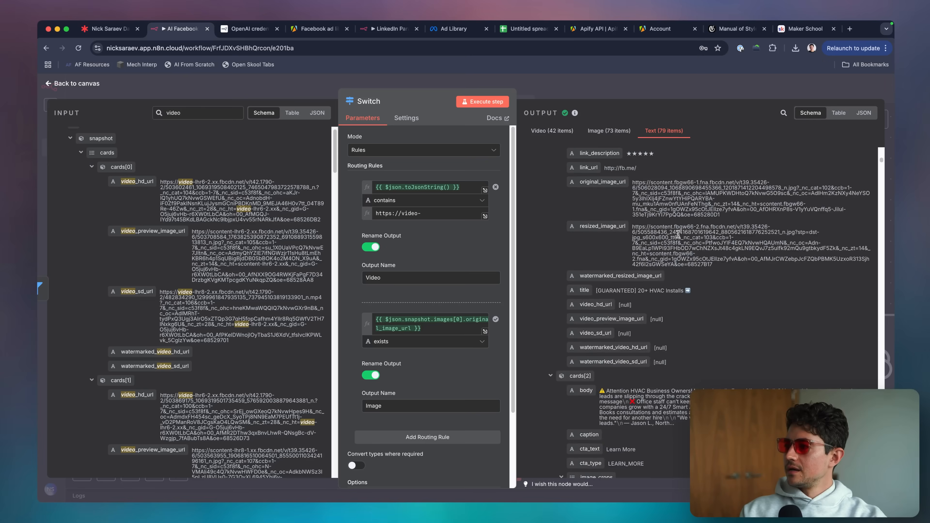
pyautogui.scroll(-5, 678, 238)
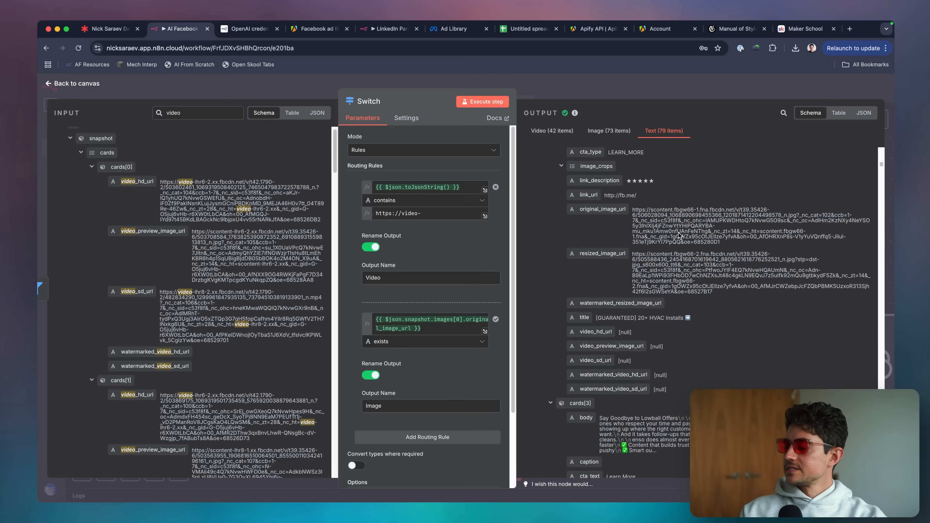
pyautogui.scroll(7, 679, 235)
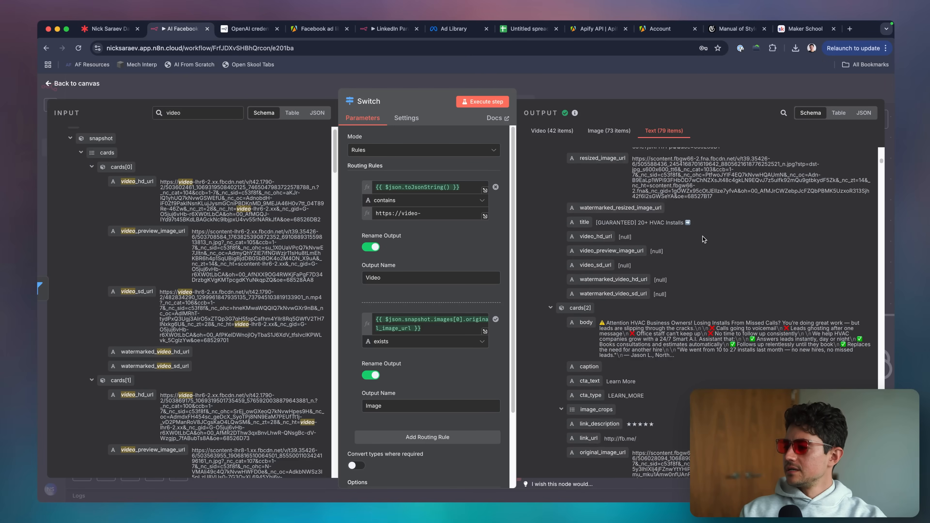
pyautogui.scroll(-6, 703, 256)
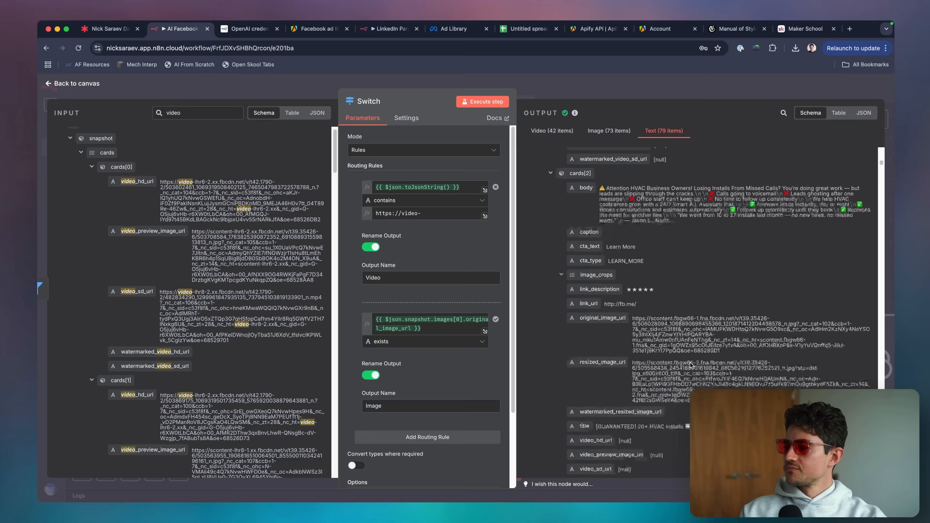
pyautogui.scroll(-11, 703, 267)
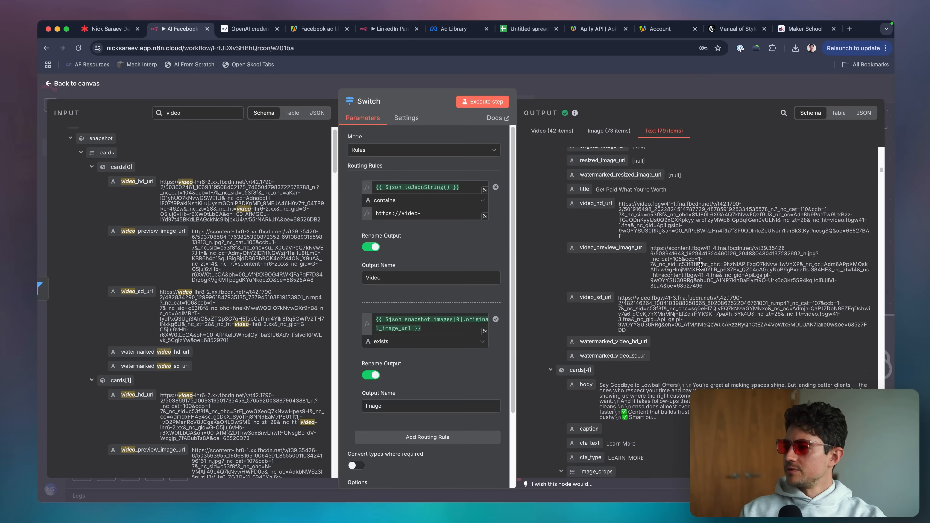
pyautogui.click(695, 99)
pyautogui.scroll(-6, 677, 221)
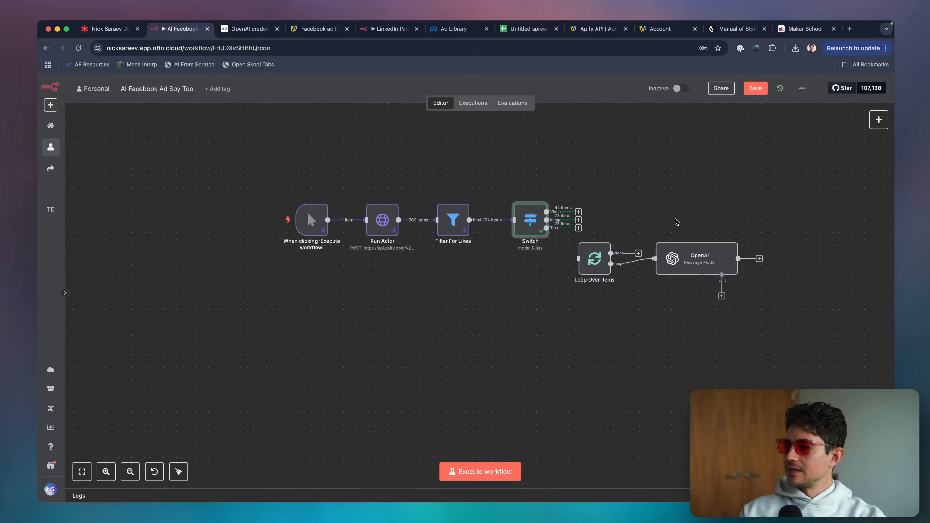
# Shift the Loop Over Items and OpenAI nodes away from the Switch node and connect the Switch's Text output to Loop Over Items
pyautogui.hscroll(2, 677, 222)
pyautogui.moveTo(689, 214); pyautogui.dragTo(461, 293)
pyautogui.moveTo(492, 249); pyautogui.dragTo(544, 249)
pyautogui.click(507, 259)
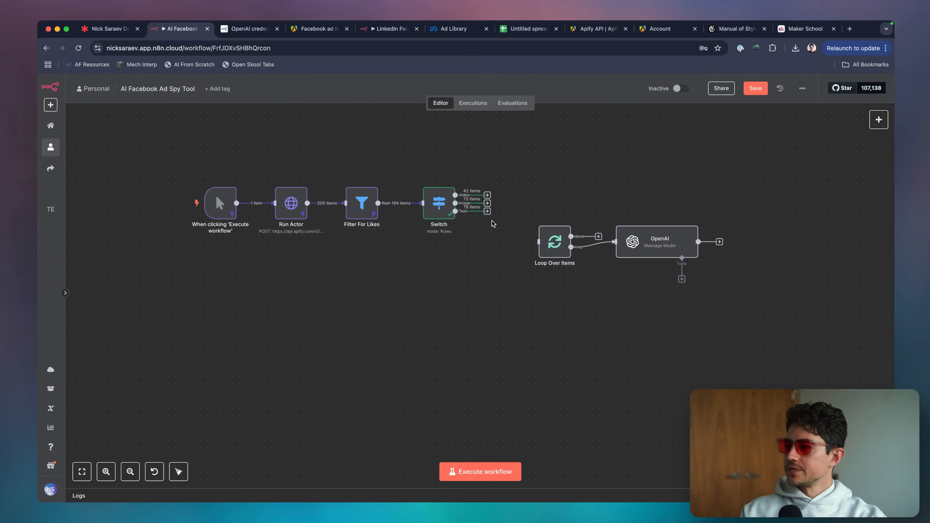
pyautogui.moveTo(488, 211); pyautogui.dragTo(538, 241)
# Examine the OpenAI node's model, prompts and roles, and close its settings
pyautogui.hscroll(3, 546, 245)
pyautogui.scroll(5, 515, 212)
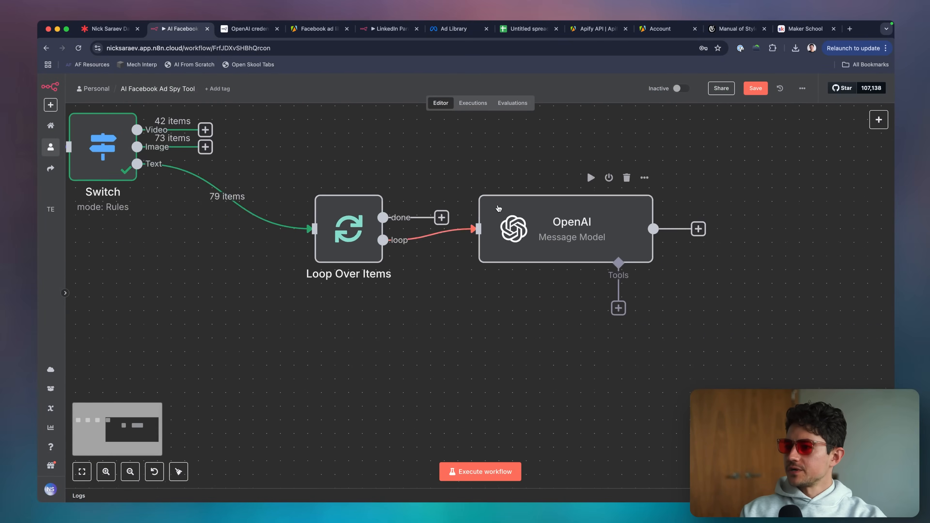
pyautogui.click(354, 231)
pyautogui.hscroll(3, 443, 234)
pyautogui.doubleClick(451, 236)
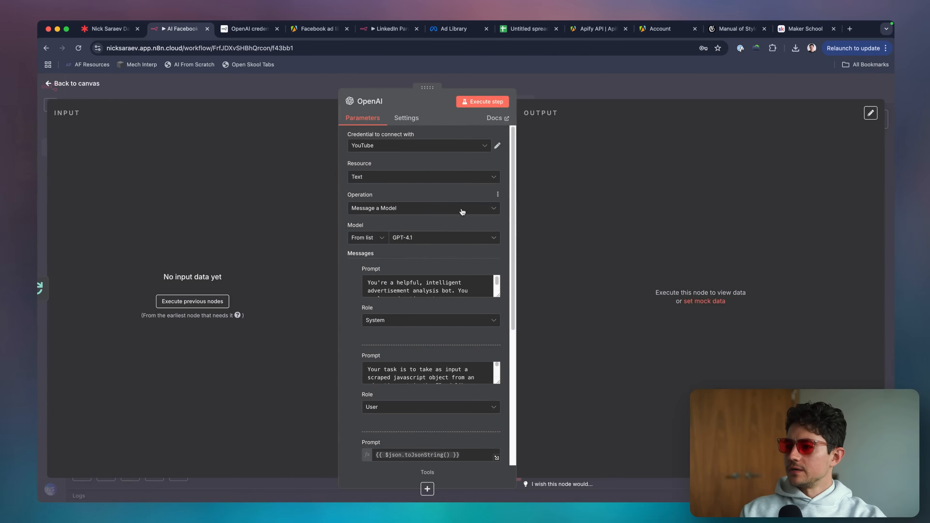
pyautogui.scroll(-5, 478, 256)
pyautogui.scroll(-3, 478, 256)
pyautogui.scroll(5, 478, 256)
pyautogui.press('Escape')
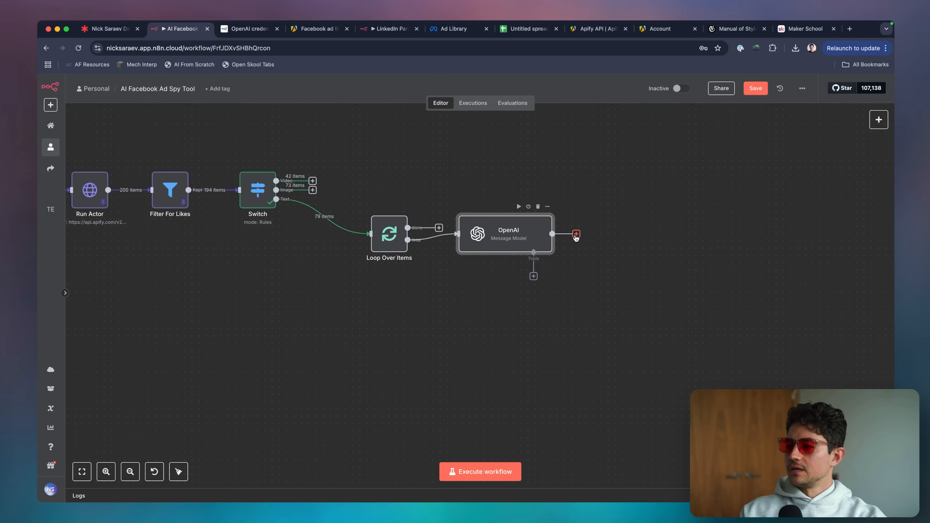
# Switch to the blank Google Sheets spreadsheet and name it "Facebook Ad Library Analyzer DB"
pyautogui.click(577, 234)
pyautogui.click(565, 164)
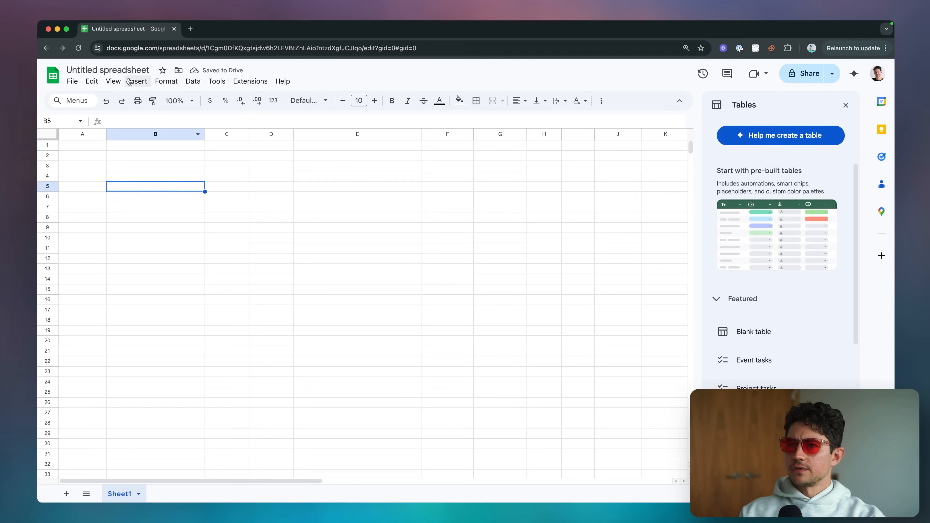
pyautogui.click(123, 70)
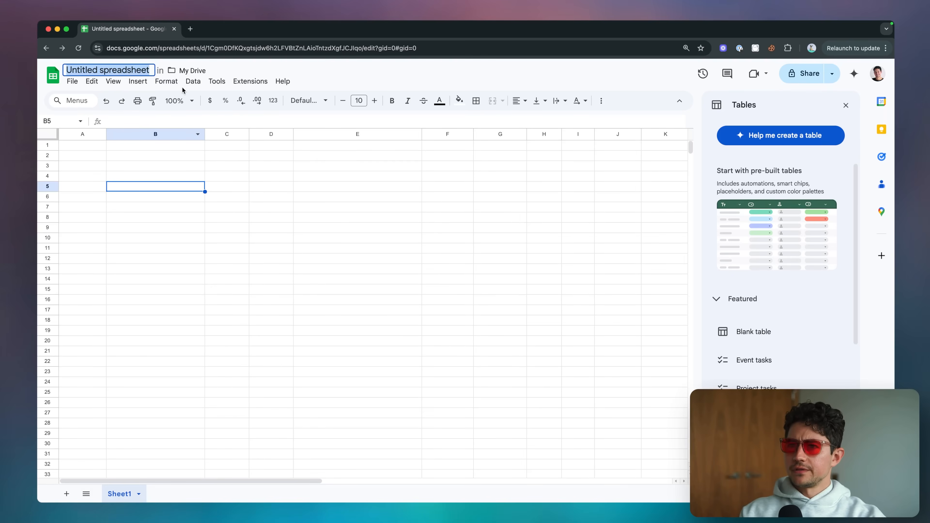
pyautogui.write('Facebook Ad Library Analyzer DB')
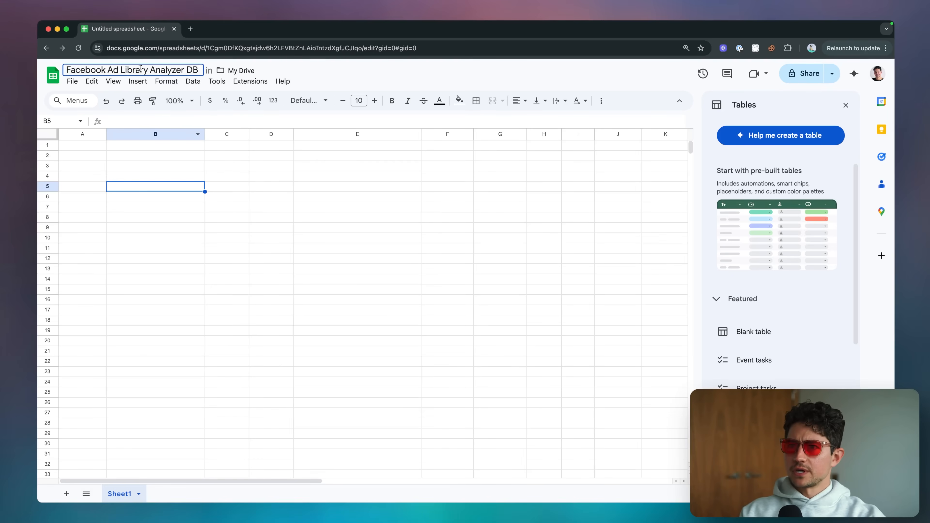
pyautogui.click(226, 177)
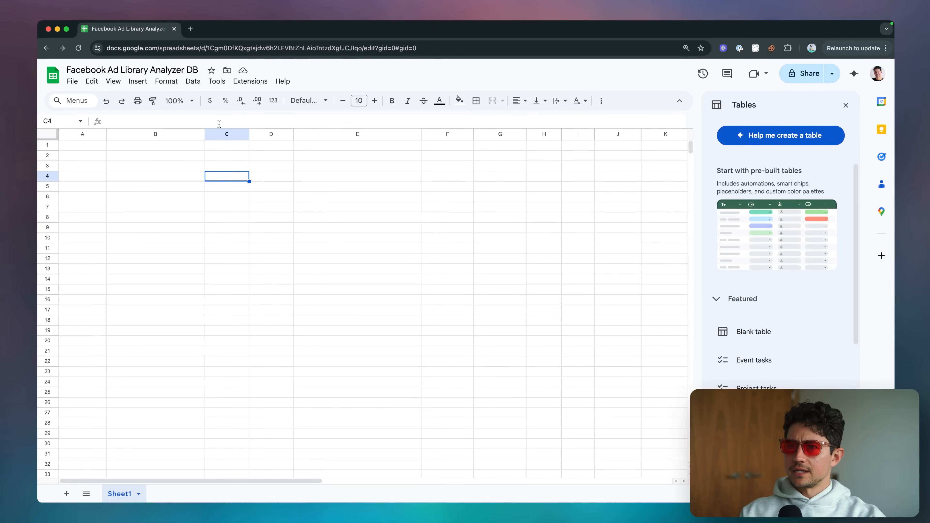
# Rename the spreadsheet's Sheet1 as "Ads"
pyautogui.doubleClick(120, 492)
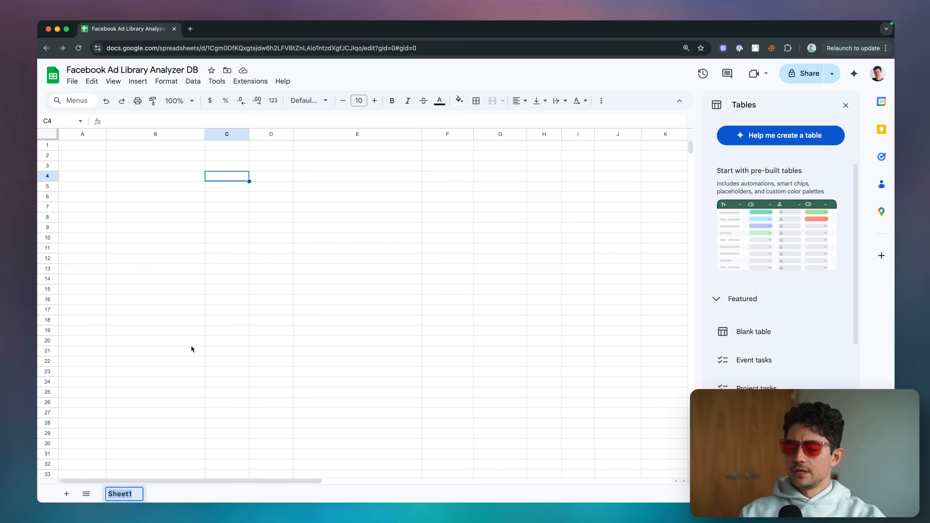
pyautogui.write('Ads')
pyautogui.press('Return')
pyautogui.moveTo(110, 145); pyautogui.dragTo(227, 145)
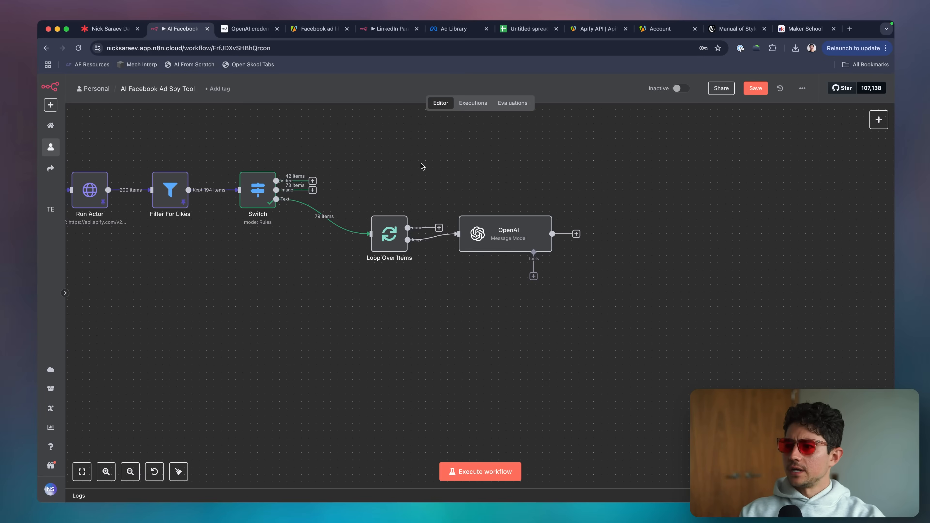
# In the n8n workflow, move the Loop Over Items and OpenAI nodes together closer to the Switch node
pyautogui.scroll(3, 422, 166)
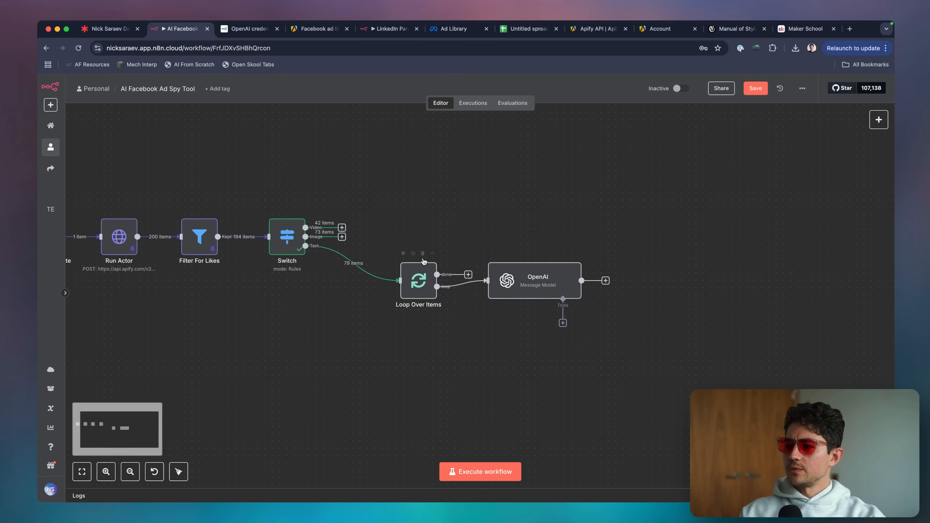
pyautogui.hscroll(1, 439, 256)
pyautogui.scroll(-1, 440, 257)
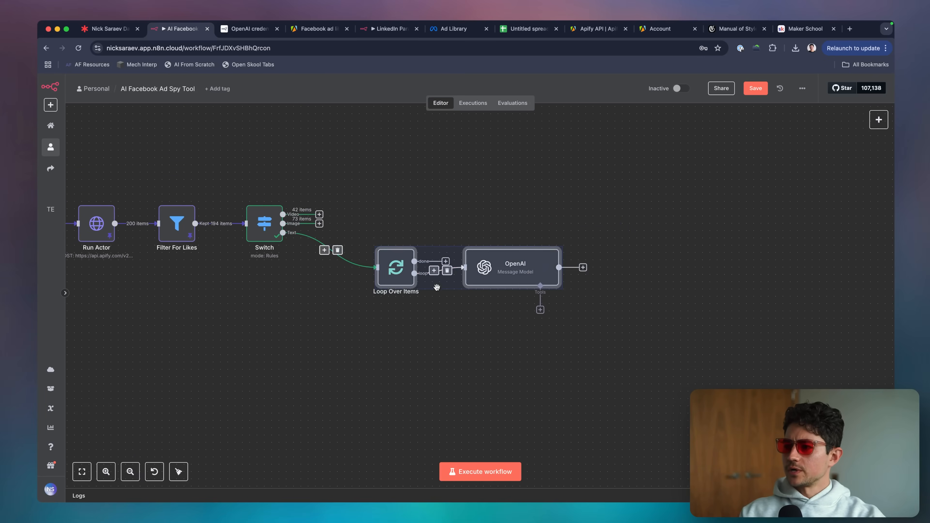
pyautogui.moveTo(513, 269); pyautogui.dragTo(454, 270)
# Add a Google Sheets node with the "Append row in sheet" action after the OpenAI node
pyautogui.click(525, 268)
pyautogui.write('sheet')
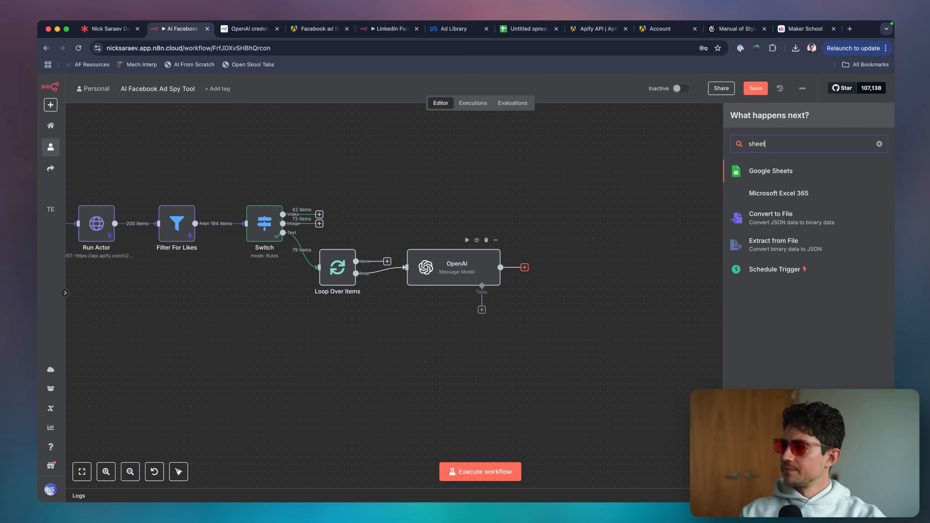
pyautogui.press('Return')
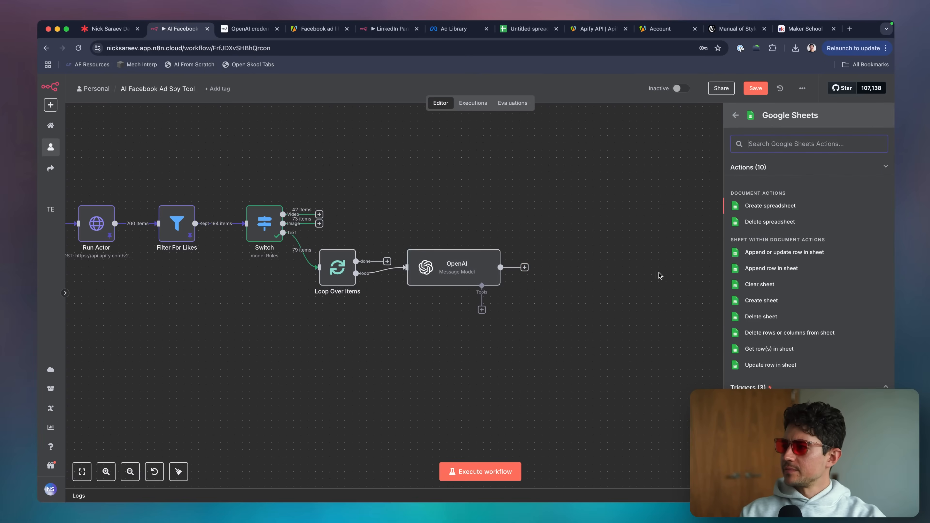
pyautogui.click(778, 270)
pyautogui.click(421, 146)
pyautogui.click(435, 235)
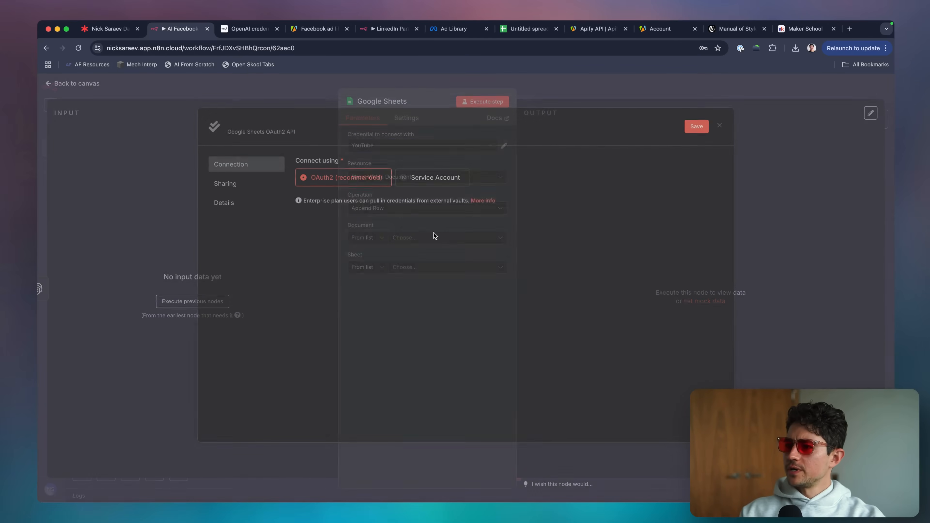
pyautogui.click(720, 128)
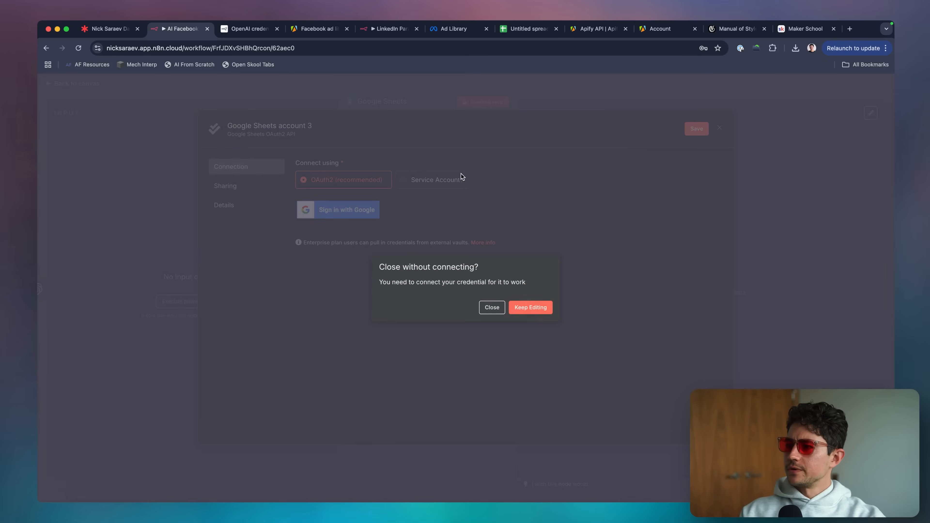
pyautogui.click(492, 308)
# Set the Google Sheets node's document to Facebook Ad Library Analyzer DB and its sheet to Ads, and close the node
pyautogui.click(421, 238)
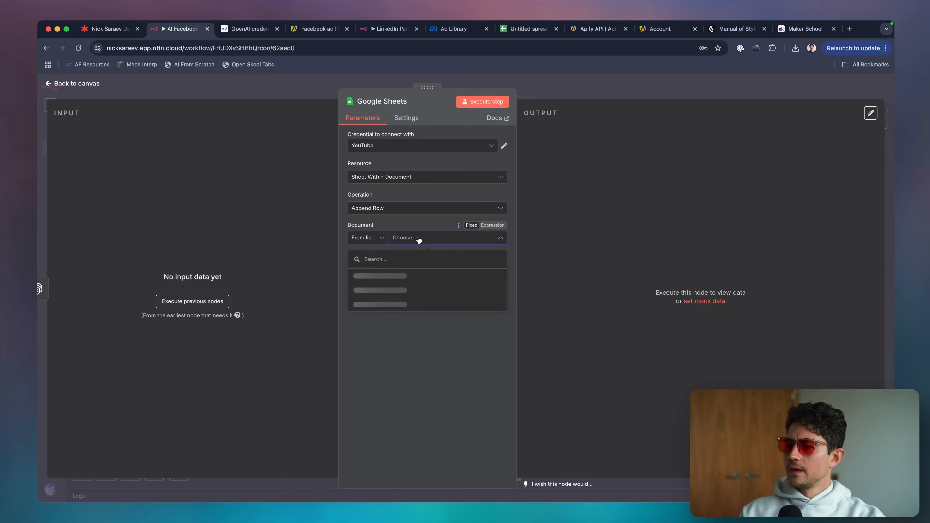
pyautogui.click(408, 270)
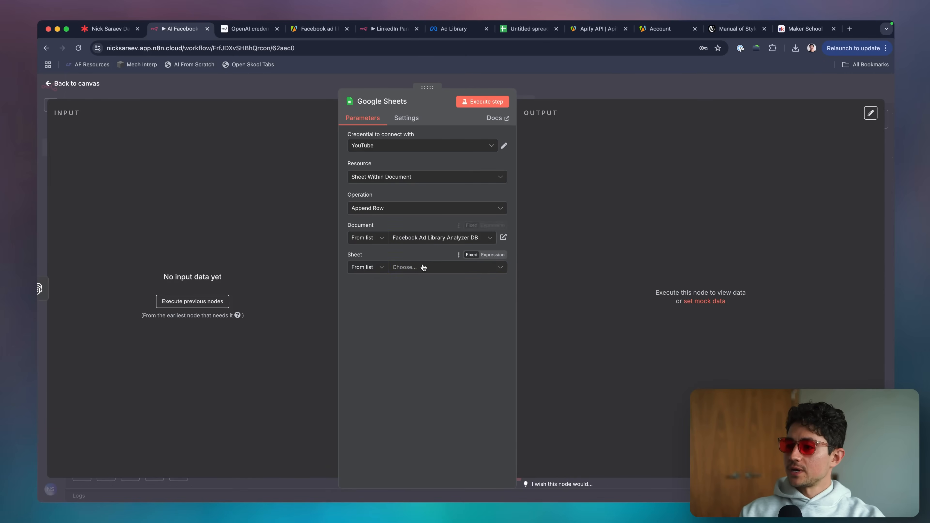
pyautogui.click(418, 268)
pyautogui.click(402, 291)
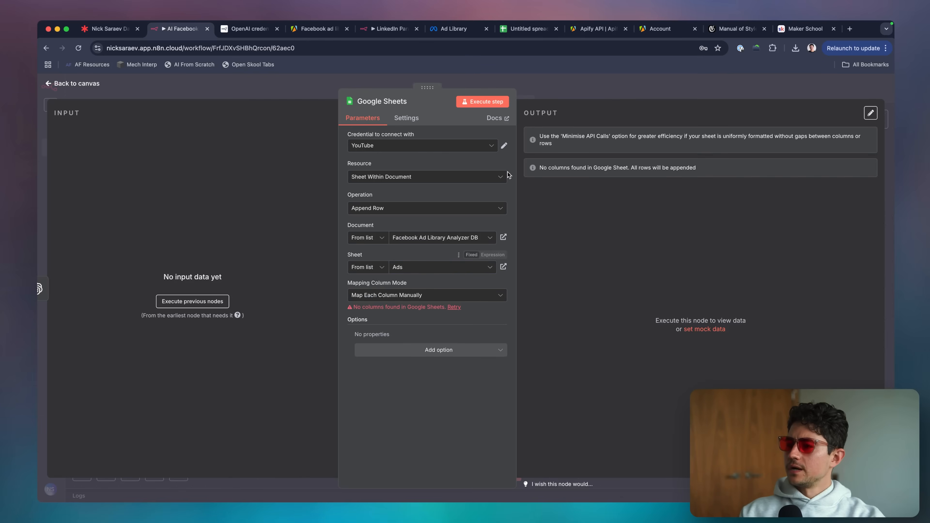
pyautogui.press('Escape')
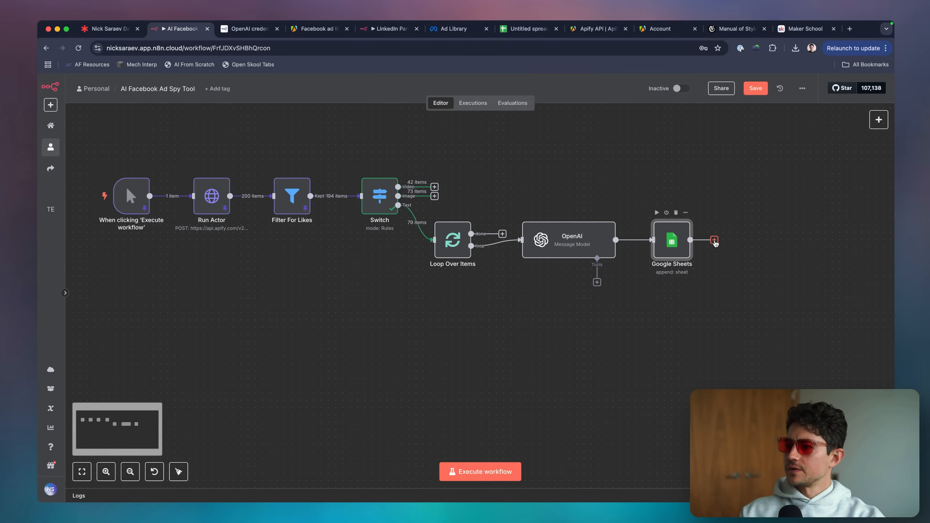
# Connect the Google Sheets node's output back to Loop Over Items and tidy up the layout of all nodes
pyautogui.moveTo(715, 240); pyautogui.dragTo(434, 240)
pyautogui.hscroll(5, 533, 308)
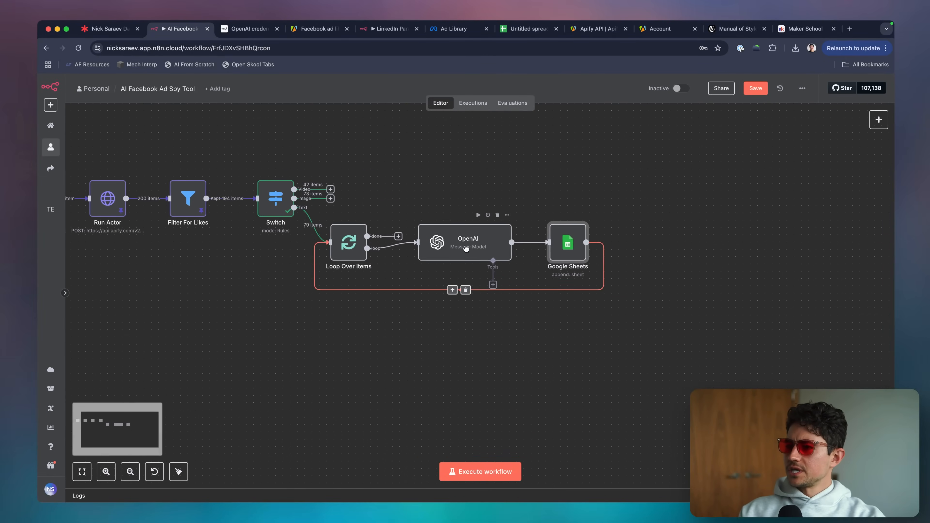
pyautogui.press('super+a')
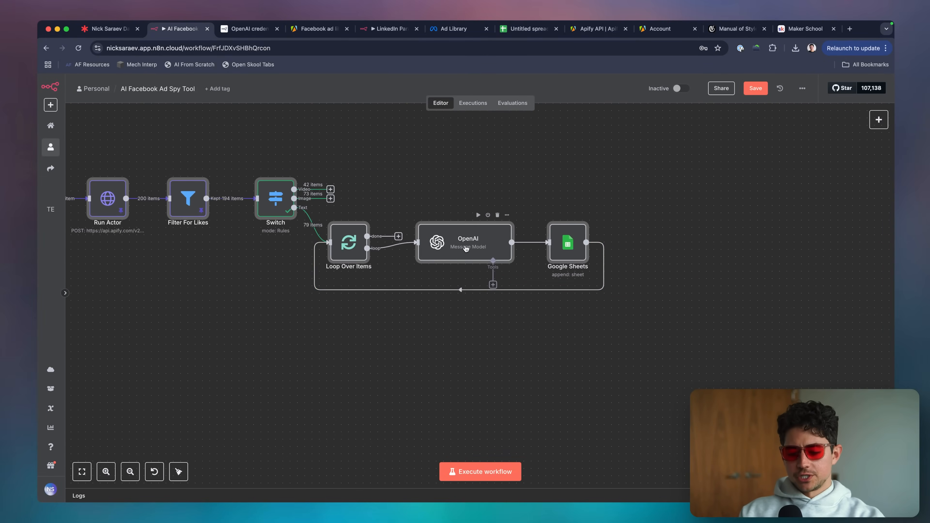
pyautogui.hotkey('shift', 'alt', 't')
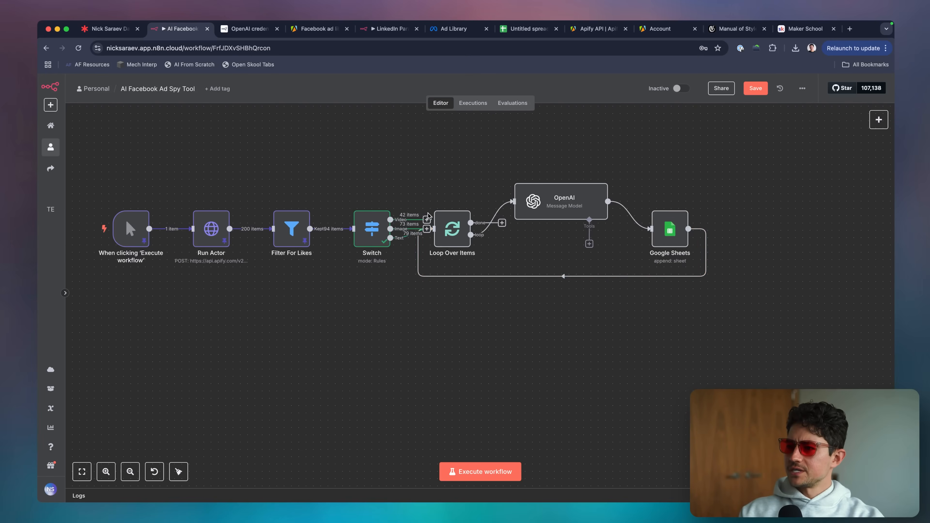
pyautogui.moveTo(427, 220); pyautogui.dragTo(432, 137)
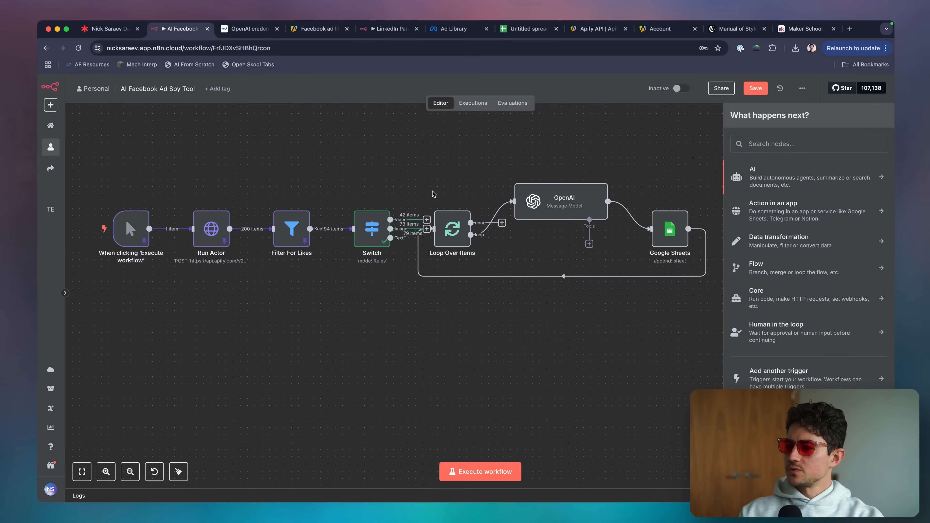
# Check the Loop Over Items batch size and the OpenAI prompts, execute the OpenAI node and return to the canvas
pyautogui.hscroll(1, 432, 194)
pyautogui.doubleClick(416, 256)
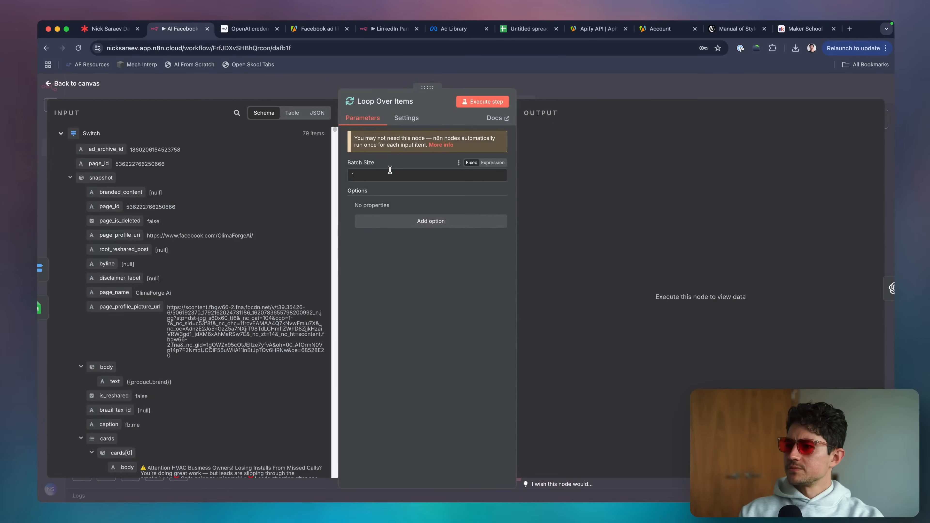
pyautogui.press('Escape')
pyautogui.hscroll(1, 484, 213)
pyautogui.doubleClick(484, 213)
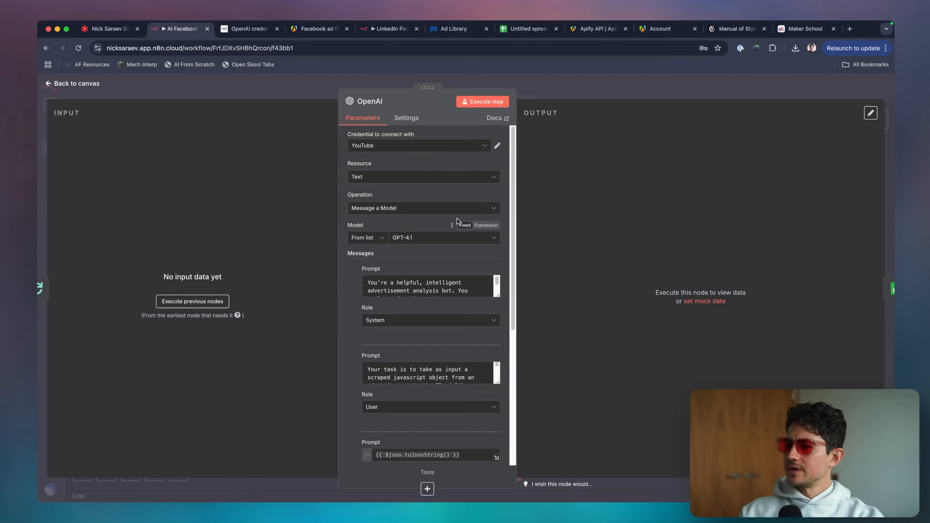
pyautogui.scroll(-5, 482, 257)
pyautogui.scroll(5, 482, 257)
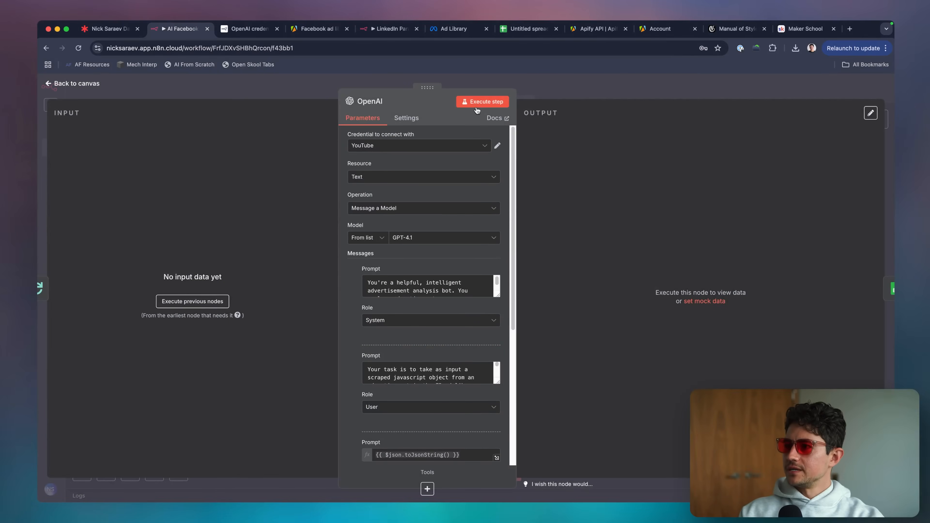
pyautogui.click(483, 103)
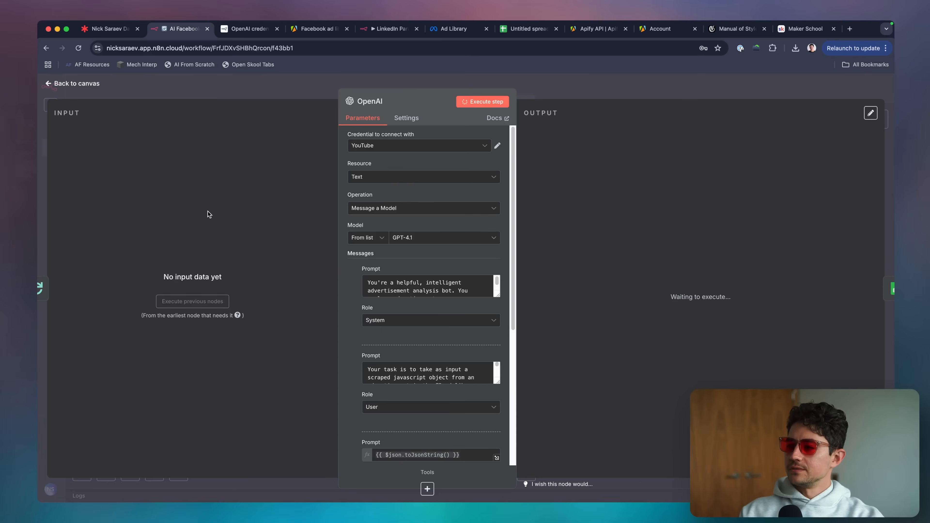
pyautogui.press('Escape')
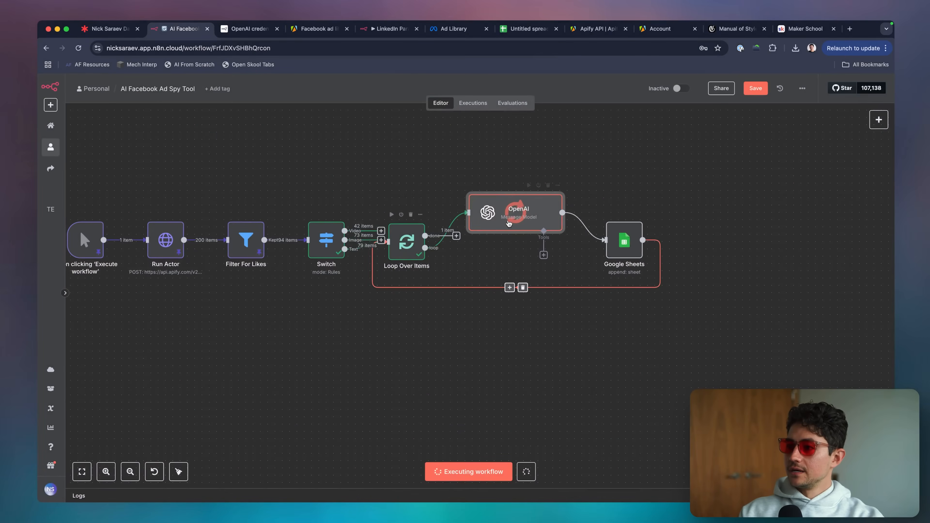
# Review the OpenAI node's input, prompts and generated summary and rewritten ad copy, and close the node
pyautogui.doubleClick(517, 213)
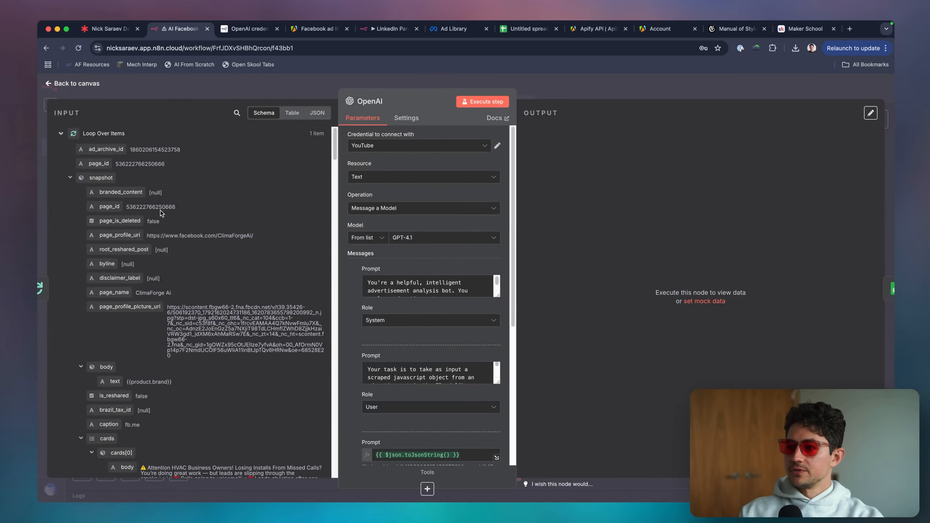
pyautogui.scroll(-5, 462, 346)
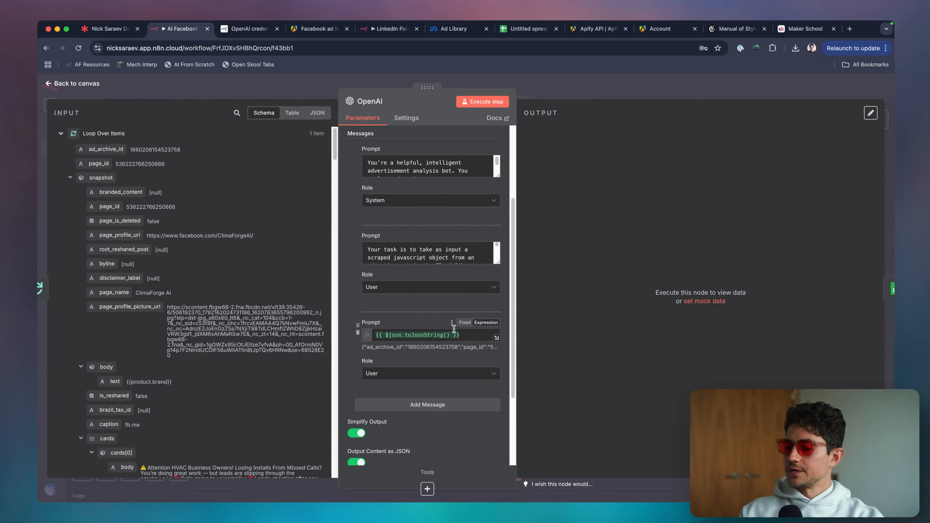
pyautogui.moveTo(459, 335); pyautogui.dragTo(383, 336)
pyautogui.click(401, 326)
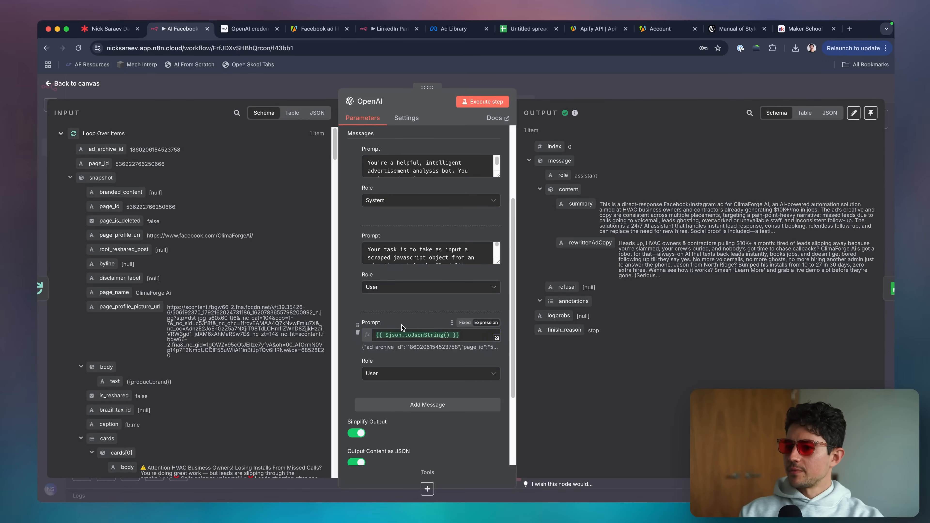
pyautogui.scroll(-5, 421, 254)
pyautogui.scroll(5, 420, 252)
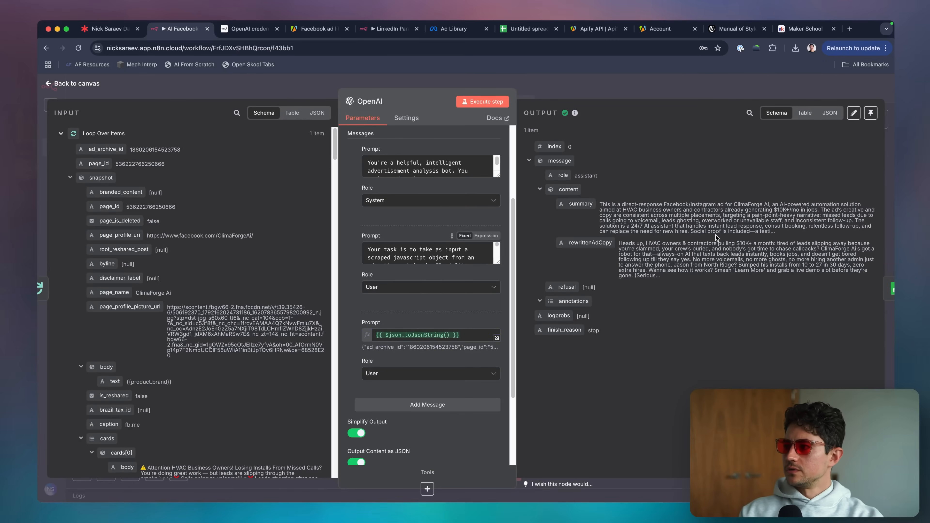
pyautogui.press('Escape')
# Open the Google Sheets node and expand the Loop Over Items, Switch and Filter For Likes data in its input
pyautogui.doubleClick(550, 244)
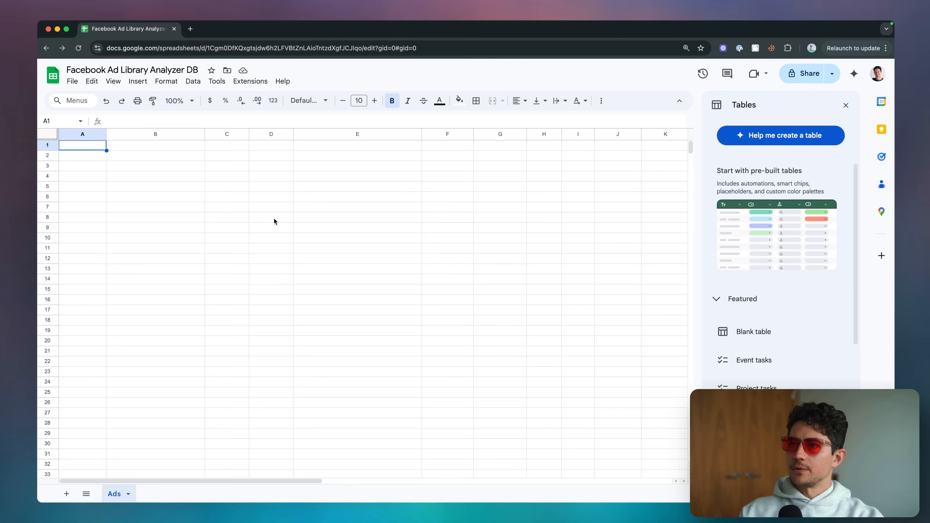
pyautogui.keyDown('shift'); pyautogui.click(140, 148); pyautogui.keyUp('shift')
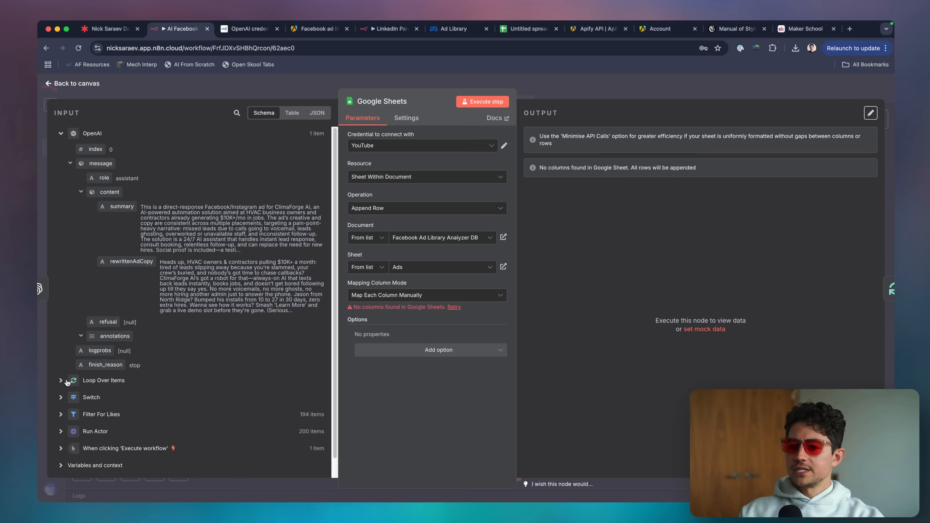
pyautogui.click(61, 380)
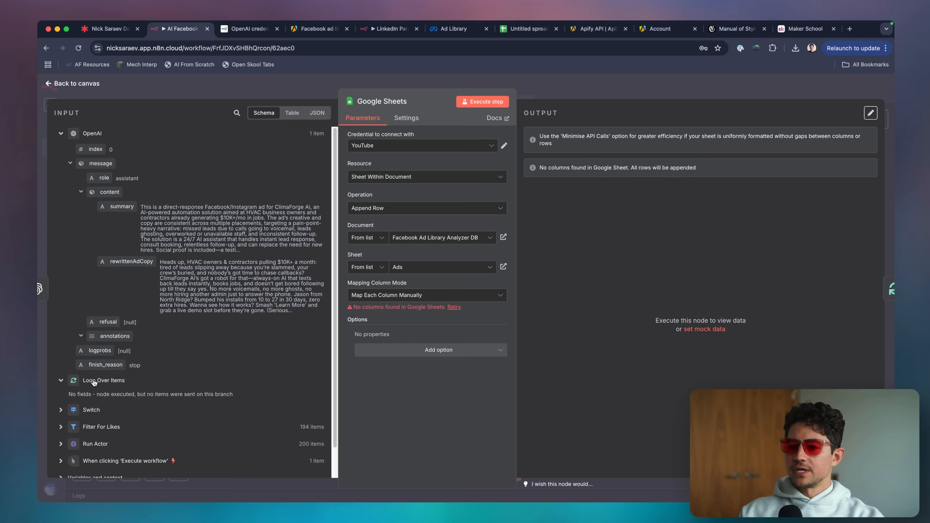
pyautogui.scroll(-1, 94, 383)
pyautogui.click(61, 388)
pyautogui.scroll(-3, 147, 367)
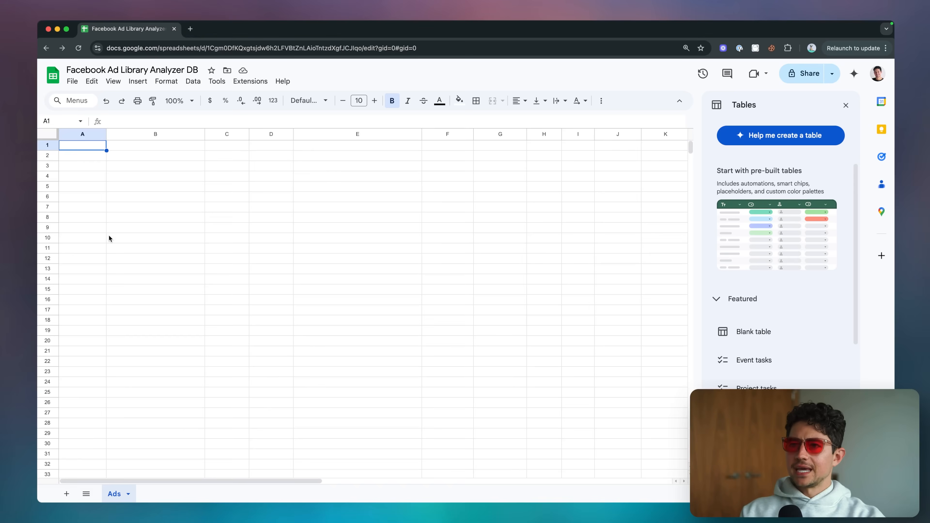
# In the Ads sheet of Facebook Ad Library Analyzer DB, enter the headers ad_archive_id, page_id and type in A1:C1
pyautogui.write('ad_archive_i')
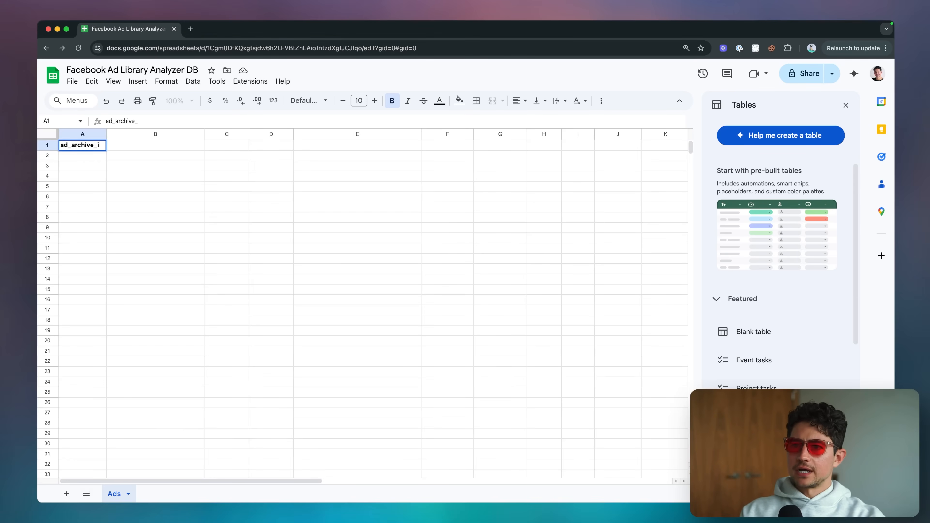
pyautogui.write('d')
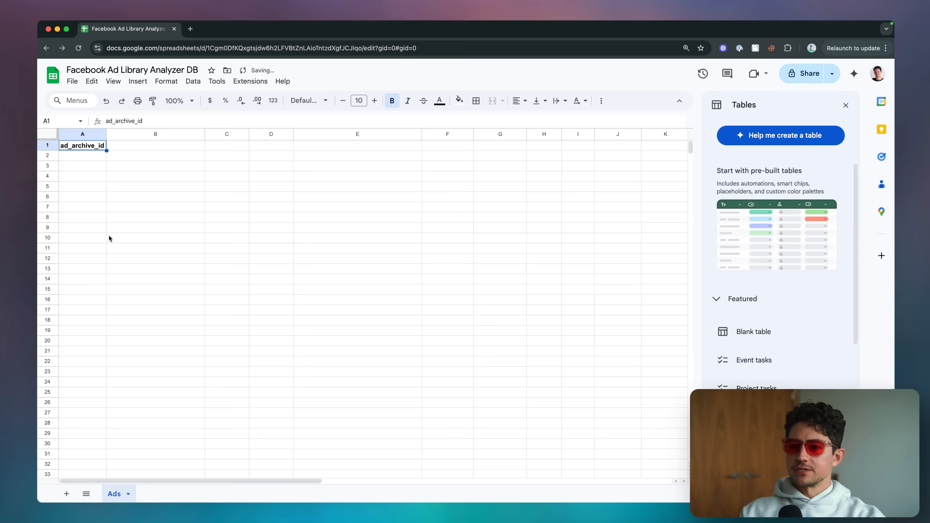
pyautogui.press('Tab')
pyautogui.write('p')
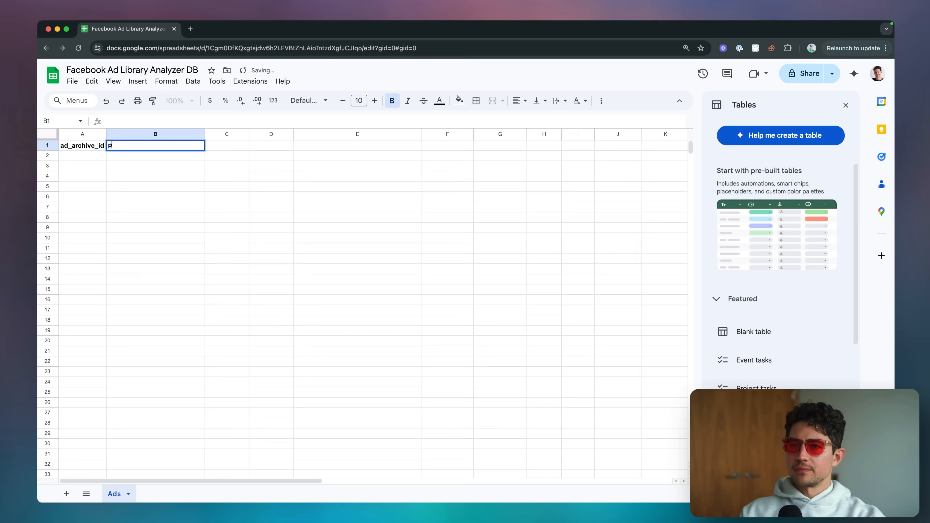
pyautogui.write('age_id')
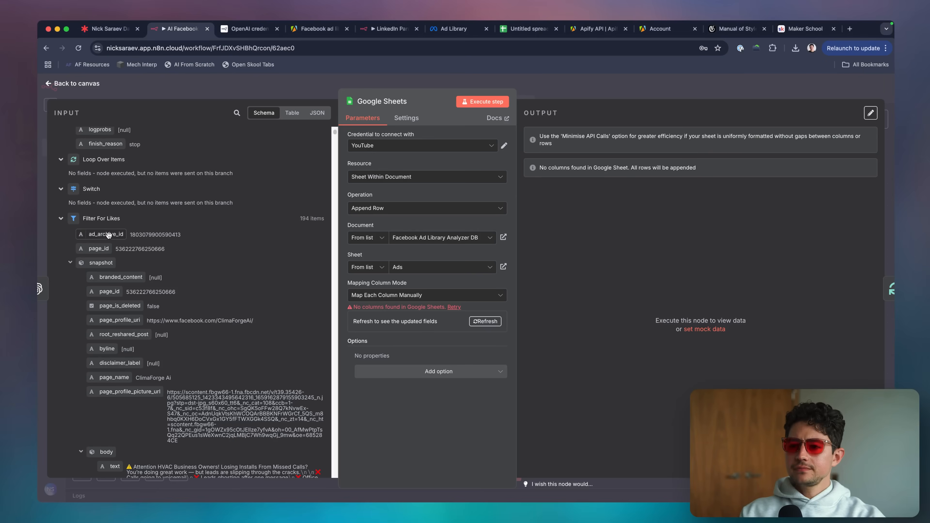
pyautogui.press('Tab')
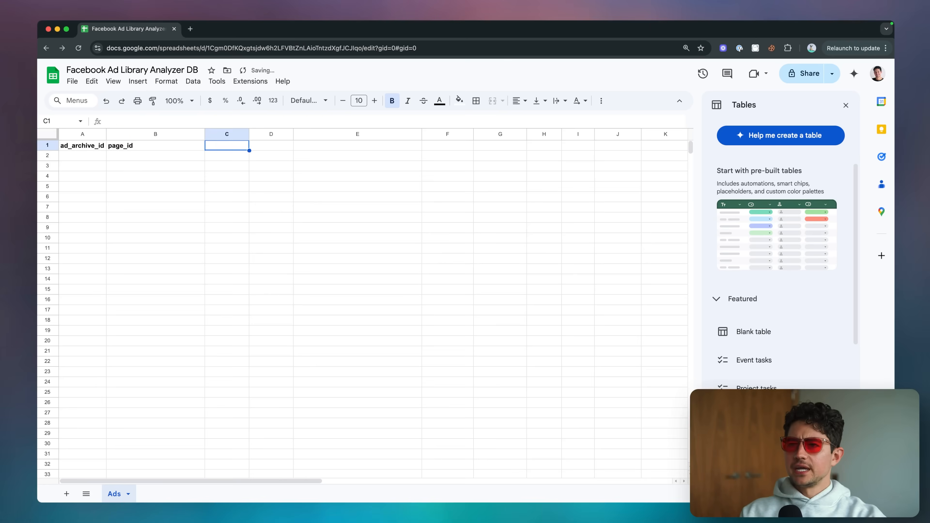
pyautogui.write('type')
pyautogui.press('Return')
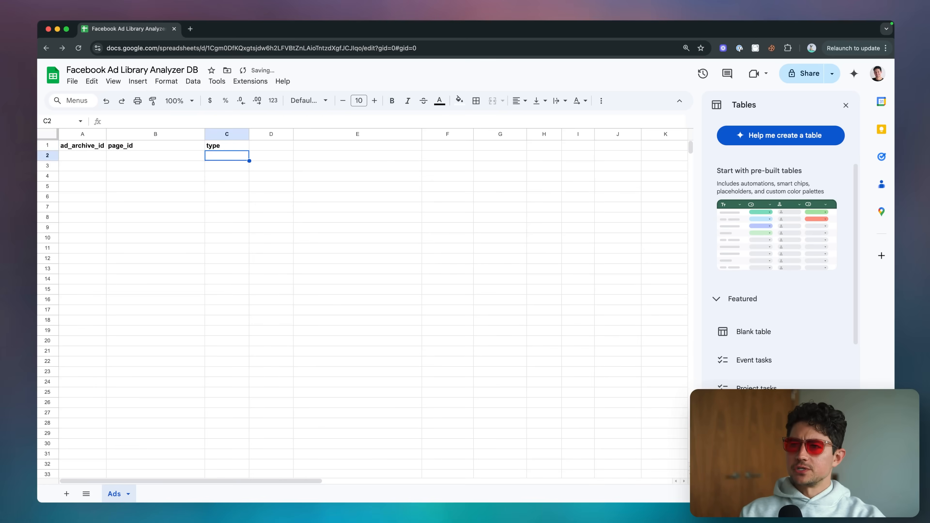
# Enter the sample values text, image and video below the type header, and clear them again
pyautogui.write('text')
pyautogui.press('Return')
pyautogui.write('image')
pyautogui.press('Return')
pyautogui.write('video')
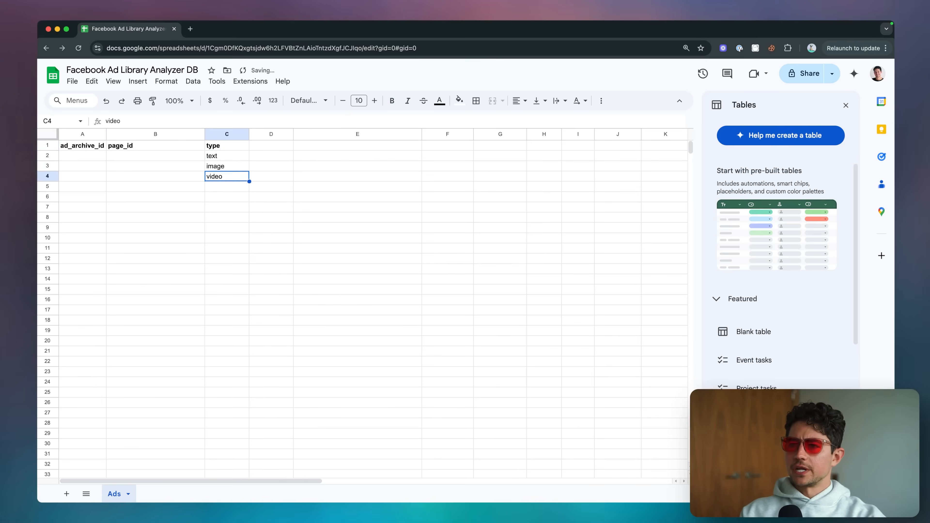
pyautogui.press('Up')
pyautogui.press('Up')
pyautogui.hotkey('shift', 'Down')
pyautogui.hotkey('shift', 'Down')
pyautogui.press('BackSpace')
pyautogui.press('Up')
pyautogui.press('Left')
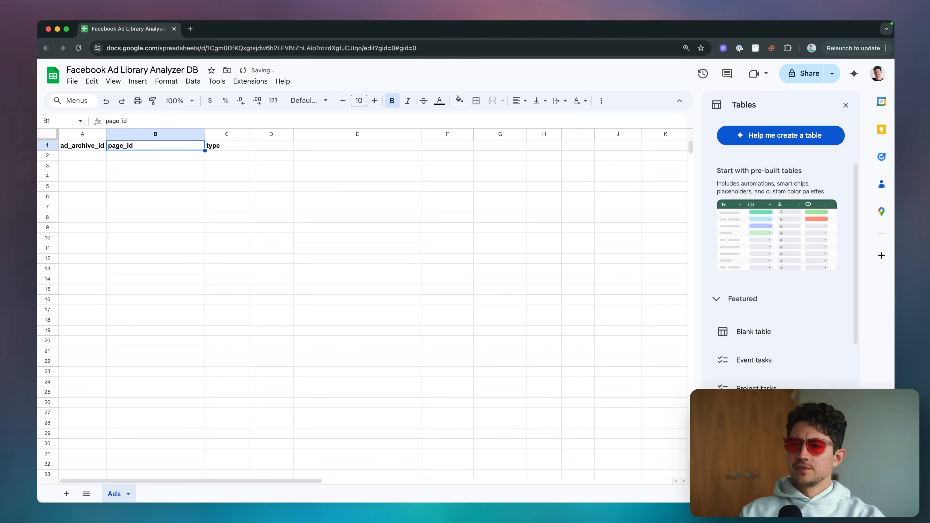
# Add the header date_added in D1
pyautogui.press('Right')
pyautogui.press('Right')
pyautogui.write('date')
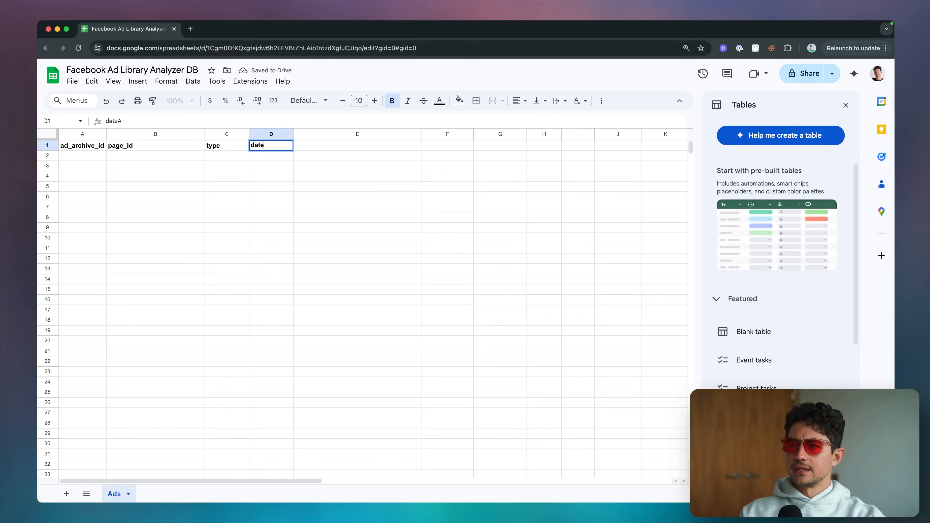
pyautogui.write('Added')
pyautogui.press('Return')
pyautogui.click(127, 148)
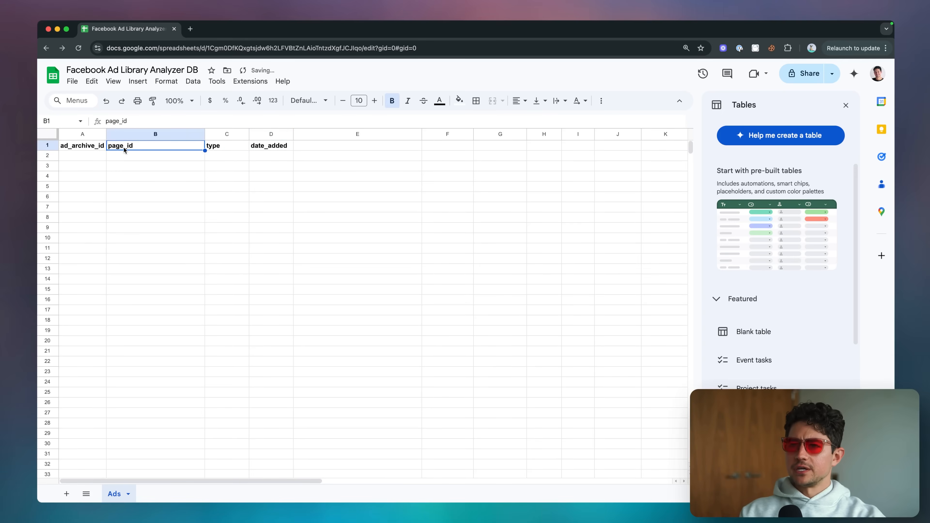
pyautogui.click(139, 158)
# Check the Filter For Likes fields in the n8n input data and add the header page_name in E1 of the sheet
pyautogui.press('super+grave')
pyautogui.scroll(-3, 223, 252)
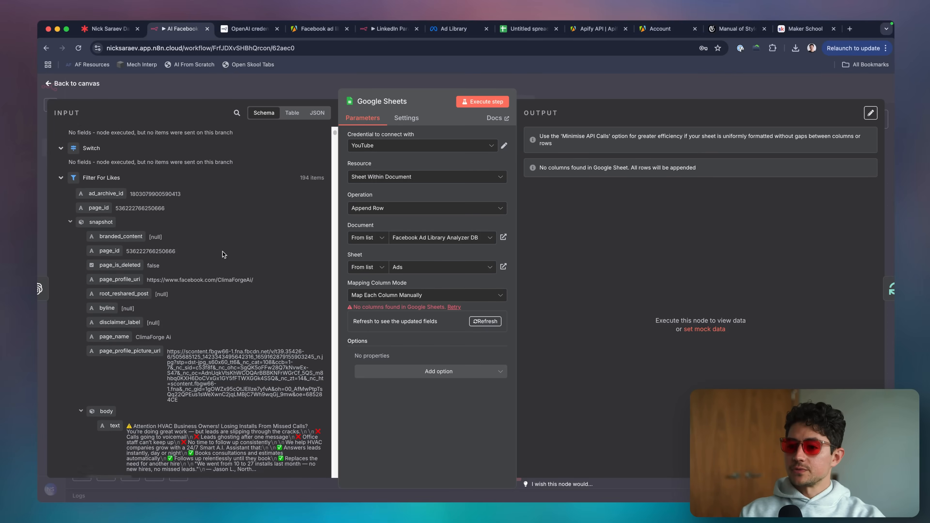
pyautogui.scroll(-1, 223, 252)
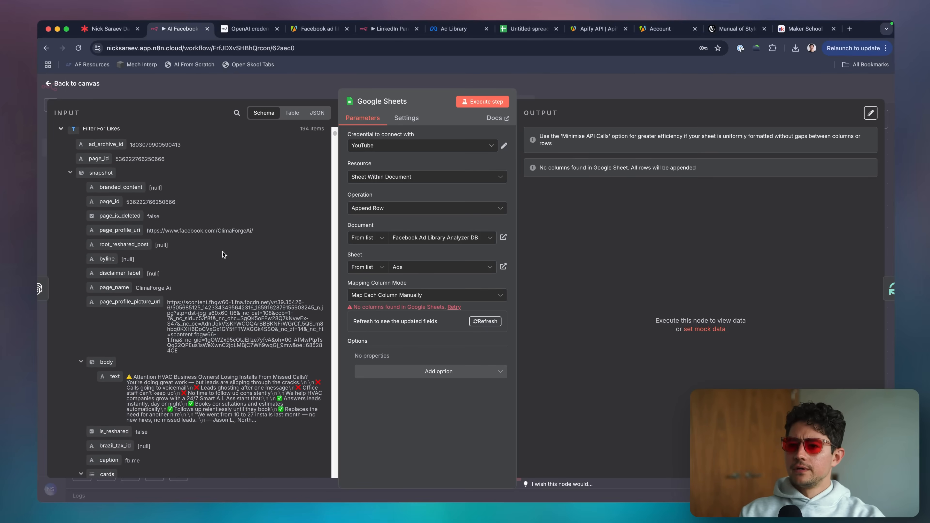
pyautogui.press('super+grave')
pyautogui.press('Right')
pyautogui.press('Right')
pyautogui.press('Right')
pyautogui.press('Up')
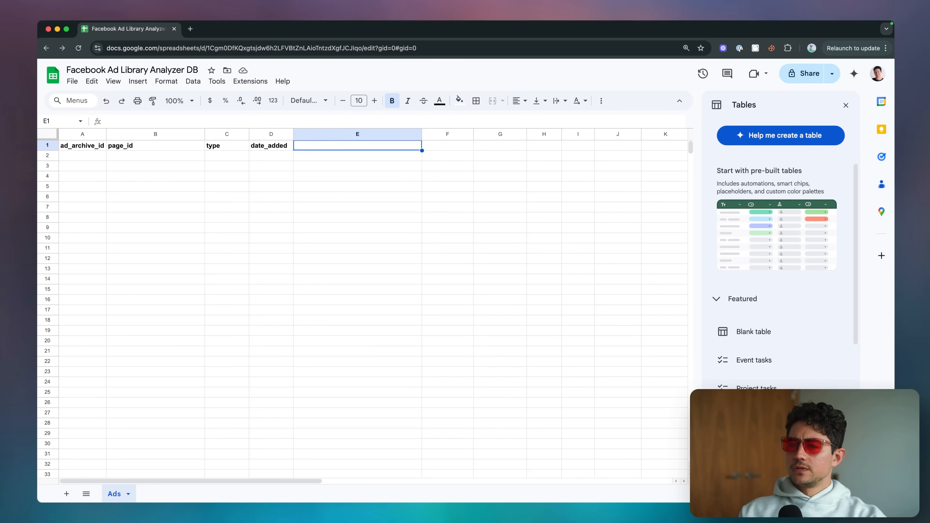
pyautogui.press('super+grave')
pyautogui.scroll(-2, 139, 242)
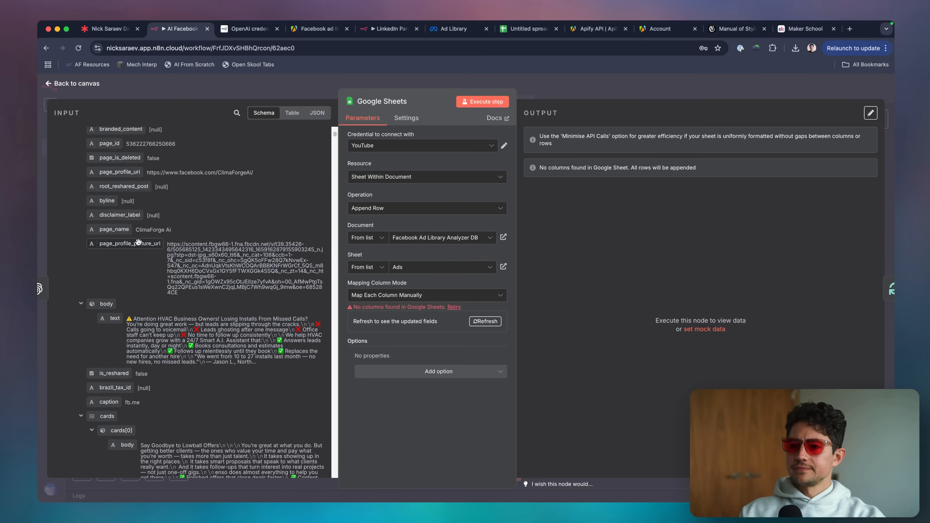
pyautogui.press('super+grave')
pyautogui.write('page_name')
pyautogui.press('Return')
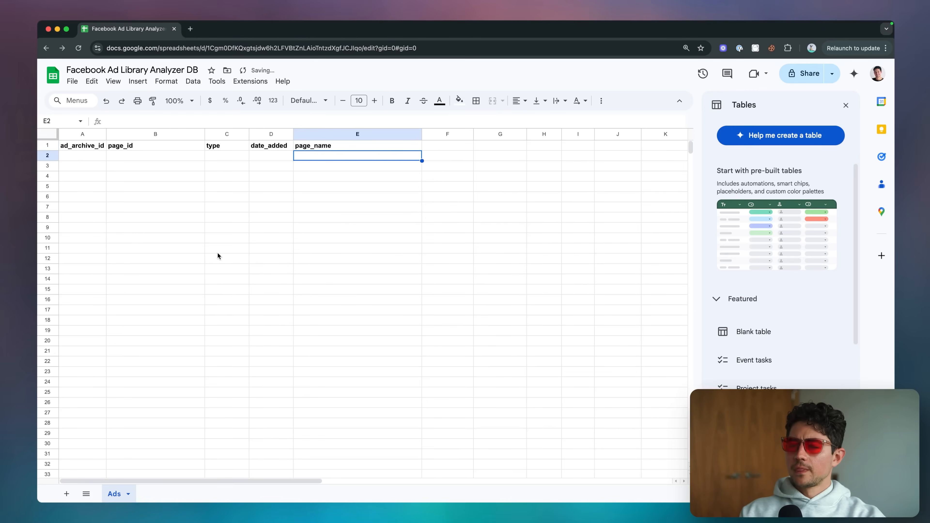
# Look through the remaining ad snapshot fields in n8n and add the header summary in F1 of the sheet
pyautogui.press('super+grave')
pyautogui.scroll(-3, 137, 227)
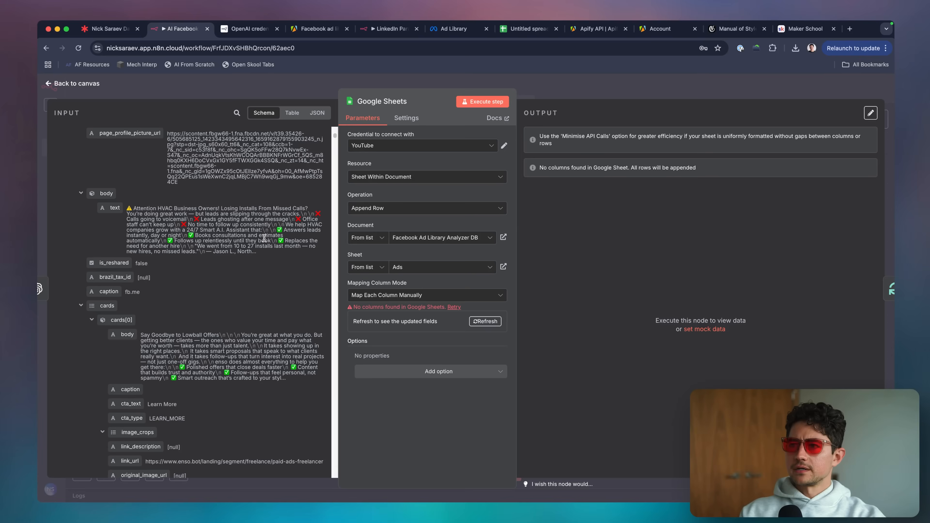
pyautogui.scroll(5, 175, 228)
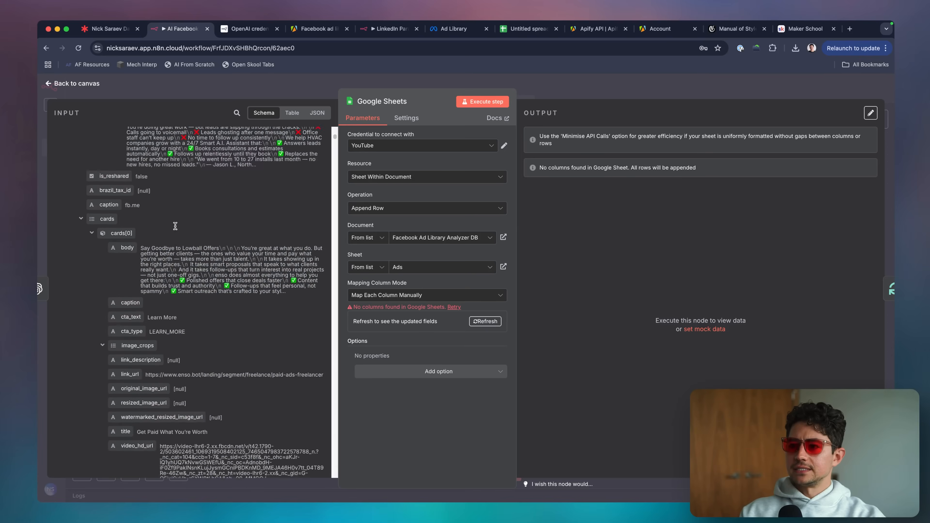
pyautogui.scroll(-10, 175, 229)
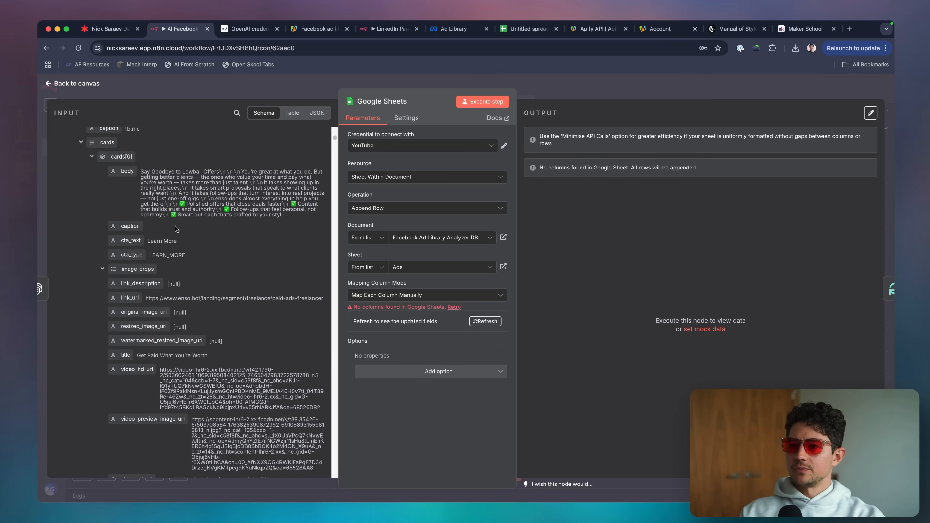
pyautogui.scroll(5, 224, 242)
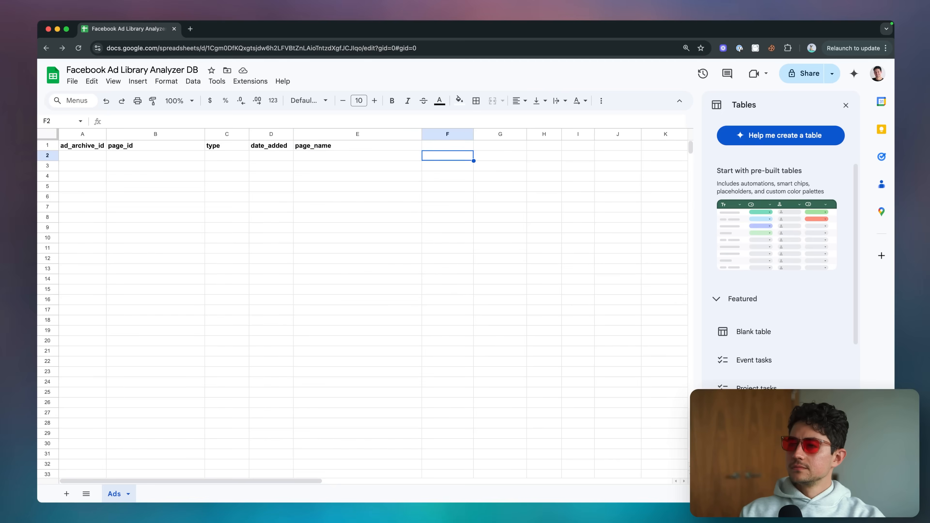
pyautogui.press('Up')
pyautogui.write('summary')
pyautogui.press('Return')
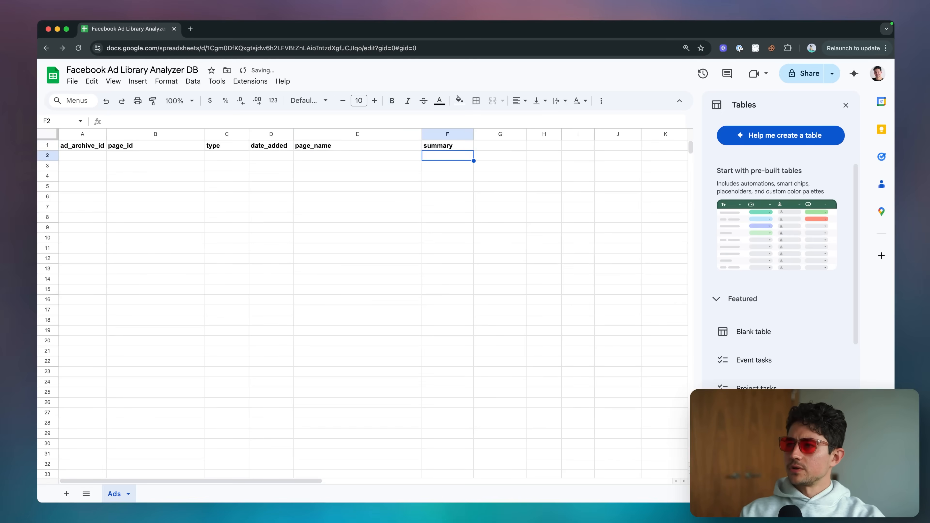
# Check the card fields in the n8n input data and add the header rewritten_ad_copy in G1 of the sheet
pyautogui.press('Up')
pyautogui.press('Right')
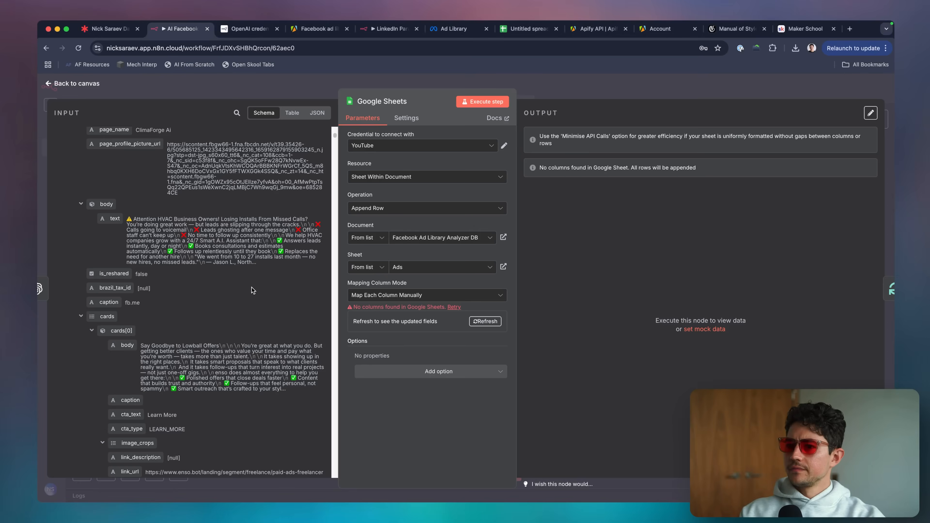
pyautogui.scroll(-5, 252, 287)
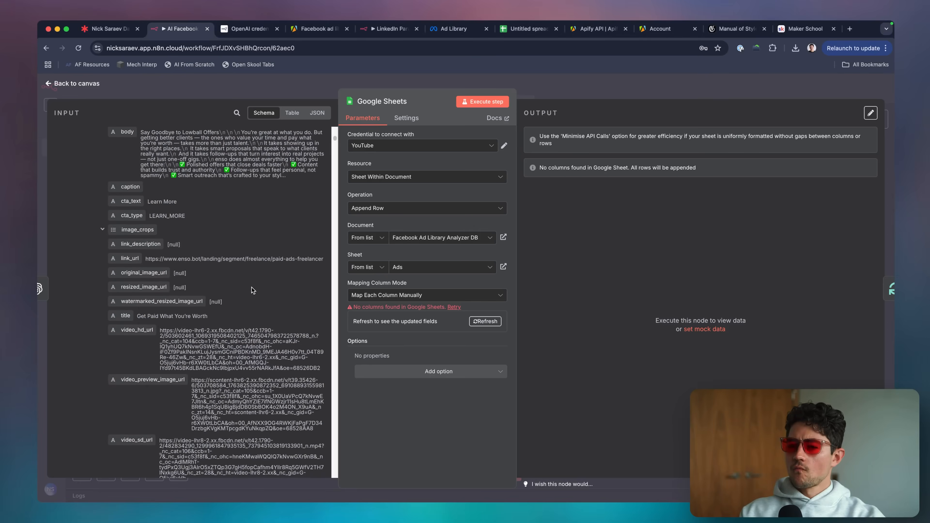
pyautogui.write('rewritten_ad')
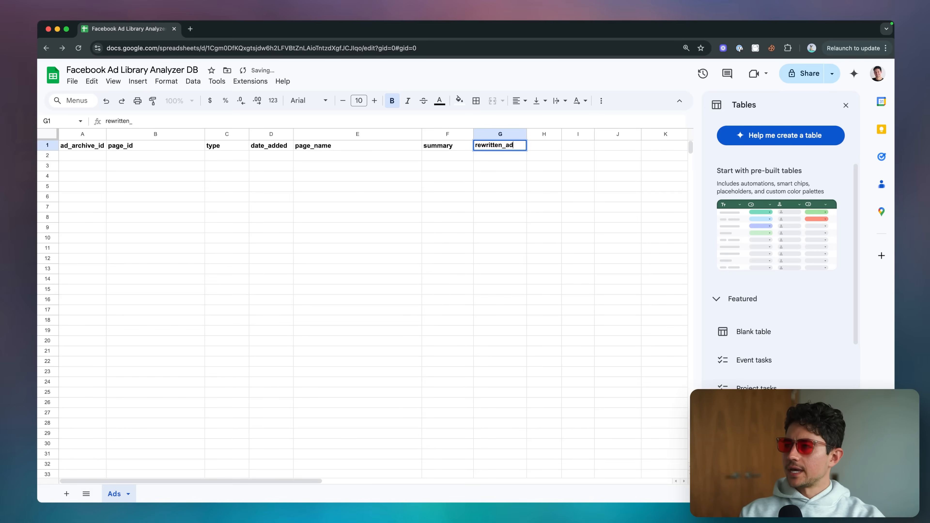
pyautogui.write('_copy')
pyautogui.press('Return')
# Fit all column widths of the Ads sheet to their contents and select the rewritten_ad_copy header cell
pyautogui.hotkey('ctrl', 'a')
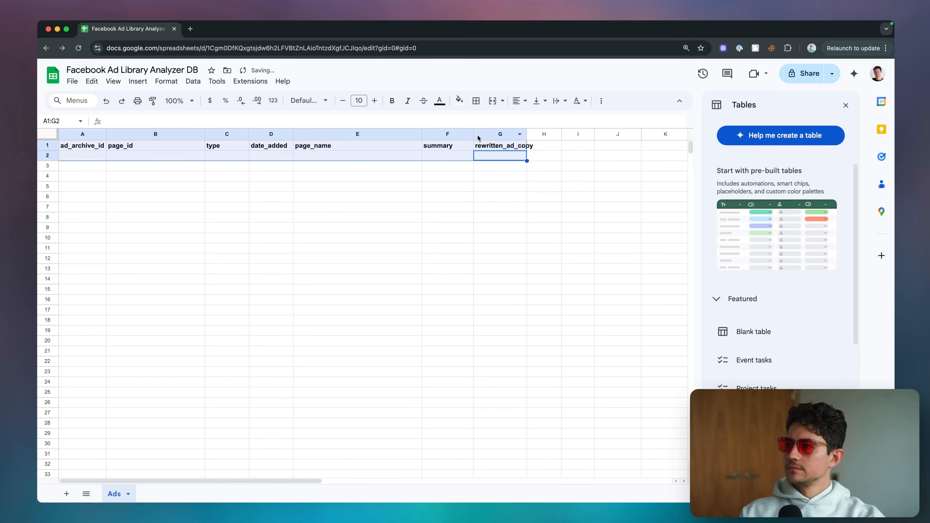
pyautogui.hotkey('ctrl', 'a')
pyautogui.doubleClick(473, 134)
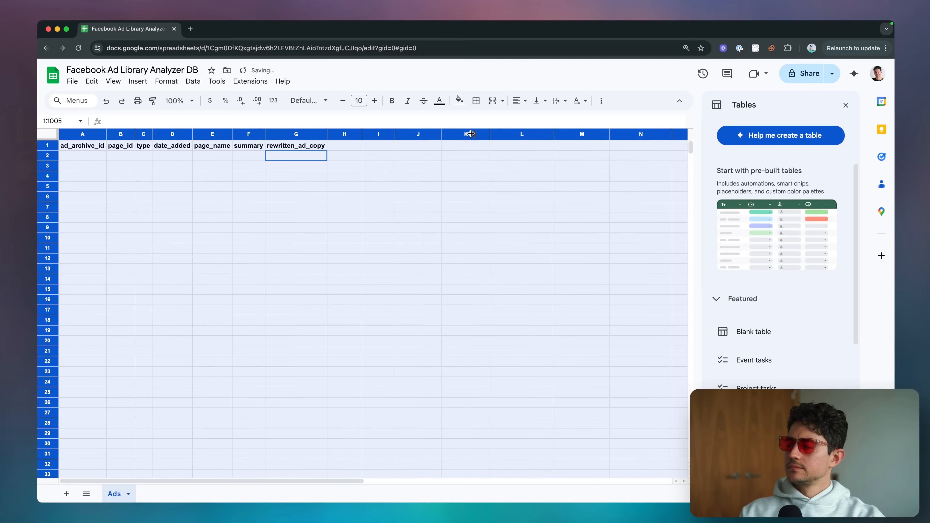
pyautogui.click(352, 148)
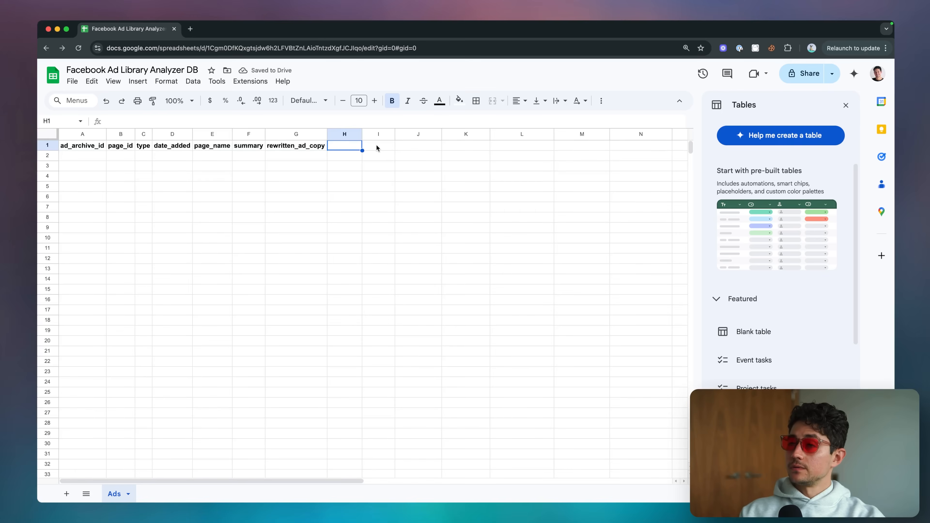
pyautogui.click(261, 146)
pyautogui.click(283, 147)
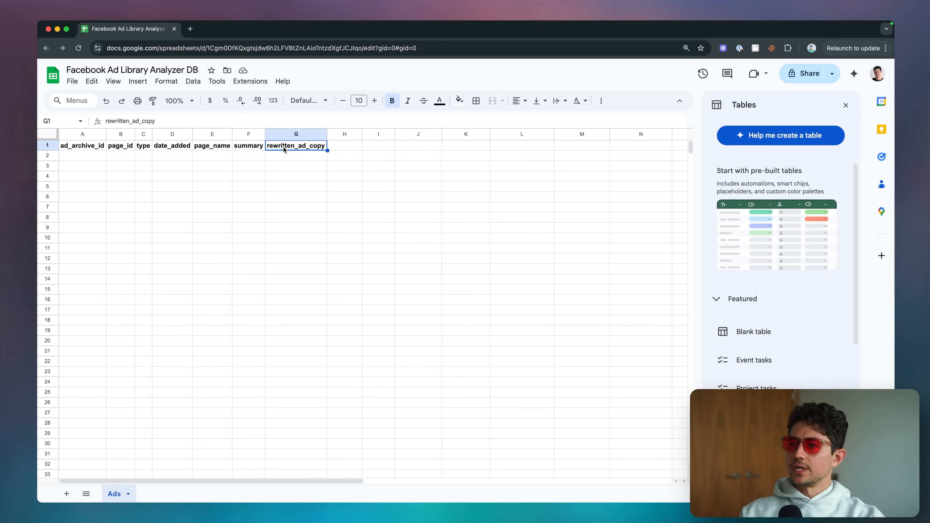
# Add the headers image_prompt in H1 and video_prompt in I1 of the Ads sheet
pyautogui.click(262, 168)
pyautogui.click(294, 144)
pyautogui.click(357, 146)
pyautogui.write('image')
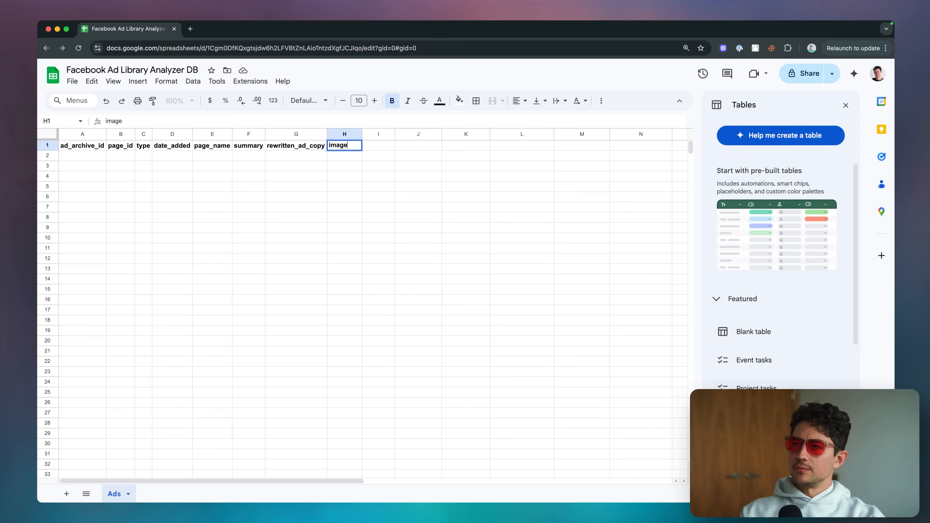
pyautogui.write('_prompt')
pyautogui.press('Tab')
pyautogui.write('video_p')
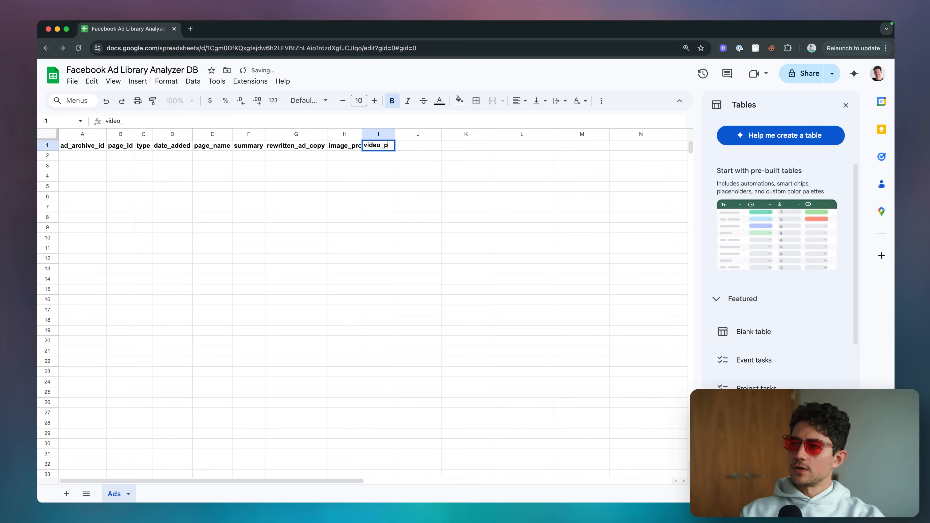
pyautogui.write('rompt')
pyautogui.press('Return')
# Fit all column widths of the Ads sheet to their contents and select the ad_archive_id header cell
pyautogui.click(344, 176)
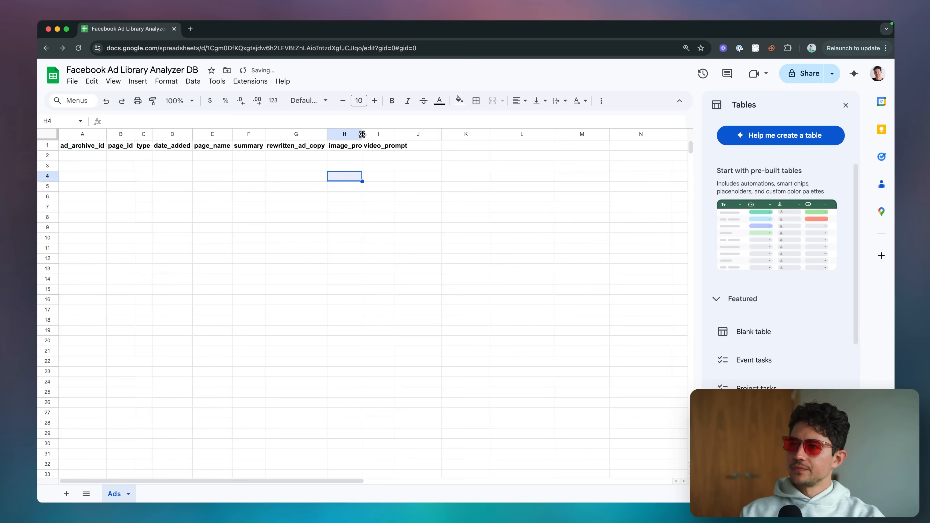
pyautogui.hotkey('ctrl', 'a')
pyautogui.doubleClick(362, 134)
pyautogui.click(392, 158)
pyautogui.click(87, 147)
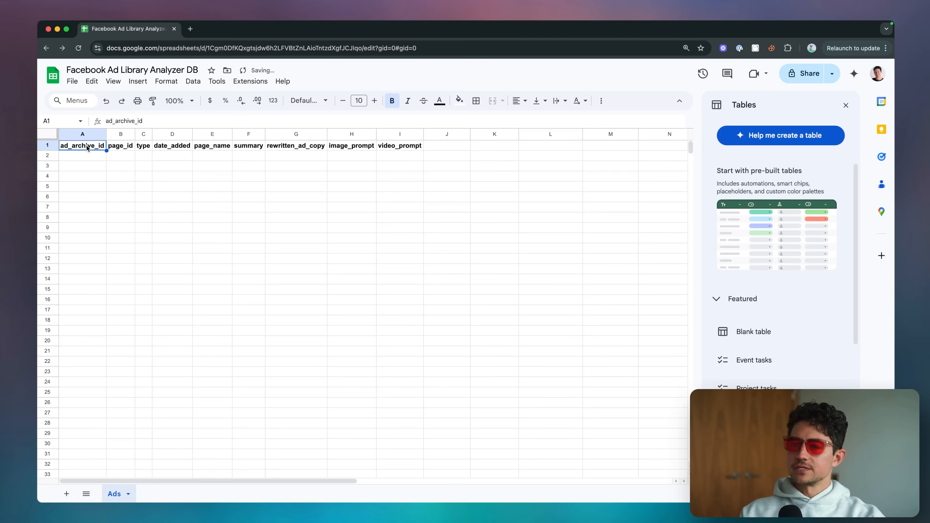
# Switch to n8n and show the Loop Over Items data as JSON in the Google Sheets node's input
pyautogui.press('super+grave')
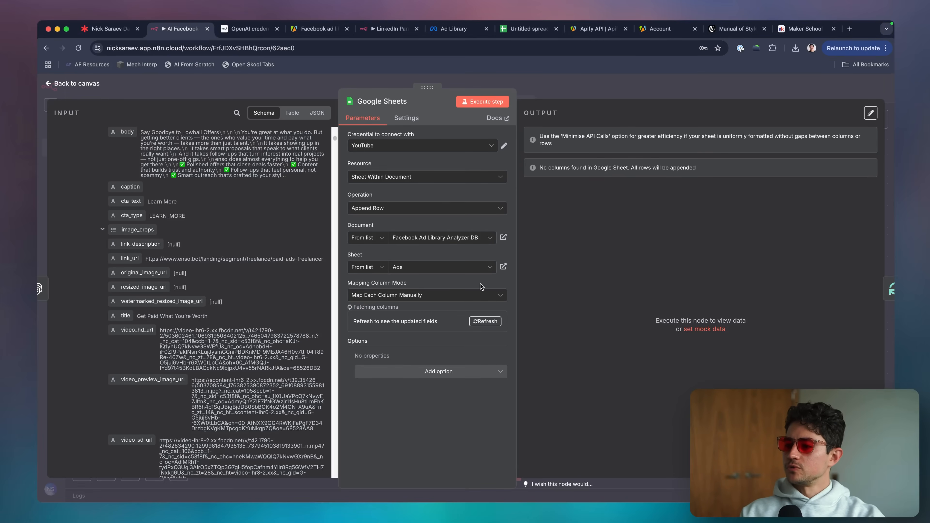
pyautogui.scroll(-3, 455, 288)
pyautogui.scroll(1, 214, 275)
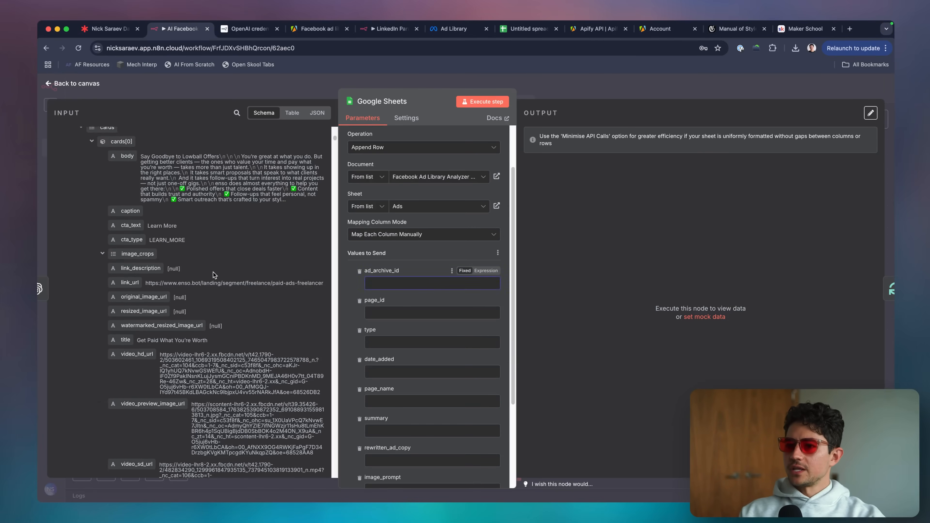
pyautogui.scroll(10, 214, 275)
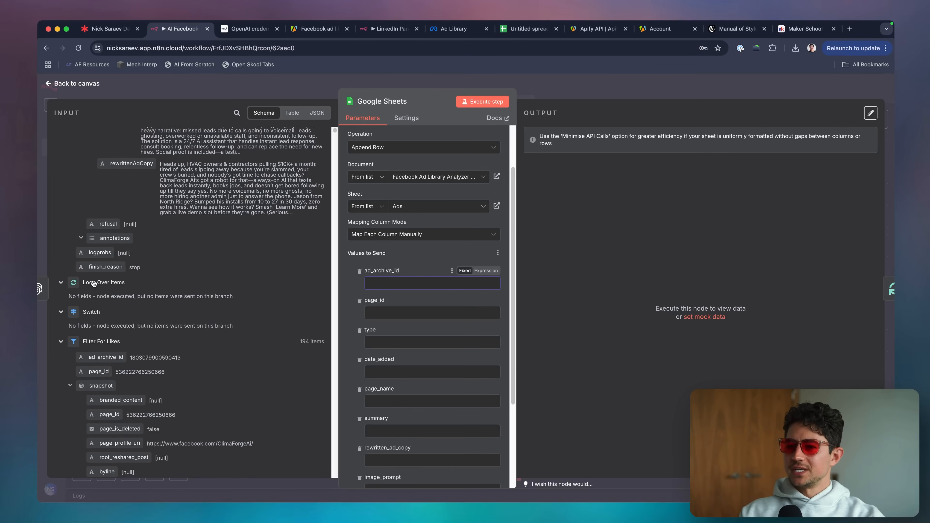
pyautogui.scroll(3, 215, 284)
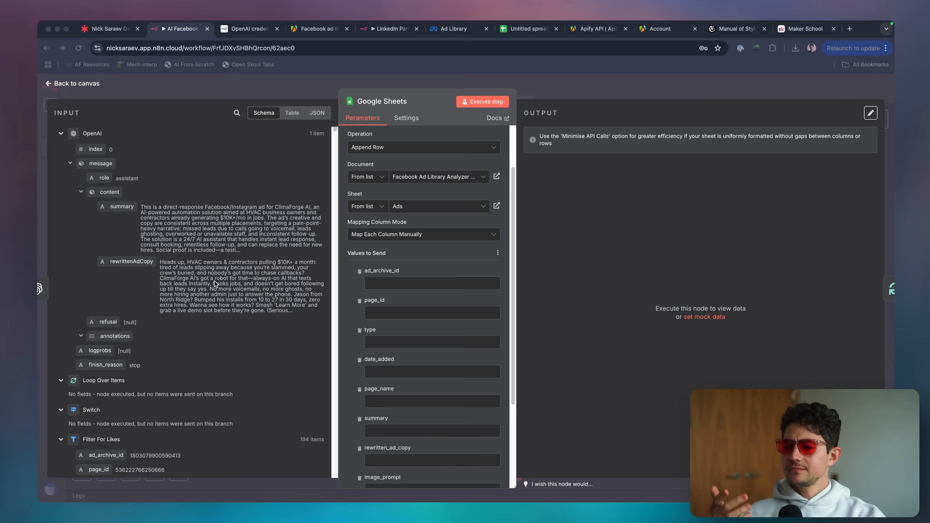
pyautogui.click(269, 153)
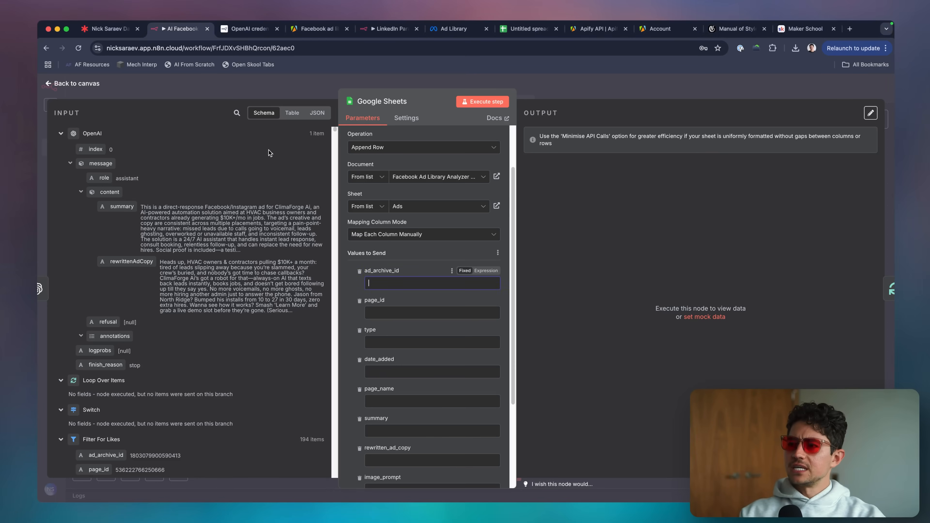
pyautogui.click(307, 118)
pyautogui.click(147, 138)
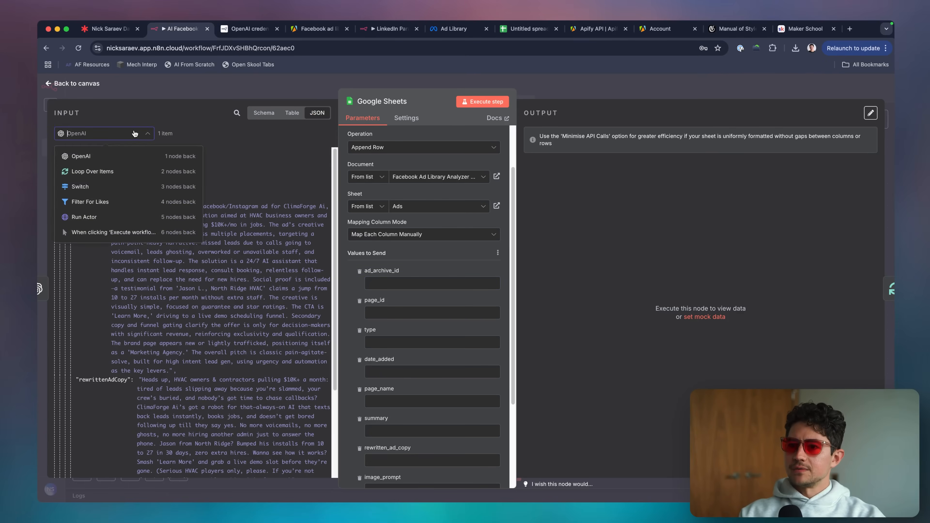
pyautogui.click(128, 175)
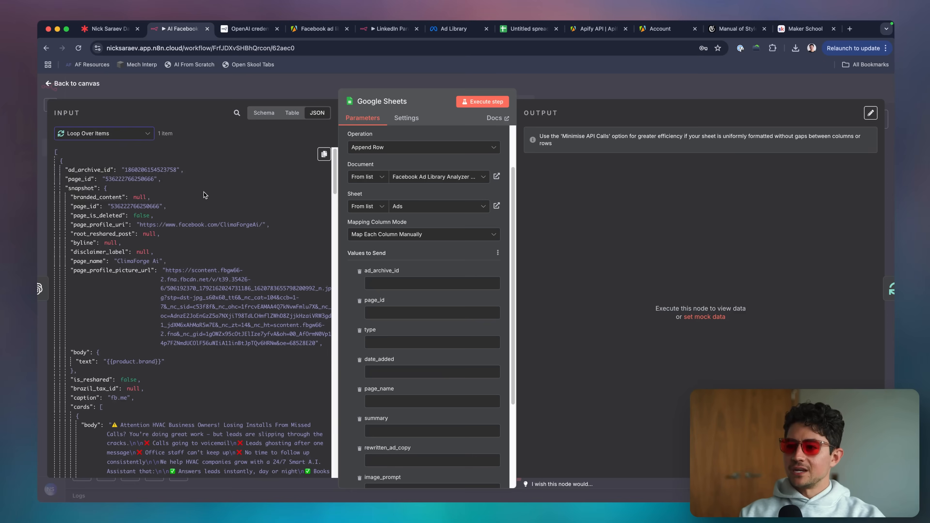
# Map the ad_archive_id and page_id columns to the matching Loop Over Items fields
pyautogui.moveTo(88, 169); pyautogui.dragTo(432, 284)
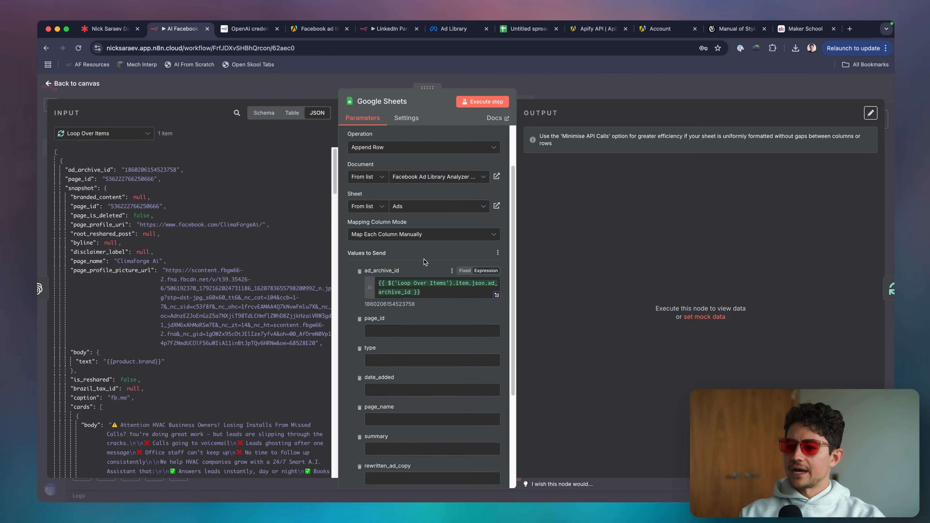
pyautogui.scroll(-2, 423, 261)
pyautogui.moveTo(84, 179); pyautogui.dragTo(461, 301)
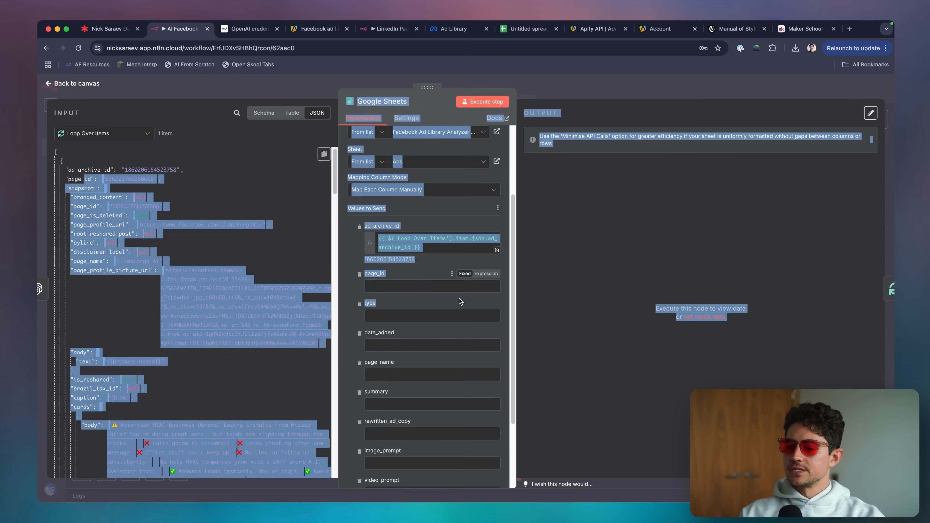
pyautogui.click(438, 276)
pyautogui.moveTo(86, 179); pyautogui.dragTo(432, 288)
# Set the type column to the fixed value text and the date_added column to the expression {{ $now }}
pyautogui.scroll(-4, 422, 274)
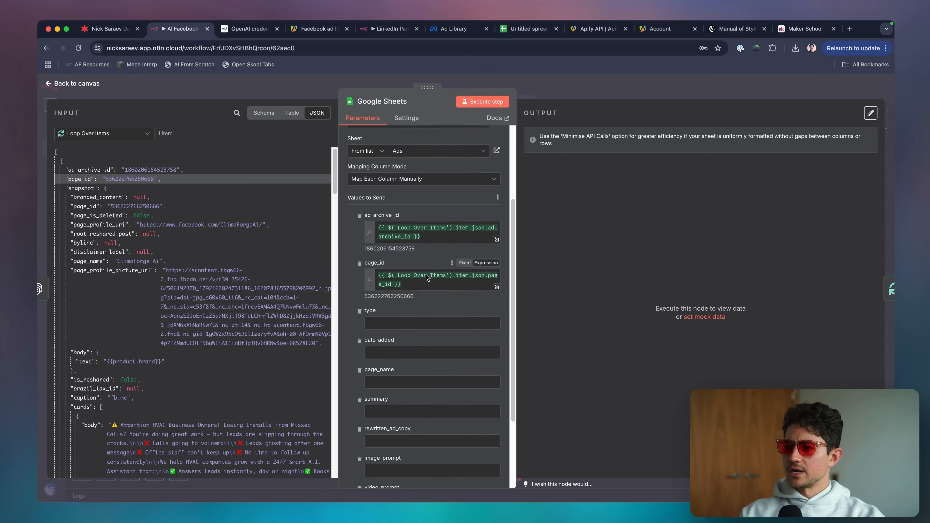
pyautogui.click(413, 257)
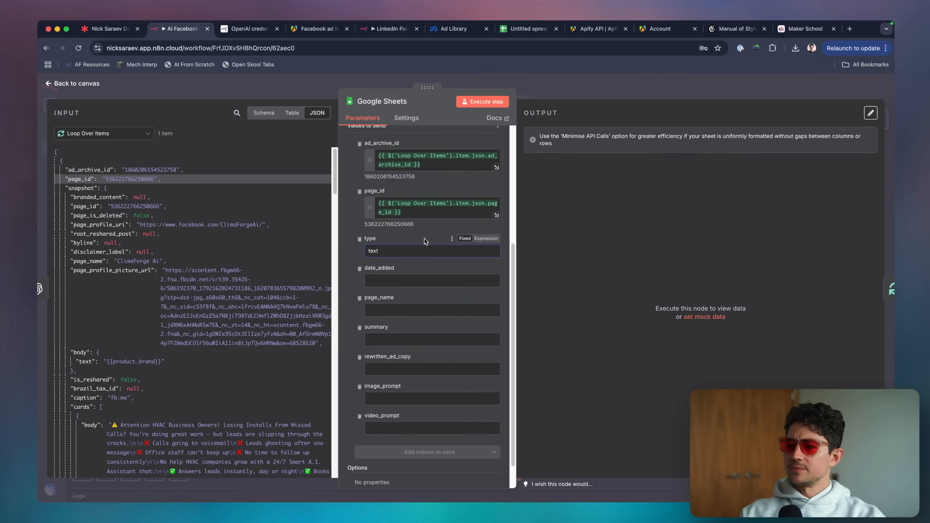
pyautogui.scroll(-2, 419, 241)
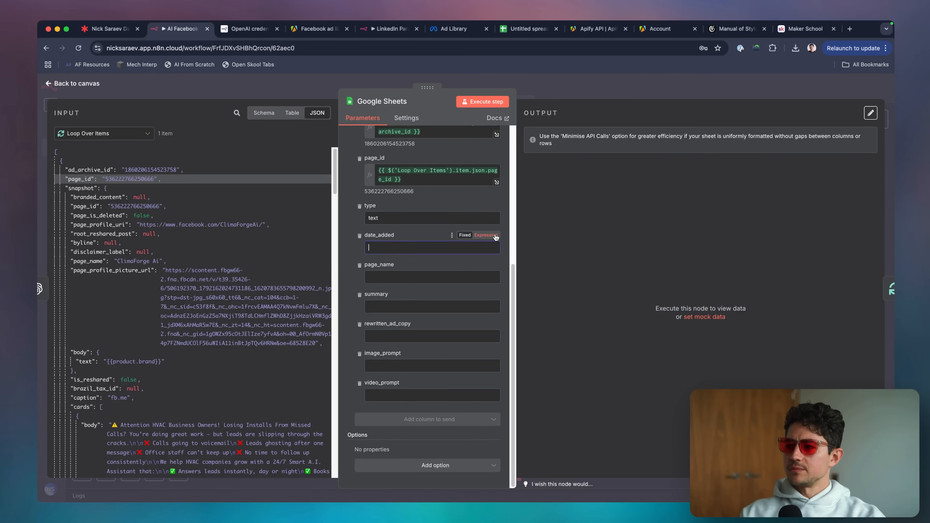
pyautogui.click(485, 236)
pyautogui.write('{{')
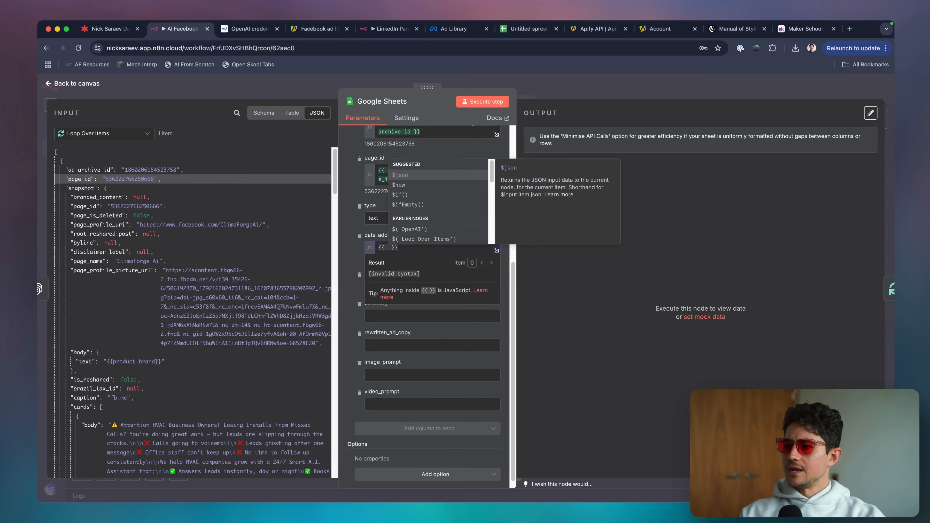
pyautogui.press('Down')
pyautogui.press('Return')
pyautogui.click(401, 235)
pyautogui.scroll(-1, 401, 236)
# Map the page_name column to the snapshot's page_name field from Loop Over Items
pyautogui.click(406, 276)
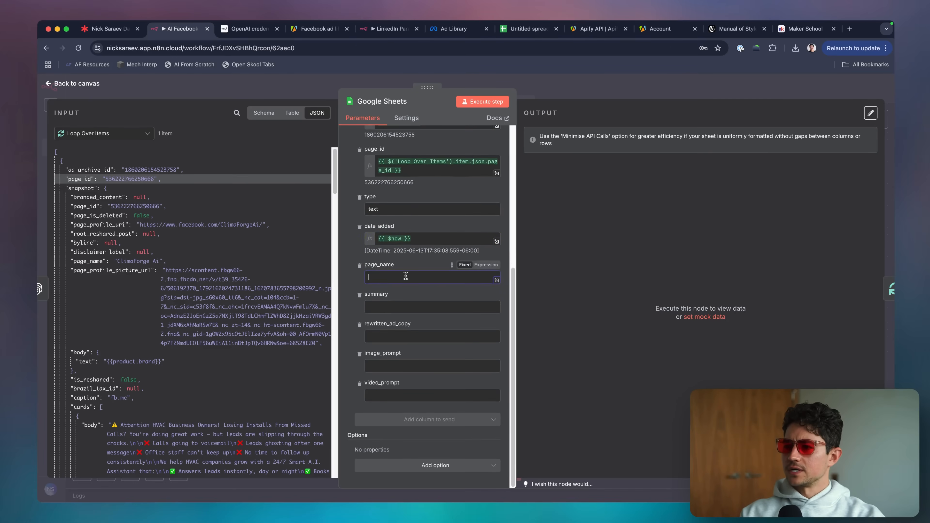
pyautogui.moveTo(88, 261); pyautogui.dragTo(411, 278)
pyautogui.scroll(-2, 370, 269)
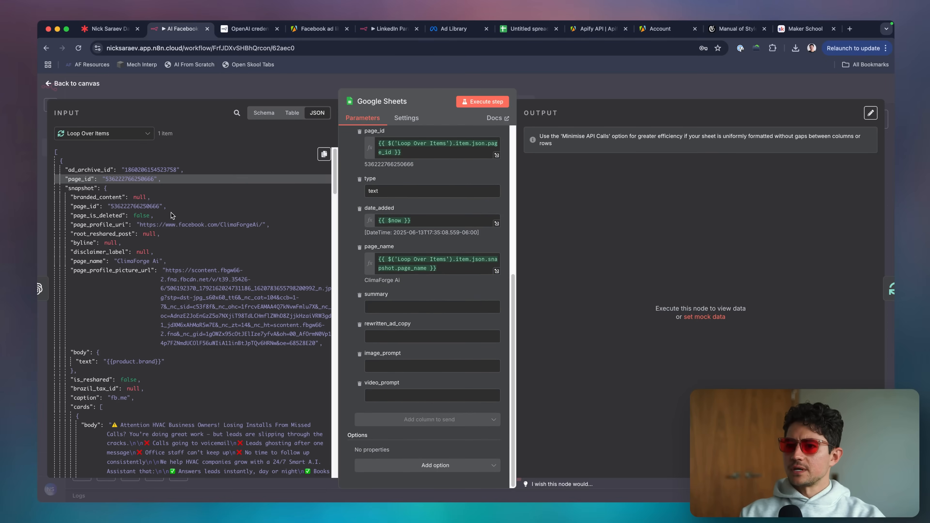
# Map the summary and rewritten_ad_copy columns to the OpenAI summary and rewrittenAdCopy fields, and return to the canvas
pyautogui.click(104, 133)
pyautogui.click(92, 231)
pyautogui.scroll(-1, 100, 191)
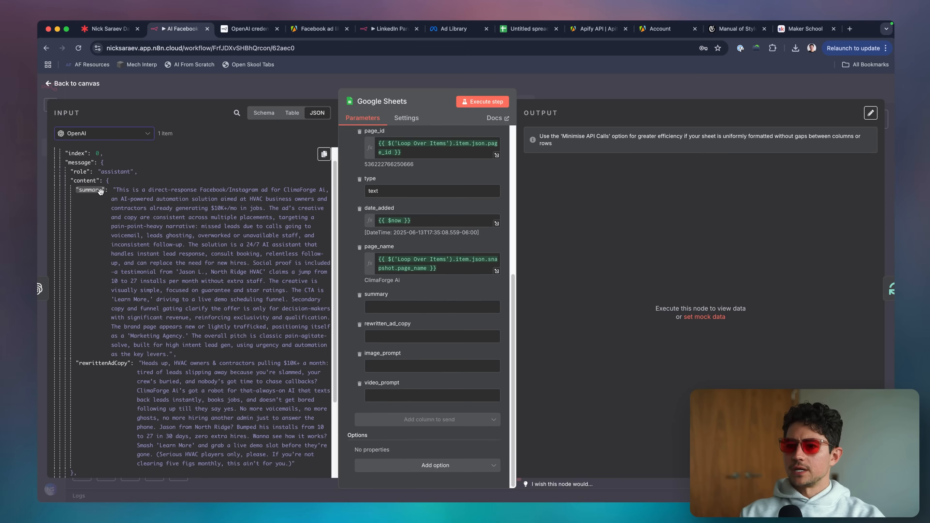
pyautogui.moveTo(100, 191); pyautogui.dragTo(426, 308)
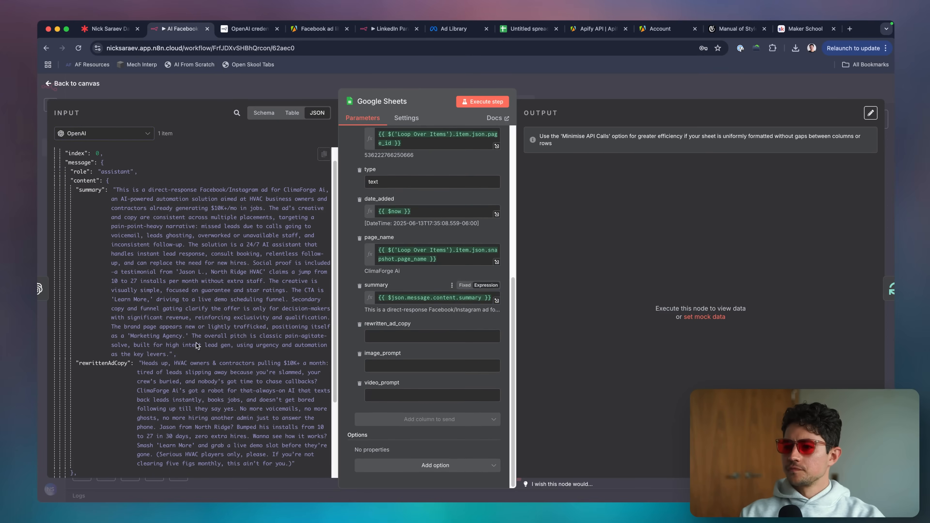
pyautogui.scroll(-3, 158, 354)
pyautogui.moveTo(116, 305); pyautogui.dragTo(416, 321)
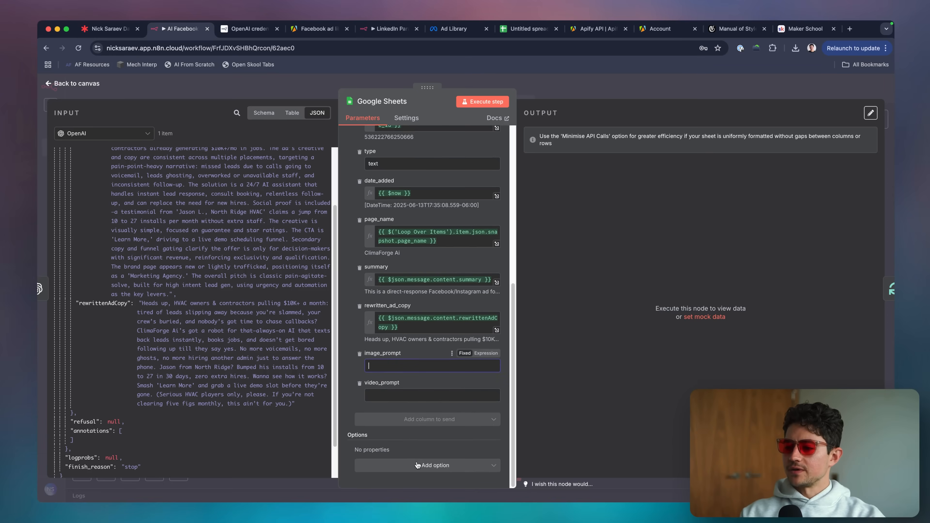
pyautogui.click(435, 465)
pyautogui.click(347, 366)
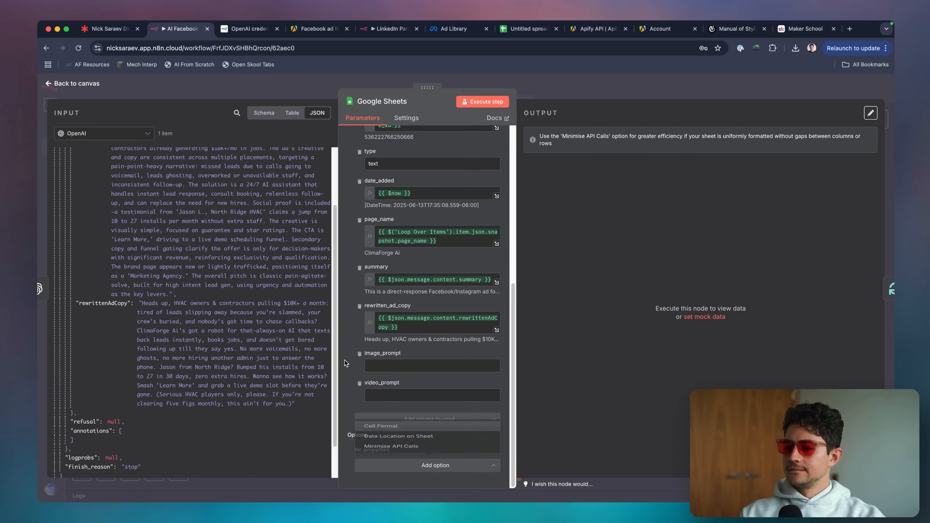
pyautogui.click(603, 92)
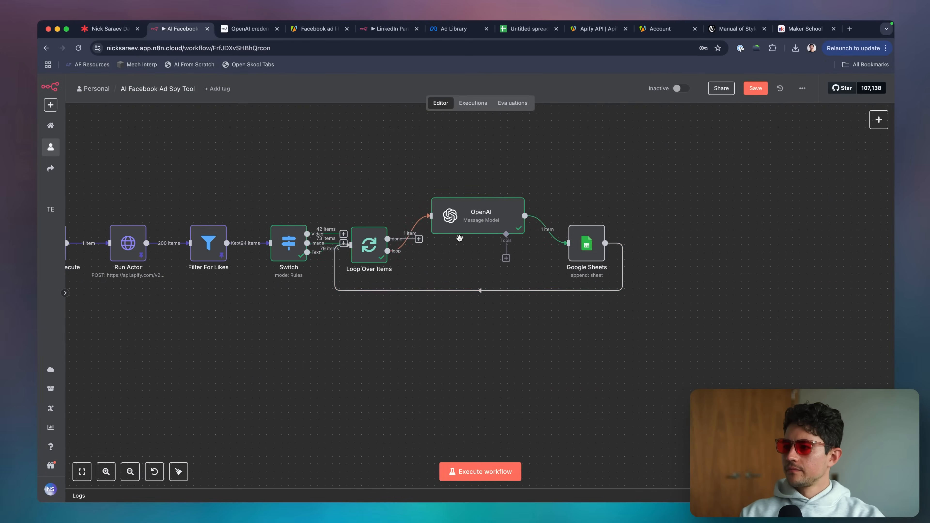
# Insert a Wait node on the connection from Google Sheets back to Loop Over Items and return to the canvas
pyautogui.hscroll(3, 538, 275)
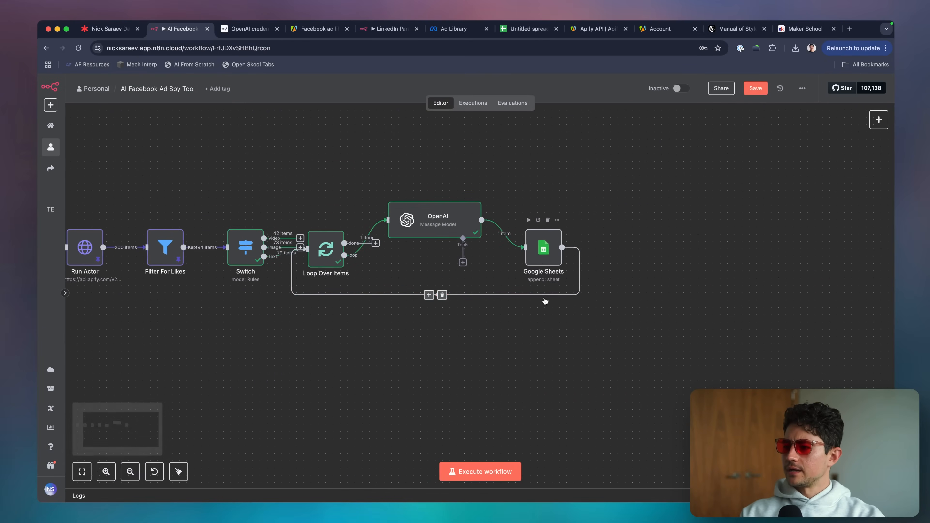
pyautogui.click(429, 295)
pyautogui.write('wait')
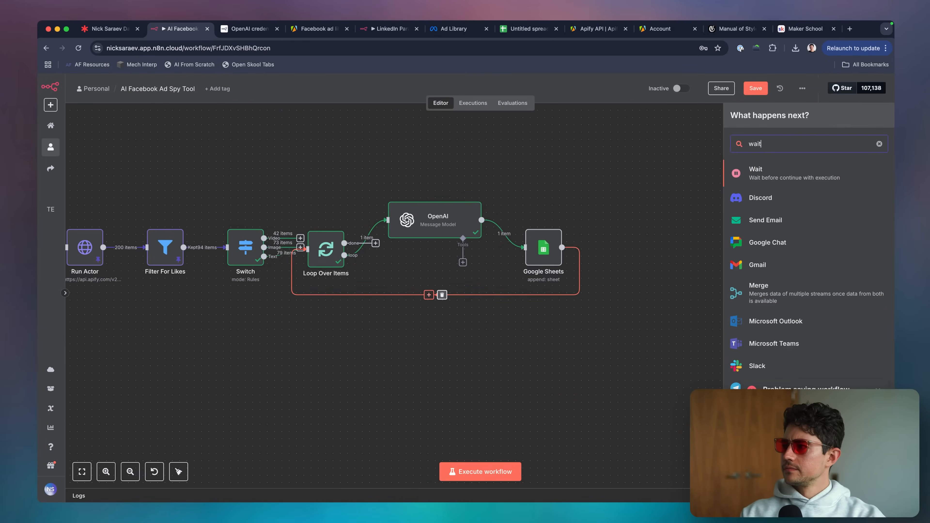
pyautogui.press('Return')
pyautogui.click(432, 178)
pyautogui.click(545, 88)
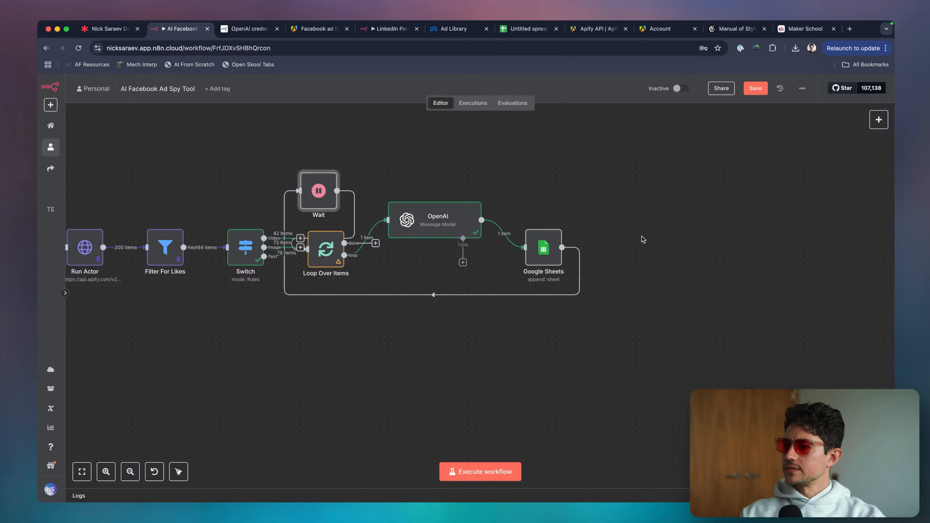
# Move the Wait node to just after Google Sheets and tidy up the workflow layout
pyautogui.click(644, 239)
pyautogui.press('super+s')
pyautogui.hscroll(-3, 570, 237)
pyautogui.moveTo(361, 191); pyautogui.dragTo(657, 249)
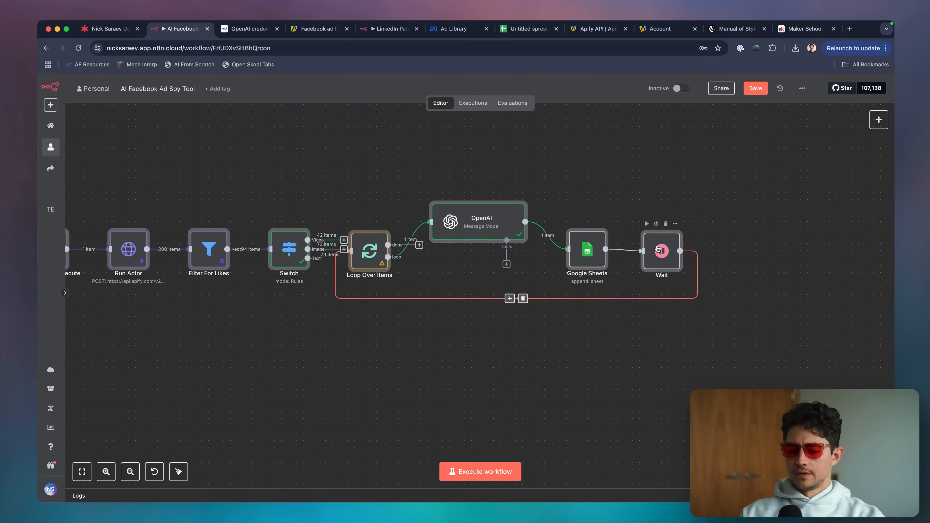
pyautogui.hotkey('alt', 'shift', 't')
pyautogui.click(696, 321)
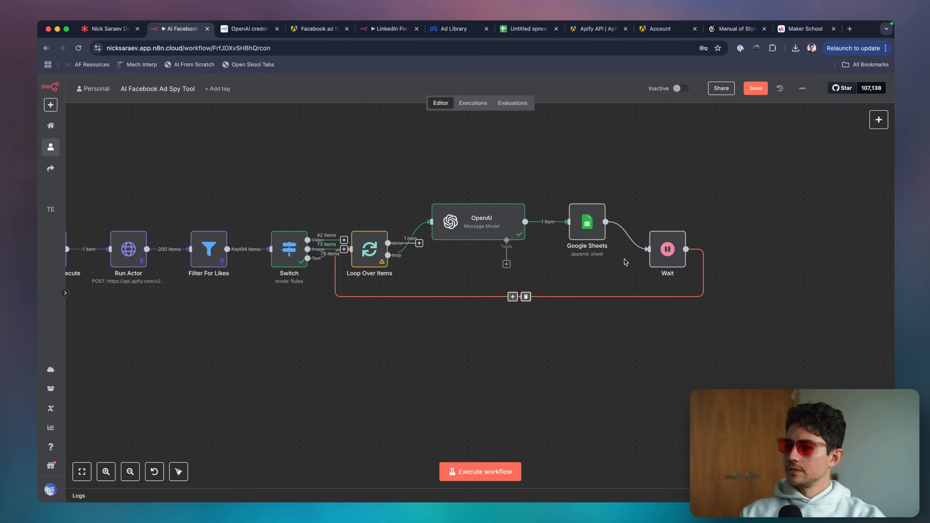
pyautogui.press('1')
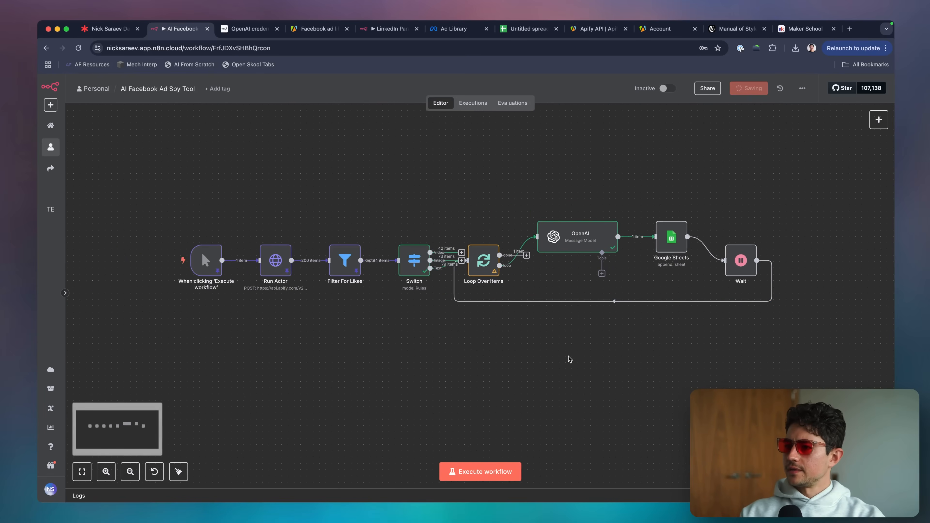
# Save the workflow and execute it
pyautogui.press('super+s')
pyautogui.click(499, 469)
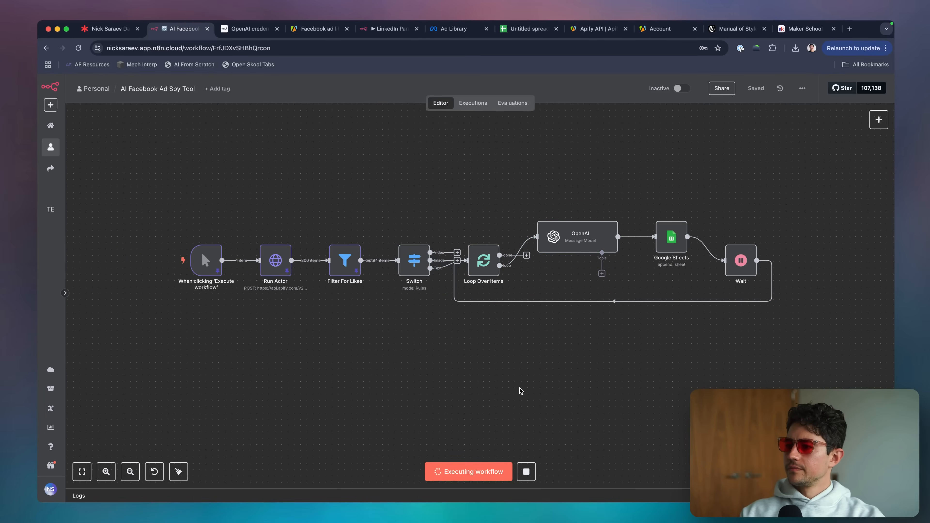
pyautogui.hscroll(5, 521, 391)
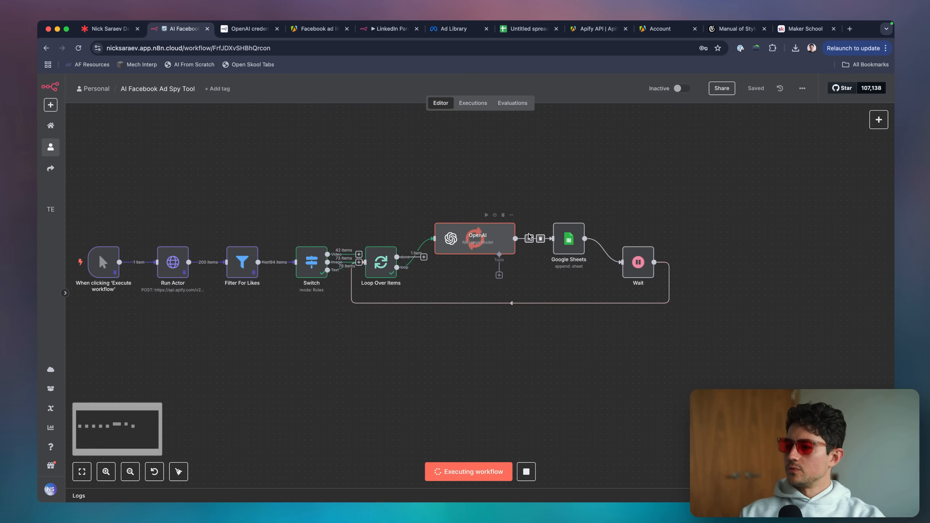
pyautogui.hotkey('ctrl', 'a')
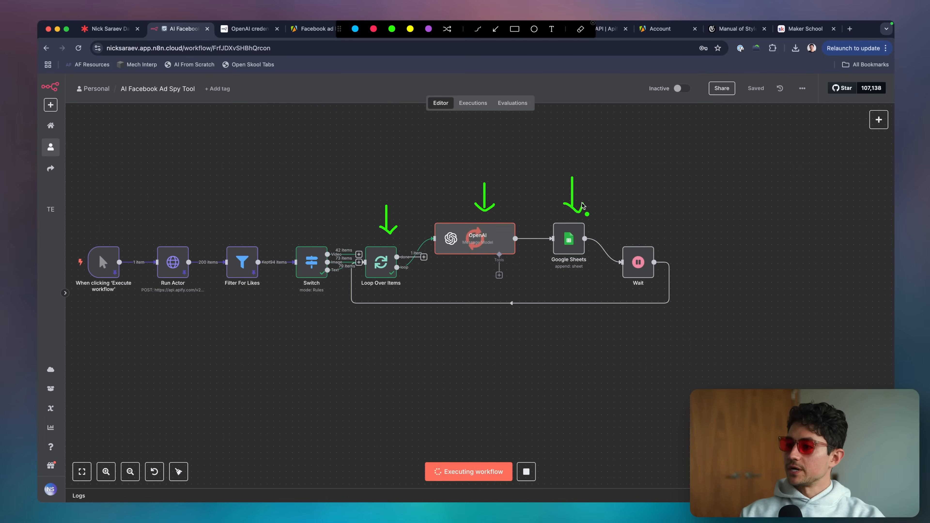
pyautogui.moveTo(630, 225); pyautogui.dragTo(650, 222)
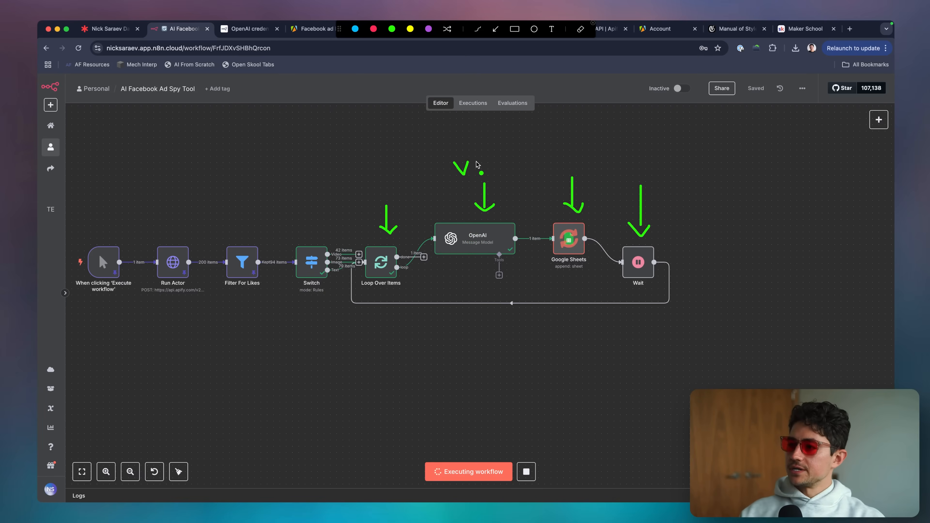
pyautogui.moveTo(477, 166)
pyautogui.mouseDown()
pyautogui.moveTo(473, 174)
pyautogui.moveTo(512, 167)
pyautogui.mouseUp()
pyautogui.moveTo(525, 158); pyautogui.dragTo(548, 157)
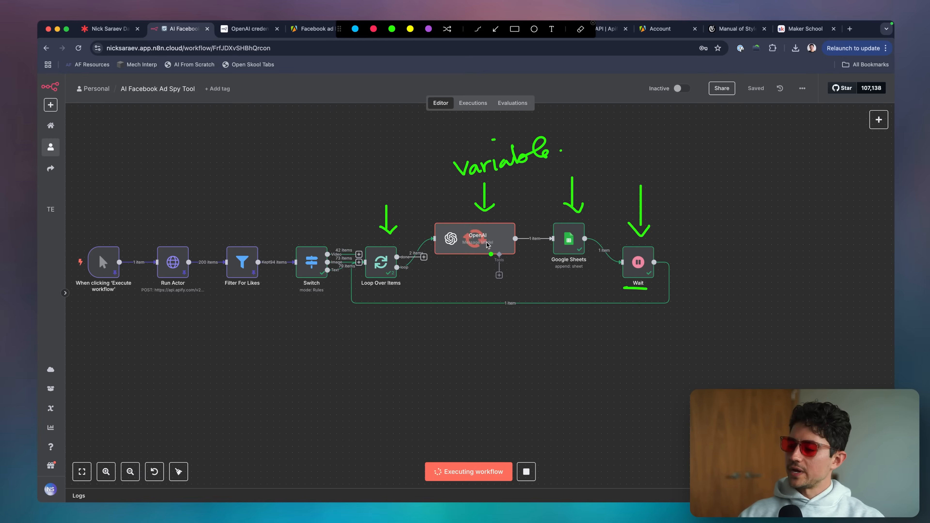
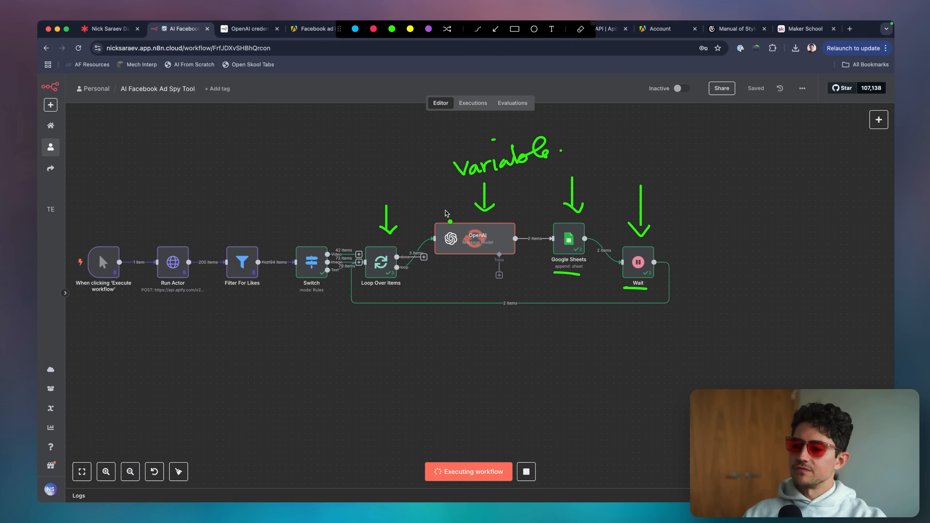
# Clear the screen annotations, switch to the Facebook Ad Library Analyzer DB spreadsheet, and examine the summaries of the appended ads
pyautogui.press('Escape')
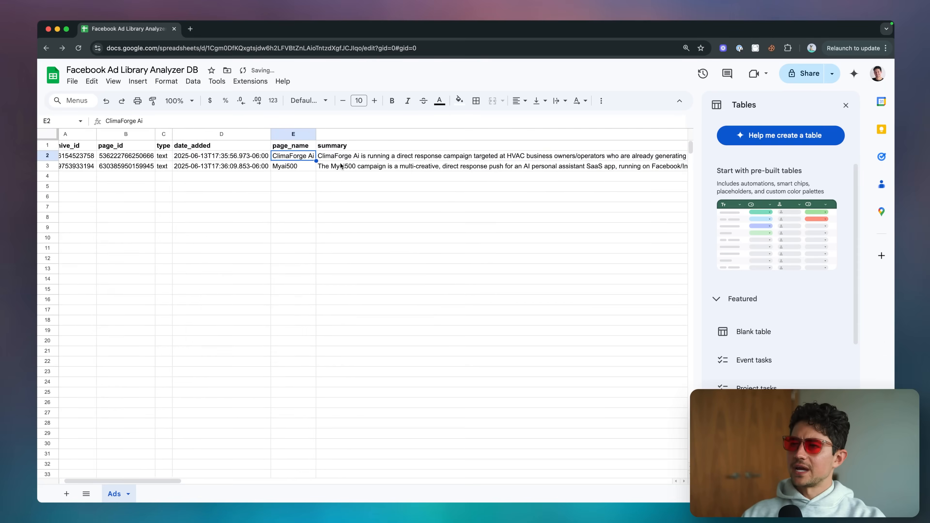
pyautogui.click(356, 154)
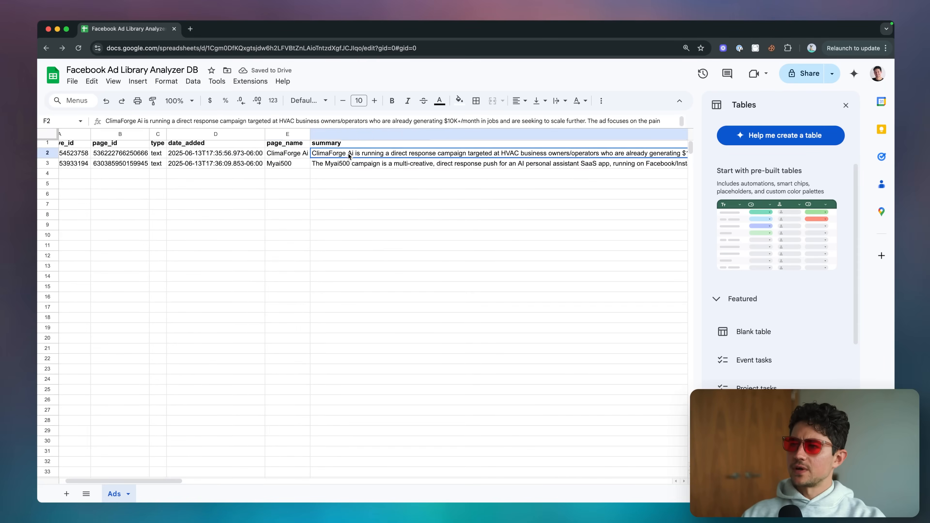
pyautogui.click(356, 164)
pyautogui.hscroll(10, 348, 166)
pyautogui.hscroll(-11, 349, 165)
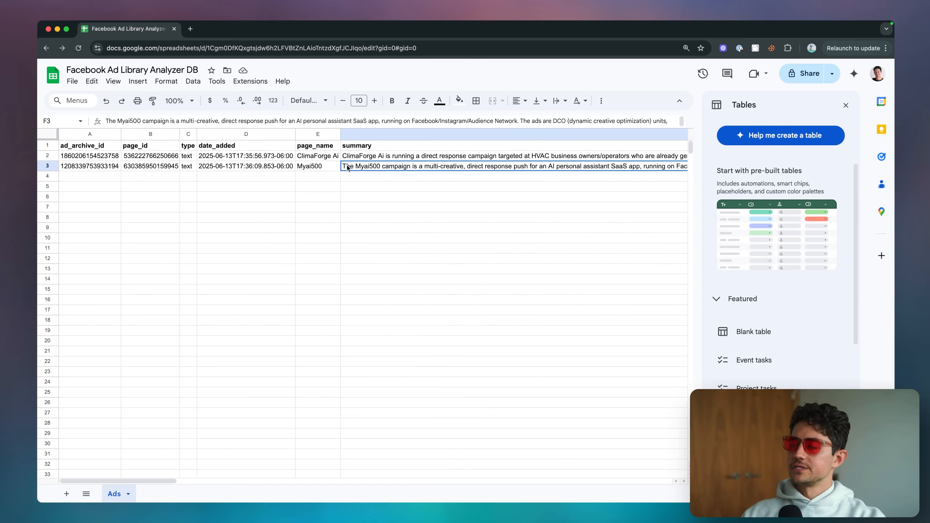
# Resize all columns of the Ads sheet to one uniform width
pyautogui.press('super+z')
pyautogui.click(367, 167)
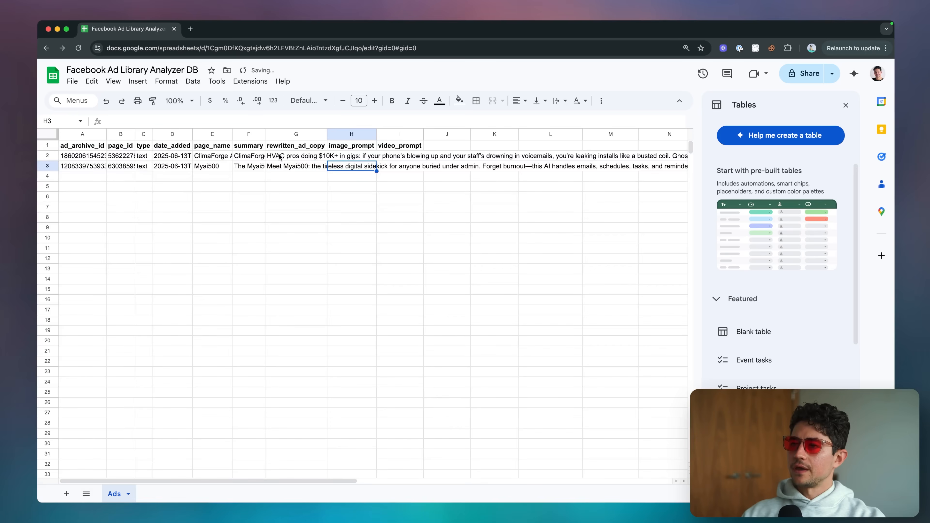
pyautogui.moveTo(265, 134); pyautogui.dragTo(313, 135)
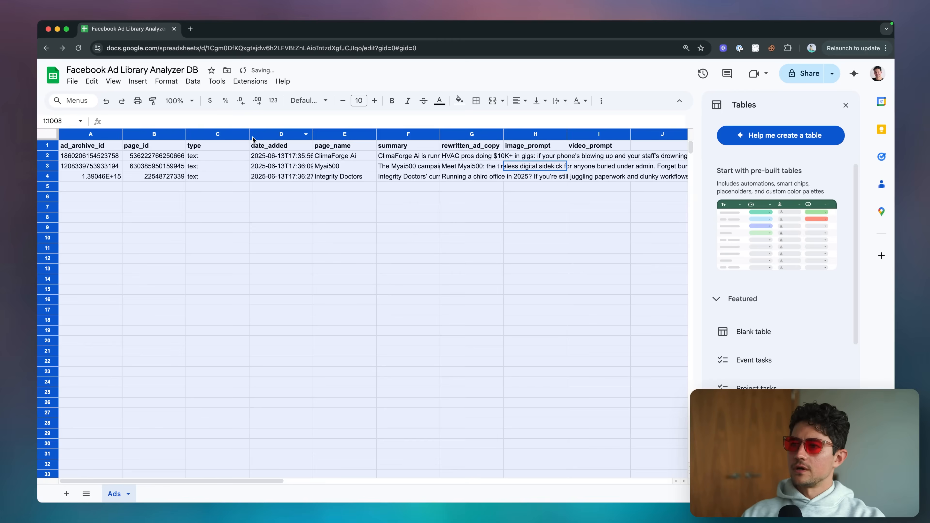
pyautogui.click(245, 168)
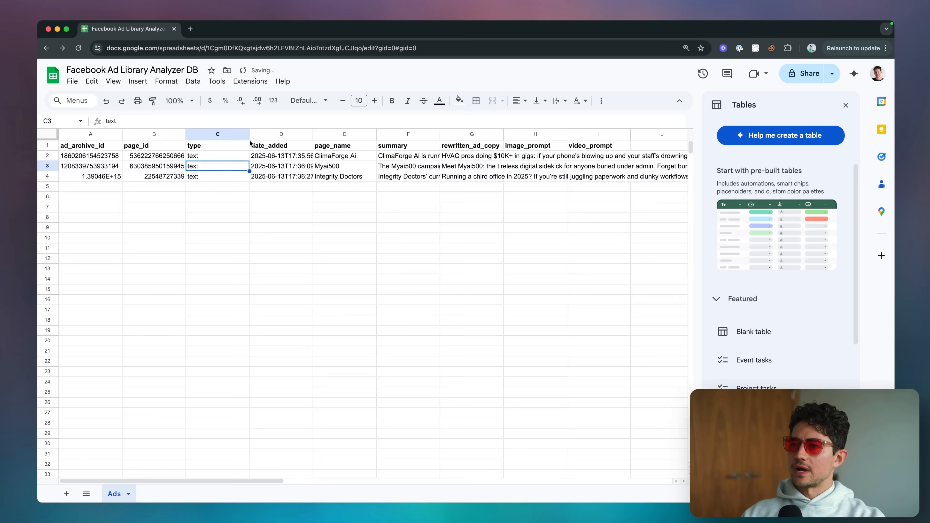
# Narrow the type column and fit the type, page_id and page_name columns to their contents
pyautogui.moveTo(250, 134); pyautogui.dragTo(221, 137)
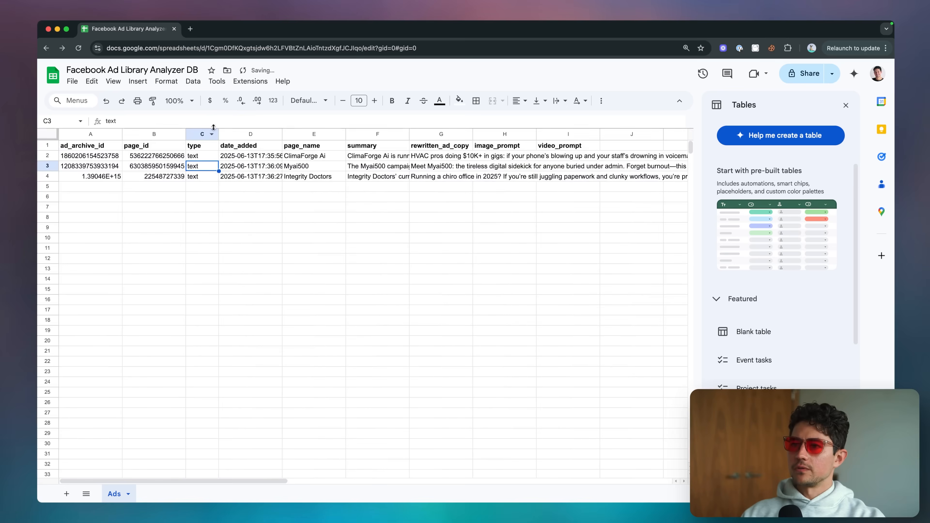
pyautogui.doubleClick(218, 134)
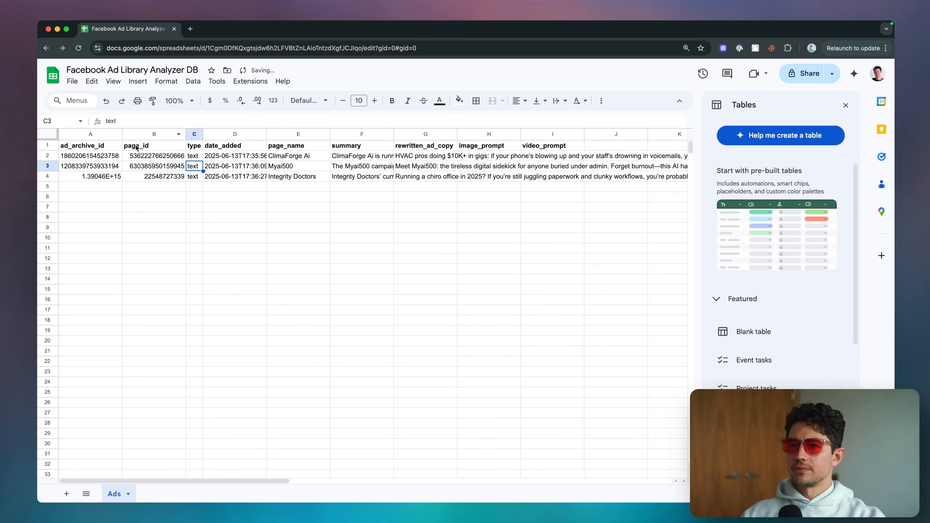
pyautogui.doubleClick(186, 134)
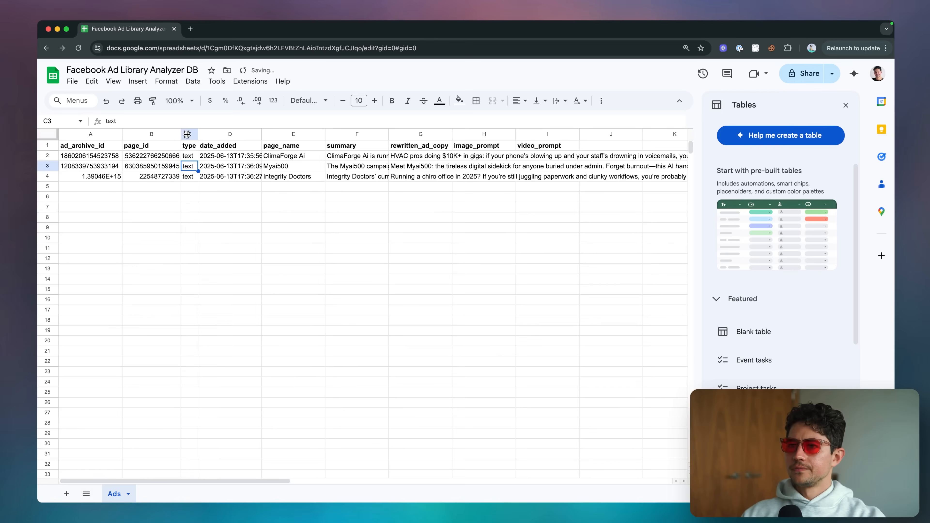
pyautogui.doubleClick(325, 134)
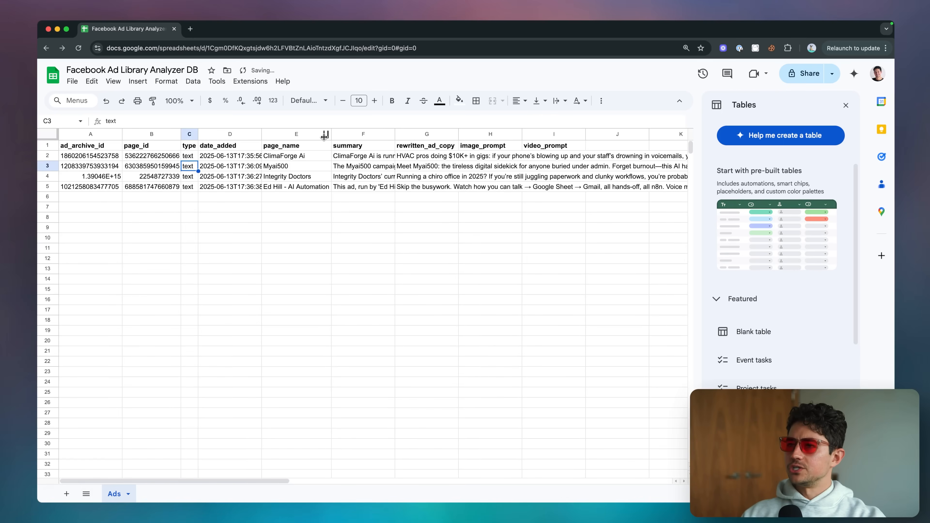
pyautogui.click(324, 136)
pyautogui.click(297, 178)
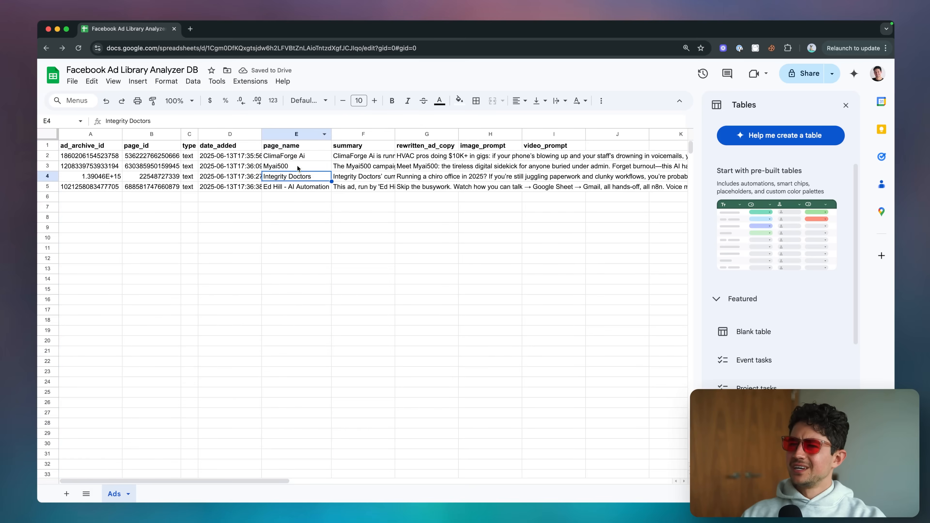
# Switch to n8n, stop the running workflow execution, and return to the spreadsheet
pyautogui.click(358, 149)
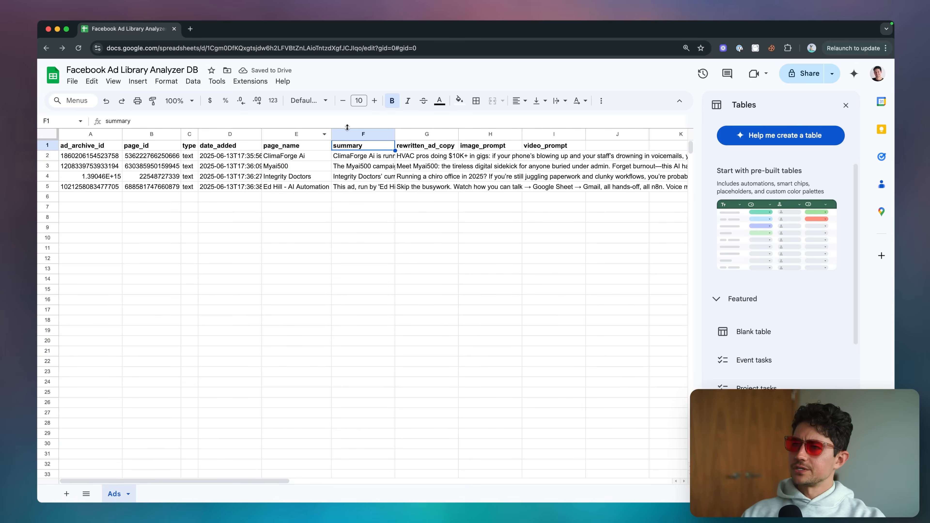
pyautogui.press('super+grave')
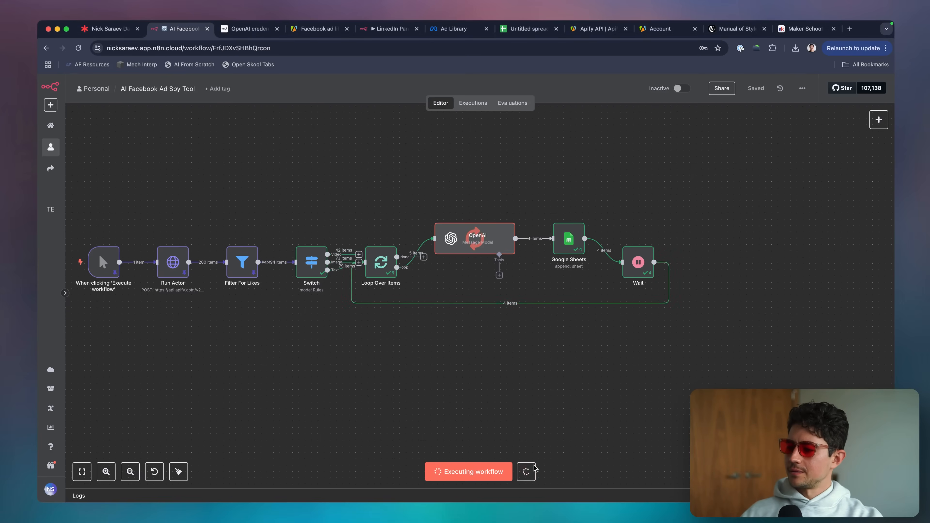
pyautogui.press('super+grave')
# Insert a column before summary in the Ads sheet and give it the header page_url
pyautogui.rightClick(363, 134)
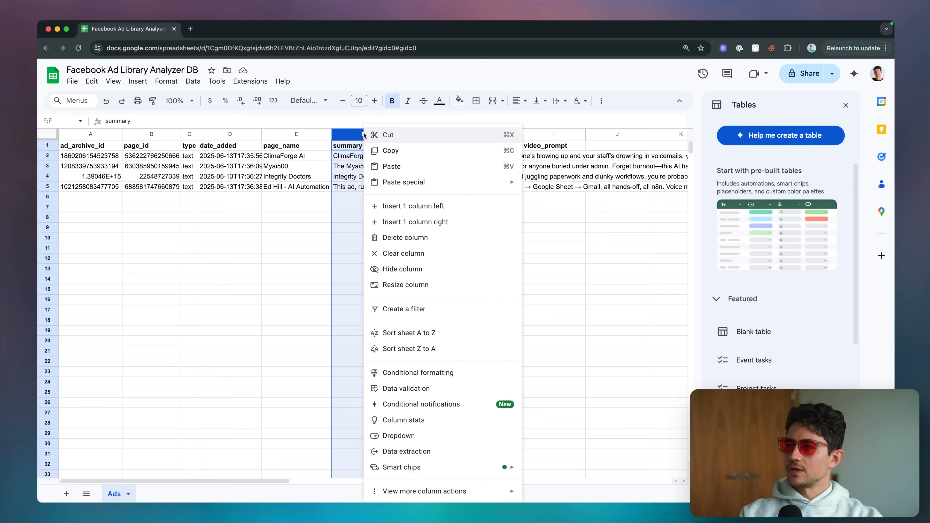
pyautogui.click(403, 206)
pyautogui.write('page_')
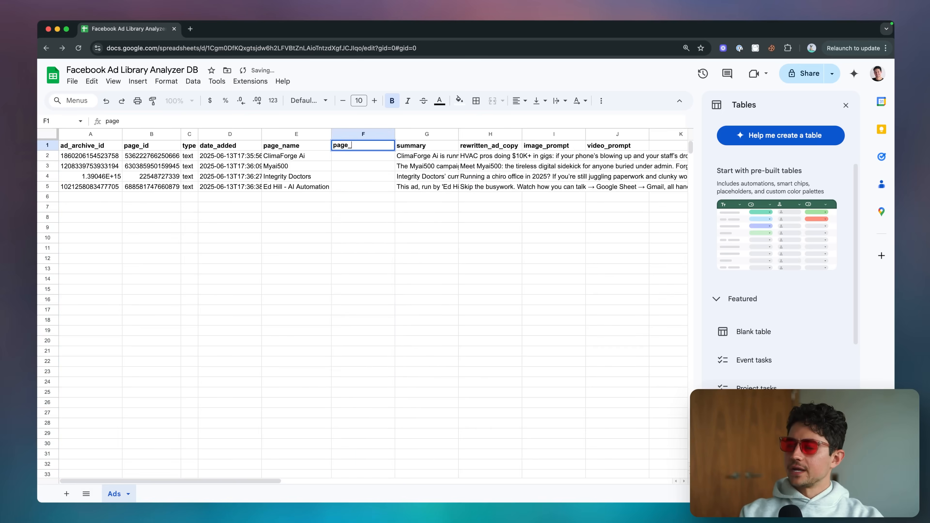
pyautogui.write('url')
pyautogui.press('Return')
pyautogui.click(405, 196)
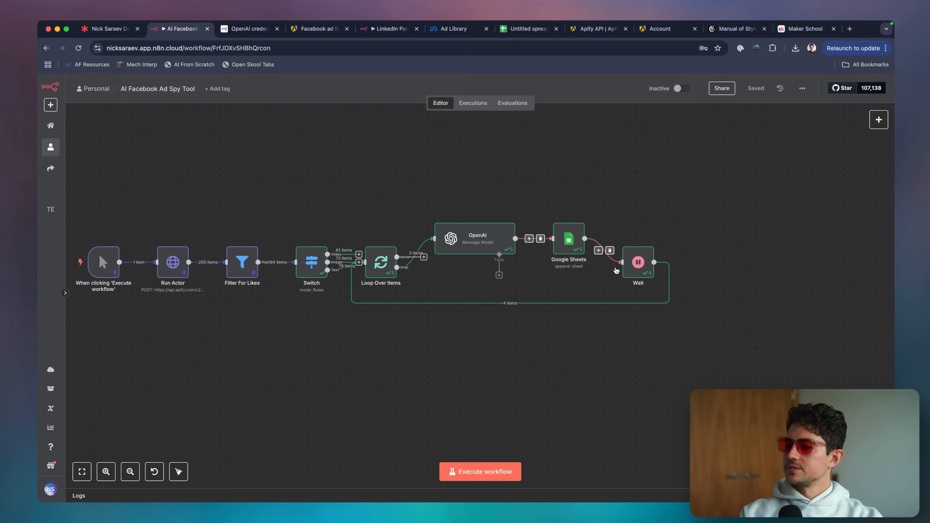
# Open the Google Sheets node in n8n and refresh its list of columns to send
pyautogui.hscroll(5, 560, 246)
pyautogui.doubleClick(474, 239)
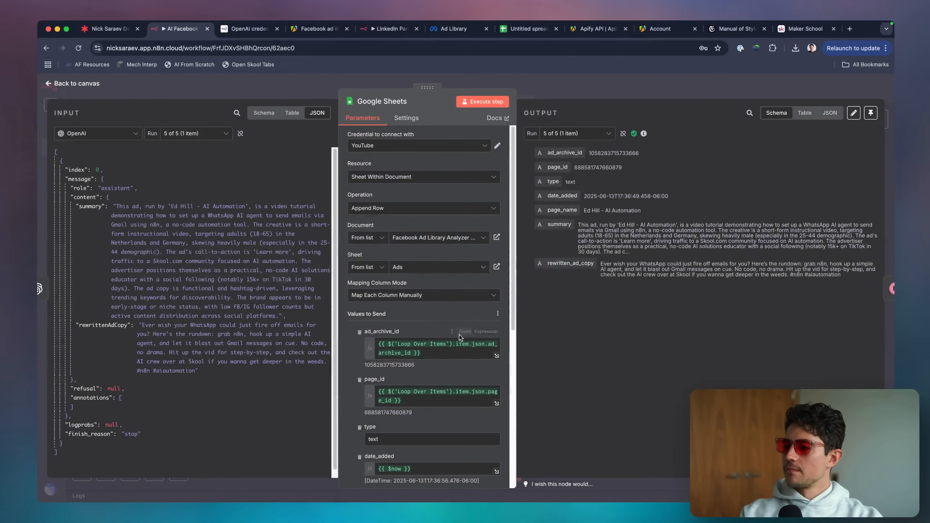
pyautogui.scroll(-3, 472, 304)
pyautogui.click(488, 266)
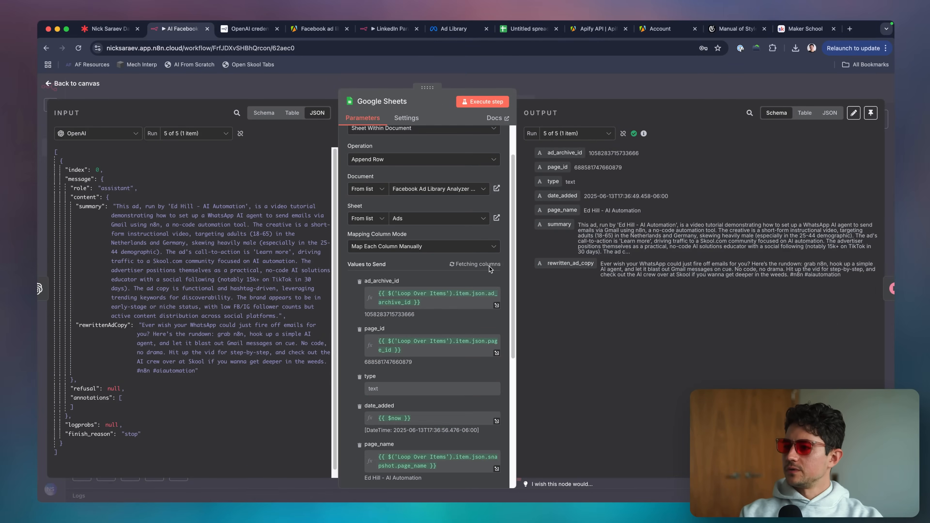
pyautogui.scroll(-3, 422, 286)
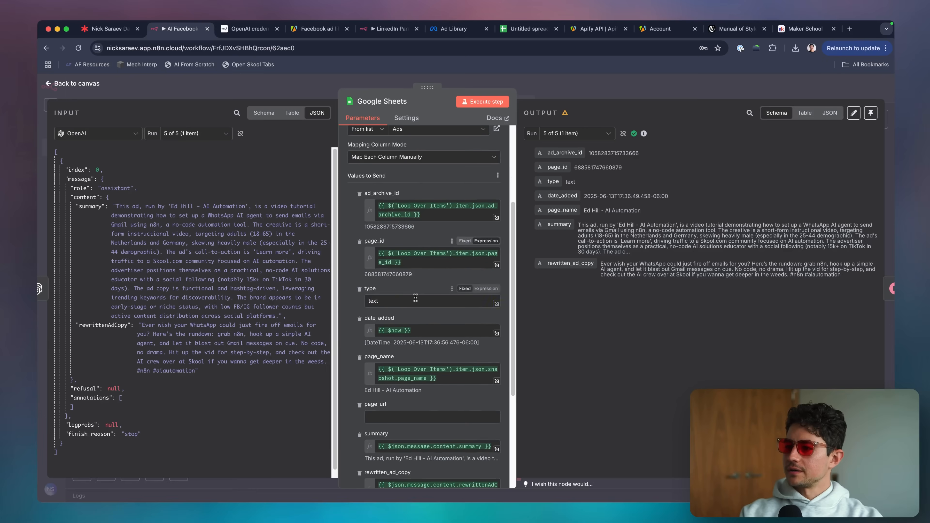
# Map the page_url column to page_profile_uri from the Loop Over Items data and return to the canvas
pyautogui.click(427, 300)
pyautogui.scroll(-3, 427, 296)
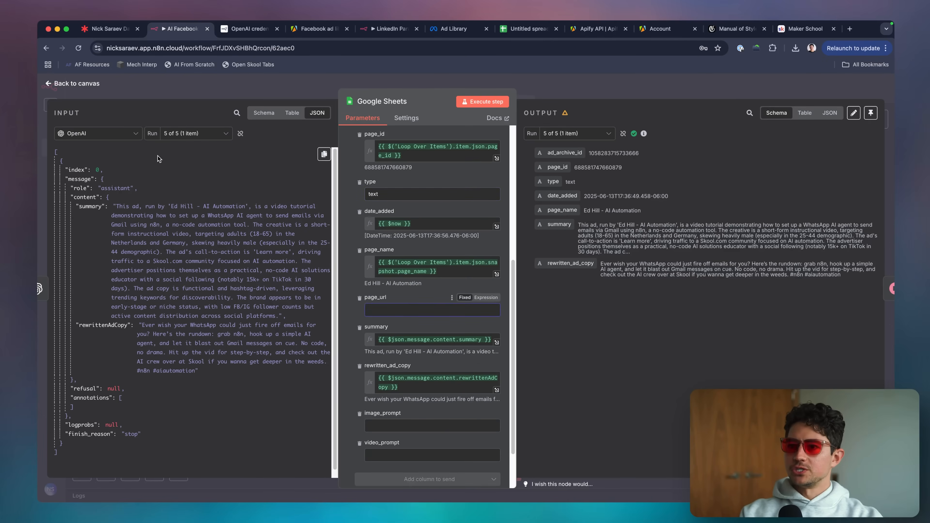
pyautogui.click(117, 134)
pyautogui.click(110, 171)
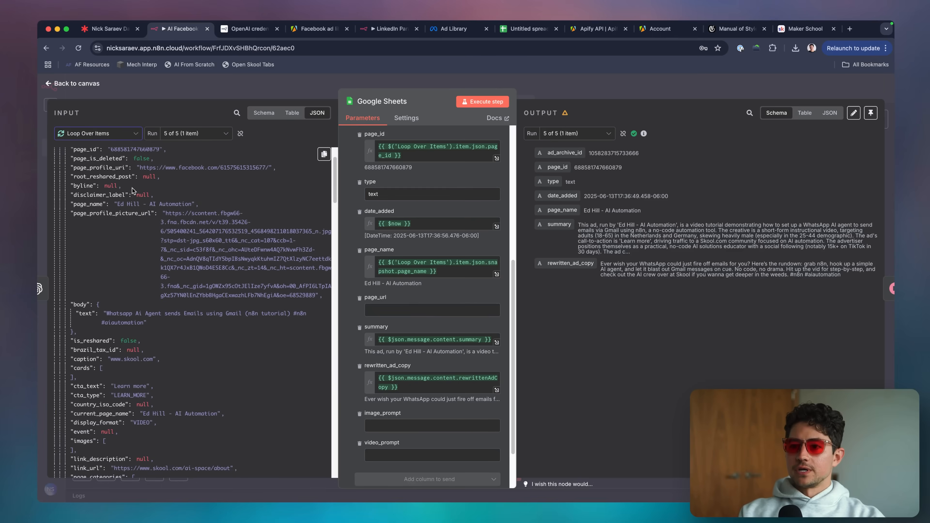
pyautogui.moveTo(113, 167); pyautogui.dragTo(432, 311)
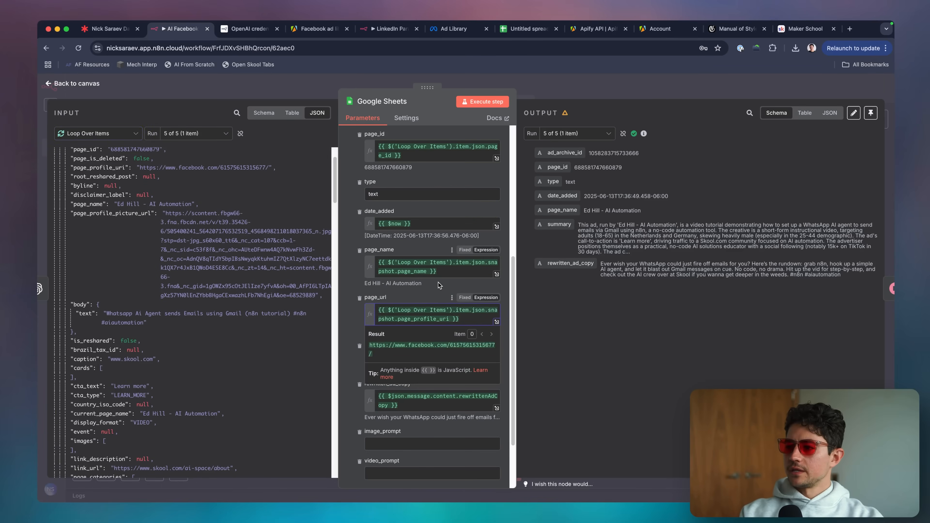
pyautogui.click(552, 94)
# Check the page_url and image_prompt cells of the ad rows in the spreadsheet, then return to n8n
pyautogui.press('super+grave')
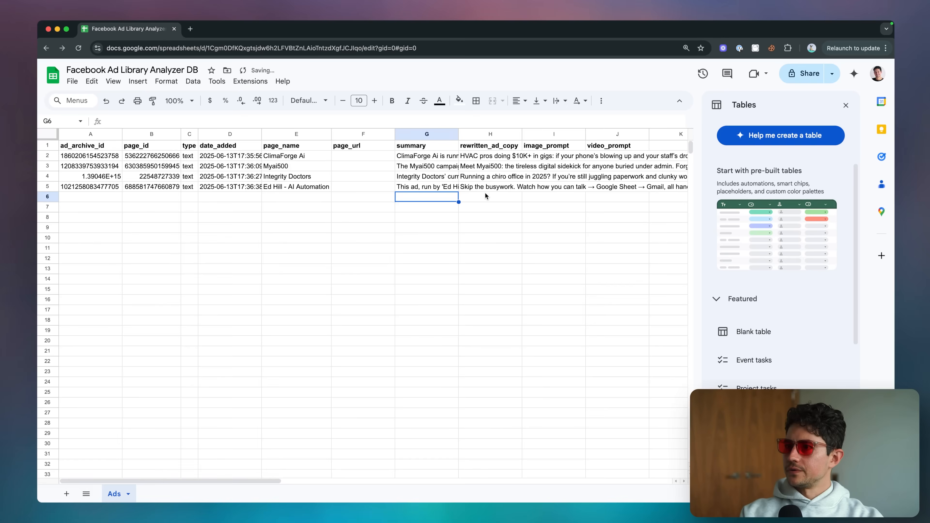
pyautogui.moveTo(366, 156); pyautogui.dragTo(361, 195)
pyautogui.click(349, 221)
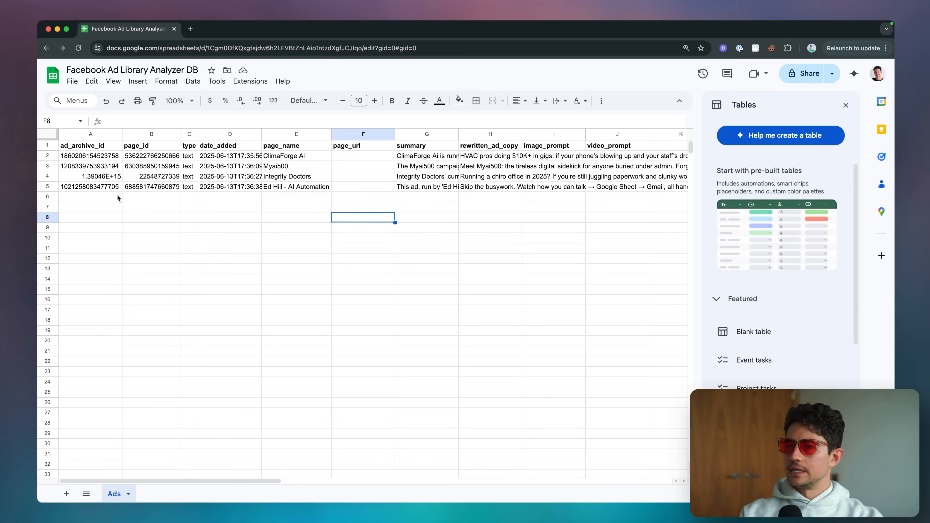
pyautogui.click(138, 197)
pyautogui.hscroll(2, 262, 183)
pyautogui.moveTo(472, 157); pyautogui.dragTo(476, 190)
pyautogui.press('super+grave')
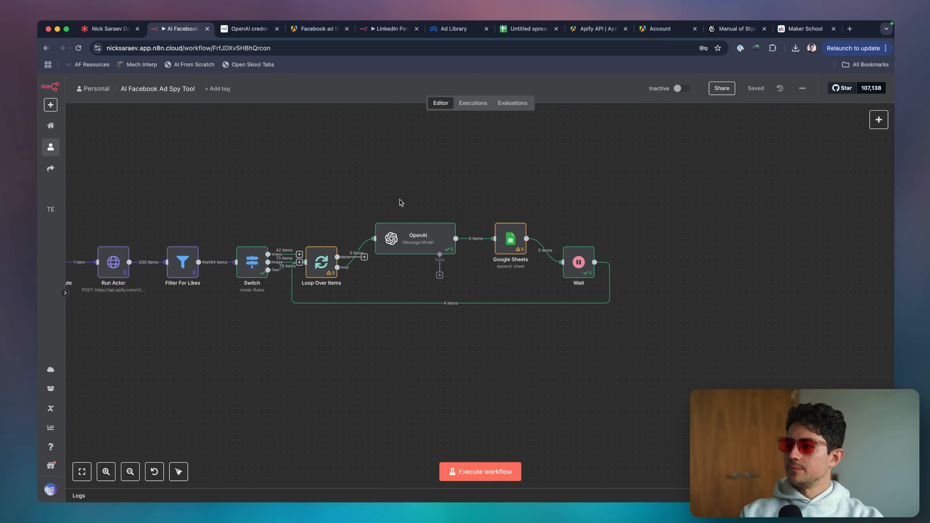
# Move the Loop Over Items, OpenAI, Google Sheets and Wait nodes together to below and right of the Switch node
pyautogui.hscroll(-3, 398, 184)
pyautogui.moveTo(346, 184); pyautogui.dragTo(743, 302)
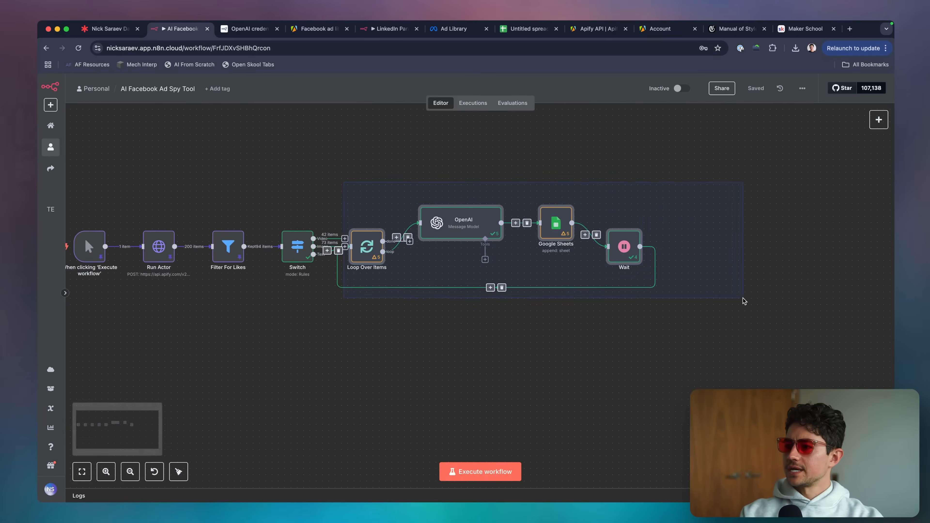
pyautogui.moveTo(571, 228); pyautogui.dragTo(615, 323)
pyautogui.click(589, 265)
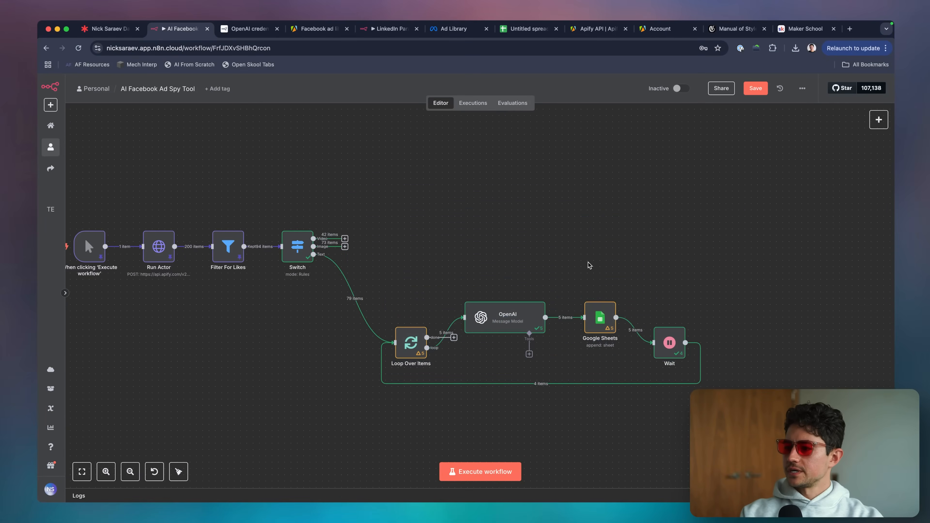
# Duplicate the four-node loop branch above the original and connect the Switch node's Image output to the copied Loop Over Items node
pyautogui.moveTo(381, 282); pyautogui.dragTo(739, 410)
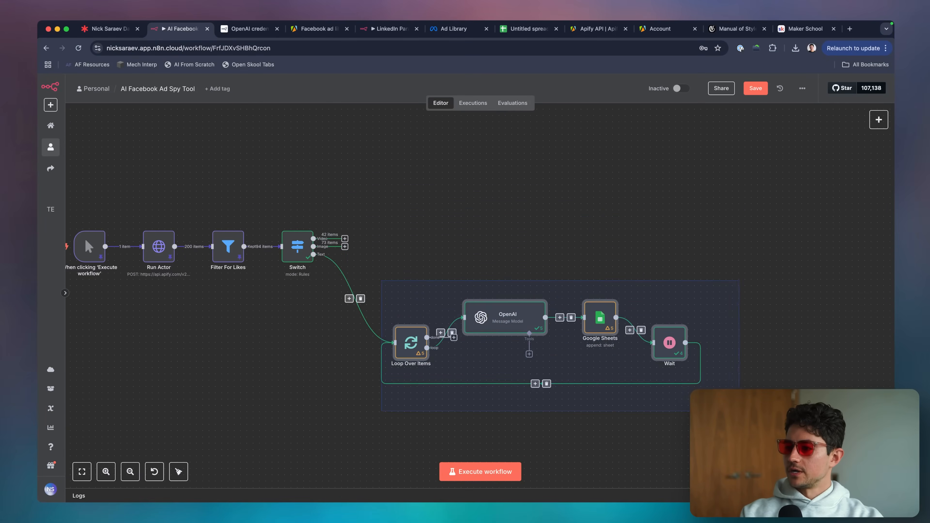
pyautogui.click(600, 263)
pyautogui.press('super+v')
pyautogui.moveTo(750, 405); pyautogui.dragTo(479, 216)
pyautogui.click(420, 192)
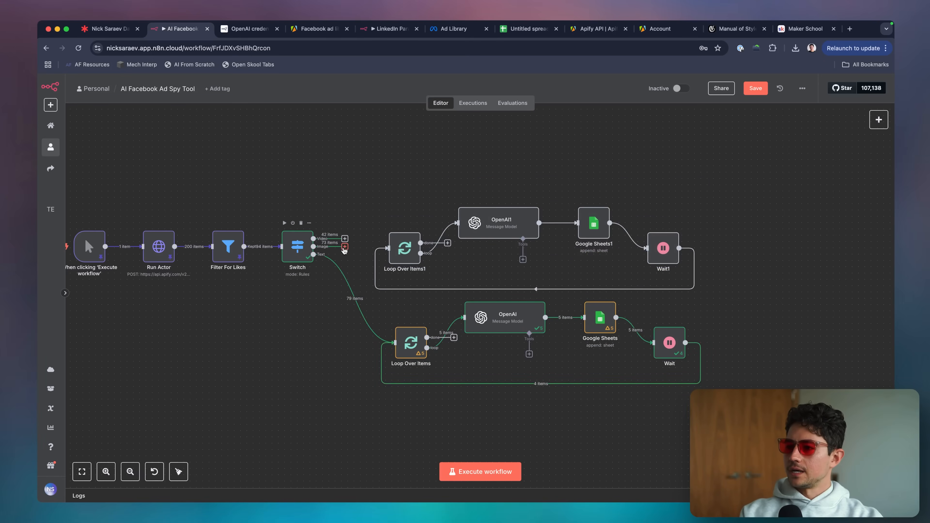
pyautogui.moveTo(345, 248); pyautogui.dragTo(397, 252)
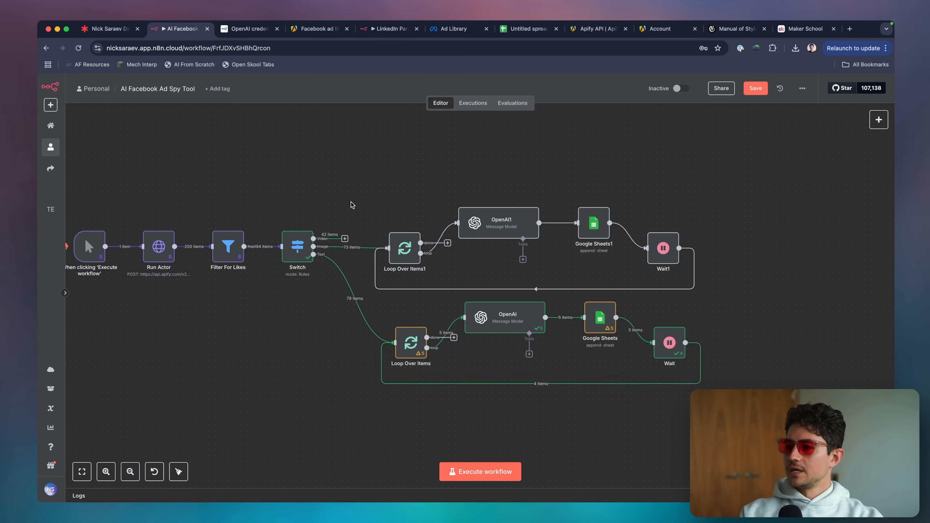
# Copy the image loop branch and place a third copy above it for the video ads
pyautogui.moveTo(452, 211); pyautogui.dragTo(784, 308)
pyautogui.press('super+c')
pyautogui.click(619, 175)
pyautogui.scroll(1, 601, 172)
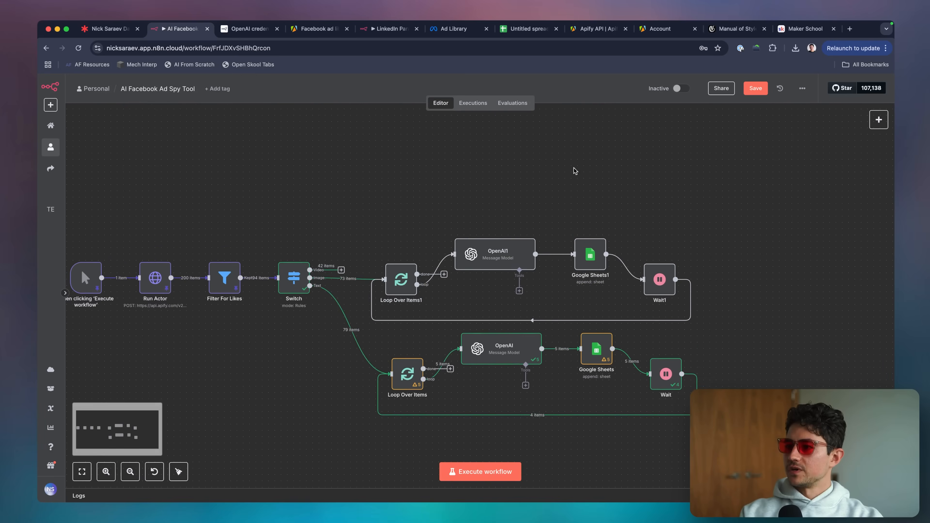
pyautogui.press('super+v')
pyautogui.moveTo(555, 190); pyautogui.dragTo(492, 165)
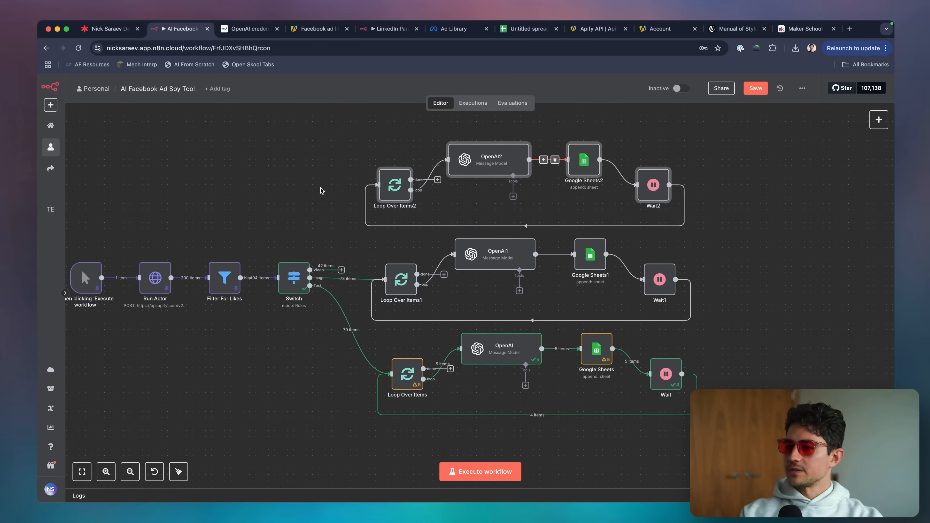
pyautogui.click(322, 191)
# Review the ad spy tool's rough scope in Lucidspark, then switch to the ads spreadsheet
pyautogui.click(108, 28)
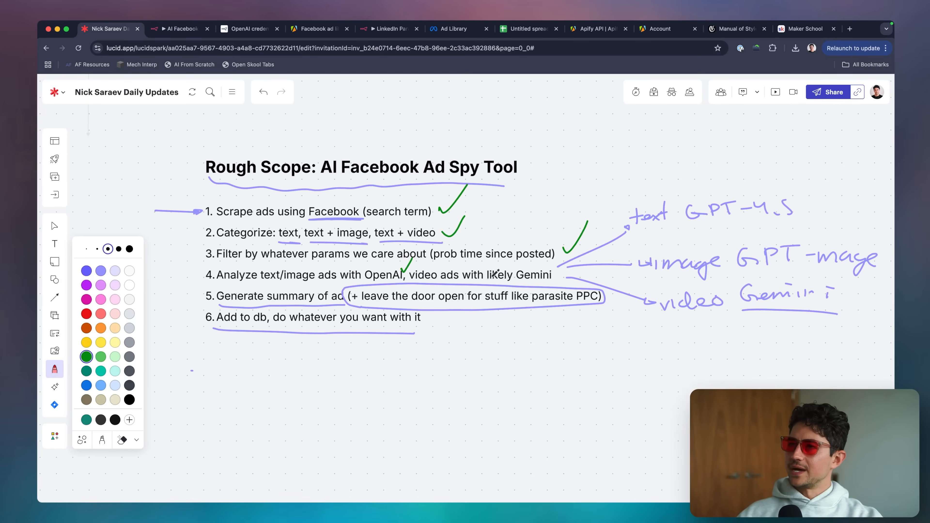
pyautogui.press('super+grave')
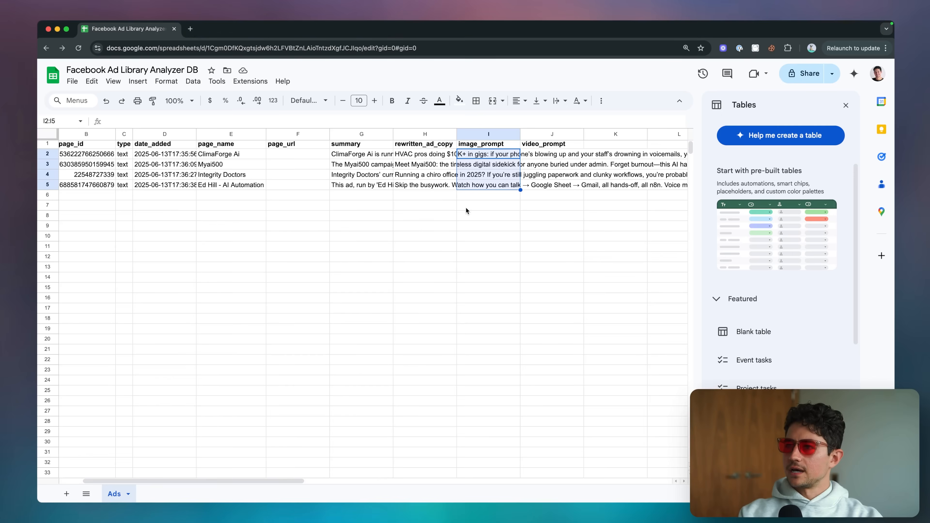
# Switch back to the n8n workflow and move the OpenAI1, Google Sheets1 and Wait1 nodes away from Loop Over Items1
pyautogui.press('super+grave')
pyautogui.hotkey('ctrl', 'Tab')
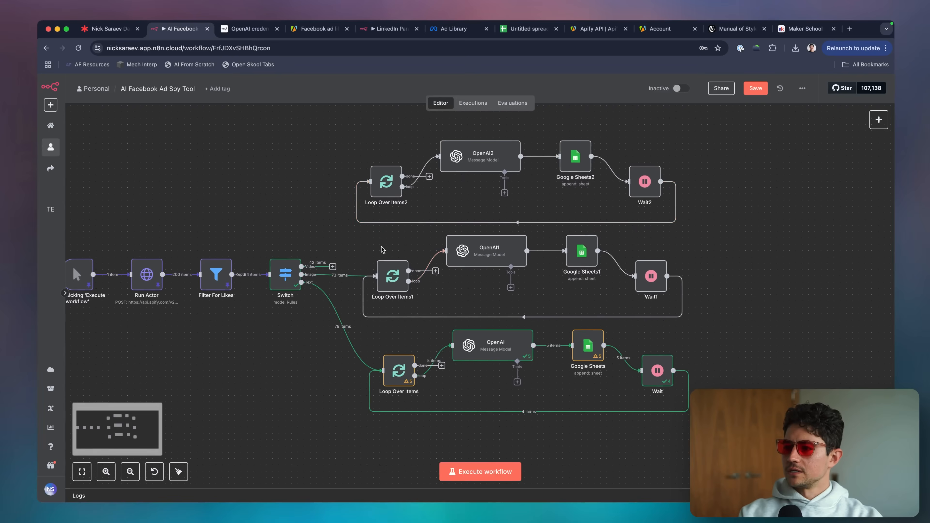
pyautogui.hscroll(5, 383, 249)
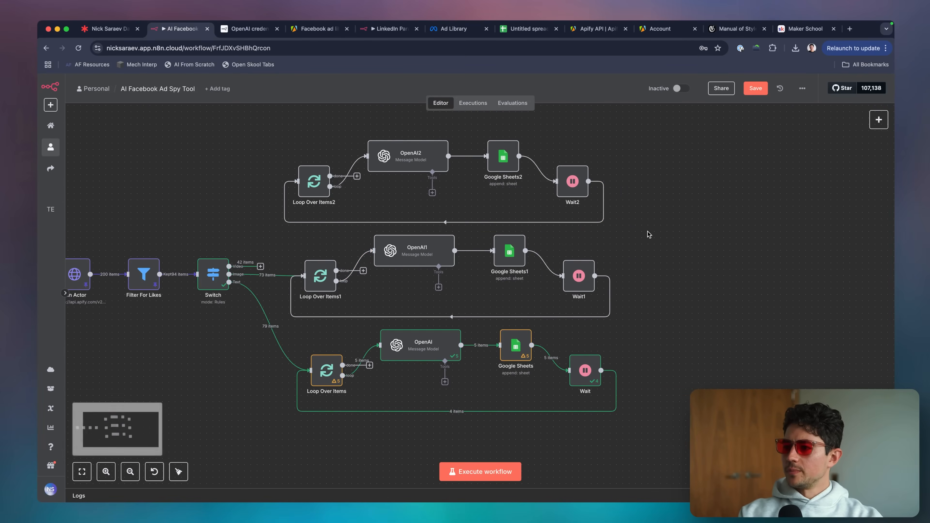
pyautogui.moveTo(647, 233); pyautogui.dragTo(365, 305)
pyautogui.moveTo(402, 256); pyautogui.dragTo(463, 256)
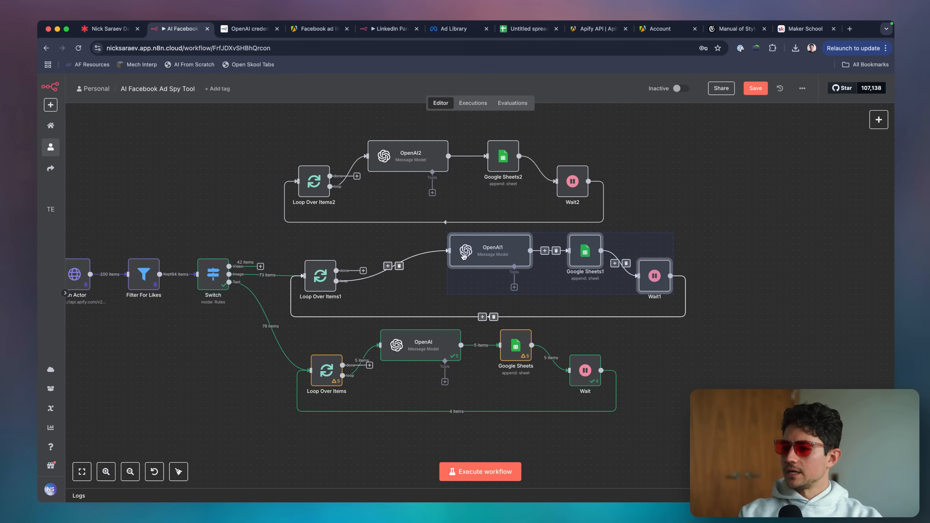
# Insert an OpenAI Analyze Image node between Loop Over Items1 and OpenAI1 and align it with the loop node
pyautogui.click(388, 267)
pyautogui.write('i')
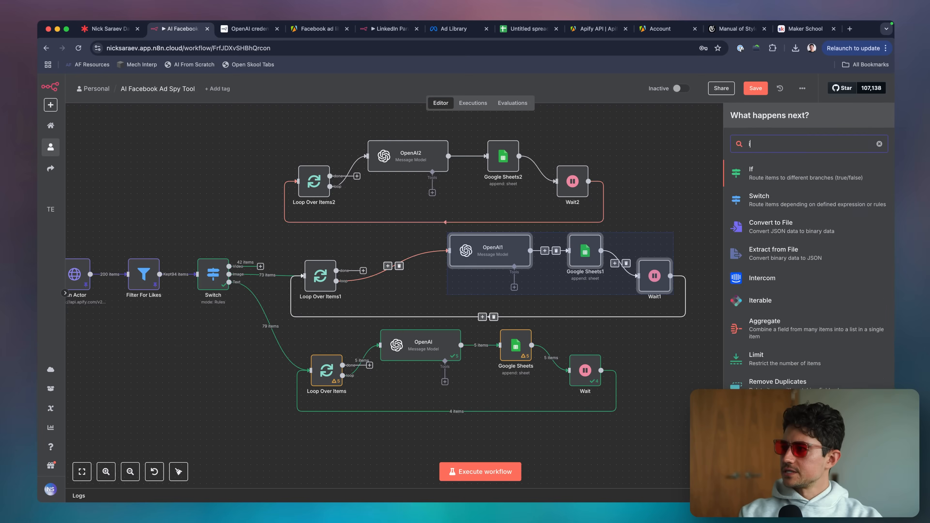
pyautogui.write('mageopenai')
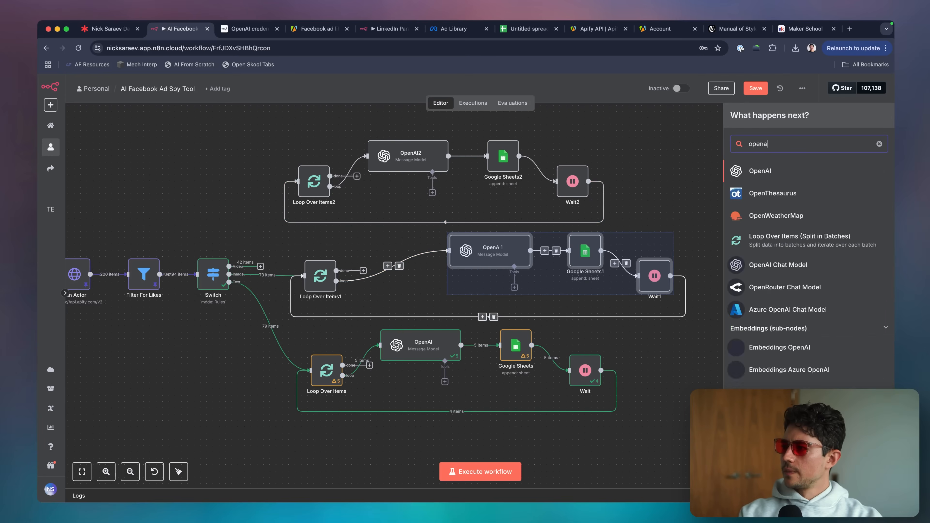
pyautogui.press('Return')
pyautogui.write('image')
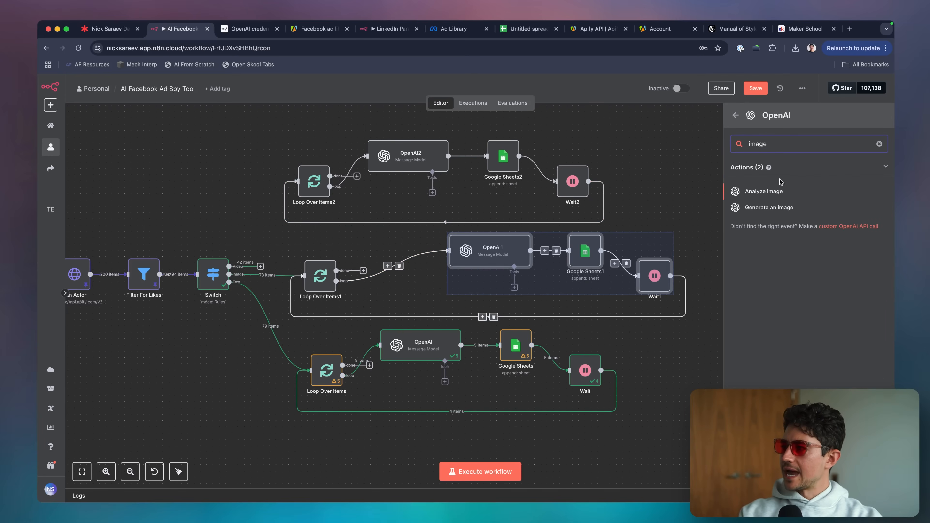
pyautogui.click(775, 189)
pyautogui.press('Escape')
pyautogui.moveTo(399, 305); pyautogui.dragTo(399, 274)
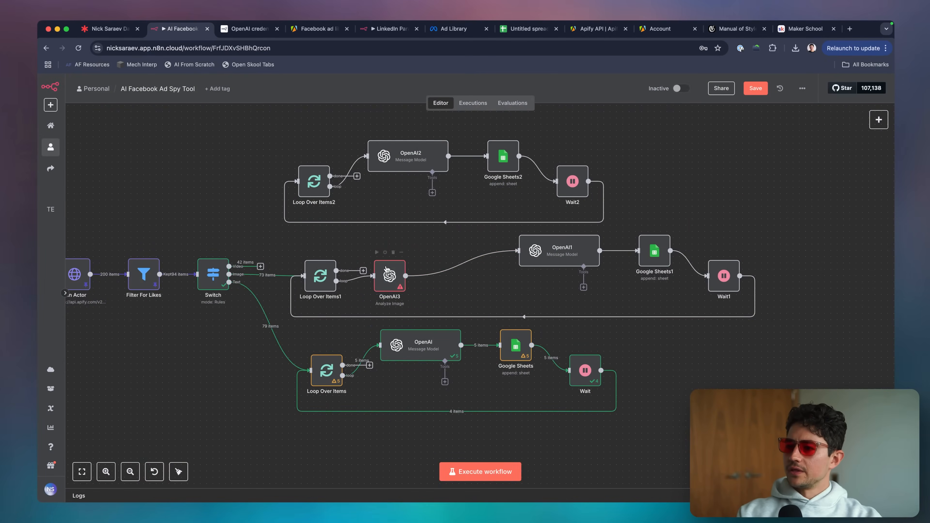
# Set the image analysis node's model to GPT-4O and its text input to "What's in this image? Be extremely comprehensive."
pyautogui.doubleClick(390, 276)
pyautogui.click(377, 238)
pyautogui.click(415, 238)
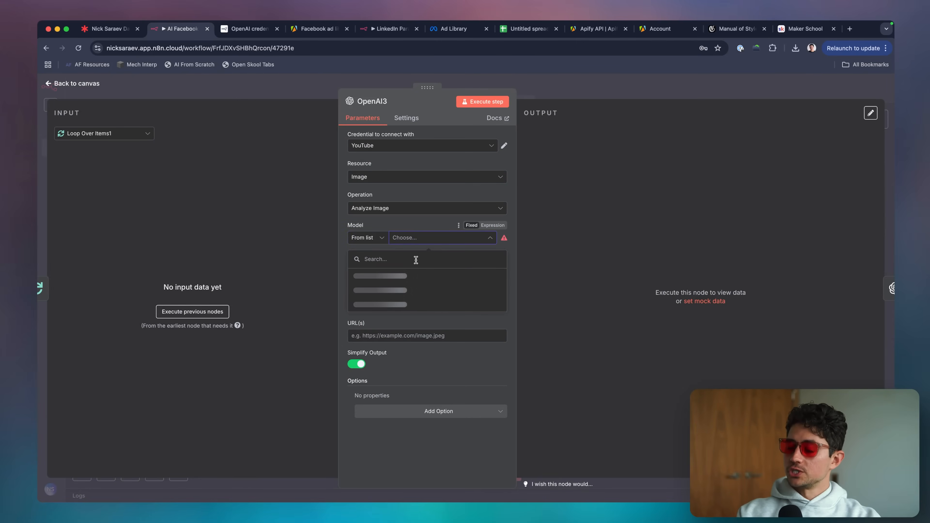
pyautogui.click(399, 291)
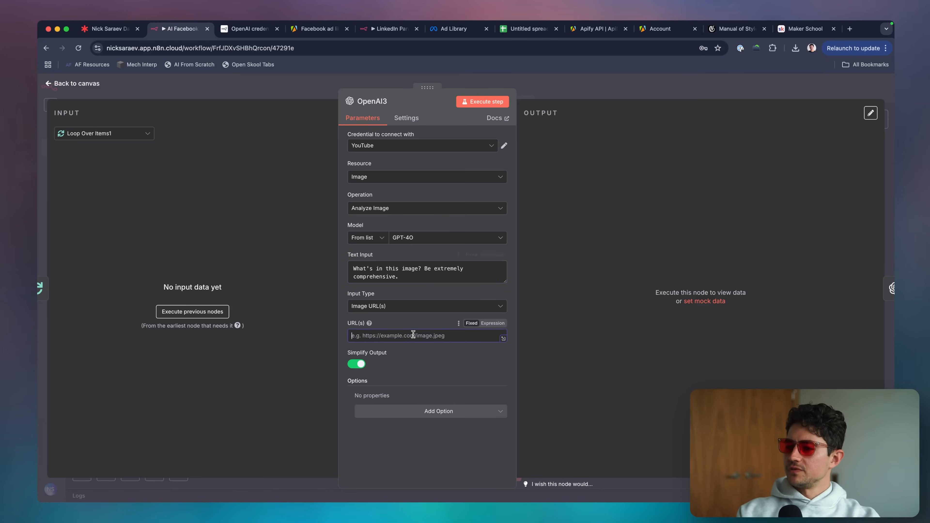
pyautogui.click(405, 336)
pyautogui.press('Escape')
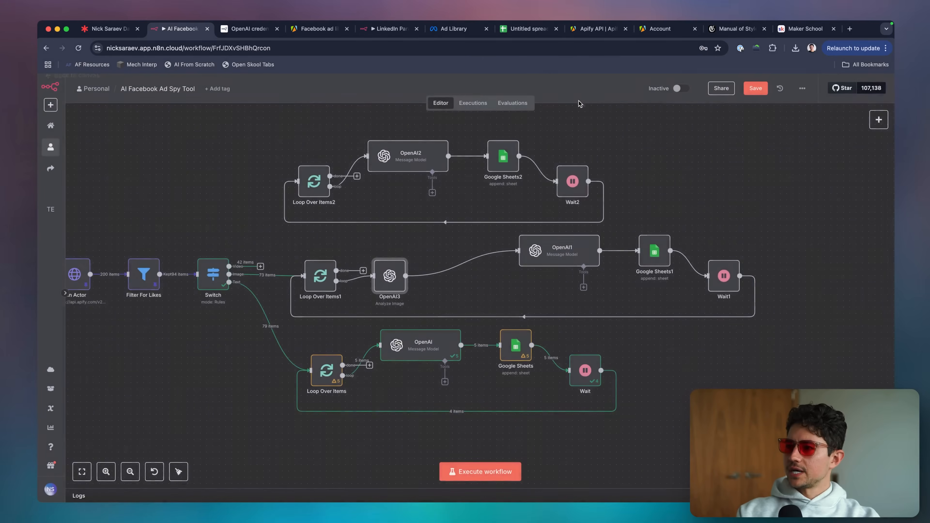
# Disconnect the Switch node's Text output from Loop Over Items
pyautogui.moveTo(279, 316); pyautogui.dragTo(294, 323)
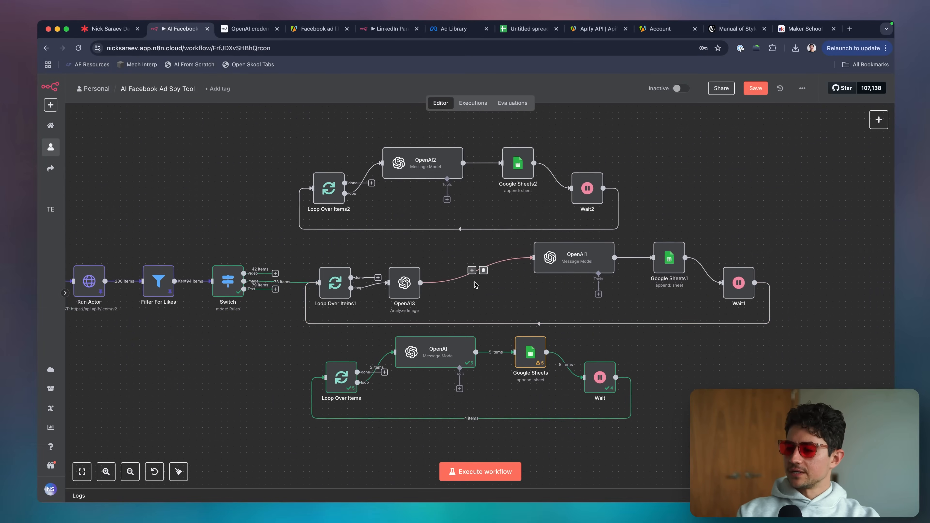
pyautogui.scroll(-3, 480, 283)
pyautogui.doubleClick(412, 261)
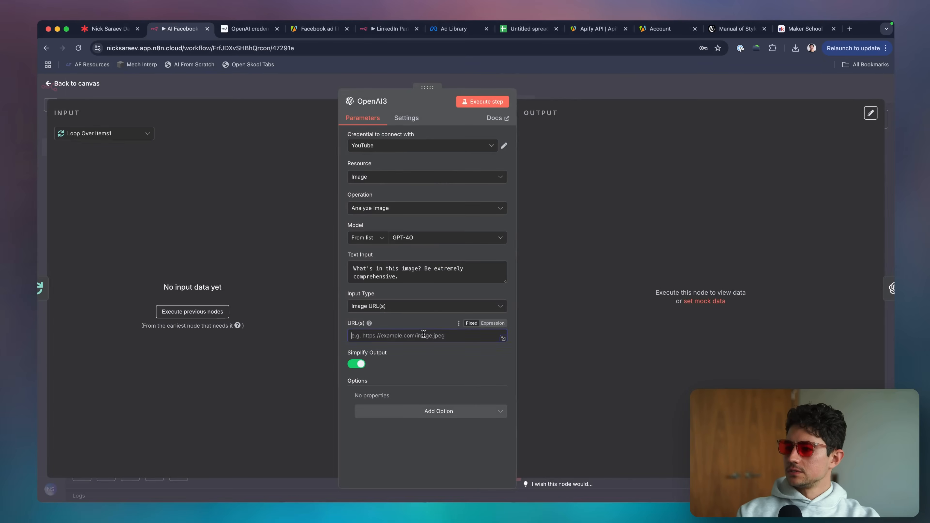
pyautogui.write('https://')
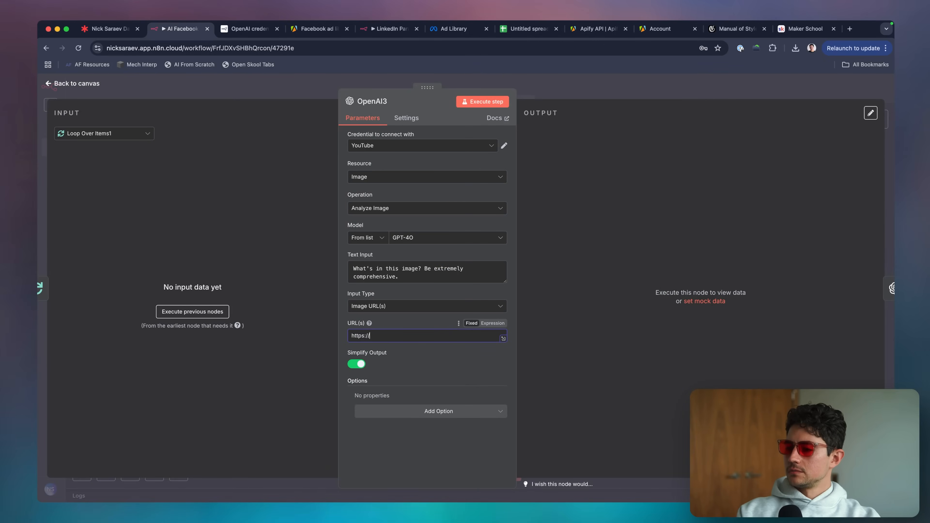
pyautogui.write('google.com')
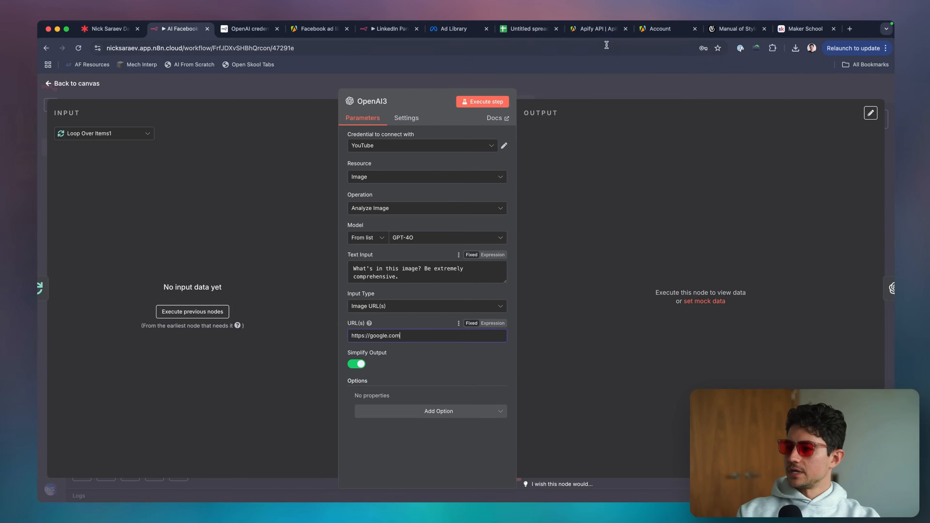
pyautogui.press('Escape')
pyautogui.hscroll(-1, 320, 256)
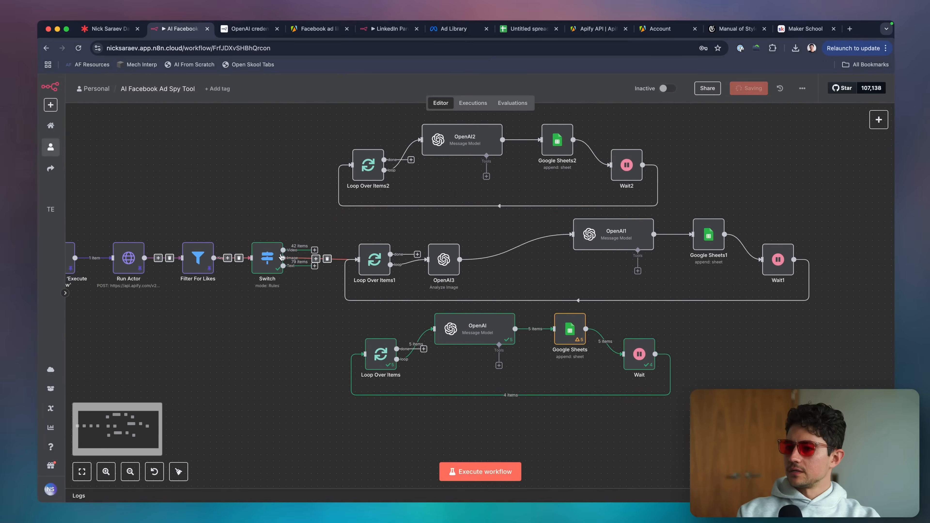
pyautogui.click(474, 474)
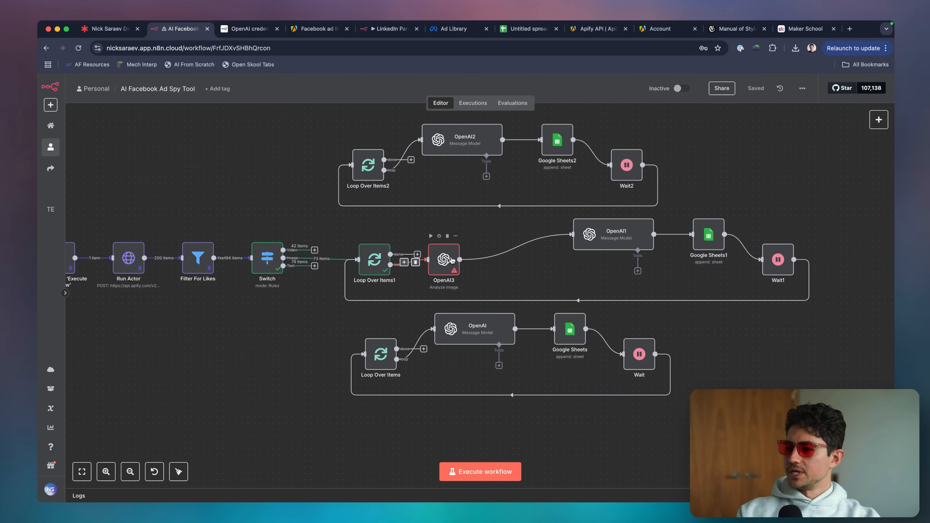
# Replace the placeholder URL in OpenAI3 with the input's original_image_url field, as {{ $json.snapshot.images[0].original_image_url }}
pyautogui.doubleClick(444, 259)
pyautogui.tripleClick(425, 336)
pyautogui.press('BackSpace')
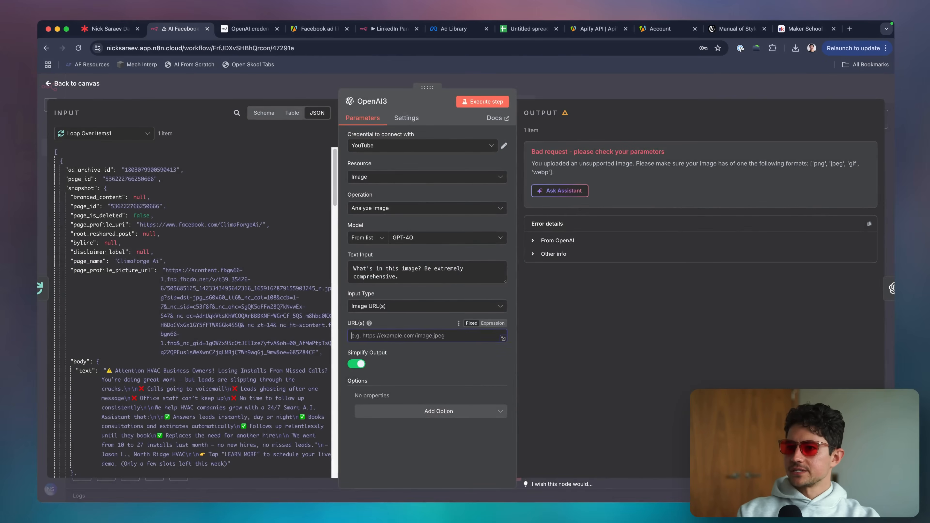
pyautogui.scroll(-5, 84, 251)
pyautogui.scroll(-8, 85, 251)
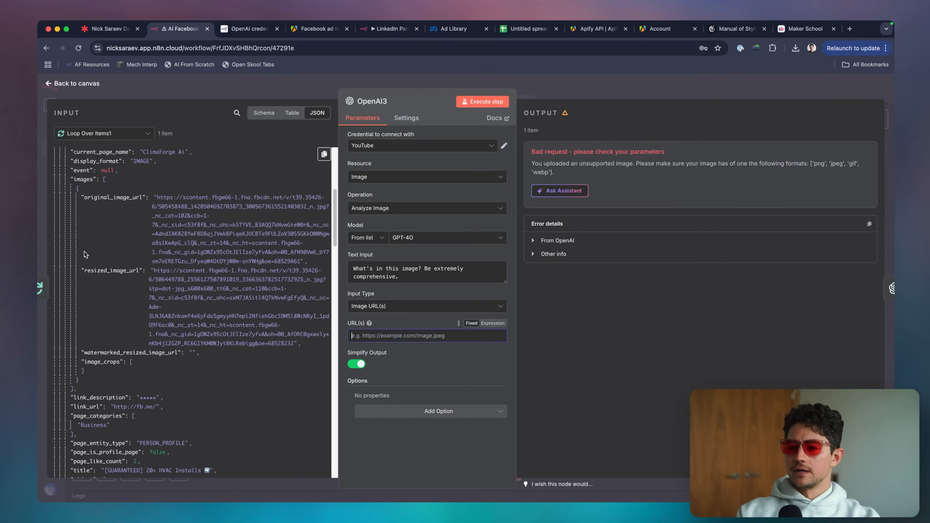
pyautogui.click(237, 112)
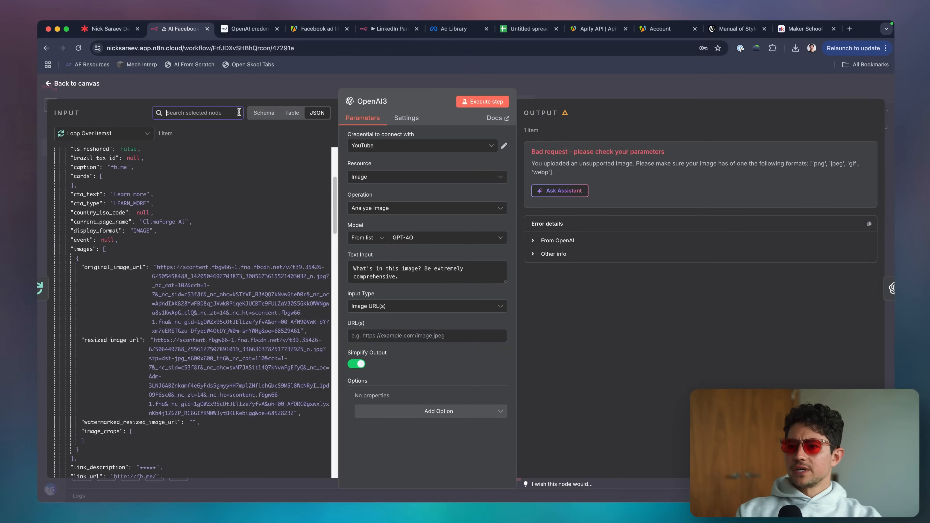
pyautogui.write('image')
pyautogui.scroll(-2, 129, 216)
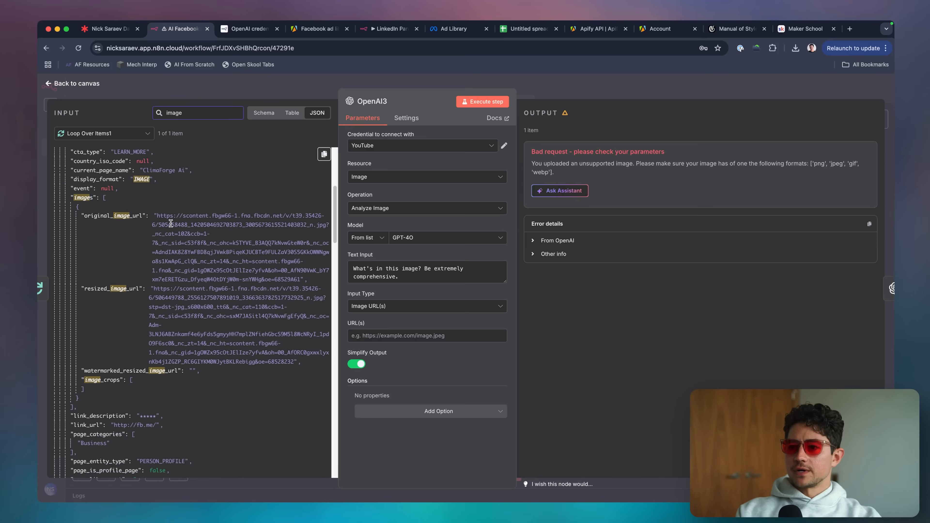
pyautogui.moveTo(128, 216); pyautogui.dragTo(403, 336)
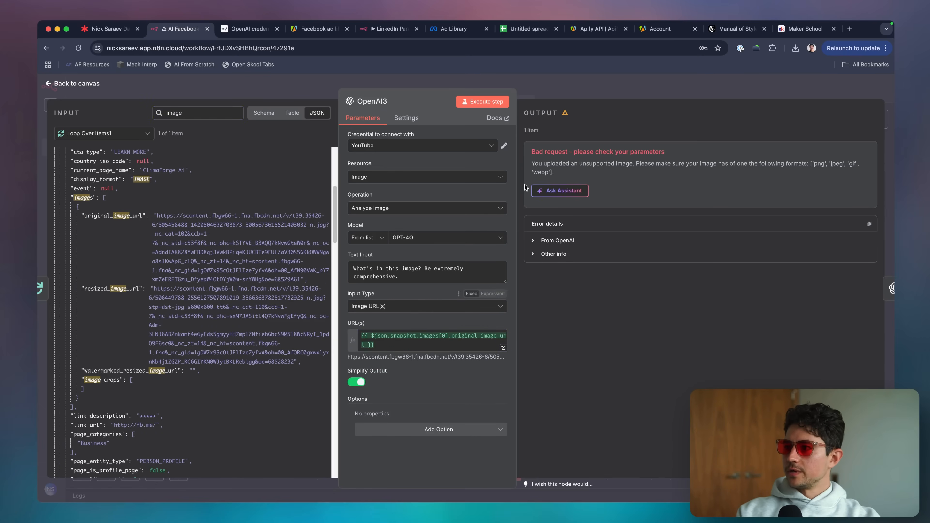
pyautogui.click(565, 90)
# In OpenAI1's third prompt, put the label "JSON scrape:" above the JSON expression and add "Image description:" below it
pyautogui.moveTo(483, 227); pyautogui.dragTo(325, 240)
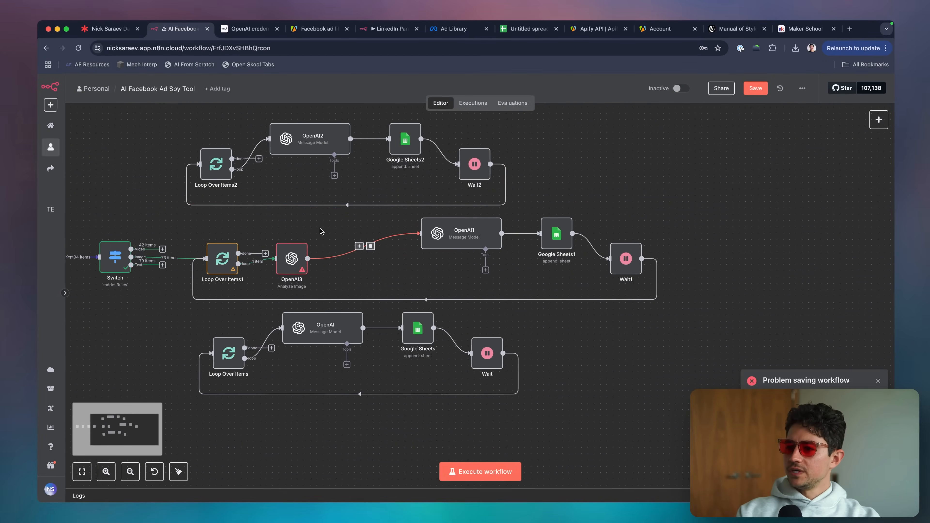
pyautogui.doubleClick(428, 238)
pyautogui.scroll(-6, 508, 311)
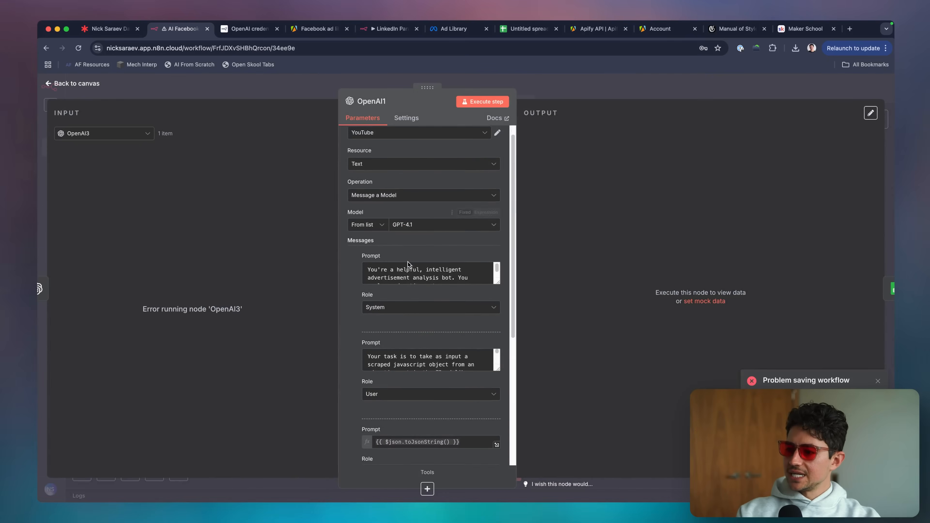
pyautogui.click(496, 311)
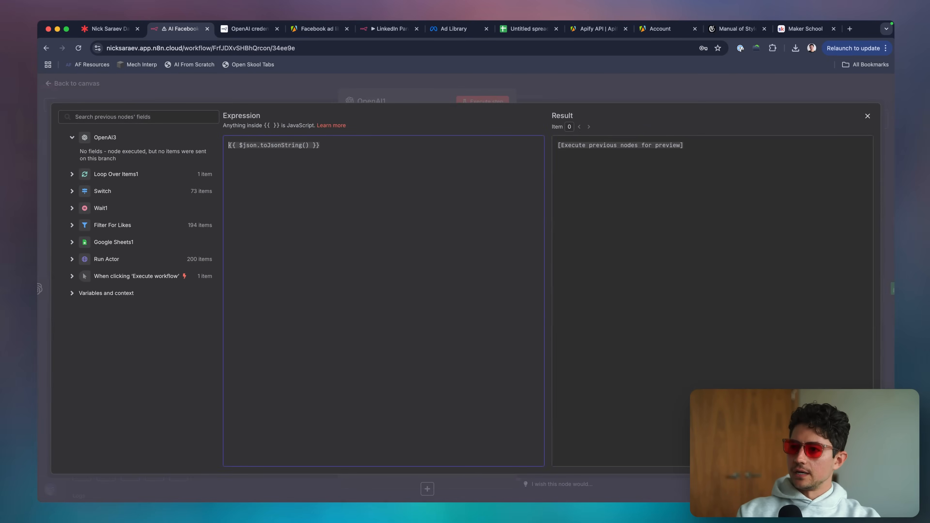
pyautogui.write('JSON Scrape:')
pyautogui.press('Return')
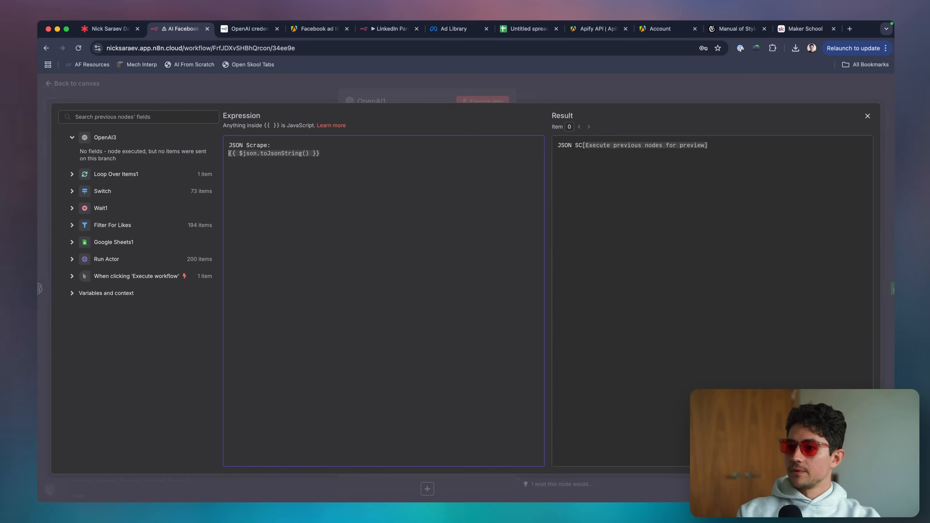
pyautogui.press('Return')
pyautogui.press('super+a')
pyautogui.press('Right')
pyautogui.press('Return')
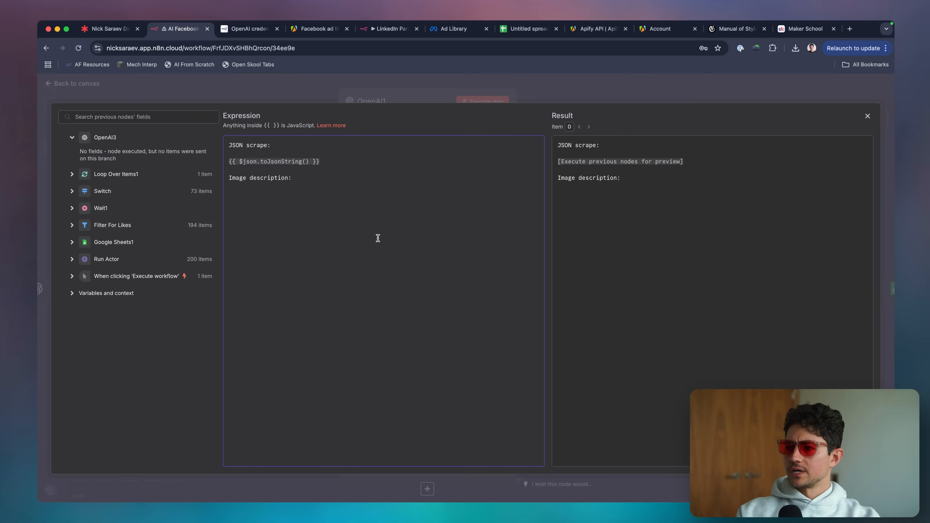
pyautogui.click(408, 91)
pyautogui.click(562, 92)
pyautogui.click(535, 173)
# Save the workflow and execute it, following the run through the image branch
pyautogui.press('super+s')
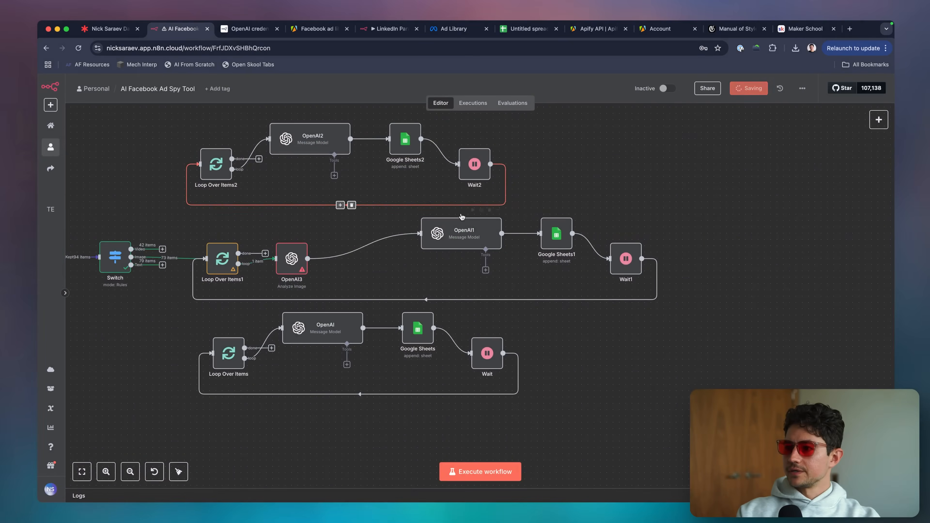
pyautogui.hscroll(-5, 462, 216)
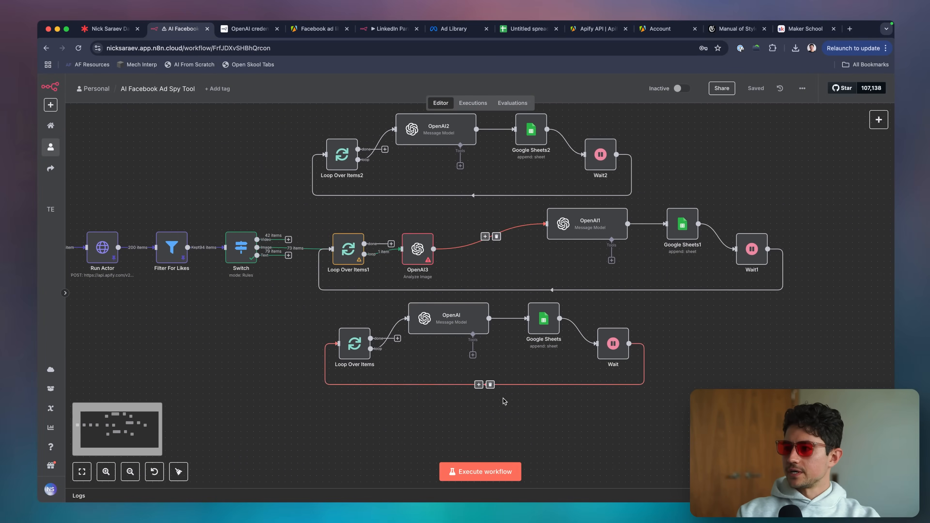
pyautogui.click(480, 472)
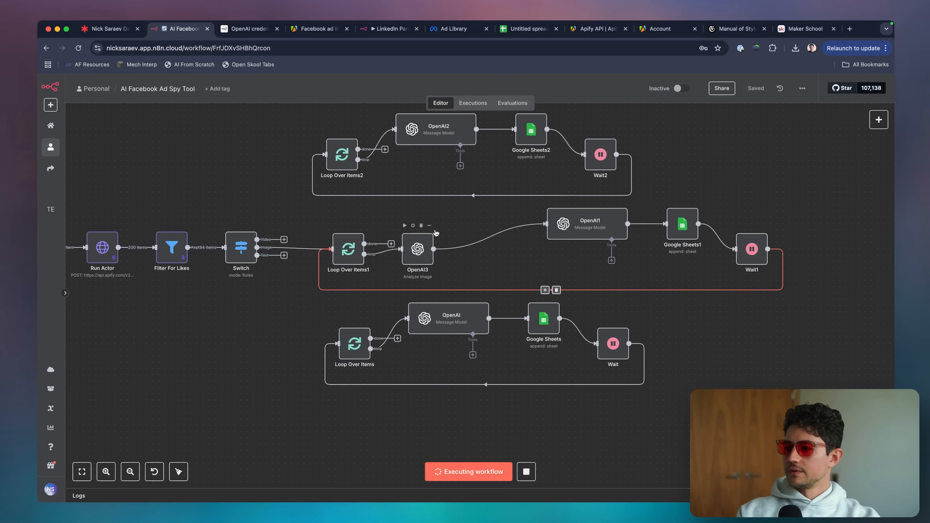
pyautogui.hscroll(3, 549, 290)
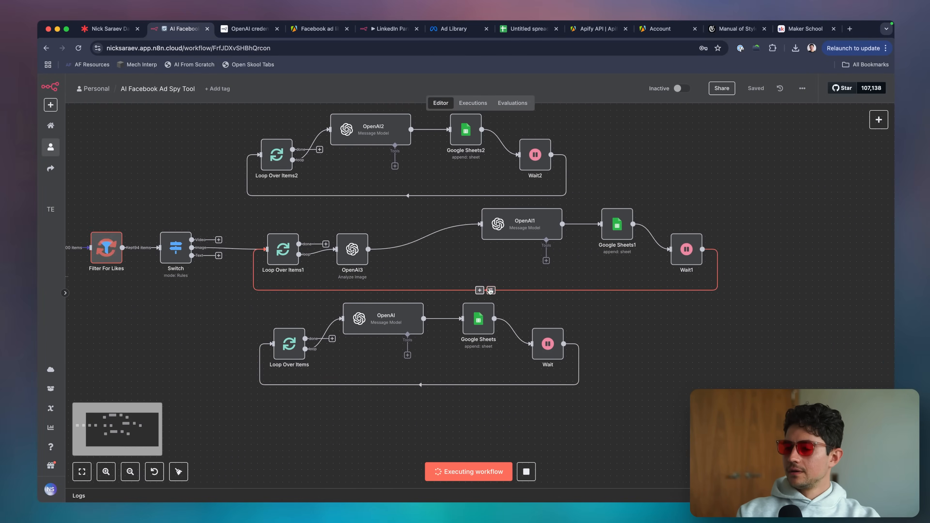
pyautogui.hscroll(2, 417, 256)
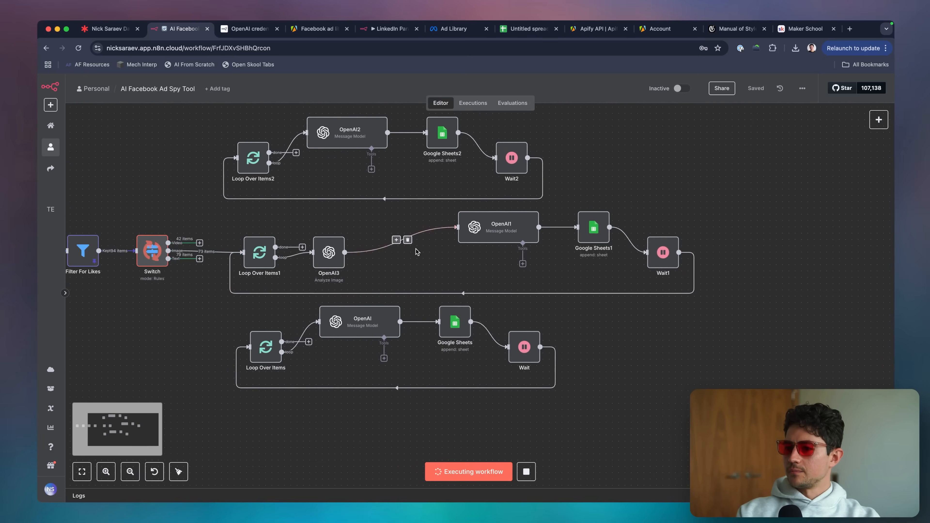
pyautogui.hscroll(1, 416, 249)
pyautogui.hscroll(2, 416, 249)
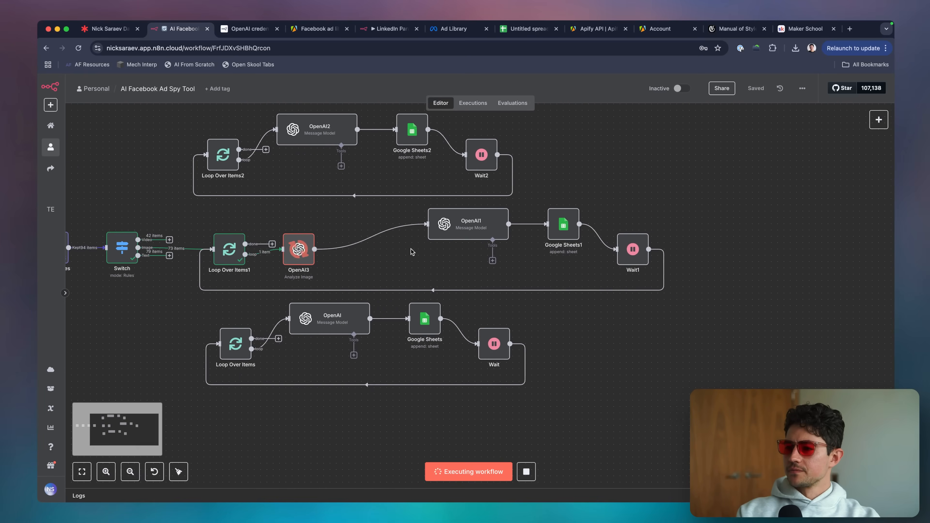
# Open the OpenAI3 node, view the ad image behind its URL, and return to the node's output
pyautogui.doubleClick(284, 245)
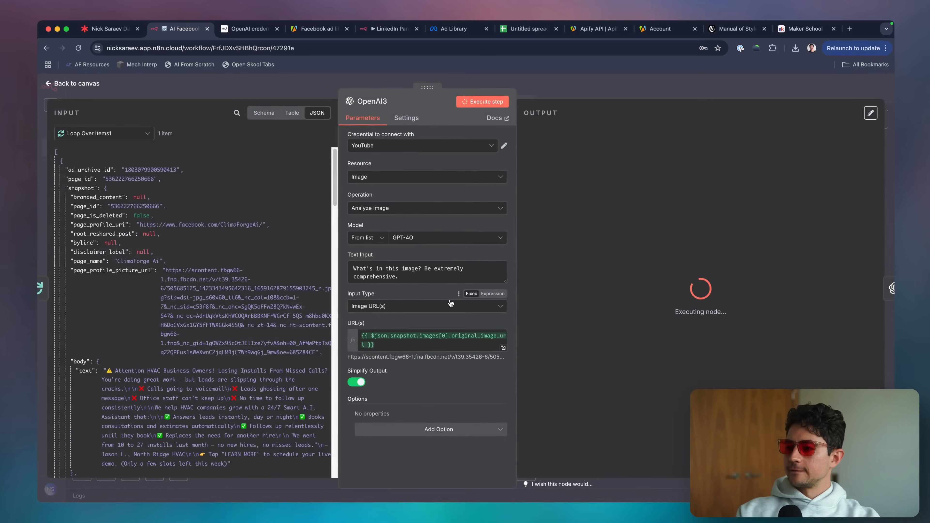
pyautogui.click(450, 357)
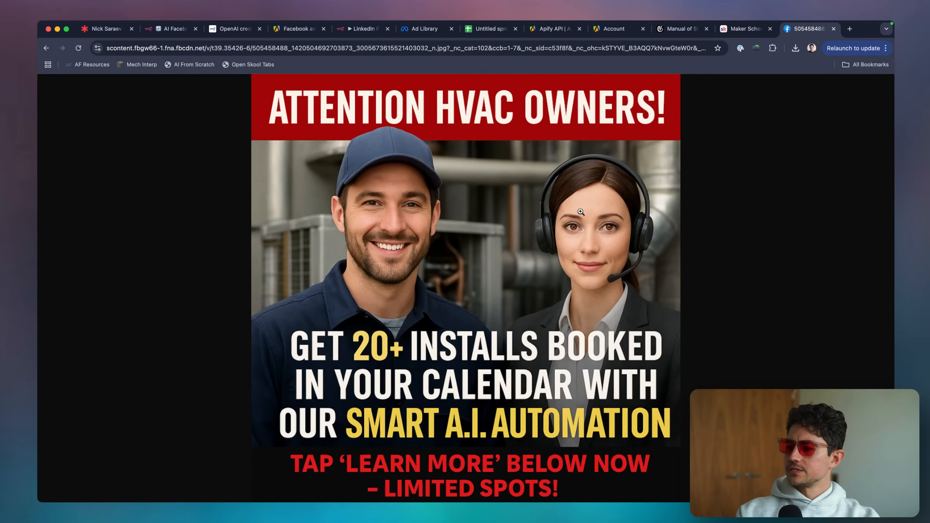
pyautogui.press('super+w')
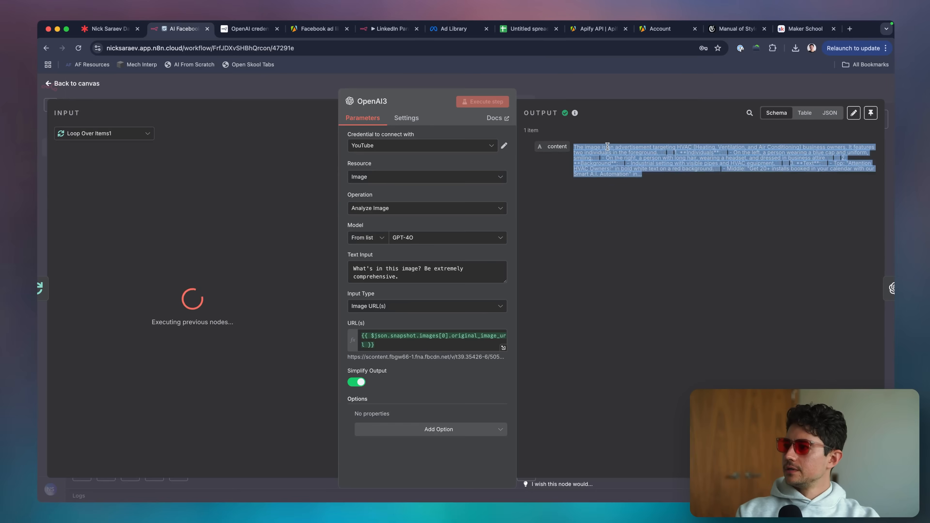
# In OpenAI1's third prompt, add OpenAI3's content field below "Image description:" as {{ $json.content }}
pyautogui.click(607, 85)
pyautogui.doubleClick(472, 223)
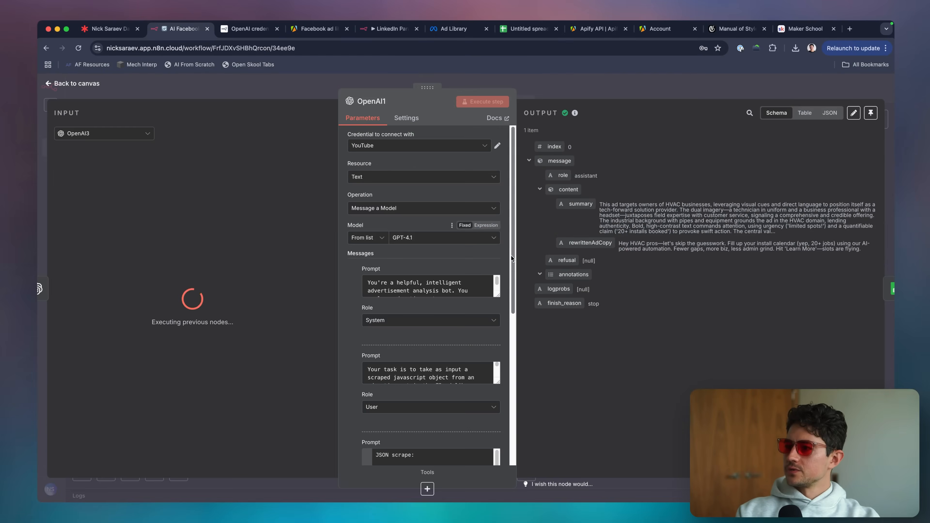
pyautogui.press('Escape')
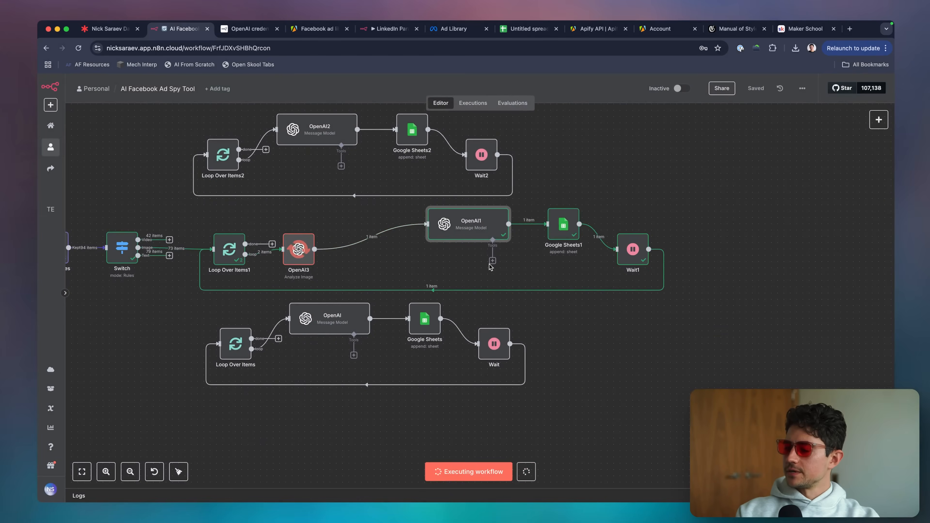
pyautogui.doubleClick(476, 228)
pyautogui.scroll(-5, 488, 236)
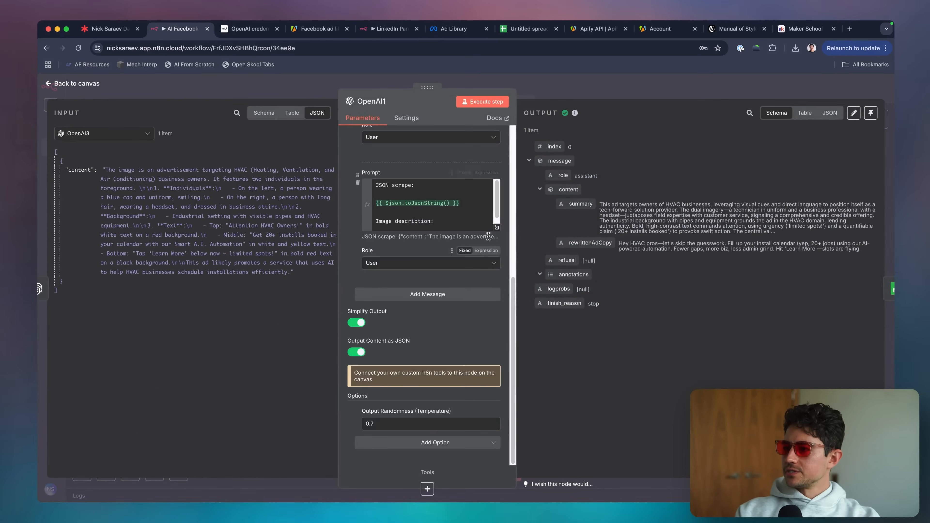
pyautogui.click(496, 227)
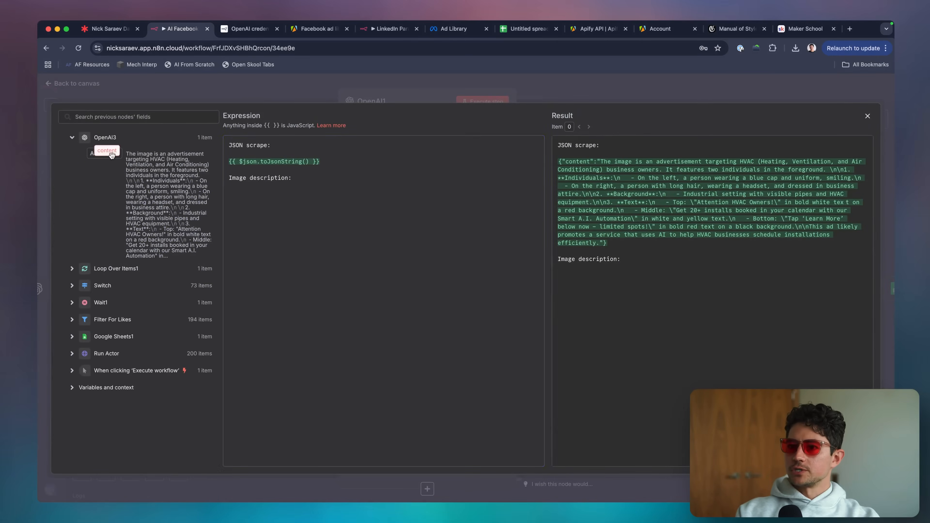
pyautogui.moveTo(112, 155); pyautogui.dragTo(279, 212)
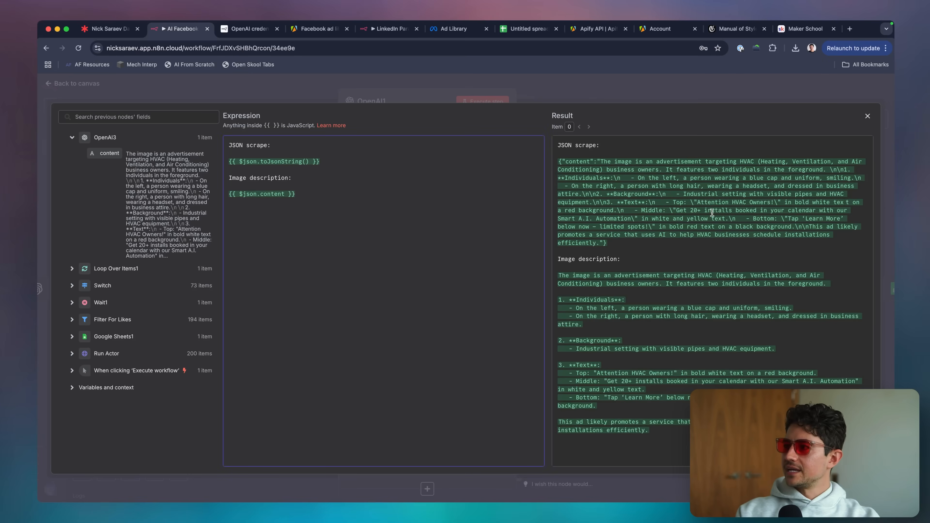
pyautogui.click(649, 86)
pyautogui.click(605, 94)
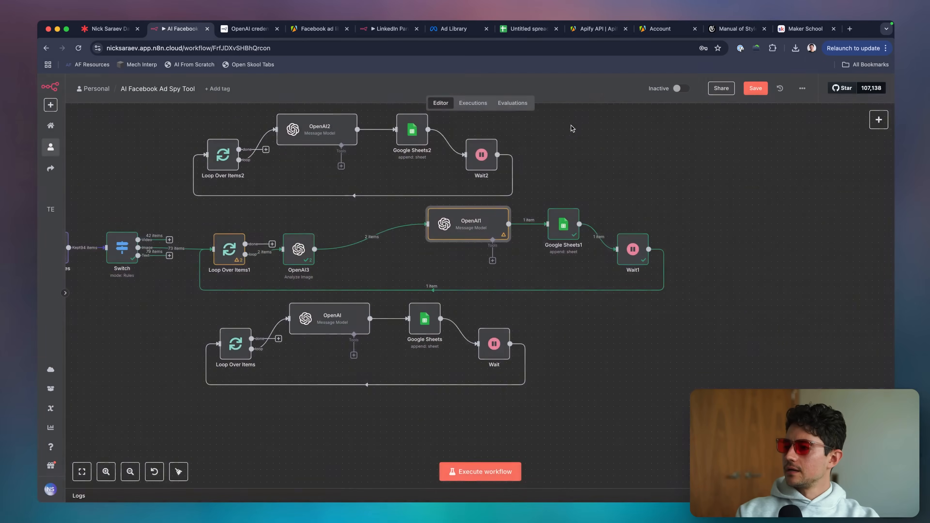
# In OpenAI1's third prompt, replace the $json.toJsonString() expression with a reference to the Loop Over Items1 node's item, $('Loop Over Items1').item
pyautogui.doubleClick(456, 229)
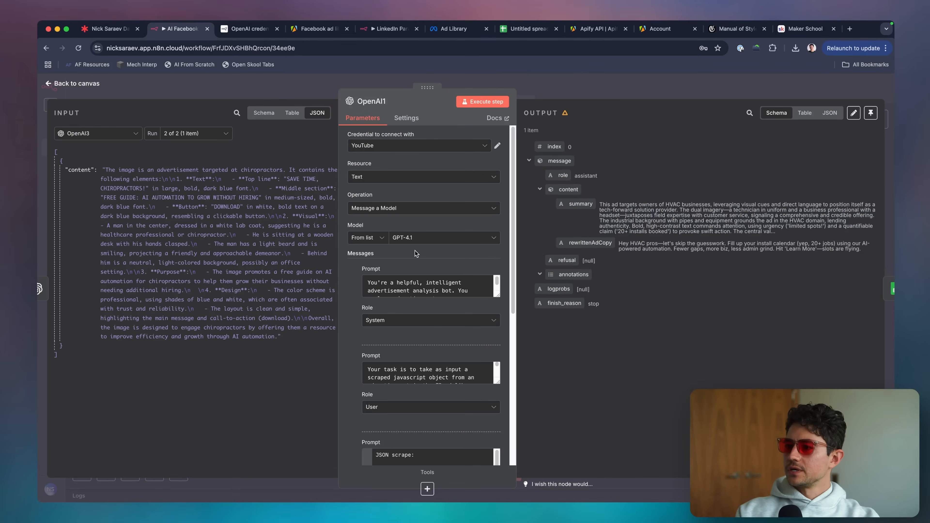
pyautogui.scroll(-3, 415, 253)
pyautogui.click(463, 346)
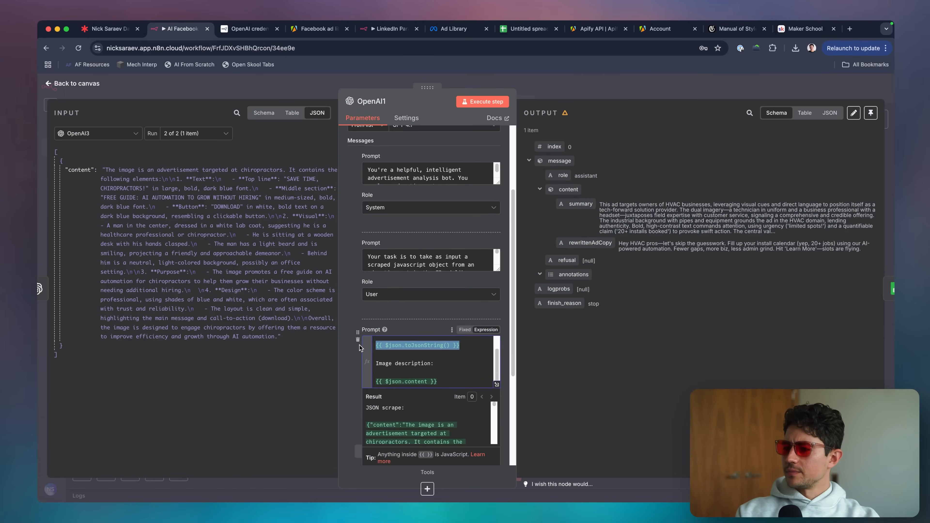
pyautogui.click(128, 132)
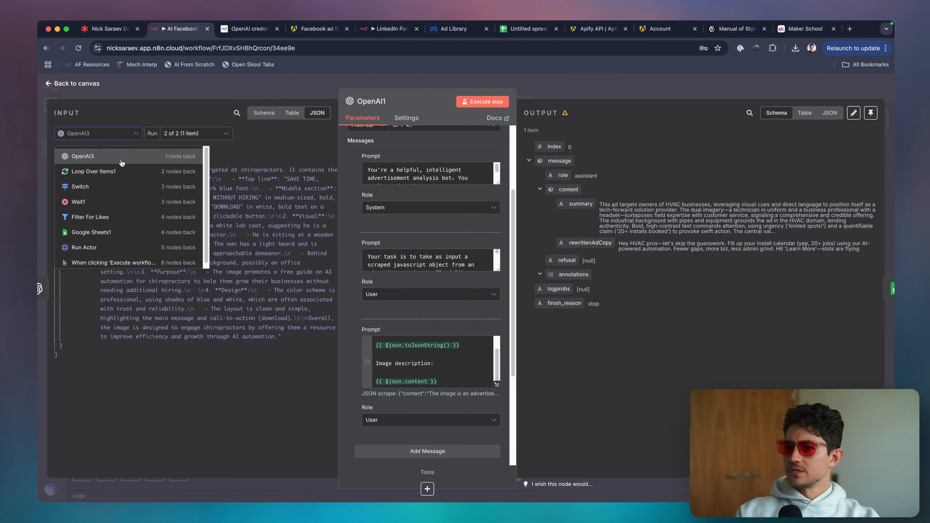
pyautogui.click(123, 169)
pyautogui.click(416, 345)
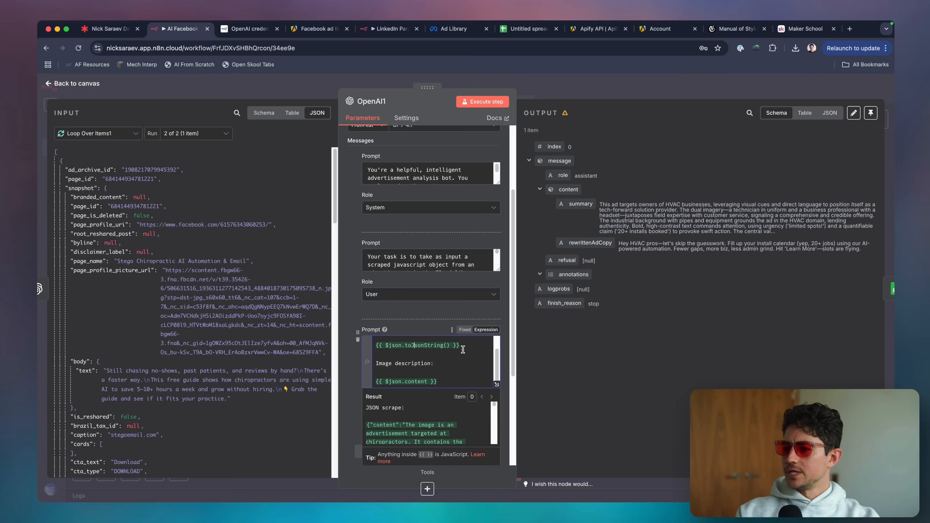
pyautogui.press('BackSpace')
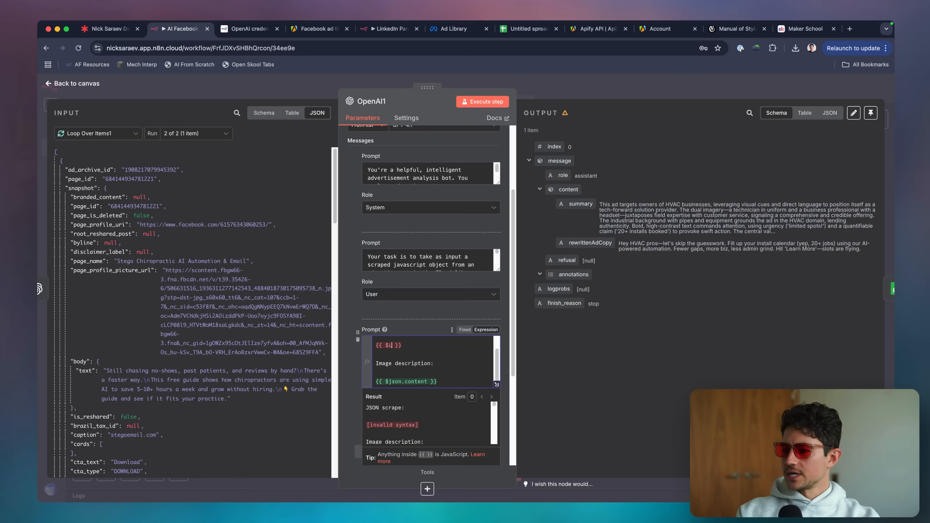
pyautogui.press('BackSpace')
pyautogui.write('$')
pyautogui.press('Down')
pyautogui.press('Down')
pyautogui.press('Down')
pyautogui.press('Down')
pyautogui.press('Down')
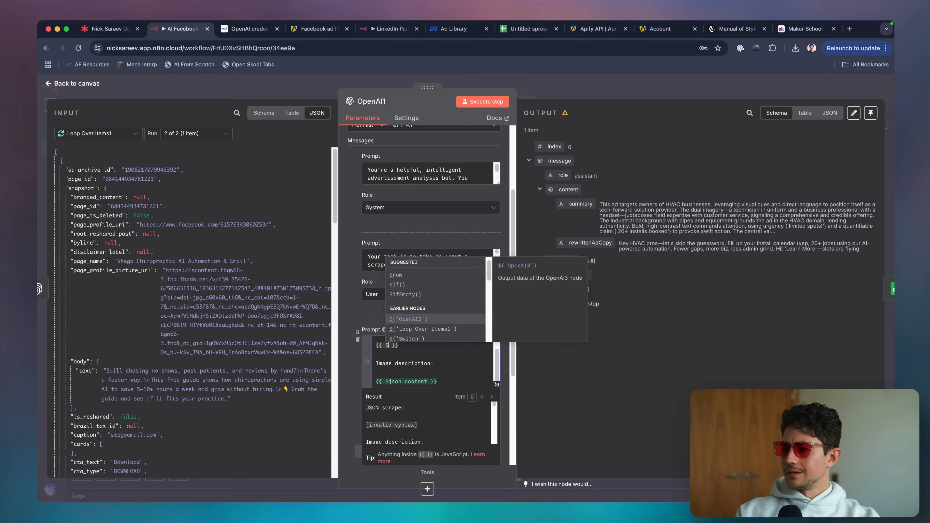
pyautogui.press('Return')
pyautogui.write('.')
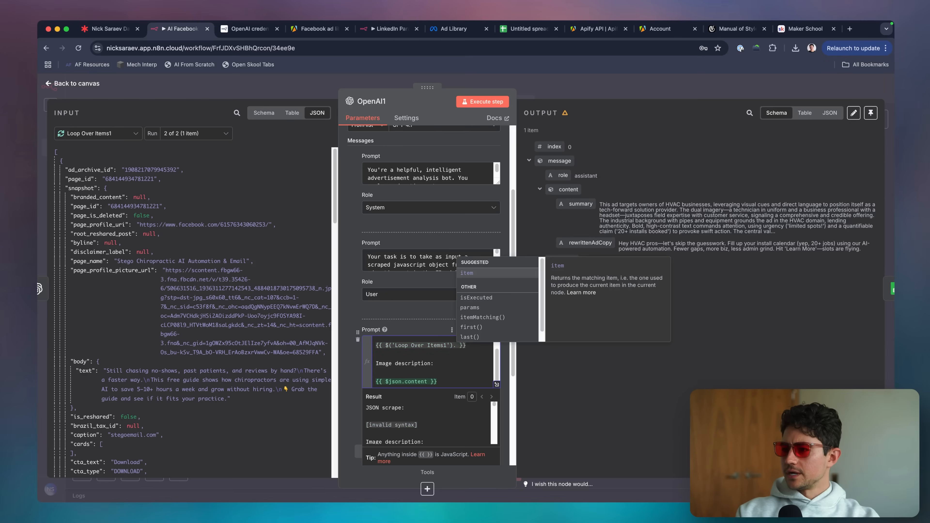
pyautogui.press('Return')
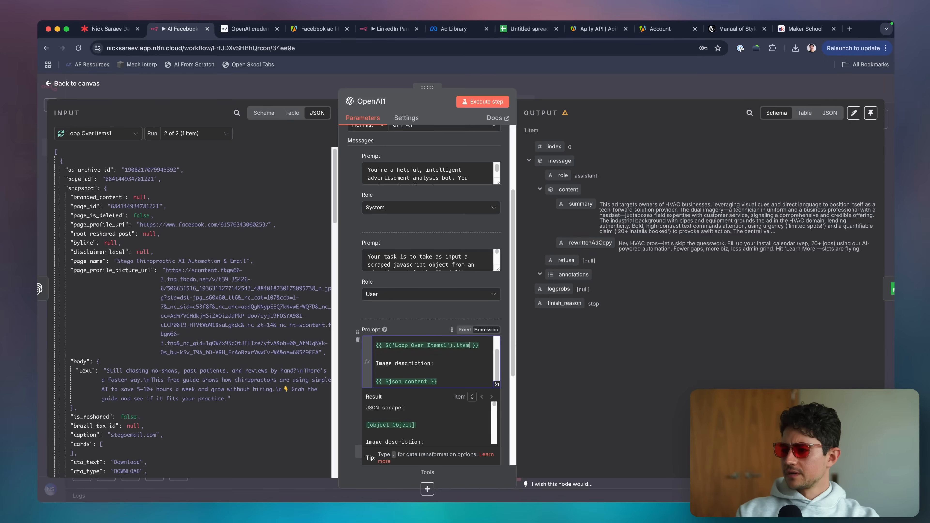
# Complete the JSON scrape expression as {{ $('Loop Over Items1').item.json.toJsonString() }} and check its result preview
pyautogui.hotkey('alt', 'shift', 'Left')
pyautogui.hotkey('alt', 'shift', 'Left')
pyautogui.write('item.json')
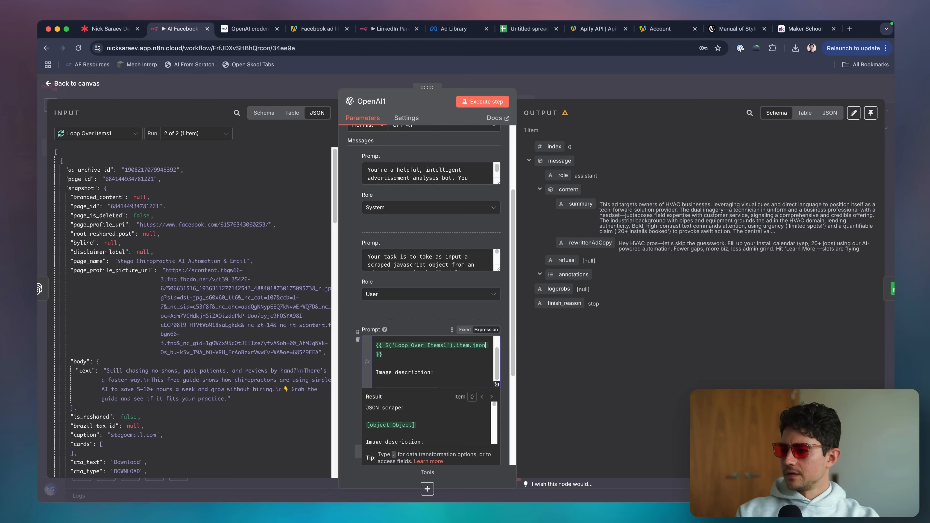
pyautogui.write('.to')
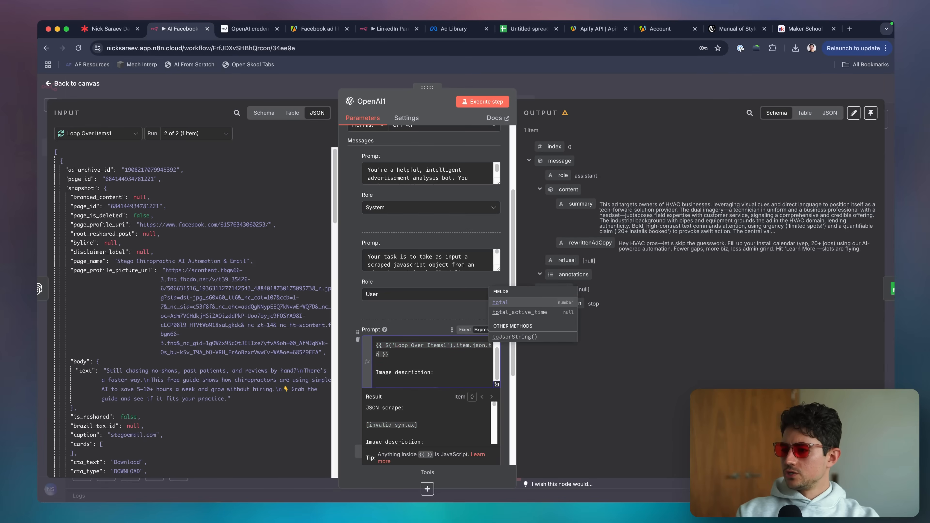
pyautogui.write('JsonString()')
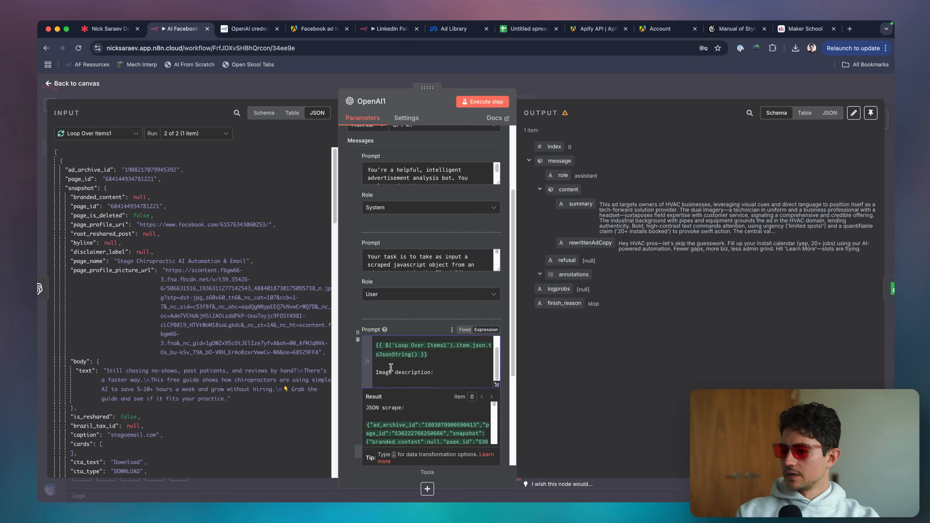
pyautogui.scroll(-10, 429, 410)
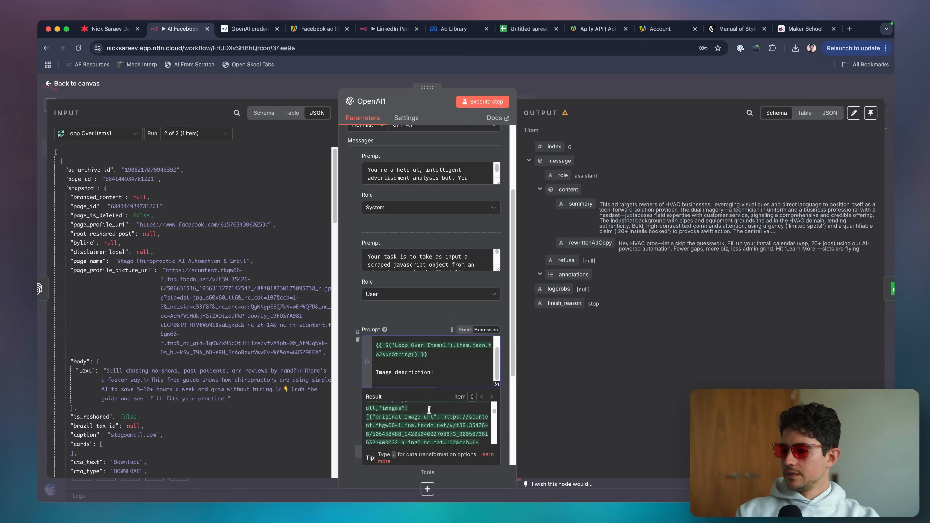
pyautogui.click(585, 91)
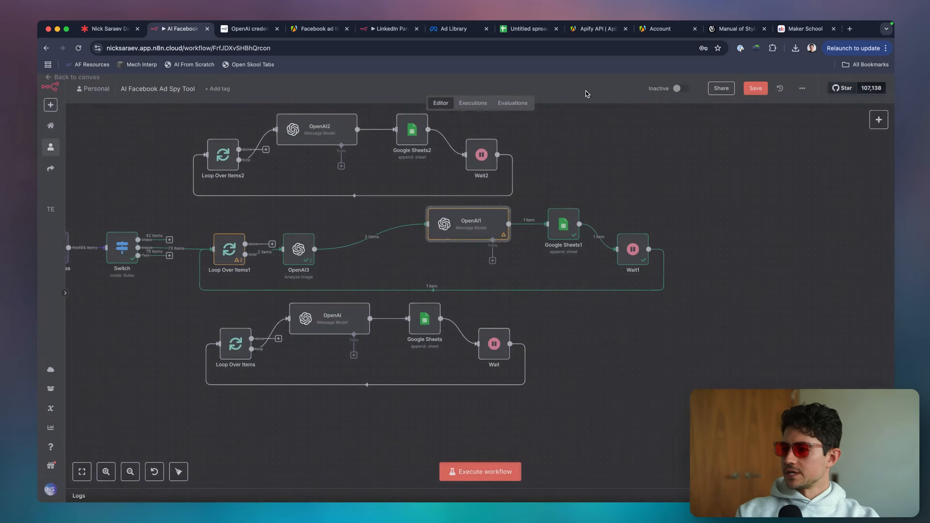
# Review the column mappings in Google Sheets1, including image_prompt, and the image description output by OpenAI3
pyautogui.doubleClick(566, 222)
pyautogui.scroll(-10, 407, 272)
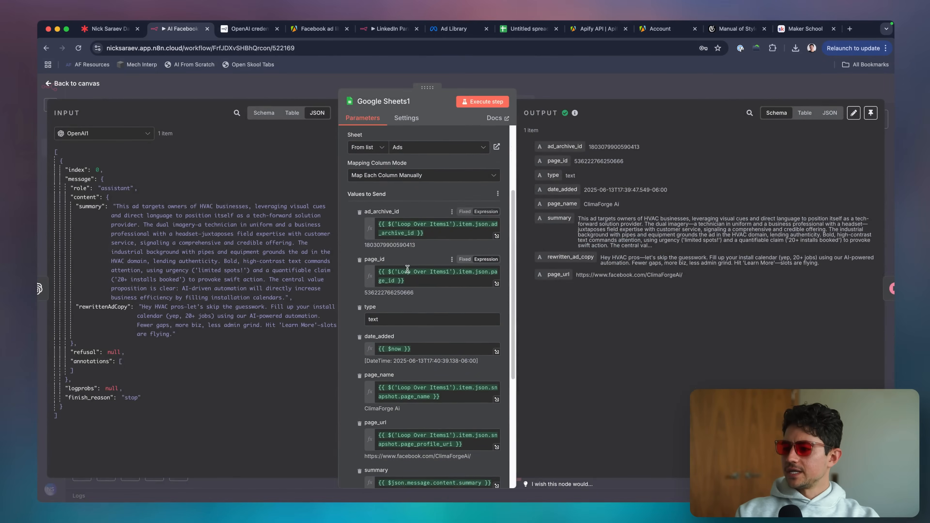
pyautogui.click(401, 366)
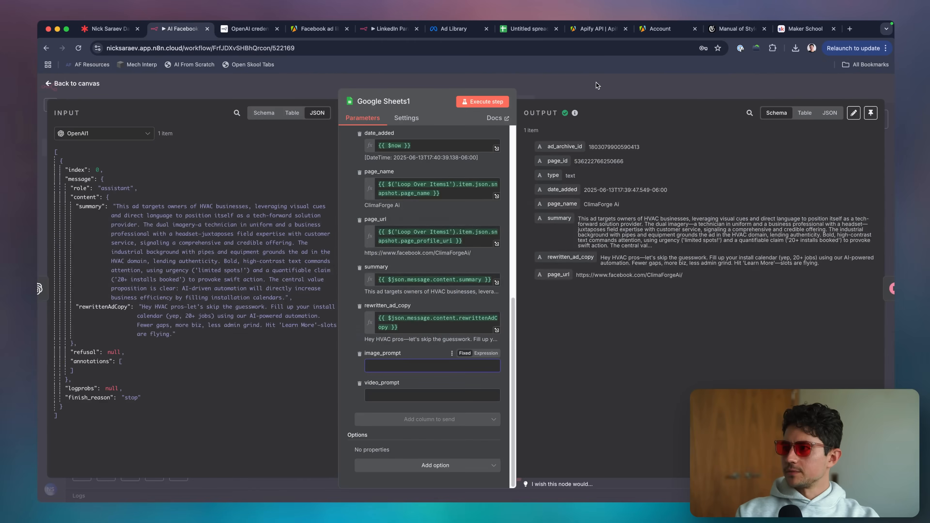
pyautogui.click(596, 84)
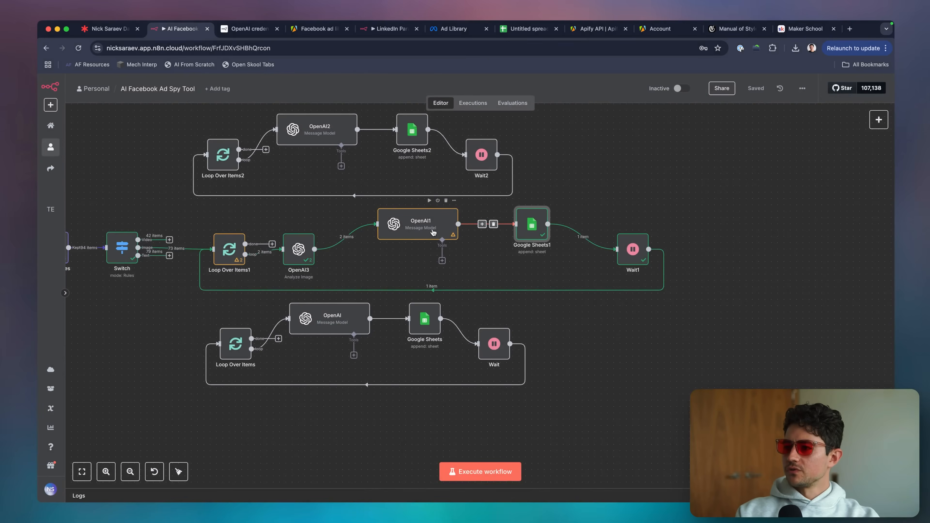
pyautogui.doubleClick(310, 258)
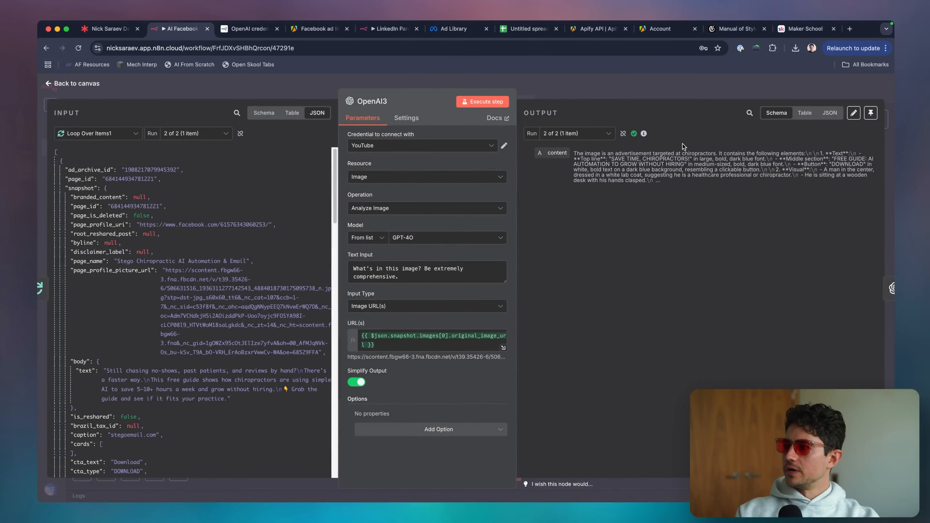
pyautogui.click(662, 99)
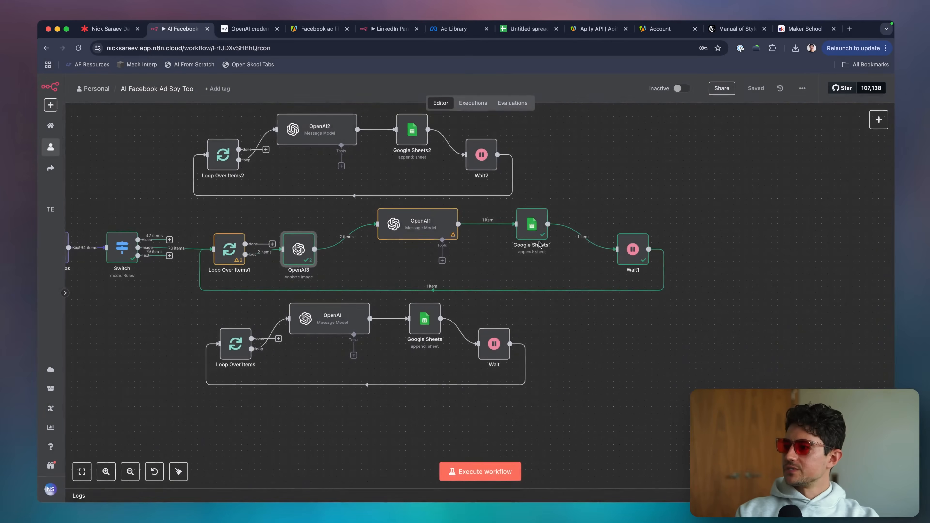
# In Google Sheets1, map the image_prompt column to OpenAI3's content field, as {{ $('OpenAI3').item.json.content }}
pyautogui.doubleClick(532, 227)
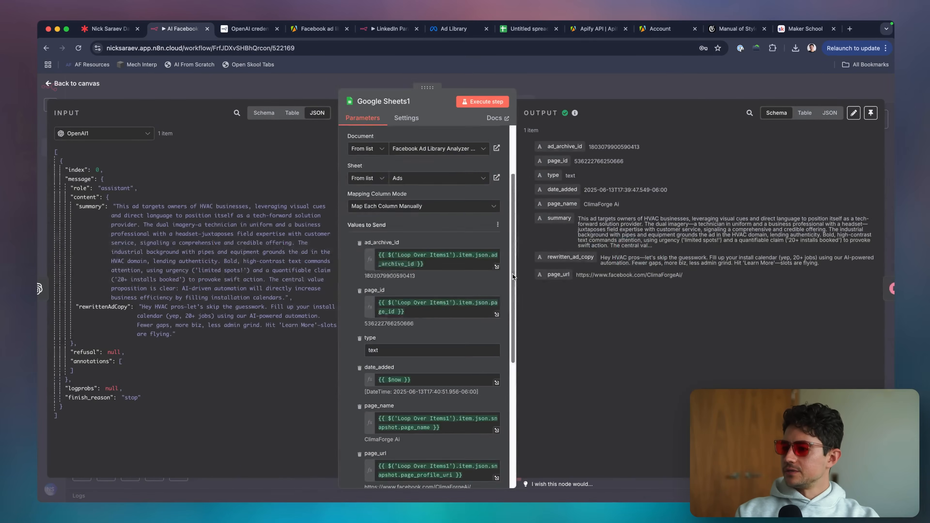
pyautogui.scroll(-5, 405, 371)
pyautogui.click(405, 367)
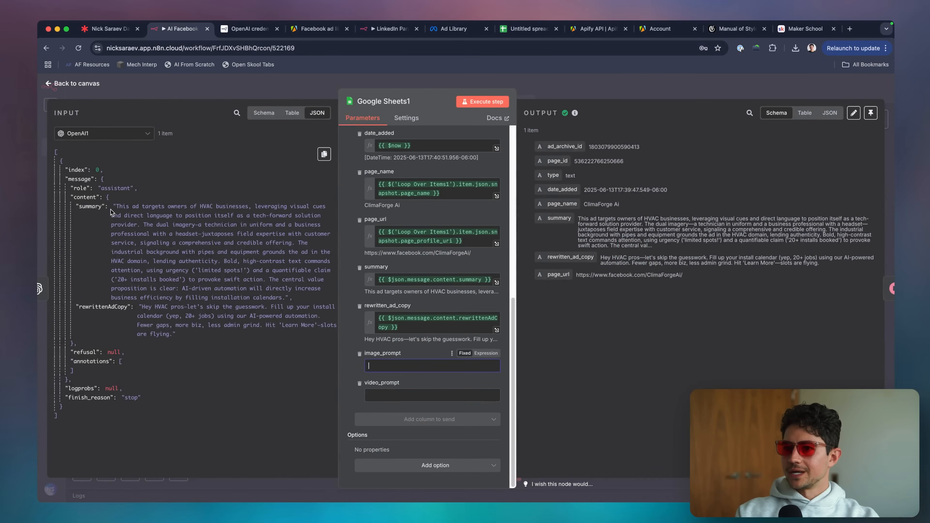
pyautogui.click(126, 135)
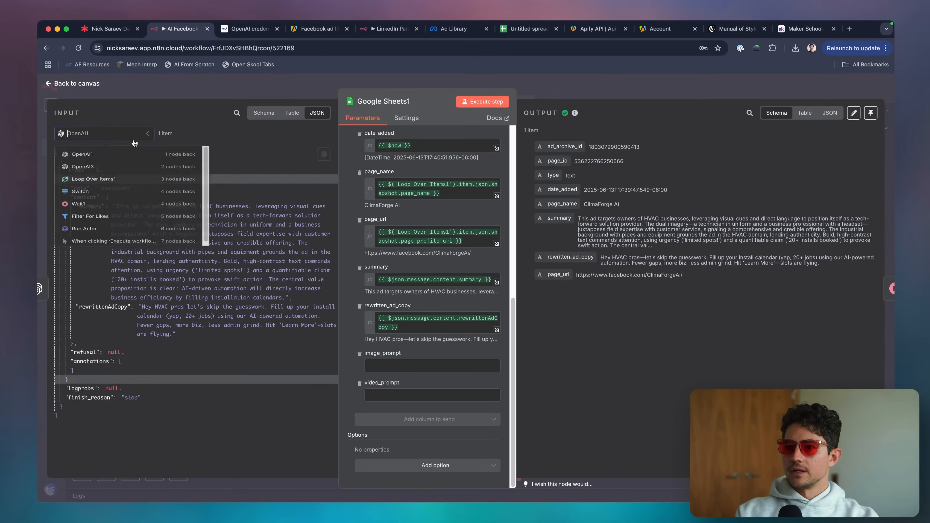
pyautogui.click(126, 136)
pyautogui.click(125, 135)
pyautogui.click(126, 168)
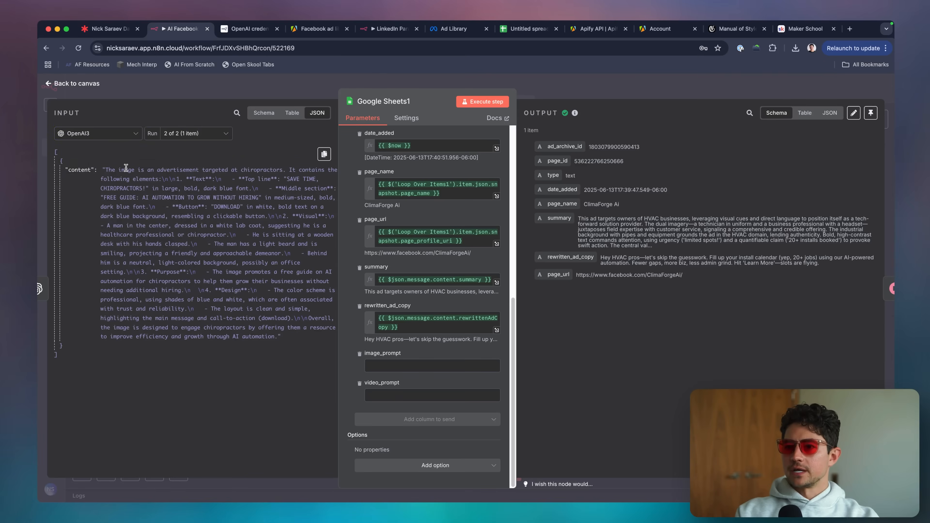
pyautogui.moveTo(75, 170); pyautogui.dragTo(421, 366)
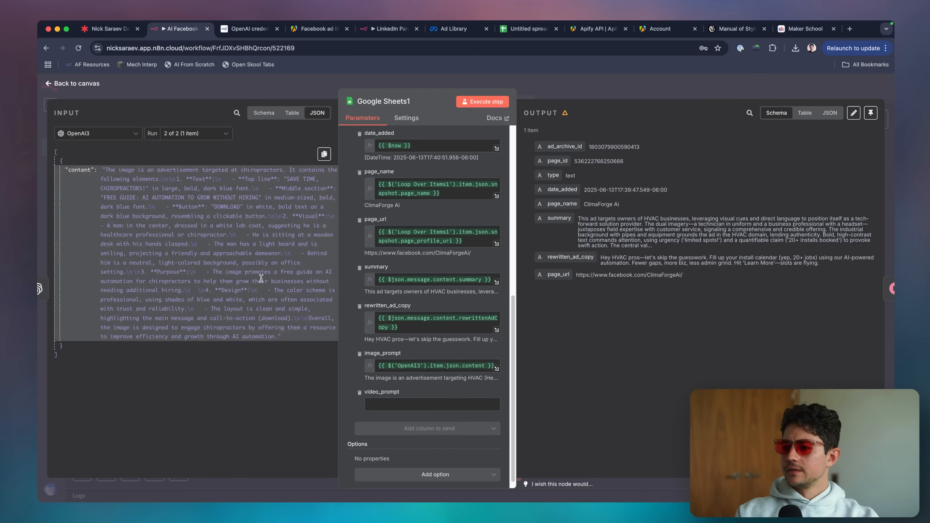
pyautogui.click(433, 404)
pyautogui.click(574, 90)
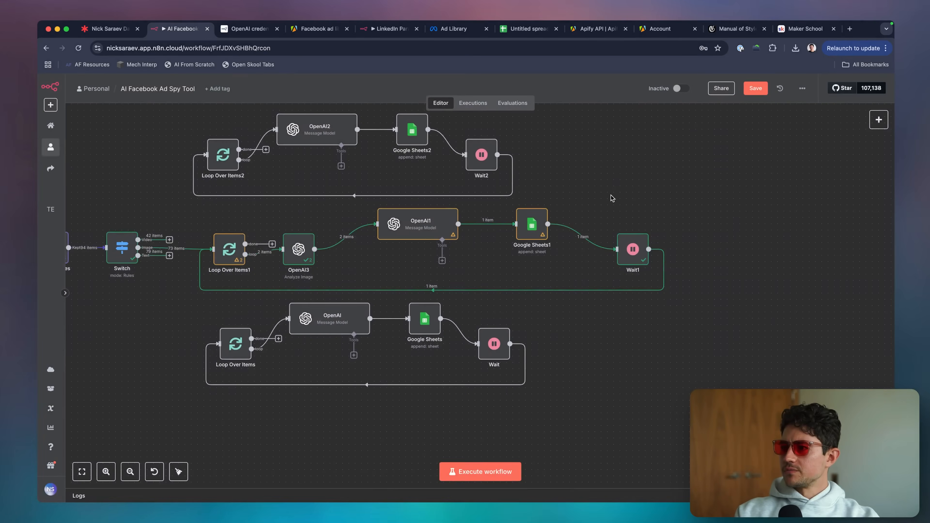
# Execute the workflow and check the logged rows in the Ads sheet of the Facebook Ad Library Analyzer DB spreadsheet
pyautogui.hscroll(3, 610, 198)
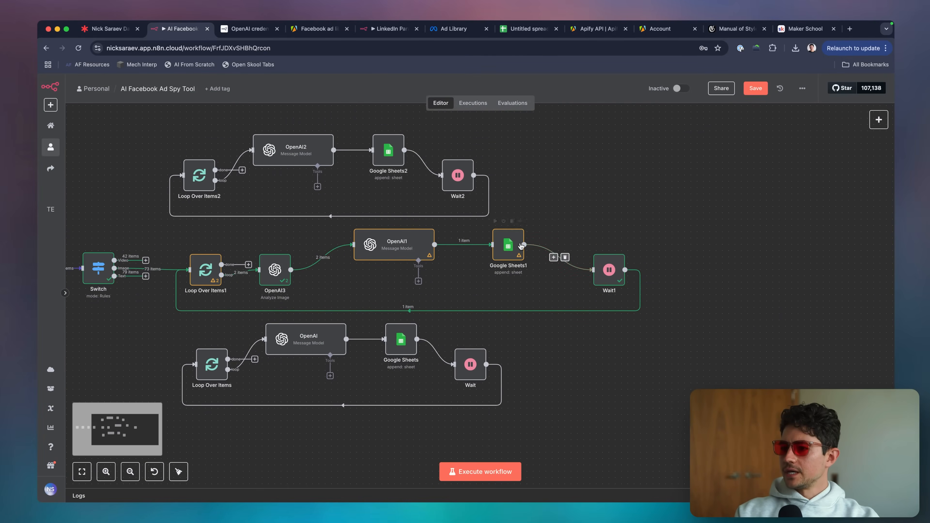
pyautogui.hscroll(-5, 522, 246)
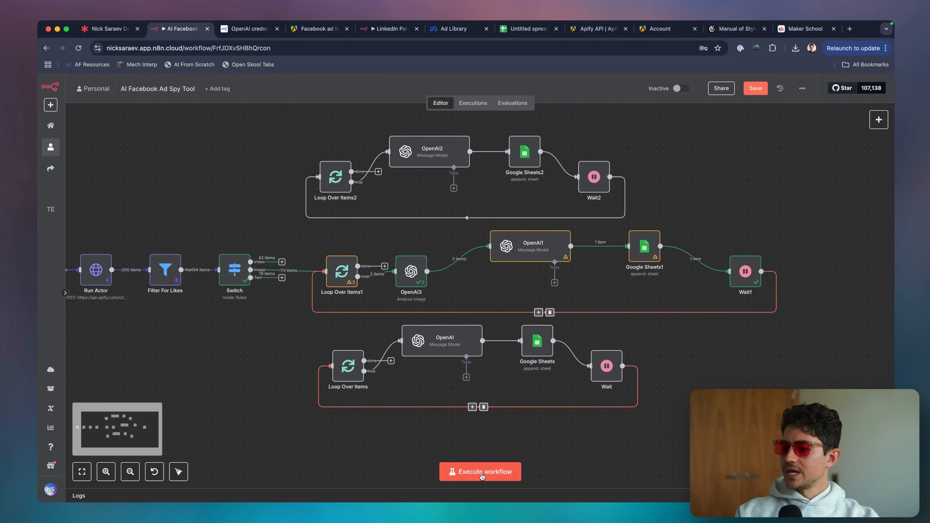
pyautogui.click(482, 473)
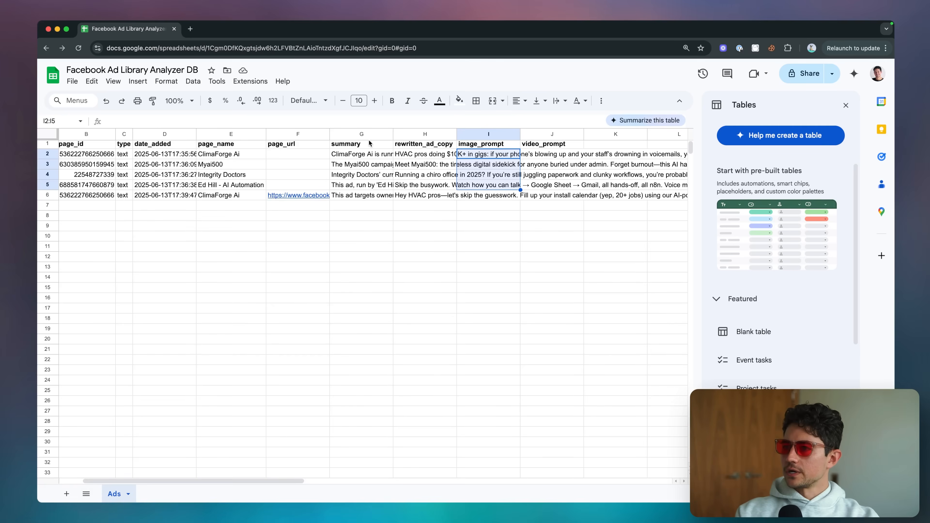
pyautogui.click(196, 185)
pyautogui.hscroll(-2, 293, 189)
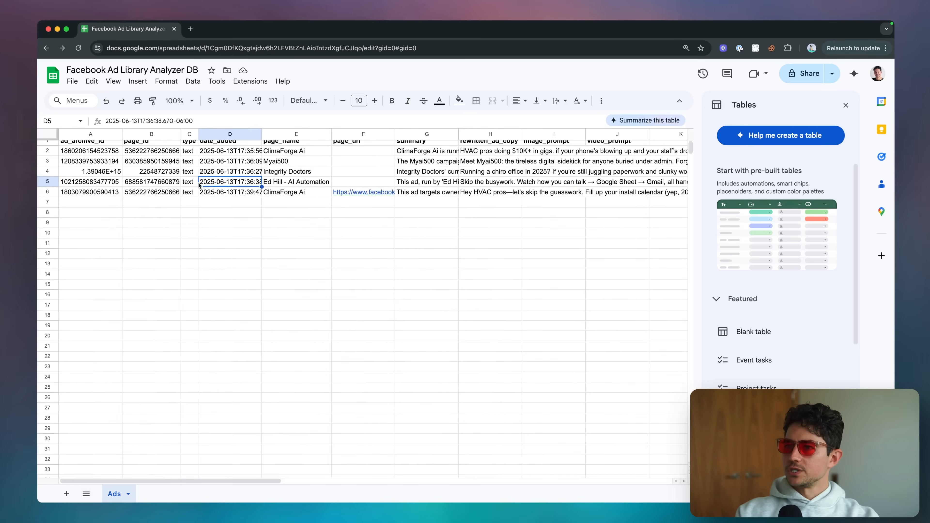
pyautogui.click(195, 183)
# In n8n's Google Sheets1 node, set the type column value to image and return to the canvas
pyautogui.press('super+grave')
pyautogui.doubleClick(644, 246)
pyautogui.scroll(-5, 485, 275)
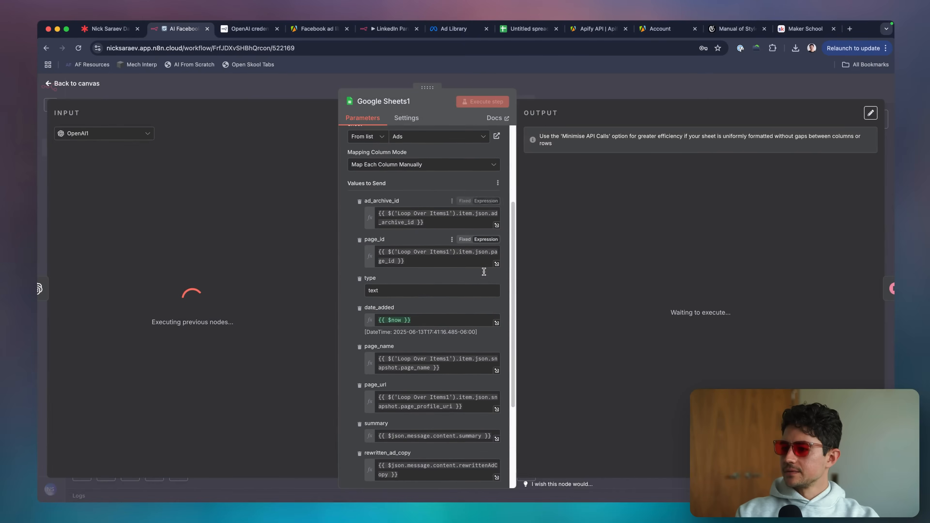
pyautogui.click(425, 247)
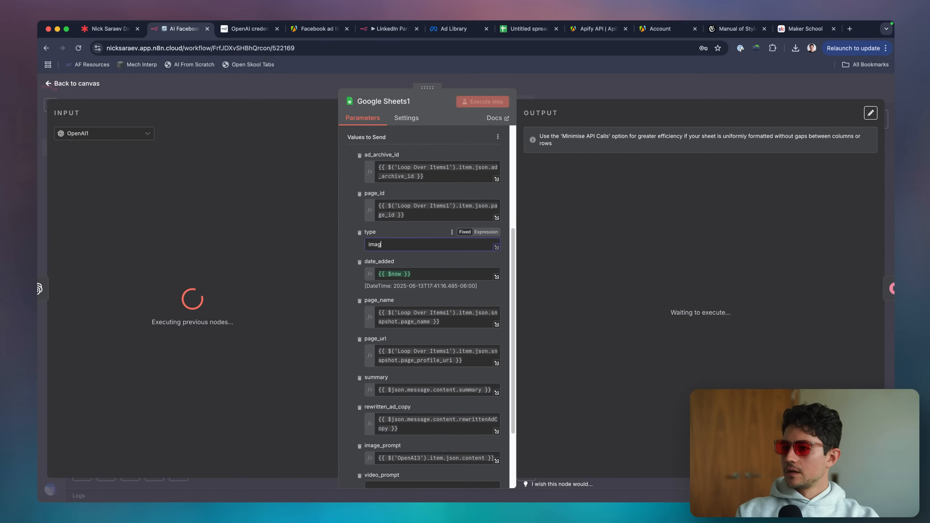
pyautogui.click(607, 77)
# Switch to the Facebook Ad Library Analyzer DB spreadsheet and check the type and image_prompt values logged in the Ads sheet
pyautogui.press('super+grave')
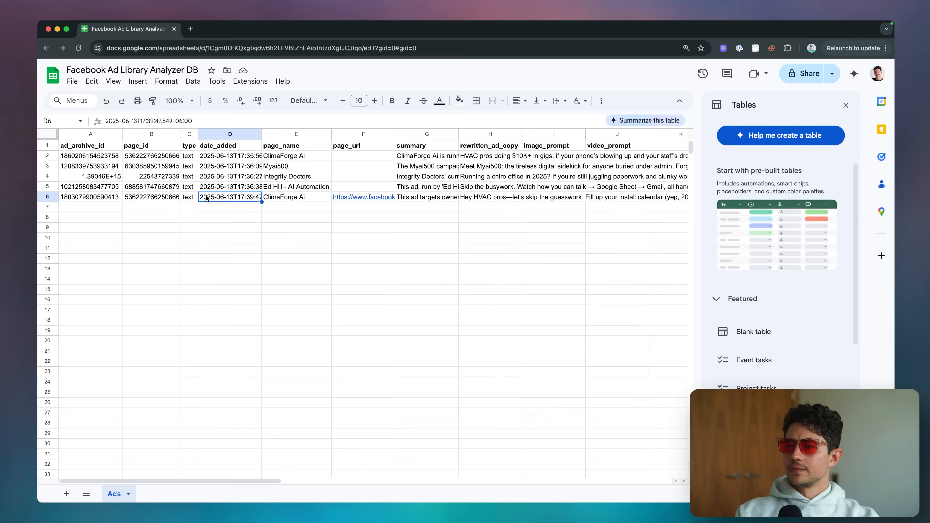
pyautogui.click(190, 198)
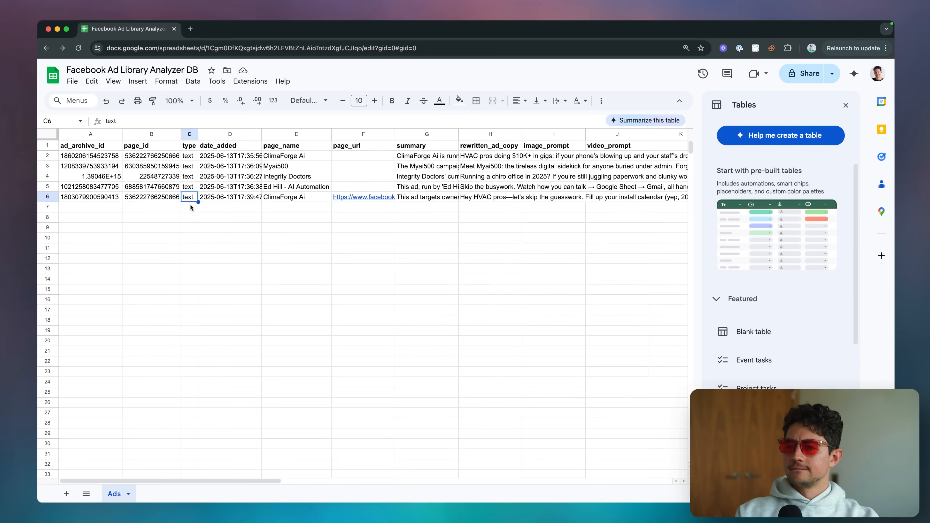
pyautogui.click(191, 207)
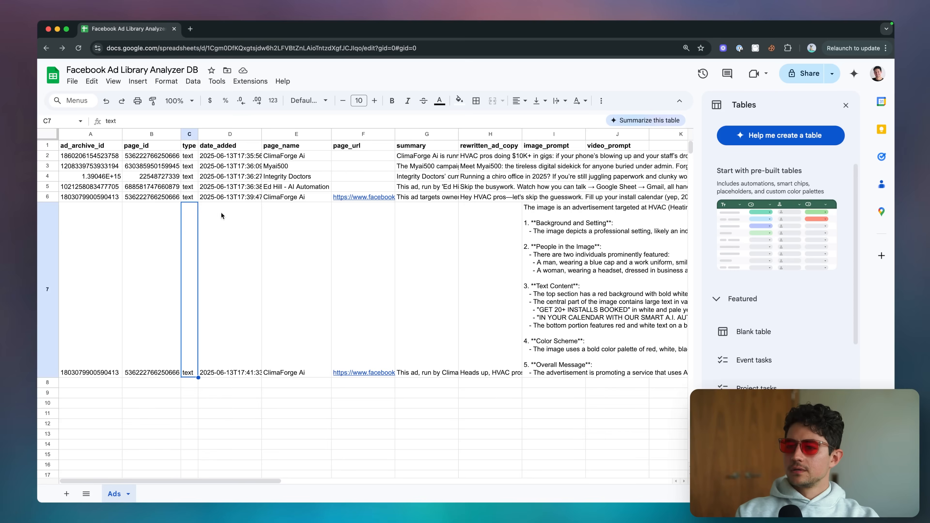
# Switch back to the n8n workflow and stop the running execution
pyautogui.press('super+grave')
pyautogui.click(526, 472)
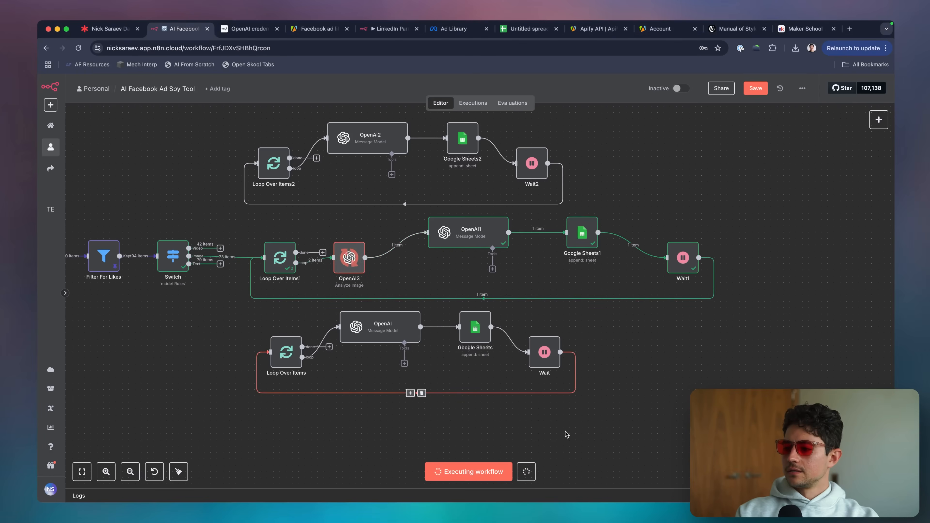
pyautogui.scroll(2, 593, 395)
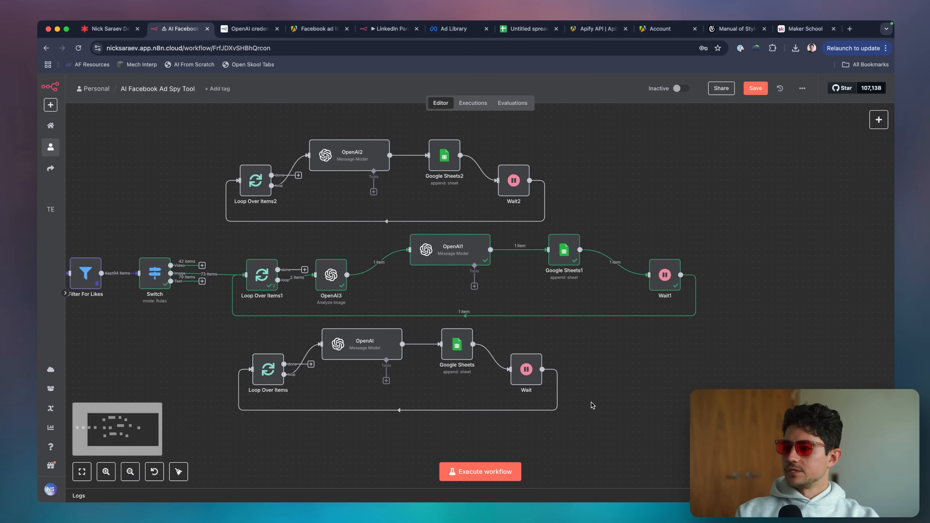
# Tidy up the node layout of the image branch and the text branch, and save the workflow
pyautogui.scroll(-3, 641, 308)
pyautogui.moveTo(675, 316); pyautogui.dragTo(157, 257)
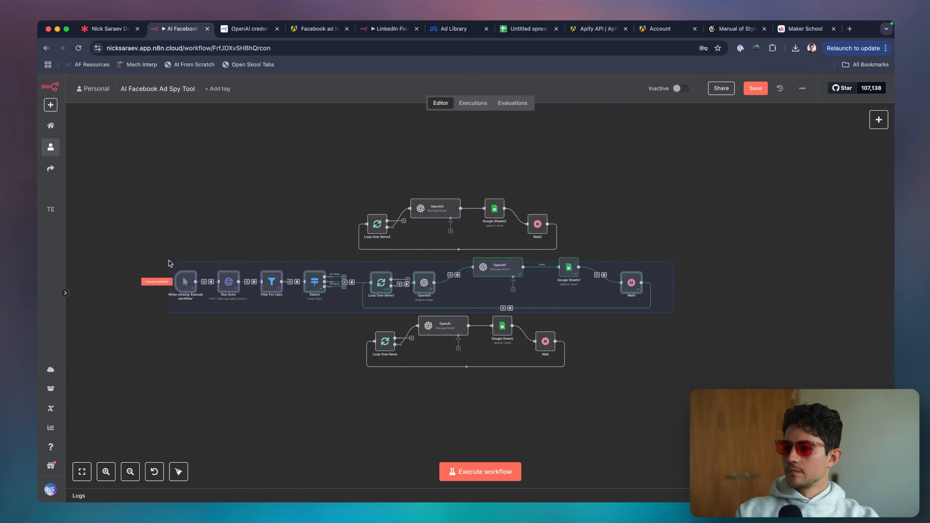
pyautogui.hotkey('shift', 'alt', 't')
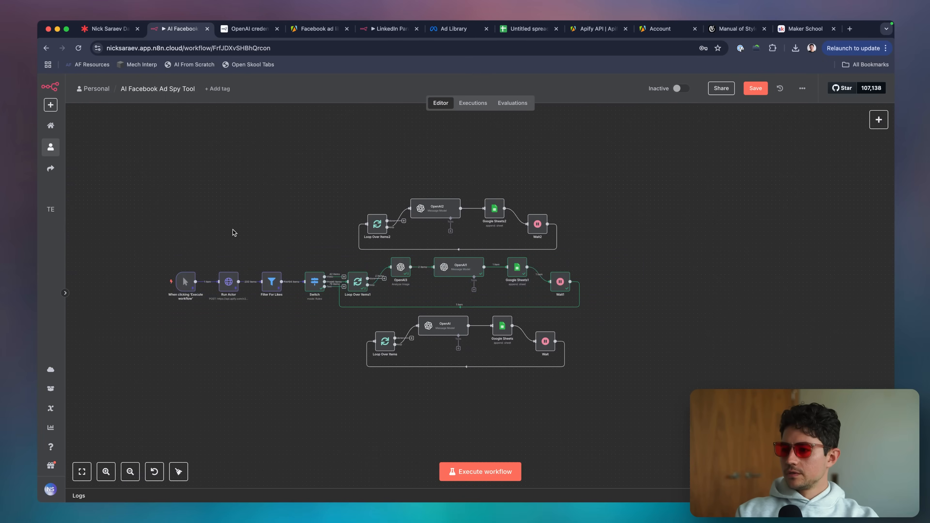
pyautogui.moveTo(353, 318); pyautogui.dragTo(609, 389)
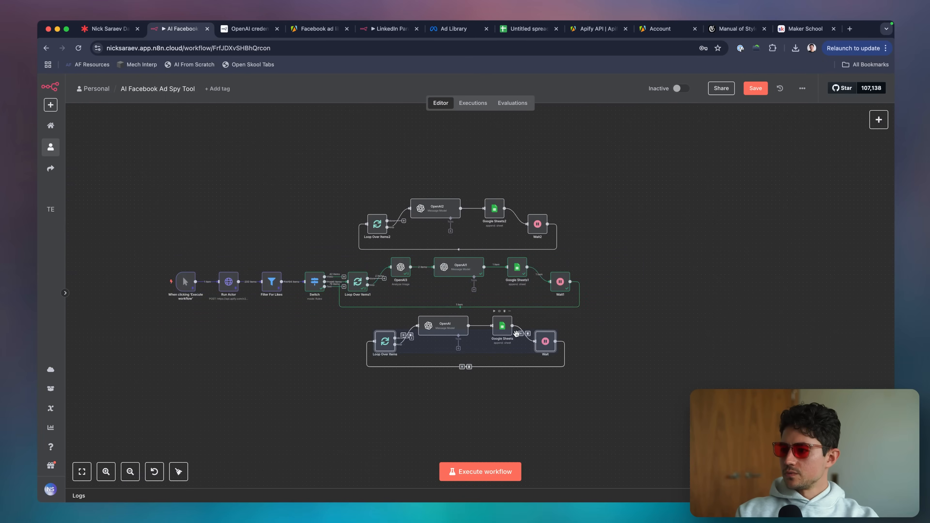
pyautogui.hotkey('shift', 'alt', 't')
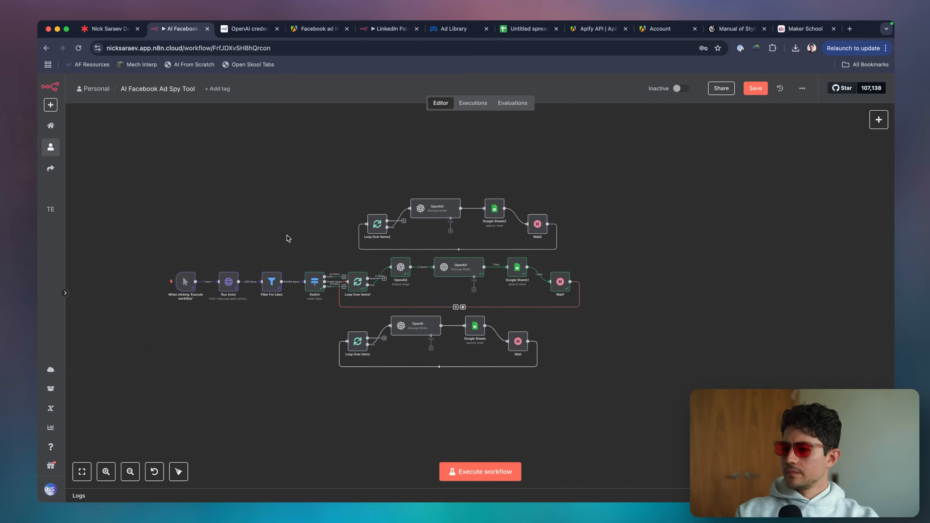
pyautogui.press('super+s')
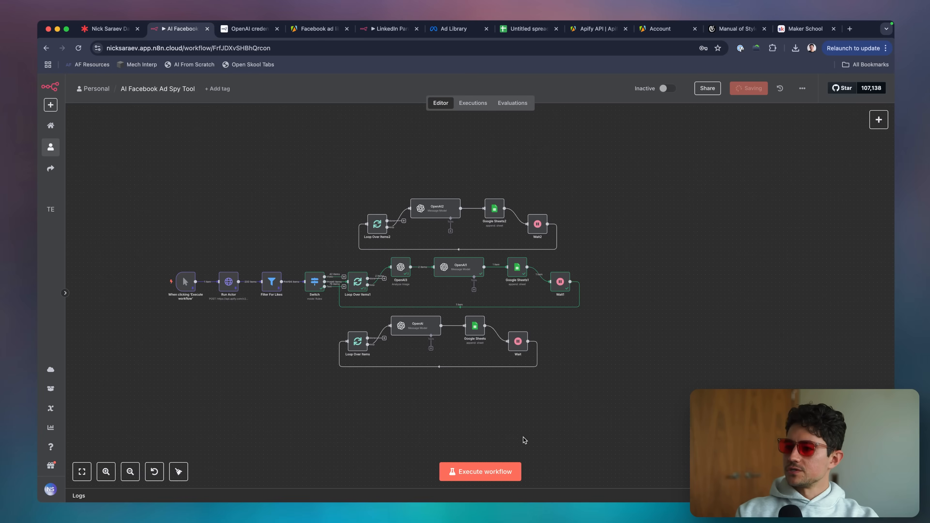
# Execute the workflow, check the type mapping in Google Sheets1 during the run, and stop the execution
pyautogui.click(478, 472)
pyautogui.scroll(3, 431, 275)
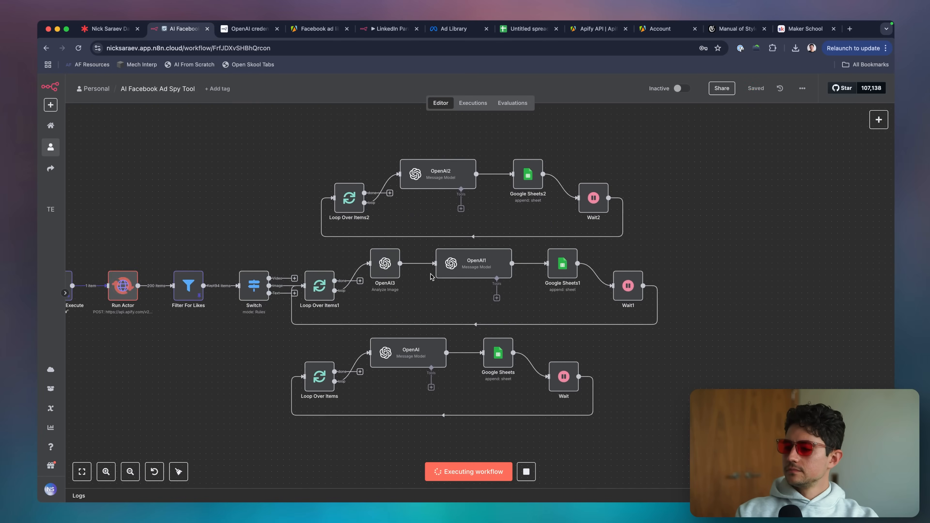
pyautogui.doubleClick(562, 263)
pyautogui.scroll(-3, 394, 267)
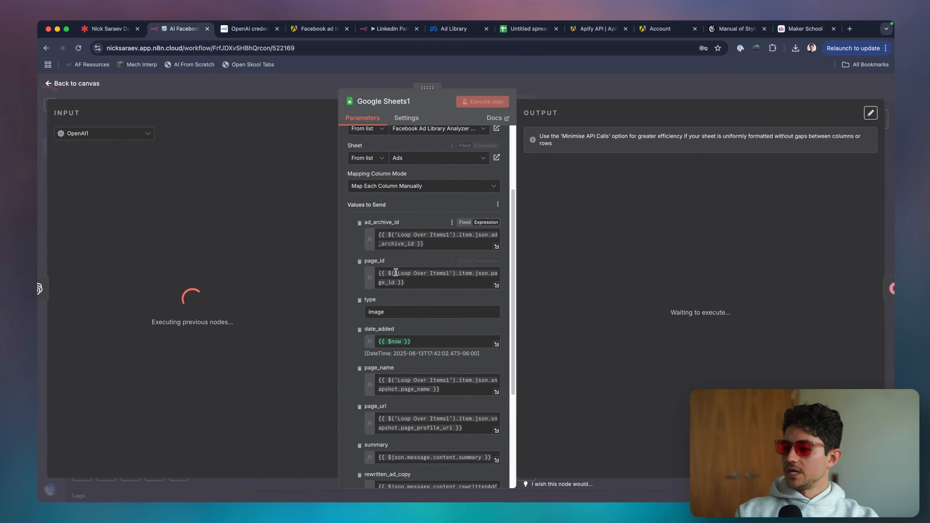
pyautogui.press('Escape')
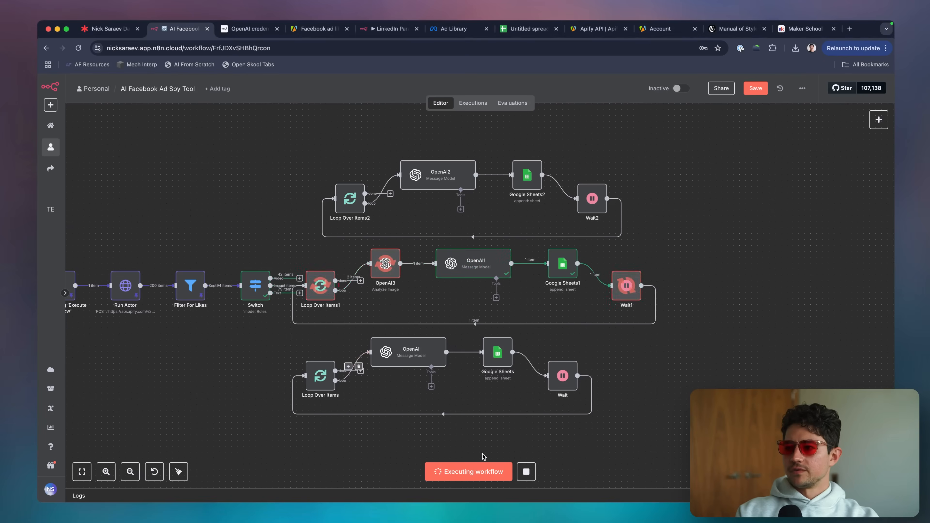
pyautogui.click(527, 472)
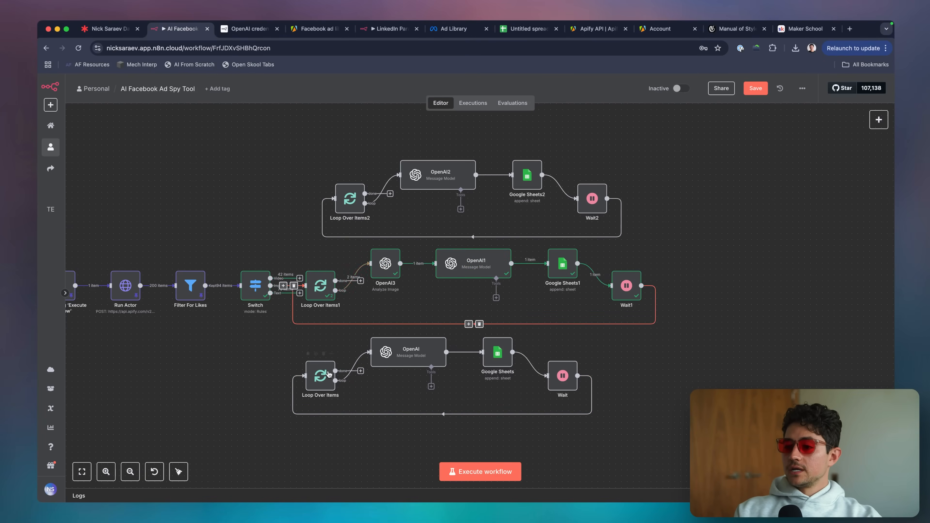
# Connect the Switch node's Text output to the Loop Over Items node of the text branch
pyautogui.moveTo(299, 293); pyautogui.dragTo(305, 376)
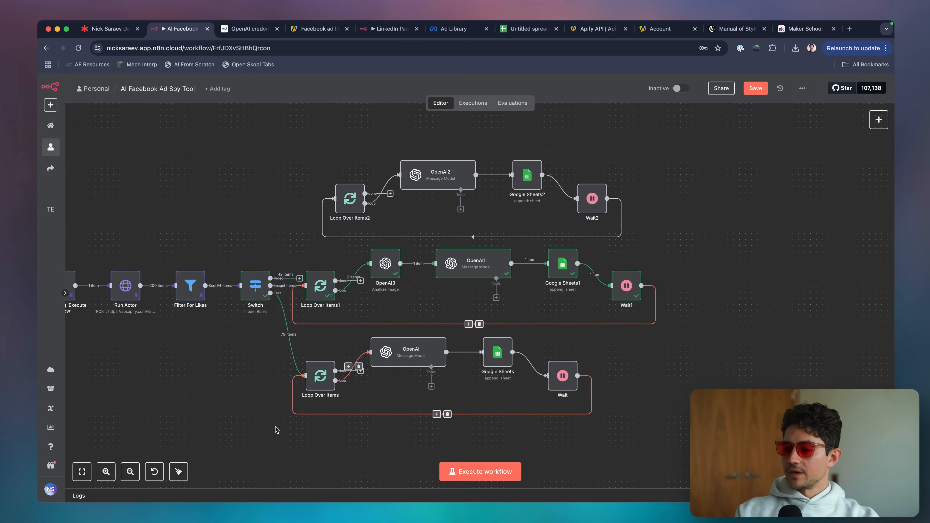
pyautogui.moveTo(274, 427); pyautogui.dragTo(583, 432)
pyautogui.moveTo(325, 316); pyautogui.dragTo(673, 328)
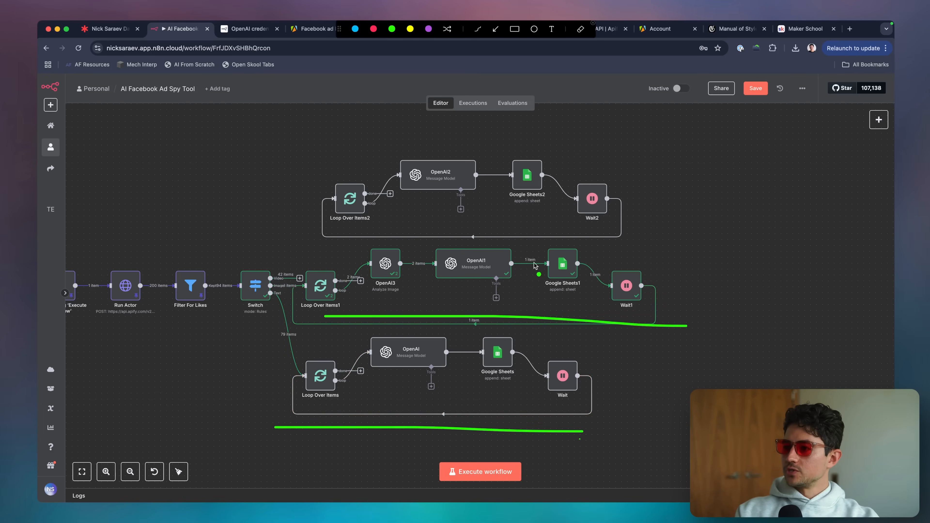
pyautogui.moveTo(366, 234); pyautogui.dragTo(570, 235)
pyautogui.press('Escape')
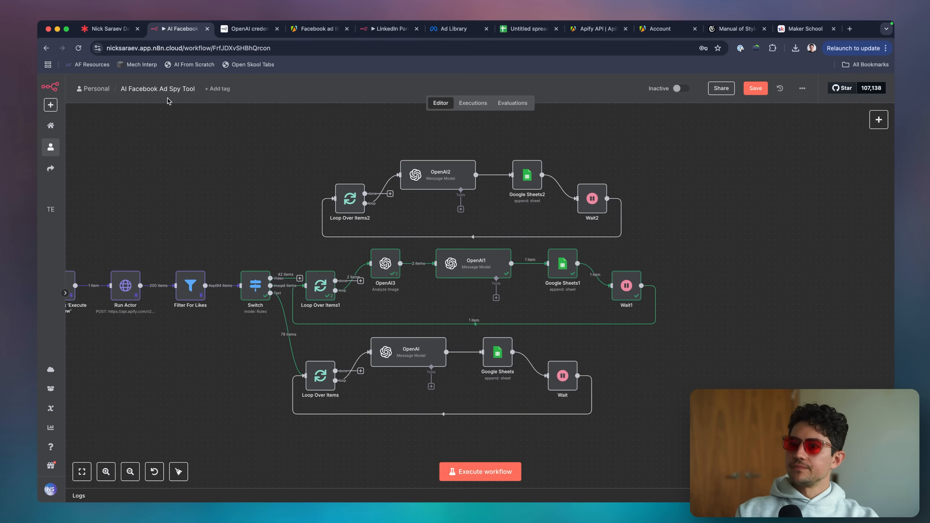
# Switch to the Lucidspark scope board and underline "video ads" in item 4 in green
pyautogui.press('super+1')
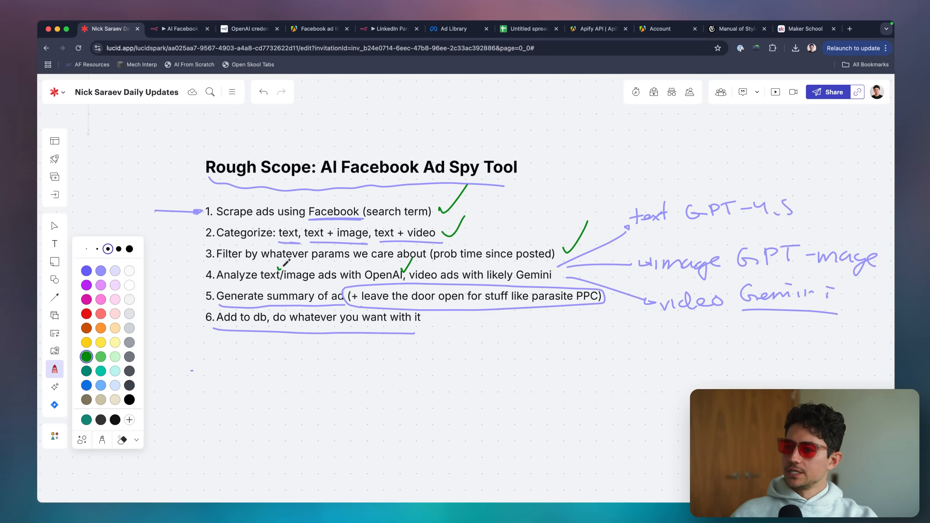
pyautogui.moveTo(459, 284); pyautogui.dragTo(416, 285)
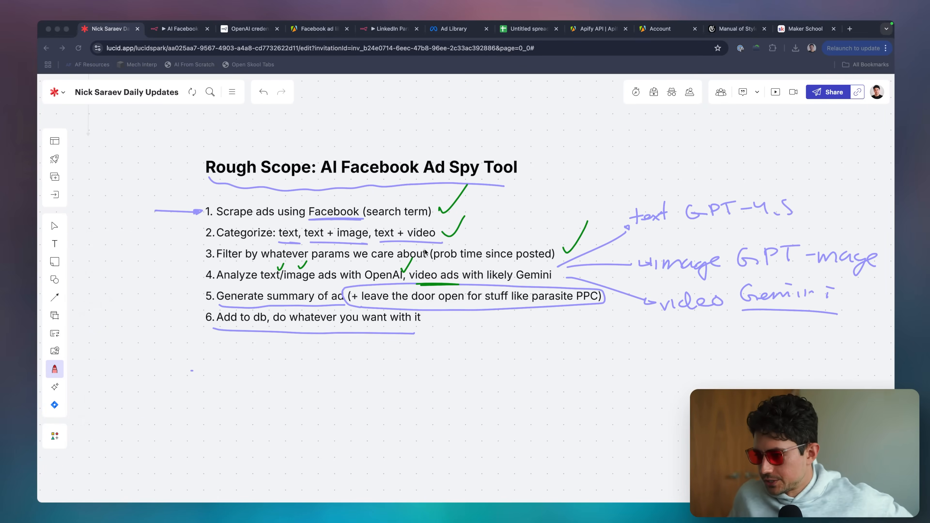
# Search Google for "gemini api" in a new browser tab and open the Google Gemini API result
pyautogui.press('super+t')
pyautogui.write('g')
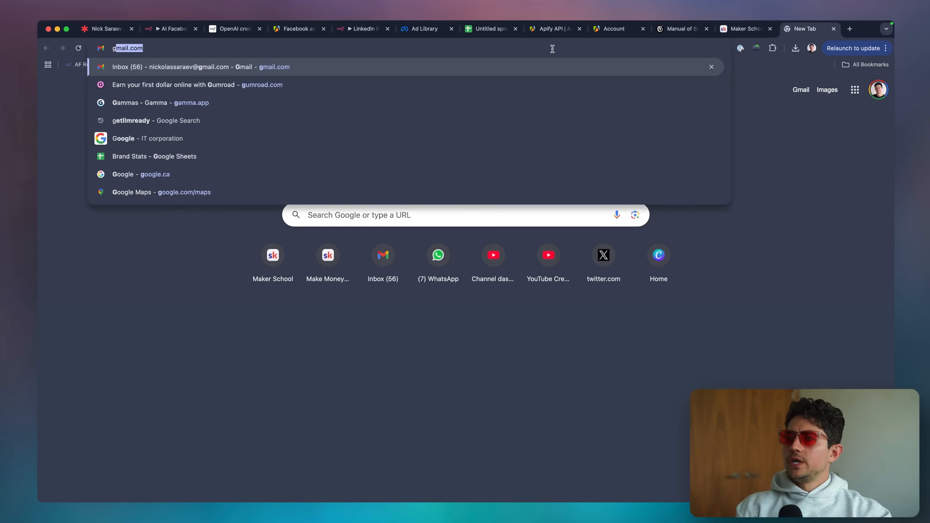
pyautogui.write('mail.com')
pyautogui.write('gemini ')
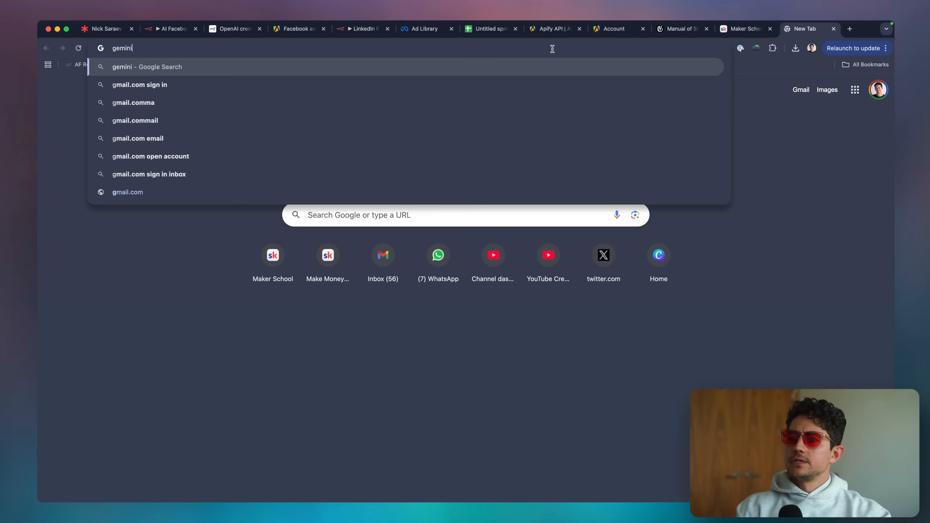
pyautogui.write('api')
pyautogui.press('Return')
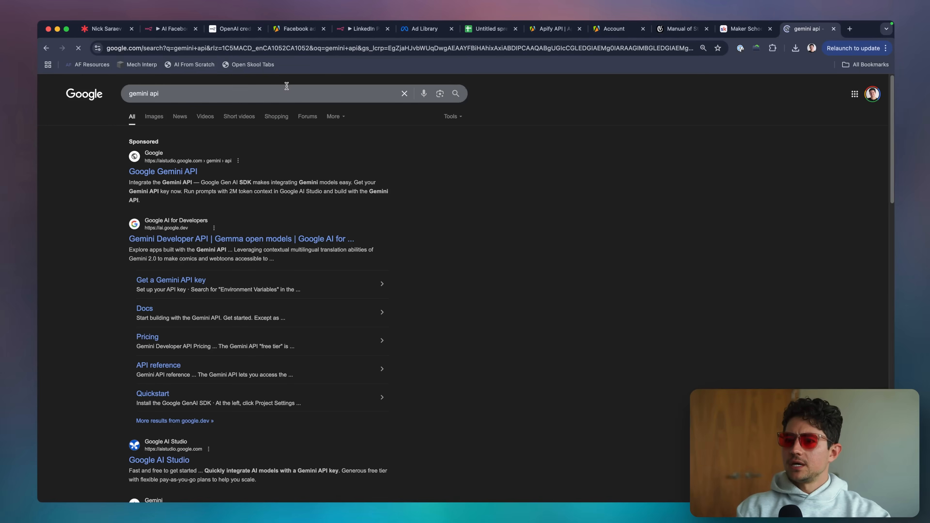
pyautogui.scroll(-1, 293, 177)
pyautogui.click(168, 154)
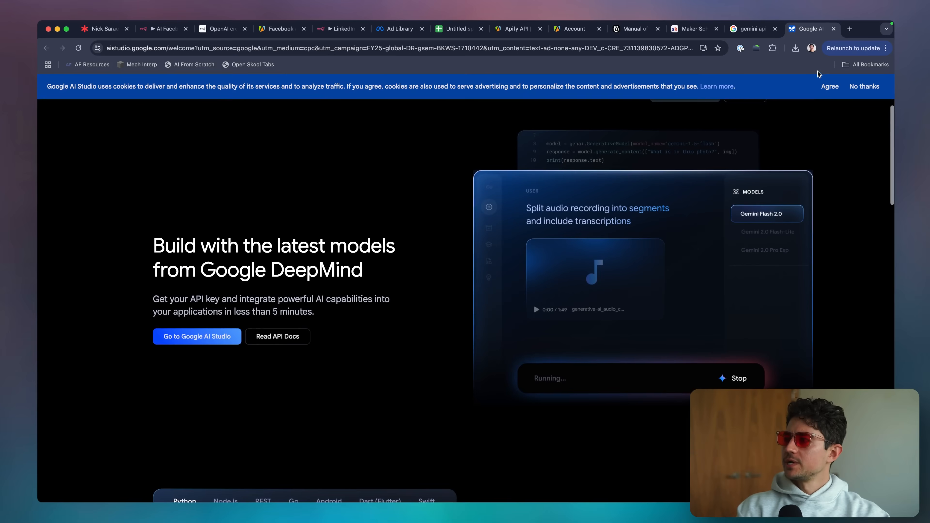
# Accept the cookie notice, enter Google AI Studio and open its API keys page
pyautogui.click(830, 86)
pyautogui.click(210, 306)
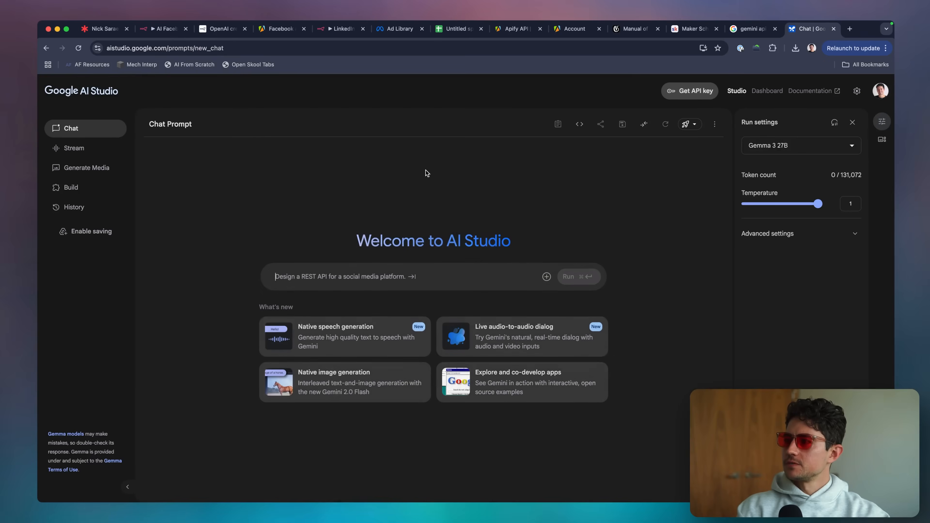
pyautogui.click(704, 92)
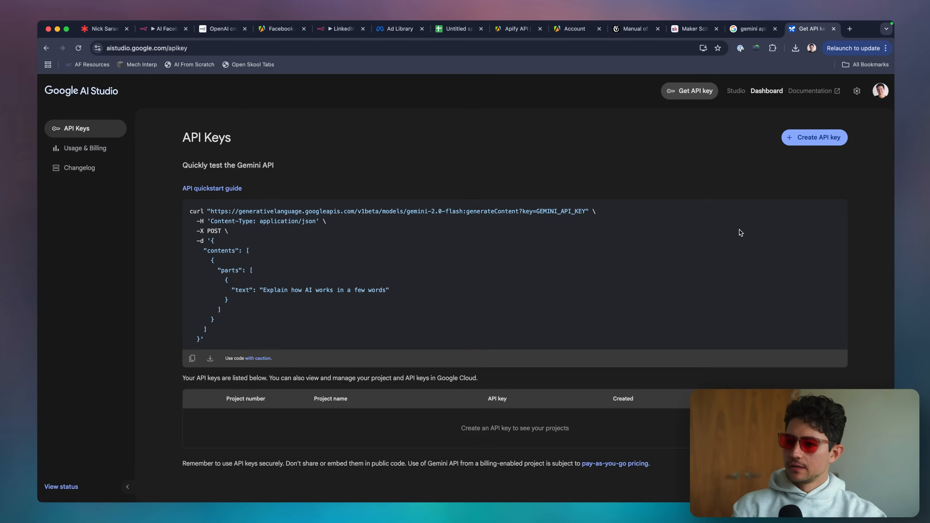
# Try to create a Gemini API key in a new Google Cloud project
pyautogui.click(815, 137)
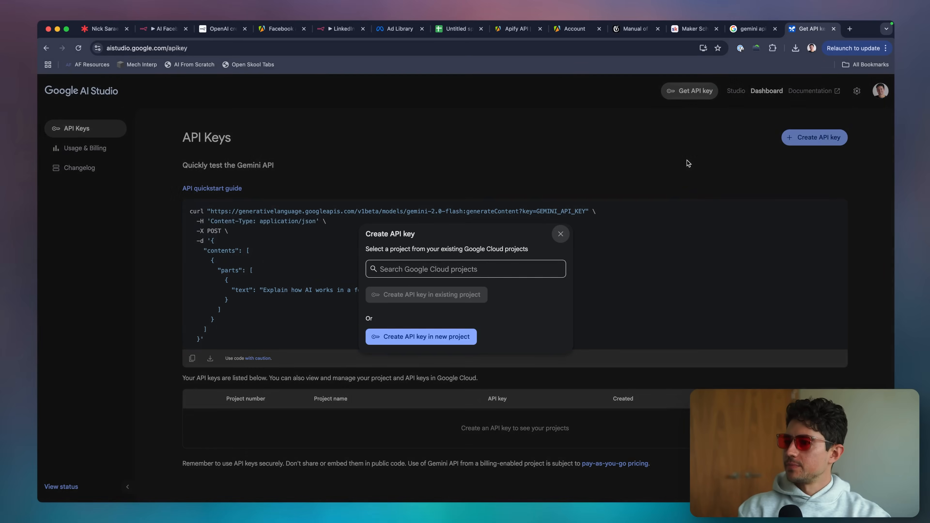
pyautogui.click(458, 336)
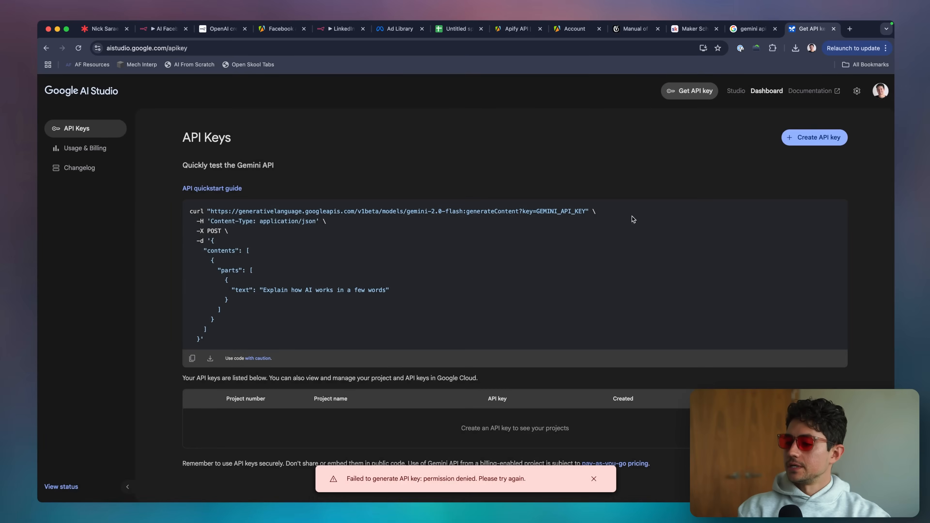
# Create a Gemini API key in the existing Google Assistant project, copy the key and close the dialog
pyautogui.click(802, 135)
pyautogui.click(484, 269)
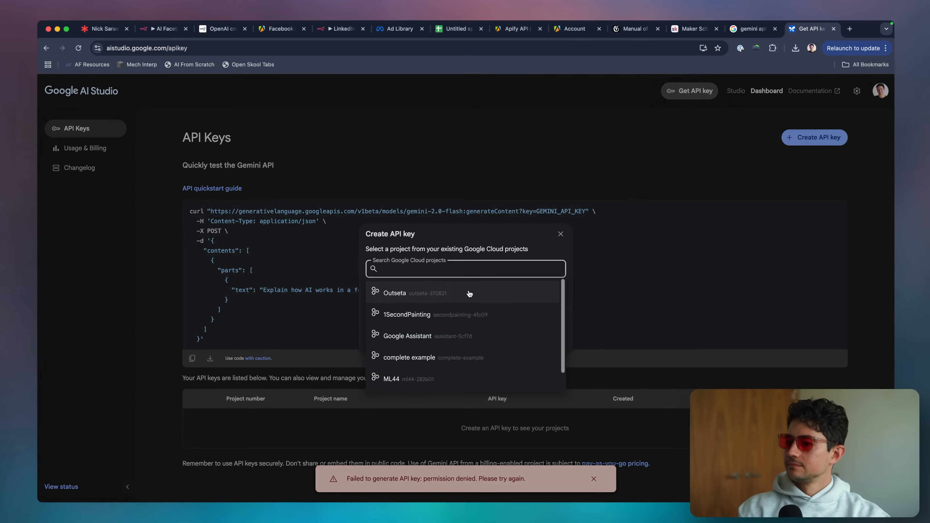
pyautogui.scroll(-1, 469, 293)
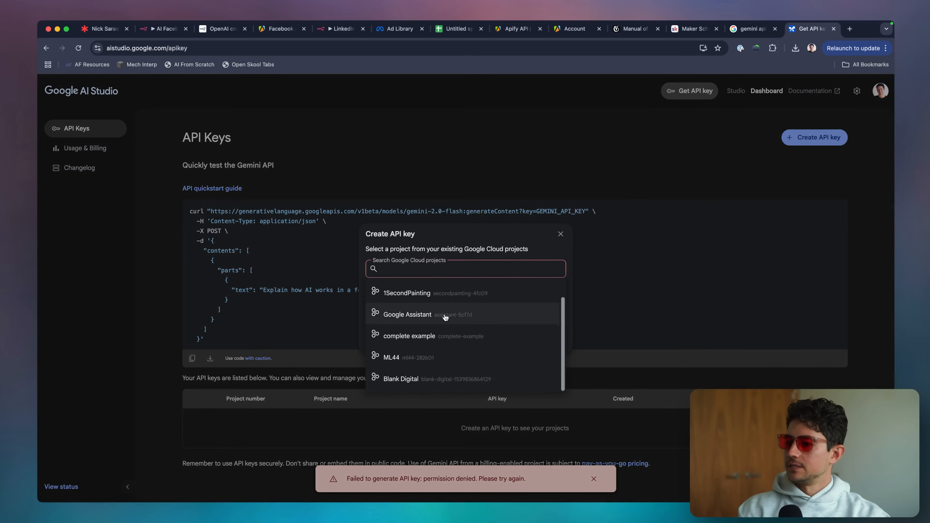
pyautogui.click(449, 315)
pyautogui.click(460, 297)
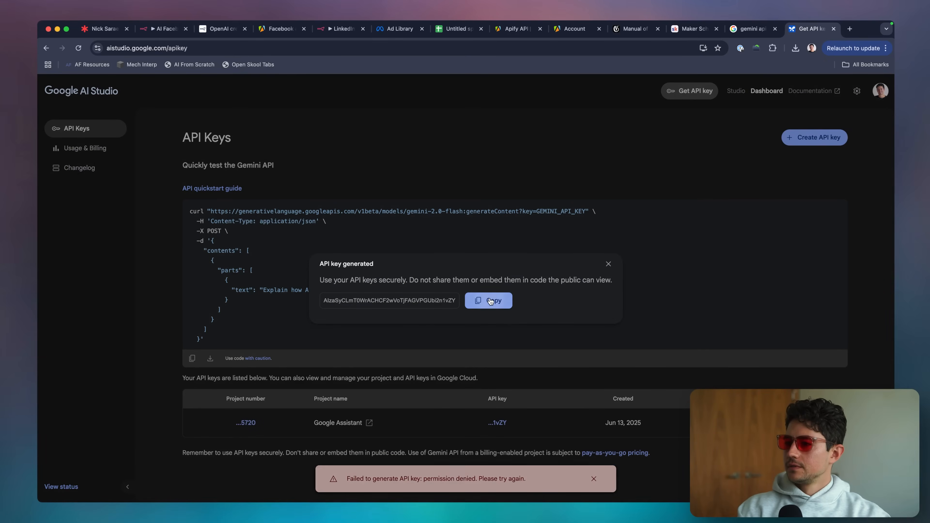
pyautogui.click(486, 300)
pyautogui.click(483, 153)
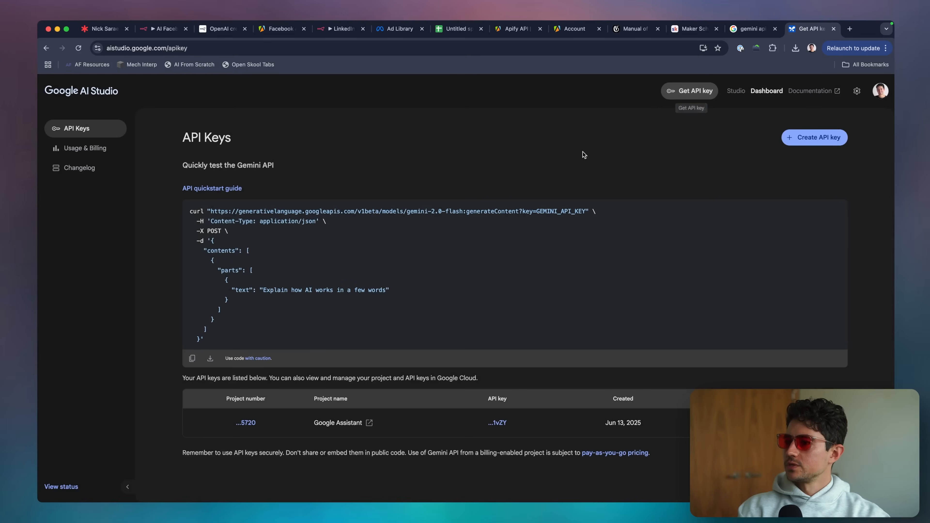
# Copy the Gemini API quickstart cURL request and return to the AI Facebook Ad Spy Tool workflow in n8n
pyautogui.click(192, 358)
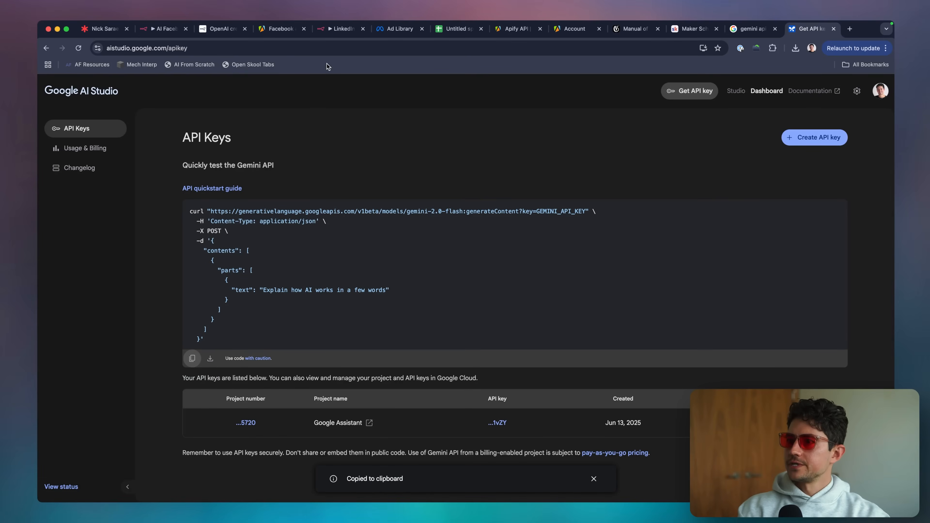
pyautogui.click(175, 34)
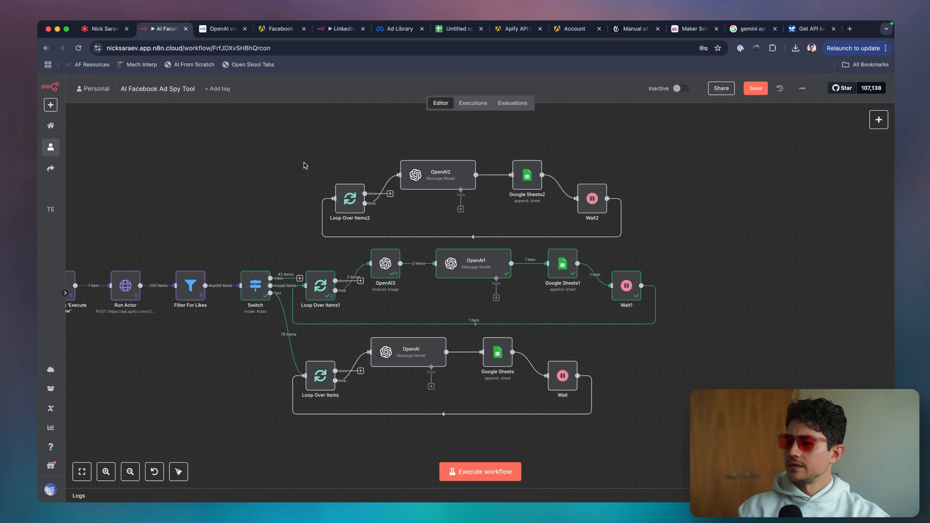
# Move the Loop Over Items2 branch up and to the right, clear of the image branch
pyautogui.moveTo(297, 145); pyautogui.dragTo(688, 256)
pyautogui.moveTo(593, 201); pyautogui.dragTo(687, 165)
pyautogui.click(313, 198)
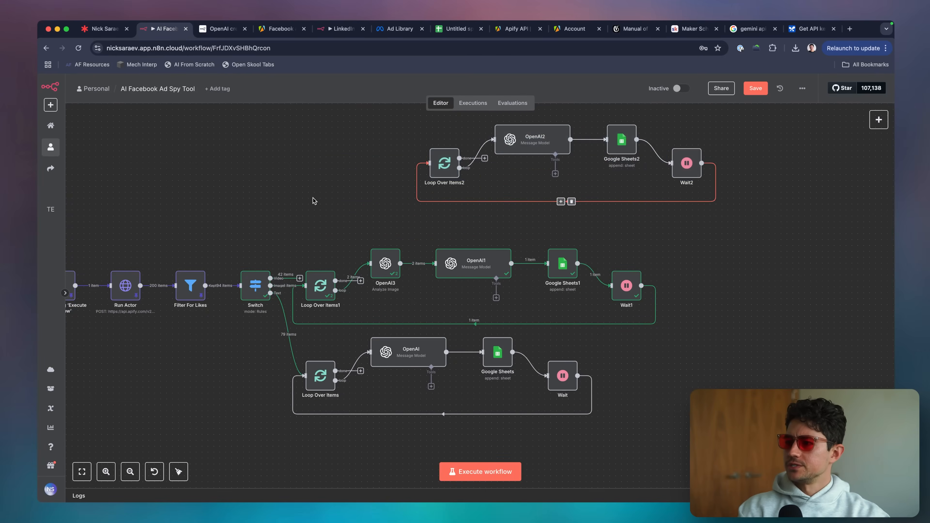
# Add an HTTP Request node and import the copied Gemini quickstart cURL request into it
pyautogui.scroll(1, 313, 201)
pyautogui.press('Tab')
pyautogui.write('http')
pyautogui.press('Return')
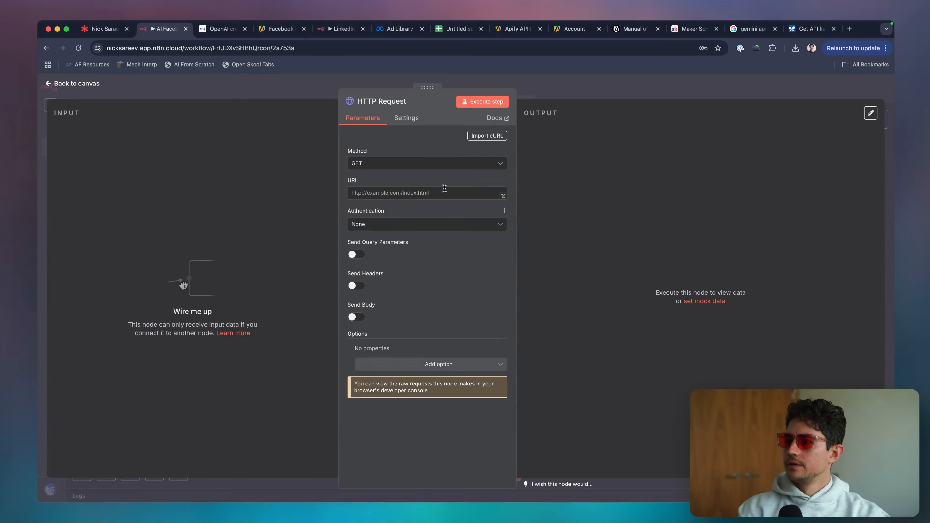
pyautogui.click(488, 135)
pyautogui.press('super+v')
pyautogui.click(595, 326)
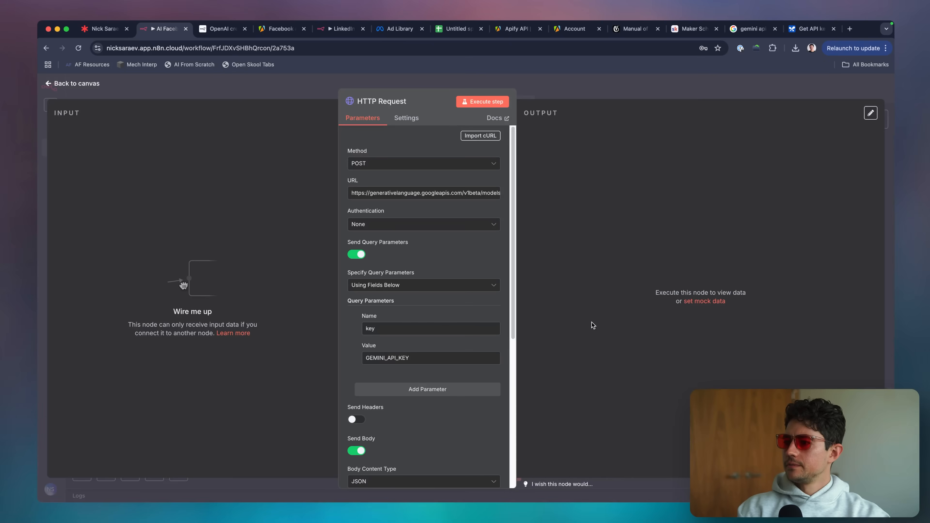
# Switch to Google AI Studio, place its browser tab beside the n8n workflow and copy the Google Assistant project's API key
pyautogui.scroll(-1, 425, 266)
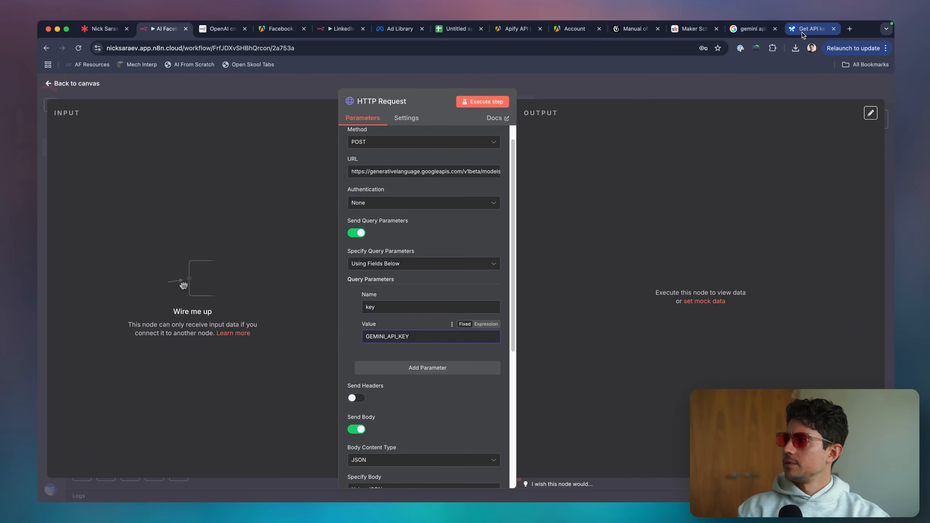
pyautogui.click(802, 32)
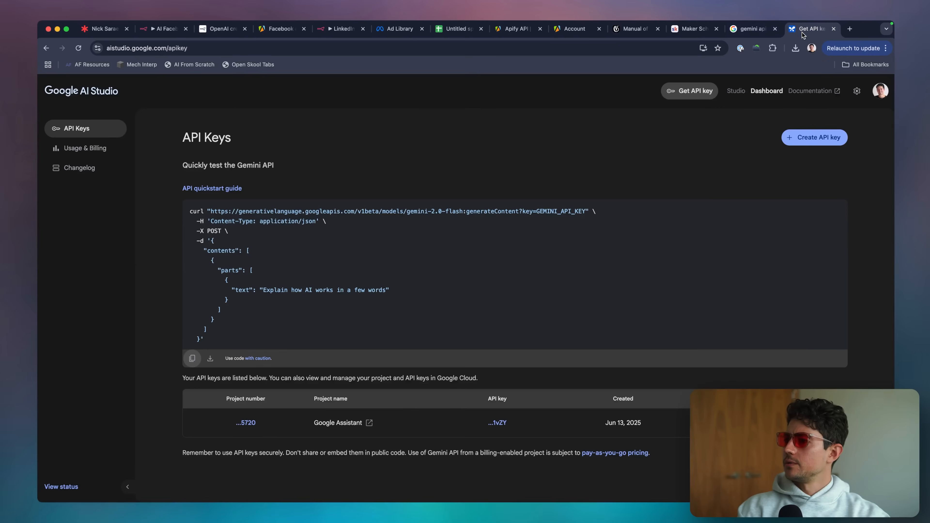
pyautogui.moveTo(803, 32); pyautogui.dragTo(223, 29)
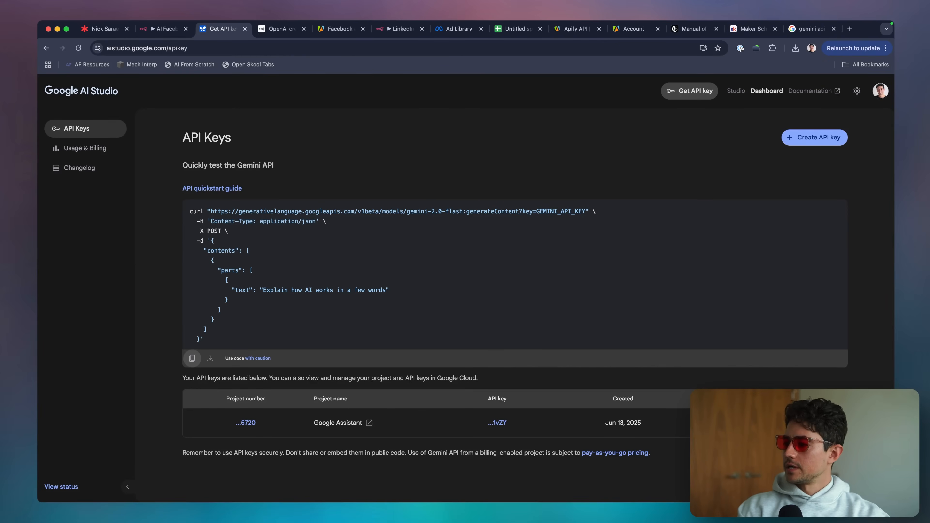
pyautogui.click(248, 425)
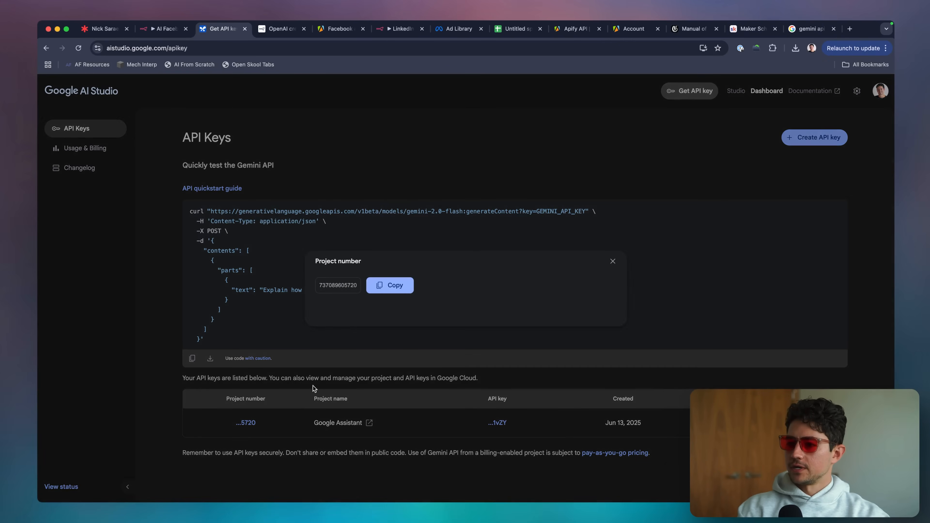
pyautogui.click(390, 285)
pyautogui.click(424, 357)
pyautogui.click(507, 424)
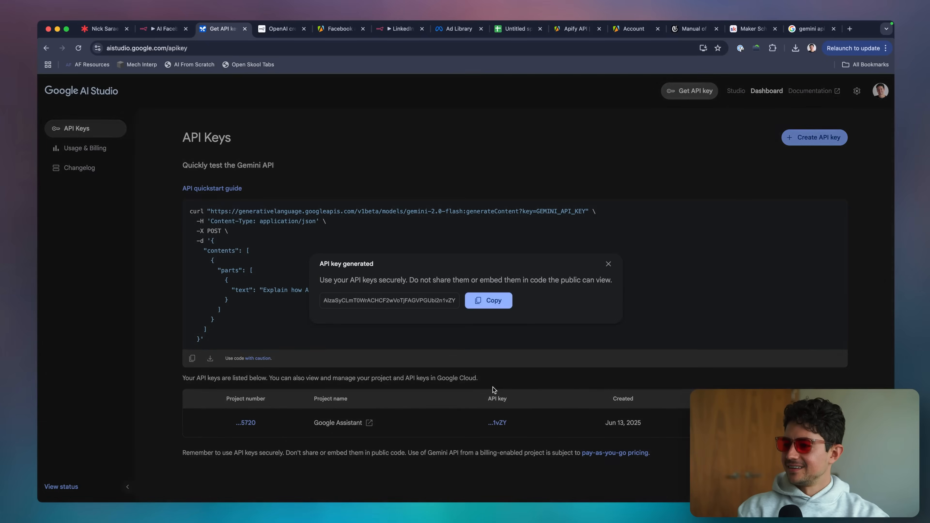
pyautogui.click(489, 300)
# Back in n8n, replace the key query parameter's placeholder value with the copied Gemini API key and execute the HTTP Request
pyautogui.press('super+shift+bracketleft')
pyautogui.press('super+a')
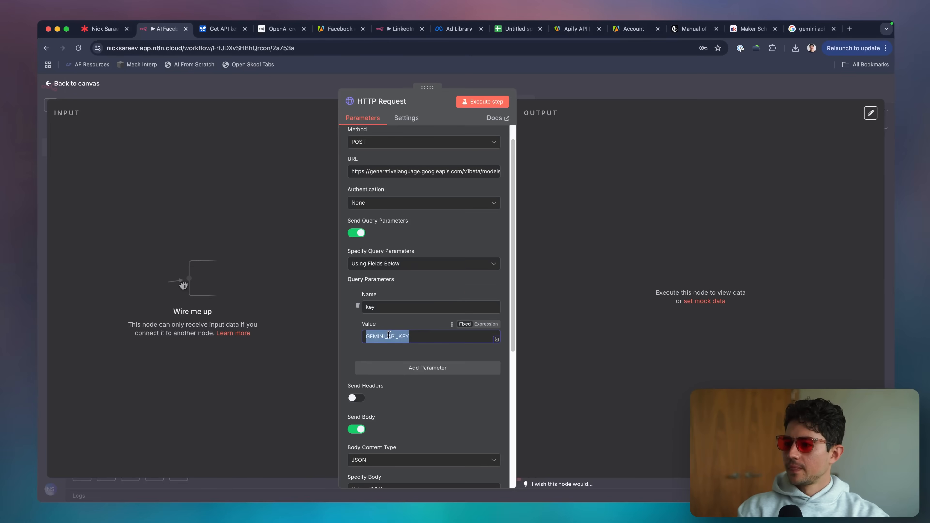
pyautogui.press('super+v')
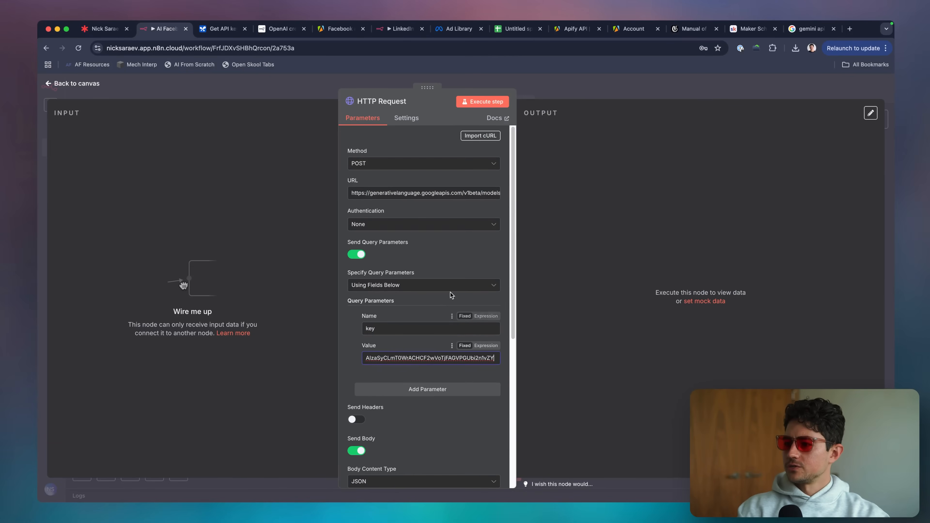
pyautogui.click(486, 102)
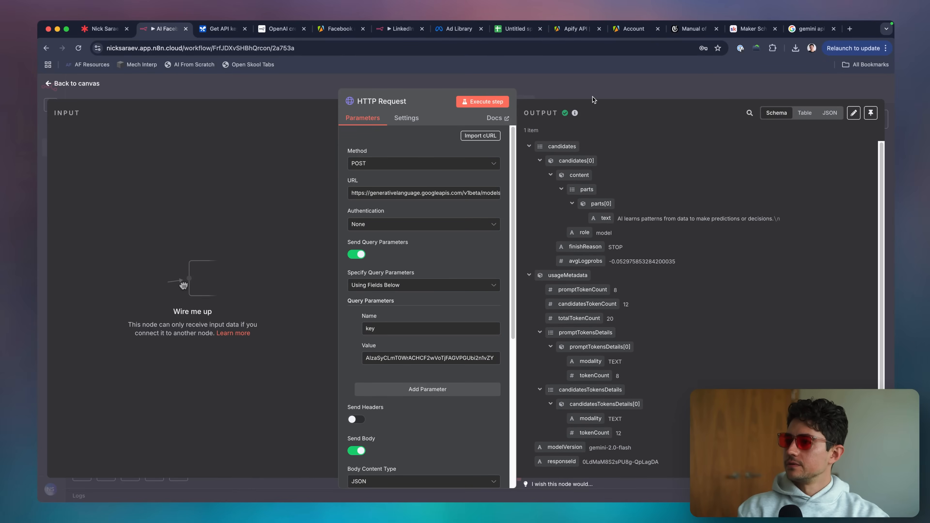
# Open the API quickstart guide from Google AI Studio and read the Video understanding page's section on video input methods
pyautogui.hotkey('ctrl', 'Tab')
pyautogui.click(544, 139)
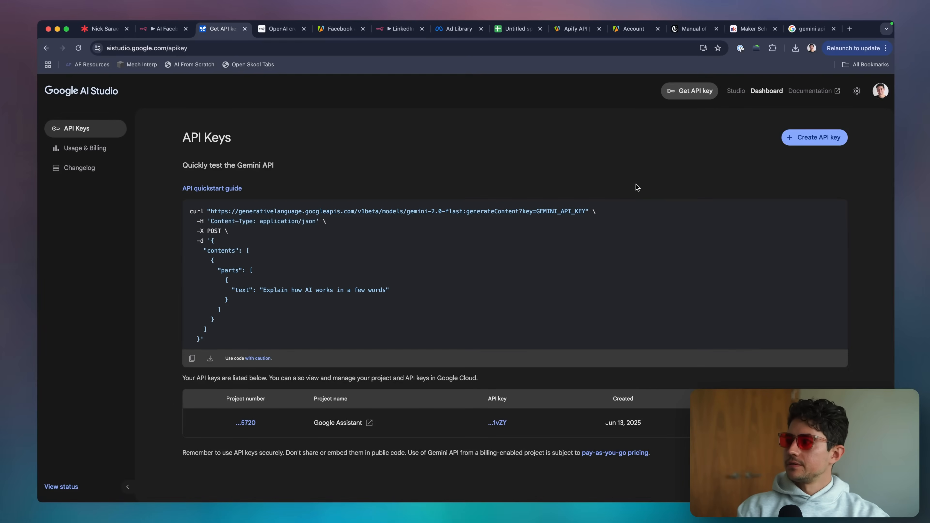
pyautogui.click(220, 188)
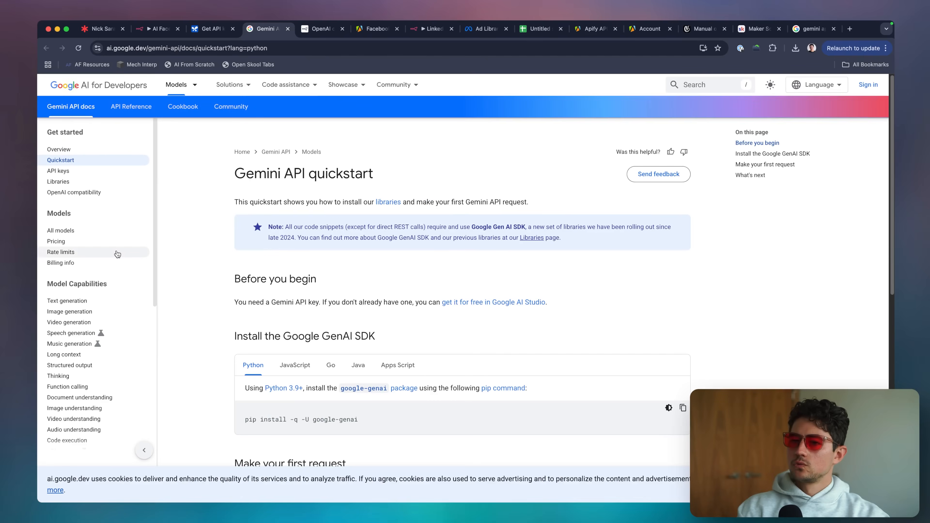
pyautogui.scroll(-3, 93, 315)
pyautogui.click(74, 343)
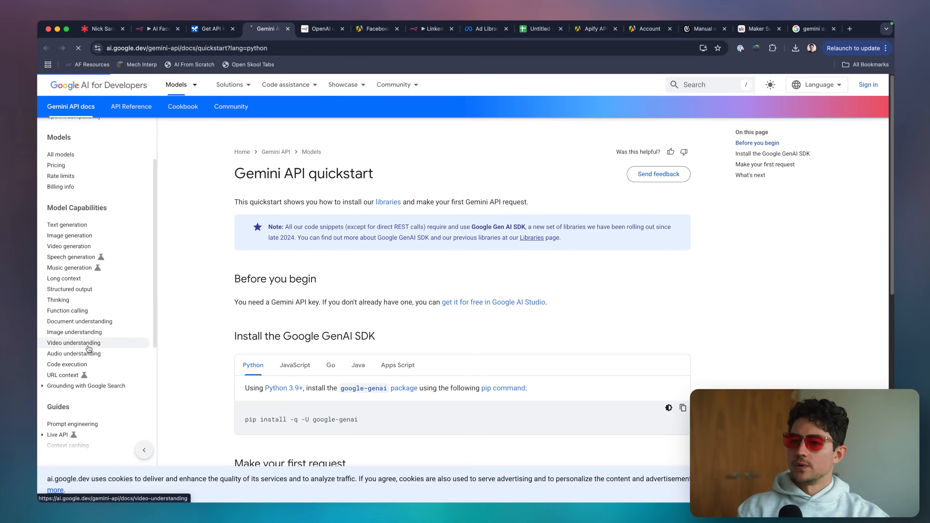
pyautogui.scroll(-3, 380, 274)
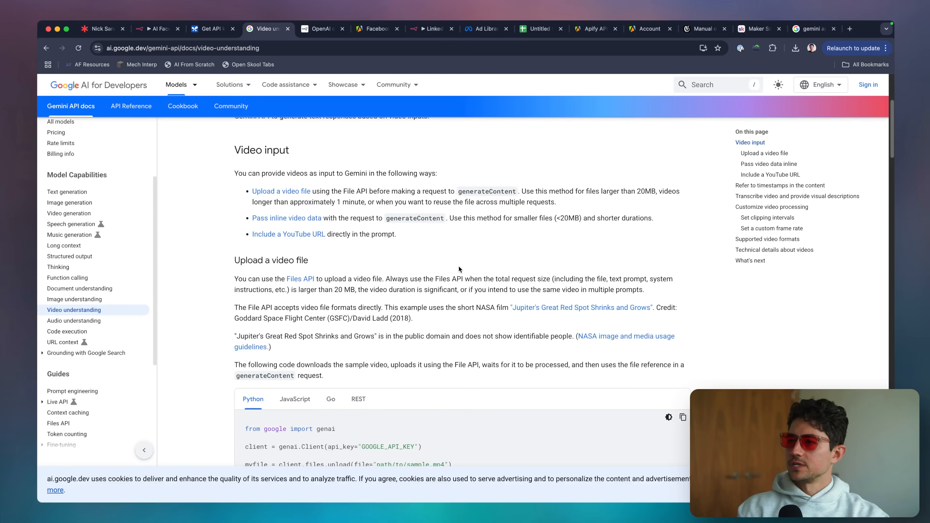
pyautogui.scroll(-1, 459, 270)
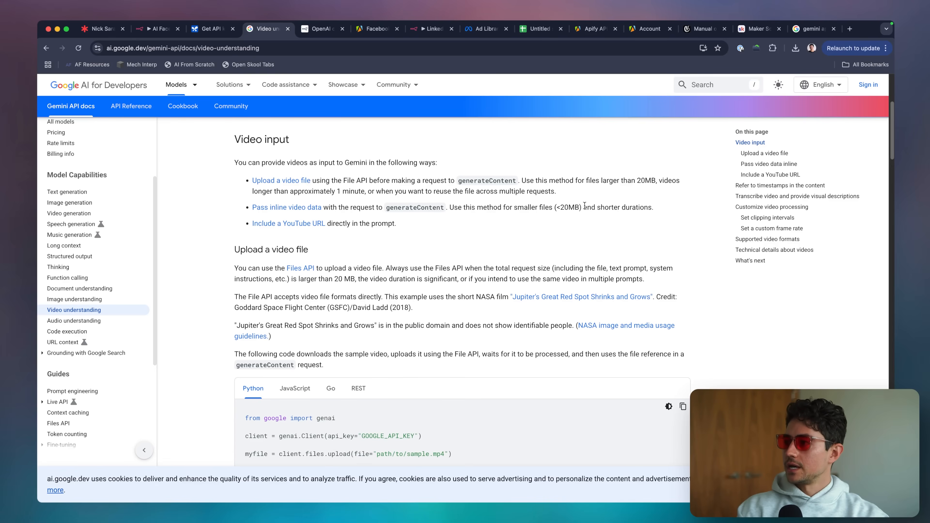
# Return to the n8n workflow, open the Run Actor node and search its output for "video"
pyautogui.click(160, 29)
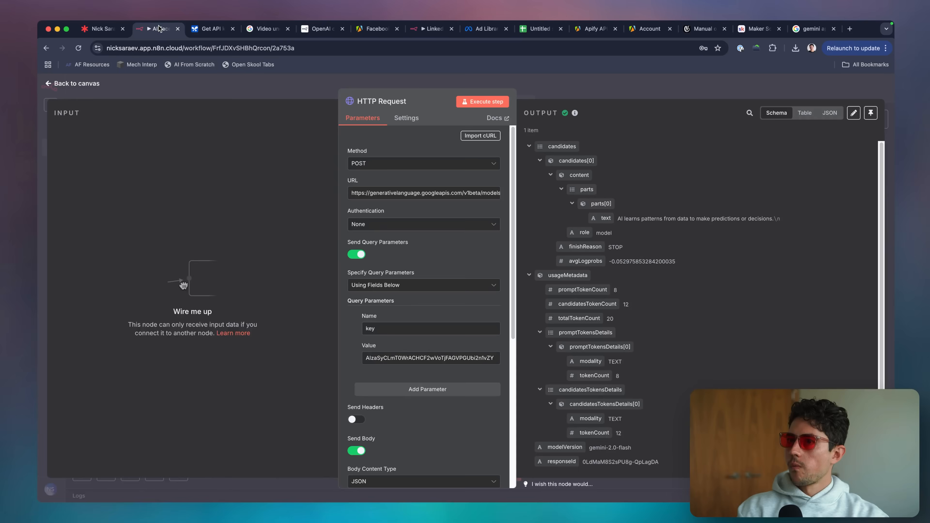
pyautogui.click(574, 87)
pyautogui.scroll(-2, 575, 231)
pyautogui.hscroll(-1, 575, 233)
pyautogui.doubleClick(185, 221)
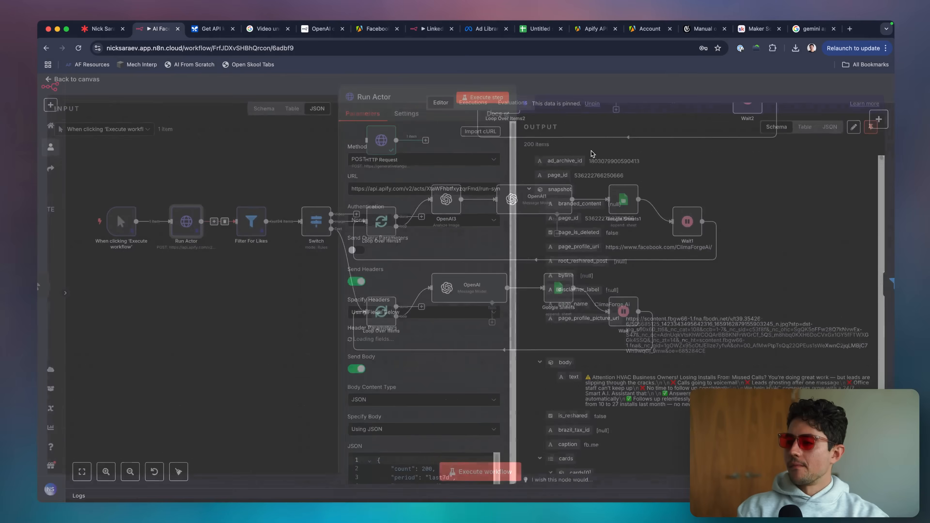
pyautogui.scroll(-1, 726, 208)
pyautogui.scroll(-1, 725, 208)
pyautogui.press('super+f')
pyautogui.write('video')
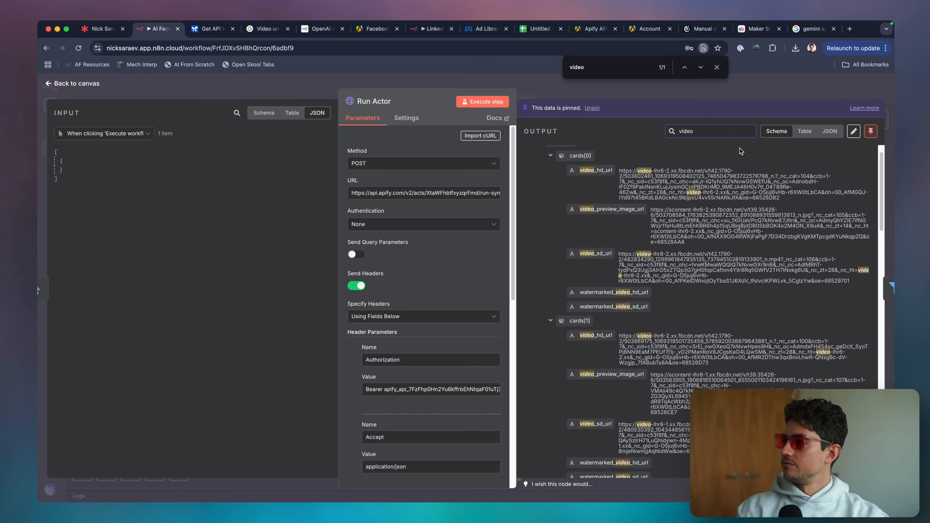
# Open the first card's video_sd_url in a new tab, save and play the video, and close the tab
pyautogui.tripleClick(702, 178)
pyautogui.tripleClick(683, 266)
pyautogui.press('super+c')
pyautogui.press('super+t')
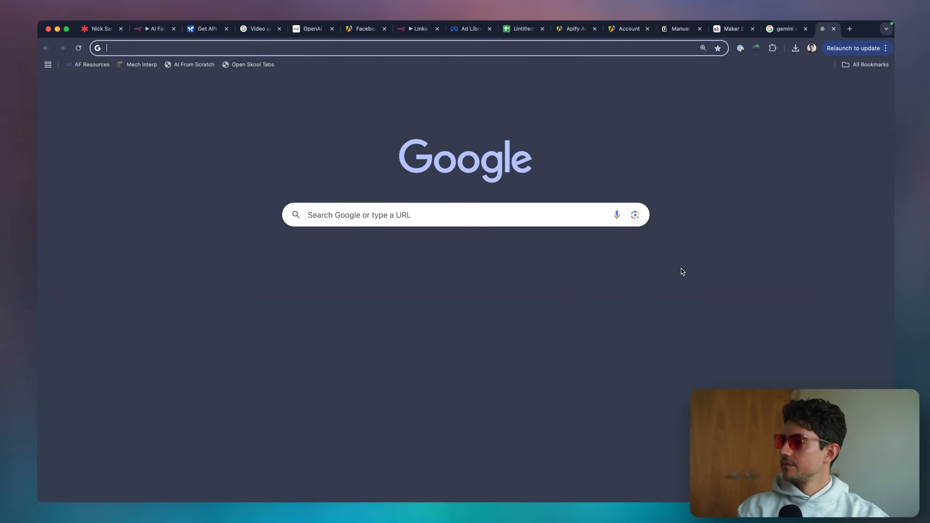
pyautogui.press('super+v')
pyautogui.press('Return')
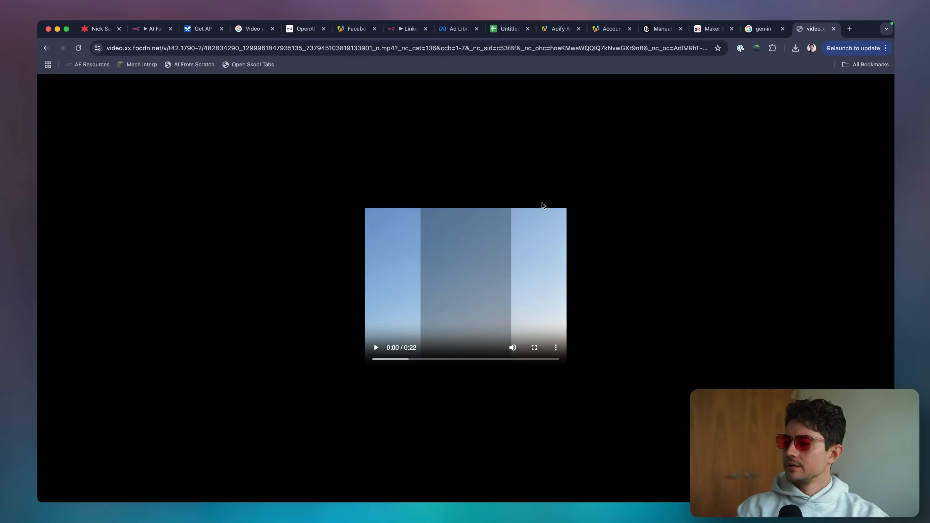
pyautogui.press('super+s')
pyautogui.press('Return')
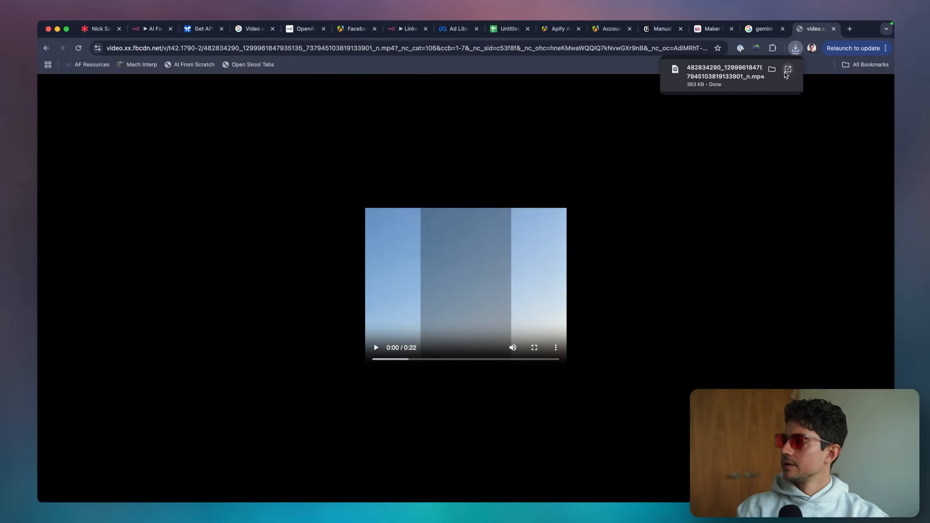
pyautogui.click(388, 348)
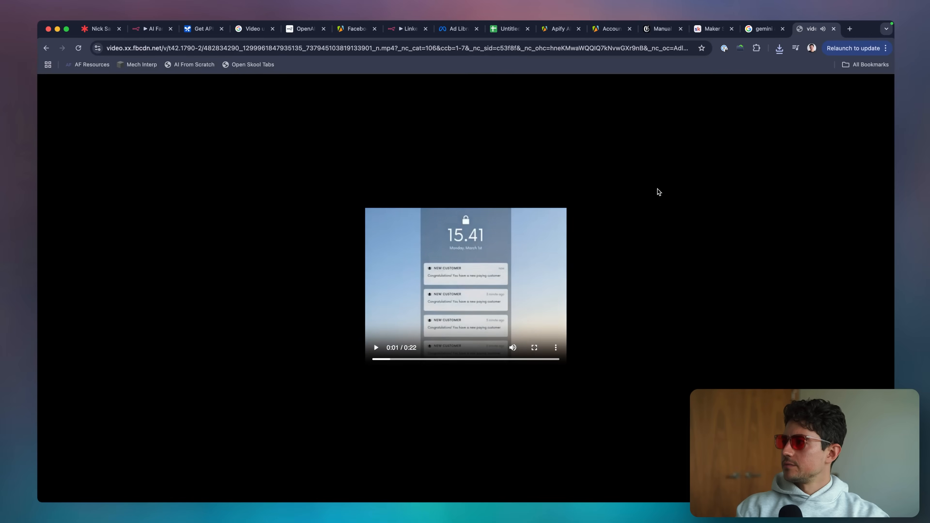
pyautogui.press('super+w')
# Open the second card's video_sd_url in a new tab, save the video to Downloads, check its file size and close the tab
pyautogui.scroll(-2, 666, 209)
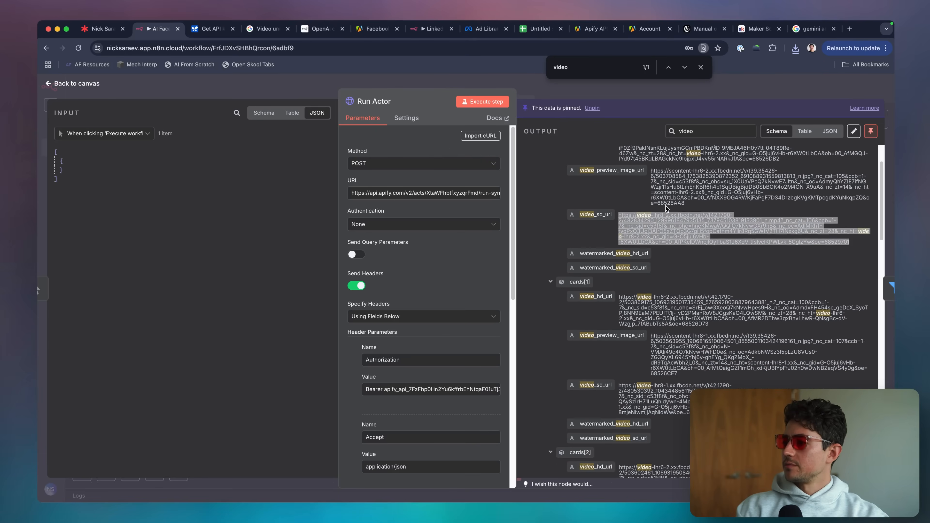
pyautogui.tripleClick(653, 397)
pyautogui.press('super+c')
pyautogui.press('super+t')
pyautogui.press('super+v')
pyautogui.press('Return')
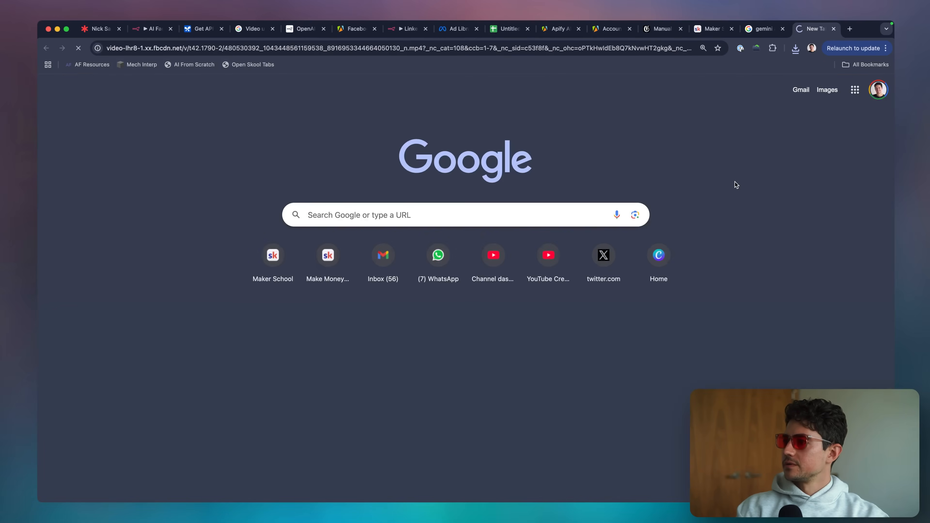
pyautogui.press('super+s')
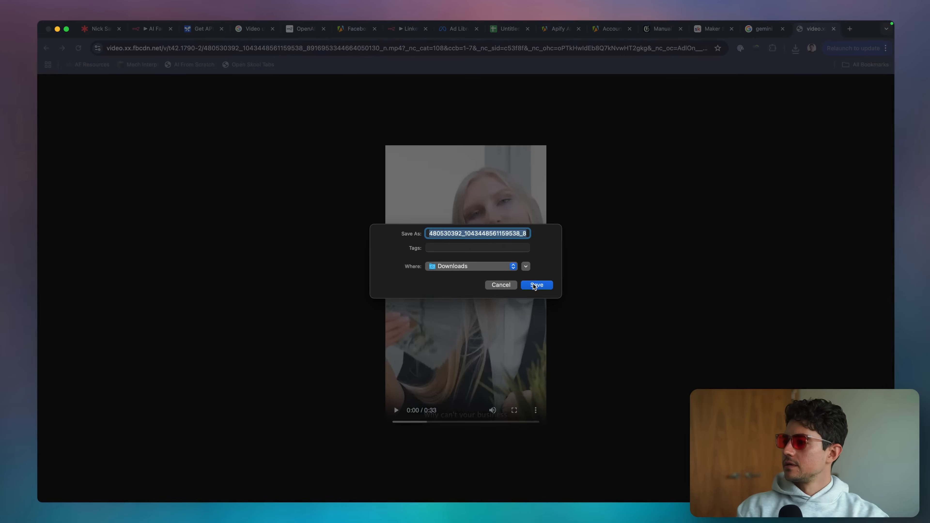
pyautogui.click(536, 286)
pyautogui.click(796, 48)
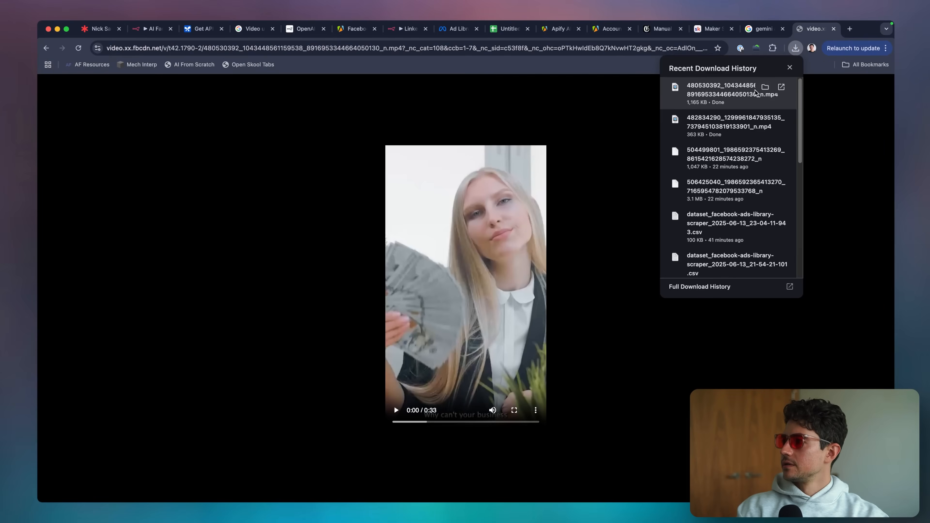
pyautogui.click(617, 121)
pyautogui.press('super+w')
# Return to the Gemini Video understanding documentation and review its video input options and code examples
pyautogui.click(202, 30)
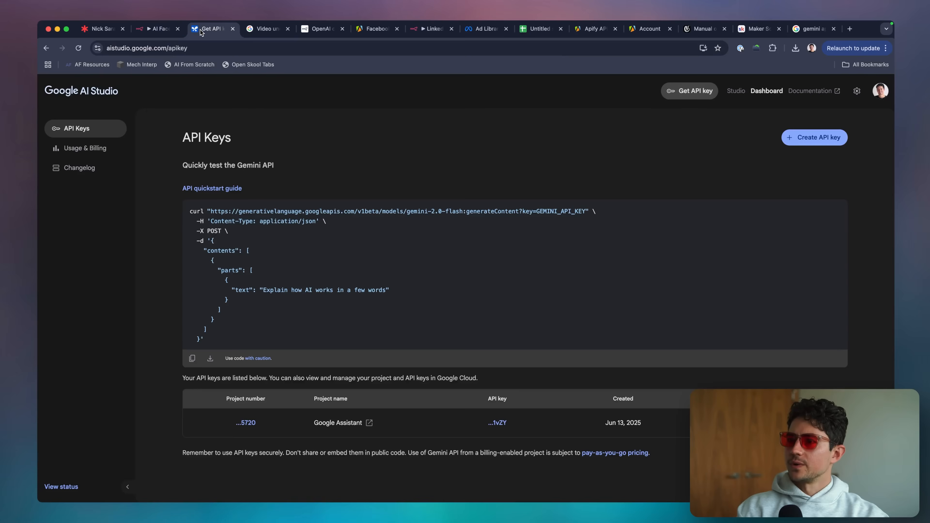
pyautogui.click(271, 30)
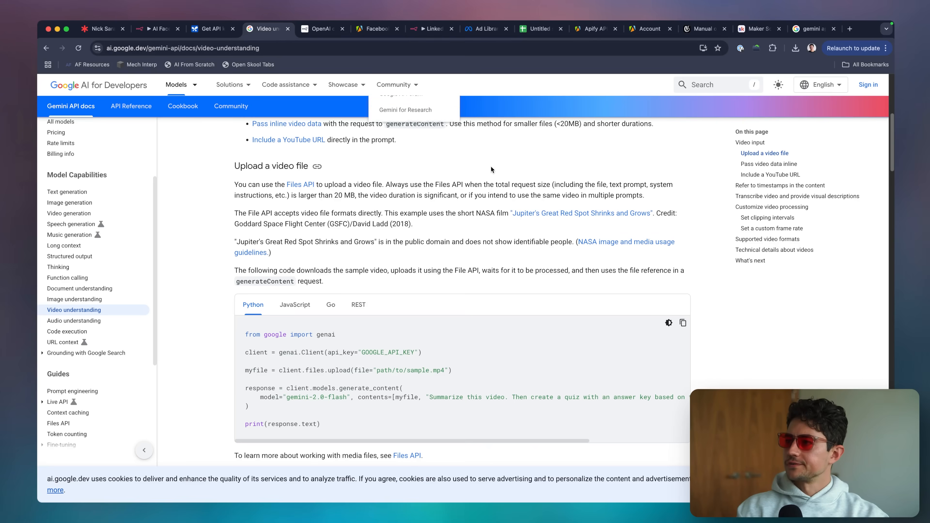
pyautogui.scroll(3, 483, 212)
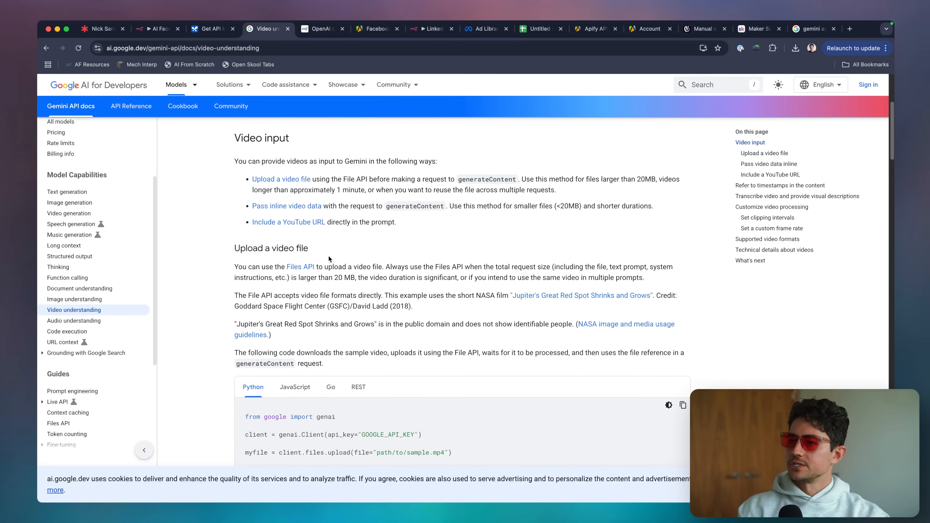
pyautogui.scroll(-1, 416, 228)
pyautogui.scroll(-20, 389, 198)
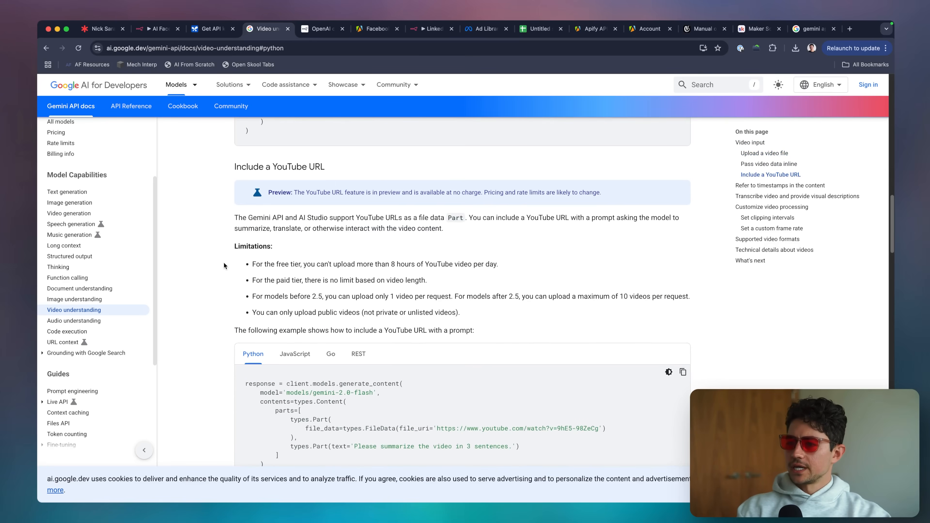
pyautogui.scroll(-15, 224, 263)
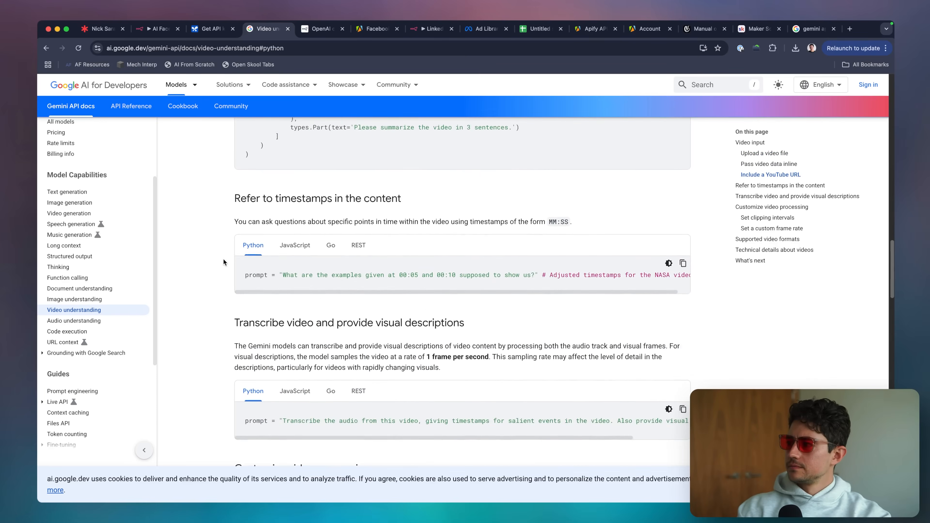
pyautogui.scroll(20, 223, 261)
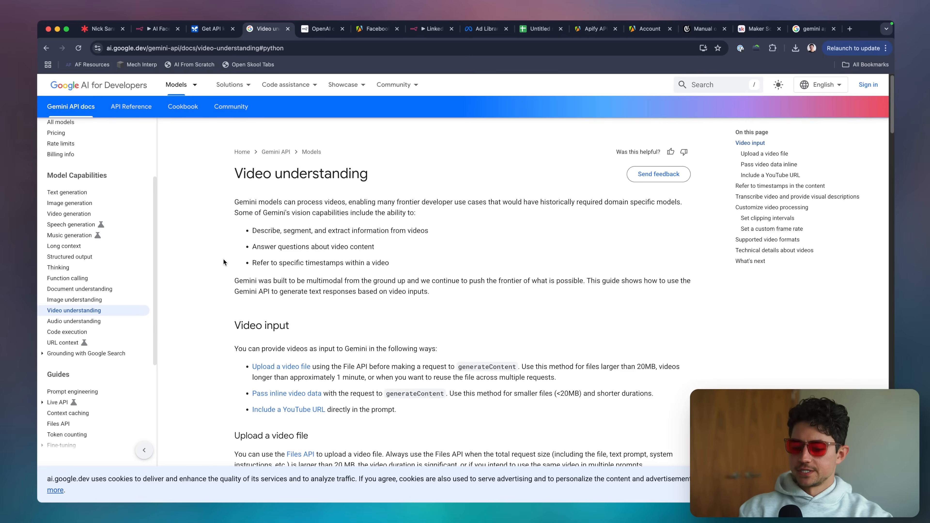
# Search the Video understanding page for "curl" and "http" and go through the matches
pyautogui.press('super+f')
pyautogui.write('curl')
pyautogui.write('http')
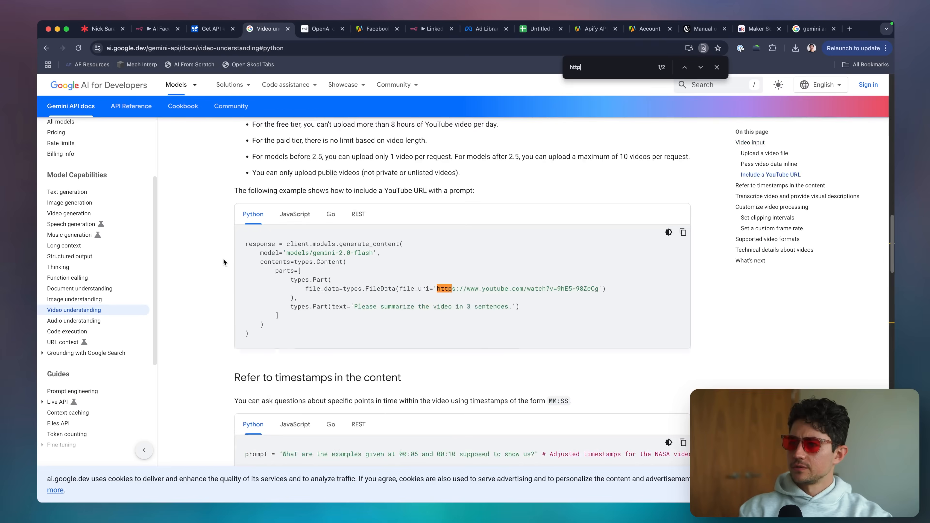
pyautogui.press('Return')
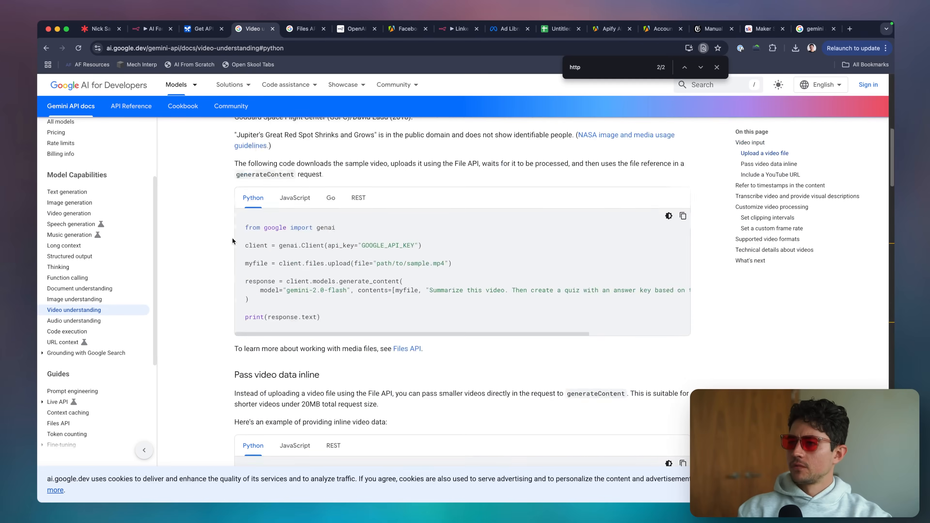
# Close the page search and review the introduction and file upload section of the Files API documentation
pyautogui.scroll(15, 233, 239)
pyautogui.scroll(-1, 233, 241)
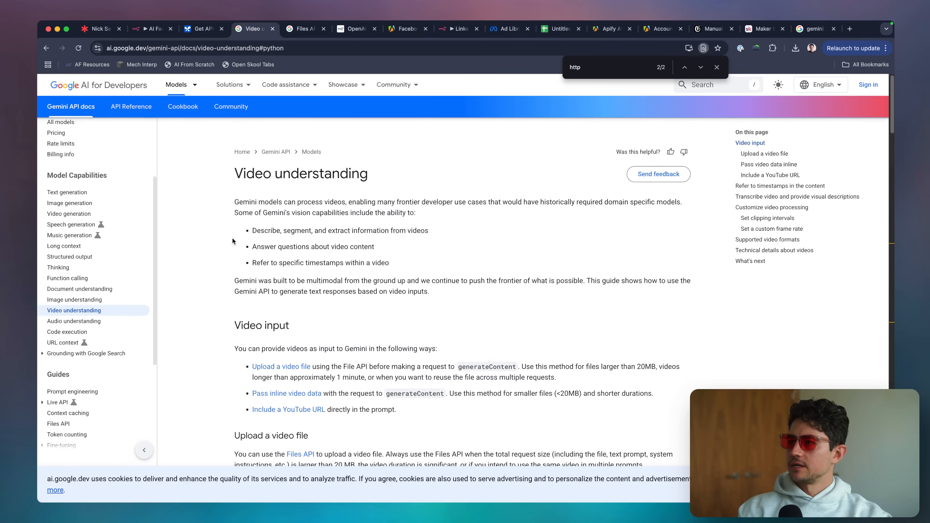
pyautogui.click(717, 67)
pyautogui.hotkey('ctrl', 'Tab')
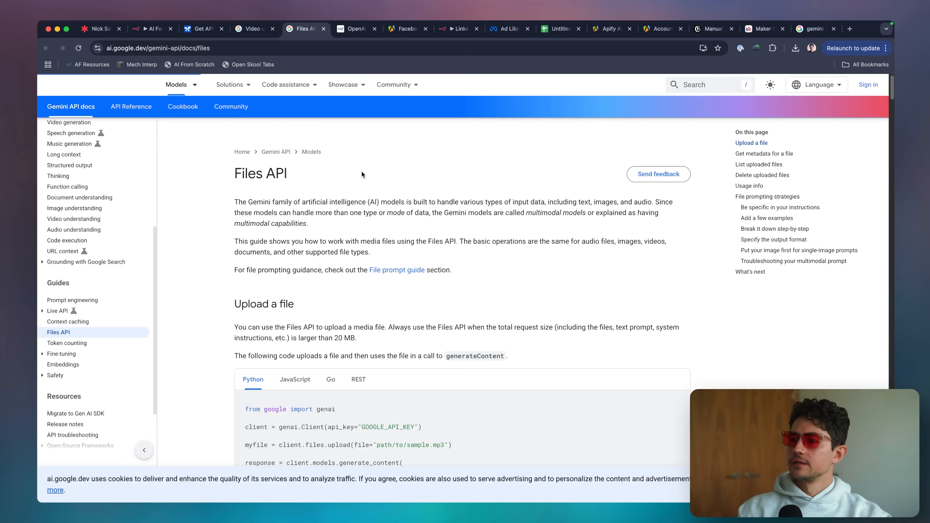
pyautogui.scroll(-2, 362, 174)
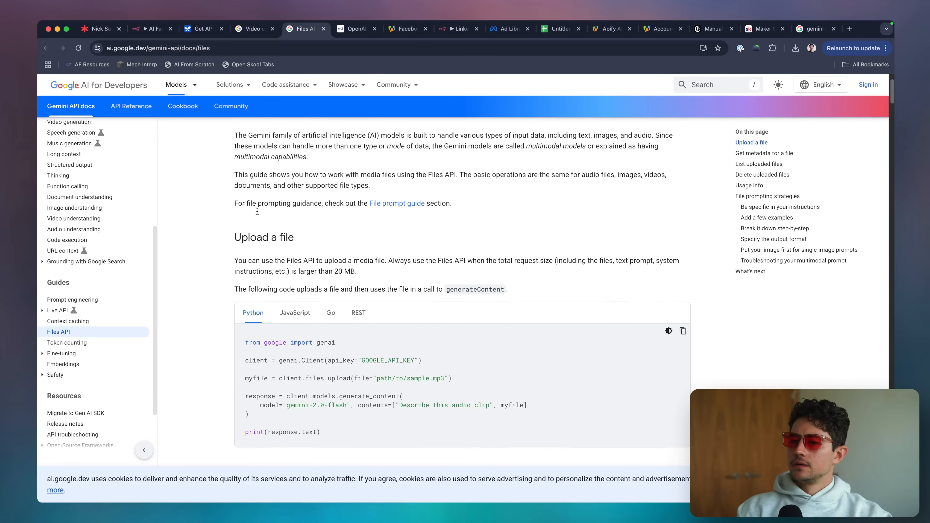
pyautogui.scroll(2, 199, 253)
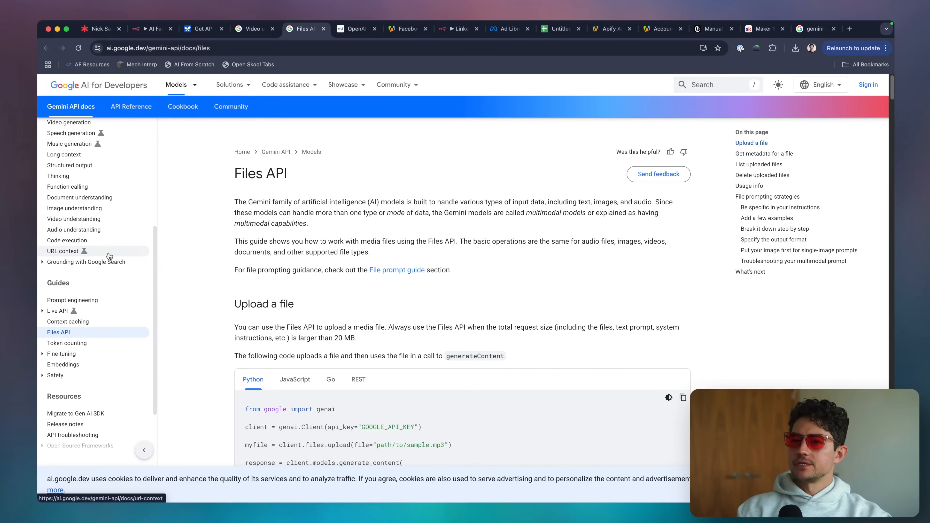
# View the REST version of the first generateContent request in the Quickstart guide and return to the Files API page
pyautogui.scroll(3, 72, 227)
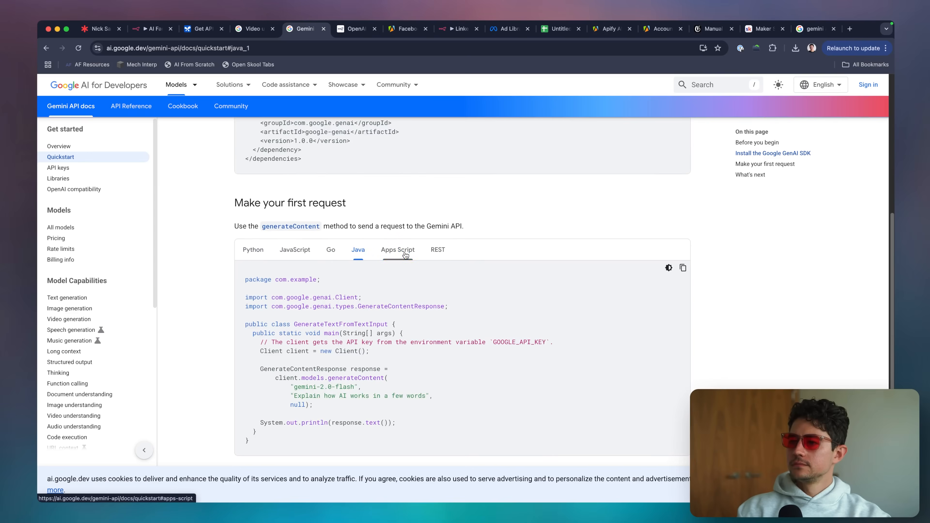
pyautogui.click(405, 252)
pyautogui.click(437, 253)
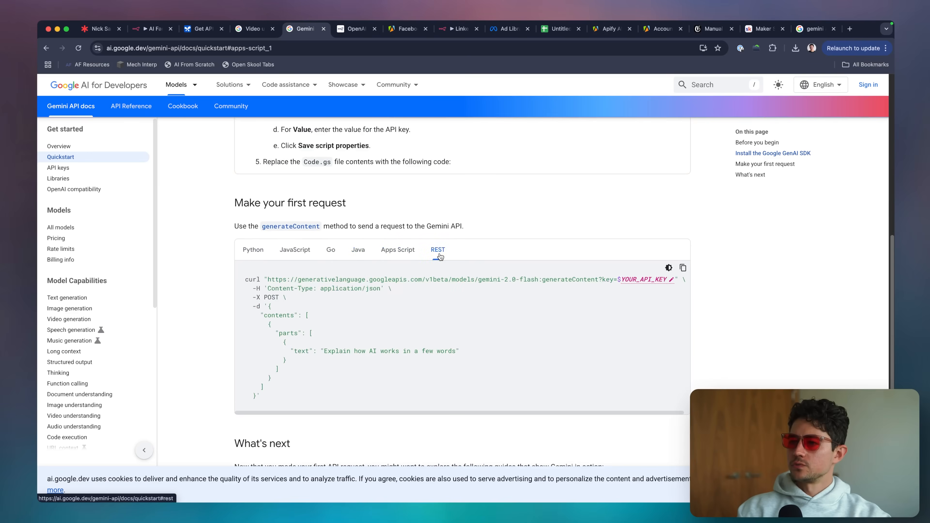
pyautogui.scroll(-1, 445, 235)
pyautogui.scroll(5, 445, 176)
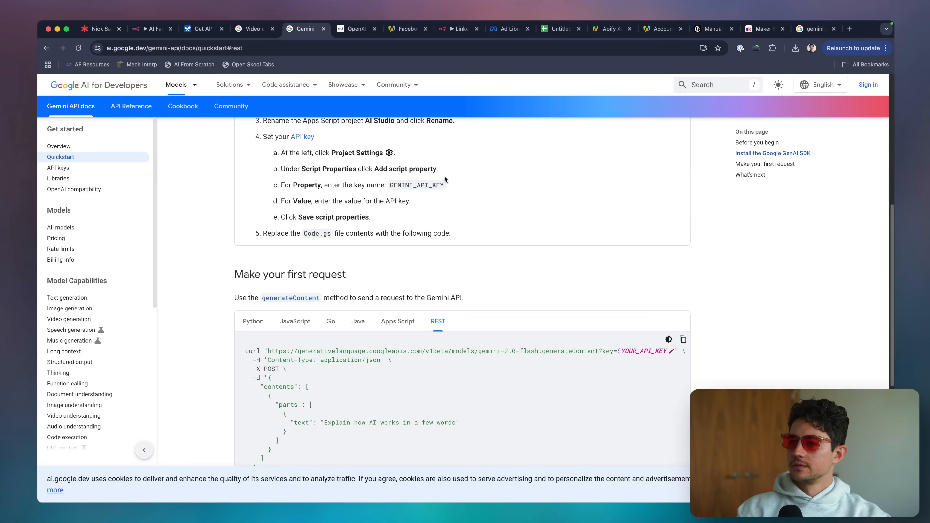
pyautogui.scroll(-6, 408, 172)
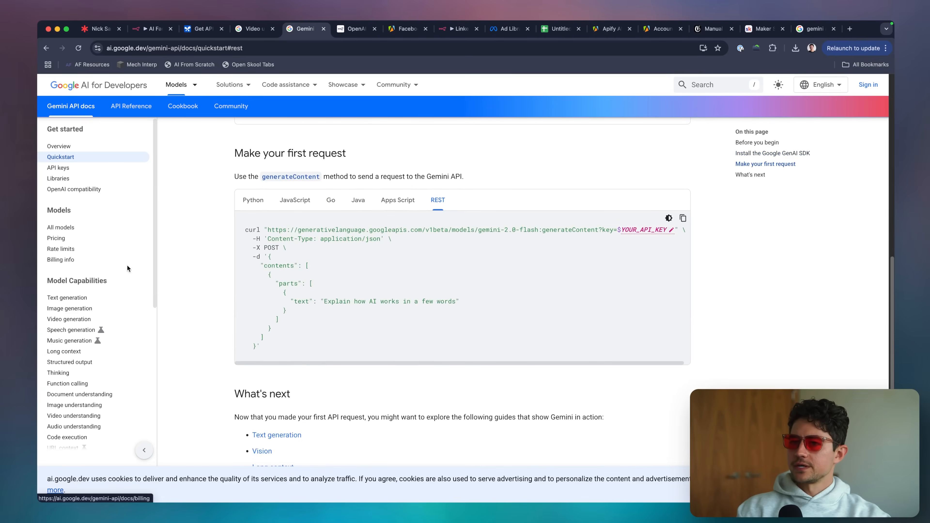
pyautogui.click(46, 49)
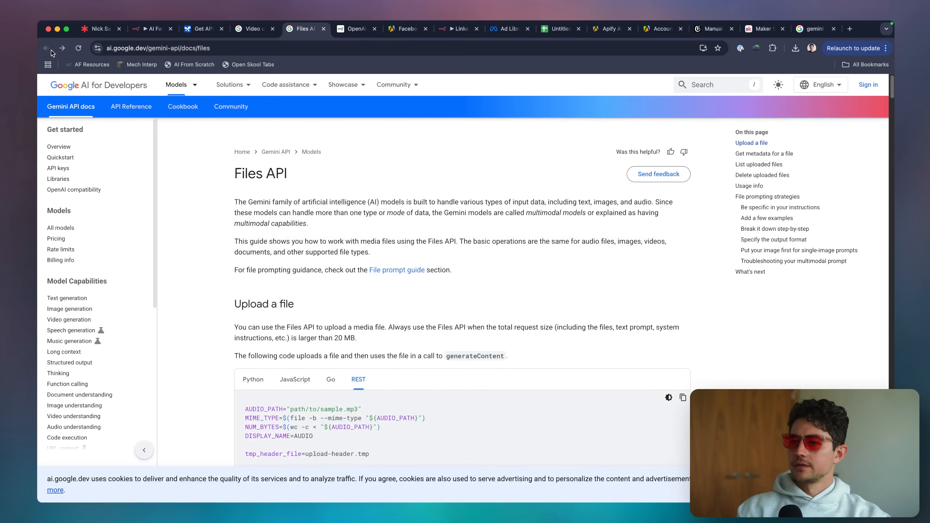
# Show the REST version of the upload example on the Video understanding page and examine its first curl request line
pyautogui.hotkey('ctrl', 'shift', 'Tab')
pyautogui.scroll(-10, 407, 250)
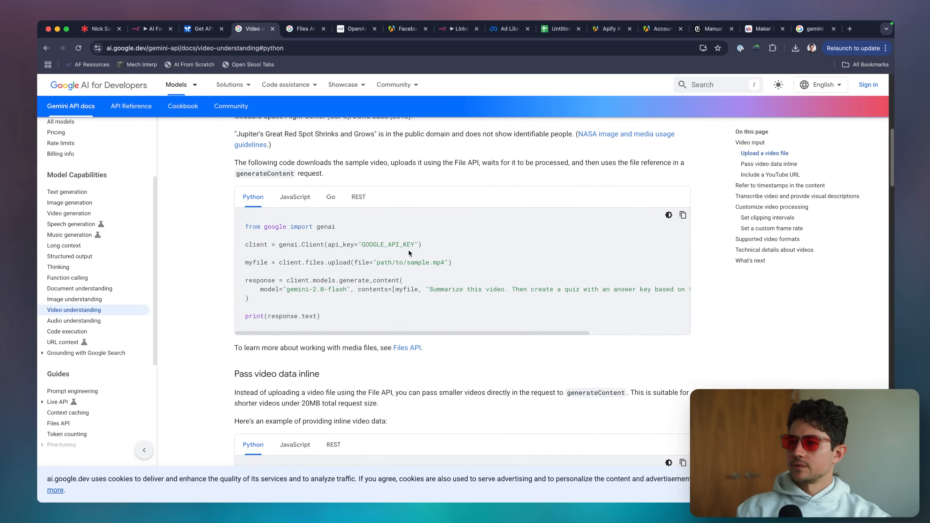
pyautogui.click(349, 193)
pyautogui.scroll(-1, 431, 223)
pyautogui.scroll(-1, 431, 221)
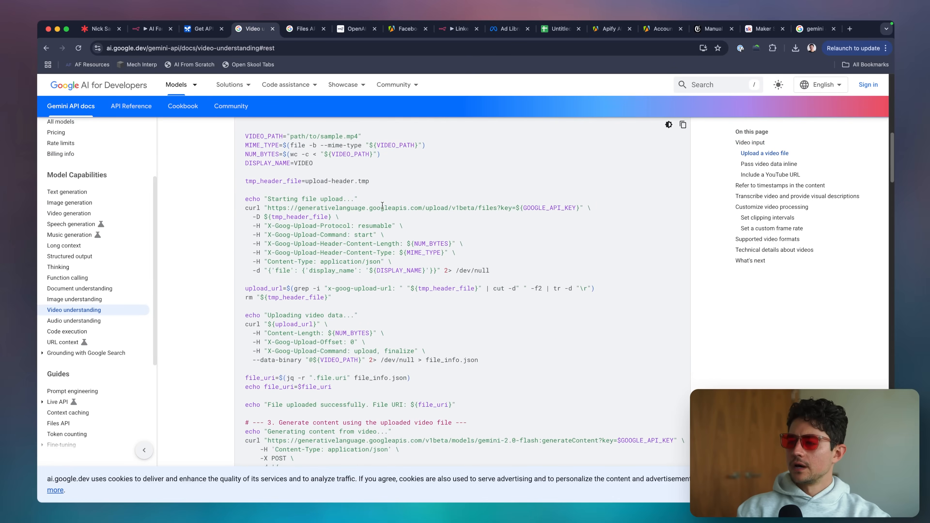
pyautogui.tripleClick(389, 208)
pyautogui.scroll(-2, 439, 238)
pyautogui.scroll(2, 463, 261)
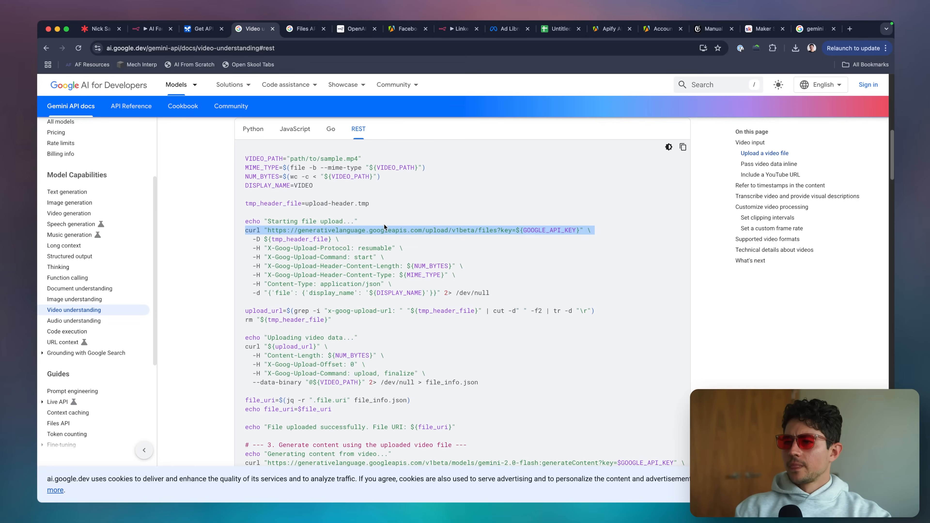
pyautogui.scroll(1, 292, 194)
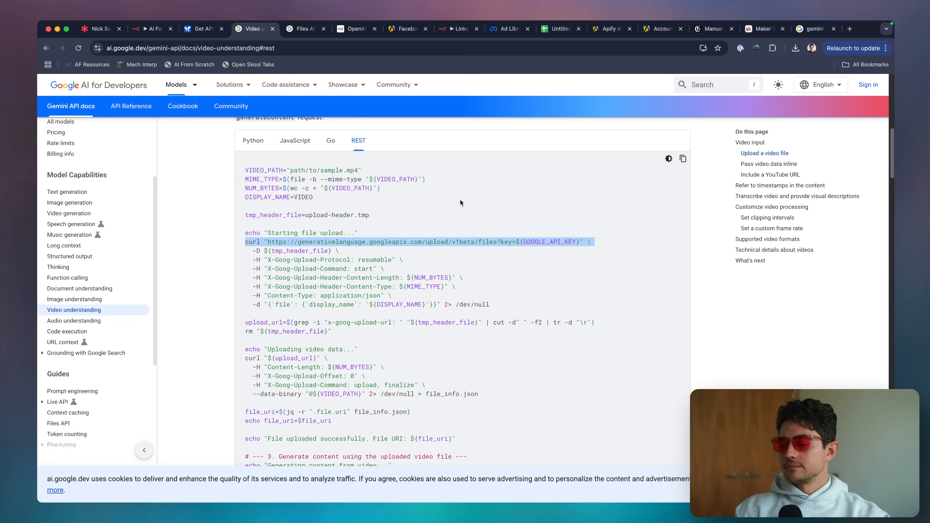
# Select the full curl command that starts the file upload and read through the upload and generateContent requests below it
pyautogui.scroll(-3, 461, 203)
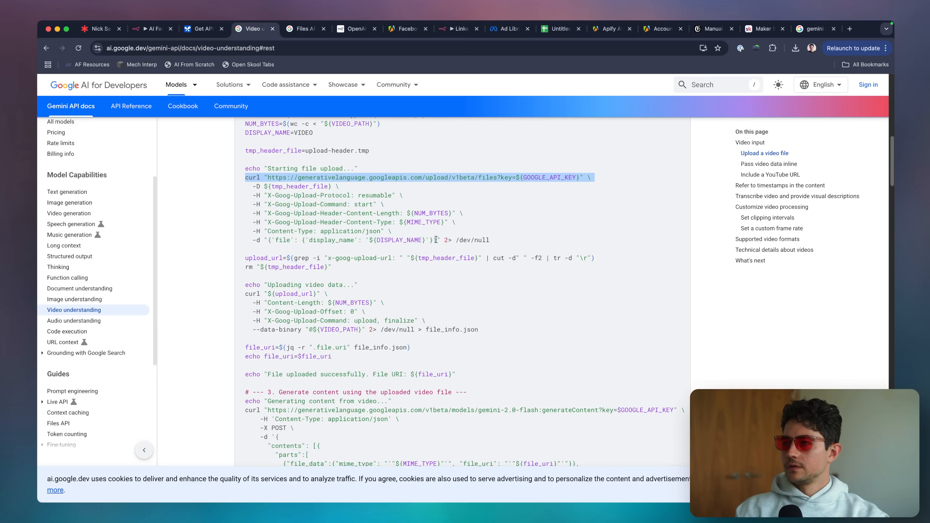
pyautogui.keyDown('shift'); pyautogui.click(493, 241); pyautogui.keyUp('shift')
pyautogui.scroll(1, 407, 221)
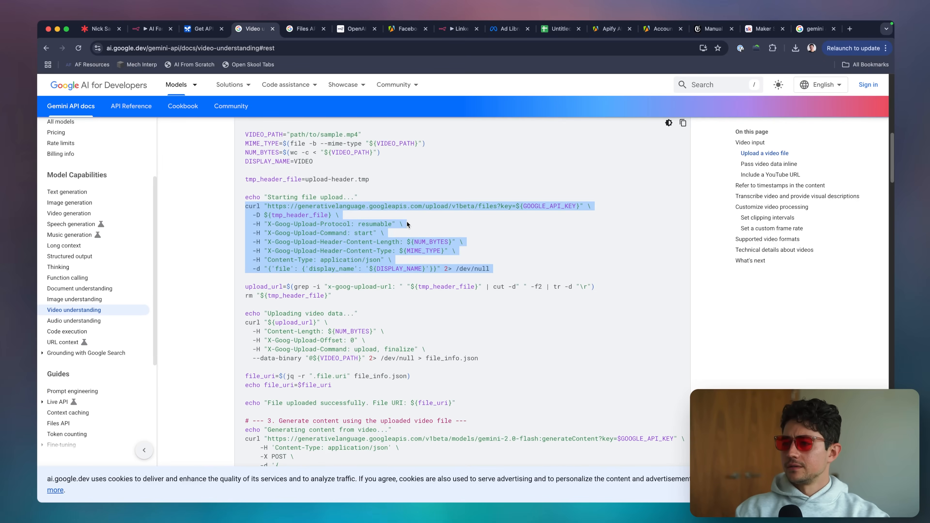
pyautogui.scroll(-12, 407, 224)
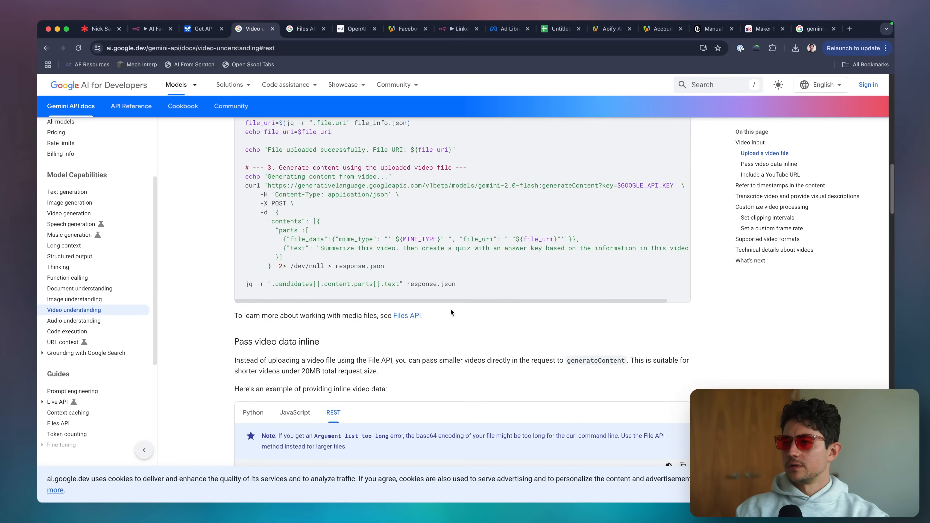
pyautogui.scroll(4, 452, 312)
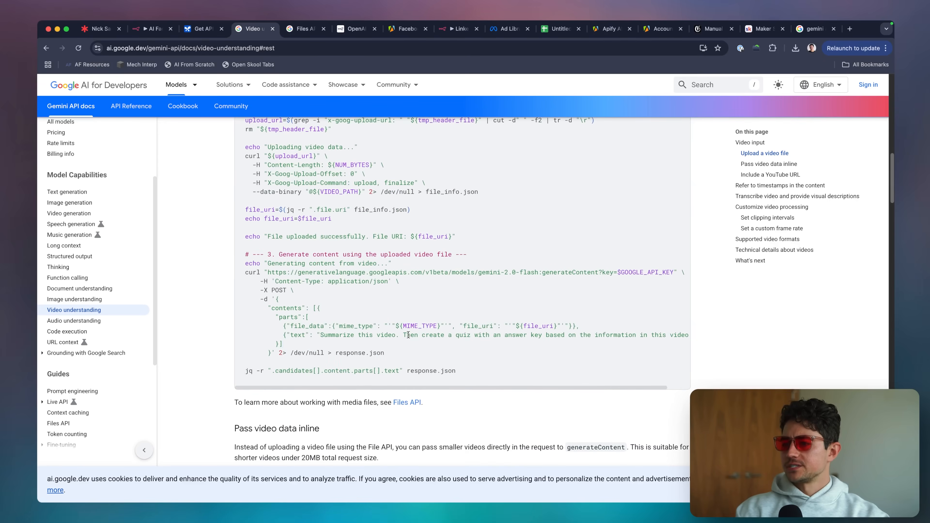
# Examine the REST example for uploading a video file, including its upload requests and the generateContent cURL request
pyautogui.tripleClick(411, 335)
pyautogui.click(286, 288)
pyautogui.tripleClick(286, 277)
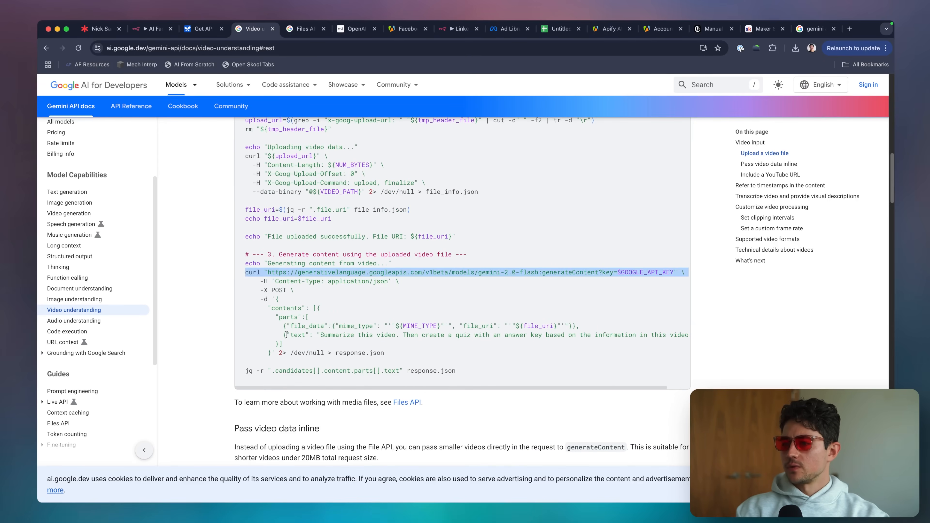
pyautogui.moveTo(271, 353); pyautogui.dragTo(248, 273)
pyautogui.scroll(4, 248, 272)
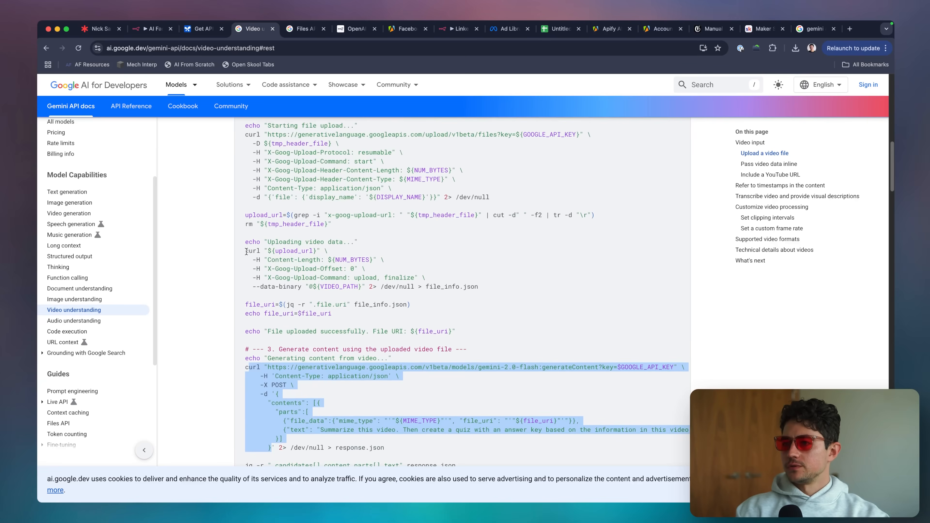
pyautogui.scroll(12, 246, 252)
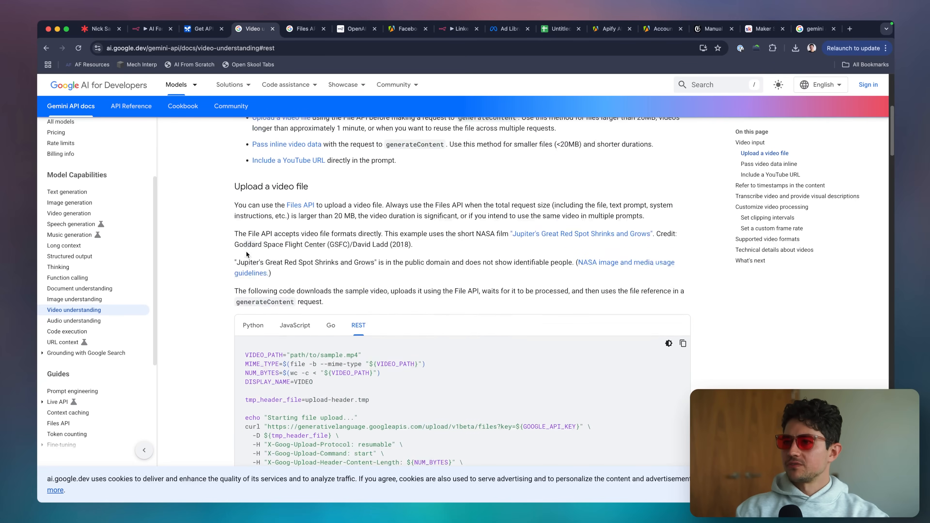
pyautogui.scroll(-12, 246, 254)
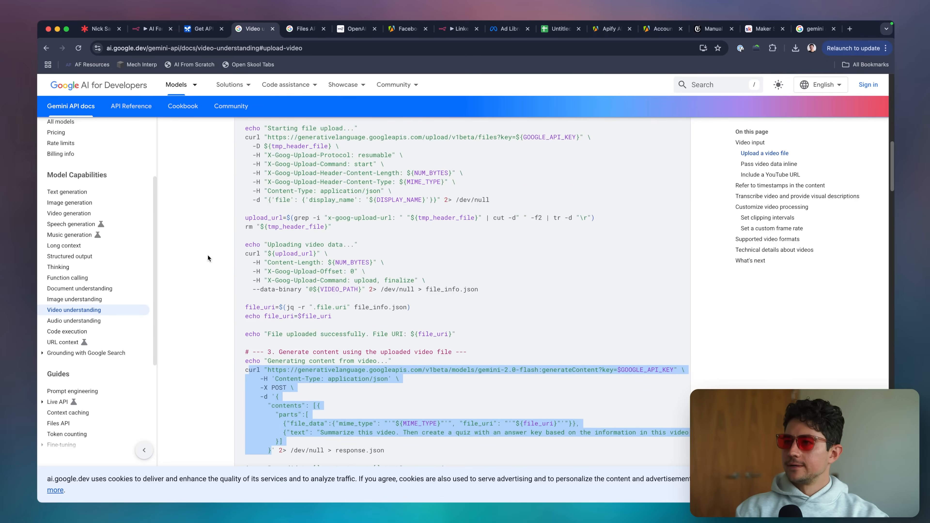
# Search the video understanding docs page for upload_url and trace where the REST script uses it
pyautogui.press('super+f')
pyautogui.write('upload_url')
pyautogui.scroll(-2, 467, 288)
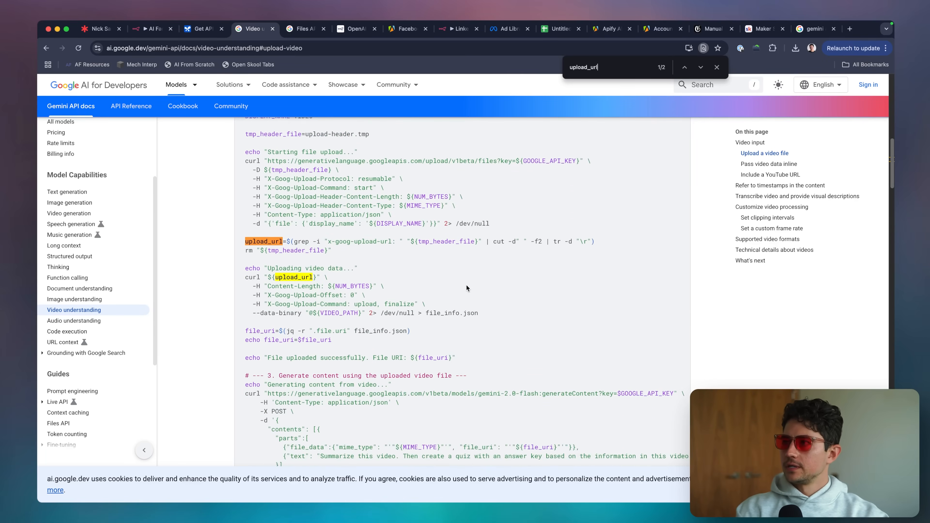
pyautogui.scroll(2, 467, 288)
pyautogui.scroll(15, 384, 208)
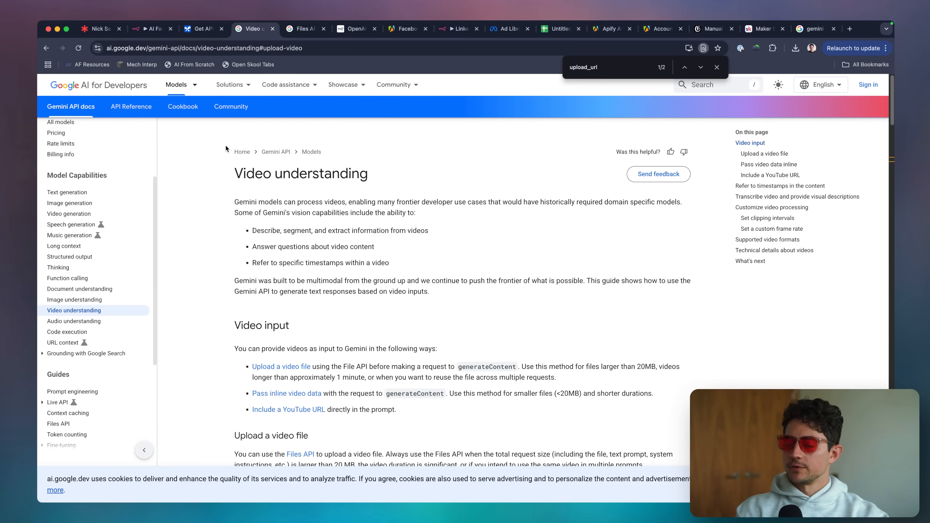
# Search the web in a new tab for "upload video gemini n8n" and look over the results
pyautogui.press('cmd+t')
pyautogui.write('upload video geminin')
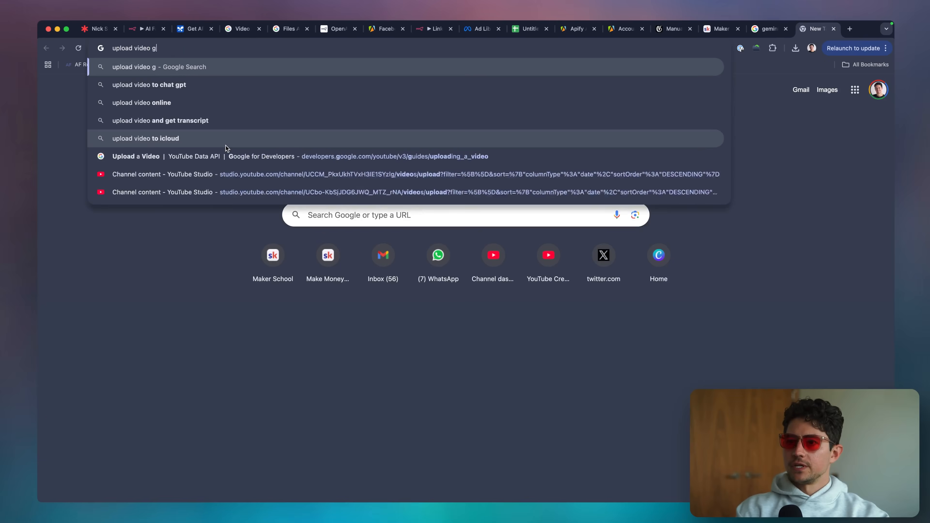
pyautogui.press('BackSpace')
pyautogui.press('BackSpace')
pyautogui.write('n8n')
pyautogui.press('Return')
pyautogui.scroll(-5, 276, 272)
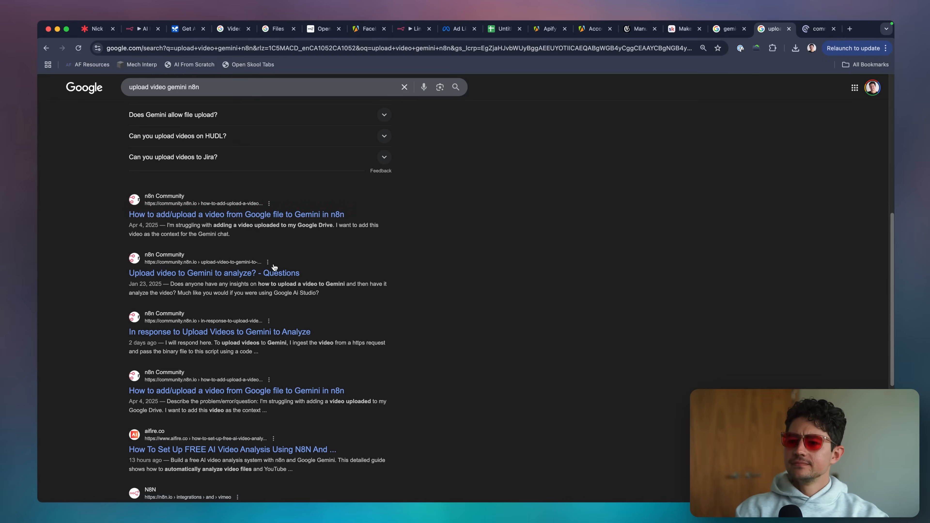
# Read the two n8n Community threads about uploading a video to Gemini, looking for a working solution
pyautogui.press('cmd+w')
pyautogui.scroll(-3, 449, 279)
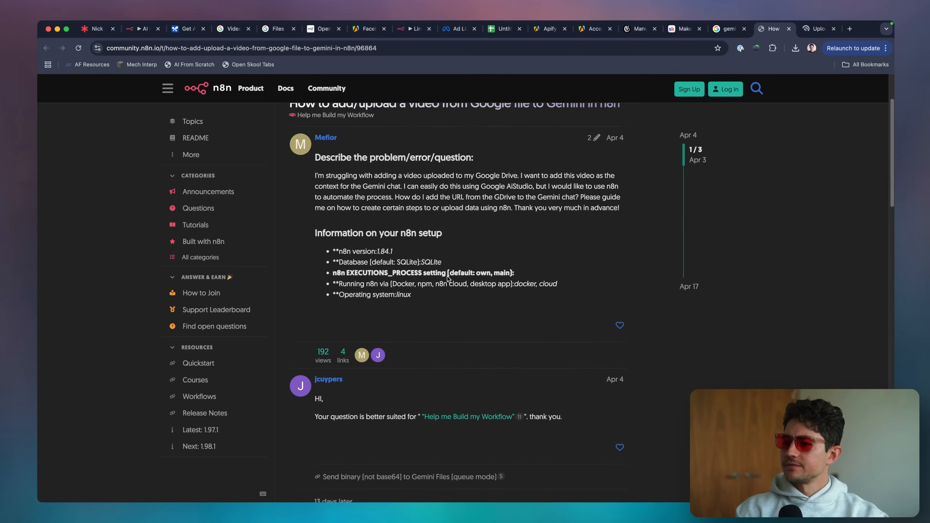
pyautogui.scroll(-10, 449, 279)
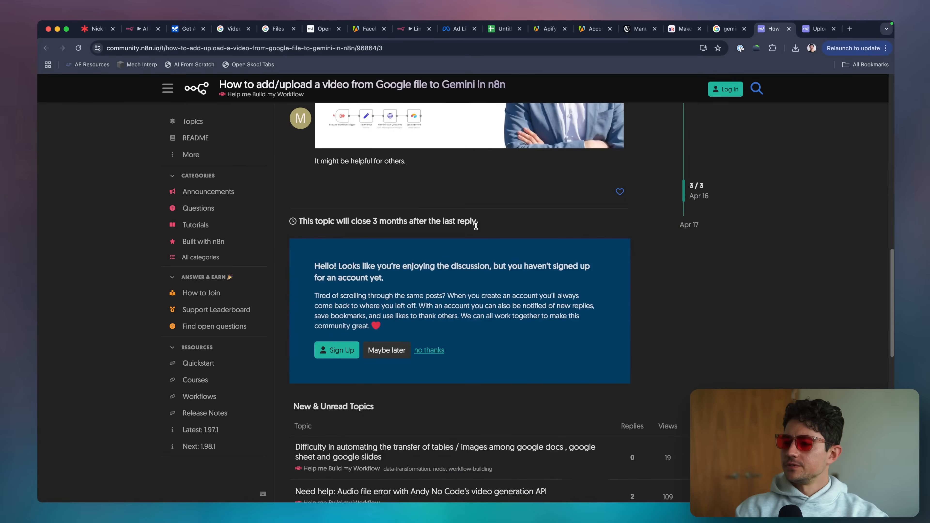
pyautogui.scroll(4, 477, 229)
pyautogui.hotkey('ctrl', 'Tab')
pyautogui.scroll(-10, 413, 240)
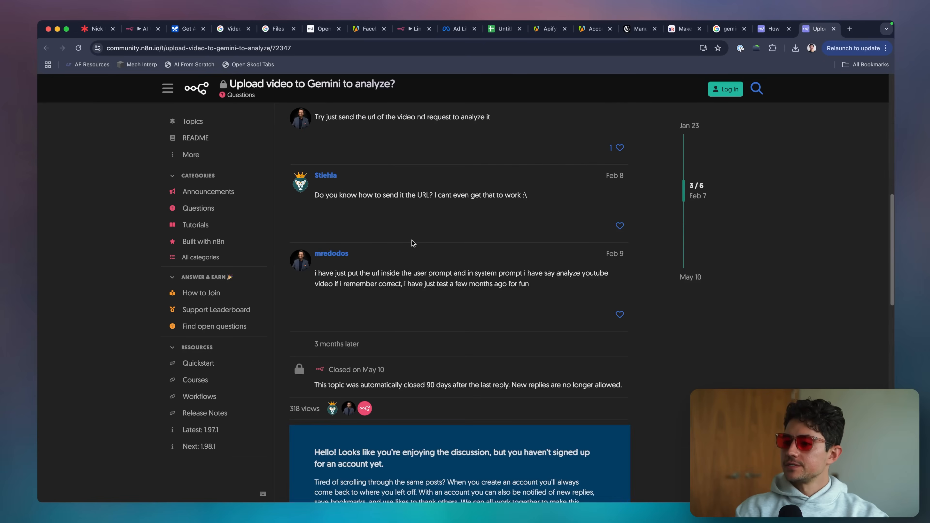
pyautogui.scroll(8, 412, 242)
pyautogui.hotkey('ctrl', 'shift', 'Tab')
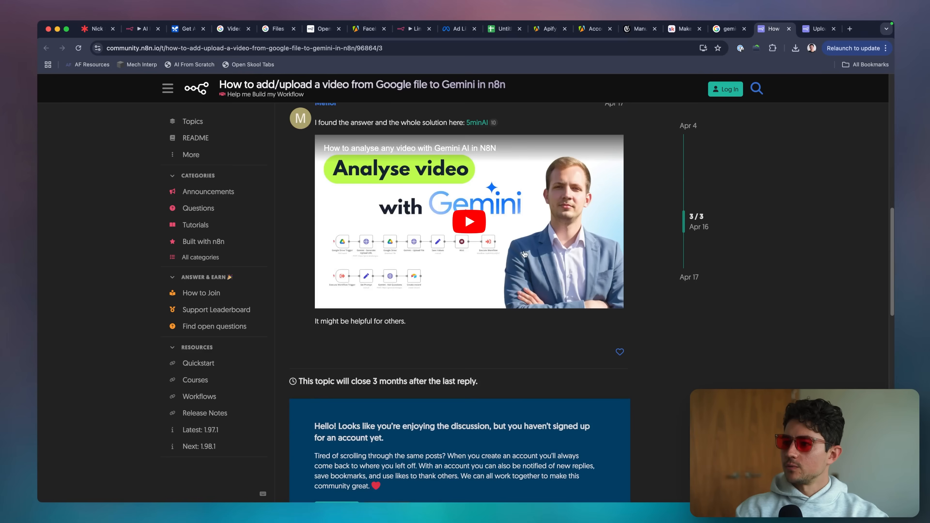
# Play the thread's embedded video on analysing videos with Gemini and find the Generate Upload URL node's query parameters
pyautogui.click(464, 220)
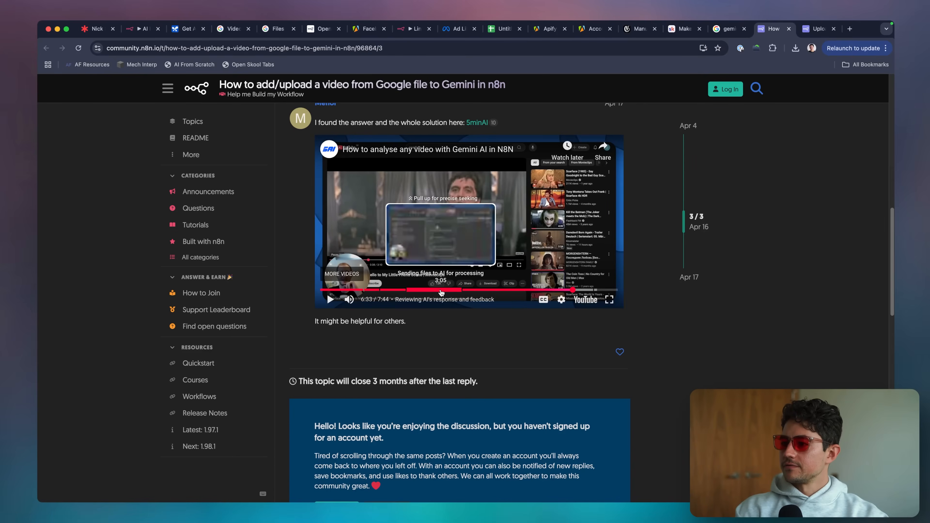
pyautogui.click(406, 290)
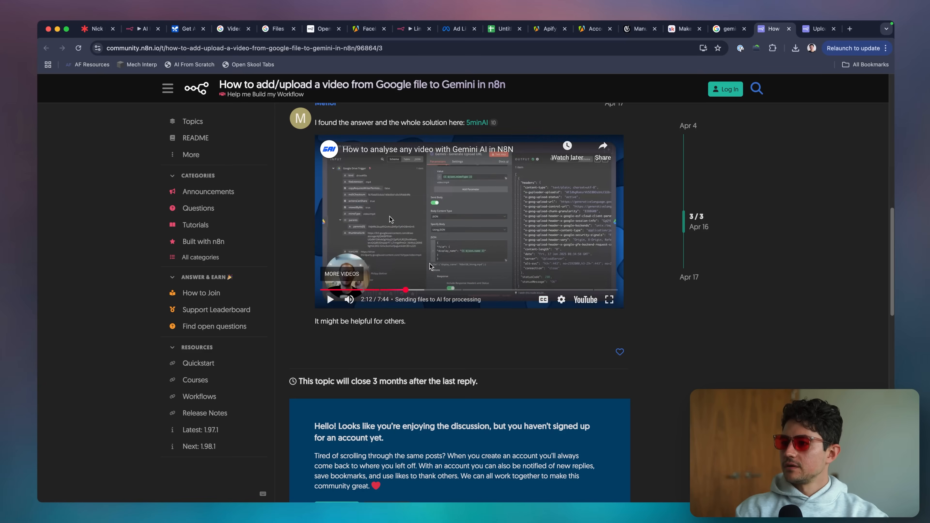
pyautogui.press('super+equal')
pyautogui.press('Left')
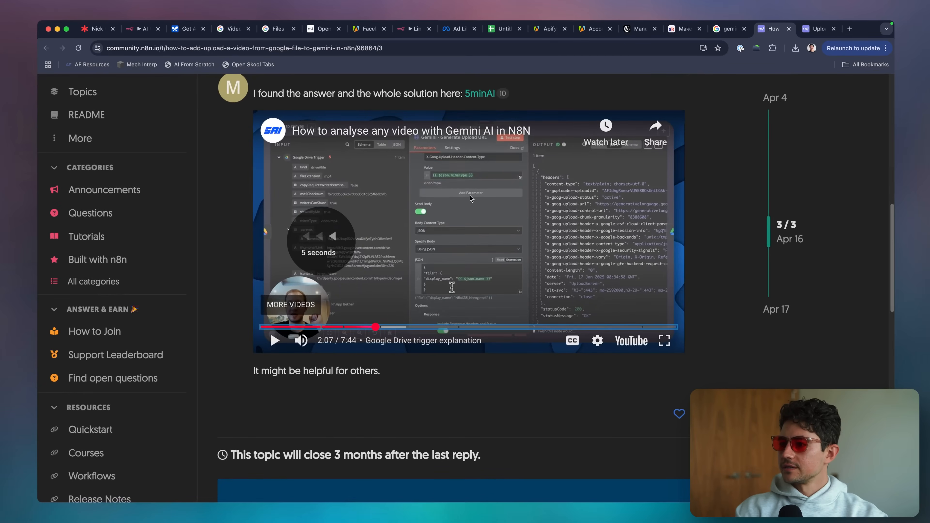
pyautogui.press('Left')
pyautogui.press('Left')
pyautogui.press('Left')
pyautogui.press('Left')
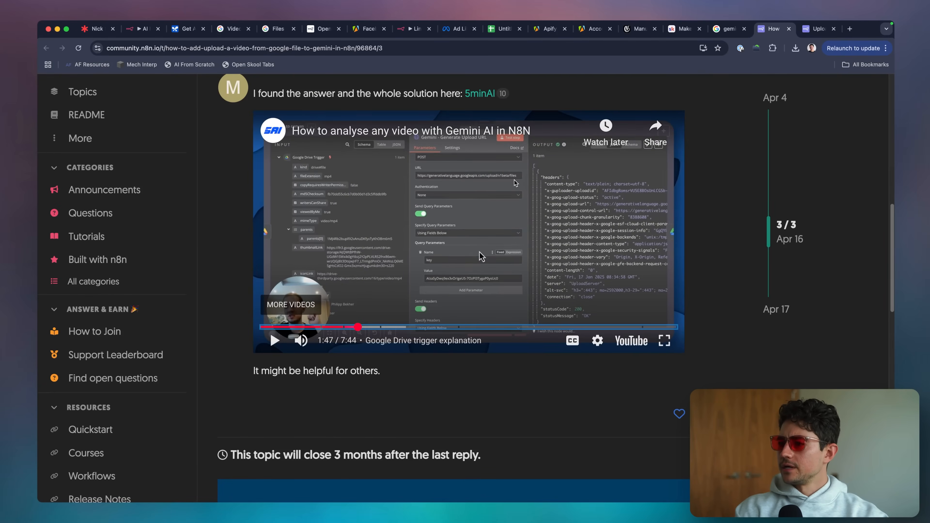
# Step forward through the video to study the Generate Upload URL node's header parameters and JSON body
pyautogui.press('Right')
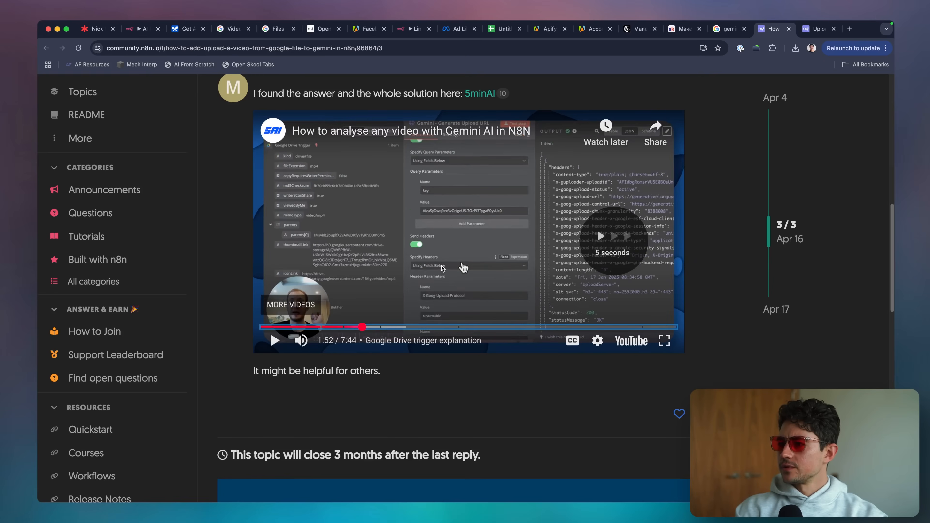
pyautogui.press('Right')
pyautogui.press('Right')
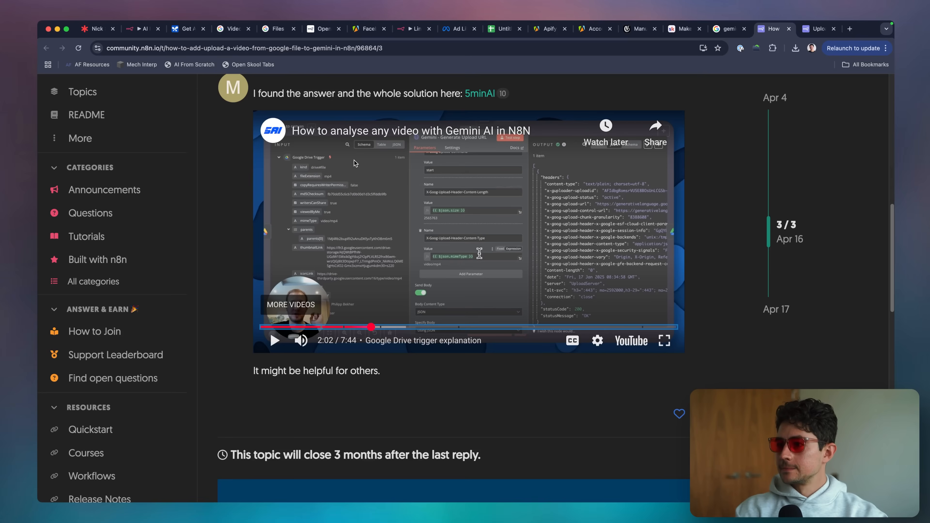
pyautogui.press('Right')
pyautogui.press('Right')
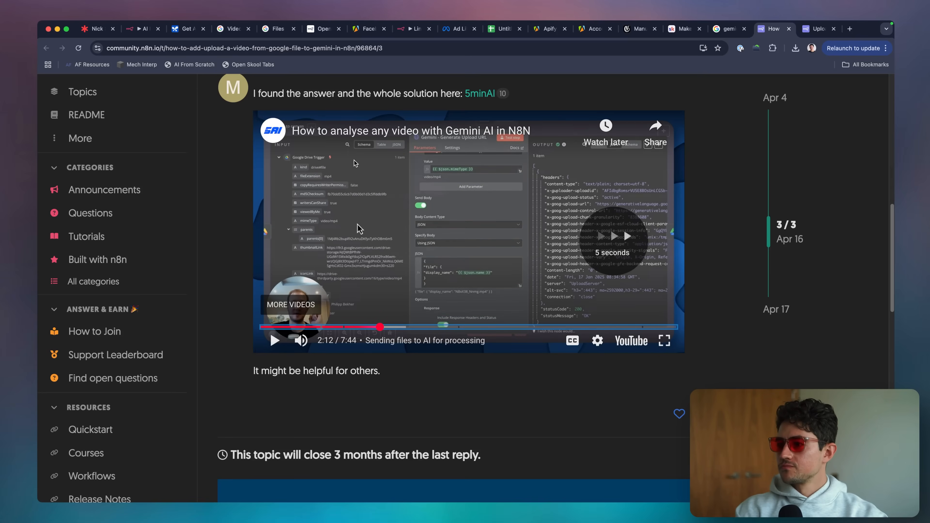
pyautogui.press('Right')
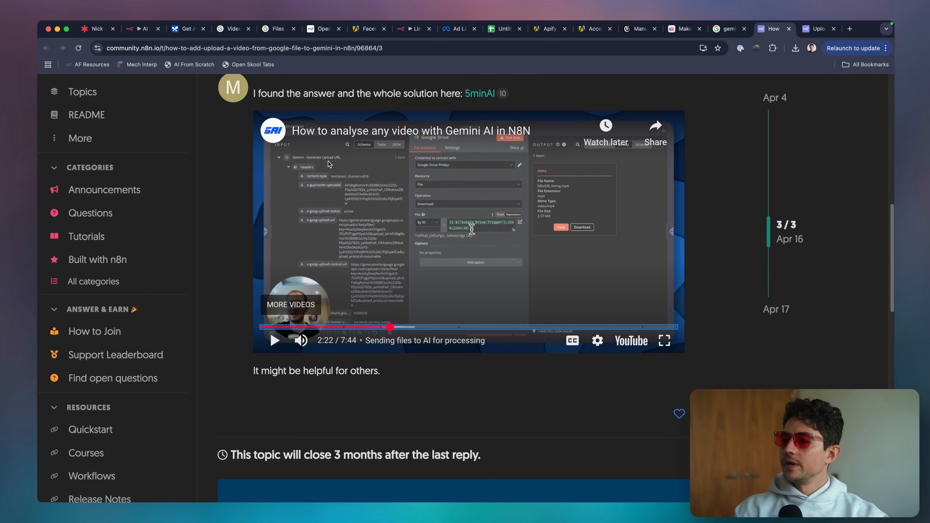
# Continue through the video to study the Google Drive download and the Gemini Upload File request settings
pyautogui.press('Right')
pyautogui.press('Right')
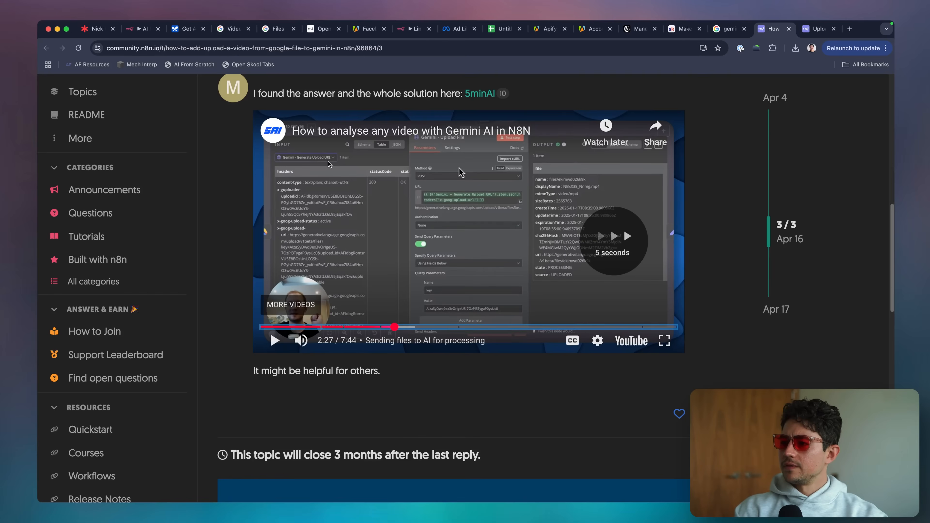
pyautogui.press('Right')
pyautogui.press('Right')
pyautogui.press('Right')
pyautogui.press('Right')
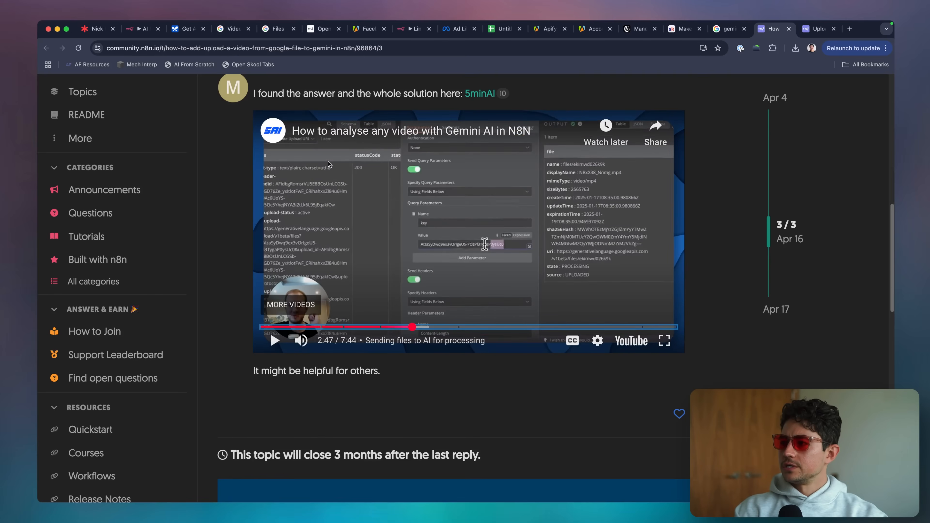
pyautogui.press('Right')
pyautogui.press('Right')
pyautogui.press('Right')
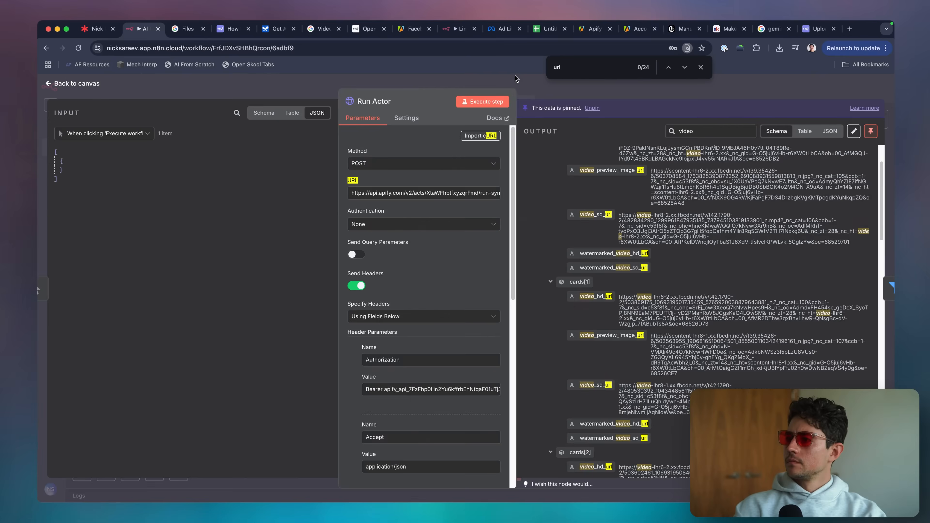
# In the n8n workflow, replace the unconnected HTTP Request node's configuration by importing the copied Gemini file-upload cURL command
pyautogui.click(515, 75)
pyautogui.scroll(5, 391, 236)
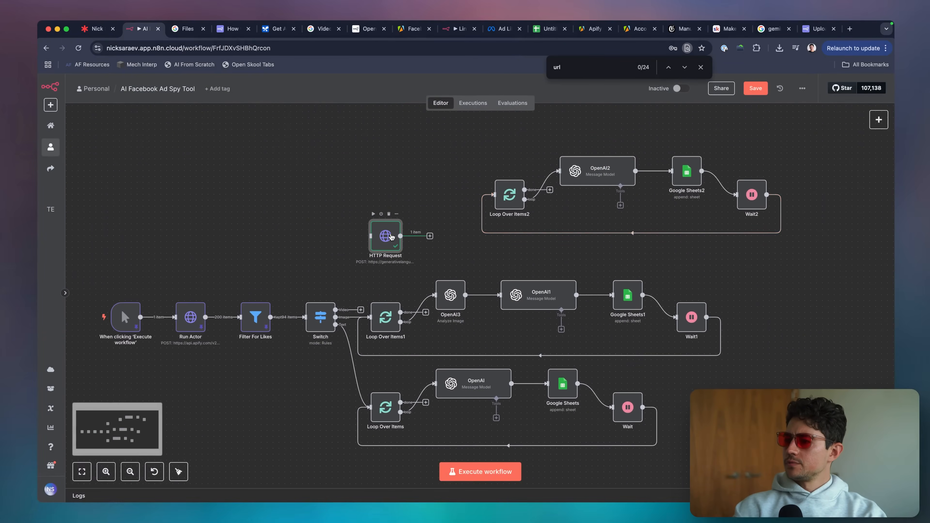
pyautogui.doubleClick(392, 236)
pyautogui.click(480, 135)
pyautogui.press('super+v')
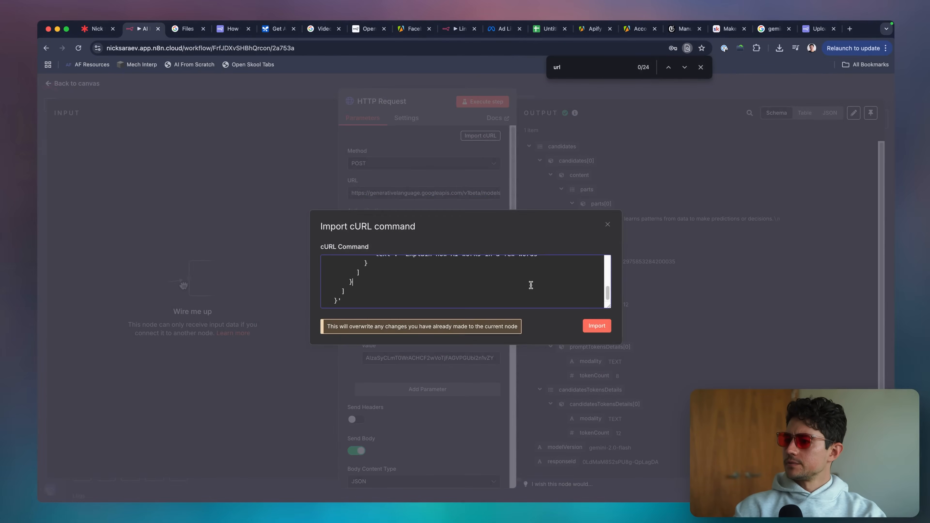
pyautogui.scroll(10, 531, 285)
pyautogui.click(597, 325)
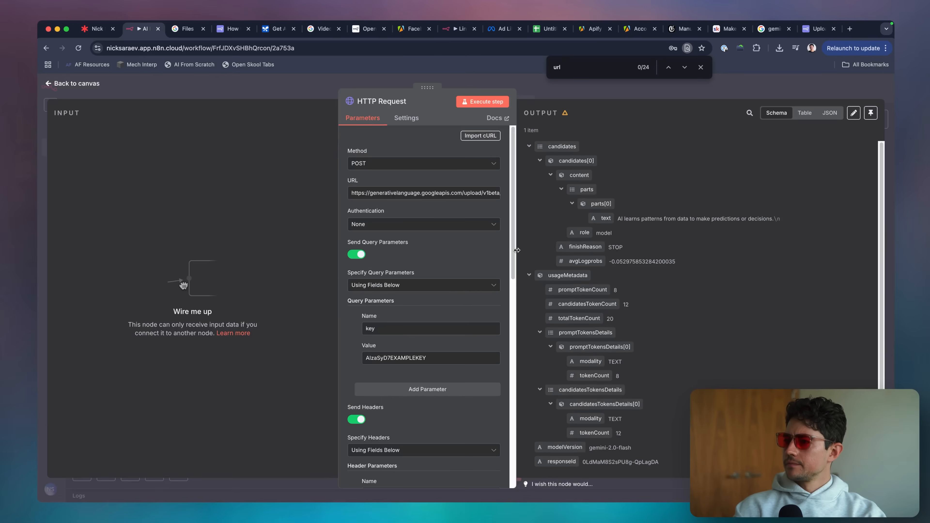
pyautogui.tripleClick(392, 194)
pyautogui.press('Right')
pyautogui.click(414, 208)
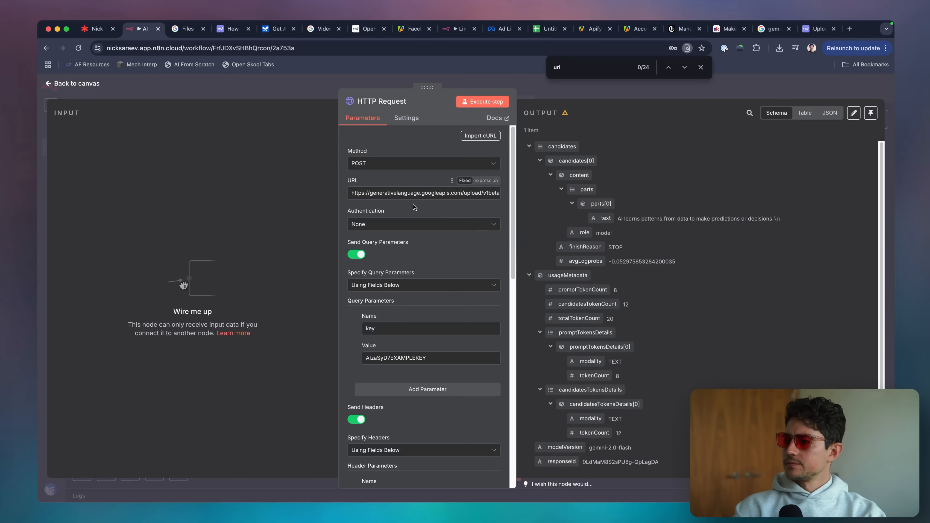
# Try to replace the key query parameter's placeholder value with the Gemini API key copied from Google AI Studio
pyautogui.scroll(-3, 415, 208)
pyautogui.scroll(-2, 414, 208)
pyautogui.doubleClick(399, 238)
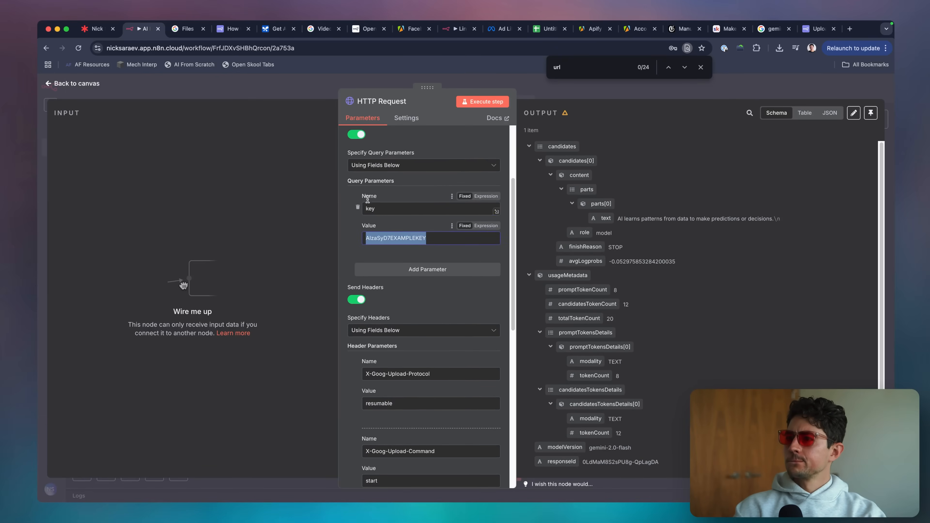
pyautogui.moveTo(273, 32); pyautogui.dragTo(228, 32)
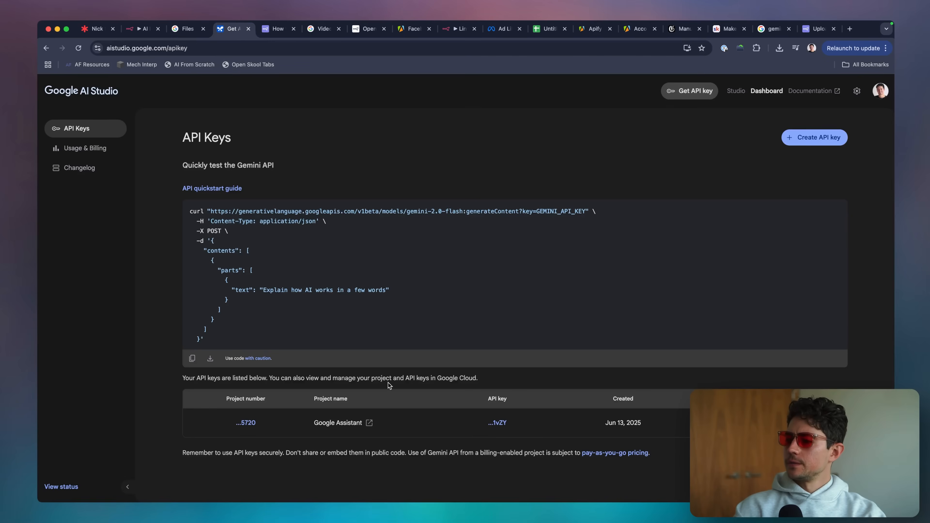
pyautogui.click(499, 424)
pyautogui.click(486, 299)
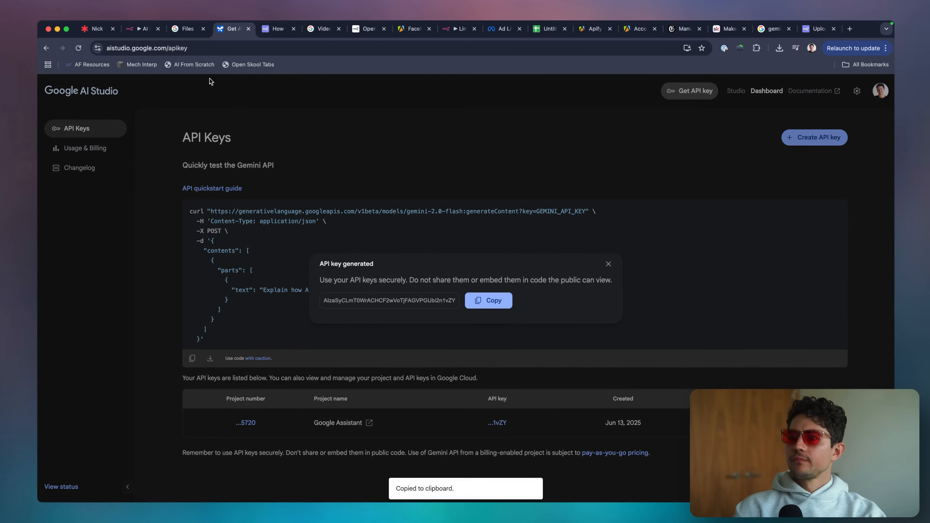
pyautogui.click(140, 29)
pyautogui.moveTo(140, 29); pyautogui.dragTo(186, 29)
pyautogui.press('super+v')
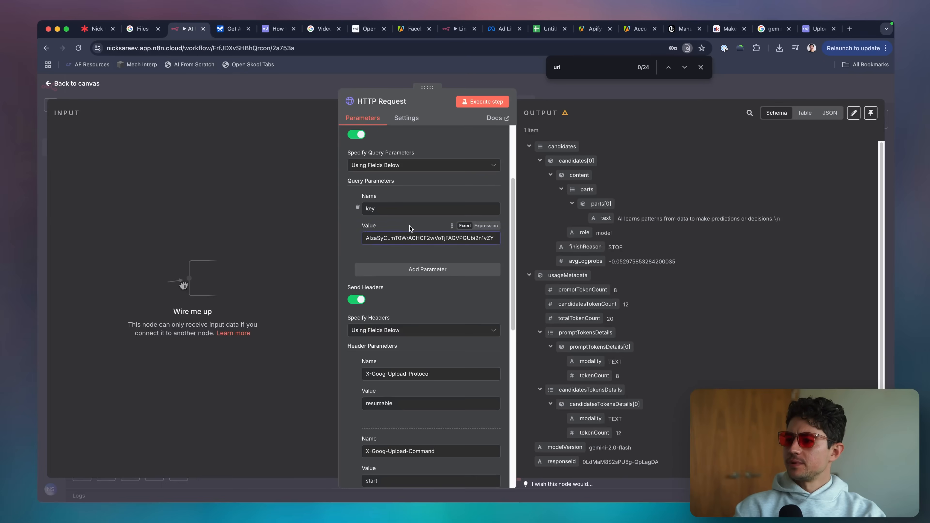
# Review the HTTP Request node's imported upload header parameters, including X-Goog-Upload-Header-Content-Length, and its body settings
pyautogui.scroll(-1, 410, 228)
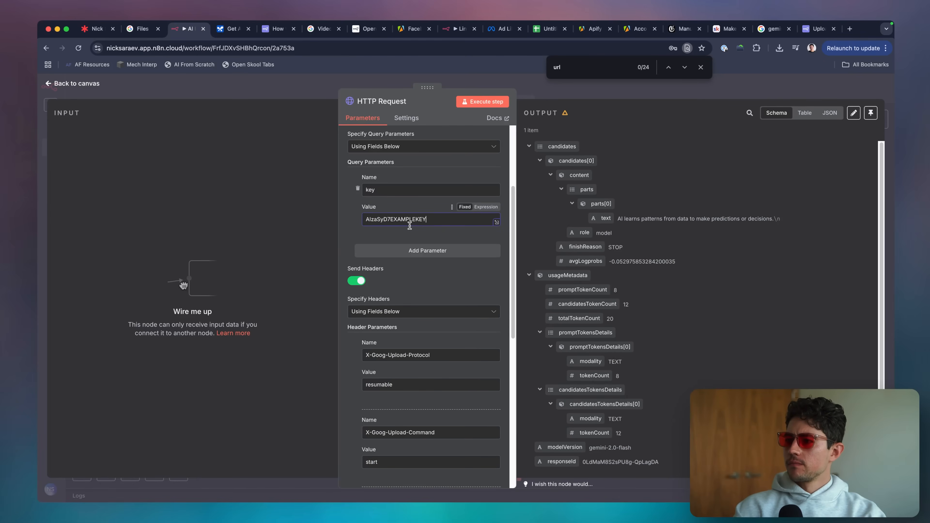
pyautogui.scroll(-8, 425, 262)
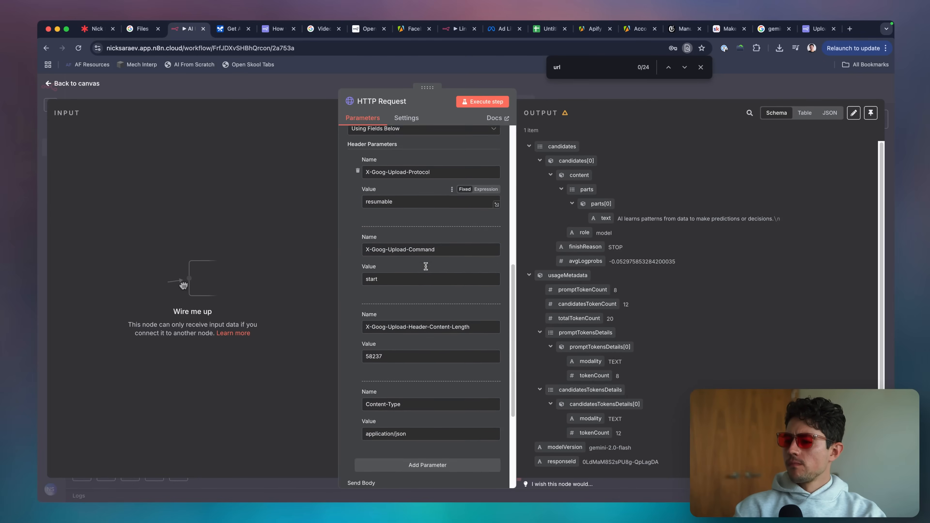
pyautogui.click(419, 259)
pyautogui.scroll(-2, 419, 260)
pyautogui.doubleClick(420, 289)
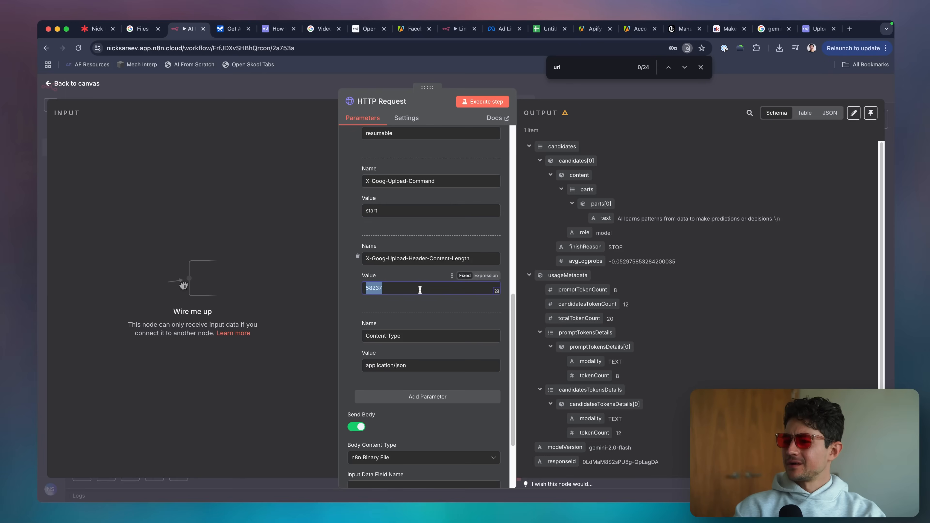
pyautogui.scroll(-4, 434, 328)
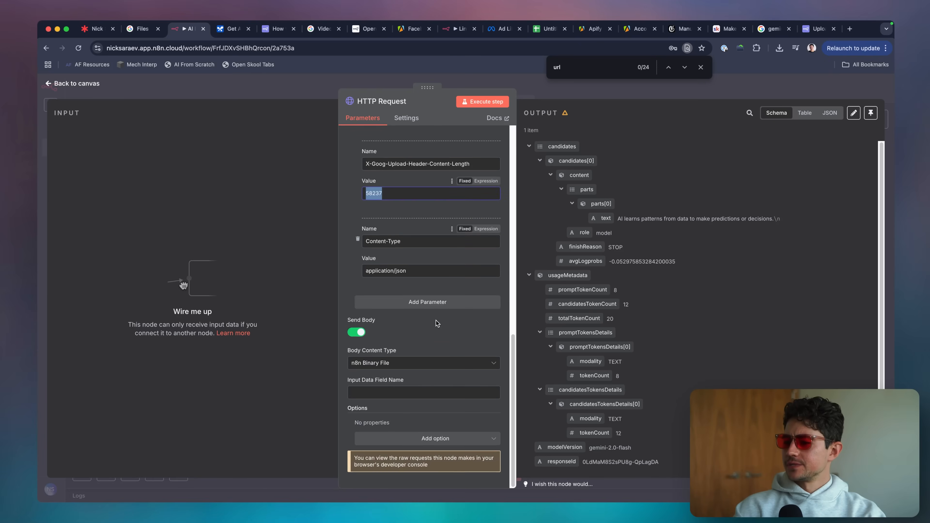
# Try to execute the HTTP Request node with its Send Body settings left as n8n Binary File and an empty Input Data Field Name
pyautogui.click(409, 389)
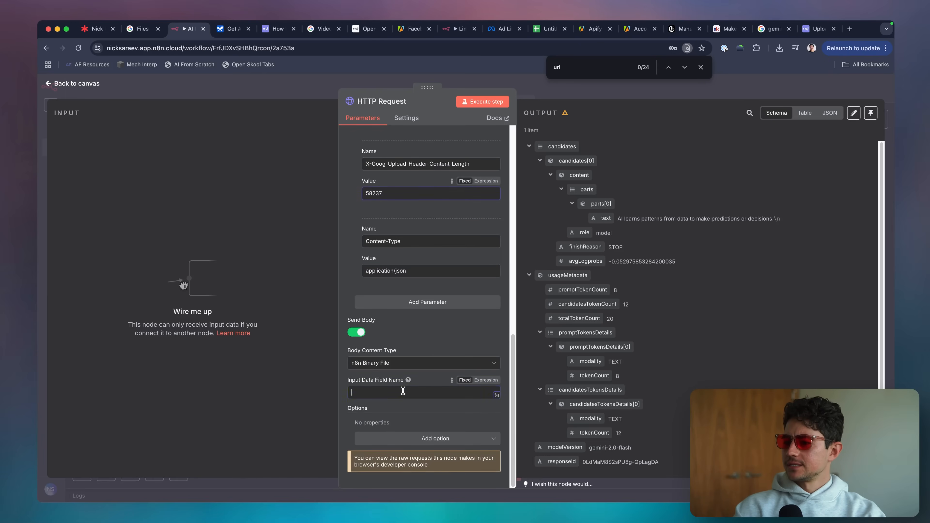
pyautogui.click(412, 364)
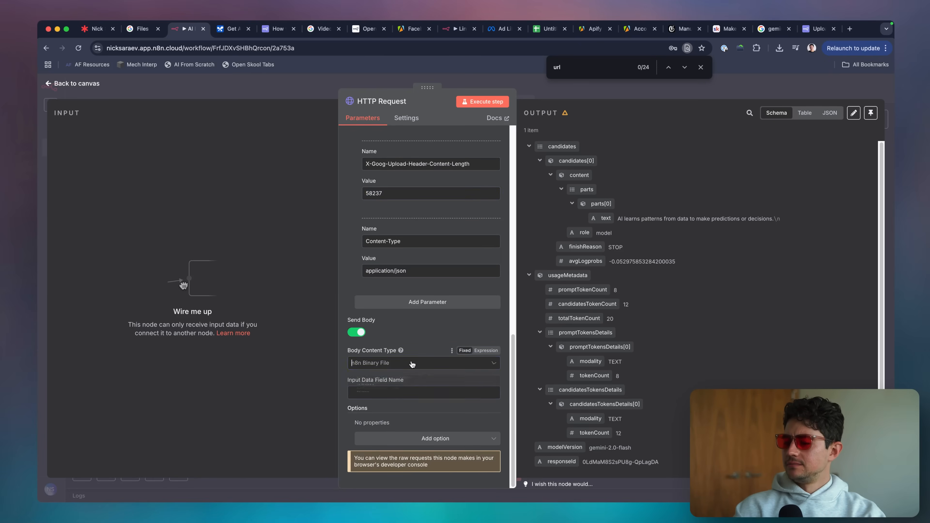
pyautogui.click(424, 350)
pyautogui.scroll(15, 425, 349)
pyautogui.click(482, 103)
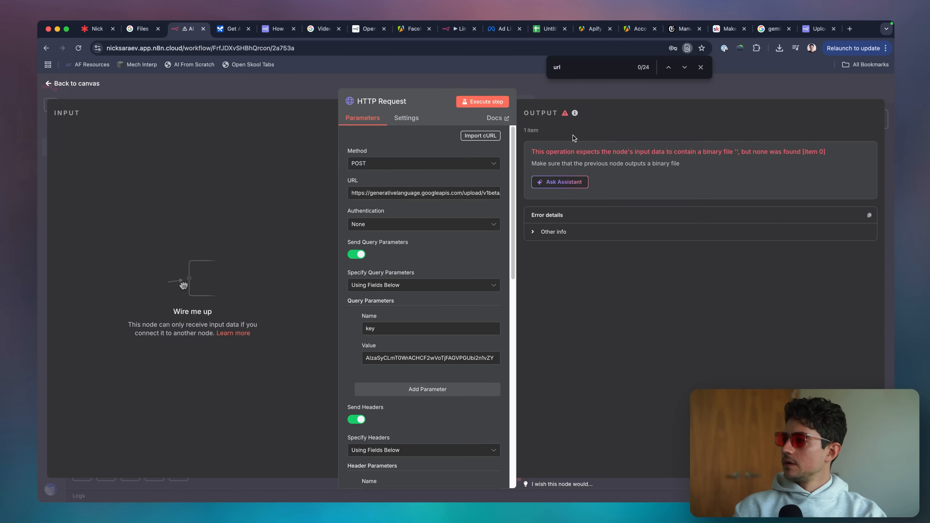
pyautogui.scroll(-15, 420, 275)
pyautogui.click(487, 393)
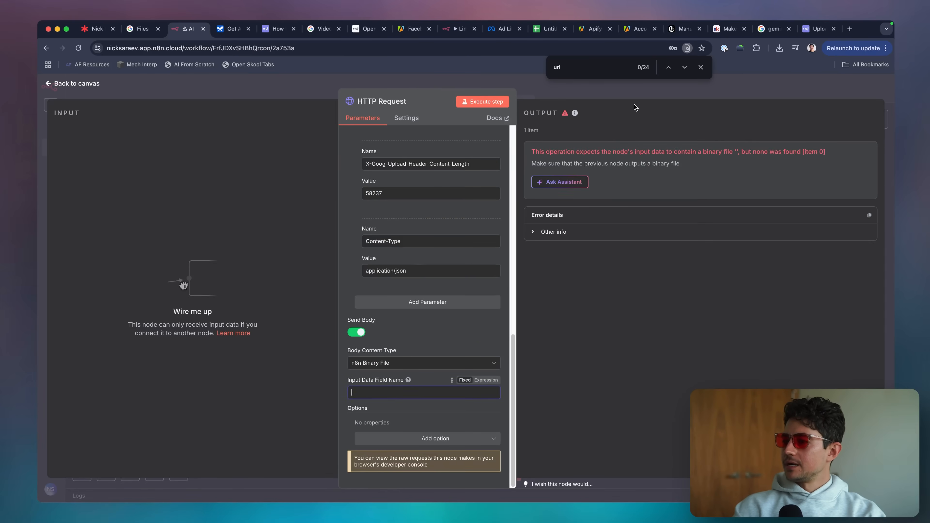
pyautogui.click(701, 67)
pyautogui.click(674, 91)
# Review the REST sample in the Gemini Files documentation, from the initial resumable request to the upload of the actual bytes
pyautogui.hotkey('ctrl', 'shift', 'Tab')
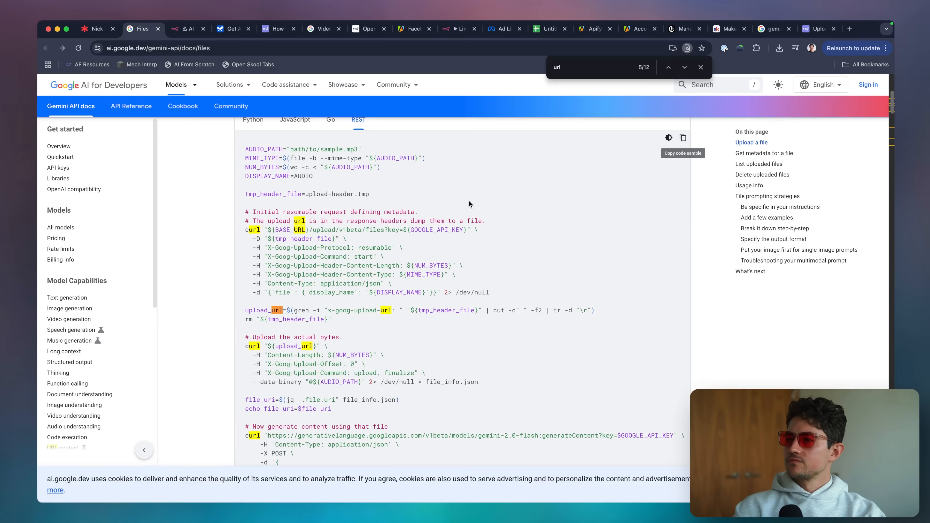
pyautogui.scroll(-3, 379, 247)
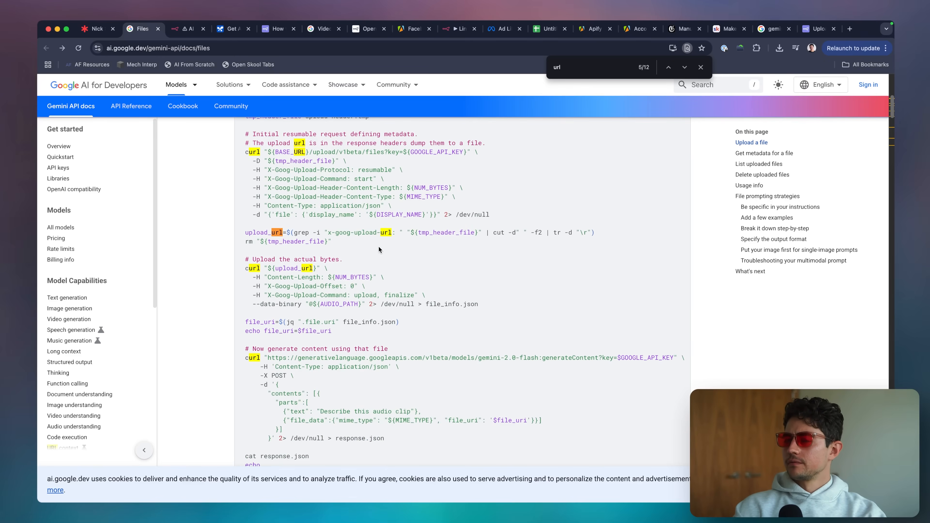
pyautogui.scroll(1, 378, 250)
pyautogui.scroll(-2, 379, 249)
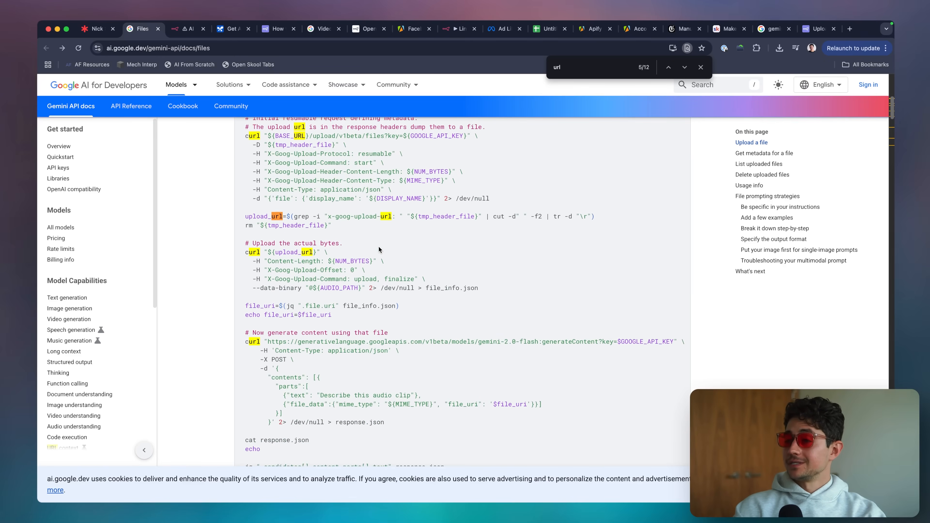
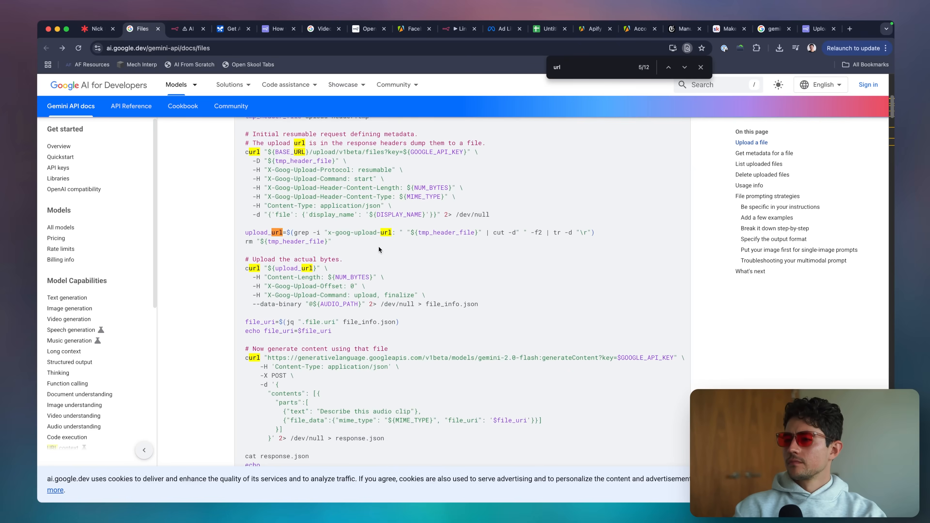
pyautogui.scroll(-1, 378, 248)
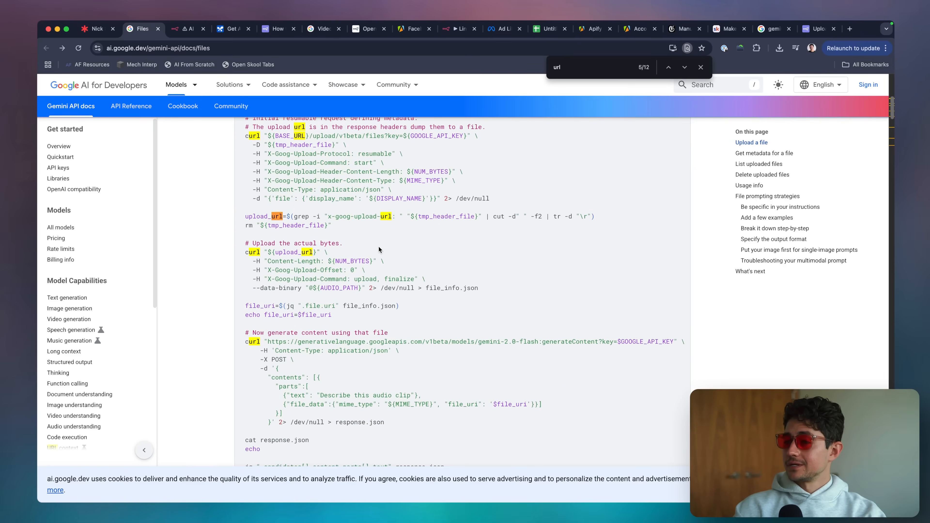
pyautogui.hotkey('ctrl', 'Tab')
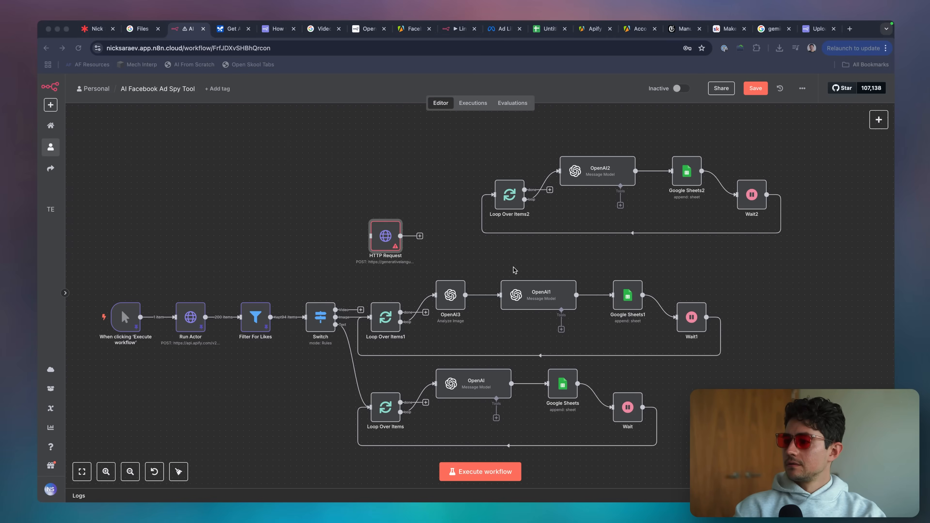
# Switch to the ChatGPT chat window over the n8n workflow and review its curl command for retrieving the x-goog-upload-url
pyautogui.press('super+Tab')
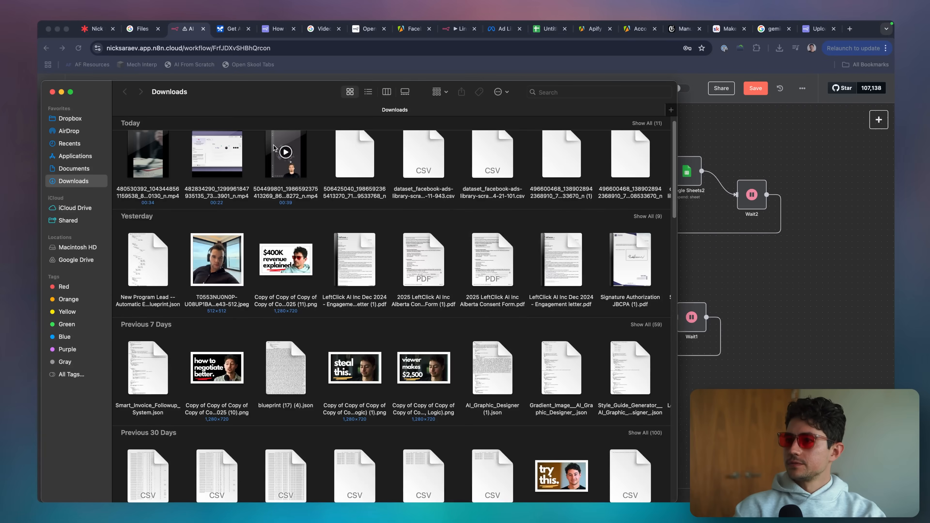
pyautogui.click(231, 28)
pyautogui.click(183, 30)
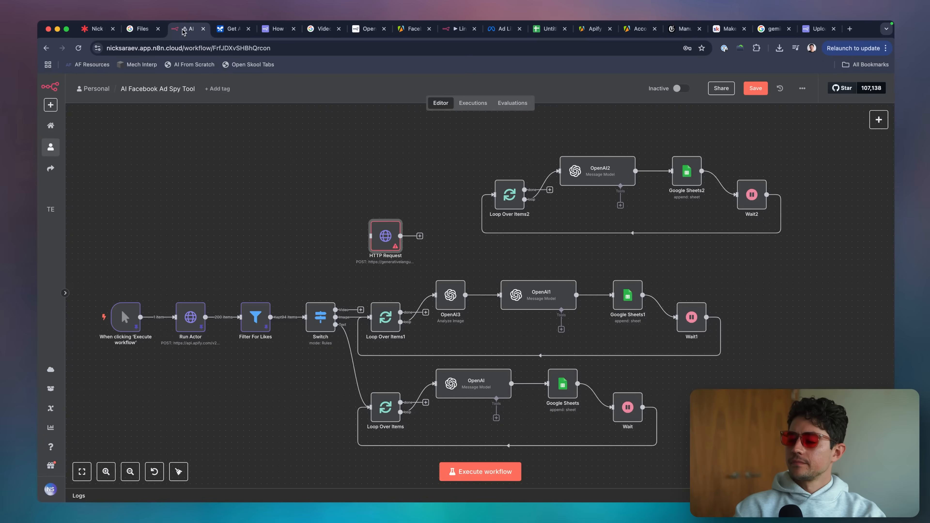
pyautogui.hotkey('alt', 'space')
pyautogui.scroll(5, 502, 290)
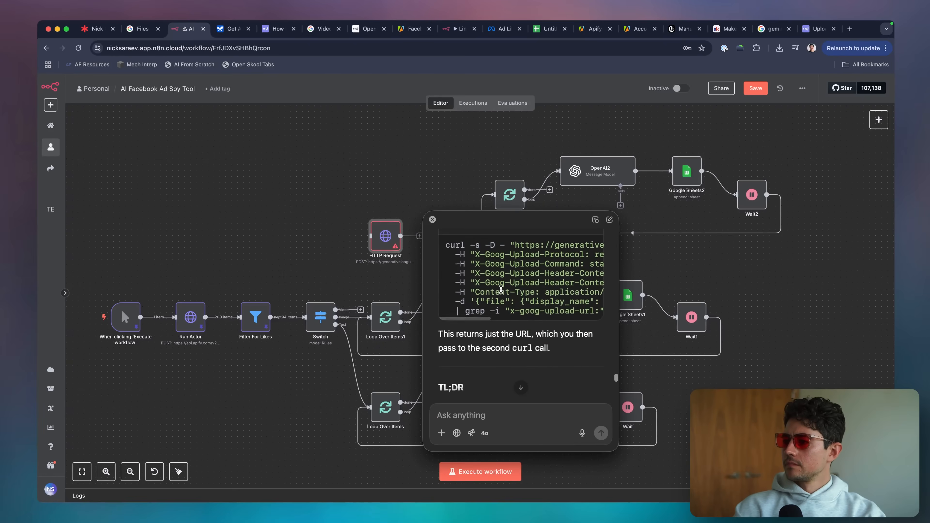
pyautogui.scroll(-1, 518, 312)
# With the Gemini Files documentation alongside, ask ChatGPT whether the whole binary file is fed in using the first CURL, and read its reply
pyautogui.click(141, 28)
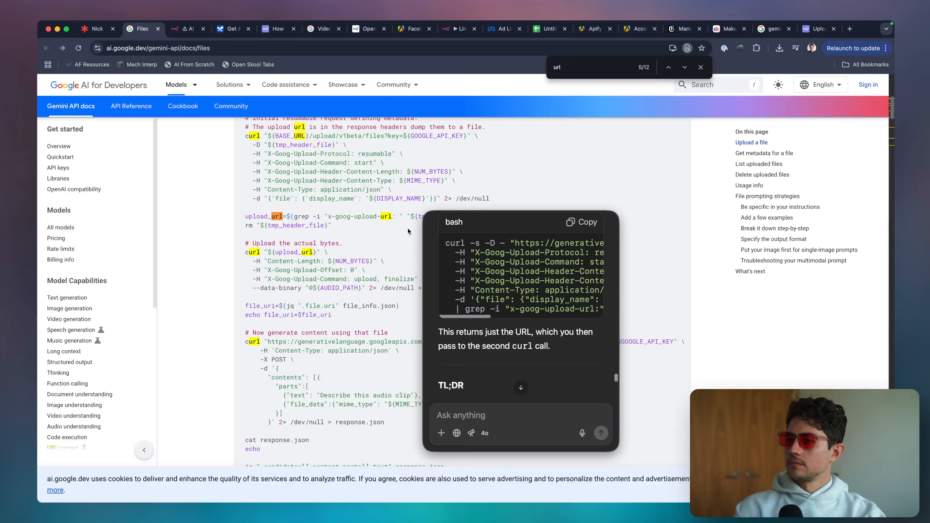
pyautogui.scroll(3, 370, 257)
pyautogui.scroll(1, 369, 255)
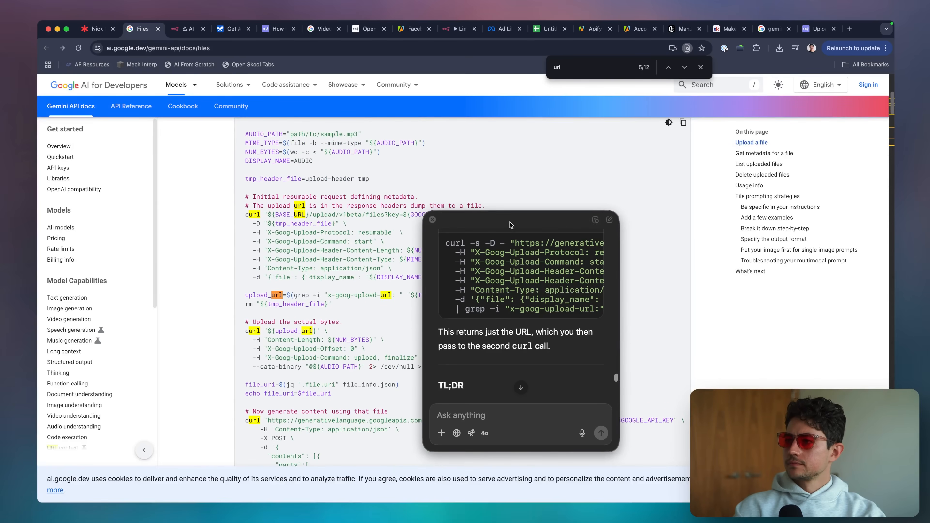
pyautogui.moveTo(512, 222); pyautogui.dragTo(589, 165)
pyautogui.scroll(-4, 581, 311)
pyautogui.write("It's asking me for a binary file.. do I feed the whole thing in using the first API ")
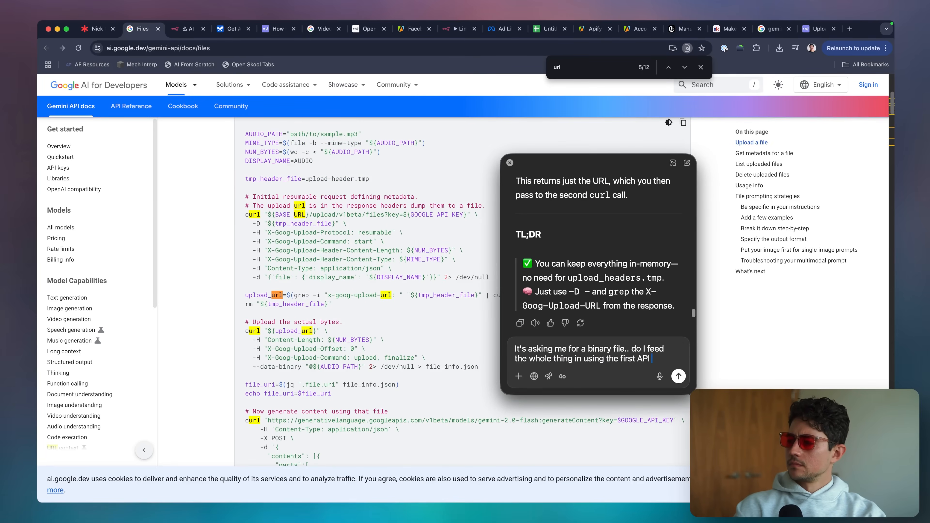
pyautogui.write('CURL?')
pyautogui.press('Return')
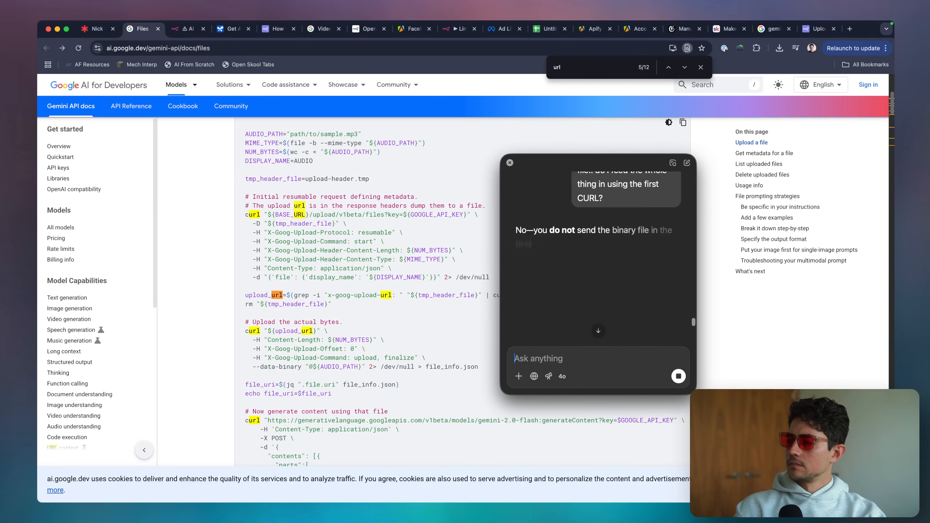
pyautogui.scroll(-5, 639, 309)
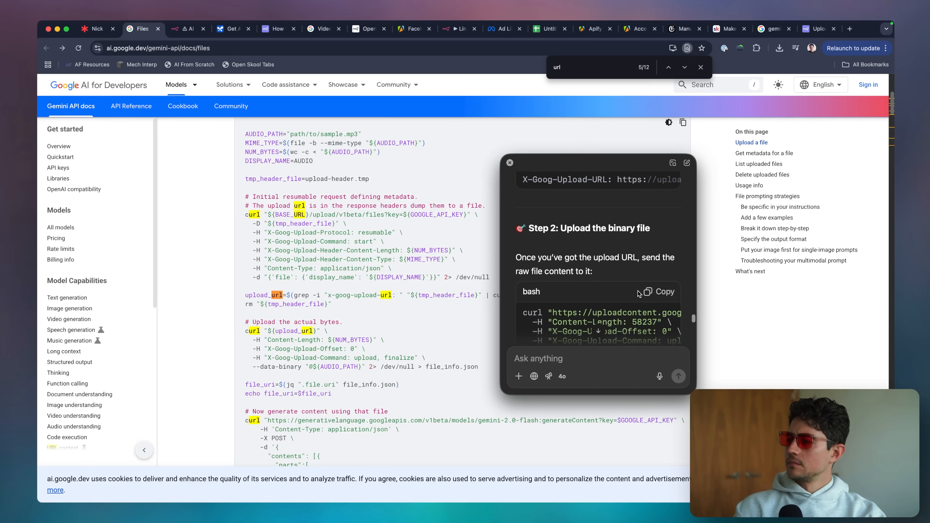
# Return to the n8n workflow and turn off Send Body in the HTTP Request node
pyautogui.click(189, 28)
pyautogui.doubleClick(385, 237)
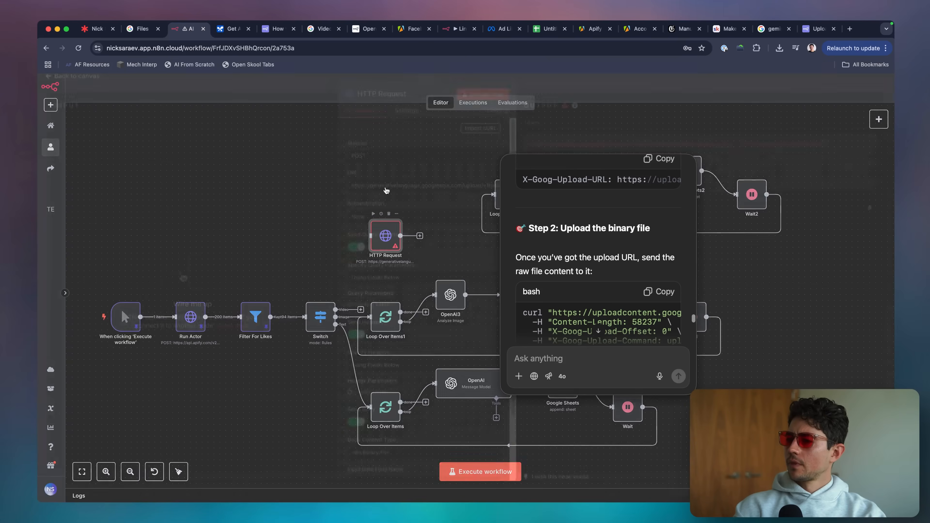
pyautogui.moveTo(602, 162); pyautogui.dragTo(601, 223)
pyautogui.tripleClick(593, 151)
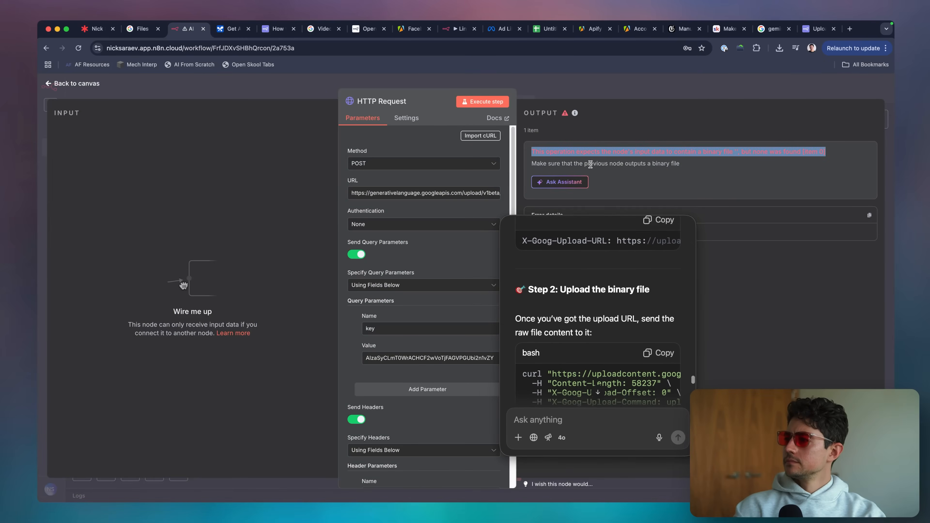
pyautogui.click(419, 320)
pyautogui.scroll(-15, 419, 320)
pyautogui.click(356, 332)
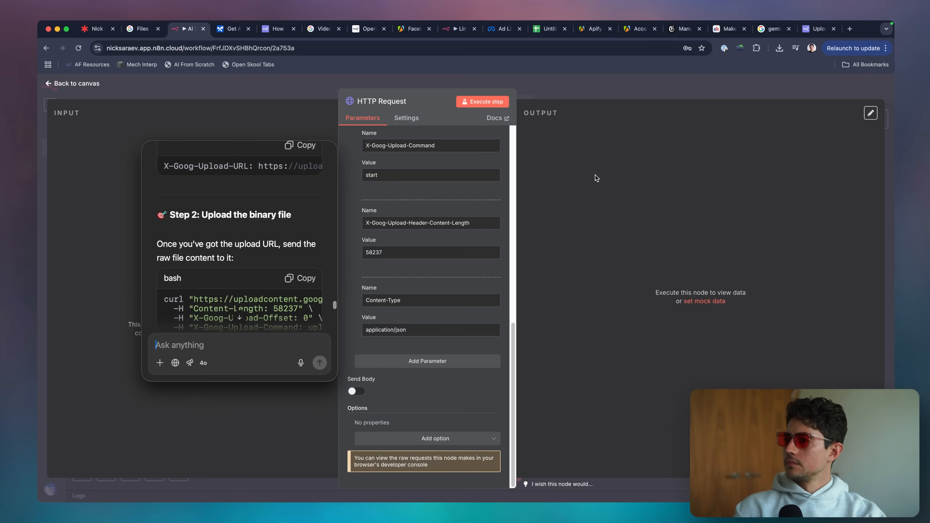
# Add the Response option to the HTTP Request node with Include Response Headers and Status enabled, and execute the node
pyautogui.click(445, 439)
pyautogui.scroll(-1, 444, 358)
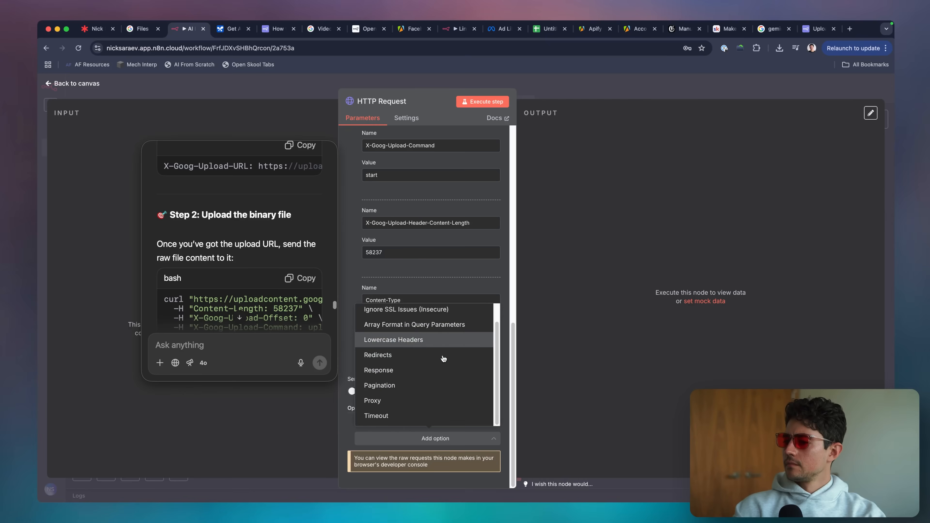
pyautogui.click(442, 370)
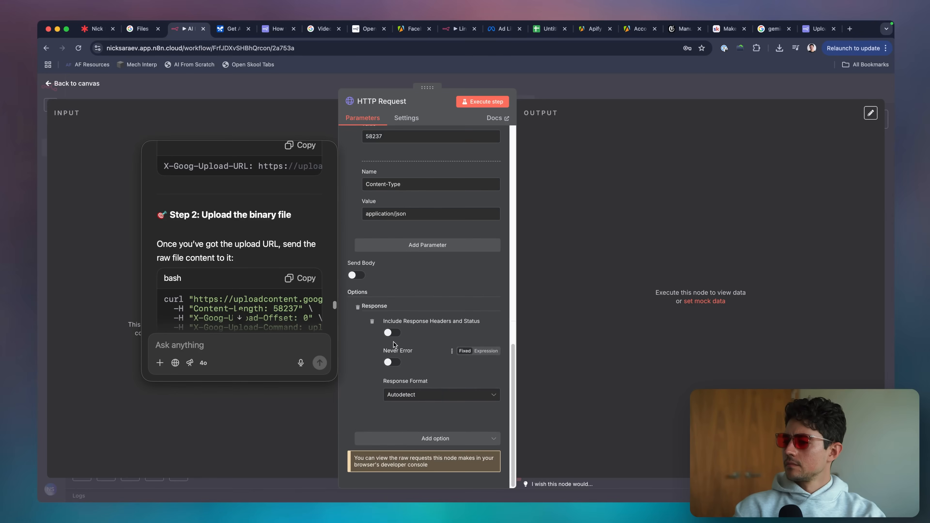
pyautogui.click(392, 333)
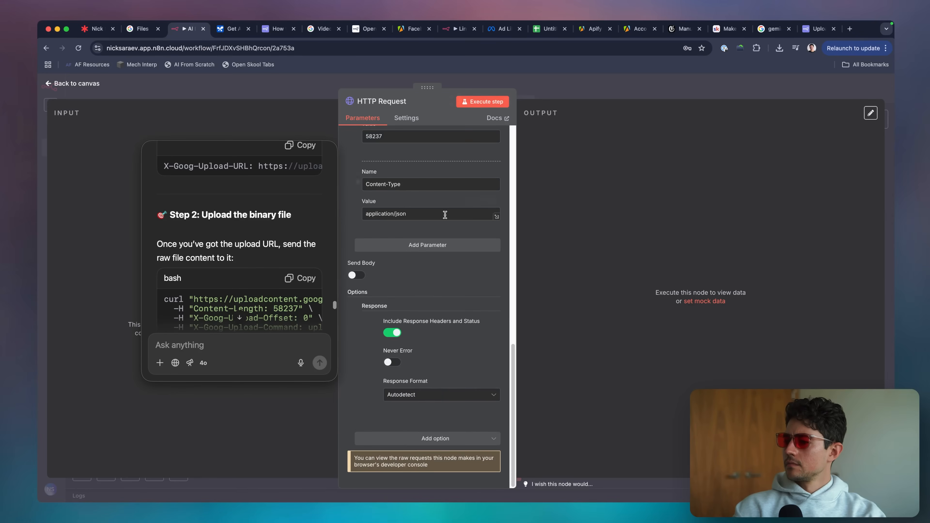
pyautogui.click(482, 105)
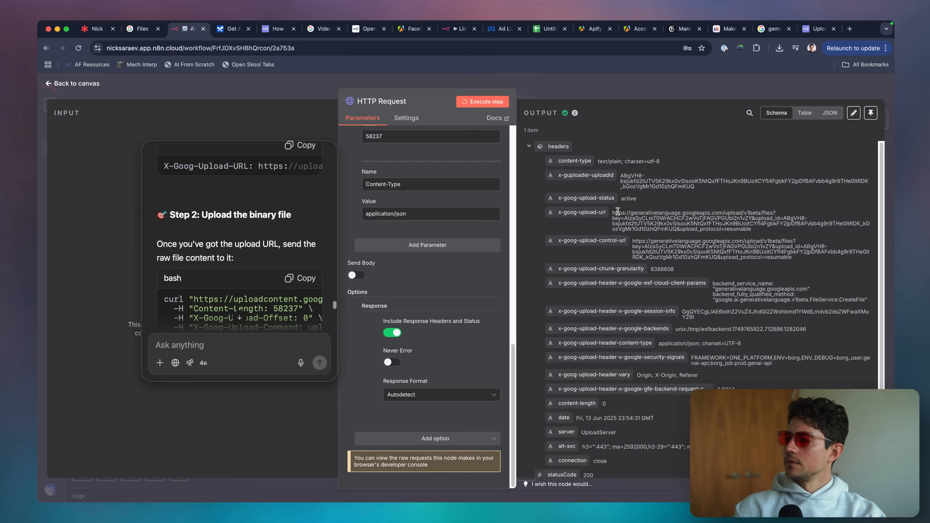
# Inspect the x-goog-upload-url value in the HTTP Request node's response headers and return to the canvas
pyautogui.scroll(-2, 620, 216)
pyautogui.scroll(-1, 620, 212)
pyautogui.tripleClick(636, 173)
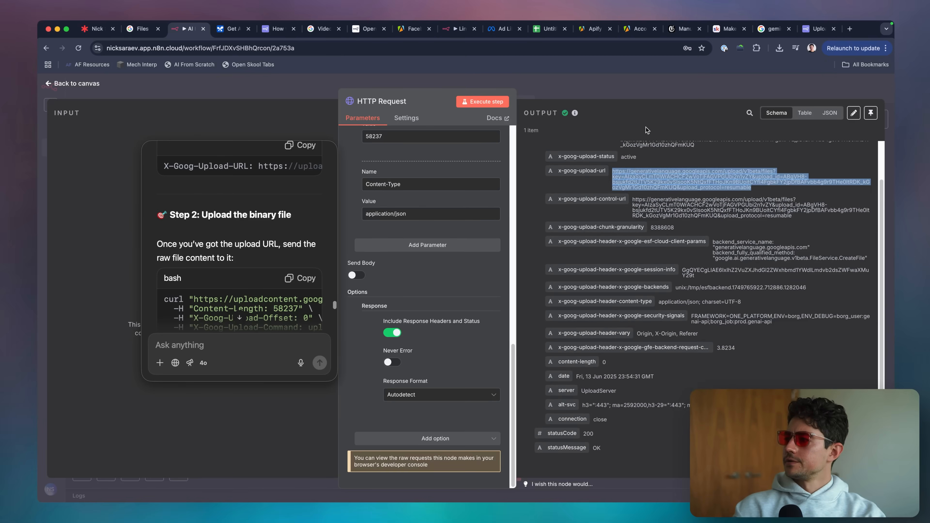
pyautogui.click(650, 88)
# Close the ChatGPT window and move the trigger, Run Actor, Filter For Likes and Switch nodes together, farther from the loop branches
pyautogui.hscroll(-1, 454, 183)
pyautogui.hscroll(-2, 454, 183)
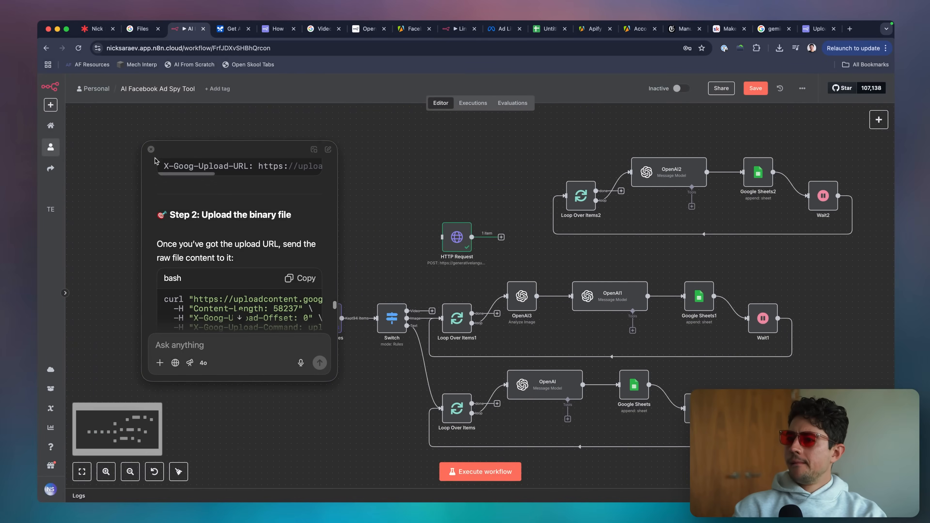
pyautogui.click(151, 151)
pyautogui.scroll(-1, 395, 191)
pyautogui.hscroll(2, 358, 225)
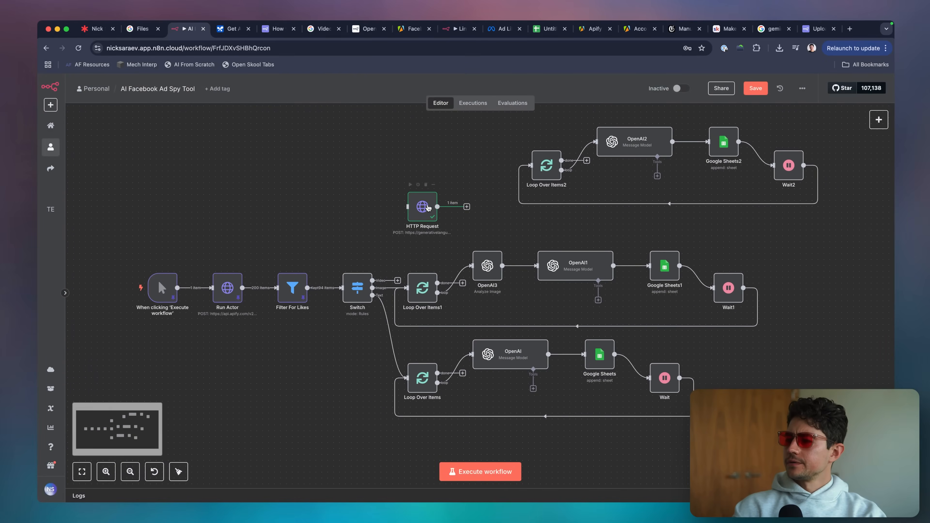
pyautogui.scroll(5, 384, 230)
pyautogui.hscroll(-3, 384, 230)
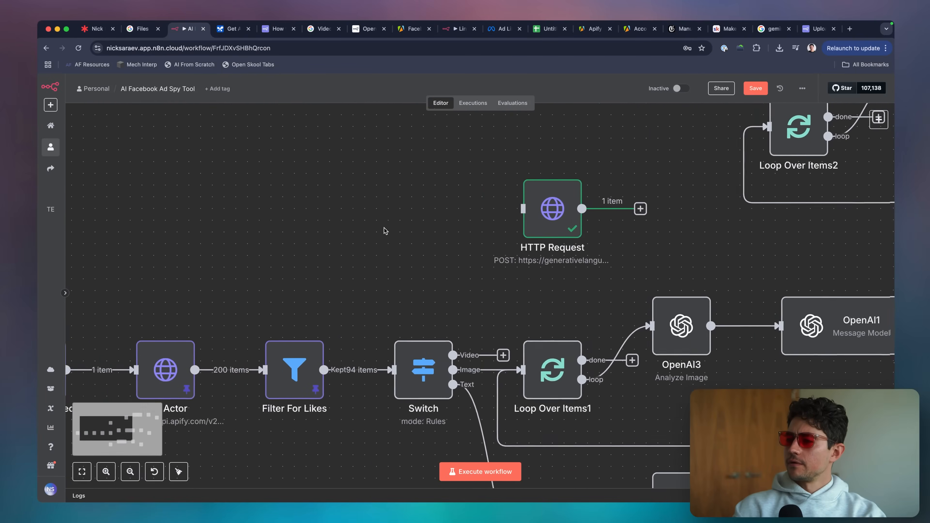
pyautogui.scroll(-5, 384, 230)
pyautogui.hscroll(-1, 385, 231)
pyautogui.hscroll(-1, 384, 227)
pyautogui.moveTo(219, 258); pyautogui.dragTo(490, 339)
pyautogui.moveTo(469, 305); pyautogui.dragTo(389, 307)
# Add a Google Drive node with the Upload file action to the workflow, unconnected to the other nodes
pyautogui.click(424, 234)
pyautogui.press('Tab')
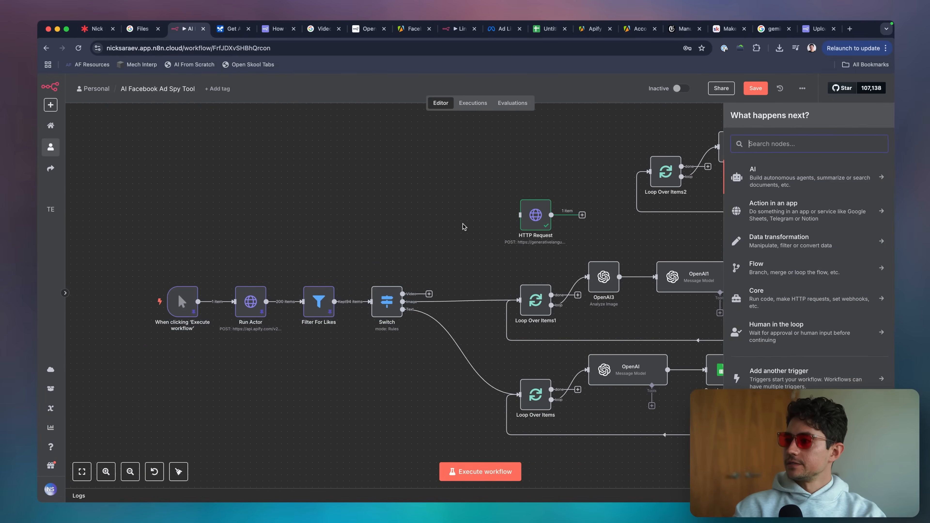
pyautogui.write('google drive')
pyautogui.press('Return')
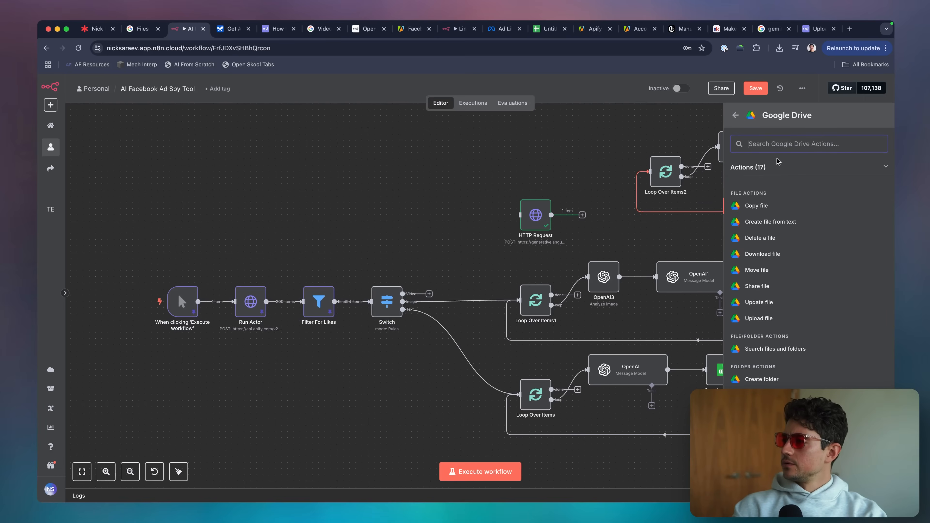
pyautogui.write('upload')
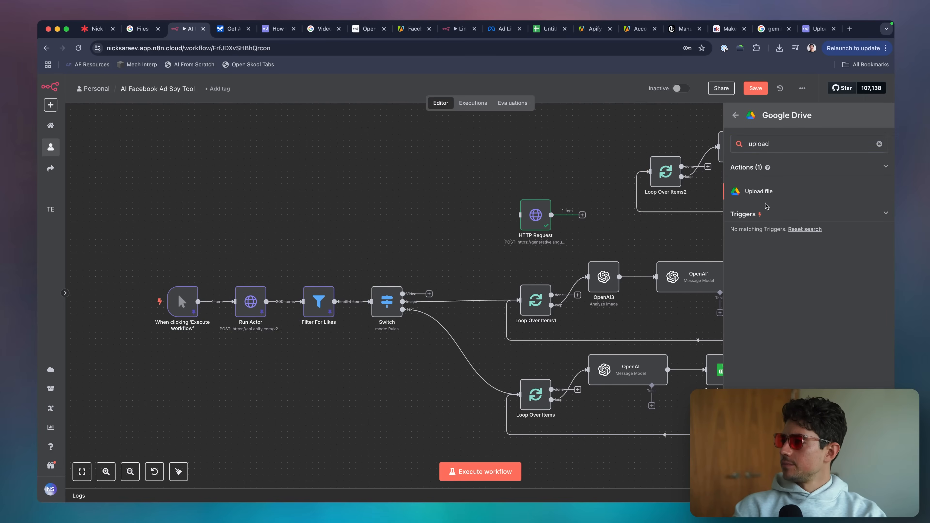
pyautogui.click(767, 198)
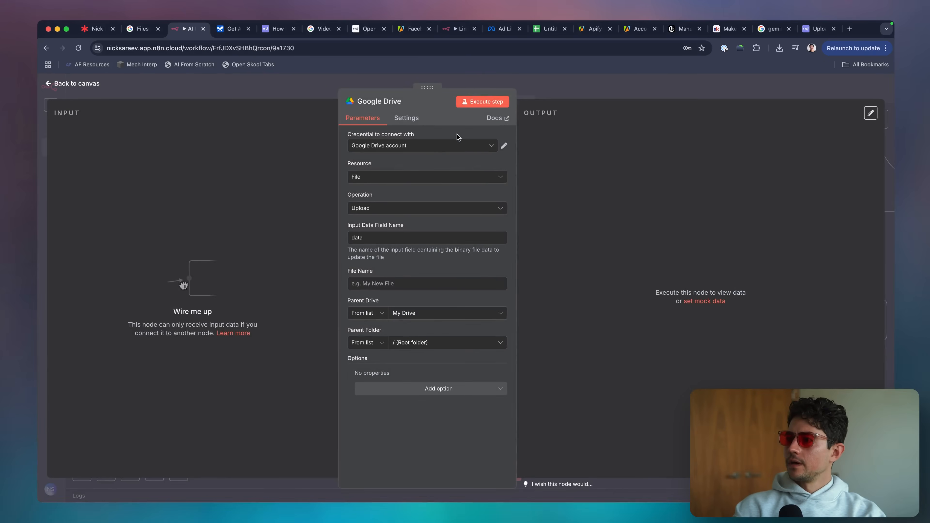
# Open the Google Drive account credential used by the new node and examine its connection settings, including the Client ID field
pyautogui.click(487, 148)
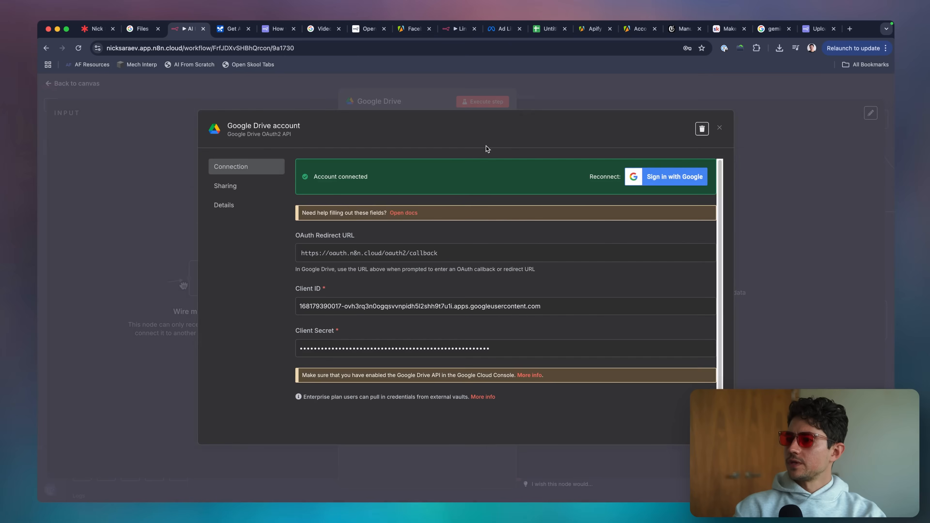
pyautogui.doubleClick(356, 310)
pyautogui.click(363, 283)
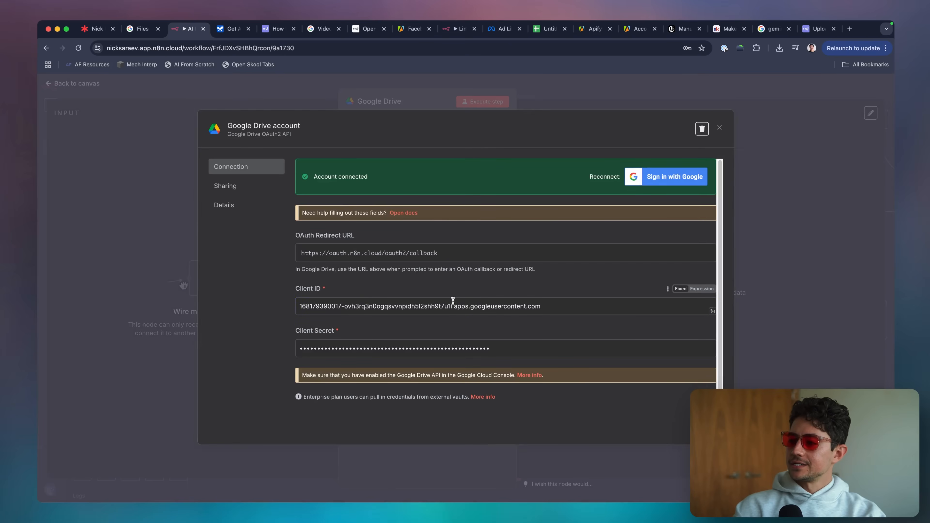
# Close the Google Drive account credential and the Google Drive node's settings, returning to the workflow canvas
pyautogui.press('super+Tab')
pyautogui.click(544, 217)
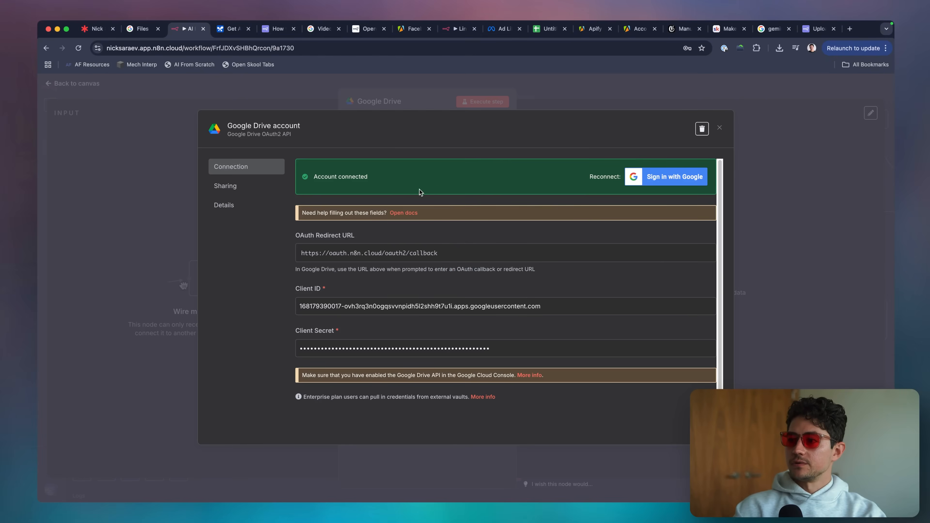
pyautogui.click(596, 95)
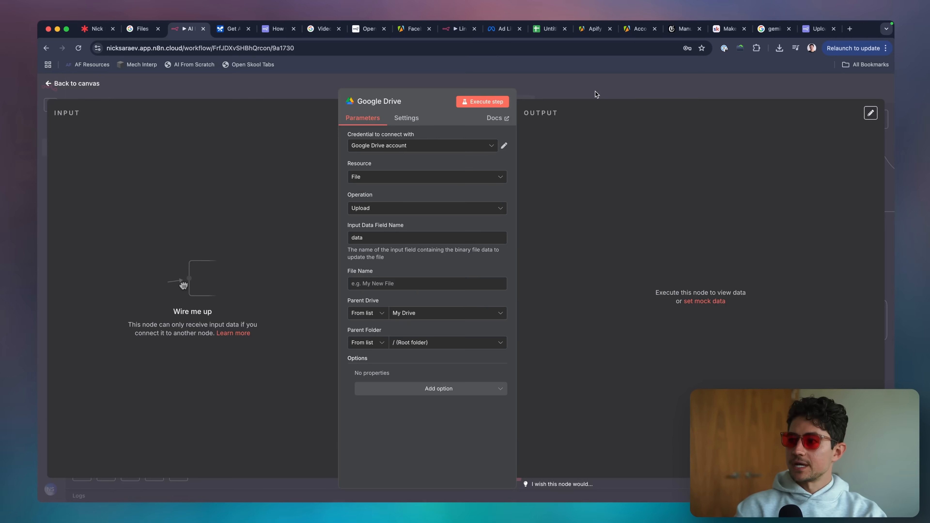
pyautogui.click(409, 283)
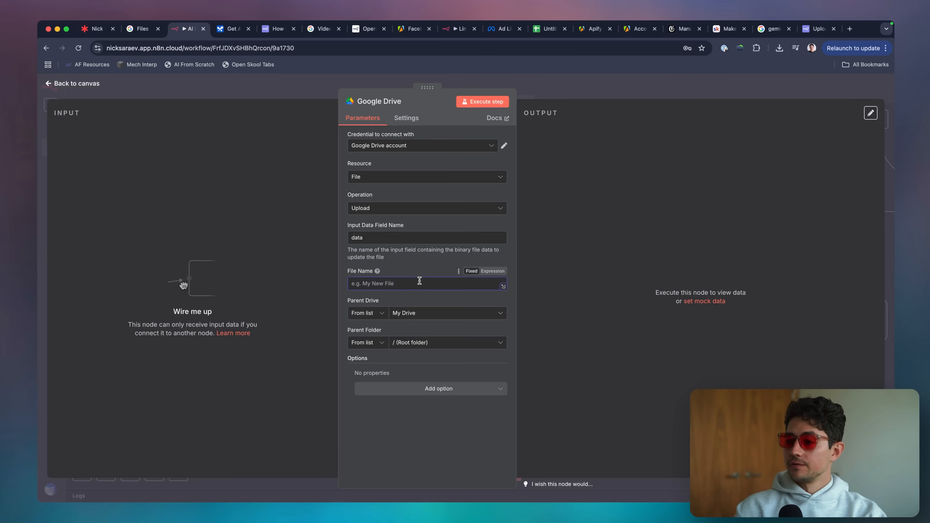
pyautogui.press('Escape')
pyautogui.moveTo(409, 248); pyautogui.dragTo(355, 175)
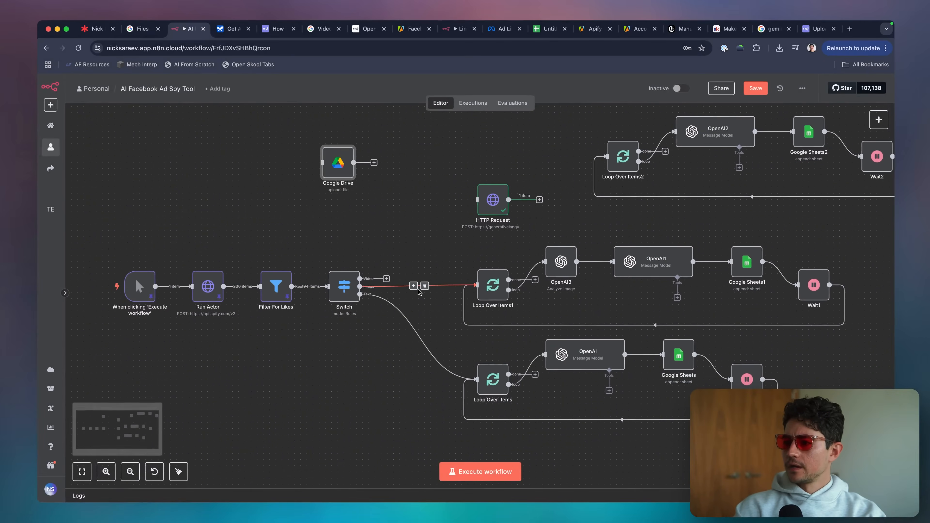
# Delete the Switch node's Image and Text connections to the loops and move the Google Drive node closer to the Switch node
pyautogui.click(425, 285)
pyautogui.click(425, 337)
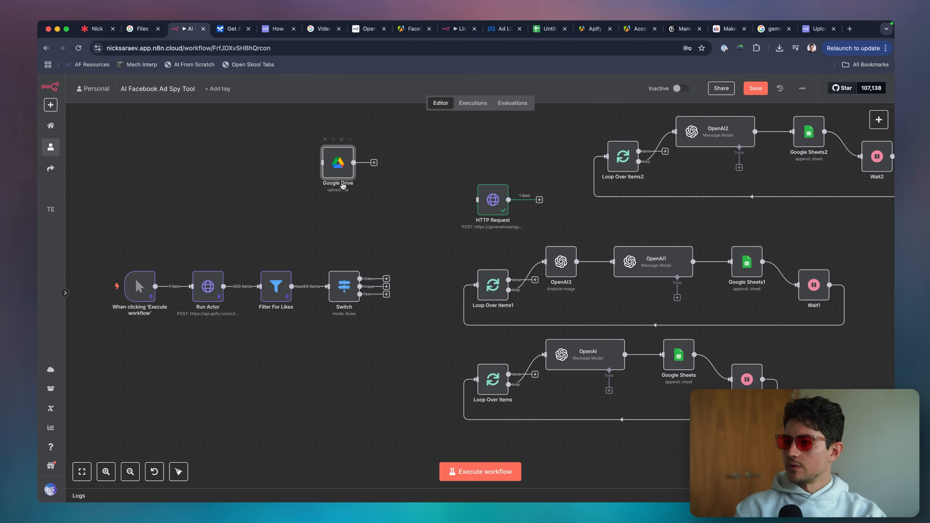
pyautogui.moveTo(337, 165); pyautogui.dragTo(422, 236)
pyautogui.scroll(5, 401, 235)
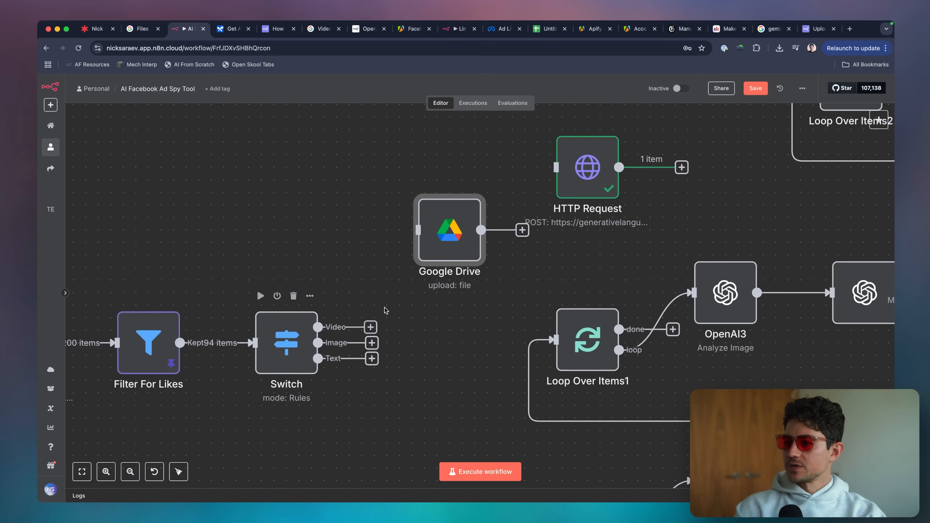
pyautogui.moveTo(372, 327); pyautogui.dragTo(424, 229)
pyautogui.doubleClick(447, 232)
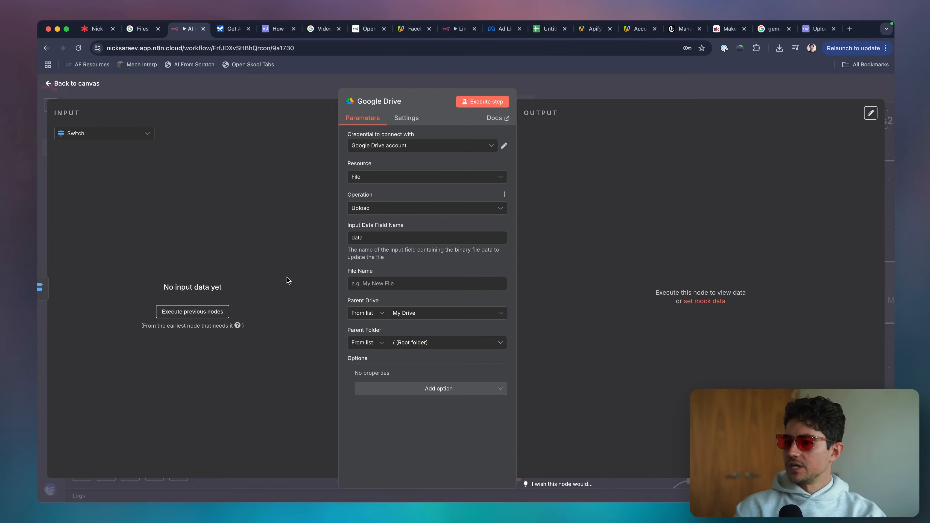
pyautogui.press('Escape')
pyautogui.click(428, 260)
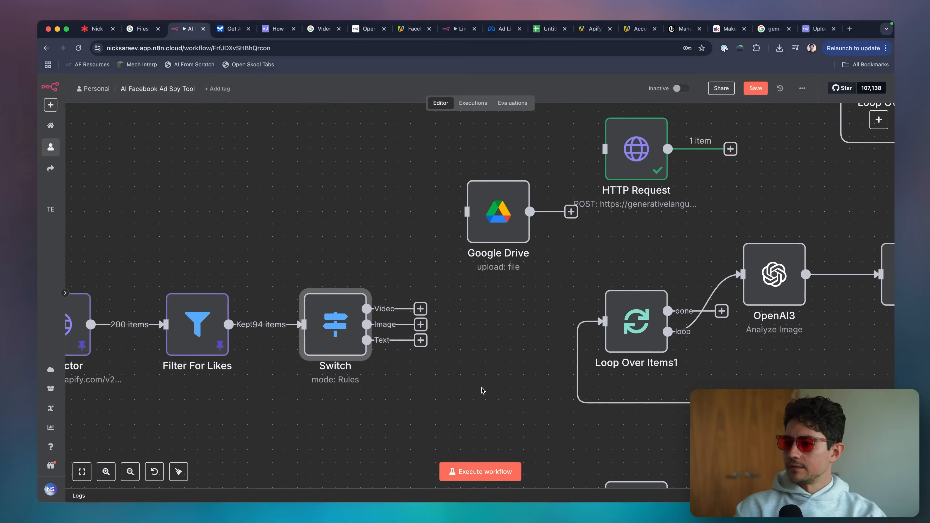
# Pin the Switch node's output from a fresh workflow run and connect its Video branch to the Google Drive node
pyautogui.click(496, 475)
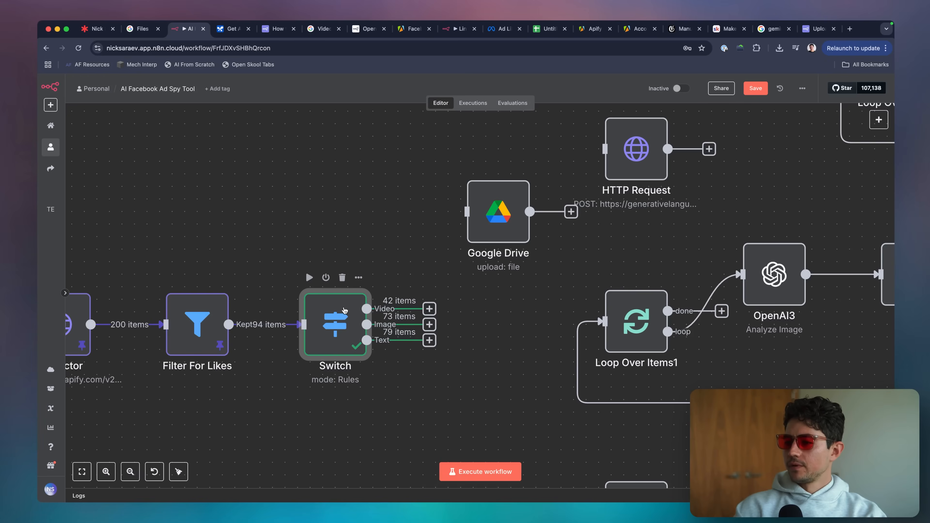
pyautogui.moveTo(367, 309); pyautogui.dragTo(467, 212)
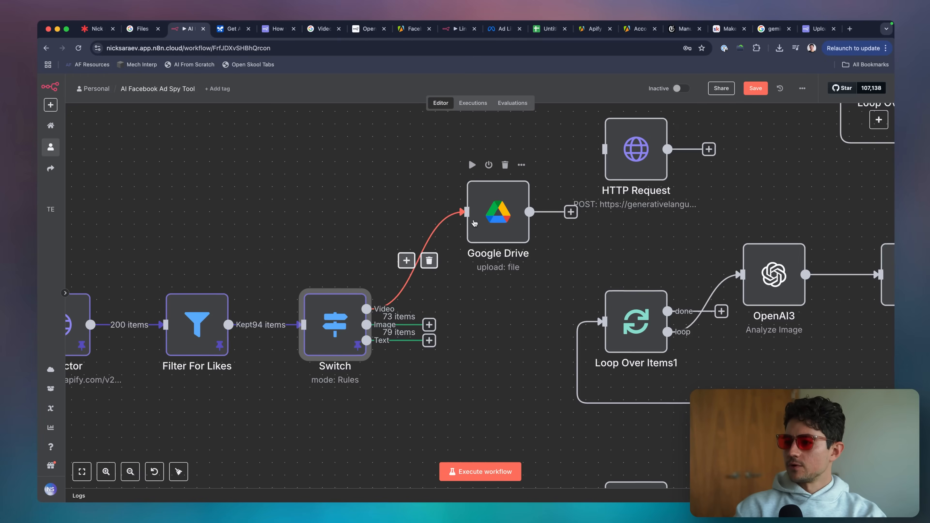
# Examine the Google Drive node's additional options and its available resources and operations for the video items, leaving its settings as they are
pyautogui.hscroll(3, 439, 213)
pyautogui.doubleClick(434, 220)
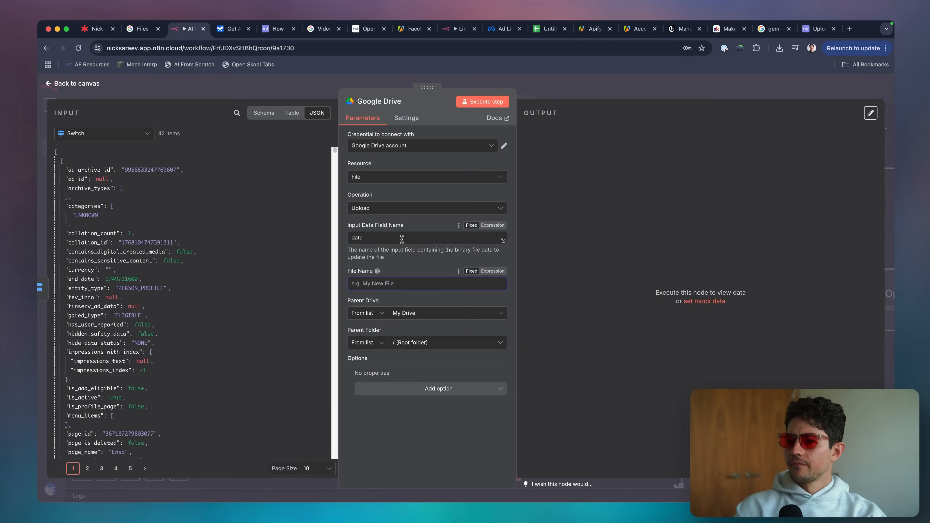
pyautogui.click(406, 388)
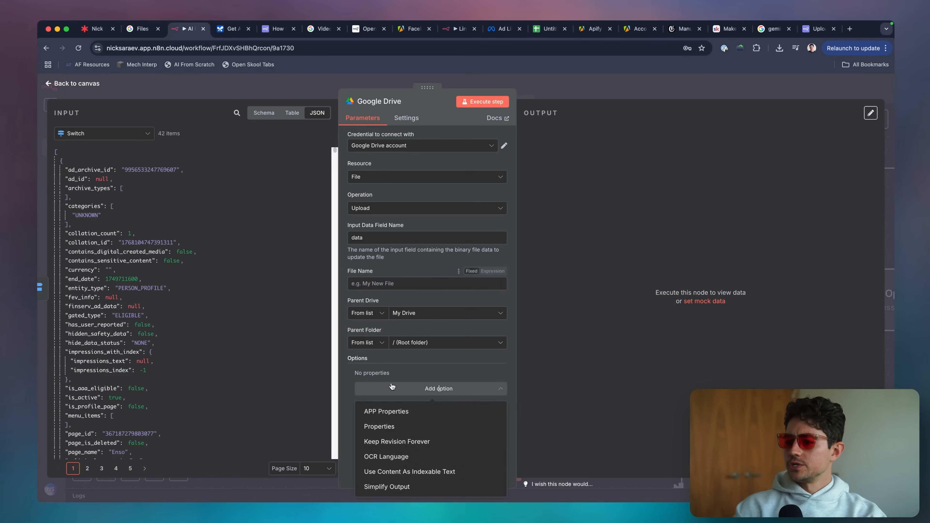
pyautogui.click(414, 354)
pyautogui.click(456, 175)
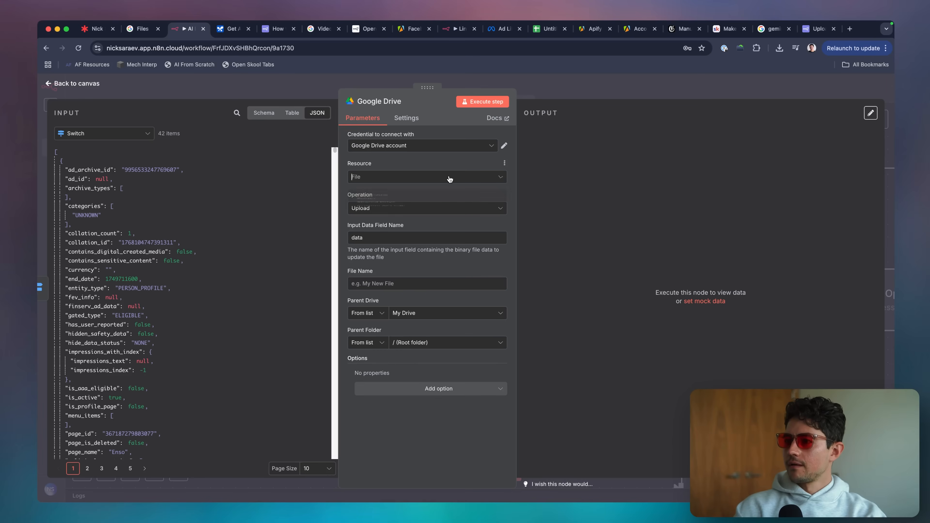
pyautogui.click(425, 199)
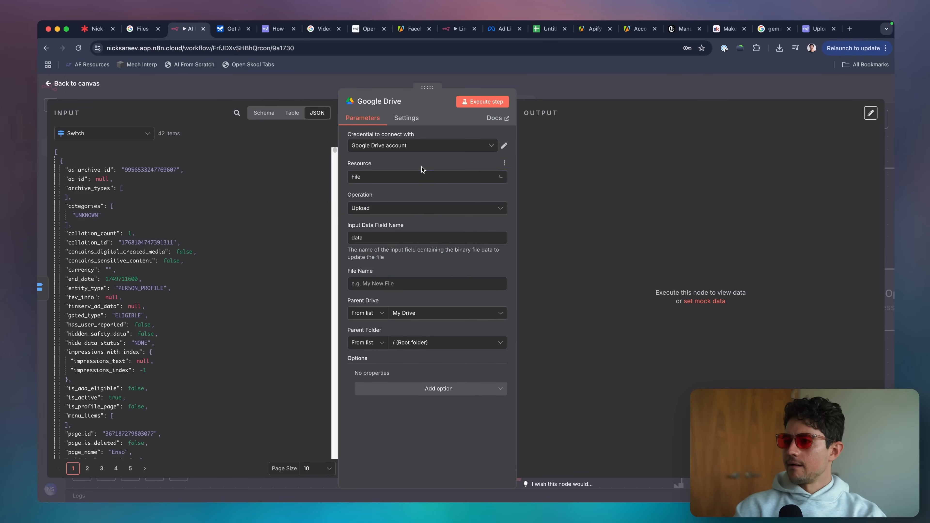
pyautogui.click(410, 208)
pyautogui.click(413, 192)
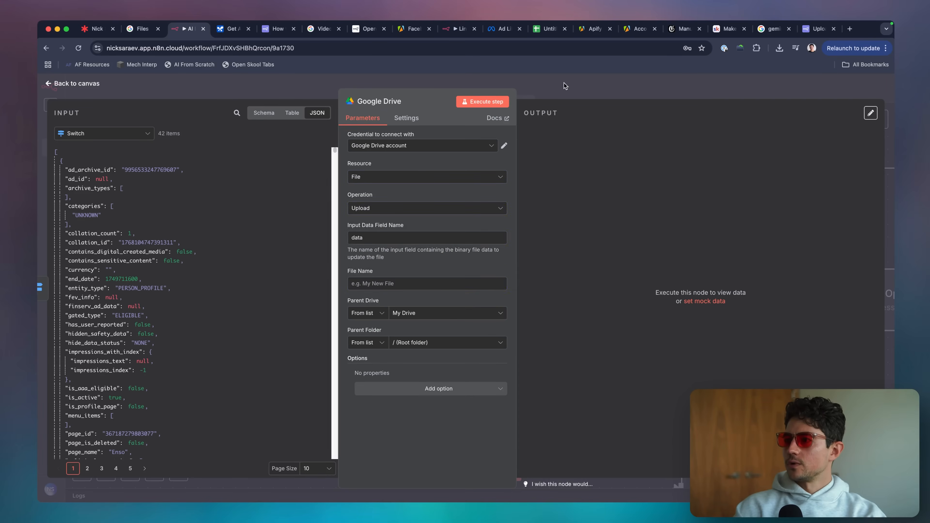
pyautogui.click(565, 84)
# Insert an HTTP Request node between the Switch node's Video branch and the Google Drive node, and position it beside the Switch node
pyautogui.click(429, 293)
pyautogui.write('http')
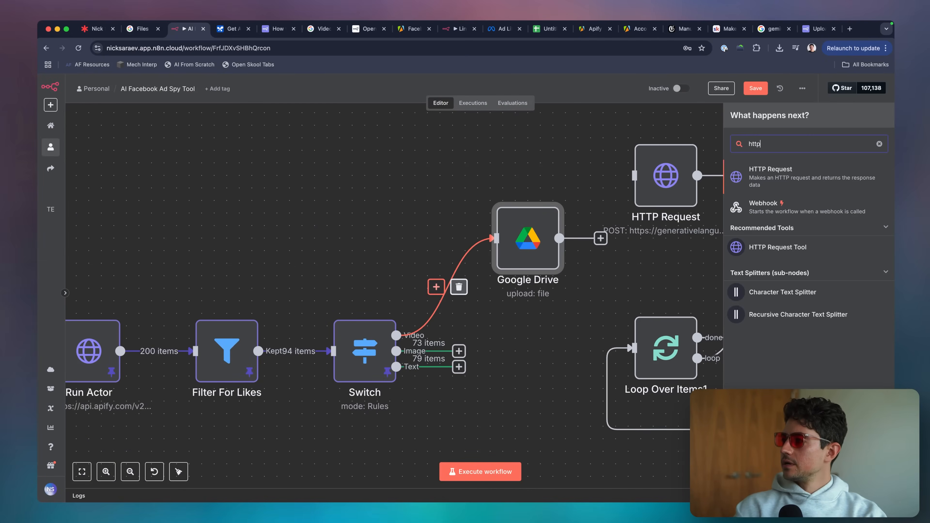
pyautogui.press('Return')
pyautogui.moveTo(513, 274); pyautogui.dragTo(514, 250)
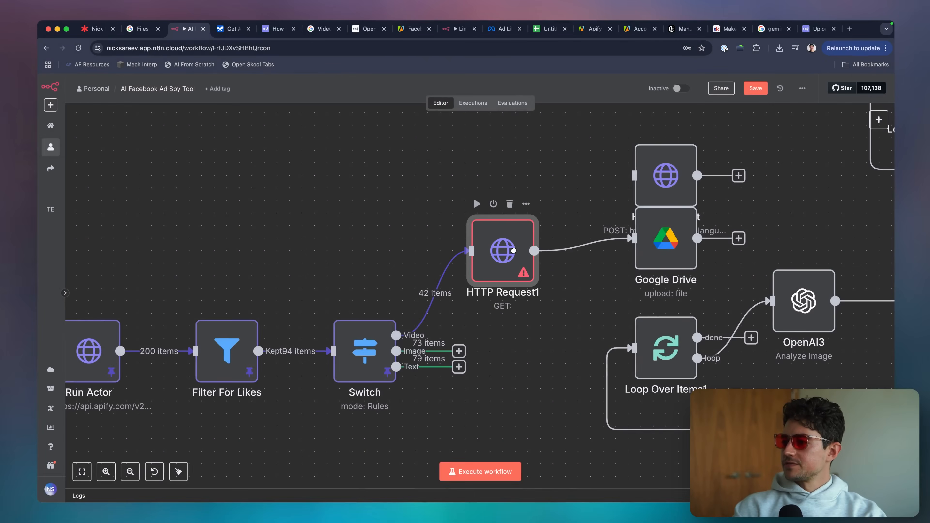
# Search the new HTTP Request node's input for "video" and map the first card's video_sd_url to its URL
pyautogui.doubleClick(514, 253)
pyautogui.scroll(-5, 229, 243)
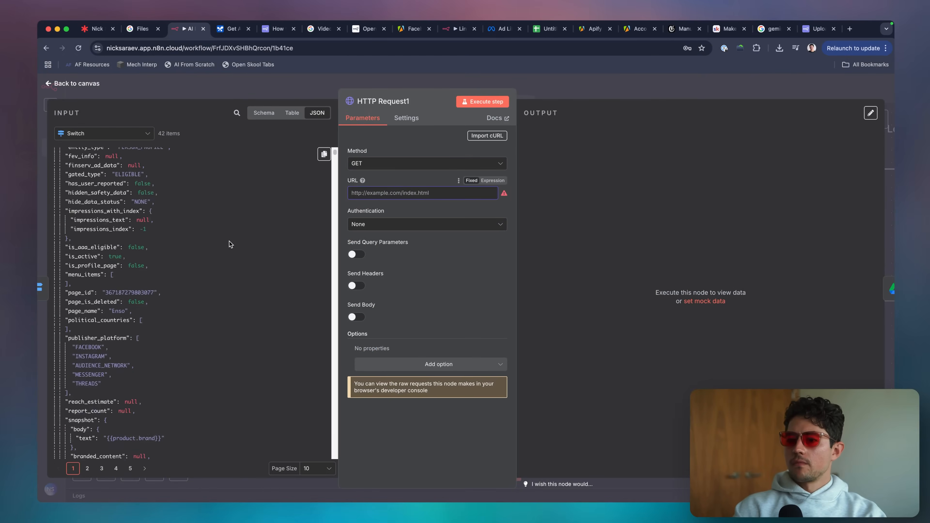
pyautogui.click(237, 113)
pyautogui.write('video')
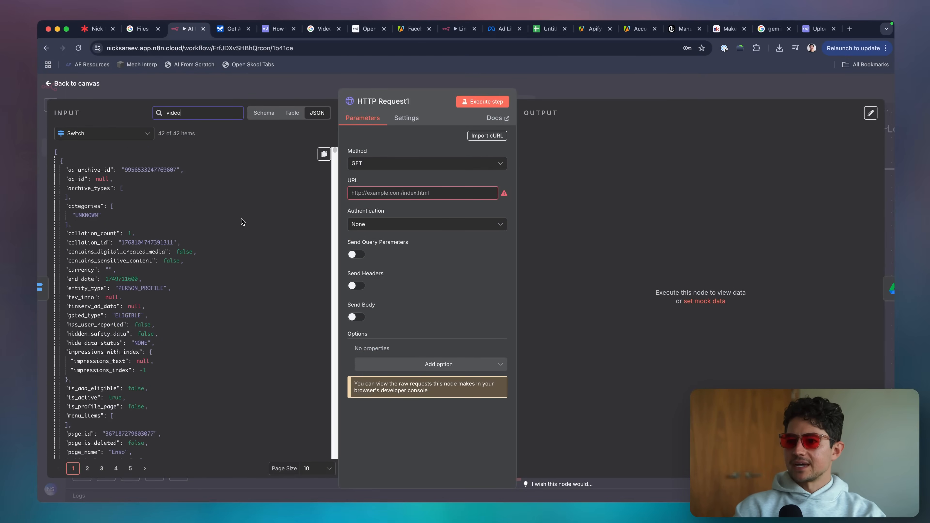
pyautogui.scroll(-10, 242, 219)
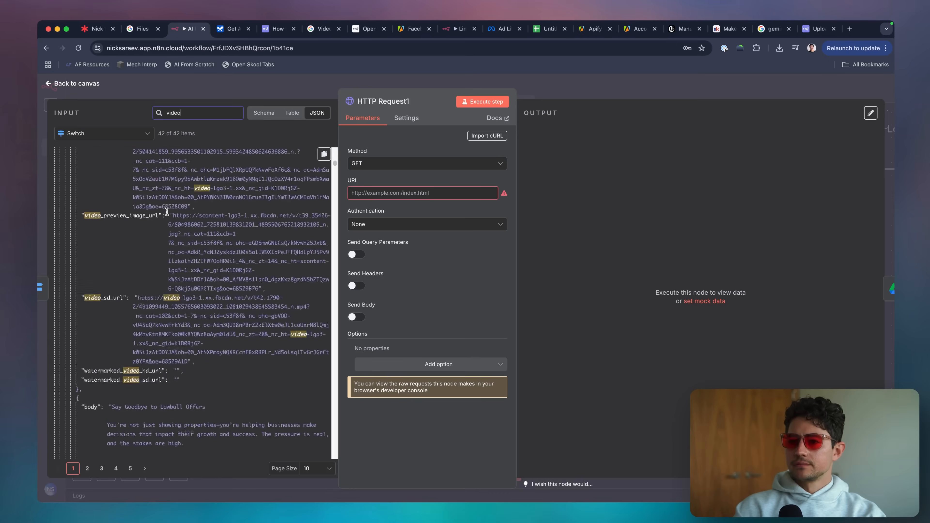
pyautogui.scroll(-15, 167, 211)
pyautogui.scroll(3, 167, 211)
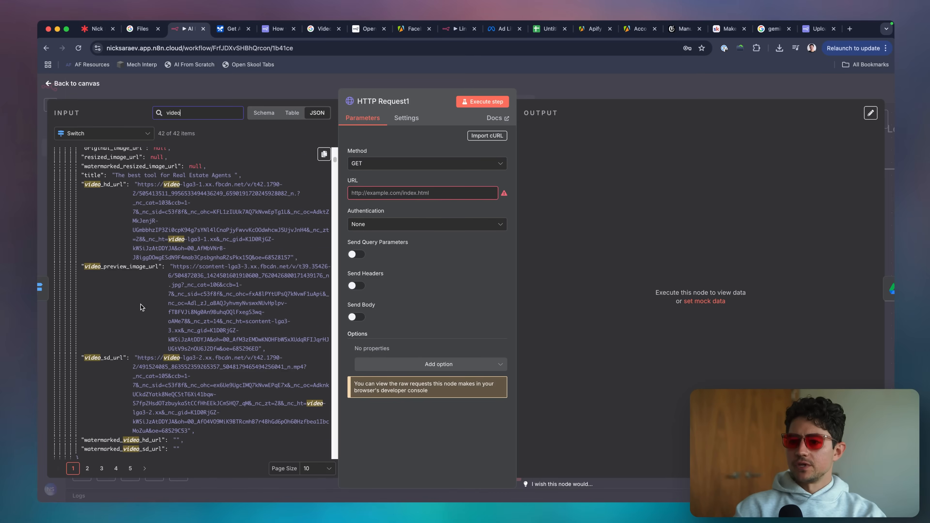
pyautogui.moveTo(153, 370); pyautogui.dragTo(427, 191)
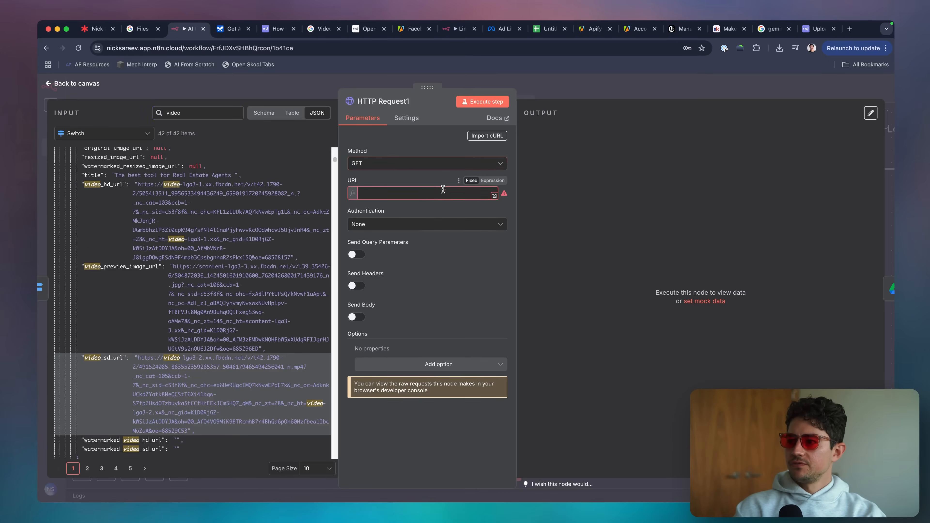
pyautogui.click(522, 88)
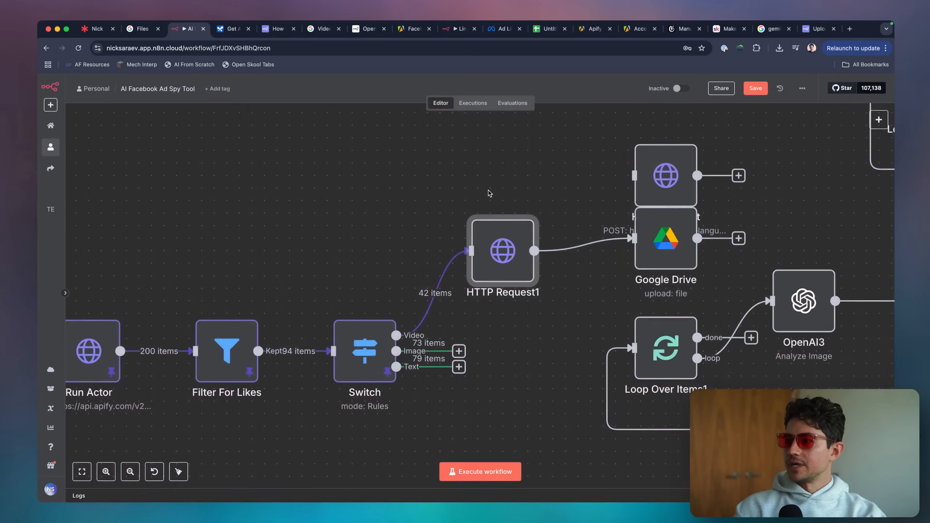
# Execute the HTTP Request1 node with the mapped video URL
pyautogui.hscroll(2, 490, 193)
pyautogui.doubleClick(431, 274)
pyautogui.click(496, 103)
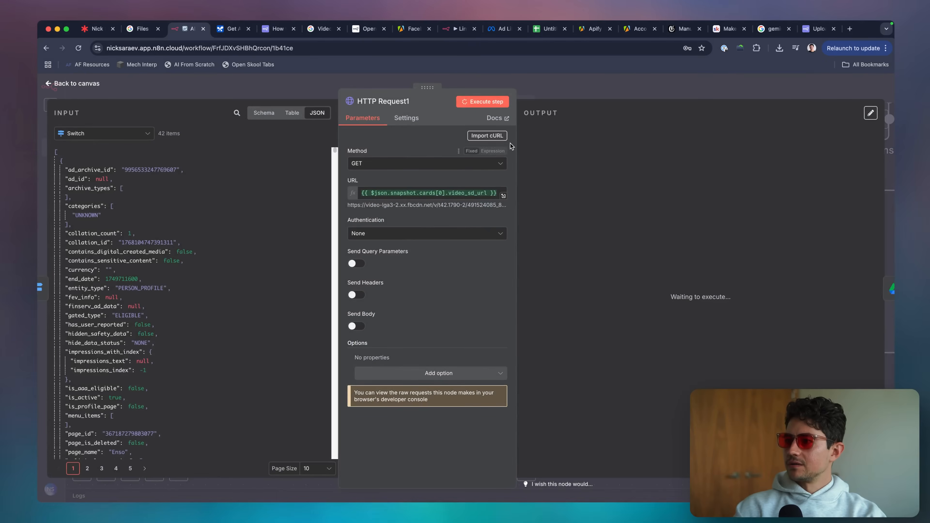
# Copy the resolved video URL, load it in a new browser tab to check it, and return to the HTTP Request1 node
pyautogui.tripleClick(470, 207)
pyautogui.hotkey('ctrl', 'c')
pyautogui.hotkey('ctrl', 't')
pyautogui.hotkey('ctrl', 'v')
pyautogui.press('Return')
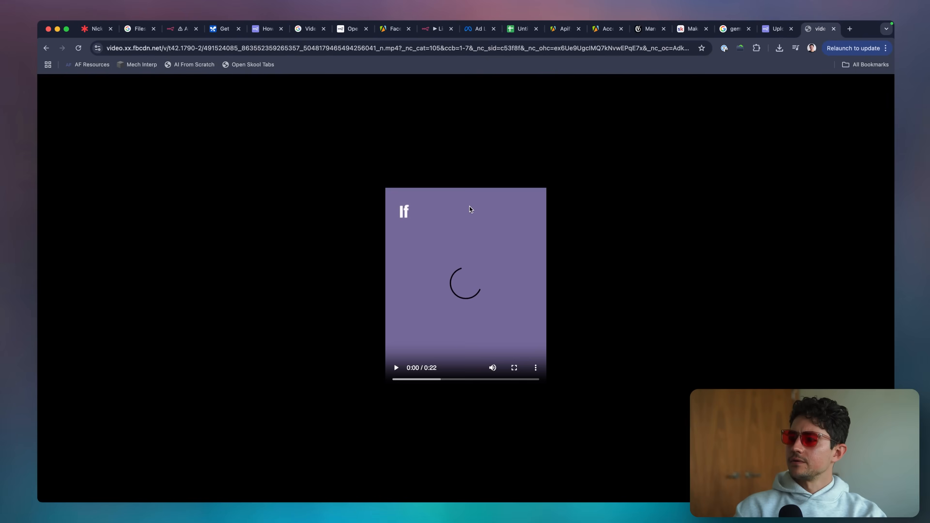
pyautogui.hotkey('ctrl', 'w')
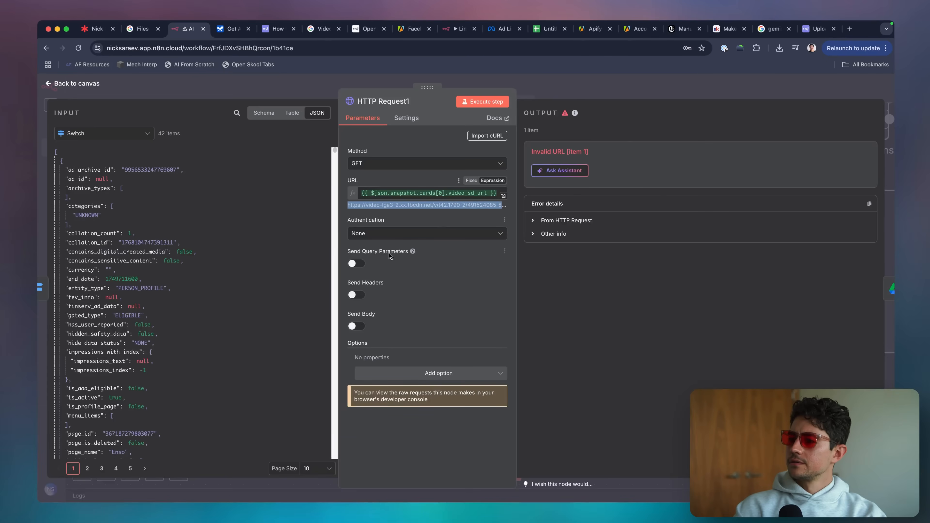
# Review the HTTP Request1 node's additional options, execute the node again, and reopen it to view its output
pyautogui.click(413, 373)
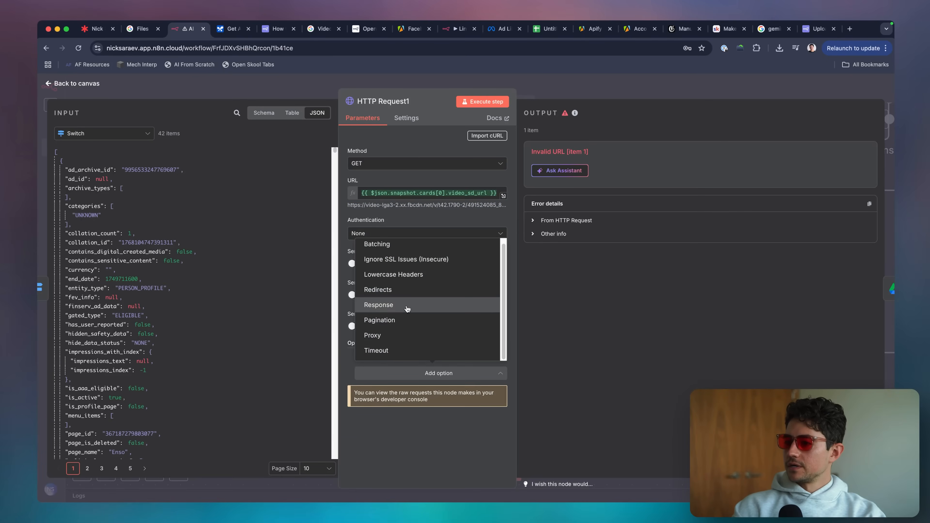
pyautogui.click(420, 219)
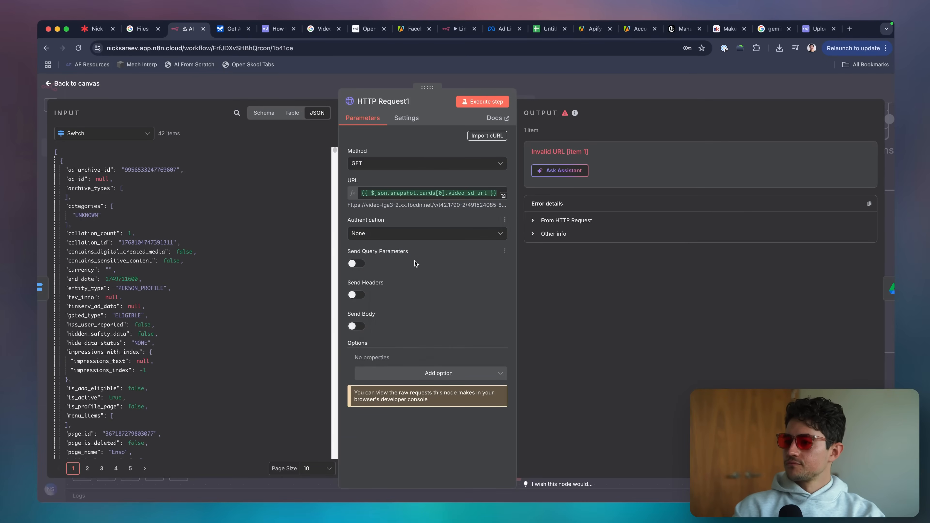
pyautogui.click(491, 102)
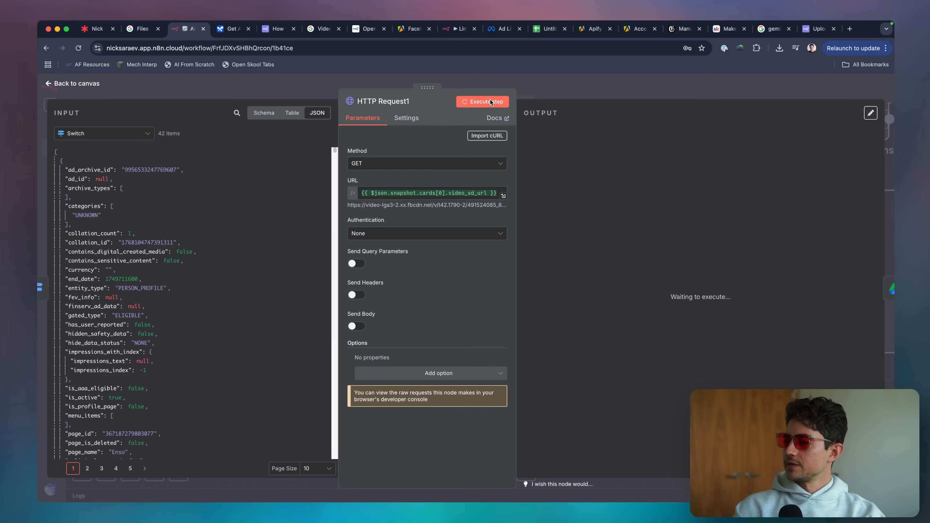
pyautogui.click(557, 96)
pyautogui.doubleClick(440, 239)
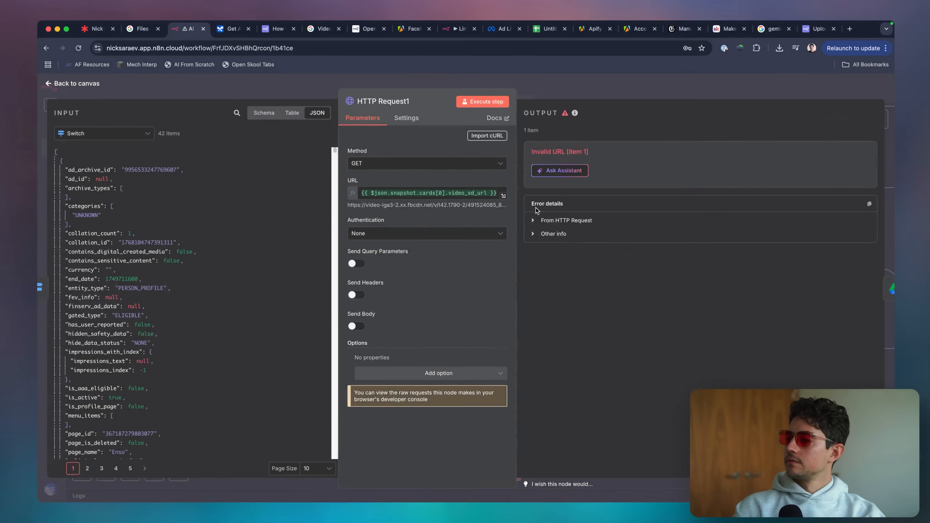
# Test the resolved video URL in a new browser tab and in an incognito window, closing both after checking
pyautogui.tripleClick(436, 204)
pyautogui.press('super+c')
pyautogui.press('super+t')
pyautogui.press('super+v')
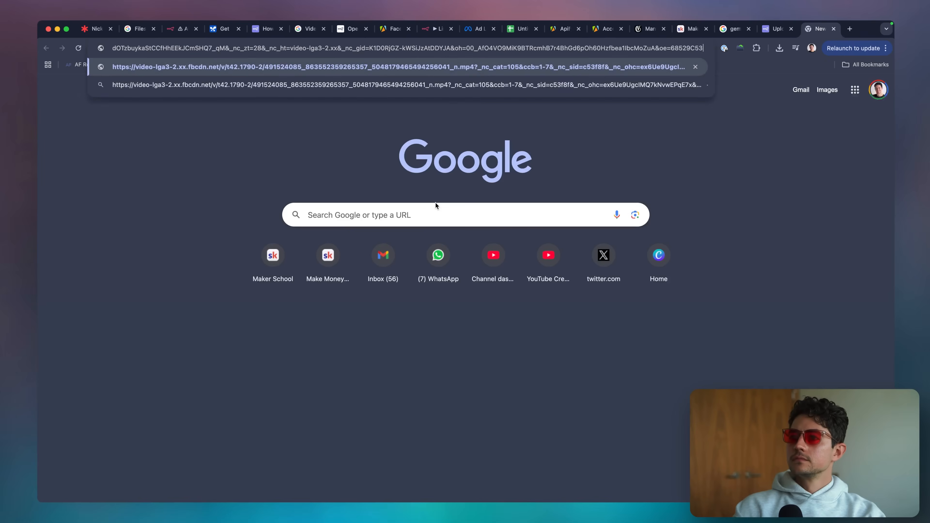
pyautogui.press('Return')
pyautogui.press('super+w')
pyautogui.press('super+shift+n')
pyautogui.press('super+v')
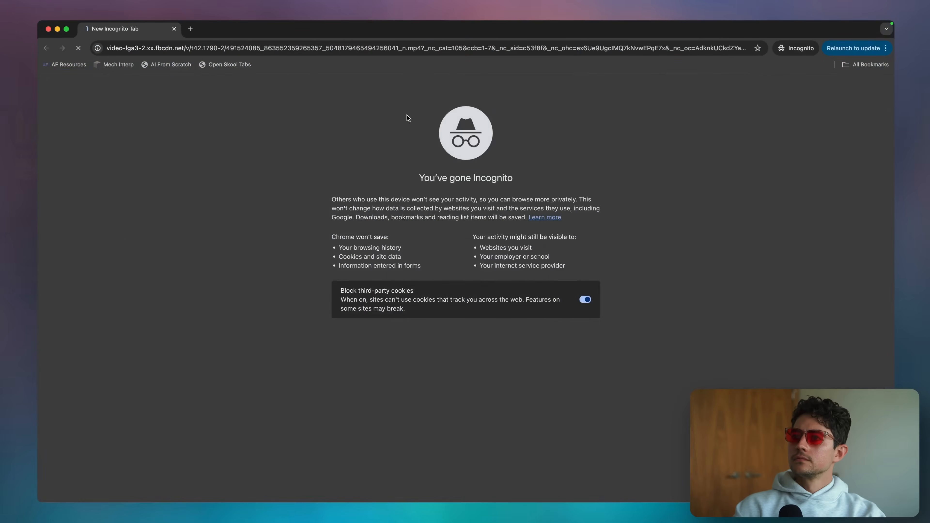
pyautogui.press('Return')
pyautogui.press('super+w')
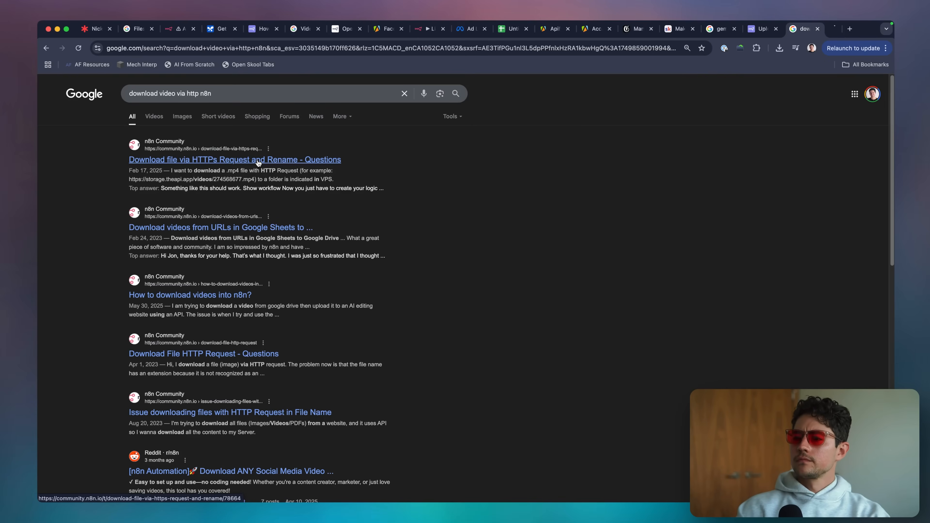
# Search Google for "download video via http n8n" and read the n8n Community thread "Download file via HTTPs Request and Rename"
pyautogui.click(258, 163)
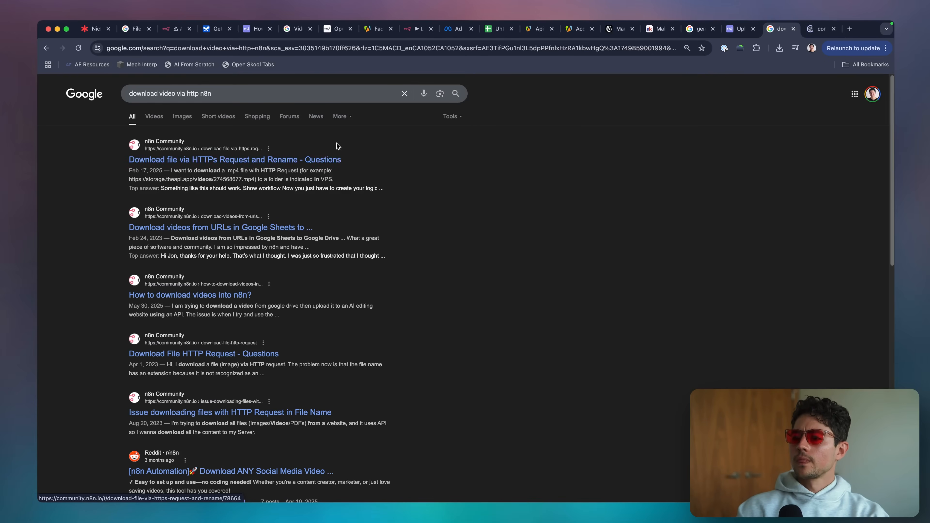
pyautogui.scroll(-7, 502, 257)
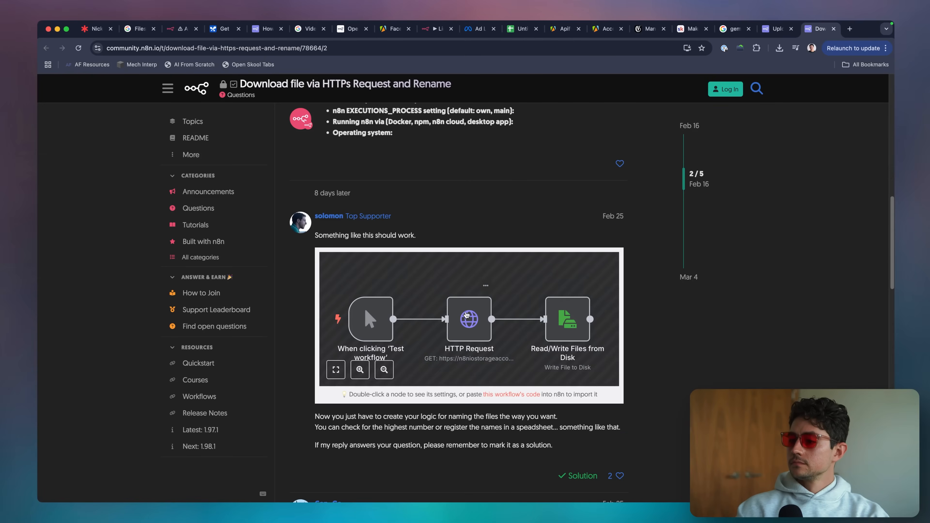
# Examine the HTTP Request node's settings in the example workflow embedded in the community thread's solution
pyautogui.doubleClick(452, 308)
pyautogui.press('Escape')
pyautogui.scroll(-8, 399, 341)
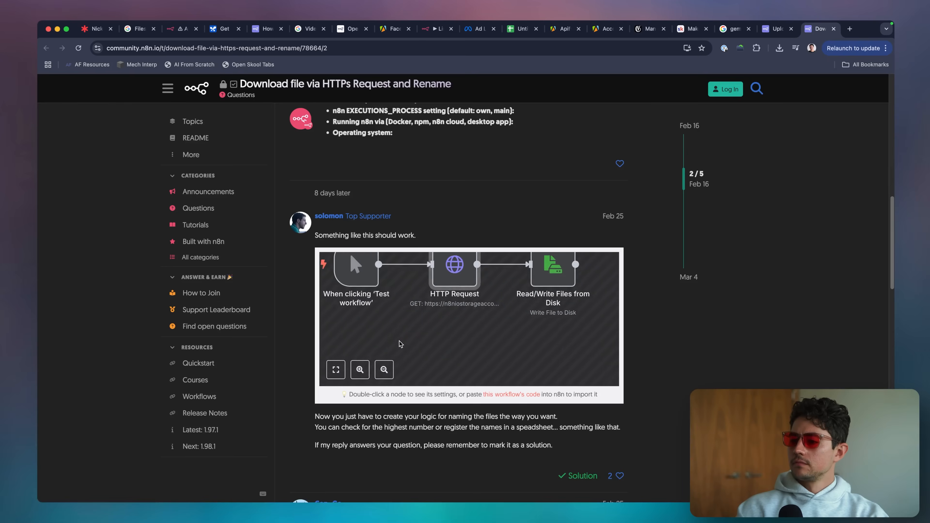
pyautogui.scroll(3, 458, 327)
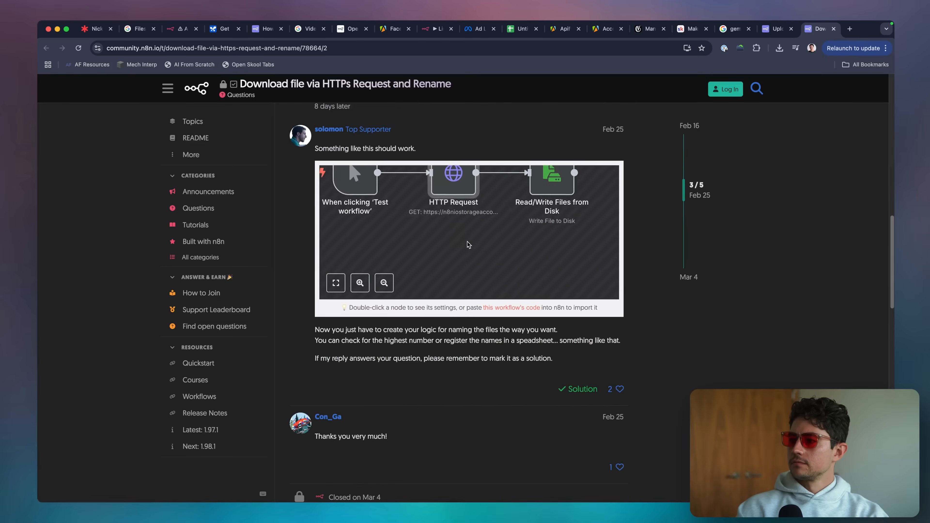
pyautogui.scroll(3, 467, 241)
pyautogui.doubleClick(465, 213)
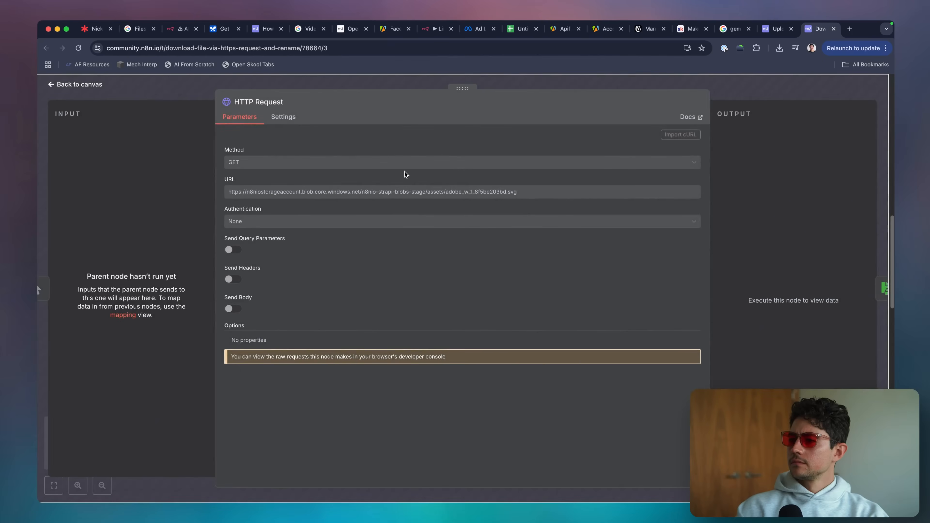
# Return to the AI Facebook Ad Spy Tool workflow and open the HTTP Request1 node
pyautogui.click(205, 31)
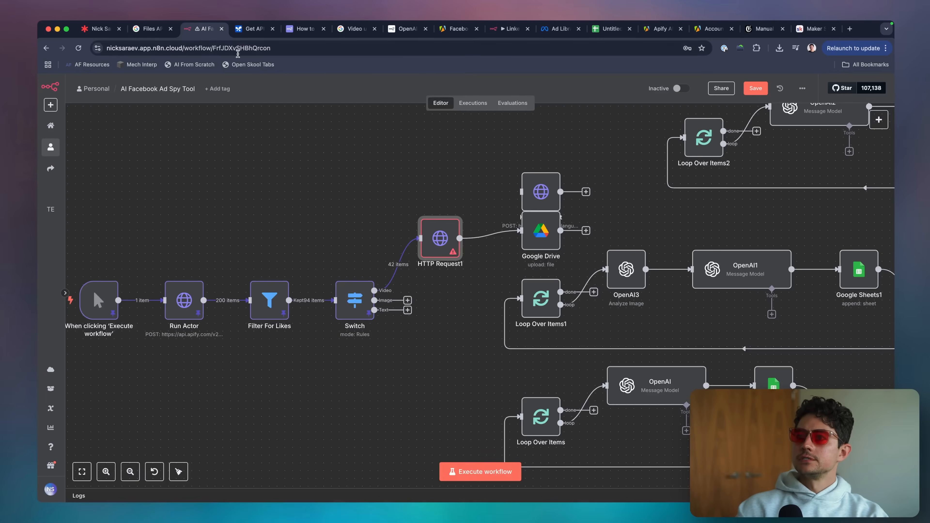
pyautogui.click(370, 186)
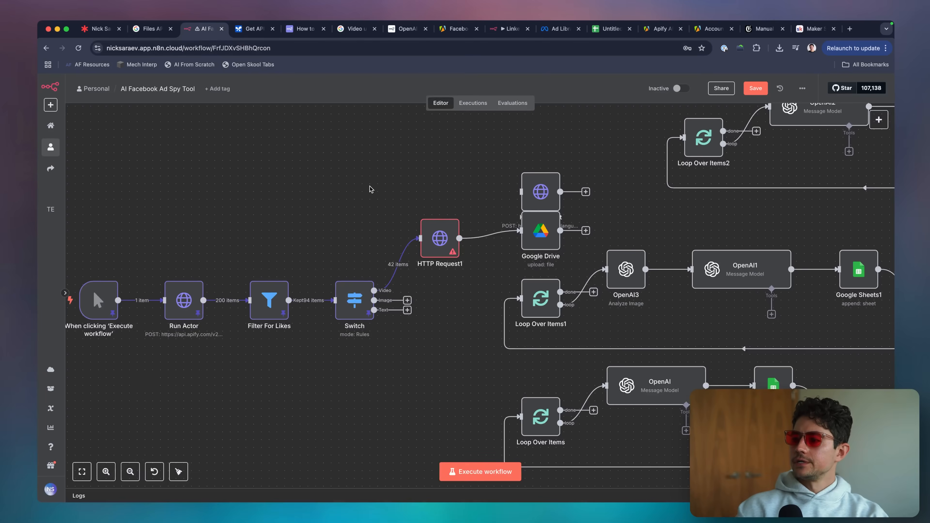
pyautogui.hscroll(1, 371, 187)
pyautogui.scroll(-1, 371, 187)
pyautogui.click(392, 213)
pyautogui.doubleClick(392, 214)
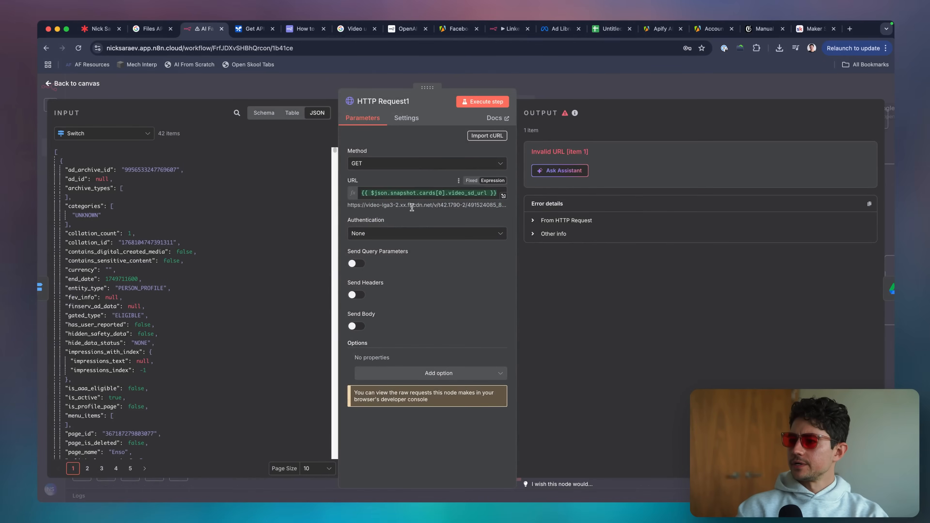
# Replace the HTTP Request1 node's URL expression with its resolved video URL as plain text and execute the node
pyautogui.tripleClick(412, 207)
pyautogui.press('super+c')
pyautogui.press('super+a')
pyautogui.click(471, 195)
pyautogui.press('super+a')
pyautogui.press('super+v')
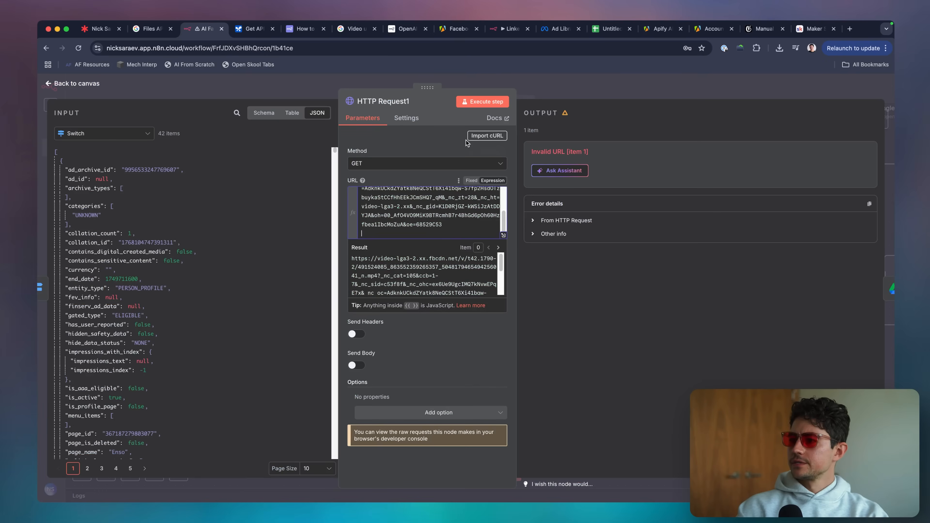
pyautogui.click(498, 106)
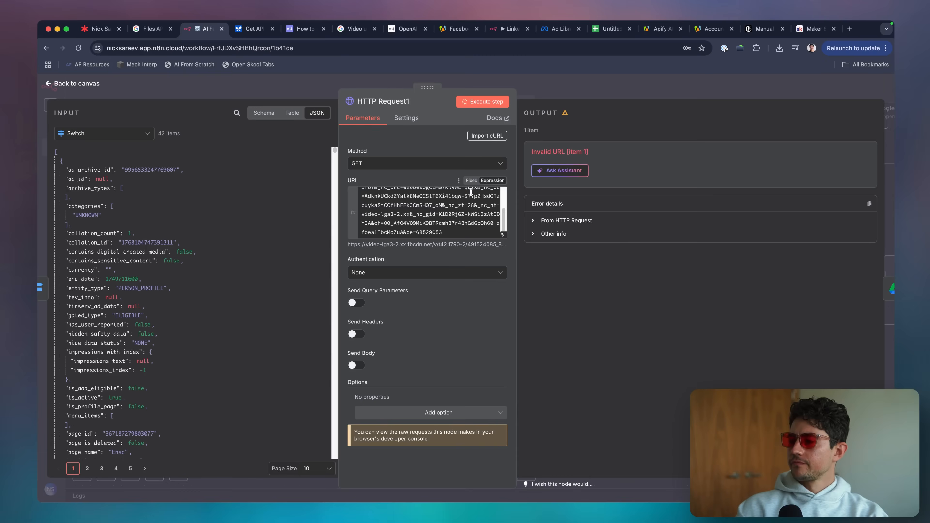
# Examine the HTTP Request1 node's binary output files and its settings, then return to the canvas
pyautogui.scroll(-6, 581, 203)
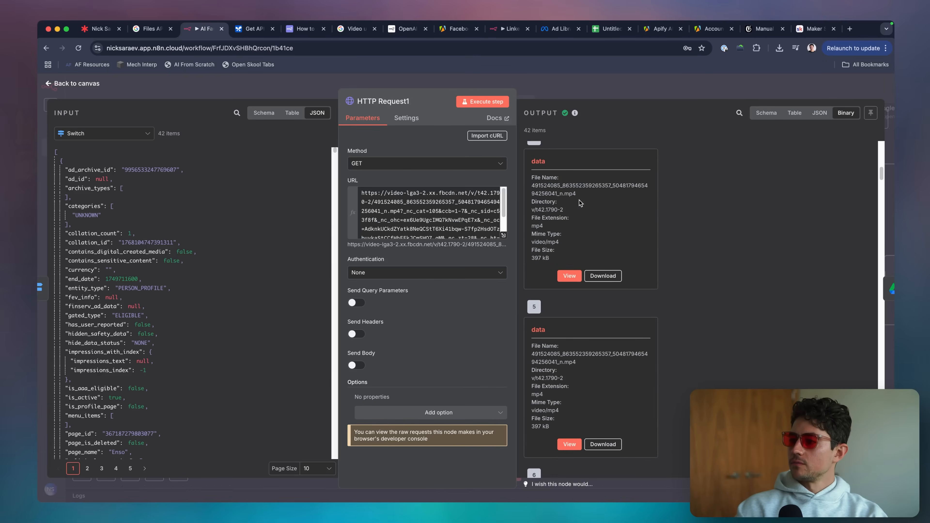
pyautogui.scroll(-3, 429, 213)
pyautogui.scroll(-20, 564, 196)
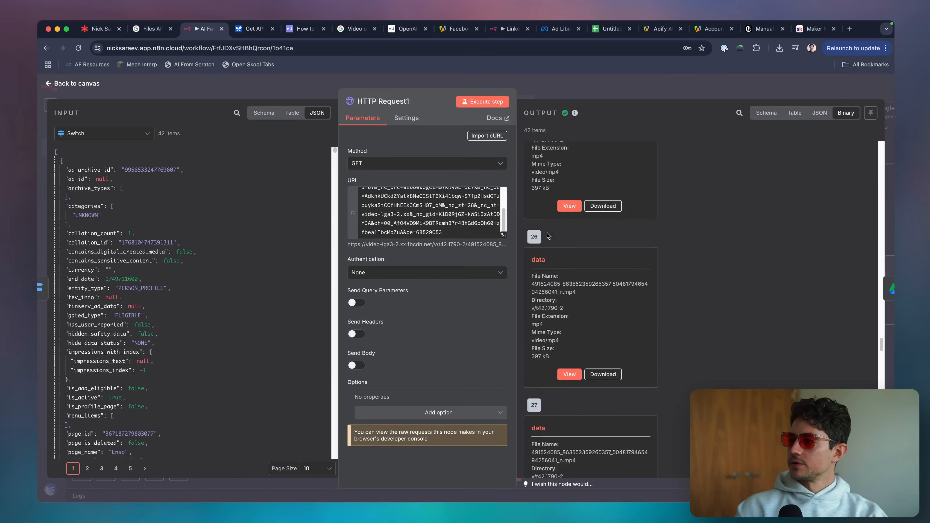
pyautogui.press('Escape')
pyautogui.scroll(3, 379, 275)
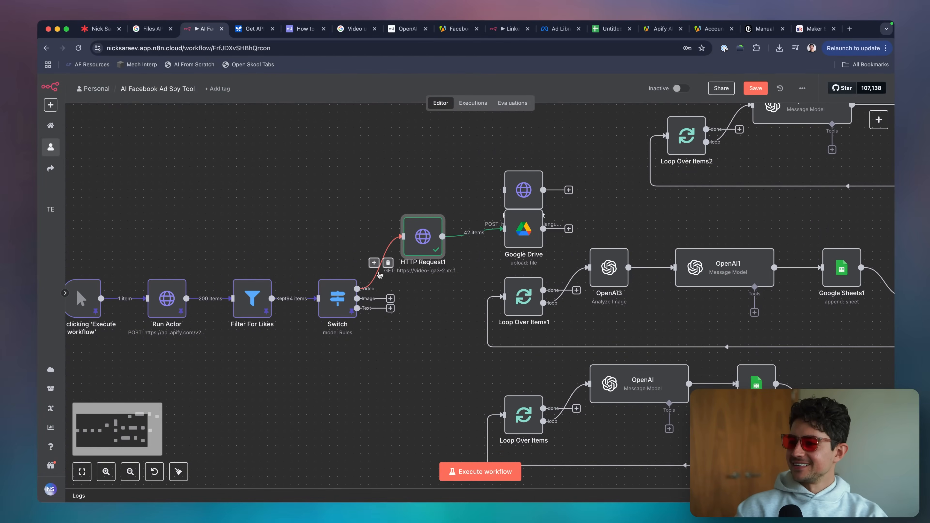
pyautogui.doubleClick(438, 229)
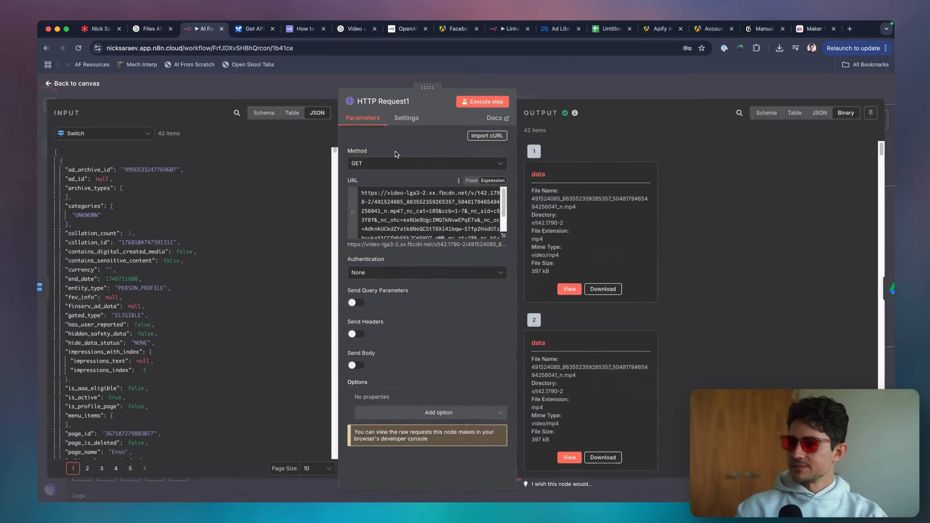
pyautogui.click(398, 118)
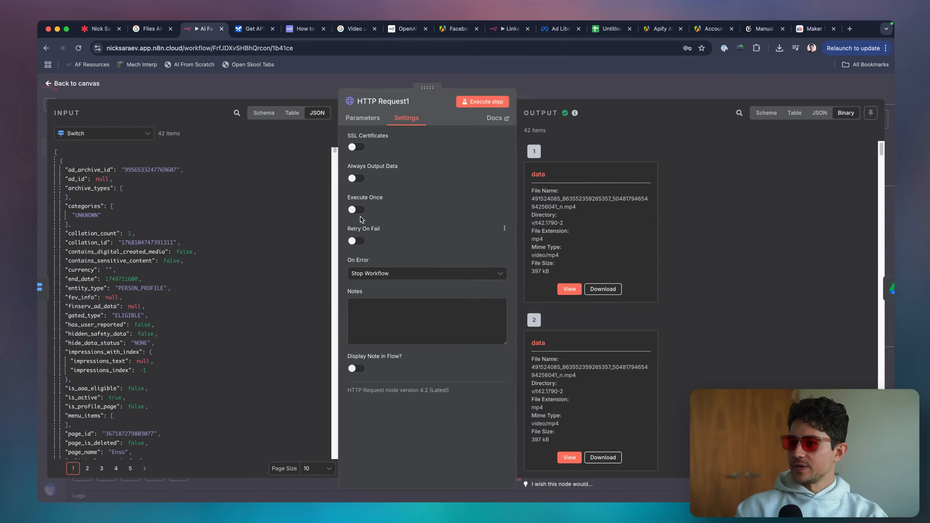
pyautogui.click(362, 118)
pyautogui.press('Escape')
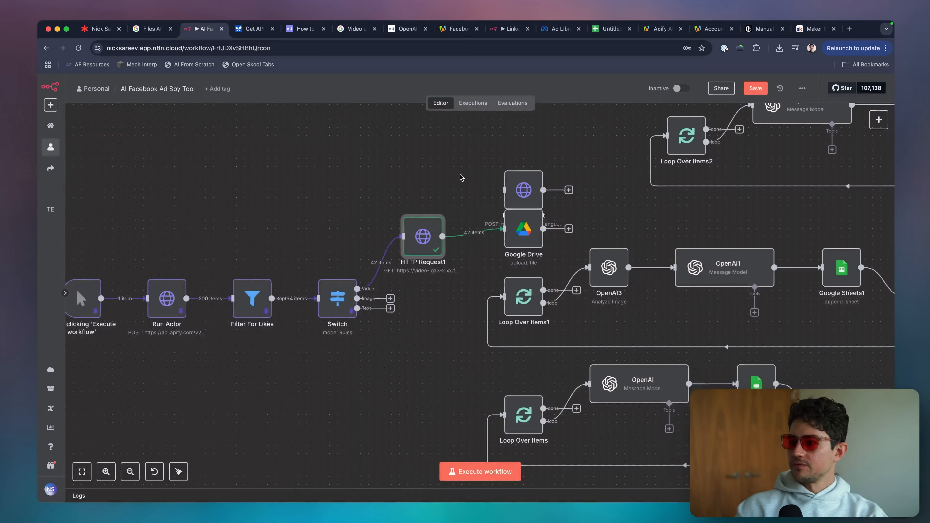
# Disconnect HTTP Request1 from the Switch and insert Loop Over Items2 between them, wiring Video into the loop and its loop output into HTTP Request1
pyautogui.hscroll(5, 302, 293)
pyautogui.scroll(5, 321, 239)
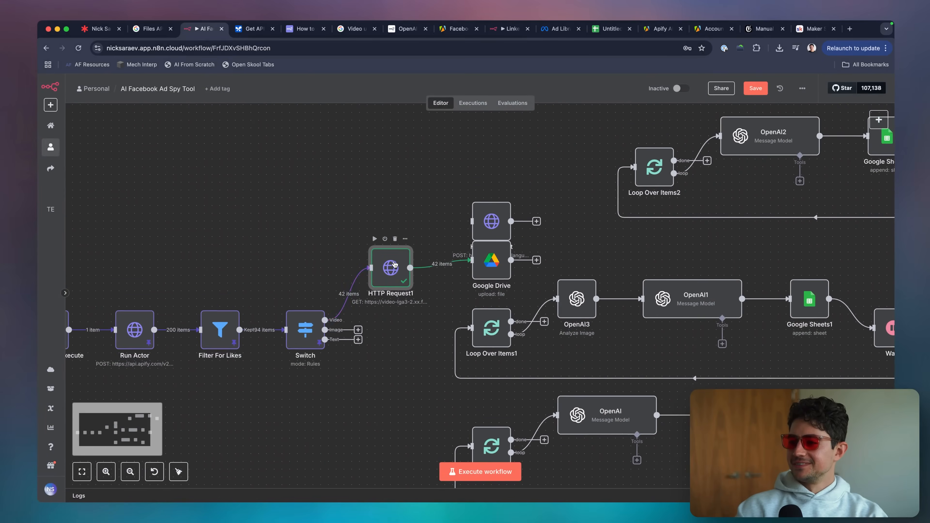
pyautogui.scroll(-5, 434, 259)
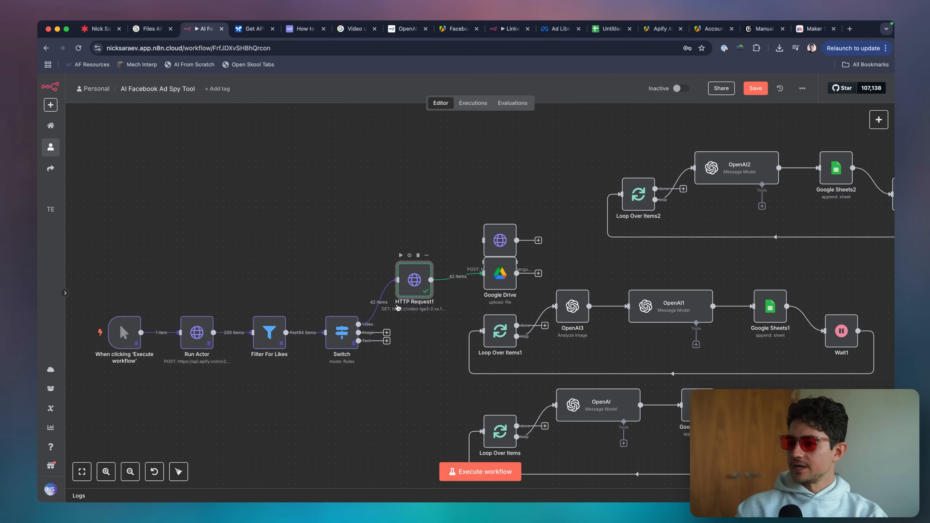
pyautogui.click(387, 301)
pyautogui.moveTo(411, 286); pyautogui.dragTo(450, 194)
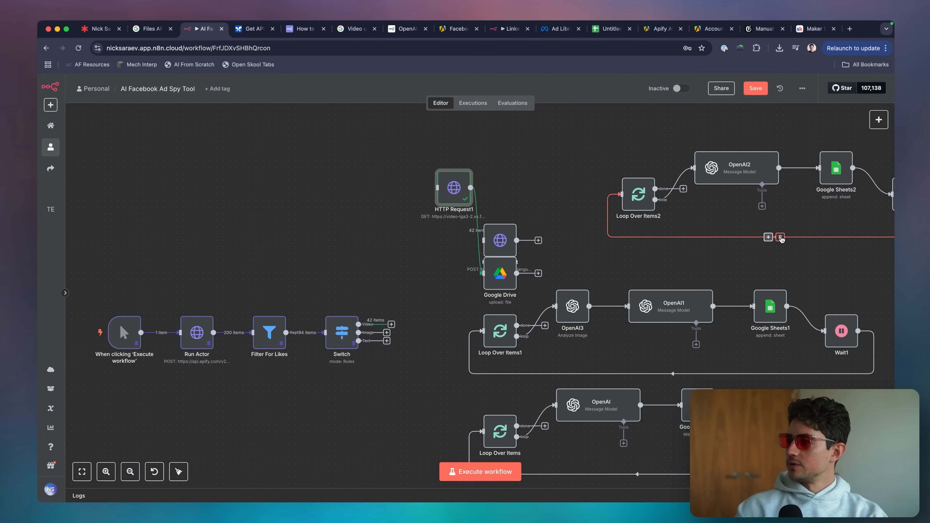
pyautogui.moveTo(640, 195); pyautogui.dragTo(376, 283)
pyautogui.click(392, 324)
pyautogui.moveTo(455, 197); pyautogui.dragTo(443, 216)
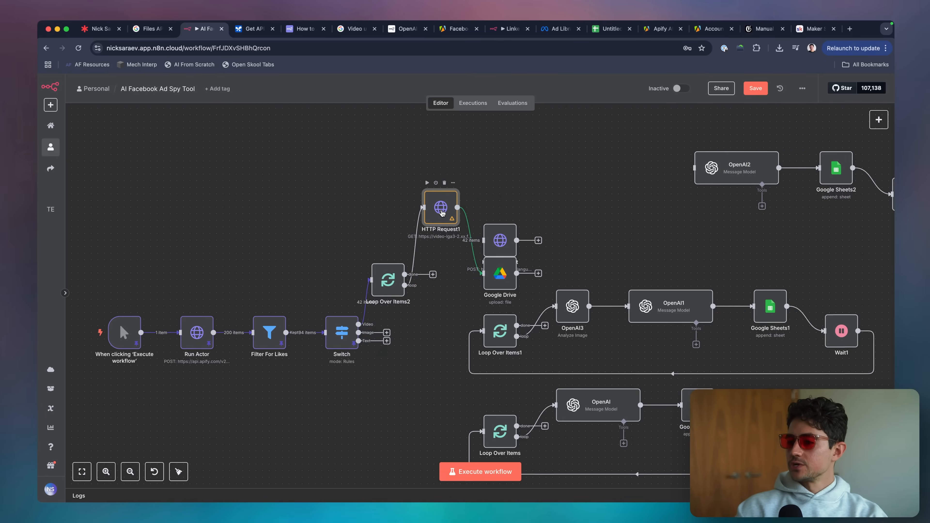
# Execute HTTP Request1, map its URL to {{ $json.snapshot.cards[1].video_sd_url }} from the Loop Over Items2 input, and execute it again
pyautogui.doubleClick(442, 213)
pyautogui.click(499, 104)
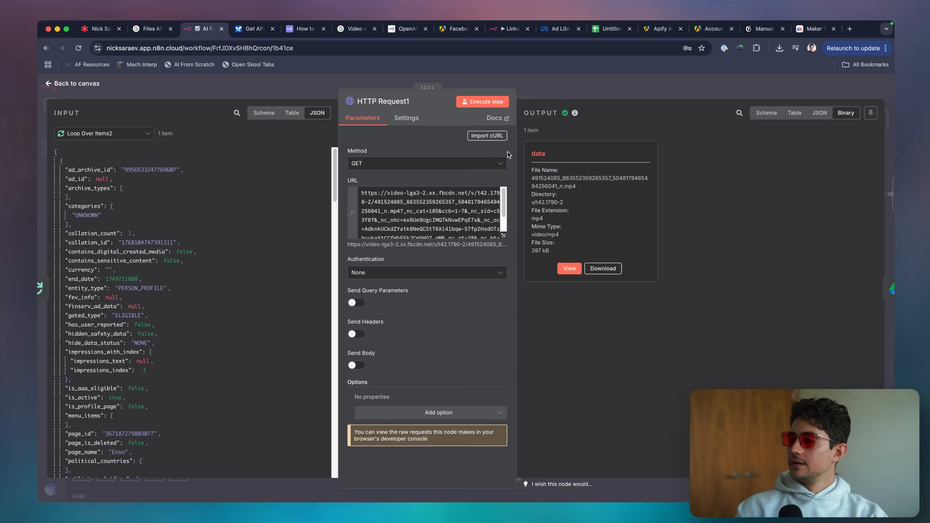
pyautogui.click(463, 218)
pyautogui.press('super+a')
pyautogui.press('BackSpace')
pyautogui.scroll(-16, 200, 304)
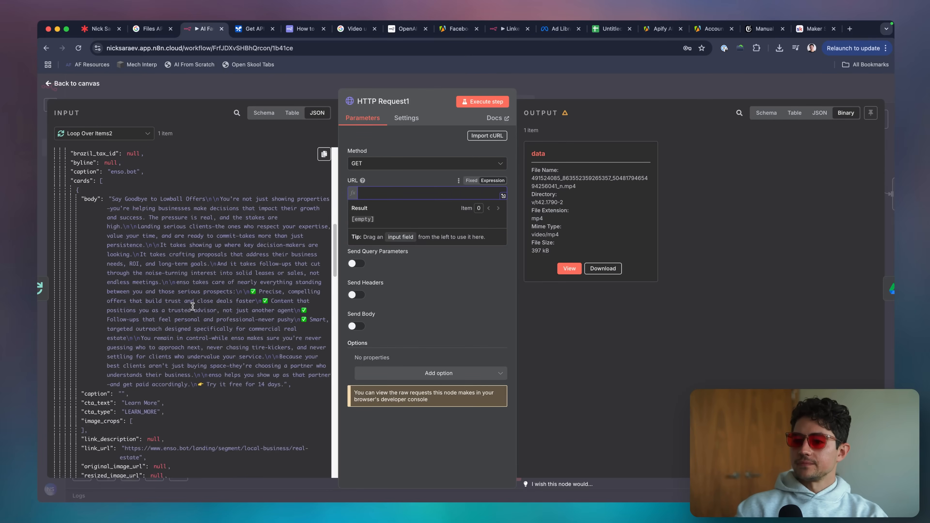
pyautogui.scroll(-10, 193, 307)
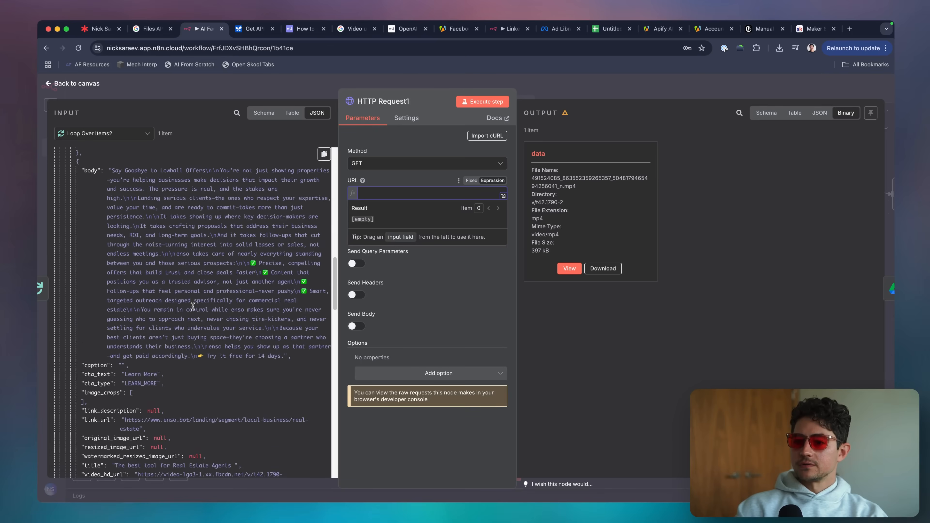
pyautogui.moveTo(106, 354); pyautogui.dragTo(385, 188)
pyautogui.click(507, 103)
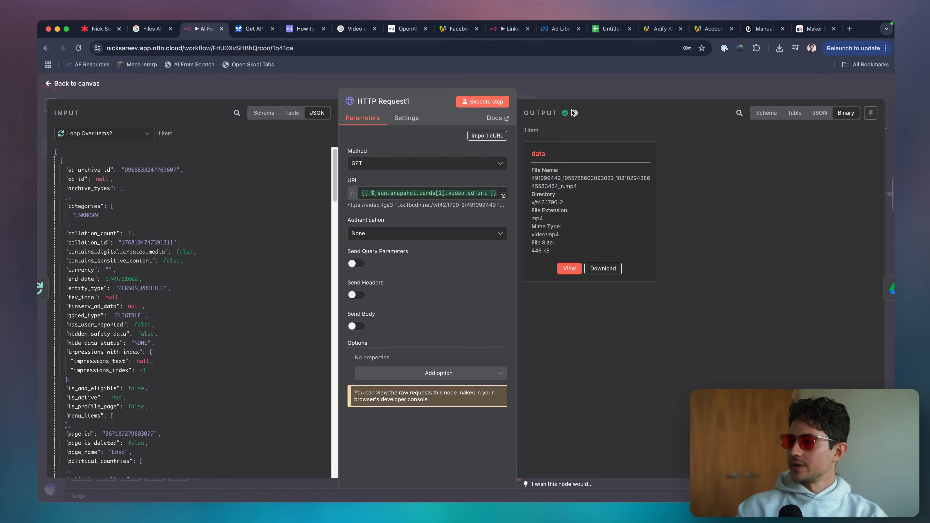
# Rearrange the Loop Over Items2, HTTP Request1, HTTP Request and Google Drive nodes on the canvas so the video branch is spaced out
pyautogui.press('Escape')
pyautogui.hscroll(5, 443, 180)
pyautogui.moveTo(338, 288); pyautogui.dragTo(299, 228)
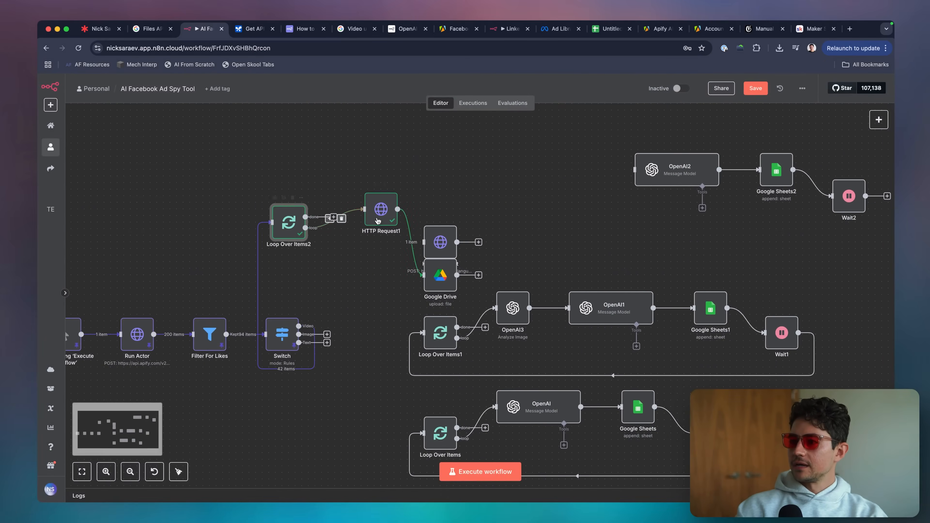
pyautogui.moveTo(378, 219); pyautogui.dragTo(352, 259)
pyautogui.moveTo(440, 236); pyautogui.dragTo(447, 157)
pyautogui.click(440, 284)
pyautogui.moveTo(440, 284); pyautogui.dragTo(440, 252)
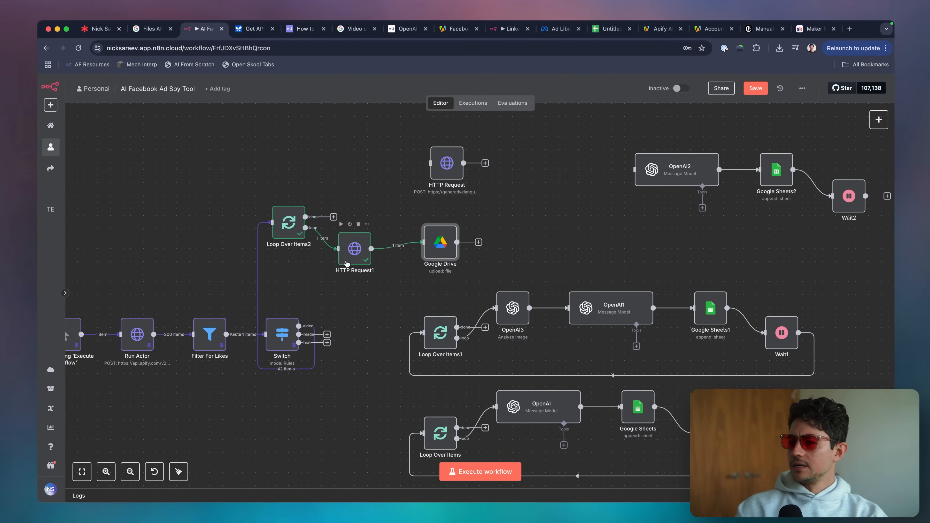
# Examine the JSON and binary output of the HTTP Request1 node, including the video's file details
pyautogui.doubleClick(347, 263)
pyautogui.scroll(5, 626, 199)
pyautogui.scroll(-5, 626, 200)
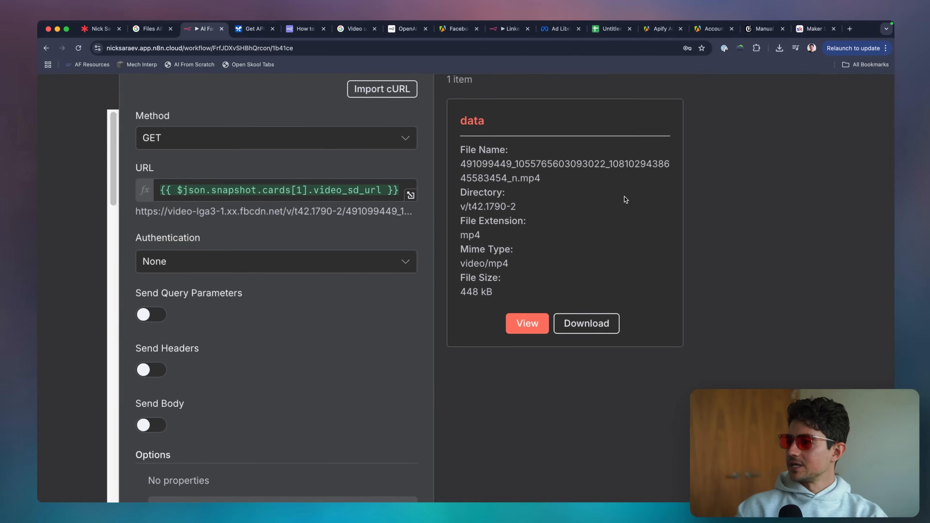
pyautogui.click(815, 114)
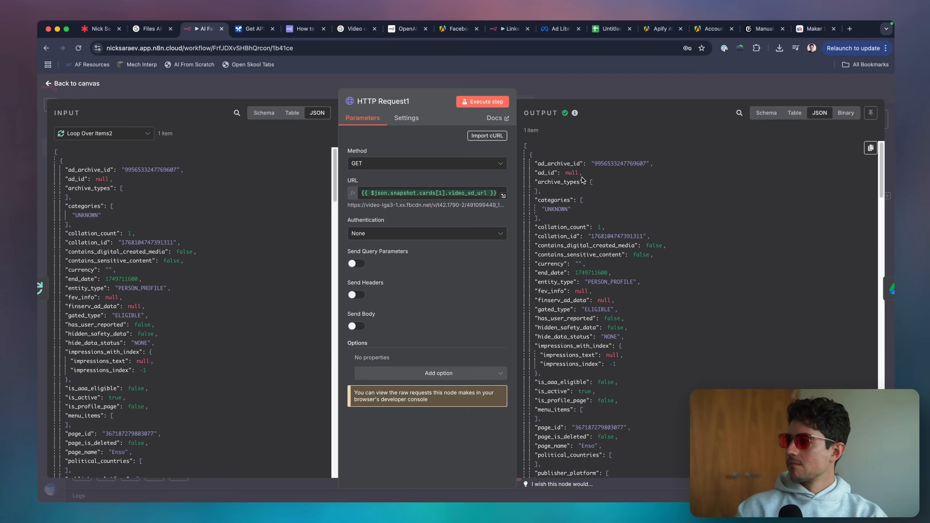
pyautogui.scroll(-10, 582, 220)
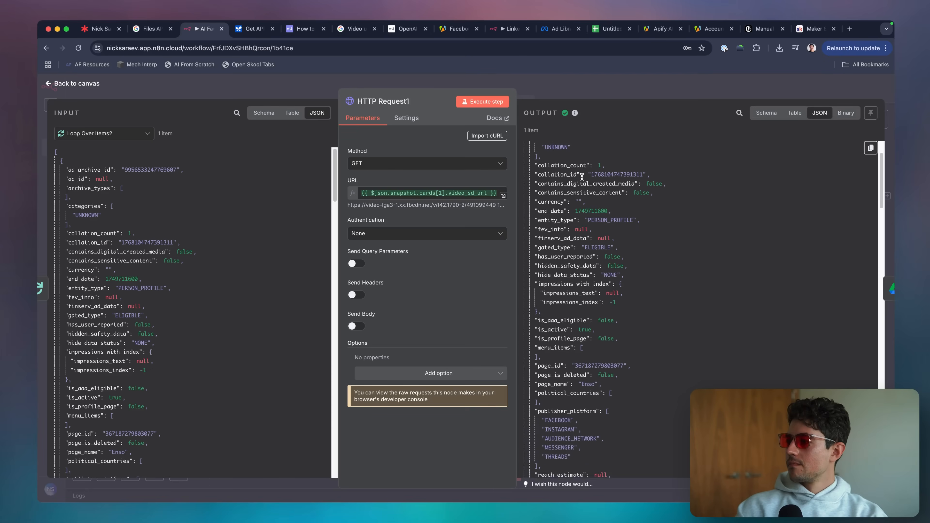
pyautogui.click(840, 114)
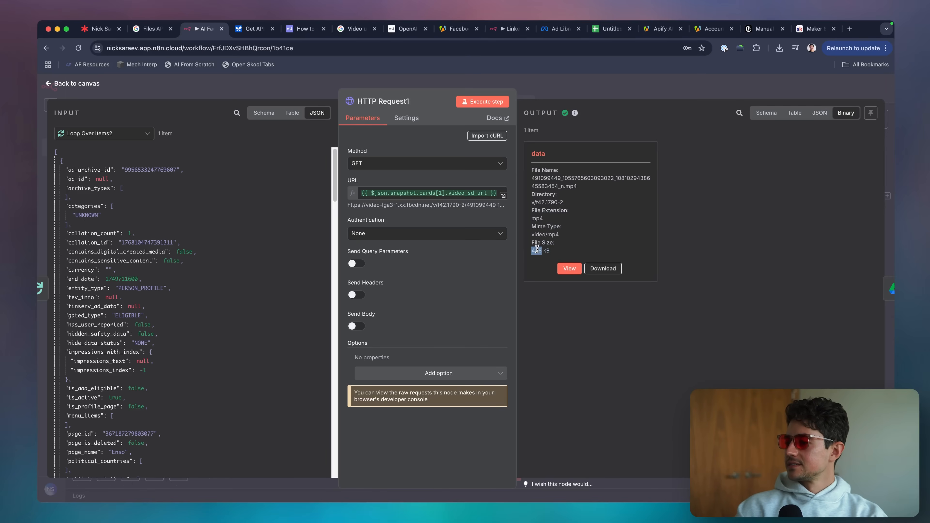
pyautogui.click(606, 87)
# Set the file name in the Google Drive upload node to Example File
pyautogui.hscroll(1, 421, 223)
pyautogui.doubleClick(426, 232)
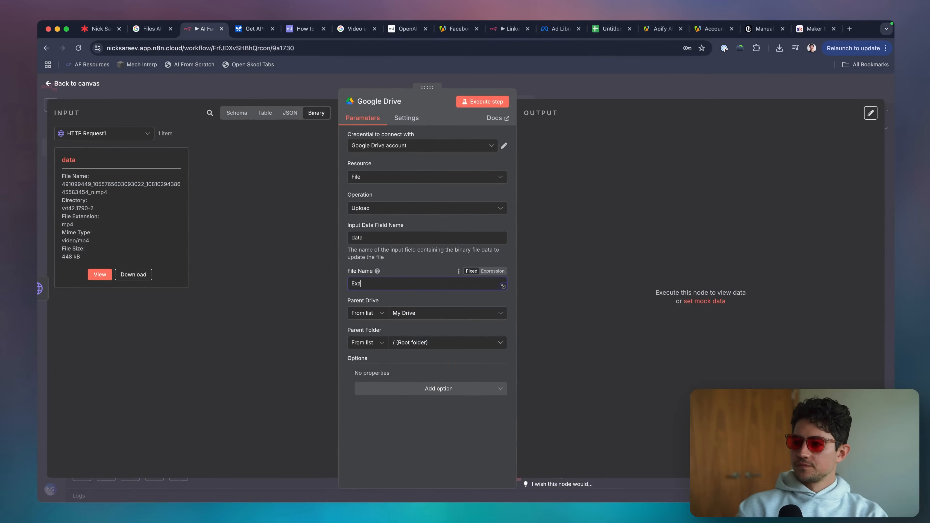
pyautogui.write('Example File')
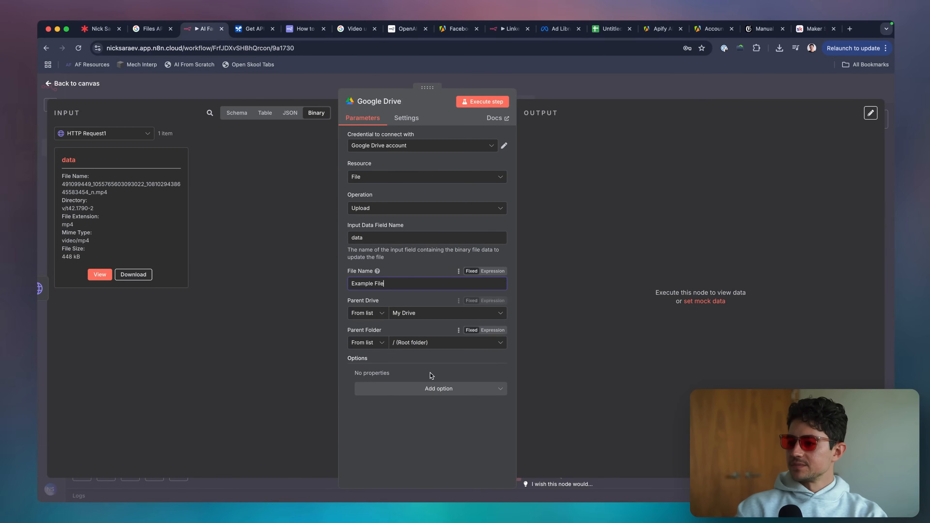
pyautogui.click(429, 390)
pyautogui.click(443, 364)
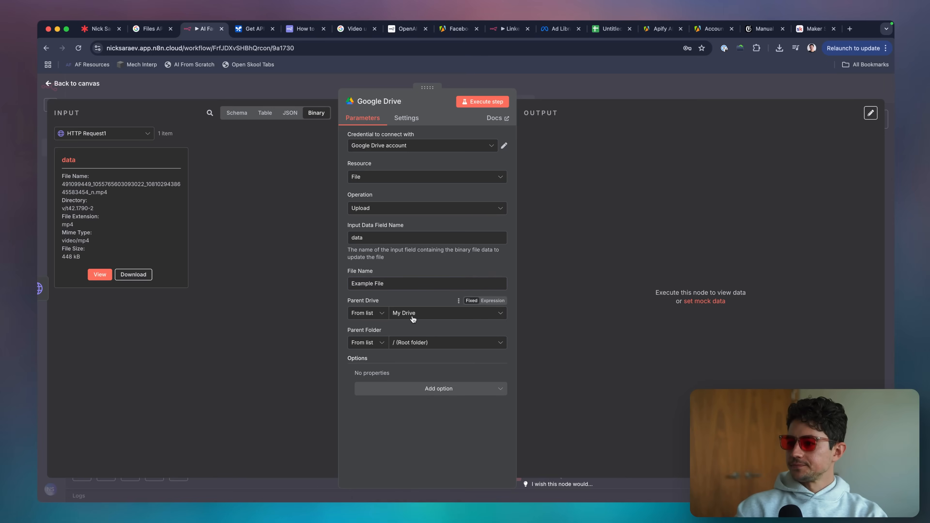
# Execute the Google Drive upload node and reopen it from the canvas to follow its progress
pyautogui.click(499, 103)
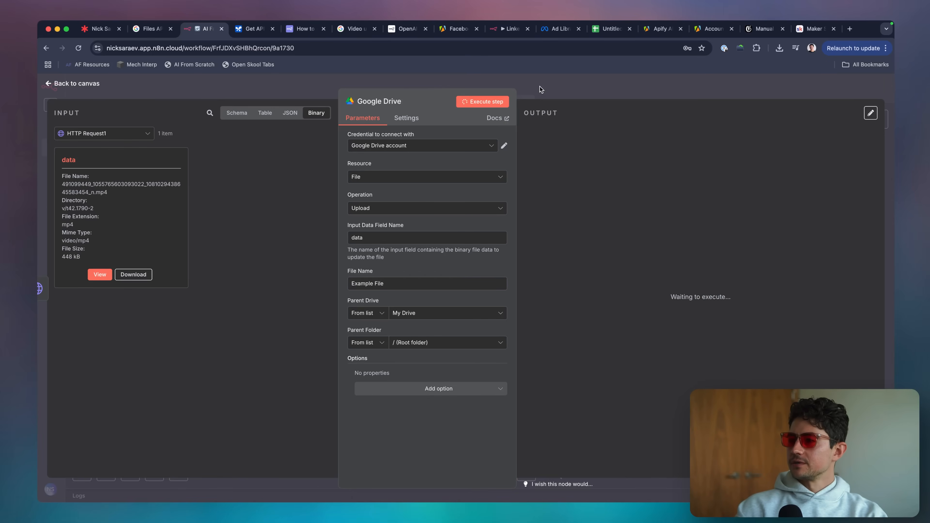
pyautogui.click(539, 87)
pyautogui.hscroll(2, 416, 222)
pyautogui.scroll(-1, 416, 223)
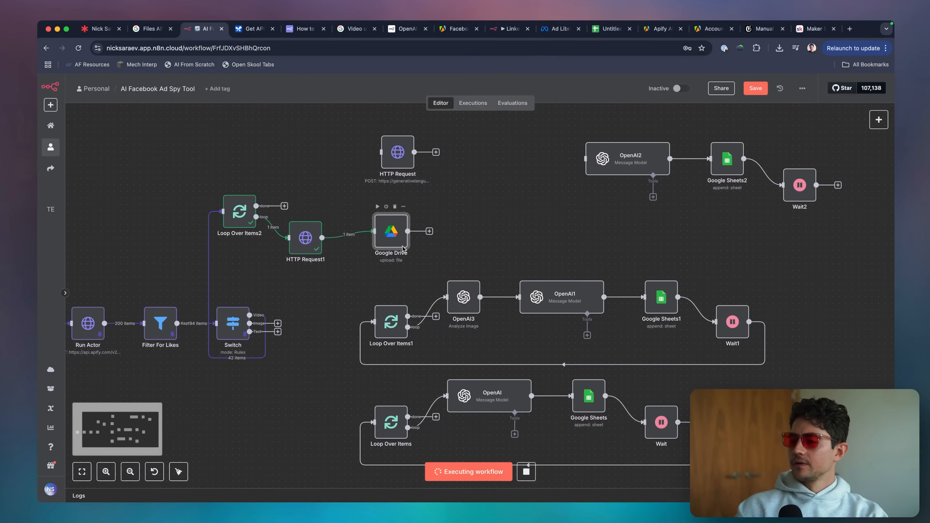
pyautogui.scroll(5, 403, 249)
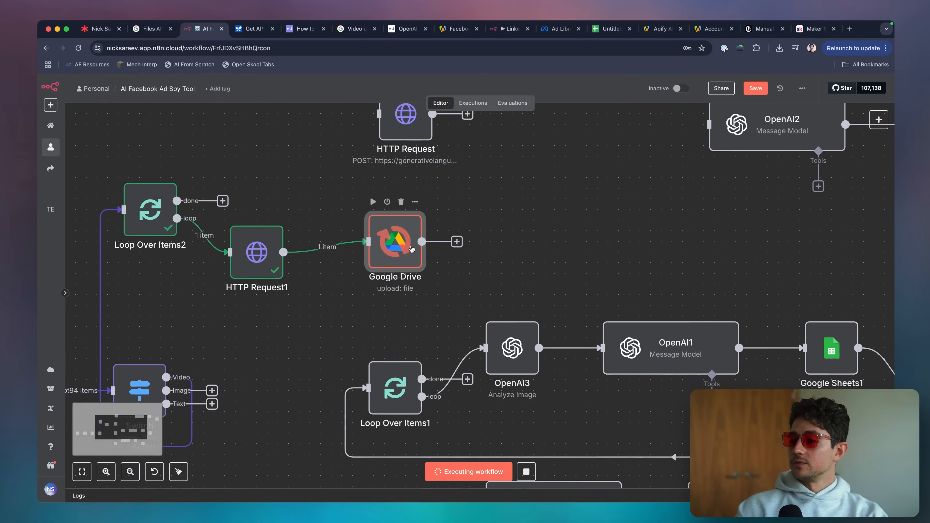
pyautogui.doubleClick(403, 247)
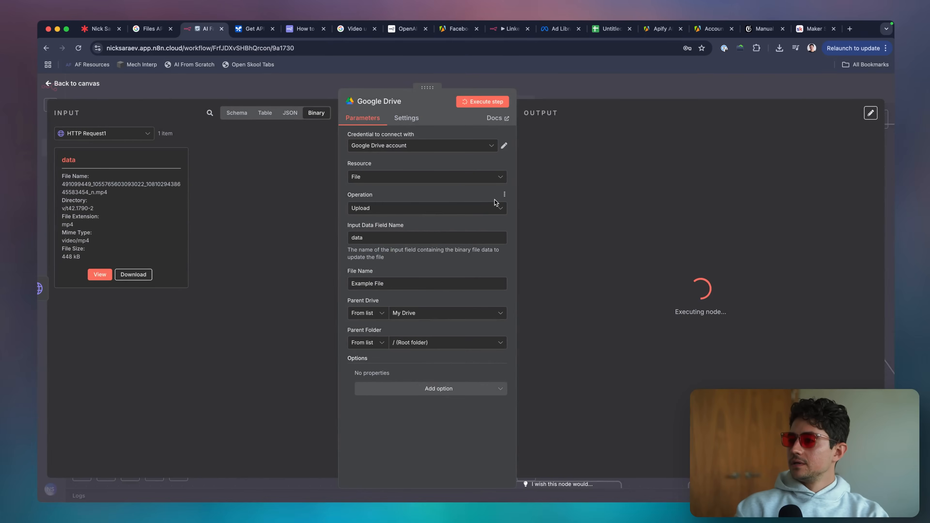
# Examine the output of the Google Drive upload node and search it for bytes
pyautogui.scroll(-3, 649, 236)
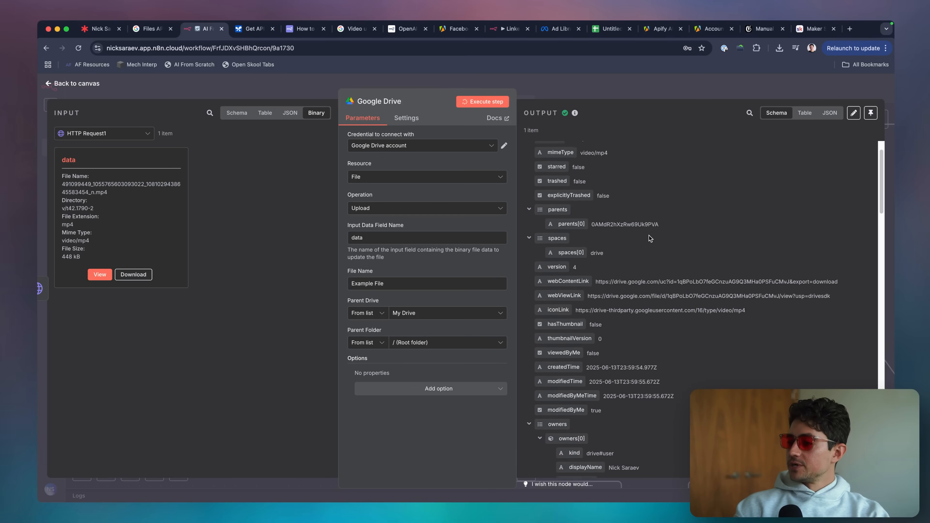
pyautogui.scroll(3, 624, 254)
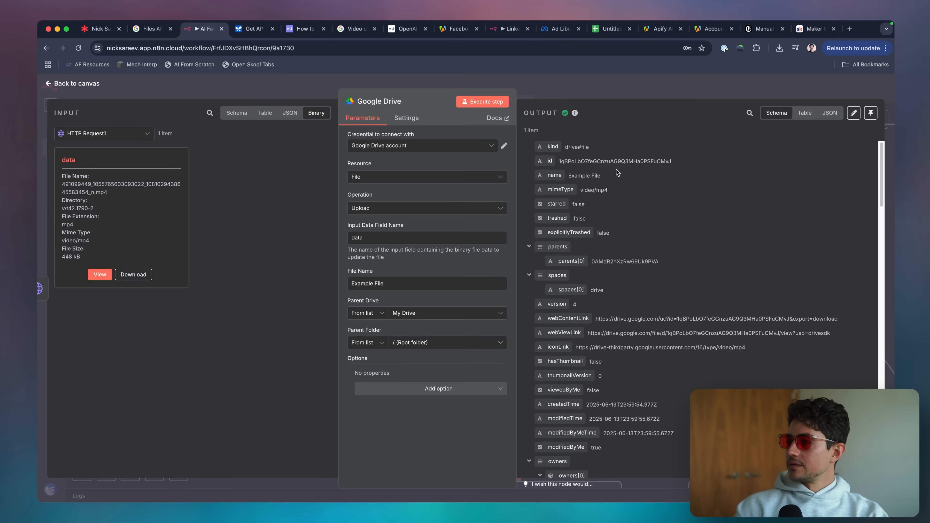
pyautogui.scroll(-10, 590, 165)
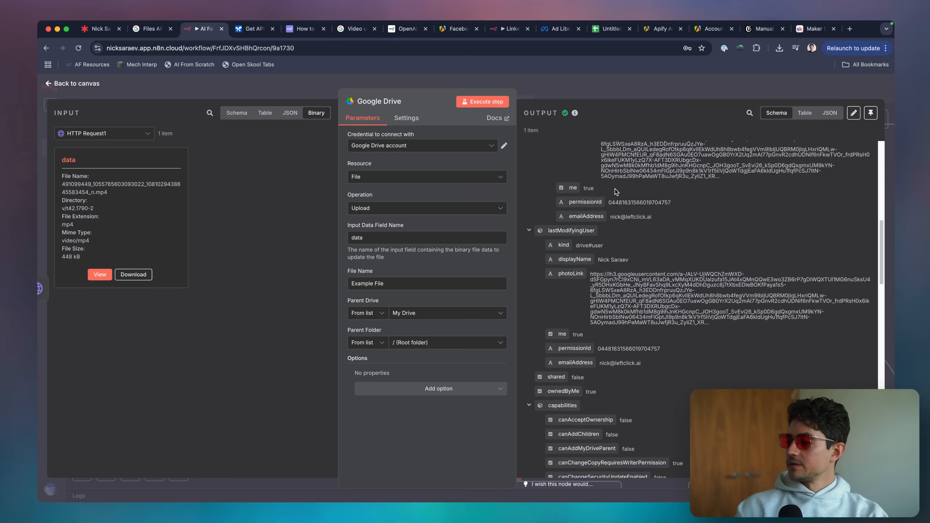
pyautogui.scroll(-10, 650, 272)
pyautogui.click(750, 113)
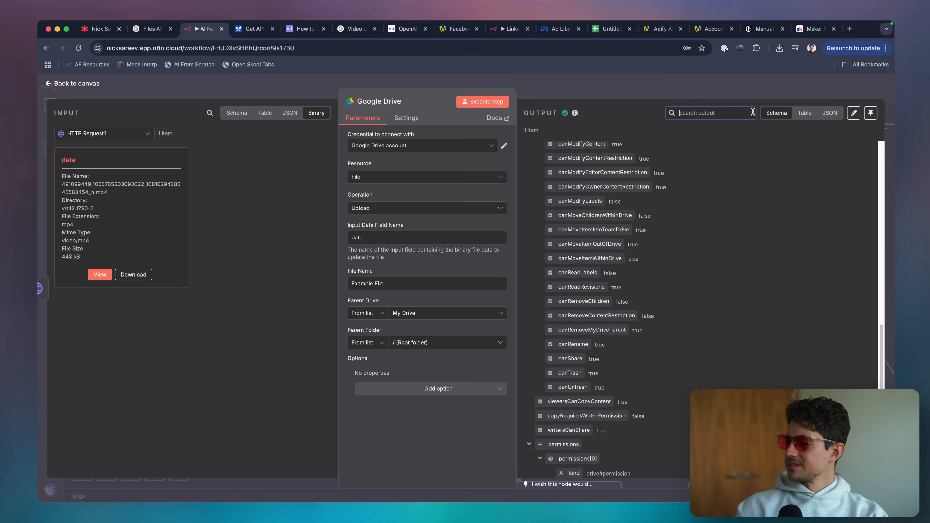
pyautogui.write('bytes')
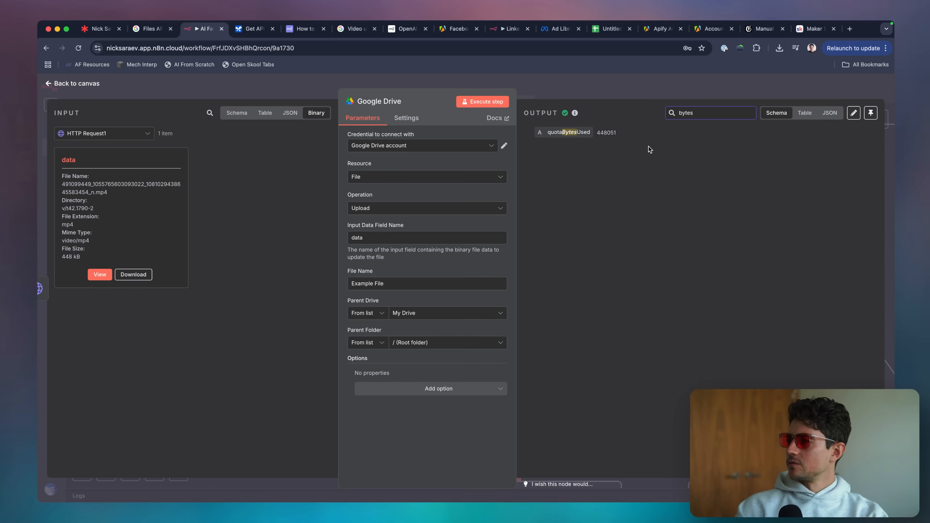
pyautogui.click(610, 82)
pyautogui.click(541, 177)
pyautogui.scroll(2, 540, 177)
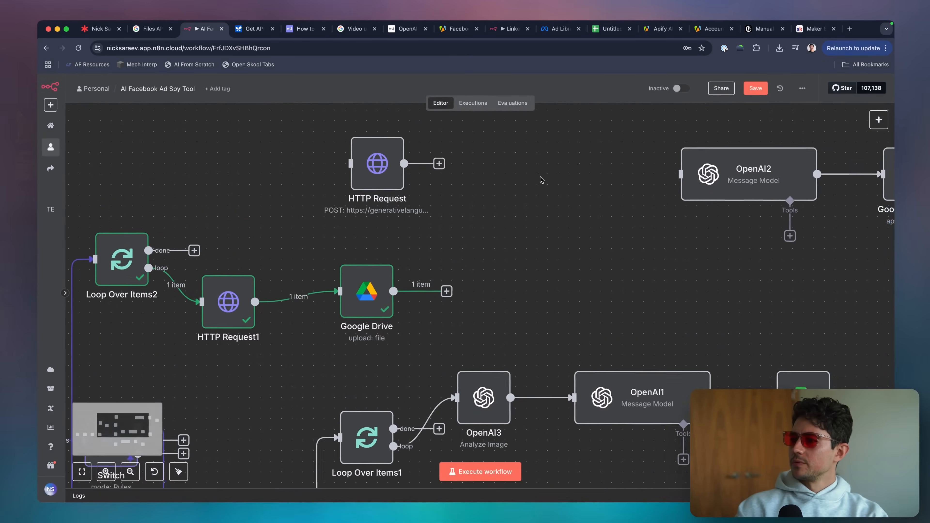
# Connect the Google Drive node's output to the HTTP Request node and open that node's header parameters
pyautogui.scroll(-3, 540, 177)
pyautogui.moveTo(434, 174); pyautogui.dragTo(536, 210)
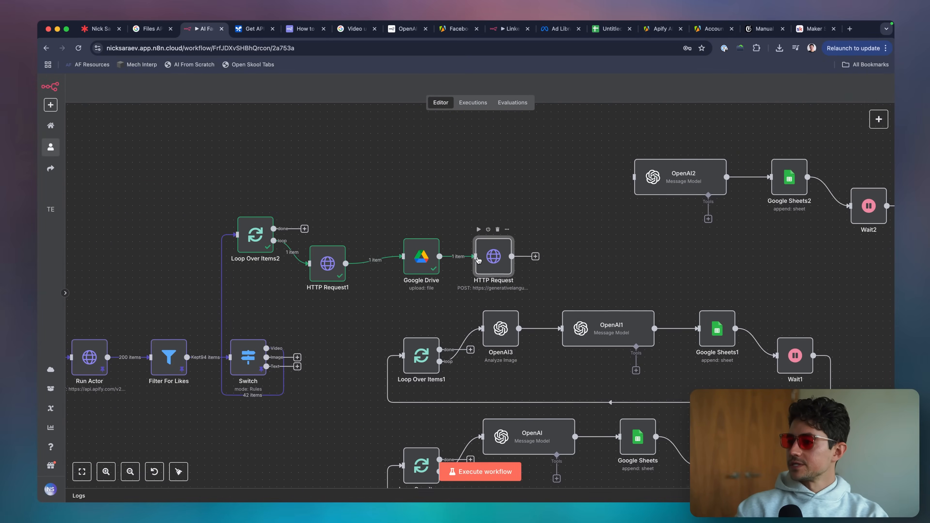
pyautogui.doubleClick(482, 265)
pyautogui.scroll(-5, 384, 278)
pyautogui.scroll(-6, 383, 278)
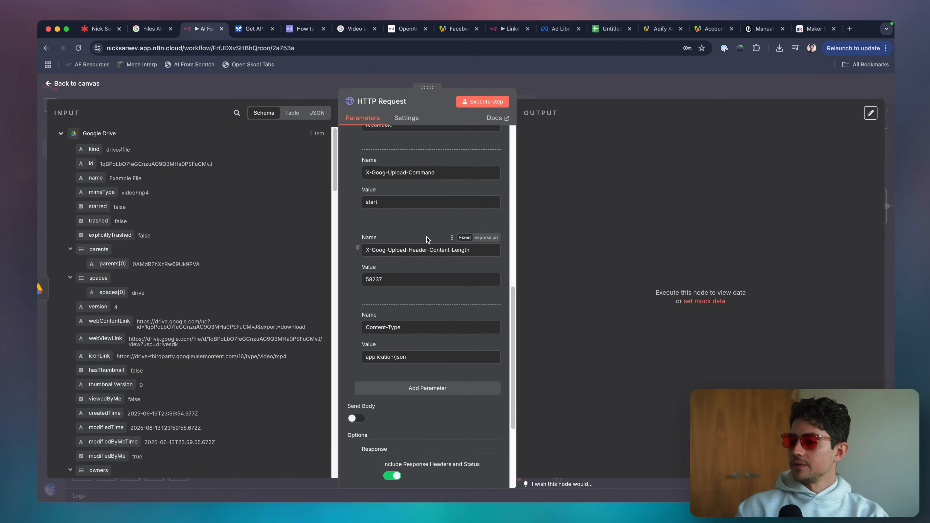
# Search the HTTP Request node's input fields for length and content to find a match for X-Goog-Upload-Header-Content-Length
pyautogui.tripleClick(428, 250)
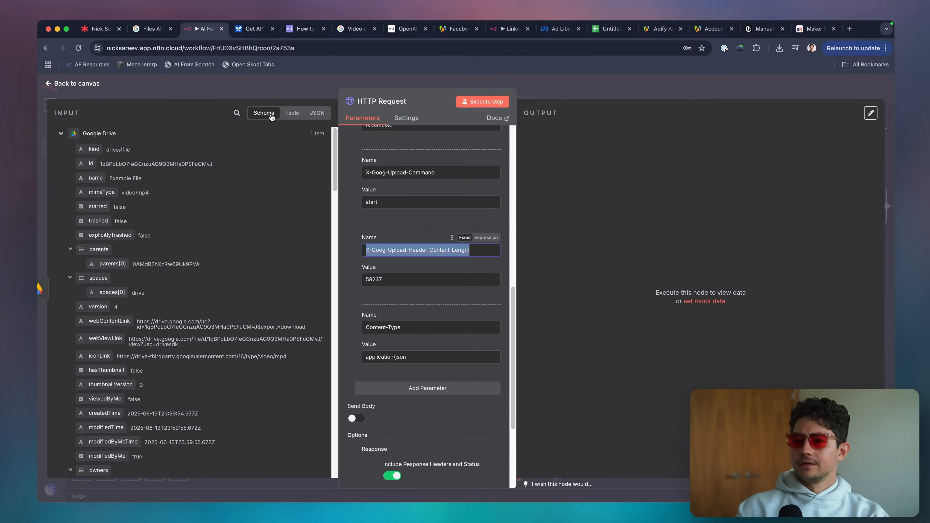
pyautogui.click(237, 113)
pyautogui.write('length')
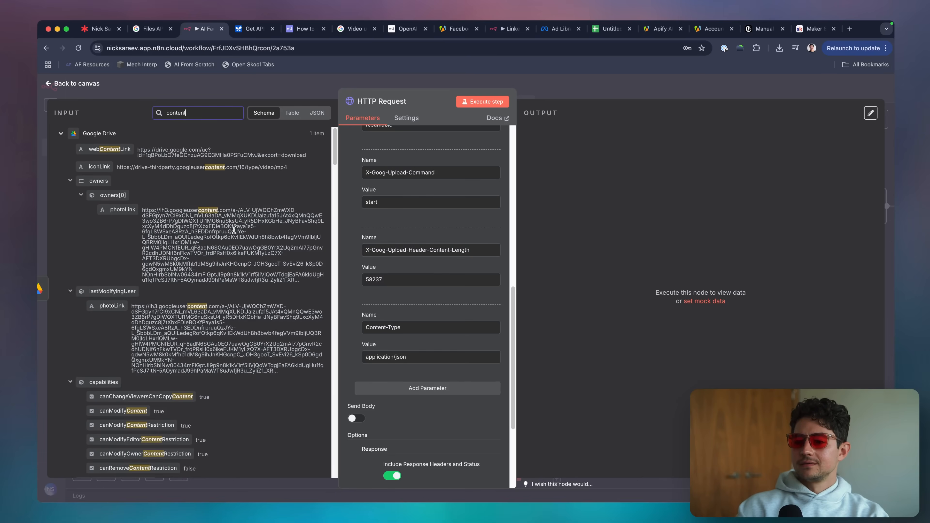
pyautogui.scroll(-10, 234, 230)
pyautogui.scroll(9, 234, 229)
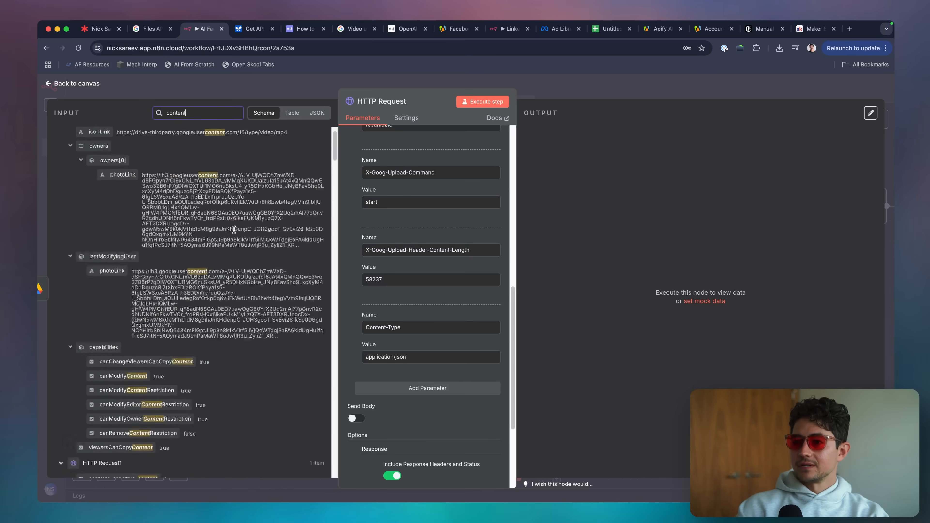
pyautogui.scroll(1, 234, 230)
pyautogui.press('super+a')
pyautogui.press('BackSpace')
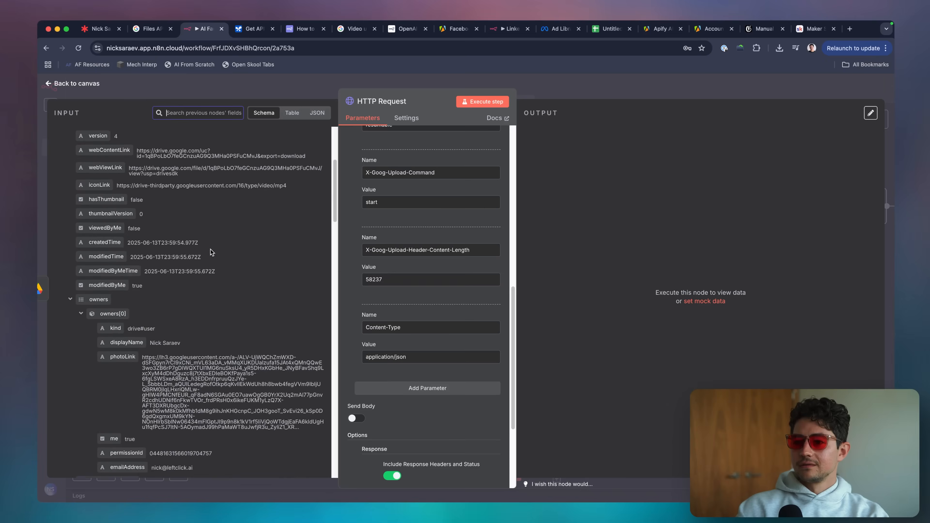
# Map the Google Drive size field ({{ $json.size }}) to the X-Goog-Upload-Header-Content-Length header value and return to the canvas
pyautogui.scroll(-5, 211, 253)
pyautogui.scroll(-5, 117, 288)
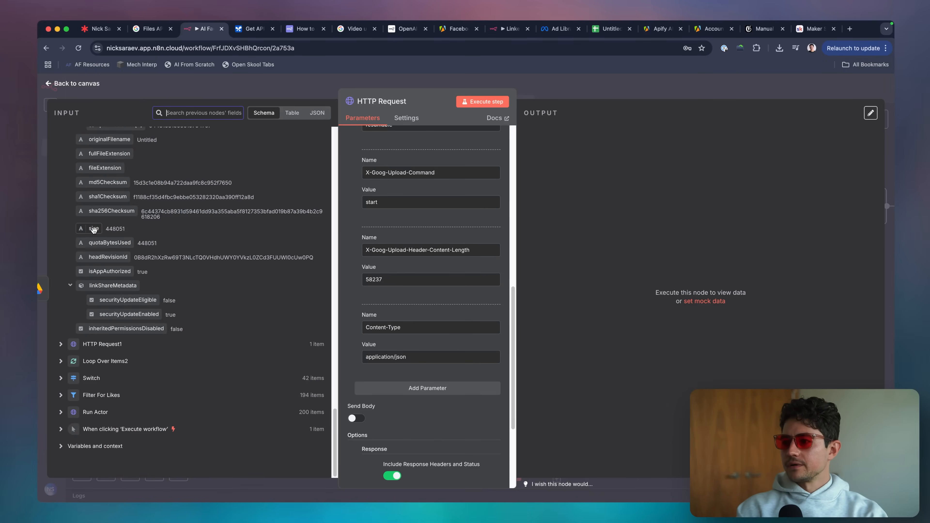
pyautogui.moveTo(92, 229); pyautogui.dragTo(382, 283)
pyautogui.click(353, 271)
pyautogui.scroll(1, 353, 272)
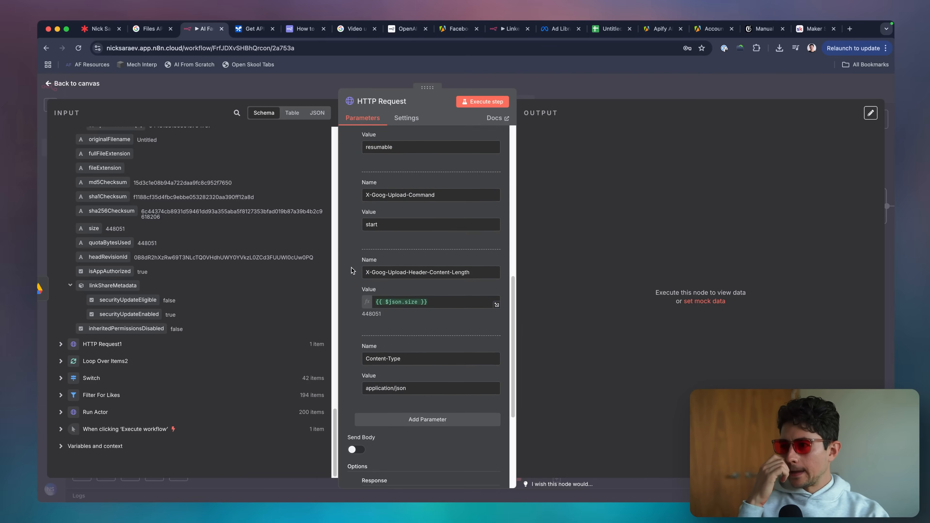
pyautogui.scroll(2, 351, 270)
pyautogui.scroll(-6, 351, 270)
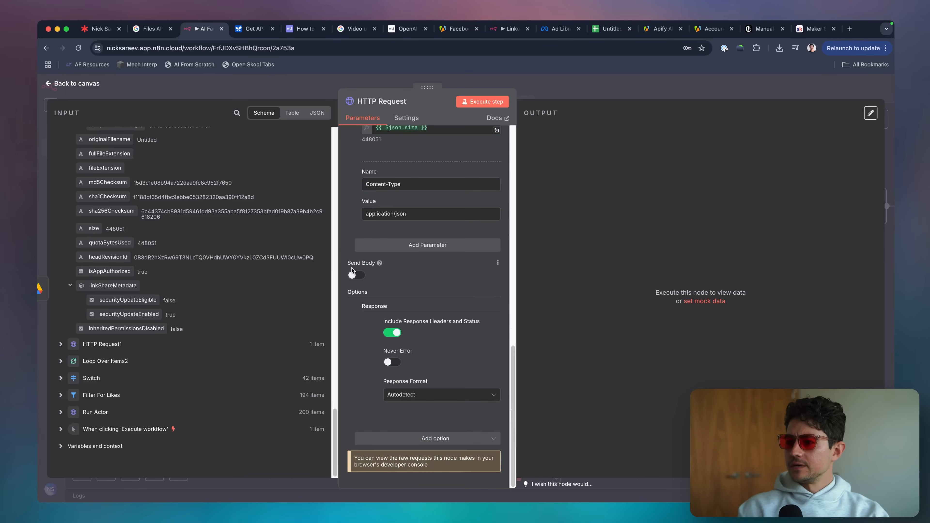
pyautogui.scroll(15, 351, 270)
pyautogui.click(536, 87)
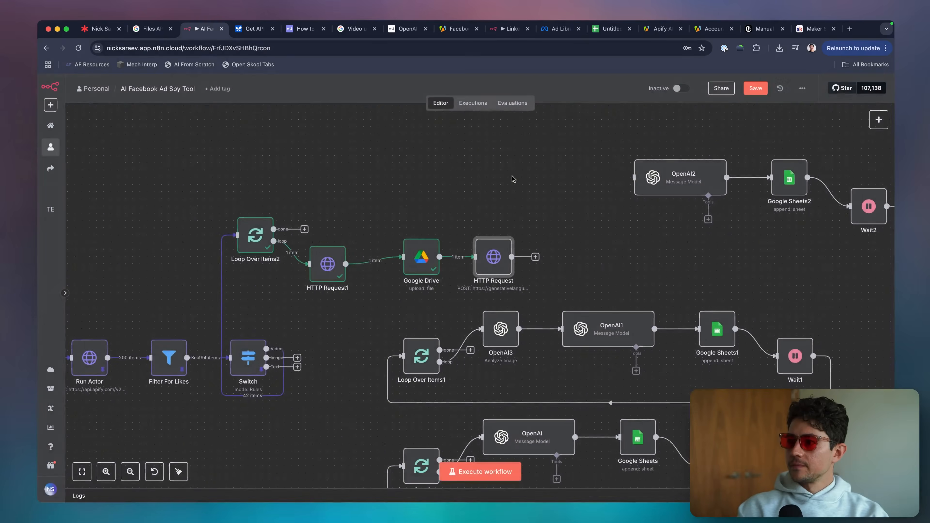
# Move the Loop Over Items1 and Loop Over Items branches and the OpenAI2 chain away from the video branch to make room
pyautogui.hscroll(-2, 513, 179)
pyautogui.scroll(-1, 513, 179)
pyautogui.hscroll(4, 443, 261)
pyautogui.scroll(-1, 442, 261)
pyautogui.scroll(-3, 444, 262)
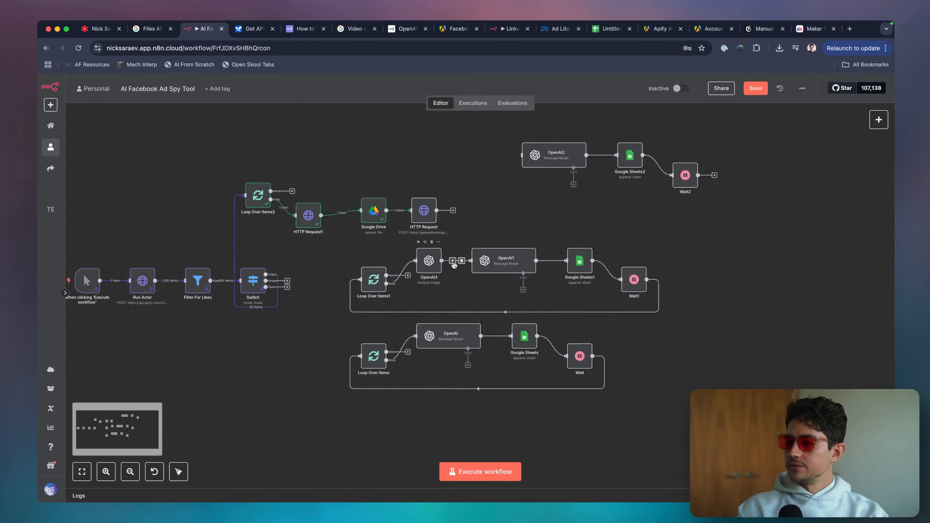
pyautogui.moveTo(340, 247); pyautogui.dragTo(656, 388)
pyautogui.moveTo(581, 265); pyautogui.dragTo(773, 250)
pyautogui.moveTo(530, 138); pyautogui.dragTo(766, 219)
pyautogui.hscroll(-1, 767, 220)
pyautogui.hscroll(-2, 768, 221)
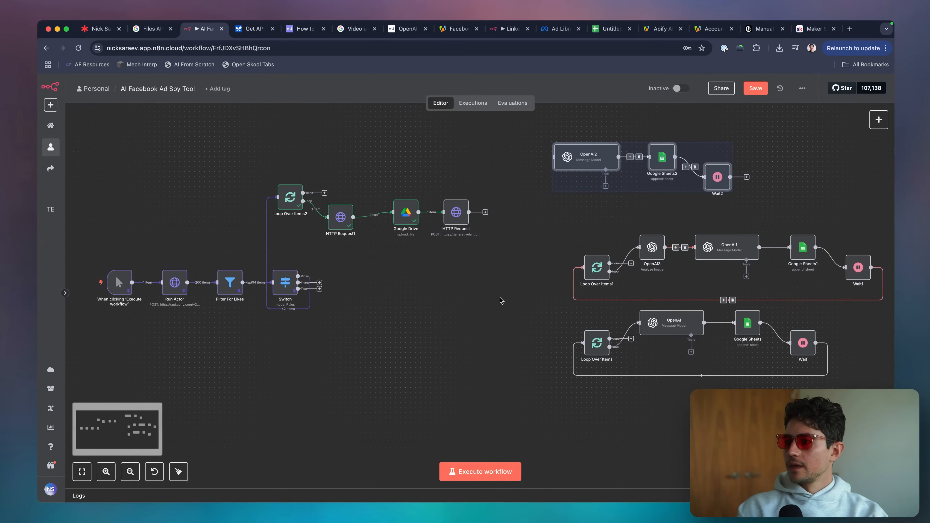
# Connect the HTTP Request node's output back to Loop Over Items2 and tidy up the trigger and video branch nodes
pyautogui.moveTo(513, 211); pyautogui.dragTo(304, 196)
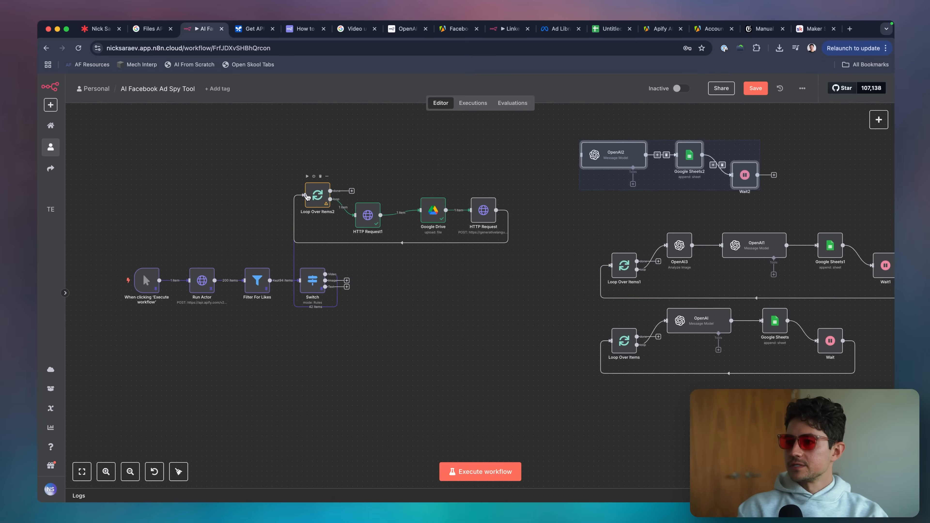
pyautogui.moveTo(518, 182); pyautogui.dragTo(75, 302)
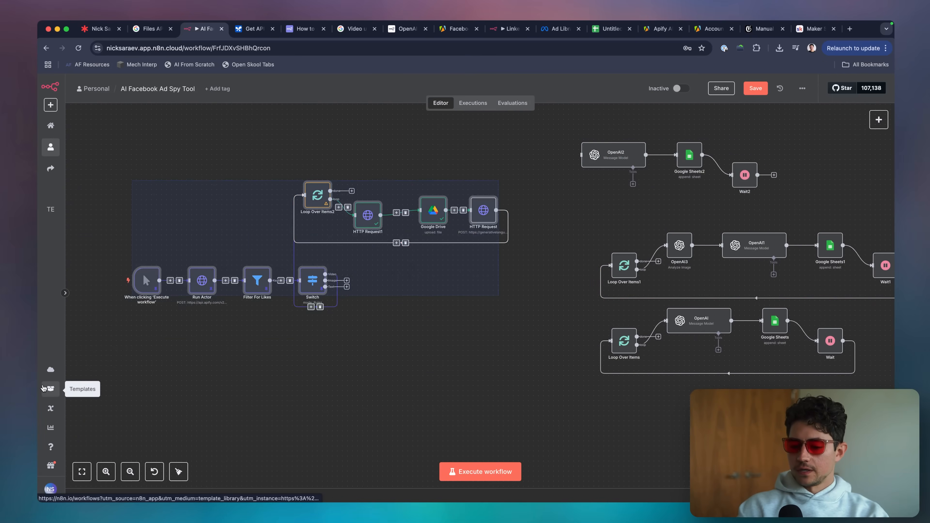
pyautogui.hotkey('shift', 'alt', 't')
pyautogui.scroll(3, 329, 293)
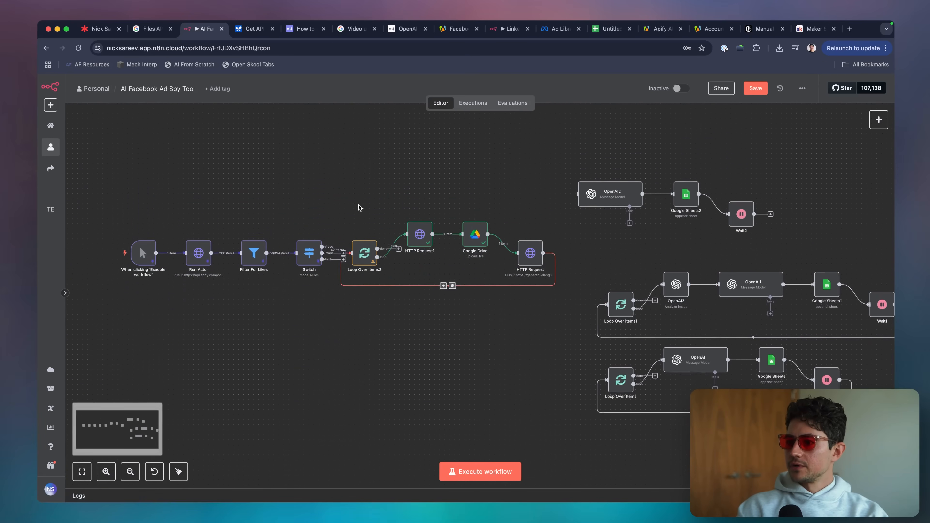
pyautogui.scroll(5, 361, 237)
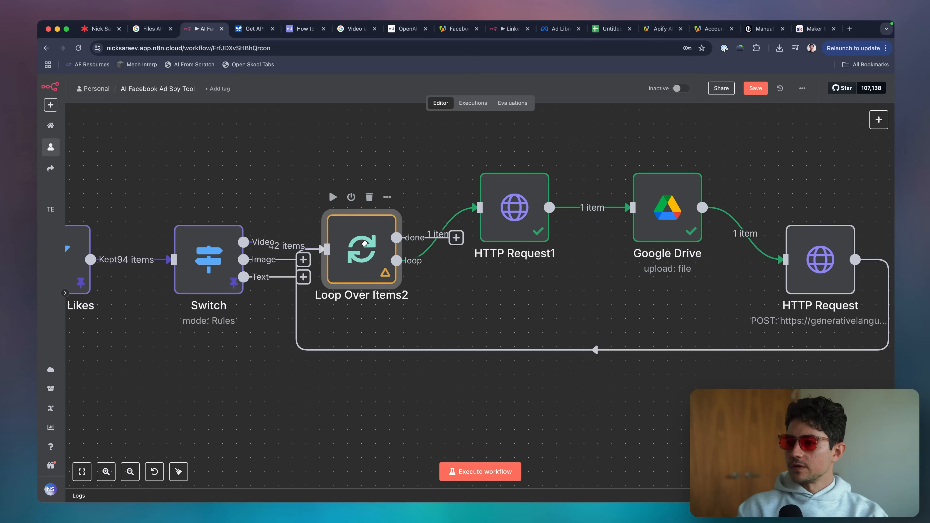
pyautogui.scroll(-5, 364, 243)
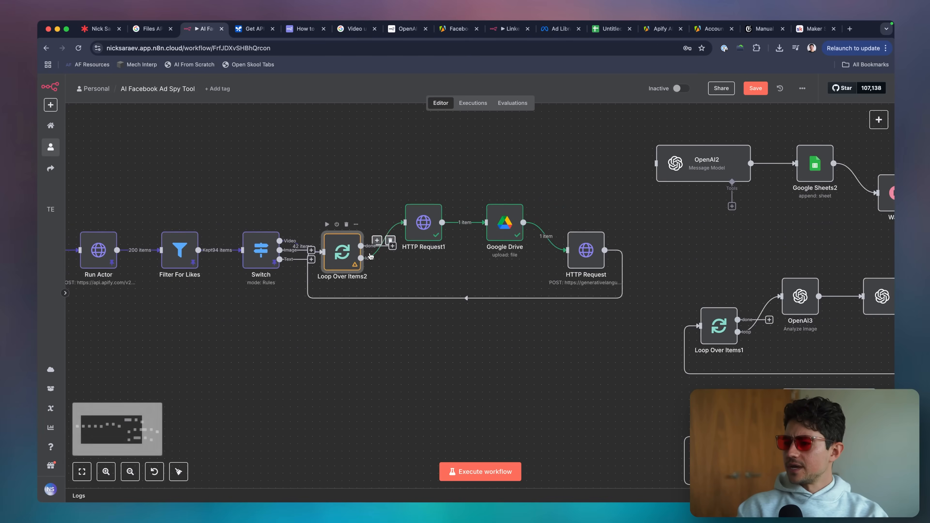
# Execute the HTTP Request node and examine its response headers
pyautogui.hscroll(3, 528, 227)
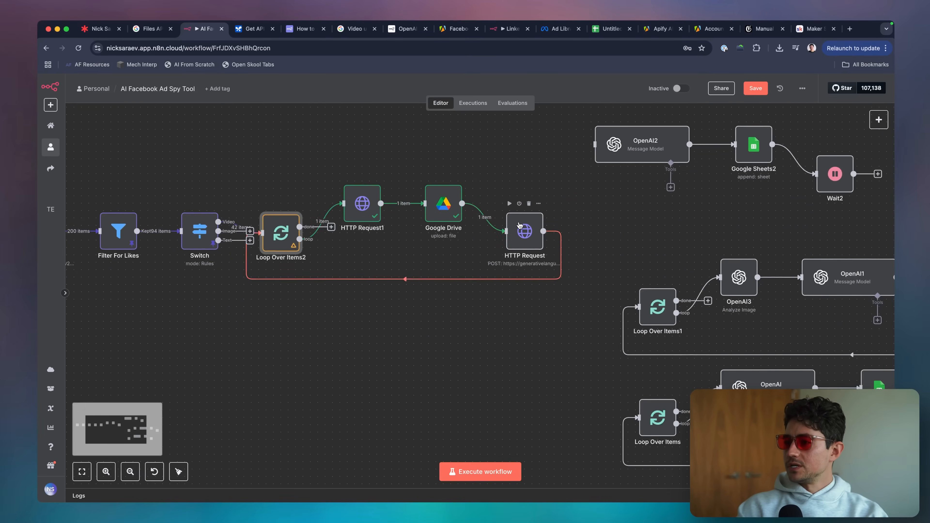
pyautogui.doubleClick(519, 225)
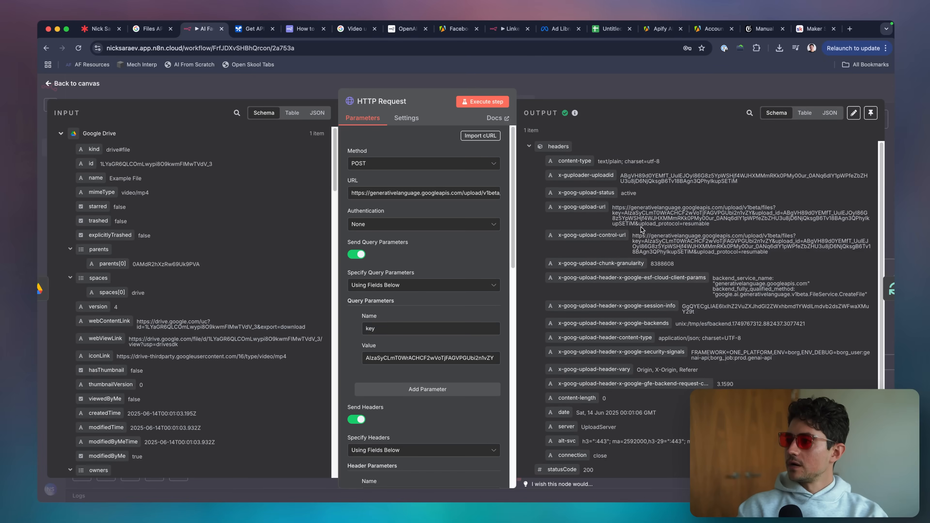
pyautogui.scroll(-2, 642, 230)
pyautogui.press('Escape')
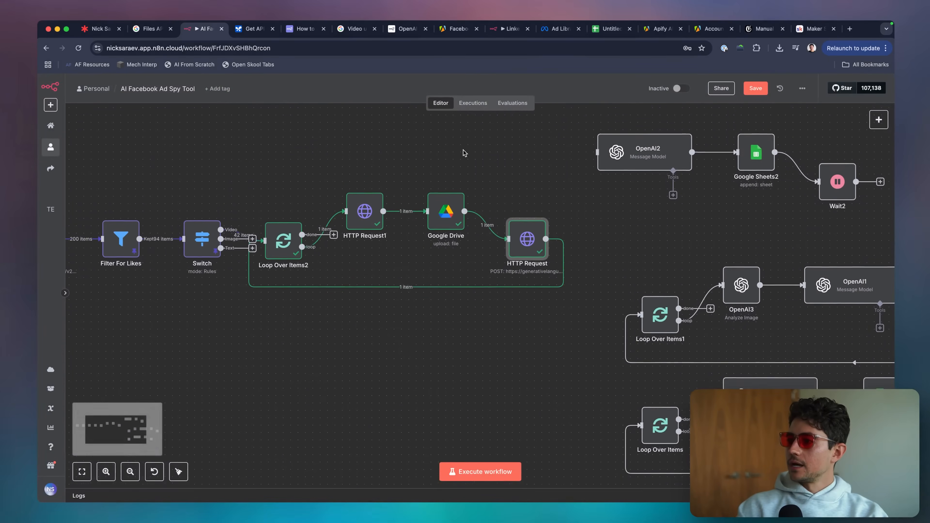
# Pin the output data of the HTTP Request1, Google Drive and HTTP Request nodes
pyautogui.moveTo(297, 167); pyautogui.dragTo(589, 308)
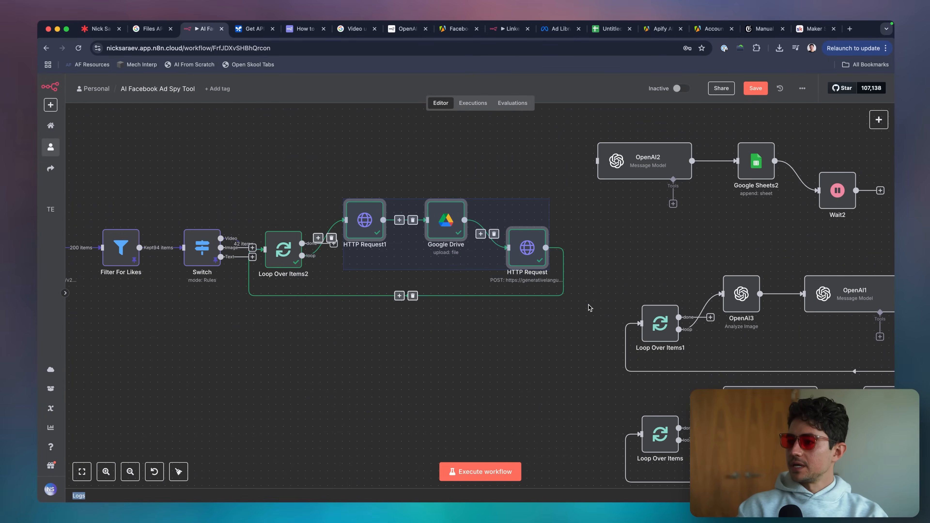
pyautogui.click(510, 326)
# Switch to the Gemini Files API docs and copy the cURL command that uploads the actual bytes
pyautogui.click(148, 29)
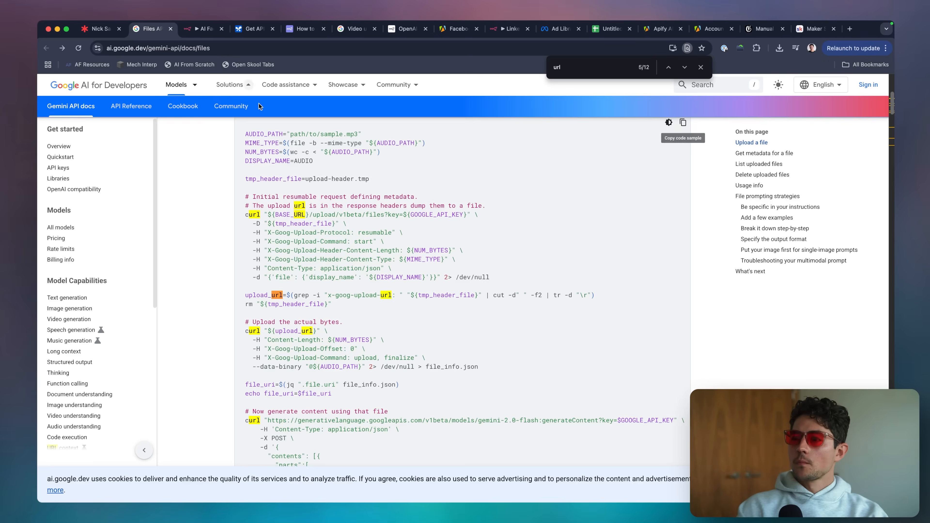
pyautogui.scroll(-5, 346, 180)
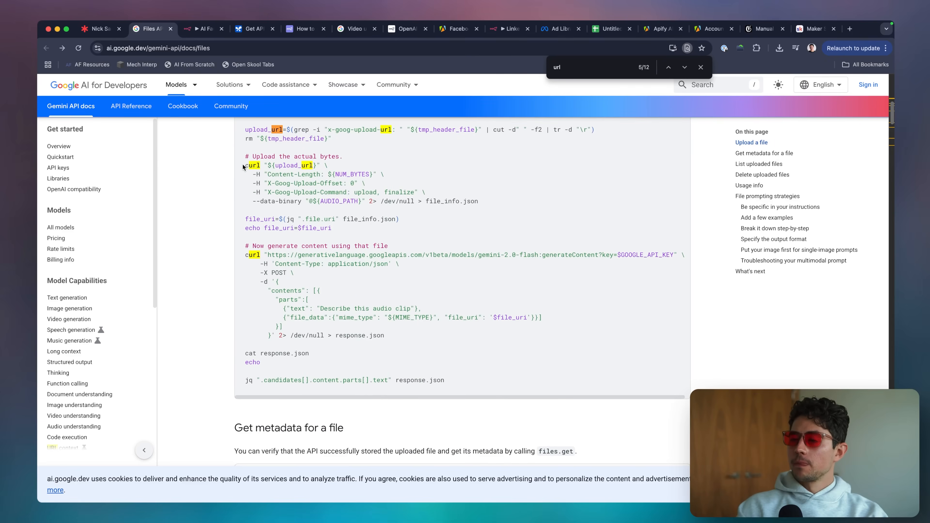
pyautogui.moveTo(243, 167); pyautogui.dragTo(352, 198)
pyautogui.hotkey('ctrl', 'c')
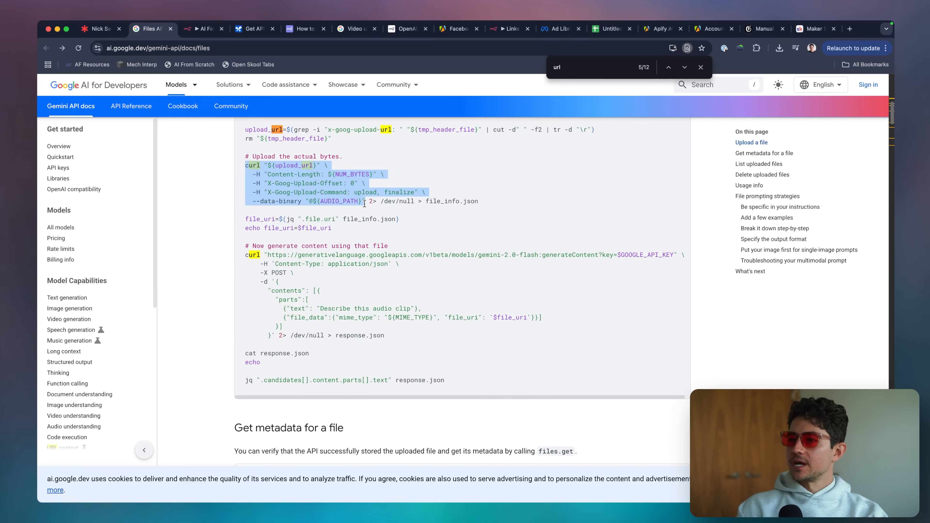
pyautogui.scroll(2, 309, 173)
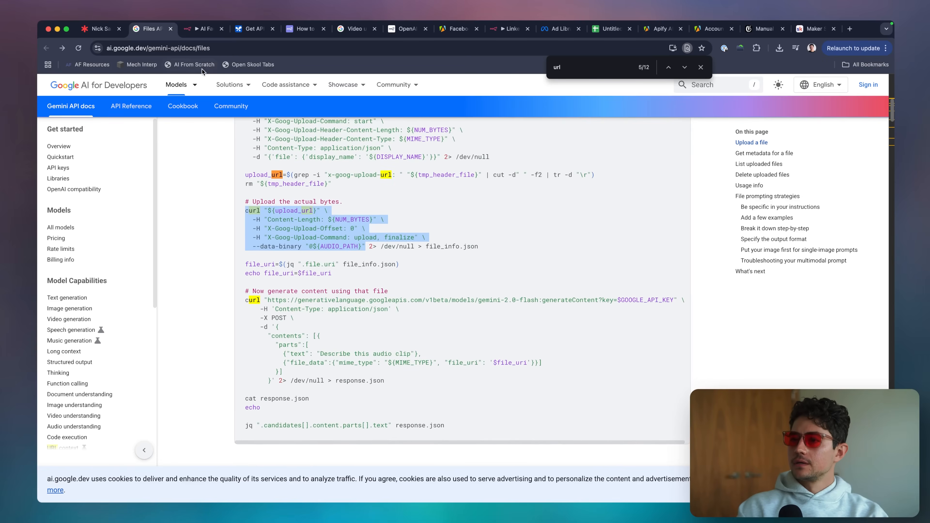
# Return to the n8n workflow and insert a new HTTP Request node between HTTP Request and Loop Over Items2
pyautogui.hotkey('ctrl', 'Tab')
pyautogui.hscroll(2, 536, 216)
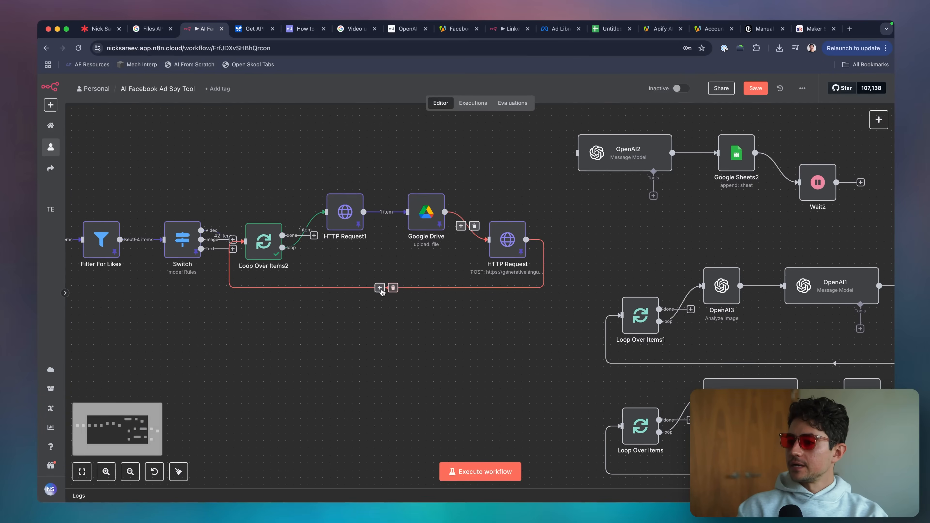
pyautogui.click(380, 288)
pyautogui.write('http')
pyautogui.press('Return')
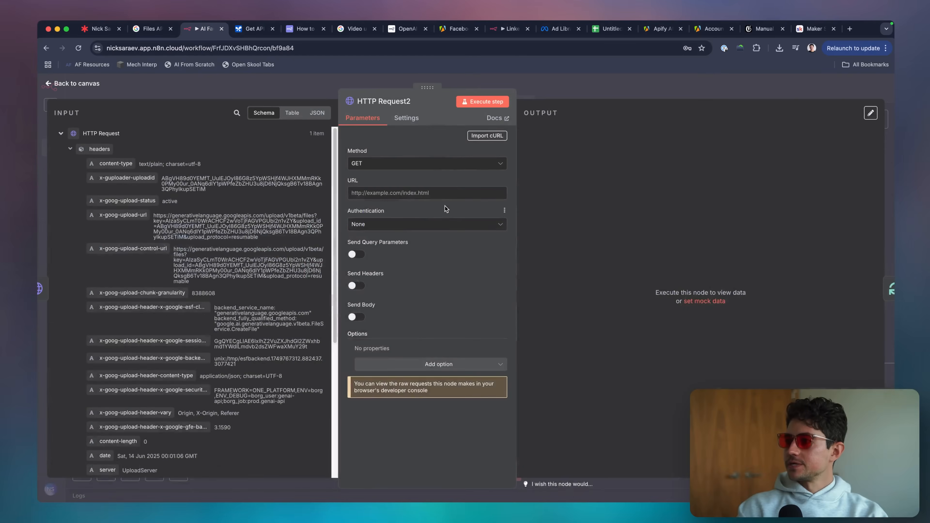
# Import the copied cURL upload command into the HTTP Request2 node
pyautogui.click(487, 135)
pyautogui.hotkey('ctrl', 'v')
pyautogui.click(597, 326)
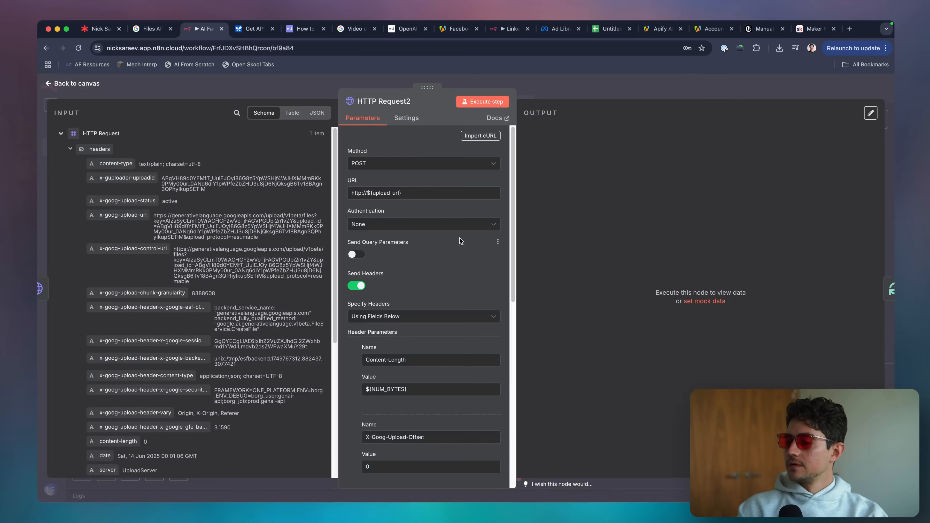
# Replace the placeholder URL in the HTTP Request2 node with the x-goog-upload-url header returned by HTTP Request
pyautogui.click(425, 198)
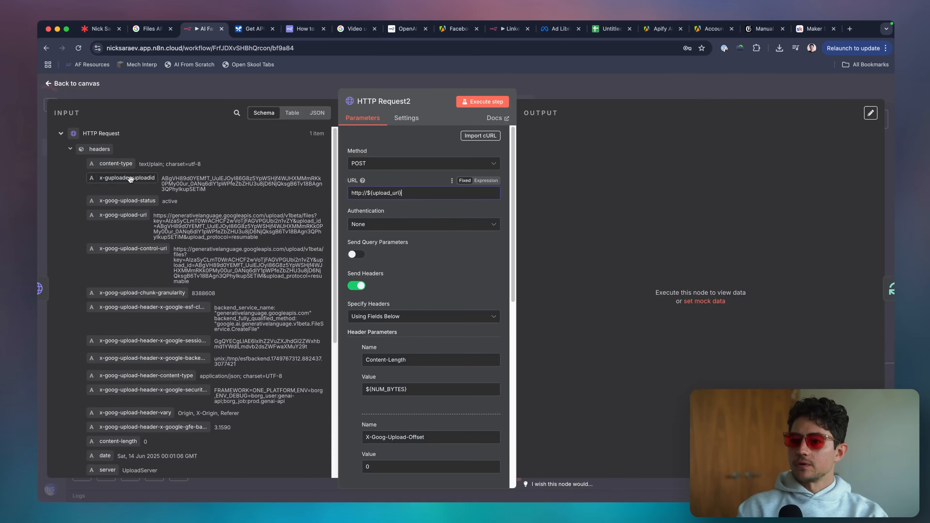
pyautogui.press('super+a')
pyautogui.press('BackSpace')
pyautogui.moveTo(137, 218); pyautogui.dragTo(403, 193)
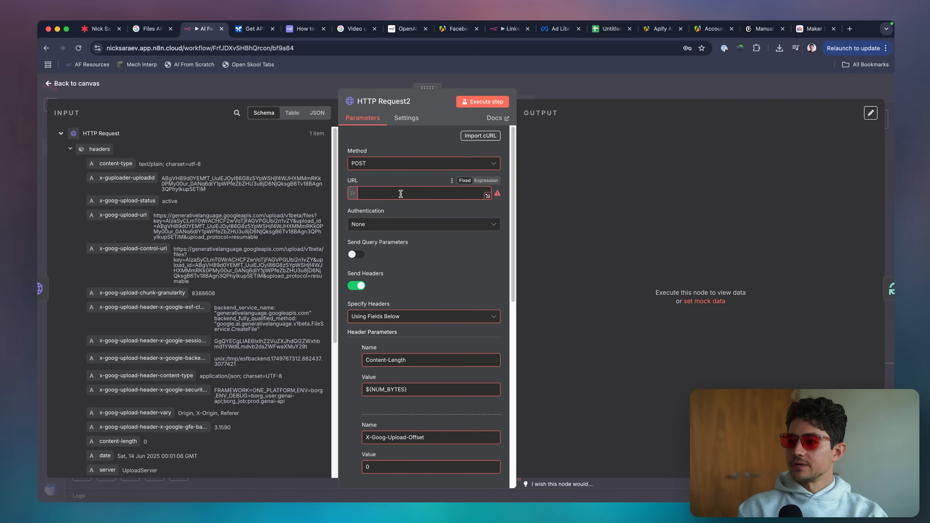
# Map the Content-Length header value to the Google Drive node's size field and delete the @${AUDIO_PATH} body parameter
pyautogui.scroll(-3, 408, 245)
pyautogui.scroll(-2, 408, 246)
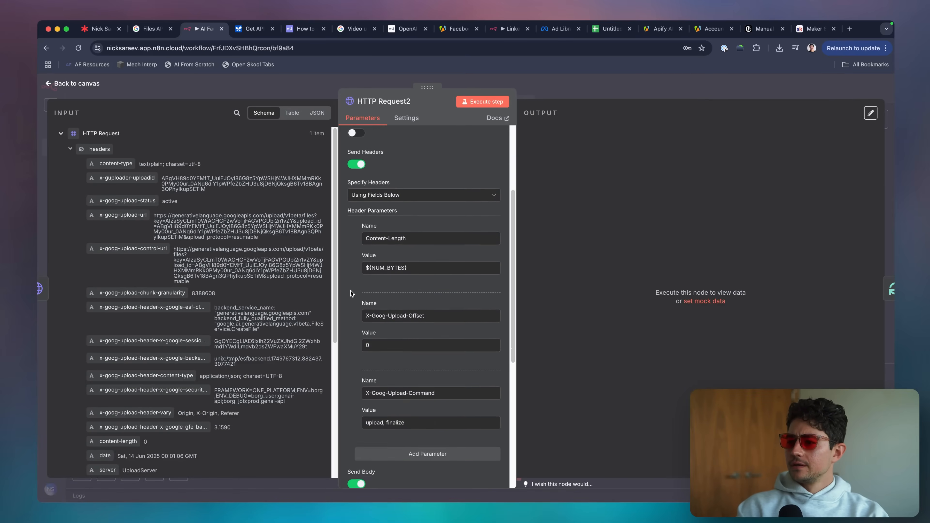
pyautogui.click(60, 134)
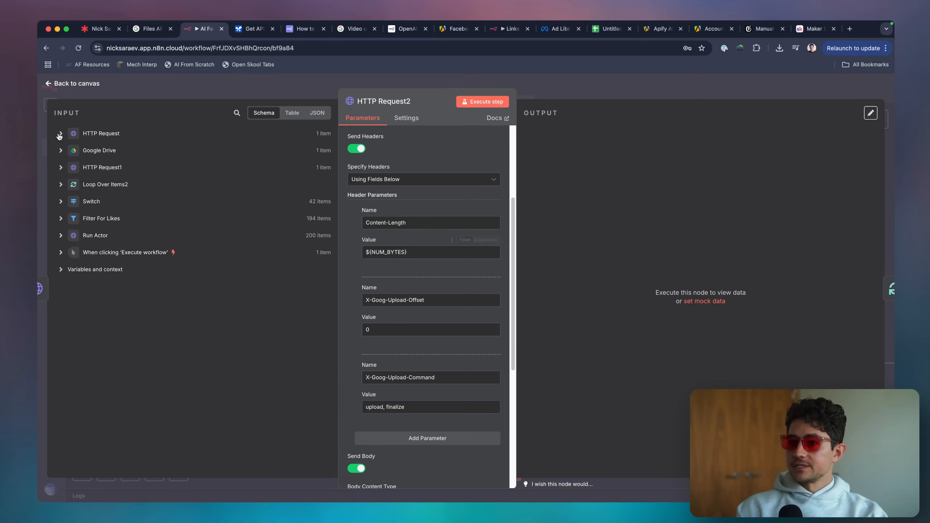
pyautogui.click(60, 151)
pyautogui.tripleClick(418, 252)
pyautogui.press('BackSpace')
pyautogui.scroll(-5, 193, 289)
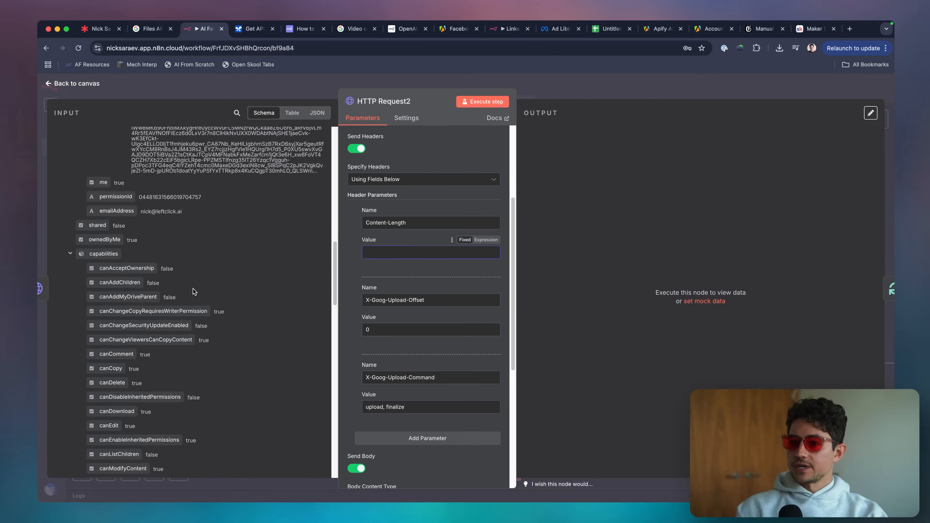
pyautogui.scroll(-15, 192, 288)
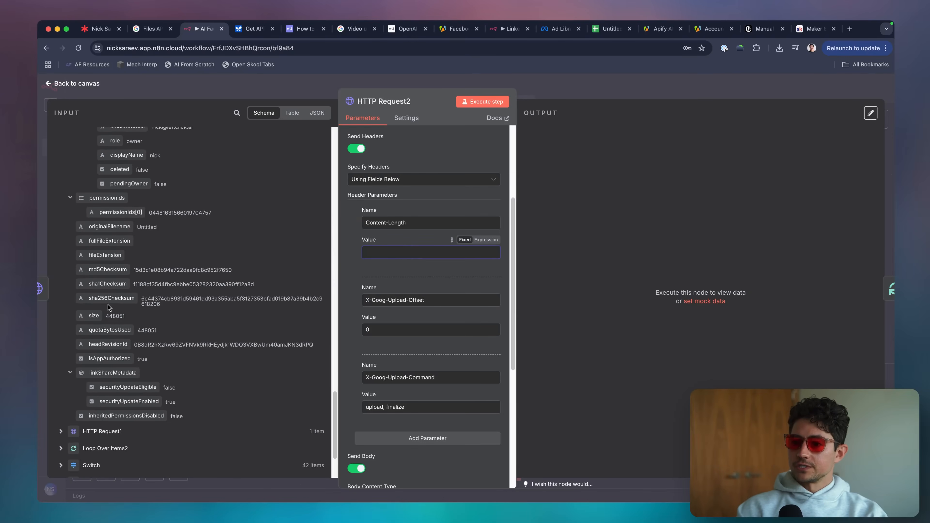
pyautogui.moveTo(95, 316); pyautogui.dragTo(421, 253)
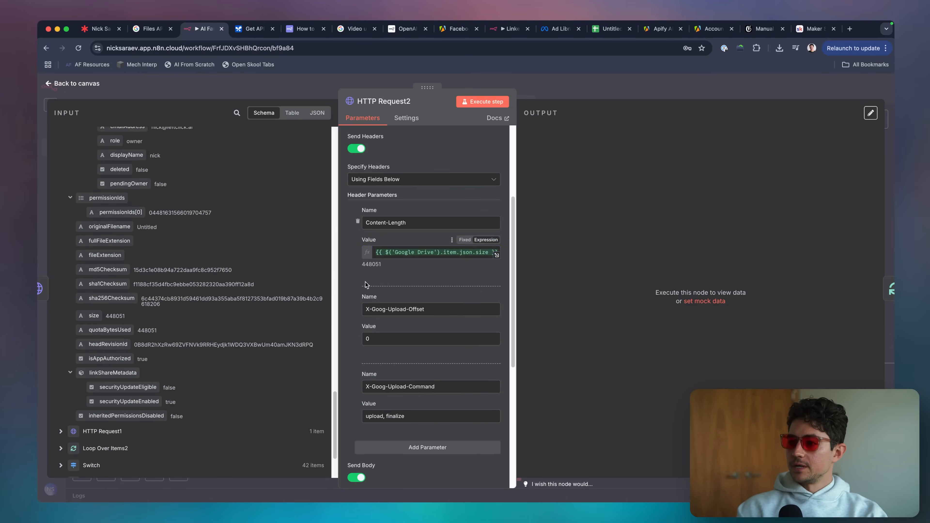
pyautogui.scroll(-7, 366, 288)
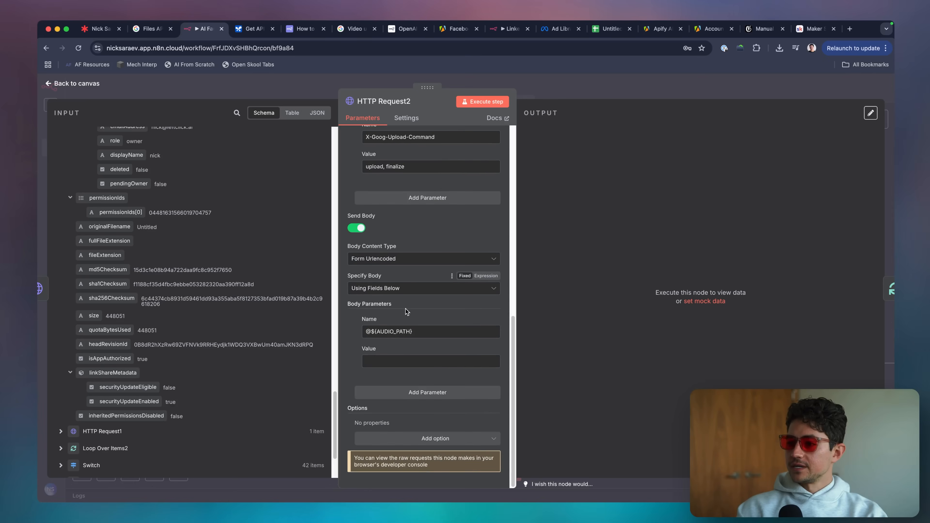
pyautogui.click(357, 332)
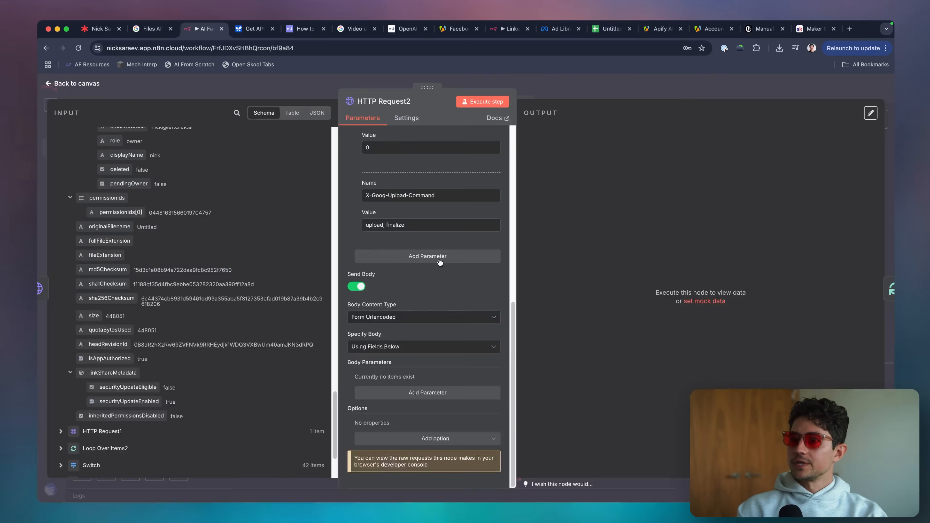
# Search the Gemini Files API docs for "audio" and "mime_" to check how the upload request passes the file data
pyautogui.hotkey('ctrl', 'shift', 'Tab')
pyautogui.write('audio')
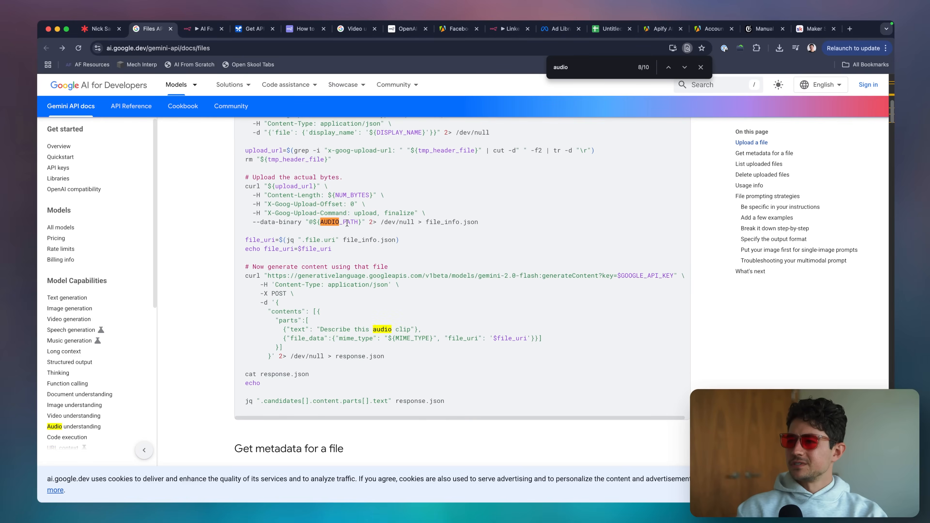
pyautogui.hotkey('shift', 'Return')
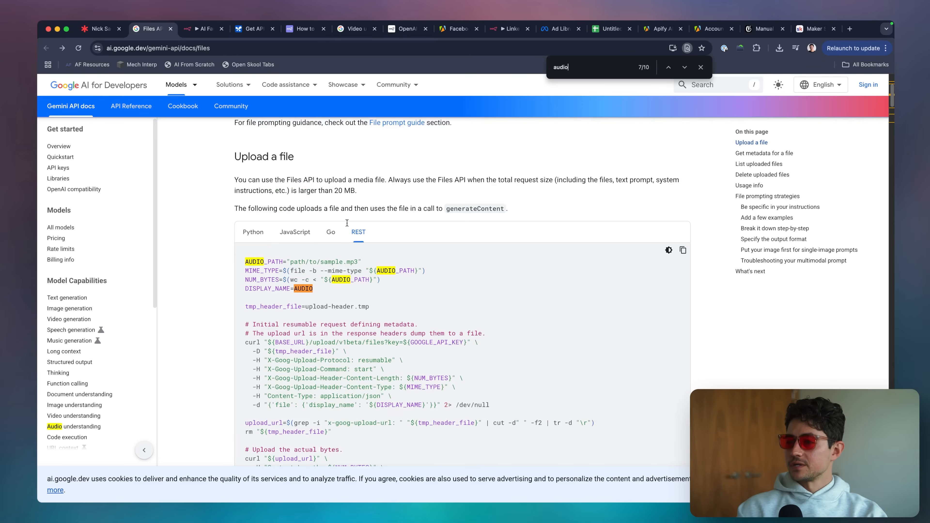
pyautogui.press('Return')
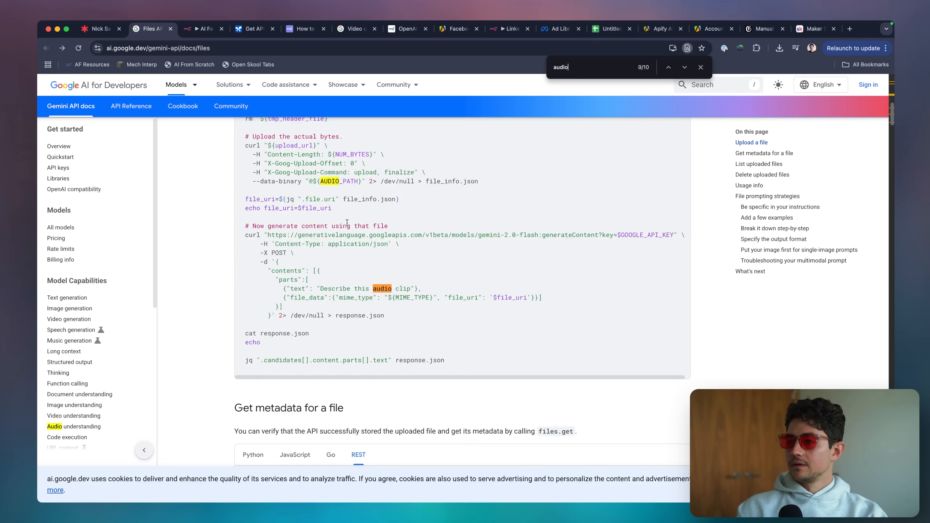
pyautogui.press('super+a')
pyautogui.write('mime')
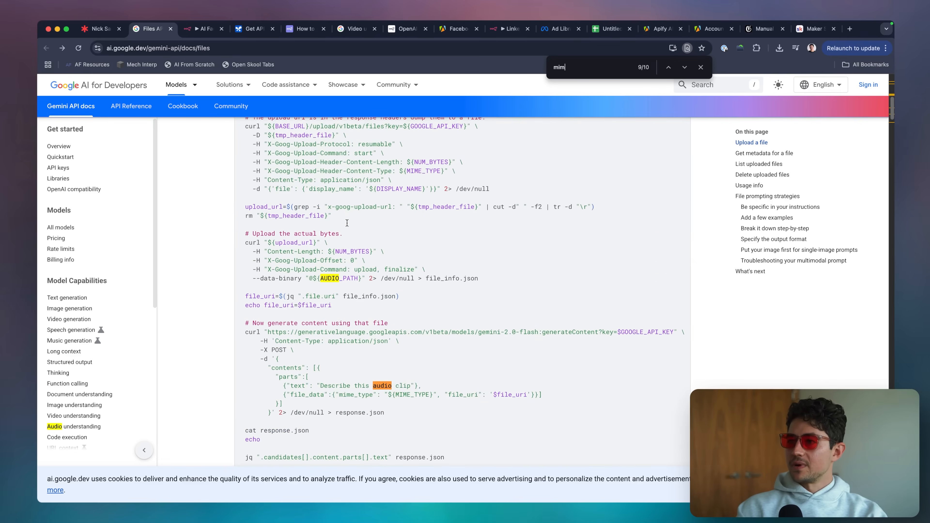
pyautogui.doubleClick(435, 172)
pyautogui.scroll(2, 435, 172)
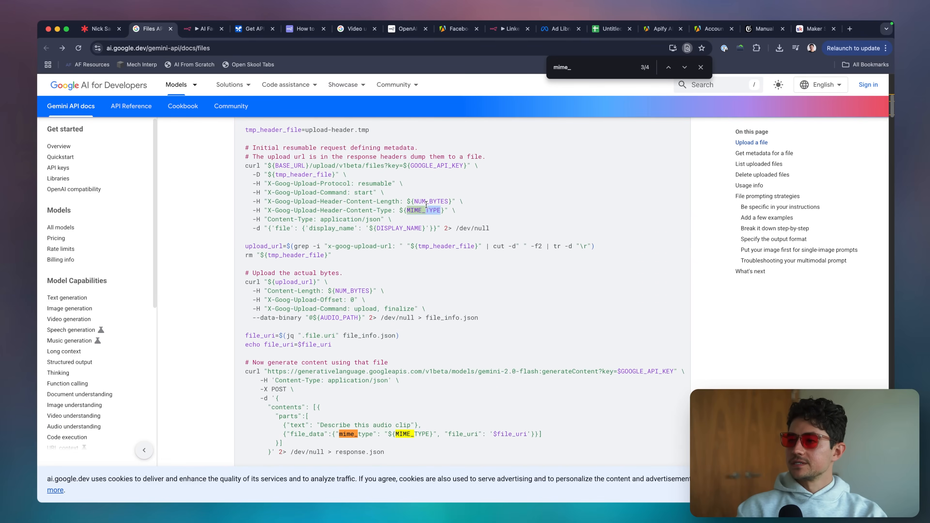
# Return to the n8n workflow and set the HTTP Request2 node's body content type to n8n Binary File
pyautogui.hotkey('ctrl', 'Tab')
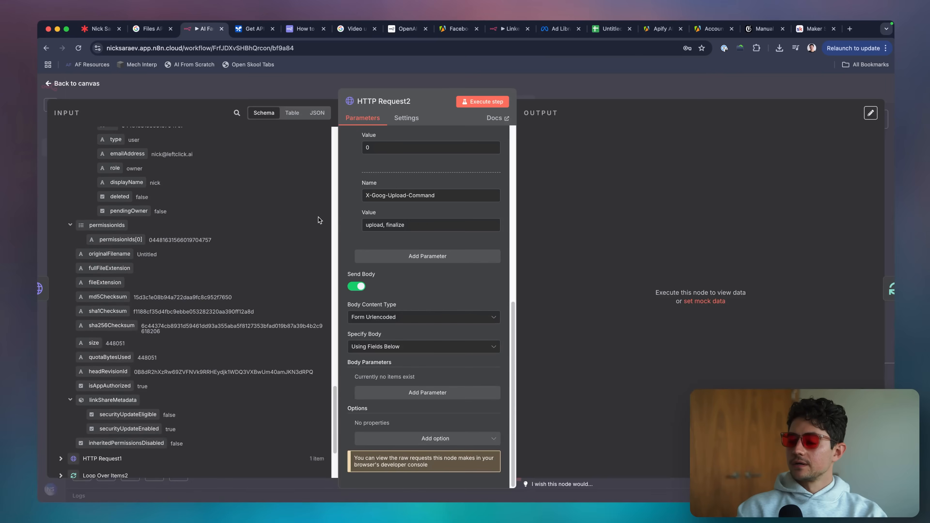
pyautogui.scroll(-5, 318, 217)
pyautogui.scroll(5, 385, 264)
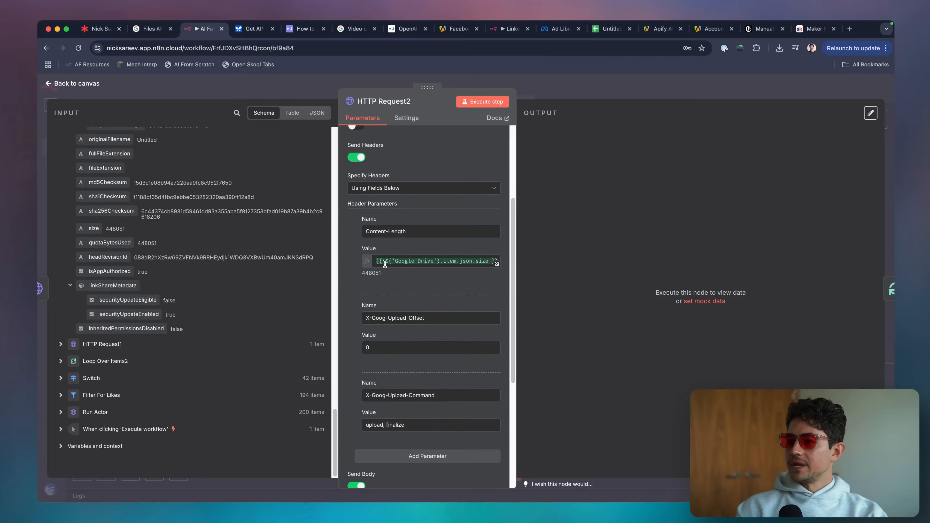
pyautogui.scroll(-5, 365, 280)
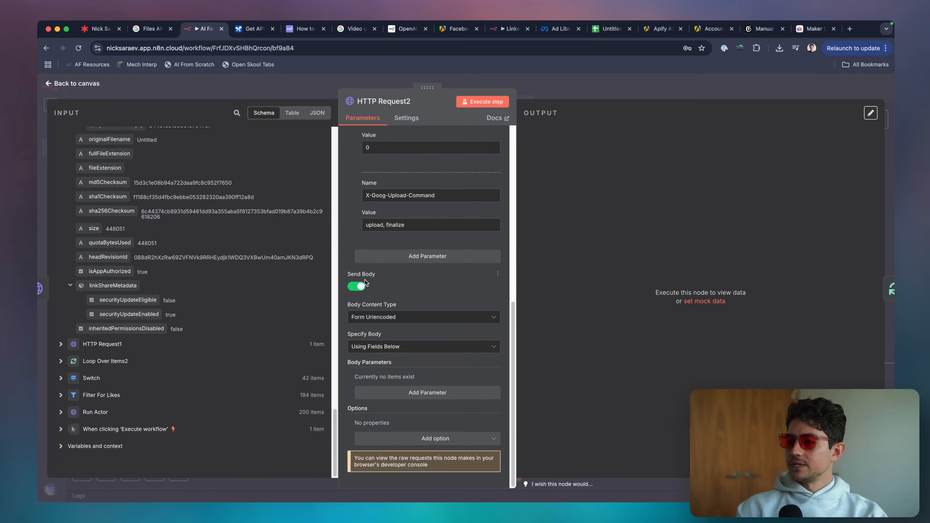
pyautogui.click(407, 347)
pyautogui.click(399, 317)
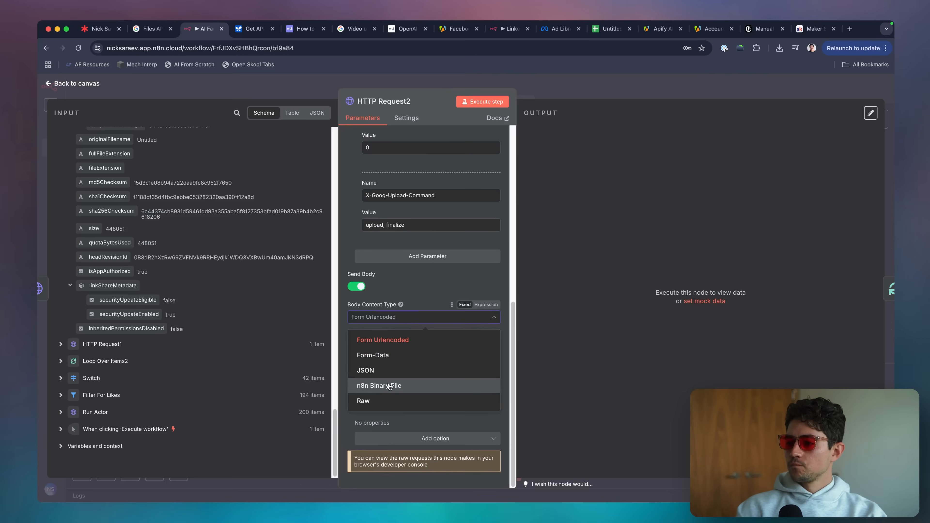
pyautogui.click(390, 387)
# Look through the input data of the HTTP Request1, Google Drive and HTTP Request nodes for the video's binary field, and return to the canvas
pyautogui.click(73, 344)
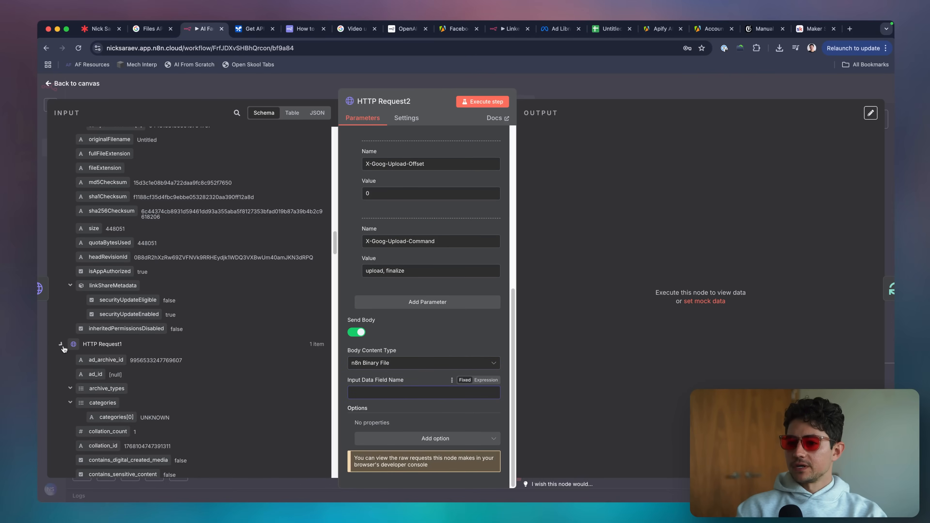
pyautogui.scroll(-5, 133, 351)
pyautogui.click(61, 138)
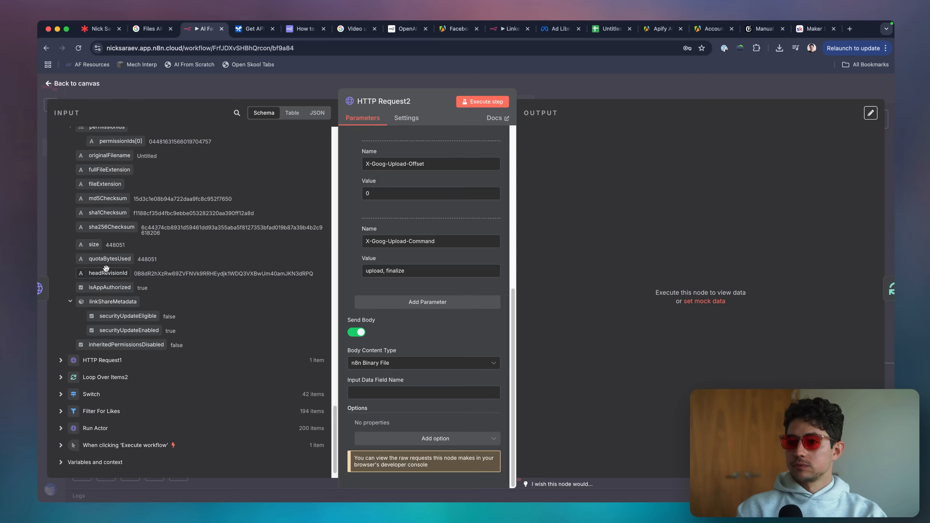
pyautogui.scroll(20, 63, 374)
pyautogui.scroll(10, 63, 373)
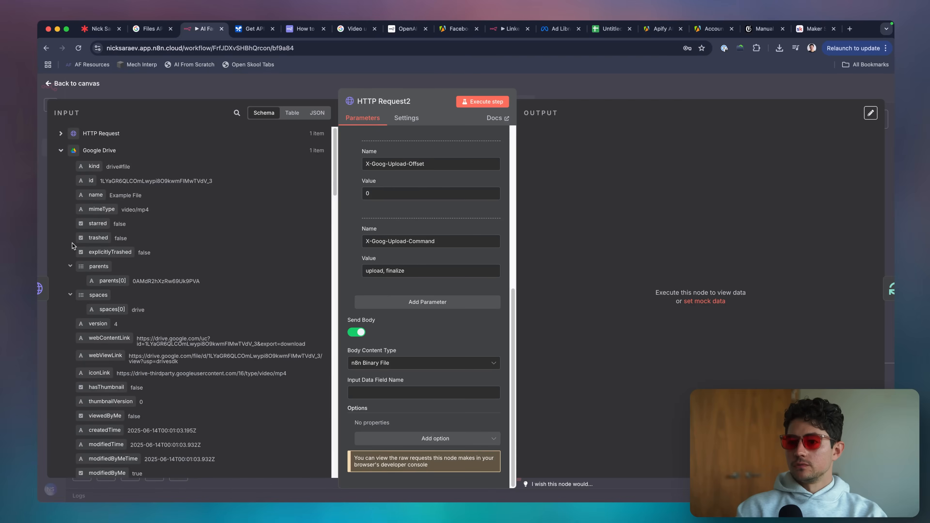
pyautogui.click(60, 155)
pyautogui.click(78, 133)
pyautogui.click(77, 133)
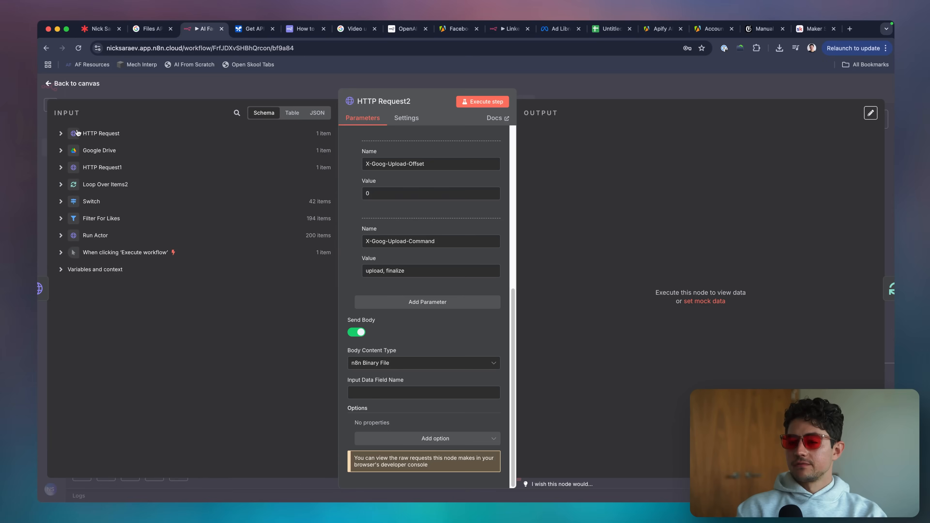
pyautogui.press('Escape')
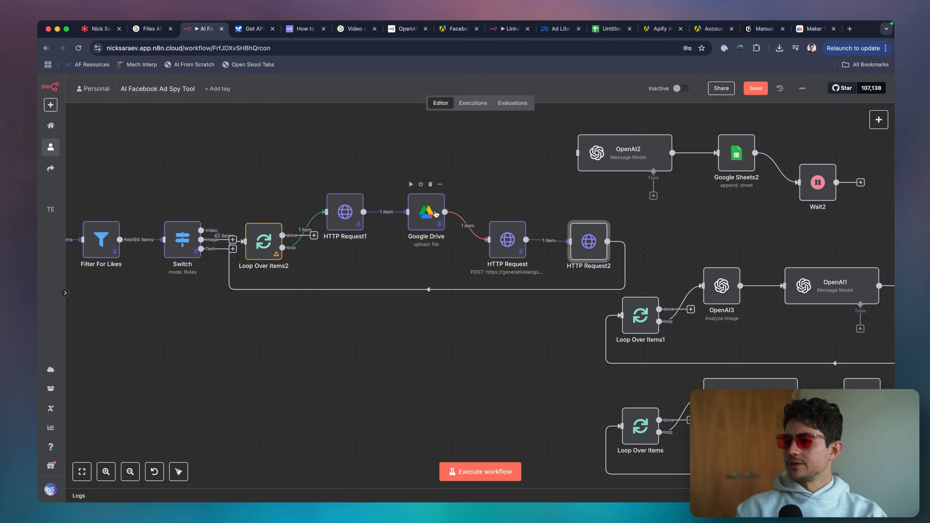
pyautogui.hotkey('ctrl', 'a')
pyautogui.moveTo(345, 190); pyautogui.dragTo(603, 197)
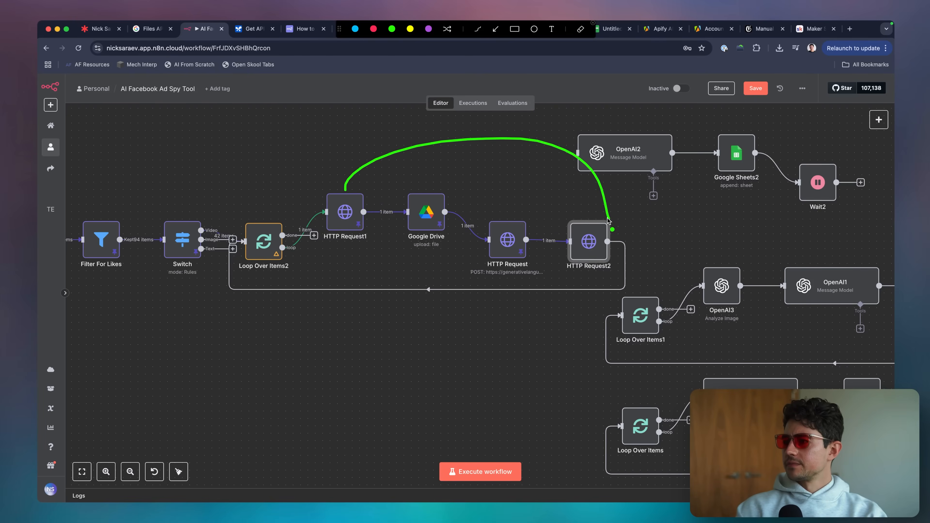
pyautogui.press('Escape')
# Rename the HTTP Request1 node as Download Video
pyautogui.click(337, 222)
pyautogui.press('F2')
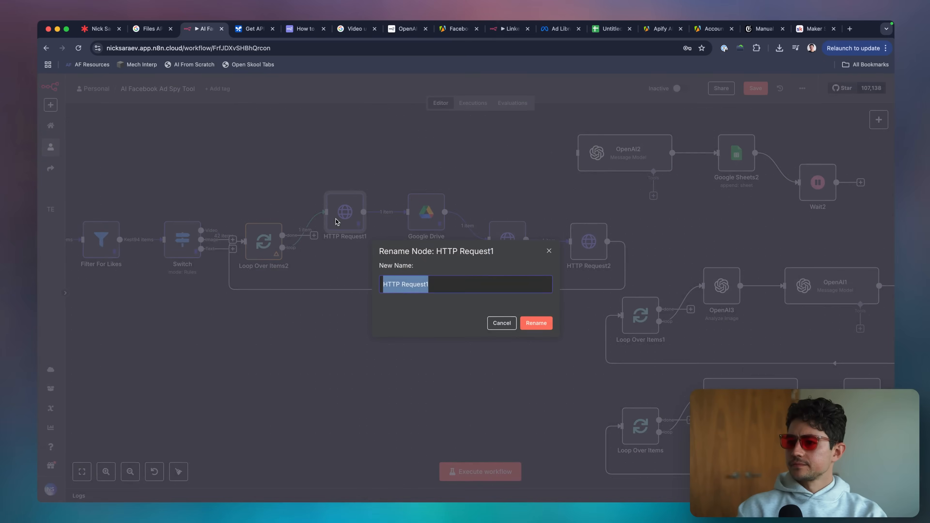
pyautogui.write('Download Video')
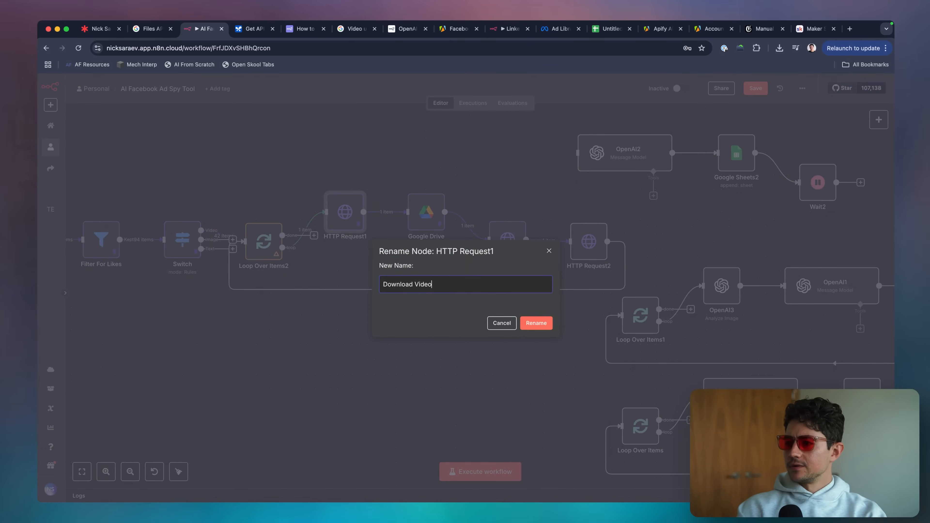
pyautogui.press('Return')
# Rename the Google Drive node as Upload Video to Drive
pyautogui.click(419, 220)
pyautogui.press('space')
pyautogui.write('Upload Vi')
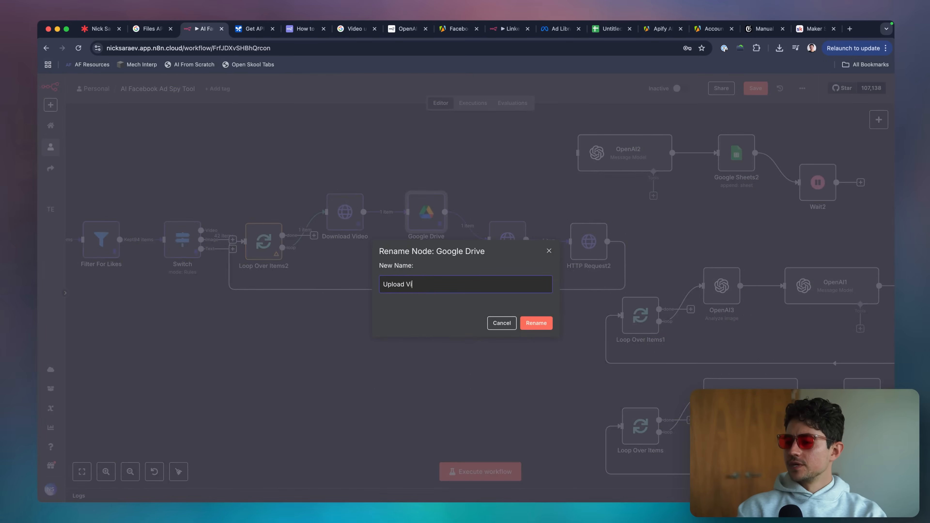
pyautogui.write('deo to Drive')
pyautogui.press('Return')
# Rename the HTTP Request node after the Drive upload as Begin Upload Session
pyautogui.hscroll(2, 459, 242)
pyautogui.click(459, 242)
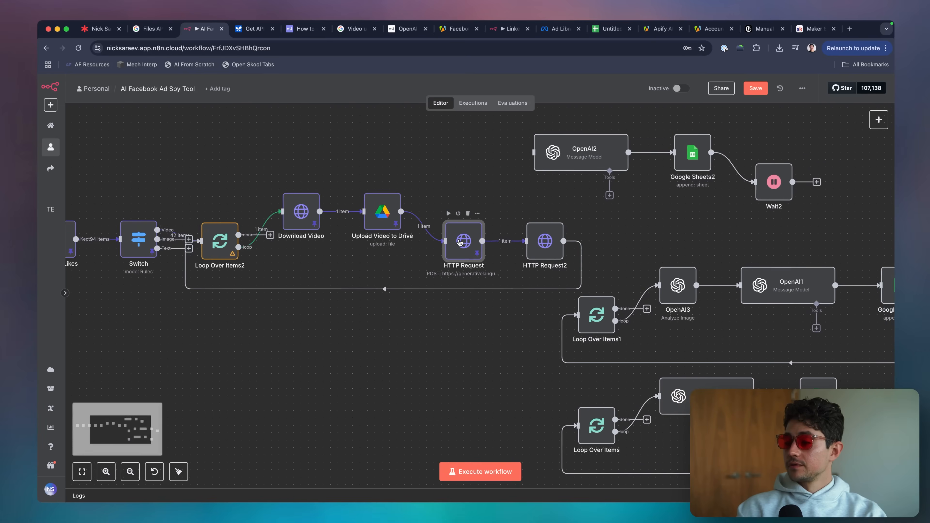
pyautogui.press('F2')
pyautogui.write('Begin Upload S')
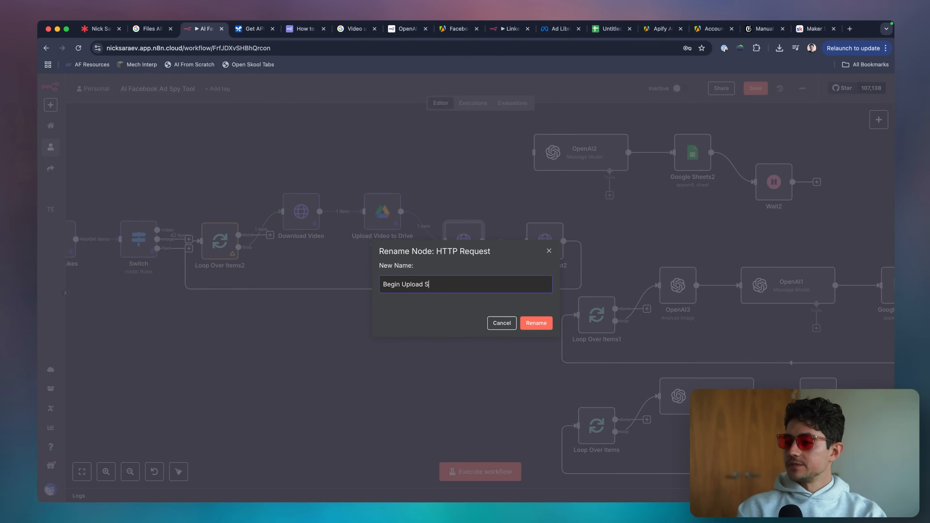
pyautogui.write('ession')
pyautogui.press('Return')
# Rename the HTTP Request2 node as Upload
pyautogui.click(524, 255)
pyautogui.press('F2')
pyautogui.write('Upload')
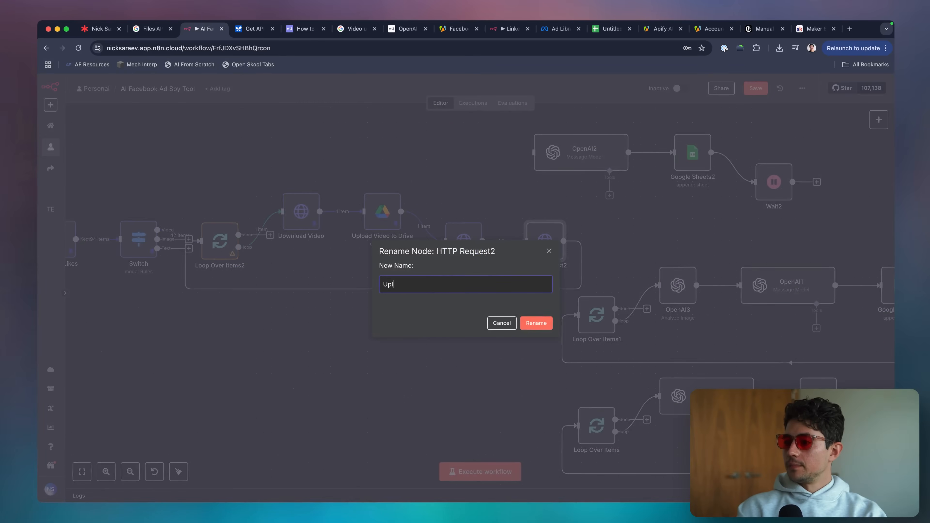
pyautogui.press('Return')
# Move the video branch nodes away from the other branches and align Download Video through Upload in one straight row
pyautogui.press('super+Tab')
pyautogui.click(468, 210)
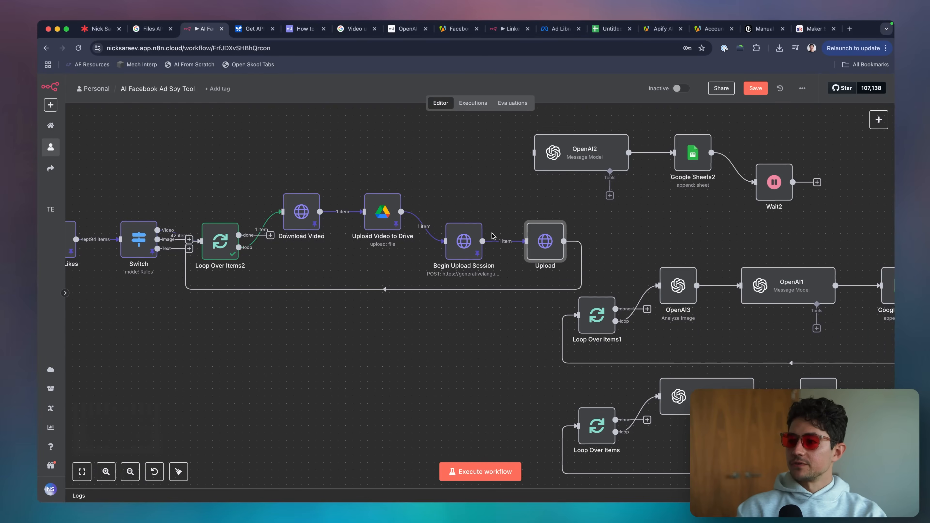
pyautogui.scroll(-4, 491, 235)
pyautogui.hscroll(-2, 476, 236)
pyautogui.moveTo(135, 234); pyautogui.dragTo(640, 302)
pyautogui.moveTo(610, 269); pyautogui.dragTo(424, 250)
pyautogui.click(465, 225)
pyautogui.moveTo(470, 269); pyautogui.dragTo(471, 250)
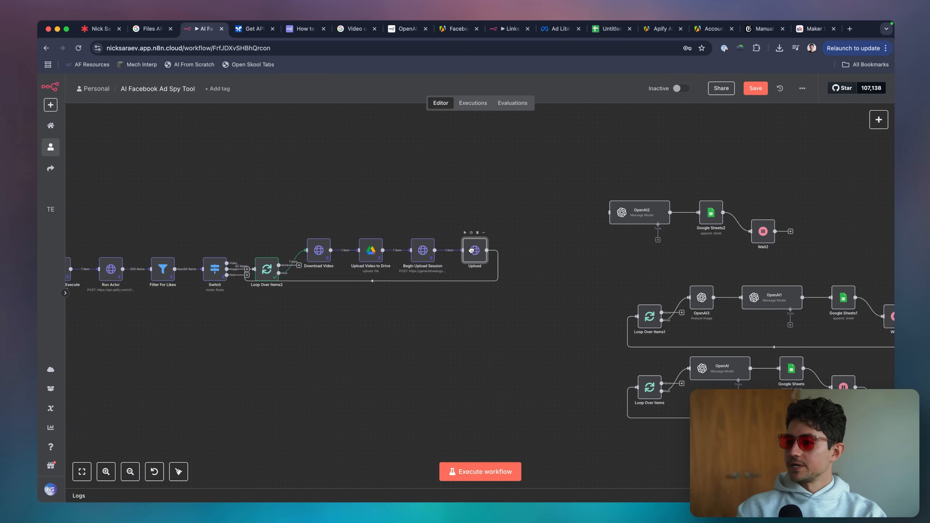
# Rename the Upload node as Upload Video
pyautogui.scroll(5, 471, 250)
pyautogui.press('F2')
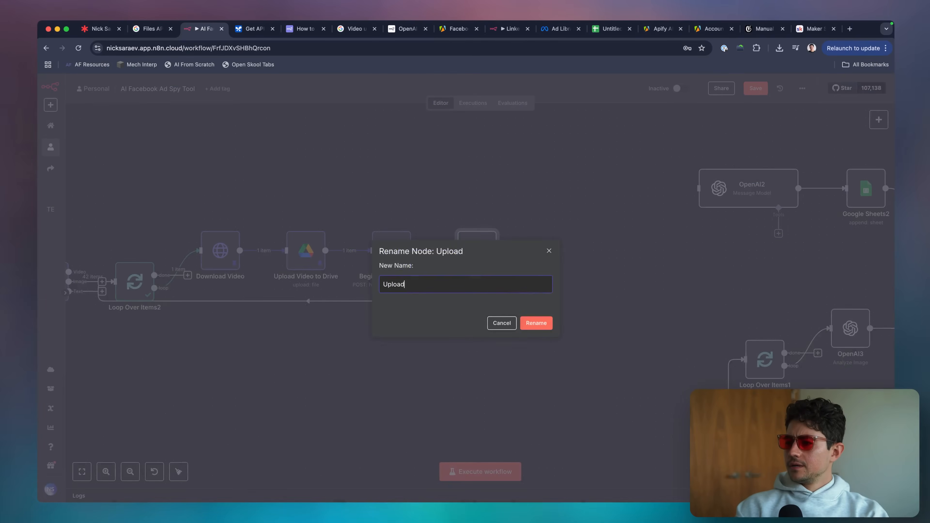
pyautogui.write('Video')
pyautogui.press('Return')
# Examine the Upload Video node's Input Data Field Name and the Download Video input data for a reference to the binary file
pyautogui.doubleClick(473, 252)
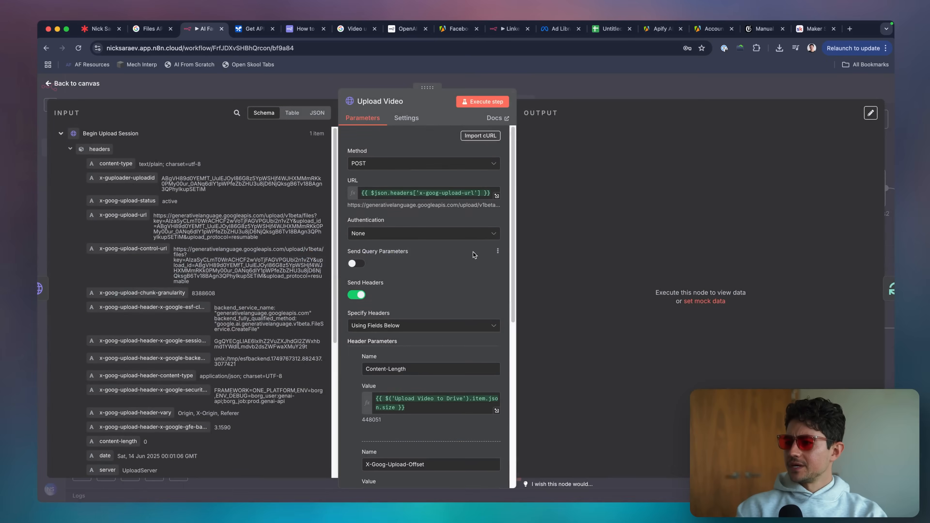
pyautogui.scroll(-1, 438, 254)
pyautogui.scroll(-8, 438, 255)
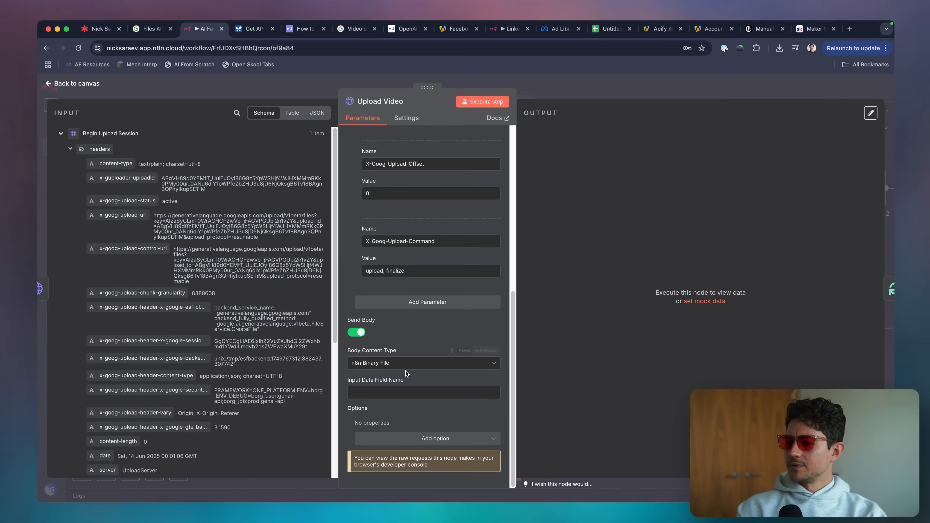
pyautogui.click(392, 391)
pyautogui.moveTo(410, 382)
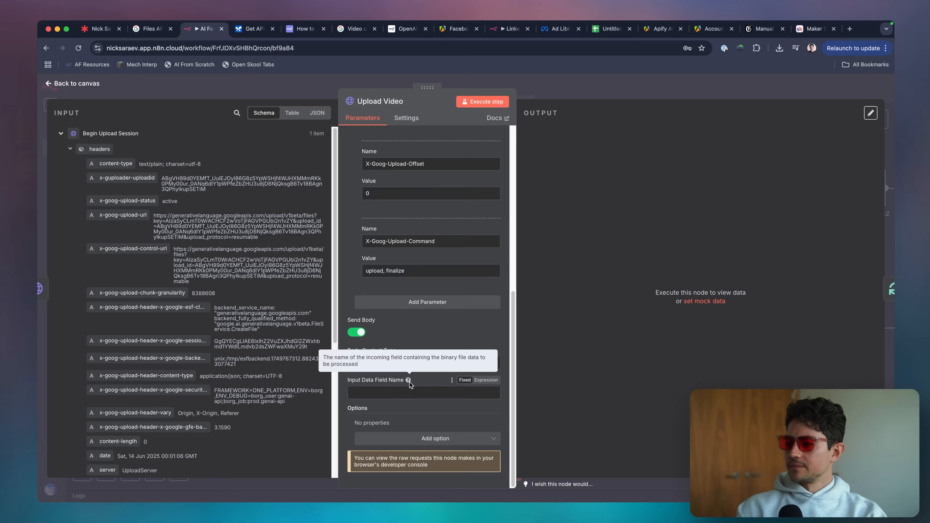
pyautogui.click(426, 436)
pyautogui.click(348, 400)
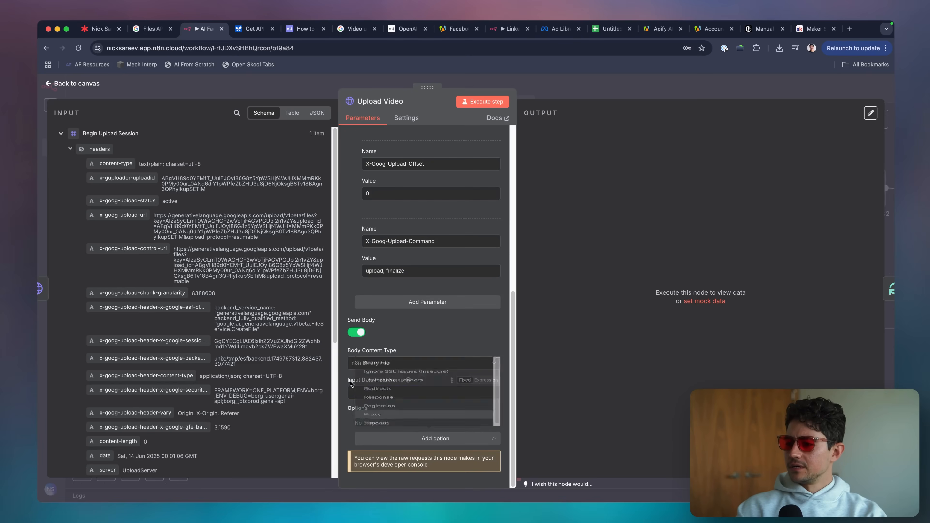
pyautogui.click(365, 393)
pyautogui.scroll(-5, 193, 325)
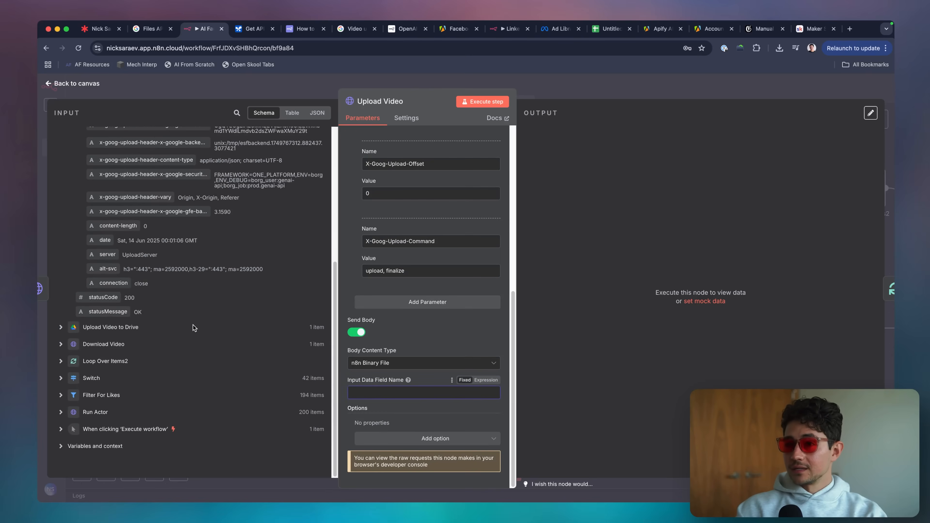
pyautogui.click(74, 346)
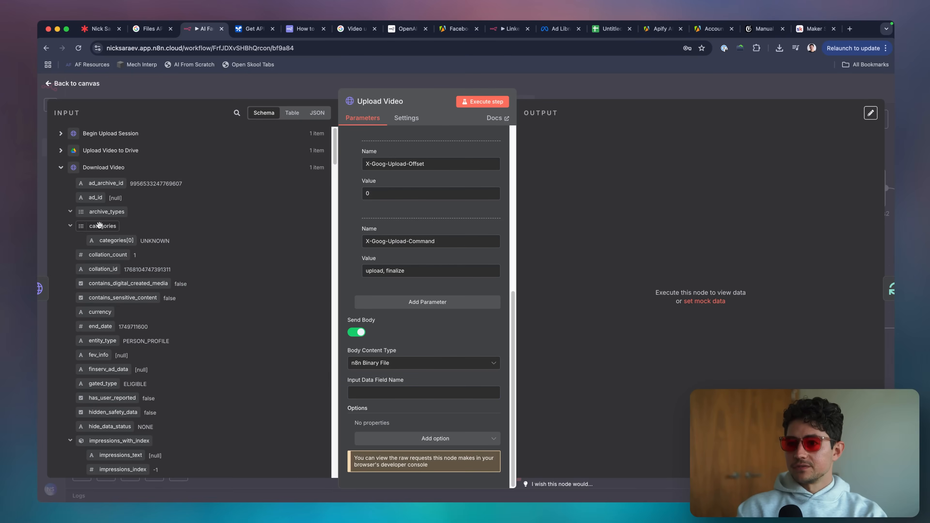
pyautogui.scroll(-10, 107, 237)
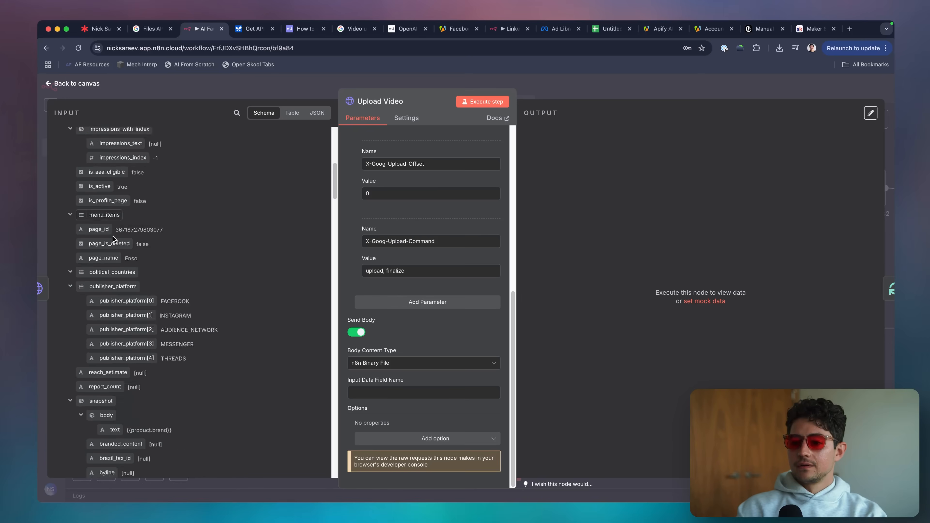
pyautogui.scroll(10, 108, 238)
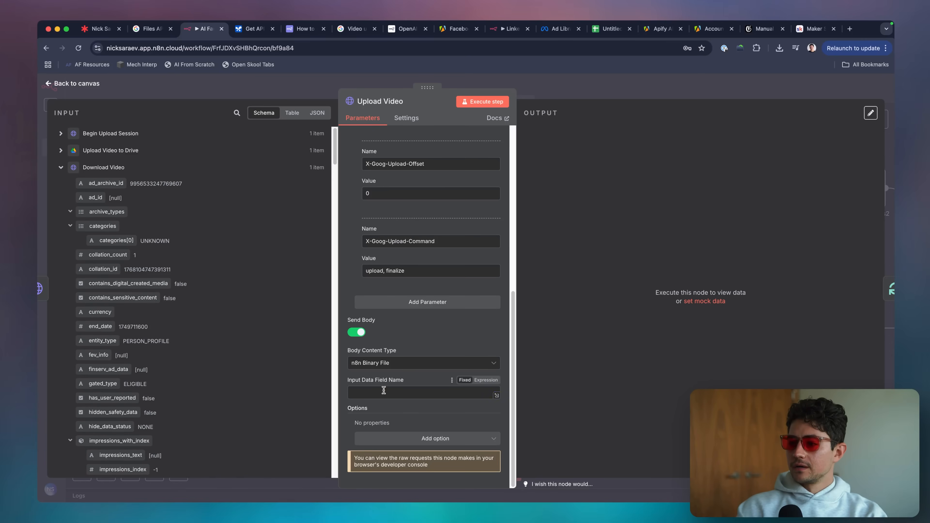
pyautogui.moveTo(84, 174); pyautogui.dragTo(326, 288)
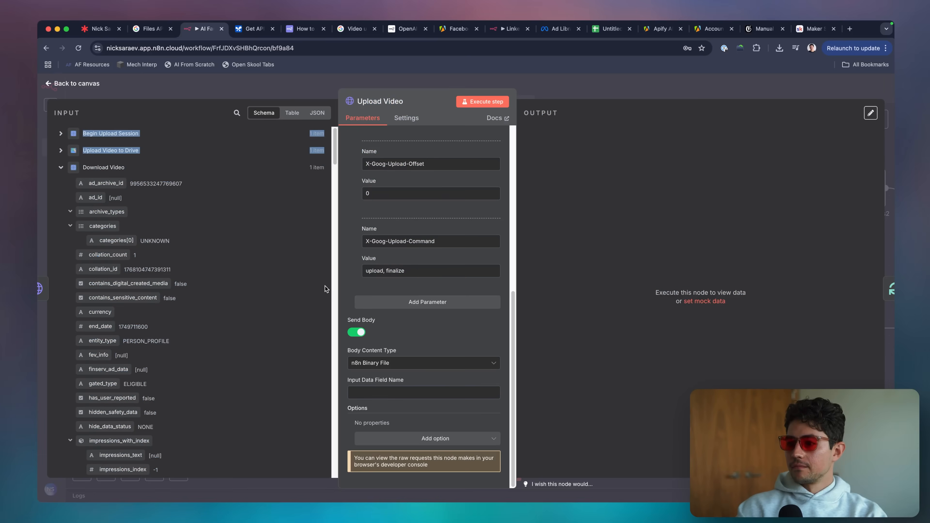
# Set the Upload Video node's Input Data Field Name to the expression {{ $('Download Video').item.binary }}
pyautogui.click(394, 390)
pyautogui.write('{')
pyautogui.click(481, 381)
pyautogui.write('{{$')
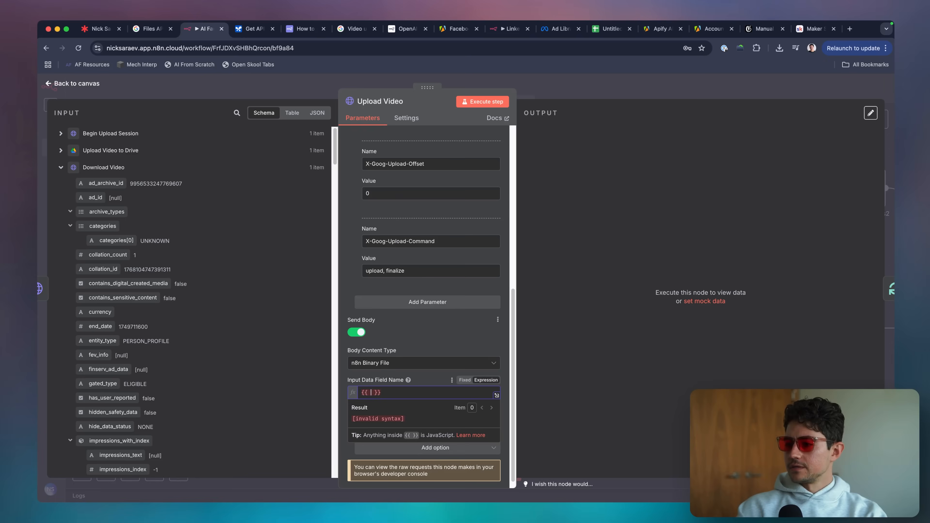
pyautogui.scroll(-2, 452, 335)
pyautogui.click(427, 338)
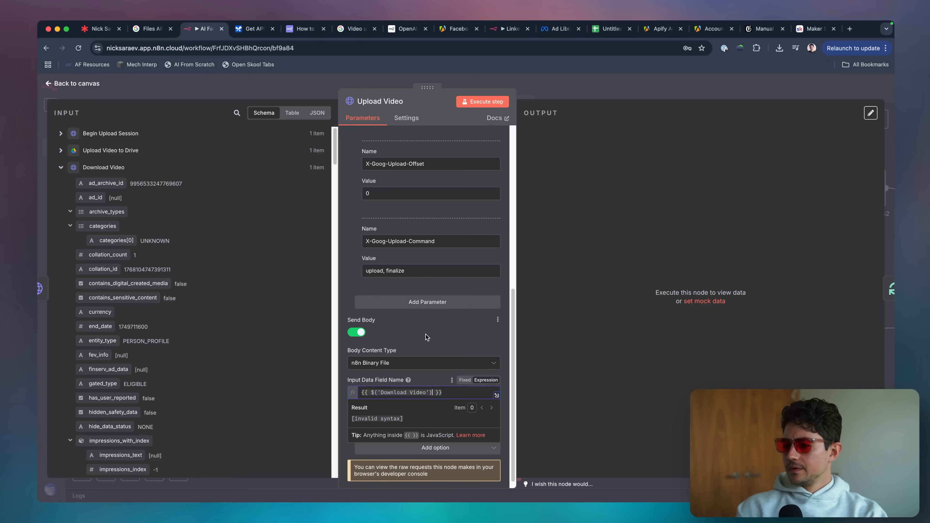
pyautogui.write('.item.binary')
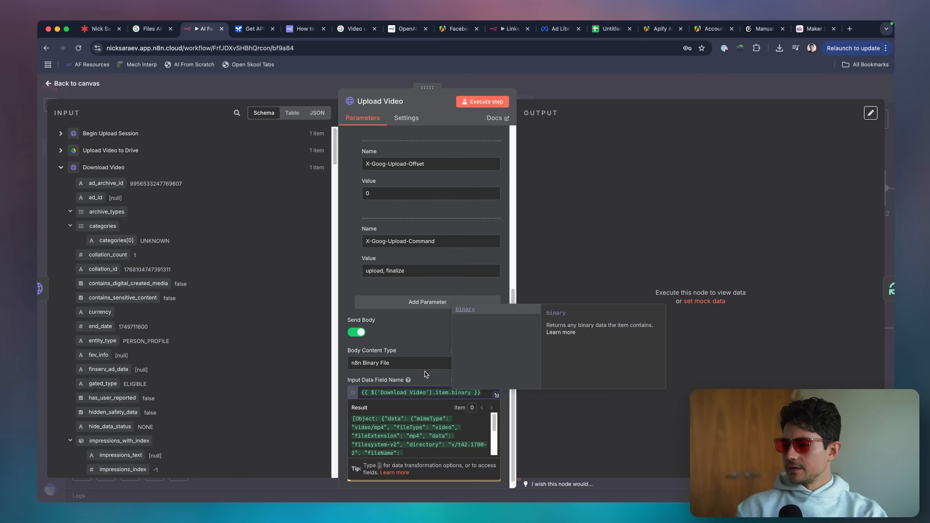
pyautogui.click(424, 384)
pyautogui.click(437, 393)
pyautogui.click(407, 378)
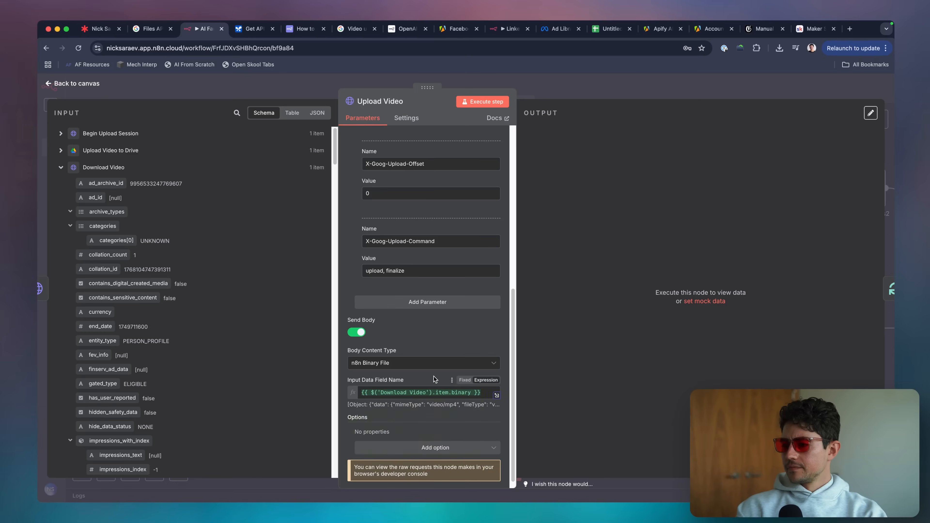
# Review the binary expression's result, clear the Input Data Field Name, and return to the canvas
pyautogui.scroll(1, 445, 340)
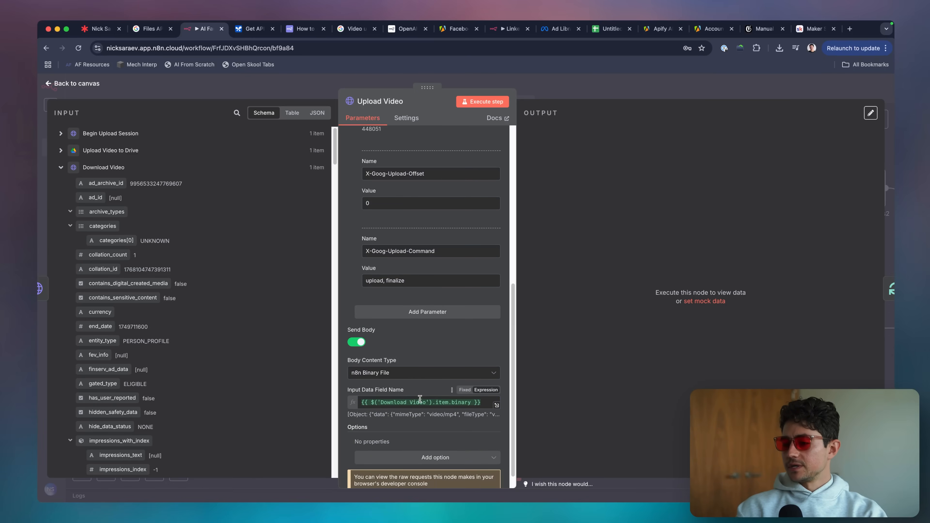
pyautogui.moveTo(440, 403)
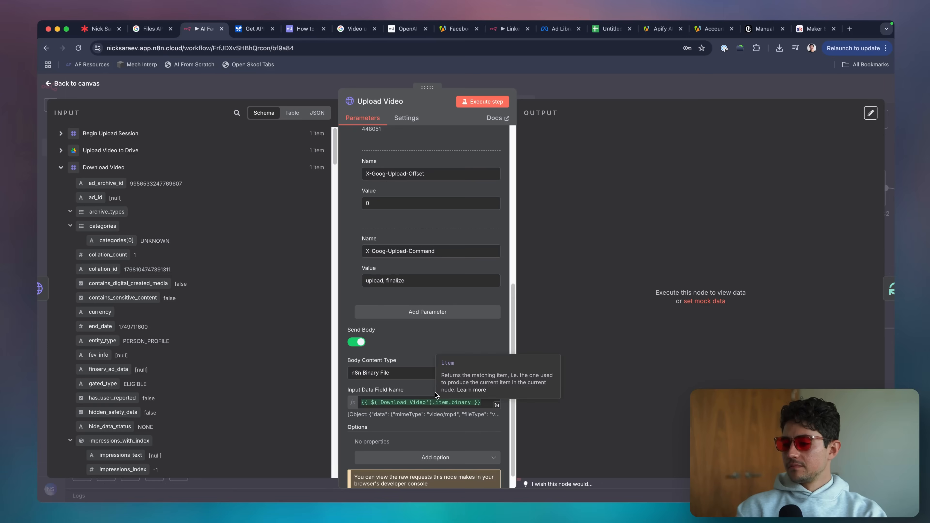
pyautogui.click(437, 401)
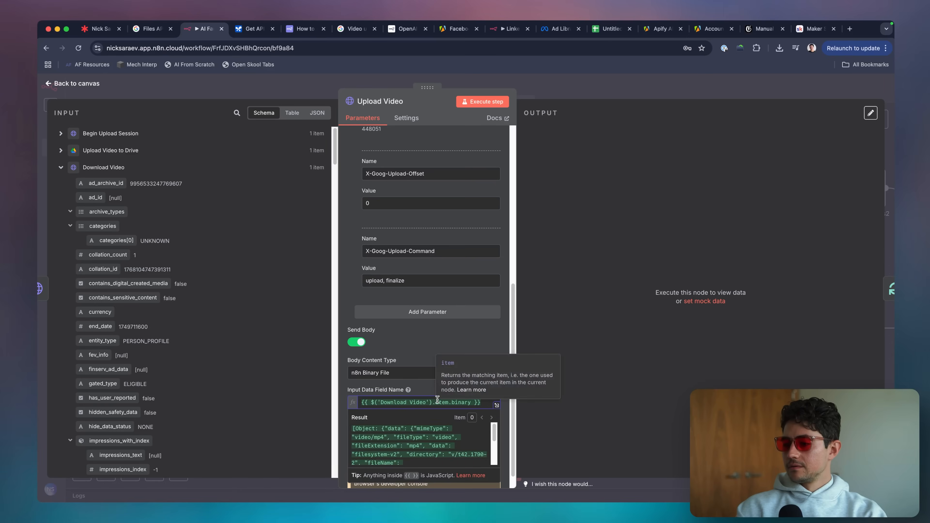
pyautogui.scroll(-5, 413, 431)
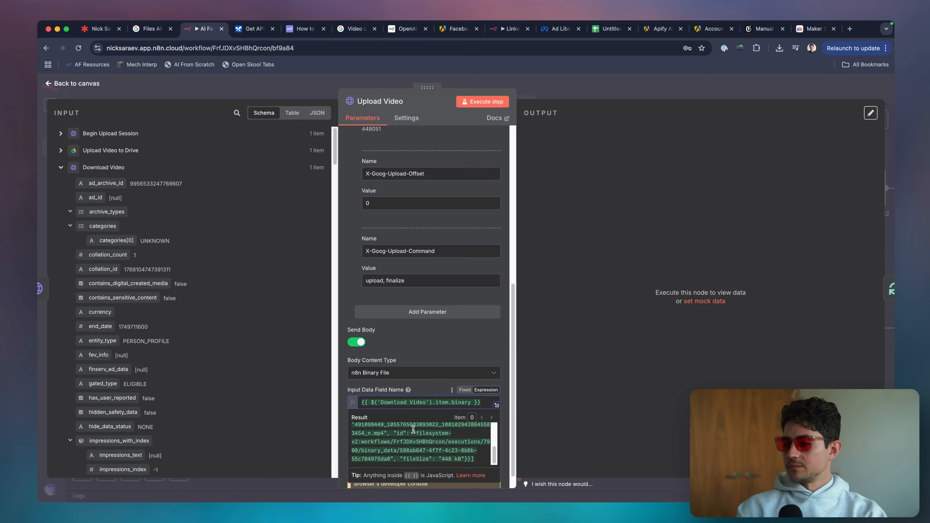
pyautogui.scroll(2, 413, 429)
pyautogui.scroll(1, 413, 429)
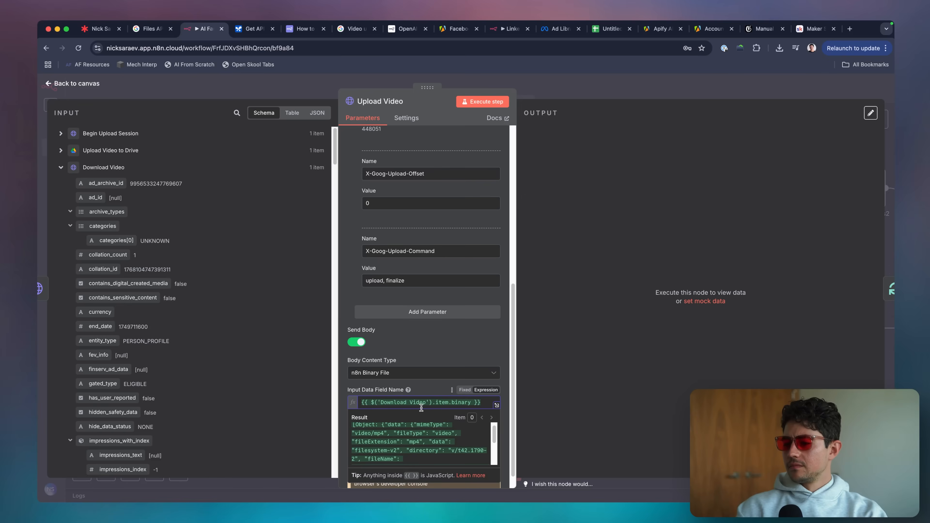
pyautogui.hotkey('ctrl', 'a')
pyautogui.press('BackSpace')
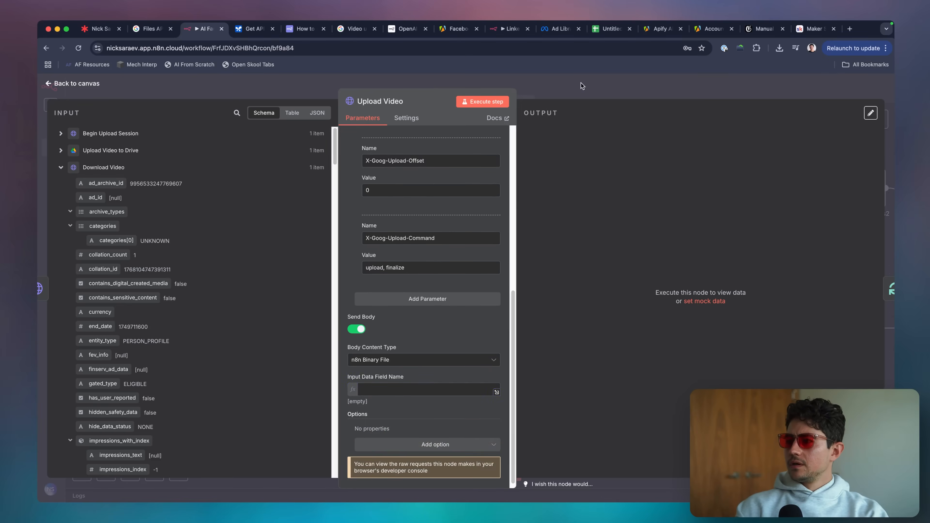
pyautogui.click(582, 86)
# Insert a Google Drive Download file node between Begin Upload Session and Upload Video, keeping the row evenly spaced
pyautogui.hscroll(-3, 513, 209)
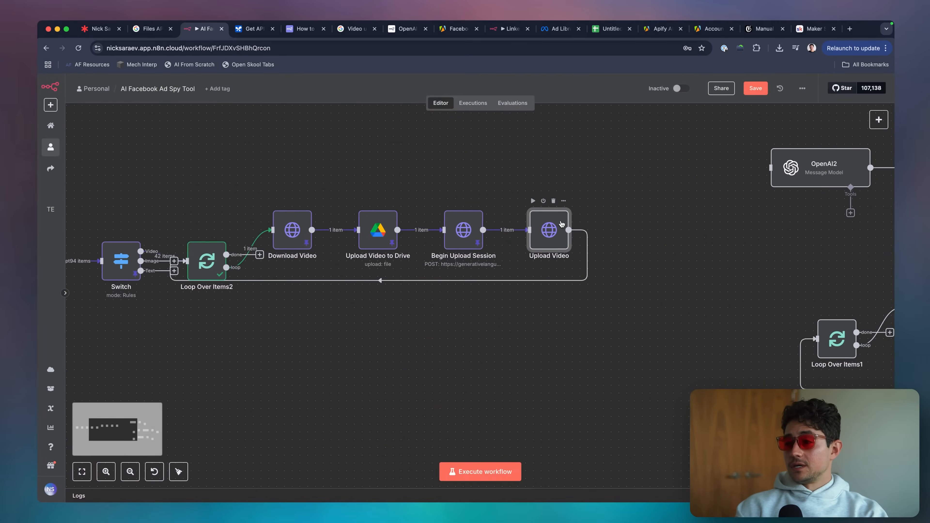
pyautogui.moveTo(562, 224); pyautogui.dragTo(640, 225)
pyautogui.hscroll(3, 463, 243)
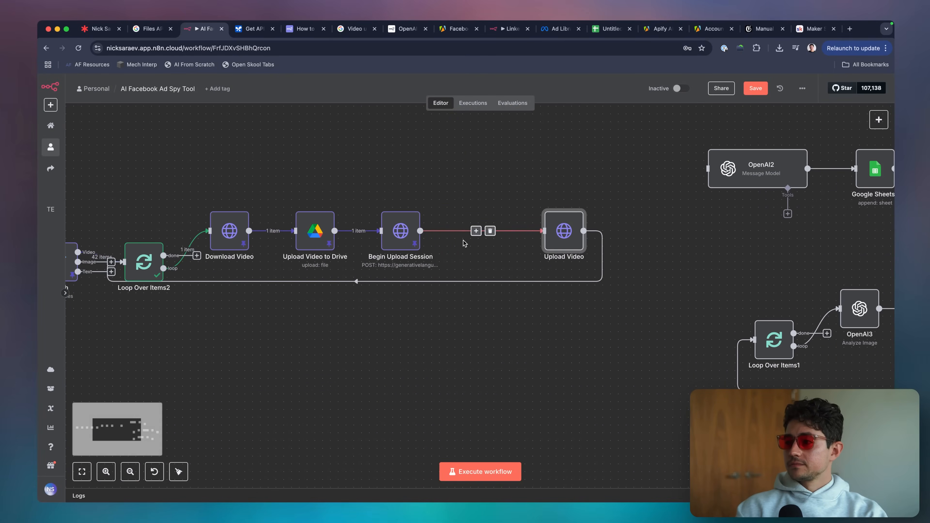
pyautogui.click(476, 231)
pyautogui.write('dr')
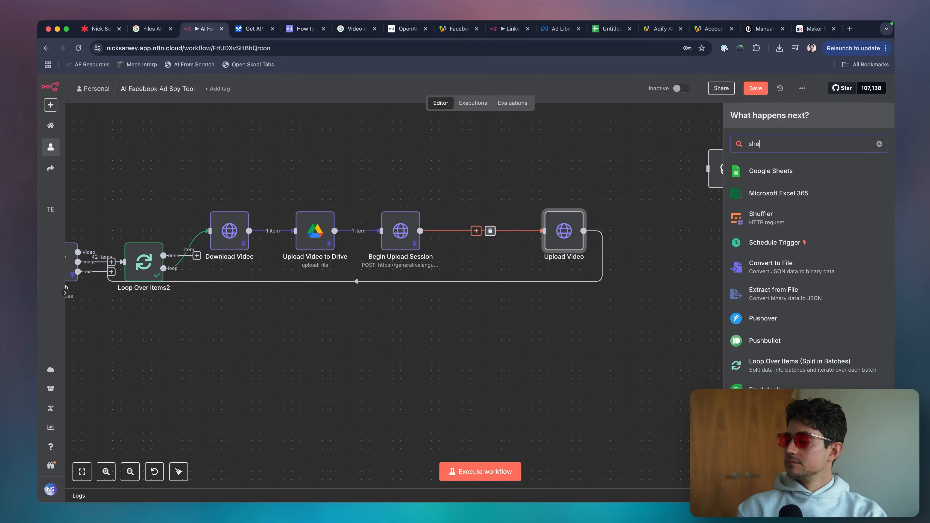
pyautogui.write('ive')
pyautogui.press('Return')
pyautogui.write('d')
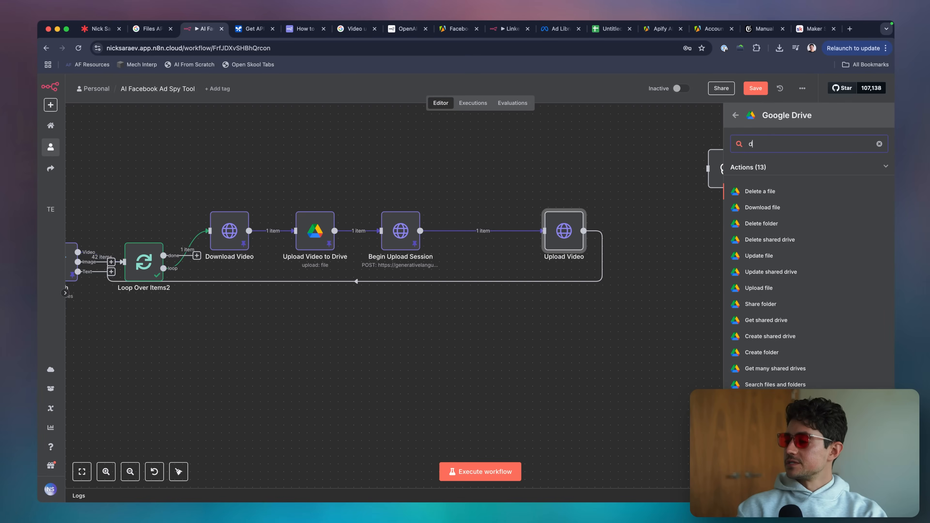
pyautogui.write('ownlo')
pyautogui.click(800, 193)
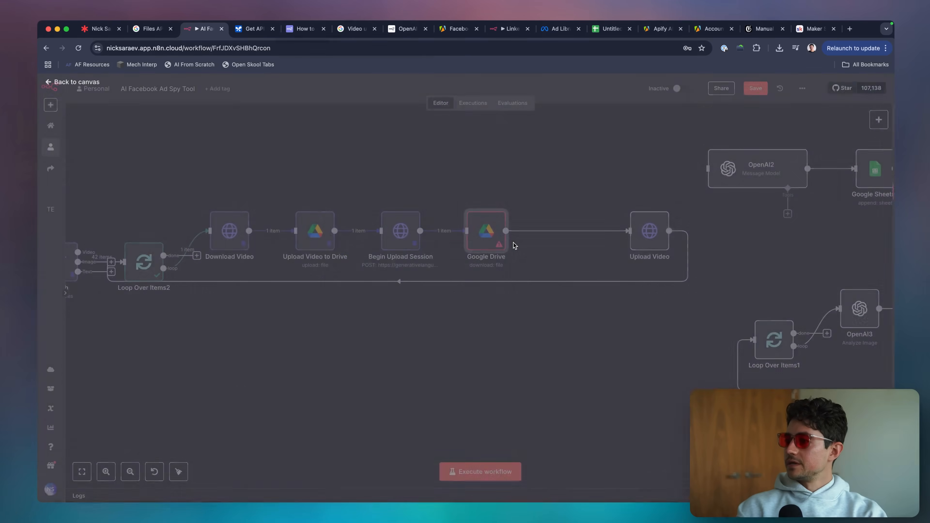
pyautogui.moveTo(640, 235); pyautogui.dragTo(571, 235)
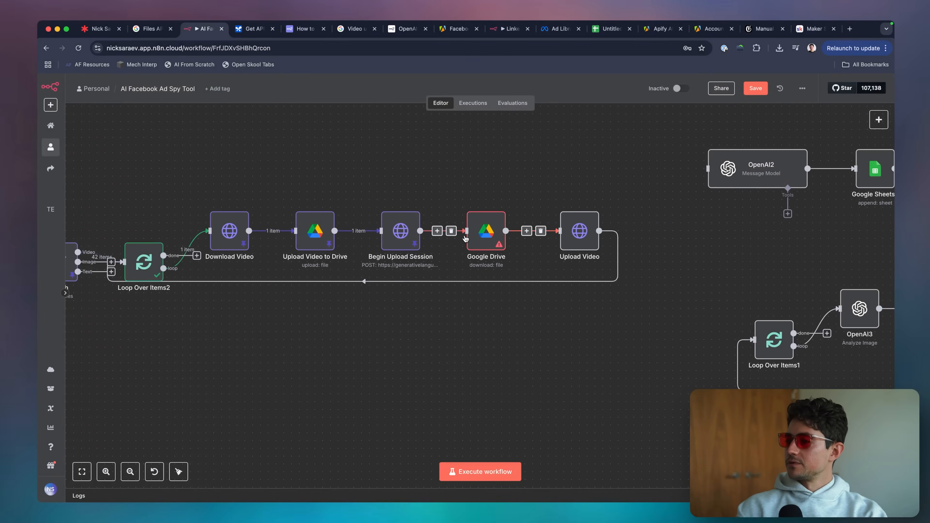
# Set the Google Drive download's file by ID to {{ $('Upload Video to Drive').item.json.id }} and execute the node
pyautogui.doubleClick(472, 233)
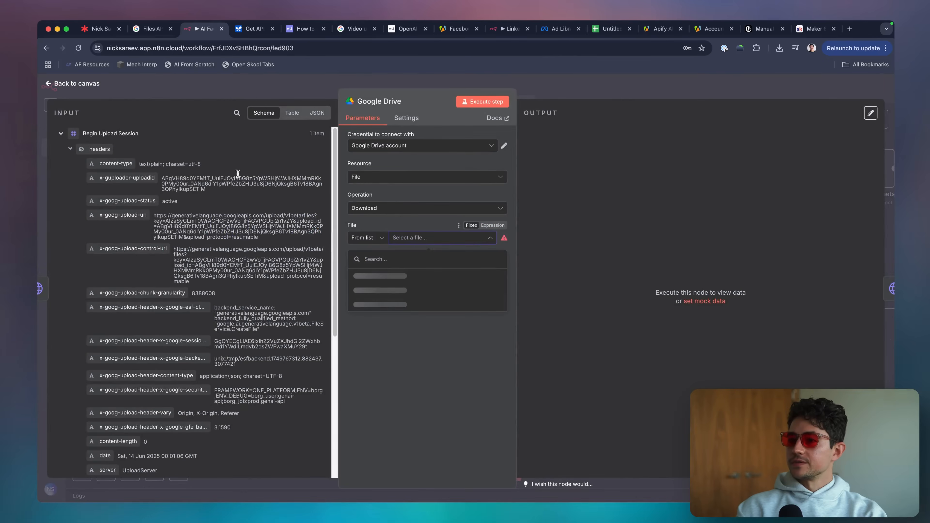
pyautogui.click(76, 135)
pyautogui.click(69, 153)
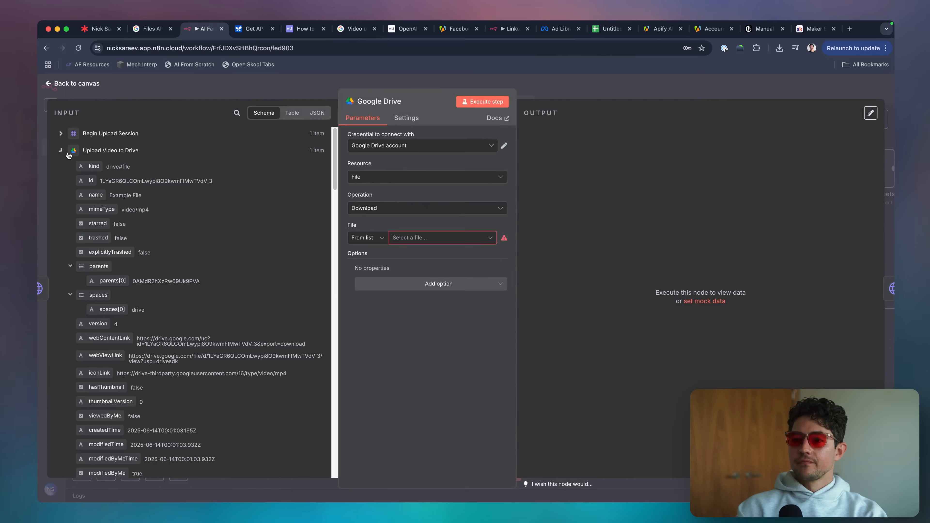
pyautogui.moveTo(83, 179); pyautogui.dragTo(418, 239)
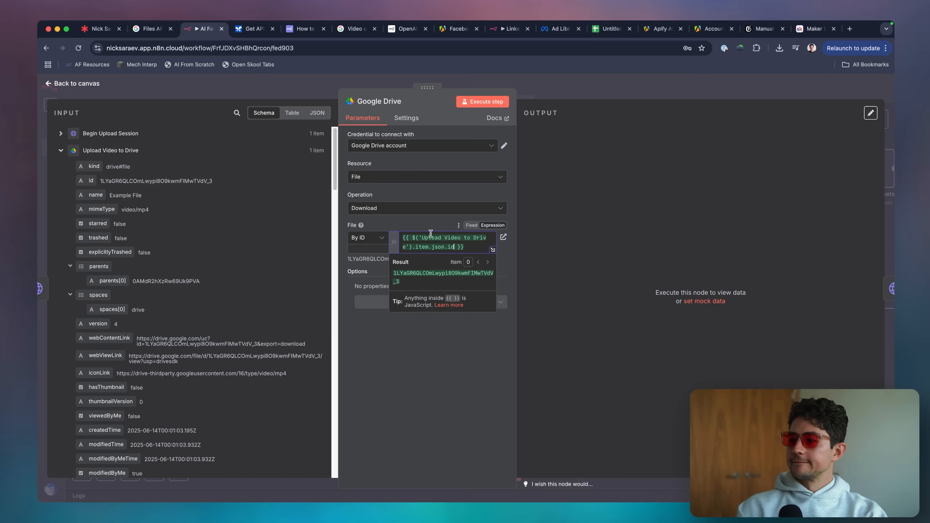
pyautogui.click(483, 103)
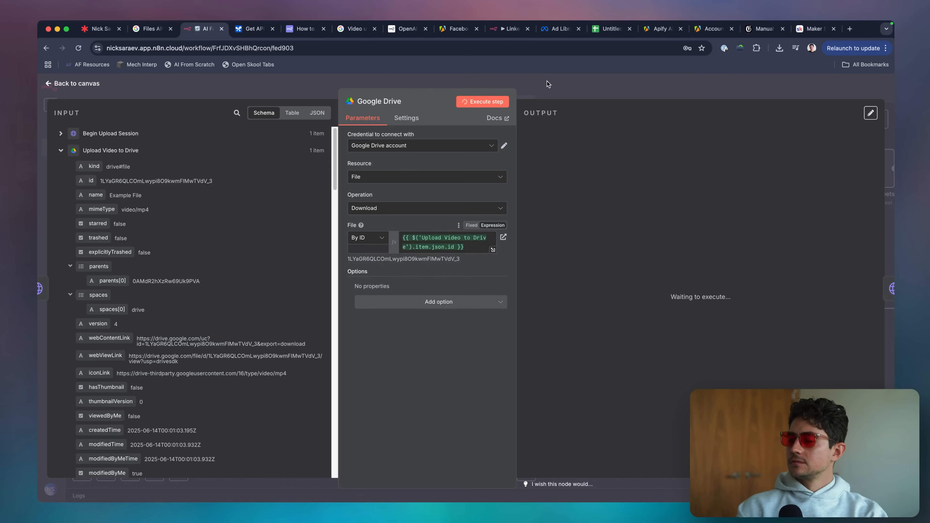
# Search the web for "n8n reference binary from earlier nodes" and open the first three results in separate tabs
pyautogui.press('super+t')
pyautogui.write('n8n reference data')
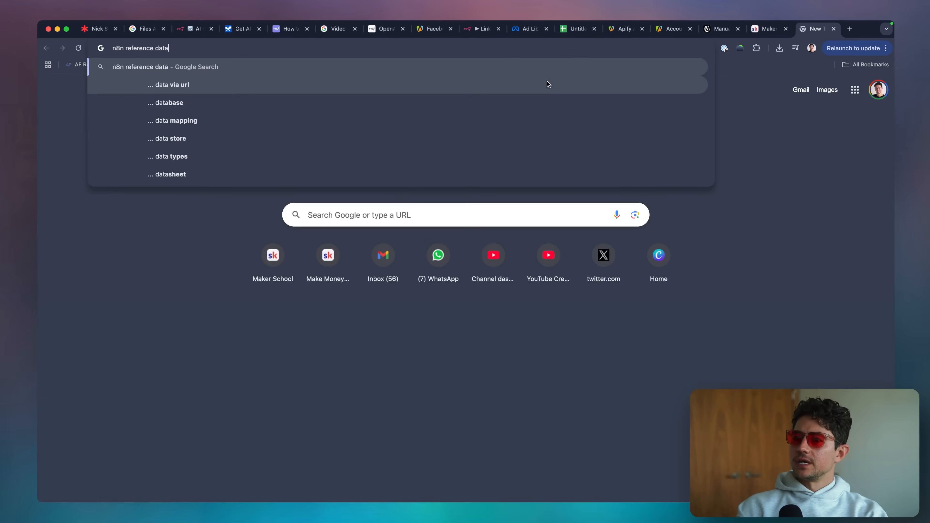
pyautogui.hotkey('alt', 'shift', 'Left')
pyautogui.write('binary from earlier nodes')
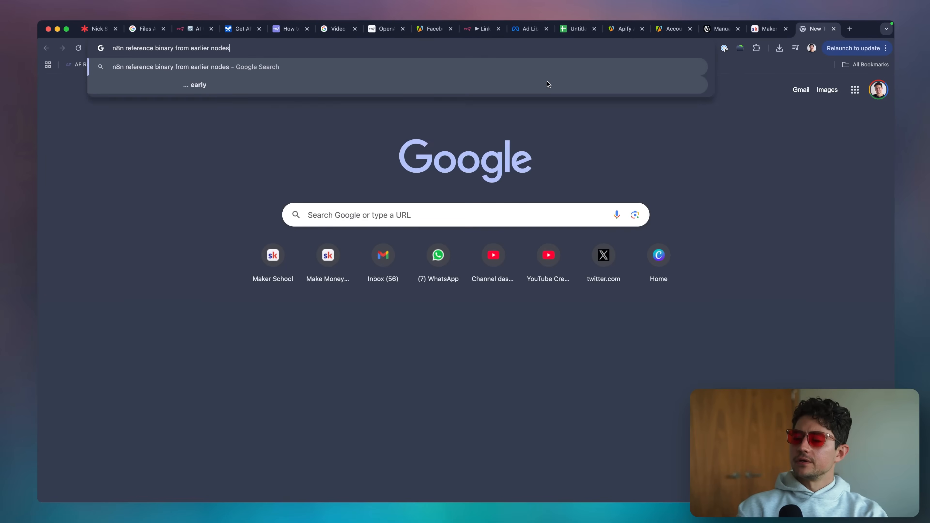
pyautogui.press('Return')
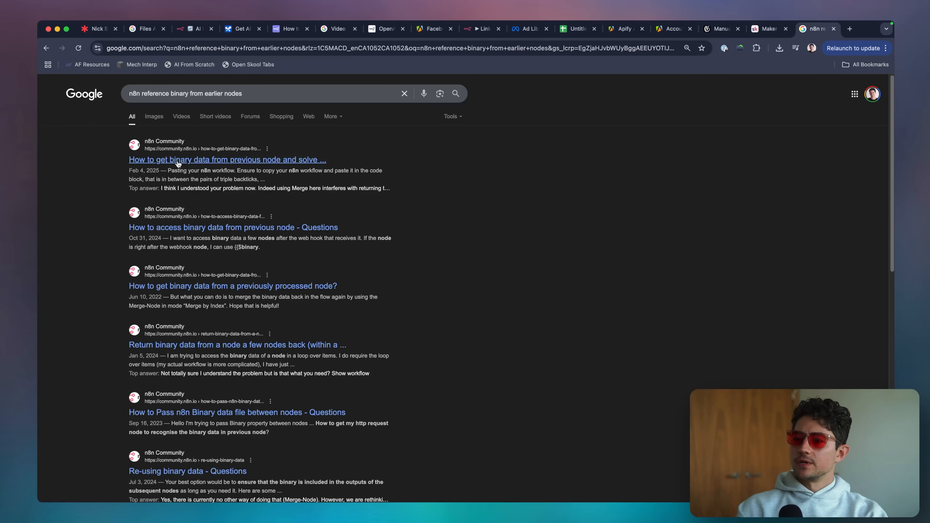
pyautogui.keyDown('super'); pyautogui.click(163, 160); pyautogui.keyUp('super')
pyautogui.keyDown('super'); pyautogui.click(220, 227); pyautogui.keyUp('super')
pyautogui.keyDown('super'); pyautogui.click(245, 286); pyautogui.keyUp('super')
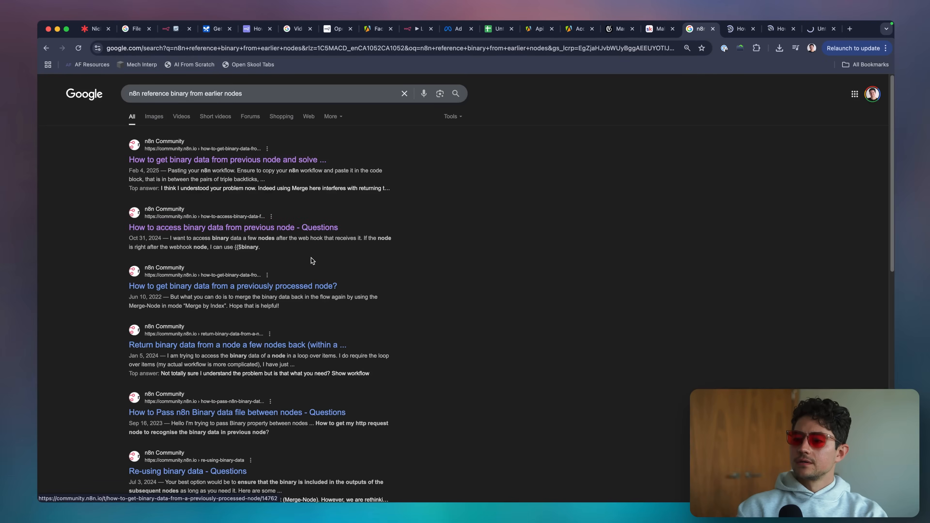
# Skim the n8n community threads on referencing binary data from earlier nodes, then close the search and thread tabs
pyautogui.scroll(-2, 311, 257)
pyautogui.press('super+w')
pyautogui.scroll(-3, 670, 151)
pyautogui.press('super+w')
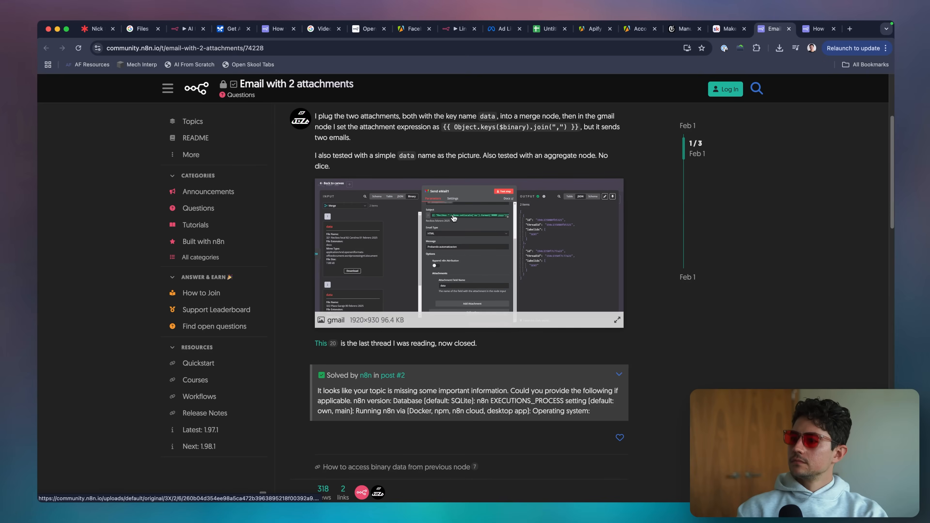
pyautogui.scroll(-2, 645, 289)
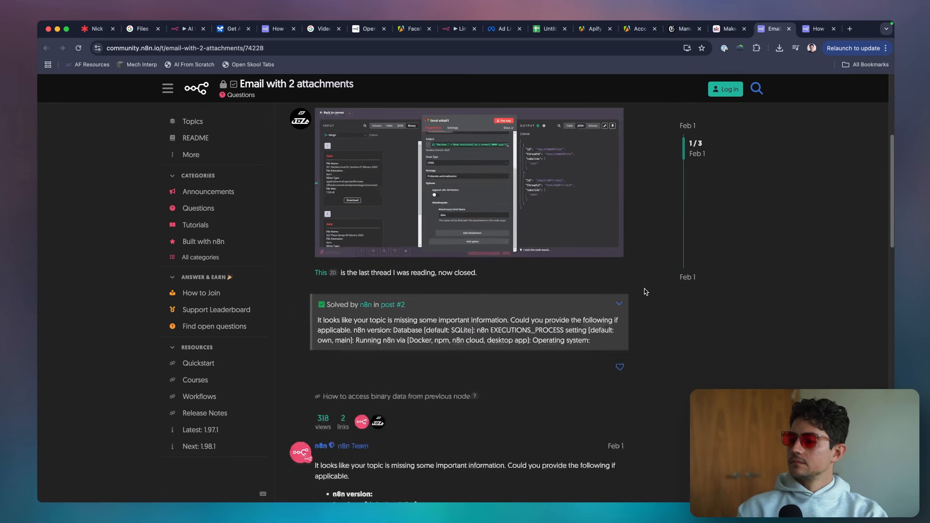
pyautogui.press('super+w')
pyautogui.press('super+w')
# Set the Upload Video node's Input Data Field Name to data and execute the node
pyautogui.scroll(-8, 392, 280)
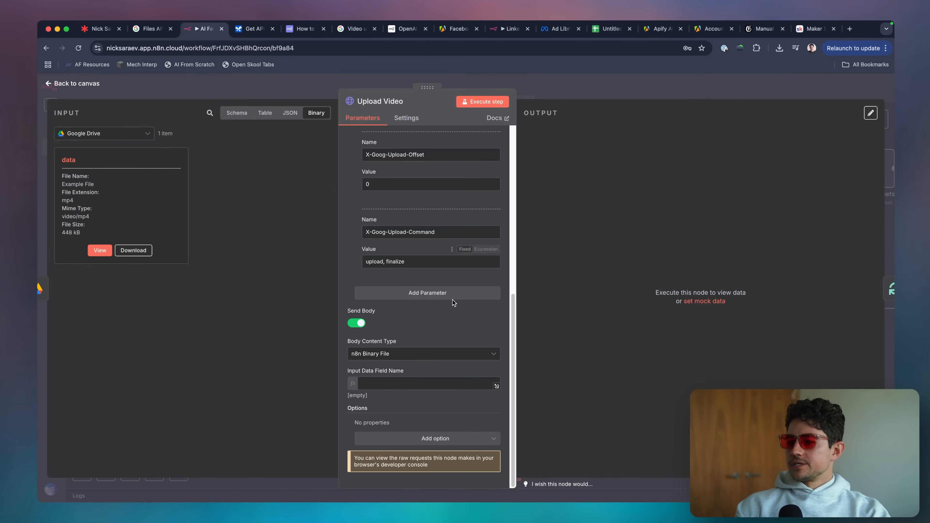
pyautogui.click(400, 382)
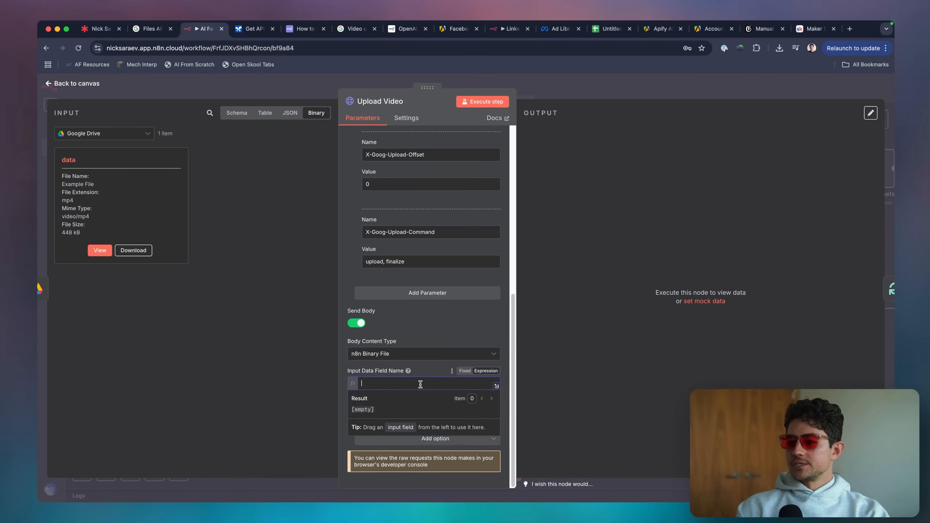
pyautogui.click(428, 331)
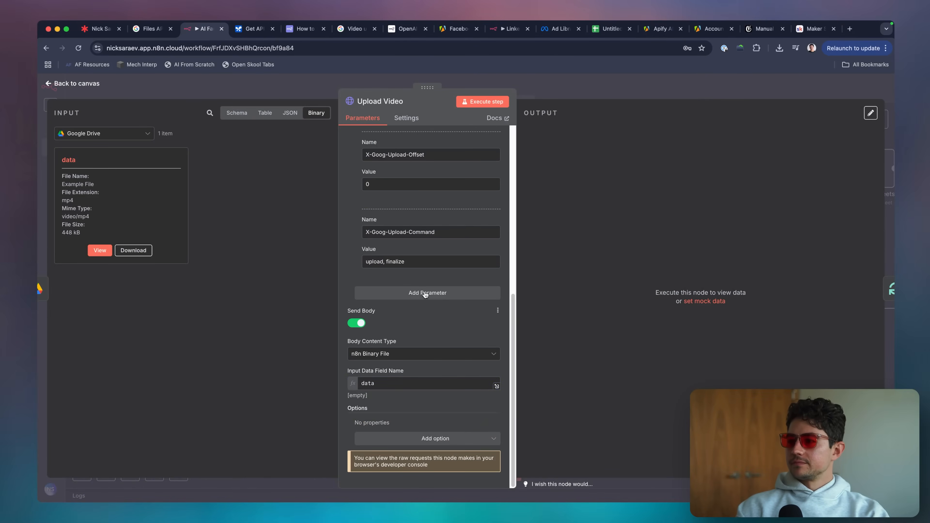
pyautogui.click(486, 103)
pyautogui.click(547, 96)
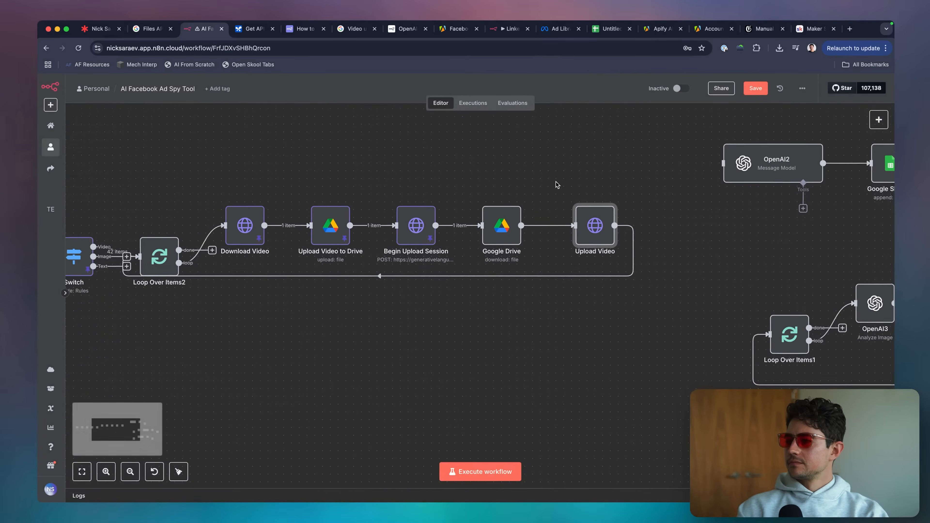
# Move the Upload Video node slightly below the row and execute the whole workflow
pyautogui.scroll(1, 522, 212)
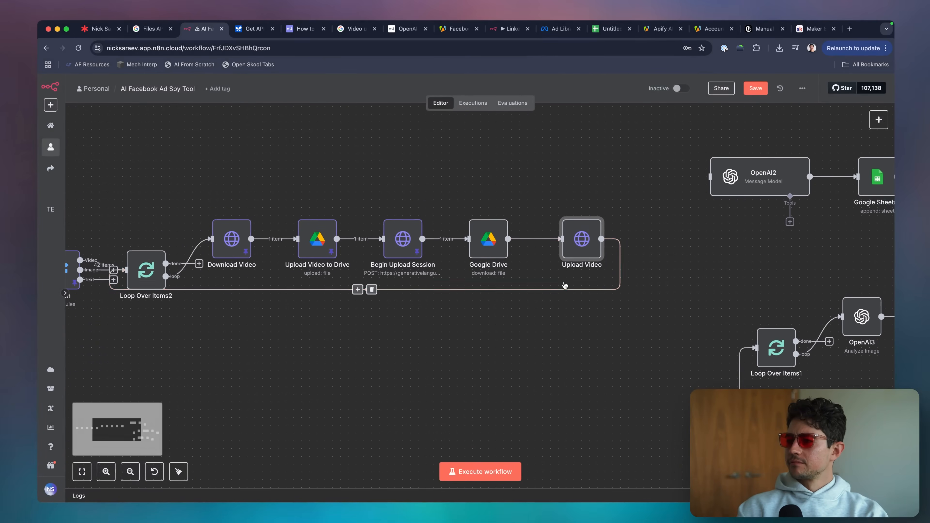
pyautogui.moveTo(583, 242); pyautogui.dragTo(583, 281)
pyautogui.click(501, 470)
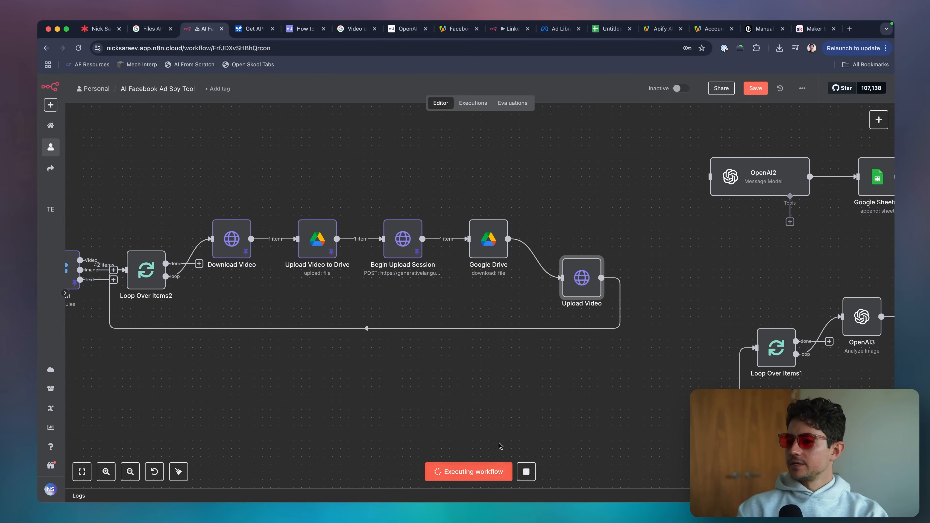
pyautogui.press('super+Tab')
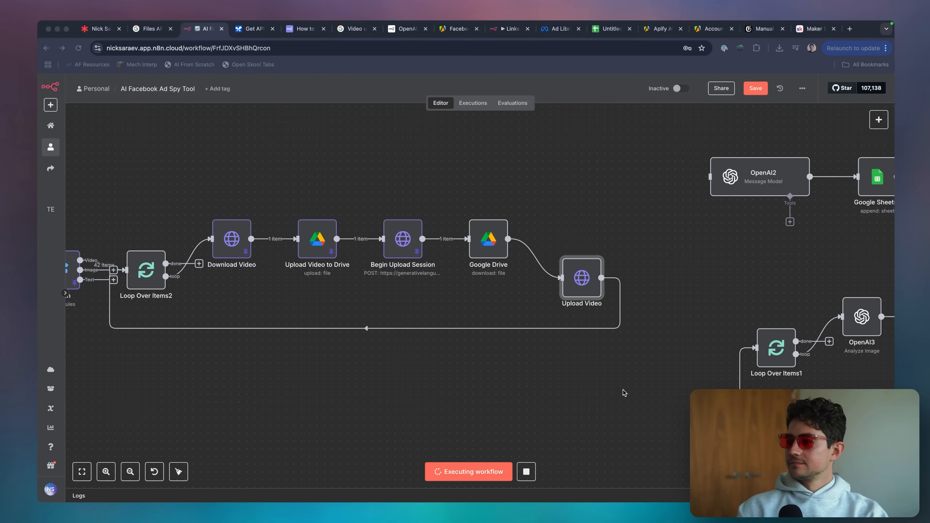
pyautogui.press('super+Tab')
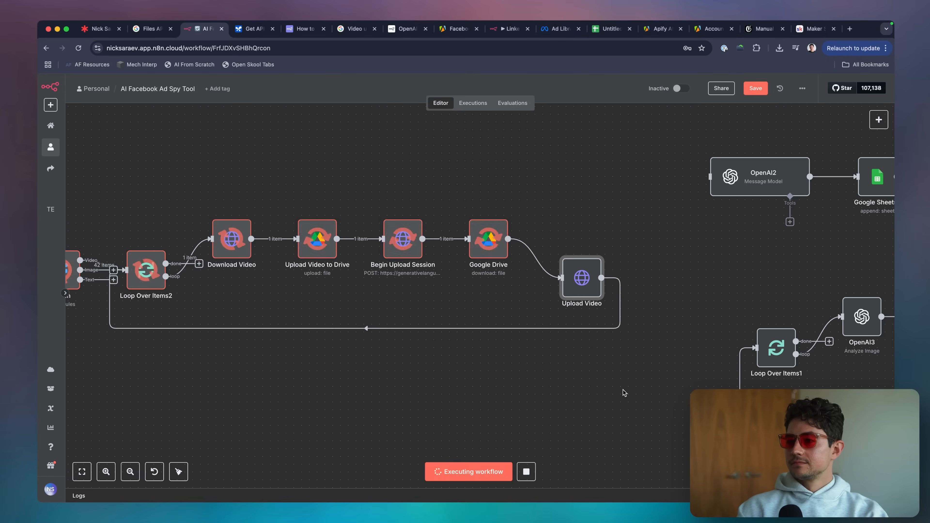
pyautogui.scroll(-1, 584, 366)
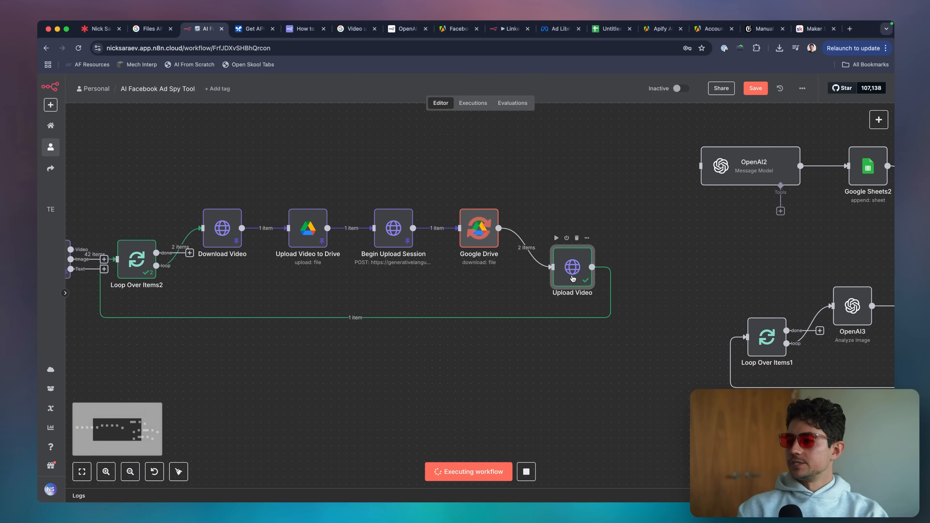
# Inspect the Upload Video node's output for the latest workflow run
pyautogui.doubleClick(572, 267)
pyautogui.press('Escape')
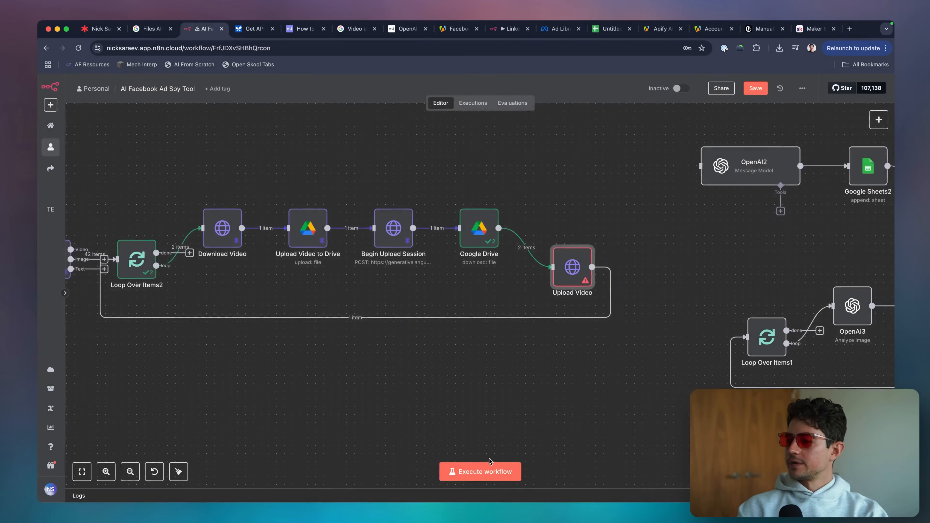
pyautogui.doubleClick(572, 267)
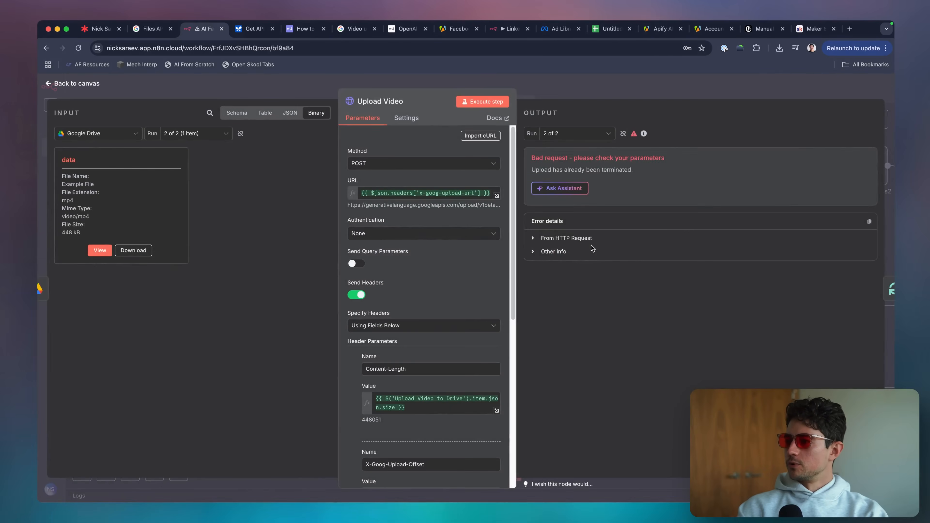
pyautogui.press('Escape')
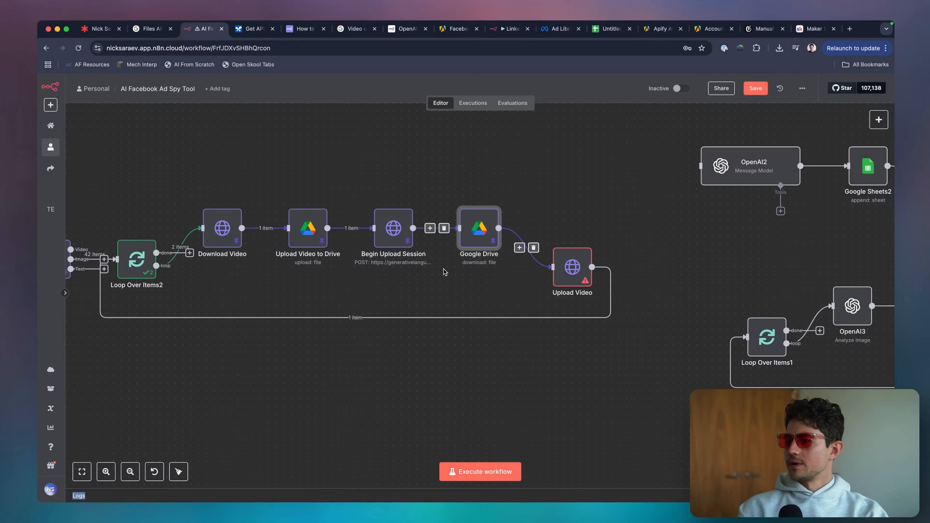
pyautogui.doubleClick(564, 264)
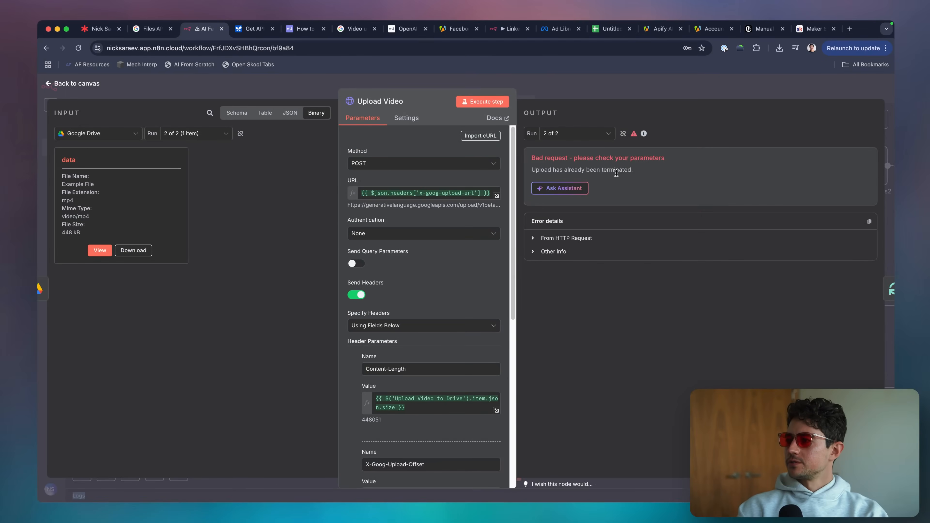
pyautogui.press('Escape')
# Switch Upload Video's output to run 1 of 2 and check the uploaded file's uri in a separate tab
pyautogui.doubleClick(566, 270)
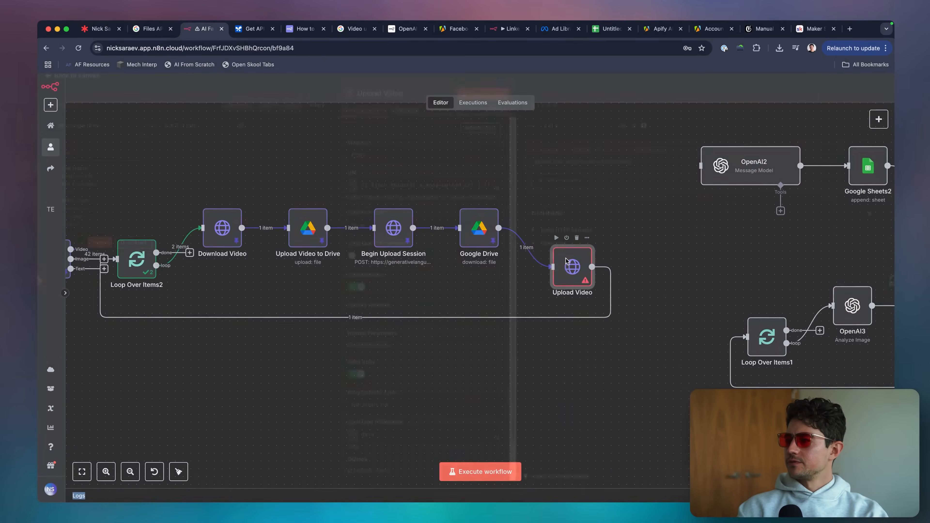
pyautogui.click(584, 135)
pyautogui.click(580, 153)
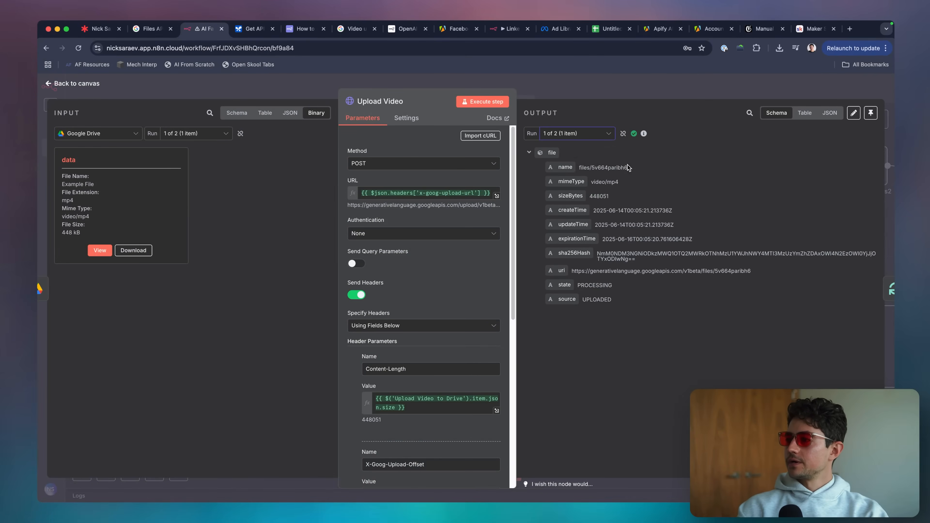
pyautogui.click(630, 271)
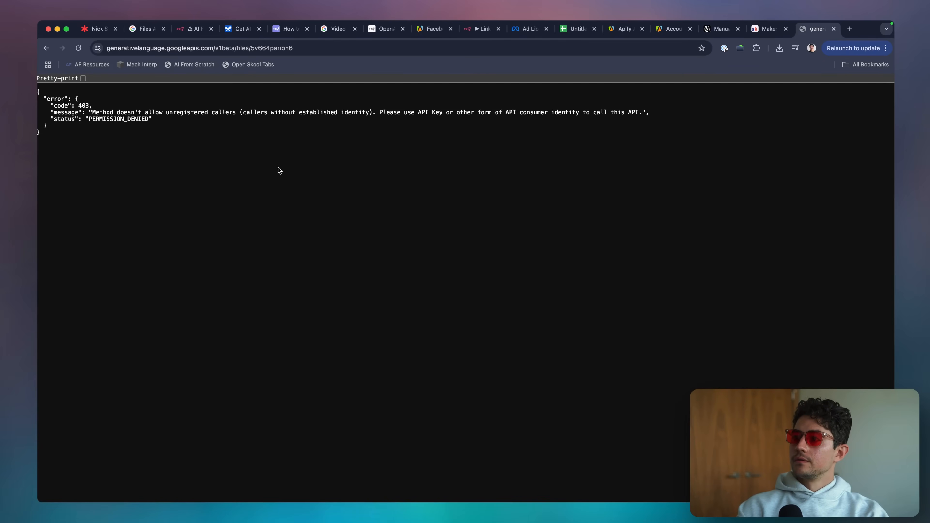
pyautogui.press('super+w')
# Review Upload Video's header and body parameters, then check the query parameters of Begin Upload Session
pyautogui.scroll(-5, 456, 257)
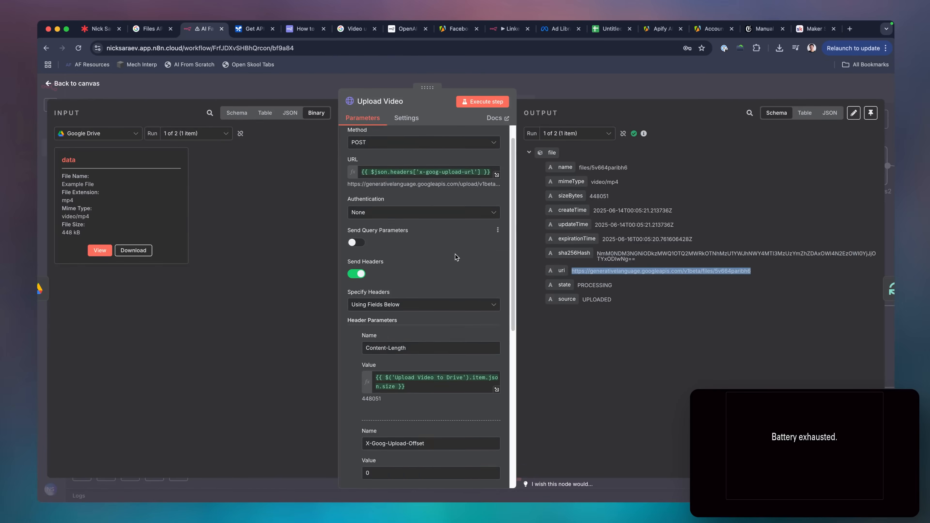
pyautogui.scroll(5, 439, 260)
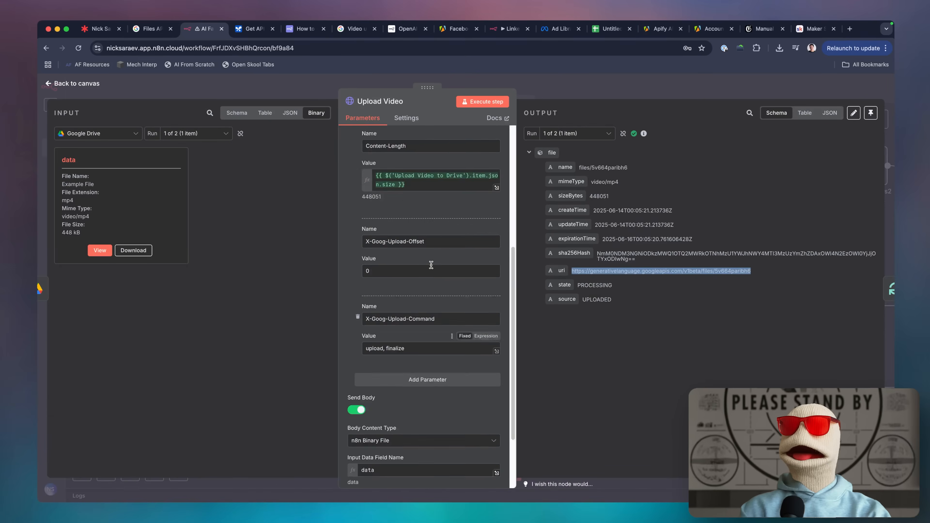
pyautogui.scroll(-8, 432, 262)
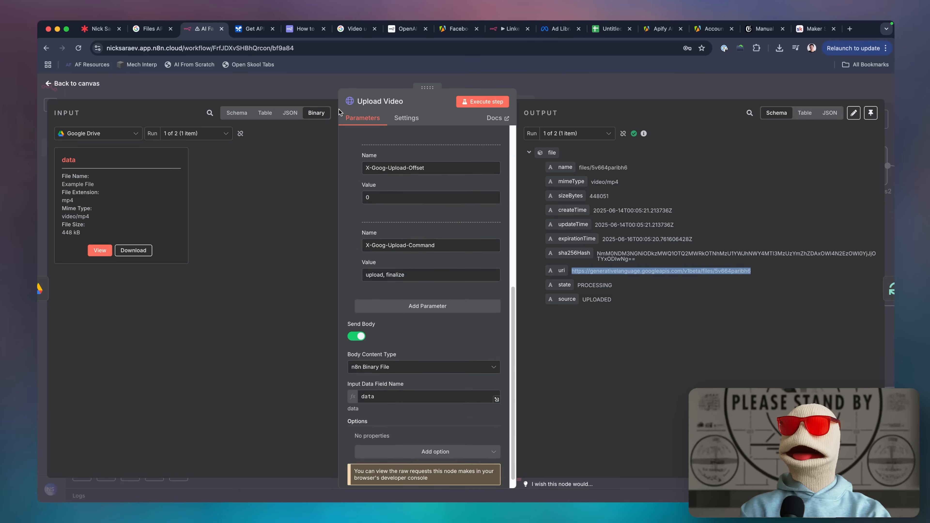
pyautogui.press('Escape')
pyautogui.doubleClick(391, 223)
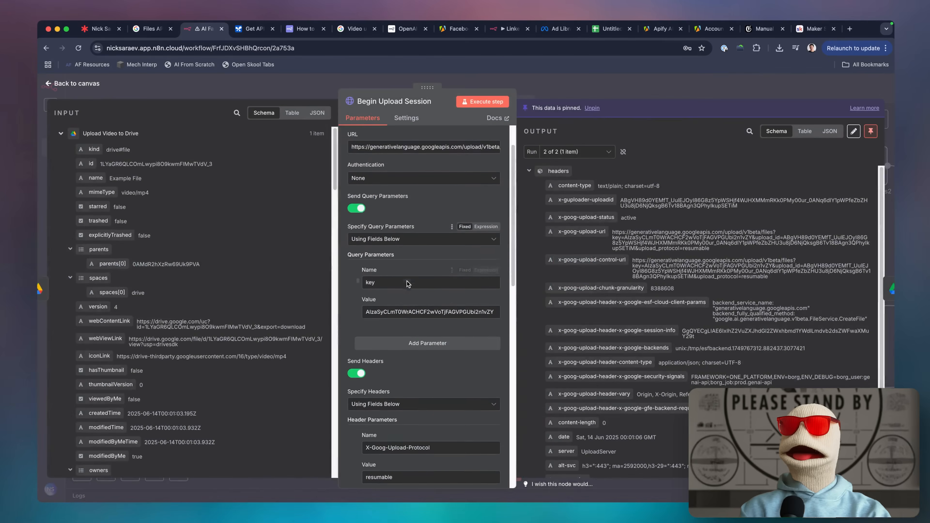
pyautogui.scroll(-3, 397, 256)
pyautogui.click(386, 219)
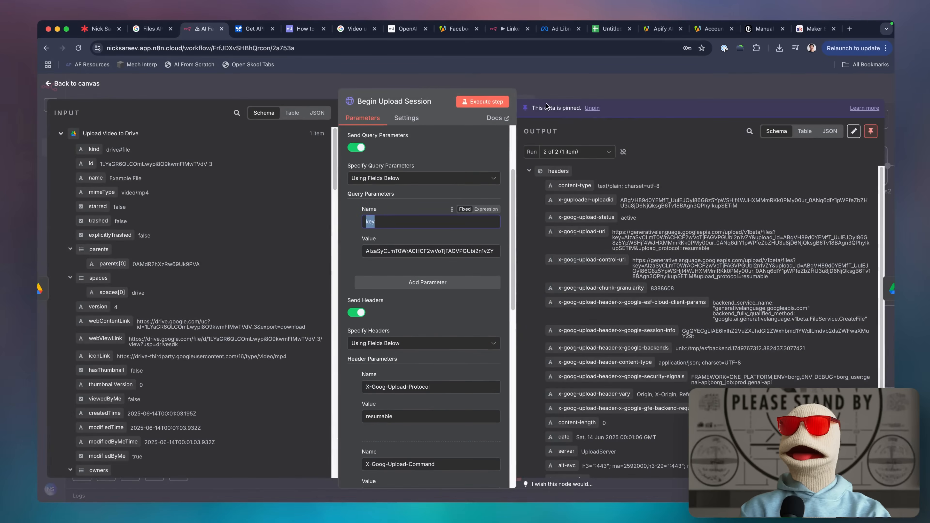
# Enable query parameters in the Upload Video node and add one named key
pyautogui.press('Escape')
pyautogui.doubleClick(560, 257)
pyautogui.scroll(-1, 464, 243)
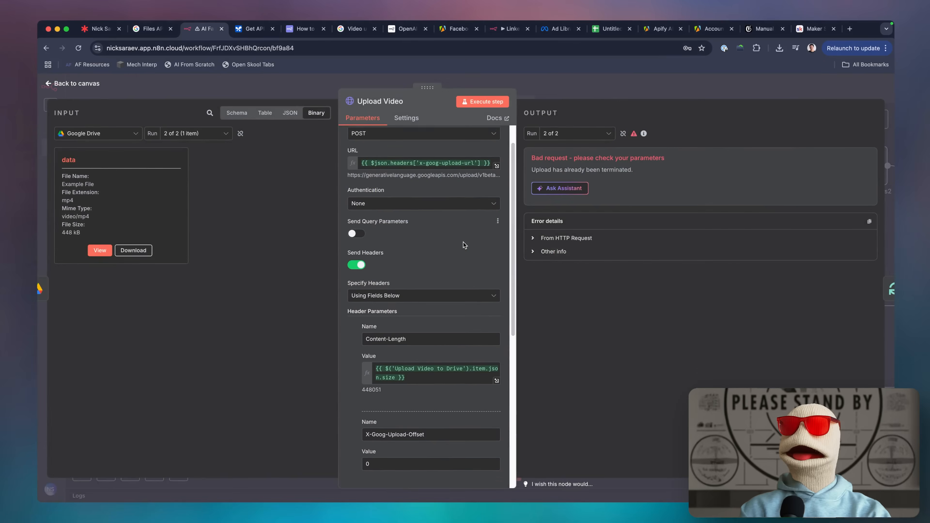
pyautogui.click(356, 232)
pyautogui.click(402, 300)
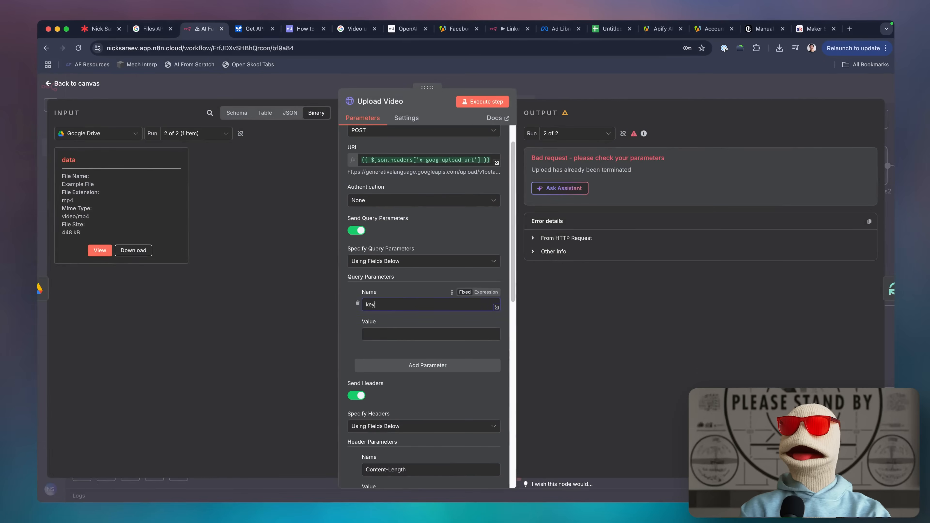
pyautogui.write('key')
pyautogui.click(403, 333)
pyautogui.press('Escape')
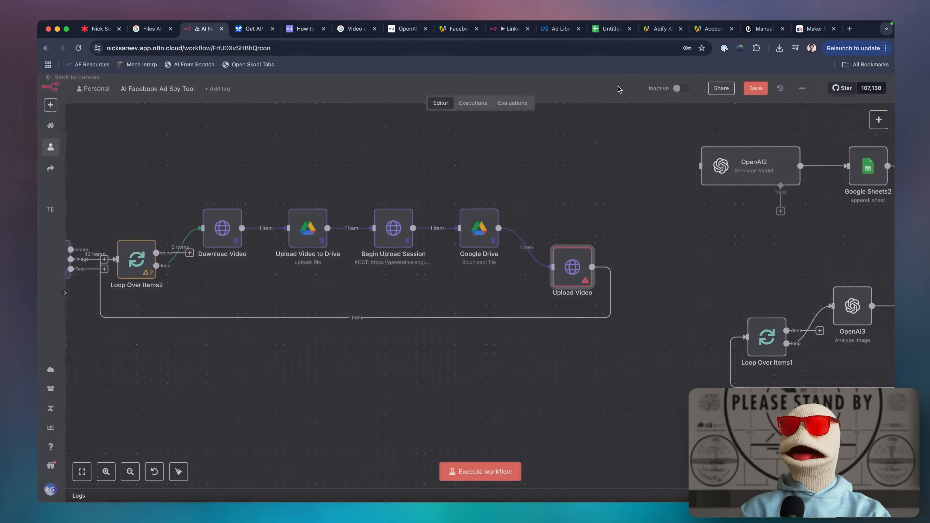
# Copy the API key from Begin Upload Session into the value of Upload Video's key query parameter
pyautogui.doubleClick(391, 225)
pyautogui.click(391, 224)
pyautogui.click(414, 356)
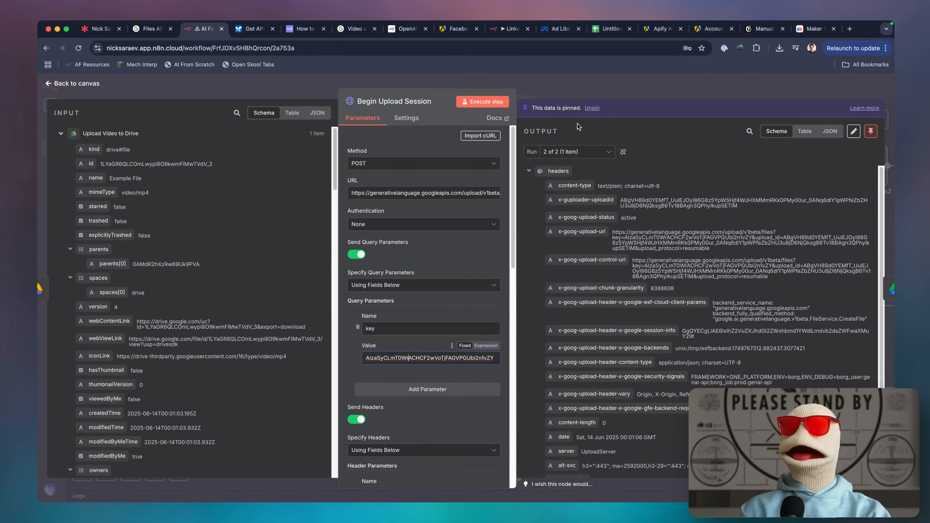
pyautogui.click(637, 91)
pyautogui.click(560, 267)
pyautogui.doubleClick(560, 268)
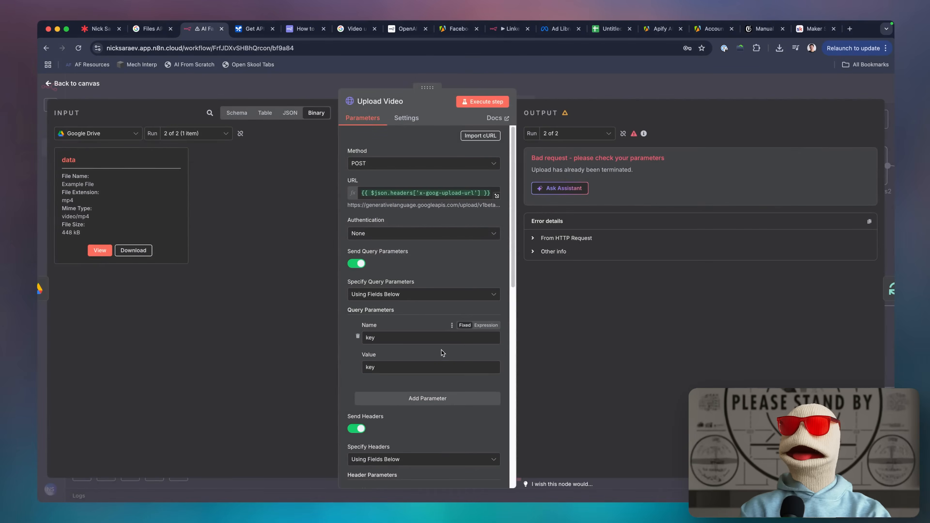
pyautogui.click(586, 90)
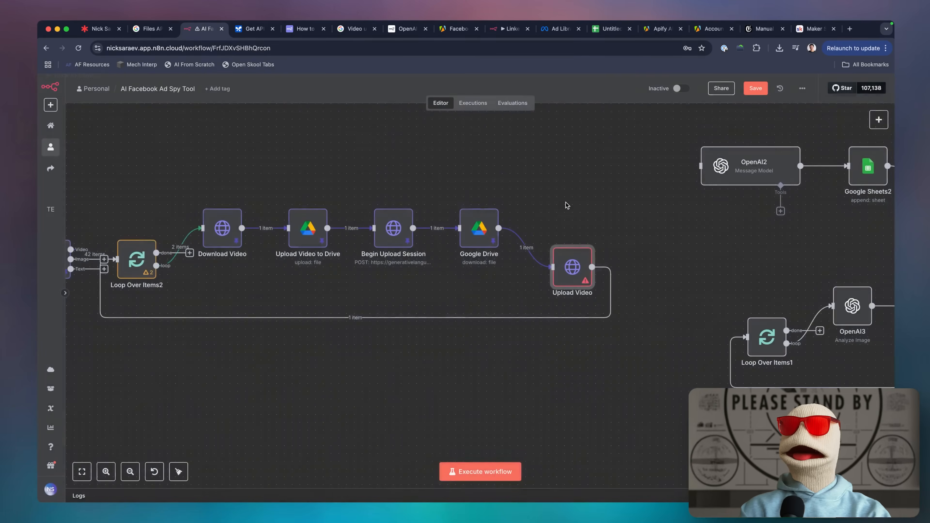
# Save the workflow and unpin the data of the four nodes from Download Video through Google Drive
pyautogui.hscroll(-3, 566, 203)
pyautogui.click(565, 202)
pyautogui.hotkey('ctrl', 's')
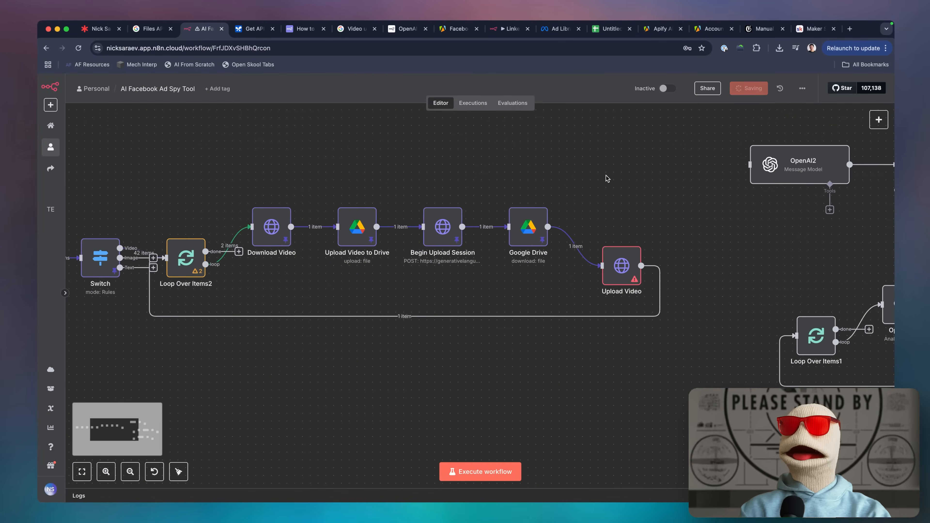
pyautogui.moveTo(582, 167); pyautogui.dragTo(238, 264)
pyautogui.press('p')
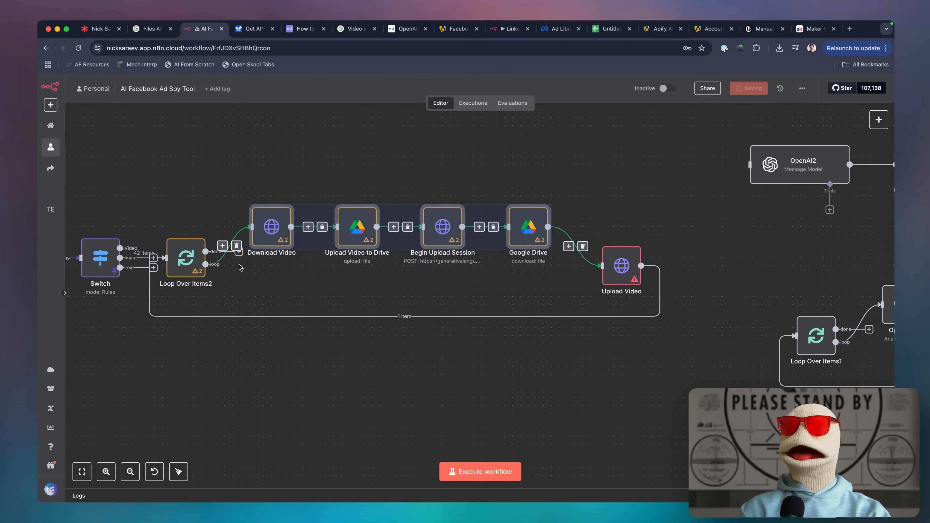
pyautogui.click(277, 375)
pyautogui.hscroll(-1, 382, 384)
pyautogui.hscroll(2, 488, 397)
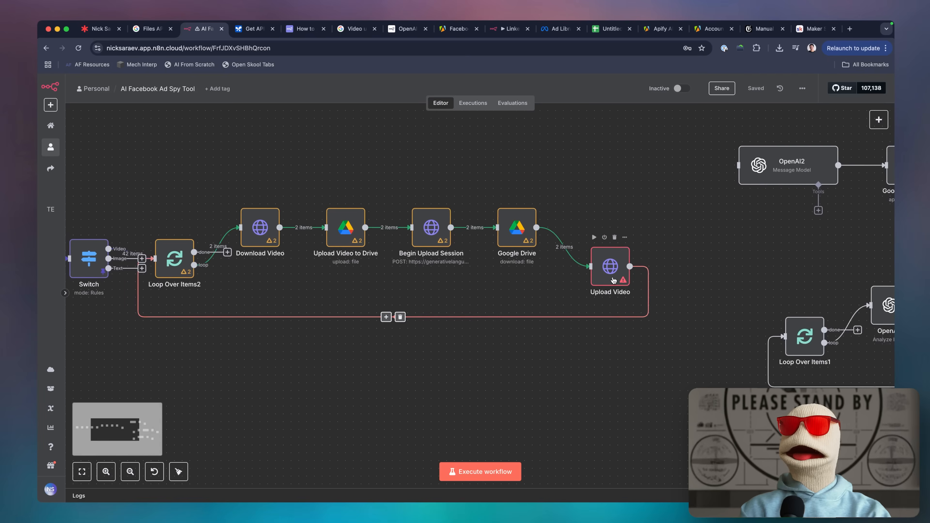
# Execute the whole workflow with fresh data and follow the video branch's progress up to Upload Video
pyautogui.click(480, 473)
pyautogui.hscroll(-2, 476, 421)
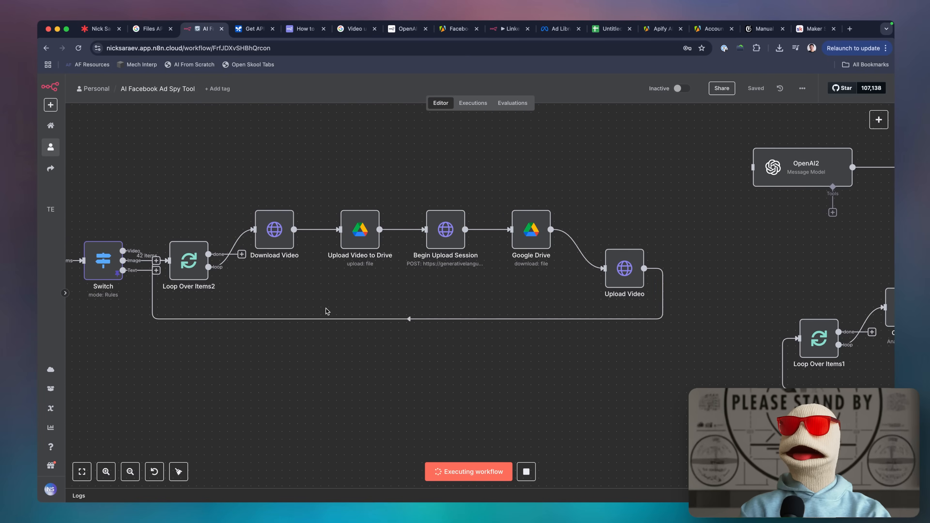
pyautogui.hscroll(1, 355, 244)
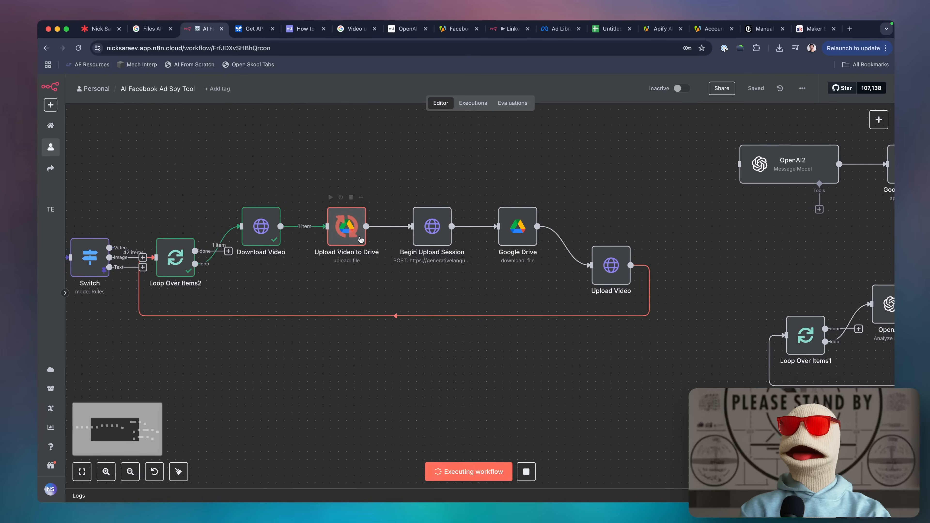
pyautogui.hscroll(5, 361, 241)
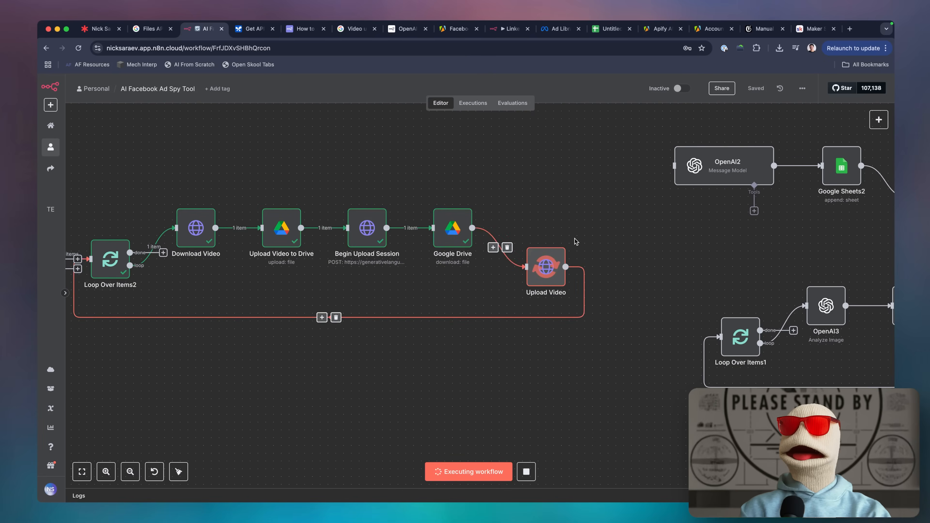
# Stop the workflow run and check the output returned by the Upload Video node
pyautogui.click(529, 468)
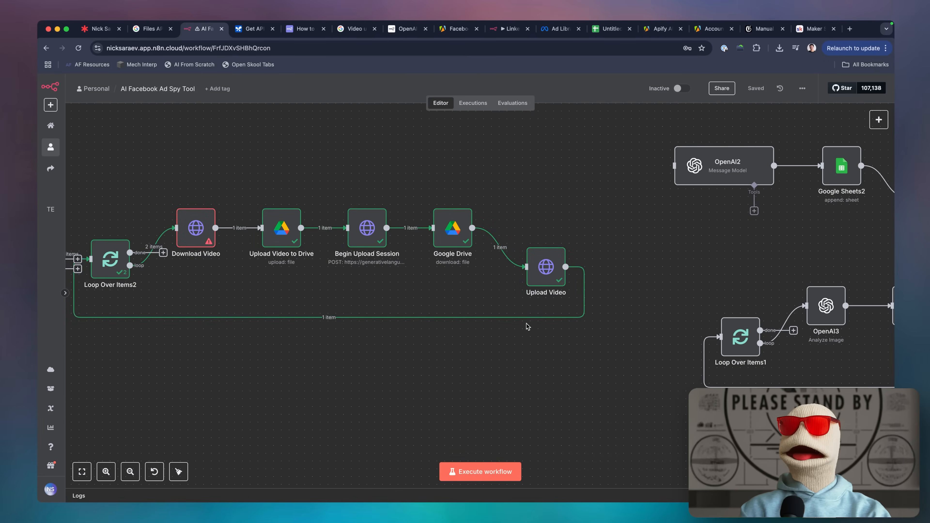
pyautogui.doubleClick(545, 253)
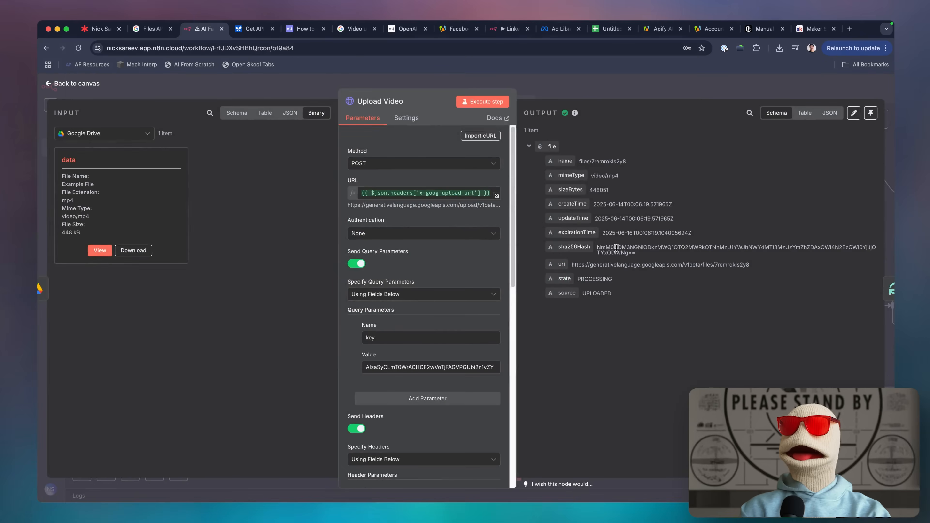
pyautogui.press('Escape')
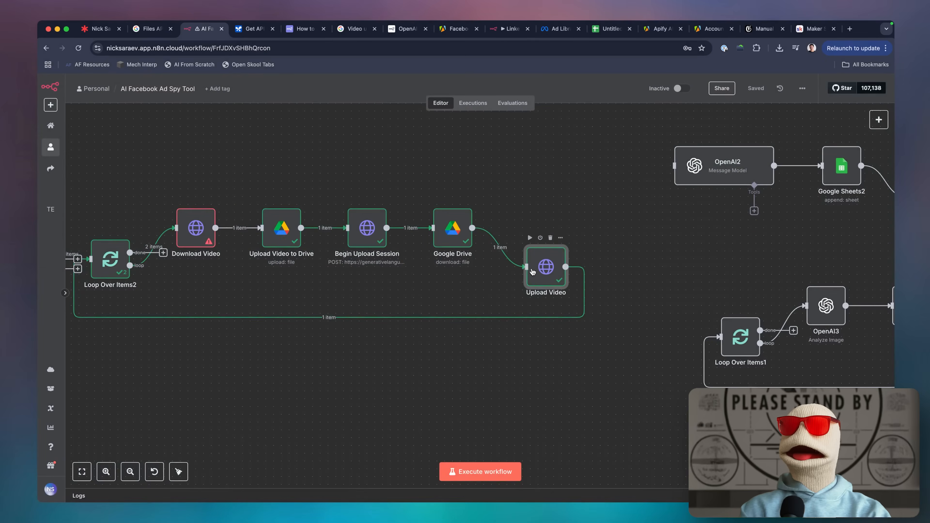
# Copy the gemini-2.0-flash generateContent curl command from the upload example in the Gemini Files API documentation
pyautogui.click(252, 29)
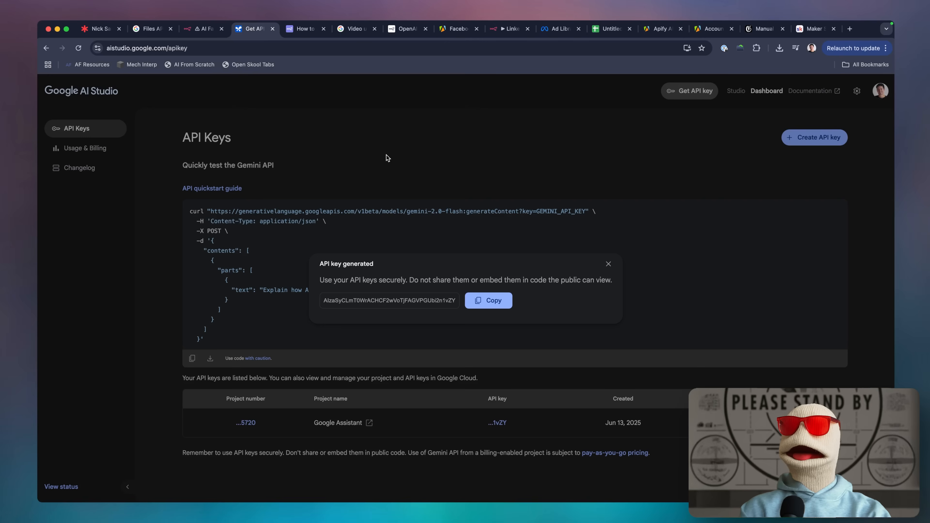
pyautogui.click(342, 118)
pyautogui.click(148, 29)
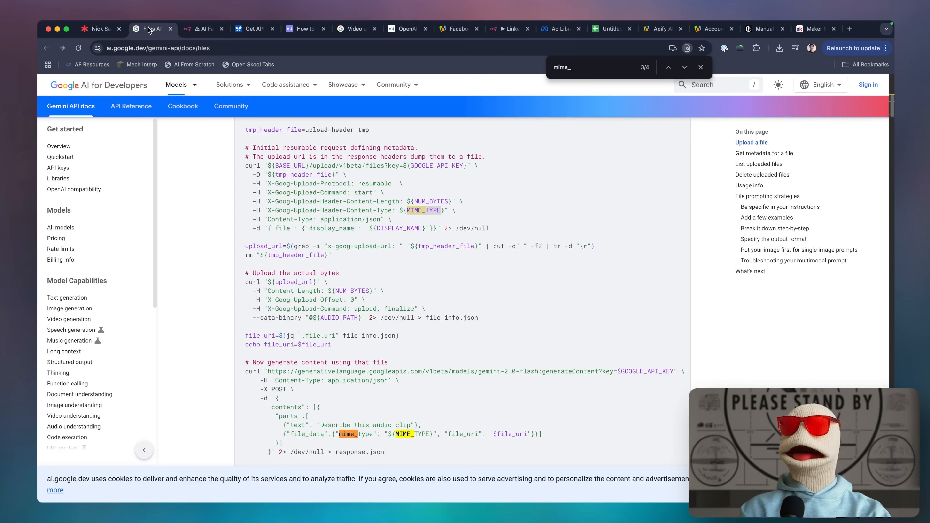
pyautogui.scroll(-3, 307, 180)
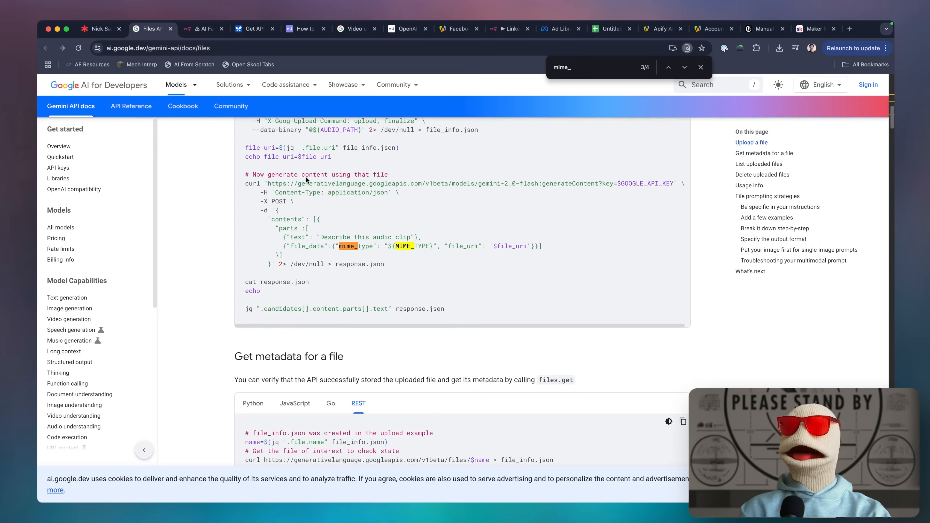
pyautogui.tripleClick(261, 182)
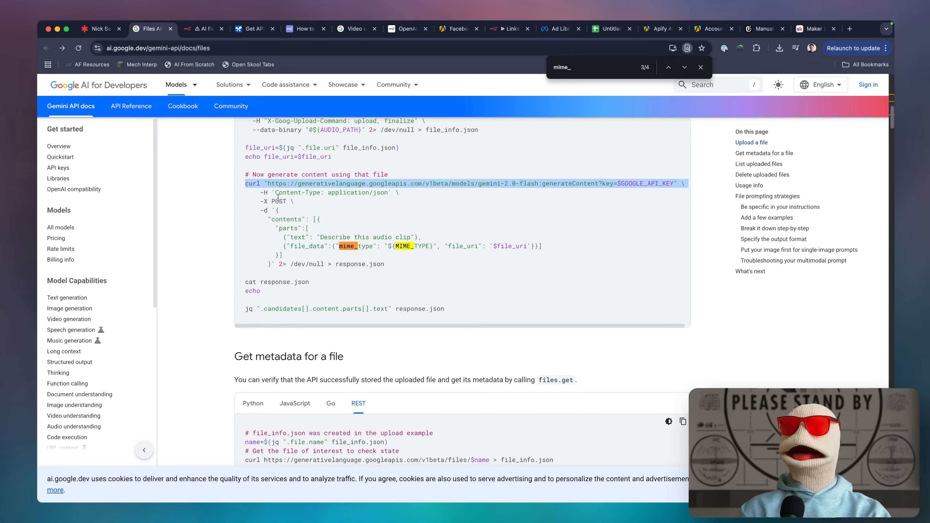
pyautogui.keyDown('shift'); pyautogui.click(271, 260); pyautogui.keyUp('shift')
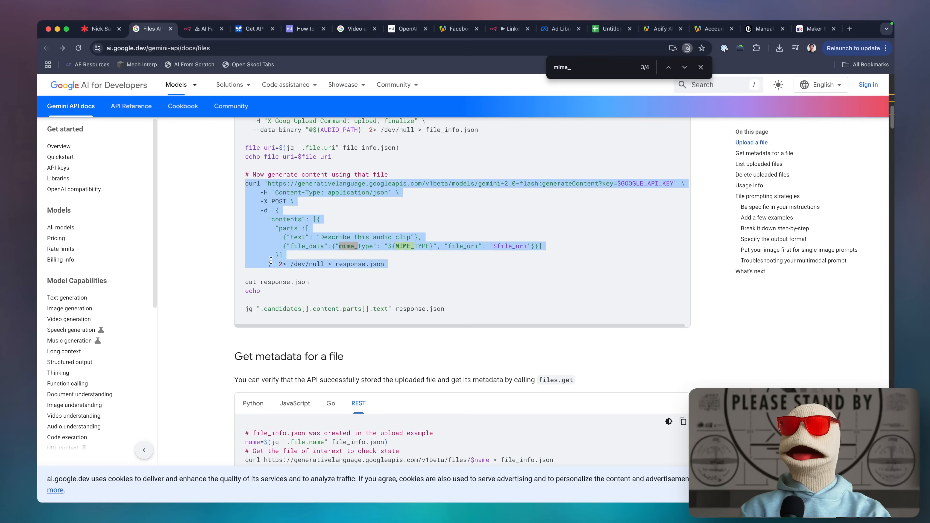
pyautogui.click(424, 226)
pyautogui.moveTo(275, 264); pyautogui.dragTo(244, 187)
pyautogui.click(337, 221)
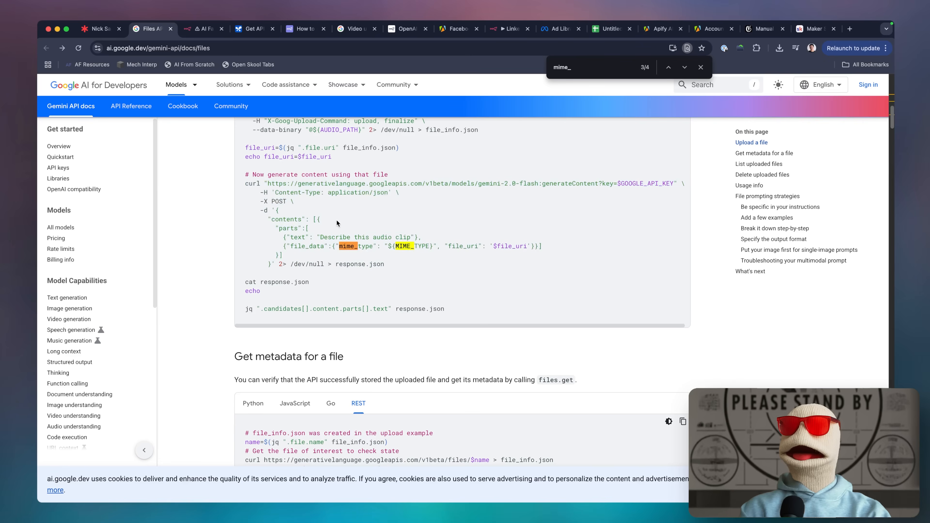
# Insert an HTTP Request node on the loop-back connection after Upload Video and open its cURL import
pyautogui.hotkey('ctrl', 'Tab')
pyautogui.click(318, 279)
pyautogui.write('http')
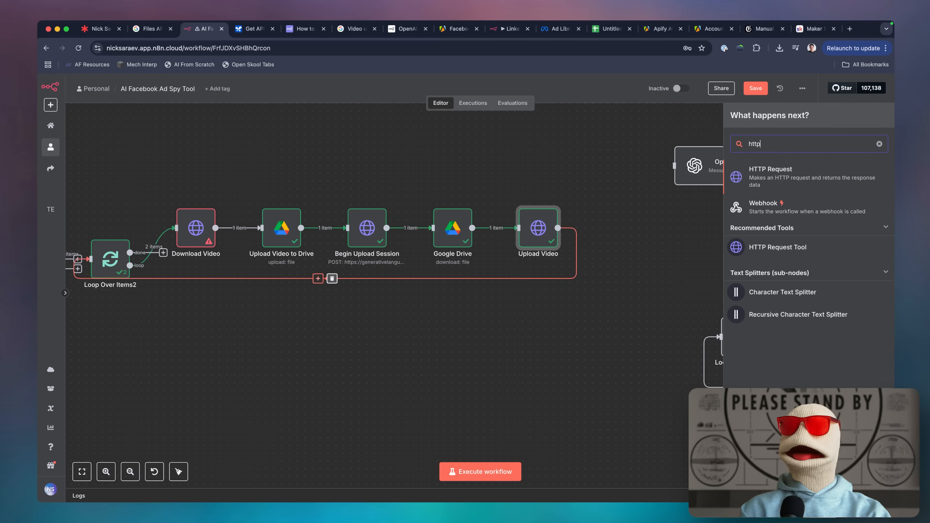
pyautogui.press('Return')
pyautogui.click(487, 136)
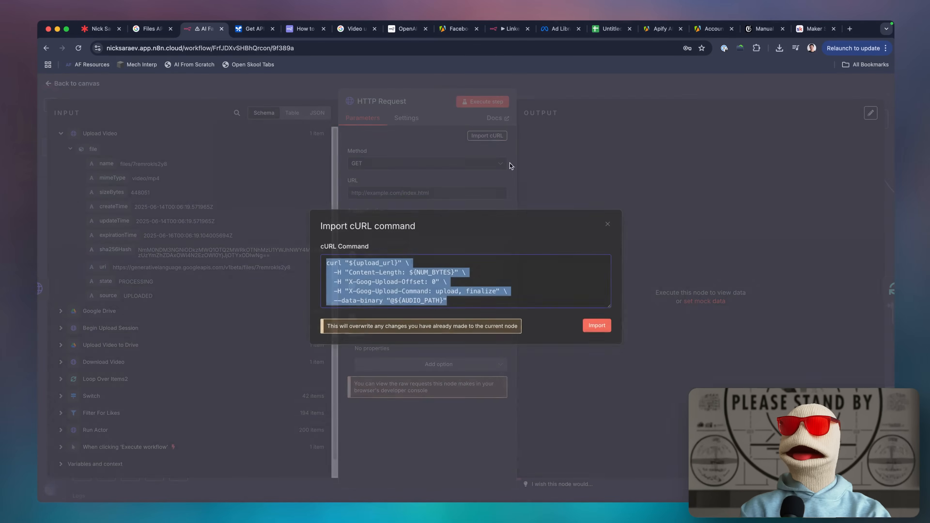
# Try to import the copied generateContent curl command into the HTTP Request node and review its text for errors
pyautogui.hotkey('ctrl', 'v')
pyautogui.click(597, 326)
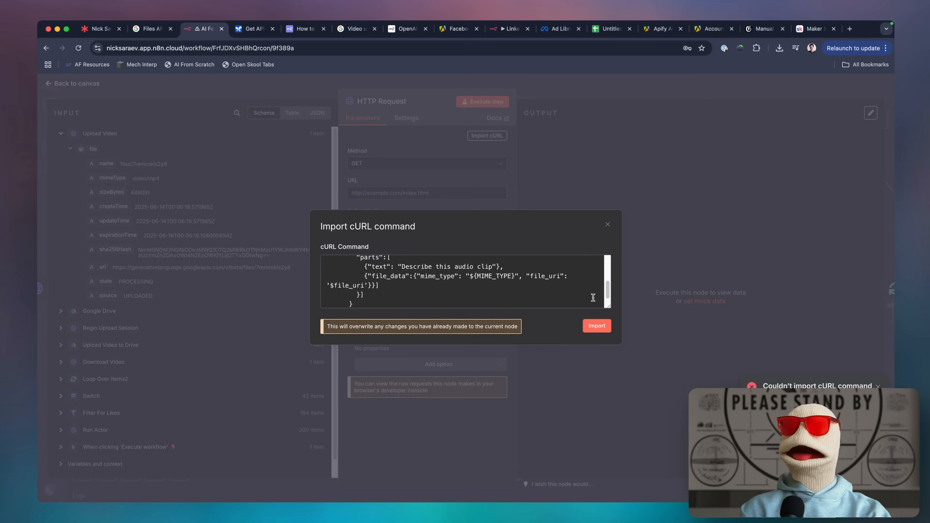
pyautogui.click(597, 326)
pyautogui.hotkey('ctrl', 'a')
pyautogui.click(517, 292)
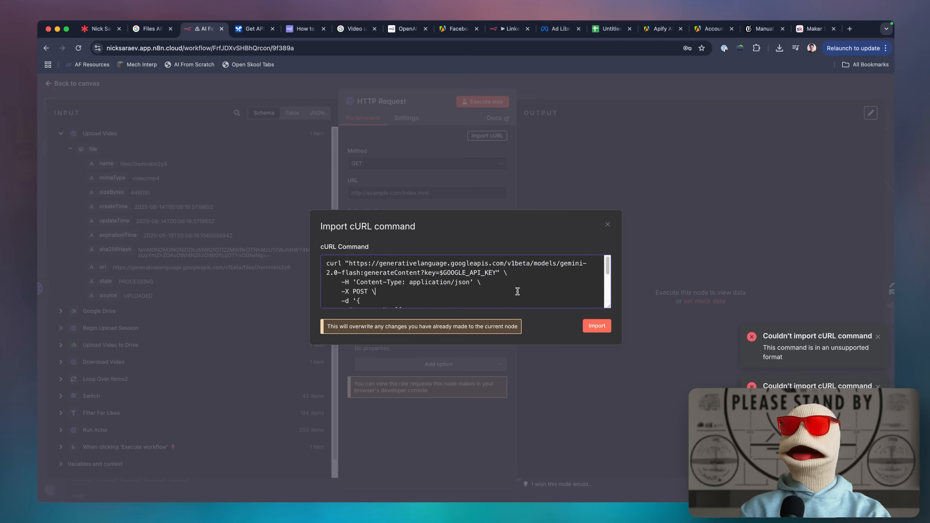
pyautogui.scroll(-3, 518, 292)
pyautogui.press('super+a')
pyautogui.press('Right')
pyautogui.scroll(1, 501, 294)
pyautogui.scroll(-1, 500, 295)
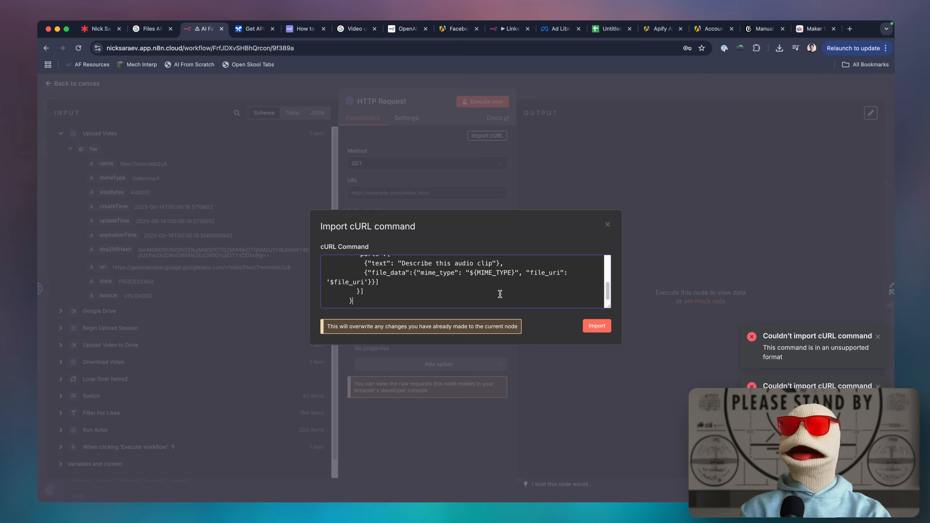
pyautogui.scroll(4, 500, 295)
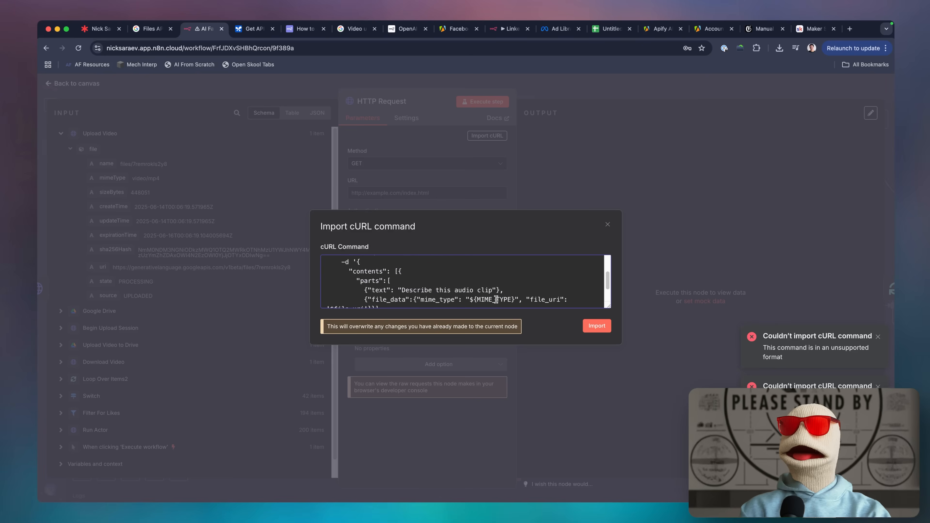
pyautogui.scroll(-1, 496, 299)
# Recopy the generateContent curl command from the docs without its output redirection and import it into the HTTP Request node
pyautogui.hotkey('ctrl', 'shift', 'Tab')
pyautogui.scroll(1, 393, 282)
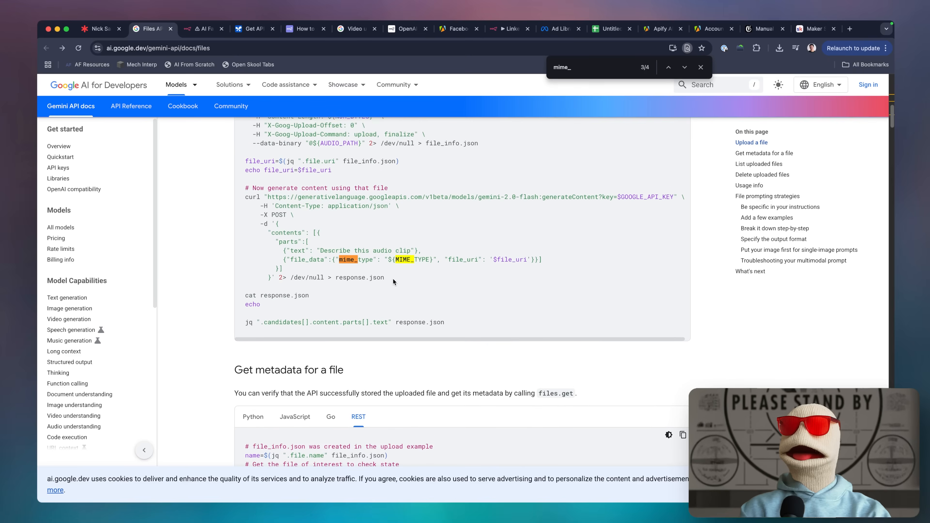
pyautogui.moveTo(274, 279); pyautogui.dragTo(244, 204)
pyautogui.press('super+c')
pyautogui.hotkey('ctrl', 'Tab')
pyautogui.press('super+a')
pyautogui.press('super+v')
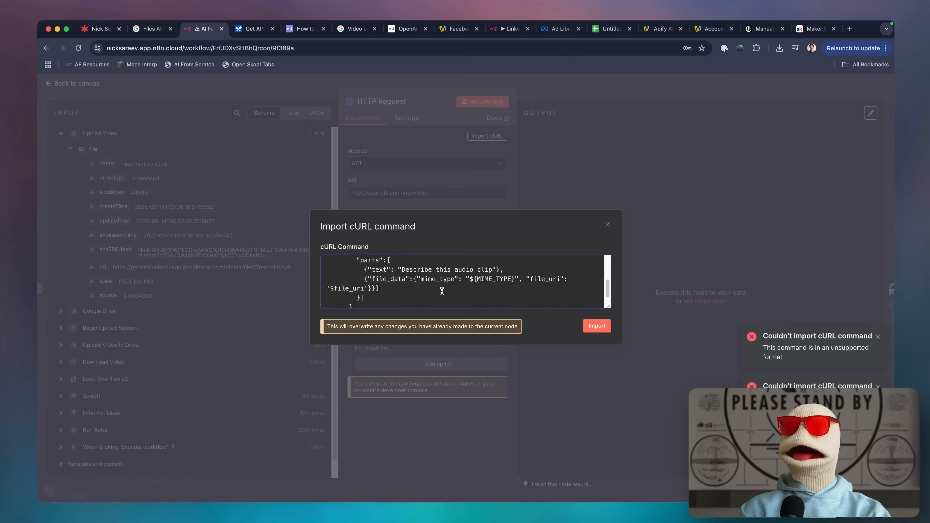
pyautogui.click(591, 324)
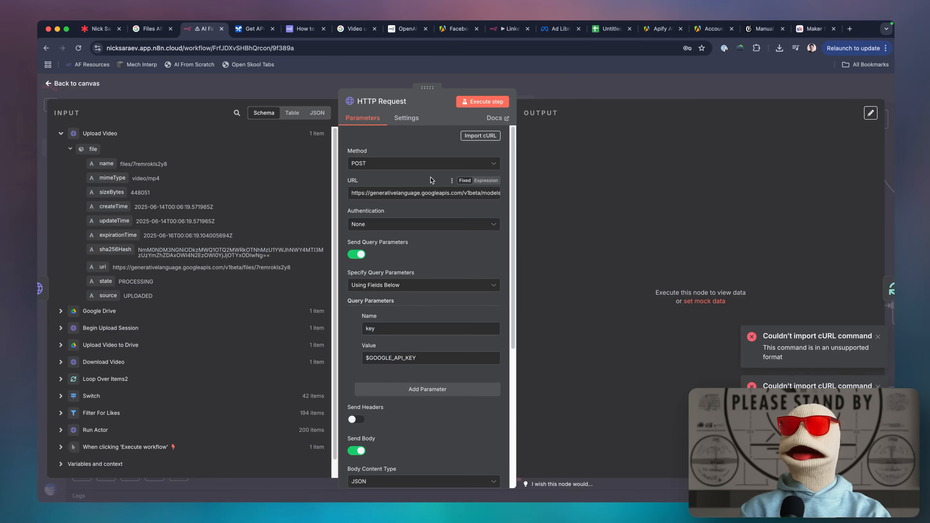
# Copy the API key from Upload Video's key query parameter into the HTTP Request node's key value
pyautogui.scroll(-3, 451, 277)
pyautogui.click(435, 295)
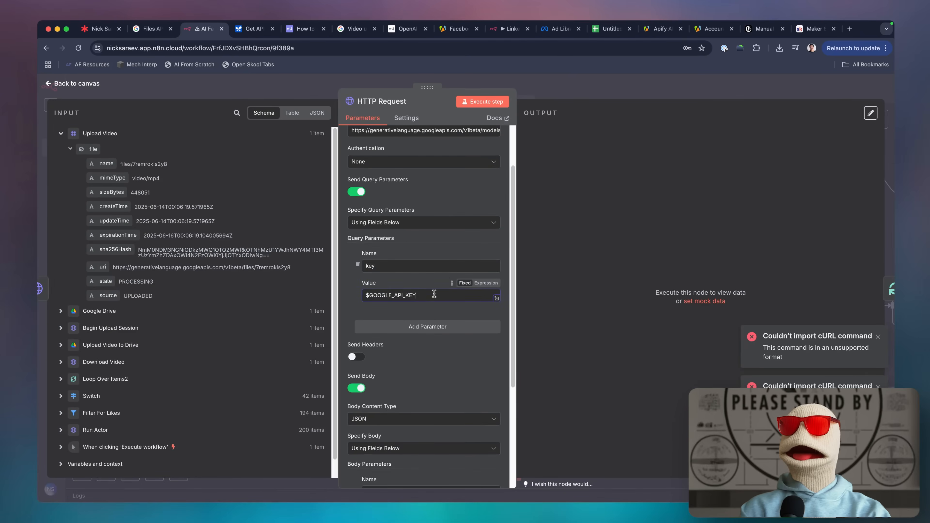
pyautogui.click(554, 90)
pyautogui.doubleClick(538, 228)
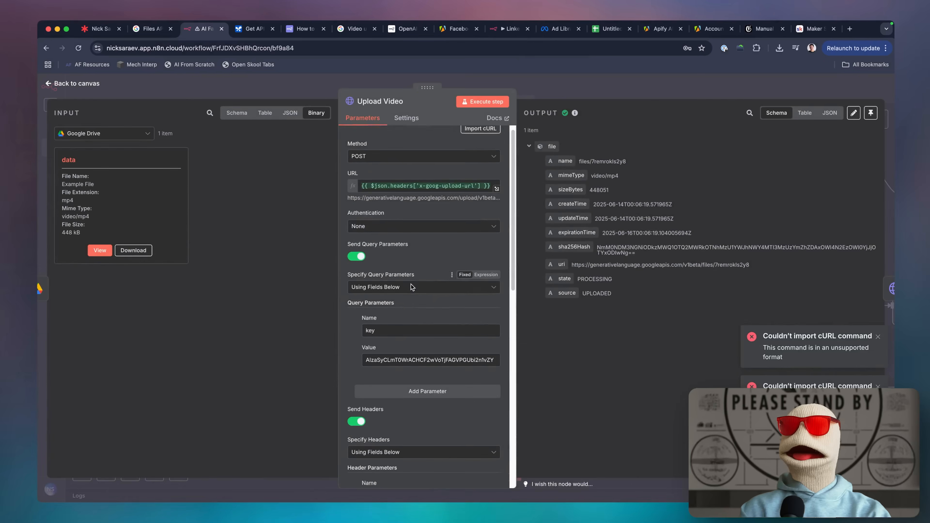
pyautogui.scroll(-1, 412, 287)
pyautogui.doubleClick(429, 342)
pyautogui.click(642, 90)
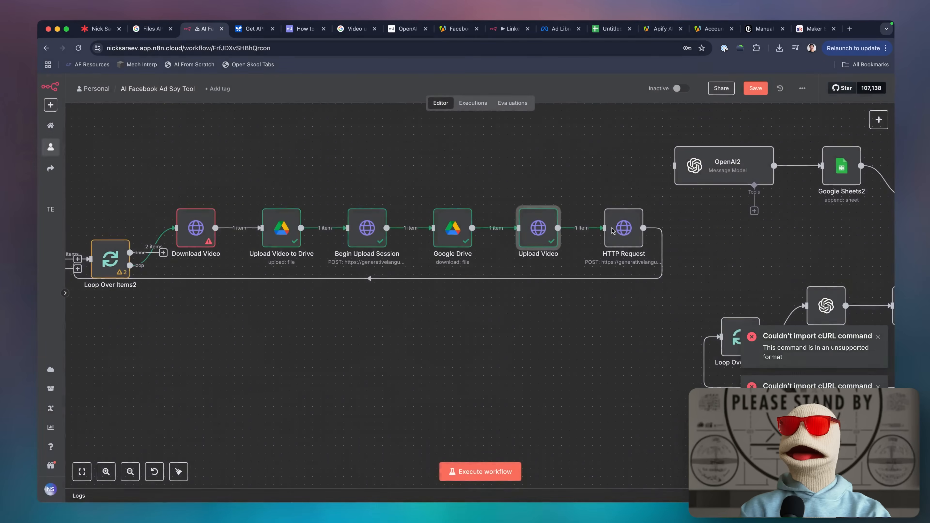
pyautogui.doubleClick(615, 233)
pyautogui.click(428, 361)
pyautogui.hotkey('ctrl', 'a')
pyautogui.hotkey('ctrl', 'v')
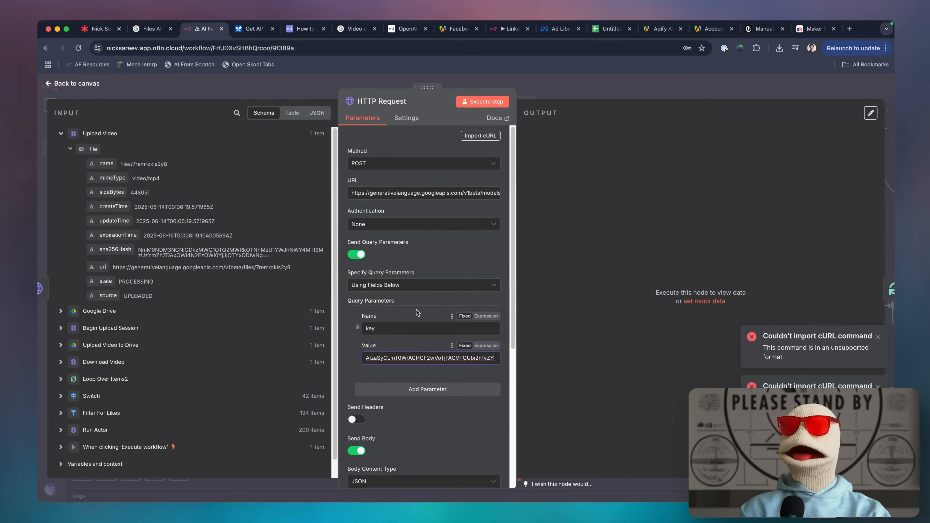
# Switch the body parameter's name to an expression and change its prompt text to "Describe this video in detail"
pyautogui.scroll(-8, 416, 343)
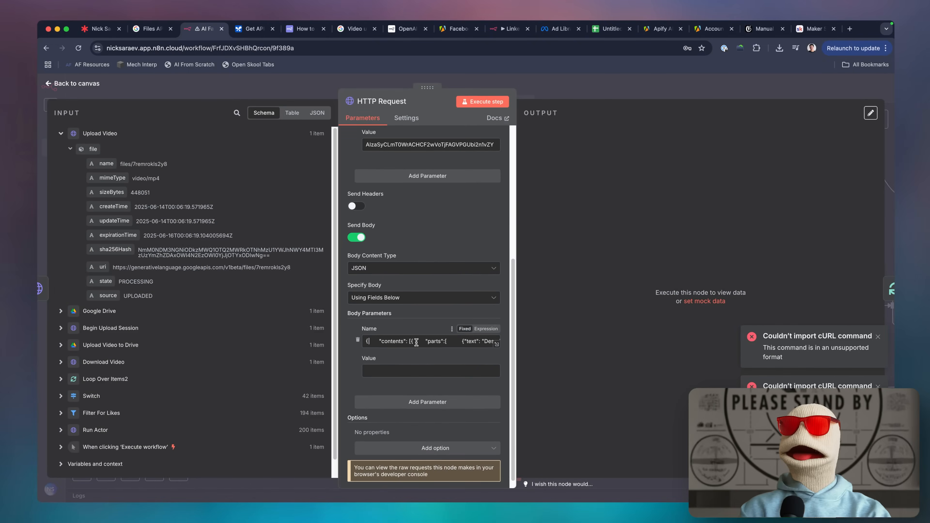
pyautogui.hscroll(4, 428, 344)
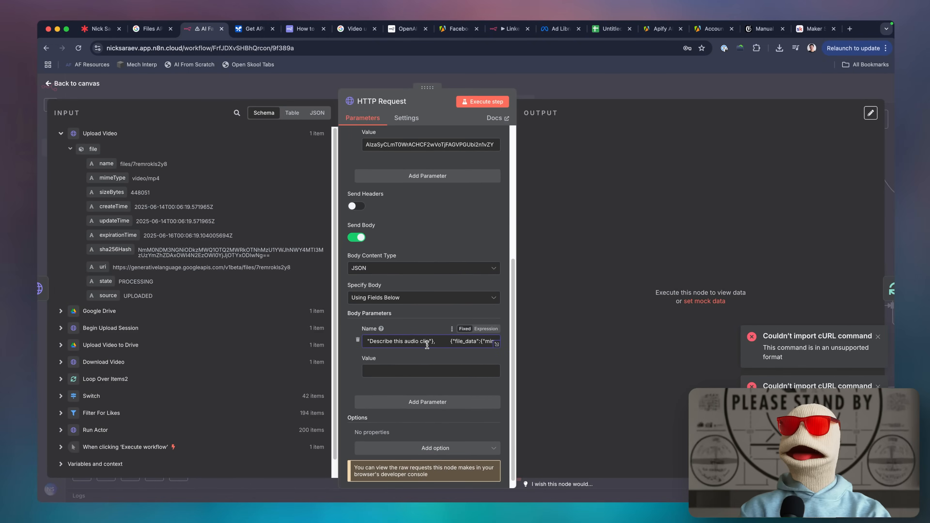
pyautogui.hscroll(-5, 427, 345)
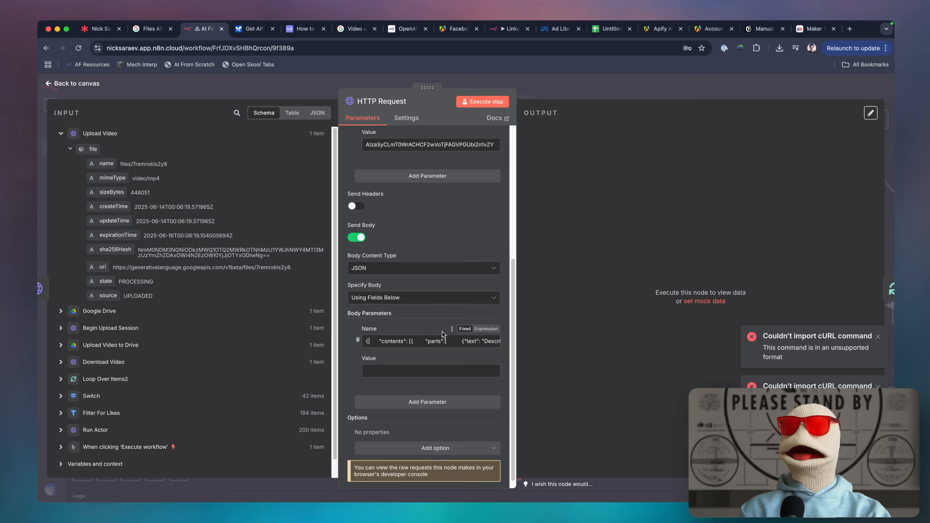
pyautogui.click(489, 328)
pyautogui.scroll(-5, 445, 358)
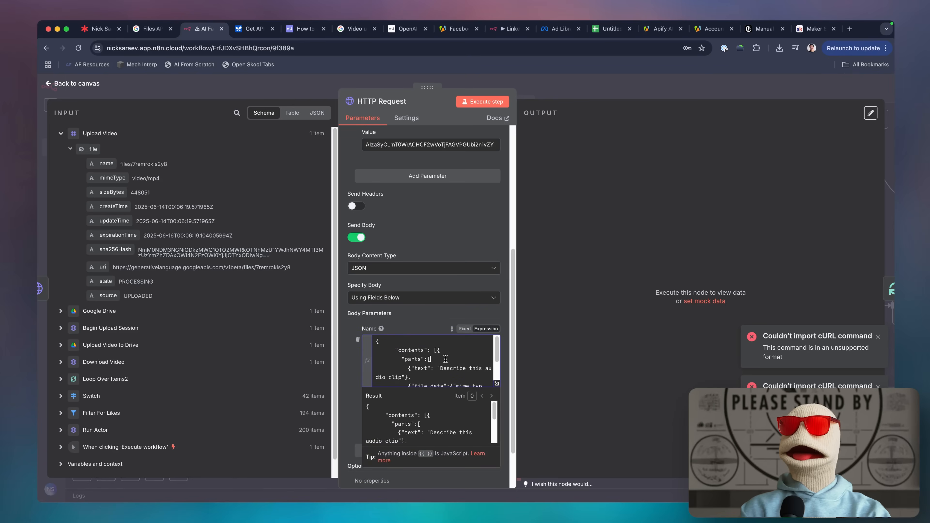
pyautogui.scroll(-1, 436, 337)
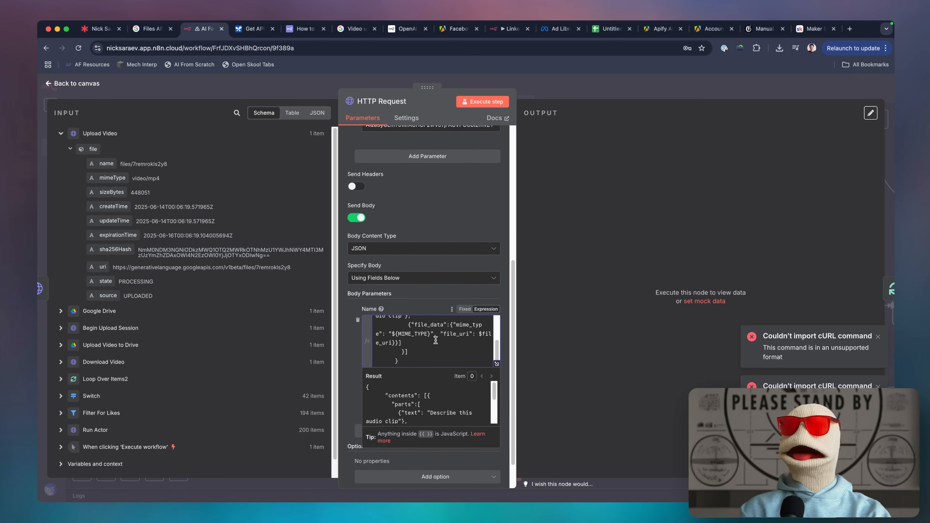
pyautogui.scroll(3, 436, 341)
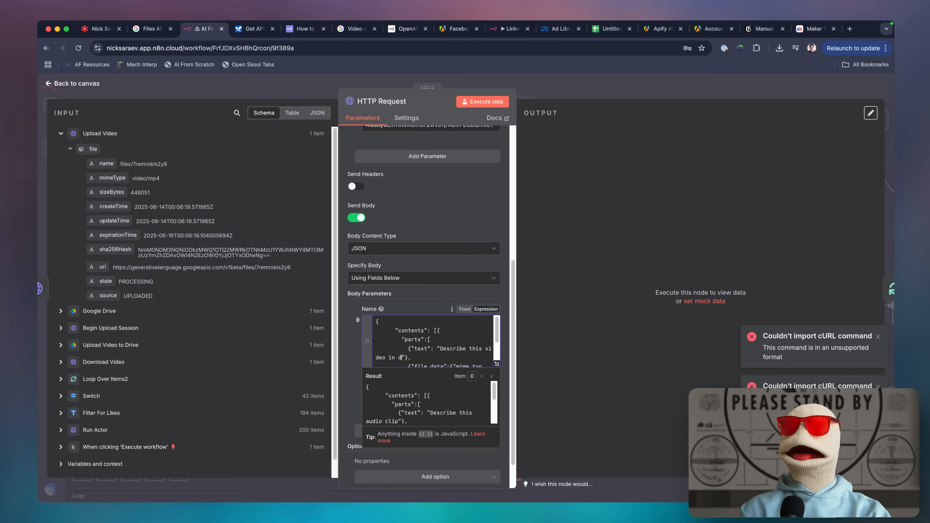
# Replace the mime_type placeholder in the body expression with video/mp4
pyautogui.scroll(-2, 467, 345)
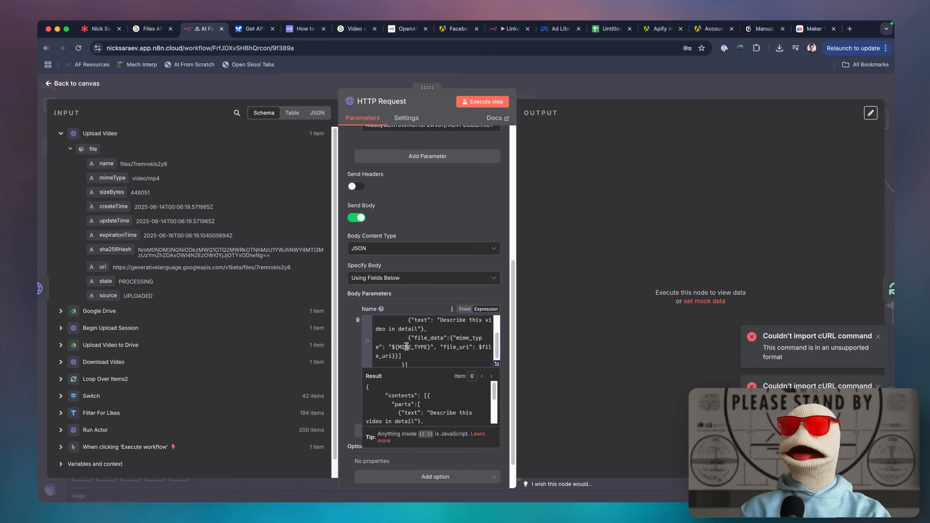
pyautogui.moveTo(432, 347); pyautogui.dragTo(391, 347)
pyautogui.write('video/mp4')
# Replace the $file_uri placeholder in the body expression with the quoted Upload Video field {{ $json.file.uri }}
pyautogui.scroll(-1, 470, 336)
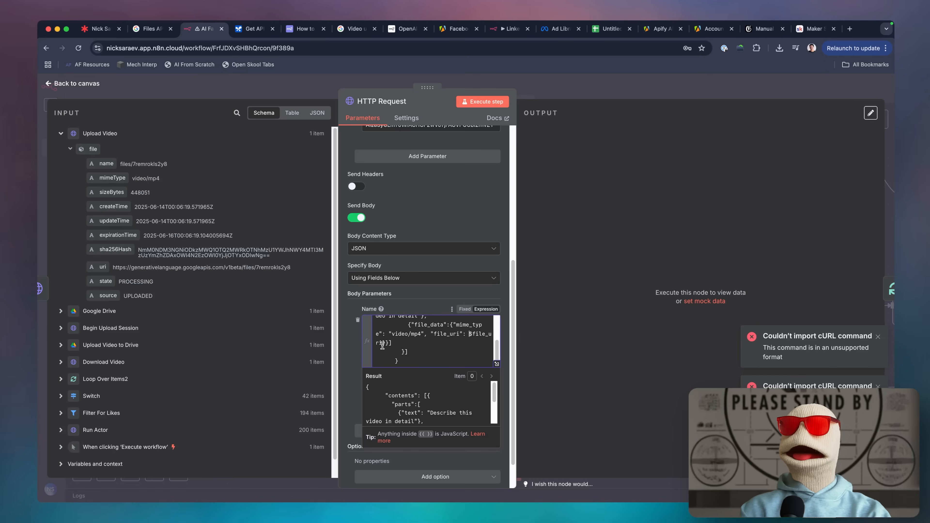
pyautogui.moveTo(382, 345); pyautogui.dragTo(469, 334)
pyautogui.press('BackSpace')
pyautogui.write('""')
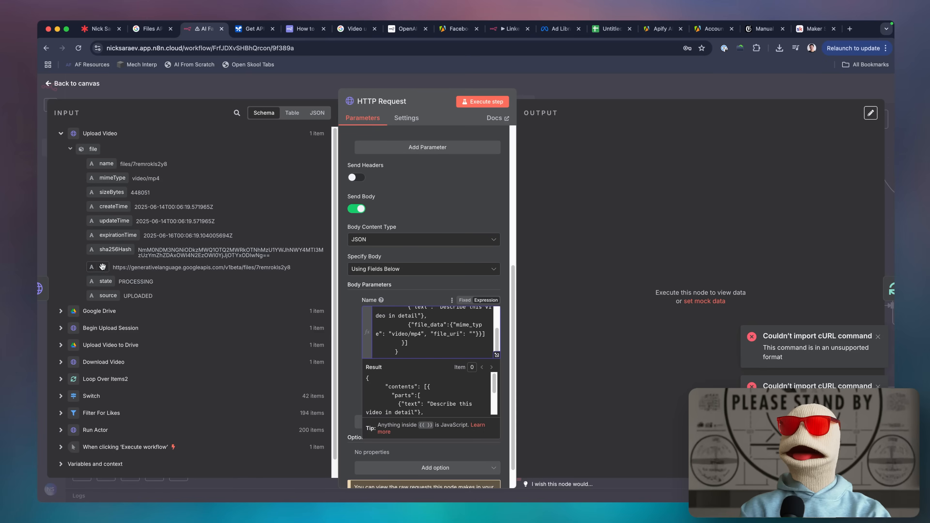
pyautogui.moveTo(98, 267); pyautogui.dragTo(470, 334)
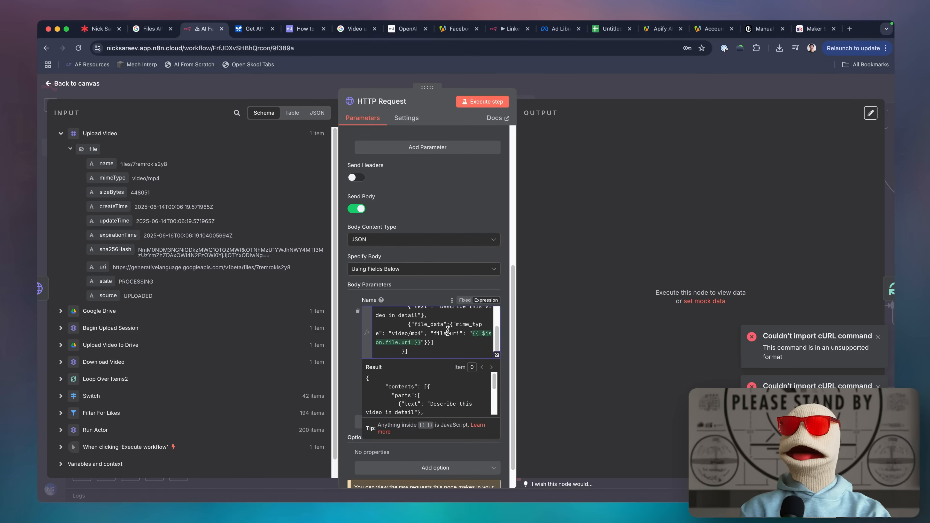
# Set the body's mime_type to Upload Video's {{ $json.file.mimeType }} in the expanded expression editor, then close the editor
pyautogui.click(497, 356)
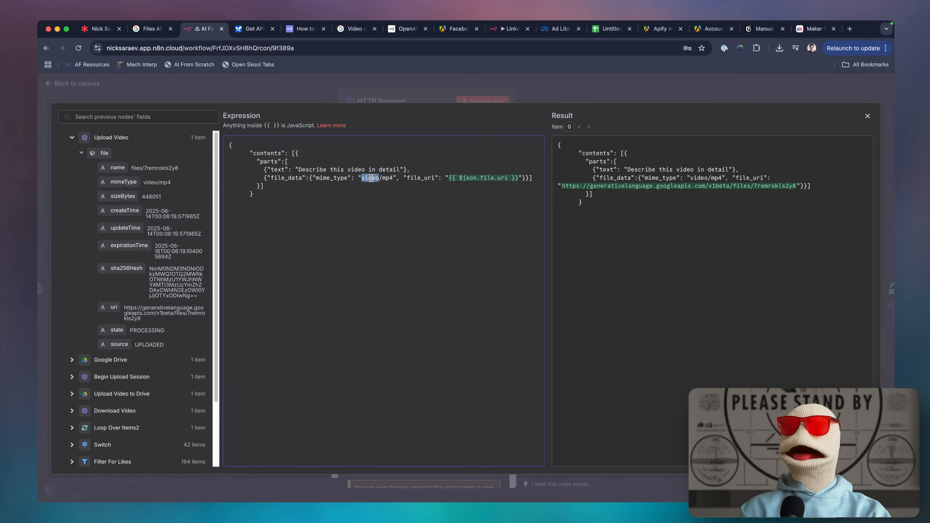
pyautogui.press('BackSpace')
pyautogui.press('BackSpace')
pyautogui.moveTo(123, 182); pyautogui.dragTo(362, 179)
pyautogui.click(383, 201)
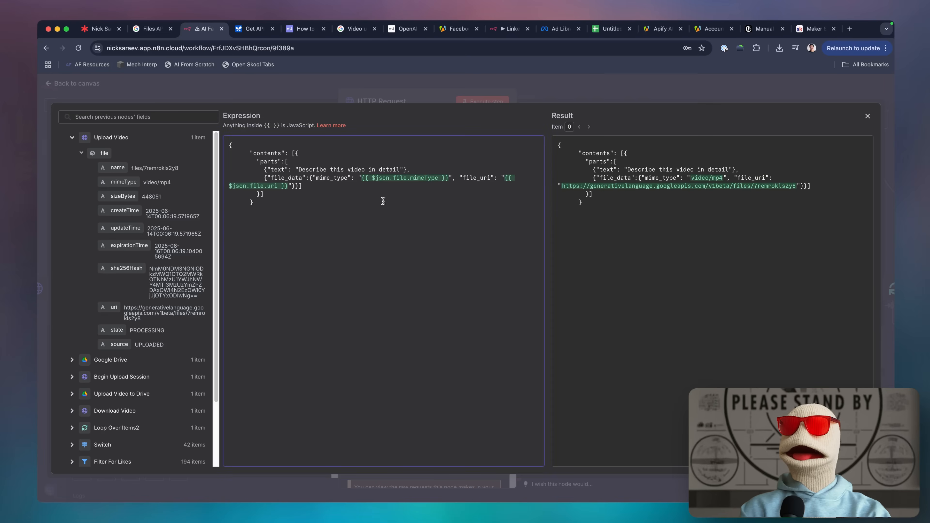
pyautogui.click(613, 94)
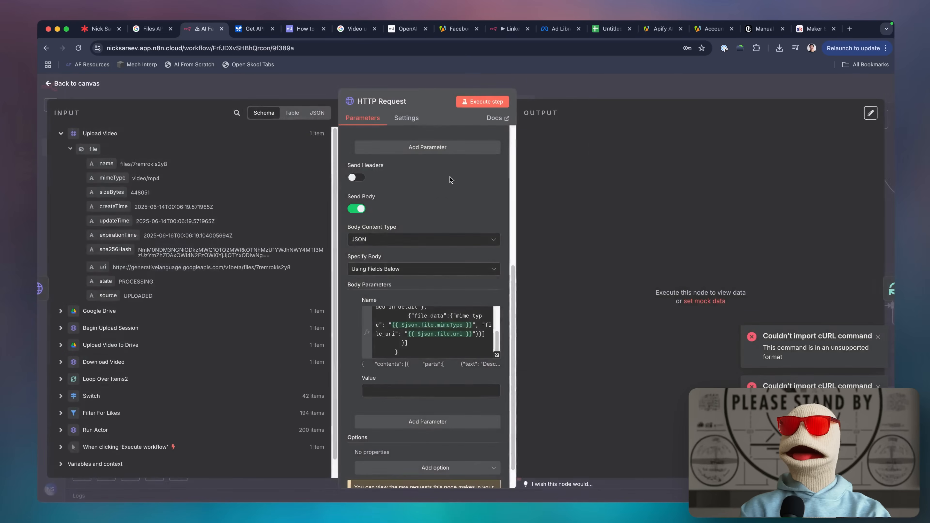
# Try executing the HTTP Request node with the request JSON held in the body parameter's name
pyautogui.scroll(1, 423, 194)
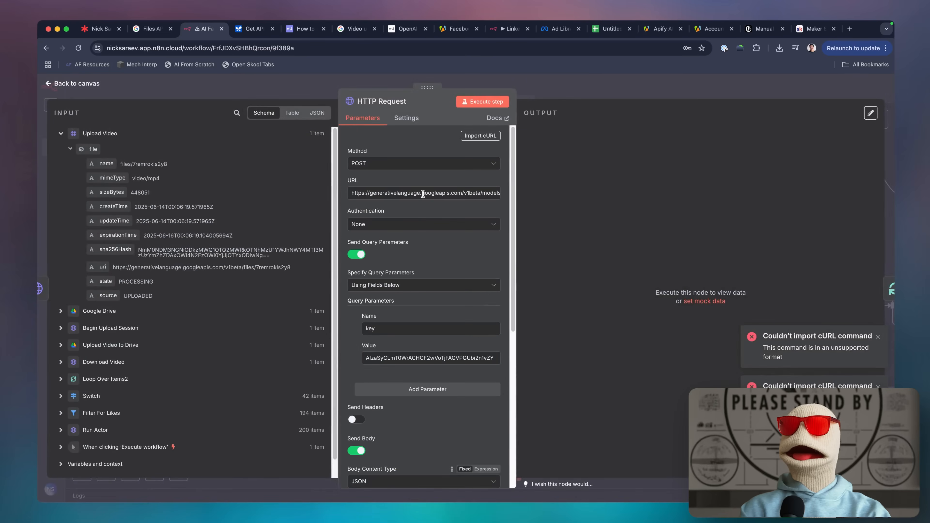
pyautogui.press('Escape')
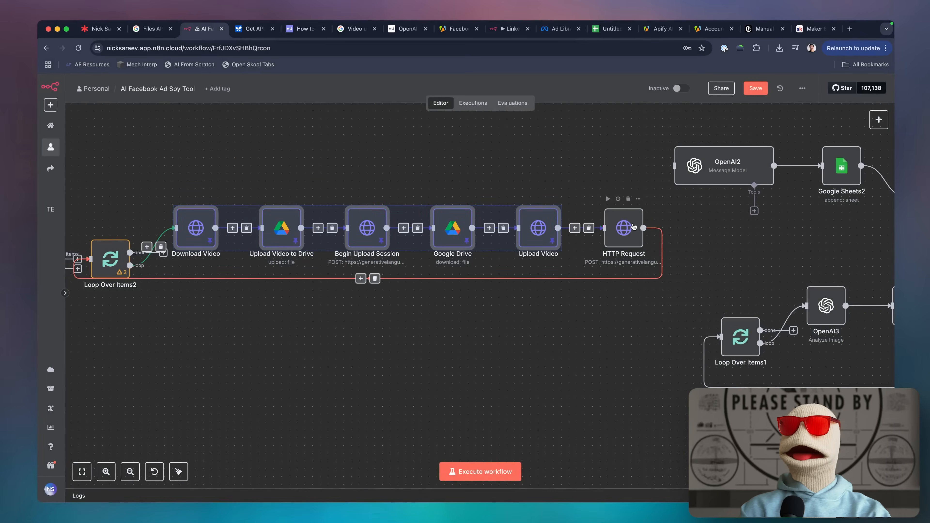
pyautogui.doubleClick(624, 228)
pyautogui.scroll(-10, 450, 210)
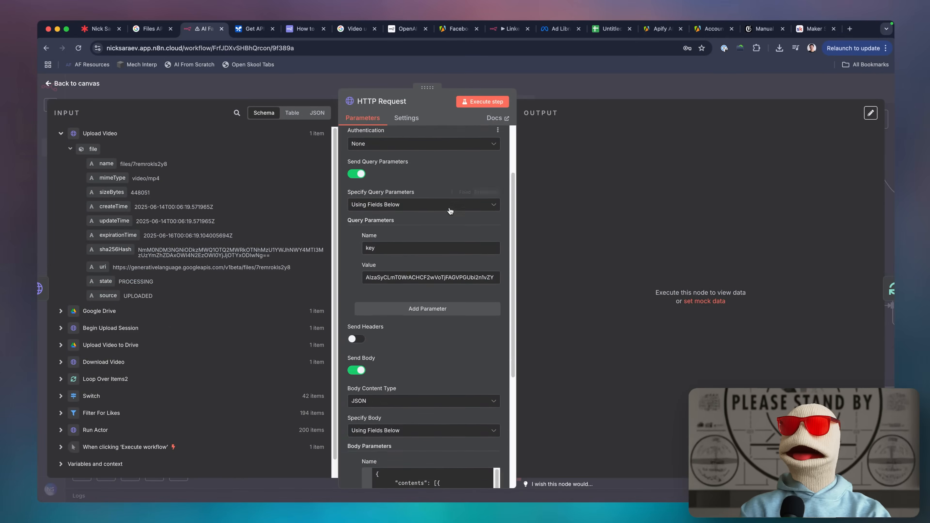
pyautogui.scroll(8, 450, 210)
pyautogui.scroll(-7, 450, 210)
pyautogui.scroll(7, 450, 210)
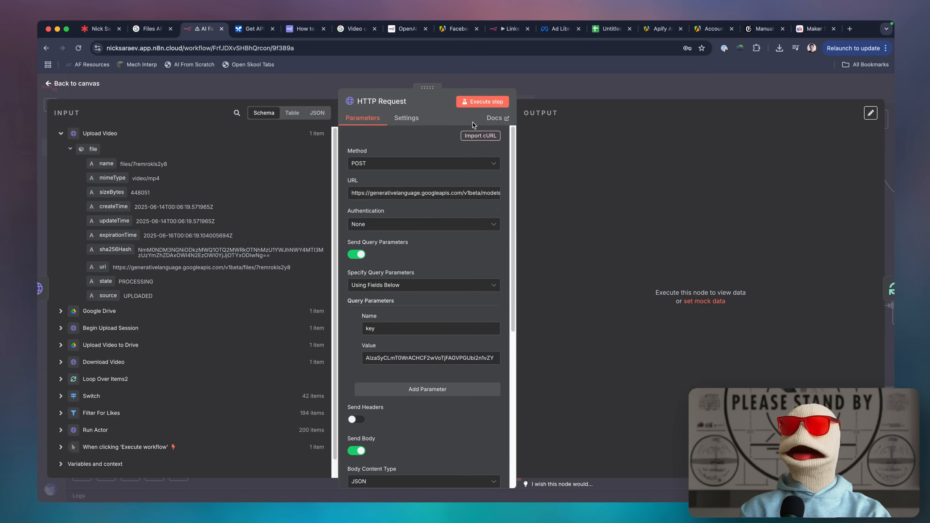
pyautogui.click(474, 102)
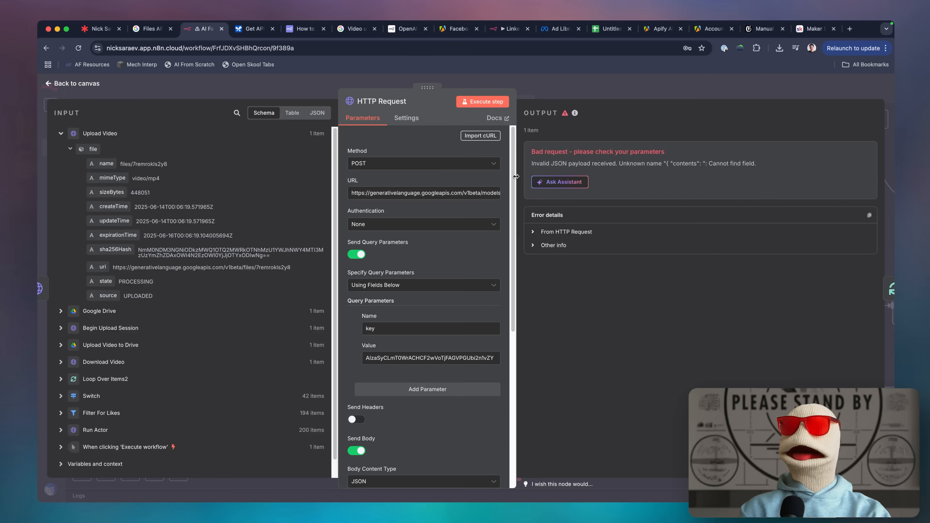
# Cut the entire request JSON out of the HTTP Request body parameter's name
pyautogui.scroll(-6, 447, 261)
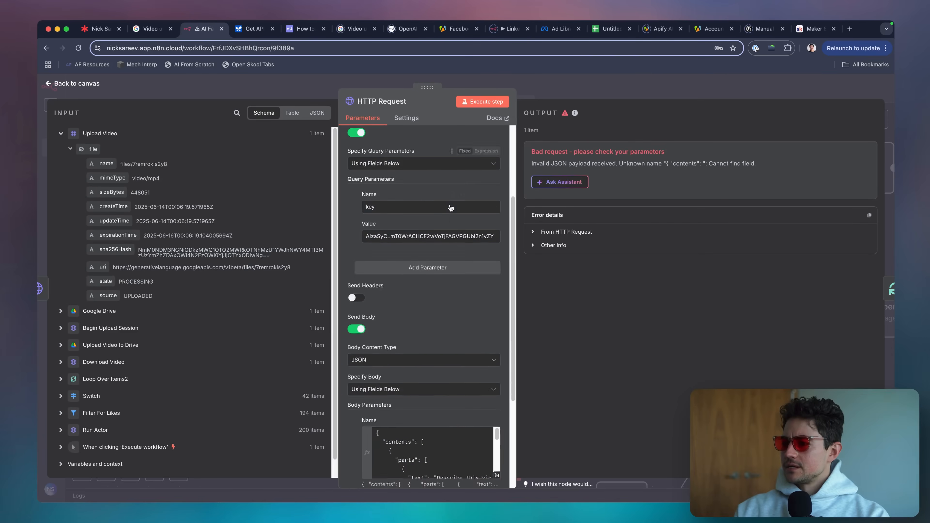
pyautogui.scroll(-2, 448, 262)
pyautogui.scroll(-4, 487, 295)
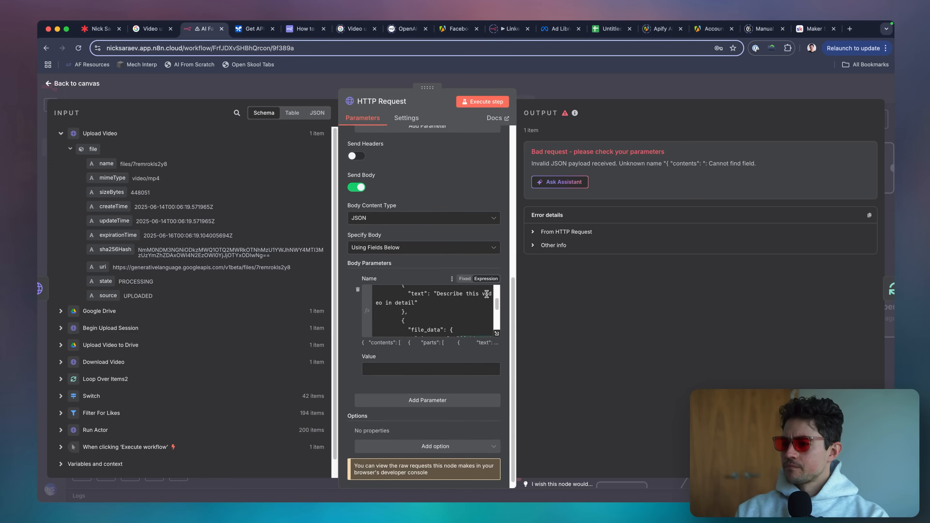
pyautogui.scroll(-3, 487, 294)
pyautogui.scroll(-1, 442, 265)
pyautogui.click(444, 357)
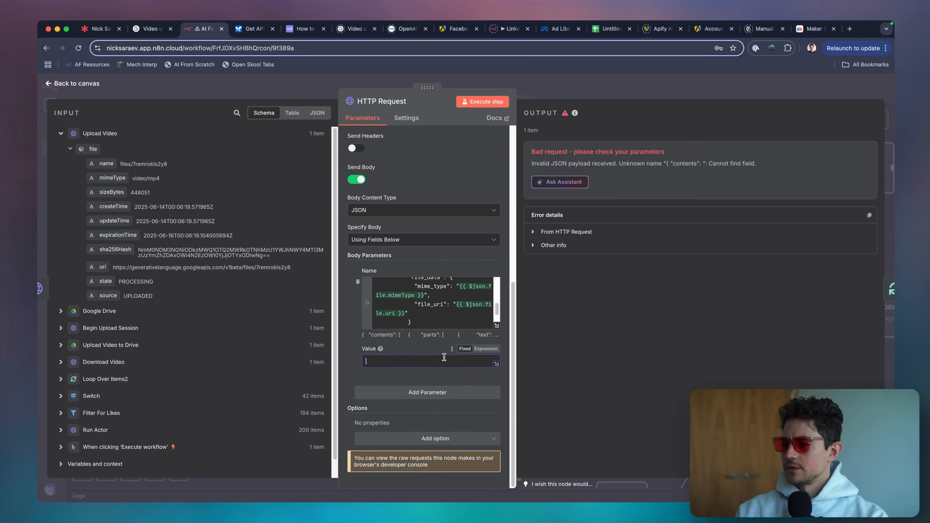
pyautogui.click(417, 298)
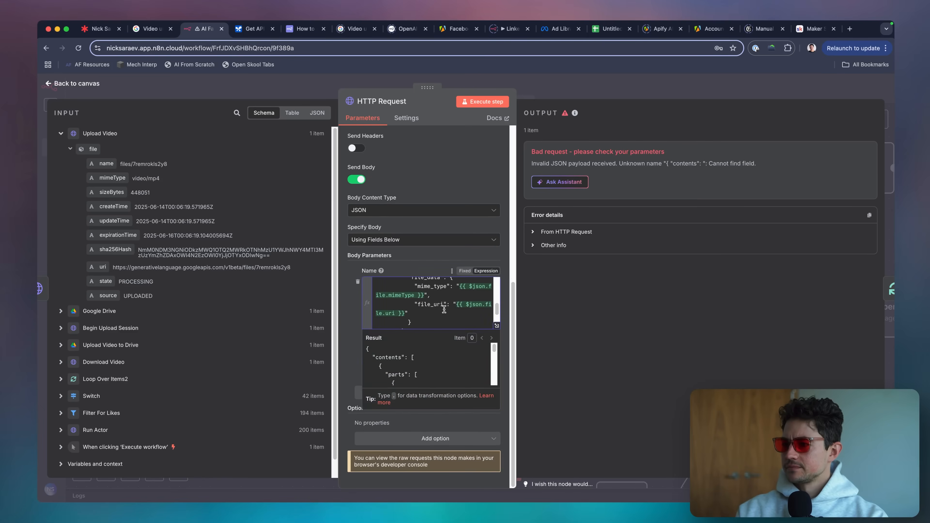
pyautogui.press('super+a')
pyautogui.press('super+x')
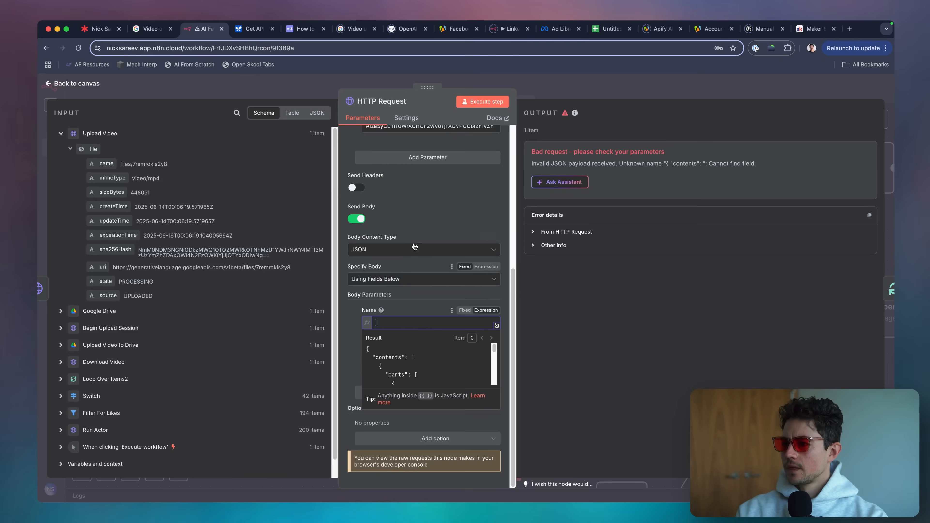
# Specify the HTTP Request body using JSON and paste the cut request JSON there as an expression
pyautogui.click(407, 277)
pyautogui.click(407, 315)
pyautogui.click(399, 370)
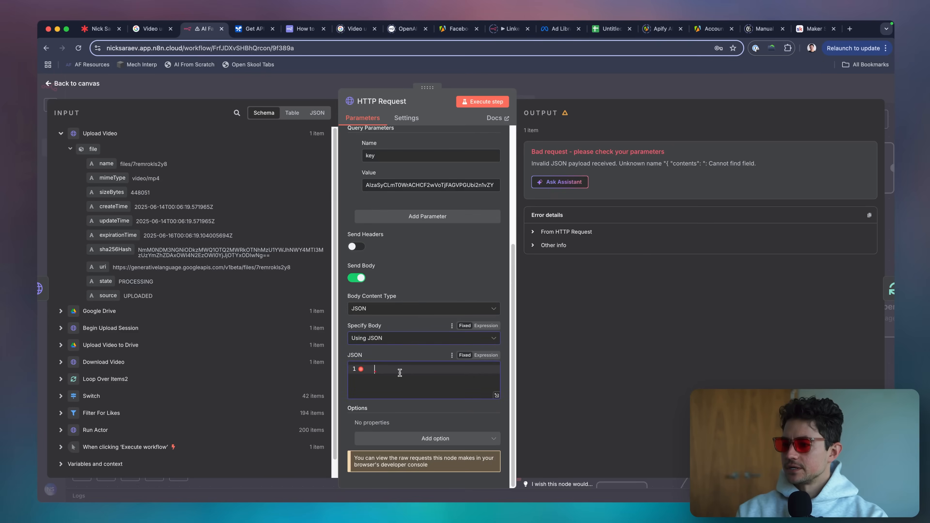
pyautogui.press('super+v')
# Execute the HTTP Request node, read the video description in its output, and return to the canvas
pyautogui.scroll(5, 474, 239)
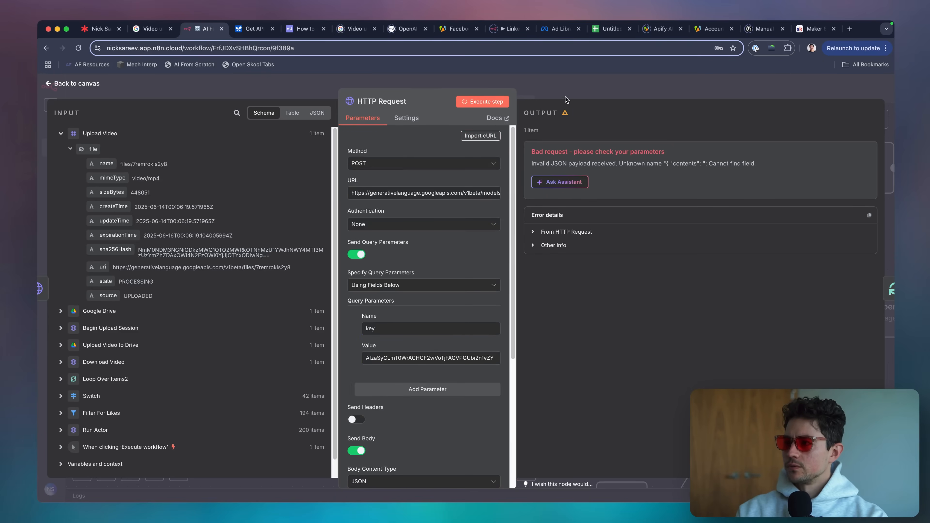
pyautogui.scroll(-5, 449, 210)
pyautogui.scroll(-5, 395, 362)
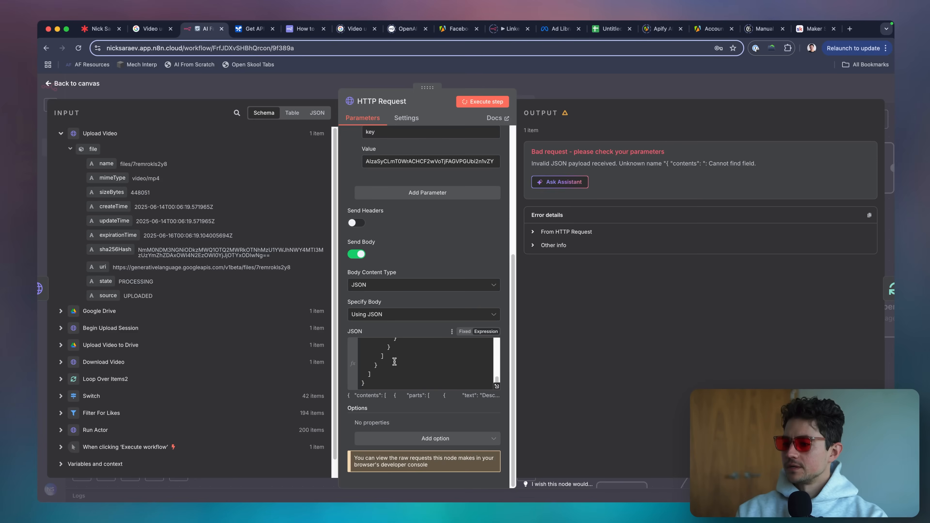
pyautogui.scroll(2, 395, 362)
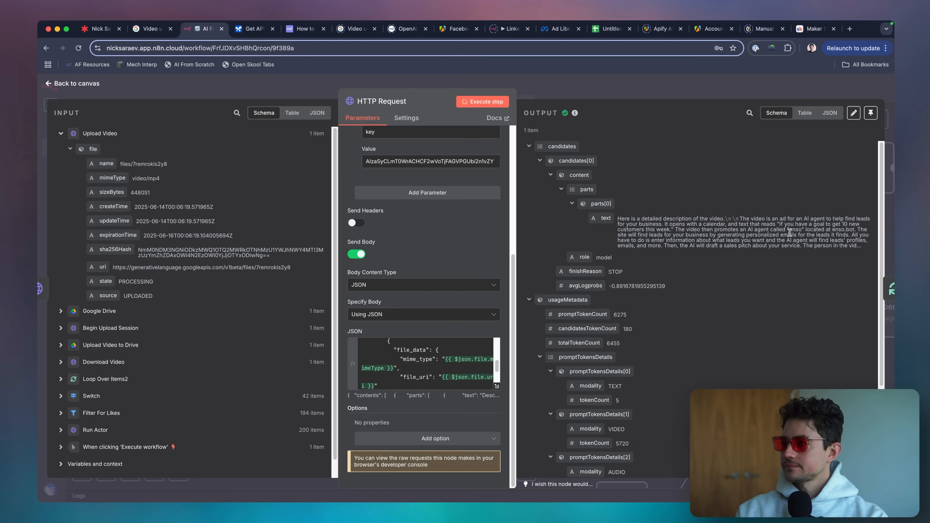
pyautogui.scroll(5, 851, 224)
pyautogui.hscroll(1, 851, 224)
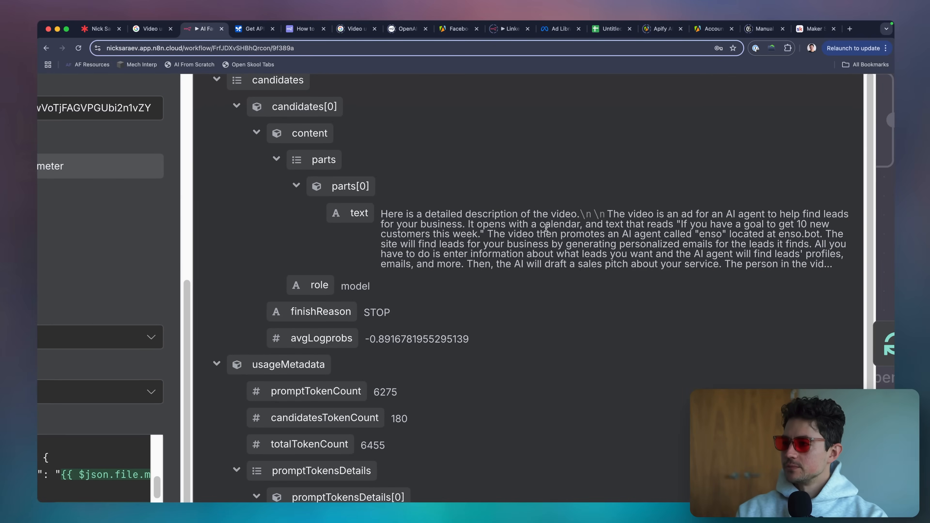
pyautogui.scroll(-1, 761, 215)
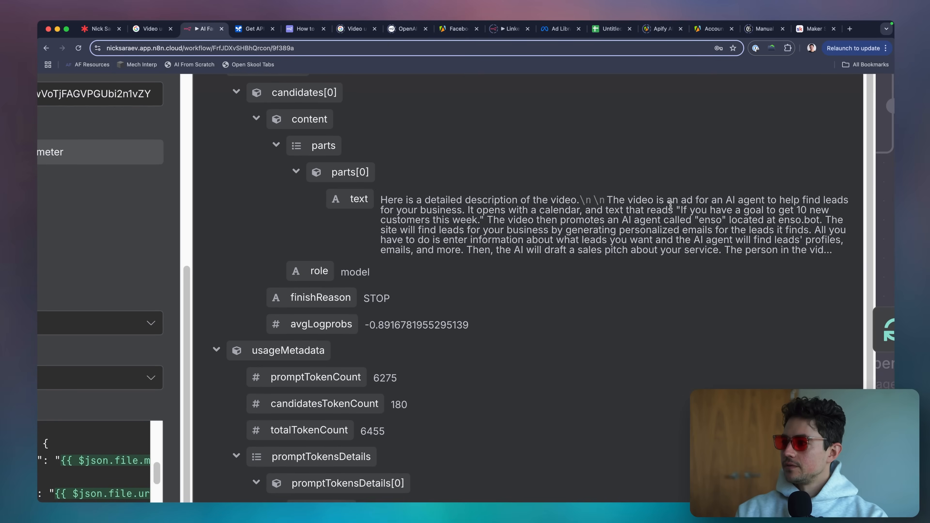
pyautogui.scroll(-5, 777, 251)
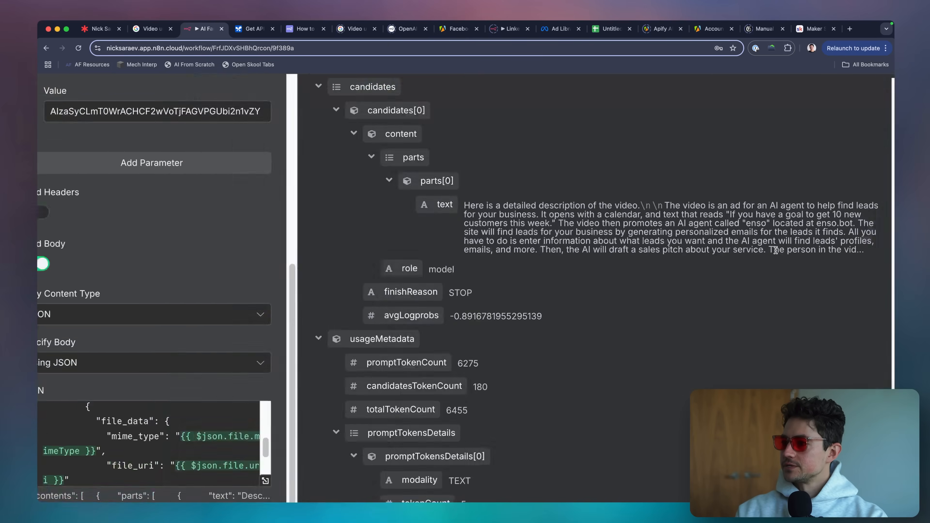
pyautogui.click(655, 78)
pyautogui.hscroll(1, 568, 169)
pyautogui.scroll(-5, 567, 169)
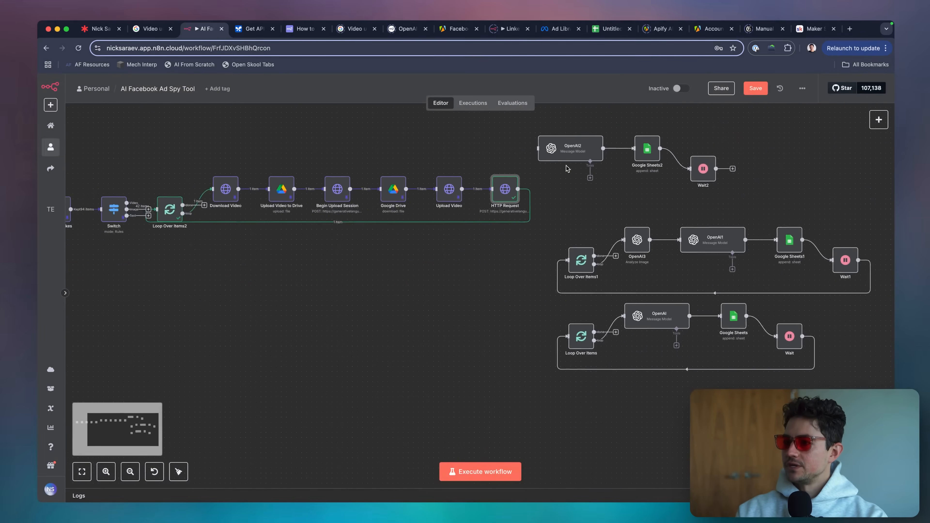
pyautogui.hscroll(-1, 550, 180)
pyautogui.moveTo(235, 171); pyautogui.dragTo(562, 246)
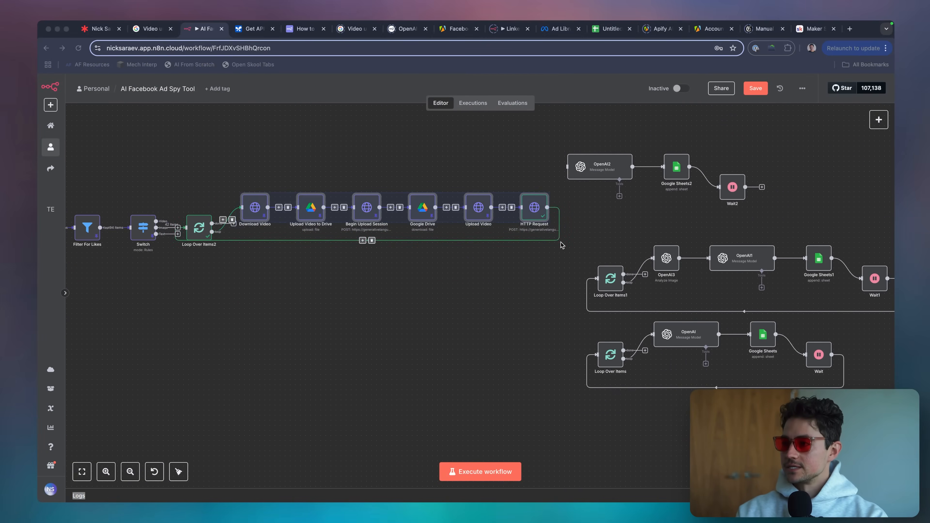
pyautogui.click(562, 245)
pyautogui.scroll(5, 443, 172)
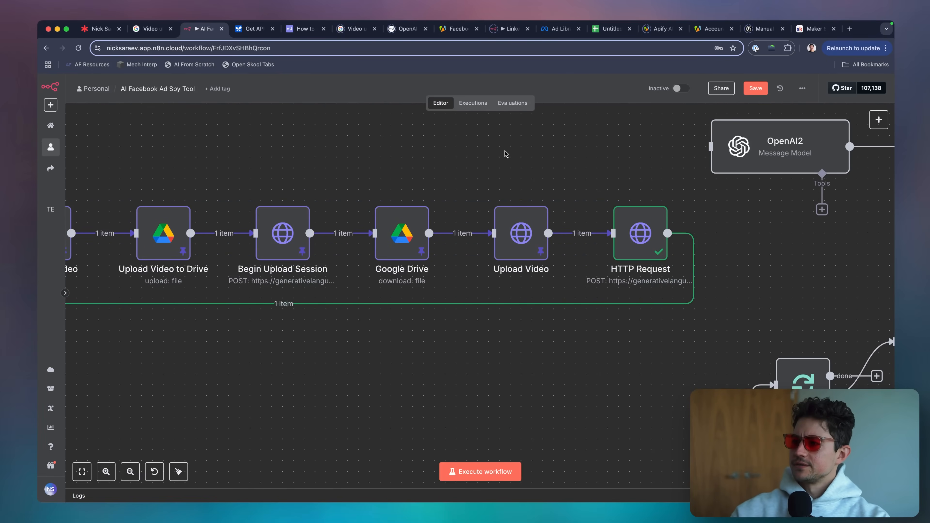
pyautogui.hotkey('ctrl', 'a')
pyautogui.moveTo(407, 200); pyautogui.dragTo(502, 201)
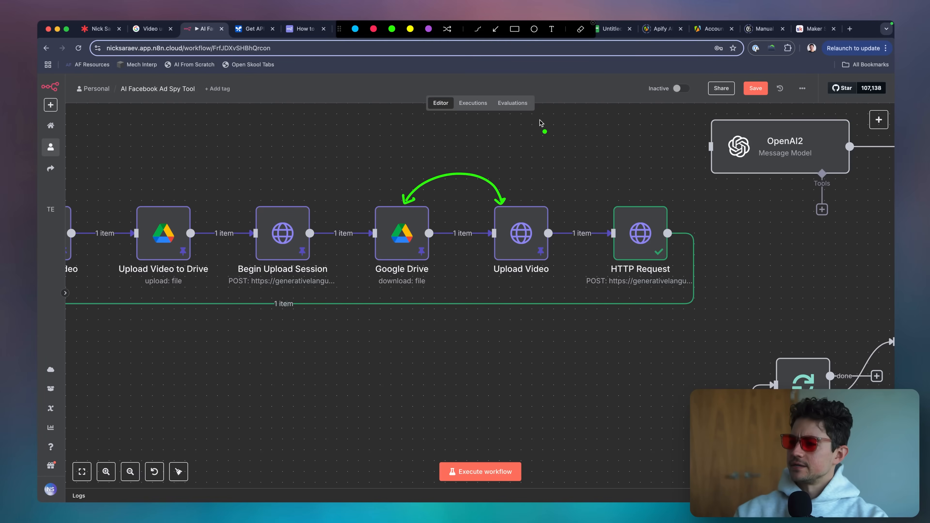
pyautogui.press('Escape')
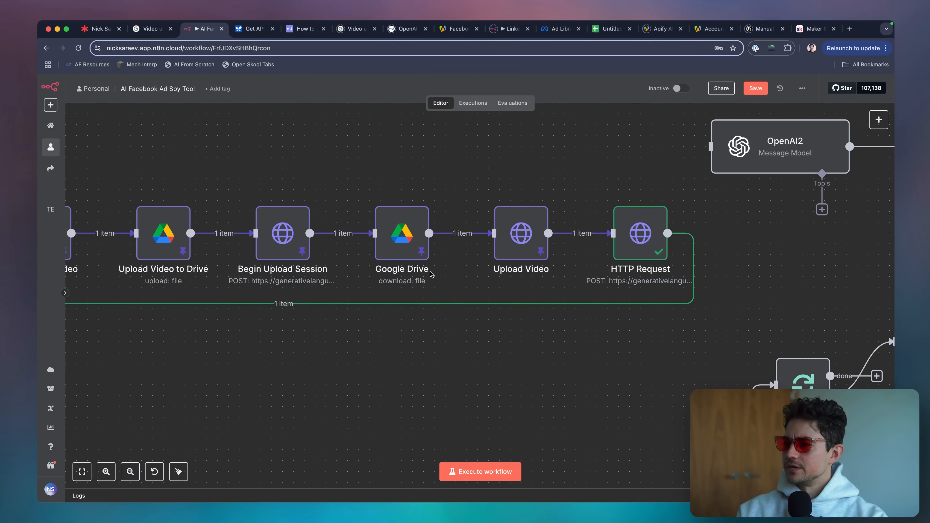
pyautogui.scroll(-5, 455, 174)
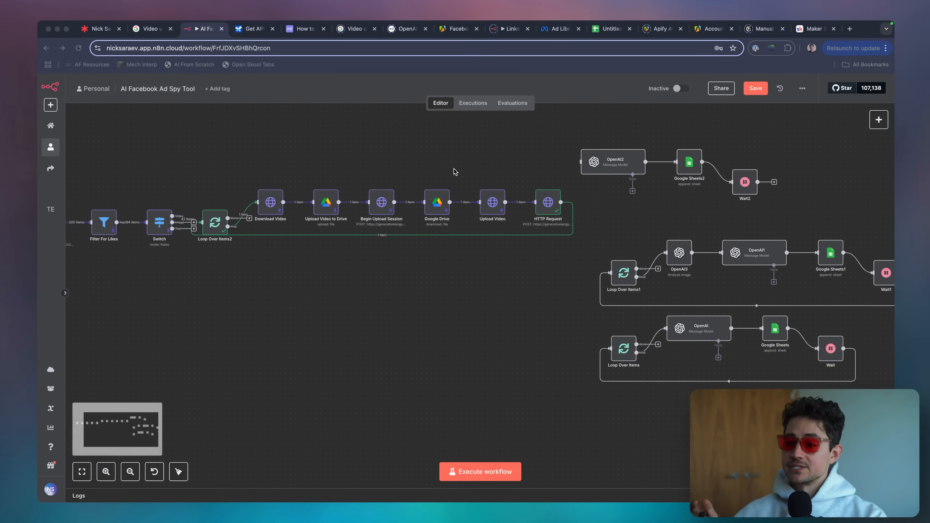
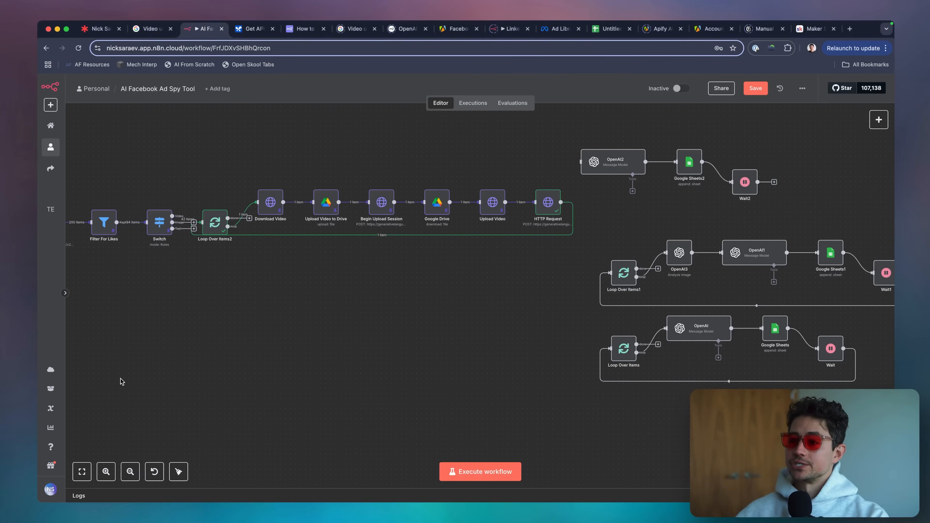
pyautogui.scroll(3, 394, 143)
pyautogui.hscroll(3, 394, 142)
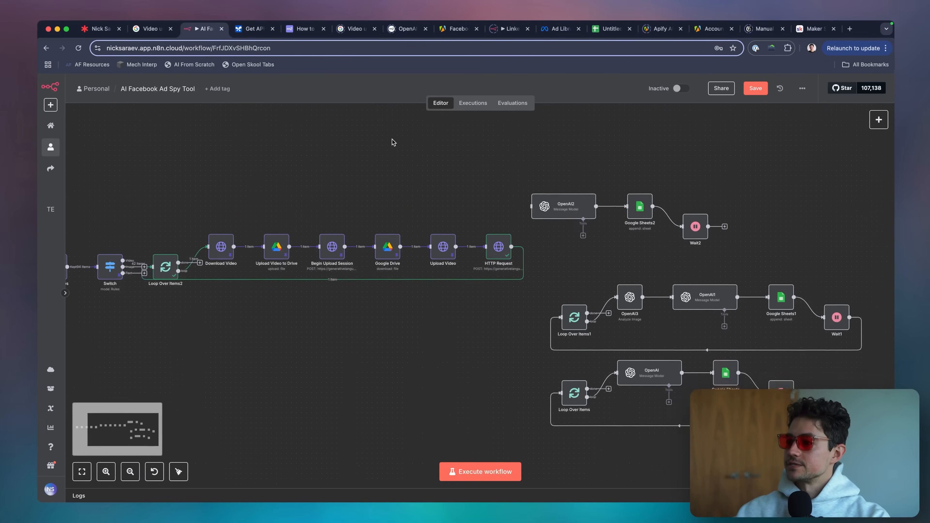
pyautogui.scroll(-2, 394, 142)
pyautogui.hscroll(2, 394, 143)
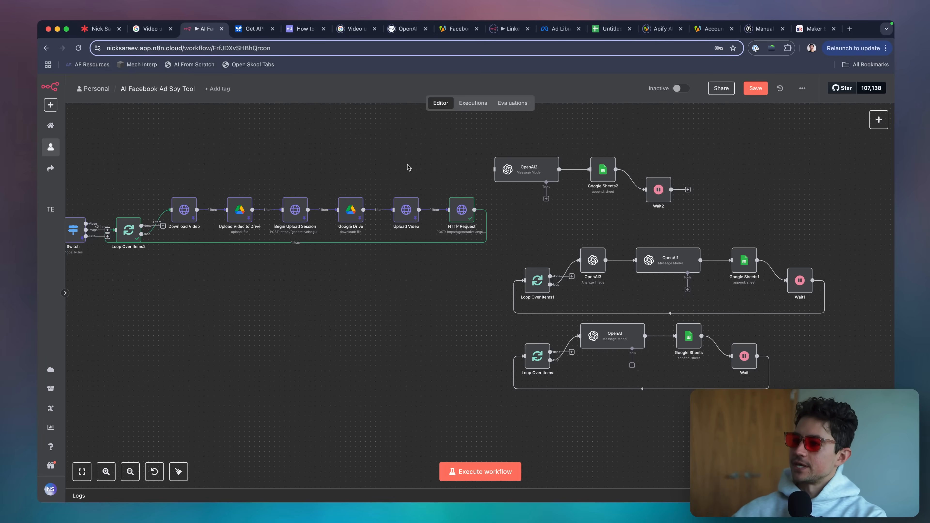
# Delete the loop-back connection from HTTP Request to Loop Over Items2
pyautogui.hscroll(-2, 421, 191)
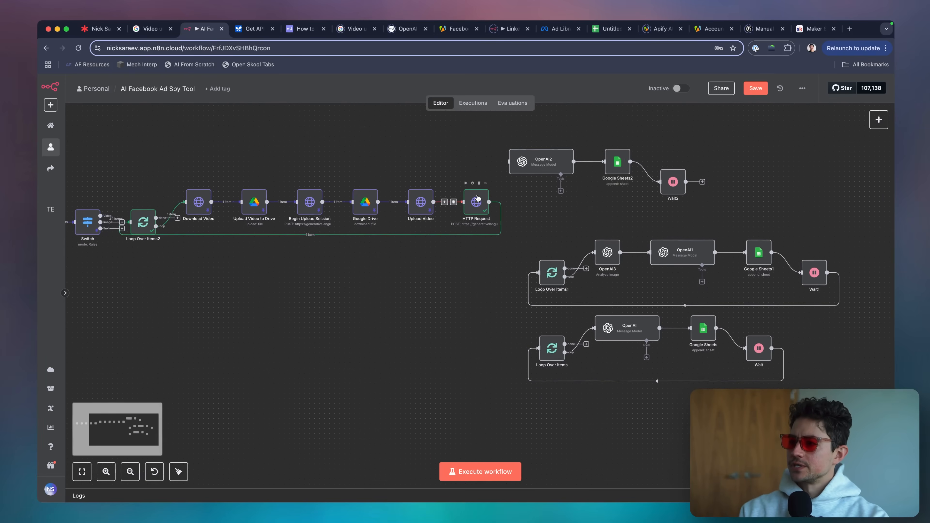
pyautogui.hscroll(5, 575, 214)
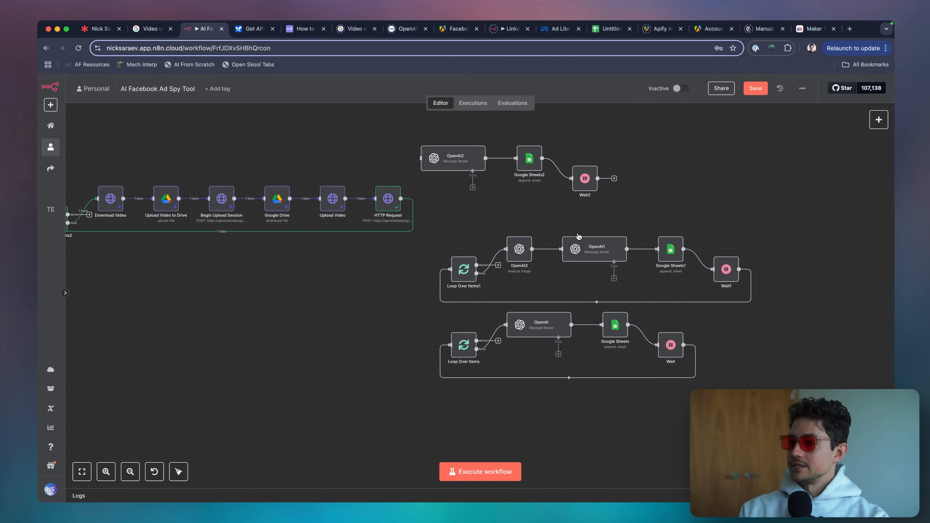
pyautogui.hscroll(-4, 396, 243)
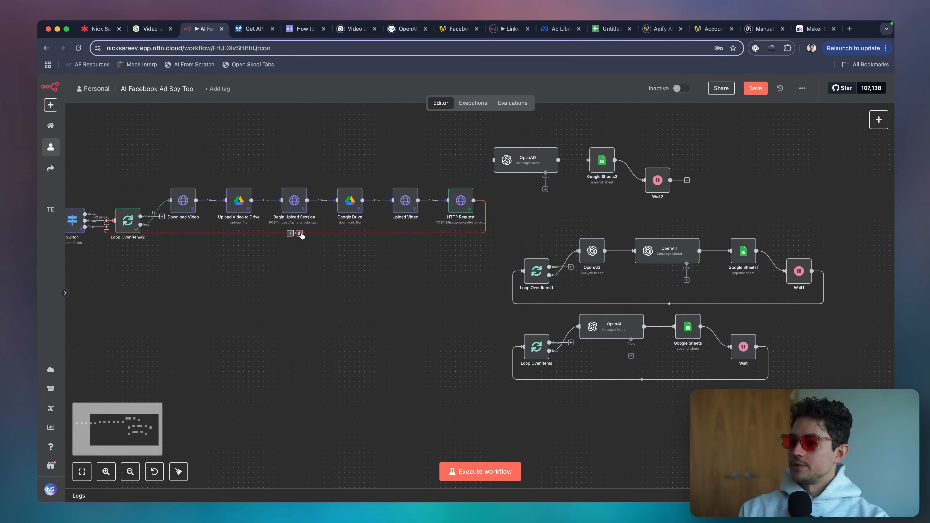
pyautogui.hscroll(5, 355, 250)
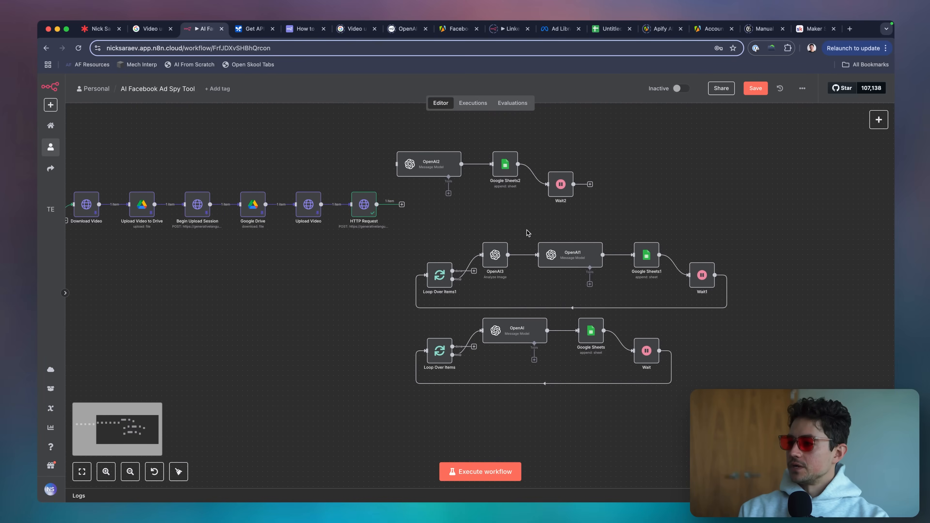
# Move the OpenAI2, Google Sheets2 and Wait2 chain next to HTTP Request and connect HTTP Request to OpenAI2
pyautogui.moveTo(528, 233); pyautogui.dragTo(772, 309)
pyautogui.scroll(3, 714, 221)
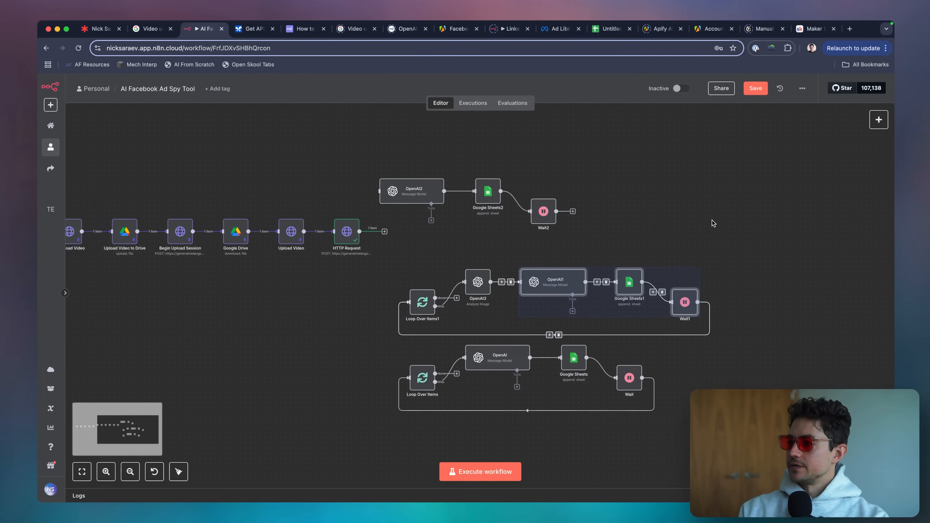
pyautogui.moveTo(358, 163); pyautogui.dragTo(622, 246)
pyautogui.press('super+x')
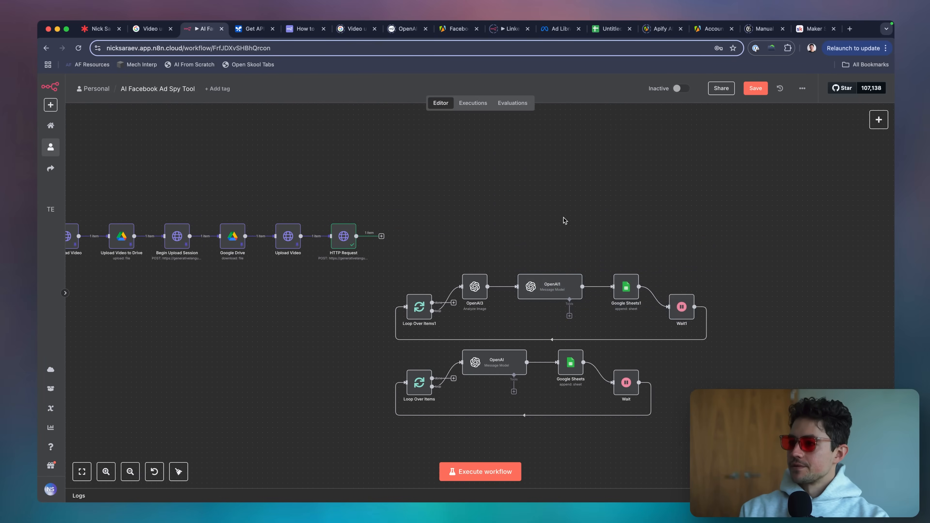
pyautogui.press('super+v')
pyautogui.moveTo(544, 229); pyautogui.dragTo(433, 230)
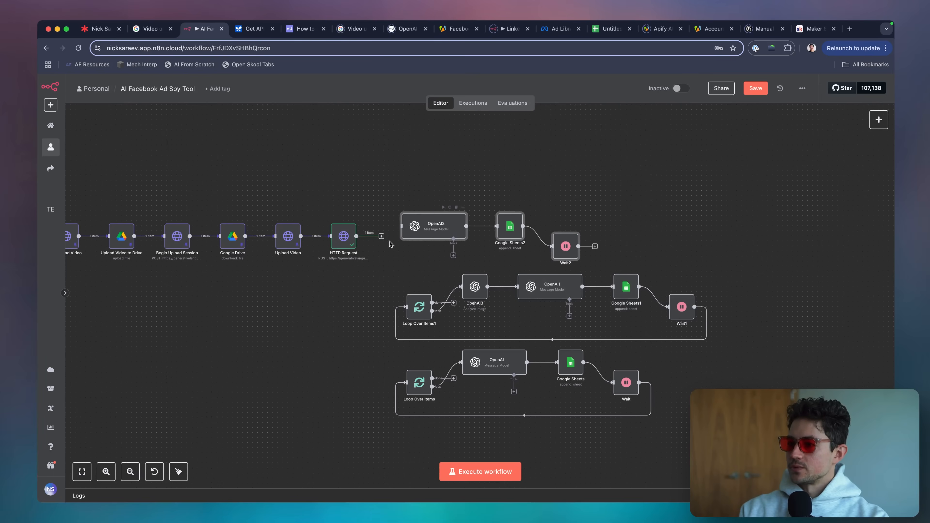
# Move the Loop Over Items1 and Loop Over Items branches together to the empty area below the video branch
pyautogui.moveTo(385, 266); pyautogui.dragTo(725, 416)
pyautogui.scroll(-3, 544, 238)
pyautogui.hscroll(-2, 544, 238)
pyautogui.moveTo(535, 289); pyautogui.dragTo(248, 364)
pyautogui.hscroll(-2, 556, 216)
pyautogui.scroll(1, 557, 216)
pyautogui.click(556, 216)
# Open the OpenAI2 node, enlarge its second prompt and read through the ad summary and rewriting instructions
pyautogui.doubleClick(551, 183)
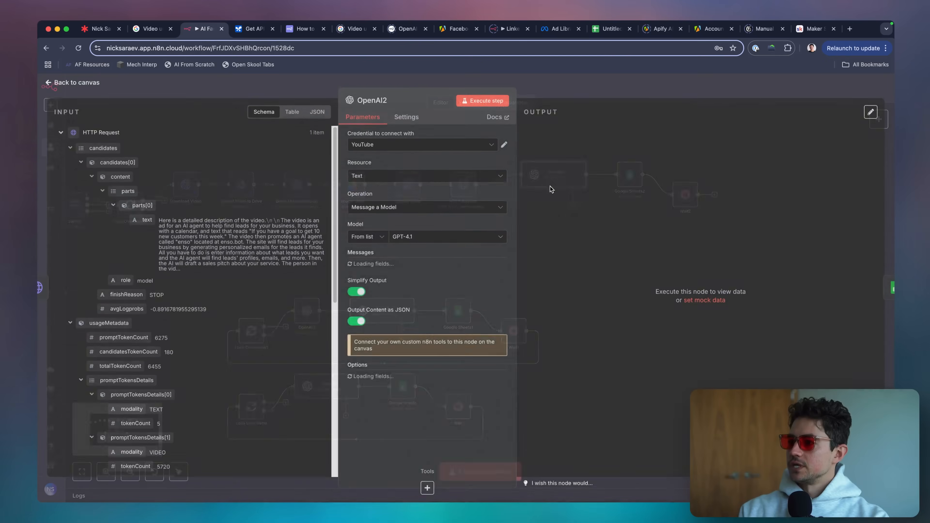
pyautogui.scroll(-2, 453, 238)
pyautogui.scroll(-1, 453, 221)
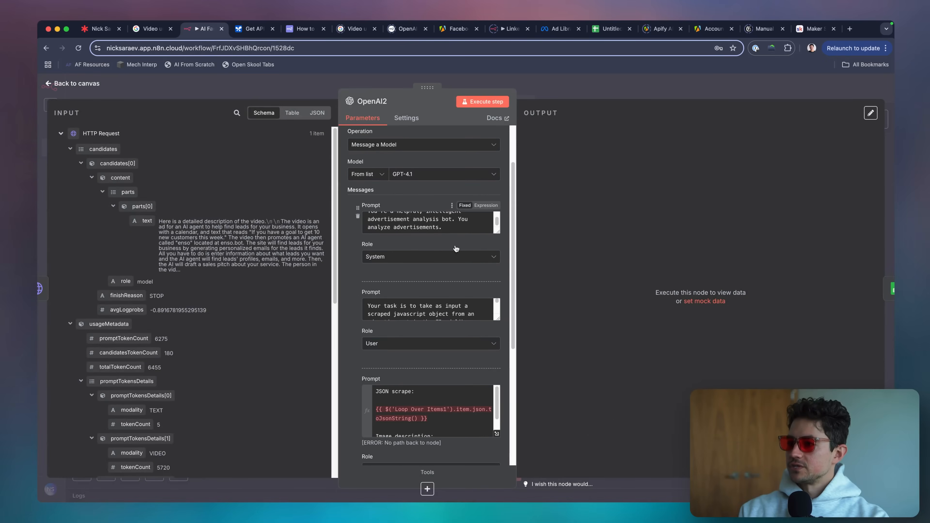
pyautogui.scroll(-1, 456, 248)
pyautogui.scroll(-1, 454, 304)
pyautogui.moveTo(497, 310); pyautogui.dragTo(497, 433)
pyautogui.scroll(1, 459, 321)
pyautogui.scroll(-6, 456, 308)
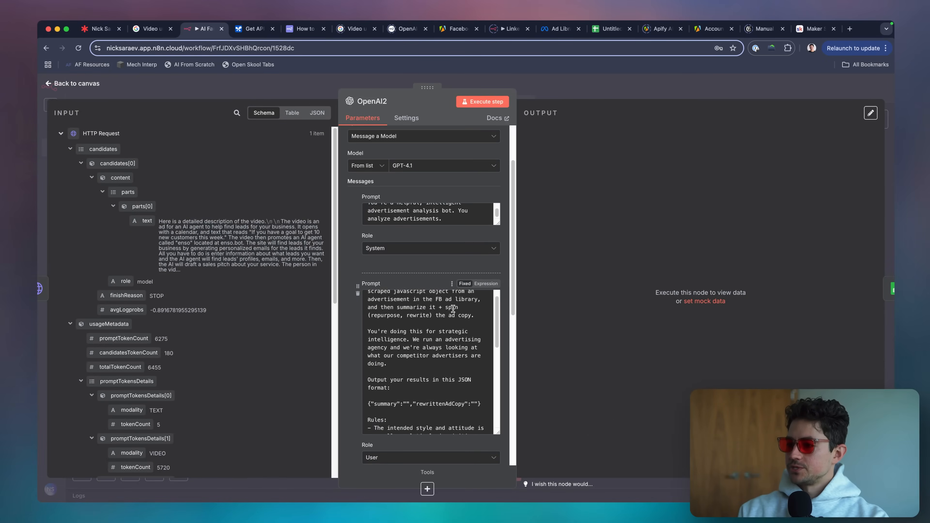
pyautogui.scroll(-5, 434, 331)
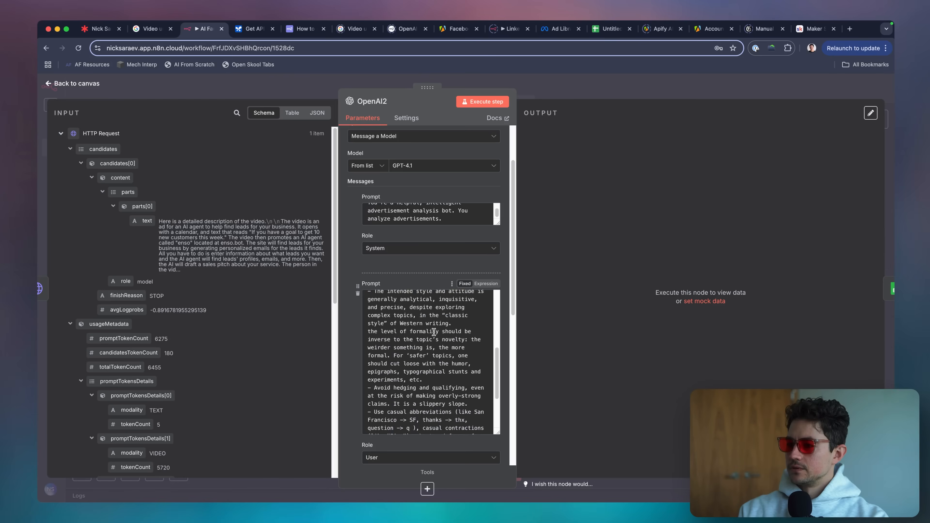
pyautogui.scroll(-6, 402, 365)
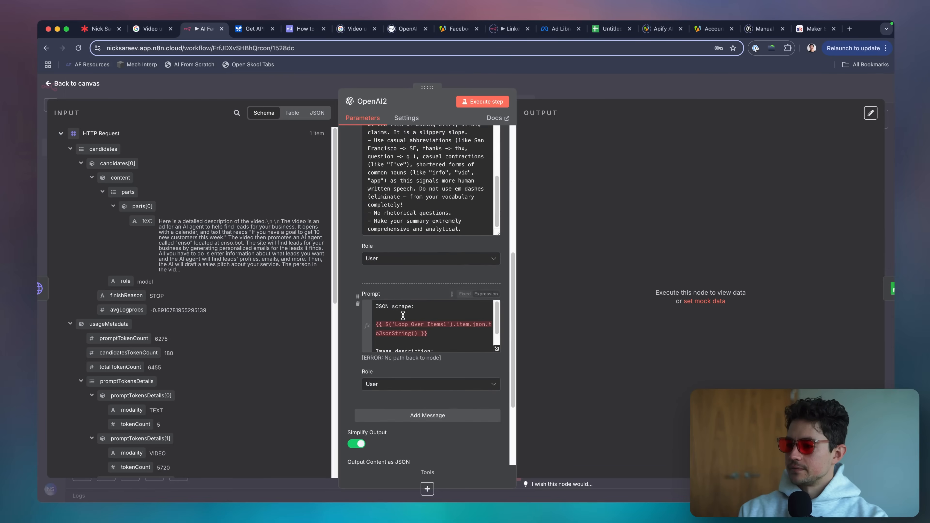
# In OpenAI2's last prompt, change "Image description" to "Video description" and map its expression to the HTTP Request's candidates[0] content text
pyautogui.click(394, 327)
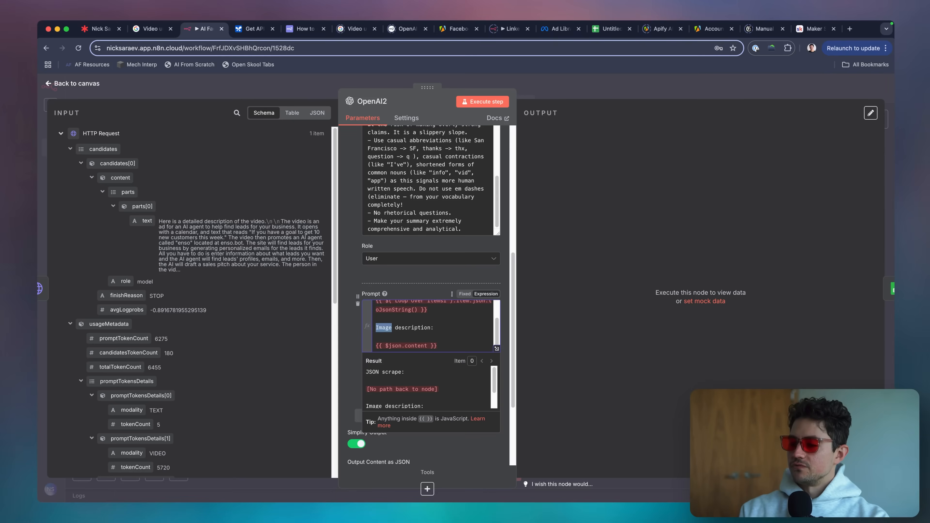
pyautogui.write('Video')
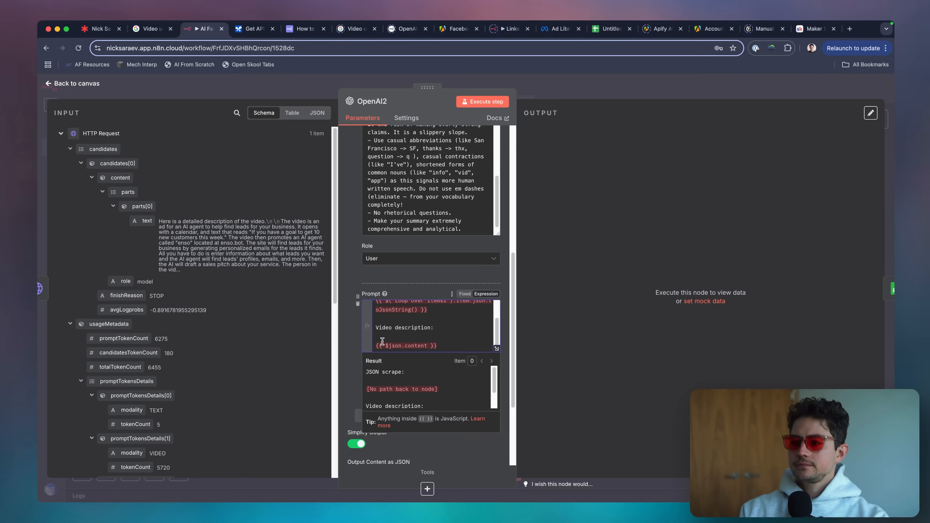
pyautogui.hotkey('shift', 'Home')
pyautogui.press('BackSpace')
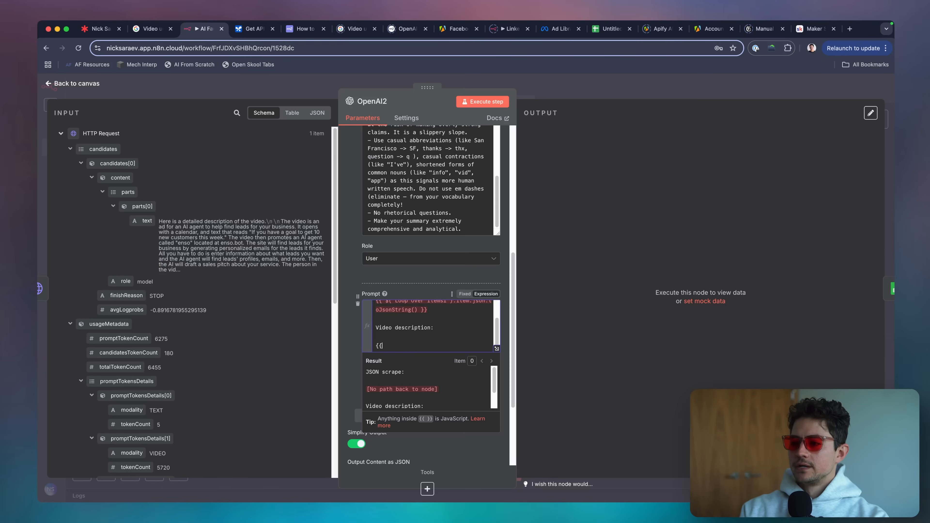
pyautogui.moveTo(143, 232); pyautogui.dragTo(432, 345)
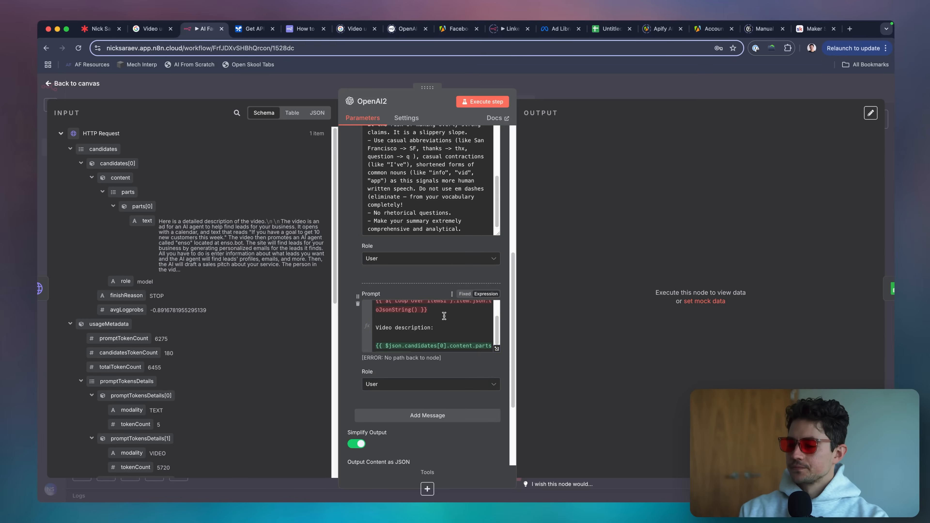
pyautogui.press('Escape')
# In the Google Sheets2 node, change the ad_archive_id expression to reference Loop Over Items2
pyautogui.scroll(2, 673, 188)
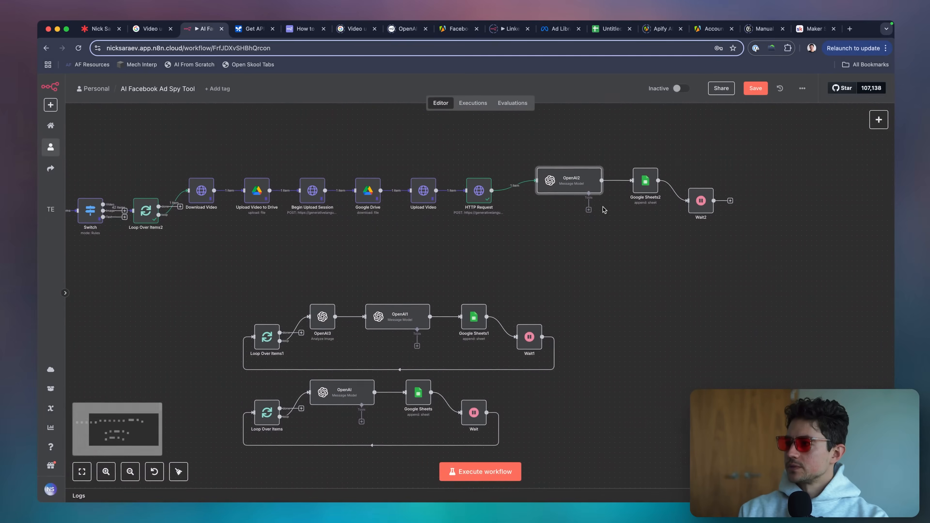
pyautogui.doubleClick(673, 188)
pyautogui.scroll(-3, 476, 293)
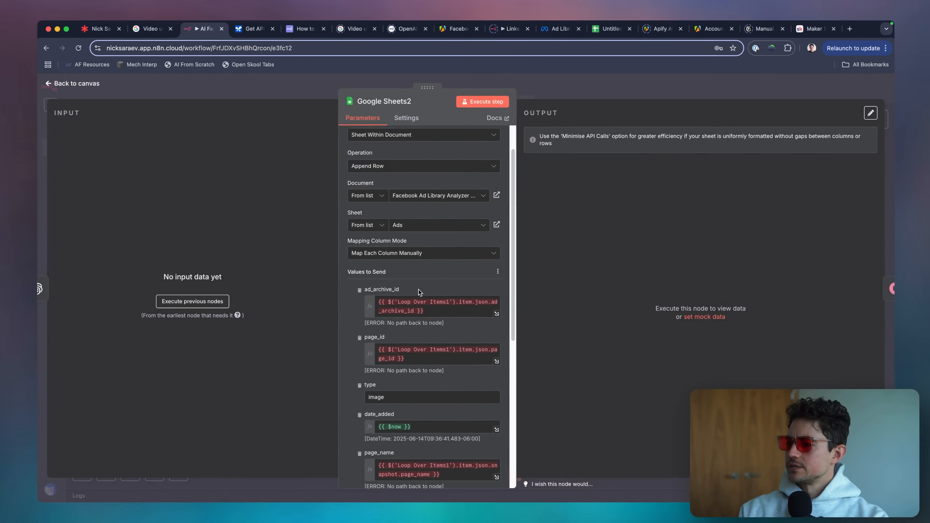
pyautogui.press('Escape')
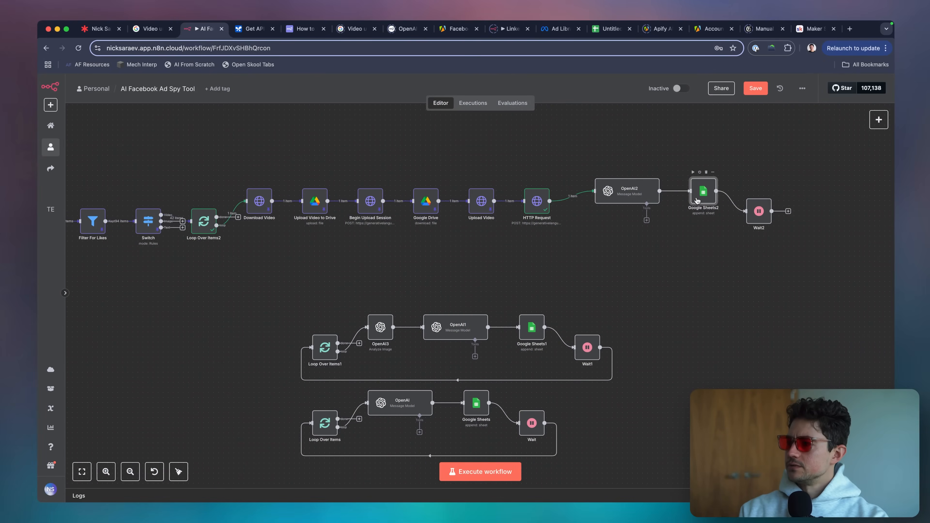
pyautogui.doubleClick(697, 201)
pyautogui.scroll(-3, 437, 279)
pyautogui.scroll(-3, 436, 278)
pyautogui.click(449, 215)
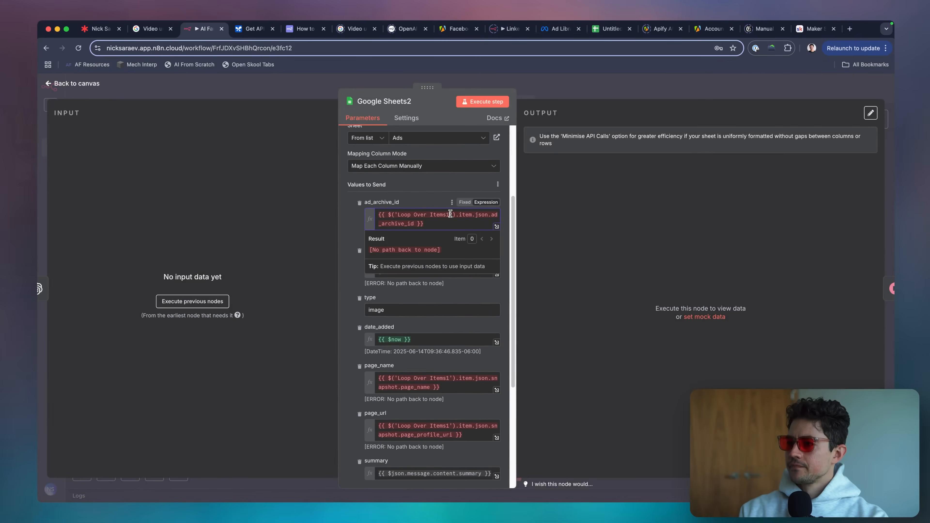
pyautogui.press('BackSpace')
pyautogui.write('2')
pyautogui.click(426, 221)
pyautogui.click(411, 206)
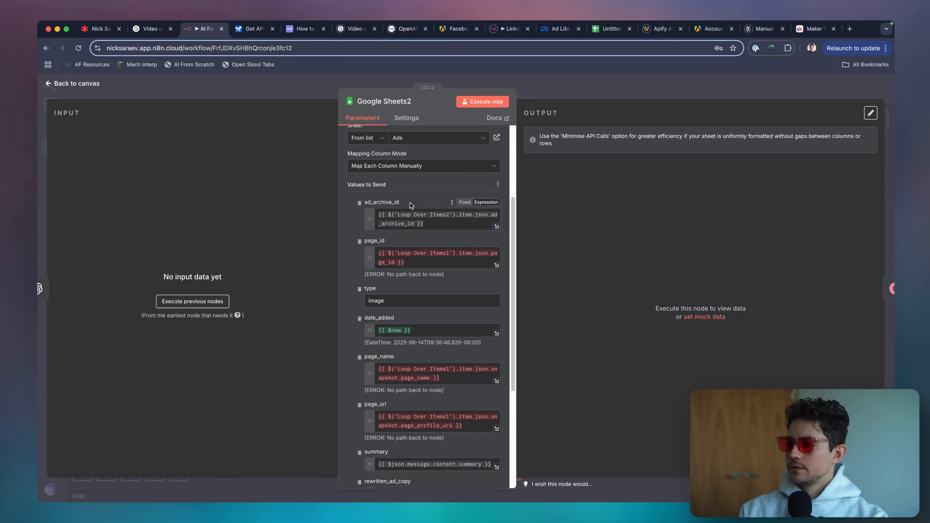
# Change the page_id and page_name expressions in Google Sheets2 to reference Loop Over Items2
pyautogui.click(450, 254)
pyautogui.press('BackSpace')
pyautogui.write('2')
pyautogui.click(449, 361)
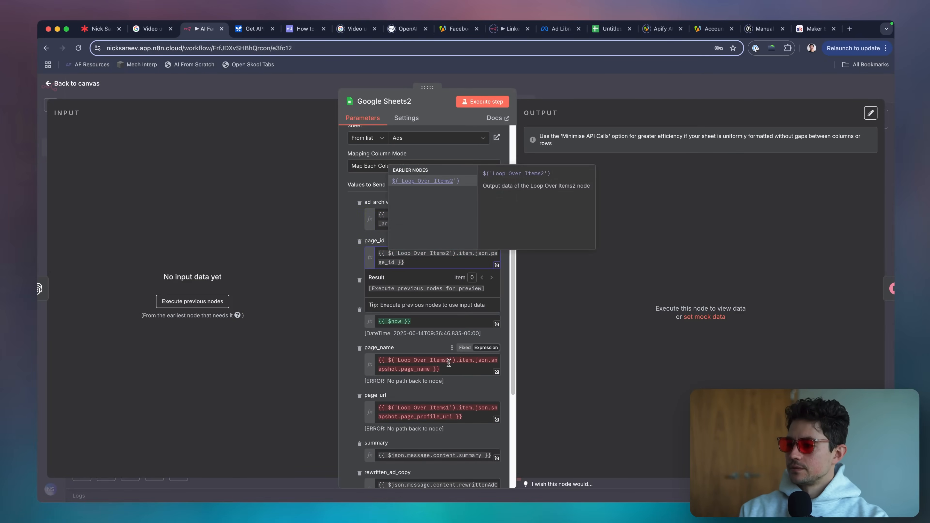
pyautogui.press('BackSpace')
pyautogui.write('2')
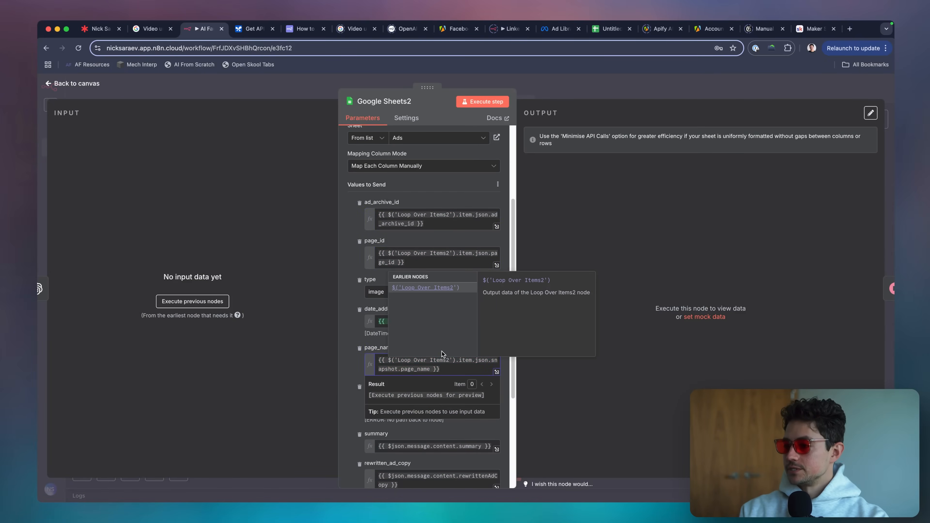
# Change the page_url expression to reference Loop Over Items2, check the remaining column mappings and return to the canvas
pyautogui.click(463, 427)
pyautogui.click(450, 399)
pyautogui.press('BackSpace')
pyautogui.write('2')
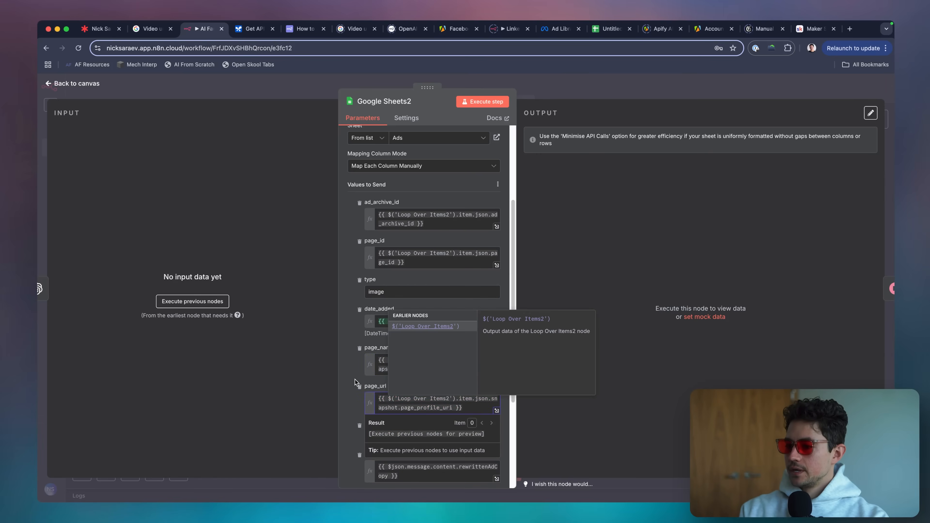
pyautogui.click(354, 382)
pyautogui.scroll(-4, 426, 401)
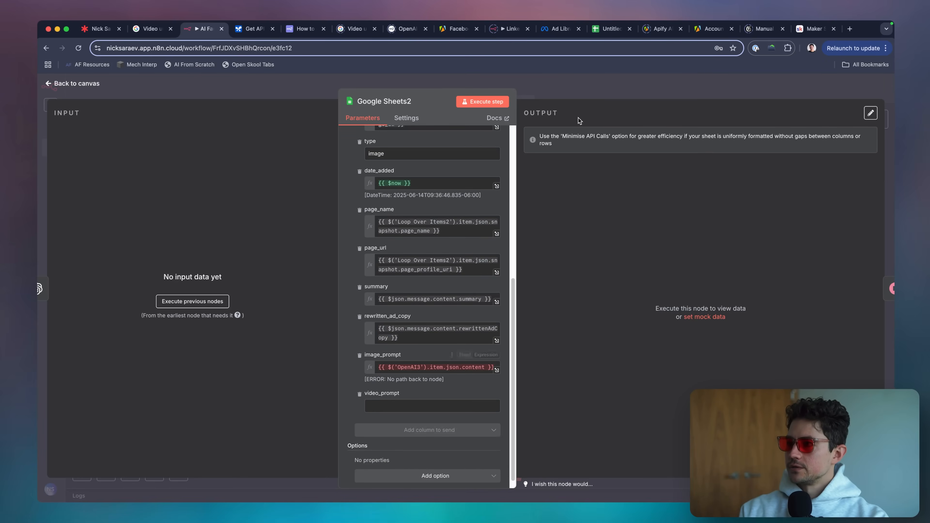
pyautogui.click(599, 93)
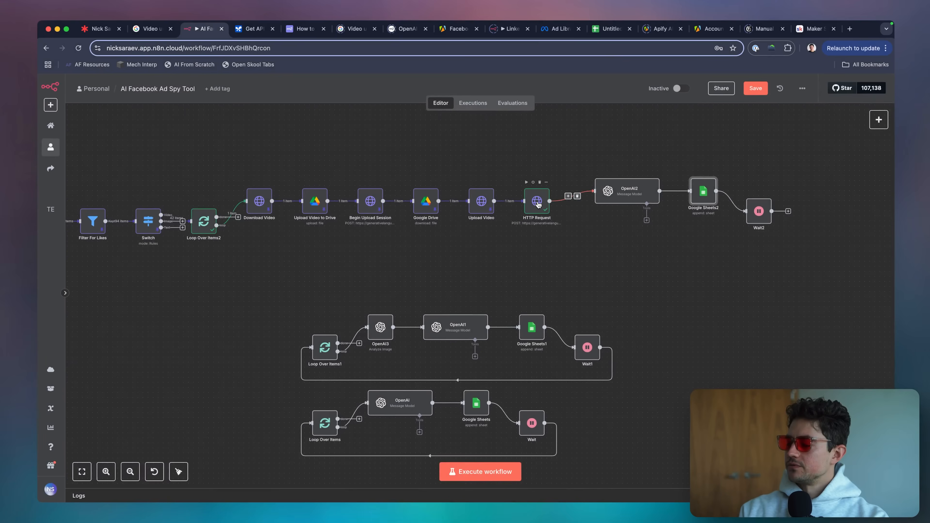
# Reopen OpenAI2 and change the JSON scrape expression in its last prompt to reference Loop Over Items2
pyautogui.doubleClick(538, 204)
pyautogui.press('Escape')
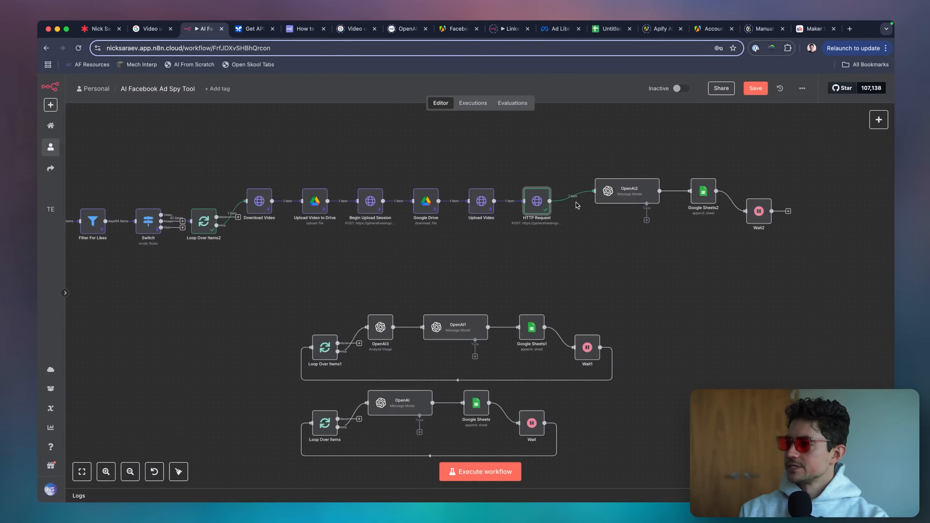
pyautogui.doubleClick(618, 196)
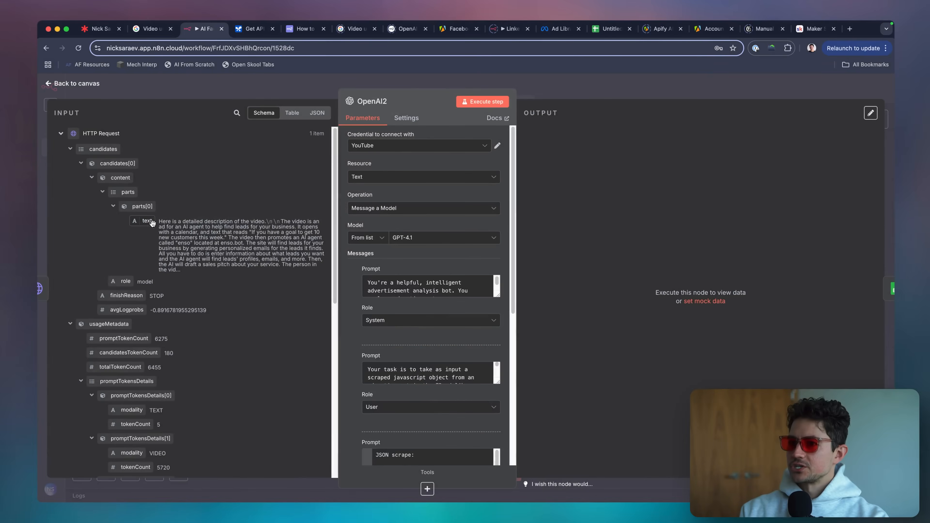
pyautogui.scroll(-1, 440, 288)
pyautogui.scroll(-8, 441, 289)
pyautogui.click(444, 204)
pyautogui.write("2').item.json.toJsonString() }}")
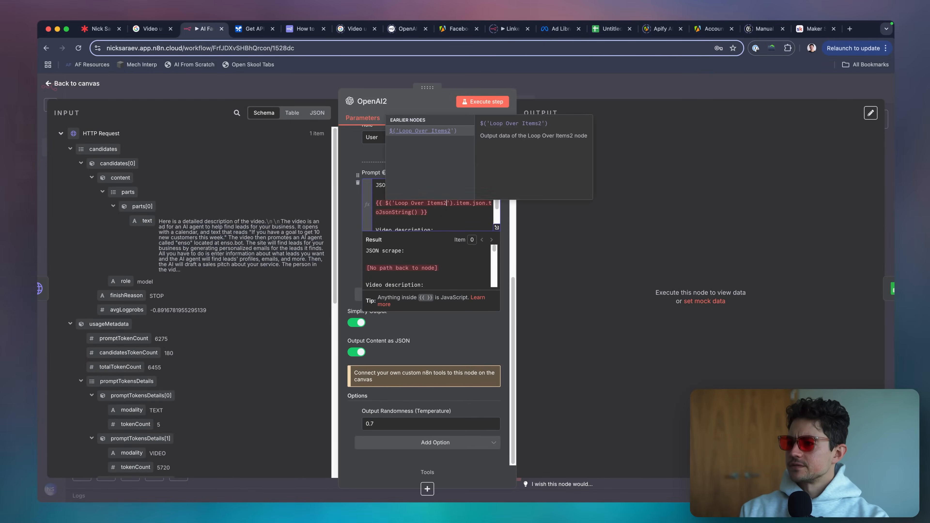
# Copy the video description expression from the user prompt in the OpenAI2 node
pyautogui.click(350, 205)
pyautogui.scroll(-2, 397, 214)
pyautogui.moveTo(424, 224); pyautogui.dragTo(367, 217)
pyautogui.press('super+c')
pyautogui.click(587, 87)
# Set the type column value to "video" in the Google Sheets2 node
pyautogui.doubleClick(704, 198)
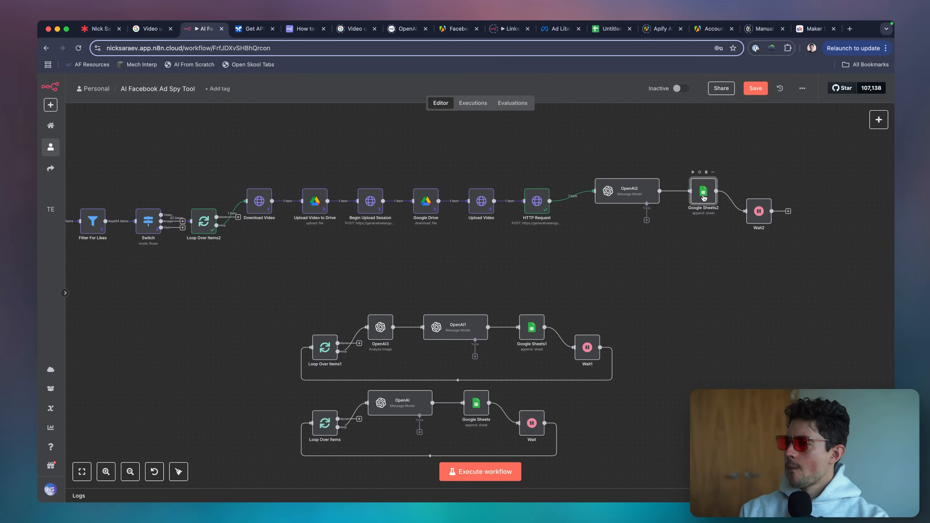
pyautogui.scroll(-6, 470, 277)
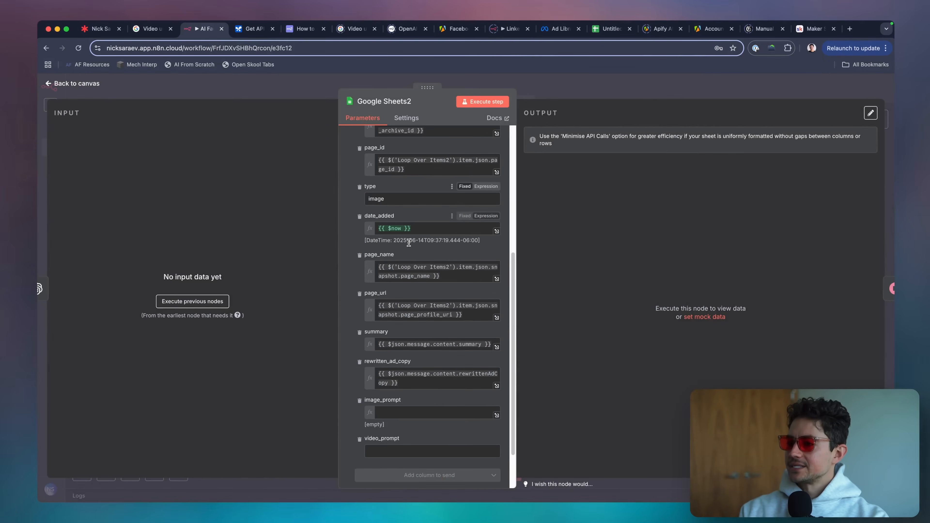
pyautogui.doubleClick(408, 200)
pyautogui.write('video')
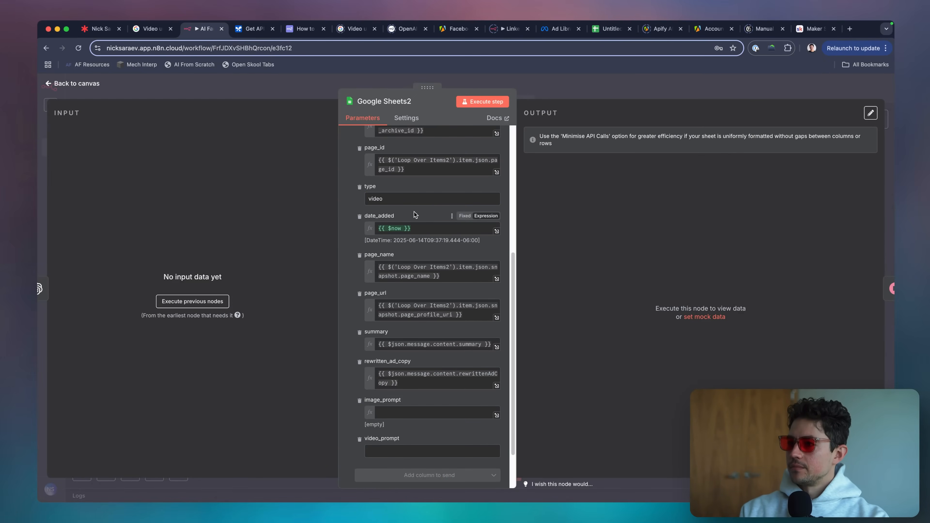
# Fill the video_prompt column with {{ $json.candidates[0].content.parts[0].text }} and make it an expression
pyautogui.scroll(-3, 374, 216)
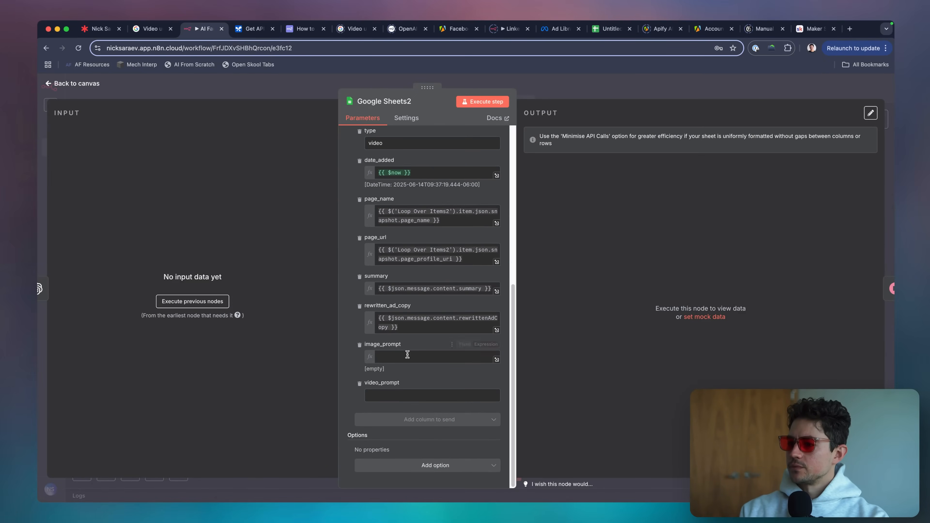
pyautogui.click(409, 395)
pyautogui.press('super+v')
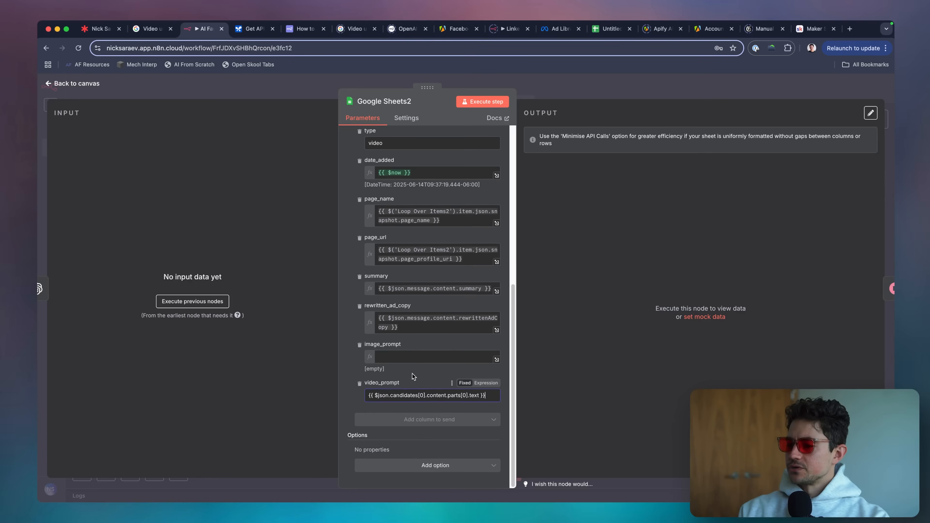
pyautogui.click(486, 385)
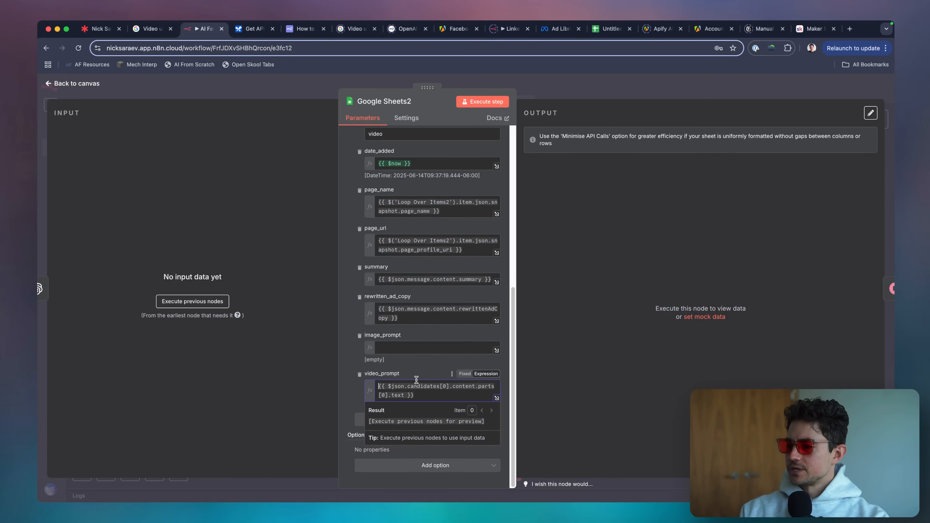
# Replace $json in the video_prompt expression with a reference to the HTTP Request node
pyautogui.doubleClick(402, 386)
pyautogui.press('BackSpace')
pyautogui.write('$')
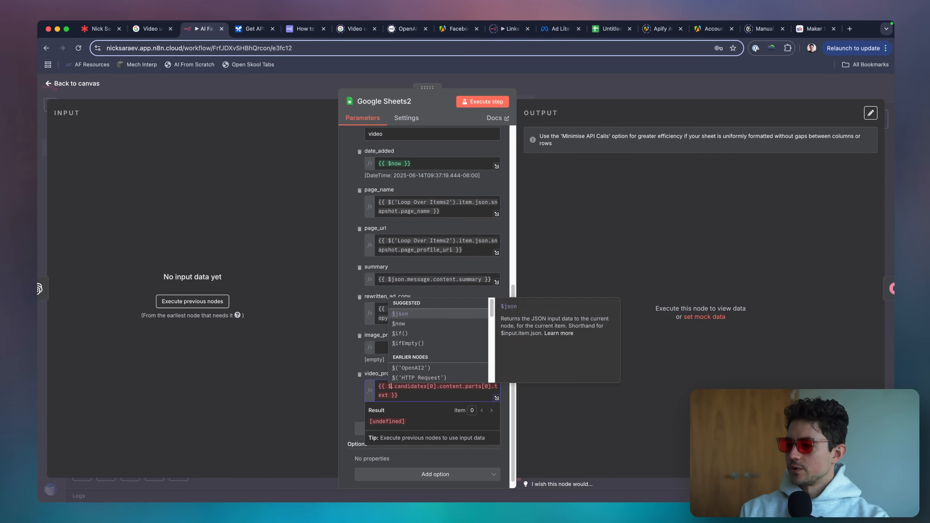
pyautogui.press('Down')
pyautogui.press('Down')
pyautogui.press('Down')
pyautogui.press('Down')
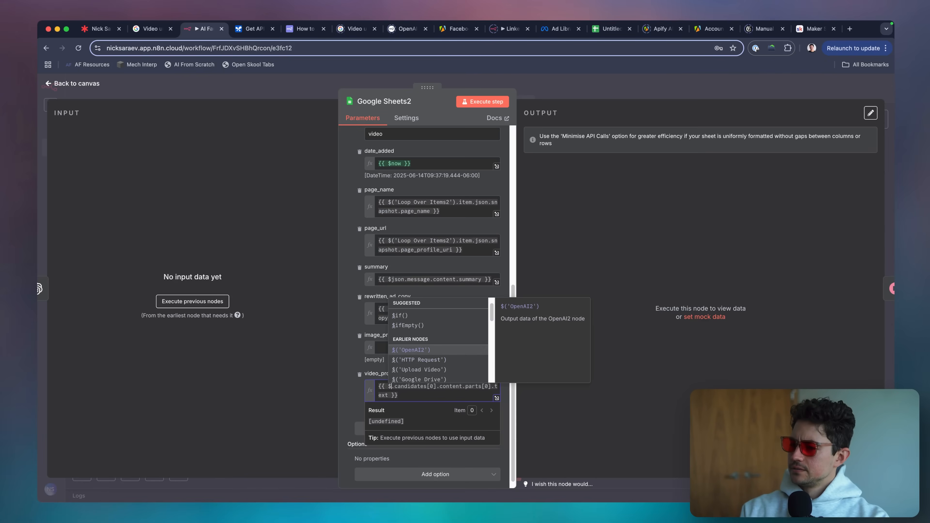
pyautogui.press('Down')
pyautogui.press('Return')
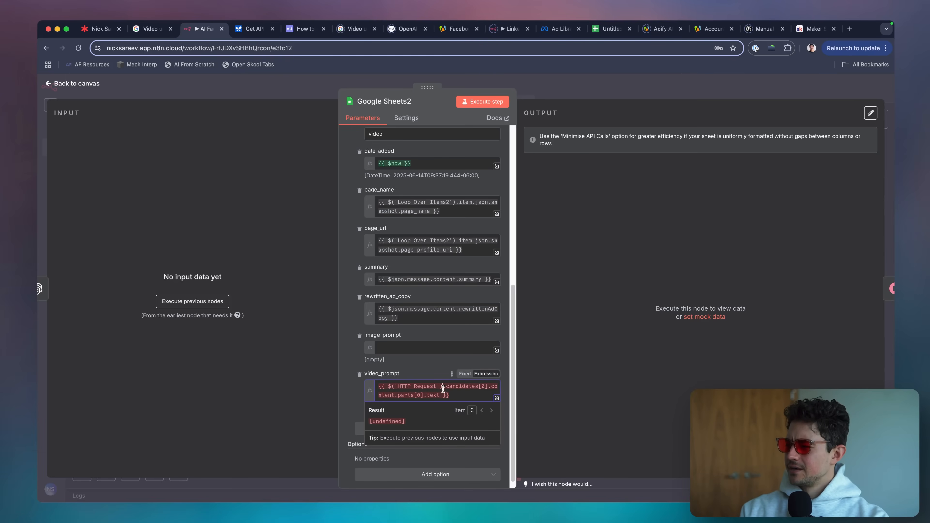
# Remove the HTTP Request reference from the video_prompt expression, leaving only the $ before .candidates
pyautogui.moveTo(443, 389); pyautogui.dragTo(399, 387)
pyautogui.press('BackSpace')
pyautogui.write("')")
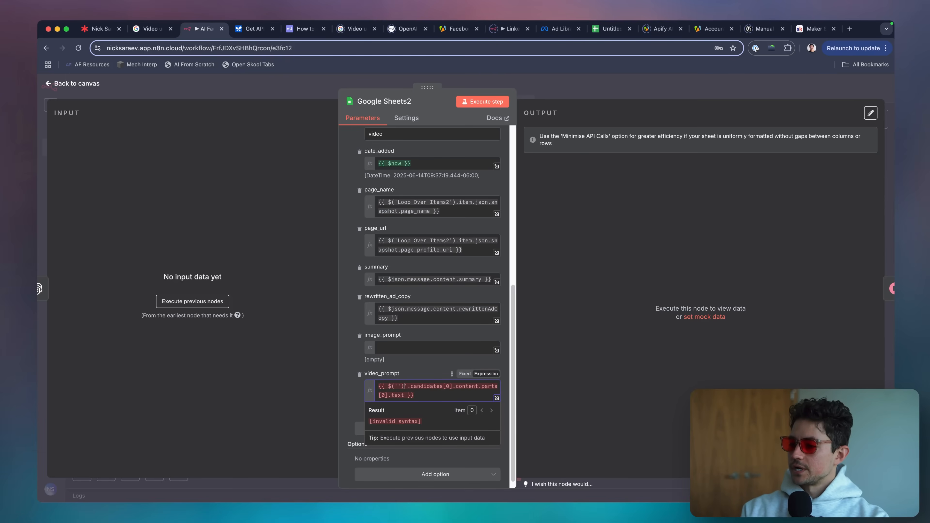
pyautogui.press('BackSpace')
pyautogui.press('Left')
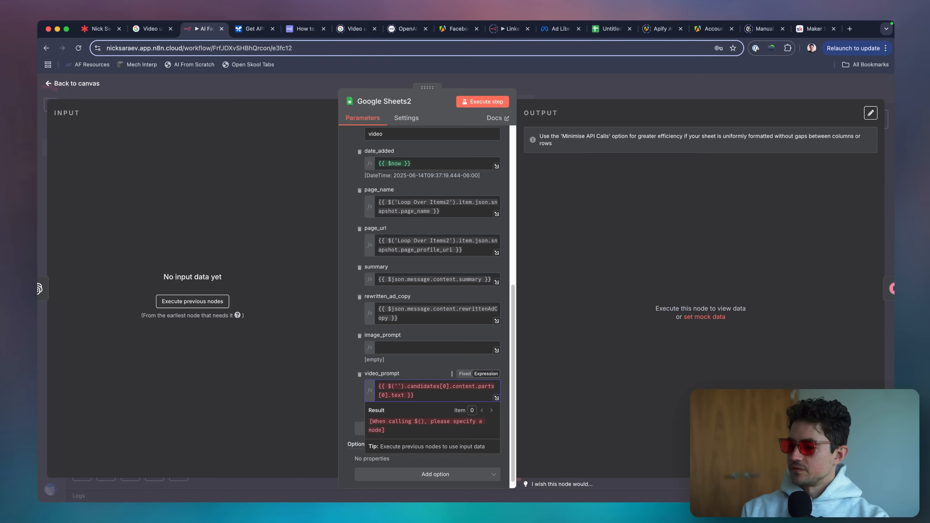
pyautogui.press('BackSpace')
pyautogui.press('BackSpace')
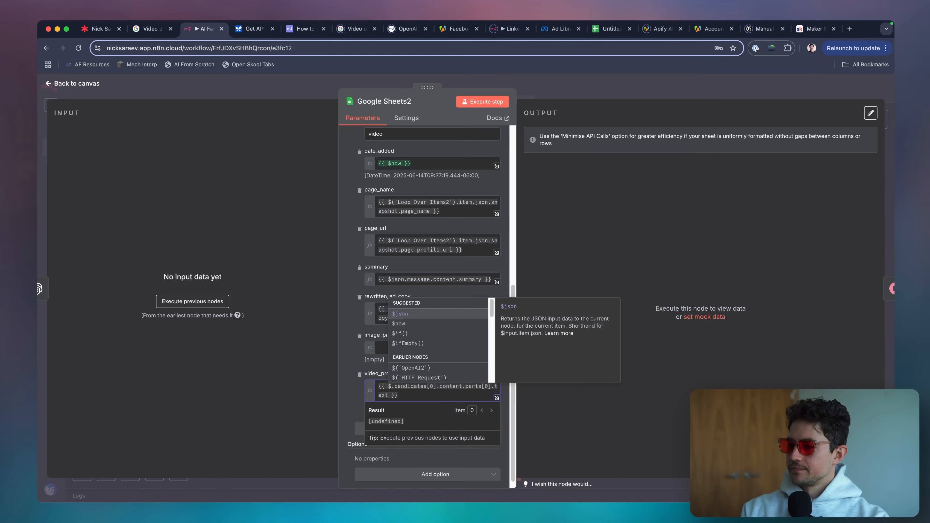
# Insert the $('OpenAI2') node reference at the start of the video_prompt expression
pyautogui.press('Down')
pyautogui.press('Down')
pyautogui.press('Down')
pyautogui.press('Down')
pyautogui.press('Down')
pyautogui.press('Up')
pyautogui.press('Return')
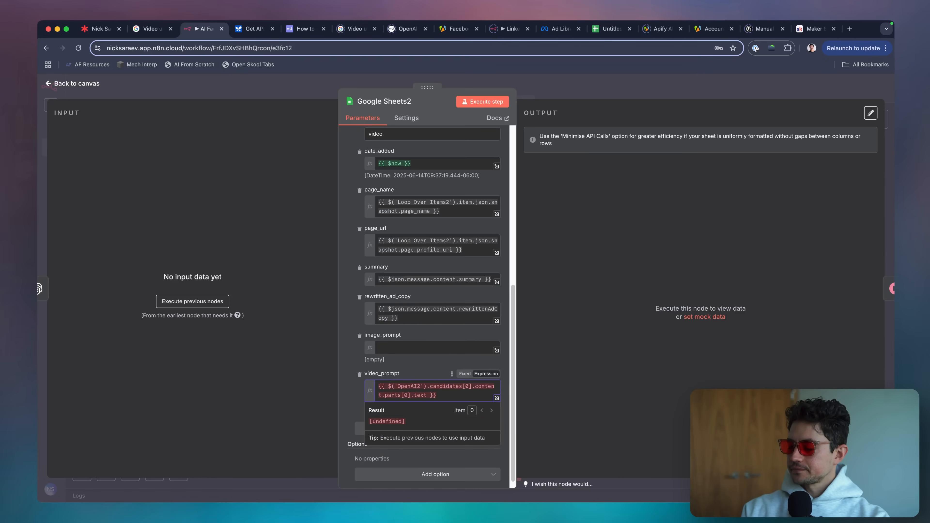
# Check the incoming HTTP Request data in the OpenAI2 node and return to the canvas
pyautogui.click(606, 91)
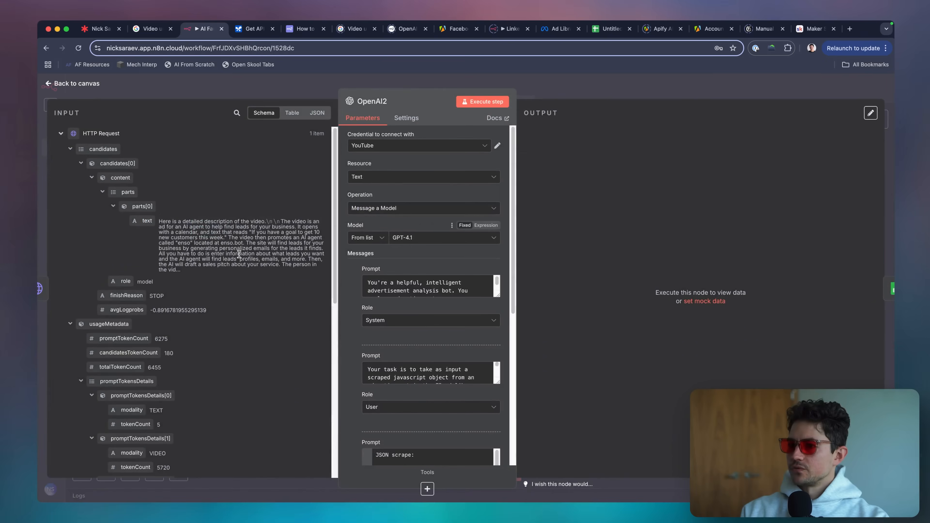
pyautogui.press('Escape')
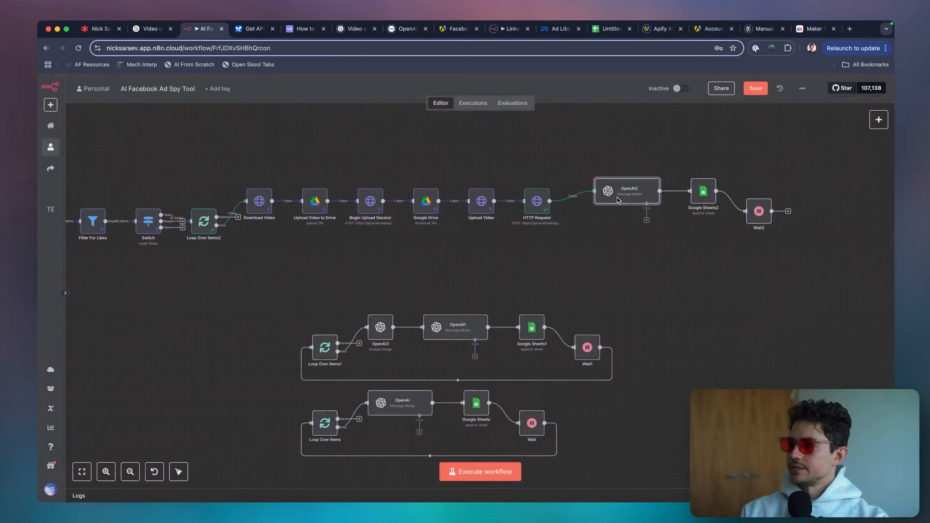
pyautogui.doubleClick(705, 193)
pyautogui.press('Escape')
pyautogui.scroll(-2, 609, 256)
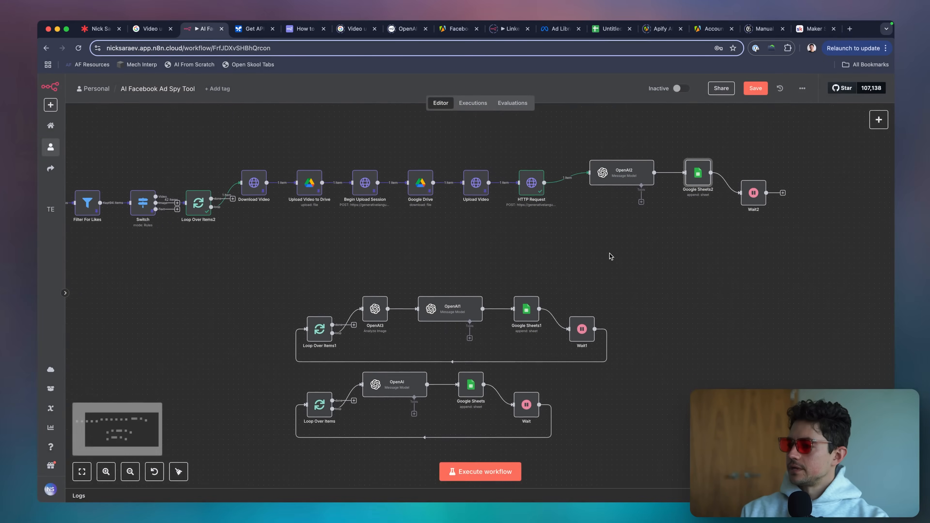
# Copy the image_prompt expression {{ $('OpenAI3').item.json.content }} from the Google Sheets1 node
pyautogui.doubleClick(524, 308)
pyautogui.scroll(-1, 411, 301)
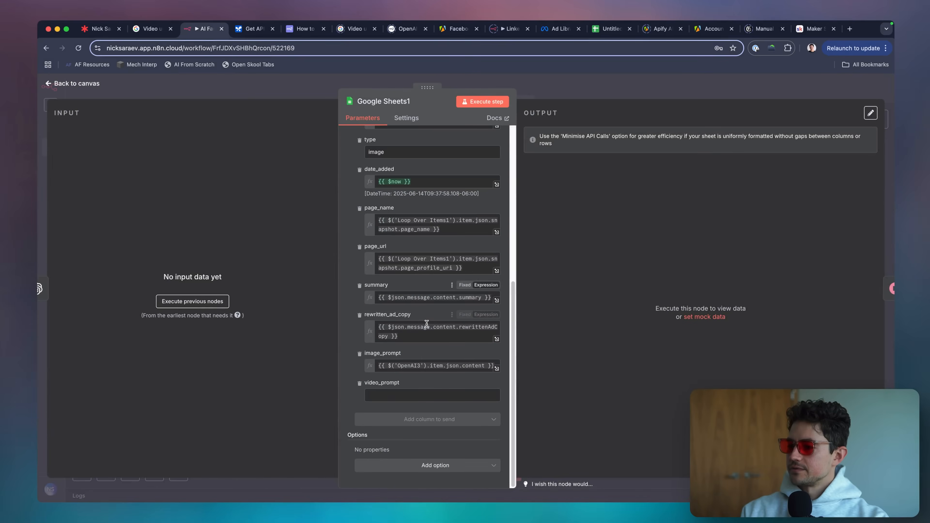
pyautogui.click(446, 365)
pyautogui.hotkey('ctrl', 'a')
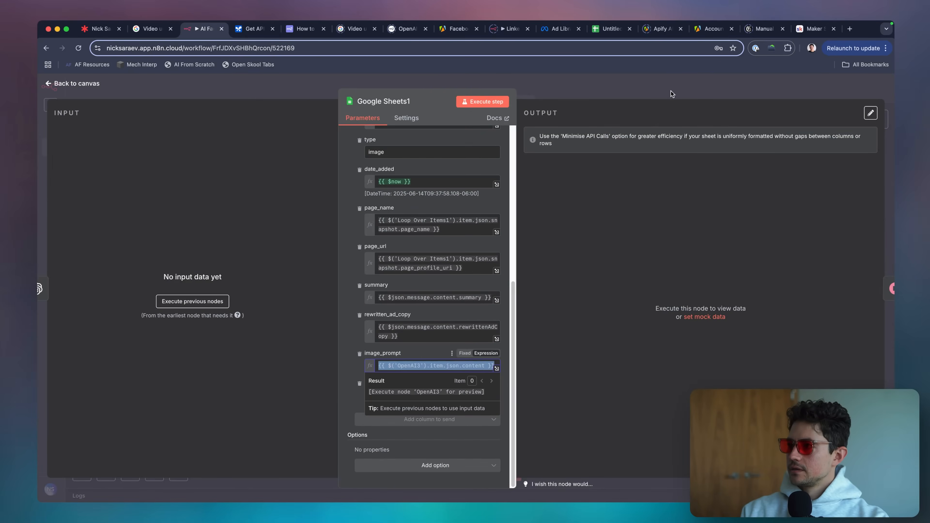
pyautogui.press('Escape')
# Replace the video_prompt expression in Google Sheets2 with {{ $('OpenAI2').item.json.content }} and close the node
pyautogui.doubleClick(695, 174)
pyautogui.scroll(-10, 450, 437)
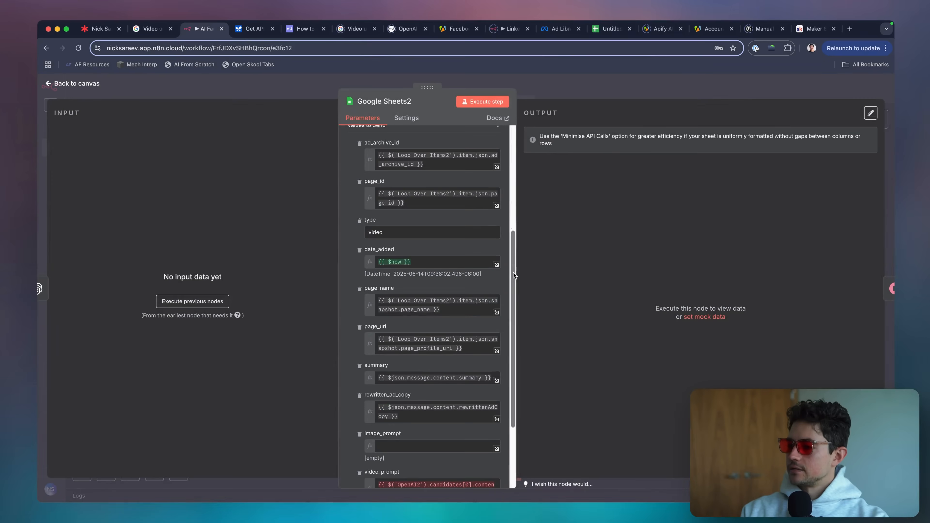
pyautogui.click(450, 437)
pyautogui.hotkey('ctrl', 'a')
pyautogui.press('BackSpace')
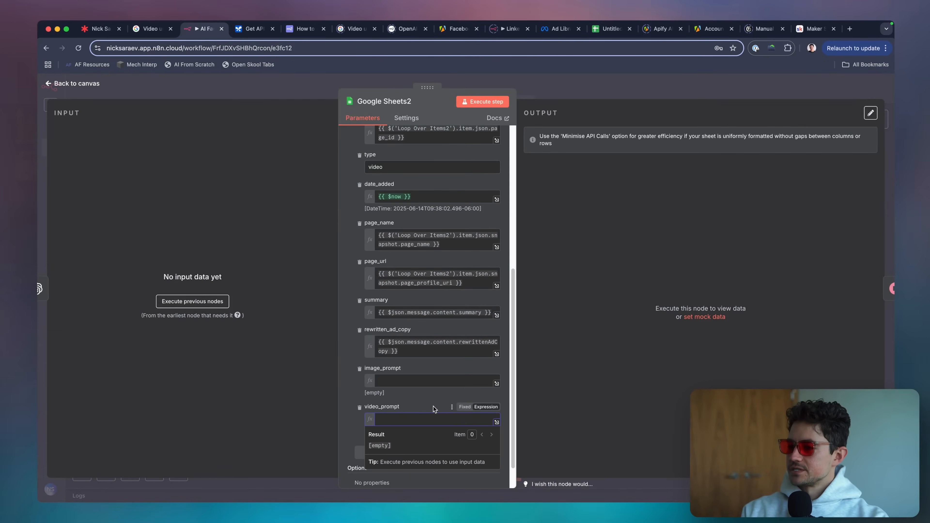
pyautogui.write("{{ $('OpenAI').item.json.content }}")
pyautogui.write('2')
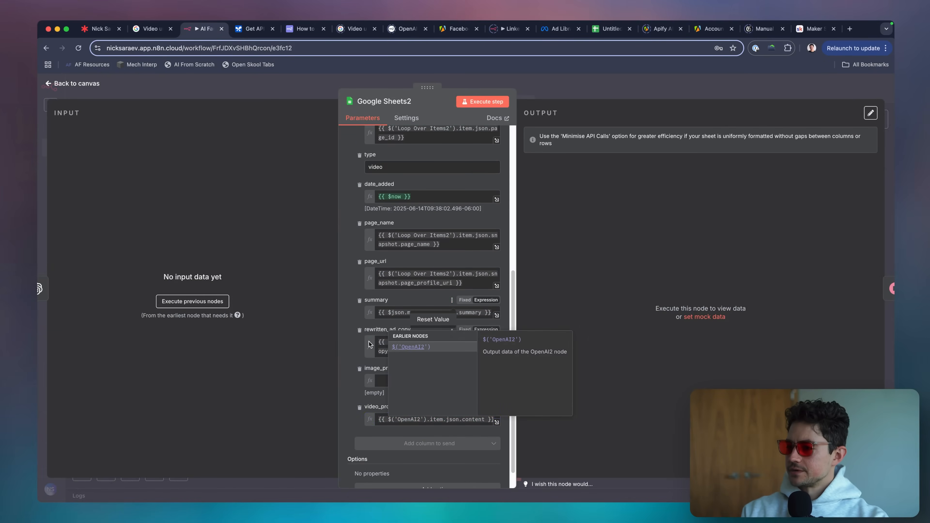
pyautogui.click(392, 379)
pyautogui.click(347, 369)
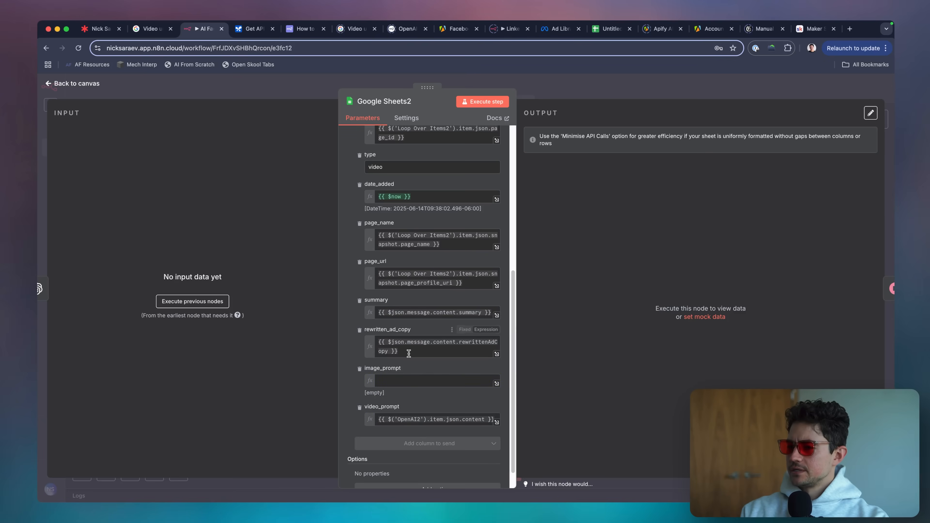
pyautogui.scroll(3, 421, 290)
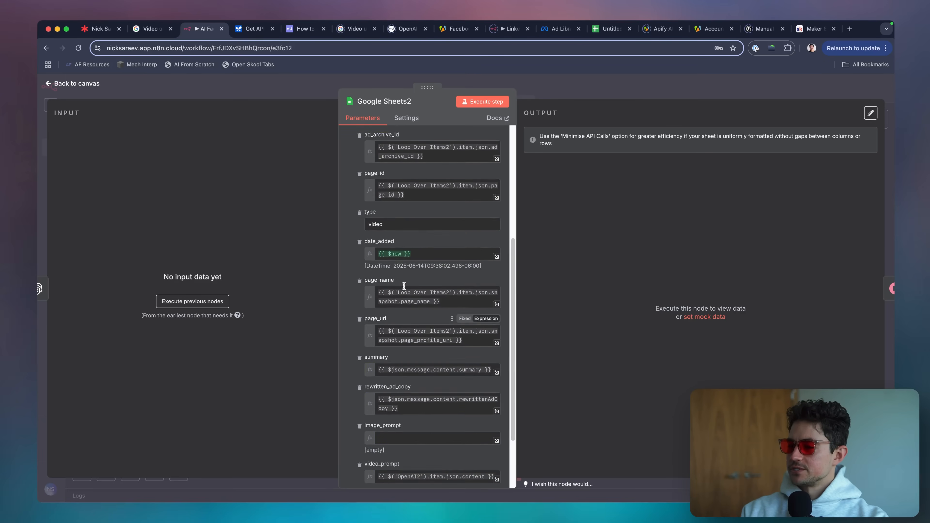
pyautogui.click(566, 92)
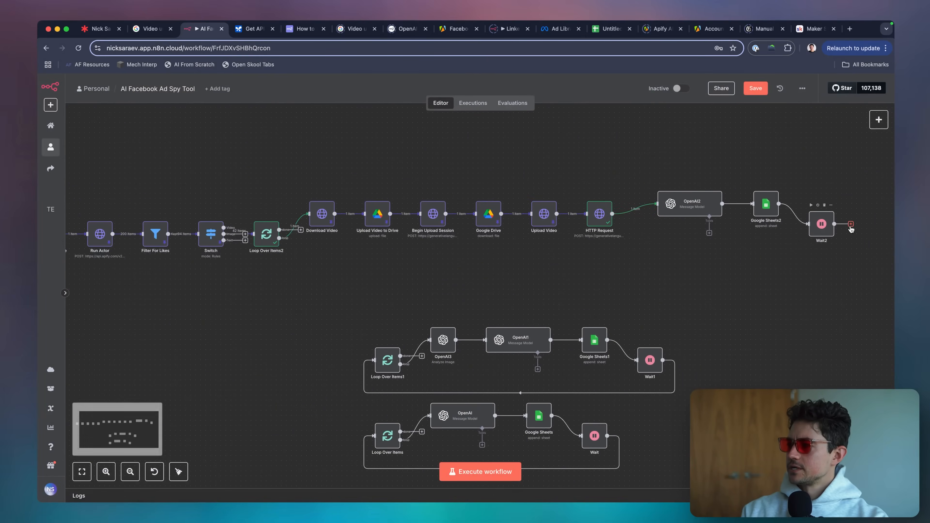
# Connect the Wait2 output back to the Loop Over Items2 input and save the workflow
pyautogui.moveTo(849, 224); pyautogui.dragTo(369, 260)
pyautogui.moveTo(241, 261); pyautogui.dragTo(252, 235)
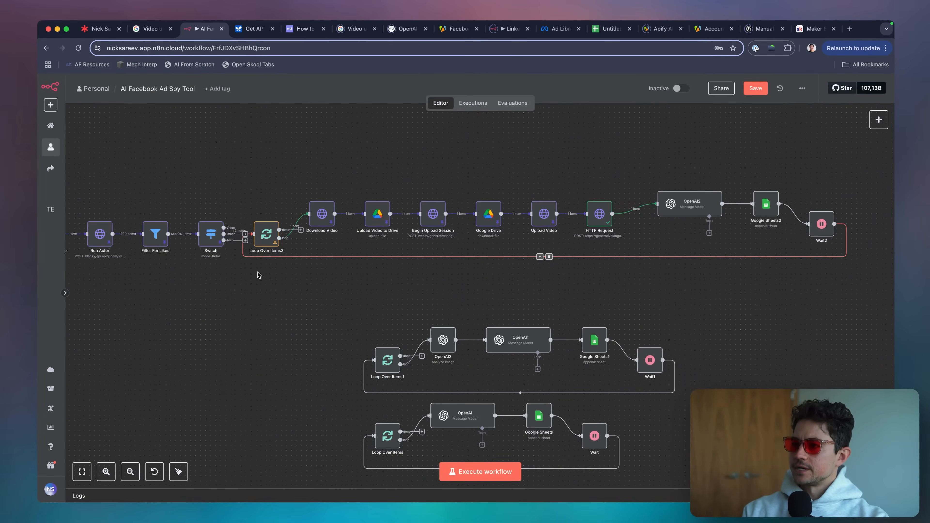
pyautogui.press('super+s')
pyautogui.hscroll(-5, 285, 299)
pyautogui.hscroll(5, 285, 299)
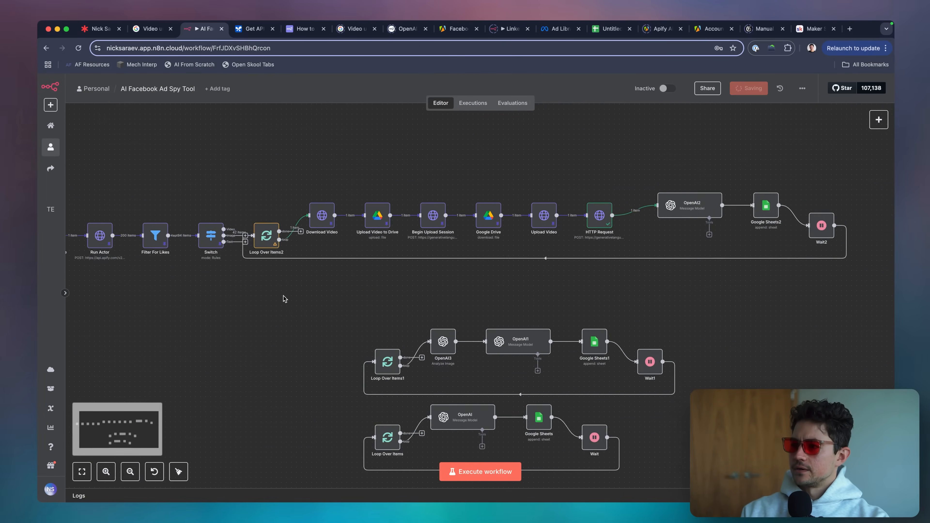
# Execute the AI Facebook Ad Spy Tool workflow
pyautogui.scroll(-1, 285, 299)
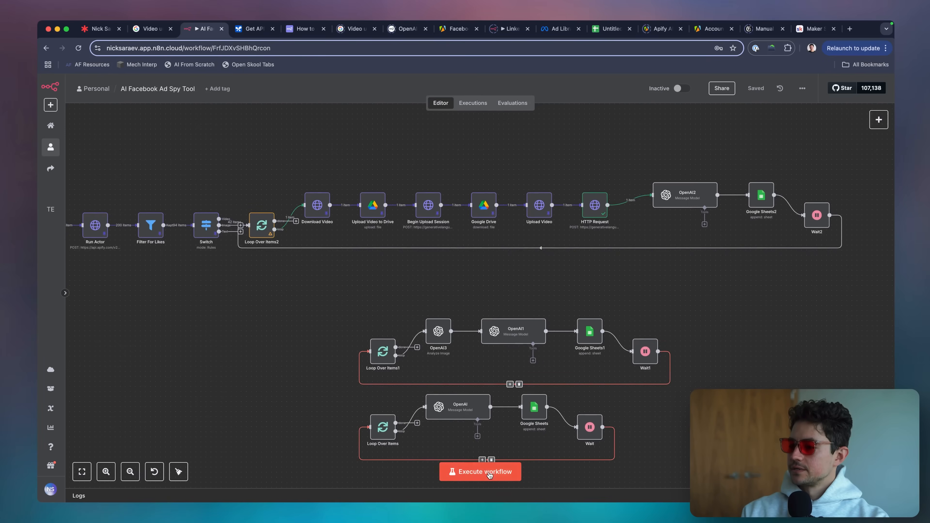
pyautogui.click(478, 472)
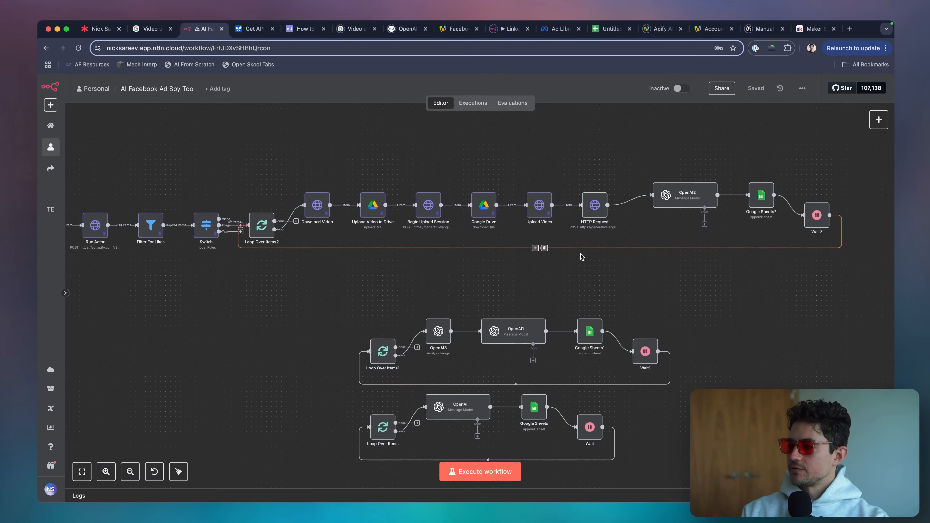
pyautogui.click(493, 472)
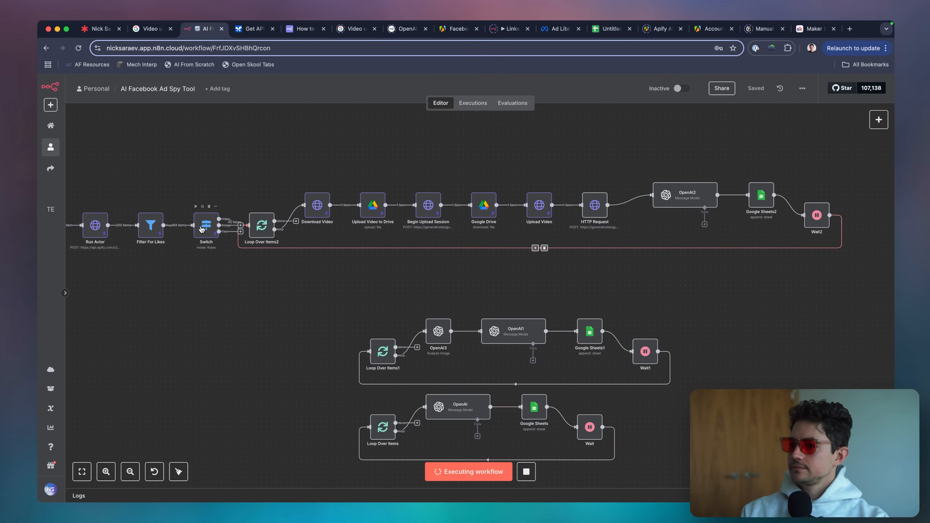
# Examine the HTTP Request node's output and follow the video branch's progress during the run
pyautogui.hscroll(5, 395, 249)
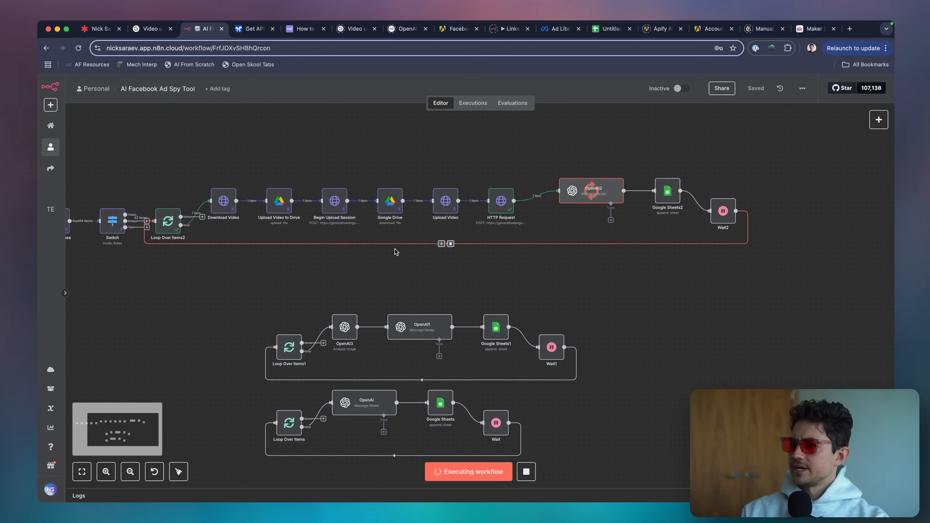
pyautogui.hscroll(4, 395, 252)
pyautogui.doubleClick(432, 201)
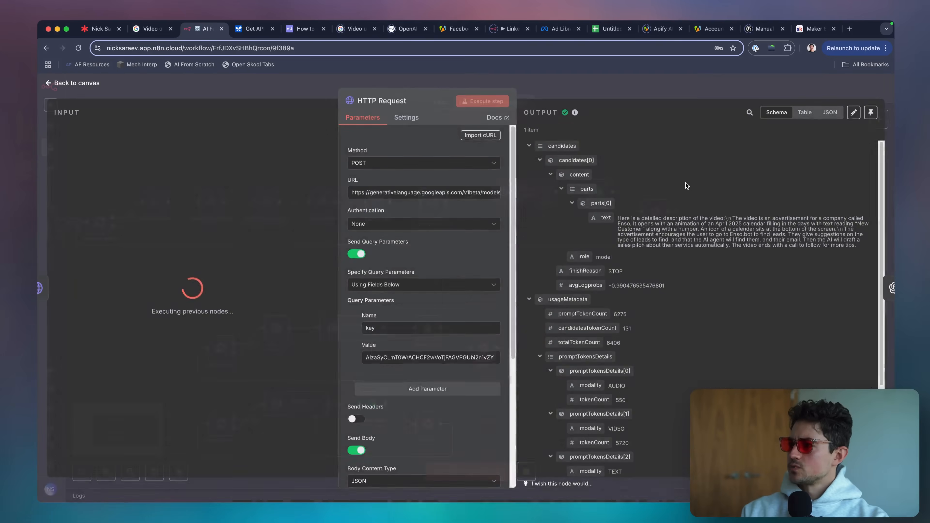
pyautogui.click(691, 84)
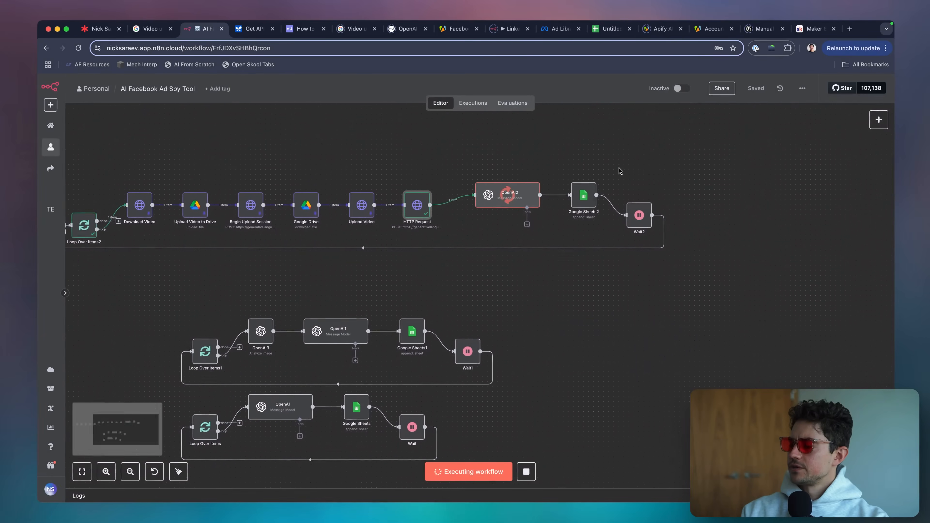
pyautogui.hscroll(5, 458, 187)
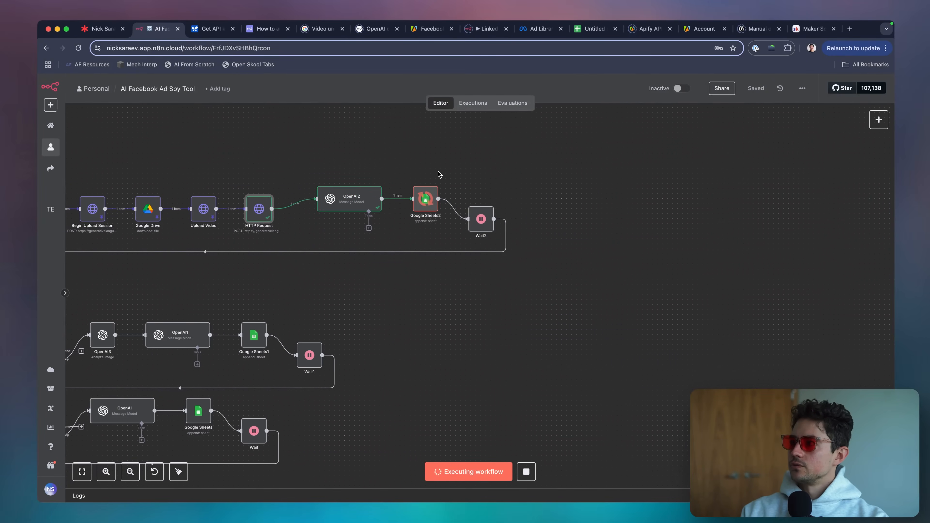
pyautogui.hscroll(-15, 507, 217)
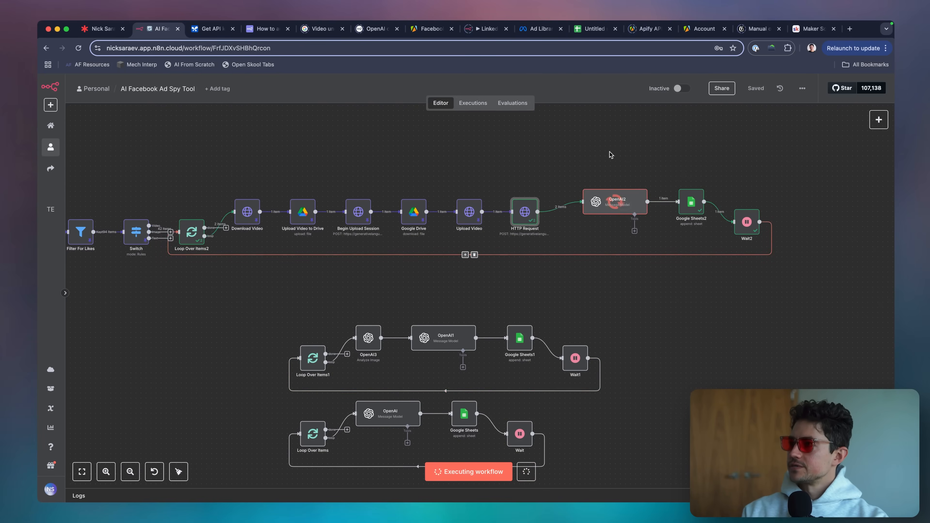
# Switch to the Facebook Ad Library Analyzer DB sheet and shrink all rows to a single text line in height
pyautogui.press('super+grave')
pyautogui.click(112, 351)
pyautogui.press('cmd+a')
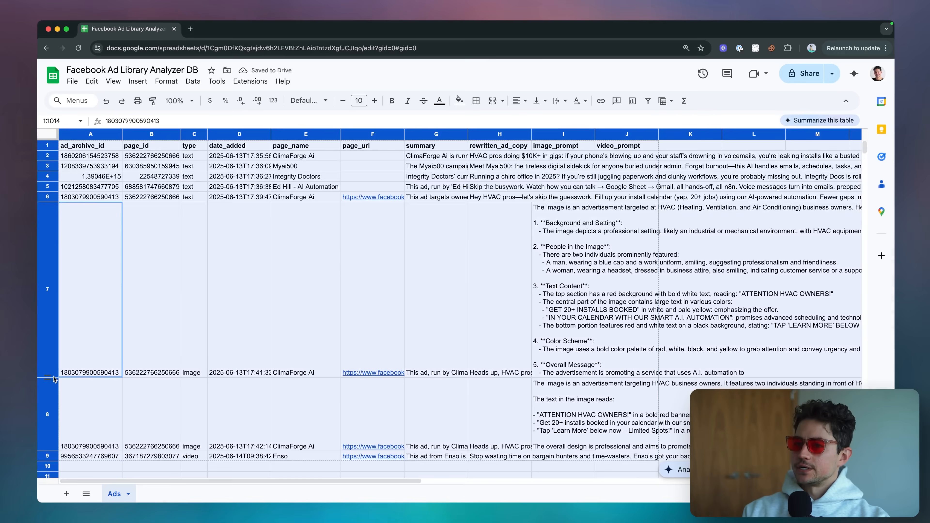
pyautogui.moveTo(54, 379); pyautogui.dragTo(51, 211)
pyautogui.click(153, 205)
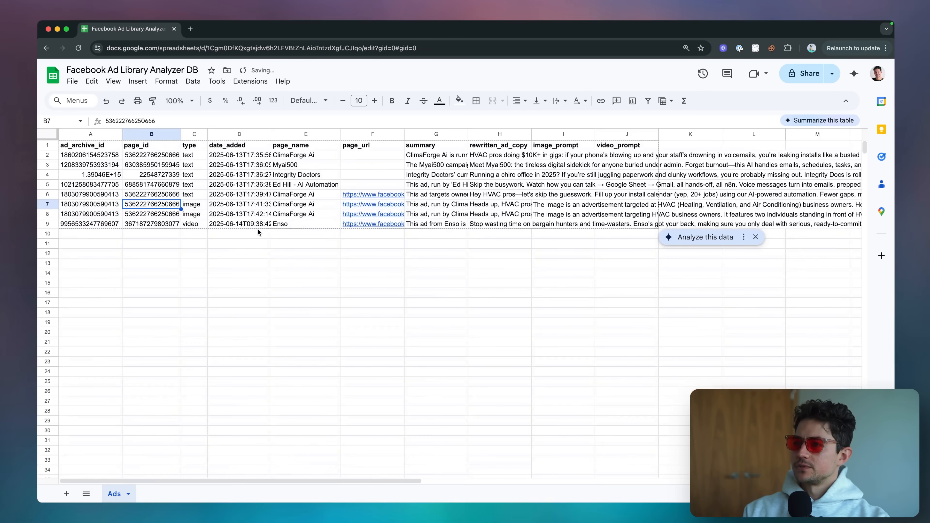
# Review the type entries of the image and video rows and widen the page_url column to fit the full links
pyautogui.click(283, 223)
pyautogui.hscroll(1, 283, 223)
pyautogui.click(186, 150)
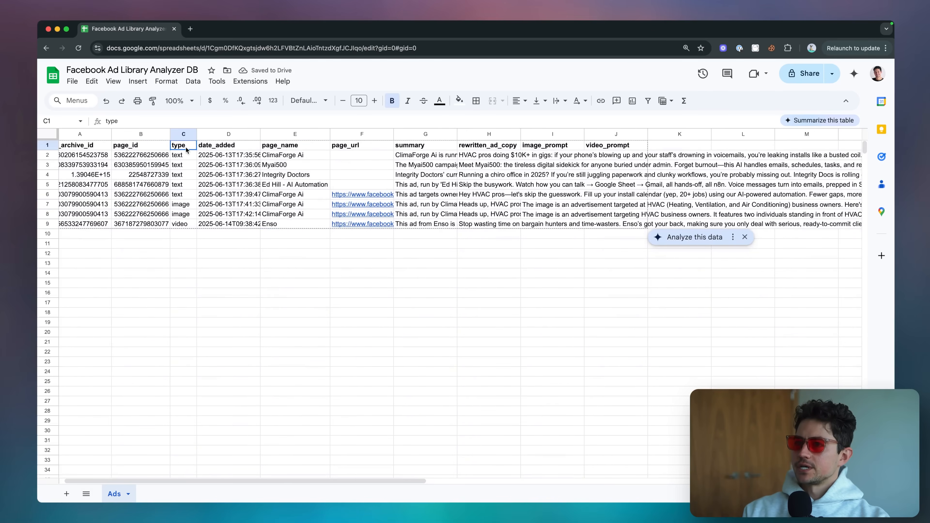
pyautogui.click(185, 204)
pyautogui.click(184, 214)
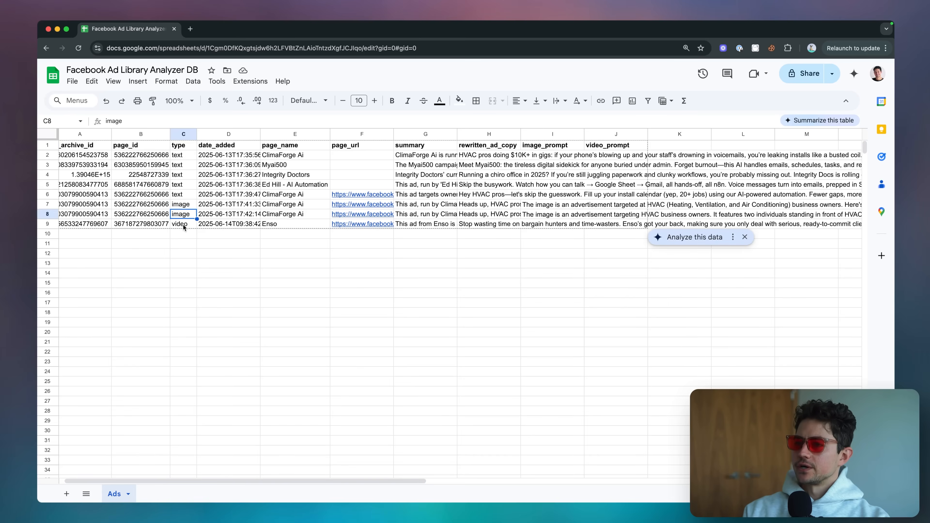
pyautogui.click(184, 224)
pyautogui.hscroll(3, 253, 231)
pyautogui.moveTo(331, 134); pyautogui.dragTo(412, 134)
pyautogui.hscroll(-3, 336, 163)
pyautogui.hscroll(-1, 335, 163)
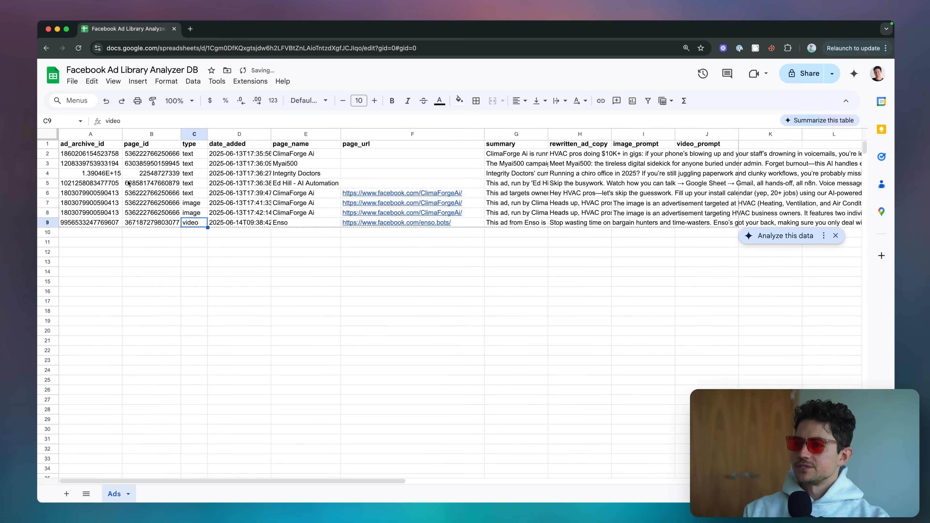
# Delete rows 2 to 5 from the Ads sheet
pyautogui.click(50, 184)
pyautogui.keyDown('shift'); pyautogui.click(50, 155); pyautogui.keyUp('shift')
pyautogui.rightClick(50, 155)
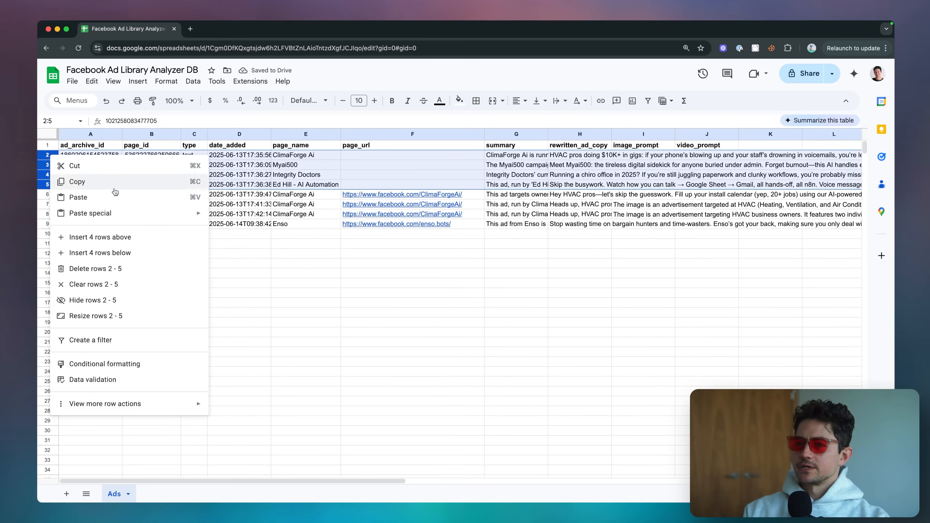
pyautogui.click(104, 267)
# Widen the summary, rewritten_ad_copy, image_prompt and video_prompt columns of the Ads sheet
pyautogui.hscroll(5, 289, 242)
pyautogui.click(298, 233)
pyautogui.hscroll(3, 297, 234)
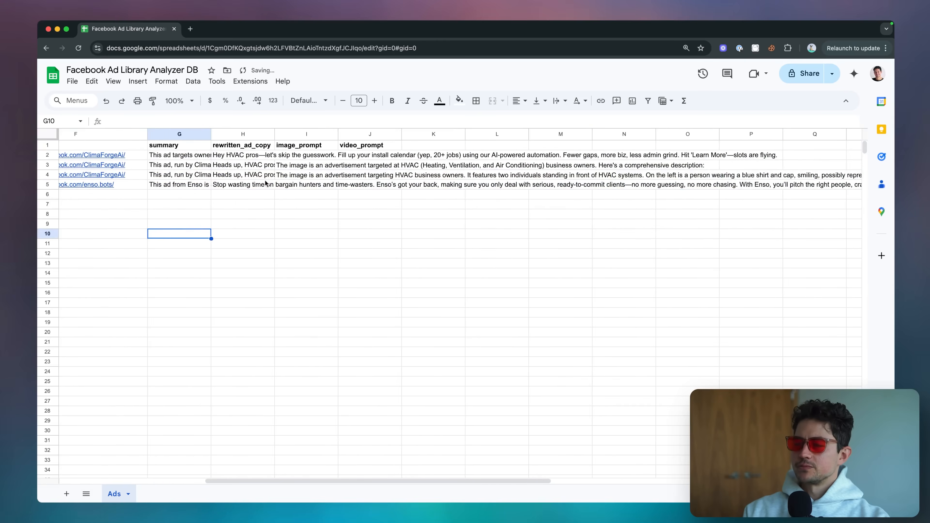
pyautogui.moveTo(206, 136); pyautogui.dragTo(449, 135)
pyautogui.hscroll(4, 295, 215)
pyautogui.click(295, 214)
pyautogui.hscroll(5, 346, 139)
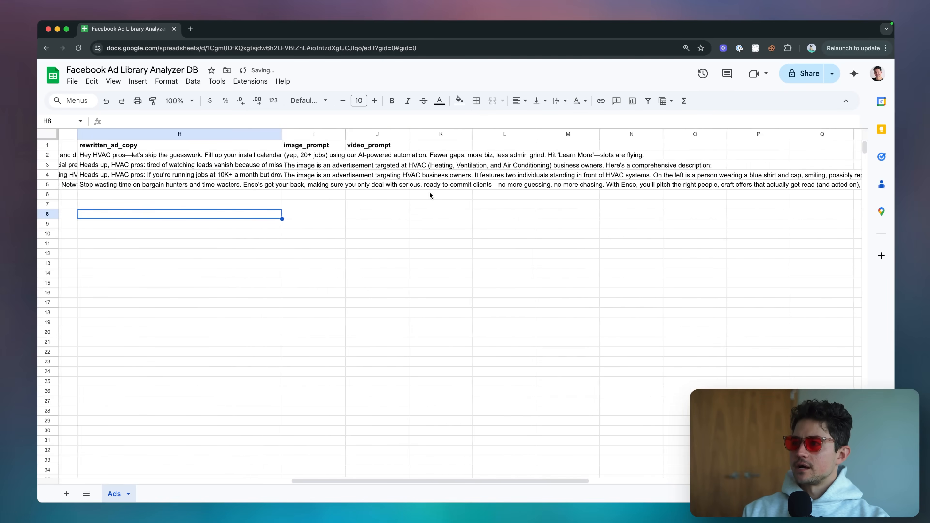
pyautogui.moveTo(326, 134); pyautogui.dragTo(433, 135)
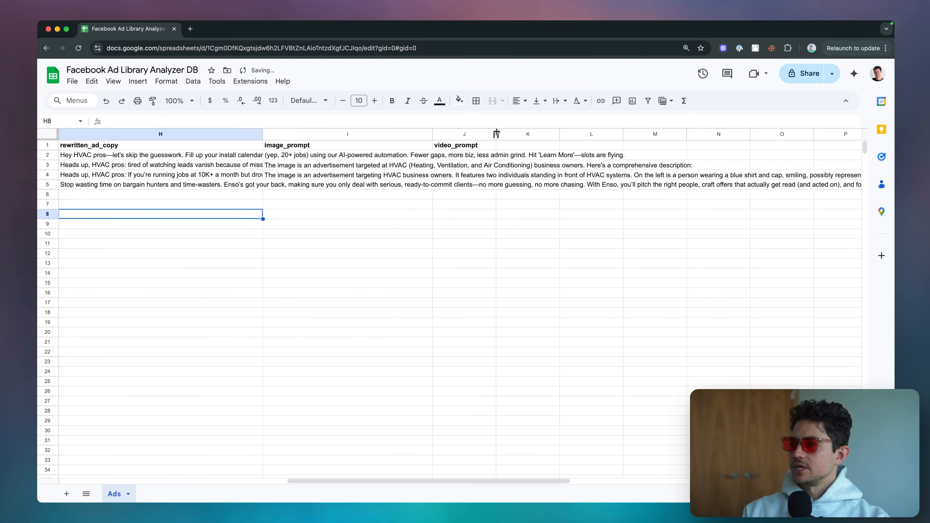
pyautogui.moveTo(497, 134); pyautogui.dragTo(717, 134)
# Read the full summary text in the Enso video ad's row without changing the cell
pyautogui.hscroll(-5, 652, 150)
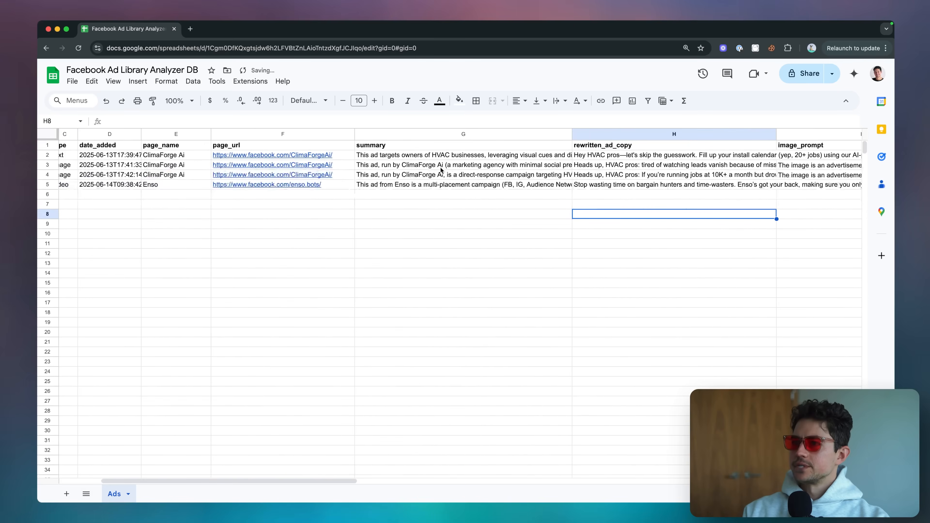
pyautogui.hscroll(-1, 441, 170)
pyautogui.click(359, 186)
pyautogui.hscroll(4, 358, 186)
pyautogui.doubleClick(358, 186)
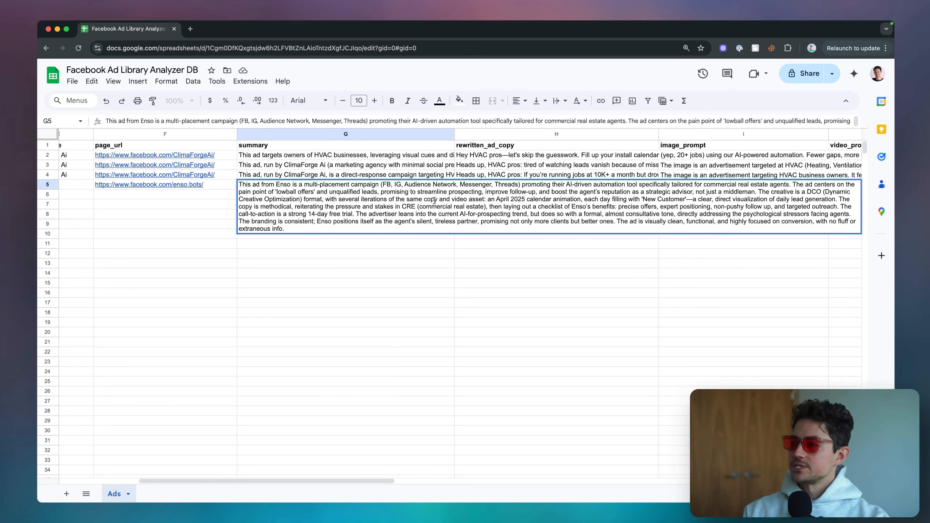
pyautogui.press('super+a')
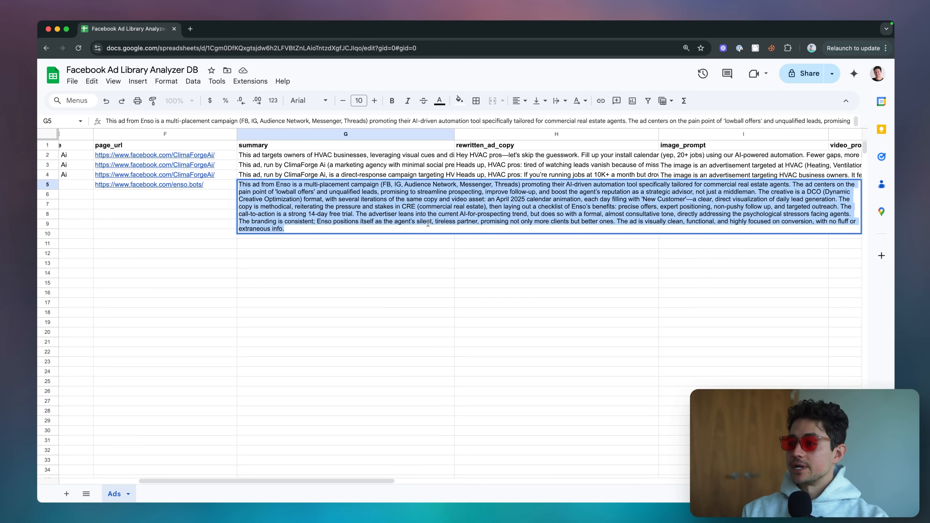
pyautogui.press('Escape')
# Read the Enso row's rewritten_ad_copy and check its image_prompt and video_prompt cells
pyautogui.hscroll(5, 421, 216)
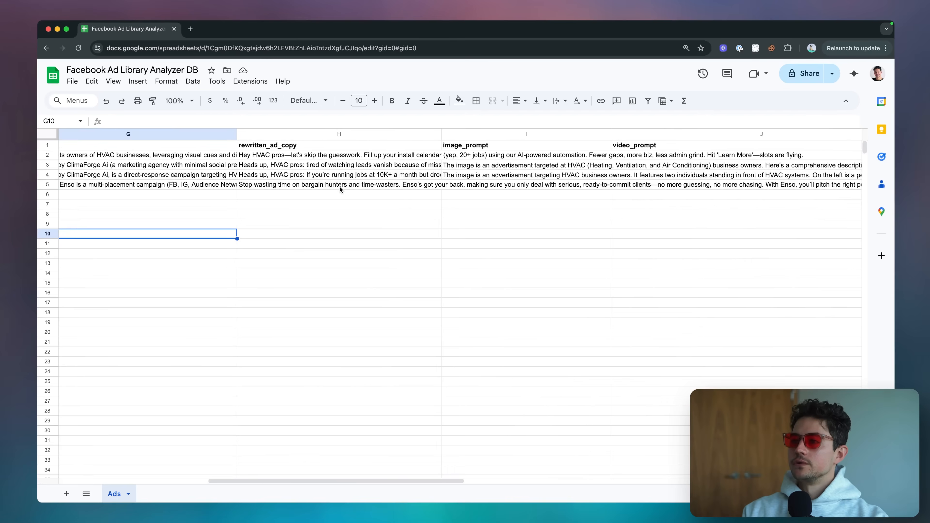
pyautogui.doubleClick(400, 182)
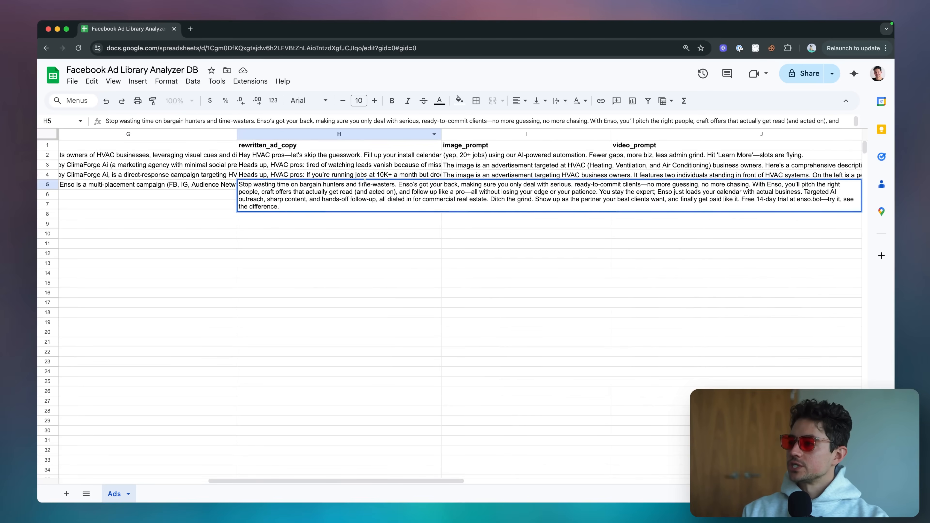
pyautogui.click(366, 226)
pyautogui.hscroll(4, 366, 224)
pyautogui.doubleClick(375, 185)
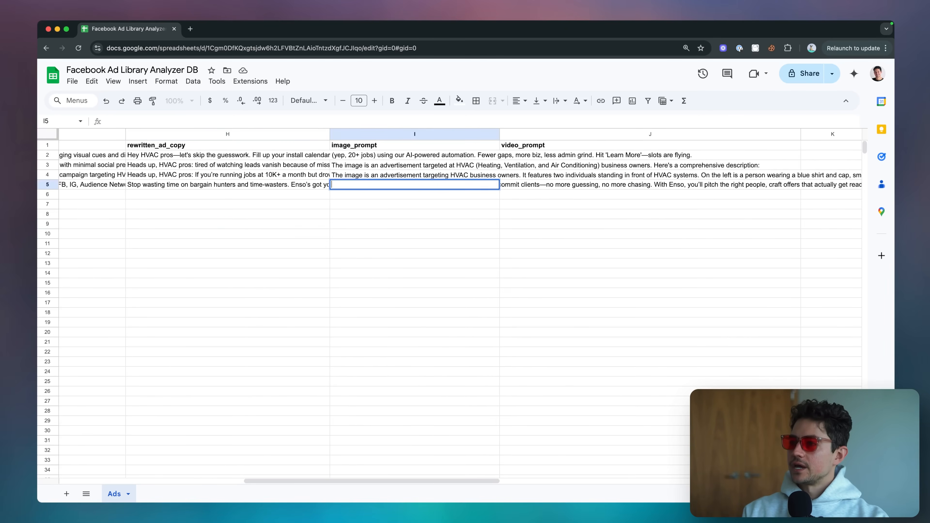
pyautogui.click(551, 185)
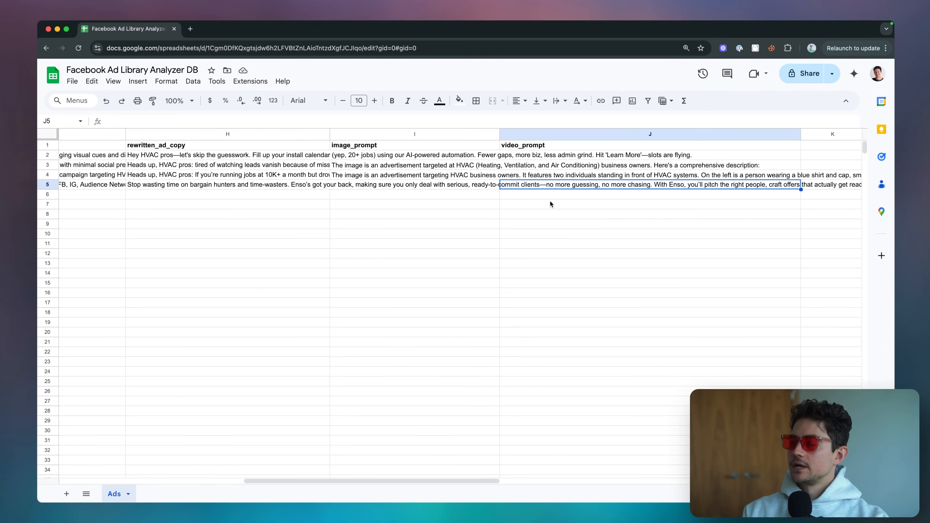
pyautogui.hscroll(3, 551, 203)
pyautogui.hscroll(-8, 551, 203)
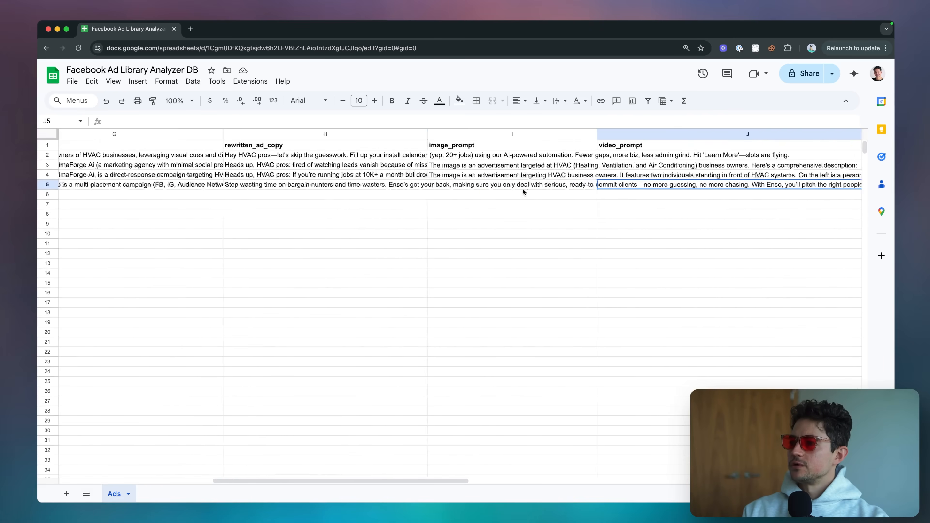
pyautogui.hscroll(10, 522, 188)
pyautogui.hscroll(1, 522, 187)
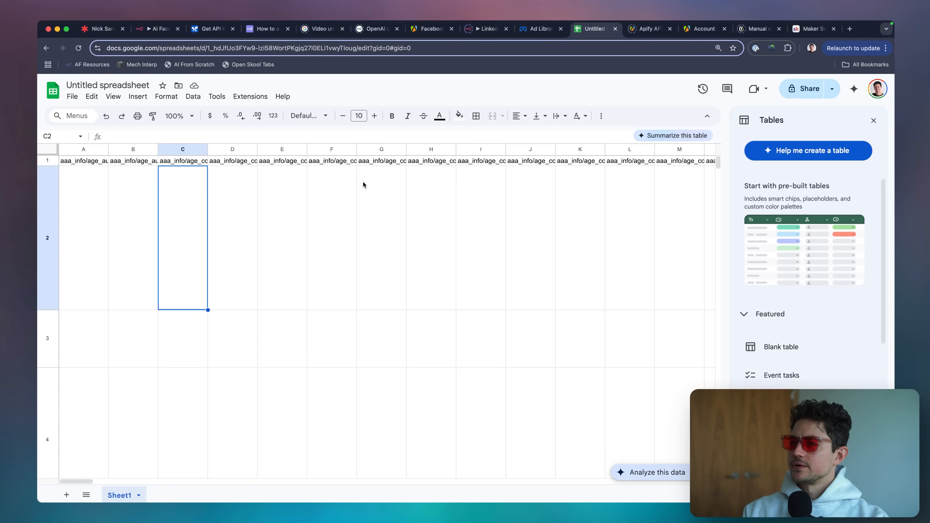
# Close the untitled spreadsheet and return to the AI Facebook Ad Spy Tool workflow in n8n
pyautogui.press('super+w')
pyautogui.click(164, 29)
pyautogui.hscroll(3, 448, 198)
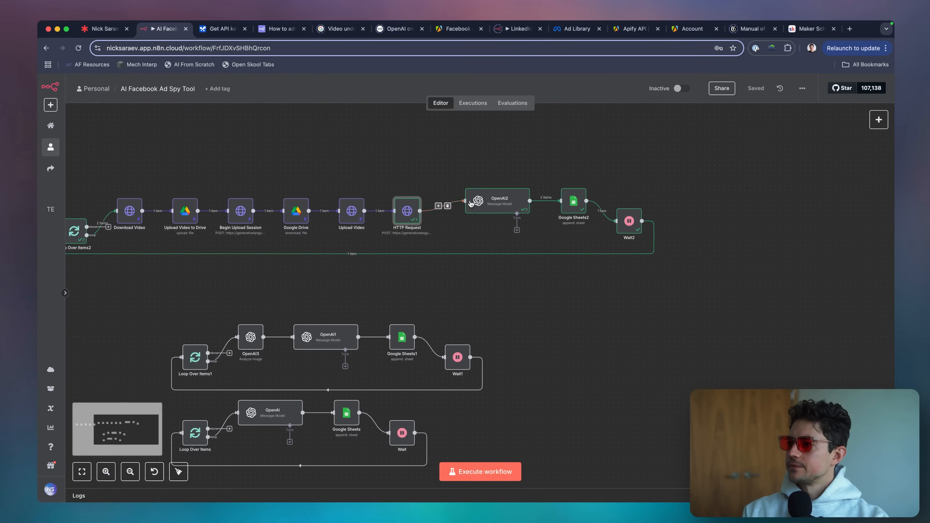
# Map video_prompt in Google Sheets2 to {{ $('HTTP Request').item.json.candidates[0].content.parts[0].text }} and close the node
pyautogui.scroll(5, 615, 192)
pyautogui.click(516, 220)
pyautogui.doubleClick(493, 224)
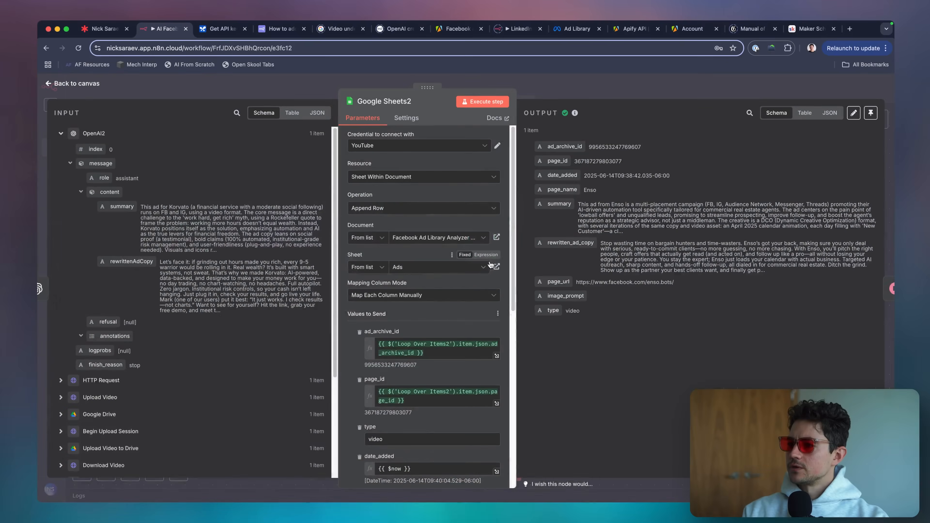
pyautogui.scroll(-5, 429, 294)
pyautogui.click(61, 381)
pyautogui.scroll(-3, 146, 379)
pyautogui.scroll(-2, 146, 380)
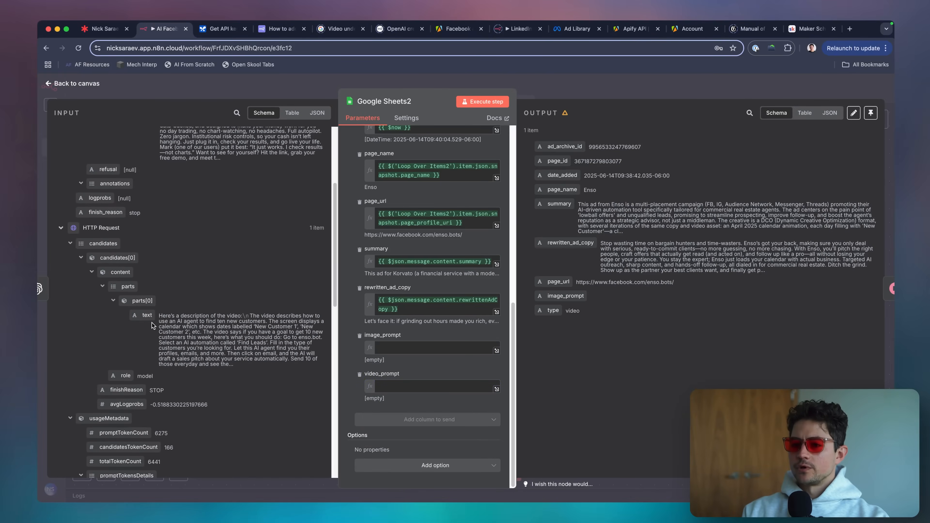
pyautogui.moveTo(147, 316); pyautogui.dragTo(424, 375)
pyautogui.click(424, 375)
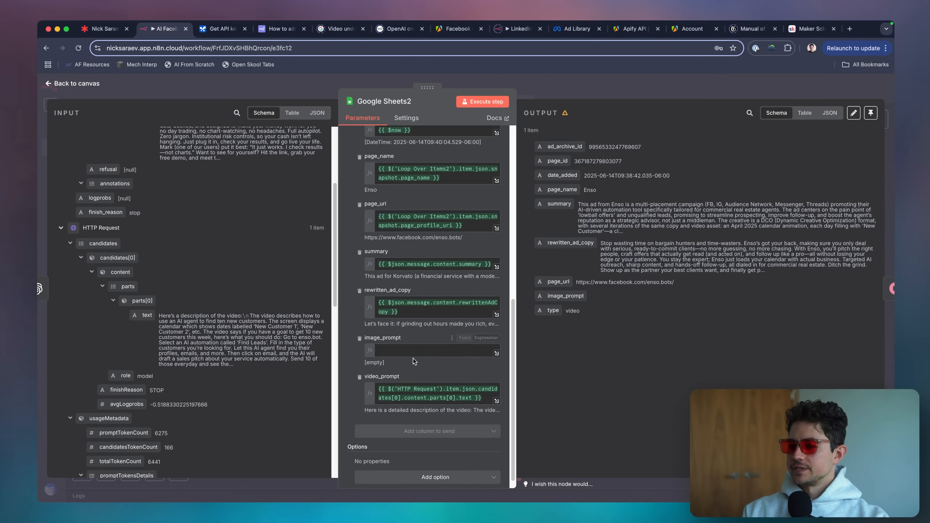
pyautogui.press('Escape')
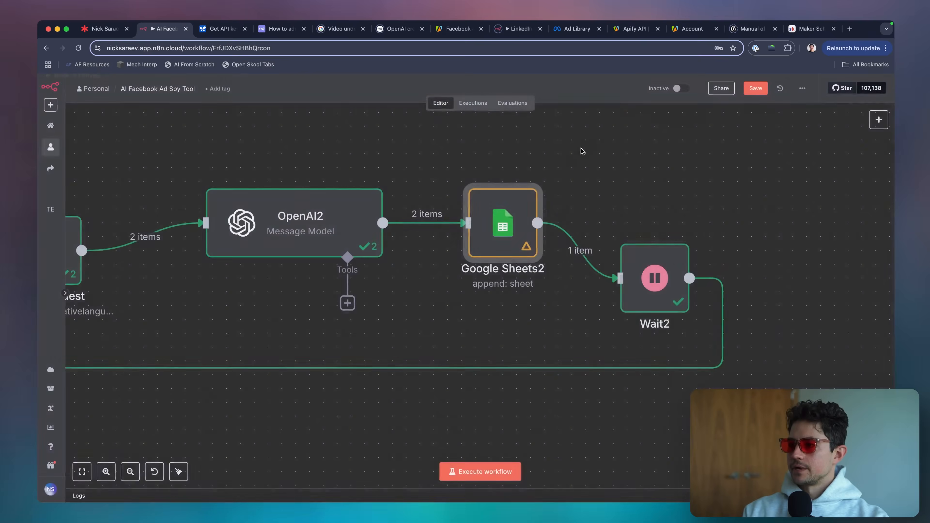
# Save the workflow, execute it again and follow the video branch during the run
pyautogui.scroll(-5, 586, 170)
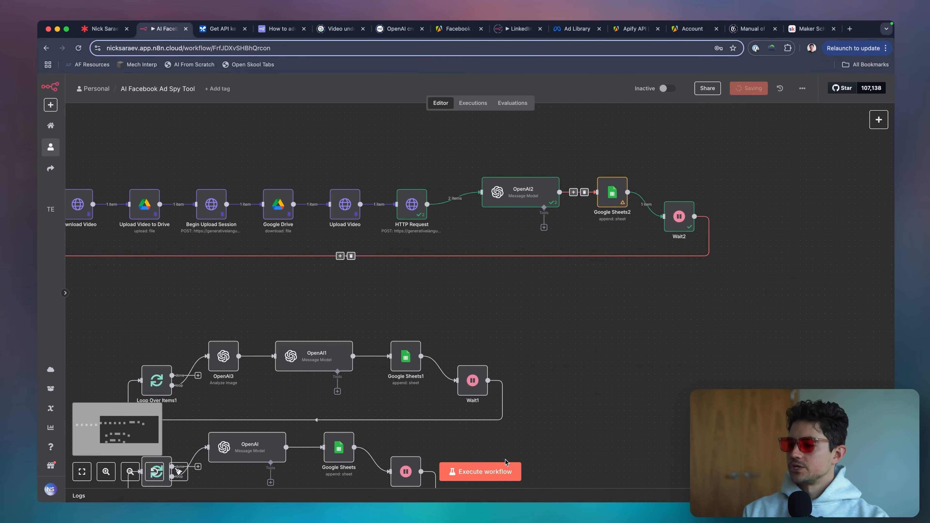
pyautogui.click(480, 472)
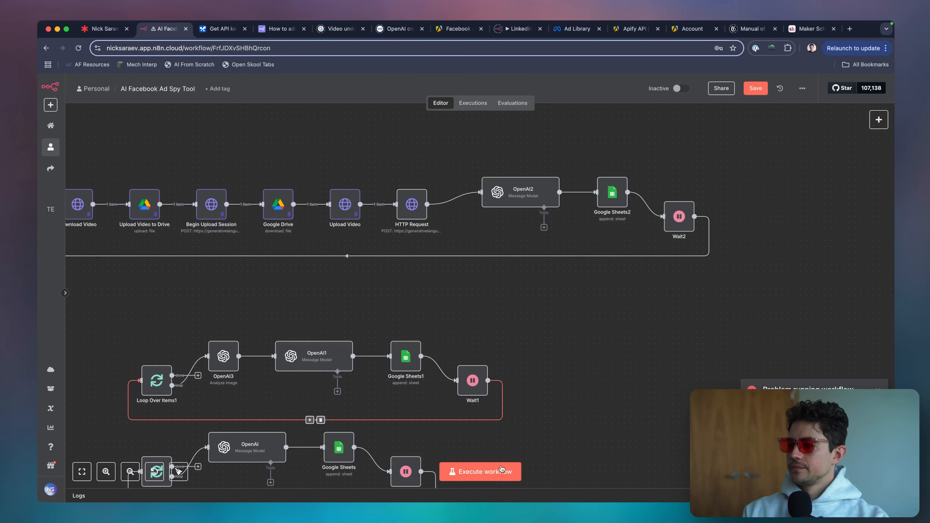
pyautogui.click(502, 471)
pyautogui.hscroll(-3, 524, 292)
pyautogui.scroll(2, 523, 293)
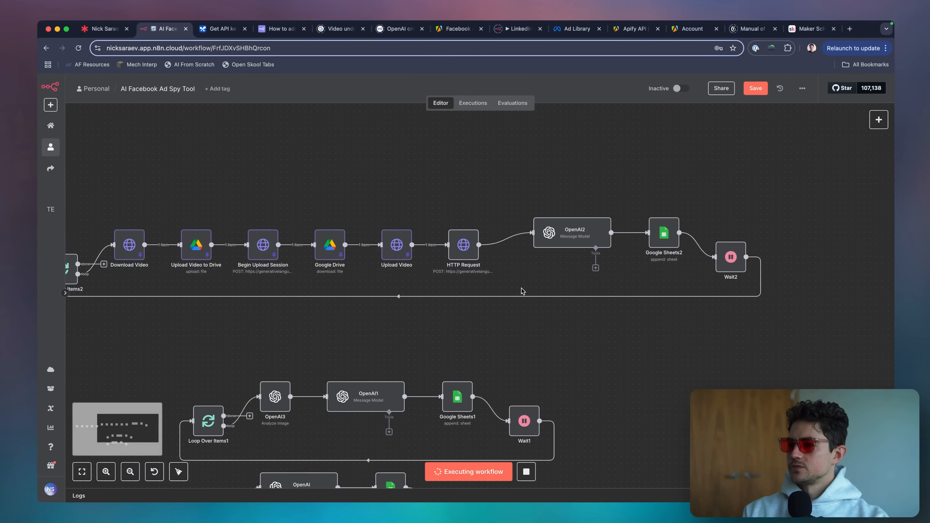
pyautogui.hscroll(-3, 523, 291)
pyautogui.scroll(-2, 522, 291)
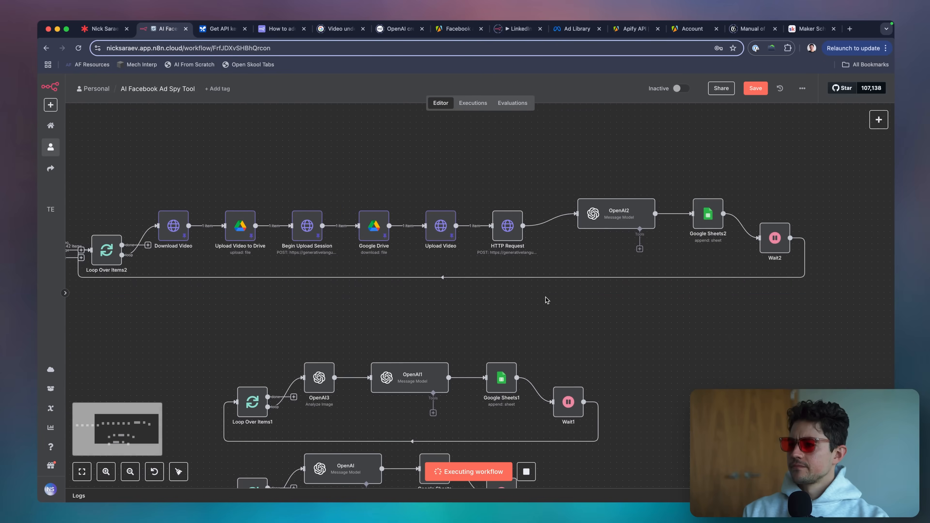
pyautogui.hscroll(-2, 546, 299)
pyautogui.hscroll(1, 547, 300)
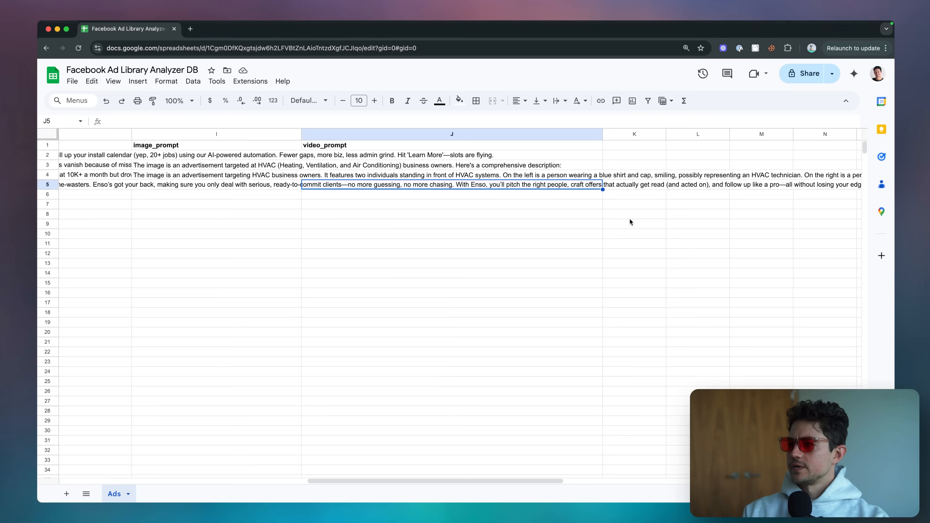
# Read the new video_prompt description in cell J6 of the Facebook Ad Library Analyzer DB sheet
pyautogui.hscroll(-1, 512, 213)
pyautogui.click(484, 196)
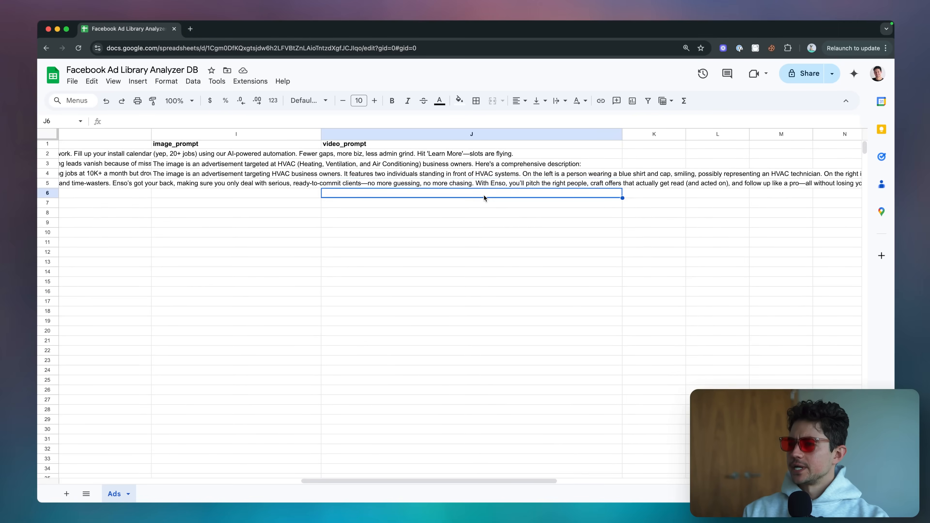
pyautogui.hscroll(-2, 484, 195)
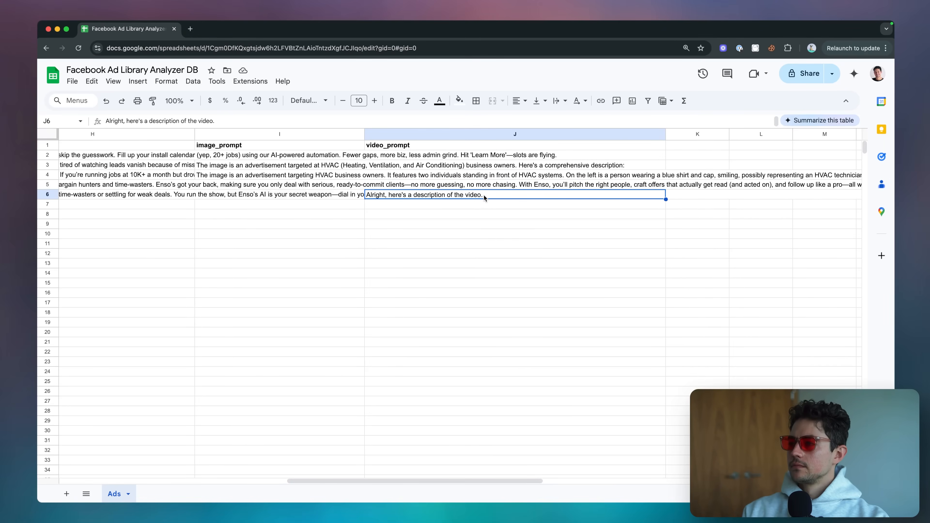
pyautogui.press('Return')
pyautogui.tripleClick(491, 209)
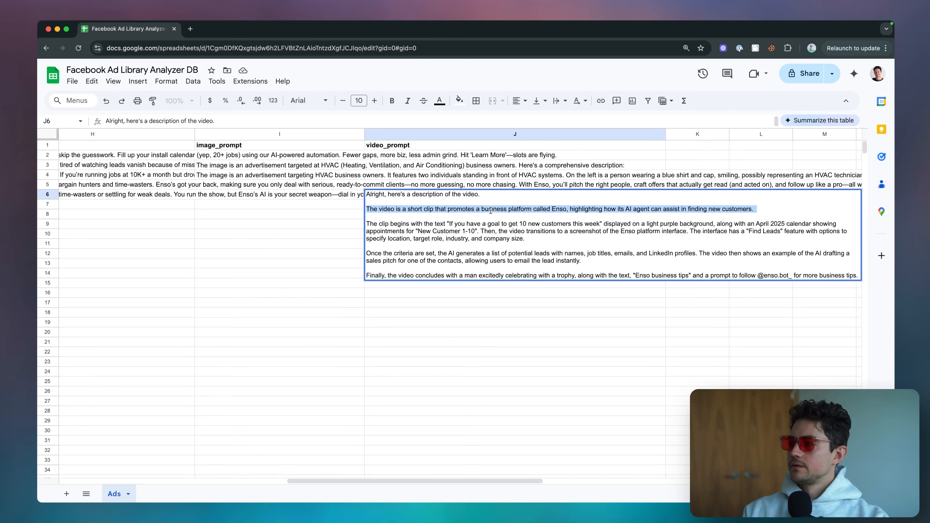
pyautogui.tripleClick(503, 227)
pyautogui.tripleClick(552, 260)
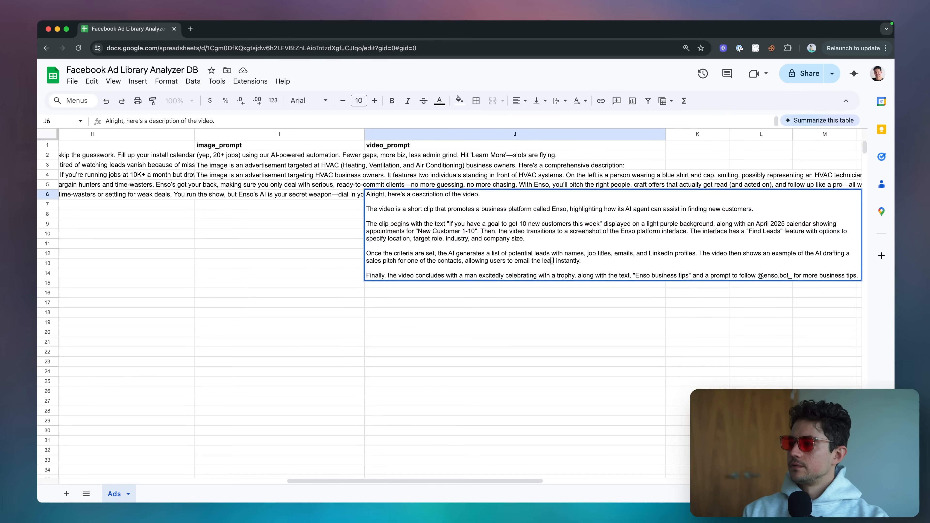
pyautogui.tripleClick(574, 276)
pyautogui.click(604, 264)
pyautogui.press('Escape')
# Change the video prompt in the n8n HTTP Request node to "Describe this video in excruciating detail. Do not output anything but the description of the video."
pyautogui.press('super+grave')
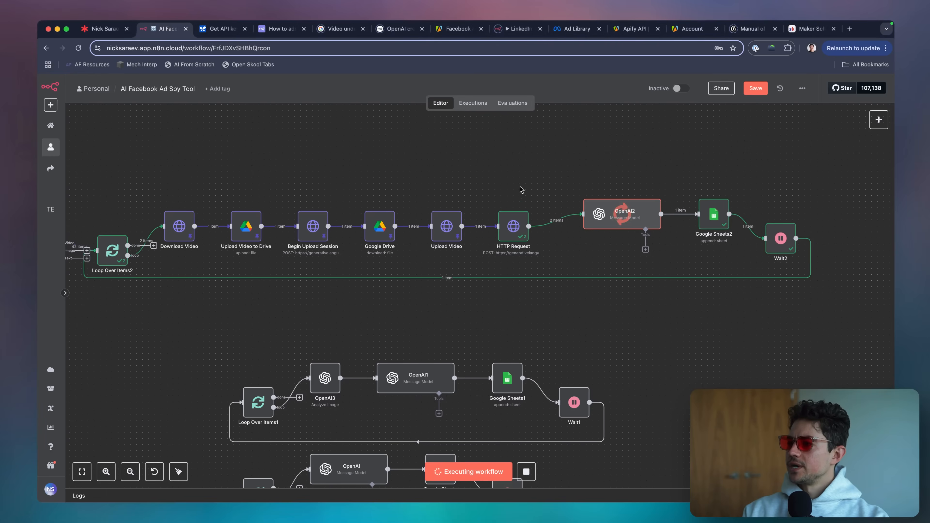
pyautogui.doubleClick(513, 226)
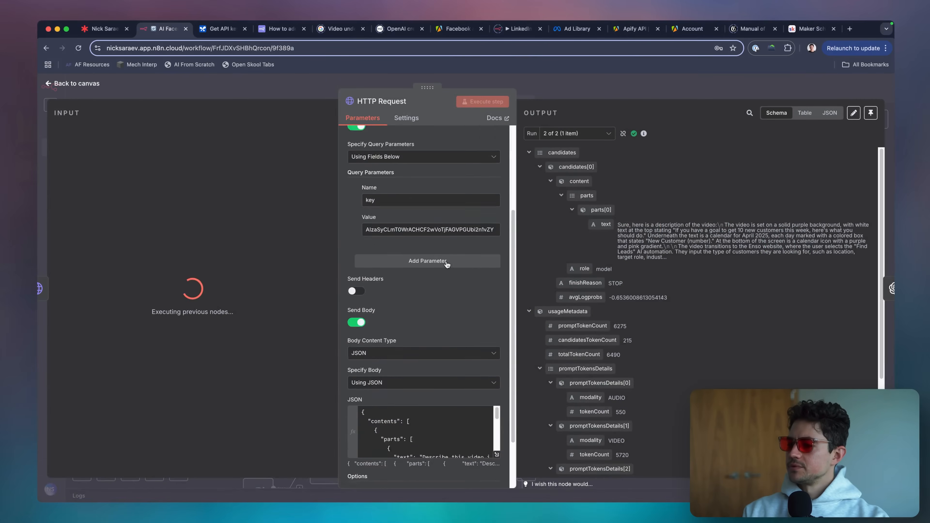
pyautogui.scroll(-3, 447, 264)
pyautogui.scroll(-2, 449, 371)
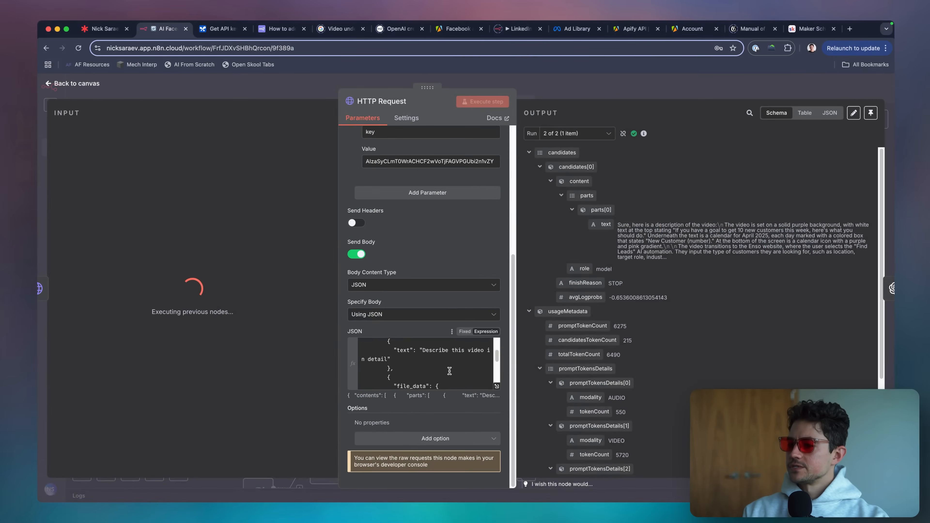
pyautogui.click(389, 358)
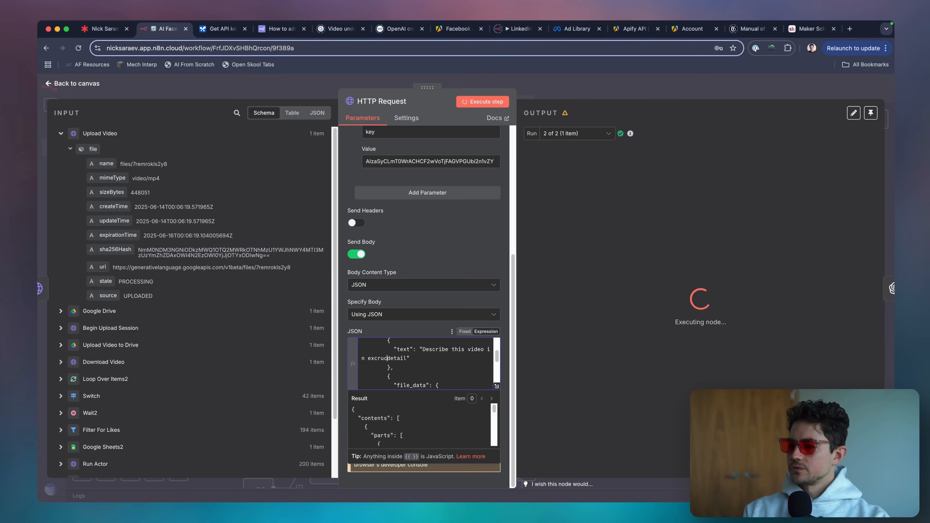
pyautogui.write('Do n')
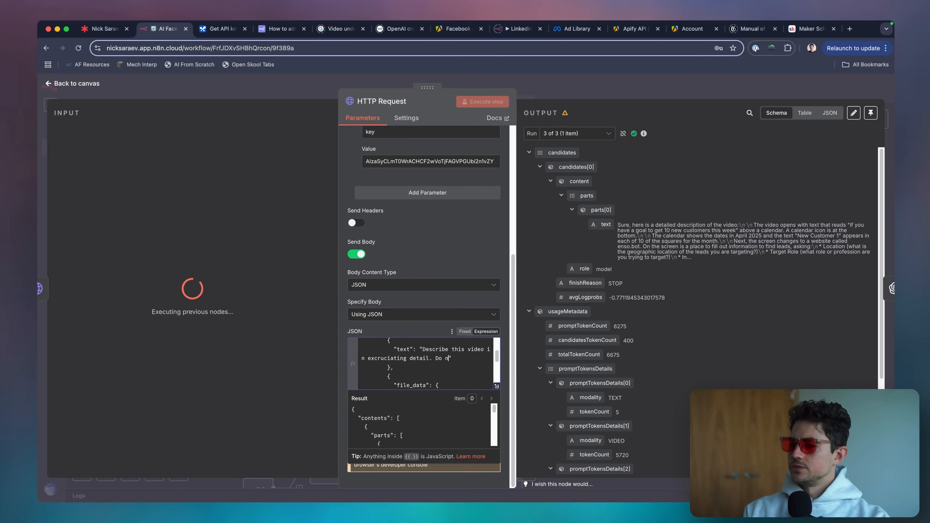
pyautogui.write('ot output anything but the description of the video.')
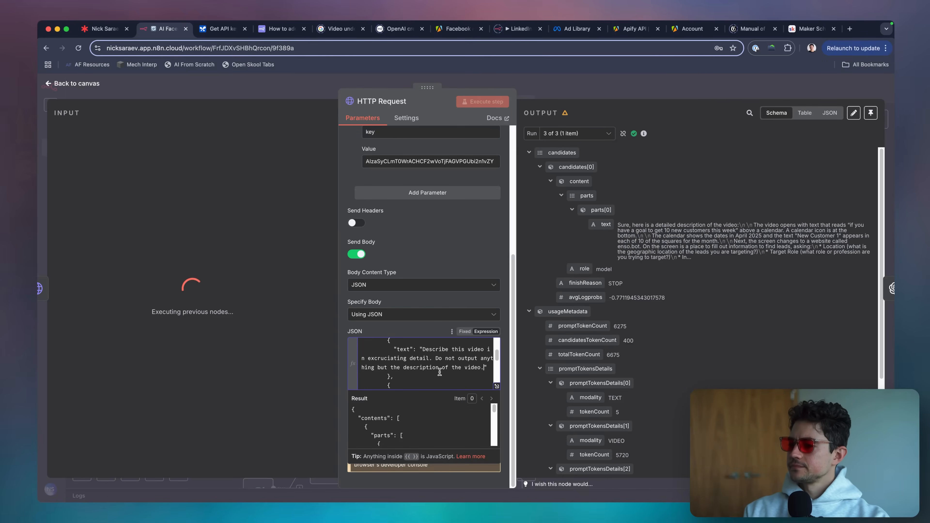
pyautogui.scroll(-5, 440, 372)
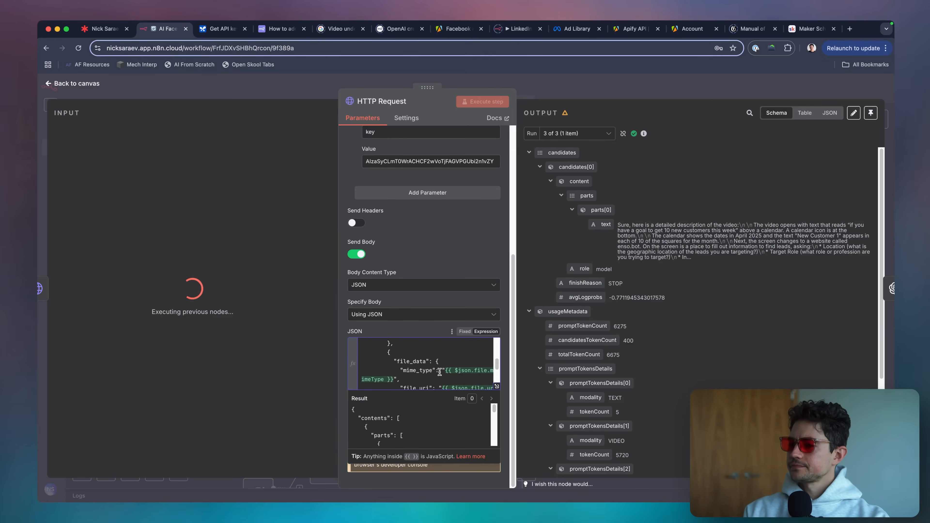
pyautogui.click(626, 87)
# Save the workflow and stop the running execution
pyautogui.hscroll(-2, 610, 316)
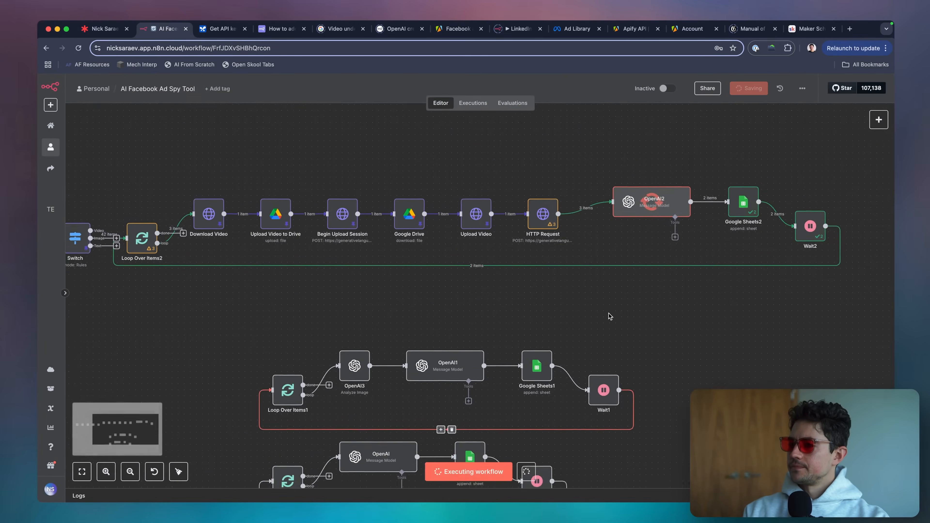
pyautogui.click(522, 320)
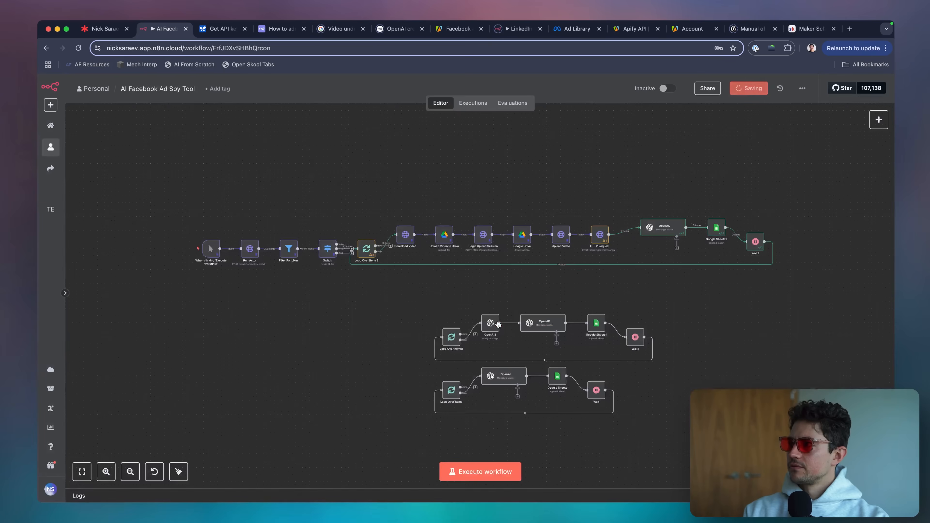
# Move the whole video branch, from Loop Over Items2 to Wait2, up above the Switch row
pyautogui.scroll(2, 489, 257)
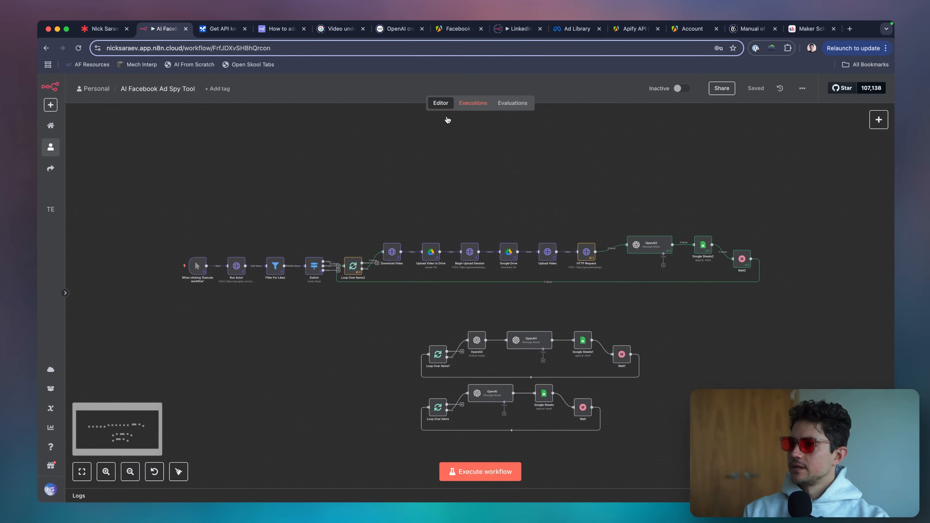
pyautogui.scroll(3, 355, 257)
pyautogui.scroll(-2, 355, 248)
pyautogui.hscroll(2, 355, 249)
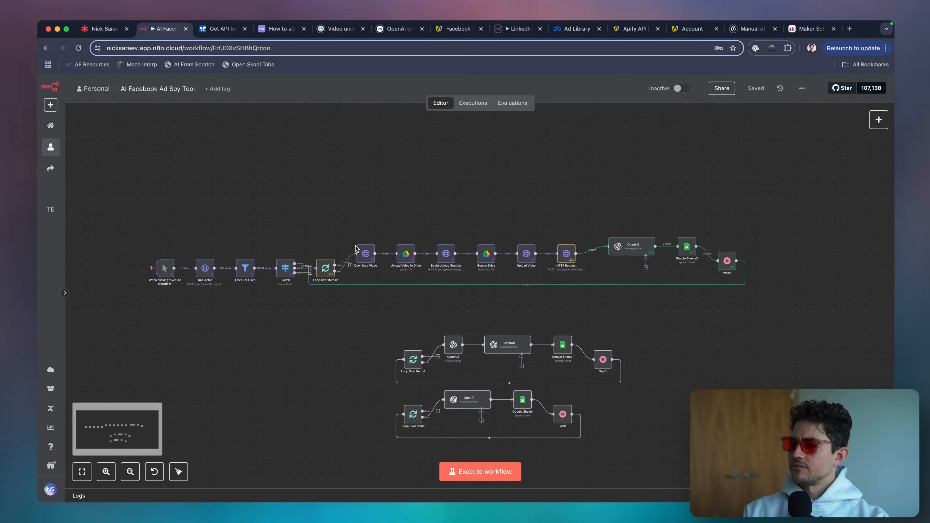
pyautogui.moveTo(312, 226); pyautogui.dragTo(798, 288)
pyautogui.moveTo(684, 254); pyautogui.dragTo(690, 215)
# Place the image branch directly beneath the video branch and connect the Switch's Image output to Loop Over Items1
pyautogui.moveTo(703, 397); pyautogui.dragTo(374, 322)
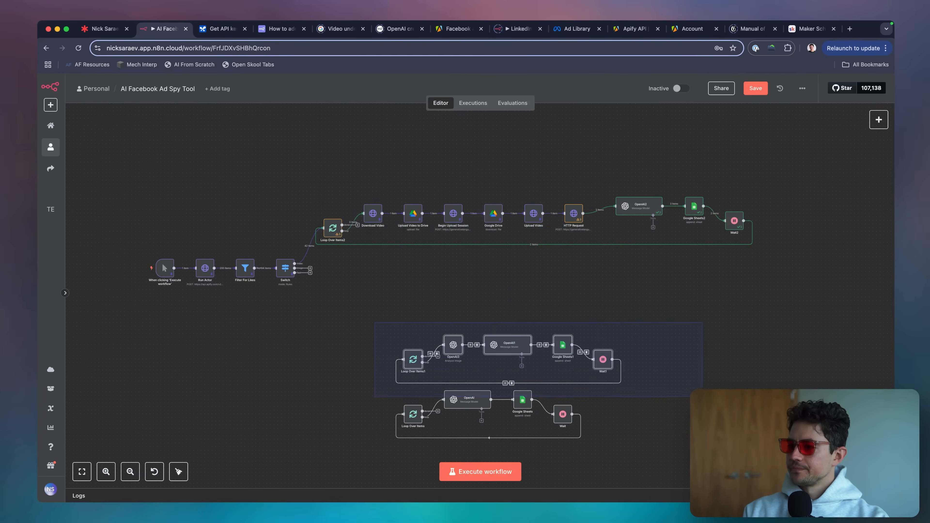
pyautogui.moveTo(566, 348); pyautogui.dragTo(505, 286)
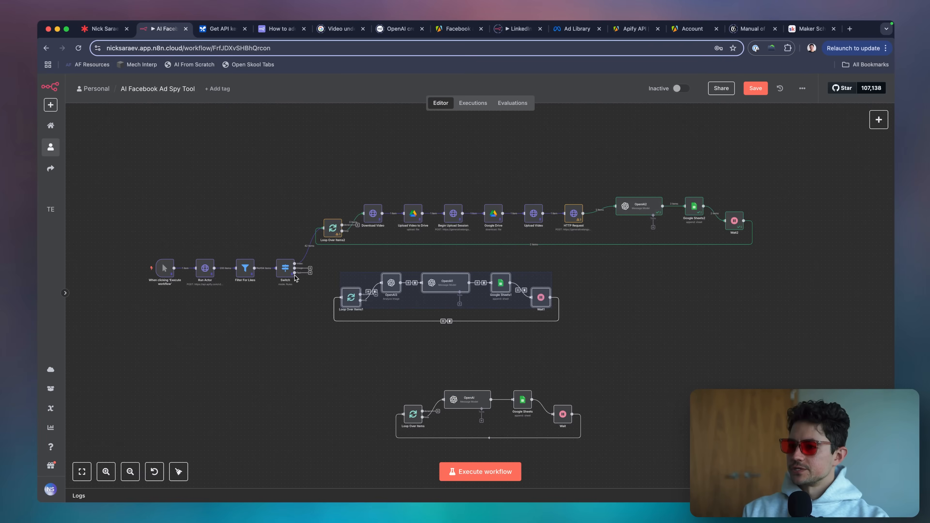
pyautogui.moveTo(311, 269); pyautogui.dragTo(340, 298)
pyautogui.click(370, 385)
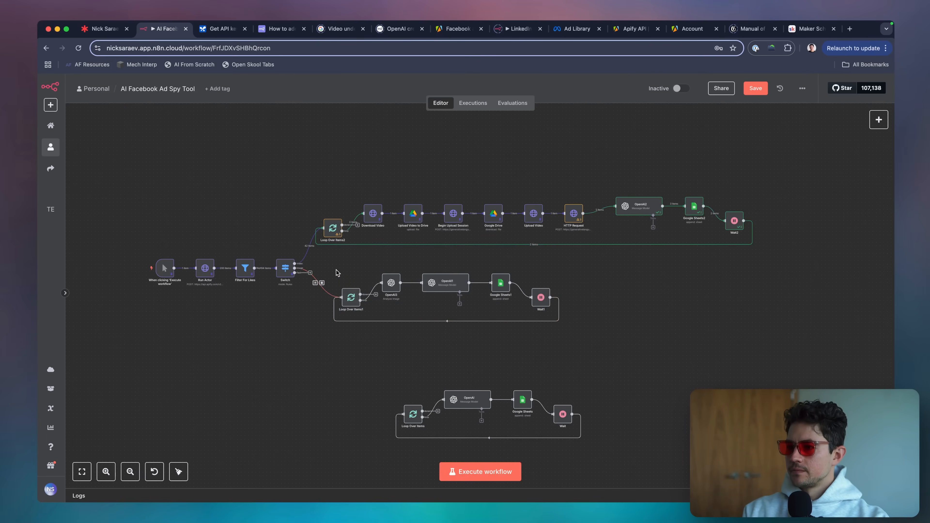
pyautogui.moveTo(333, 256); pyautogui.dragTo(594, 383)
pyautogui.moveTo(540, 296); pyautogui.dragTo(566, 278)
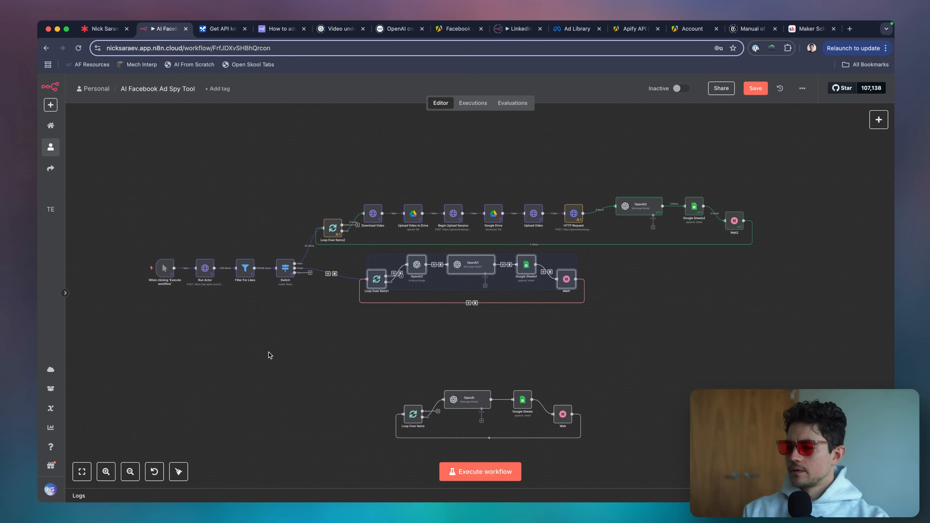
pyautogui.click(270, 355)
# Connect the Switch's Text output to Loop Over Items and tidy up the layout of the whole workflow
pyautogui.moveTo(310, 273); pyautogui.dragTo(402, 415)
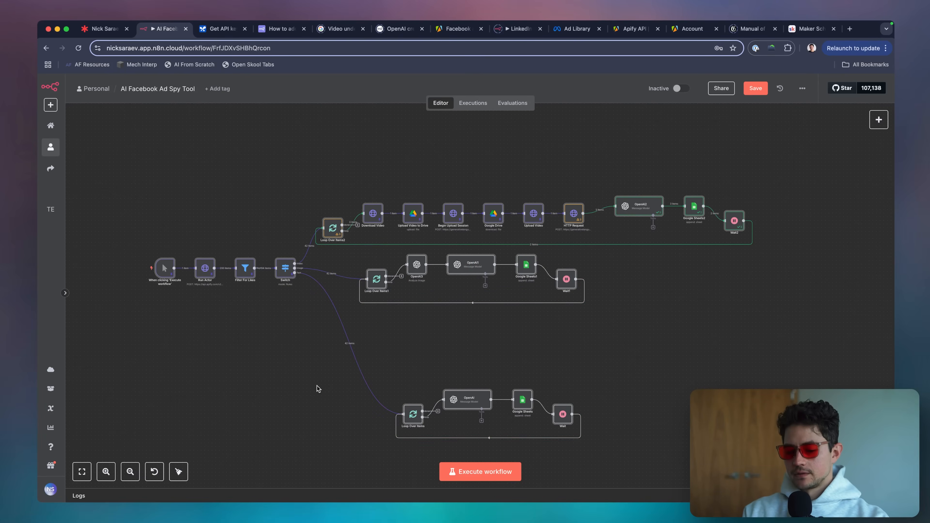
pyautogui.hotkey('shift', 'alt', 't')
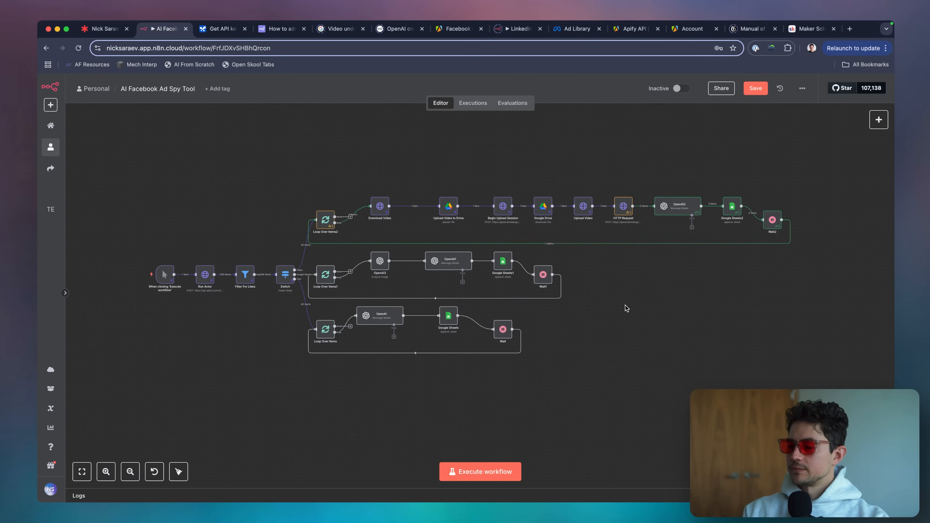
# Rename the Run Actor node to Run Ad Library Scraper Actor
pyautogui.hscroll(5, 636, 299)
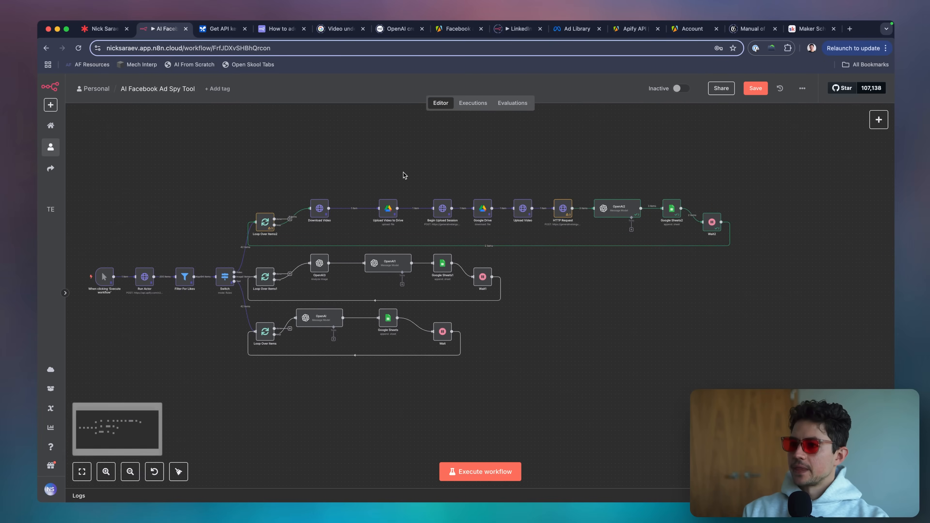
pyautogui.hscroll(8, 403, 177)
pyautogui.hscroll(2, 451, 190)
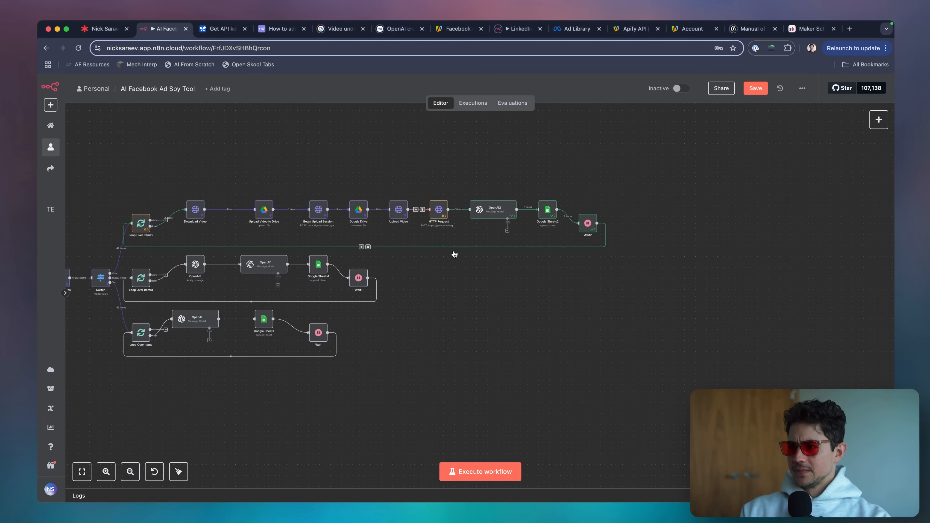
pyautogui.scroll(10, 296, 189)
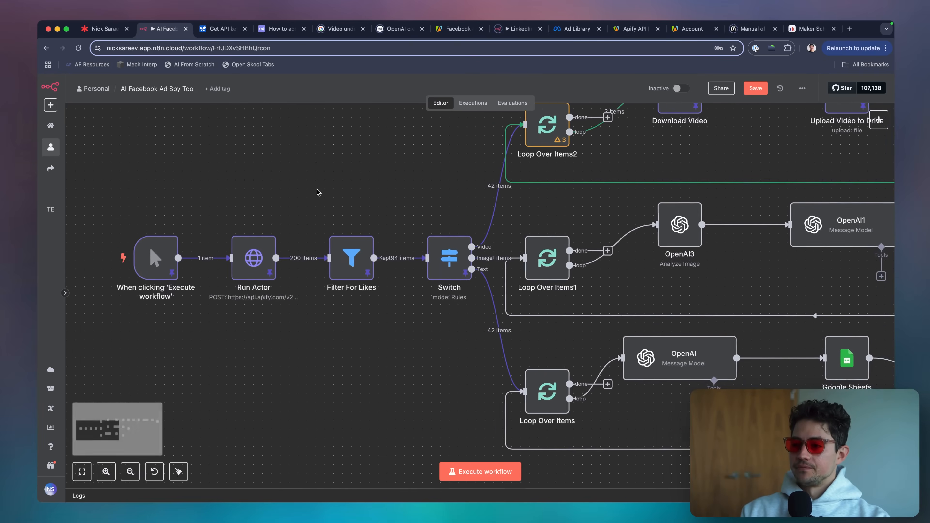
pyautogui.scroll(-2, 317, 192)
pyautogui.hscroll(-2, 317, 193)
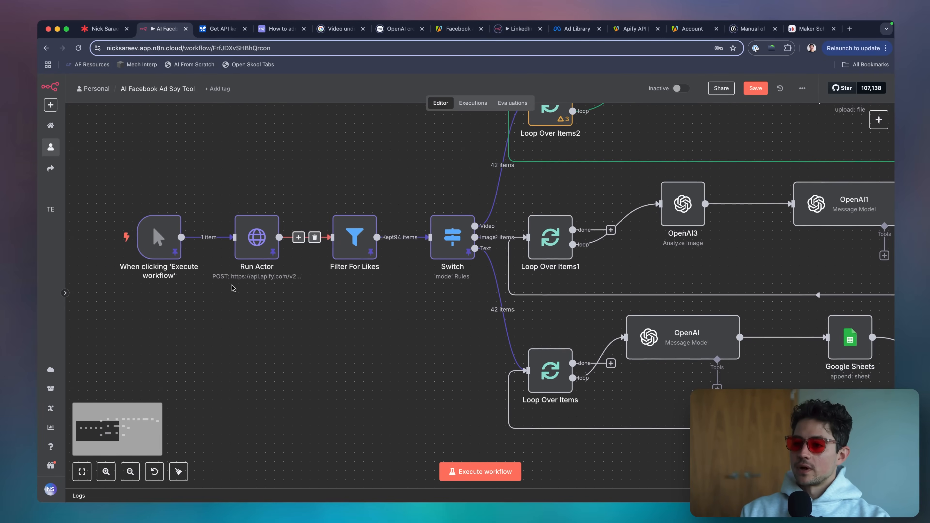
pyautogui.press('F2')
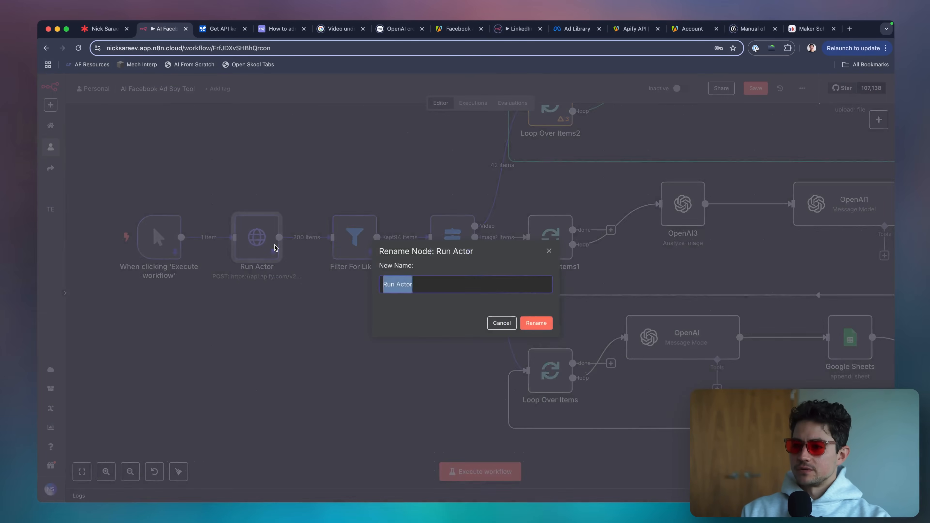
pyautogui.press('Right')
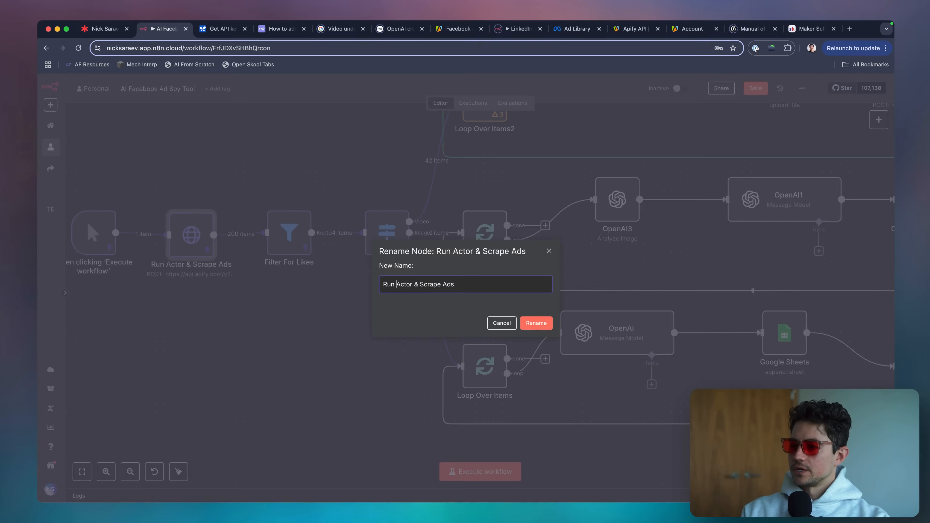
pyautogui.write('S')
pyautogui.press('BackSpace')
pyautogui.write('Ad Library ')
pyautogui.write('Scraper')
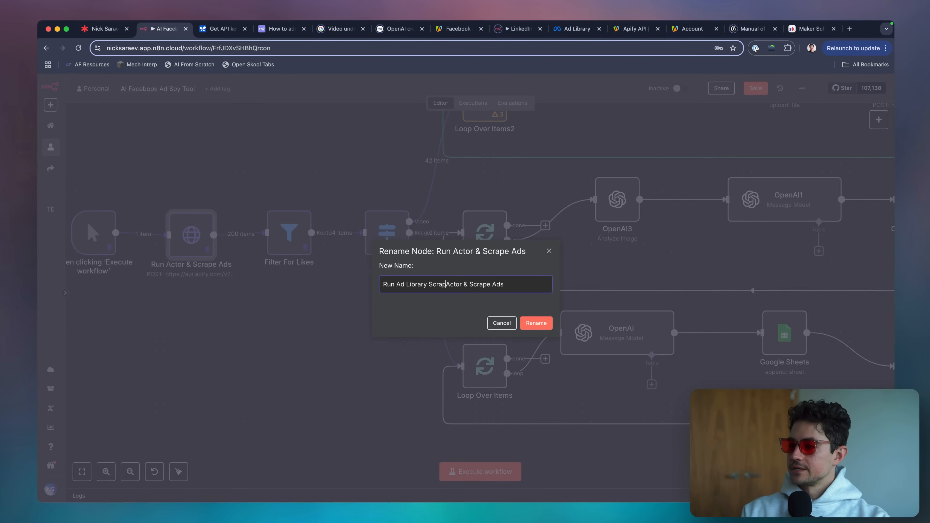
pyautogui.hotkey('alt', 'Right')
pyautogui.hotkey('shift', 'End')
pyautogui.press('BackSpace')
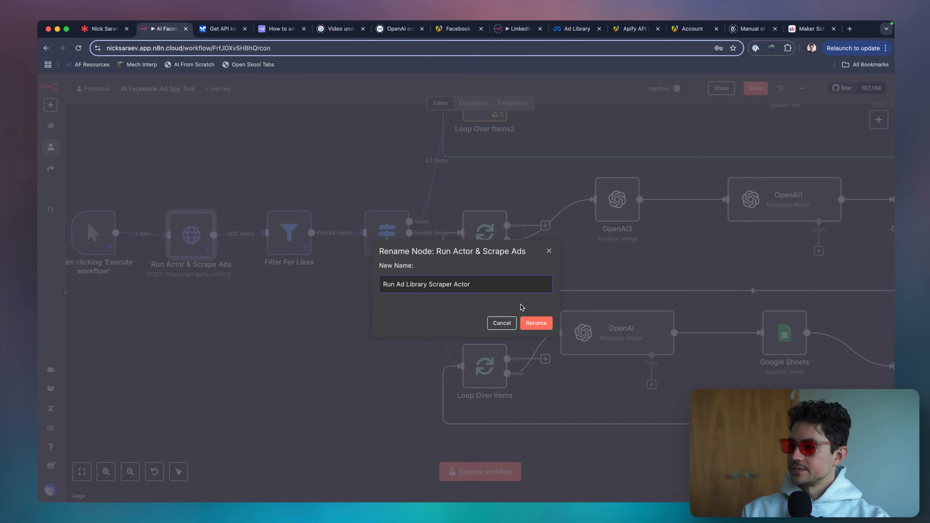
pyautogui.click(531, 322)
# Shorten the scraper node's name to Run Ad Library Scraper
pyautogui.scroll(1, 179, 252)
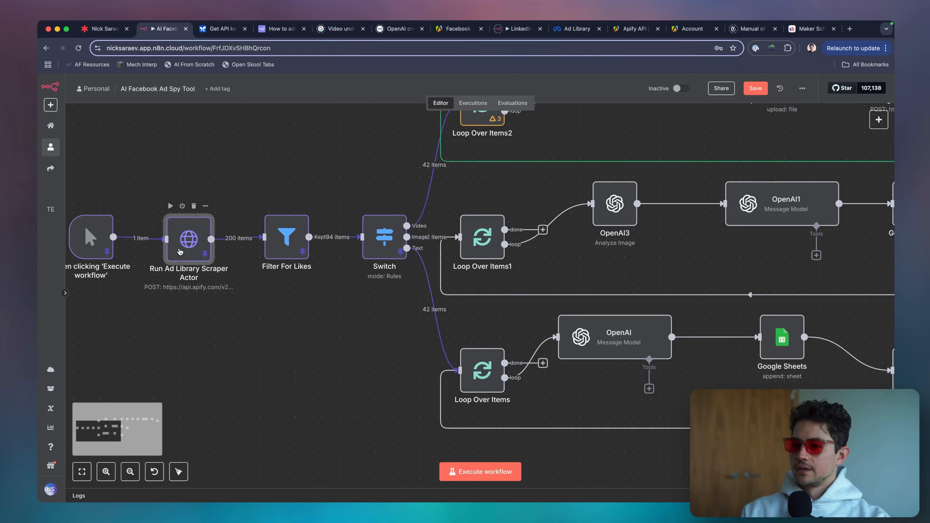
pyautogui.press('F2')
pyautogui.press('Right')
pyautogui.hotkey('shift', 'End')
pyautogui.press('BackSpace')
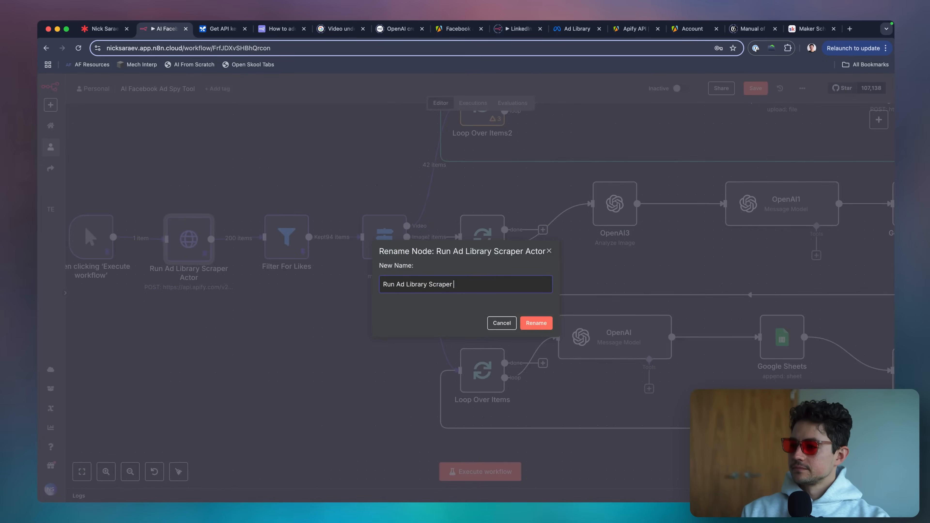
pyautogui.press('Return')
# Rename the text branch's Loop Over Items node to Loop Over Text
pyautogui.hscroll(1, 266, 272)
pyautogui.hscroll(5, 265, 272)
pyautogui.scroll(2, 266, 272)
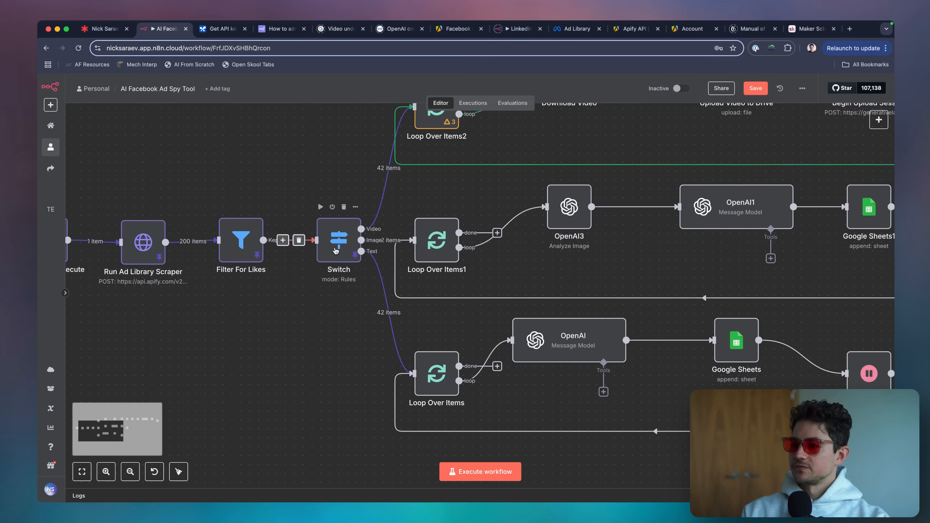
pyautogui.hscroll(2, 323, 270)
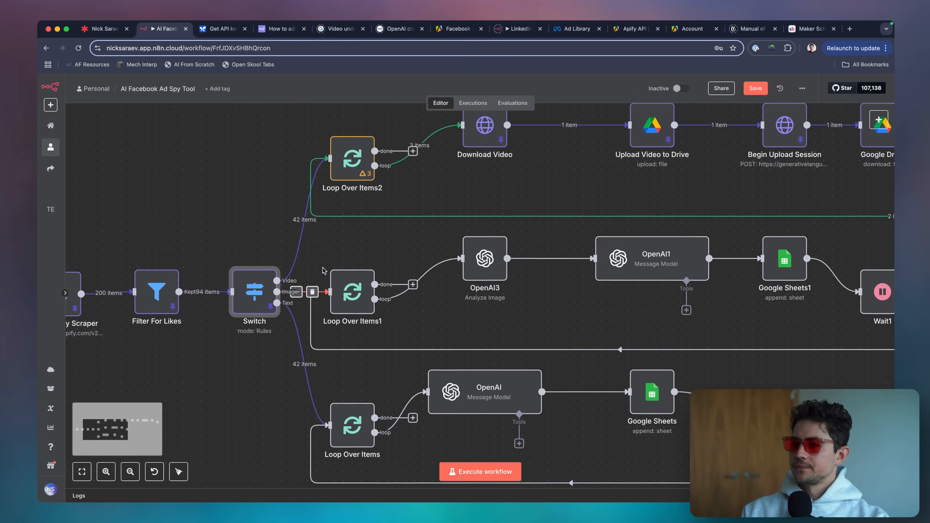
pyautogui.scroll(-3, 330, 330)
pyautogui.click(343, 368)
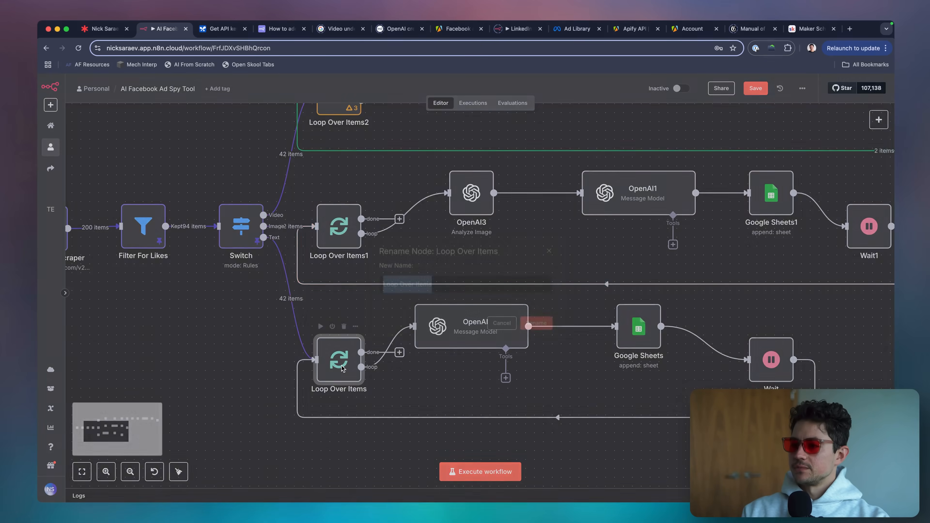
pyautogui.press('F2')
pyautogui.write('L')
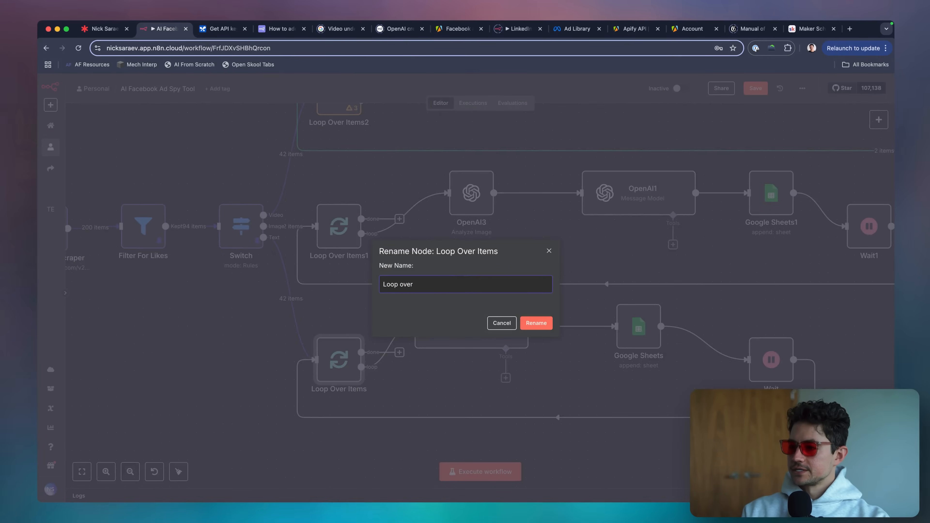
pyautogui.write('oop Over Text')
pyautogui.press('Return')
# Rename the image branch's Loop Over Items1 node to Loop Over Image Ads
pyautogui.click(348, 232)
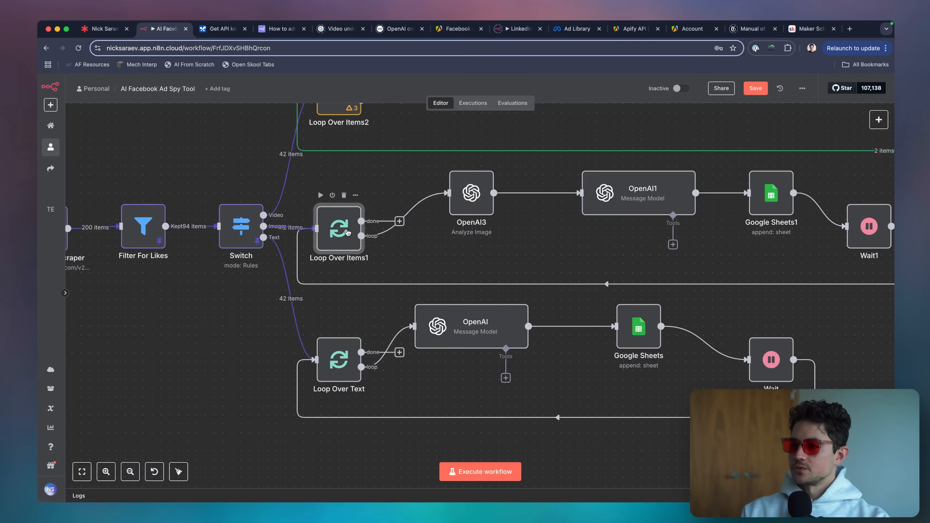
pyautogui.press('F2')
pyautogui.write('Loop Over I')
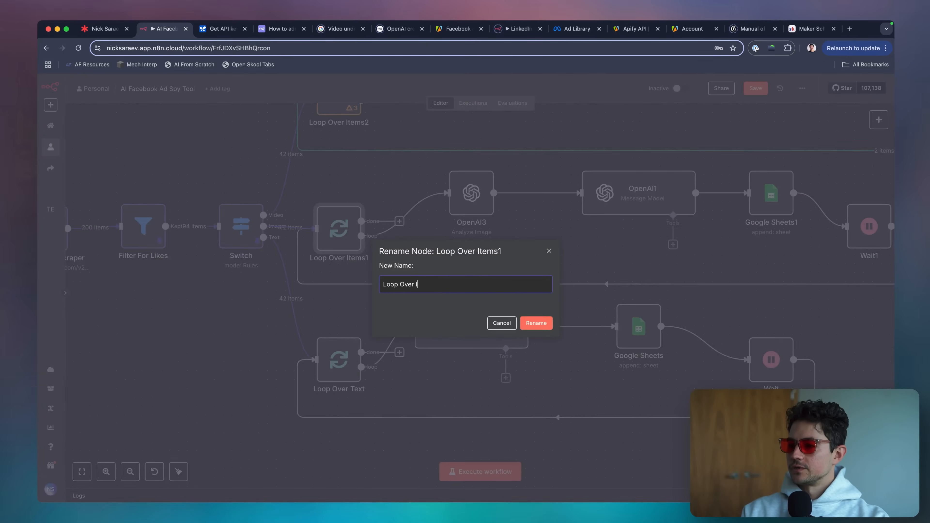
pyautogui.write(' Ads')
pyautogui.press('Return')
# Rename the text branch's Loop Over Text node to Loop Over Text Ads
pyautogui.doubleClick(345, 350)
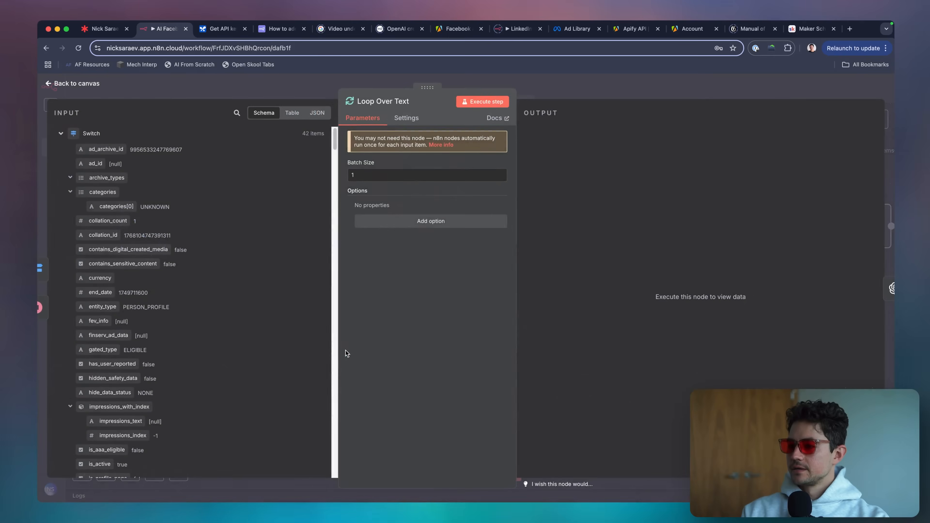
pyautogui.press('Escape')
pyautogui.press('F2')
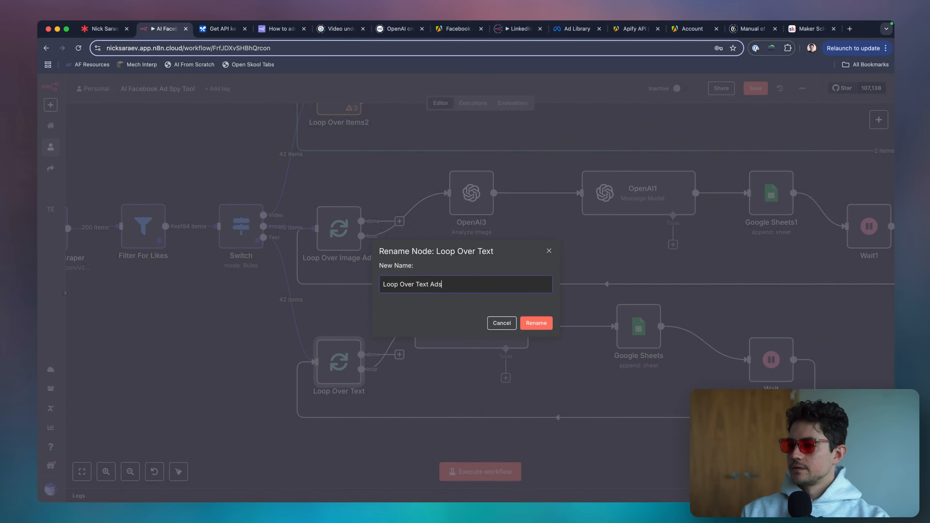
pyautogui.write('Ads')
pyautogui.press('Return')
# Rename the video branch's Loop Over Items2 node to Loop Over Video Ads
pyautogui.scroll(5, 332, 195)
pyautogui.click(332, 195)
pyautogui.press('F2')
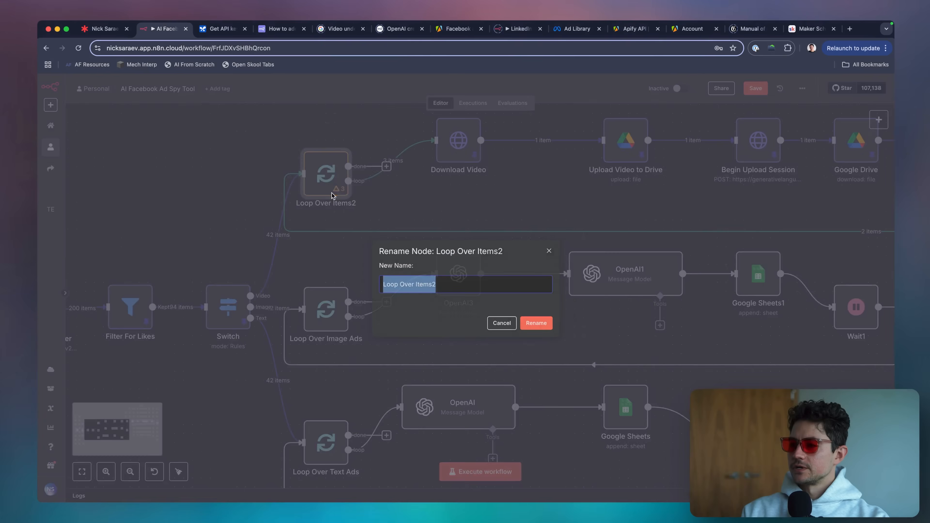
pyautogui.write('Loo')
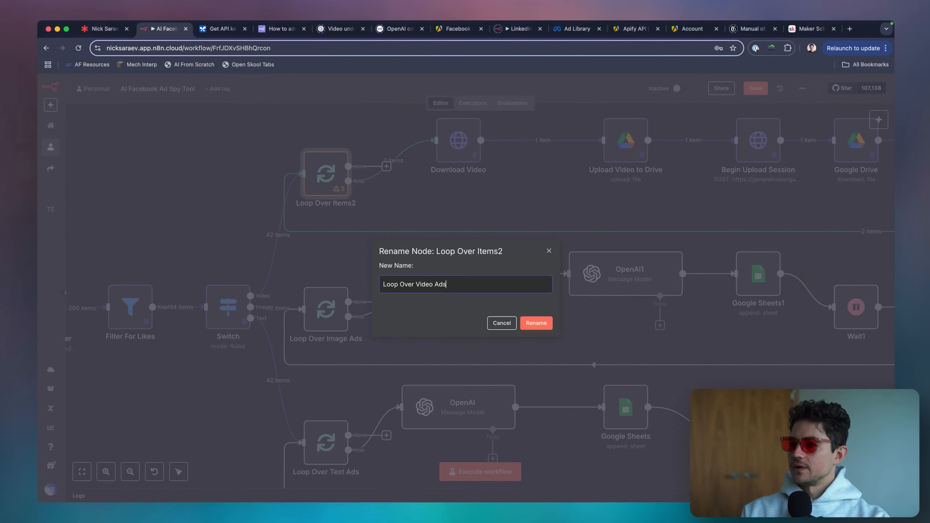
pyautogui.write('p Over Video Ads')
pyautogui.press('Return')
# Rename the video branch's Begin Upload Session node to Begin Upload Session in Gemini
pyautogui.scroll(-5, 363, 249)
pyautogui.hscroll(3, 285, 212)
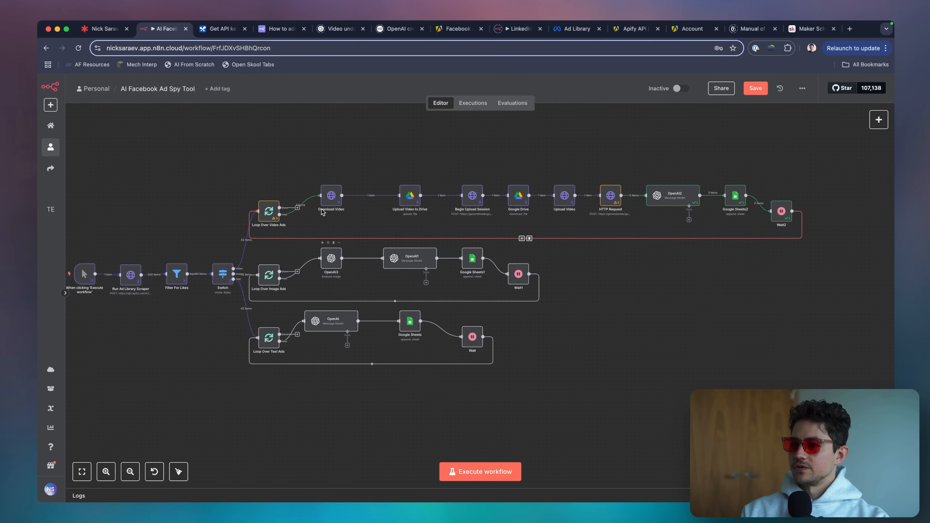
pyautogui.hscroll(6, 323, 212)
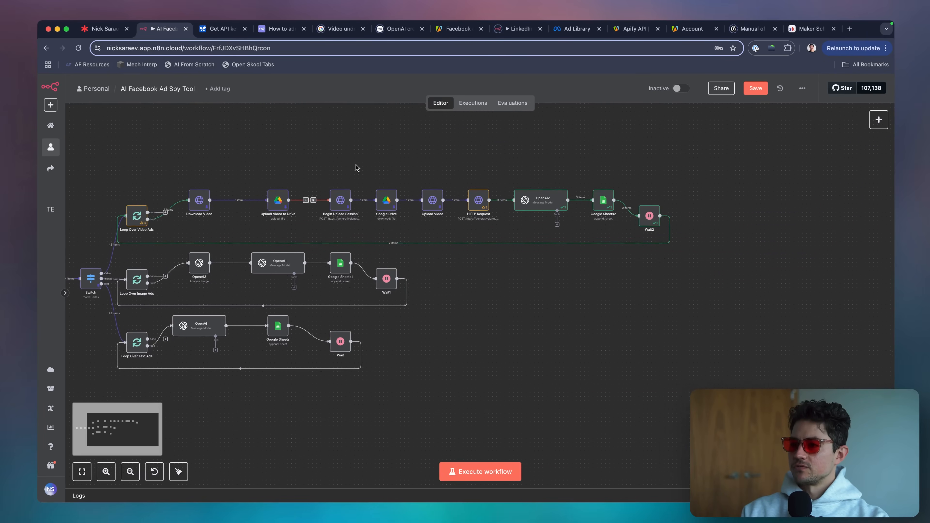
pyautogui.click(340, 200)
pyautogui.press('F2')
pyautogui.press('Right')
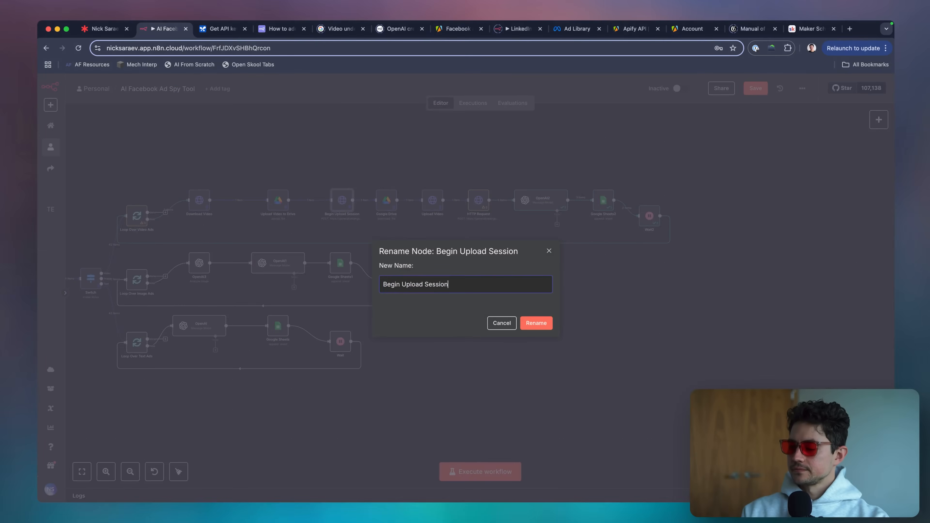
pyautogui.write('in Gemini')
pyautogui.press('Return')
# Reword the upload session node's name to Begin Gemini Upload Session
pyautogui.hscroll(1, 335, 201)
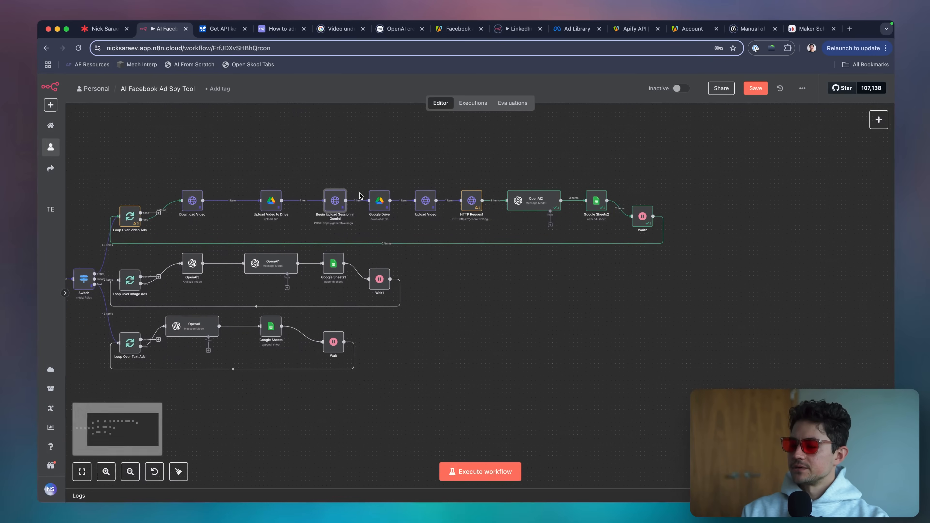
pyautogui.press('F2')
pyautogui.press('Left')
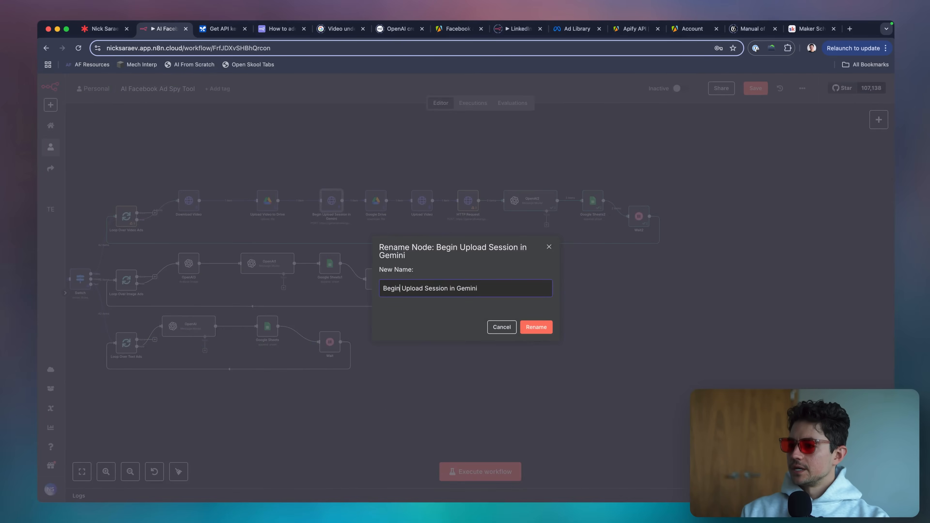
pyautogui.press('Right')
pyautogui.write('Gemini')
pyautogui.press('super+Right')
pyautogui.hotkey('alt', 'shift', 'Left')
pyautogui.hotkey('alt', 'shift', 'Left')
pyautogui.press('BackSpace')
pyautogui.press('BackSpace')
pyautogui.press('Return')
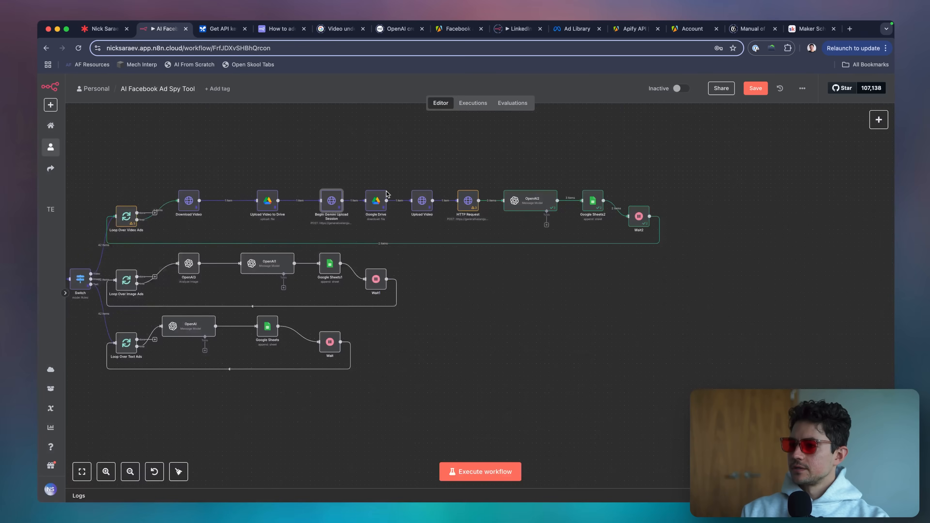
# Rename the Google Drive download node in the video branch to Redownload Video
pyautogui.hscroll(1, 381, 198)
pyautogui.scroll(3, 352, 205)
pyautogui.click(331, 214)
pyautogui.press('F2')
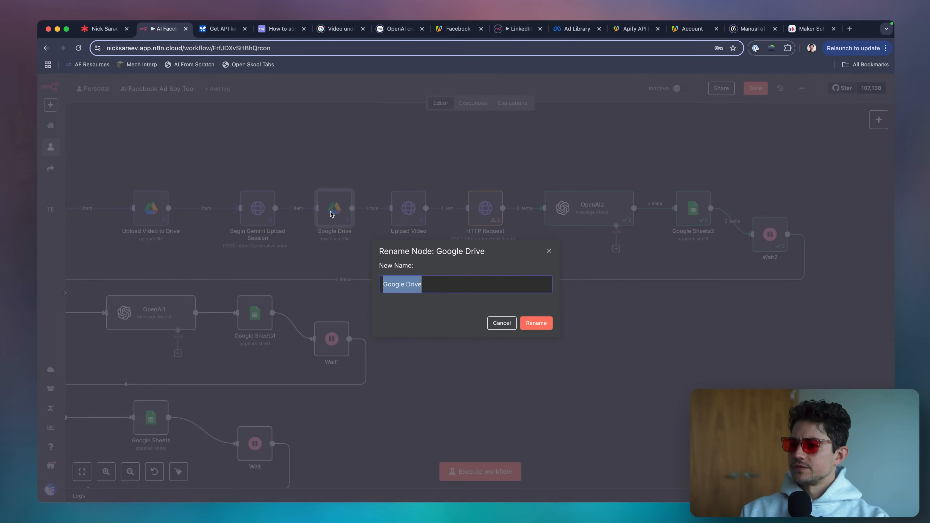
pyautogui.write('Redownload Video')
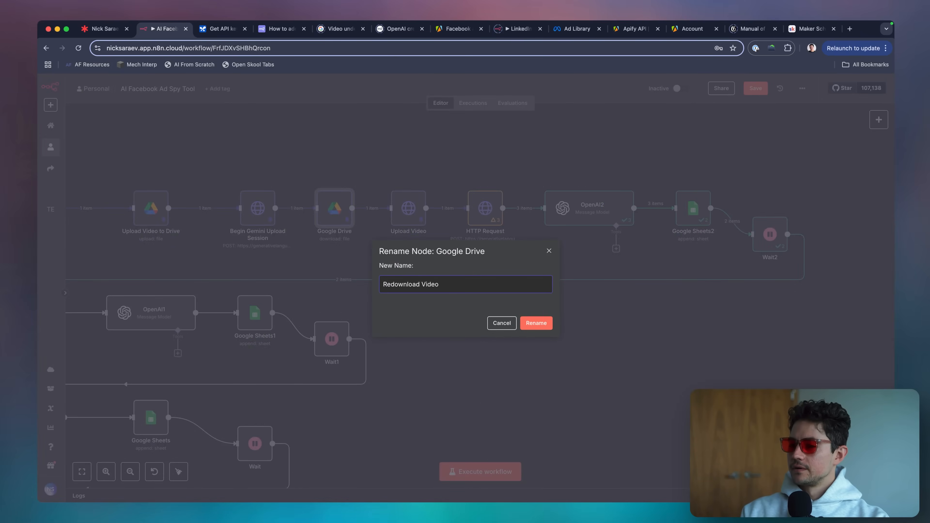
pyautogui.press('Return')
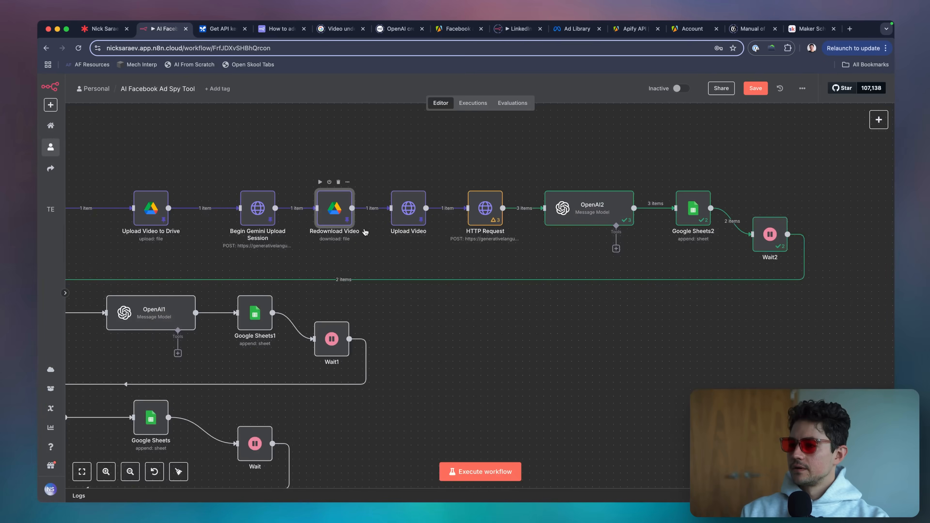
# Rename the Upload Video node after Redownload Video to Upload Video to Gemini
pyautogui.hscroll(1, 365, 209)
pyautogui.click(366, 208)
pyautogui.press('F2')
pyautogui.press('Right')
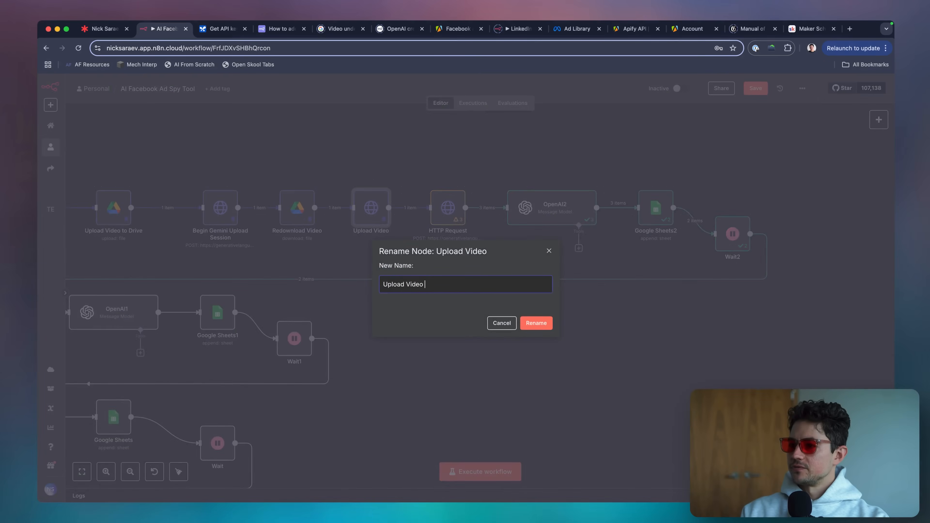
pyautogui.press('Return')
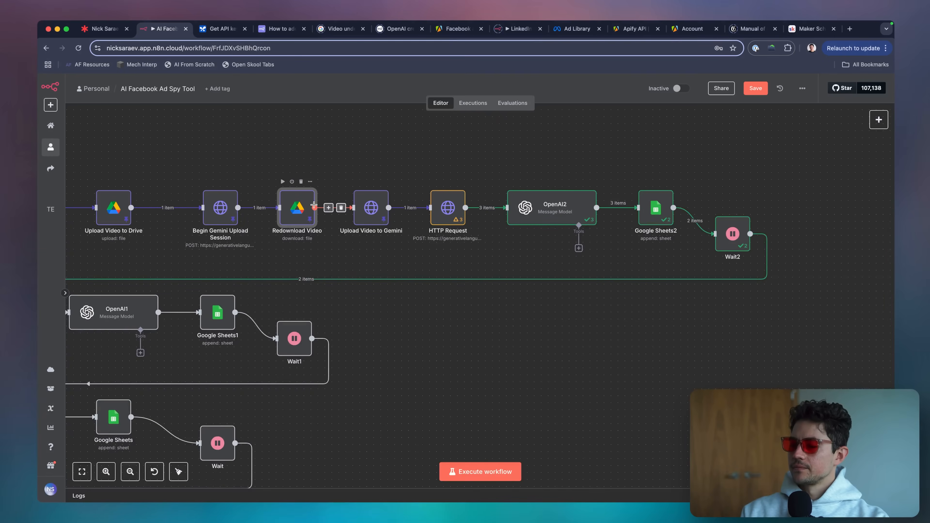
# Check the settings and data of the Redownload Video node, then return to the canvas
pyautogui.hscroll(2, 315, 206)
pyautogui.press('Return')
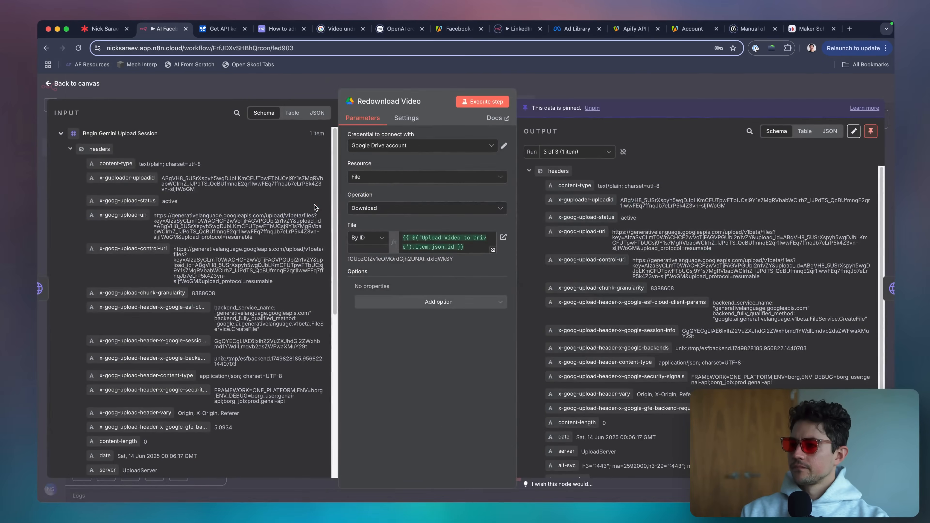
pyautogui.scroll(-2, 665, 294)
pyautogui.press('Escape')
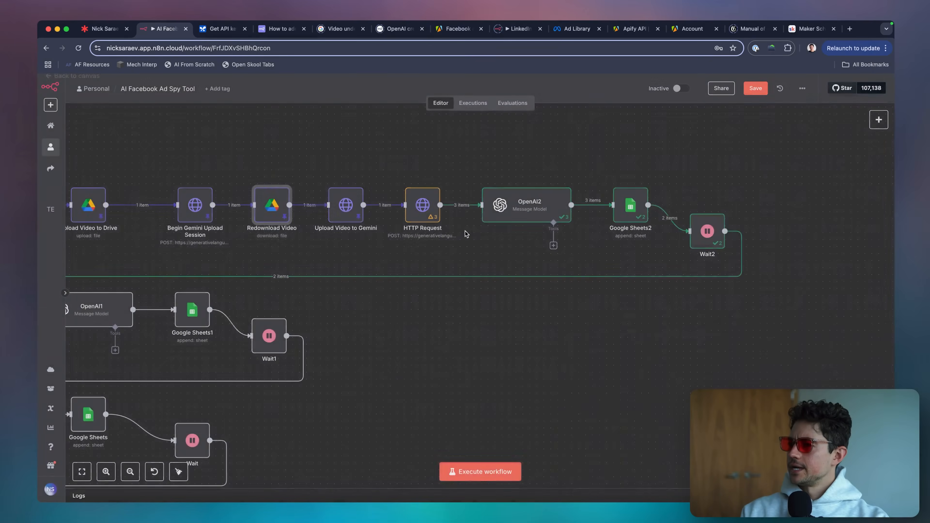
# Rename the video branch's HTTP Request node to Analyze Video with Gemini
pyautogui.hscroll(2, 283, 210)
pyautogui.click(396, 212)
pyautogui.press('F2')
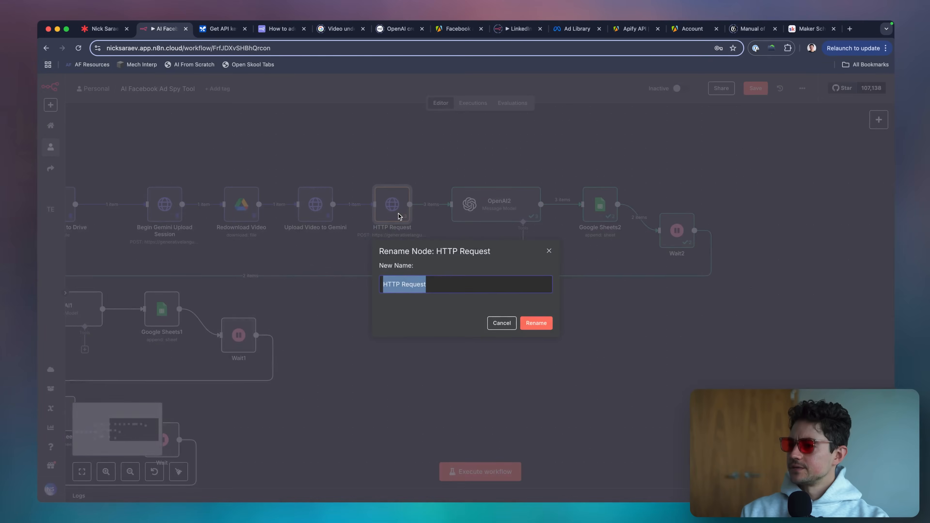
pyautogui.write('Analy')
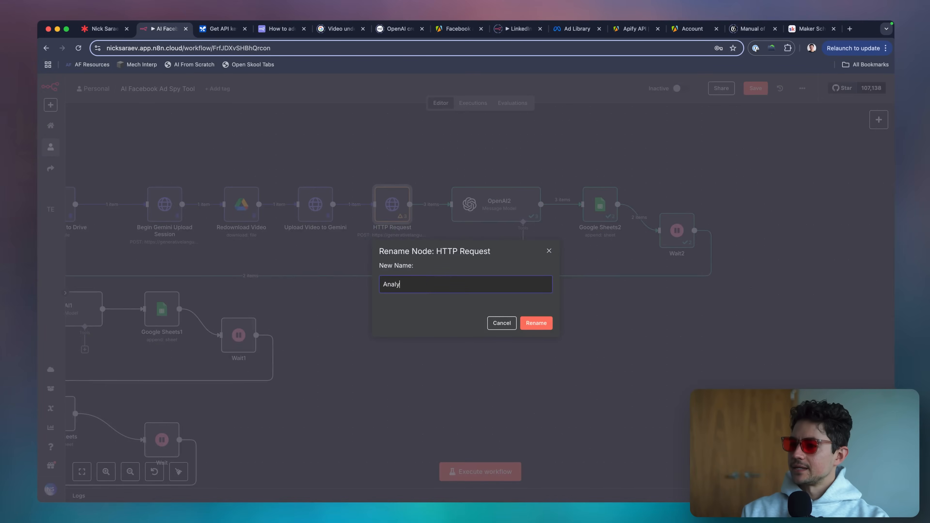
pyautogui.write('ze Video with Gemini')
pyautogui.press('Return')
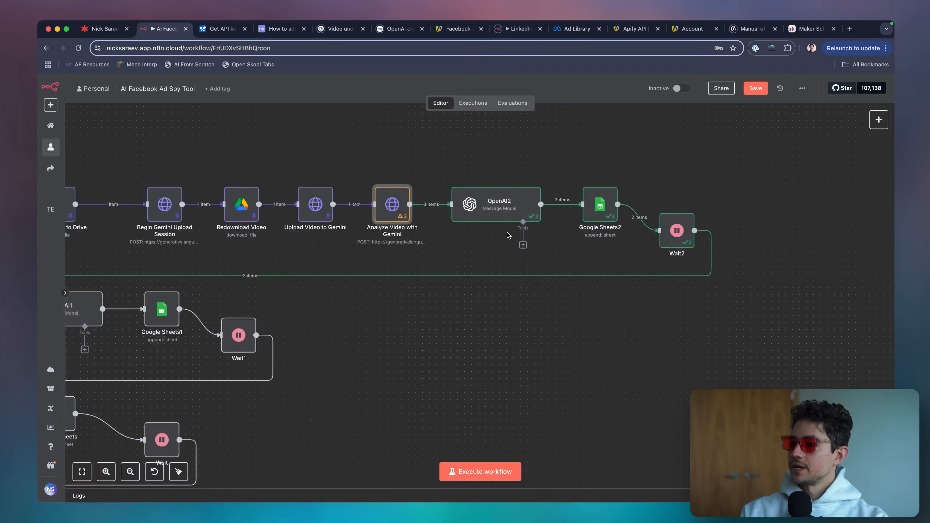
# Rename the video branch's OpenAI2 node to Output Video Summary
pyautogui.hscroll(2, 451, 207)
pyautogui.click(451, 207)
pyautogui.press('F2')
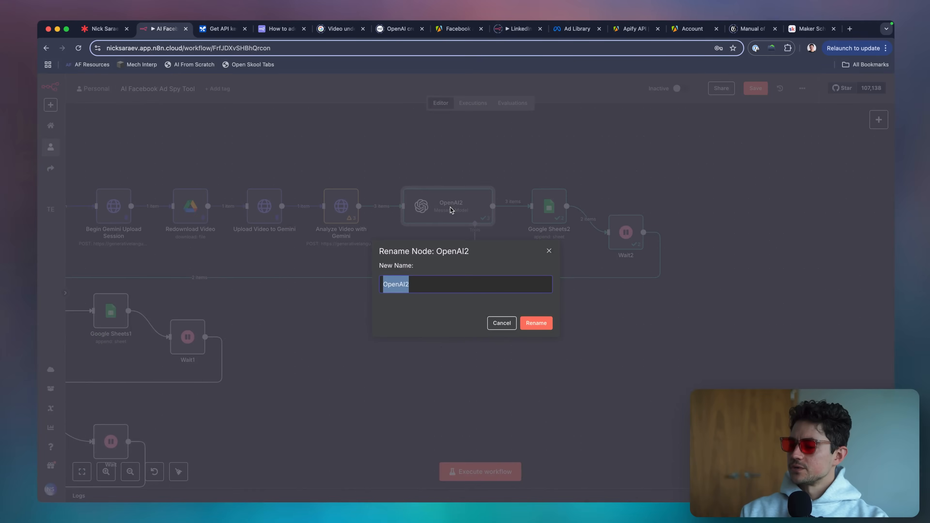
pyautogui.write('Summarize')
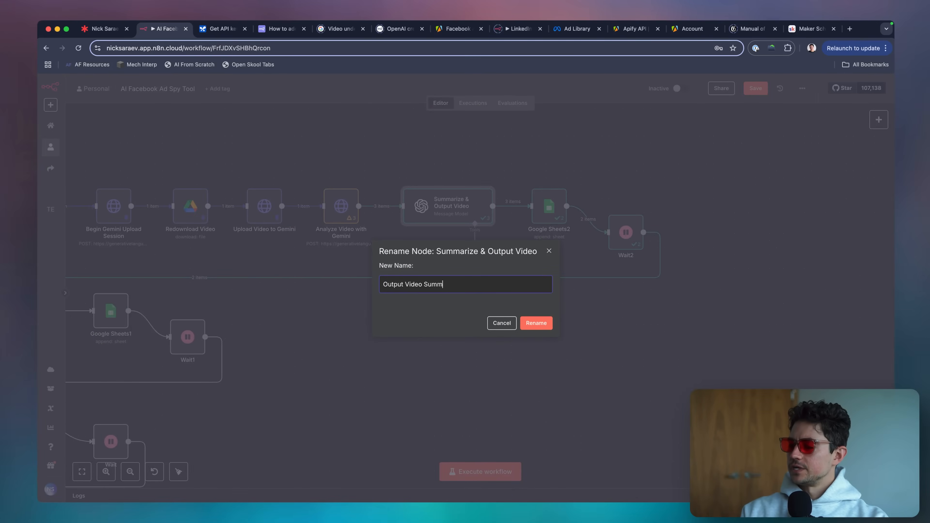
pyautogui.write('ary')
pyautogui.press('Return')
# Rename the video branch's Google Sheets2 node to Add as Type = Video
pyautogui.hscroll(3, 507, 215)
pyautogui.press('F2')
pyautogui.write('A')
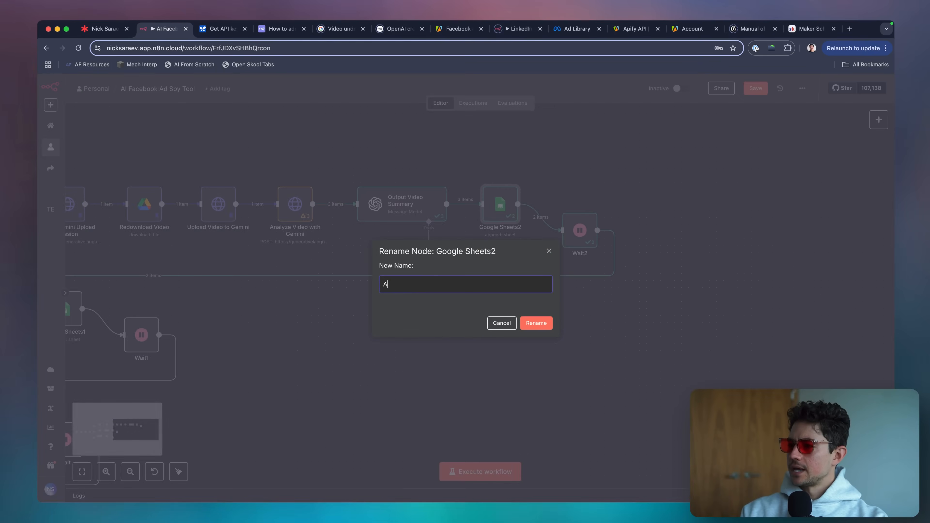
pyautogui.write('dd to Video')
pyautogui.hotkey('shift', 'alt', 'Left')
pyautogui.hotkey('shift', 'alt', 'Left')
pyautogui.write('as')
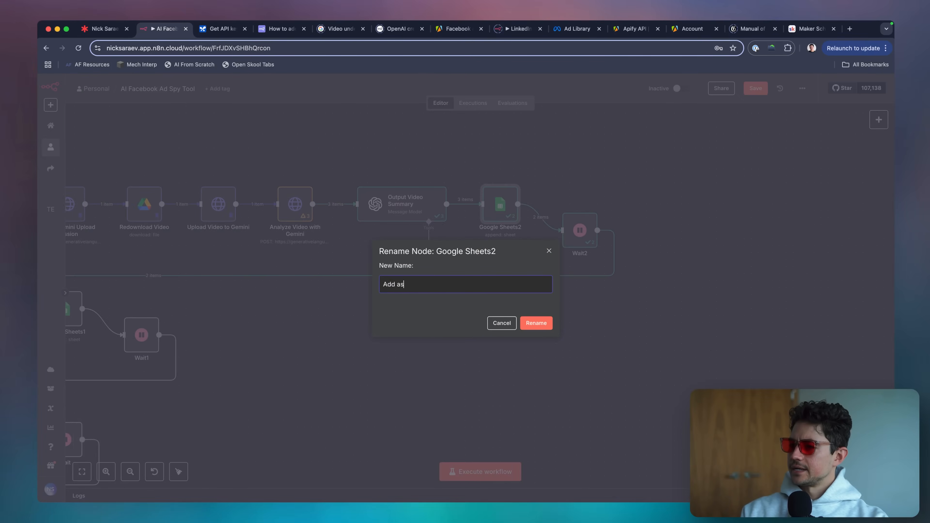
pyautogui.write(' Type = Video')
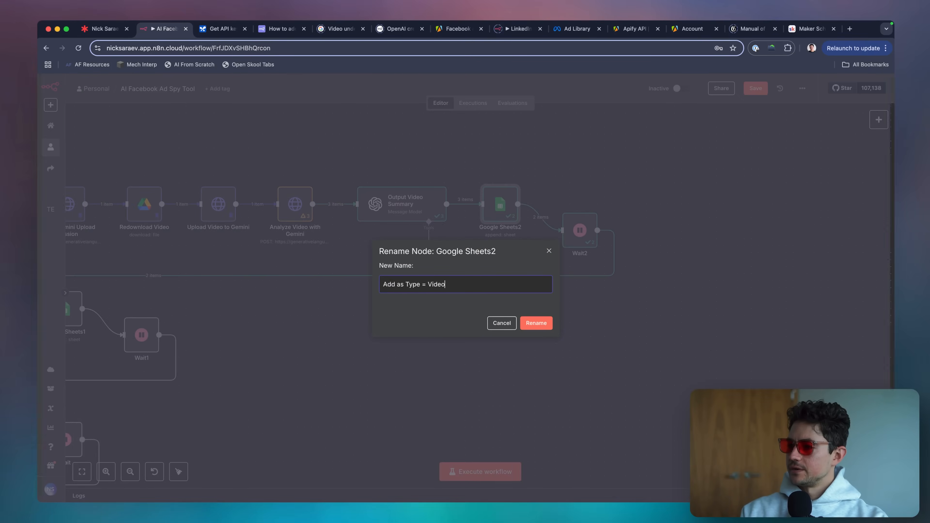
pyautogui.press('Return')
# Rename the image branch's OpenAI3 node to Analyze Image
pyautogui.hscroll(-5, 580, 241)
pyautogui.hscroll(-6, 579, 241)
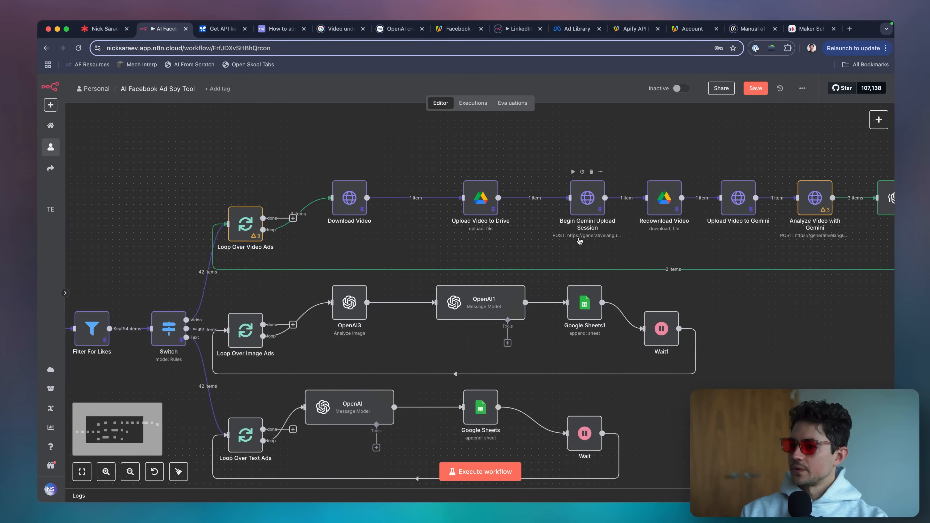
pyautogui.scroll(-2, 580, 241)
pyautogui.press('F2')
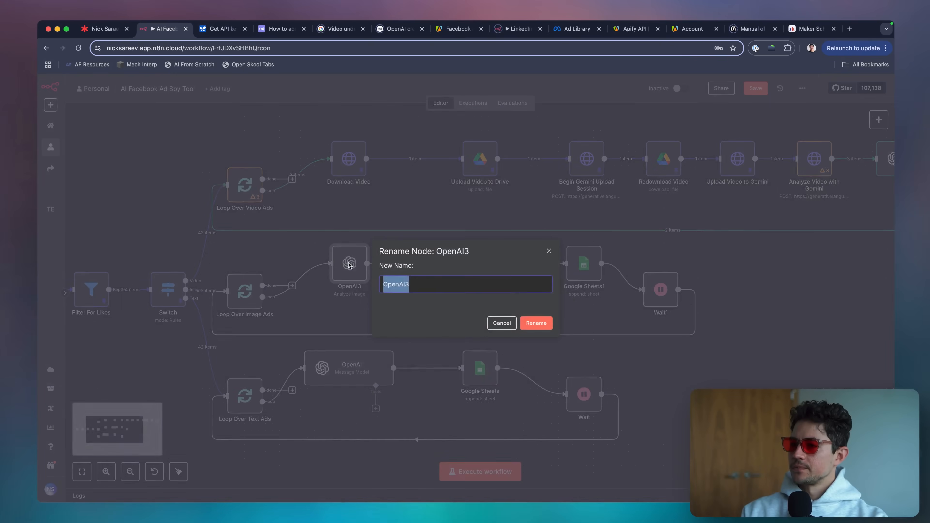
pyautogui.write('Analyze Image')
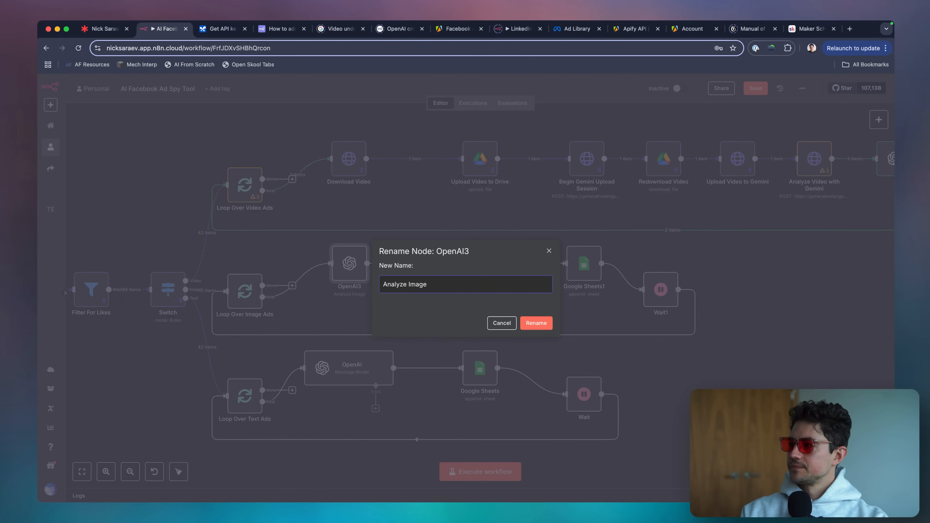
pyautogui.press('Return')
# Rename the image branch's OpenAI1 node to Output Image Summary
pyautogui.hscroll(3, 387, 309)
pyautogui.scroll(-1, 388, 308)
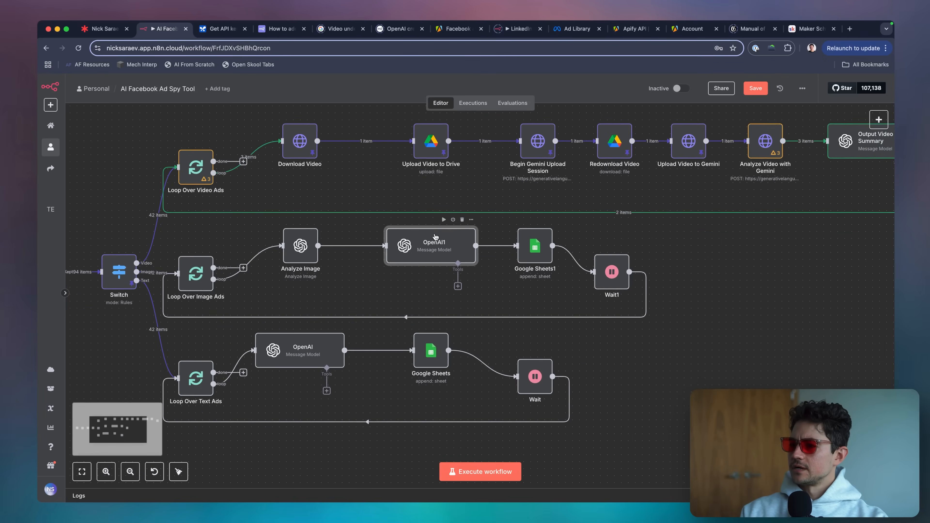
pyautogui.press('F2')
pyautogui.write('Output Imag')
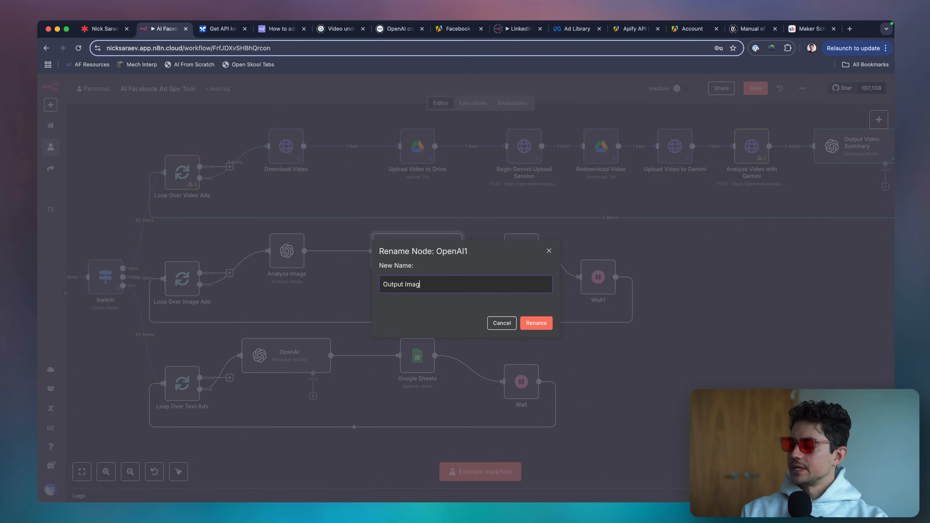
pyautogui.write('e Summary')
pyautogui.press('Return')
# Rename the image branch's Google Sheets1 node to Add as Type = Image
pyautogui.scroll(-1, 510, 234)
pyautogui.hscroll(5, 510, 234)
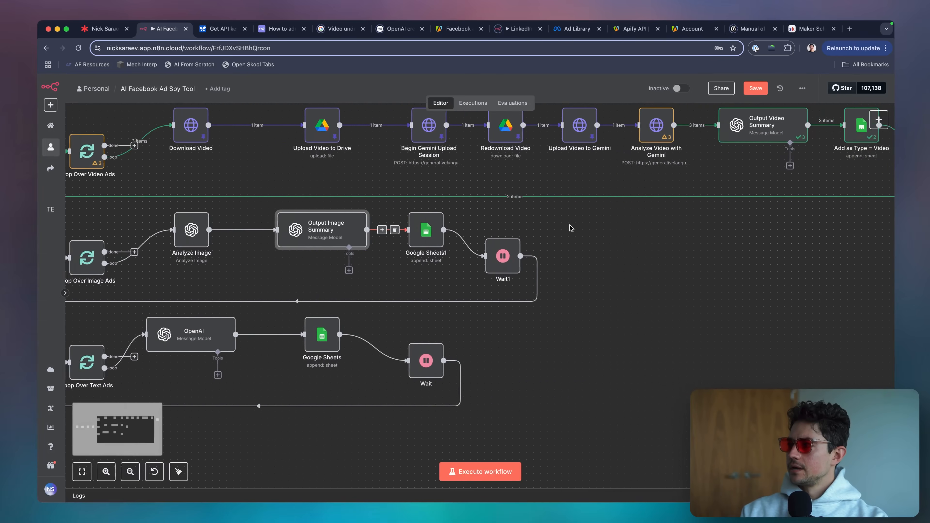
pyautogui.click(393, 235)
pyautogui.press('F2')
pyautogui.write('Add ')
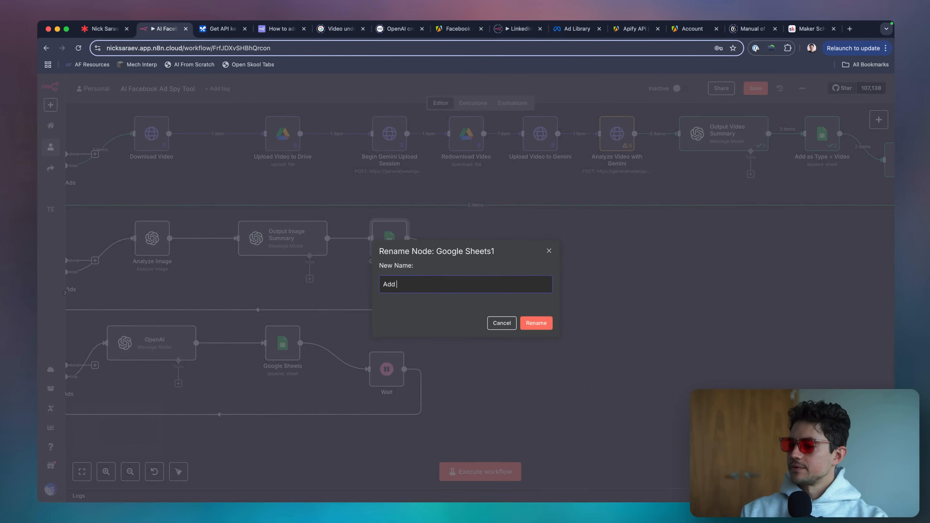
pyautogui.write('as Type = Image')
pyautogui.press('Return')
# Rename the text branch's OpenAI node to Output Text Summary
pyautogui.hscroll(-5, 335, 274)
pyautogui.scroll(-2, 334, 275)
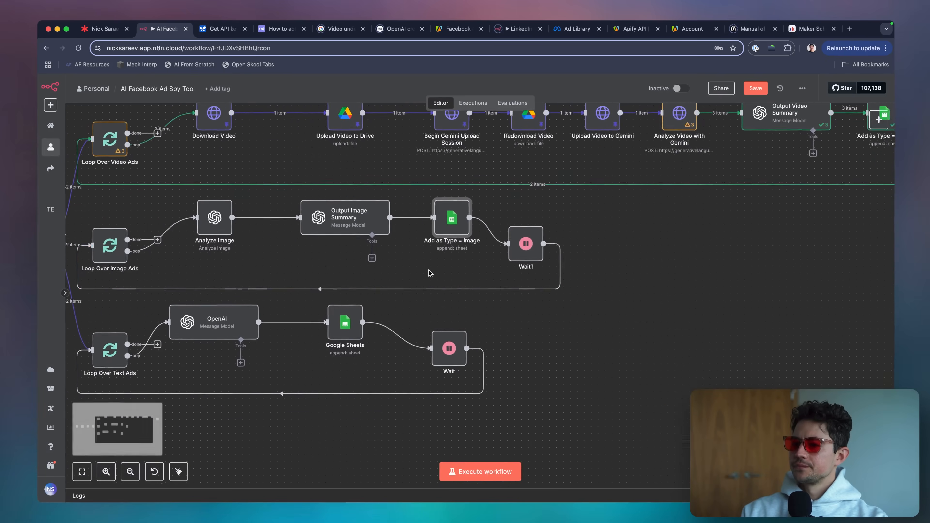
pyautogui.click(335, 275)
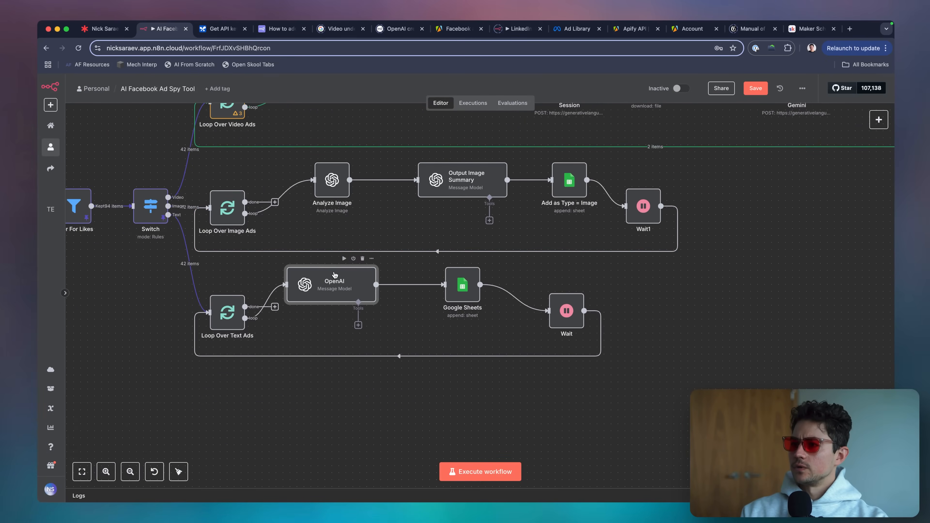
pyautogui.press('F2')
pyautogui.write('Output Text Su')
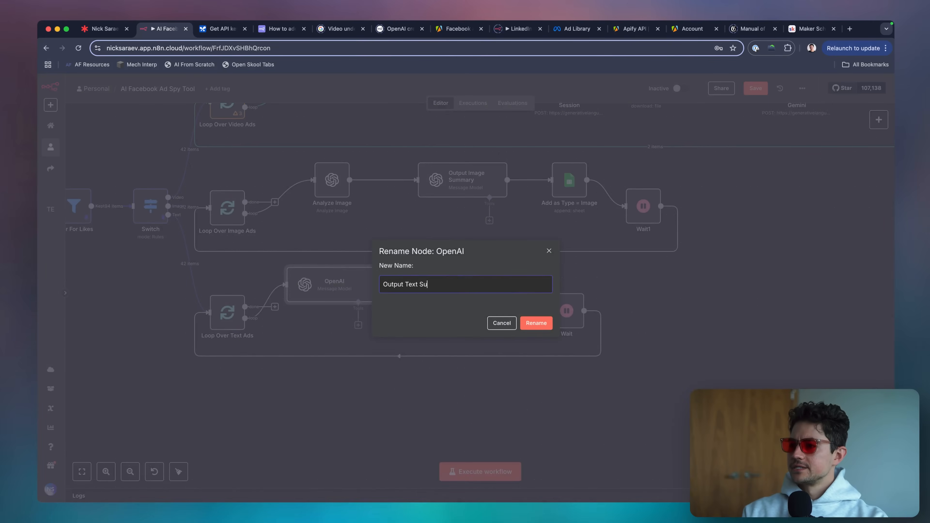
pyautogui.write('mmary')
pyautogui.press('Return')
# Rename the text branch's Google Sheets node to Add as Type = Text and save the workflow
pyautogui.hscroll(3, 341, 280)
pyautogui.click(413, 289)
pyautogui.press('F2')
pyautogui.write('A')
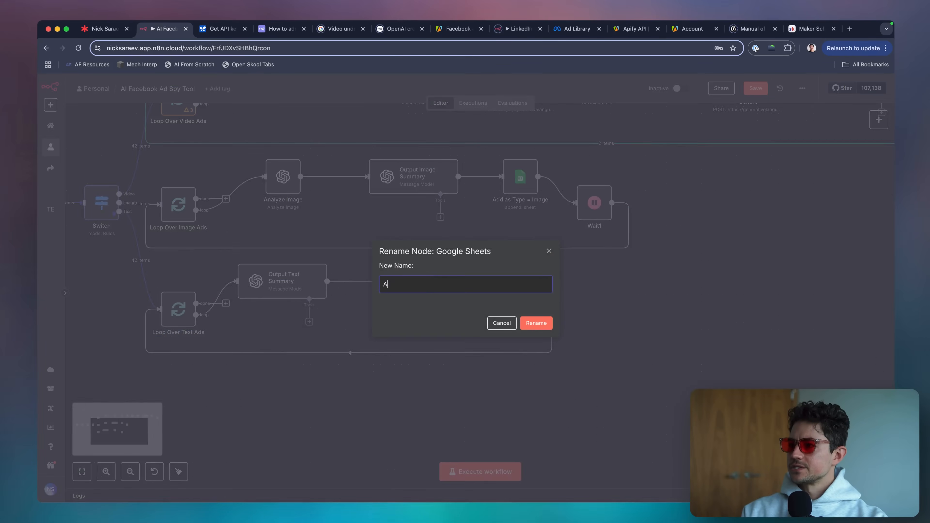
pyautogui.write('dd as Type = Text')
pyautogui.press('Return')
pyautogui.press('1')
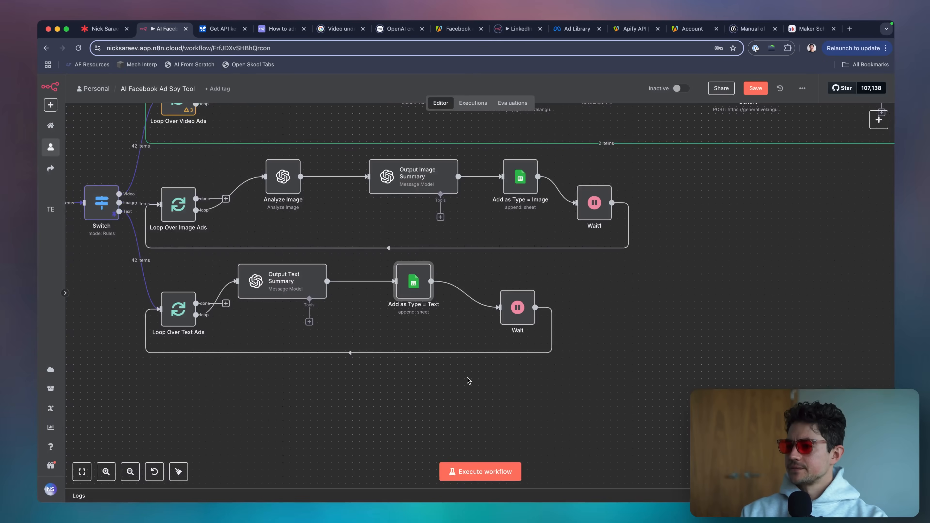
pyautogui.hscroll(-3, 297, 242)
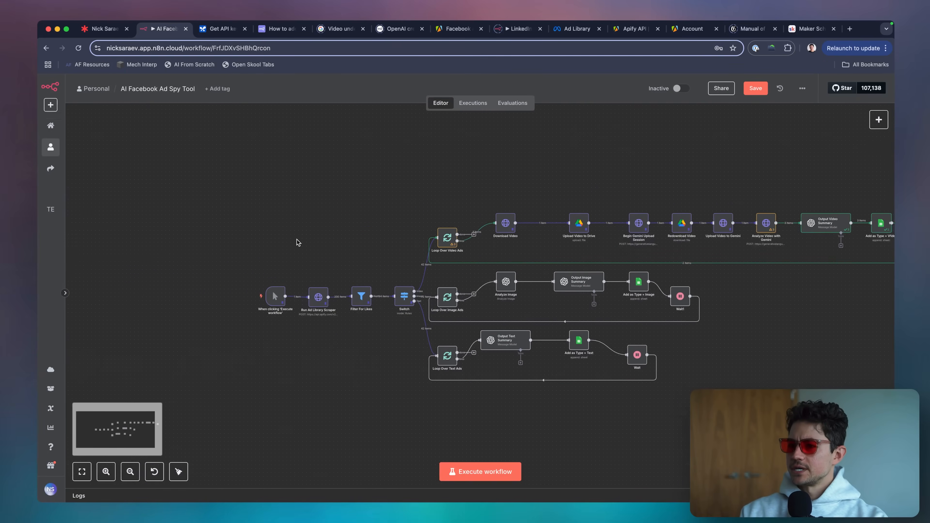
pyautogui.hotkey('ctrl', 's')
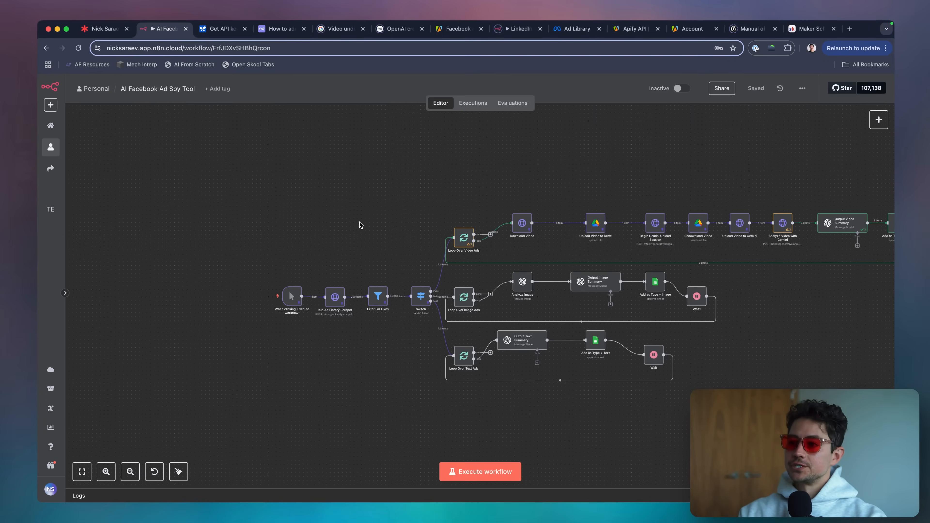
# Move the manual trigger node farther away from the Run Ad Library Scraper node
pyautogui.hscroll(3, 360, 224)
pyautogui.scroll(-2, 360, 225)
pyautogui.moveTo(254, 270); pyautogui.dragTo(219, 271)
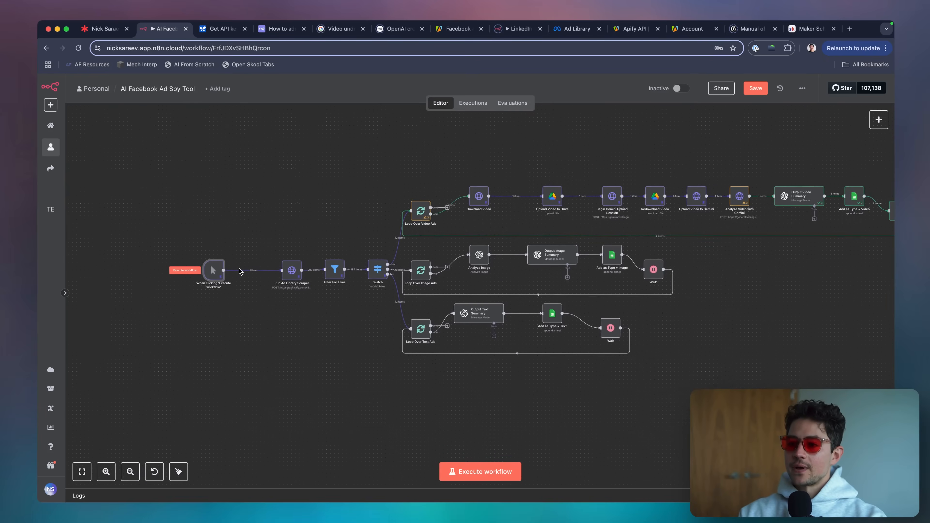
# Look over the start of the workflow, from the manual trigger through Run Ad Library Scraper and Filter For Likes to Switch
pyautogui.scroll(8, 253, 270)
pyautogui.hotkey('ctrl', 'alt', 'a')
pyautogui.moveTo(196, 227)
pyautogui.mouseDown()
pyautogui.moveTo(307, 339)
pyautogui.moveTo(204, 205)
pyautogui.mouseUp()
pyautogui.press('Escape')
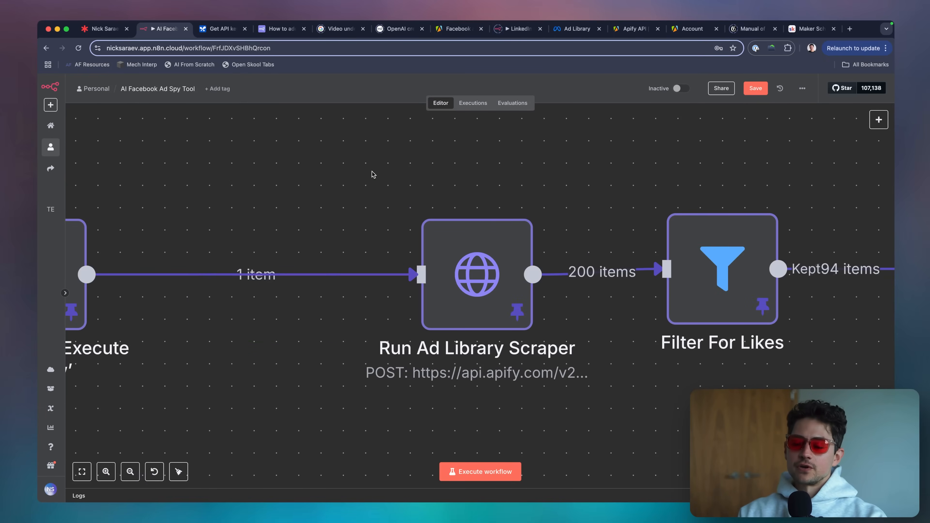
pyautogui.scroll(-5, 324, 192)
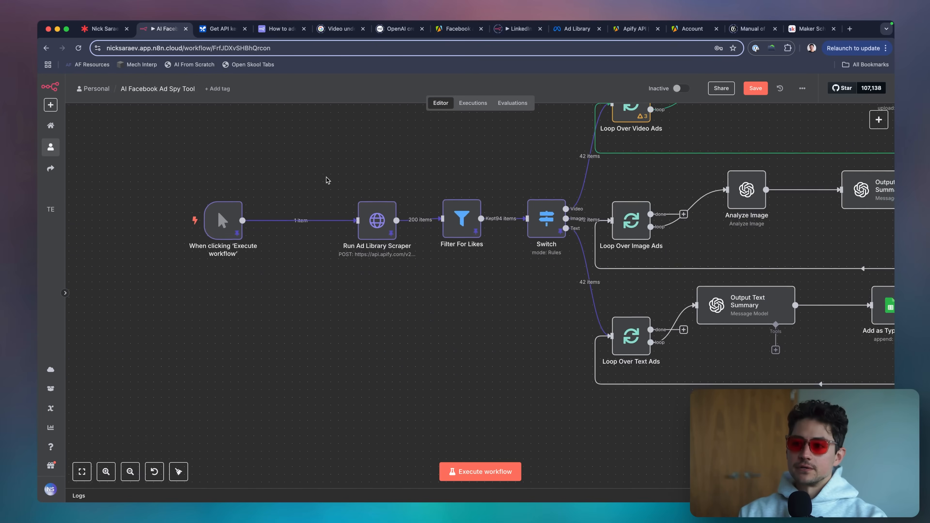
pyautogui.scroll(1, 328, 176)
pyautogui.hscroll(1, 328, 176)
pyautogui.hscroll(1, 258, 247)
pyautogui.hscroll(2, 305, 247)
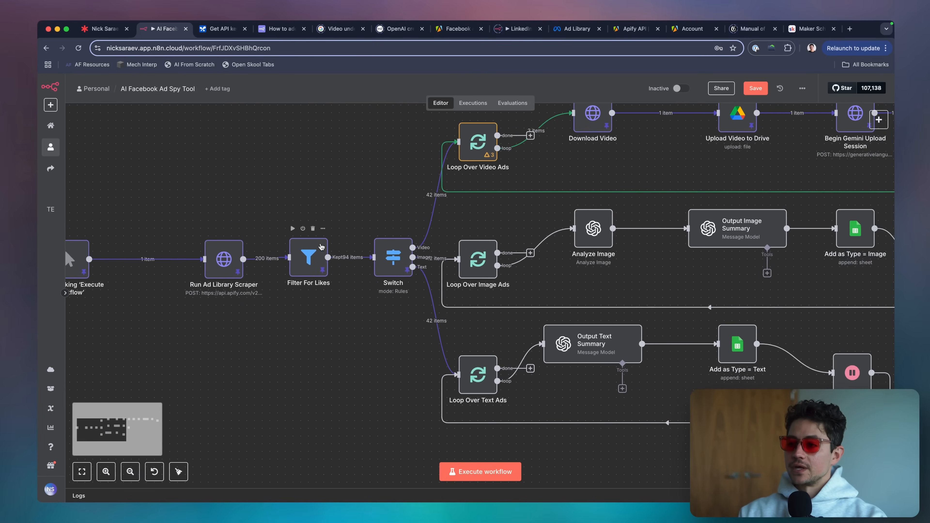
pyautogui.hscroll(-1, 285, 233)
pyautogui.moveTo(307, 221); pyautogui.dragTo(38, 347)
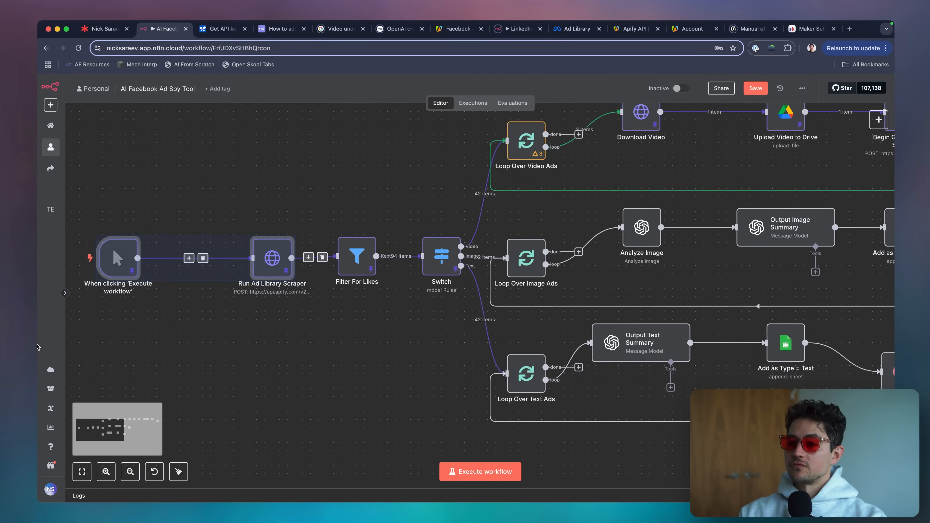
pyautogui.moveTo(280, 254); pyautogui.dragTo(278, 254)
pyautogui.click(275, 258)
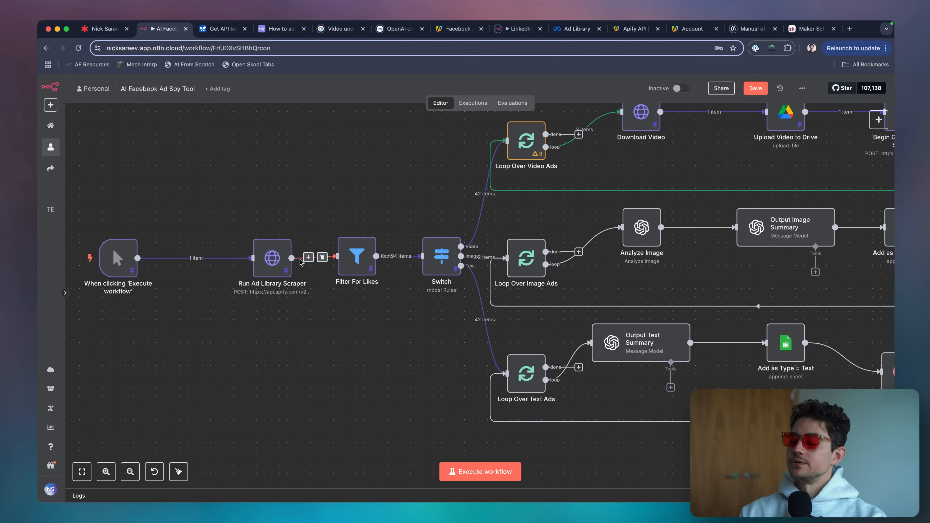
# Review the video, image and text branches that follow the Switch node
pyautogui.hscroll(5, 300, 261)
pyautogui.scroll(2, 611, 291)
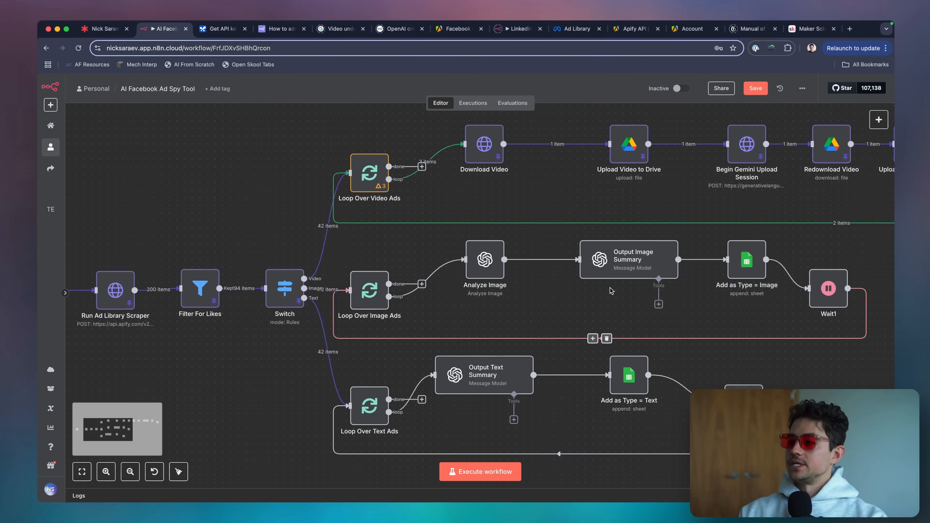
pyautogui.hscroll(10, 611, 290)
pyautogui.scroll(2, 611, 290)
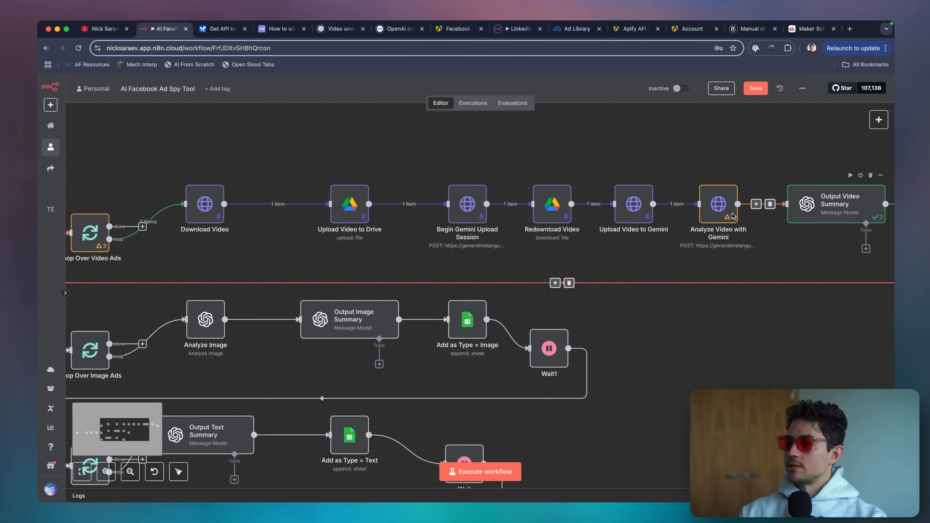
pyautogui.hscroll(-3, 523, 264)
pyautogui.scroll(-1, 524, 264)
pyautogui.scroll(-5, 523, 263)
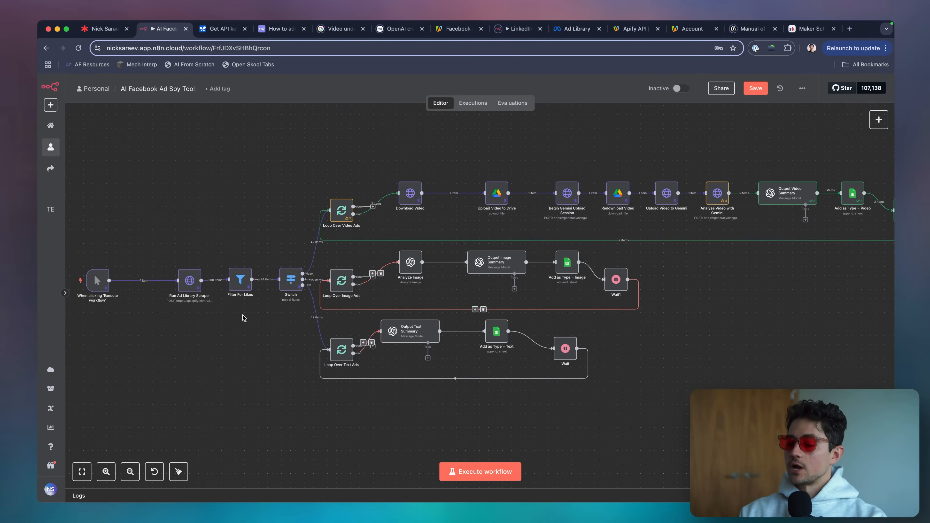
pyautogui.hscroll(-5, 593, 225)
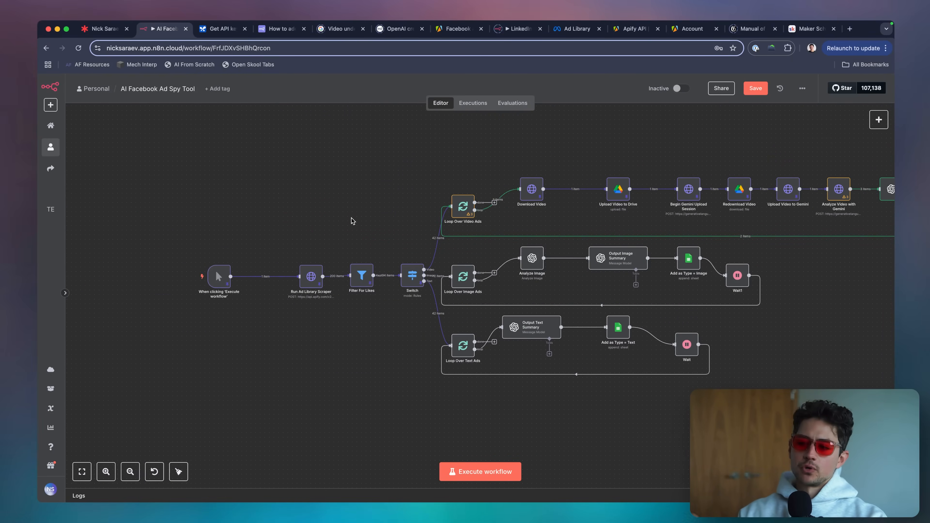
# Move the manual trigger node close beside the Run Ad Library Scraper node
pyautogui.scroll(10, 362, 279)
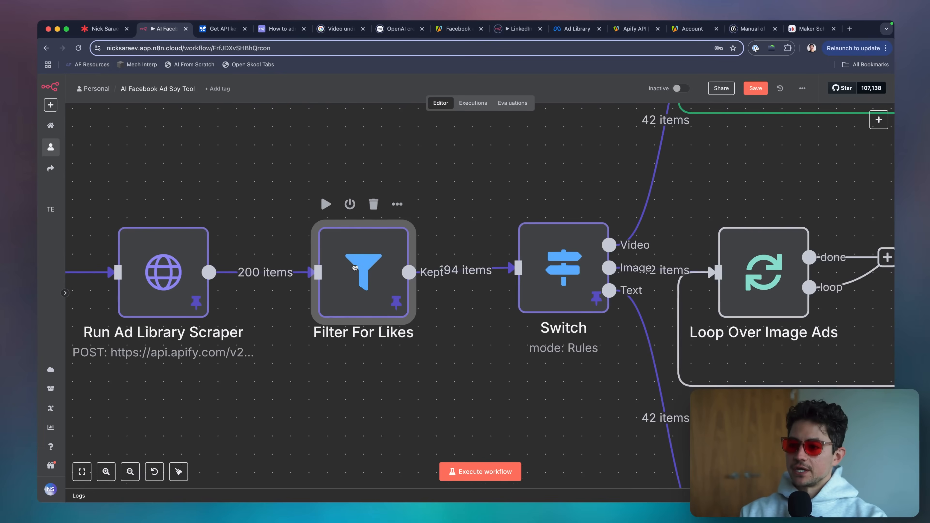
pyautogui.scroll(-4, 231, 169)
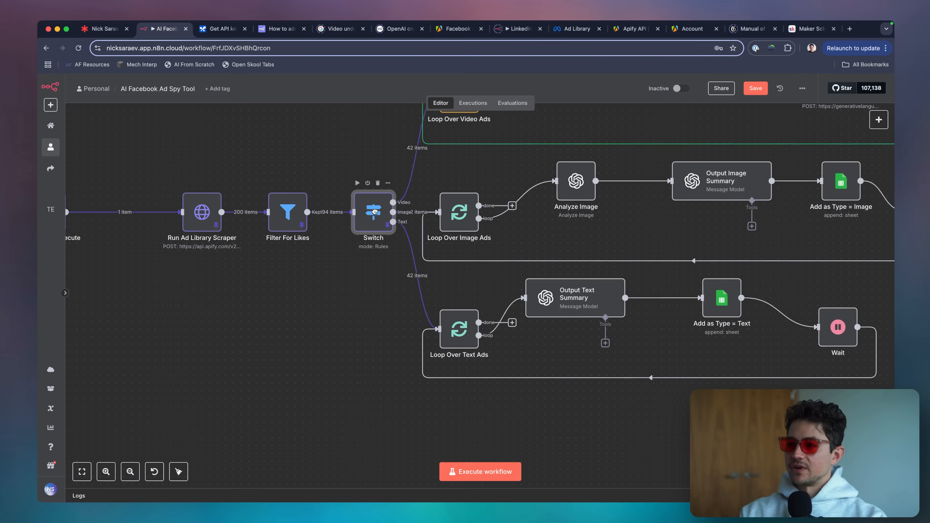
pyautogui.hscroll(-5, 220, 216)
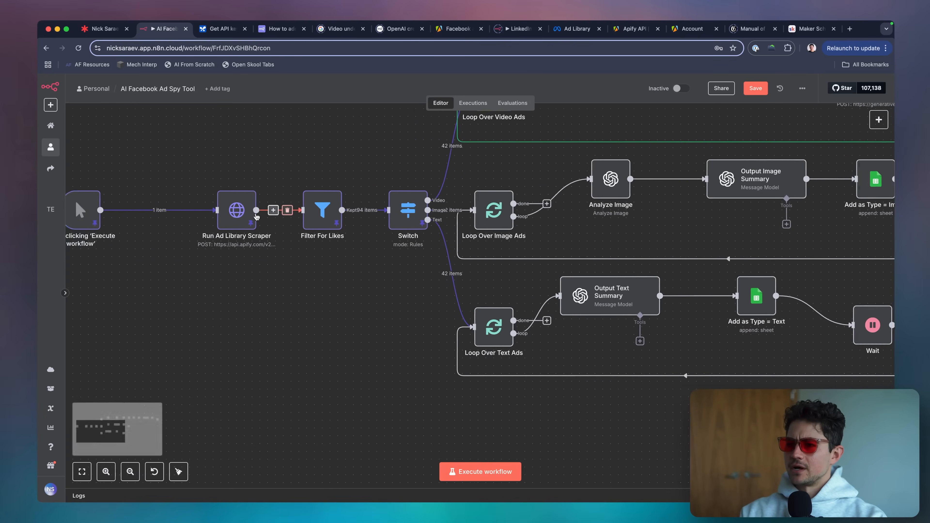
pyautogui.moveTo(157, 215); pyautogui.dragTo(226, 215)
pyautogui.hscroll(1, 269, 286)
pyautogui.scroll(-4, 270, 286)
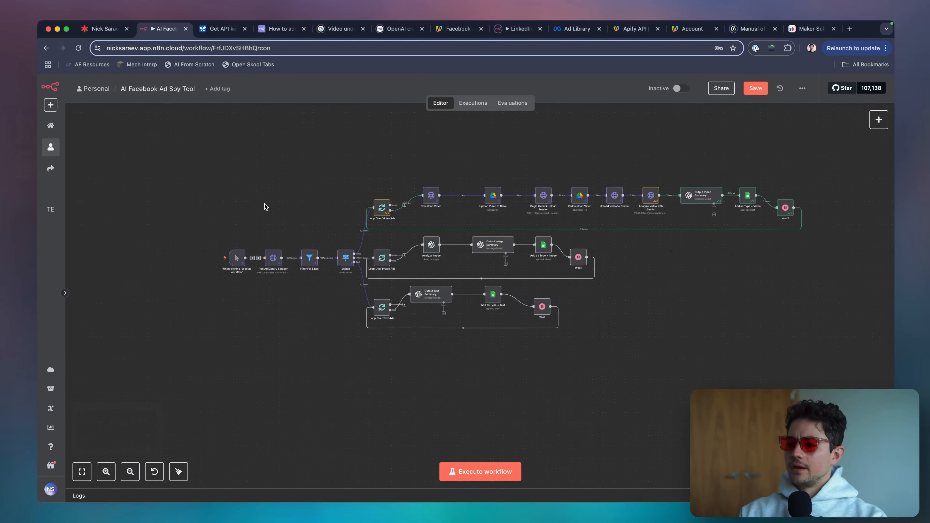
# Add a sticky note to the canvas and place it above the manual trigger and Run Ad Library Scraper nodes
pyautogui.scroll(4, 292, 193)
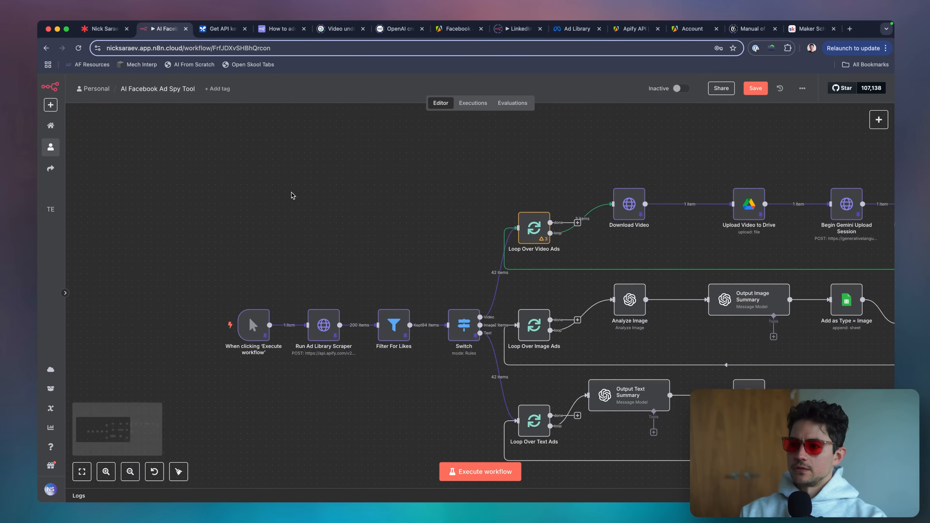
pyautogui.click(274, 201)
pyautogui.press('Tab')
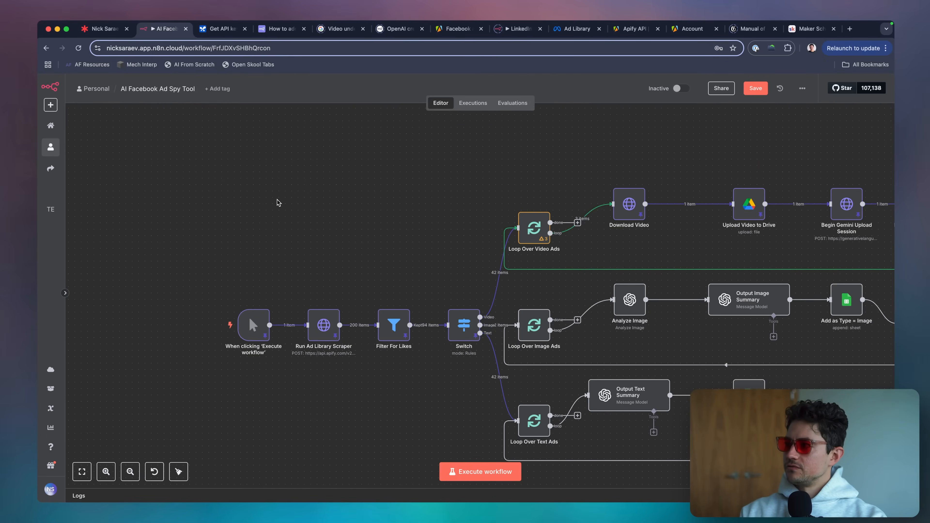
pyautogui.write('note')
pyautogui.press('Return')
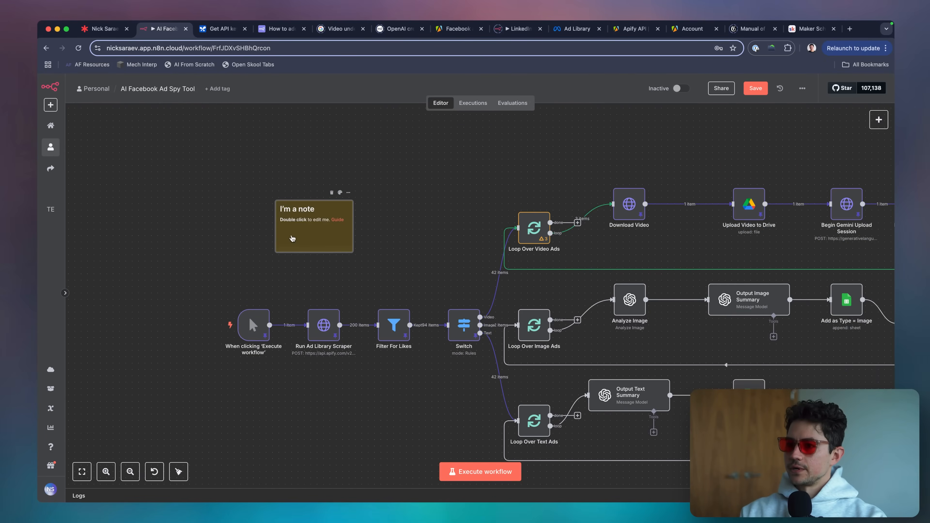
pyautogui.moveTo(292, 239); pyautogui.dragTo(254, 238)
pyautogui.hscroll(1, 254, 257)
# Replace the sticky note's default text with the heading "## AI Facebook Ad Spy Tool"
pyautogui.doubleClick(266, 224)
pyautogui.press('super+a')
pyautogui.write('## A')
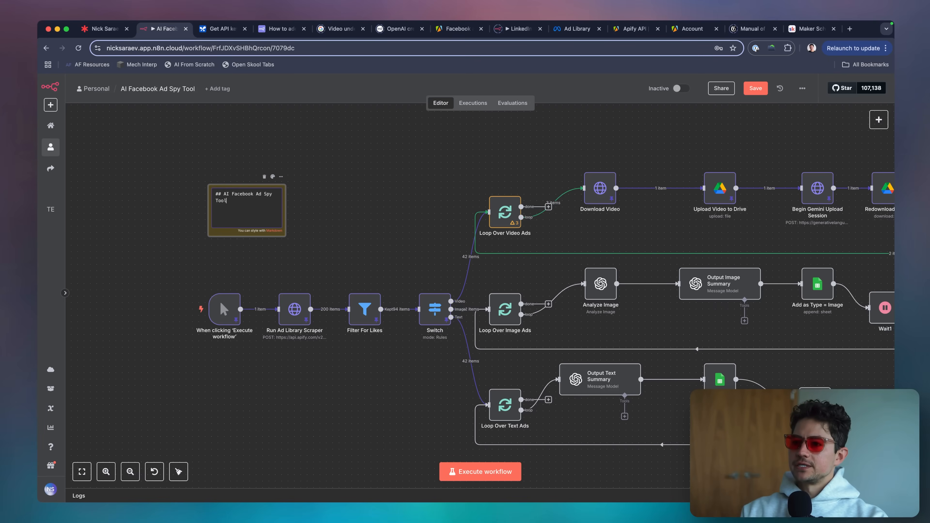
# Add a "Steps:" list to the note with the first item "1. Add API key to "Run Ad Library Scraper" node"
pyautogui.scroll(-1, 484, 312)
pyautogui.write('Steps:')
pyautogui.press('Return')
pyautogui.write('1. U')
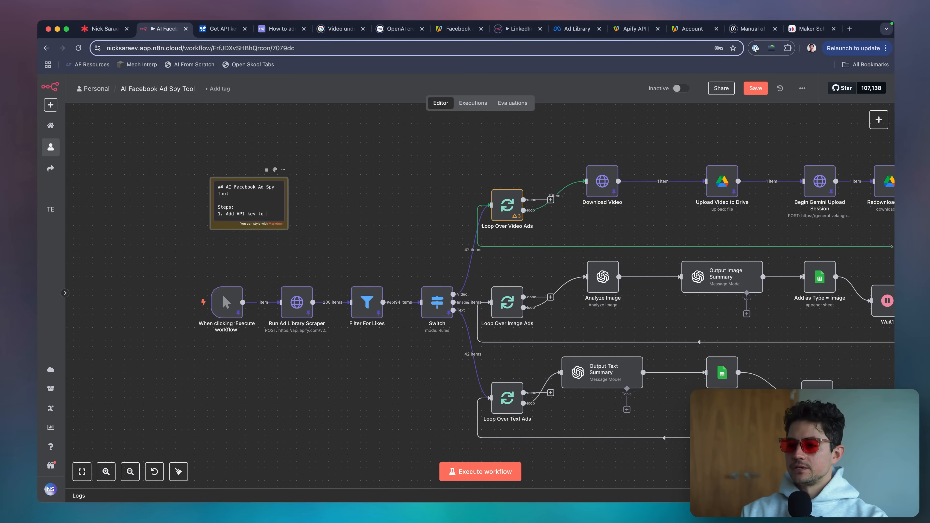
pyautogui.write('un Ad Library Sc')
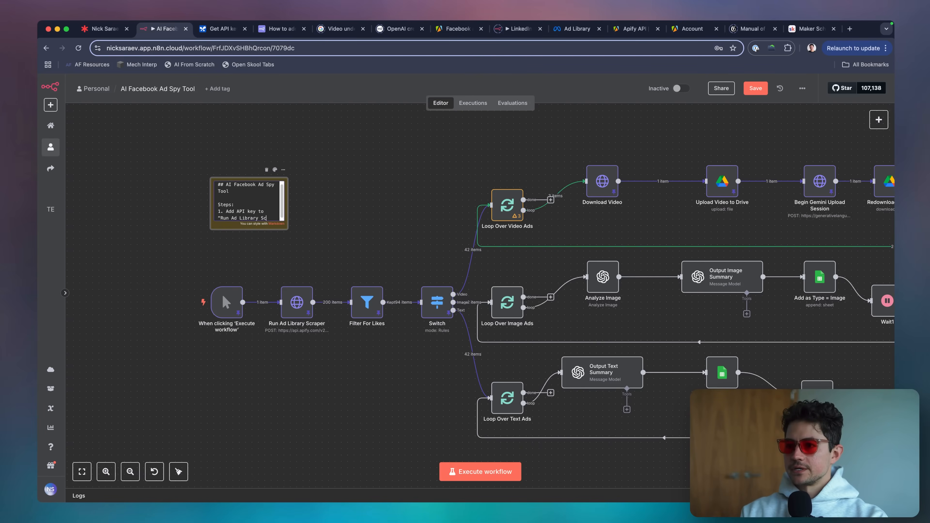
pyautogui.write('raper" node')
pyautogui.press('Return')
# Write the note's second item: "2. Add filtering threshold in "Filter For Likes" node"
pyautogui.write('2. Add filterin')
pyautogui.hscroll(1, 214, 290)
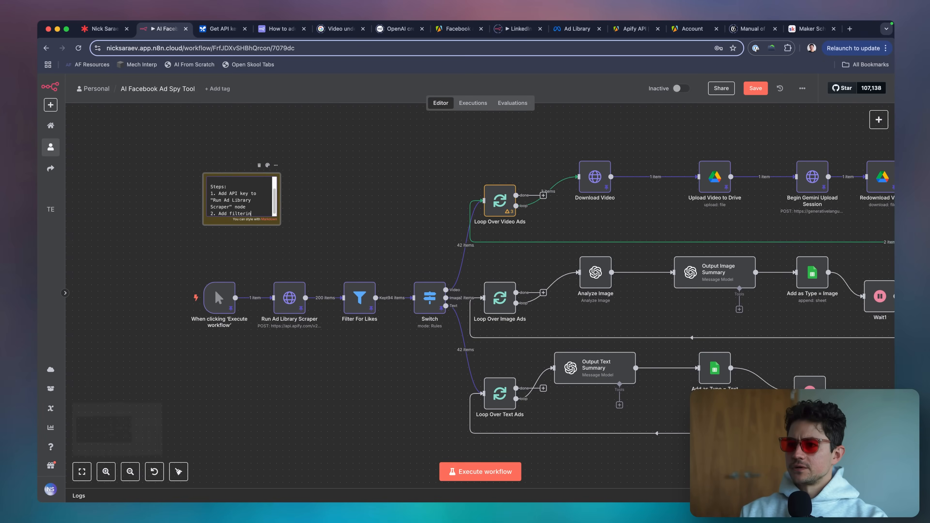
pyautogui.scroll(-1, 479, 312)
pyautogui.write('g threshold in ')
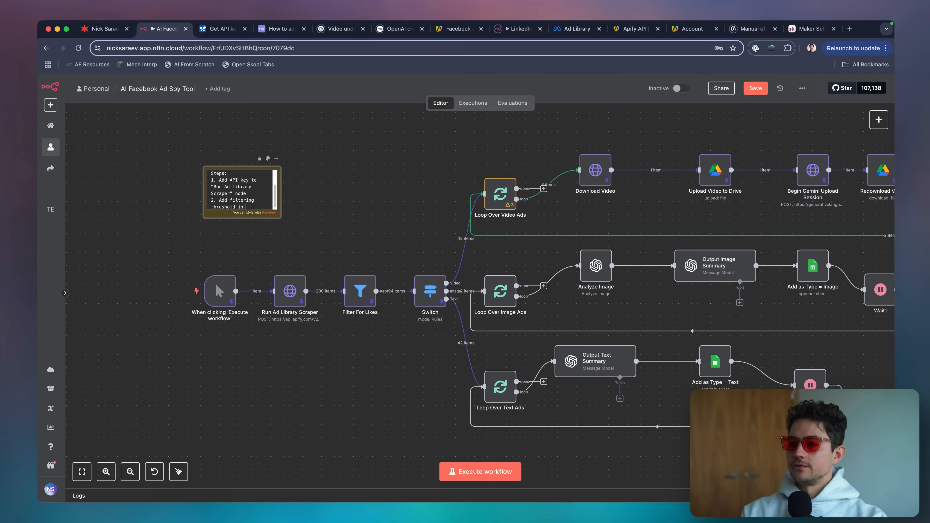
pyautogui.write('"Filter for Likes')
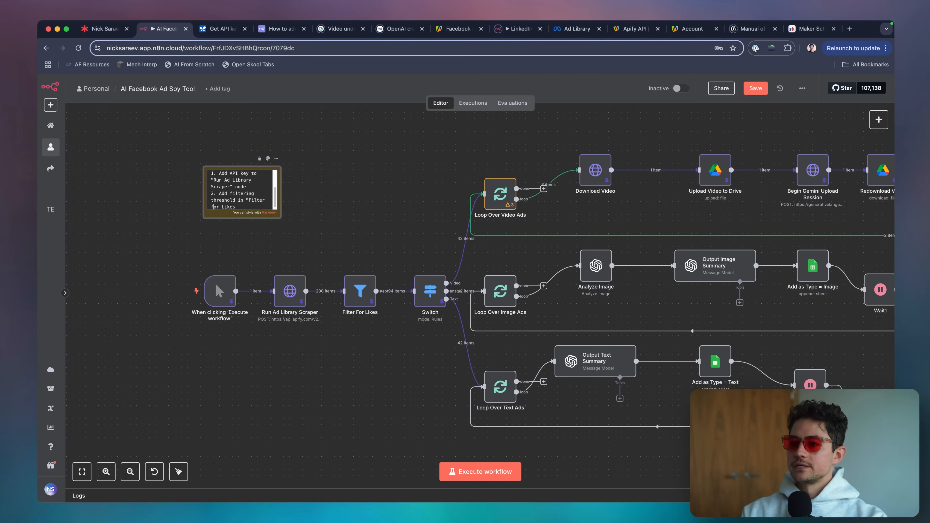
pyautogui.write('" node')
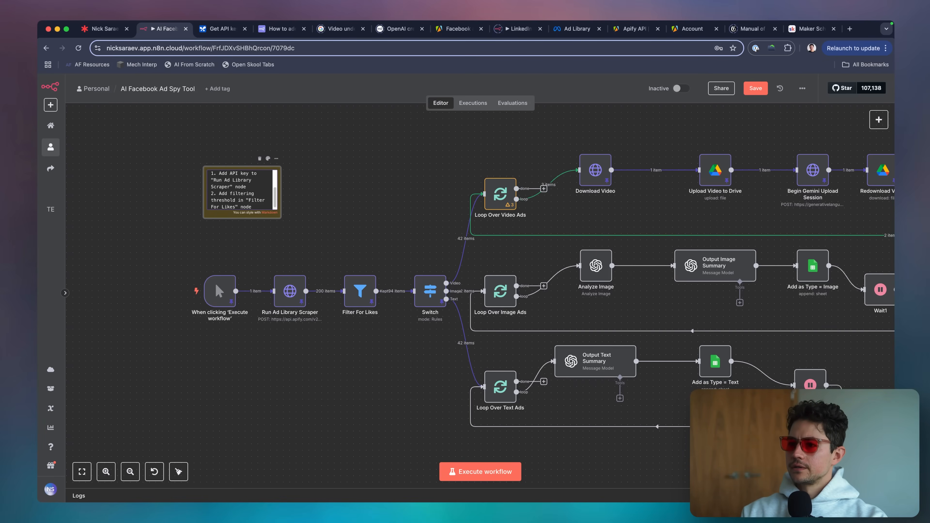
pyautogui.hscroll(1, 462, 242)
# Start the sticky note's third item: "3. Add Gemini API key to "Begin Gemini Upload Session""
pyautogui.press('Return')
pyautogui.scroll(-1, 538, 275)
pyautogui.press('super+a')
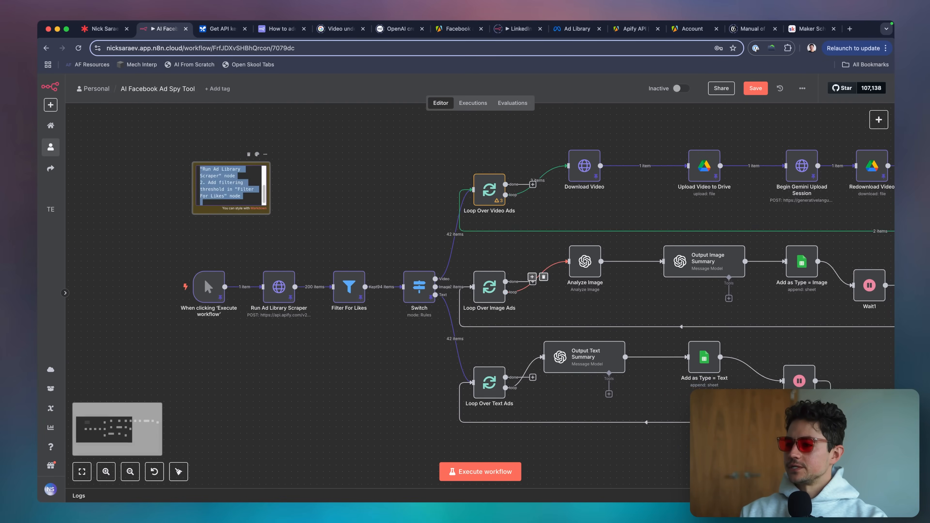
pyautogui.press('Right')
pyautogui.write('3. Ad')
pyautogui.scroll(-1, 524, 323)
pyautogui.hscroll(1, 524, 323)
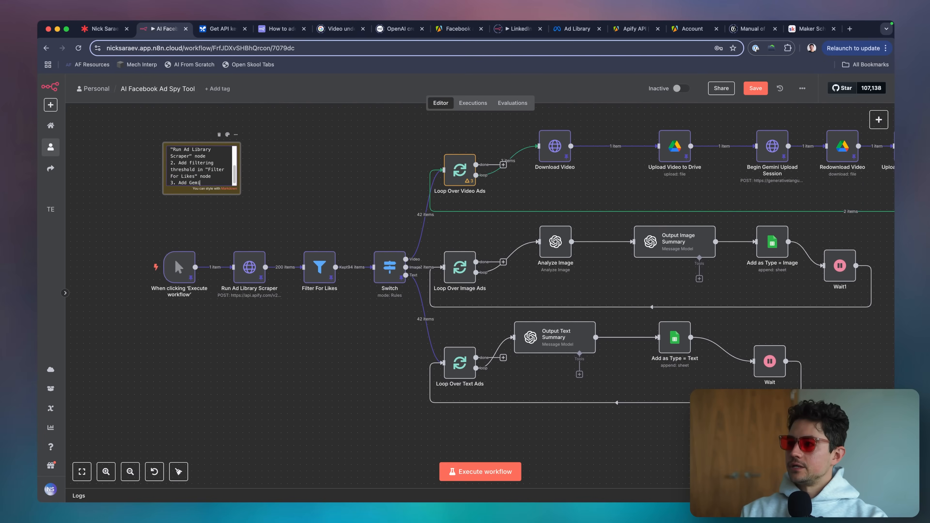
pyautogui.write('d Gemini API key to "')
pyautogui.scroll(1, 484, 294)
pyautogui.hscroll(1, 483, 294)
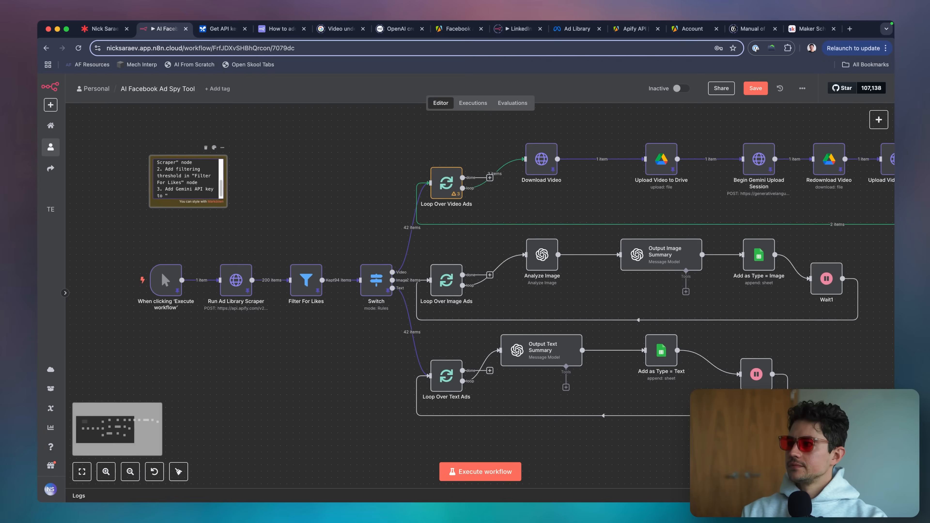
pyautogui.write('Begin Gemini Upload Ses')
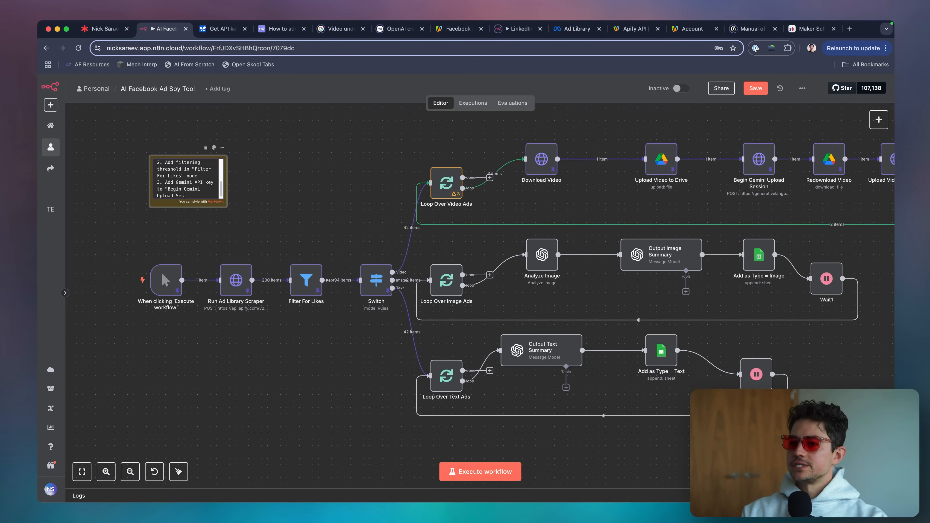
# Complete the third item with ", "Upload Video to Gemini", and "Analyze Video with Gemini" nodes"
pyautogui.scroll(-5, 476, 301)
pyautogui.press('BackSpace')
pyautogui.press('BackSpace')
pyautogui.press('BackSpace')
pyautogui.press('BackSpace')
pyautogui.press('BackSpace')
pyautogui.write(', "Uploa')
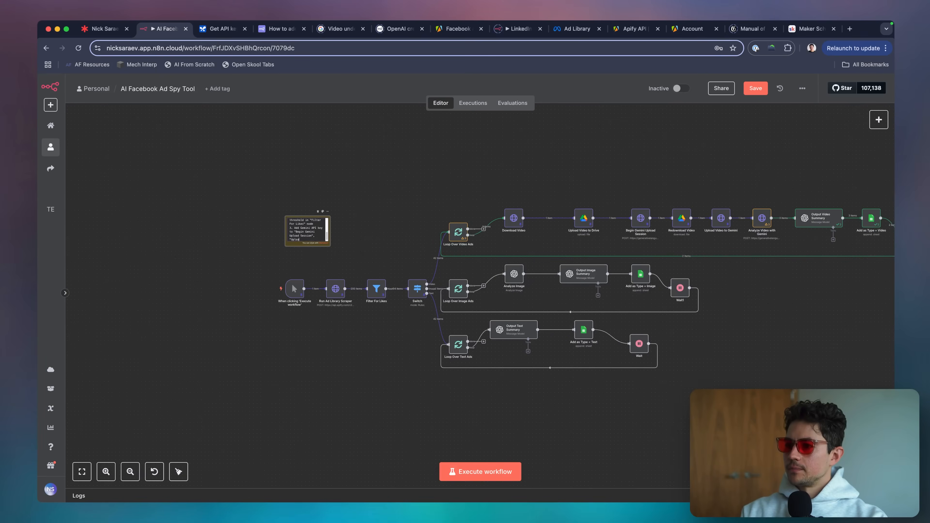
pyautogui.write('d Video to Gemini", a')
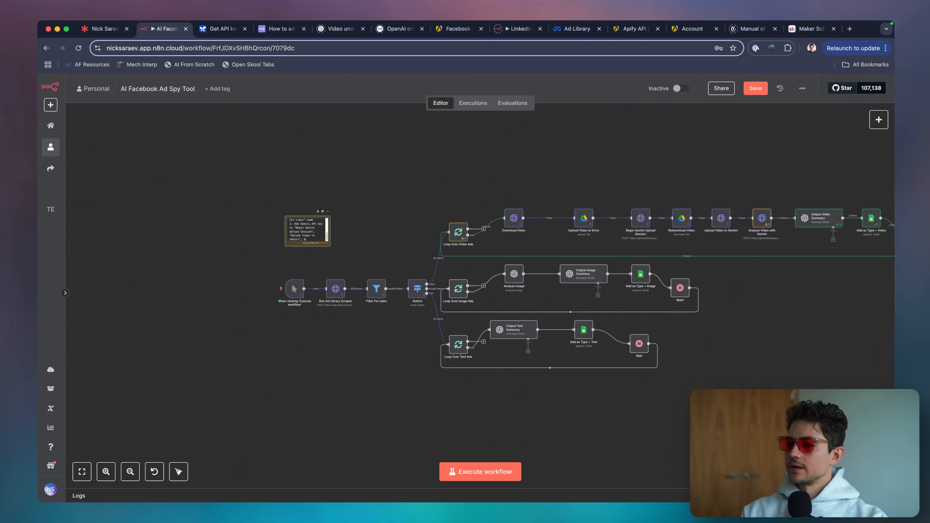
pyautogui.write('nd "Analyze Video with')
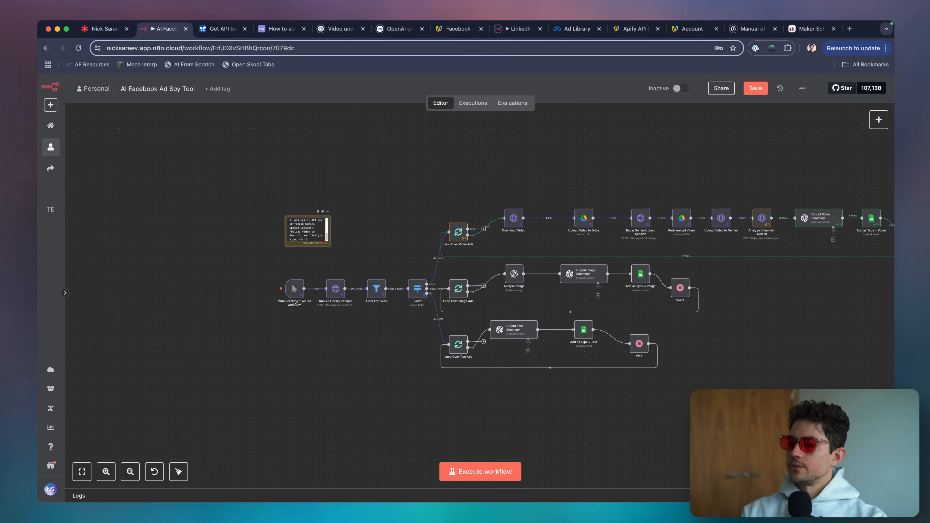
pyautogui.write(' Gemini" nodes')
pyautogui.scroll(-1, 479, 294)
pyautogui.hscroll(1, 479, 294)
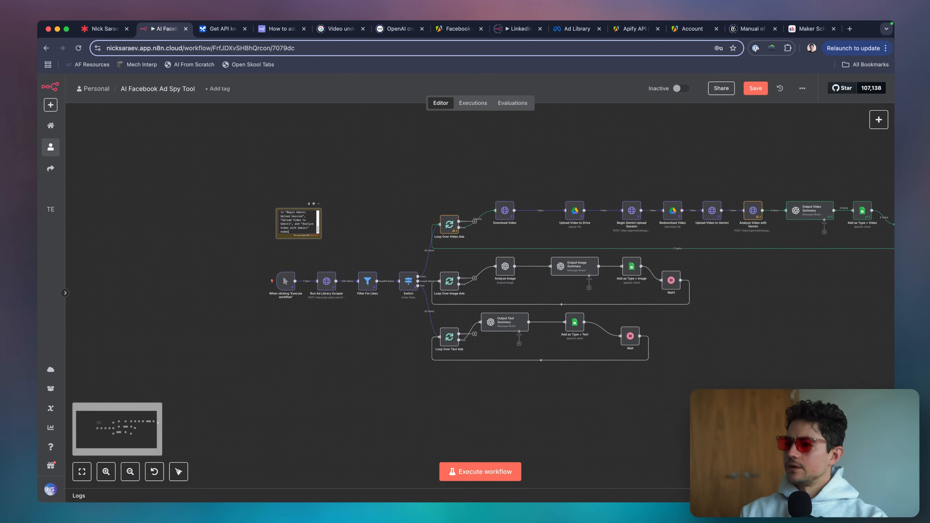
# Add the fourth item: "4. Adjust prompts to AI as needed and swap in your Google Sheet in the Google Sheets nodes."
pyautogui.press('Return')
pyautogui.write('4. Adjust pr')
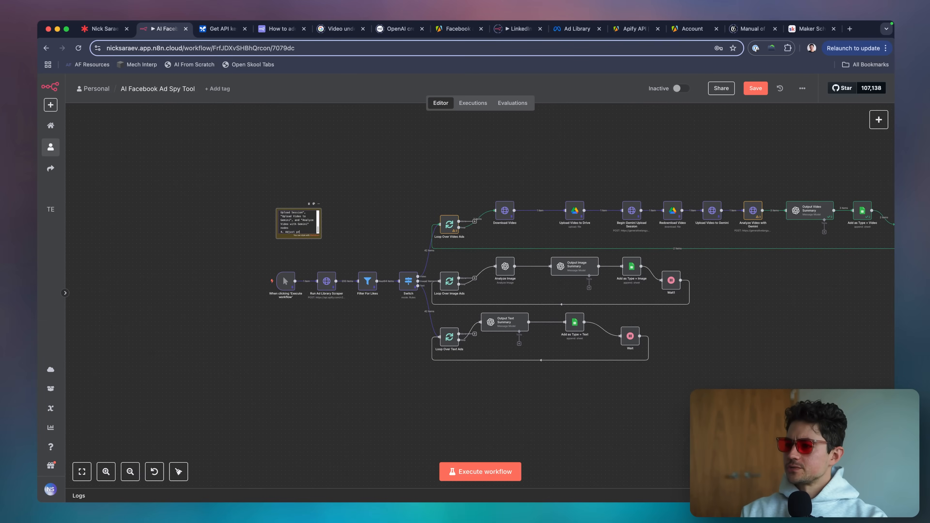
pyautogui.write('AI ad')
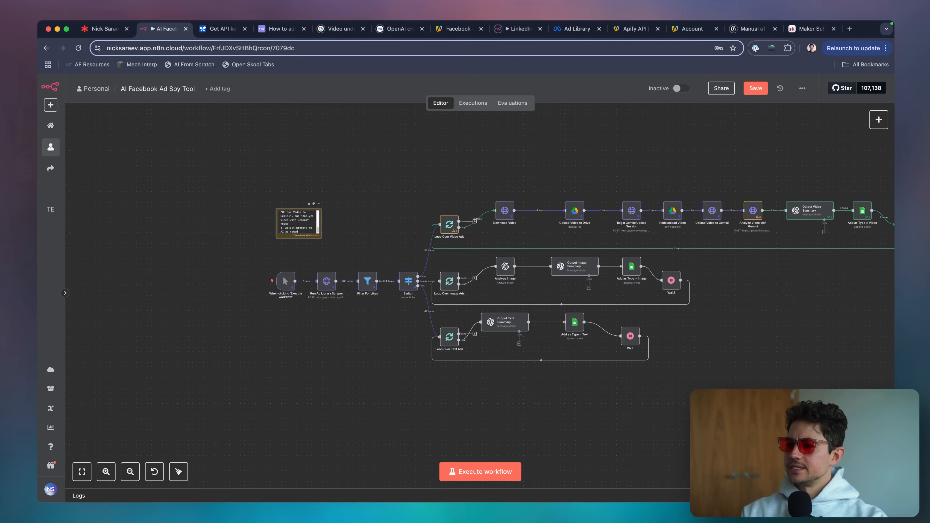
pyautogui.write(' needed and s')
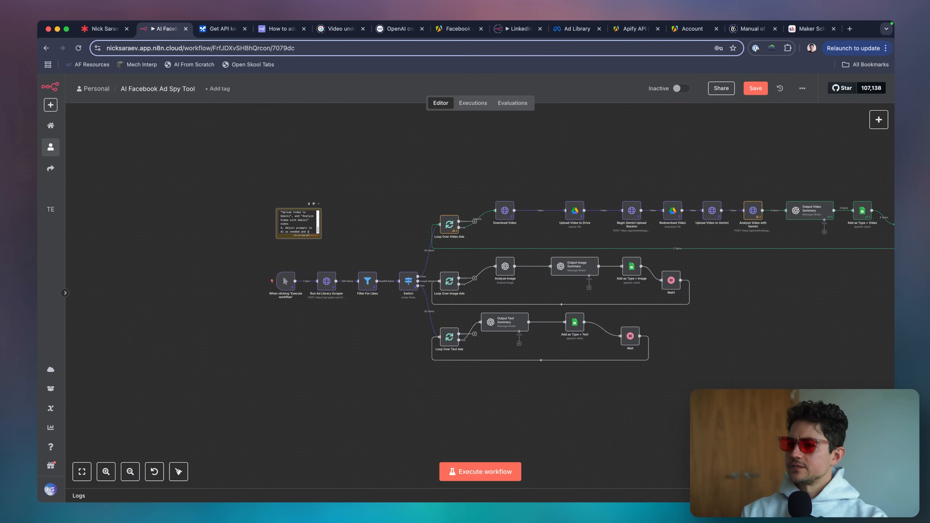
pyautogui.write('wap in your Google Shee')
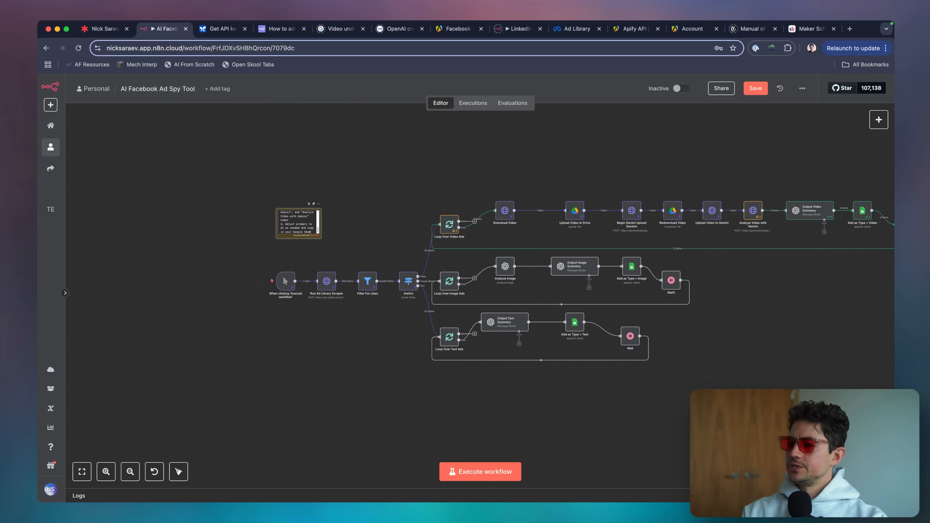
pyautogui.write(' to the ')
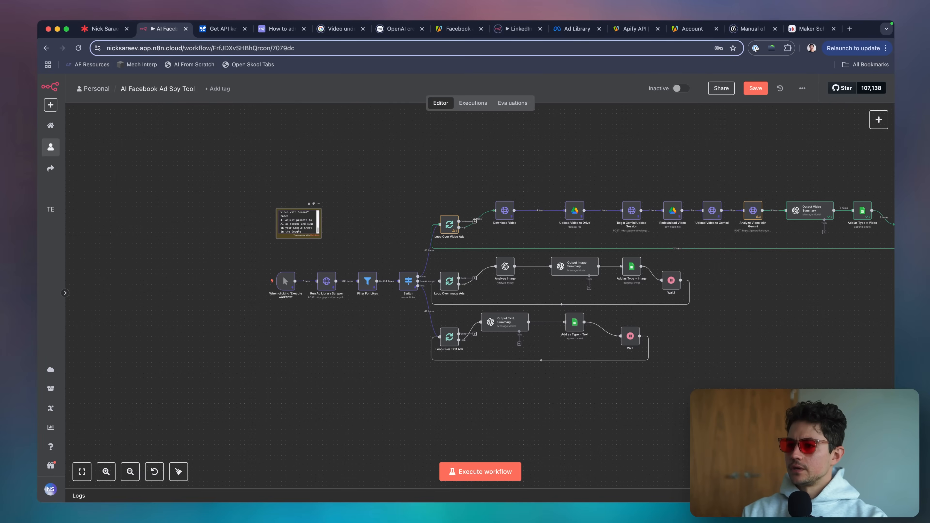
pyautogui.write('s nodes.')
# Close the note with the line "Happy building!" after a blank line and finish editing it
pyautogui.press('Return')
pyautogui.press('Return')
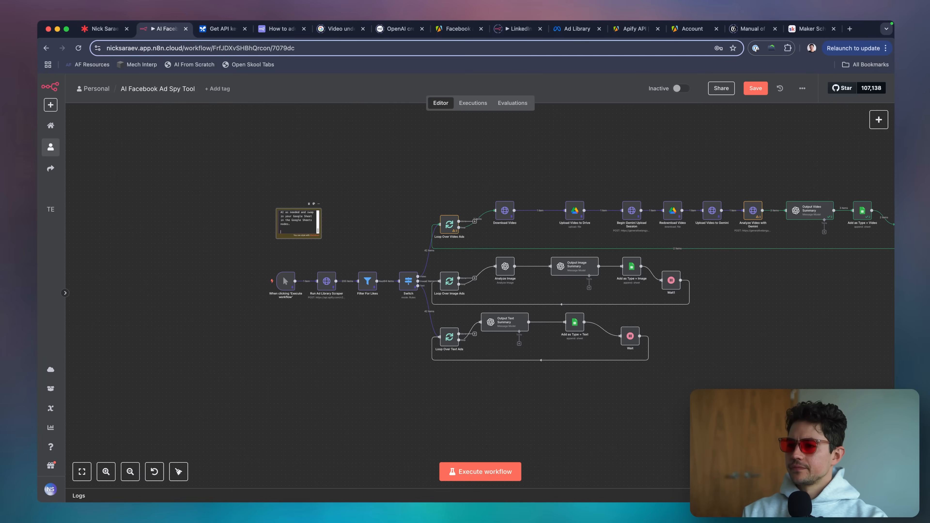
pyautogui.write('g!')
pyautogui.press('super+a')
pyautogui.press('Up')
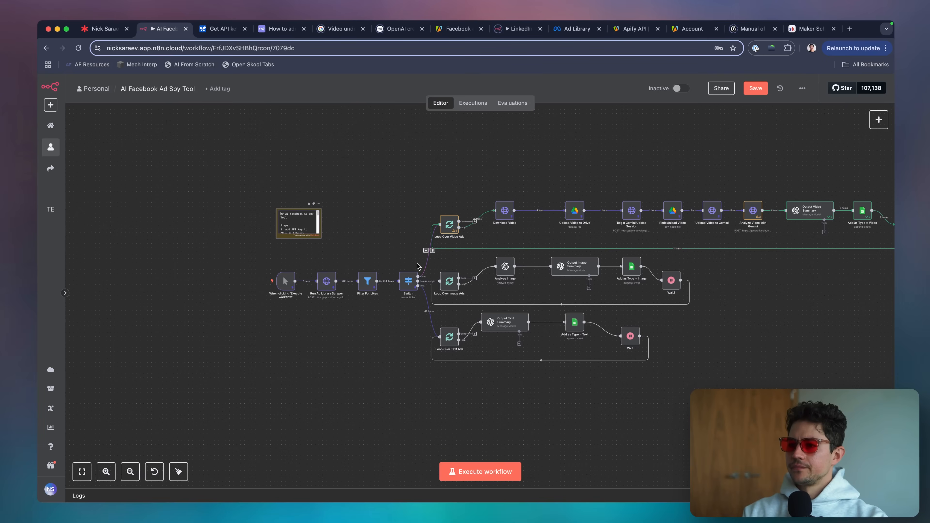
pyautogui.click(397, 221)
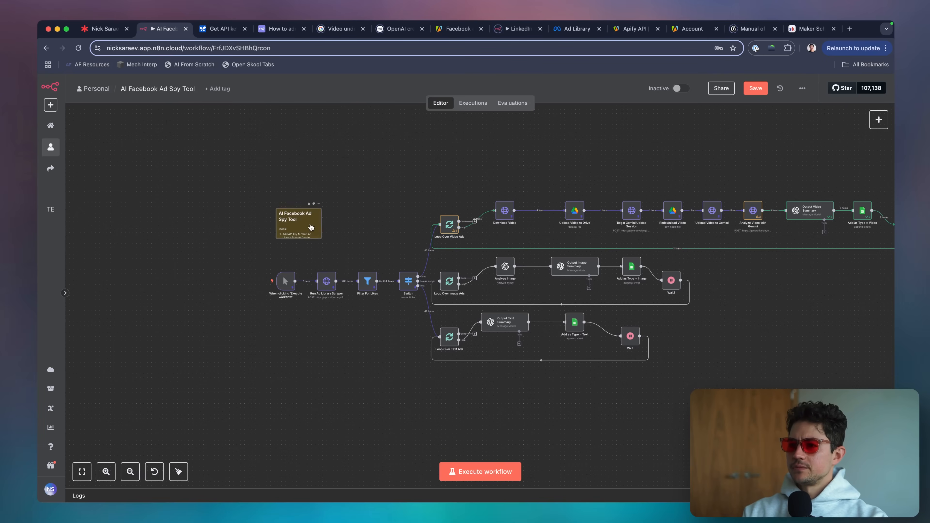
# Enlarge the sticky note so that its whole text fits, and review the wording in its editor
pyautogui.moveTo(319, 236); pyautogui.dragTo(406, 221)
pyautogui.doubleClick(304, 210)
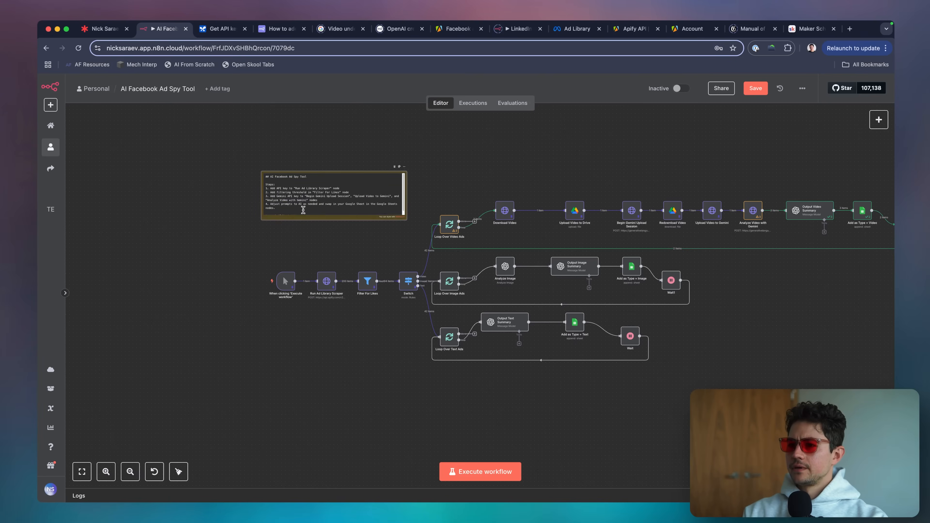
pyautogui.scroll(-1, 311, 207)
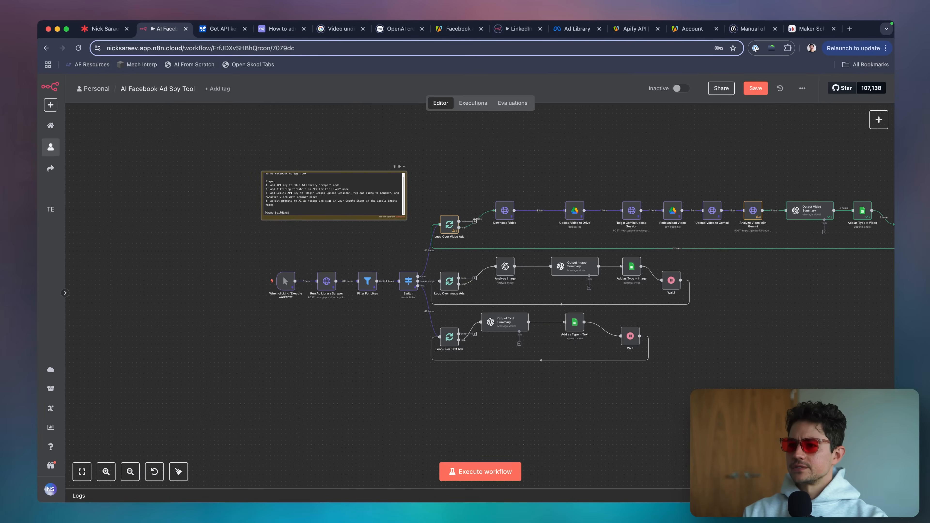
pyautogui.click(441, 196)
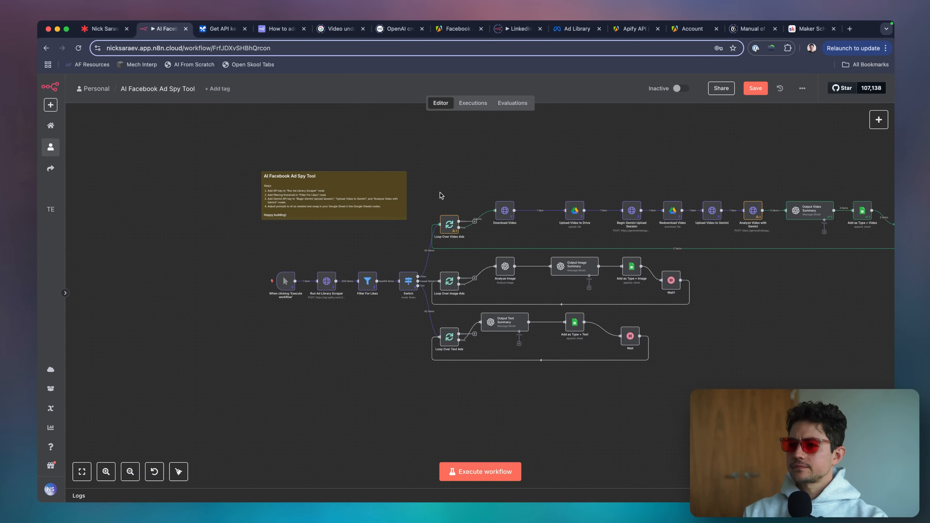
# Move the sticky note closer to the trigger row and narrow it to span from the trigger to the Switch node
pyautogui.scroll(-1, 352, 234)
pyautogui.hscroll(1, 353, 234)
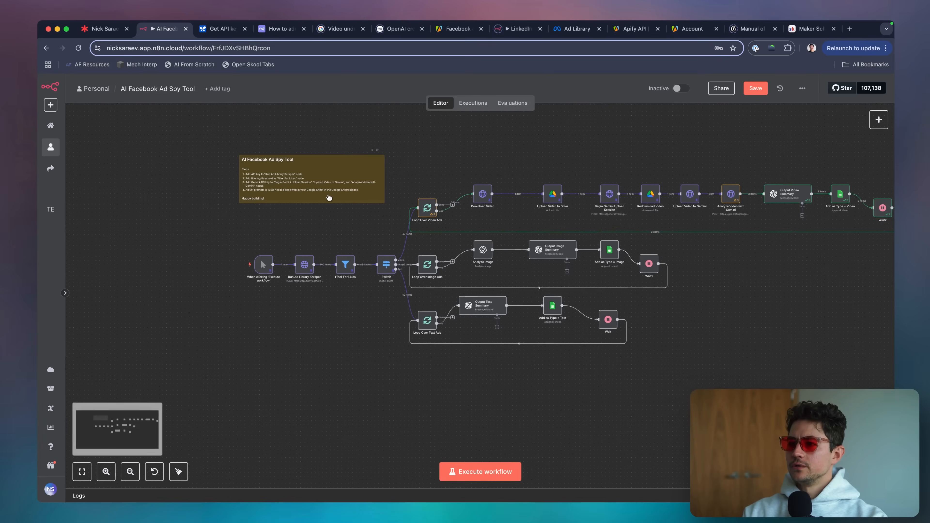
pyautogui.moveTo(328, 198); pyautogui.dragTo(339, 205)
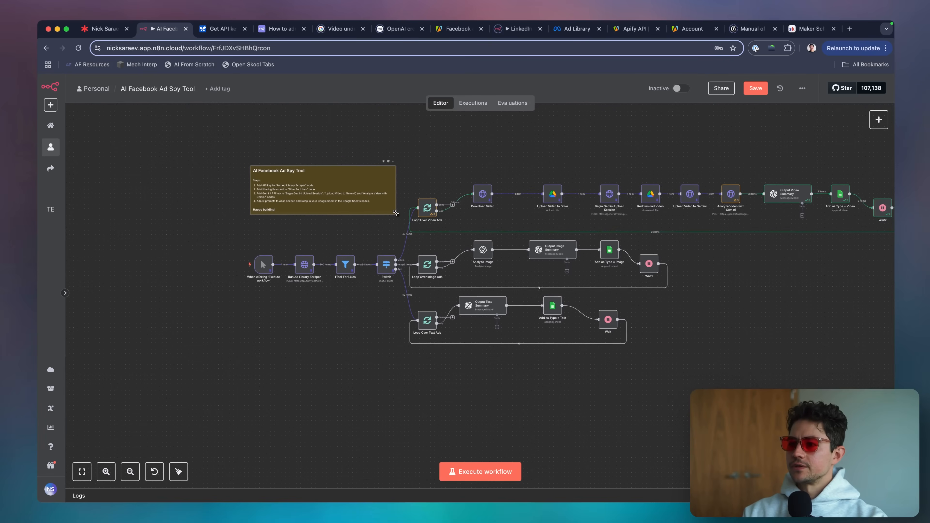
pyautogui.moveTo(396, 214); pyautogui.dragTo(359, 204)
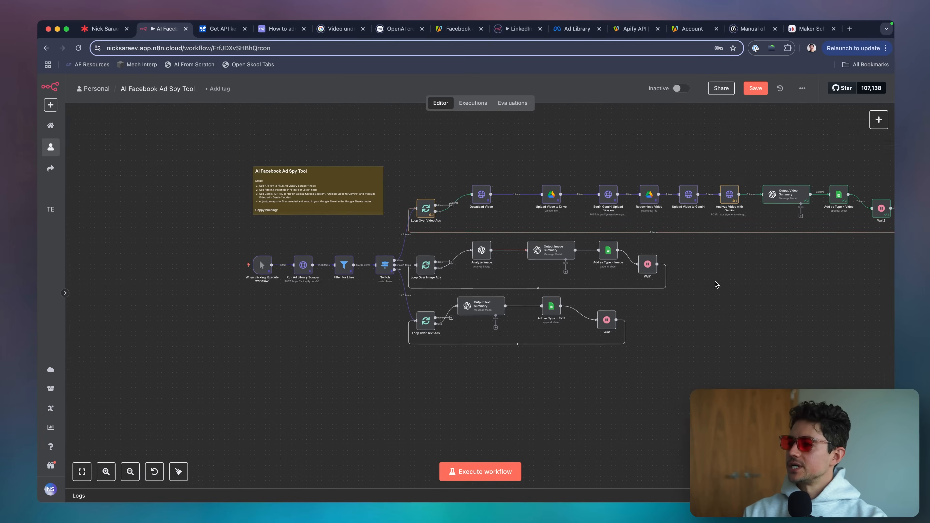
# Unpin the data of the manual trigger, Run Ad Library Scraper, Filter For Likes and Switch nodes
pyautogui.hscroll(5, 696, 281)
pyautogui.hscroll(-4, 152, 212)
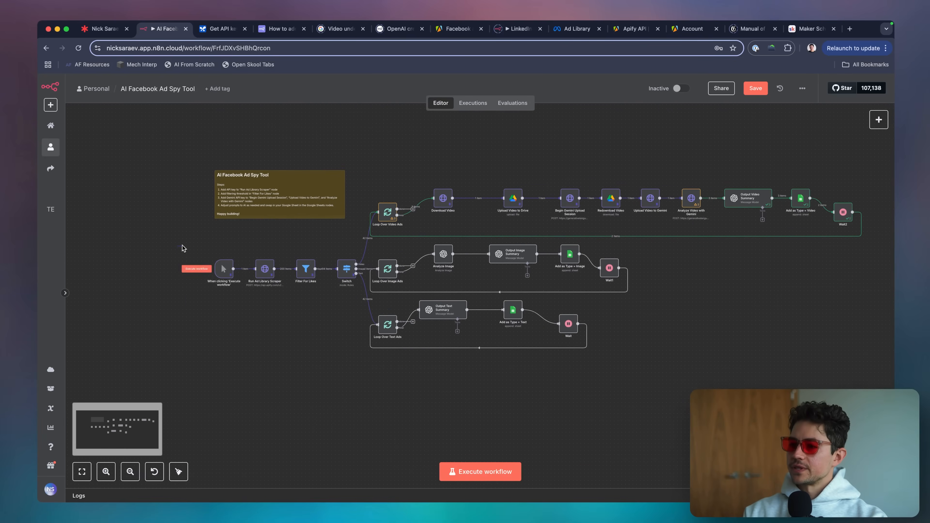
pyautogui.moveTo(182, 245); pyautogui.dragTo(394, 311)
pyautogui.click(385, 309)
pyautogui.hscroll(5, 358, 152)
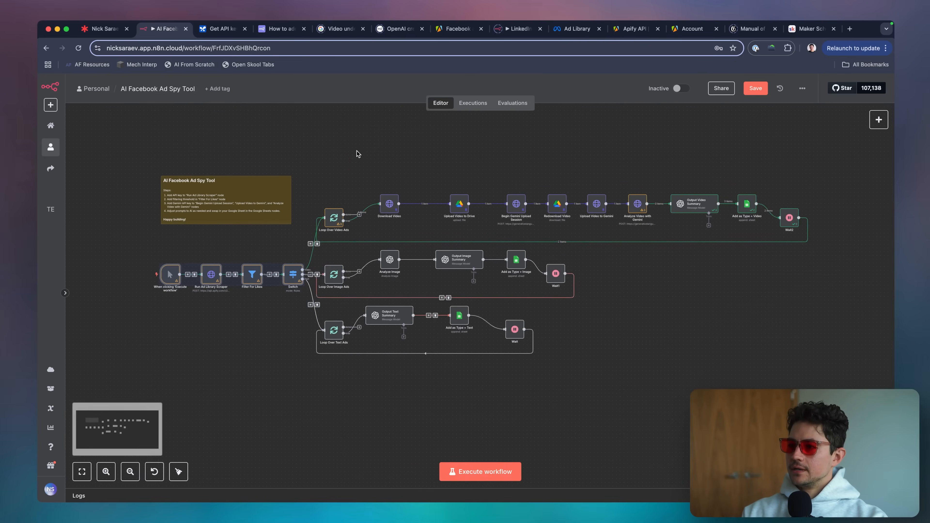
# Unpin the data of the video branch nodes from Download Video to Analyze Video with Gemini
pyautogui.moveTo(308, 182); pyautogui.dragTo(601, 258)
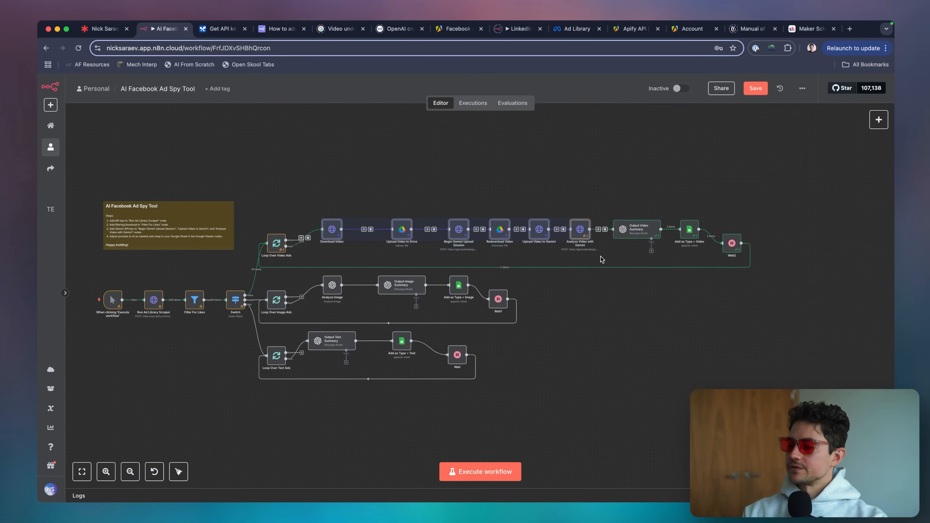
pyautogui.press('p')
pyautogui.click(736, 297)
pyautogui.moveTo(608, 194); pyautogui.dragTo(316, 262)
pyautogui.press('p')
pyautogui.click(841, 269)
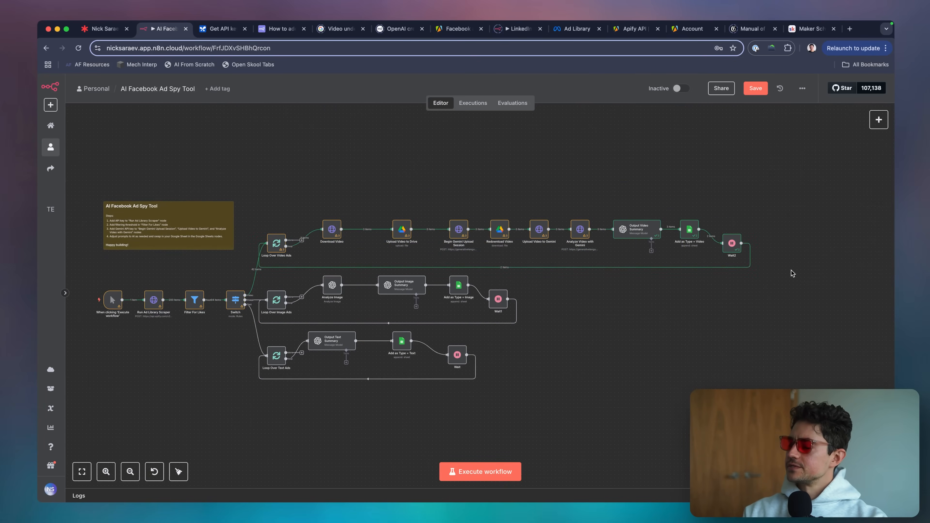
# Tighten the video branch by moving Upload Video to Drive and the nodes after it closer together with even spacing
pyautogui.moveTo(793, 273); pyautogui.dragTo(406, 217)
pyautogui.moveTo(461, 231); pyautogui.dragTo(439, 232)
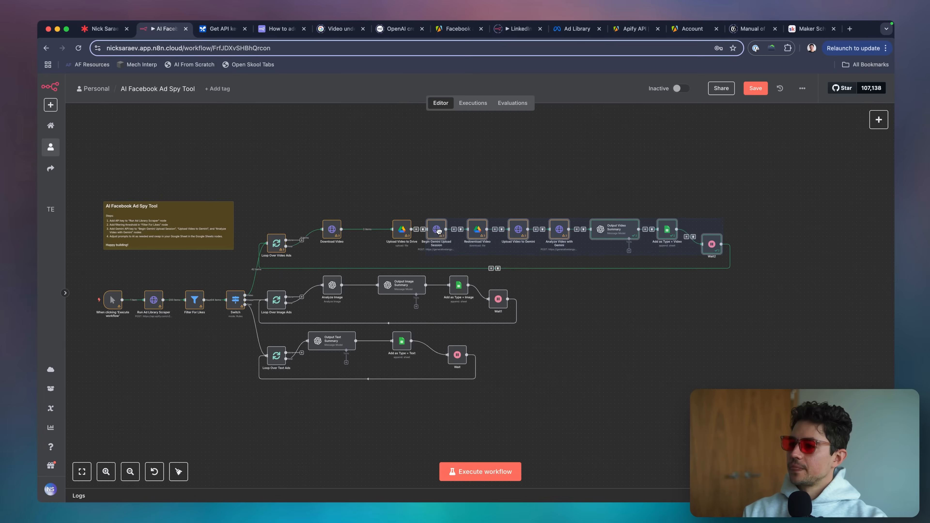
pyautogui.moveTo(387, 185); pyautogui.dragTo(757, 272)
pyautogui.moveTo(406, 227); pyautogui.dragTo(376, 230)
pyautogui.click(395, 202)
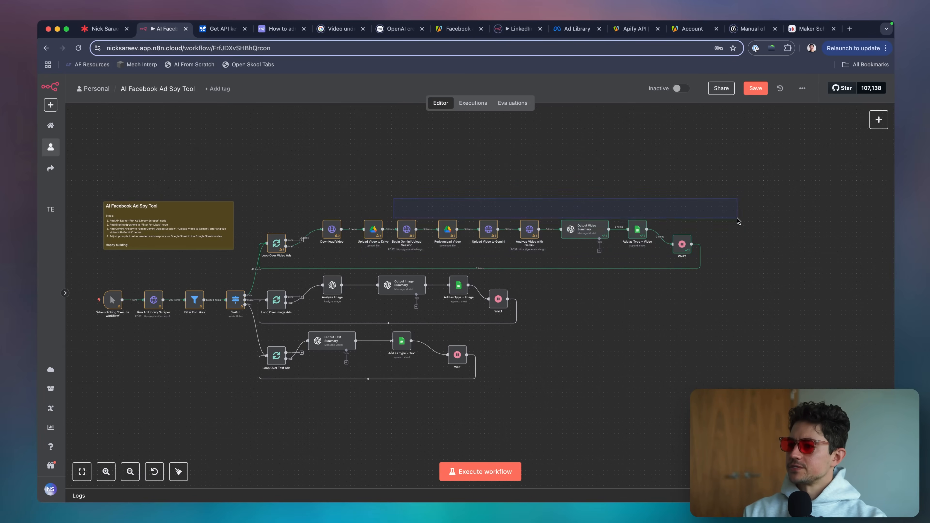
pyautogui.moveTo(738, 219); pyautogui.dragTo(747, 264)
pyautogui.moveTo(643, 230); pyautogui.dragTo(638, 230)
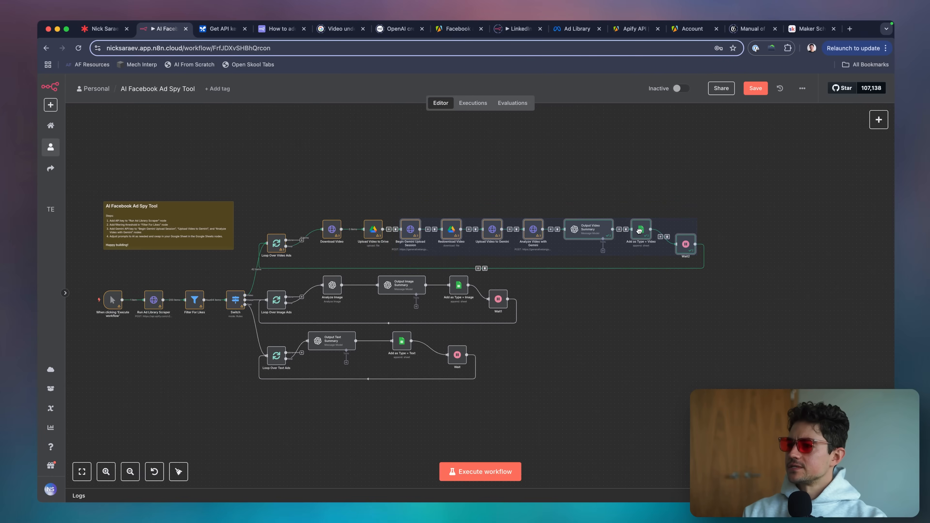
# Tighten the spacing of the summary, Google Sheets and Wait nodes in the image and text branches
pyautogui.click(644, 331)
pyautogui.moveTo(490, 345); pyautogui.dragTo(377, 286)
pyautogui.click(539, 310)
pyautogui.moveTo(500, 396); pyautogui.dragTo(386, 342)
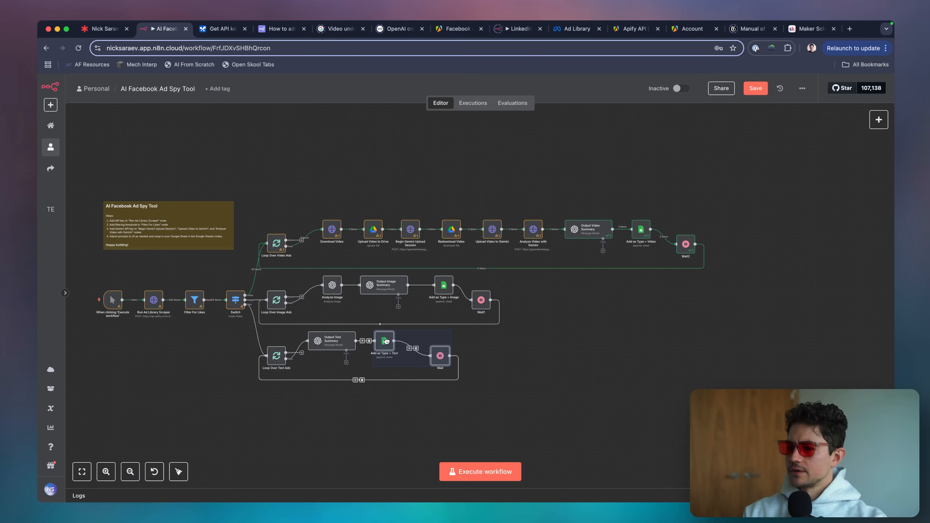
pyautogui.moveTo(437, 356); pyautogui.dragTo(422, 356)
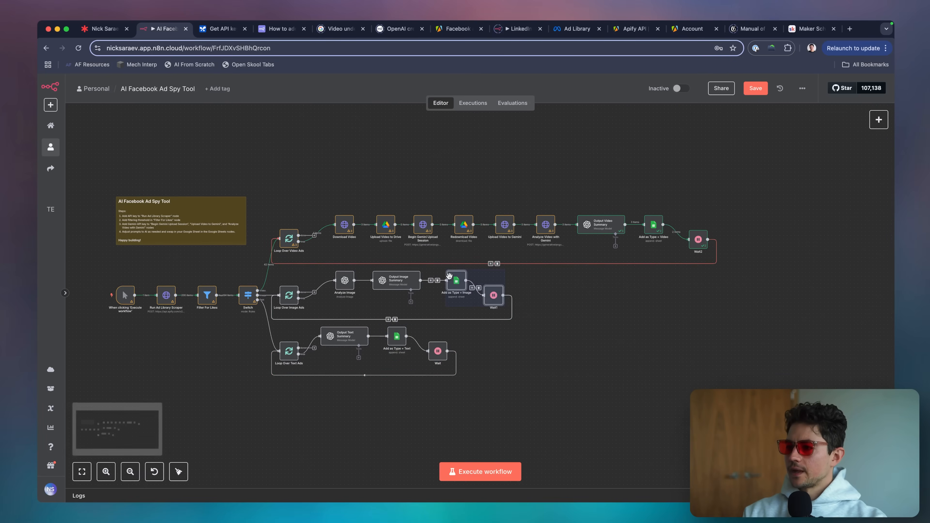
pyautogui.moveTo(450, 278); pyautogui.dragTo(442, 277)
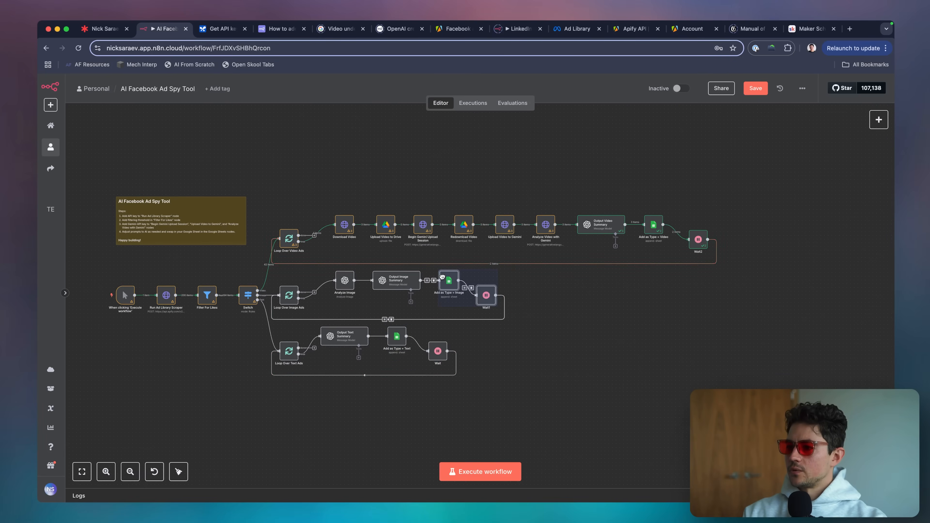
# Save the workflow and move the sticky note slightly down, closer to the trigger row
pyautogui.click(544, 308)
pyautogui.hscroll(-5, 520, 310)
pyautogui.press('super+s')
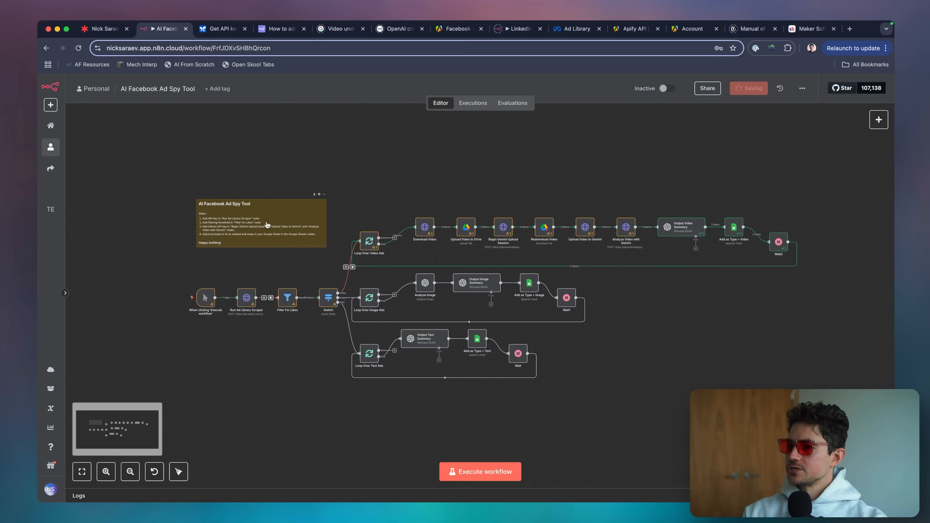
pyautogui.moveTo(265, 217); pyautogui.dragTo(261, 228)
pyautogui.hscroll(4, 285, 153)
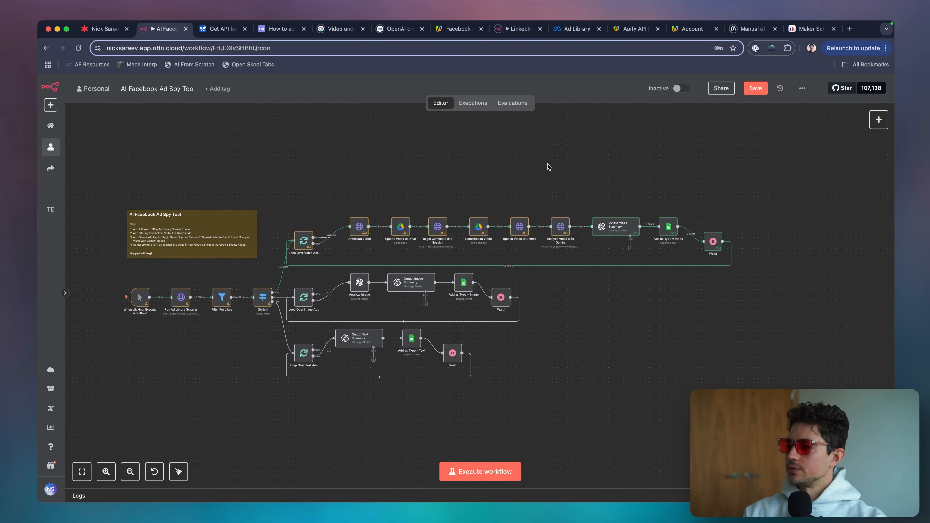
pyautogui.scroll(-2, 556, 183)
pyautogui.scroll(4, 216, 305)
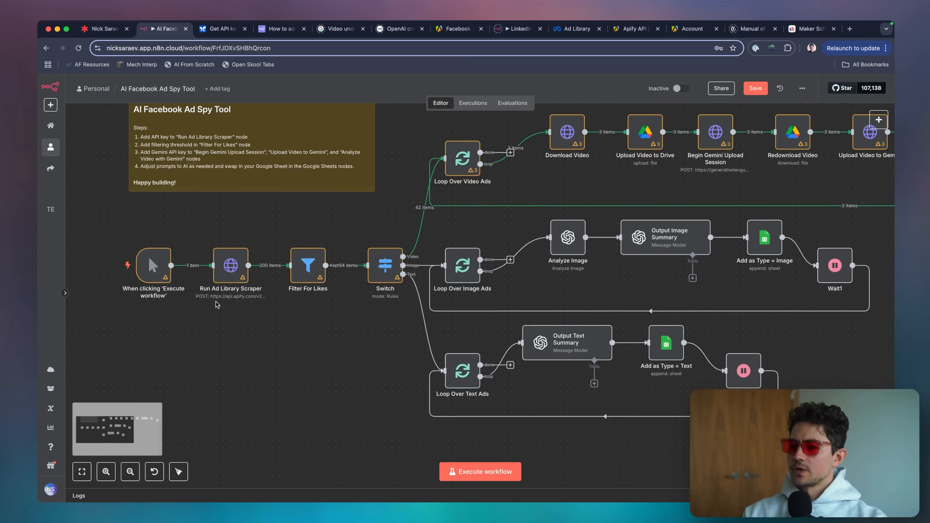
# Run the whole workflow from the manual trigger to test it with fresh ad data
pyautogui.click(473, 475)
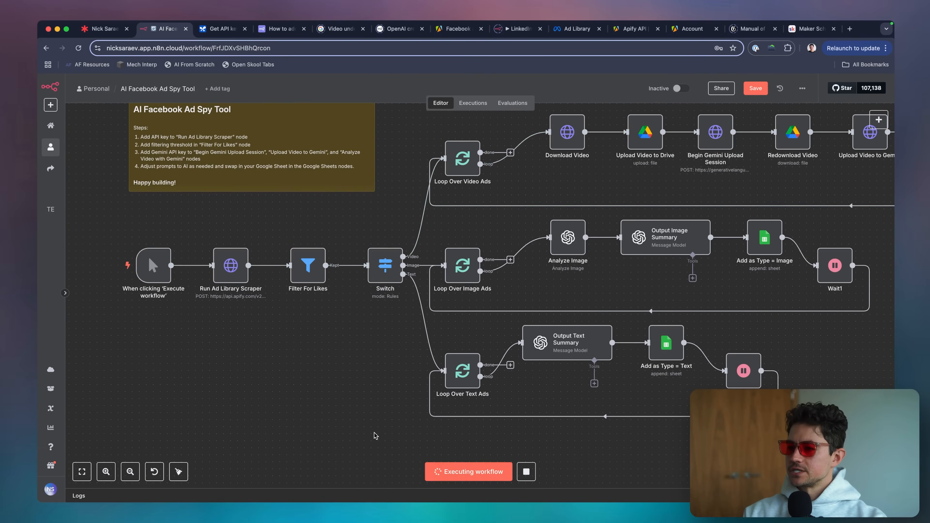
pyautogui.hscroll(1, 374, 436)
pyautogui.hotkey('ctrl', 'a')
pyautogui.moveTo(186, 313); pyautogui.dragTo(246, 314)
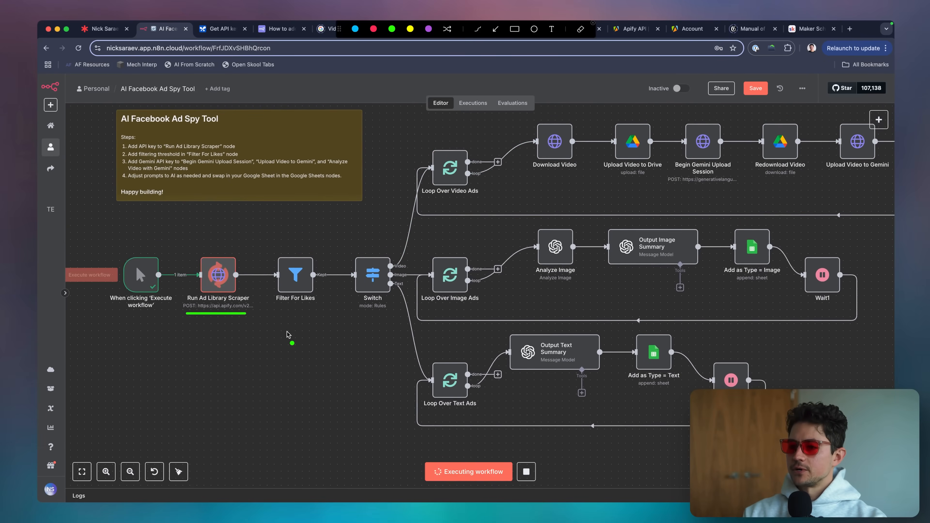
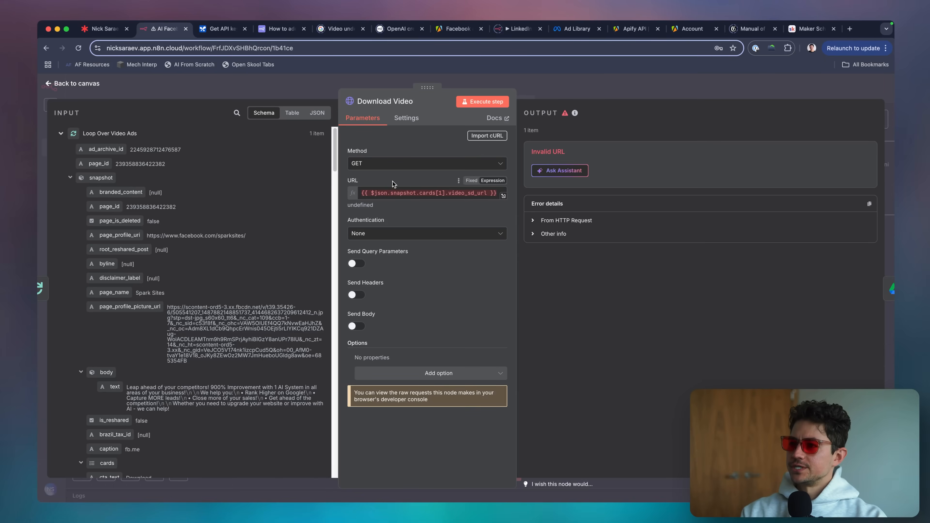
# Replace the Download Video node's URL with the video_sd_url field of snapshot.videos[0] from the Loop Over Video Ads input
pyautogui.click(237, 112)
pyautogui.write('vu')
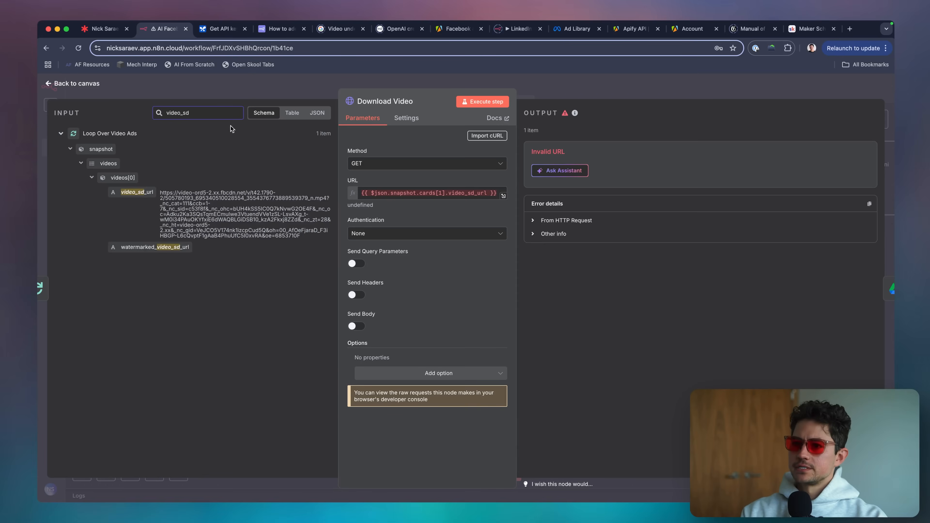
pyautogui.click(402, 193)
pyautogui.press('super+a')
pyautogui.press('BackSpace')
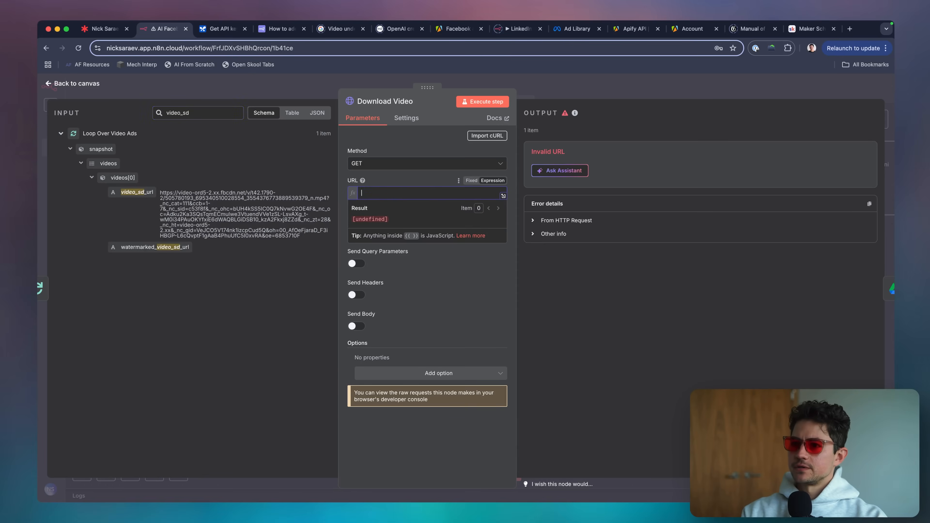
pyautogui.moveTo(139, 193); pyautogui.dragTo(400, 189)
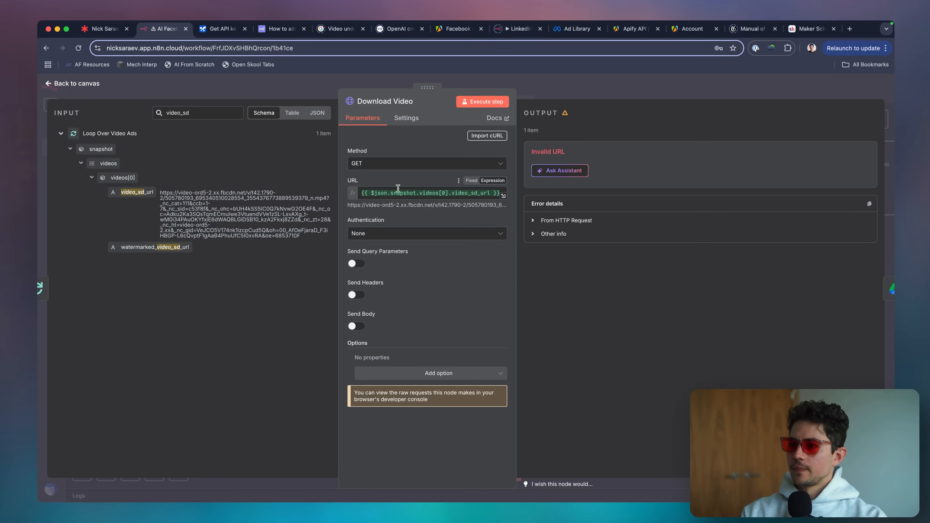
pyautogui.press('Escape')
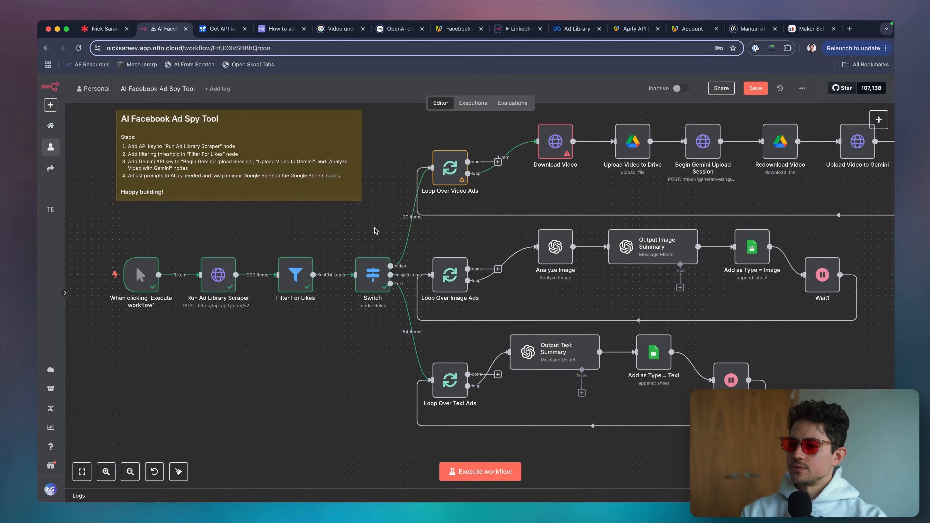
# Pin the output data of the trigger, Run Ad Library Scraper, Filter For Likes and Switch nodes
pyautogui.hscroll(-1, 334, 239)
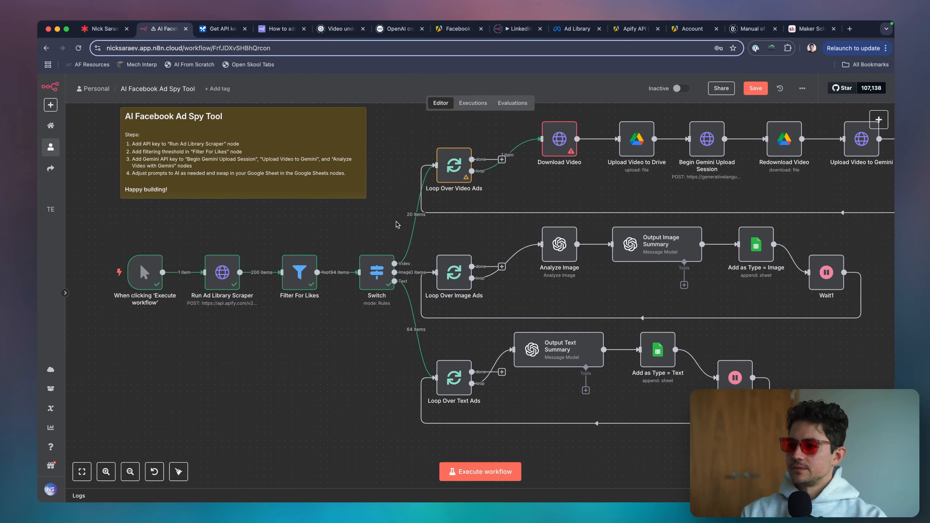
pyautogui.moveTo(400, 224); pyautogui.dragTo(103, 342)
pyautogui.press('p')
pyautogui.click(215, 370)
pyautogui.hscroll(2, 215, 370)
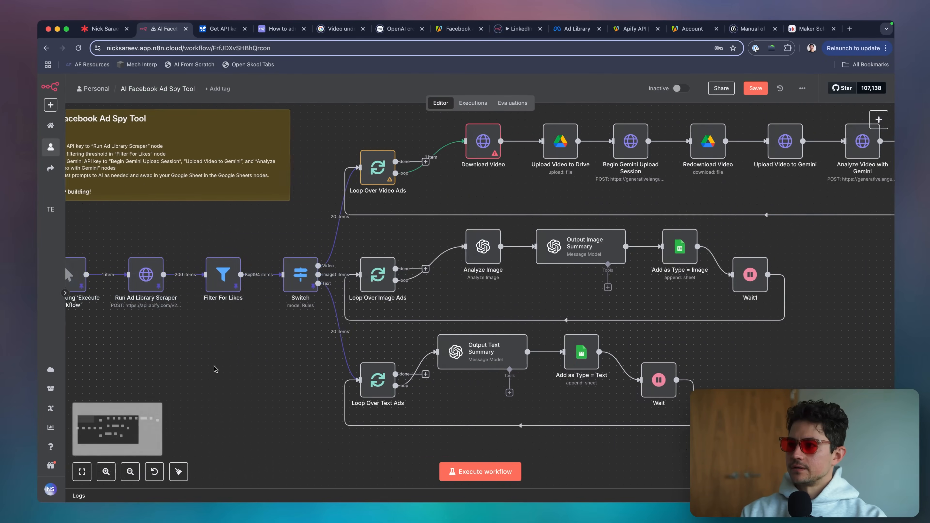
# Unpin the data of the Filter For Likes and Switch nodes
pyautogui.scroll(-3, 215, 369)
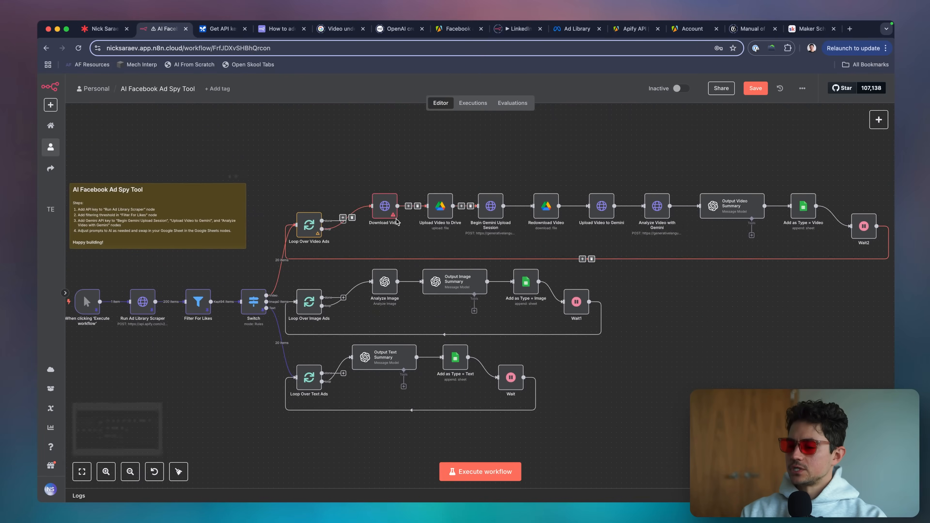
pyautogui.scroll(3, 209, 303)
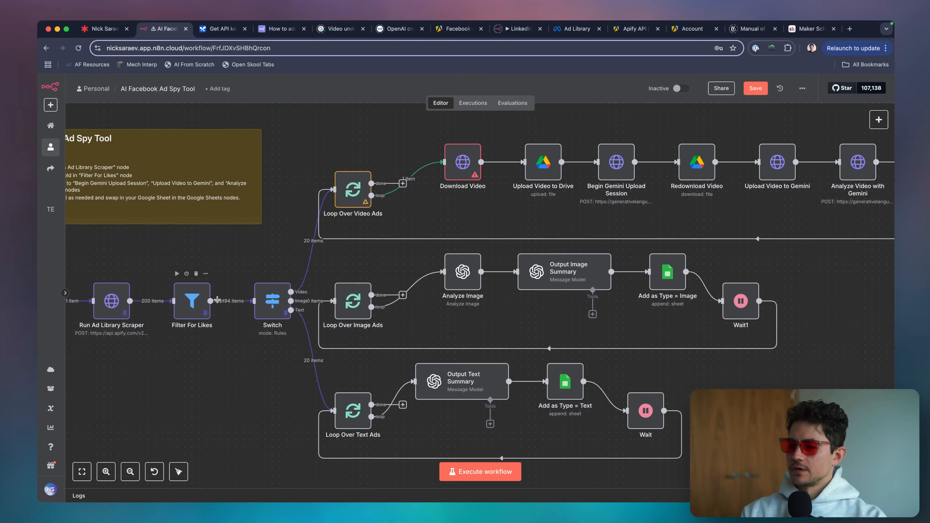
pyautogui.hscroll(-3, 213, 302)
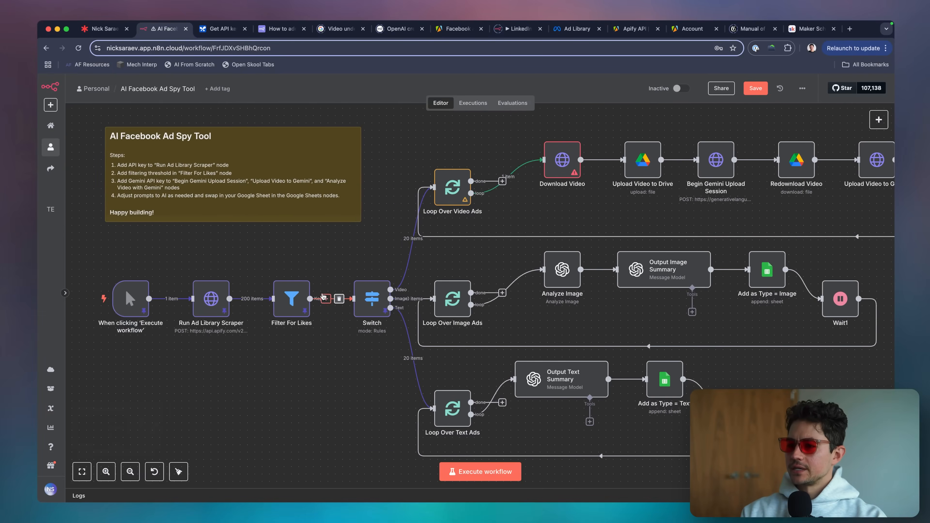
pyautogui.moveTo(264, 267); pyautogui.dragTo(406, 346)
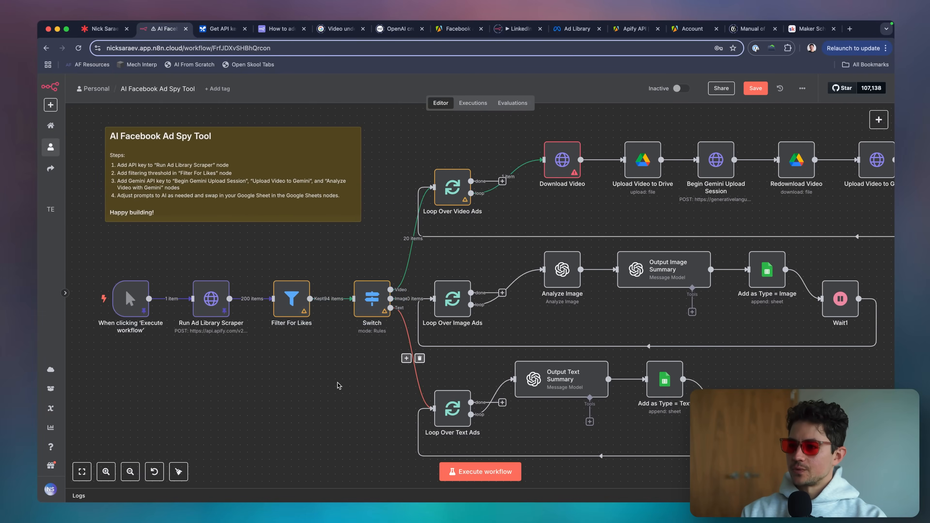
# Set the Filter For Likes condition to page likes greater than 100 and run the node
pyautogui.doubleClick(292, 298)
pyautogui.click(455, 175)
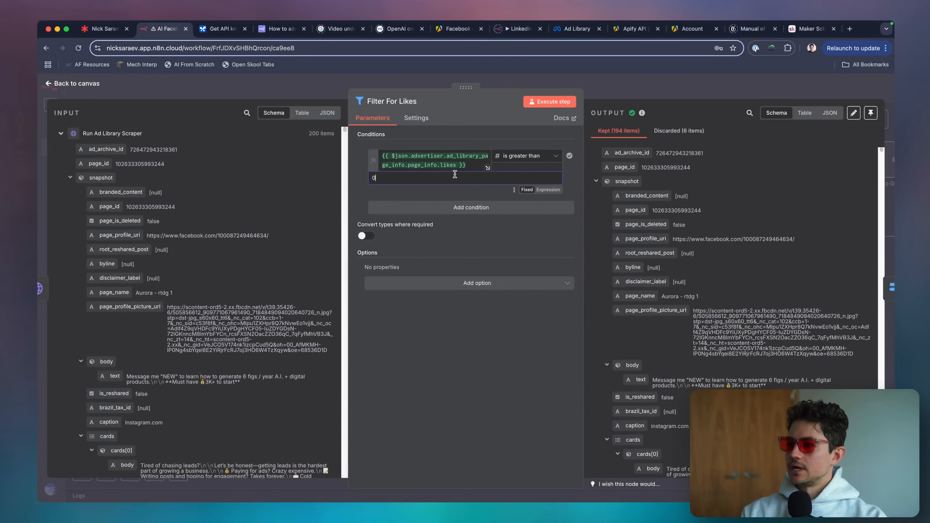
pyautogui.write('100')
pyautogui.click(549, 102)
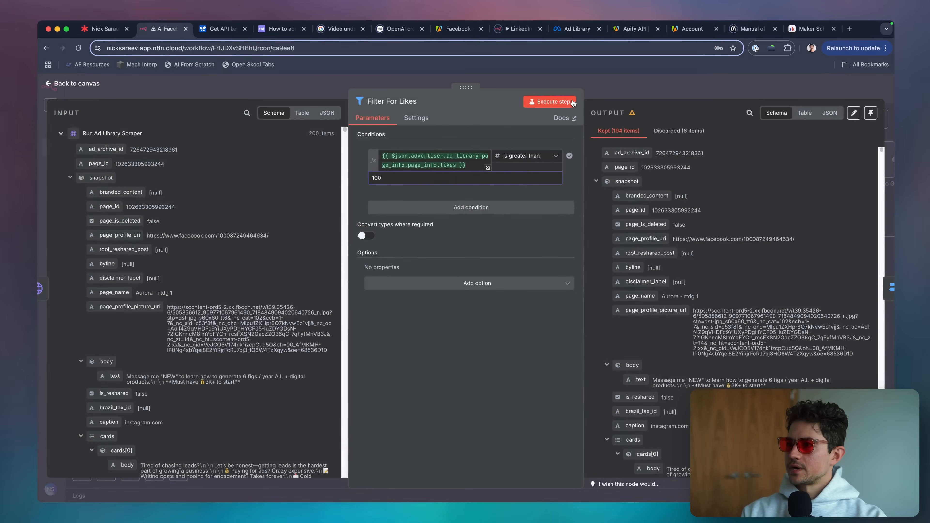
pyautogui.click(618, 85)
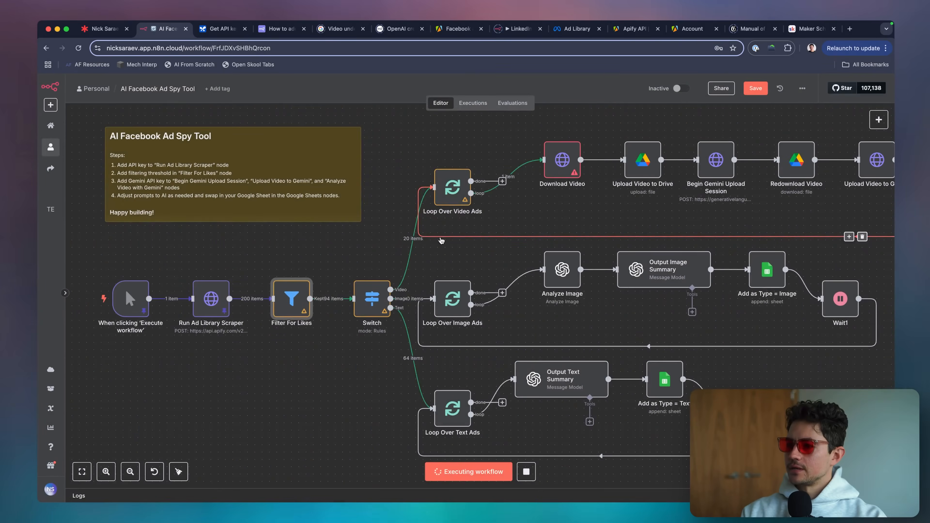
# Raise the Filter For Likes threshold to 500 and run the node again
pyautogui.doubleClick(292, 309)
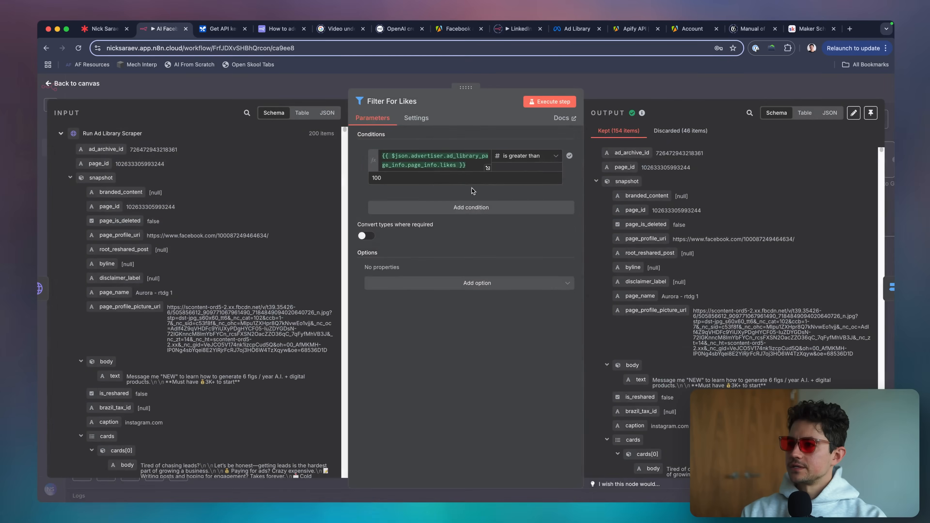
pyautogui.doubleClick(468, 177)
pyautogui.write('500')
pyautogui.click(564, 101)
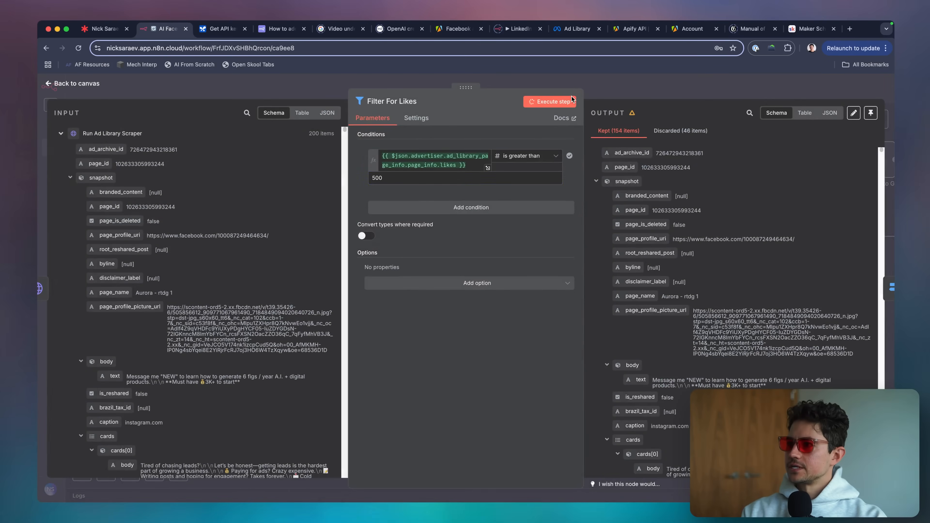
pyautogui.click(601, 89)
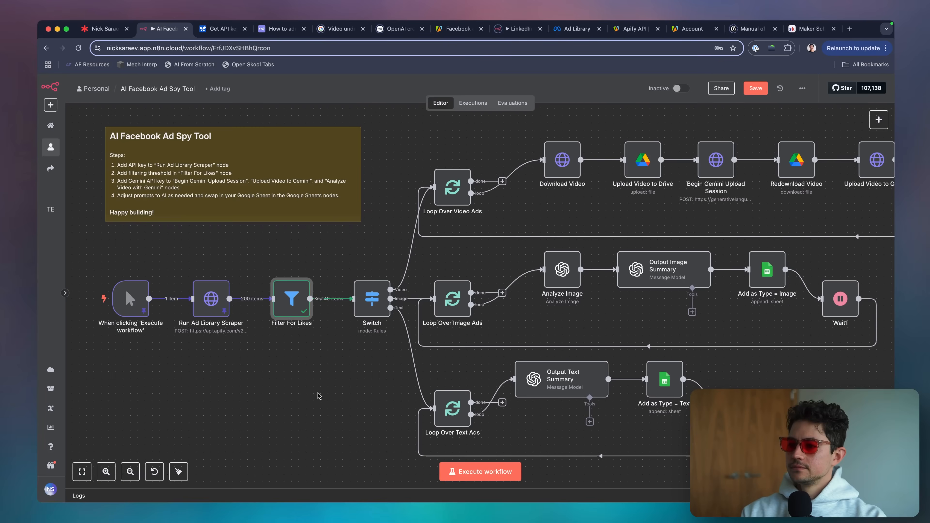
# Set the Filter For Likes threshold to 10000 and execute the node
pyautogui.scroll(5, 291, 311)
pyautogui.doubleClick(291, 311)
pyautogui.doubleClick(467, 178)
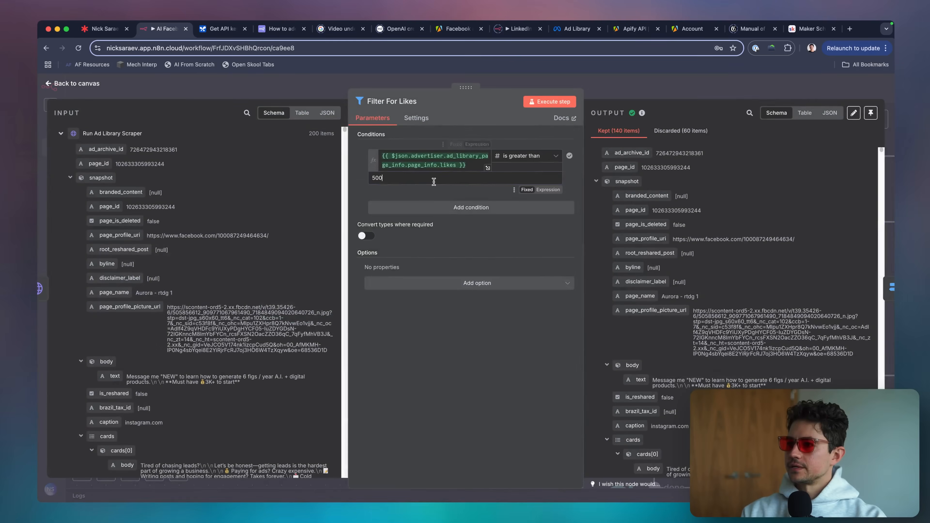
pyautogui.write('10000')
pyautogui.click(548, 103)
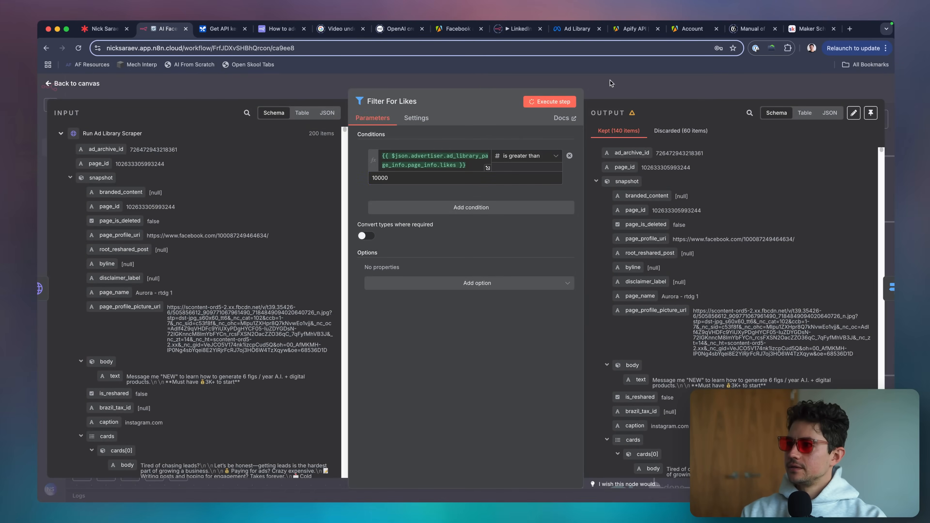
pyautogui.click(616, 92)
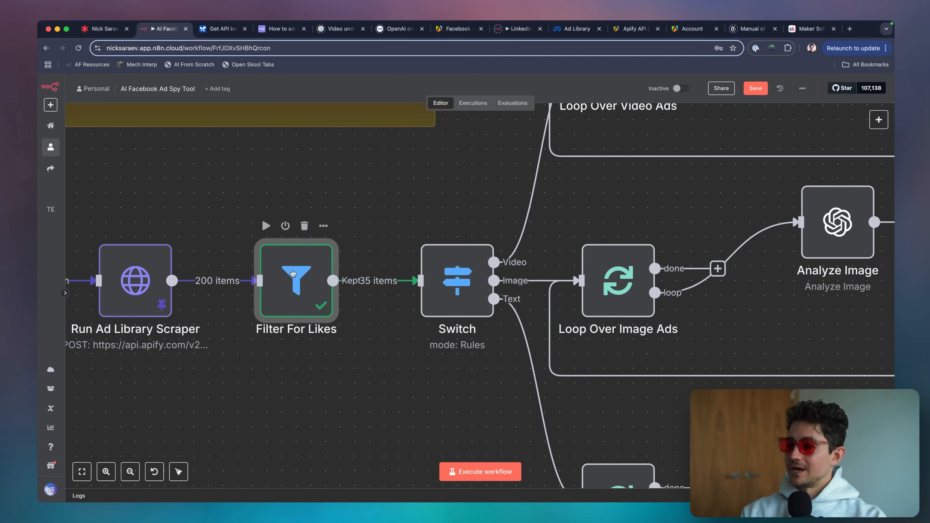
# Try a Filter For Likes threshold of 100000 and execute the node
pyautogui.doubleClick(292, 273)
pyautogui.doubleClick(462, 179)
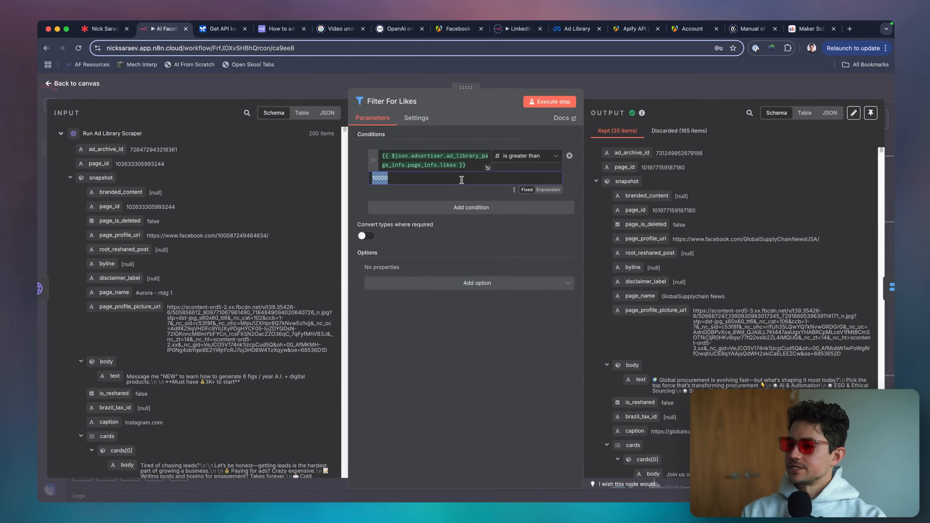
pyautogui.write('100')
pyautogui.click(557, 103)
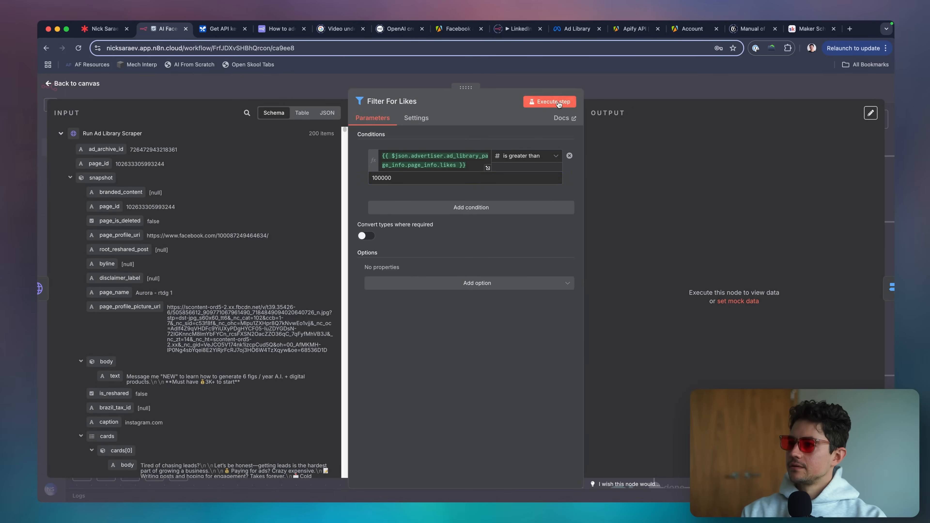
pyautogui.click(559, 103)
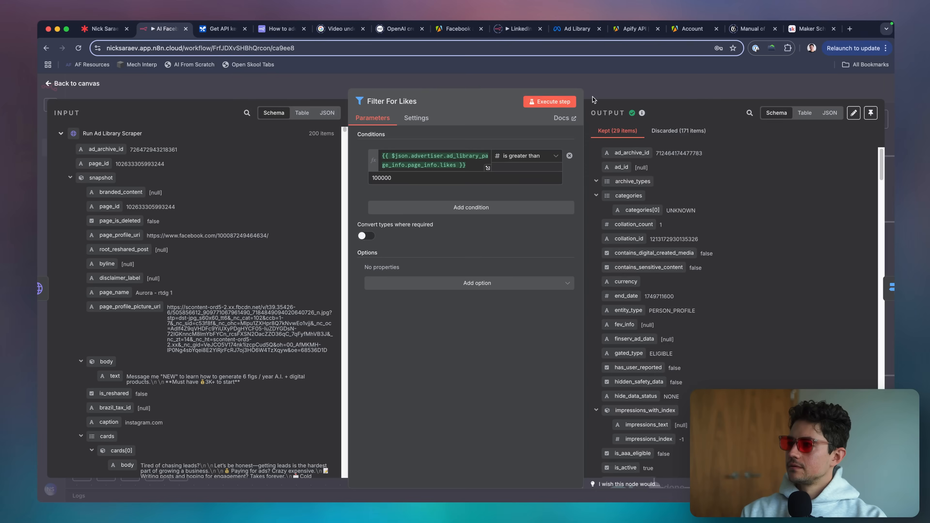
# Try a Filter For Likes threshold of 1000000 and execute the node
pyautogui.doubleClick(454, 177)
pyautogui.write('1')
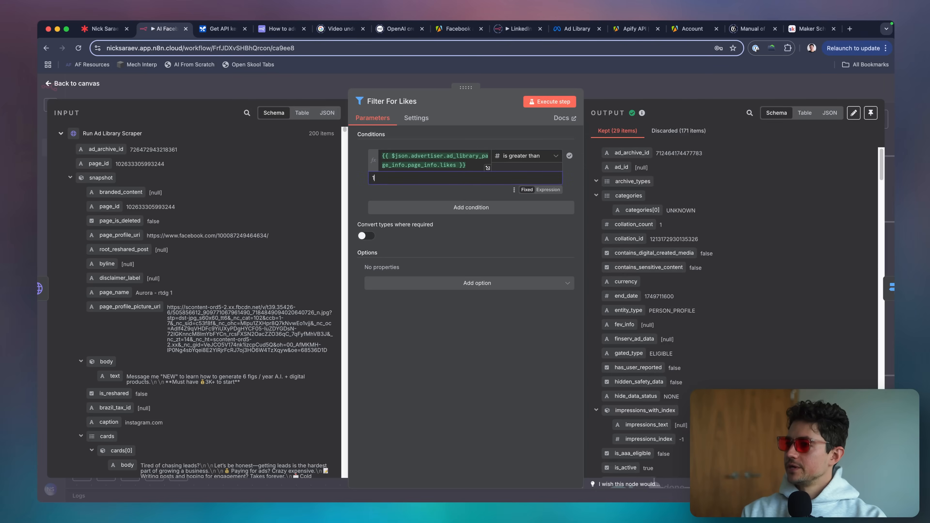
pyautogui.write('000000')
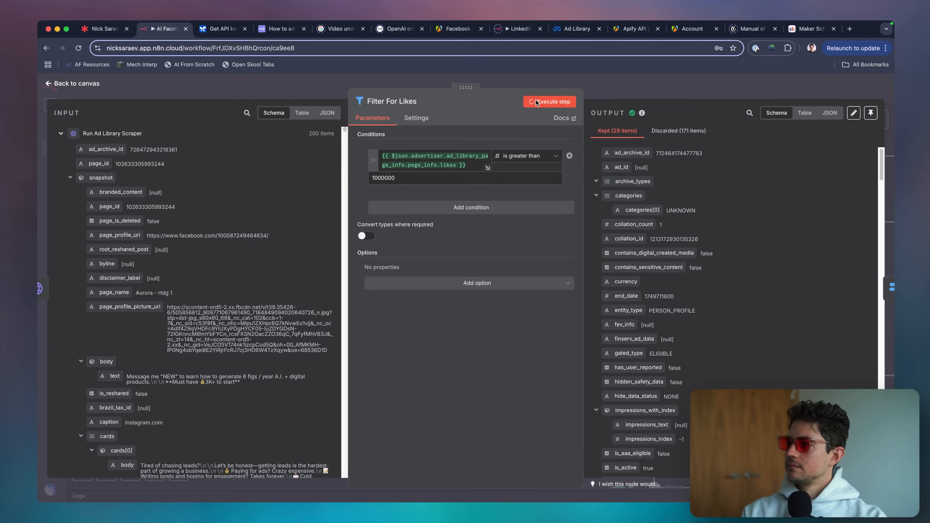
pyautogui.click(535, 103)
pyautogui.click(536, 102)
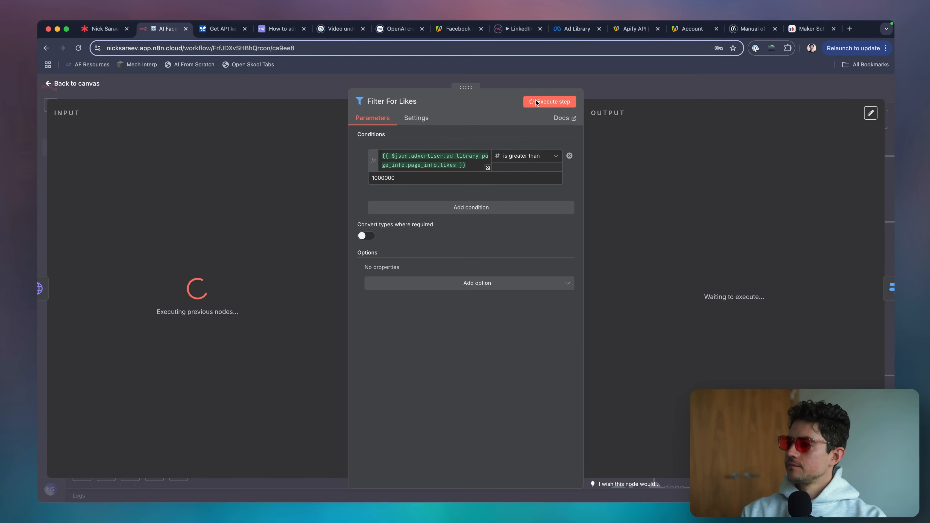
# Lower the Filter For Likes threshold to 500000 and execute the node
pyautogui.click(461, 178)
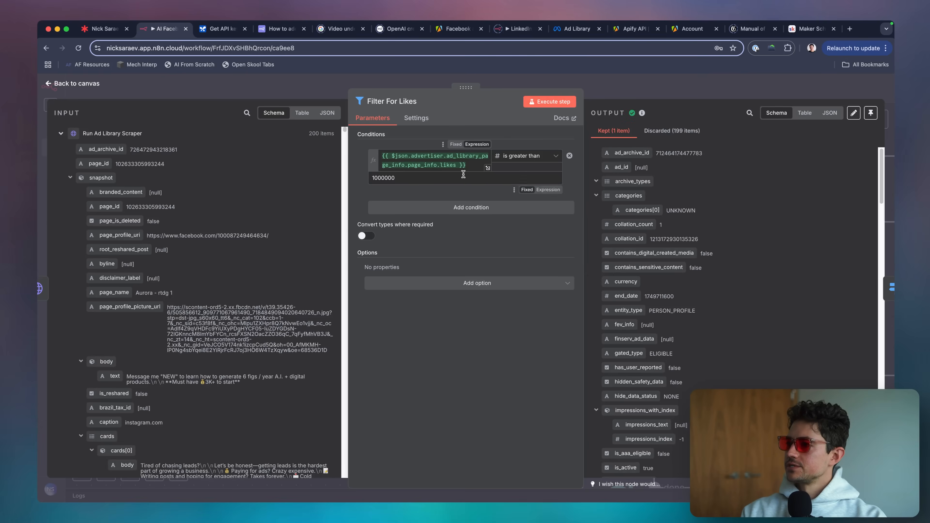
pyautogui.press('super+a')
pyautogui.write('500000')
pyautogui.click(539, 102)
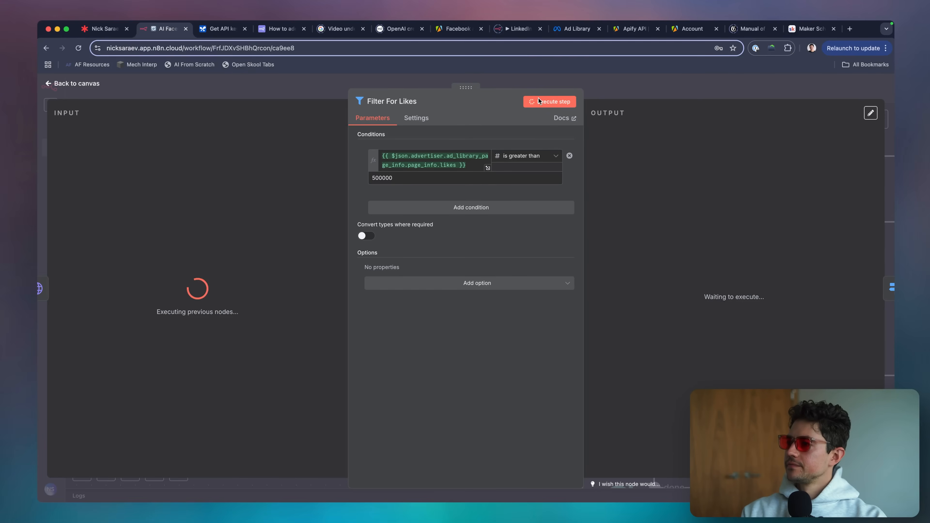
# Lower the Filter For Likes threshold to 200000 and execute the node
pyautogui.doubleClick(447, 182)
pyautogui.write('200000')
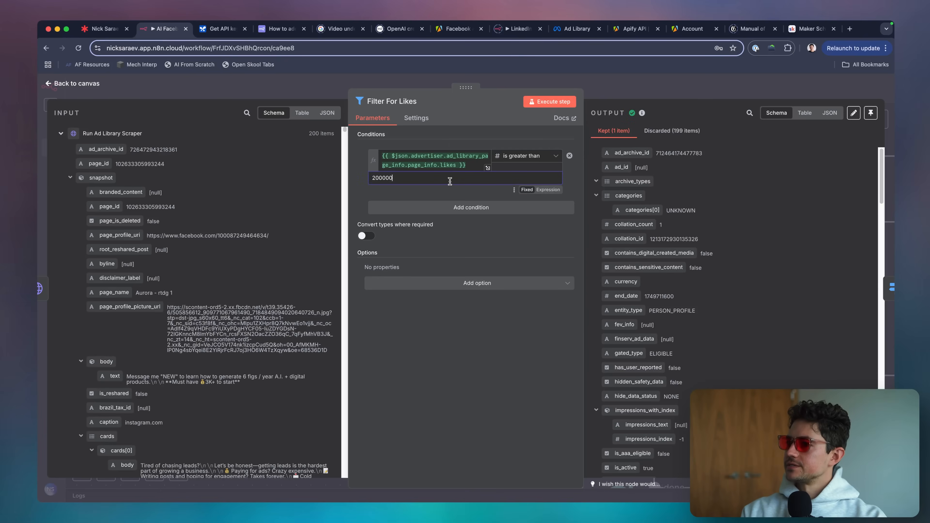
pyautogui.click(527, 106)
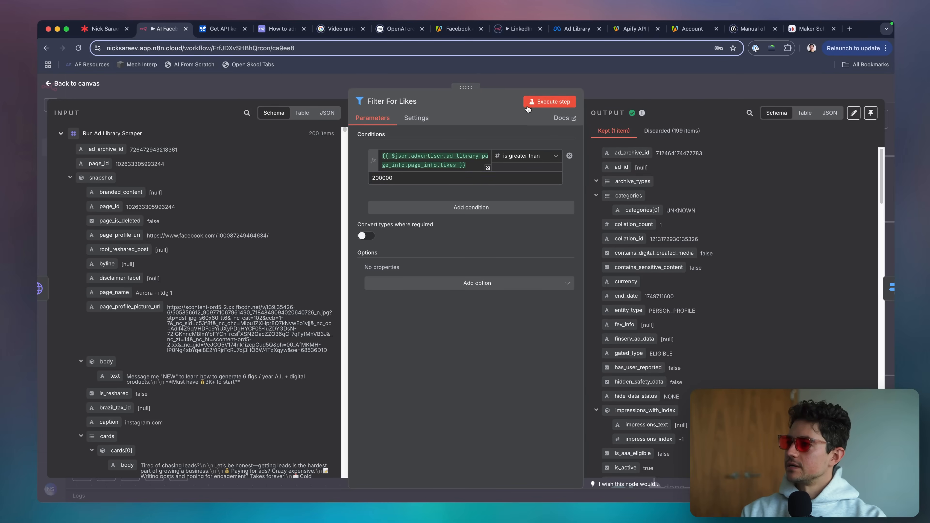
# Set the Filter For Likes threshold back to 100000 and rerun the node
pyautogui.doubleClick(472, 176)
pyautogui.write('100')
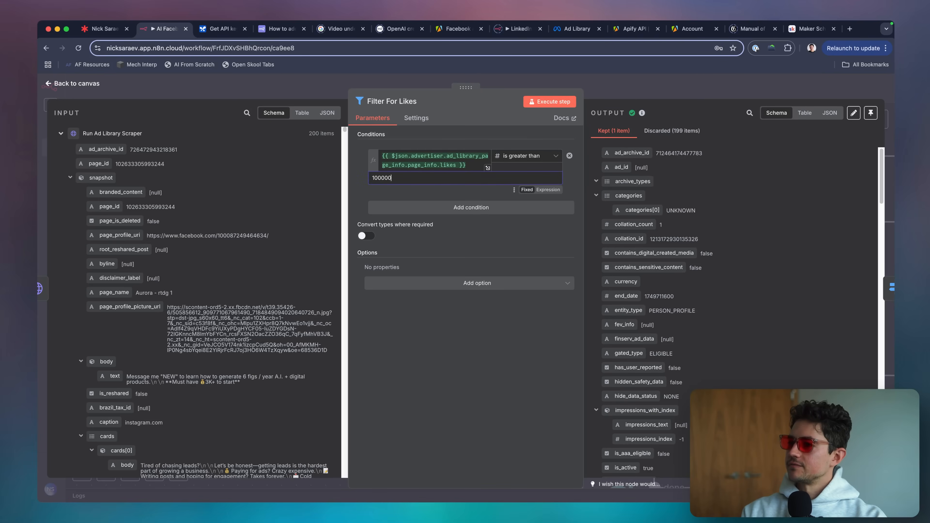
pyautogui.write('000')
pyautogui.click(546, 102)
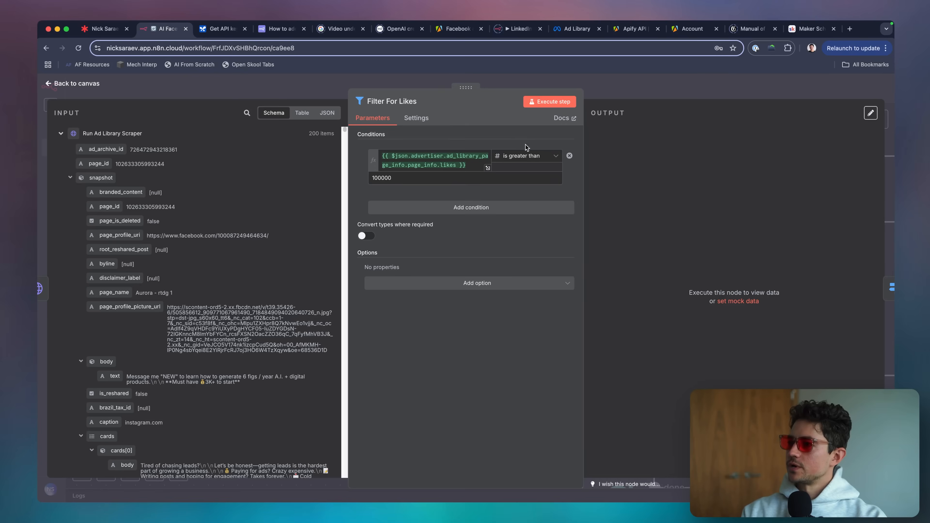
pyautogui.click(554, 107)
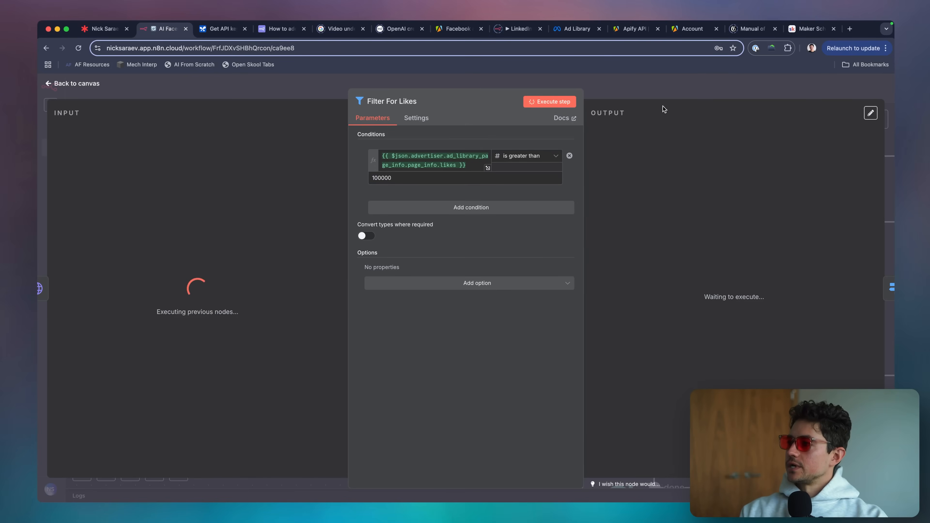
# Return to the canvas, pin the Filter For Likes output and execute the entire workflow
pyautogui.click(655, 92)
pyautogui.hscroll(2, 442, 225)
pyautogui.scroll(-4, 442, 225)
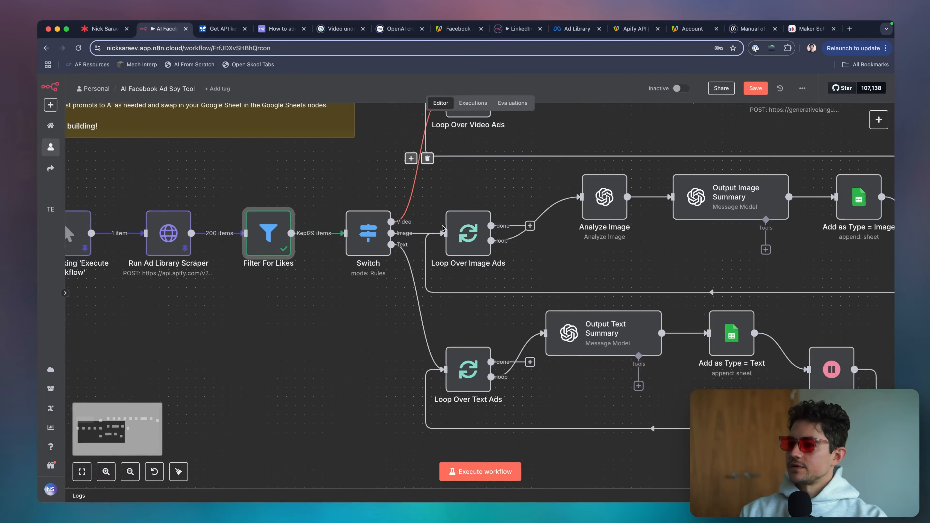
pyautogui.hscroll(-3, 376, 243)
pyautogui.hscroll(-2, 376, 243)
pyautogui.hscroll(4, 373, 293)
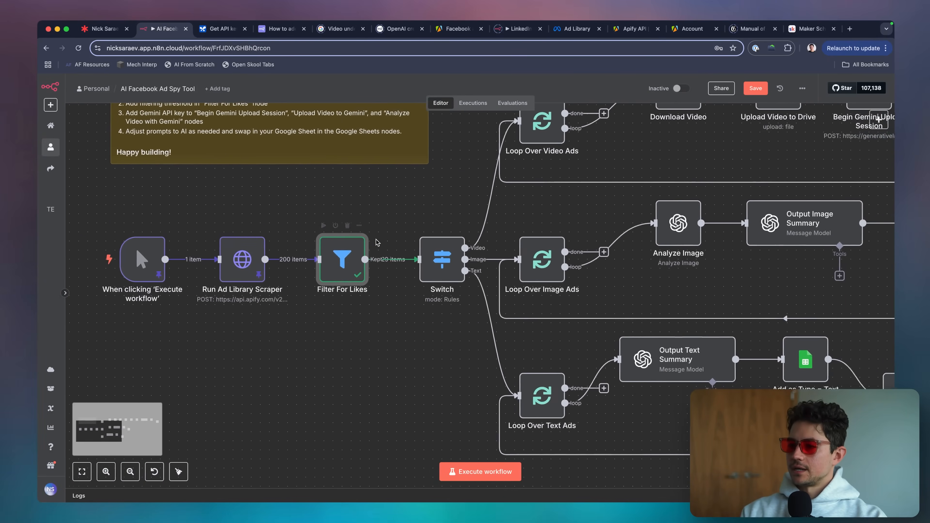
pyautogui.hotkey('ctrl', 'Return')
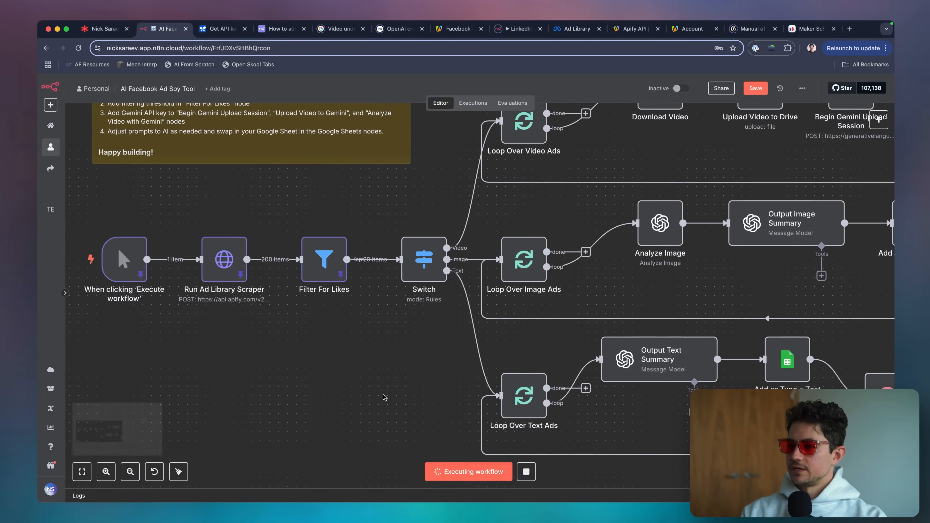
# Follow the running execution from the Switch node into the image, video and text branches
pyautogui.hscroll(5, 384, 389)
pyautogui.hscroll(3, 297, 344)
pyautogui.scroll(-1, 297, 344)
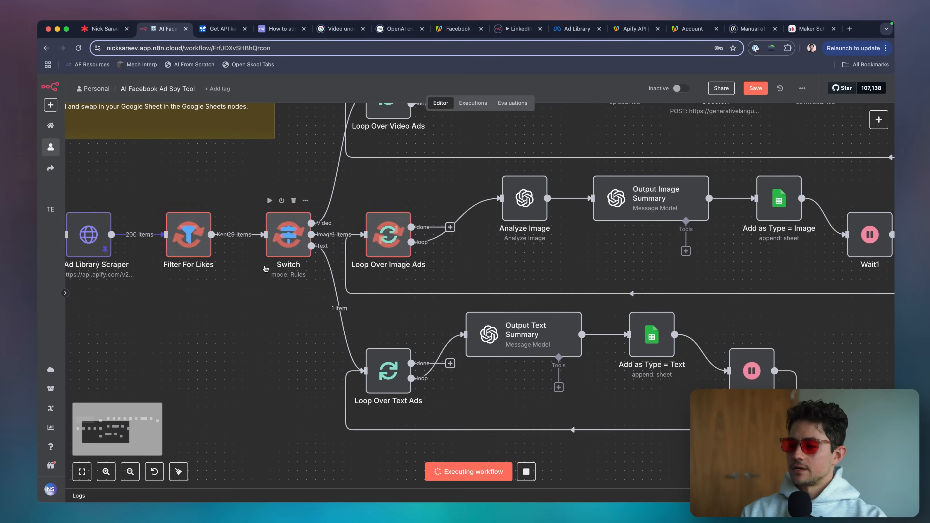
pyautogui.hscroll(2, 297, 329)
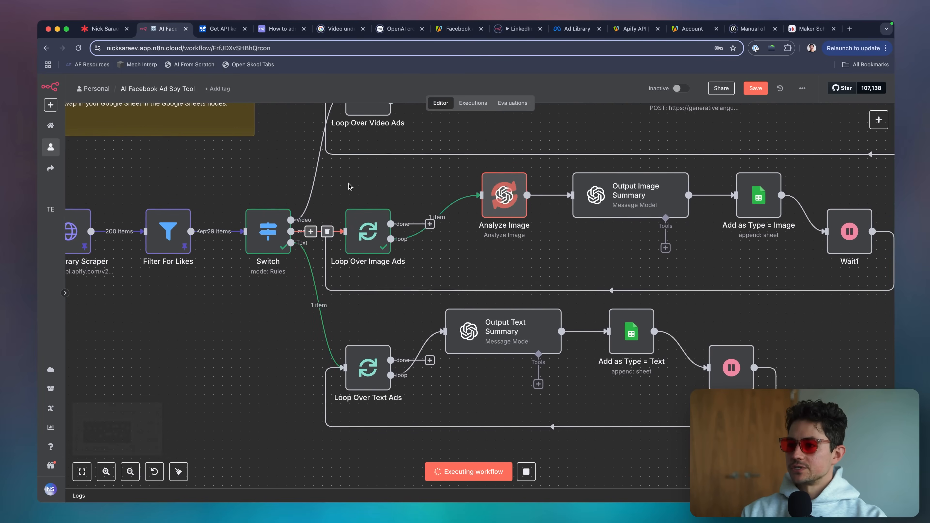
pyautogui.keyDown('ctrl'); pyautogui.scroll(-3, 340, 230); pyautogui.keyUp('ctrl')
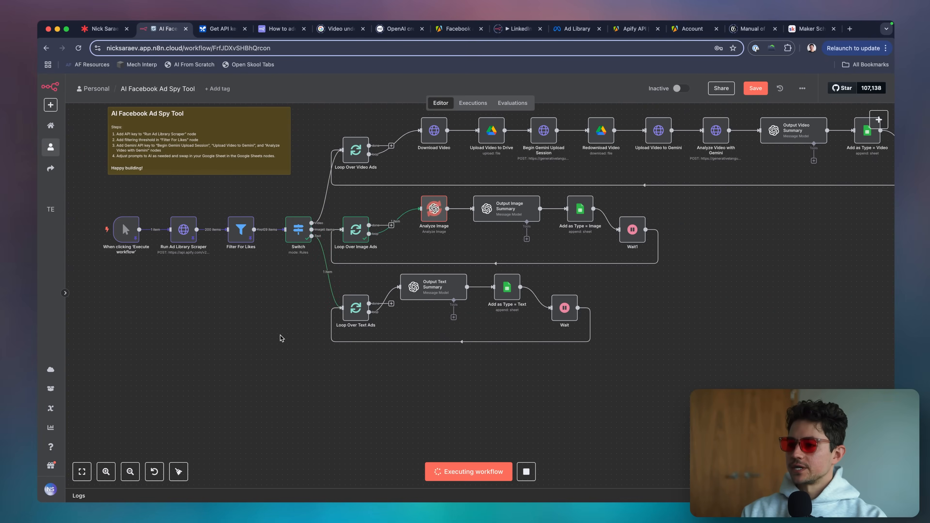
pyautogui.hscroll(5, 246, 347)
pyautogui.scroll(1, 257, 355)
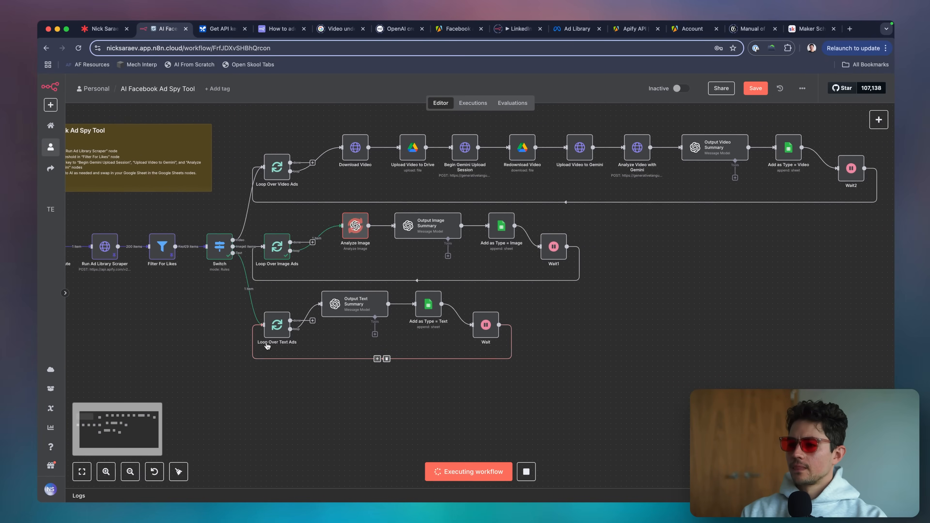
# Check the Loop Over Text Ads node and watch the image branch complete its first loop
pyautogui.doubleClick(277, 325)
pyautogui.press('Escape')
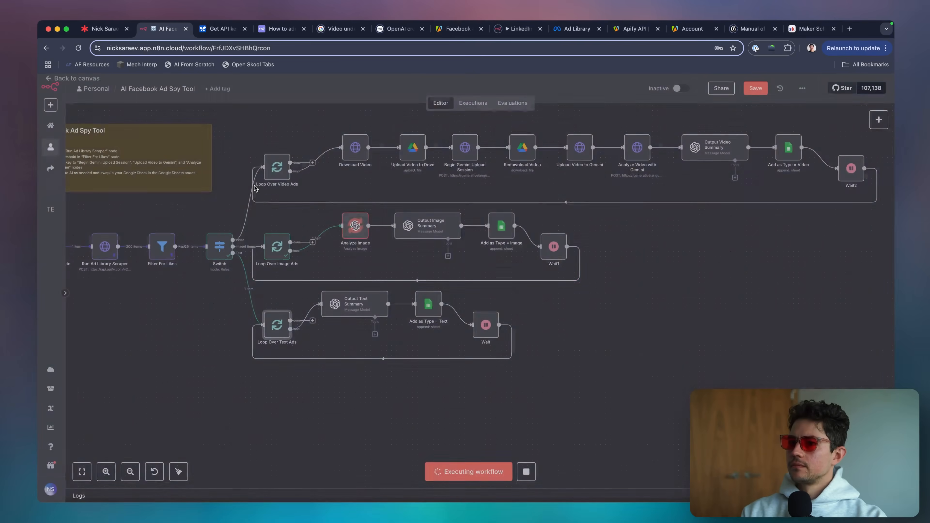
pyautogui.doubleClick(277, 322)
pyautogui.press('Escape')
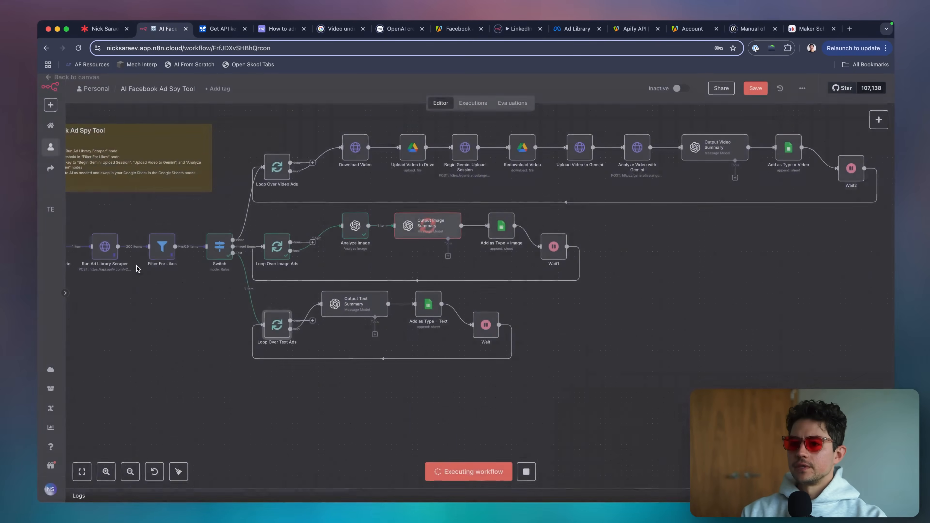
pyautogui.click(634, 286)
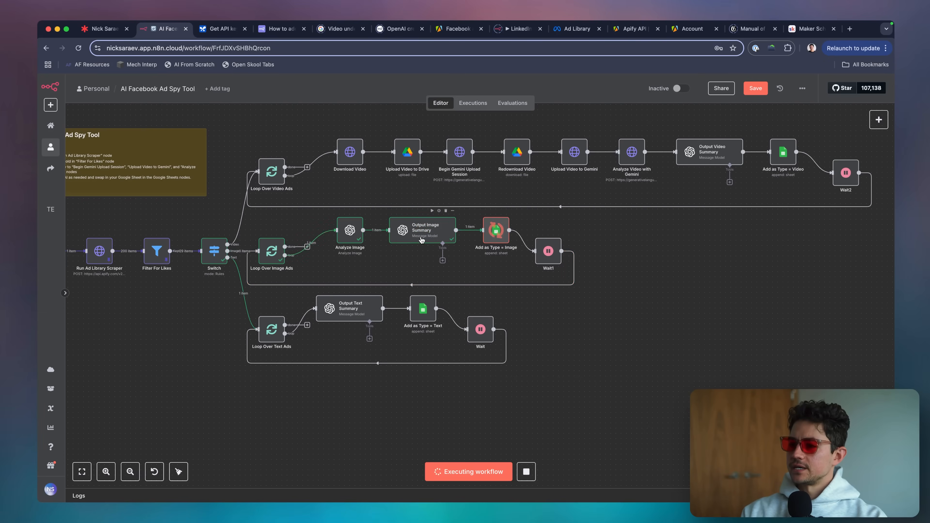
pyautogui.hscroll(-1, 561, 276)
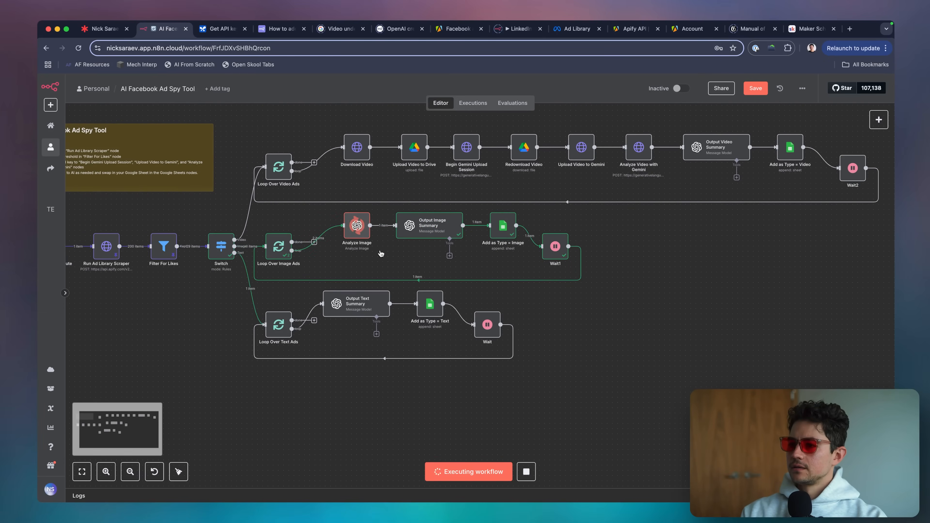
# Switch to the Facebook Ad Library Analyzer DB spreadsheet, check the newest ad rows and widen the page_url column
pyautogui.press('super+grave')
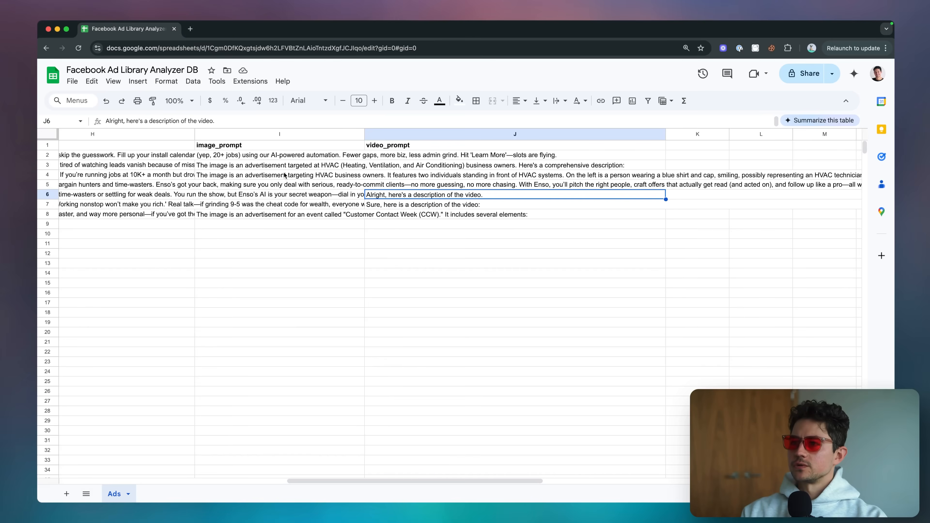
pyautogui.hscroll(-10, 285, 175)
pyautogui.click(288, 197)
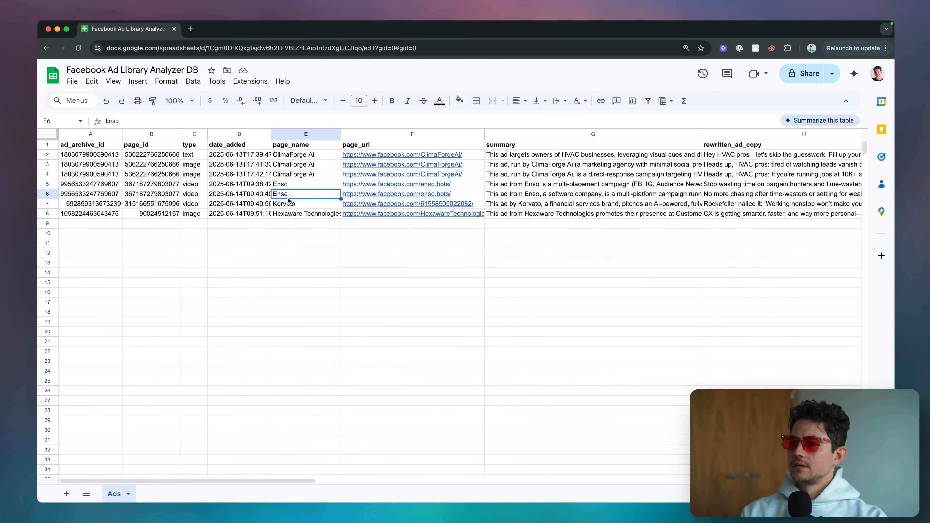
pyautogui.click(290, 205)
pyautogui.click(280, 214)
pyautogui.click(198, 215)
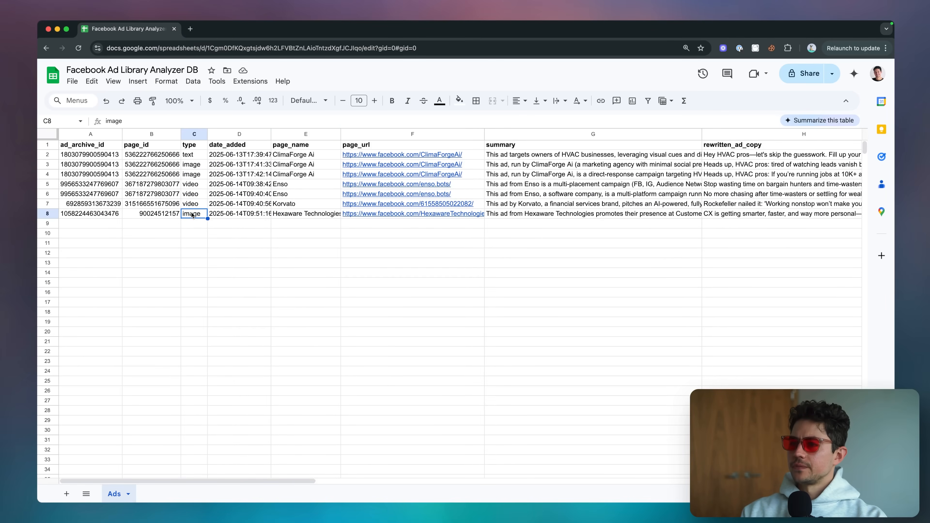
pyautogui.moveTo(484, 134); pyautogui.dragTo(508, 134)
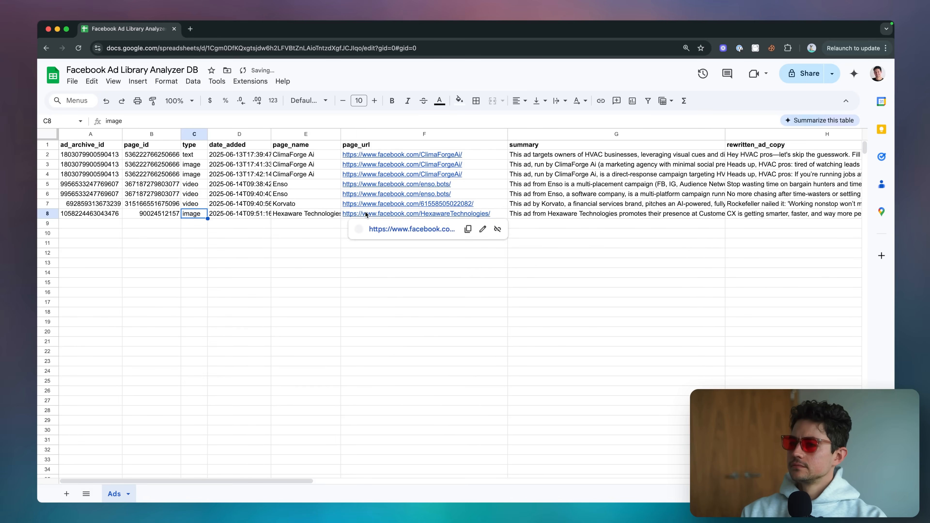
pyautogui.click(314, 255)
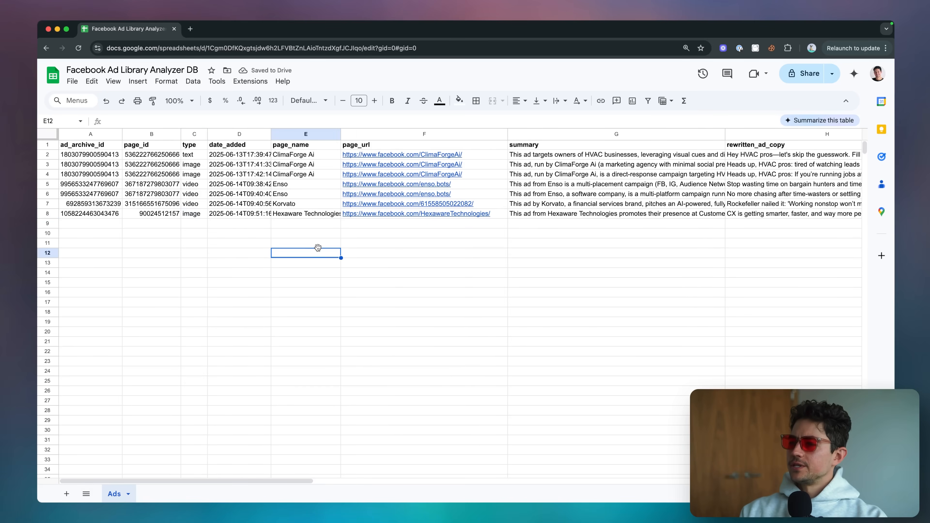
# Examine the logged ads in rows 7 to 9 of the Ads sheet one at a time
pyautogui.click(196, 207)
pyautogui.hotkey('shift', 'space')
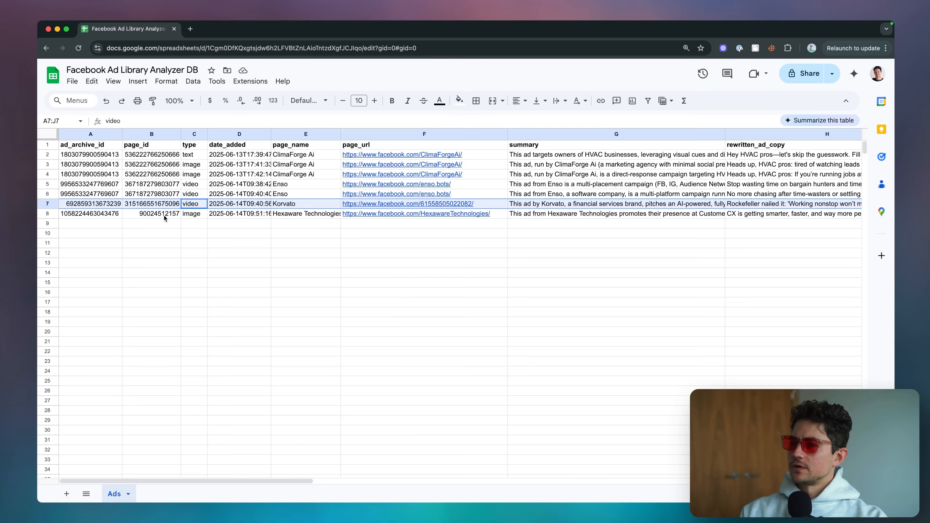
pyautogui.press('Down')
pyautogui.hotkey('shift', 'space')
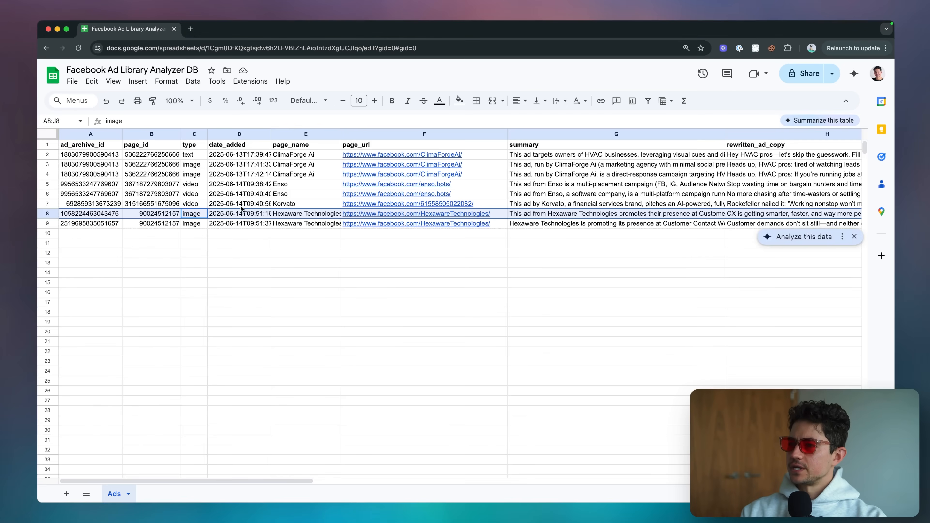
pyautogui.click(248, 223)
pyautogui.hotkey('shift', 'space')
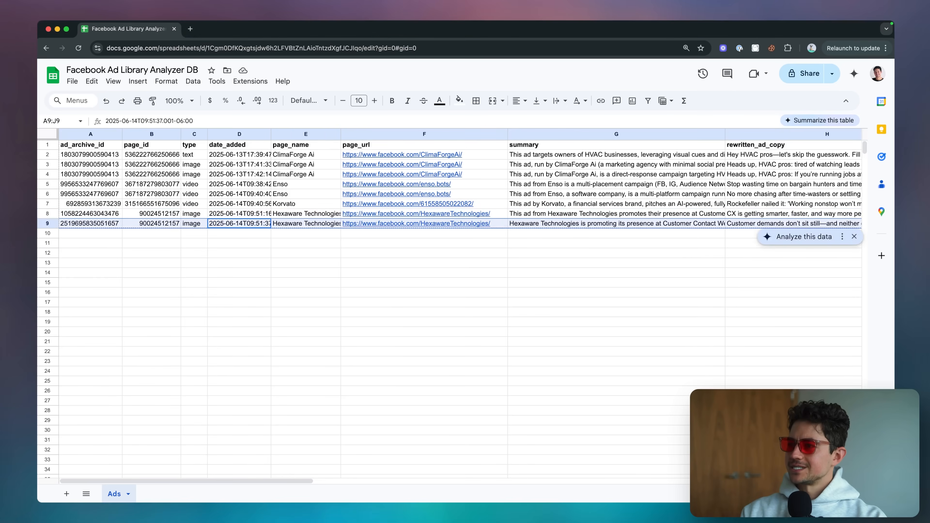
pyautogui.click(243, 243)
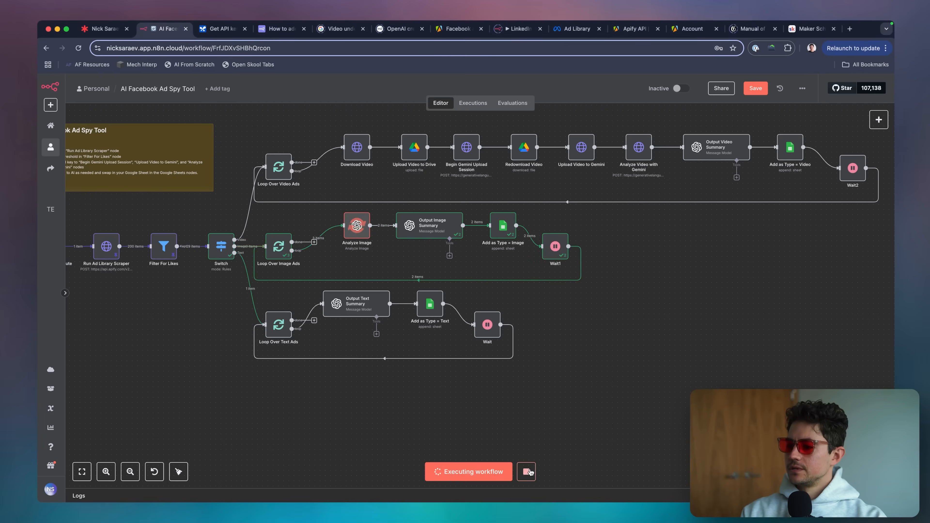
# Switch back to n8n, try a Filter For Likes threshold of 10000 with its output unpinned, and execute the node
pyautogui.hscroll(-3, 211, 252)
pyautogui.doubleClick(208, 247)
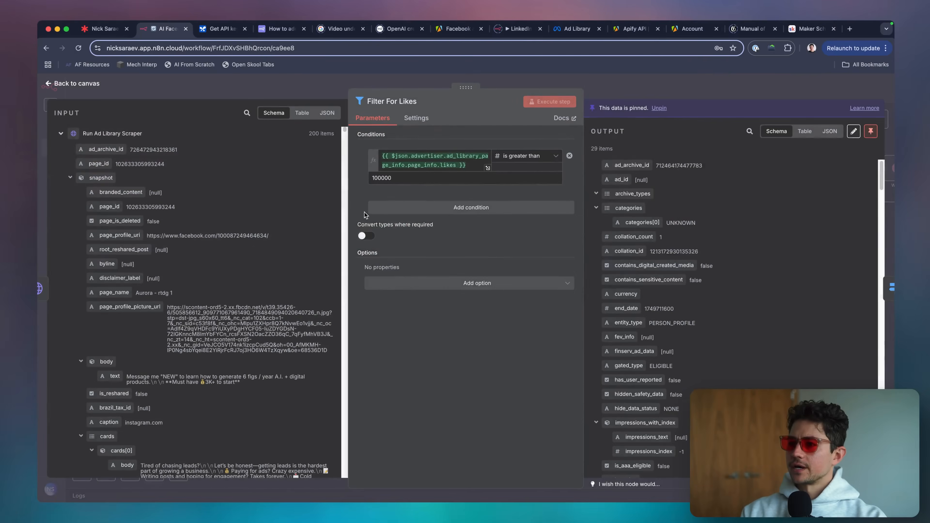
pyautogui.click(377, 178)
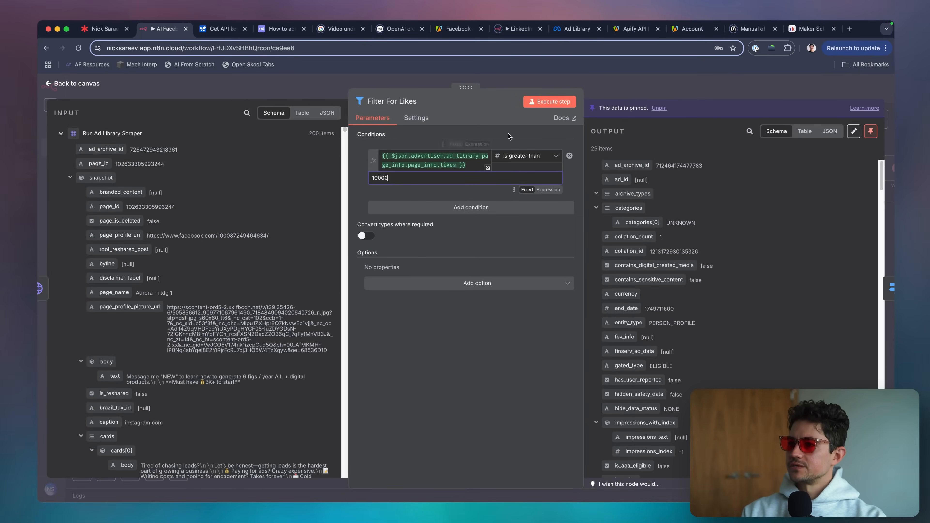
pyautogui.click(535, 104)
pyautogui.click(542, 309)
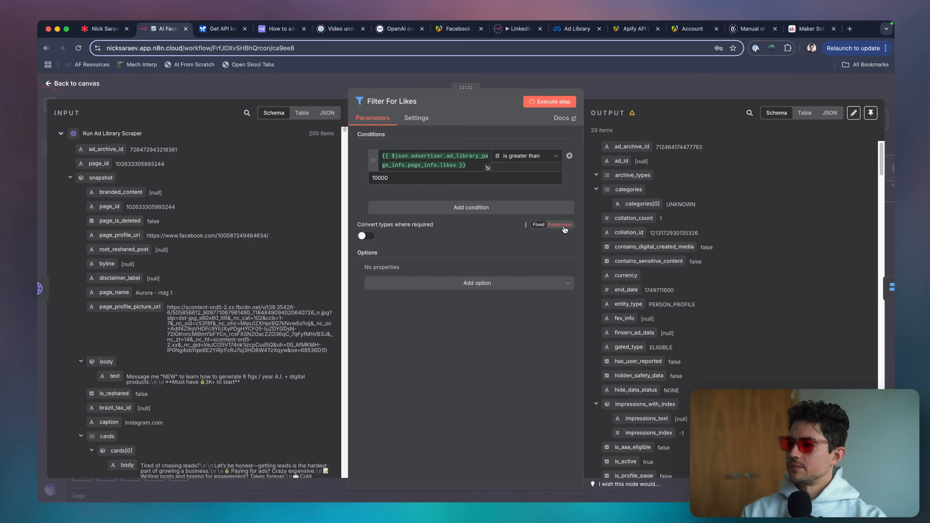
pyautogui.press('Escape')
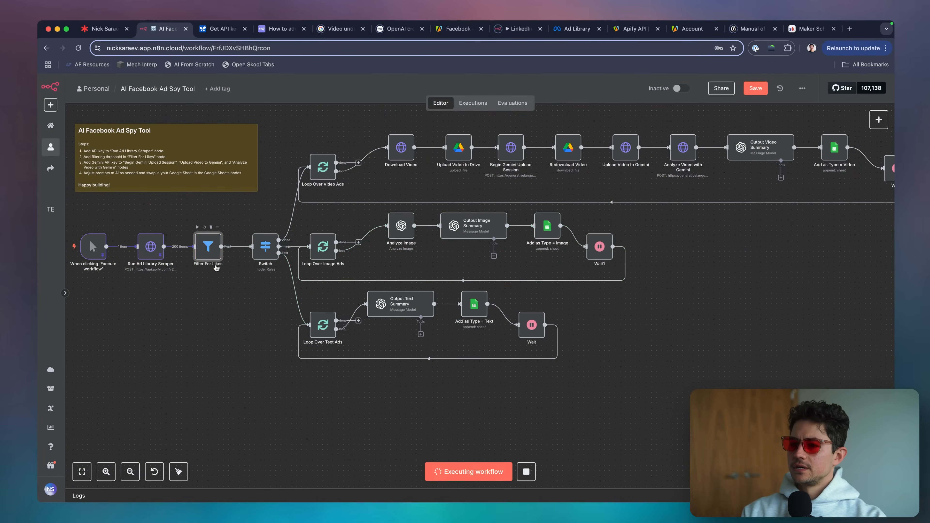
pyautogui.scroll(5, 225, 253)
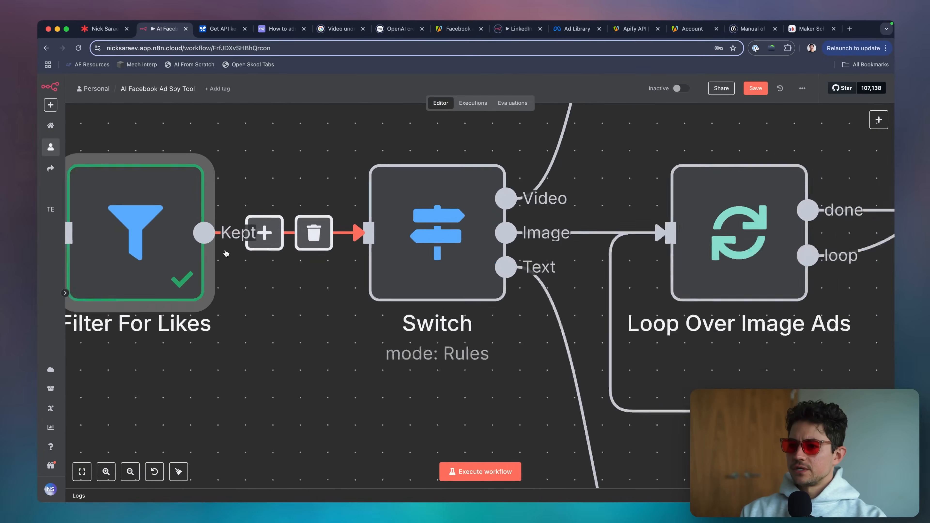
pyautogui.scroll(1, 226, 253)
pyautogui.scroll(-5, 280, 378)
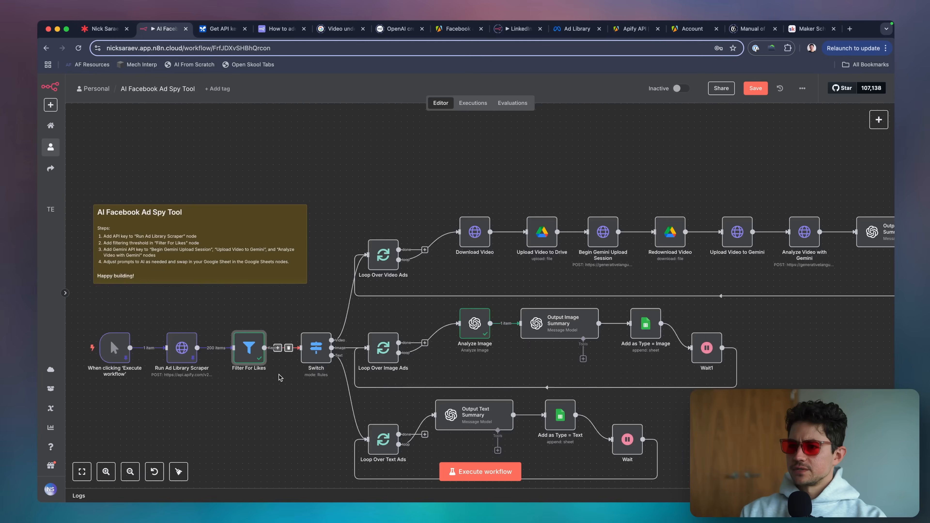
# Set the Filter For Likes threshold to 1000 and execute the node
pyautogui.doubleClick(252, 362)
pyautogui.click(399, 180)
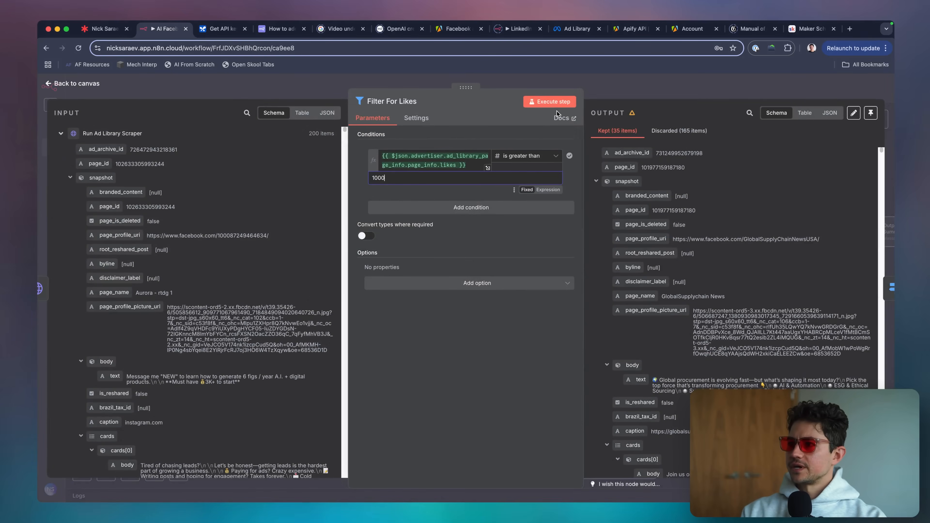
pyautogui.click(554, 103)
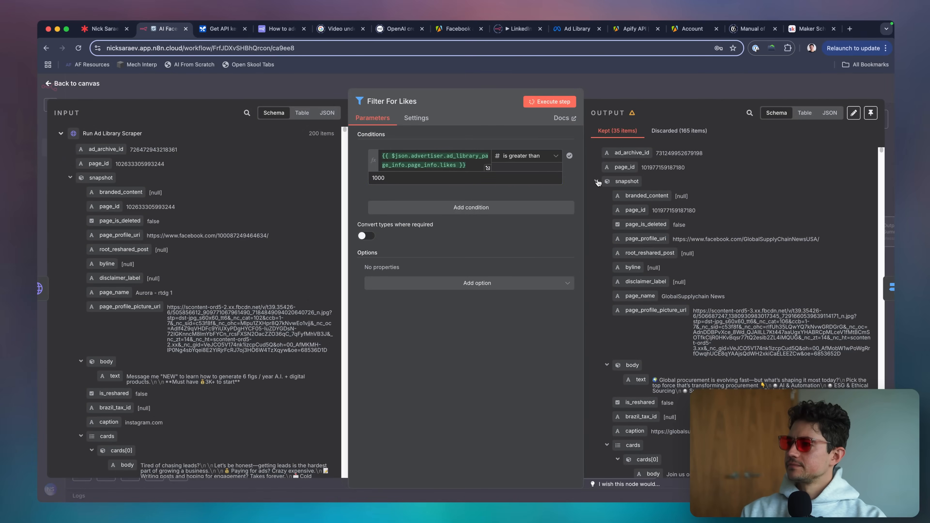
pyautogui.press('Escape')
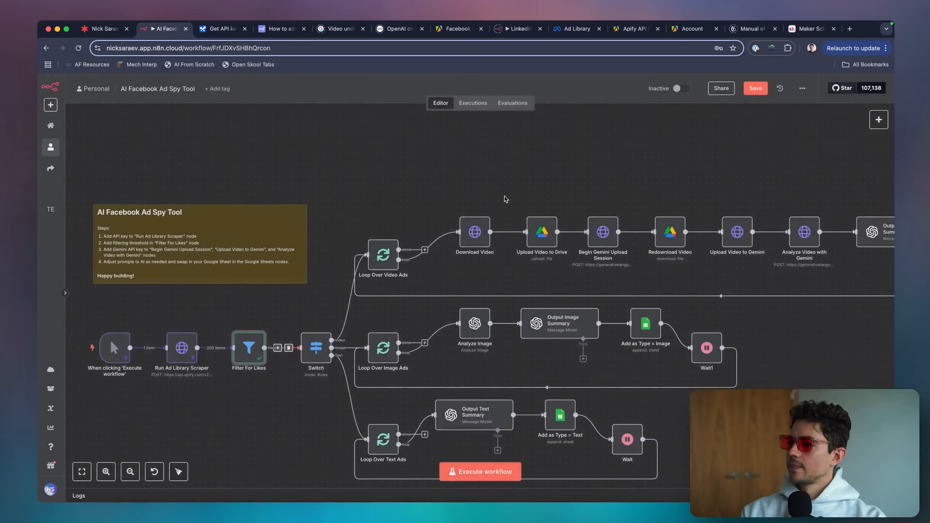
# Pin the new Filter For Likes output, run the whole workflow again and follow its progress through the branches
pyautogui.scroll(-2, 487, 214)
pyautogui.scroll(-2, 330, 308)
pyautogui.click(480, 472)
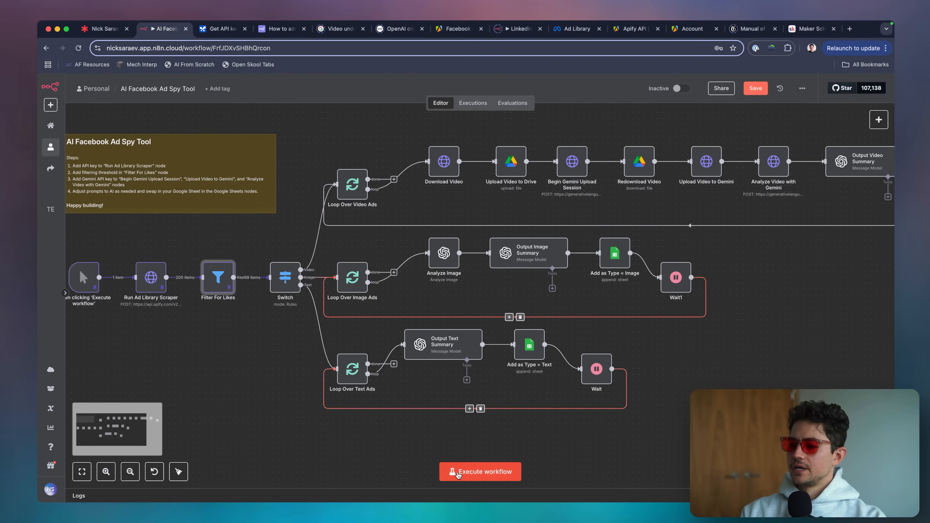
pyautogui.scroll(-2, 297, 403)
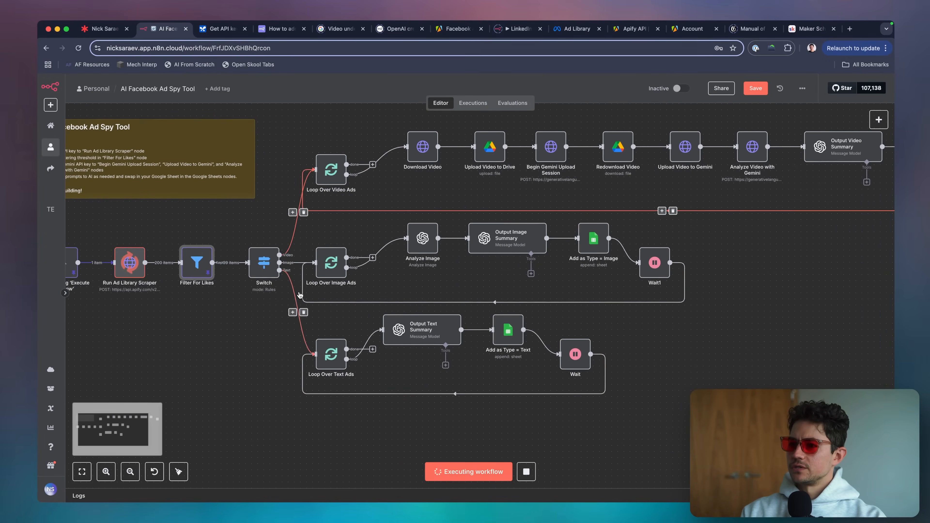
pyautogui.scroll(3, 221, 325)
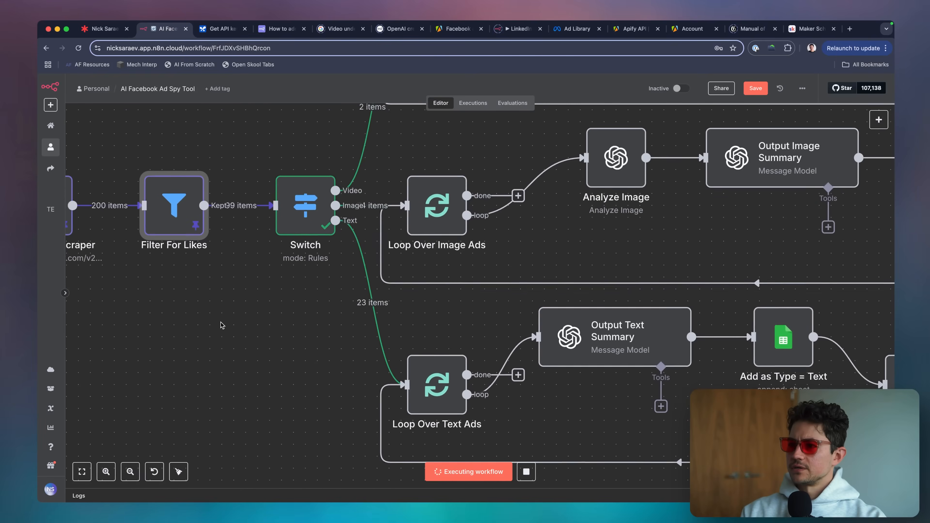
pyautogui.scroll(-5, 222, 325)
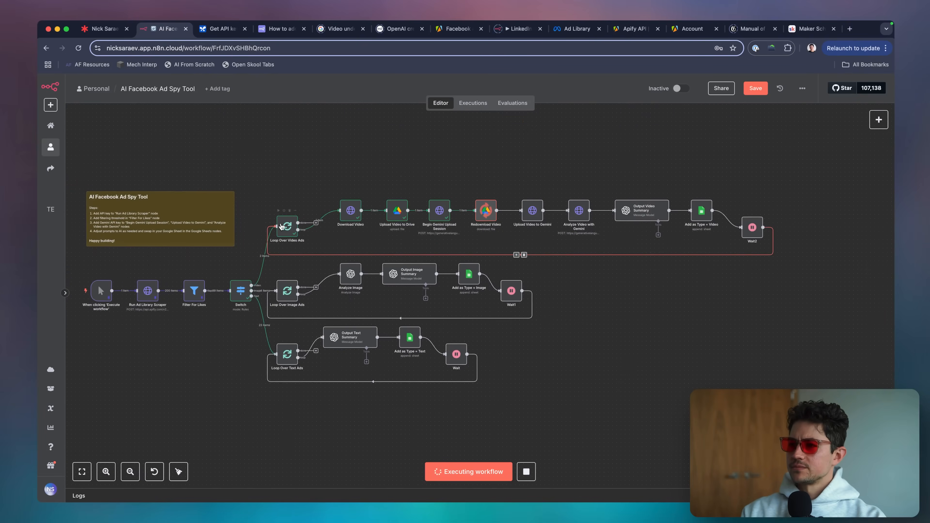
# Switch to the Google Sheets window, delete the logged ads in rows 2 to 9 of the Ads sheet, and return to n8n
pyautogui.press('super+grave')
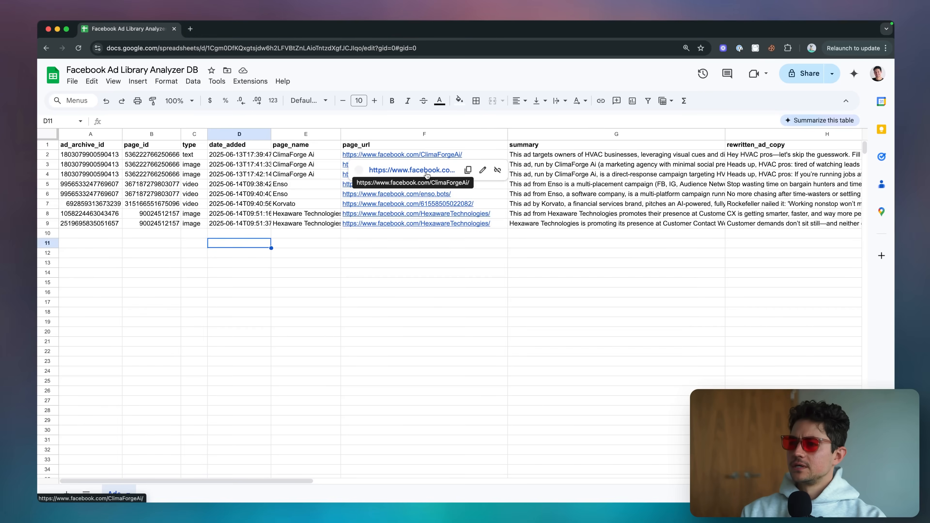
pyautogui.click(44, 223)
pyautogui.keyDown('shift'); pyautogui.click(47, 154); pyautogui.keyUp('shift')
pyautogui.rightClick(47, 154)
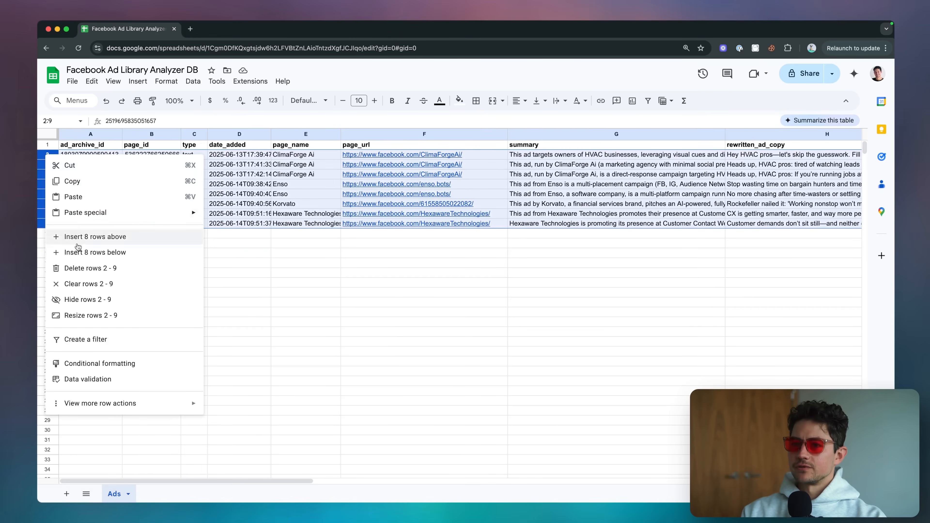
pyautogui.click(79, 268)
pyautogui.click(161, 236)
pyautogui.press('super+grave')
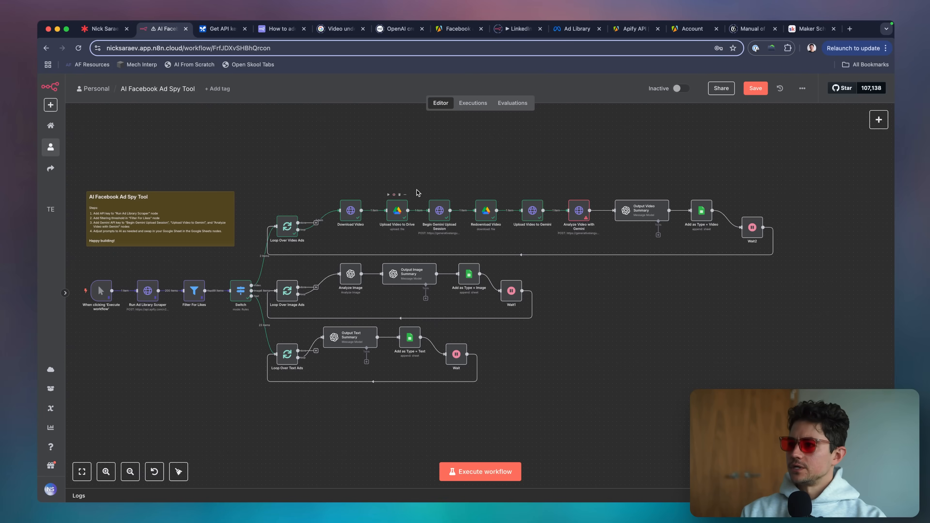
# Open the Analyze Video with Gemini node, review its JSON body and copy the error message from its output
pyautogui.scroll(3, 586, 173)
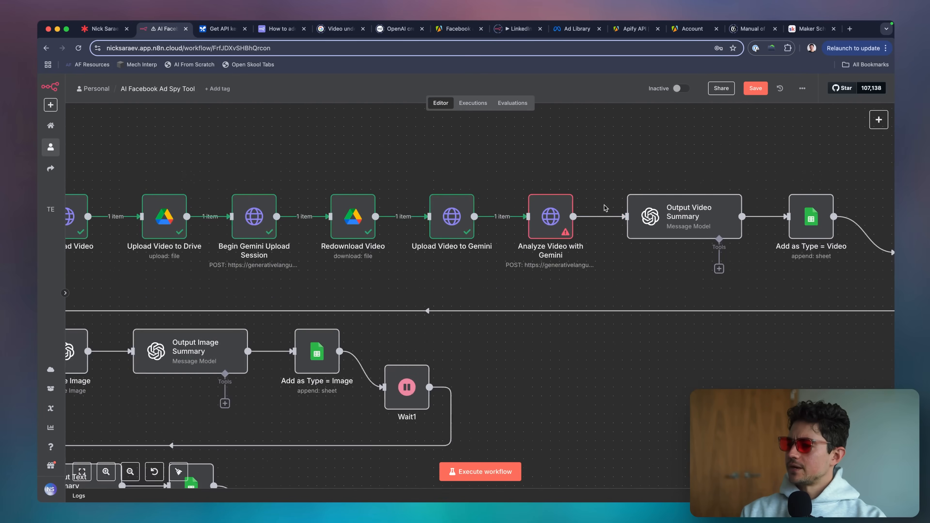
pyautogui.doubleClick(550, 214)
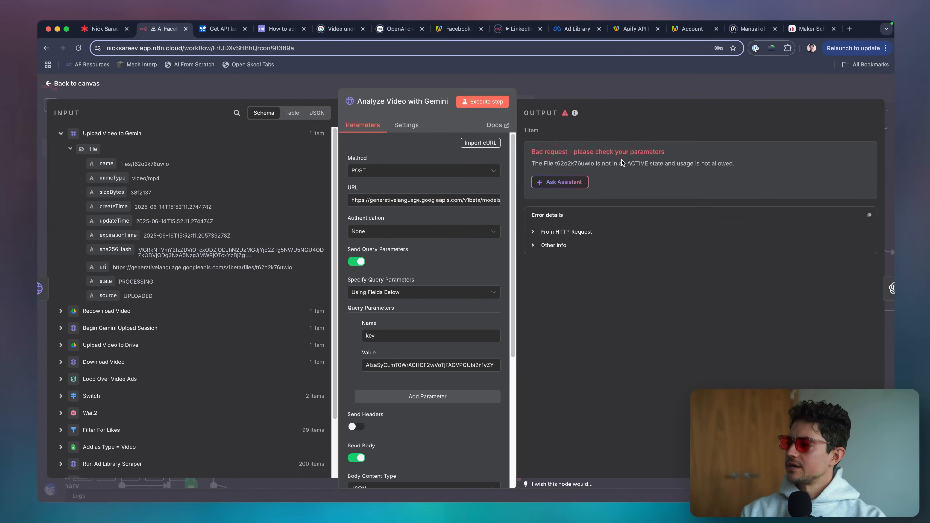
pyautogui.scroll(-5, 440, 368)
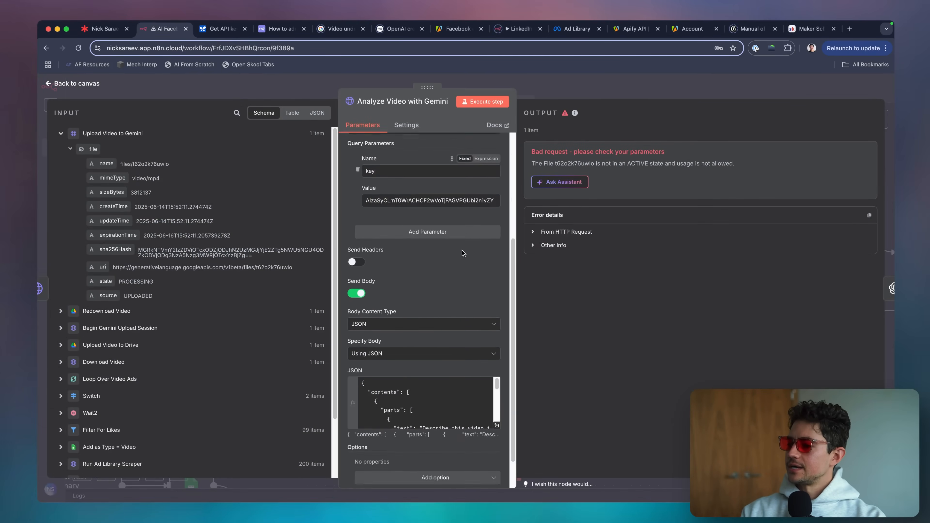
pyautogui.scroll(-3, 440, 367)
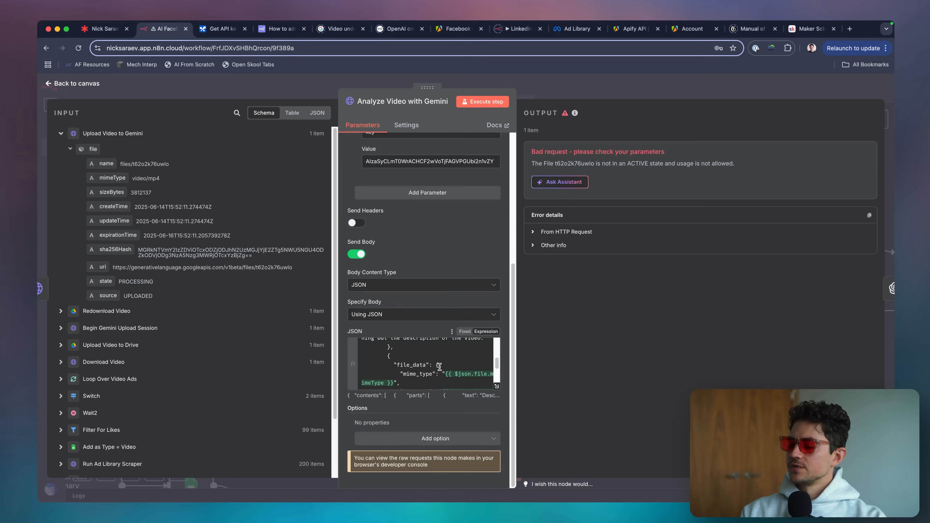
pyautogui.scroll(-3, 440, 367)
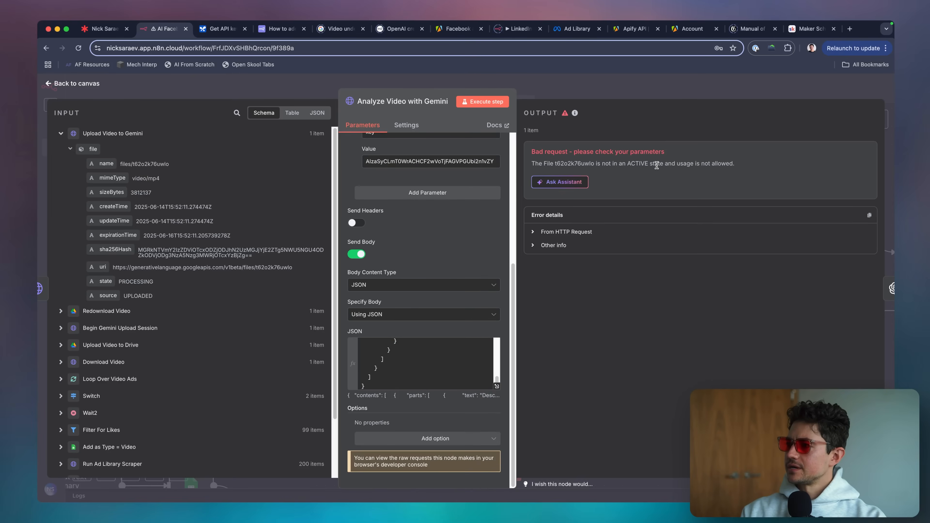
pyautogui.tripleClick(657, 165)
pyautogui.press('super+c')
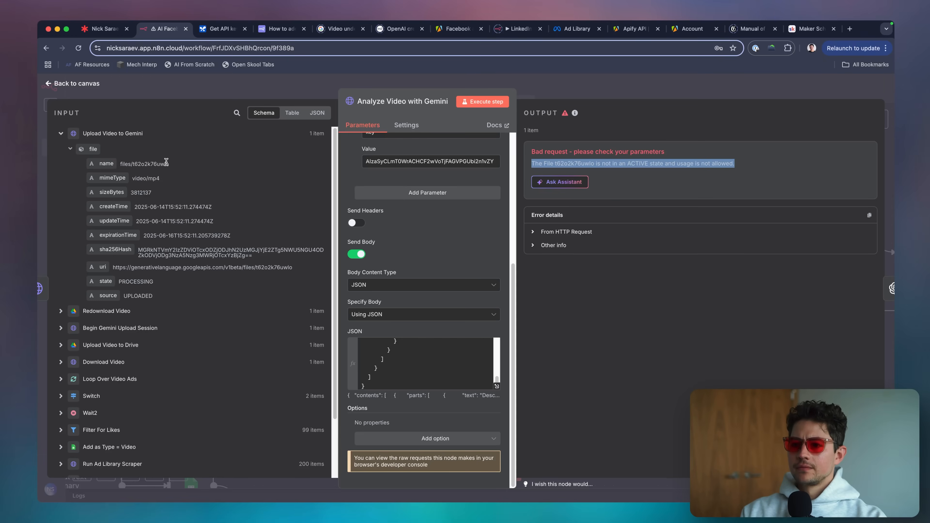
# Check the uploaded file's source and state in the node's input against its request settings, and close the node
pyautogui.doubleClick(138, 295)
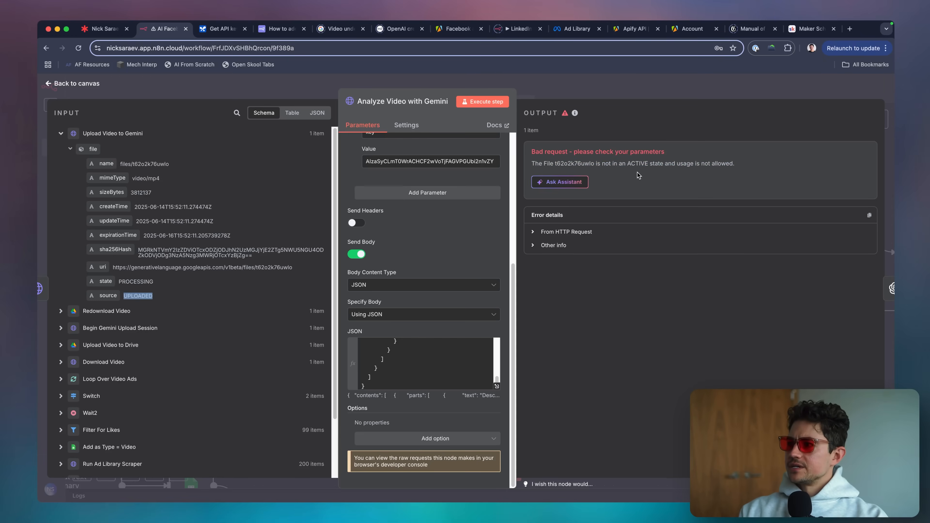
pyautogui.scroll(3, 351, 259)
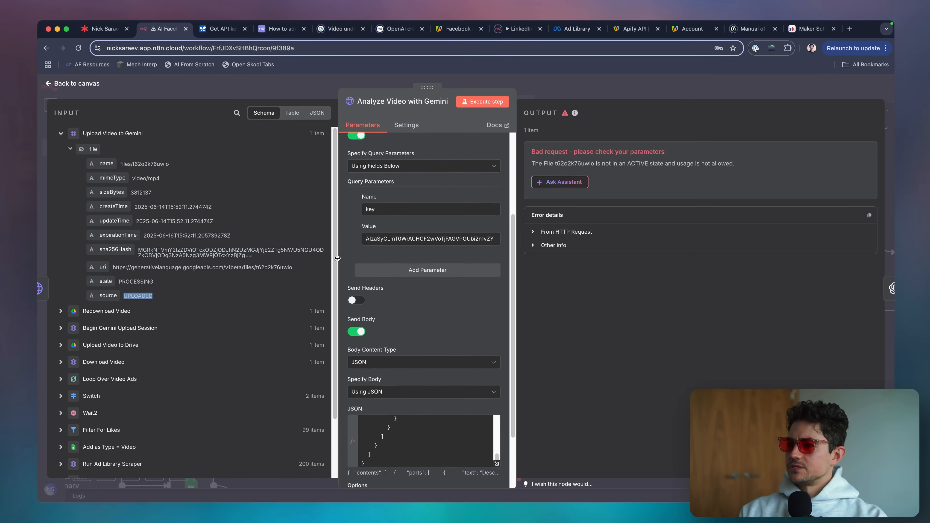
pyautogui.scroll(5, 351, 260)
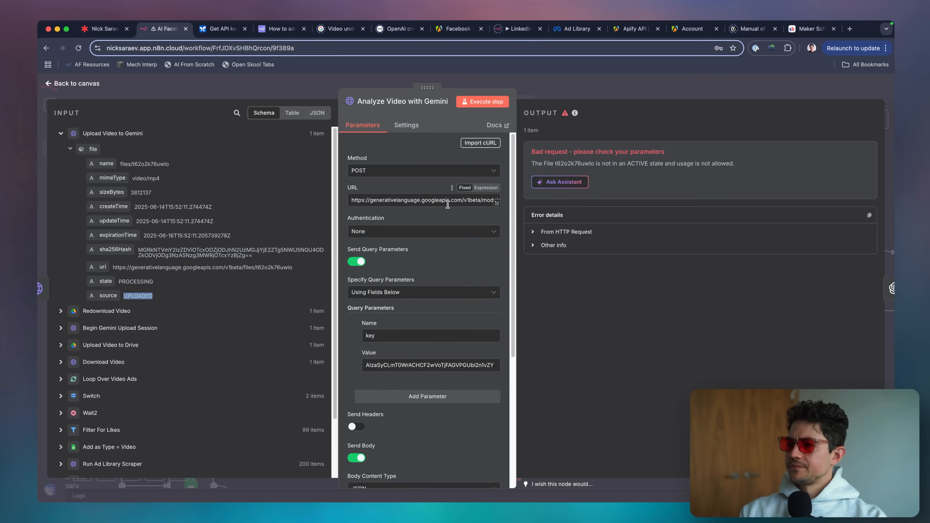
pyautogui.click(611, 81)
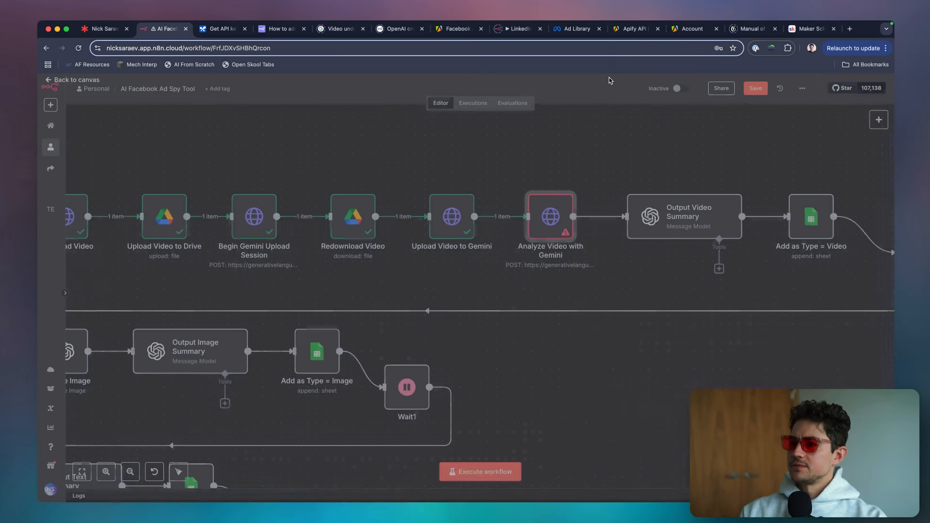
# Make room after Upload Video to Gemini and insert a Wait node before Analyze Video with Gemini
pyautogui.hscroll(5, 480, 204)
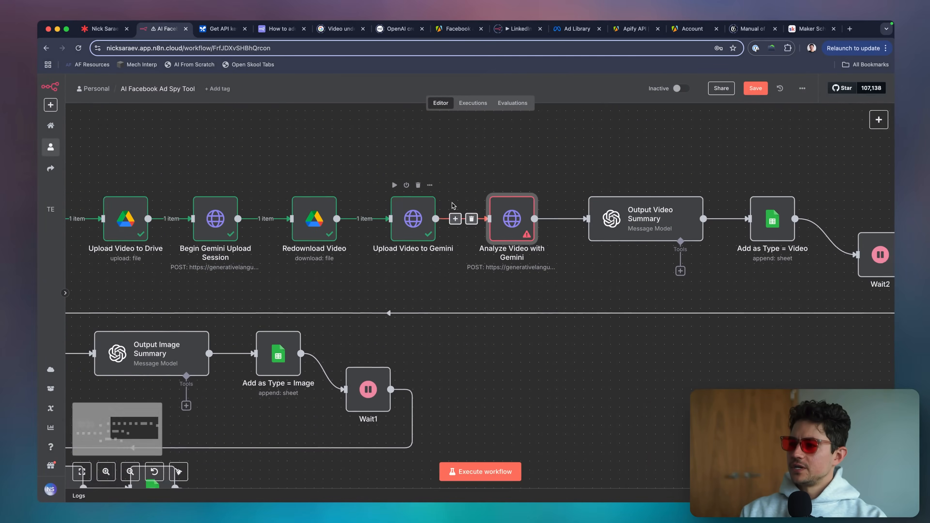
pyautogui.scroll(-3, 490, 208)
pyautogui.moveTo(406, 177); pyautogui.dragTo(705, 263)
pyautogui.click(486, 174)
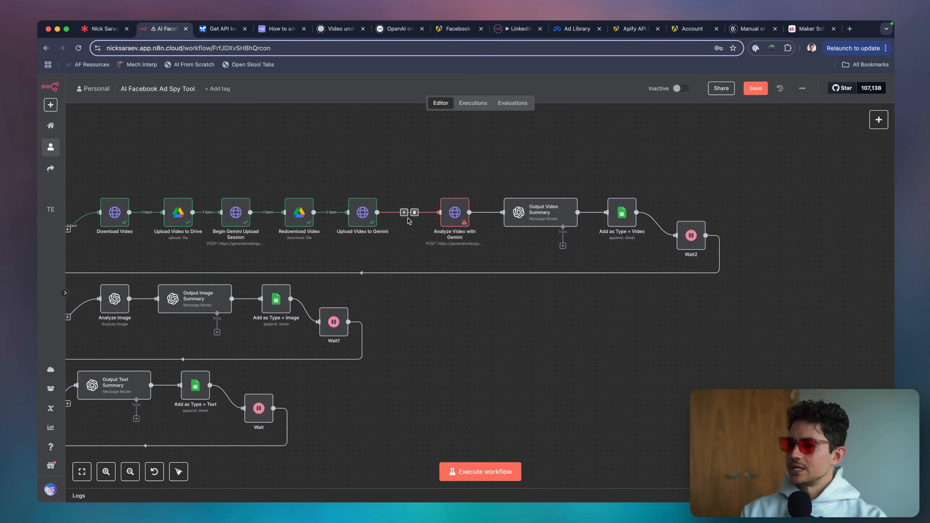
pyautogui.click(404, 212)
pyautogui.write('wait')
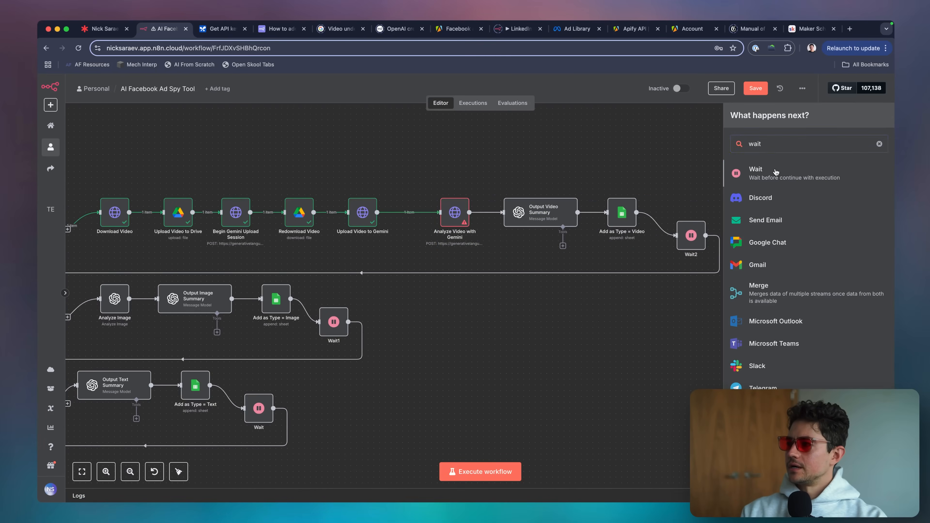
pyautogui.click(777, 173)
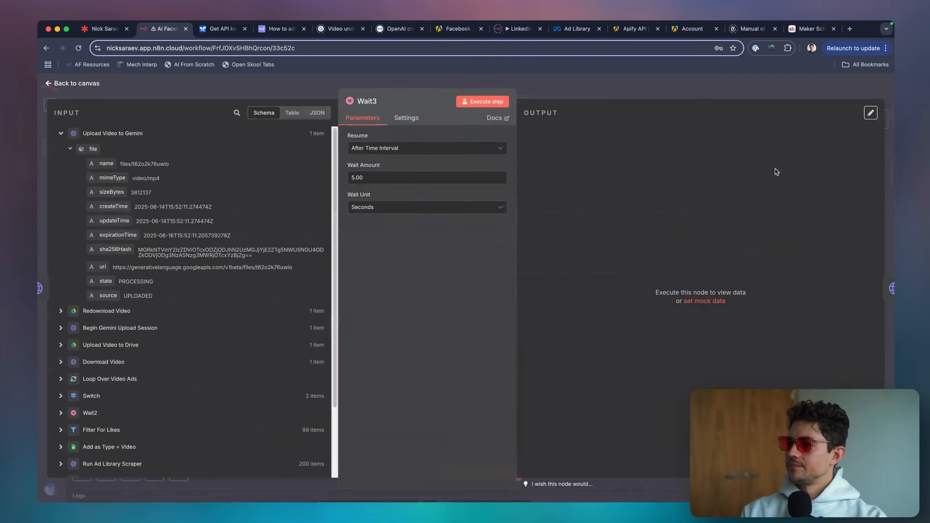
# Set the new Wait node's amount to 2 seconds and move the Analyze Video with Gemini node closer to it
pyautogui.doubleClick(420, 178)
pyautogui.write('1')
pyautogui.click(425, 112)
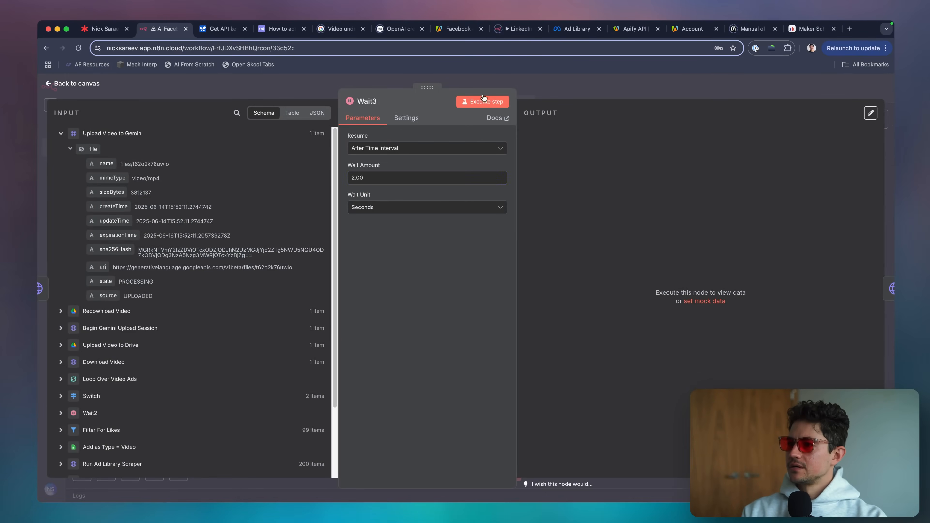
pyautogui.click(403, 81)
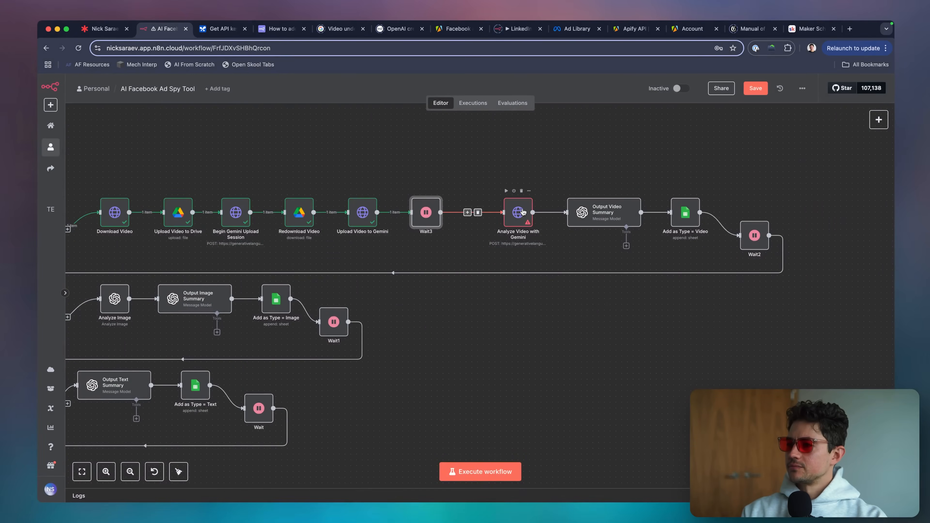
pyautogui.moveTo(523, 212); pyautogui.dragTo(501, 213)
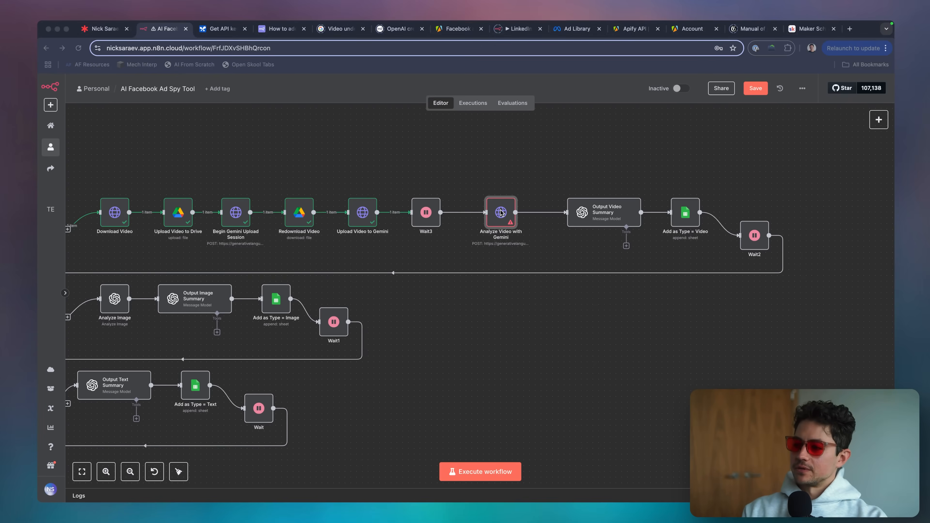
pyautogui.click(500, 213)
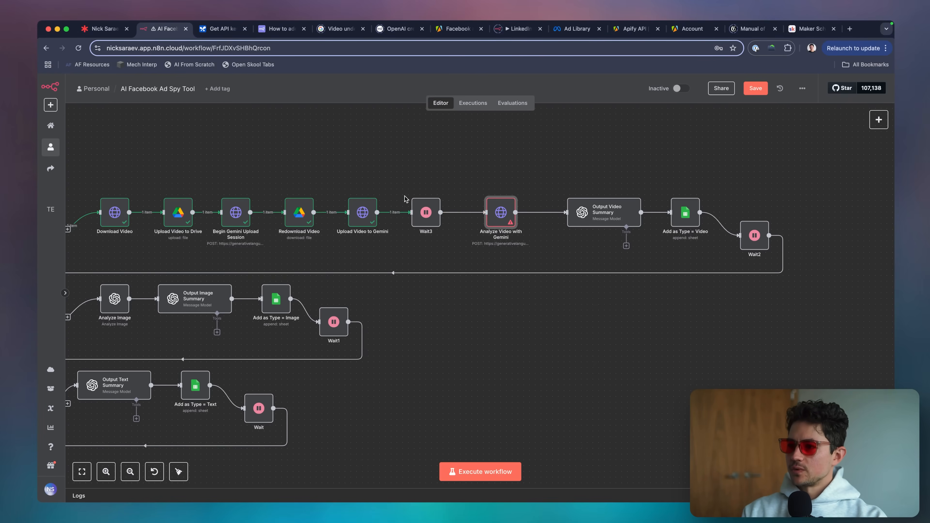
# Execute the whole workflow again and follow its progress along the video branch to Analyze Video with Gemini
pyautogui.click(495, 149)
pyautogui.scroll(-2, 495, 150)
pyautogui.hscroll(-4, 495, 149)
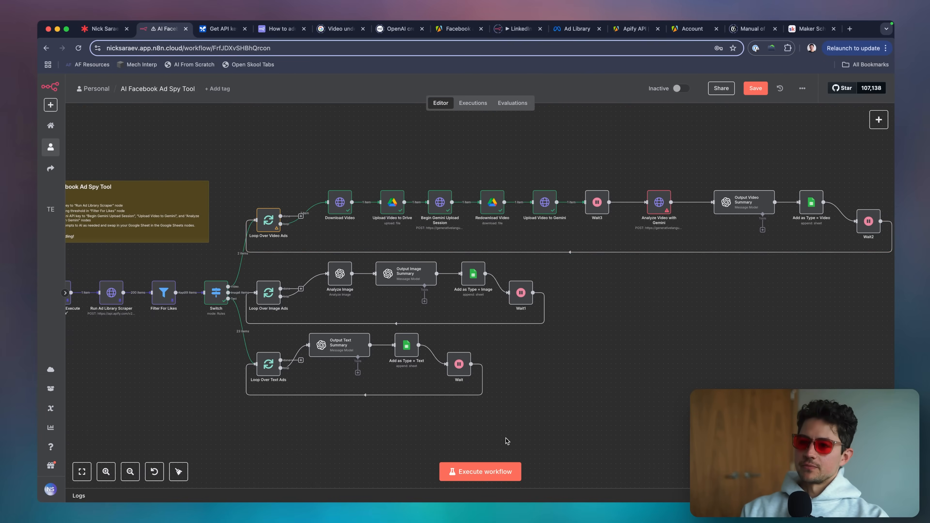
pyautogui.click(505, 470)
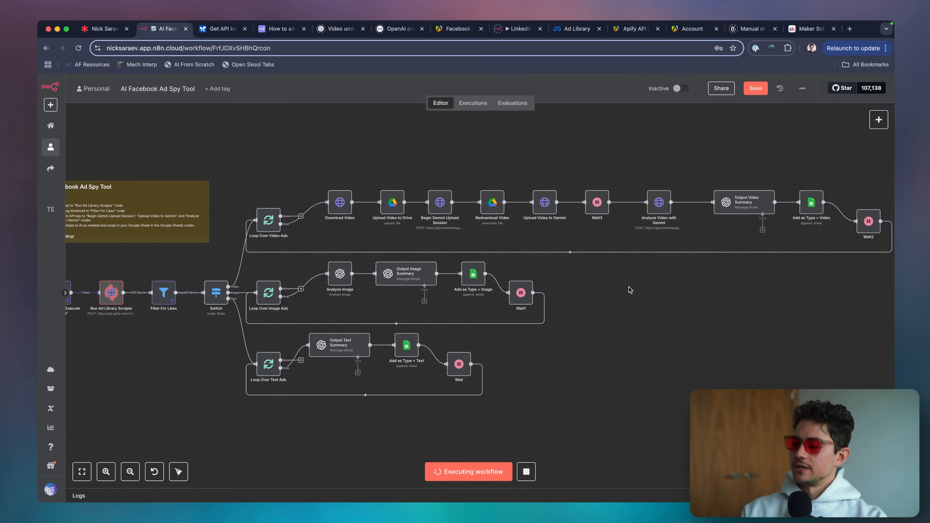
pyautogui.hscroll(5, 629, 290)
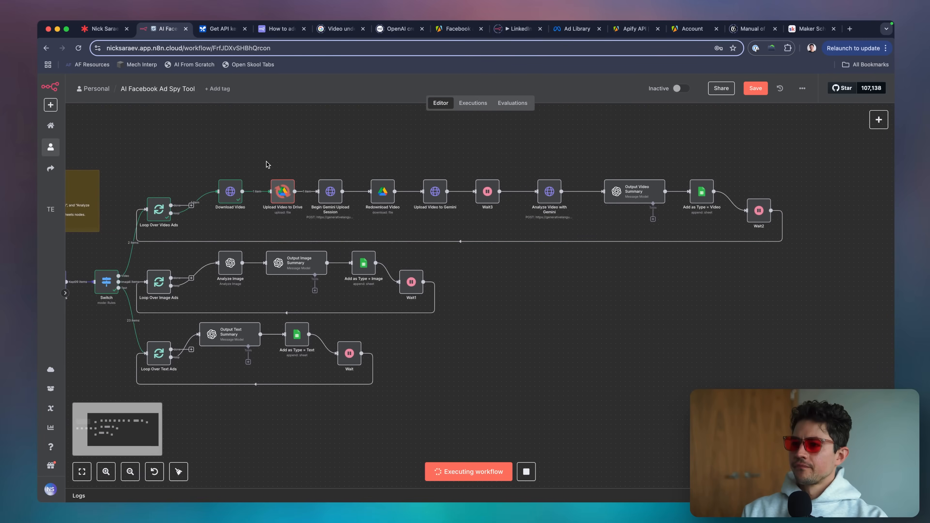
pyautogui.hscroll(3, 348, 172)
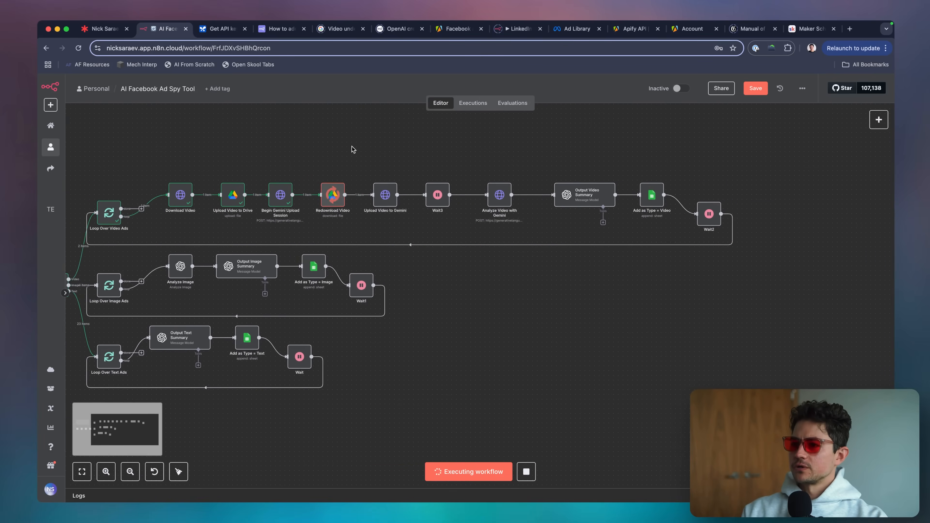
pyautogui.hscroll(2, 353, 149)
pyautogui.scroll(1, 352, 149)
pyautogui.hscroll(4, 362, 202)
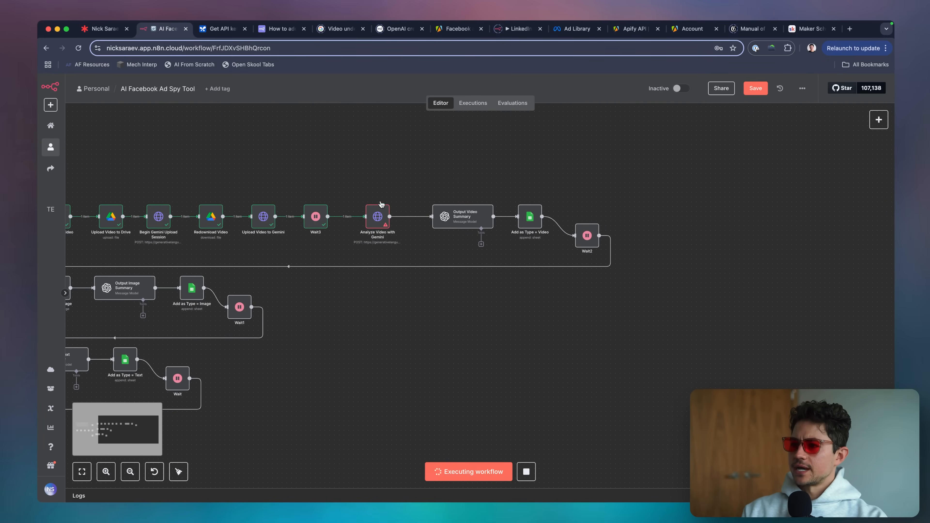
# Reopen the Analyze Video with Gemini node and examine its error output and JSON request body
pyautogui.doubleClick(381, 217)
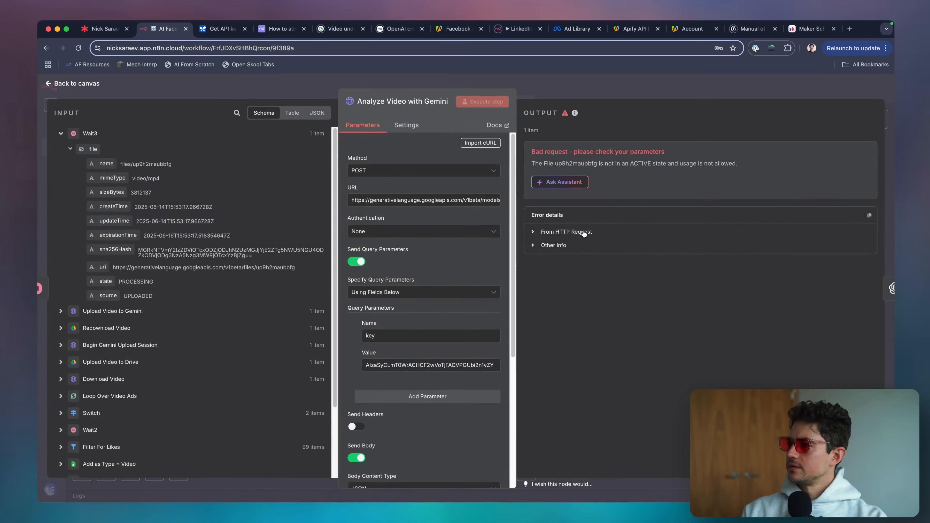
pyautogui.tripleClick(629, 162)
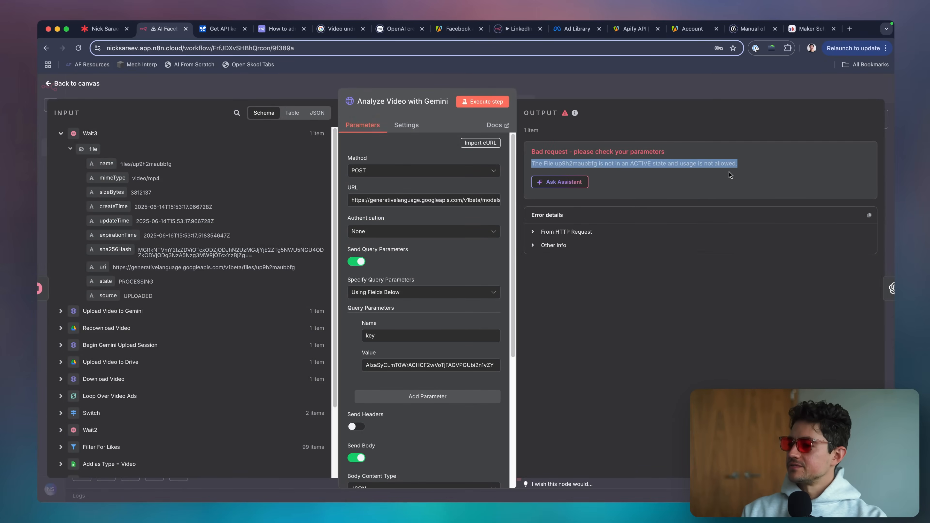
pyautogui.scroll(-5, 443, 280)
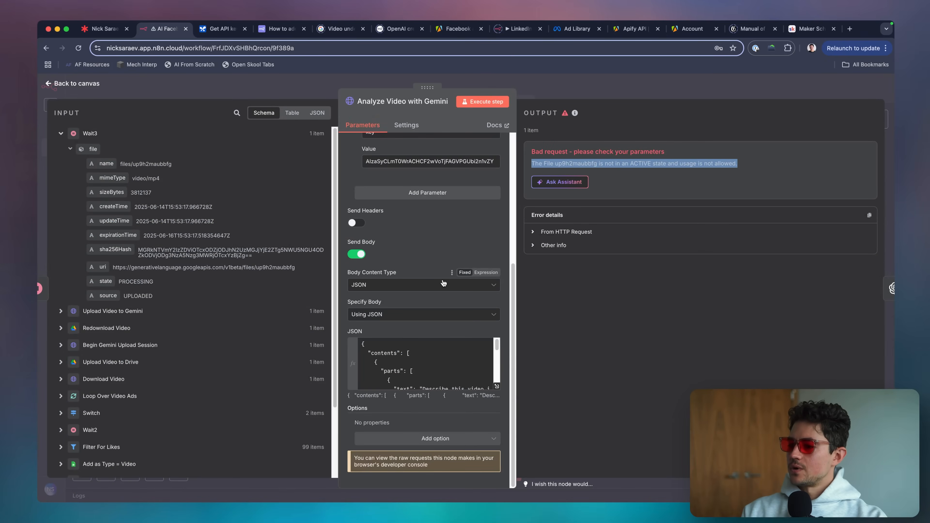
pyautogui.scroll(-10, 384, 352)
pyautogui.click(416, 224)
# Search Google in a new tab for the copied Gemini error message, open the first four results in tabs and close the results page
pyautogui.press('super+t')
pyautogui.press('super+v')
pyautogui.press('Return')
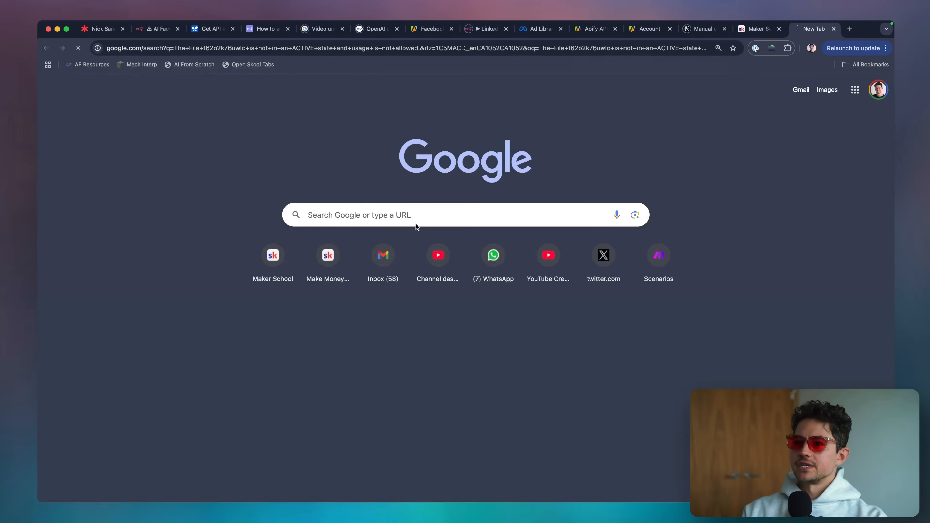
pyautogui.keyDown('super'); pyautogui.click(289, 160); pyautogui.keyUp('super')
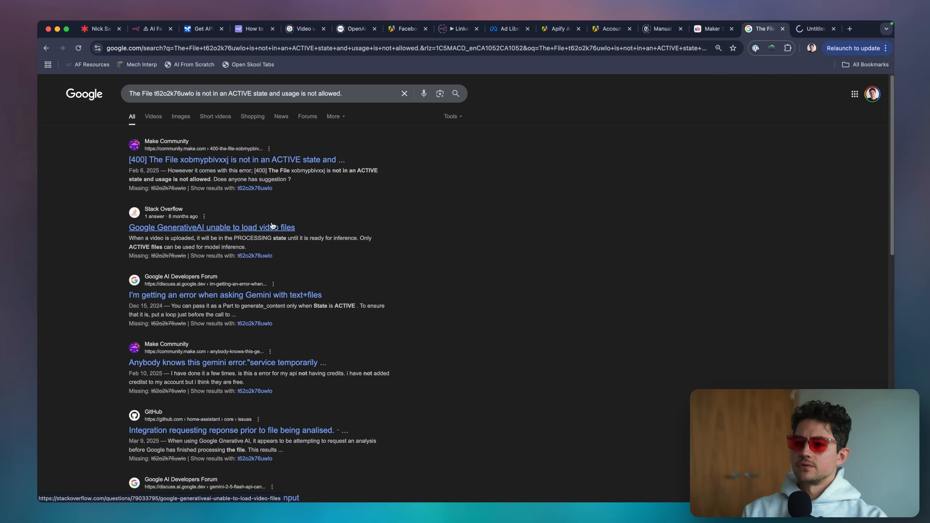
pyautogui.keyDown('super'); pyautogui.click(269, 227); pyautogui.keyUp('super')
pyautogui.keyDown('super'); pyautogui.click(226, 295); pyautogui.keyUp('super')
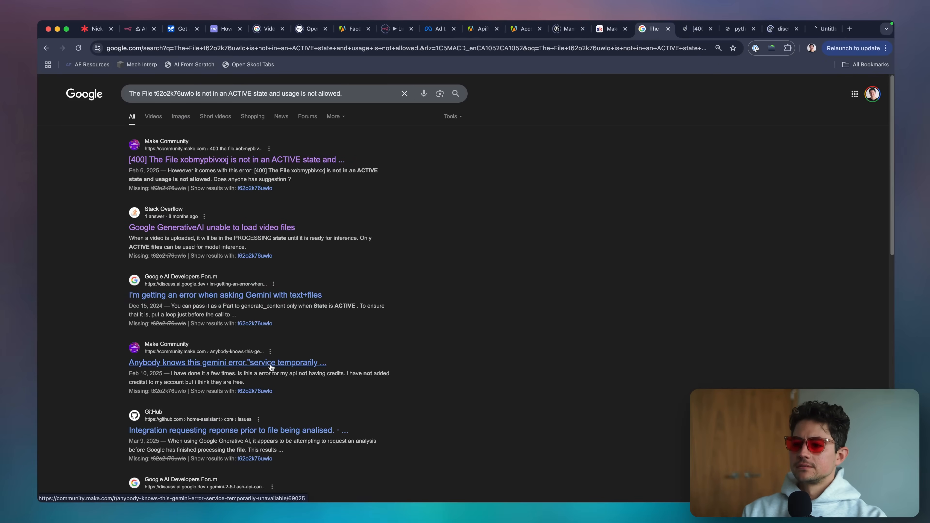
pyautogui.keyDown('super'); pyautogui.click(227, 362); pyautogui.keyUp('super')
pyautogui.press('super+w')
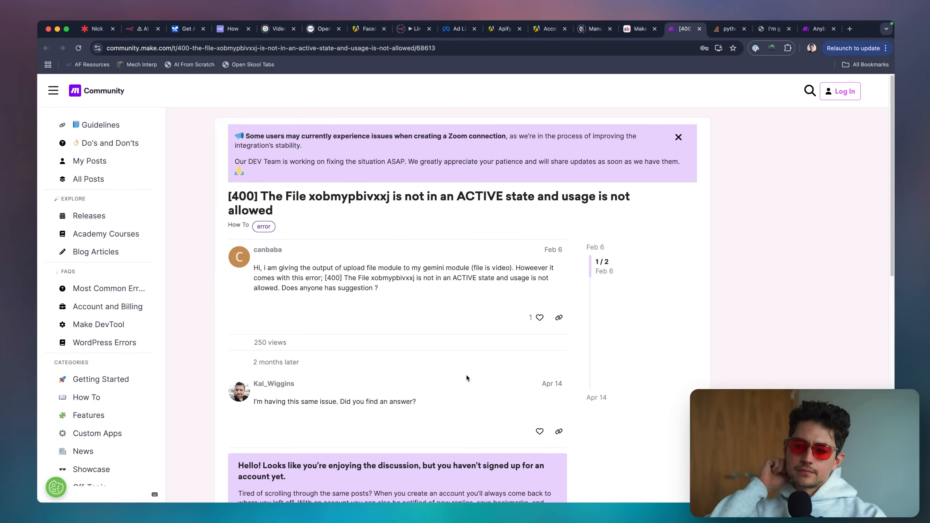
# Read through the Make Community thread and the Stack Overflow answer about video files that are not in an ACTIVE state
pyautogui.scroll(-10, 467, 375)
pyautogui.scroll(-2, 466, 375)
pyautogui.hotkey('ctrl', 'Tab')
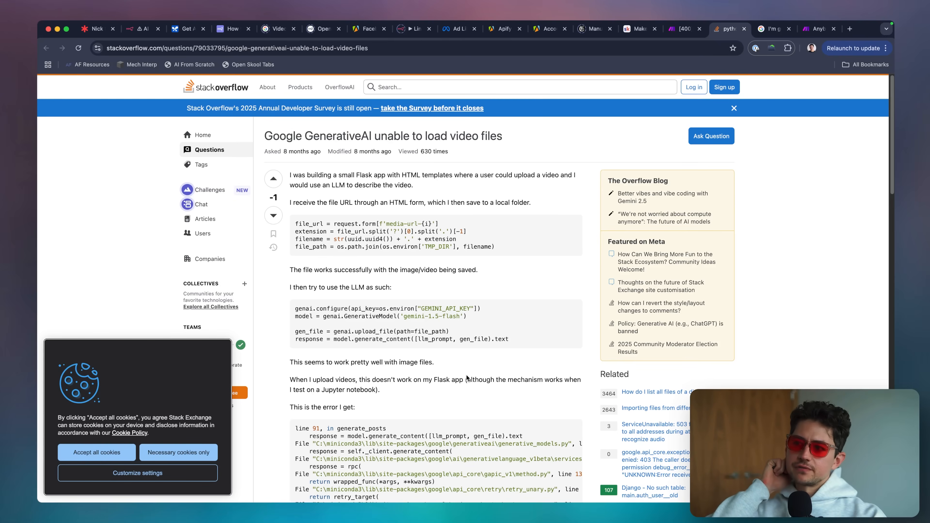
pyautogui.scroll(-10, 467, 377)
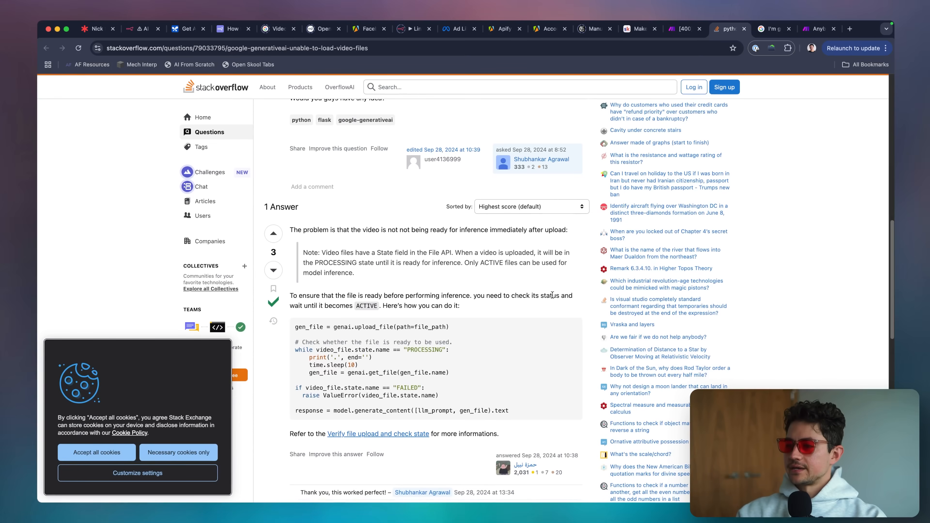
# Set the Wait3 node's wait amount to 10 seconds in the n8n workflow and save the workflow
pyautogui.scroll(-3, 396, 292)
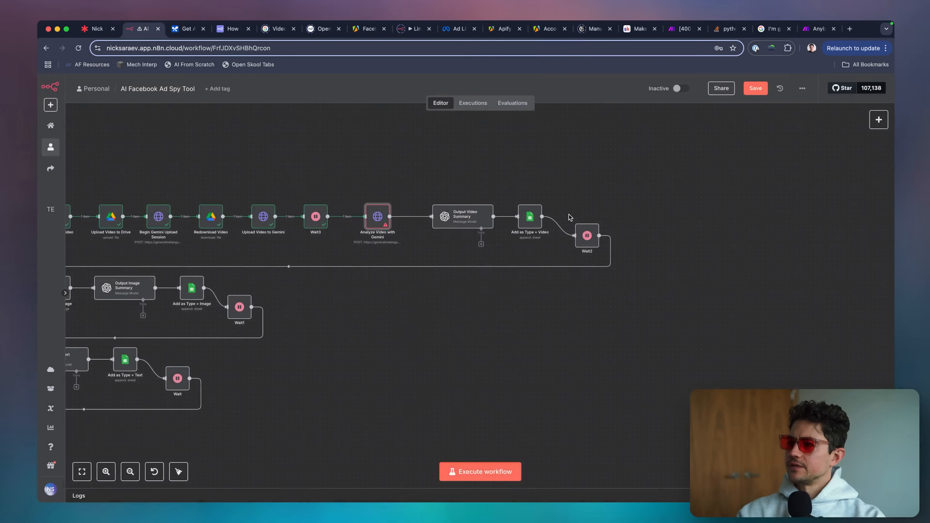
pyautogui.doubleClick(315, 216)
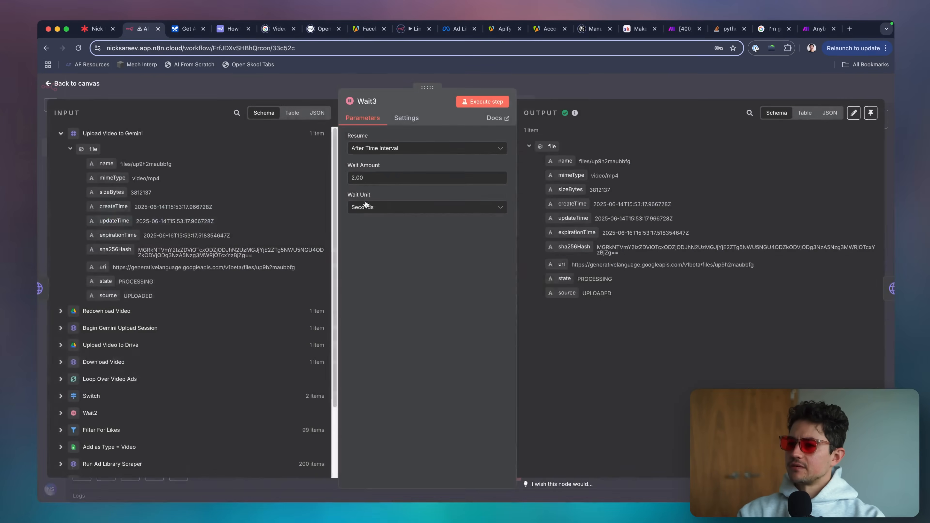
pyautogui.write('15')
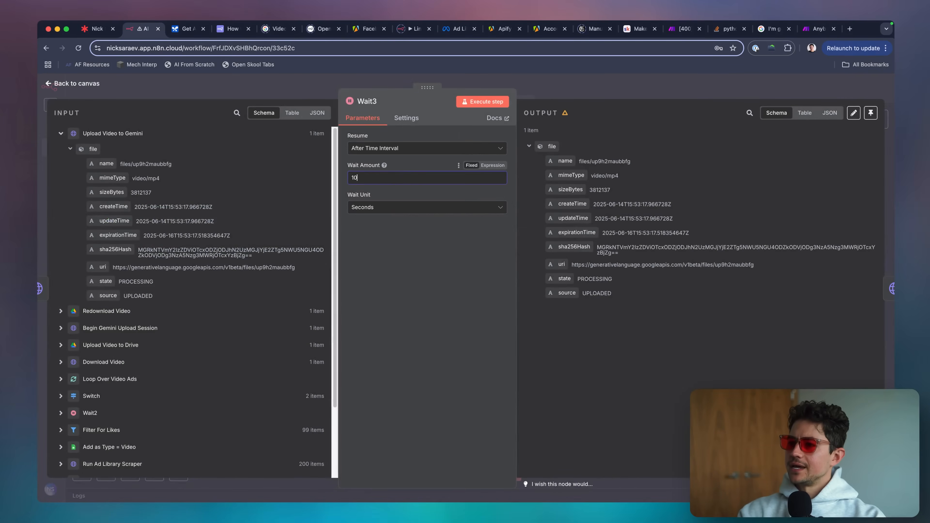
pyautogui.click(561, 91)
pyautogui.hscroll(-4, 515, 171)
pyautogui.hotkey('ctrl', 's')
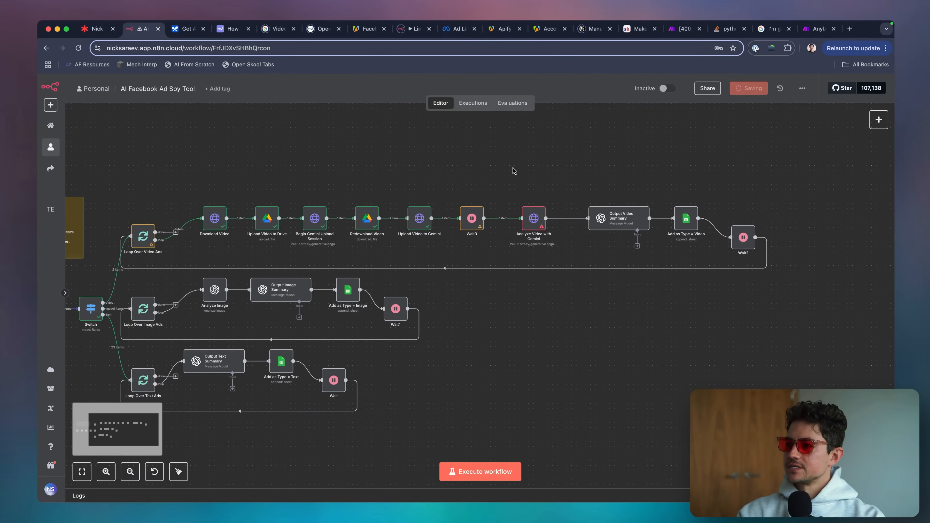
# Execute the whole workflow and follow its progress along the video branch past Wait3
pyautogui.hscroll(-4, 515, 171)
pyautogui.click(447, 473)
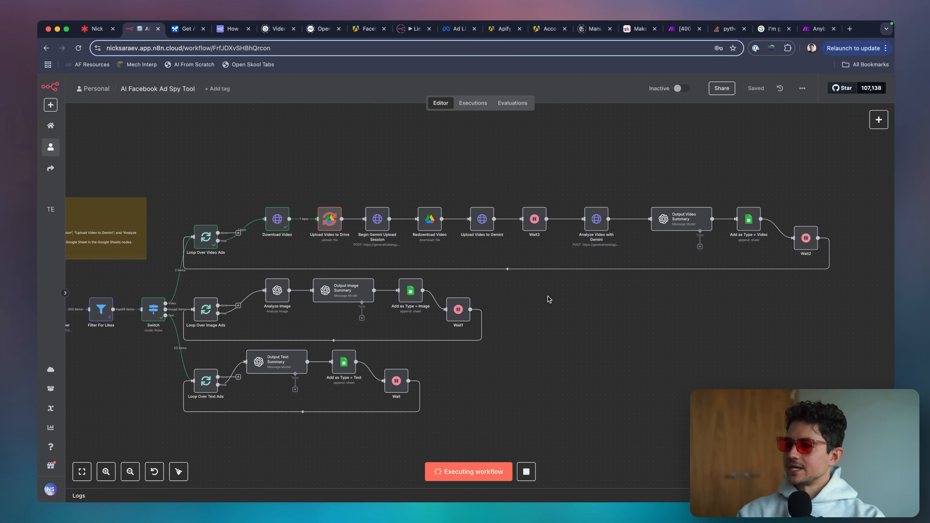
pyautogui.hscroll(3, 548, 299)
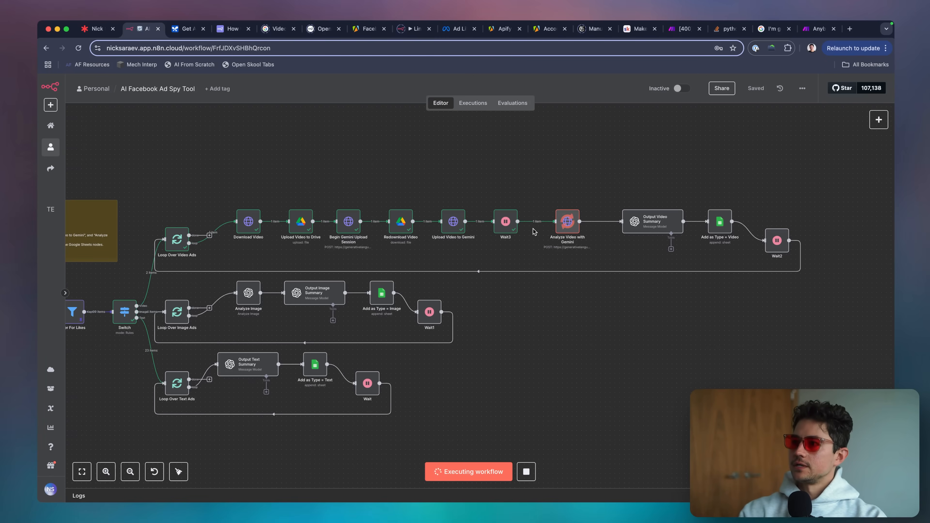
# Search the Gemini video understanding documentation for "callback" and skim through its code examples
pyautogui.click(277, 28)
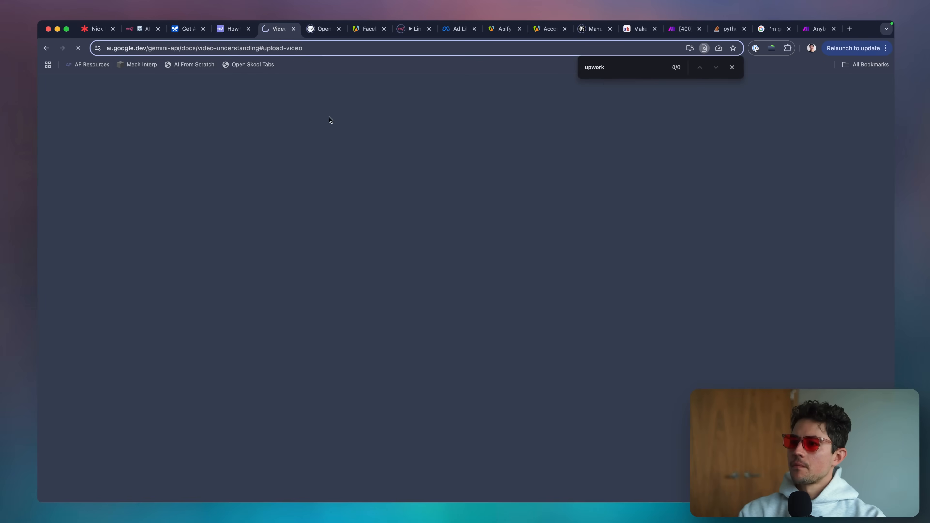
pyautogui.press('super+f')
pyautogui.write('callback')
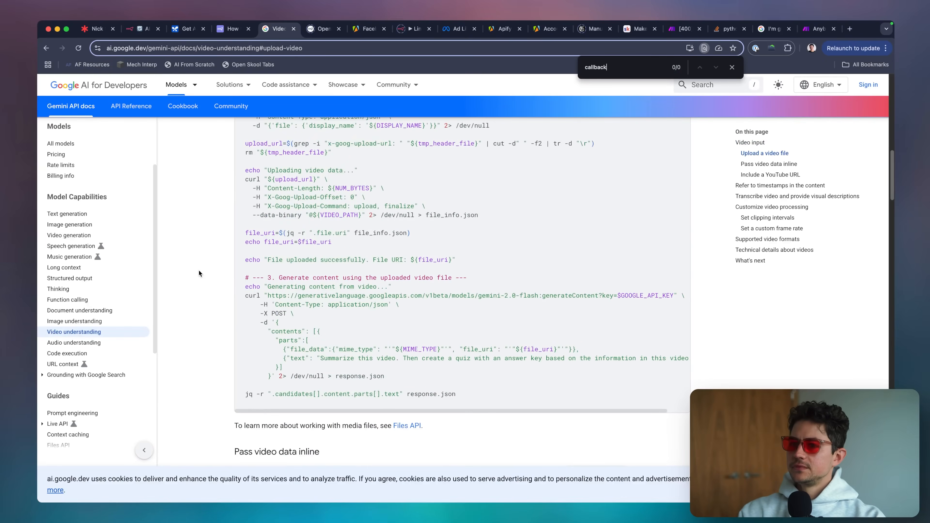
pyautogui.scroll(-15, 199, 270)
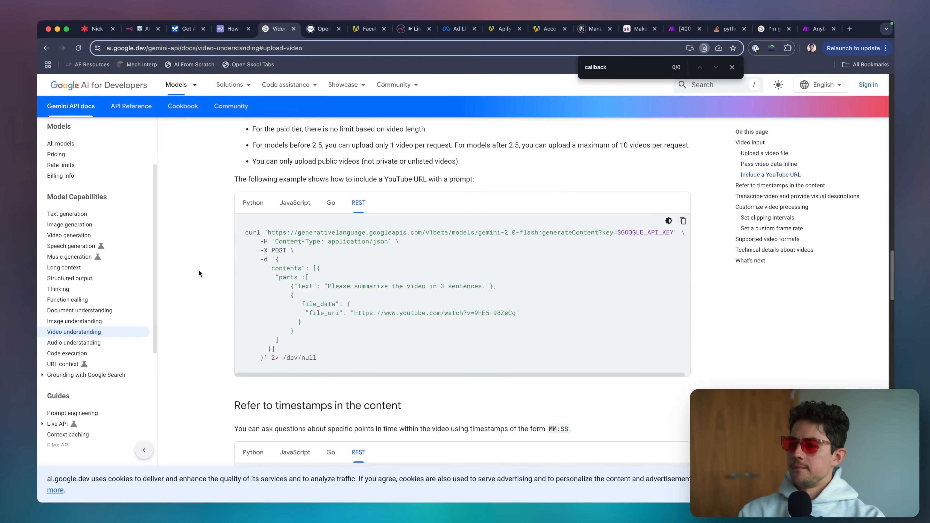
pyautogui.scroll(-15, 198, 270)
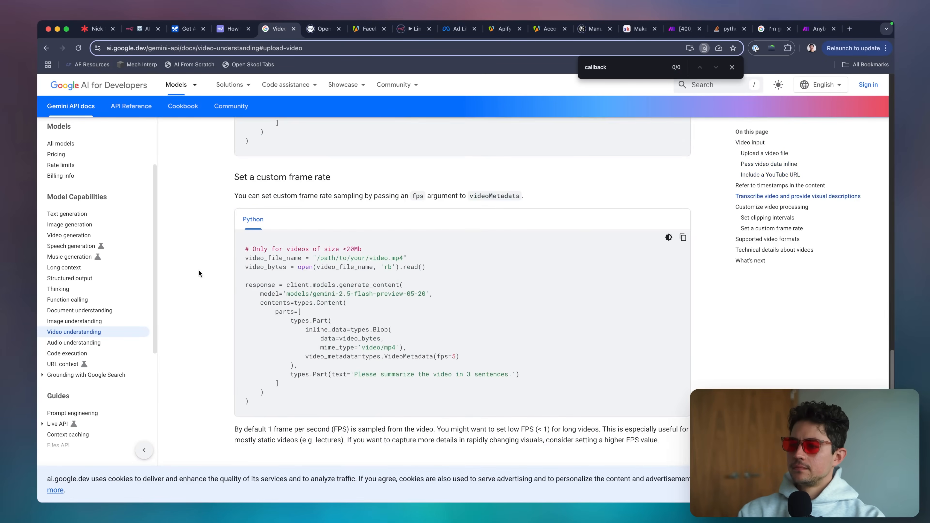
# Search Google in a new tab for "gemini files api callback", skim the results and close the tab
pyautogui.press('super+t')
pyautogui.write('gemini files api callback')
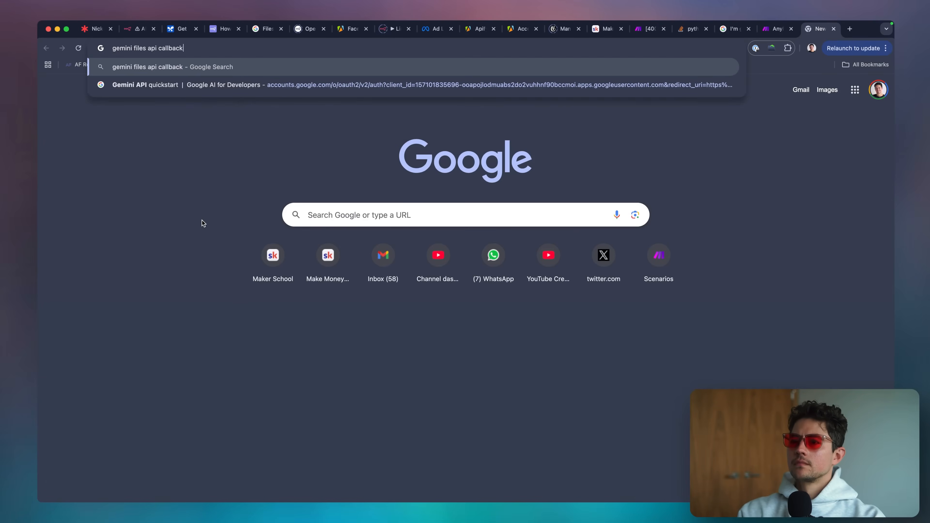
pyautogui.press('Return')
pyautogui.scroll(-5, 306, 211)
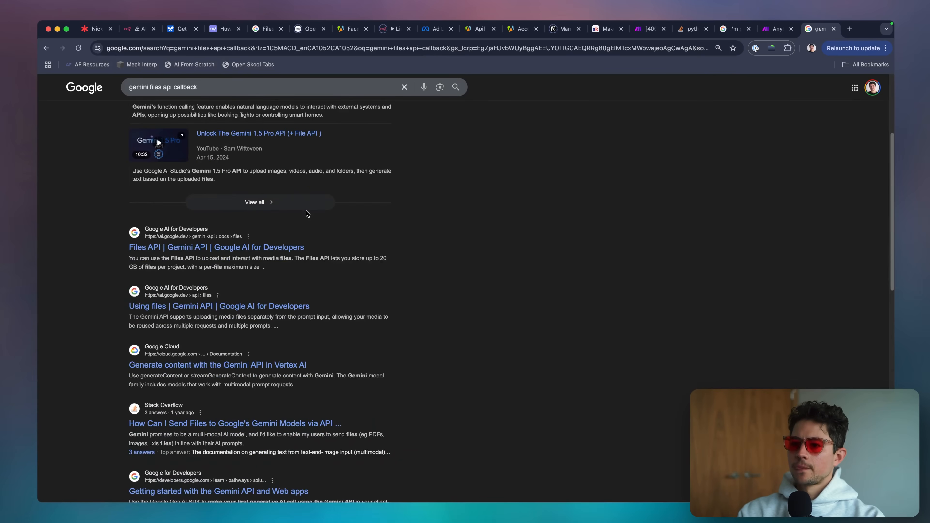
pyautogui.press('super+w')
# Return to the workflow, examine the Download Video node's error and URL expression, and search its input data for "videos"
pyautogui.click(134, 31)
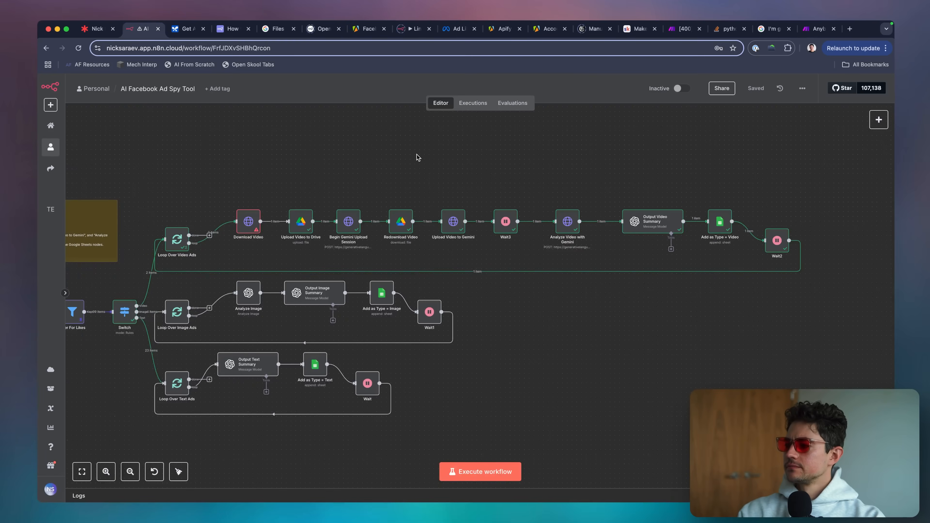
pyautogui.hscroll(-5, 418, 158)
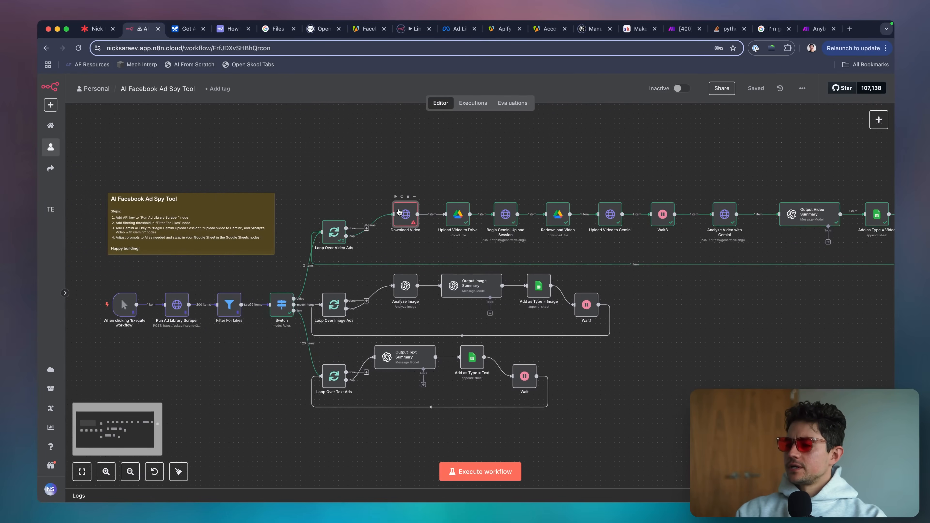
pyautogui.doubleClick(399, 212)
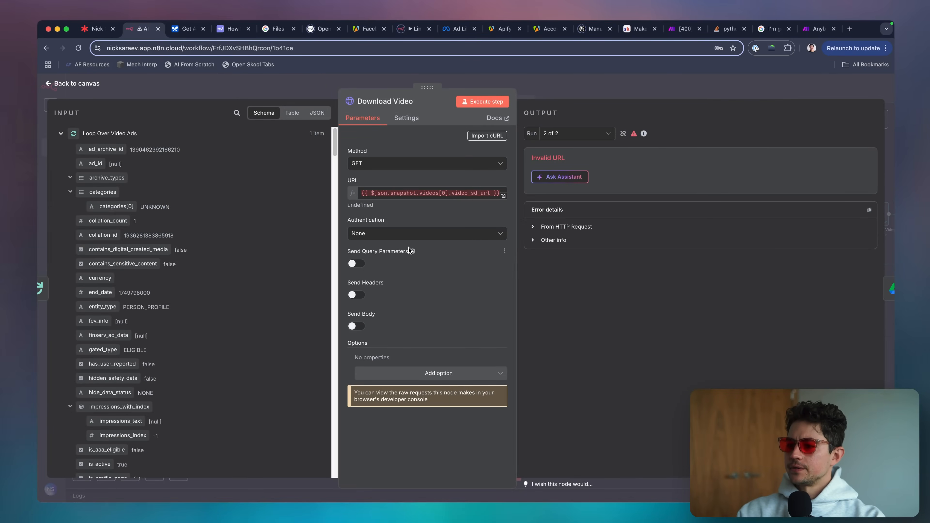
pyautogui.tripleClick(403, 192)
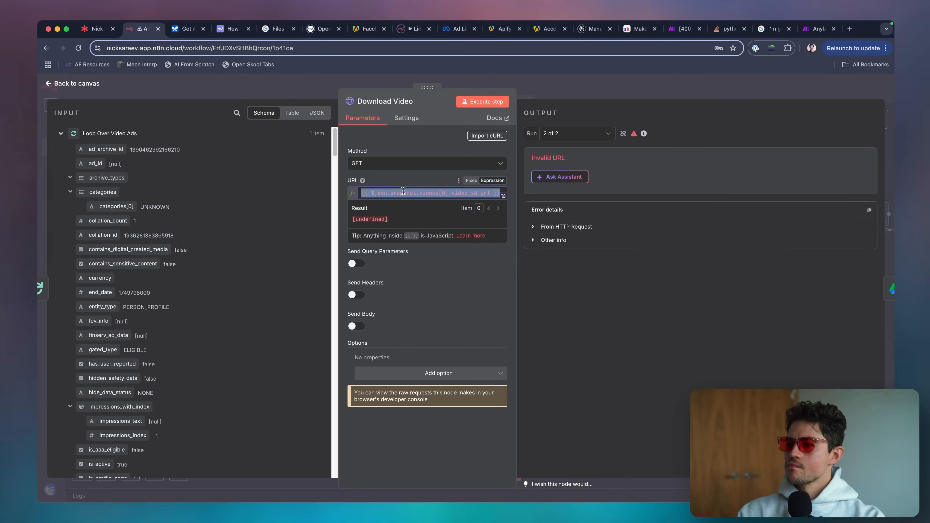
pyautogui.click(395, 180)
pyautogui.write('videos')
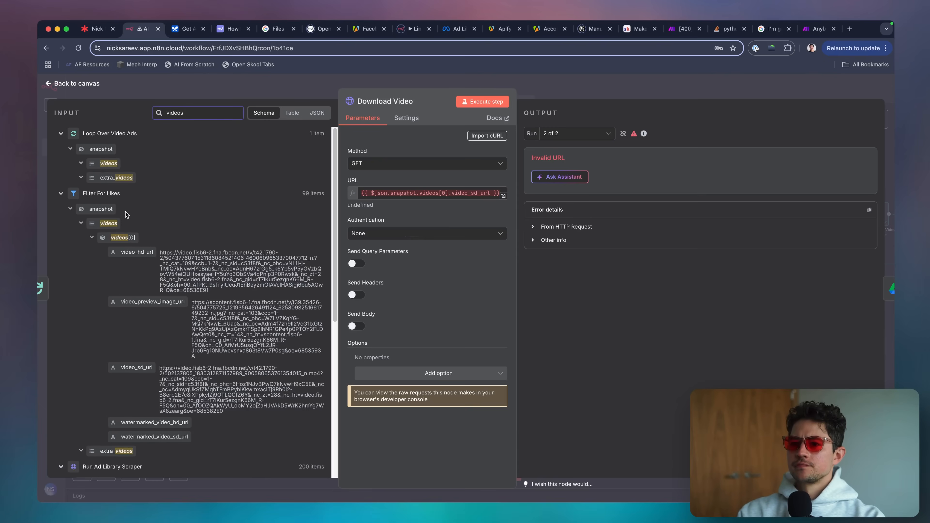
# Open the video_sd_url link from the Filter For Likes data in a new tab to check the video, then close it
pyautogui.tripleClick(173, 372)
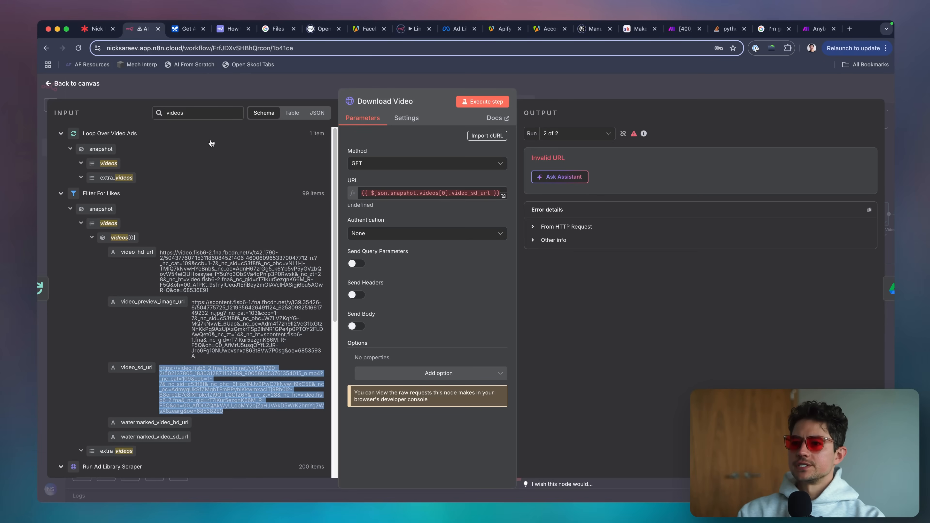
pyautogui.press('super+t')
pyautogui.press('super+v')
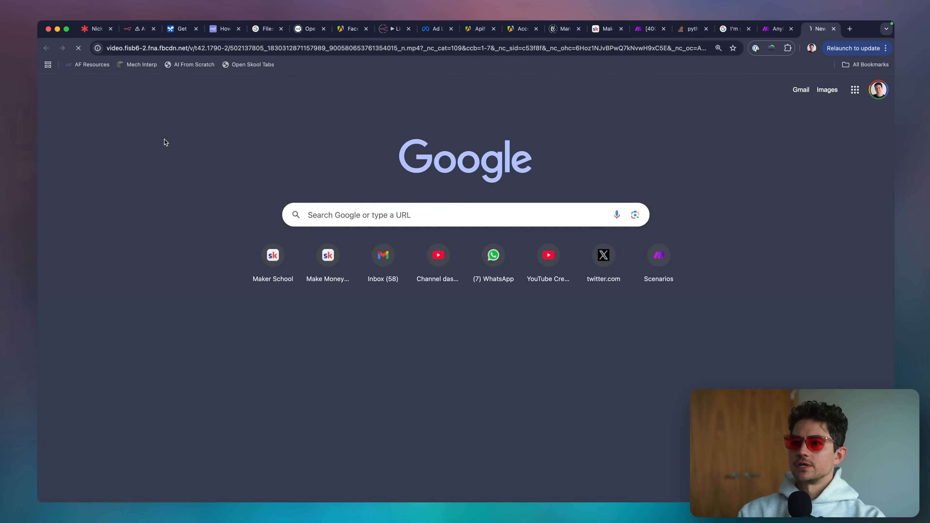
pyautogui.press('Return')
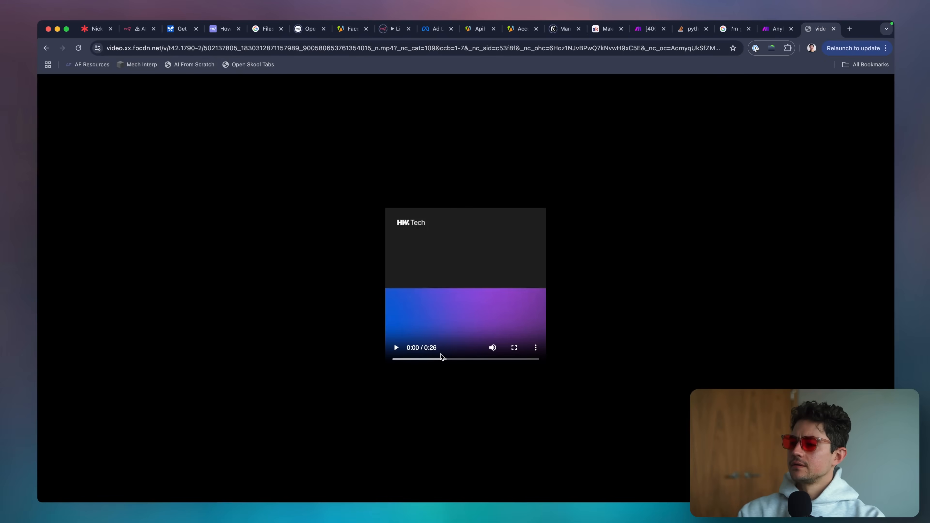
pyautogui.press('super+w')
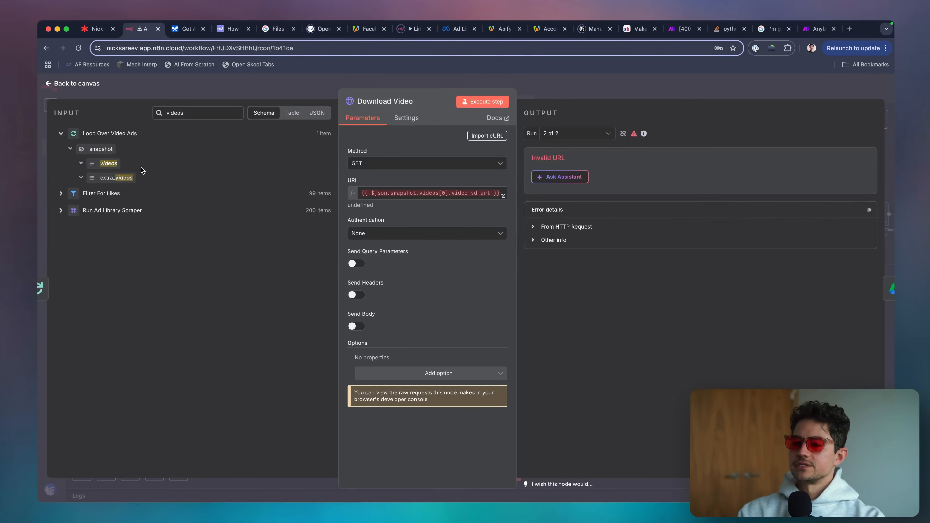
pyautogui.press('XF86AudioLowerVolume')
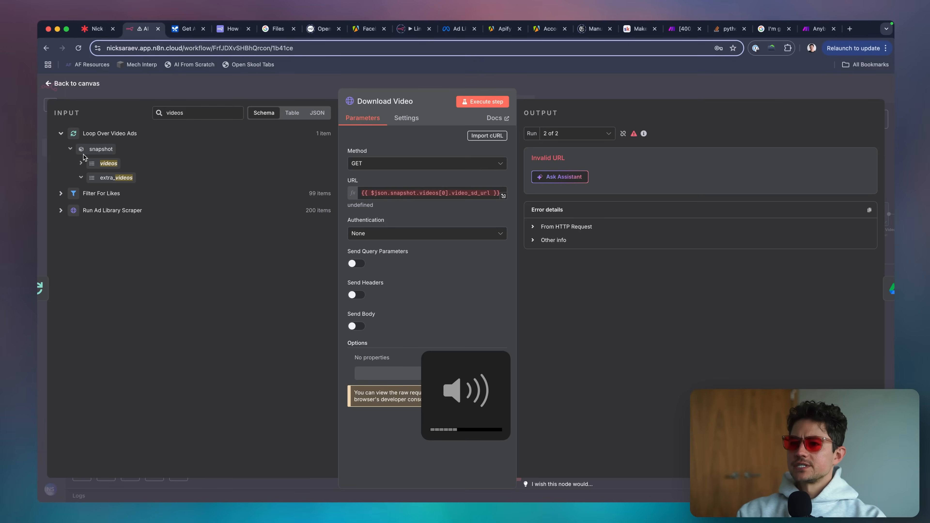
# In the Switch node, replace the Video routing rule's expression with a copy of the Image rule's expression
pyautogui.click(556, 85)
pyautogui.scroll(5, 319, 271)
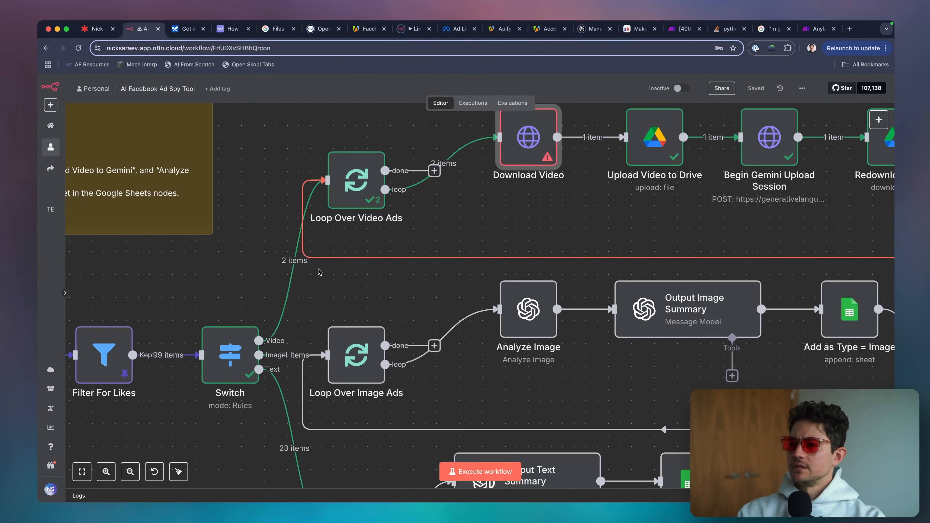
pyautogui.scroll(-2, 233, 327)
pyautogui.doubleClick(233, 327)
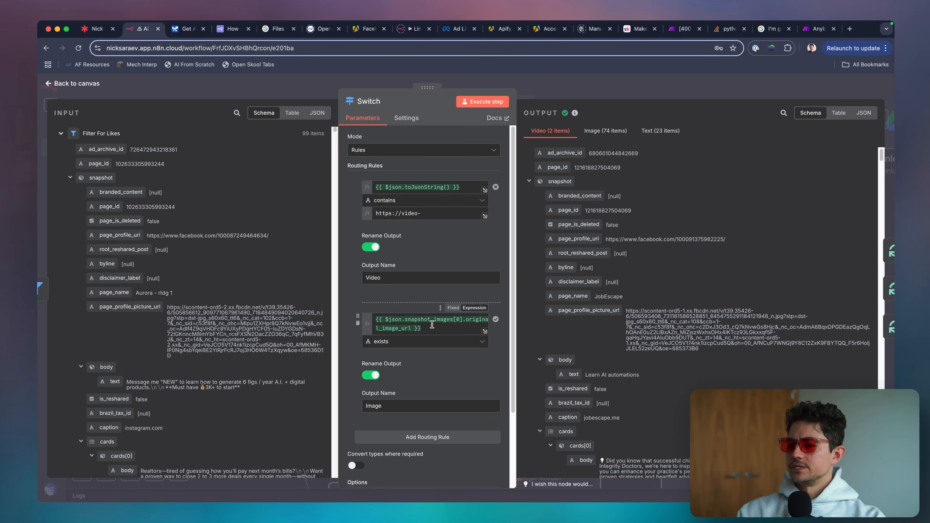
pyautogui.click(428, 331)
pyautogui.press('super+a')
pyautogui.press('super+c')
pyautogui.click(463, 188)
pyautogui.press('super+a')
pyautogui.press('super+v')
# Edit the Video rule's copied expression to read {{ $json.snapshot.videos[0].sd }}
pyautogui.doubleClick(446, 188)
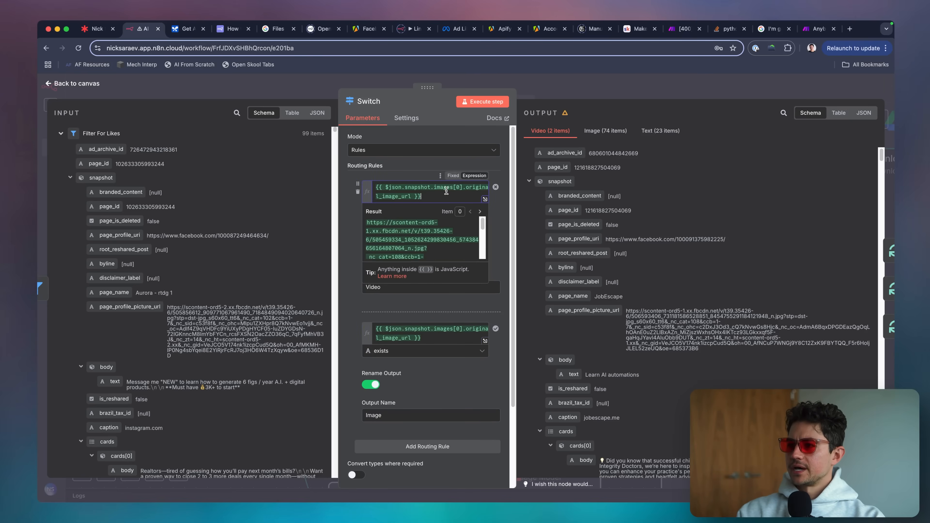
pyautogui.write('videos')
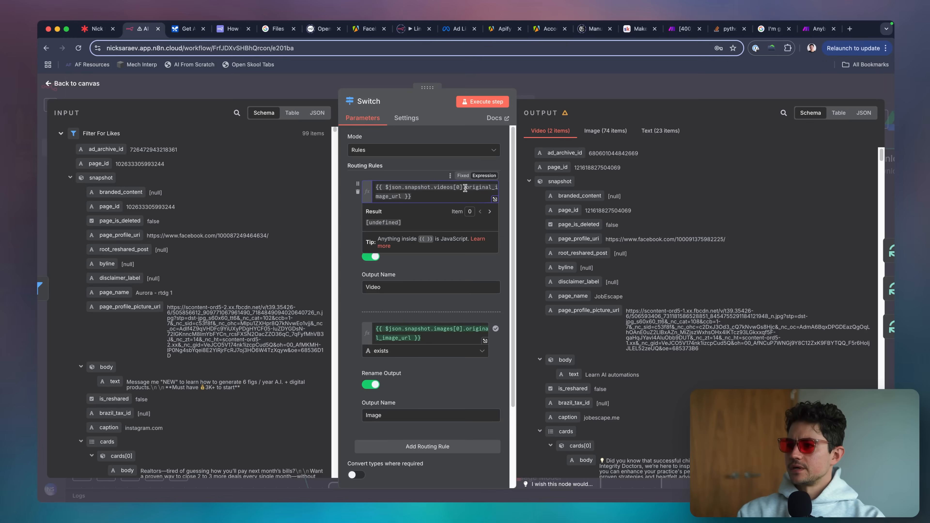
pyautogui.doubleClick(401, 199)
pyautogui.press('BackSpace')
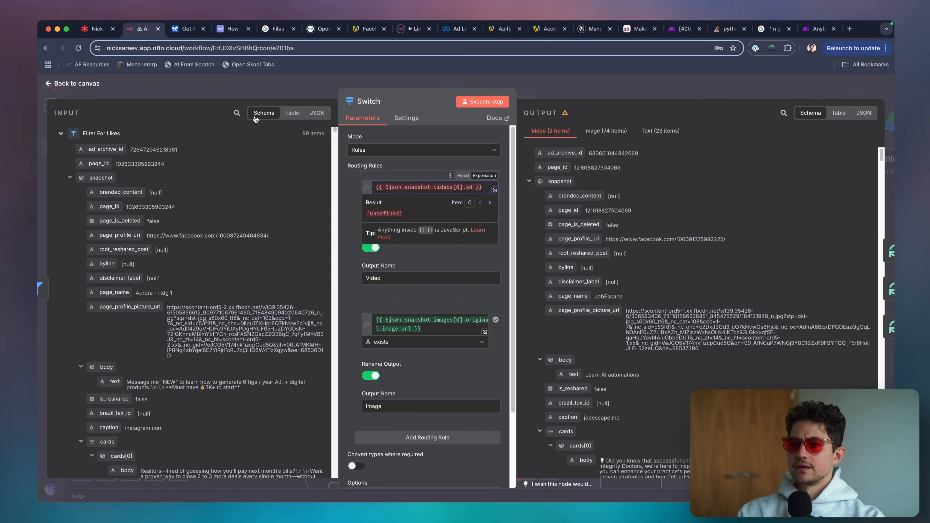
# Look up "video" in the Switch input data and correct the Video rule's expression to {{ $json.snapshot.videos[0].video_sd_url }}
pyautogui.click(237, 113)
pyautogui.write('video')
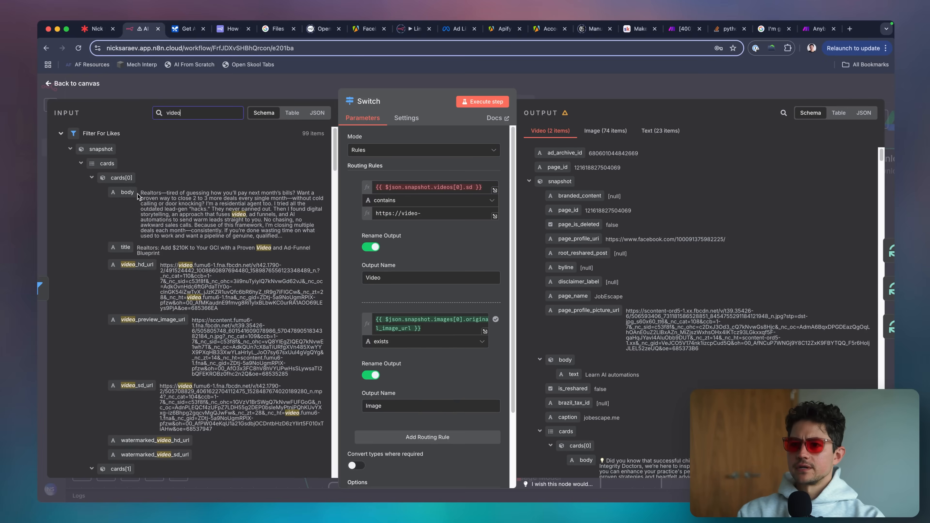
pyautogui.click(81, 164)
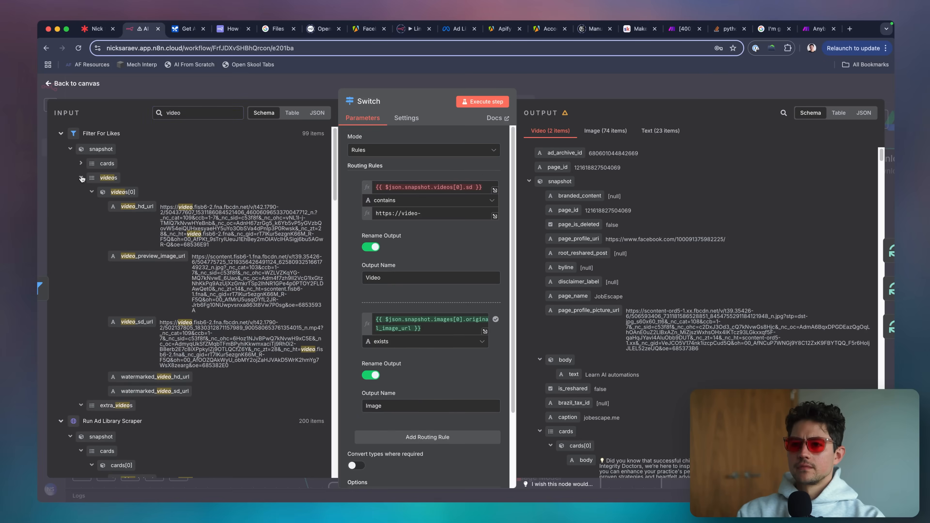
pyautogui.doubleClick(469, 188)
pyautogui.write('vi')
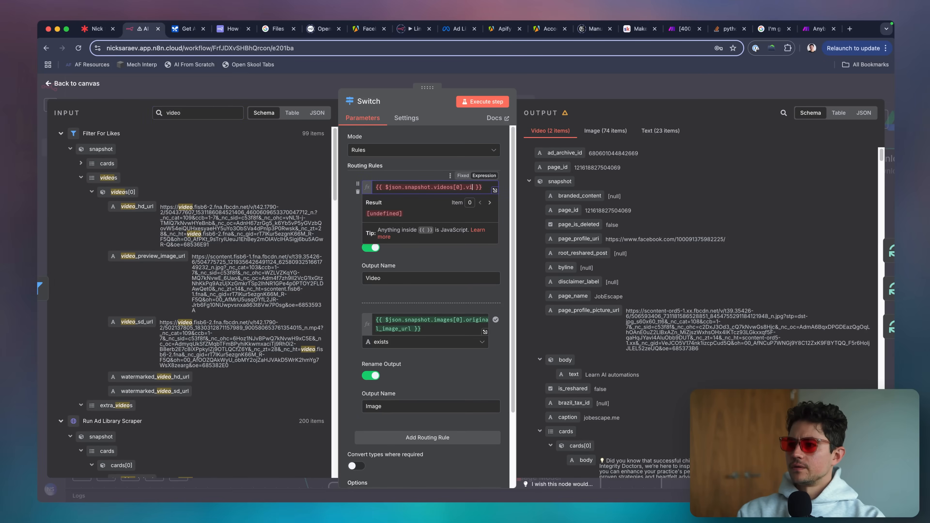
pyautogui.write('deo_sd_url')
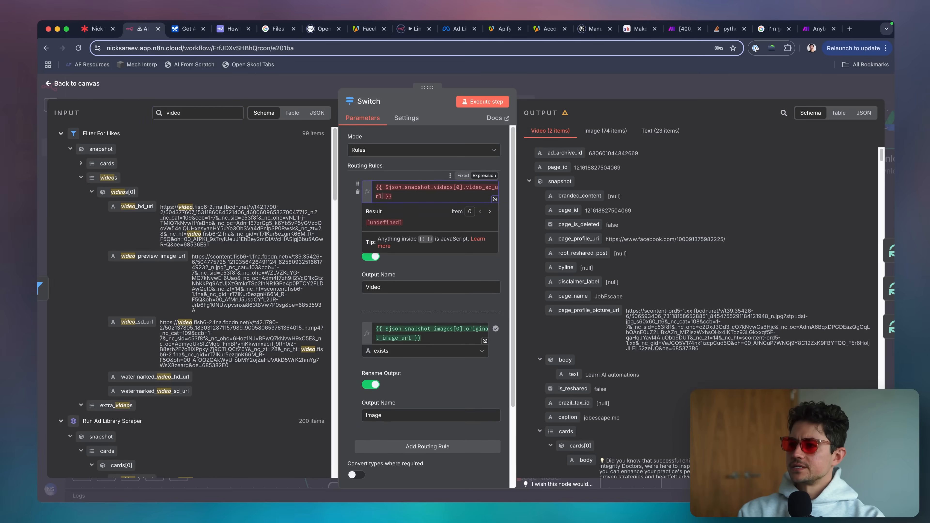
# Set the Video routing rule's condition to the String operator "exists"
pyautogui.click(422, 171)
pyautogui.click(431, 211)
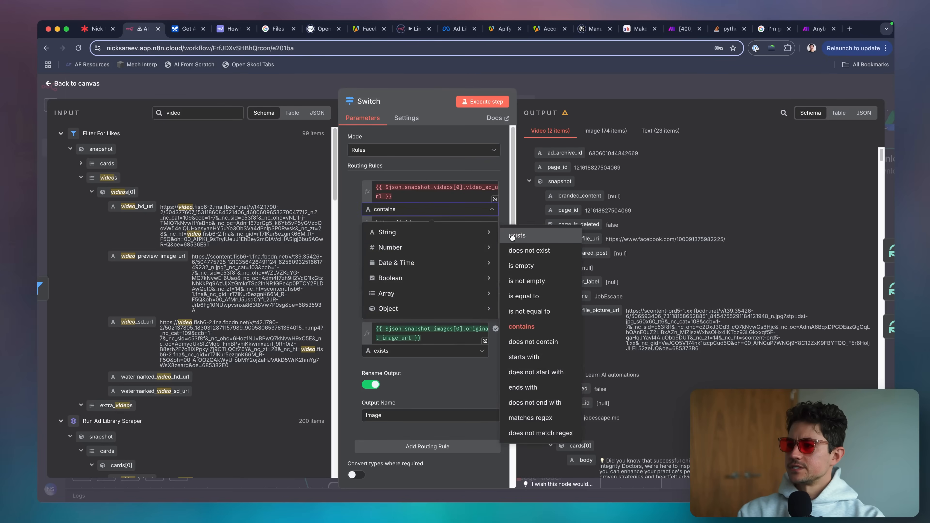
pyautogui.click(520, 233)
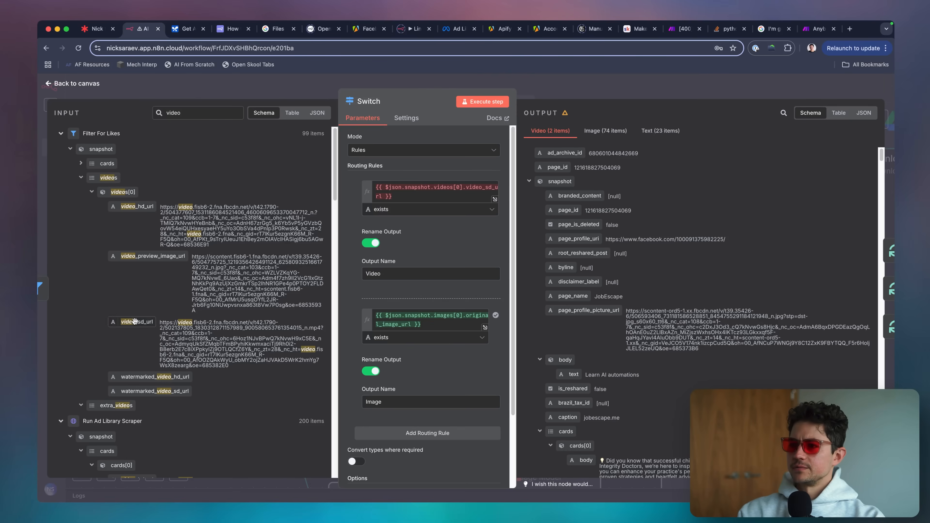
pyautogui.moveTo(135, 322); pyautogui.dragTo(408, 199)
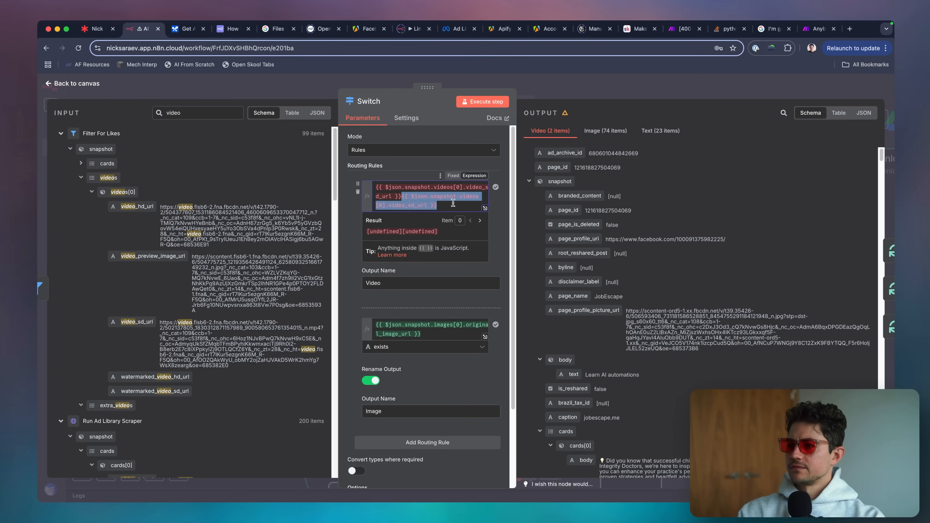
pyautogui.press('BackSpace')
pyautogui.click(420, 178)
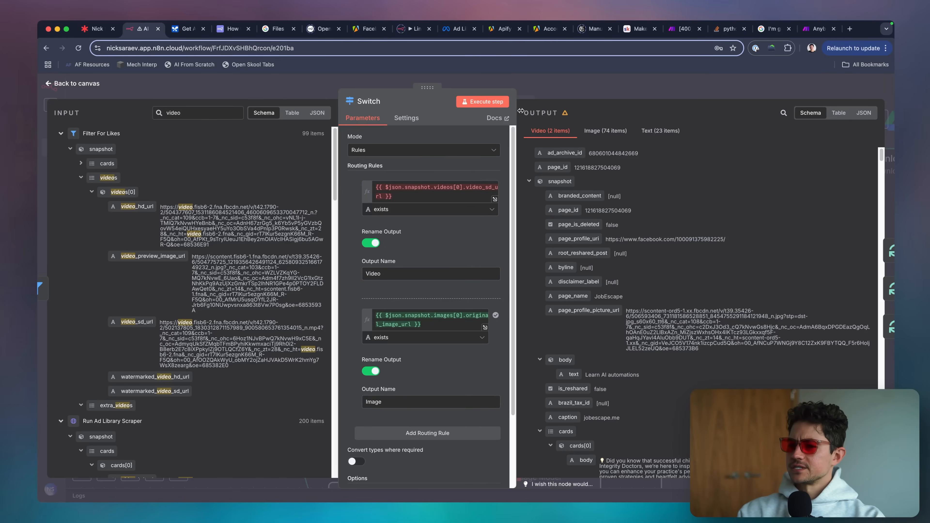
# Close the Switch node, try to save the workflow, and execute it with the updated video routing
pyautogui.click(612, 87)
pyautogui.hscroll(1, 528, 178)
pyautogui.scroll(1, 528, 179)
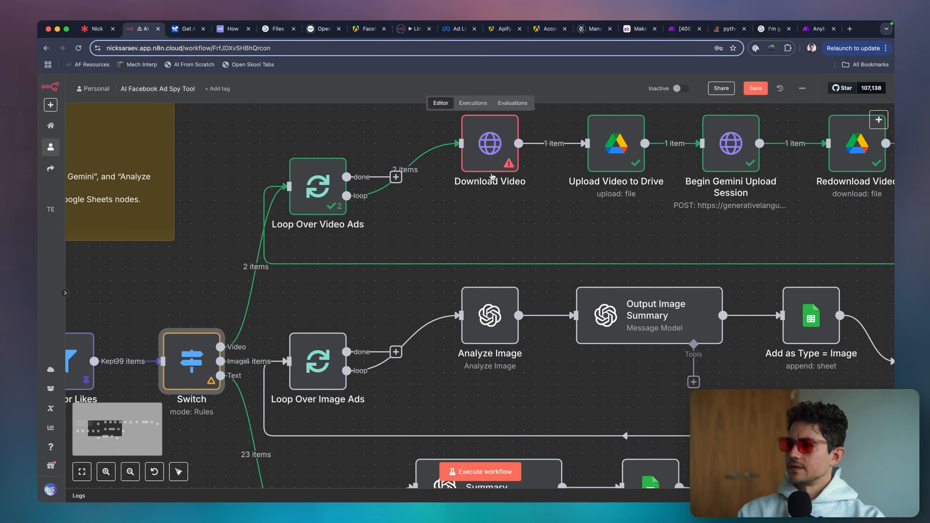
pyautogui.scroll(-5, 476, 147)
pyautogui.click(403, 131)
pyautogui.press('super+s')
pyautogui.scroll(2, 404, 132)
pyautogui.hscroll(1, 403, 131)
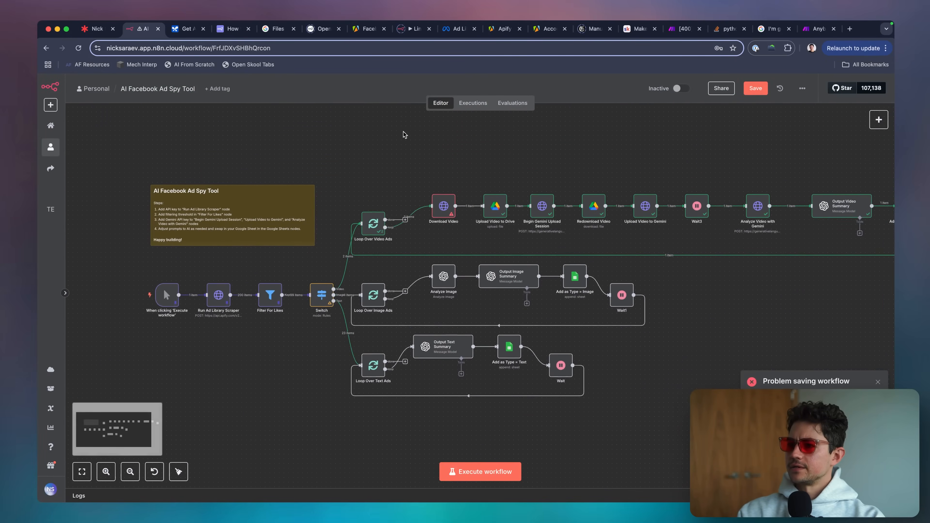
pyautogui.click(505, 466)
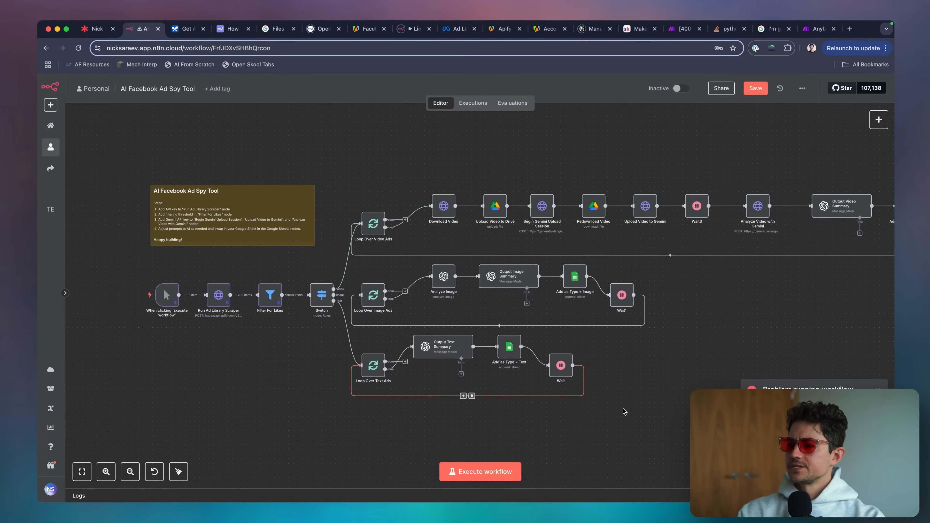
pyautogui.click(516, 469)
pyautogui.hscroll(4, 644, 391)
pyautogui.scroll(-1, 644, 391)
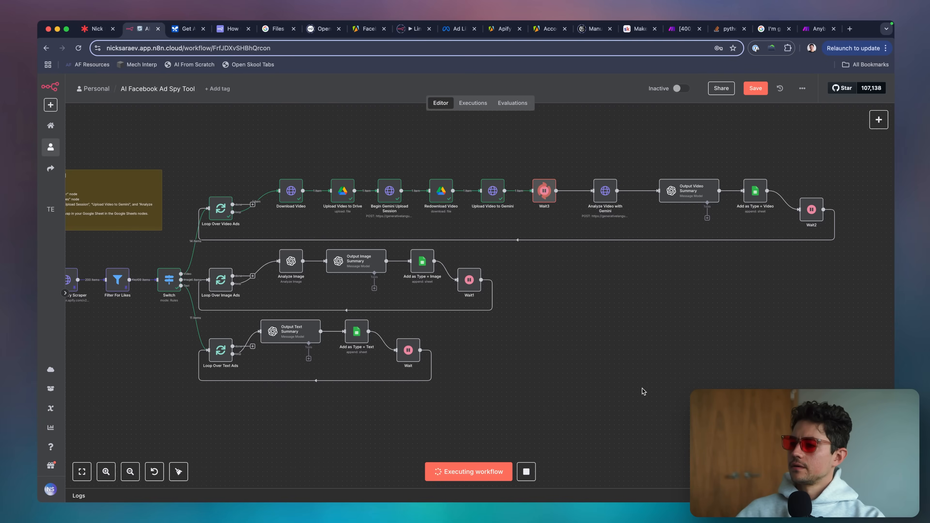
pyautogui.hscroll(3, 644, 392)
pyautogui.scroll(2, 643, 391)
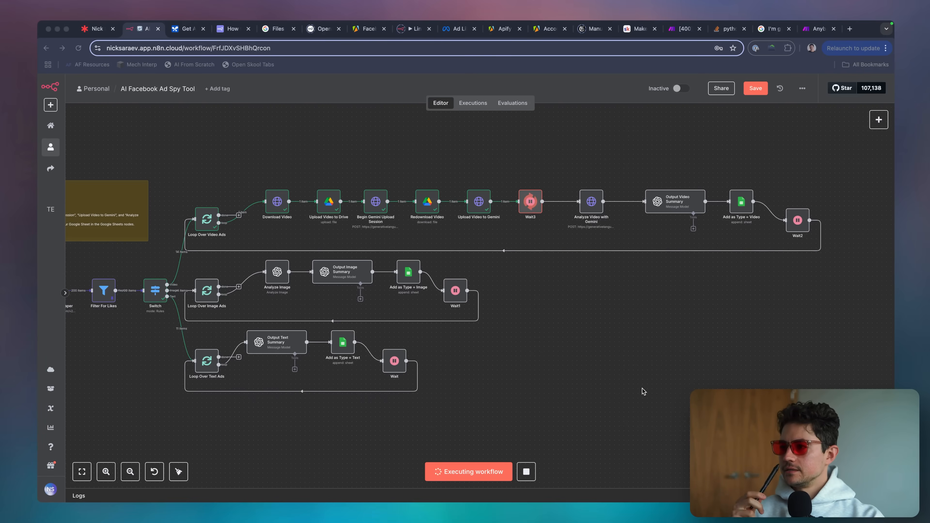
pyautogui.hscroll(5, 642, 389)
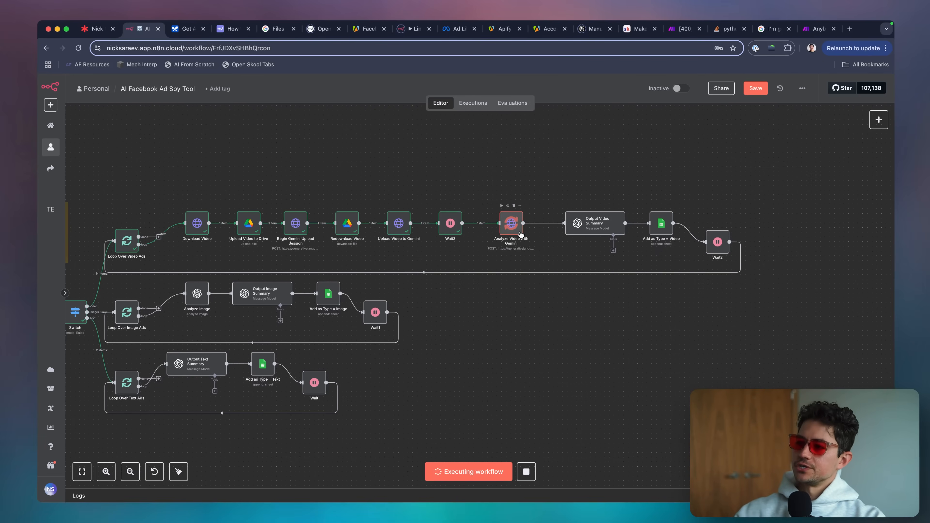
# Enable Retry On Fail on the Analyze Video with Gemini node and set Wait Between Tries to 15 ms
pyautogui.hscroll(2, 521, 235)
pyautogui.doubleClick(476, 224)
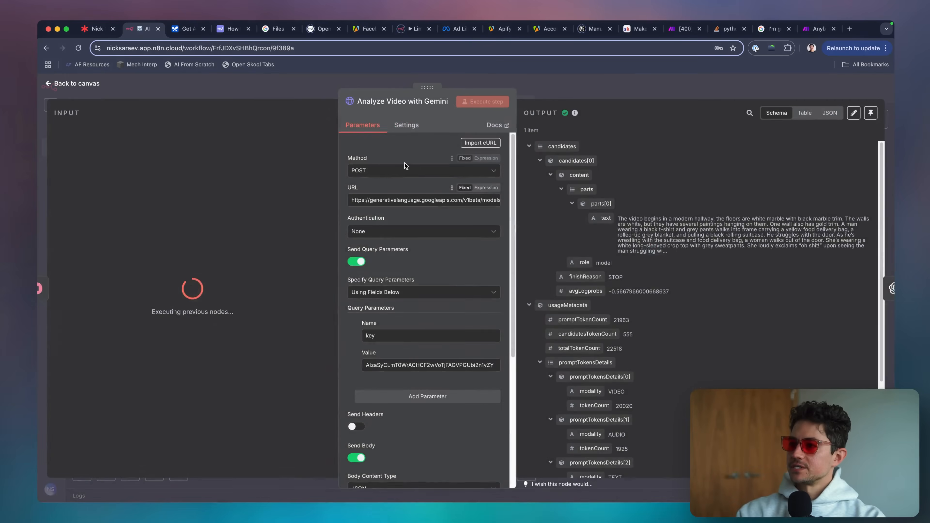
pyautogui.click(407, 125)
pyautogui.click(357, 249)
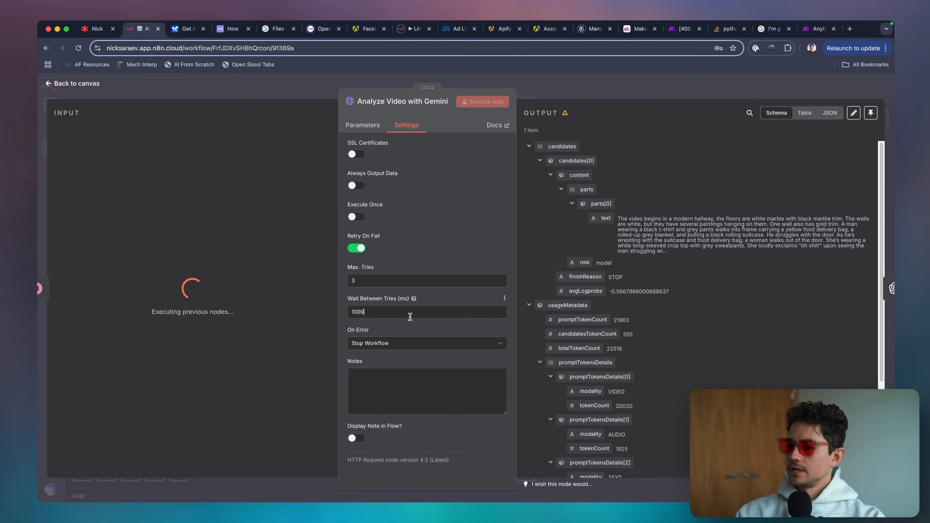
pyautogui.moveTo(410, 317); pyautogui.dragTo(422, 305)
pyautogui.moveTo(413, 299)
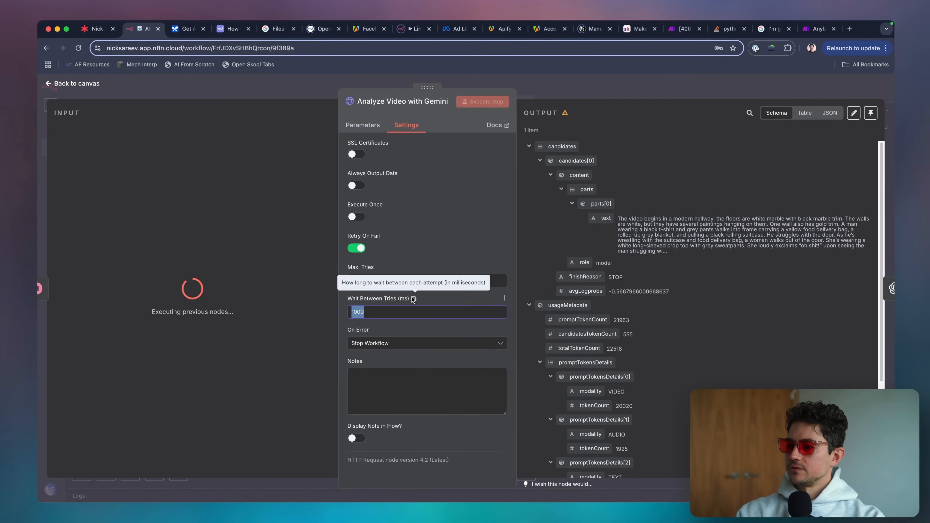
pyautogui.write('15')
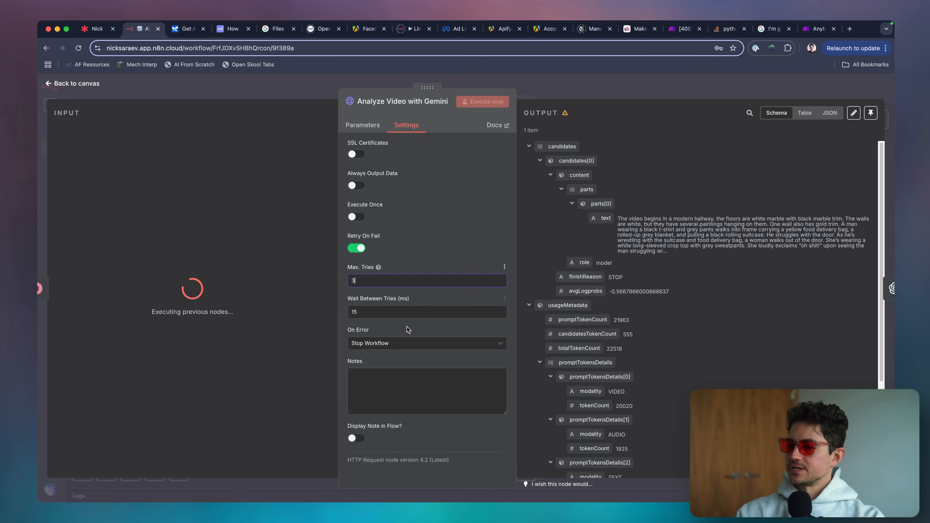
pyautogui.click(409, 344)
pyautogui.click(452, 258)
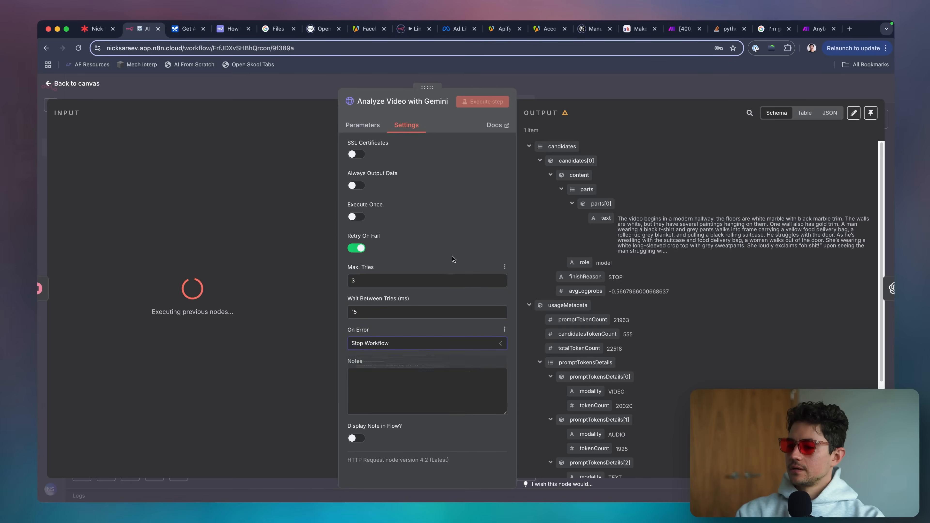
pyautogui.press('Escape')
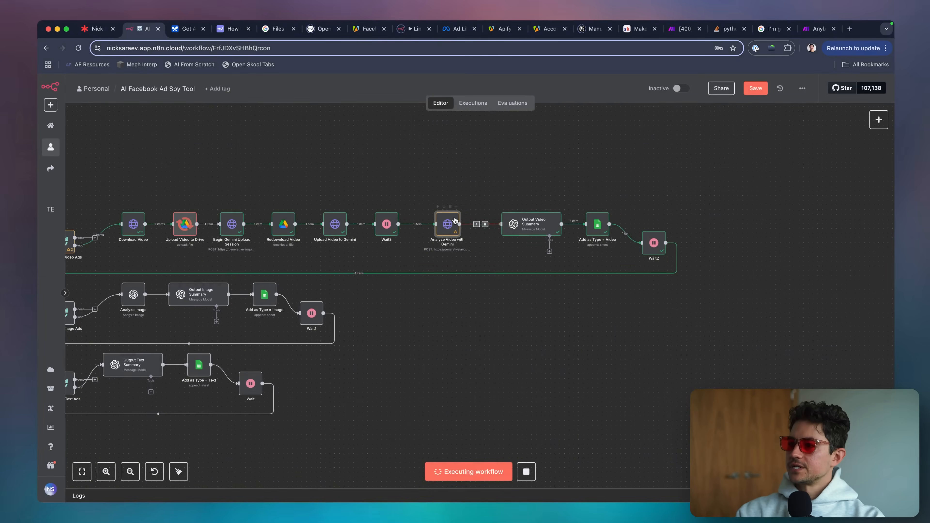
# Set the Wait3 node's wait amount to 15 seconds and return to the canvas
pyautogui.doubleClick(384, 229)
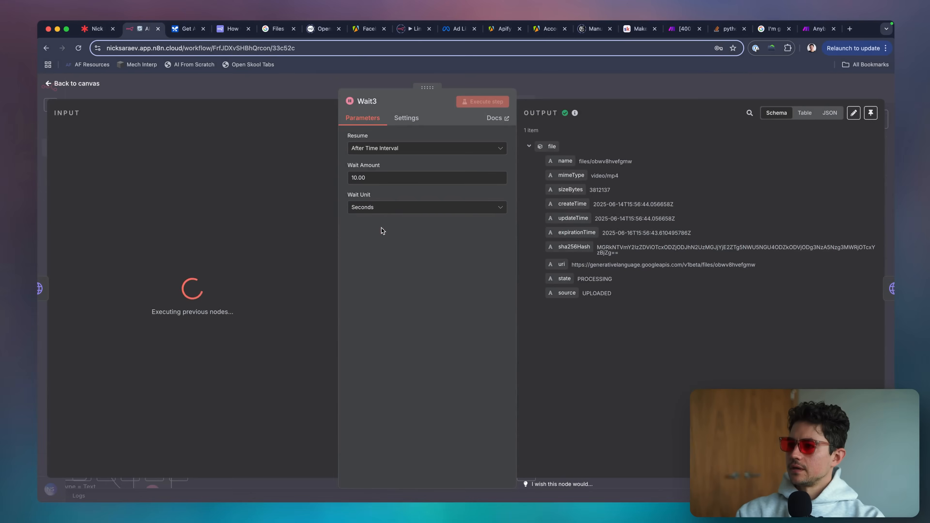
pyautogui.click(391, 177)
pyautogui.doubleClick(391, 178)
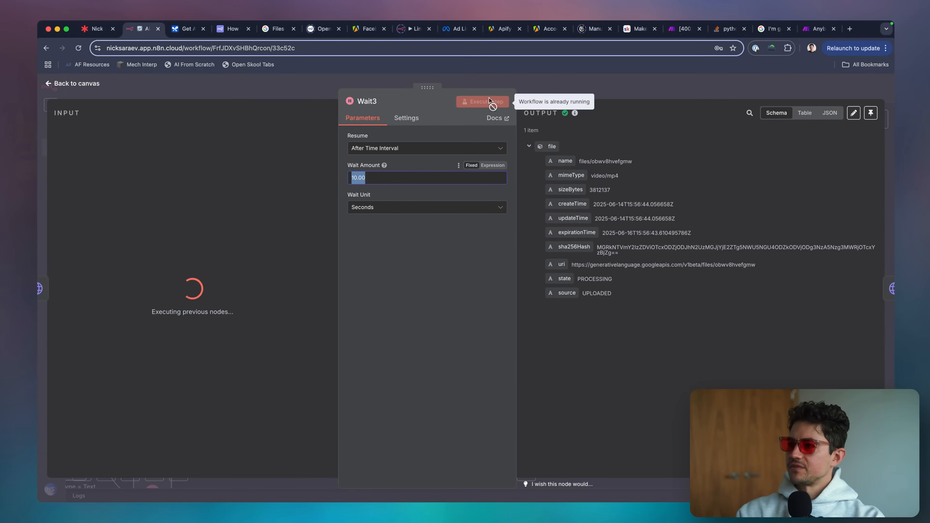
pyautogui.write('15')
pyautogui.click(563, 81)
pyautogui.scroll(-2, 399, 224)
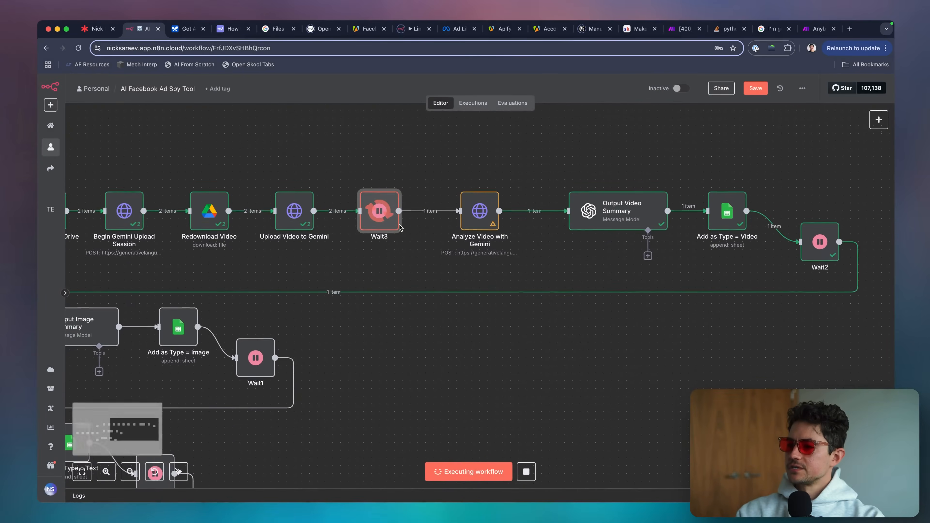
pyautogui.scroll(-3, 453, 215)
pyautogui.hscroll(-3, 453, 215)
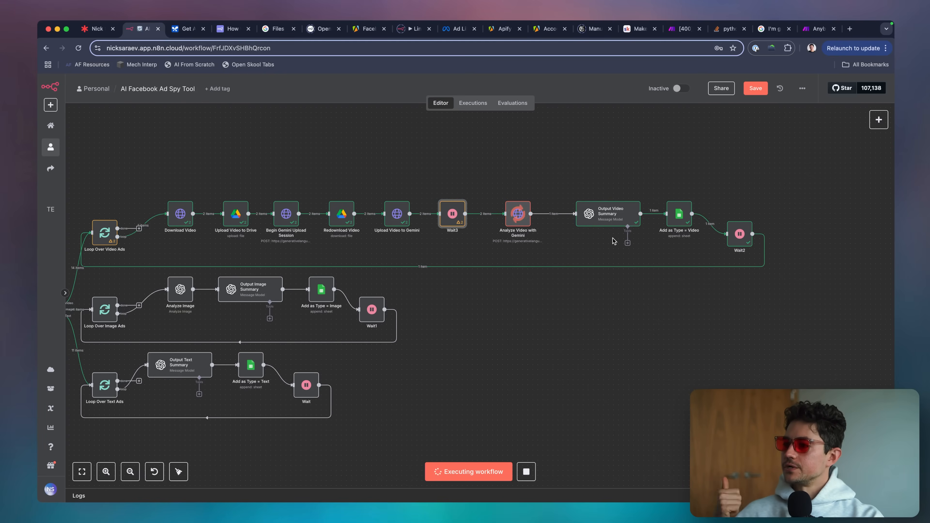
pyautogui.scroll(-3, 619, 235)
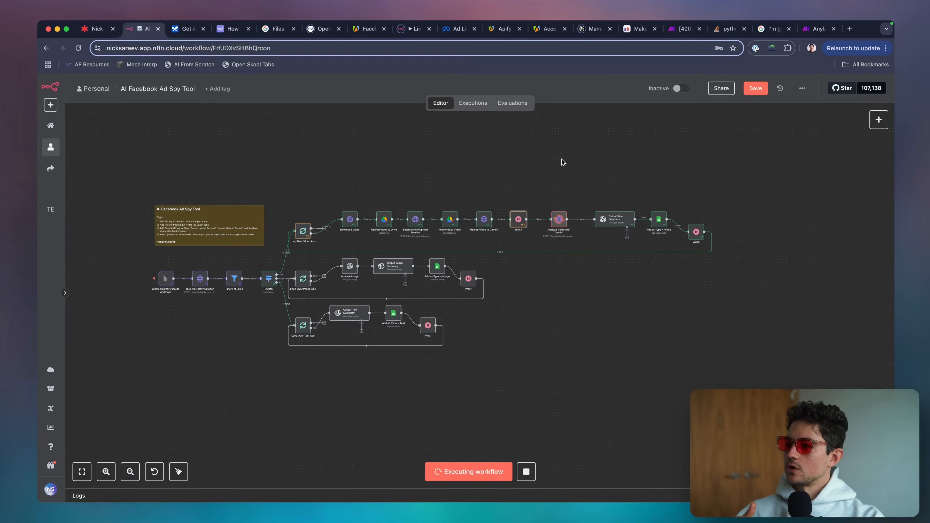
pyautogui.hscroll(-1, 563, 162)
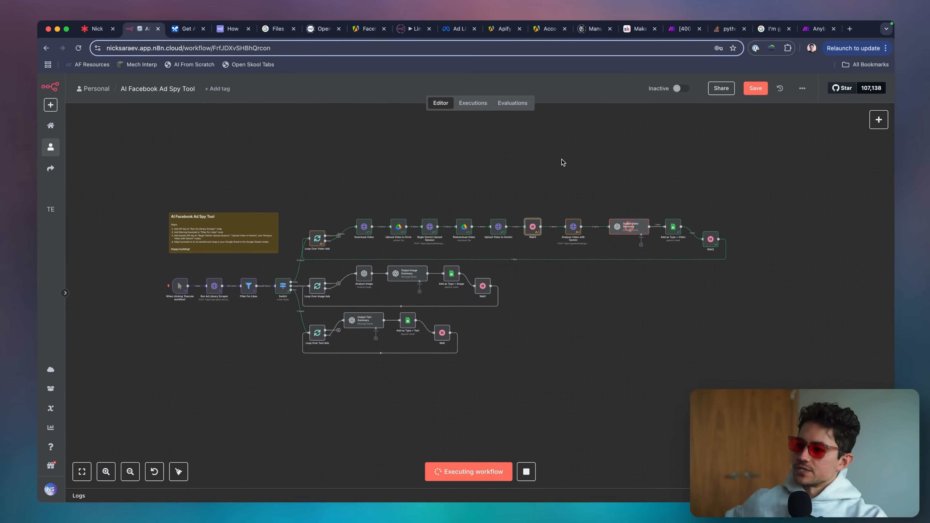
# Switch to the Facebook Ad Library Analyzer DB sheet and check the type and rewritten_ad_copy values of rows 2 and 3
pyautogui.press('super+Tab')
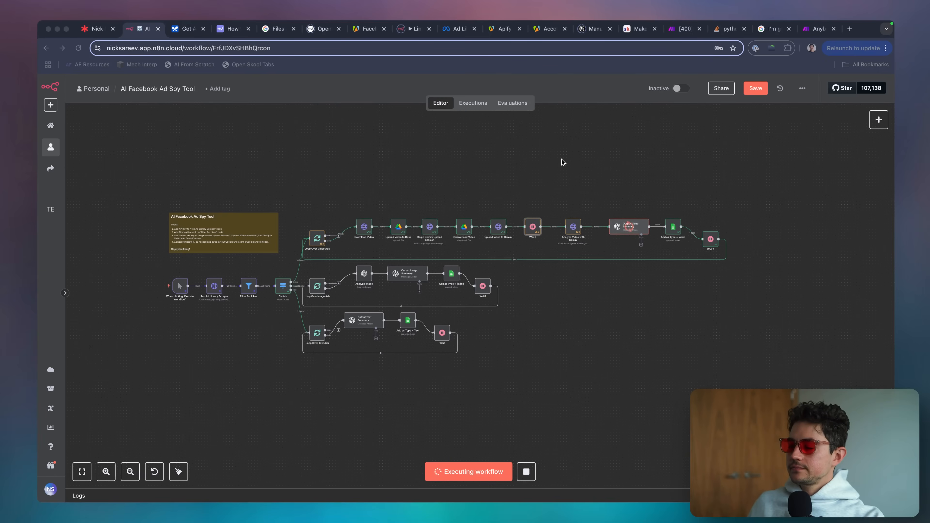
pyautogui.press('super+grave')
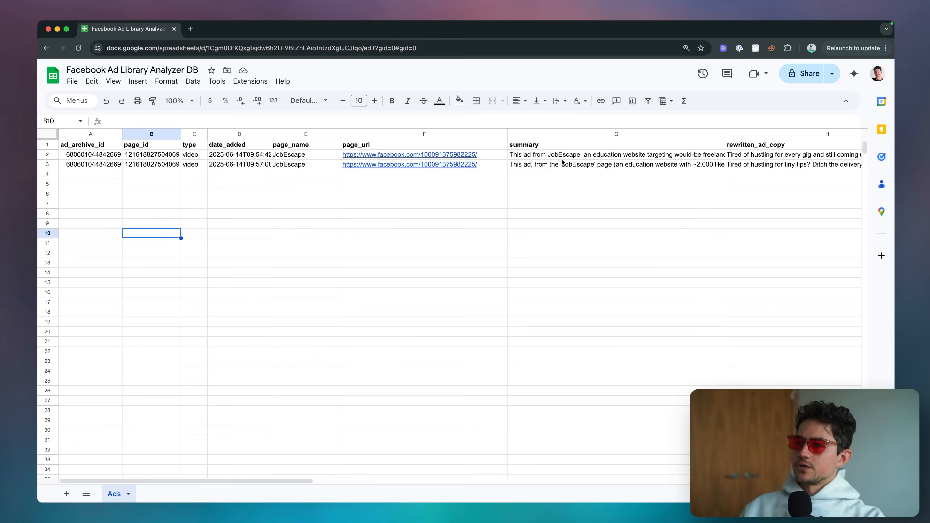
pyautogui.moveTo(198, 158); pyautogui.dragTo(200, 164)
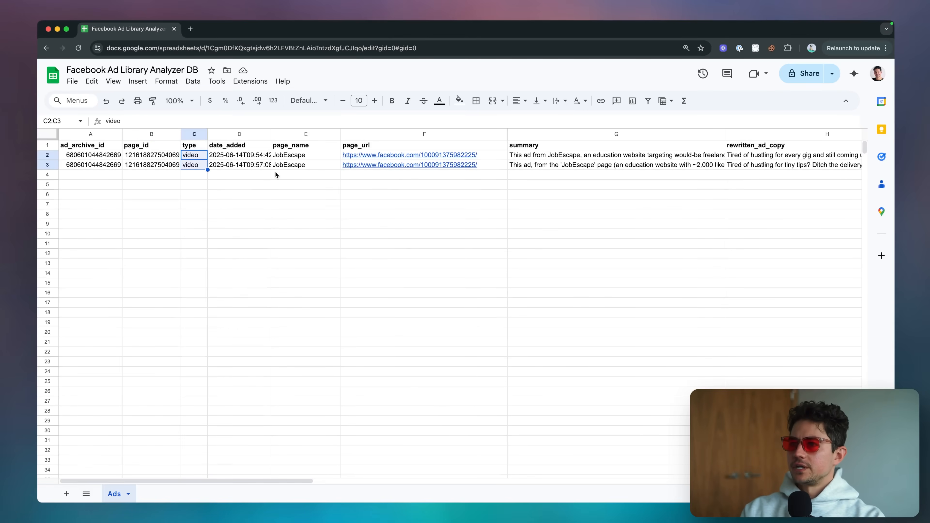
pyautogui.click(291, 165)
pyautogui.hscroll(9, 297, 167)
pyautogui.click(384, 164)
pyautogui.press('Return')
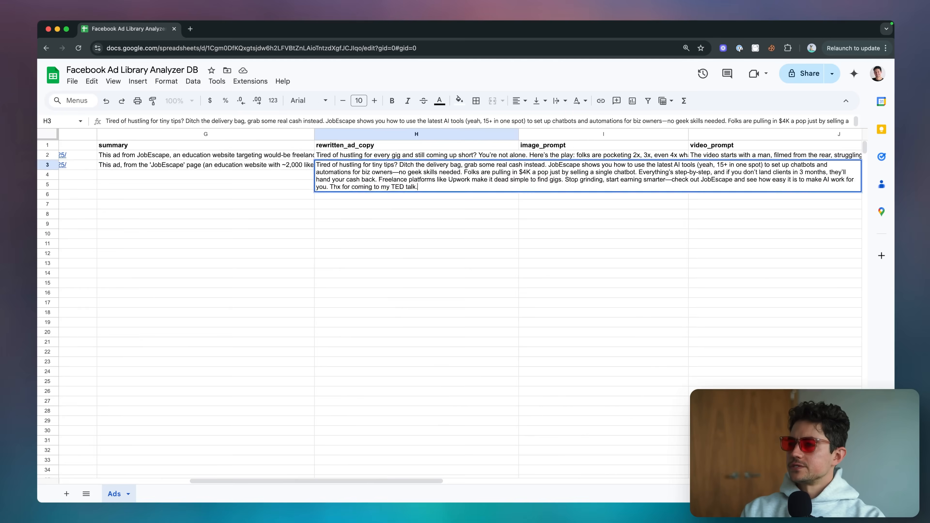
pyautogui.press('Escape')
pyautogui.press('Up')
pyautogui.press('Return')
pyautogui.press('Escape')
# Check the video_prompt values of the logged ads and read the full prompt in row 4
pyautogui.press('Right')
pyautogui.press('Right')
pyautogui.press('Down')
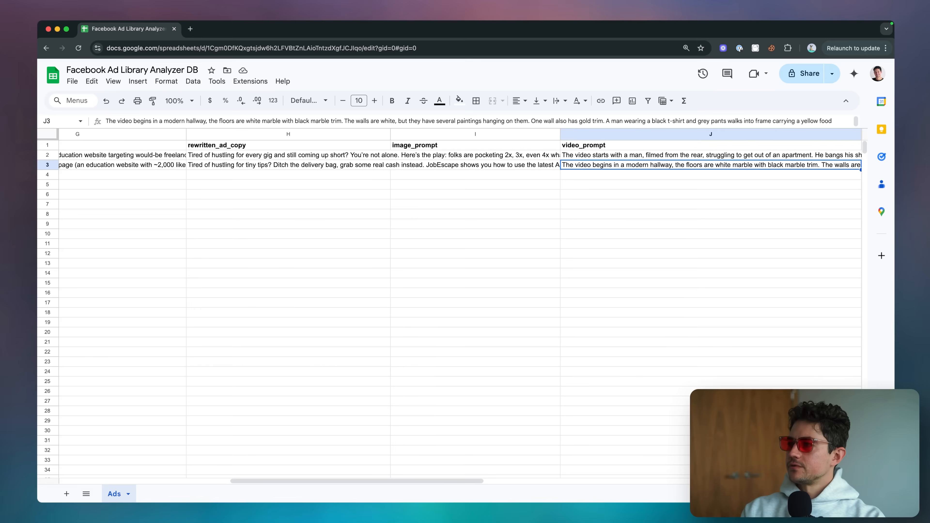
pyautogui.hscroll(7, 430, 220)
pyautogui.press('Up')
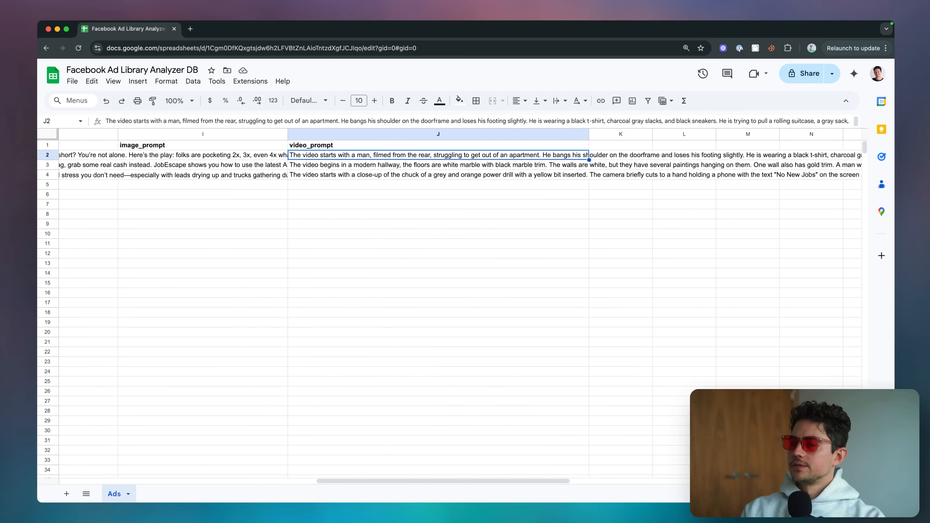
pyautogui.press('Down')
pyautogui.press('Down')
pyautogui.press('Return')
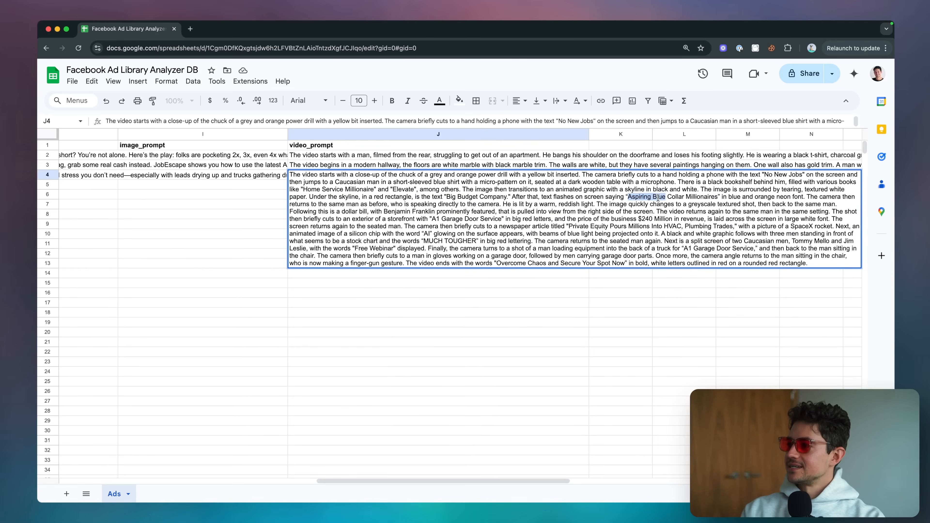
# Read the full summary text of the ad logged in row 4
pyautogui.press('Escape')
pyautogui.hscroll(-6, 628, 201)
pyautogui.click(268, 185)
pyautogui.press('Up')
pyautogui.press('Return')
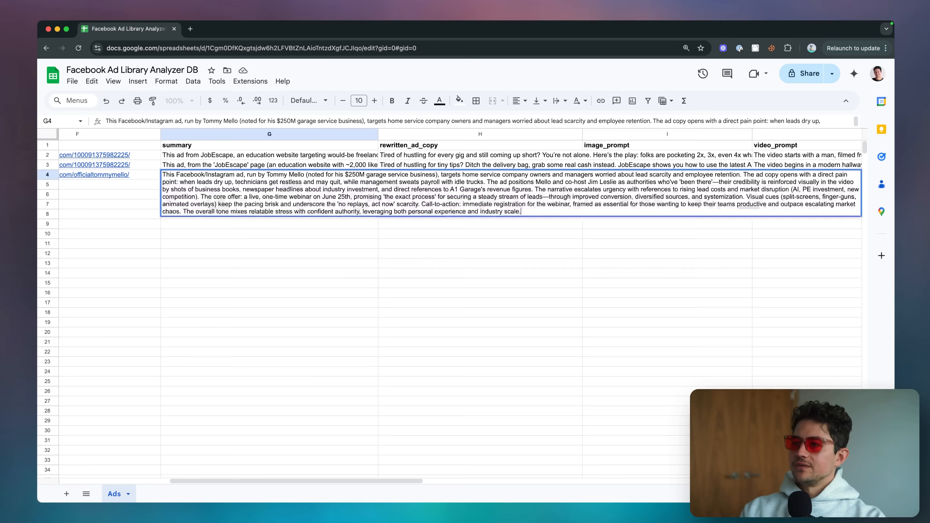
pyautogui.press('Escape')
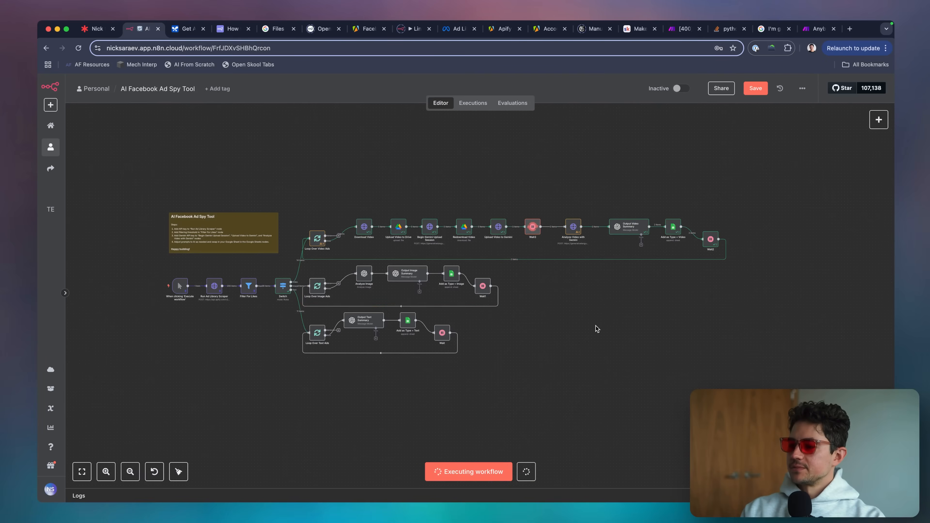
# Return to n8n, stop the running execution and save the workflow
pyautogui.scroll(-1, 596, 328)
pyautogui.press('super+s')
pyautogui.hscroll(-2, 347, 206)
pyautogui.scroll(2, 408, 158)
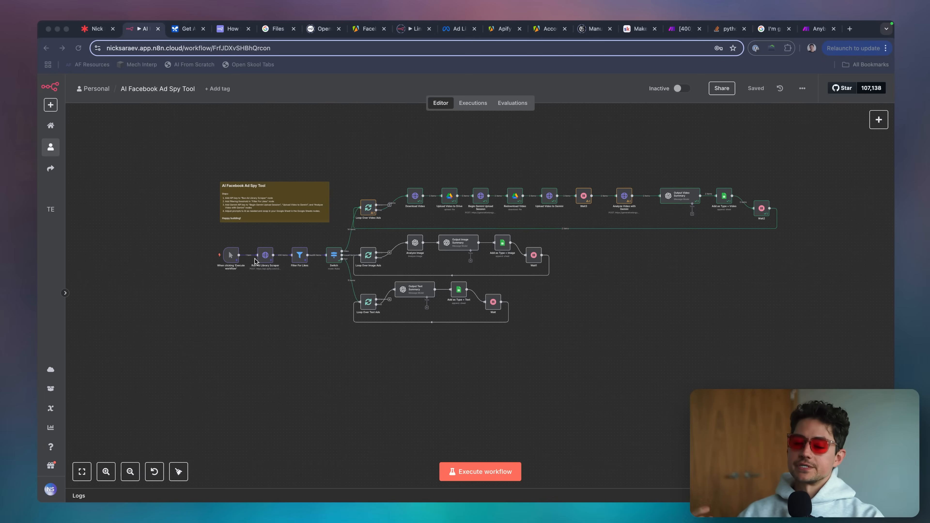
pyautogui.click(389, 249)
pyautogui.scroll(1, 497, 220)
pyautogui.scroll(5, 498, 220)
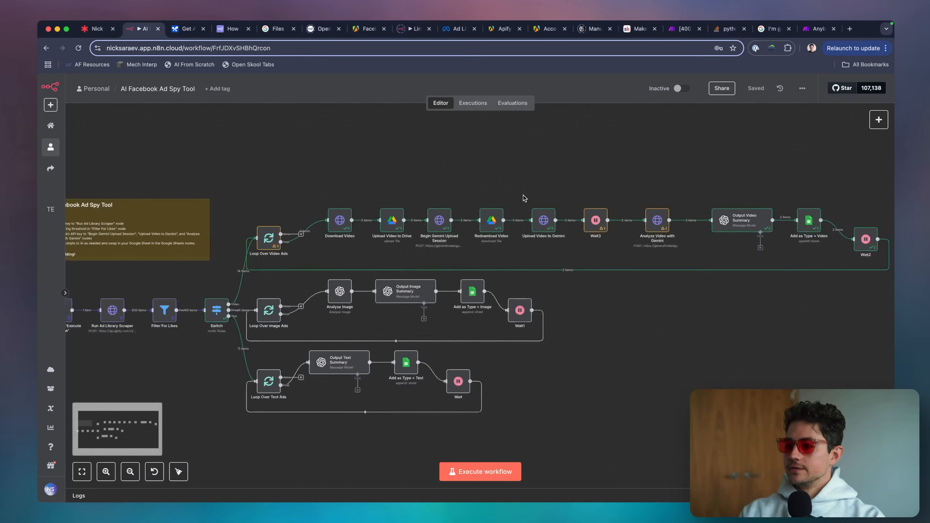
pyautogui.scroll(-1, 527, 167)
pyautogui.hscroll(-1, 527, 168)
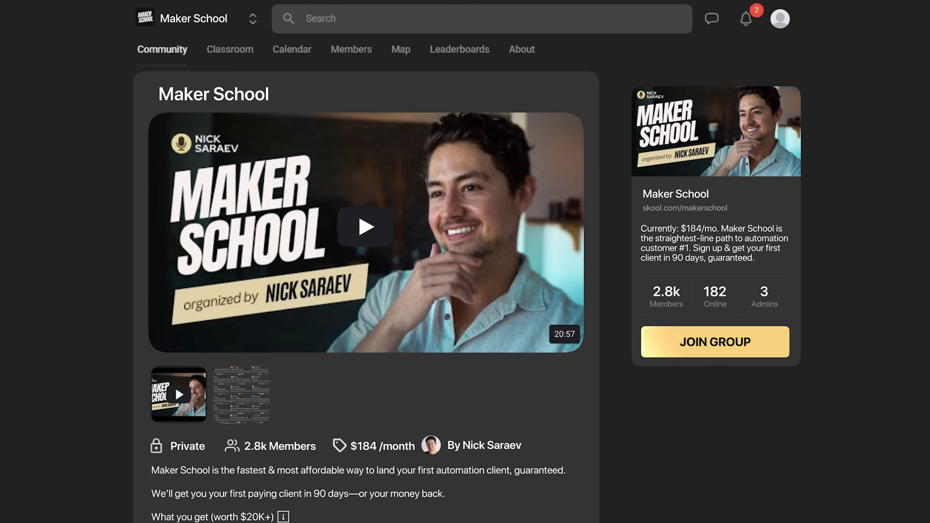
pyautogui.click(769, 354)
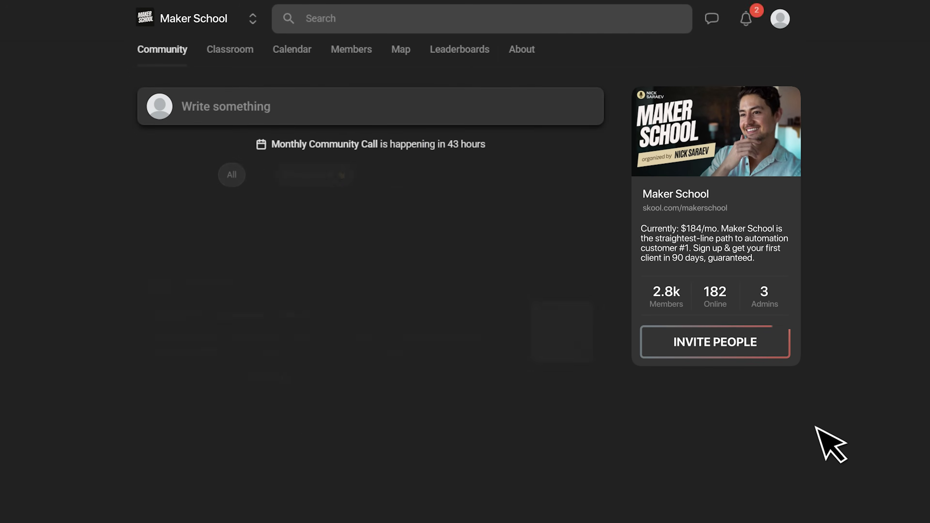